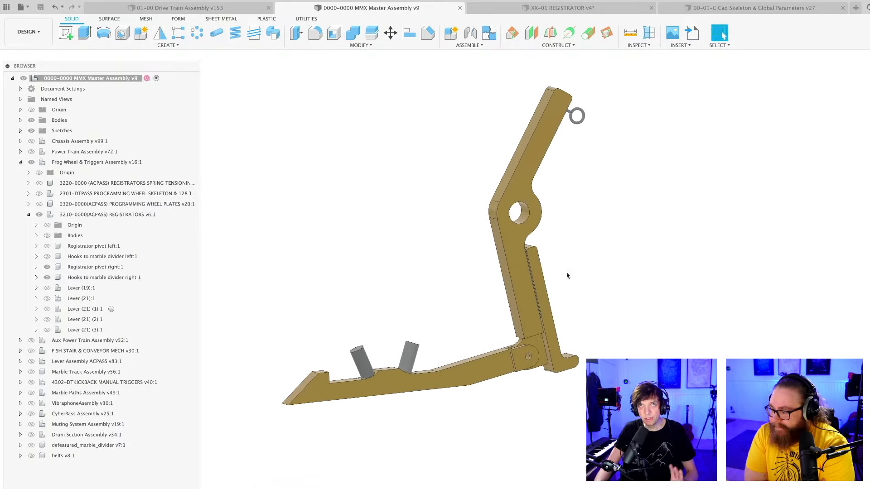
# Examine the registrator lever assembly and the thin strip between the pivot arm and the L-shaped bar.
pyautogui.keyDown('shift'); pyautogui.moveTo(566, 269); pyautogui.dragTo(577, 333, button='middle'); pyautogui.keyUp('shift')
pyautogui.scroll(-1, 565, 290)
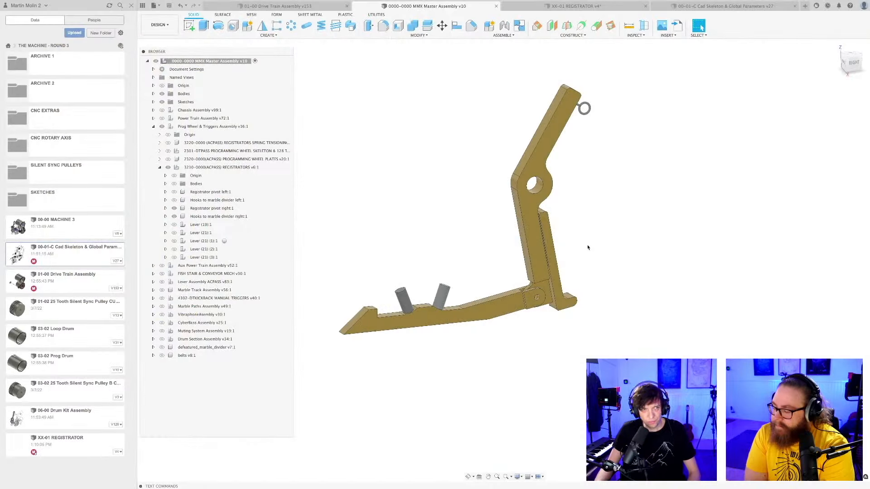
pyautogui.moveTo(588, 248)
pyautogui.keyDown('shift'); pyautogui.mouseDown(button='middle')
pyautogui.moveTo(579, 272)
pyautogui.moveTo(607, 262)
pyautogui.moveTo(579, 257)
pyautogui.moveTo(634, 239)
pyautogui.moveTo(639, 254)
pyautogui.moveTo(628, 241)
pyautogui.moveTo(635, 249)
pyautogui.moveTo(627, 256)
pyautogui.moveTo(593, 273)
pyautogui.moveTo(589, 252)
pyautogui.moveTo(583, 259)
pyautogui.mouseUp(button='middle'); pyautogui.keyUp('shift')
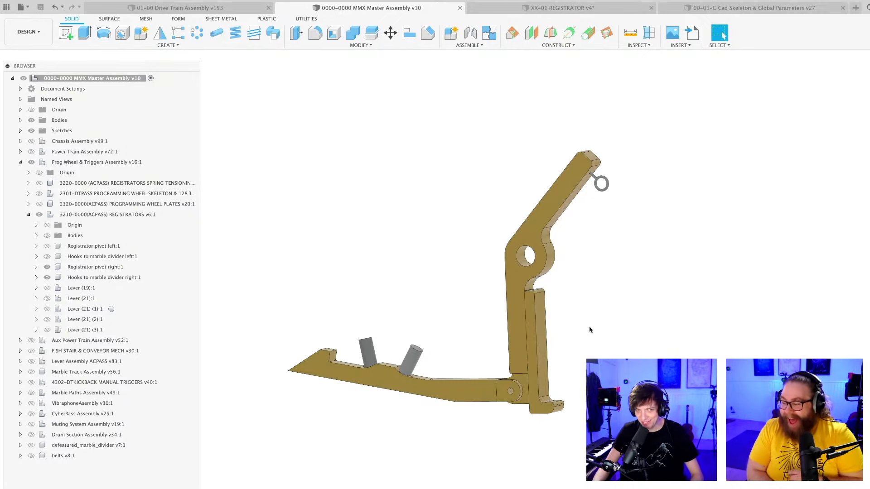
pyautogui.scroll(5, 582, 332)
pyautogui.moveTo(577, 341); pyautogui.dragTo(624, 334, button='middle')
pyautogui.scroll(3, 630, 335)
pyautogui.scroll(3, 621, 320)
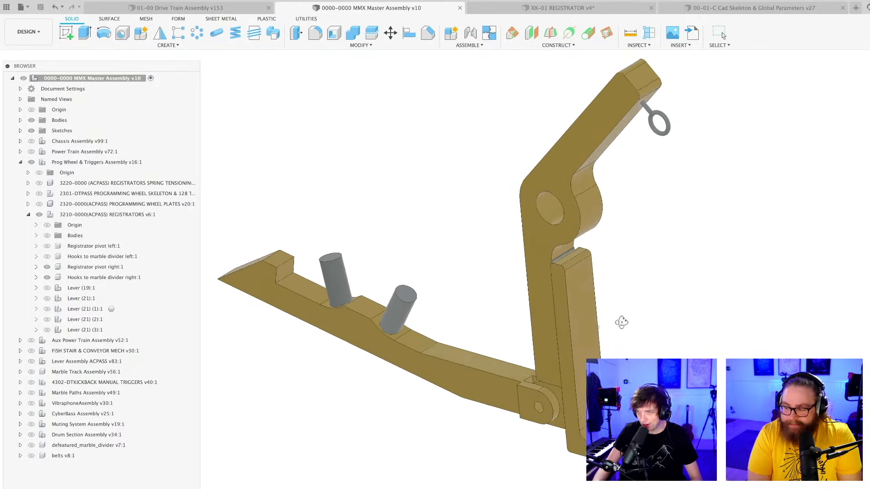
pyautogui.scroll(-5, 621, 323)
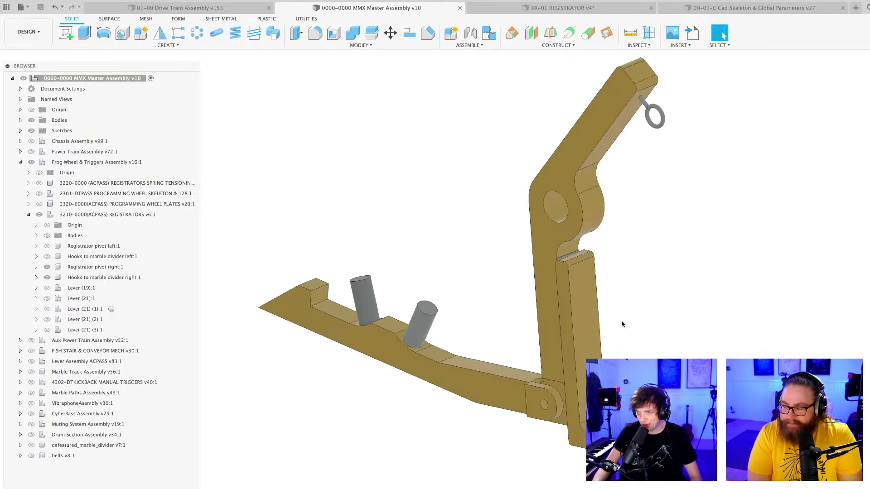
pyautogui.scroll(5, 542, 290)
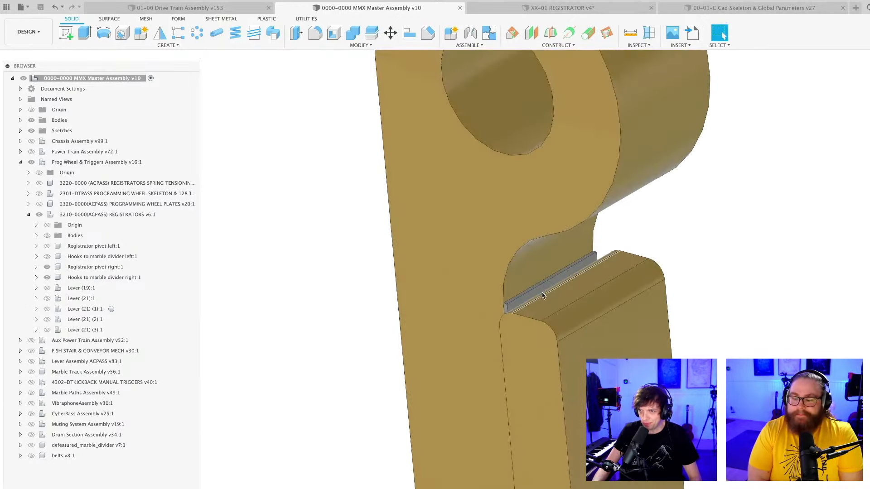
pyautogui.click(541, 291)
pyautogui.scroll(-5, 541, 290)
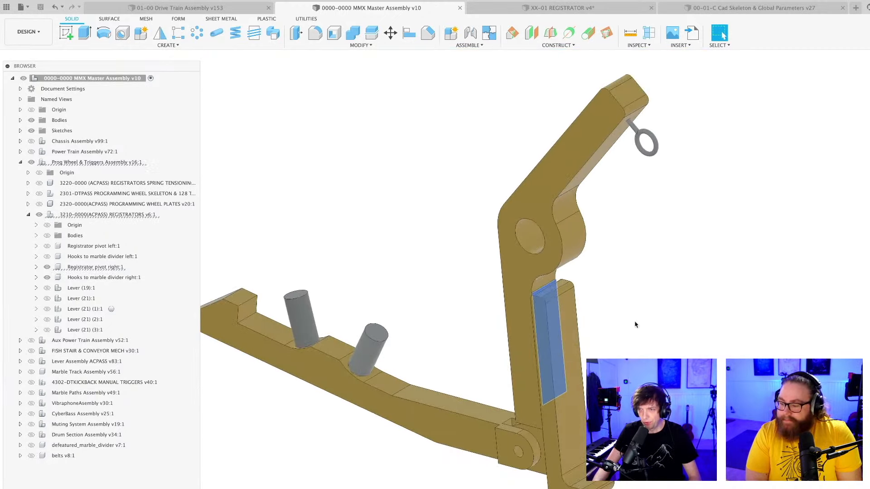
pyautogui.scroll(-2, 635, 347)
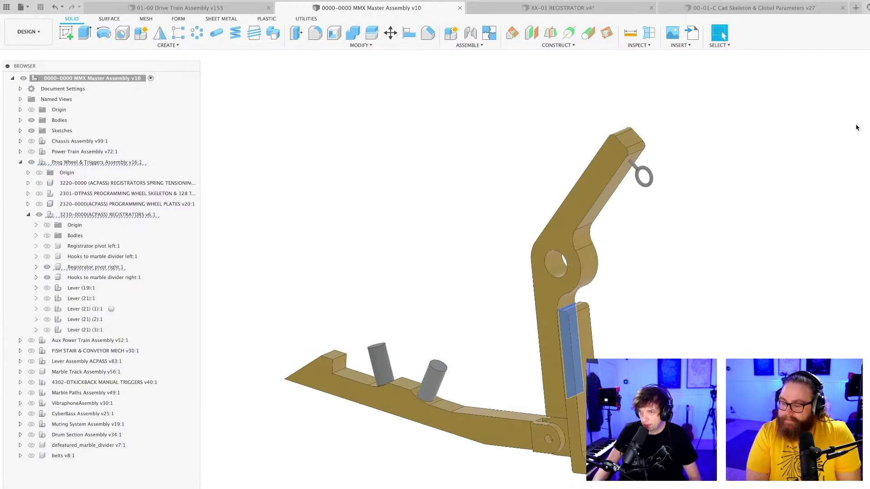
# Examine the L-shaped bar in side profile and how it sits against the registrator's pivot arm.
pyautogui.moveTo(782, 313); pyautogui.dragTo(293, 448, button='middle')
pyautogui.scroll(-4, 435, 403)
pyautogui.moveTo(648, 332); pyautogui.dragTo(394, 466, button='middle')
pyautogui.scroll(1, 523, 258)
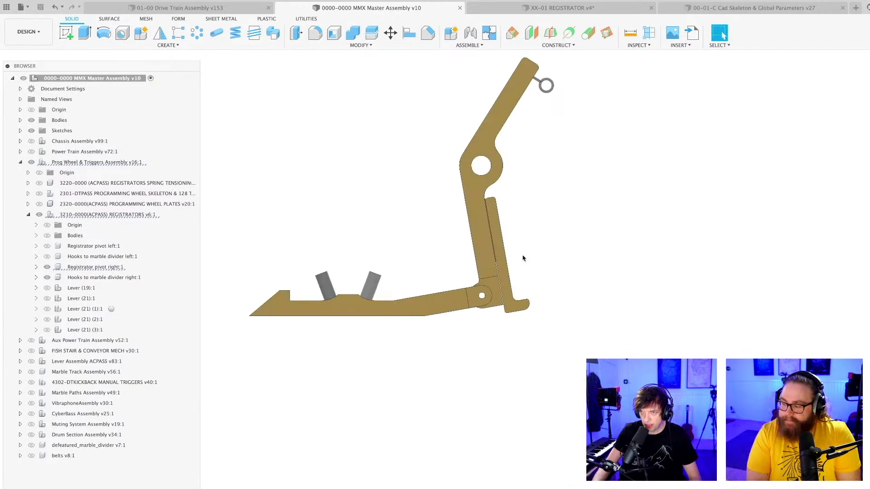
pyautogui.scroll(2, 512, 272)
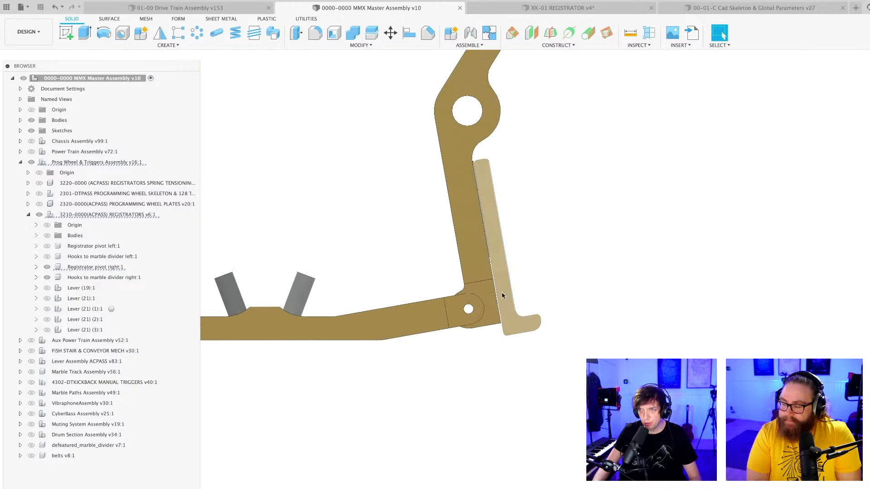
pyautogui.click(503, 296)
pyautogui.moveTo(502, 295); pyautogui.dragTo(586, 355, button='middle')
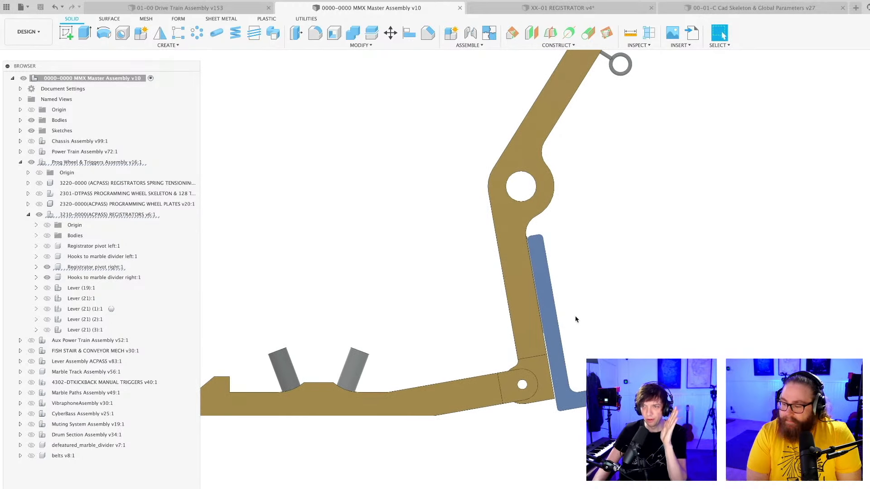
pyautogui.scroll(2, 578, 374)
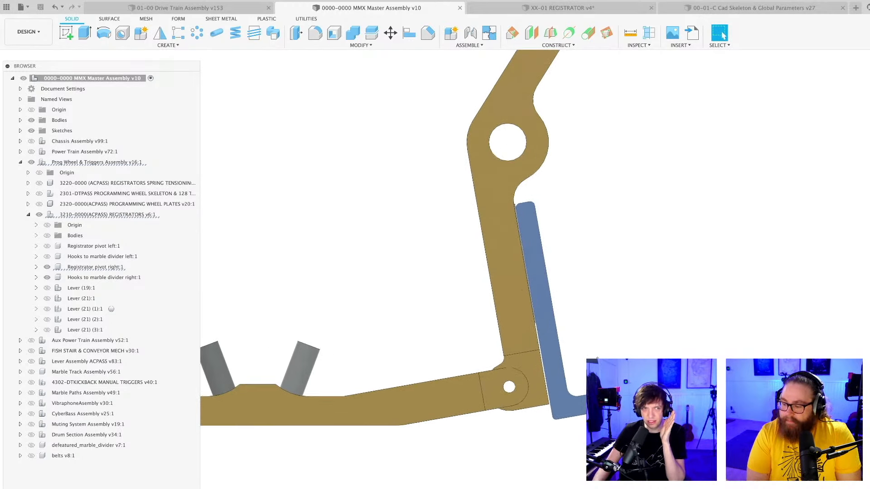
pyautogui.moveTo(577, 375); pyautogui.dragTo(498, 334, button='middle')
pyautogui.scroll(1, 460, 315)
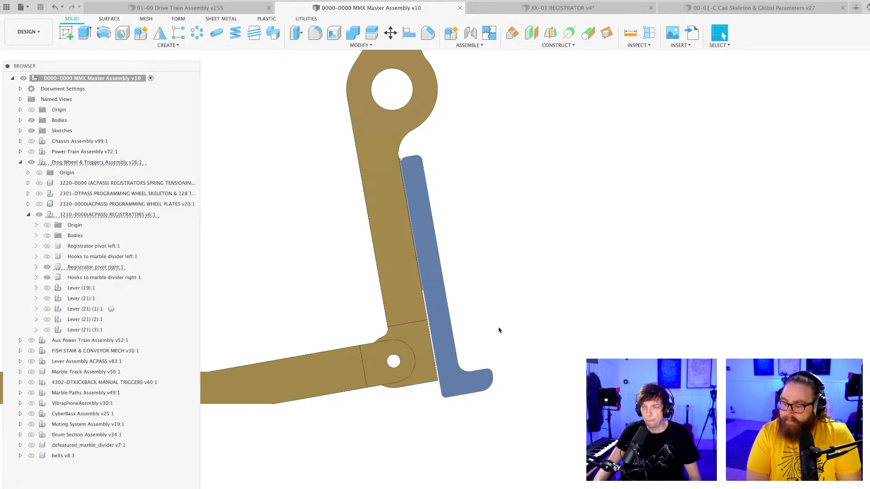
pyautogui.click(499, 330)
pyautogui.scroll(-4, 496, 326)
pyautogui.moveTo(496, 326)
pyautogui.keyDown('shift'); pyautogui.mouseDown(button='middle')
pyautogui.moveTo(477, 340)
pyautogui.moveTo(504, 310)
pyautogui.moveTo(538, 346)
pyautogui.moveTo(503, 337)
pyautogui.mouseUp(button='middle'); pyautogui.keyUp('shift')
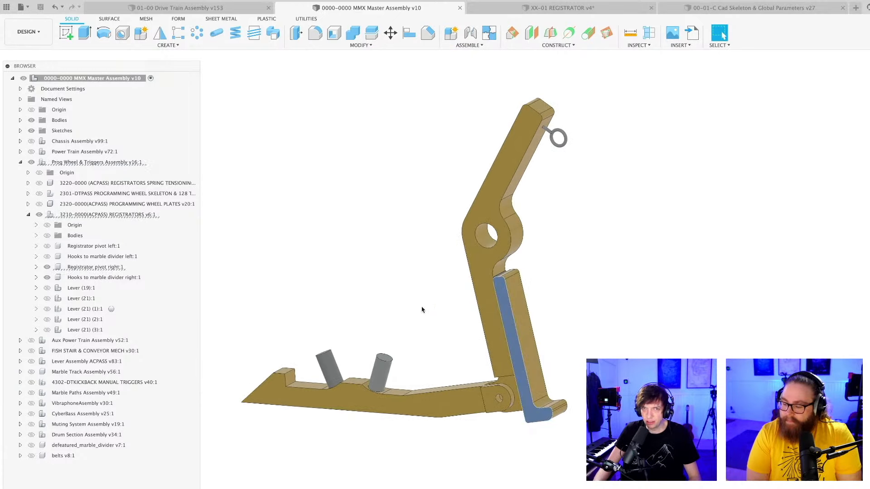
# Toggle the visibility of the Registrator pivot right component off and on, and save the master assembly with the version description "User Saved".
pyautogui.click(46, 267)
pyautogui.click(46, 268)
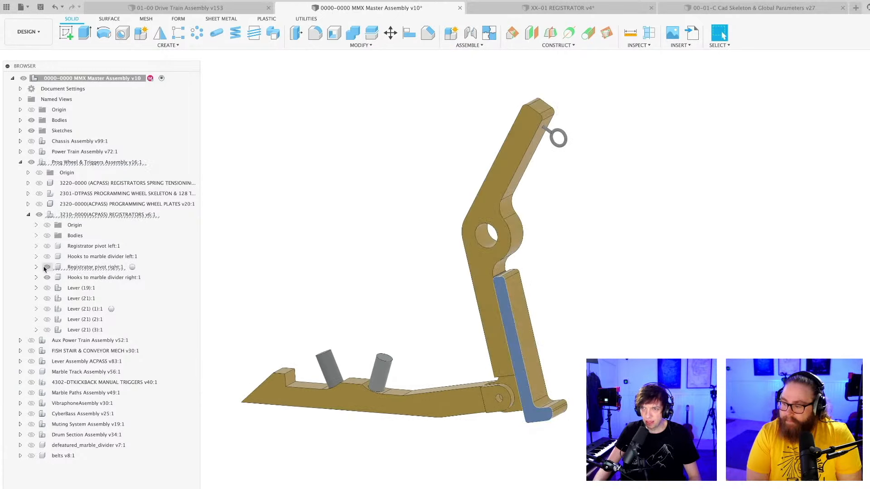
pyautogui.click(586, 311)
pyautogui.scroll(4, 552, 310)
pyautogui.moveTo(552, 310)
pyautogui.keyDown('shift'); pyautogui.mouseDown(button='middle')
pyautogui.moveTo(565, 299)
pyautogui.moveTo(552, 309)
pyautogui.mouseUp(button='middle'); pyautogui.keyUp('shift')
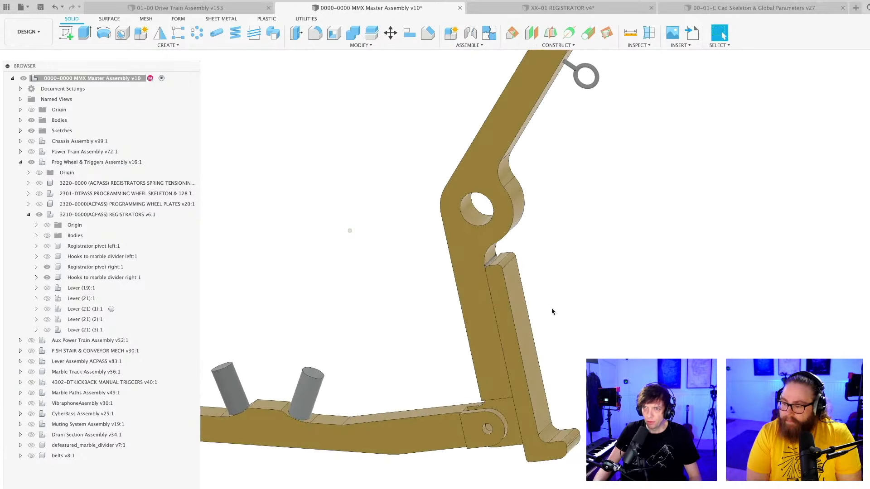
pyautogui.scroll(10, 494, 265)
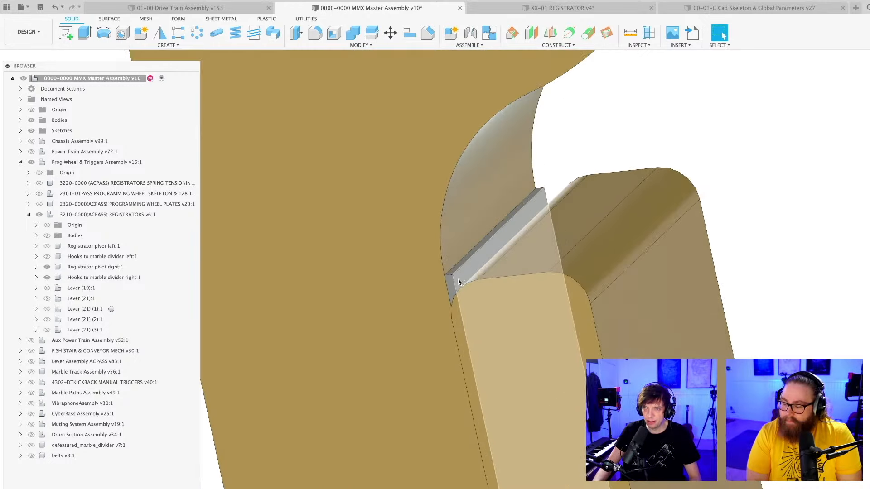
pyautogui.moveTo(516, 263)
pyautogui.keyDown('shift'); pyautogui.mouseDown(button='middle')
pyautogui.moveTo(526, 262)
pyautogui.moveTo(515, 260)
pyautogui.mouseUp(button='middle'); pyautogui.keyUp('shift')
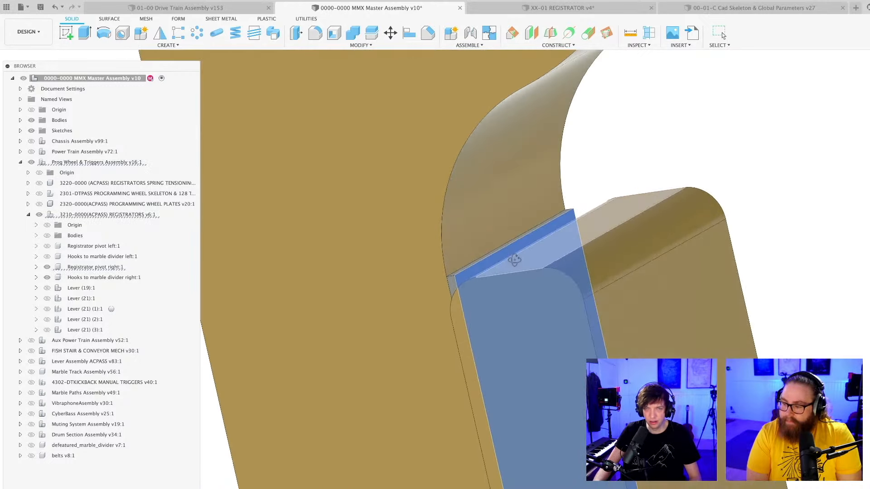
pyautogui.scroll(-10, 515, 259)
pyautogui.moveTo(581, 344)
pyautogui.mouseDown(button='middle')
pyautogui.moveTo(553, 303)
pyautogui.moveTo(567, 313)
pyautogui.moveTo(562, 297)
pyautogui.moveTo(568, 296)
pyautogui.moveTo(553, 294)
pyautogui.moveTo(604, 326)
pyautogui.mouseUp(button='middle')
pyautogui.scroll(-5, 558, 297)
pyautogui.press('super+s')
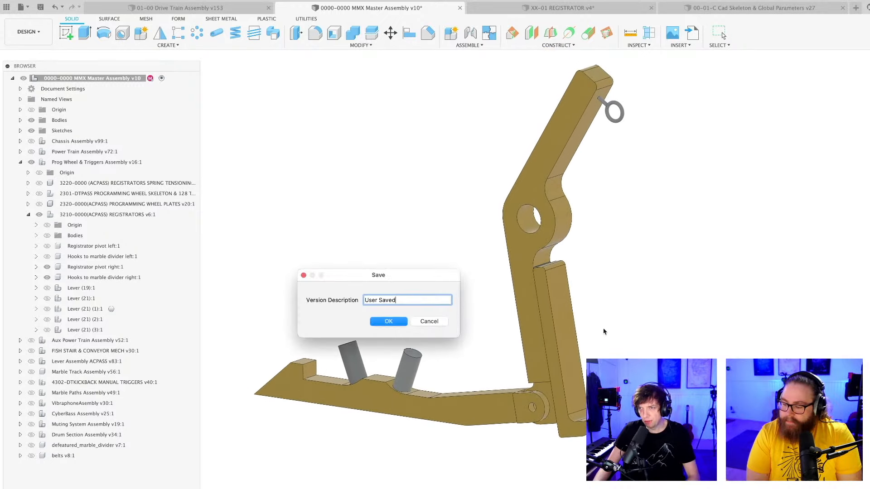
pyautogui.press('Return')
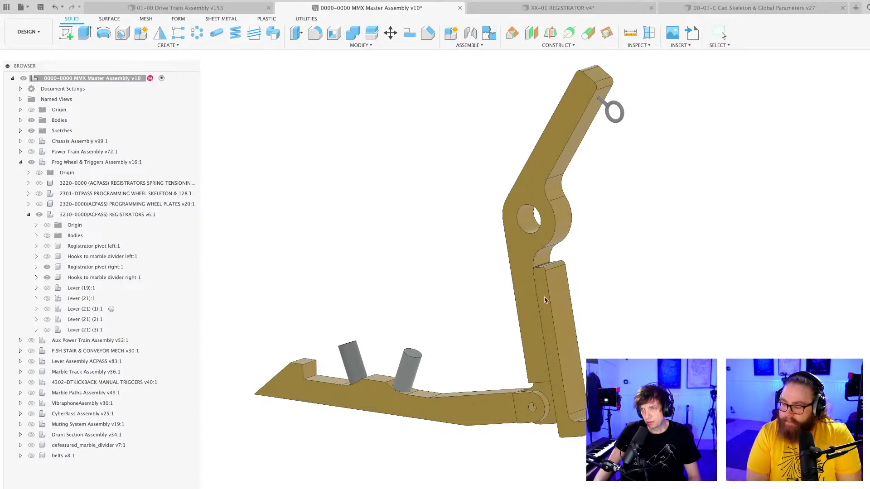
# Inspect the L-shaped bar's outer face and its gap to the pivot arm up close and from the side.
pyautogui.scroll(4, 559, 302)
pyautogui.click(558, 302)
pyautogui.scroll(-3, 558, 302)
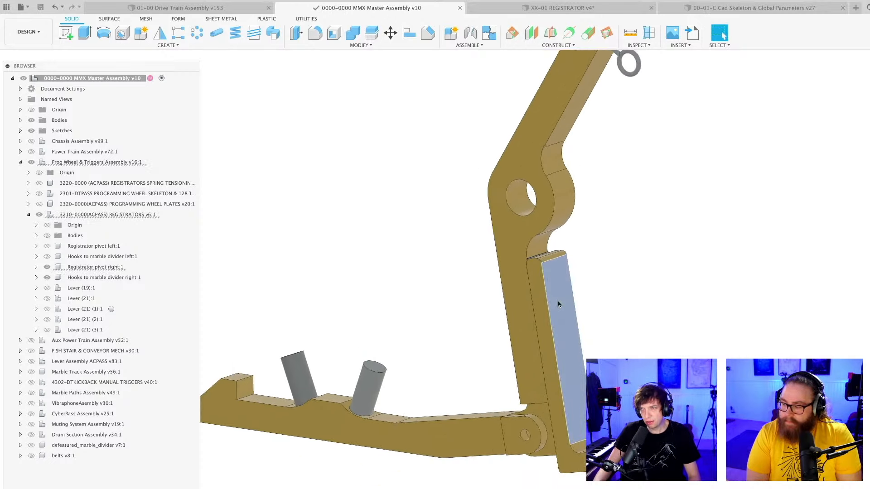
pyautogui.keyDown('shift'); pyautogui.moveTo(559, 302); pyautogui.dragTo(558, 302, button='middle'); pyautogui.keyUp('shift')
pyautogui.scroll(6, 555, 276)
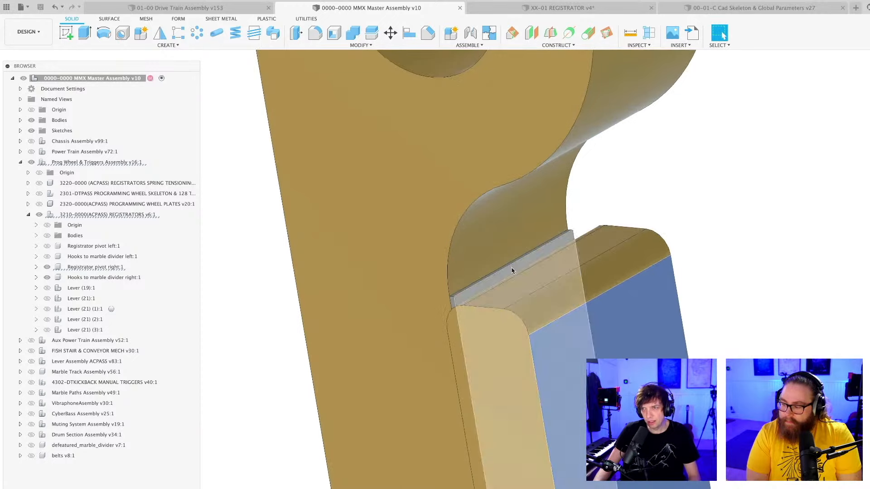
pyautogui.scroll(-8, 512, 270)
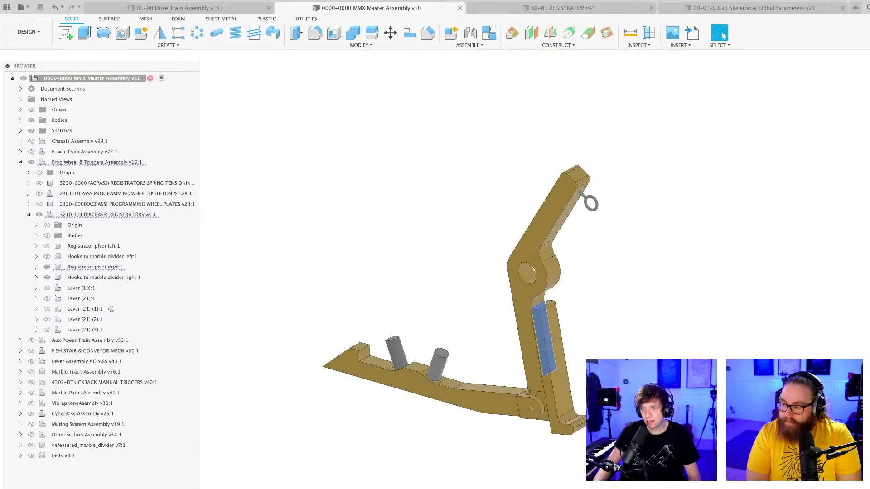
pyautogui.scroll(3, 577, 402)
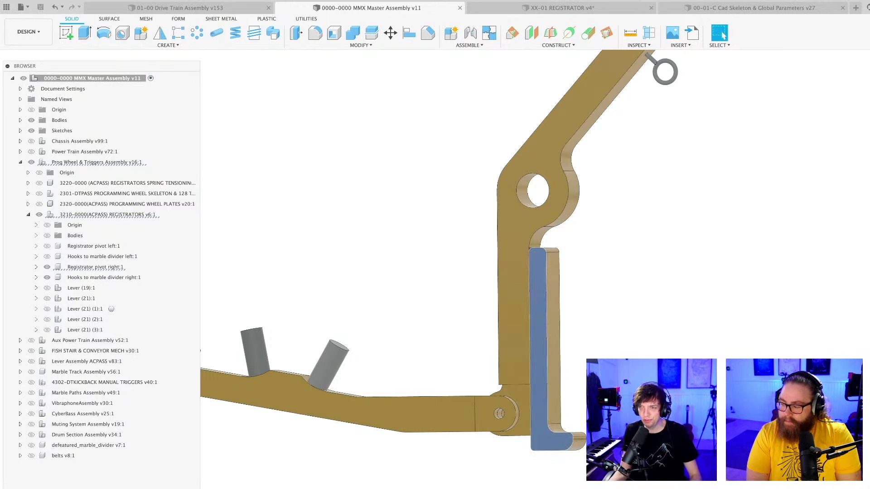
pyautogui.scroll(-3, 634, 356)
pyautogui.keyDown('shift'); pyautogui.moveTo(634, 371); pyautogui.dragTo(537, 411, button='middle'); pyautogui.keyUp('shift')
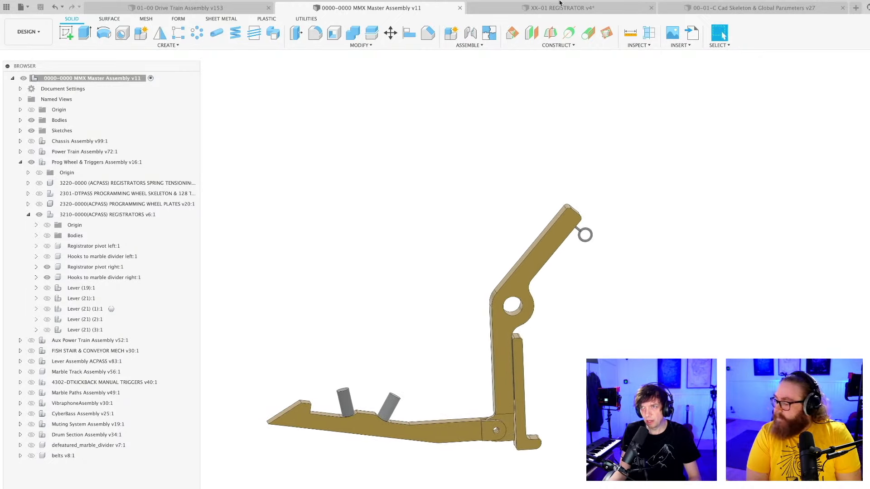
# Switch to the XX-01 REGISTRATOR design and inspect the master sketch around the 50 mm curved plate and the large circle beneath it.
pyautogui.click(562, 8)
pyautogui.scroll(-4, 592, 263)
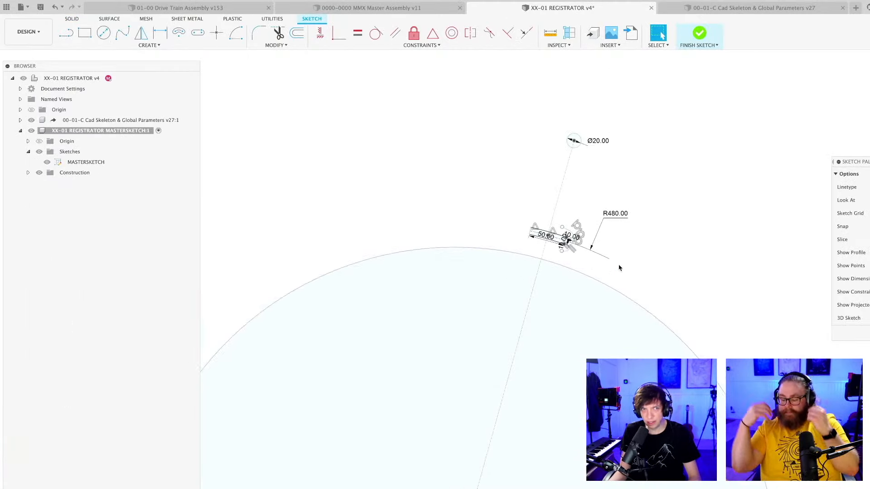
pyautogui.moveTo(618, 266)
pyautogui.mouseDown(button='middle')
pyautogui.moveTo(548, 268)
pyautogui.moveTo(557, 290)
pyautogui.moveTo(517, 259)
pyautogui.mouseUp(button='middle')
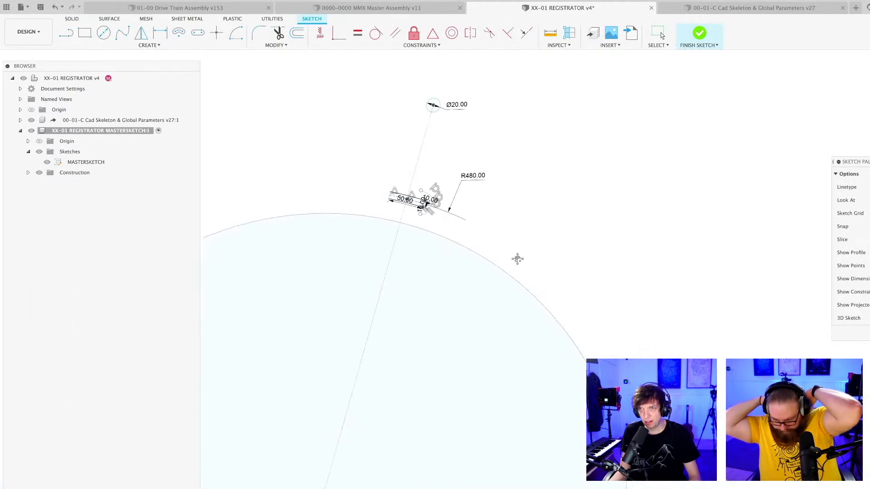
pyautogui.scroll(4, 466, 223)
pyautogui.moveTo(466, 223)
pyautogui.mouseDown(button='middle')
pyautogui.moveTo(573, 327)
pyautogui.moveTo(551, 311)
pyautogui.moveTo(546, 326)
pyautogui.moveTo(600, 266)
pyautogui.moveTo(584, 292)
pyautogui.mouseUp(button='middle')
pyautogui.scroll(2, 536, 332)
pyautogui.click(578, 298)
pyautogui.scroll(3, 531, 275)
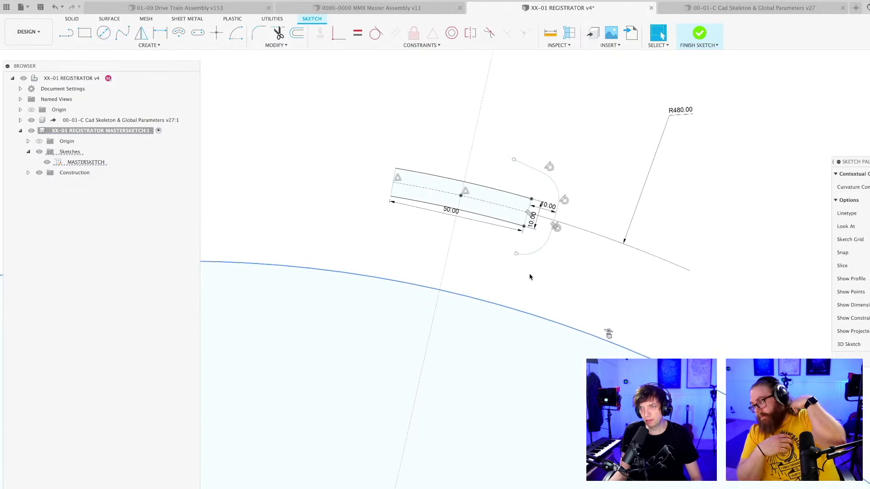
pyautogui.press('Escape')
pyautogui.scroll(2, 435, 290)
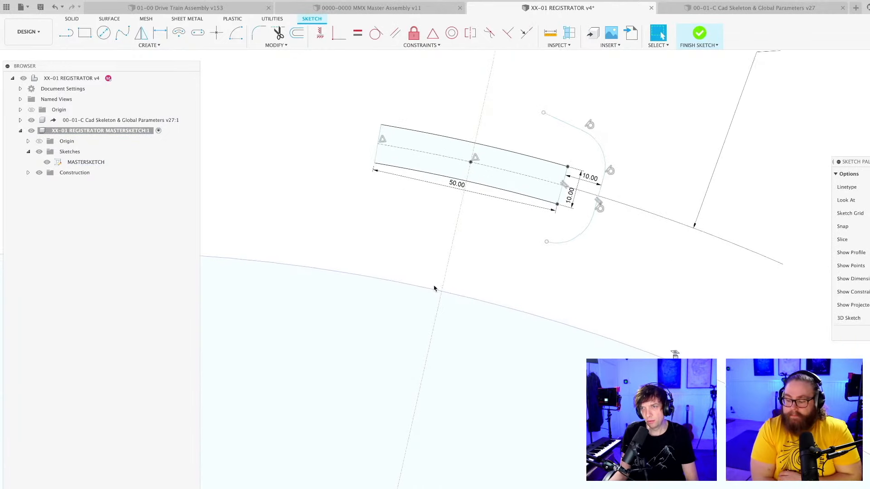
# Sketch a closed rectangular pin of lines about 6 mm tall and 3 mm wide standing on the large circle, beside the dashed centreline.
pyautogui.press('l')
pyautogui.scroll(2, 425, 289)
pyautogui.scroll(1, 422, 290)
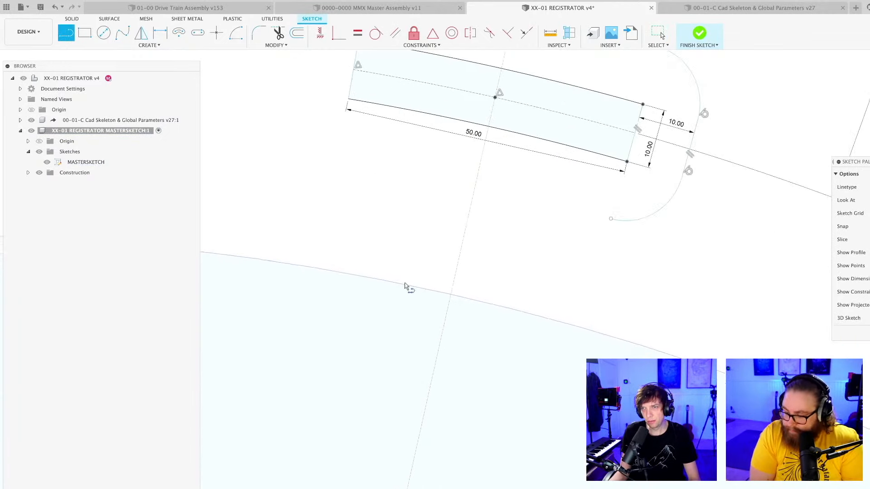
pyautogui.click(405, 284)
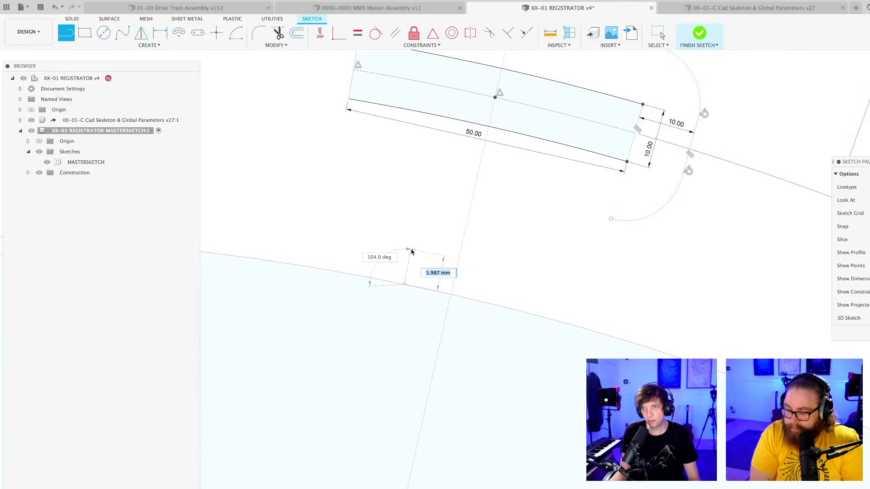
pyautogui.click(412, 251)
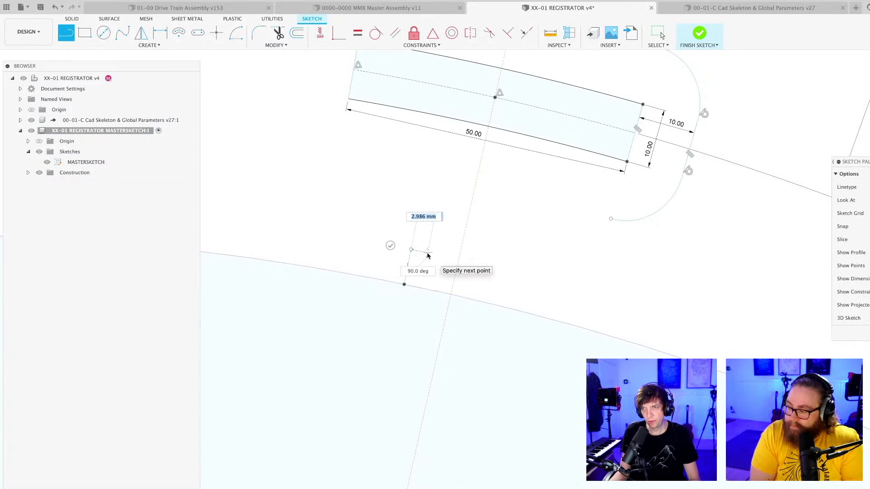
pyautogui.click(427, 253)
pyautogui.click(421, 288)
pyautogui.click(404, 284)
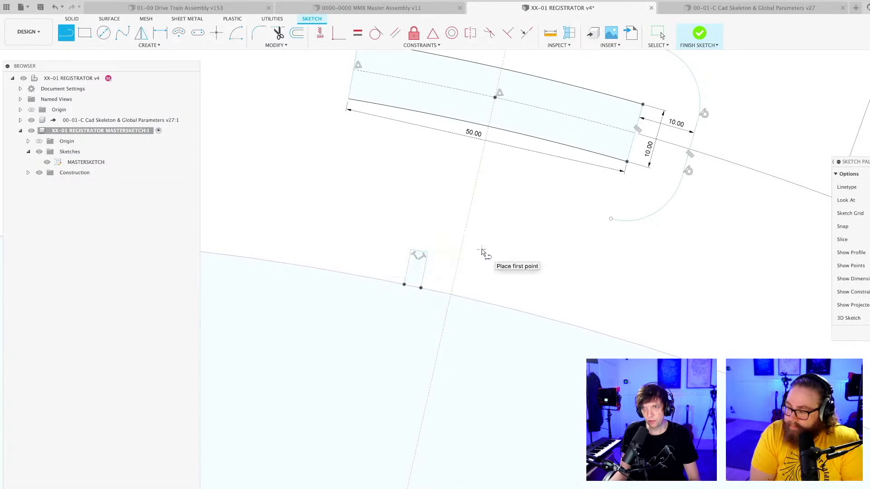
# Draw a circle concentric with the large circle through the rectangular pin's outer corner, and convert it to construction geometry.
pyautogui.scroll(-5, 483, 252)
pyautogui.moveTo(494, 266); pyautogui.dragTo(489, 166, button='middle')
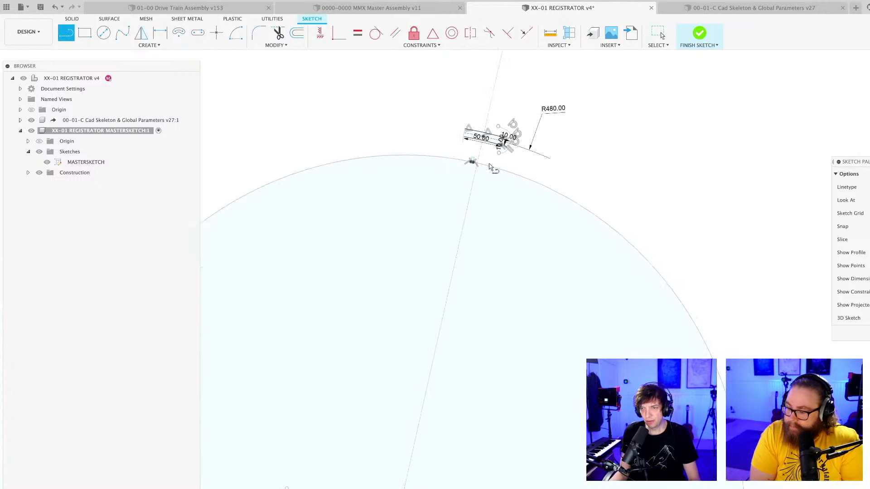
pyautogui.scroll(4, 441, 416)
pyautogui.press('c')
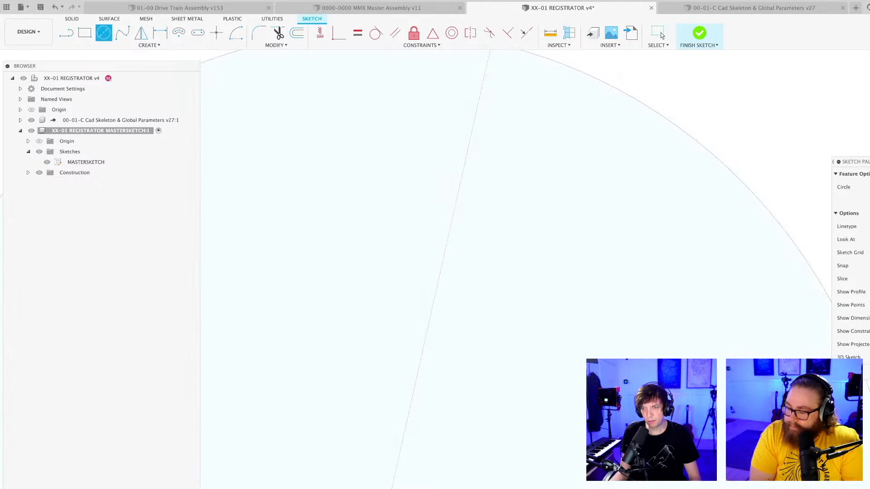
pyautogui.scroll(-5, 501, 218)
pyautogui.scroll(4, 408, 281)
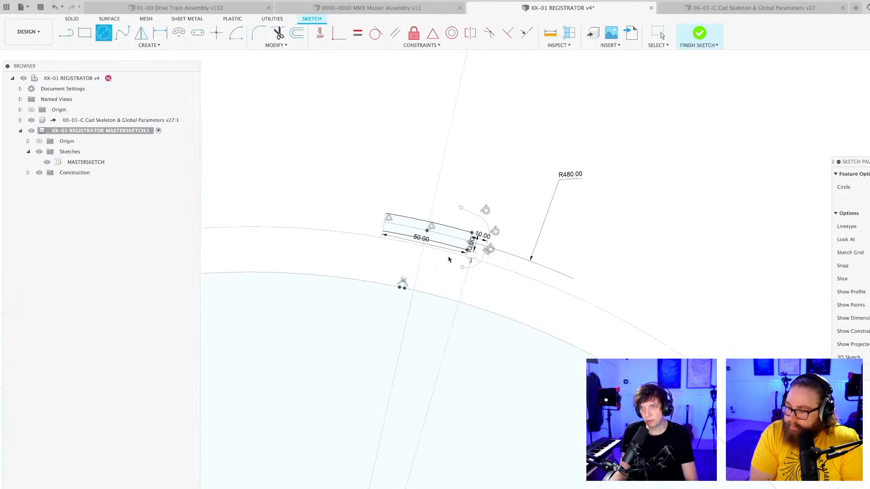
pyautogui.scroll(5, 391, 285)
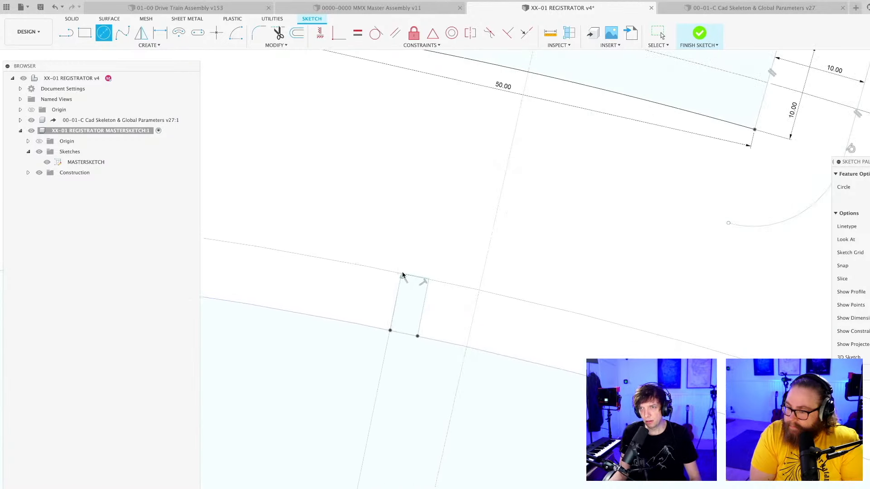
pyautogui.click(396, 273)
pyautogui.press('Escape')
pyautogui.click(386, 271)
pyautogui.press('x')
pyautogui.click(458, 280)
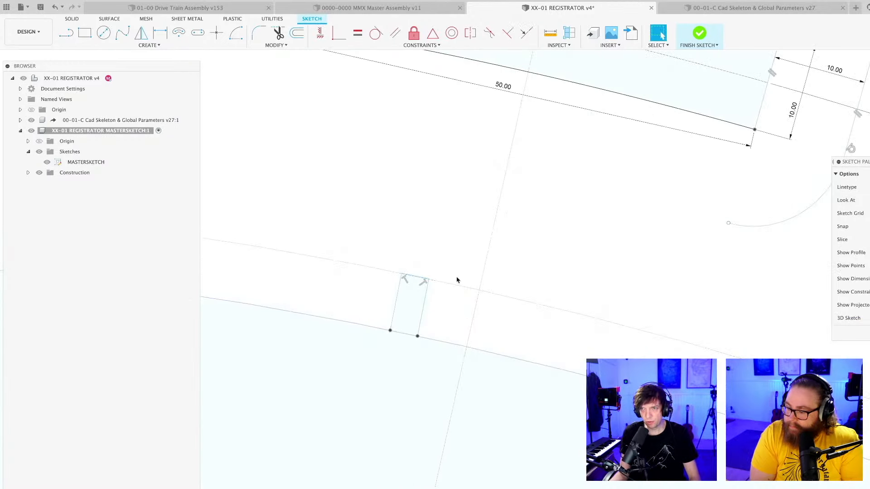
pyautogui.scroll(-6, 552, 286)
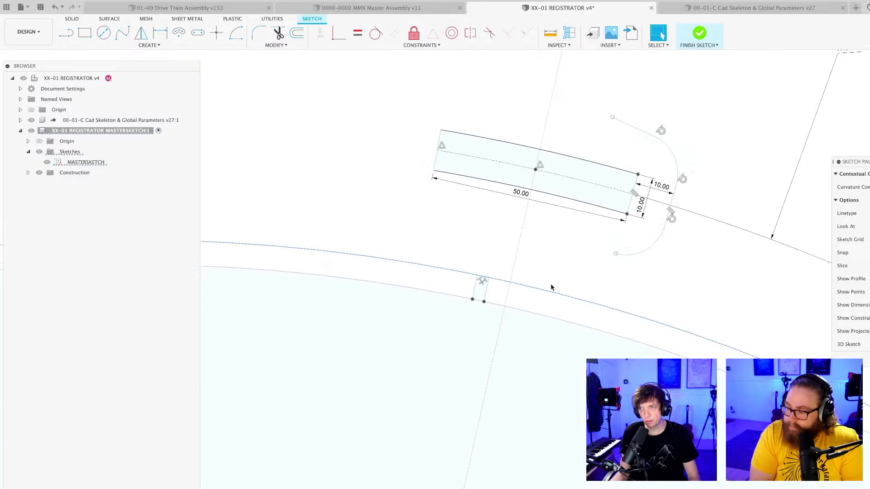
pyautogui.scroll(-3, 535, 276)
pyautogui.scroll(5, 509, 276)
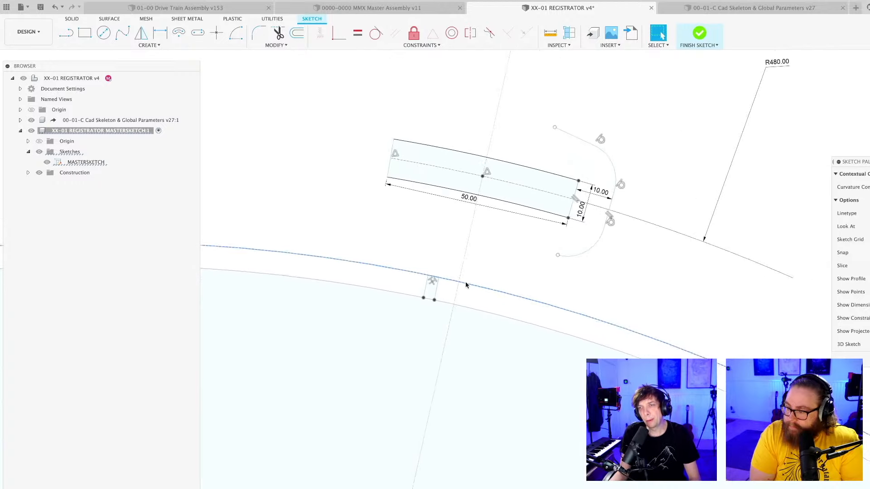
pyautogui.scroll(-3, 435, 278)
pyautogui.moveTo(496, 271); pyautogui.dragTo(506, 260, button='middle')
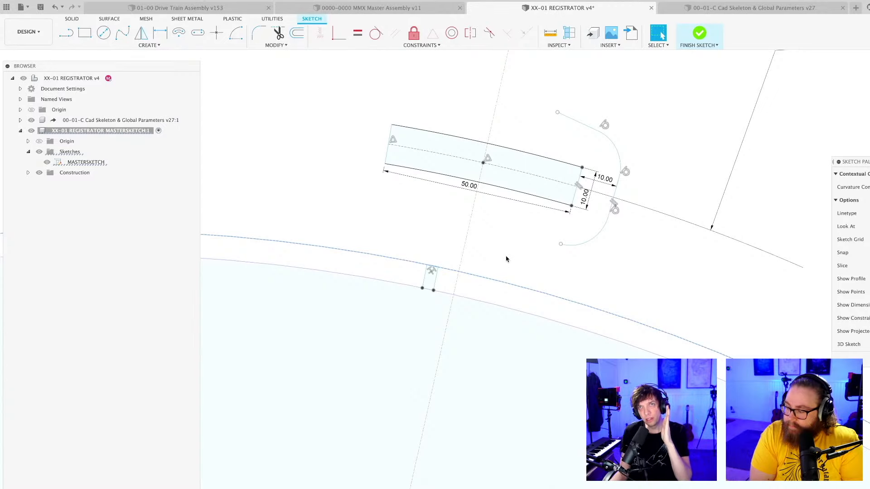
# Sketch two trial lines fanning outward from a point on the centreline inside the large circle, and delete both.
pyautogui.moveTo(506, 259)
pyautogui.mouseDown(button='middle')
pyautogui.moveTo(487, 266)
pyautogui.moveTo(456, 232)
pyautogui.mouseUp(button='middle')
pyautogui.scroll(2, 456, 242)
pyautogui.press('l')
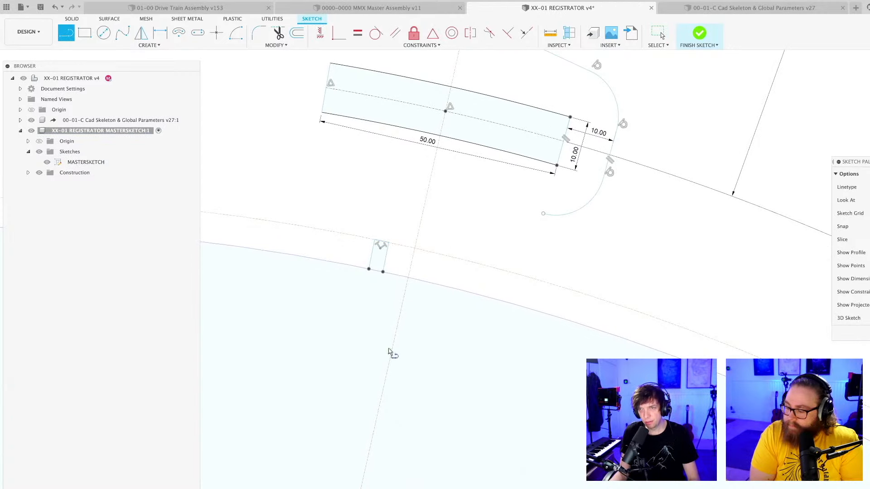
pyautogui.click(389, 353)
pyautogui.click(311, 172)
pyautogui.press('Escape')
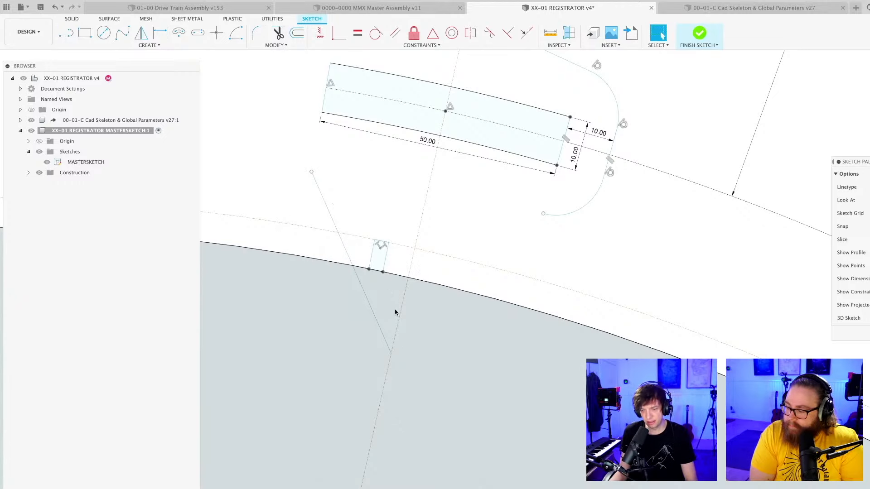
pyautogui.press('l')
pyautogui.click(391, 353)
pyautogui.click(550, 225)
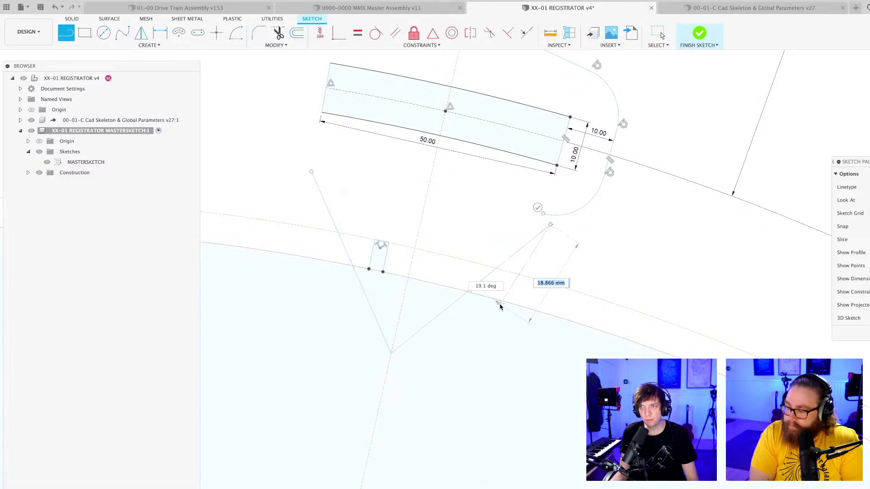
pyautogui.press('Escape')
pyautogui.click(488, 277)
pyautogui.press('Delete')
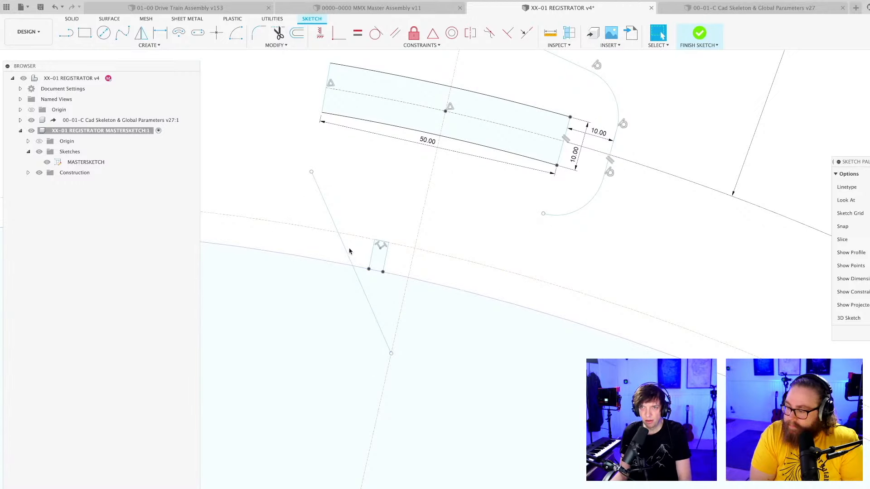
pyautogui.click(356, 252)
pyautogui.press('Delete')
# Examine the 50 mm curved plate's long edges and the gap between the plate and the pin on the large circle.
pyautogui.scroll(-4, 446, 239)
pyautogui.scroll(-3, 446, 238)
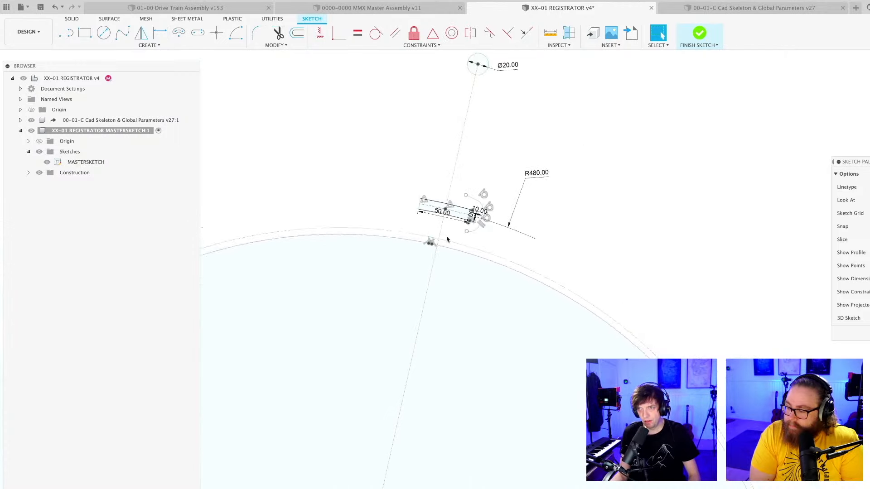
pyautogui.scroll(8, 417, 239)
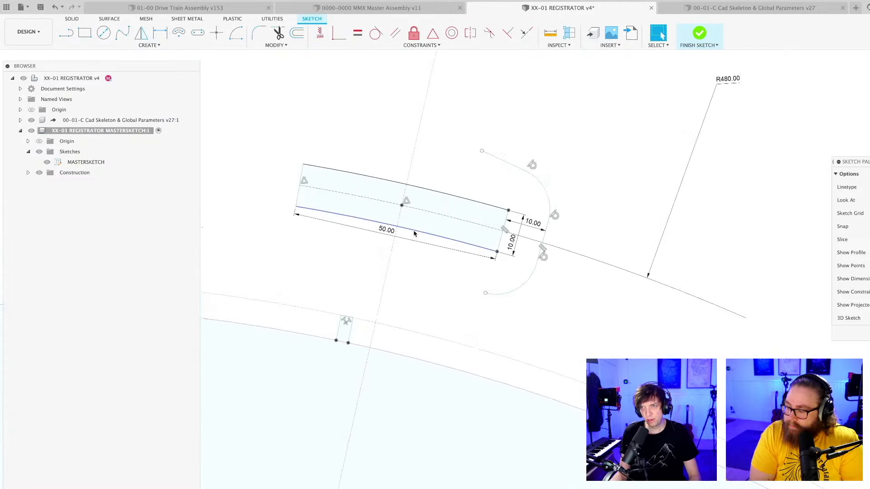
pyautogui.click(414, 233)
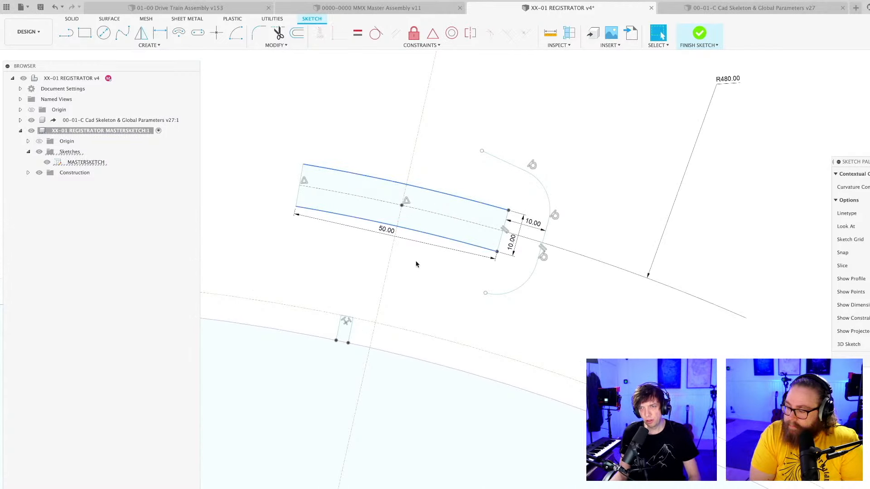
pyautogui.click(417, 287)
pyautogui.scroll(4, 419, 226)
pyautogui.scroll(-2, 419, 227)
pyautogui.moveTo(420, 227); pyautogui.dragTo(495, 265, button='middle')
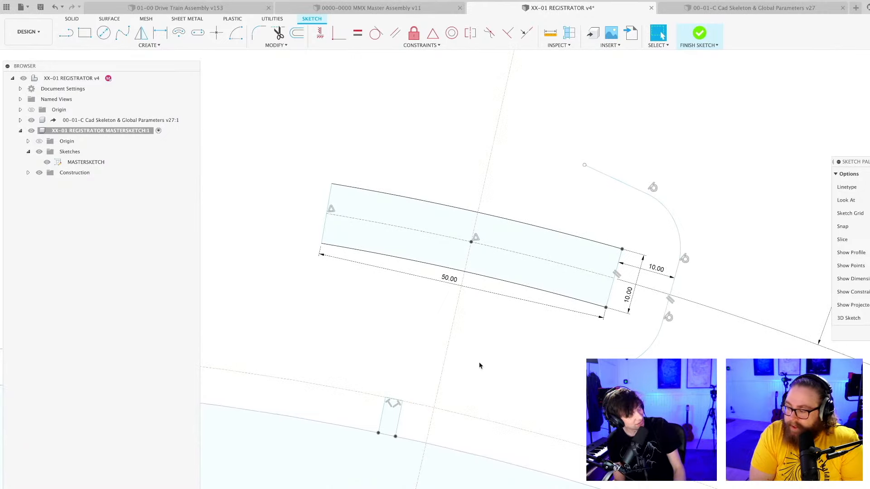
pyautogui.scroll(-3, 491, 358)
pyautogui.scroll(-3, 491, 361)
pyautogui.scroll(5, 491, 327)
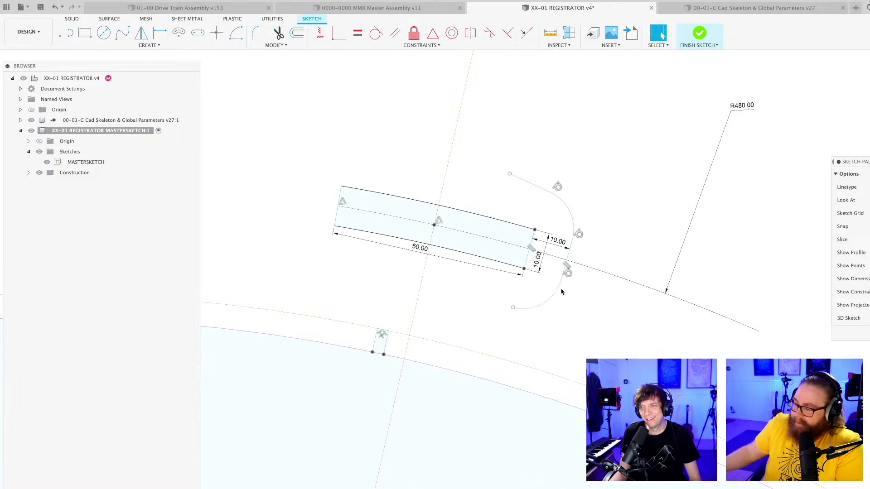
pyautogui.scroll(3, 561, 275)
pyautogui.scroll(-3, 570, 297)
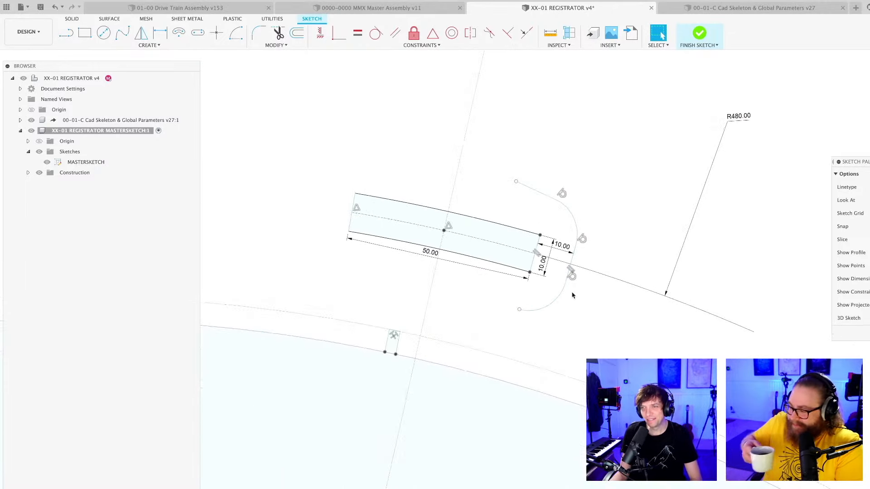
# Draw a line from the lower end of the curve around the plate to the centreline, and constrain it perpendicular to the centreline.
pyautogui.press('l')
pyautogui.scroll(3, 507, 335)
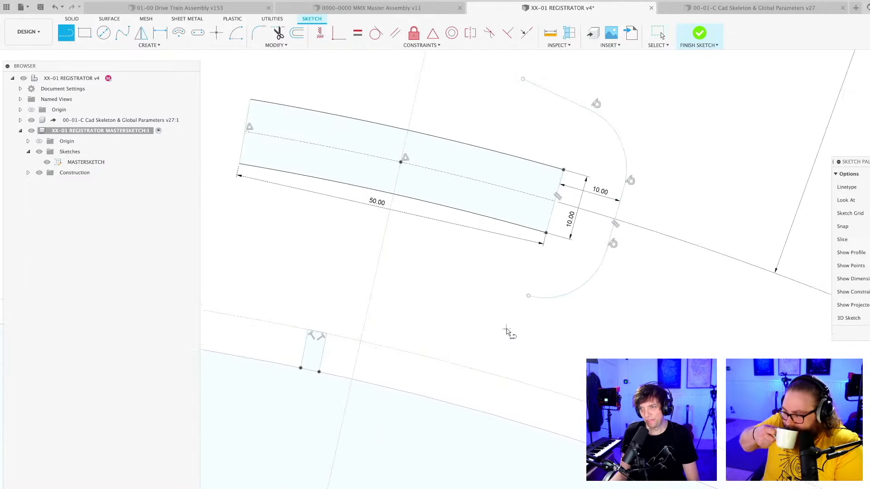
pyautogui.click(529, 296)
pyautogui.click(381, 260)
pyautogui.press('Escape')
pyautogui.click(508, 32)
pyautogui.click(407, 267)
pyautogui.click(383, 252)
pyautogui.scroll(-5, 503, 320)
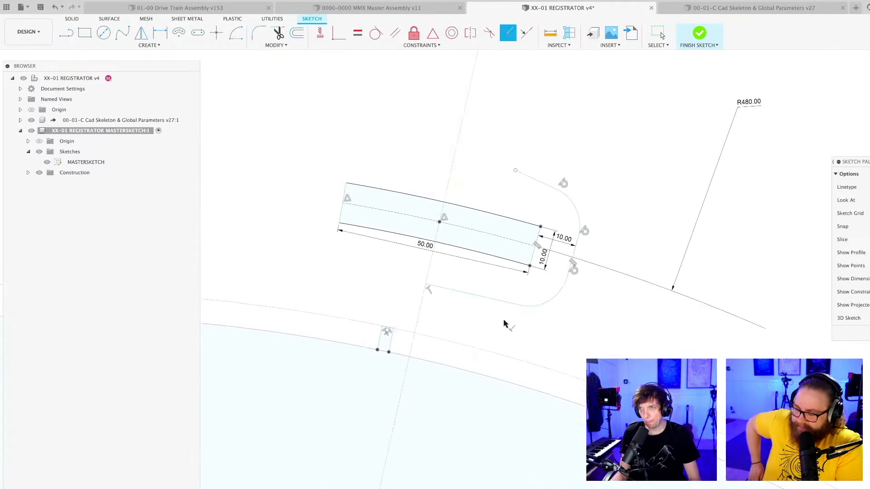
# Draw the arm's side line, about 100 mm long, from the upper end of the curve around the plate towards the 20 mm circle.
pyautogui.scroll(3, 501, 248)
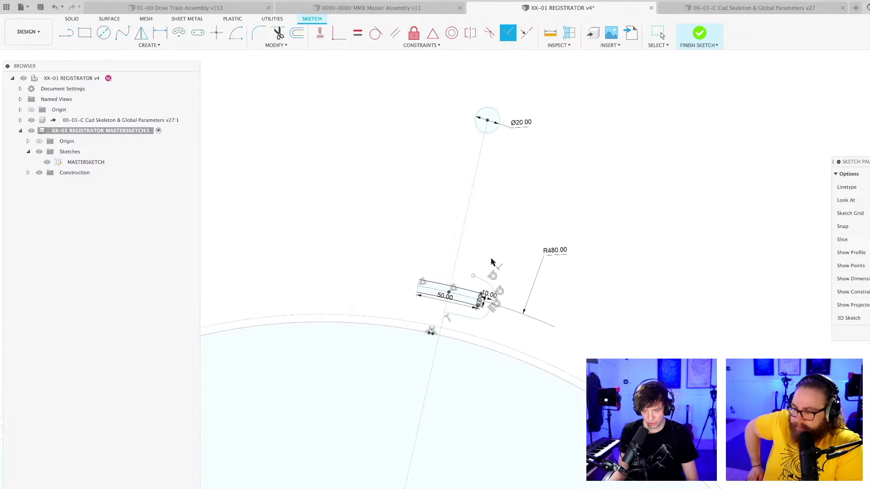
pyautogui.scroll(4, 491, 259)
pyautogui.press('l')
pyautogui.scroll(-5, 472, 284)
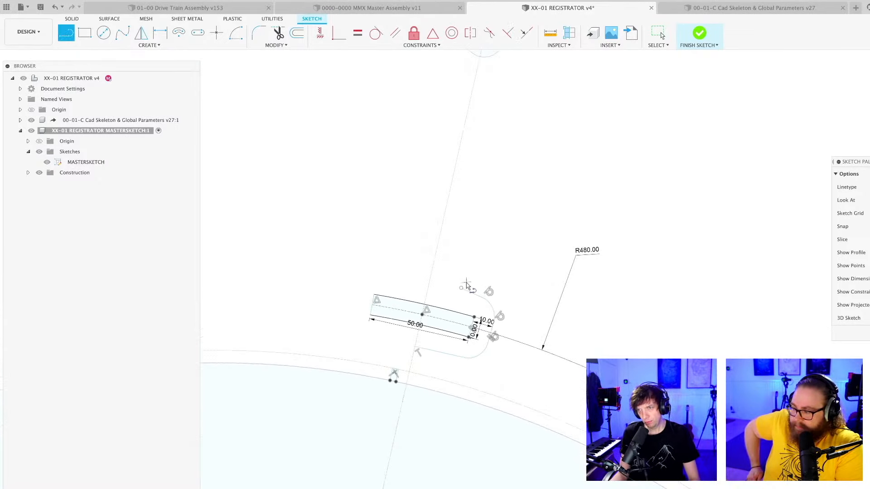
pyautogui.click(472, 284)
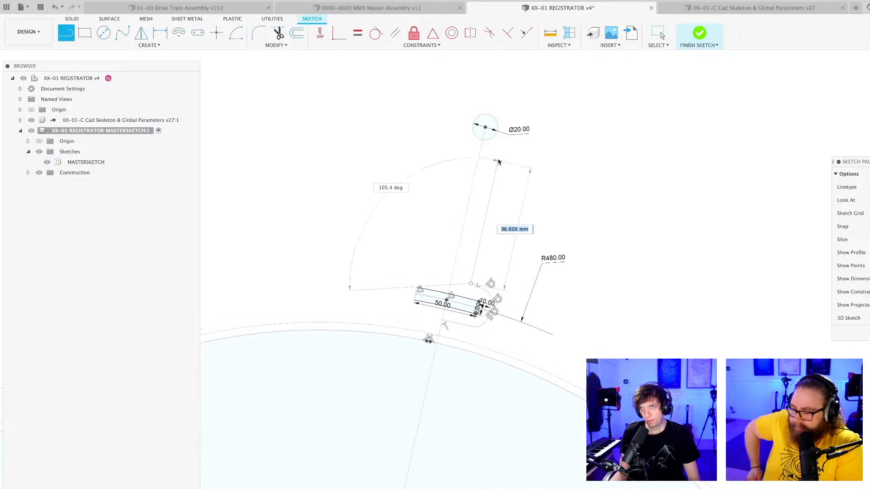
pyautogui.click(497, 156)
pyautogui.press('Escape')
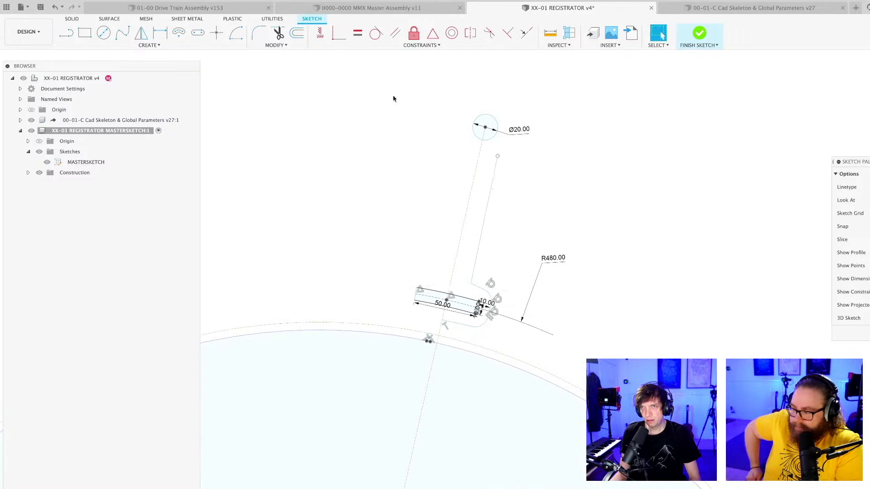
# Draw a centre-point arc of about 24 mm radius around the 20 mm circle, from the arm line's end to beyond the circle's far side.
pyautogui.click(235, 33)
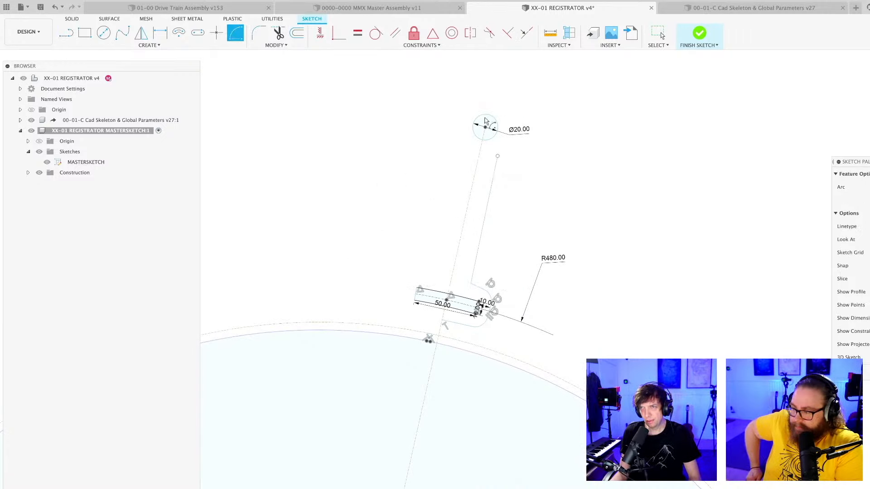
pyautogui.scroll(2, 487, 126)
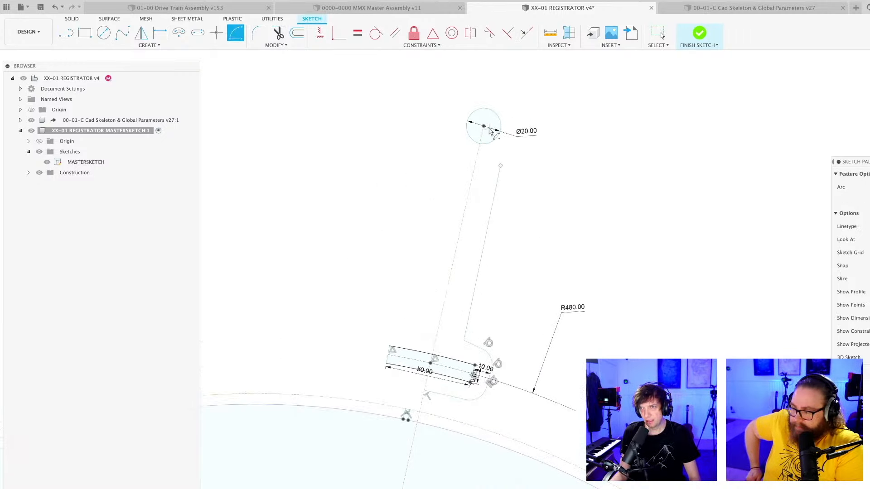
pyautogui.click(501, 166)
pyautogui.click(493, 84)
pyautogui.press('Escape')
# Draw a line about 24 mm long from the 20 mm circle's centre to the arc's free end, in line with the centreline.
pyautogui.scroll(2, 496, 101)
pyautogui.press('l')
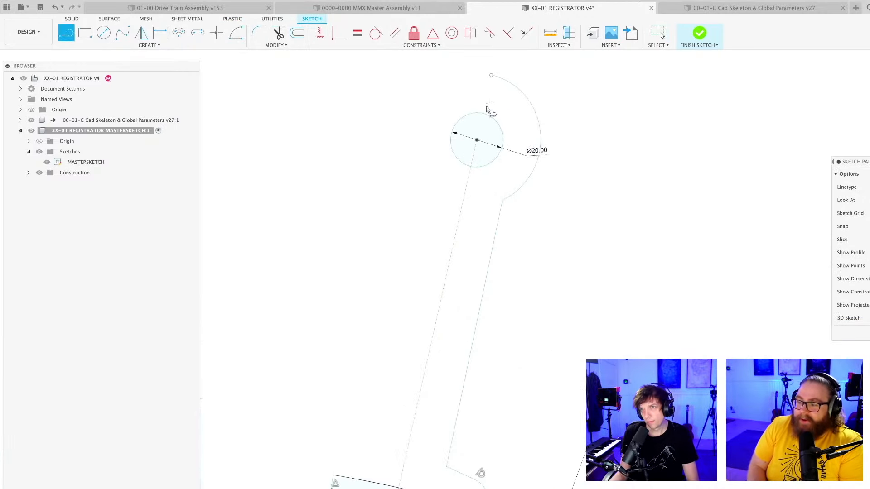
pyautogui.click(477, 140)
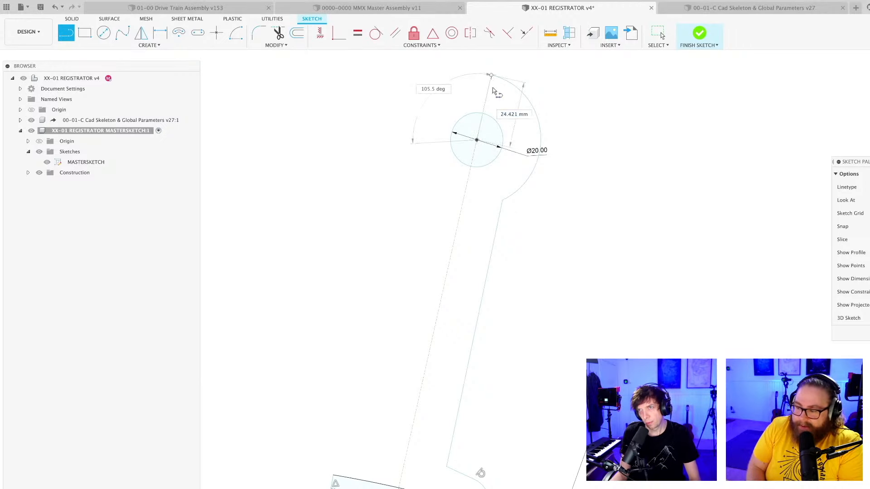
pyautogui.click(491, 77)
pyautogui.press('Escape')
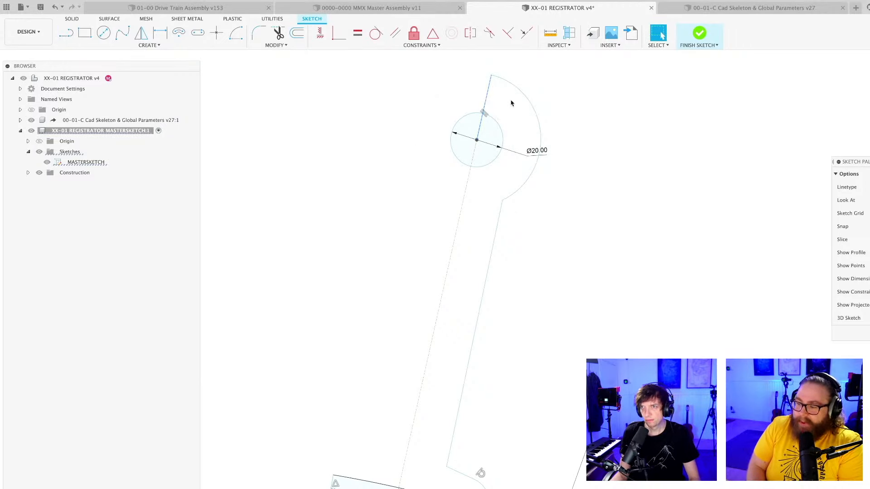
# Save the registrator design as a new version and look over the half outline of the lever.
pyautogui.scroll(-2, 508, 106)
pyautogui.keyDown('shift'); pyautogui.moveTo(507, 109); pyautogui.dragTo(511, 112, button='middle'); pyautogui.keyUp('shift')
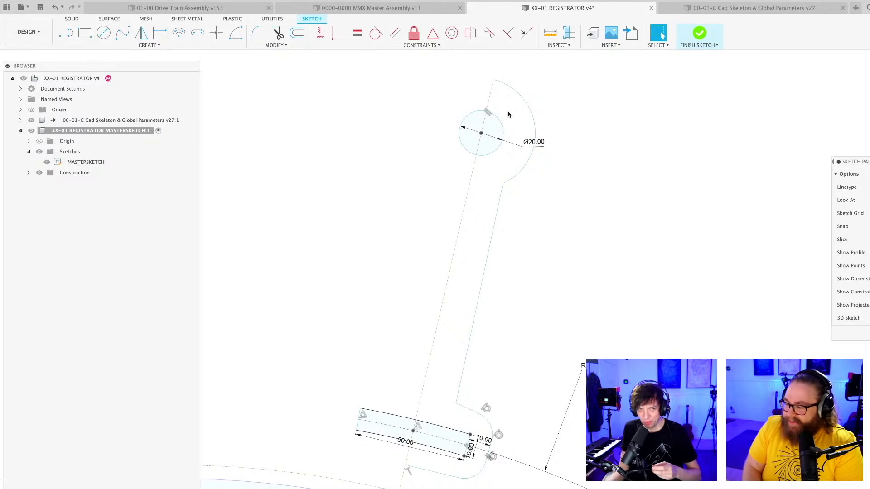
pyautogui.scroll(-1, 539, 285)
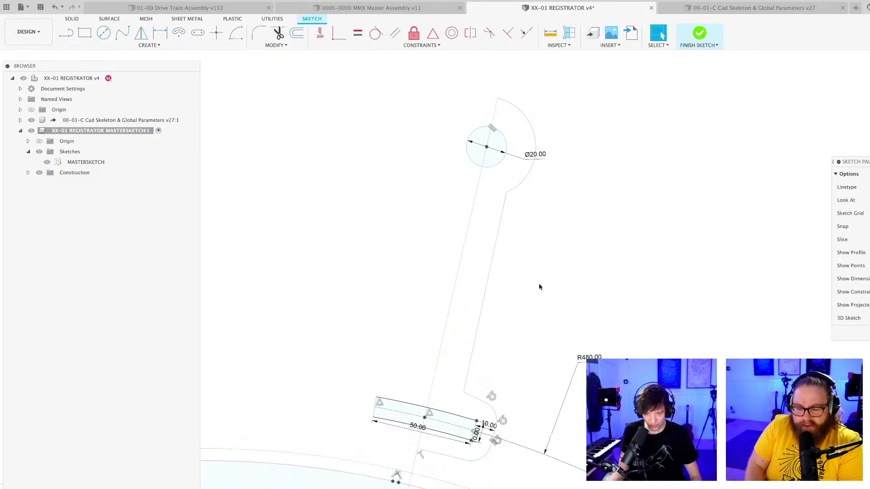
pyautogui.scroll(-3, 539, 289)
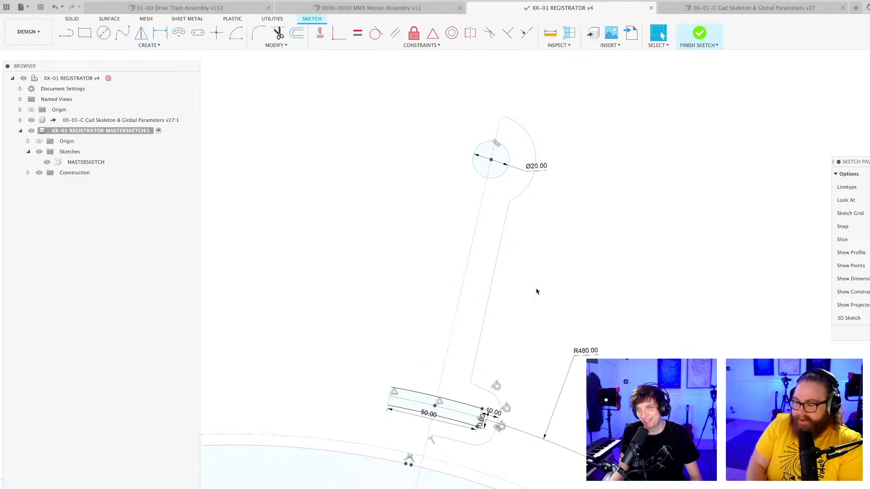
pyautogui.moveTo(539, 290)
pyautogui.mouseDown(button='middle')
pyautogui.moveTo(497, 286)
pyautogui.moveTo(512, 290)
pyautogui.moveTo(496, 295)
pyautogui.moveTo(511, 265)
pyautogui.mouseUp(button='middle')
pyautogui.scroll(2, 501, 295)
pyautogui.scroll(-2, 501, 294)
pyautogui.scroll(2, 495, 296)
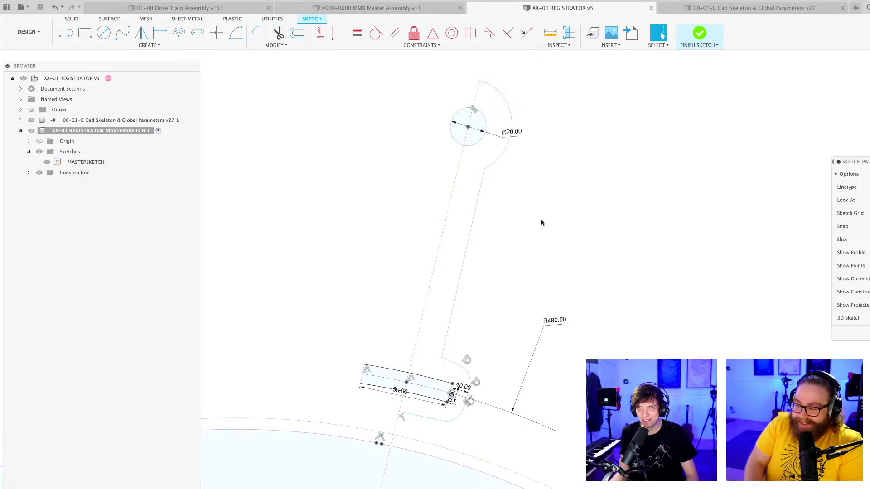
# Mirror the lever's half outline, including the head arc, arm line and plate-side curves, about the centreline.
pyautogui.press('s')
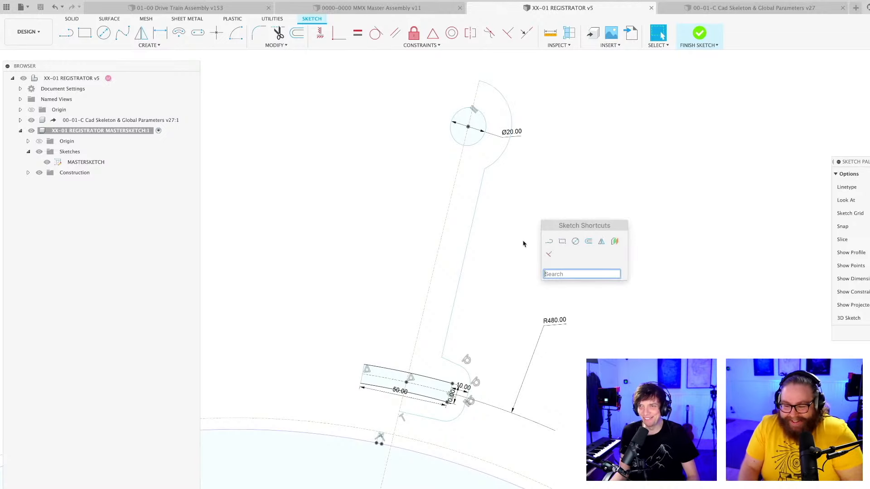
pyautogui.click(615, 241)
pyautogui.click(507, 111)
pyautogui.click(480, 198)
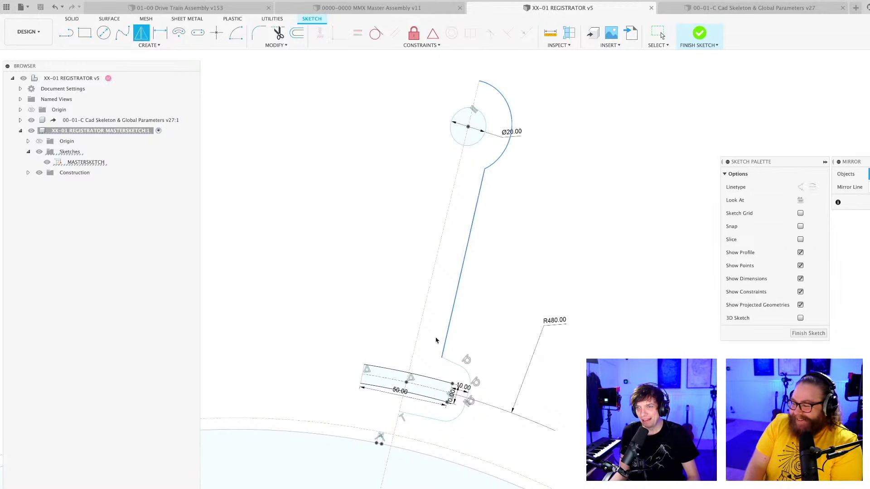
pyautogui.scroll(3, 448, 375)
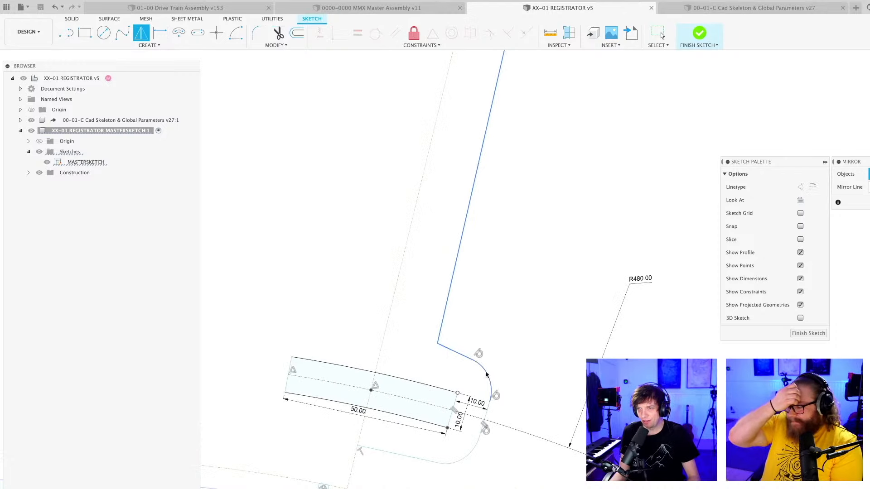
pyautogui.click(403, 458)
pyautogui.scroll(-1, 868, 222)
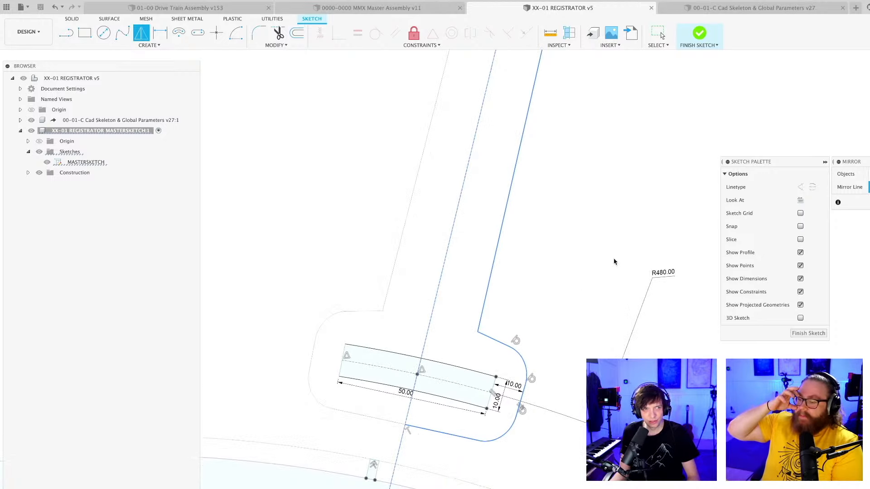
pyautogui.scroll(-5, 569, 298)
pyautogui.moveTo(615, 241); pyautogui.dragTo(481, 316, button='middle')
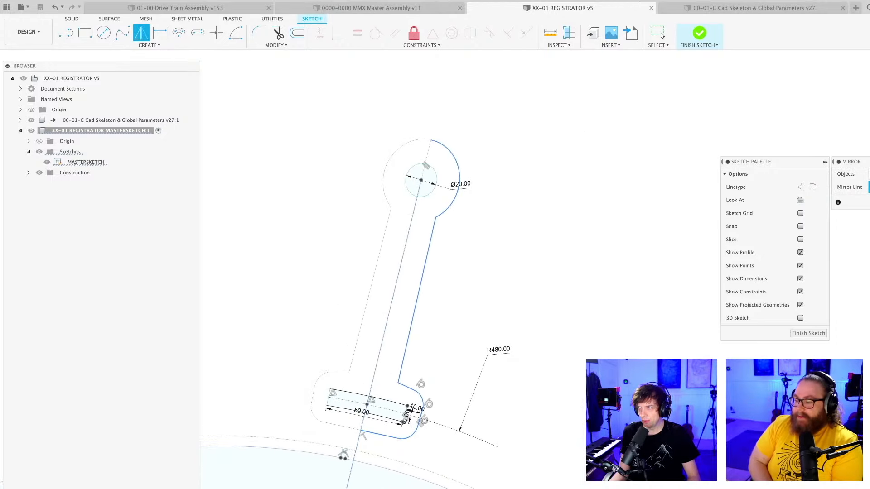
pyautogui.press('Return')
pyautogui.scroll(-5, 485, 295)
pyautogui.keyDown('shift'); pyautogui.moveTo(475, 305); pyautogui.dragTo(543, 242, button='middle'); pyautogui.keyUp('shift')
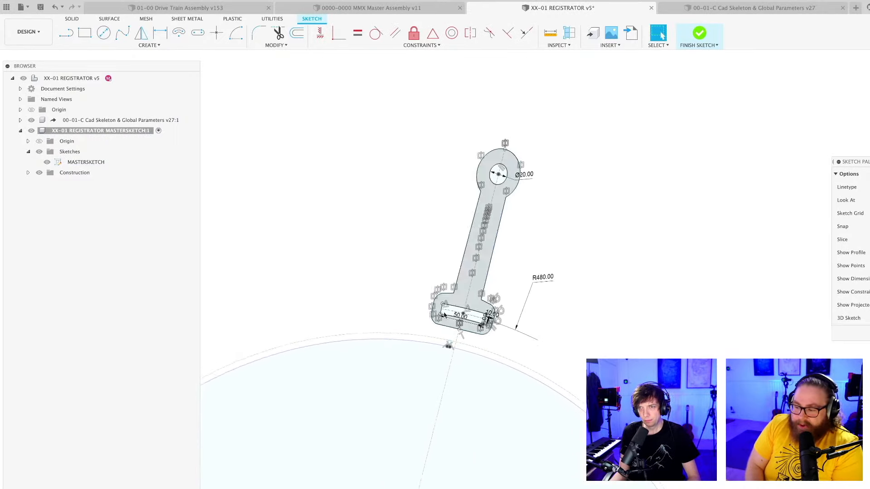
# Try to reshape the lever's lower end by moving its shoulder lines, and undo the distorted outline.
pyautogui.scroll(5, 427, 307)
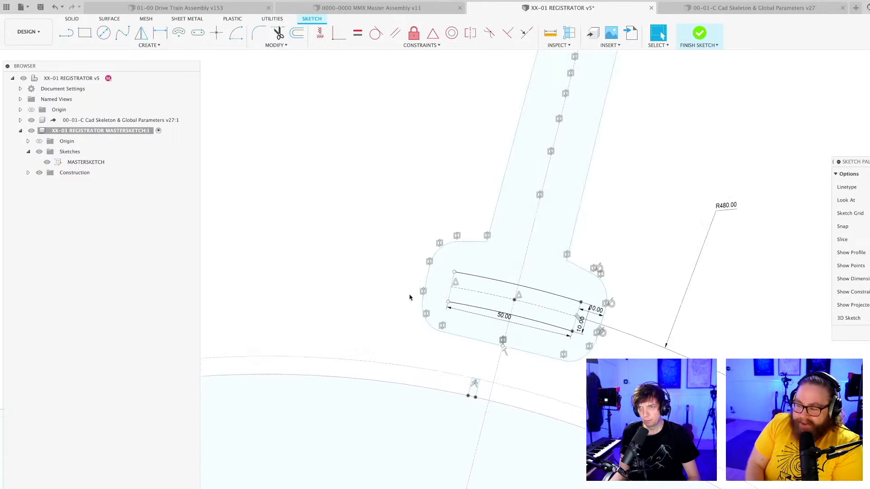
pyautogui.scroll(-3, 409, 297)
pyautogui.scroll(4, 433, 275)
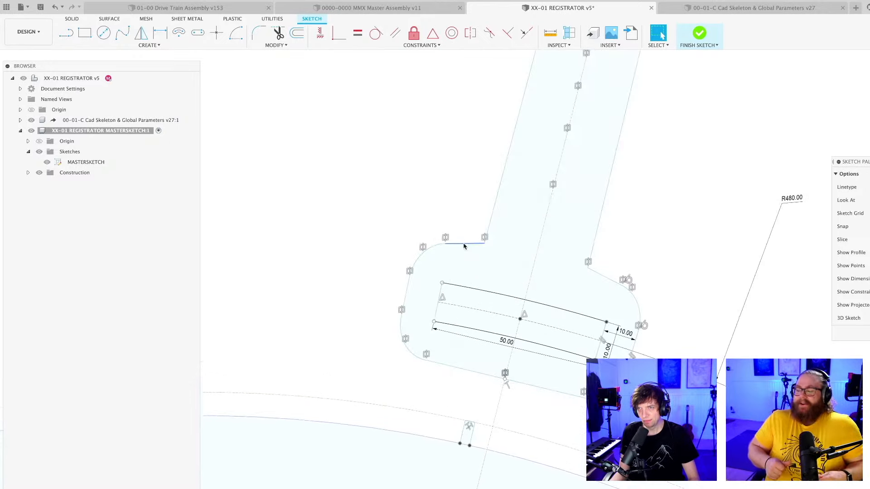
pyautogui.click(466, 241)
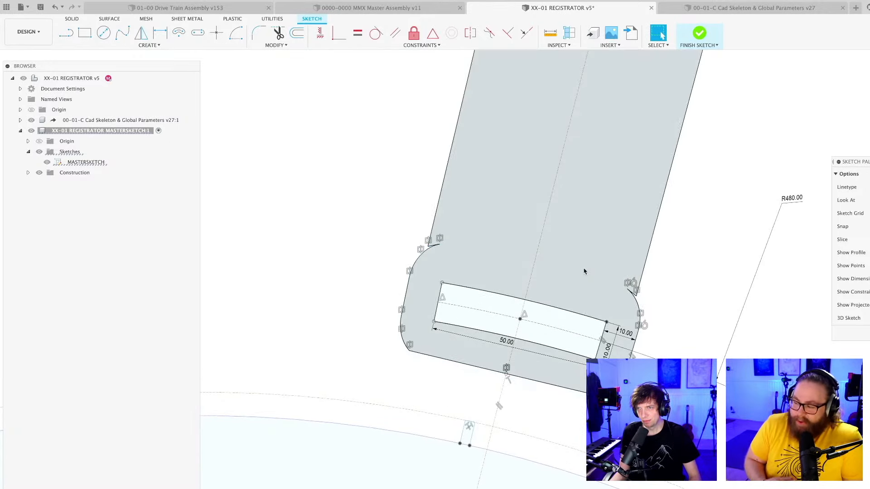
pyautogui.press('super+z')
pyautogui.moveTo(600, 275); pyautogui.dragTo(602, 251)
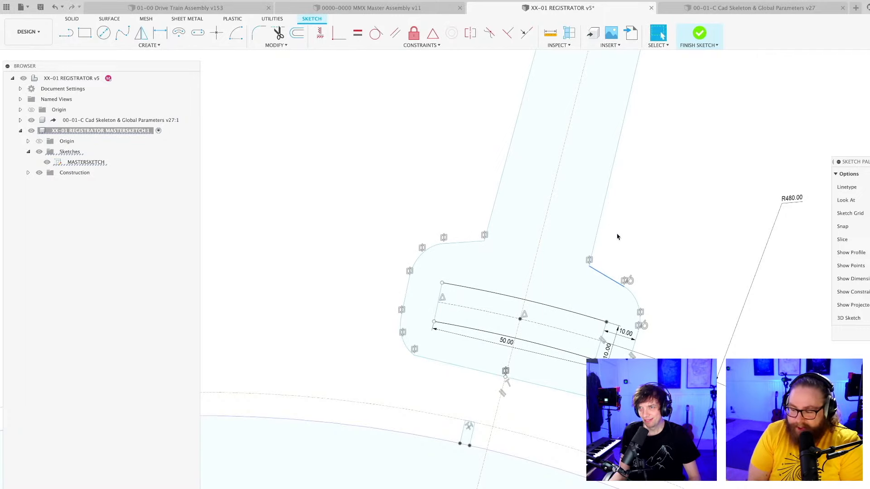
# Apply a Parallel constraint between the arm's right side line and the centreline.
pyautogui.scroll(-6, 605, 226)
pyautogui.keyDown('shift'); pyautogui.moveTo(589, 252); pyautogui.dragTo(478, 248, button='middle'); pyautogui.keyUp('shift')
pyautogui.scroll(4, 475, 248)
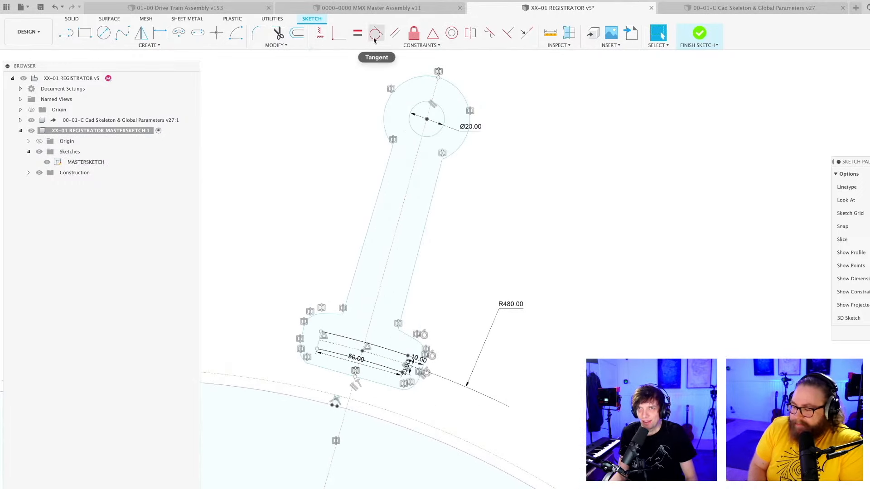
pyautogui.scroll(1, 453, 277)
pyautogui.moveTo(457, 259); pyautogui.dragTo(448, 266, button='middle')
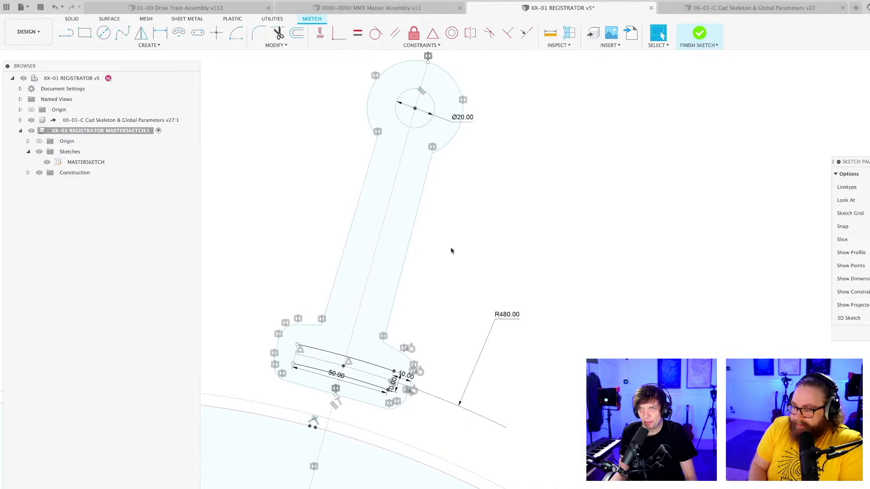
pyautogui.click(395, 33)
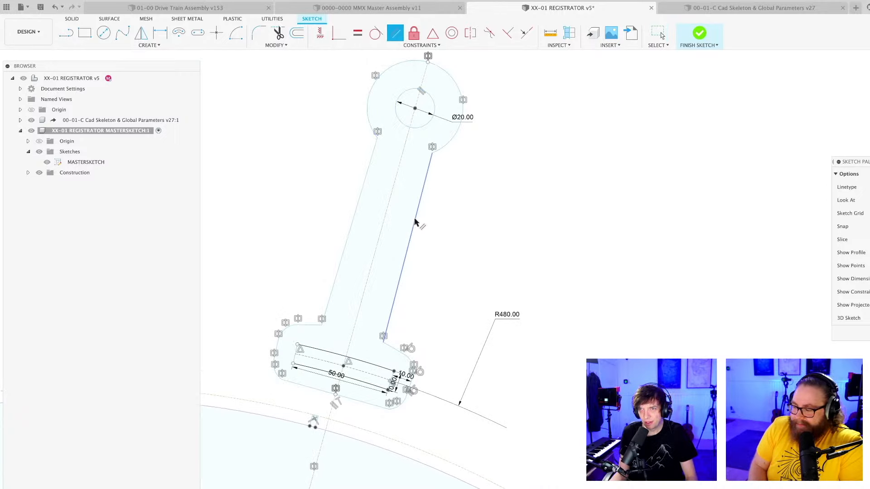
pyautogui.click(416, 222)
pyautogui.click(390, 216)
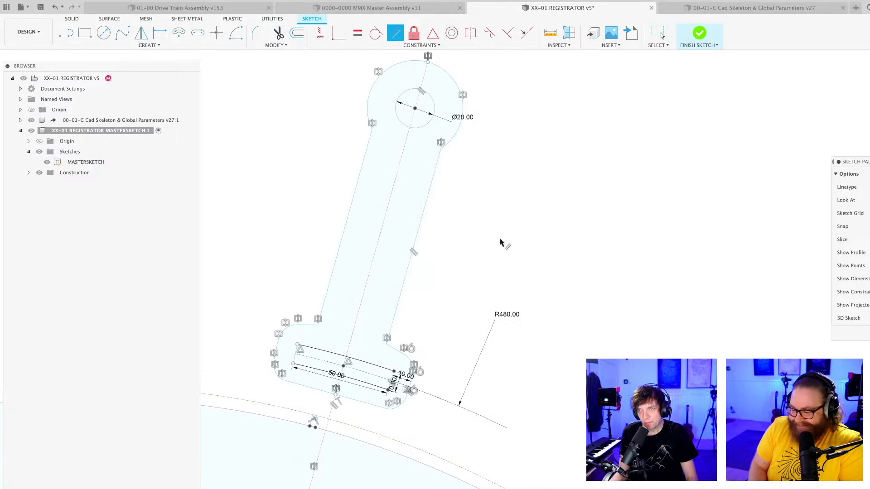
pyautogui.scroll(-3, 497, 239)
pyautogui.moveTo(494, 246); pyautogui.dragTo(546, 249, button='middle')
pyautogui.scroll(5, 487, 310)
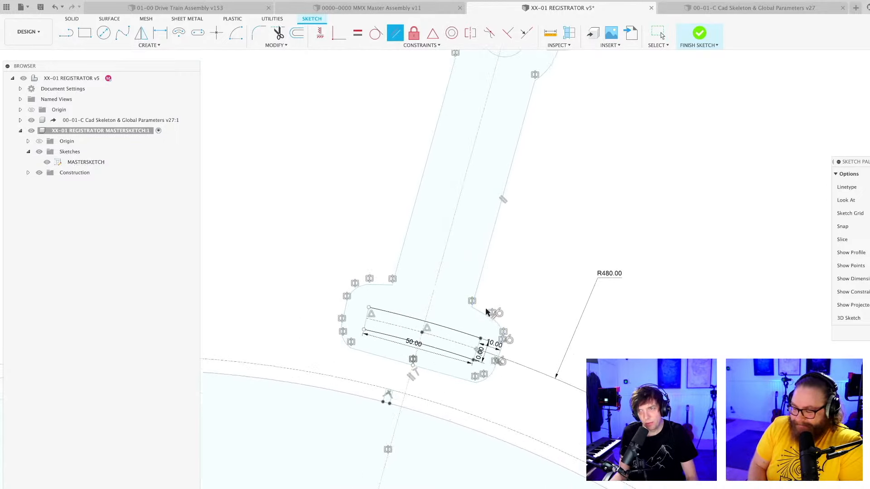
pyautogui.press('Escape')
# Move the corner between the arm's right side line and the shoulder line further away from the slot.
pyautogui.scroll(-2, 512, 308)
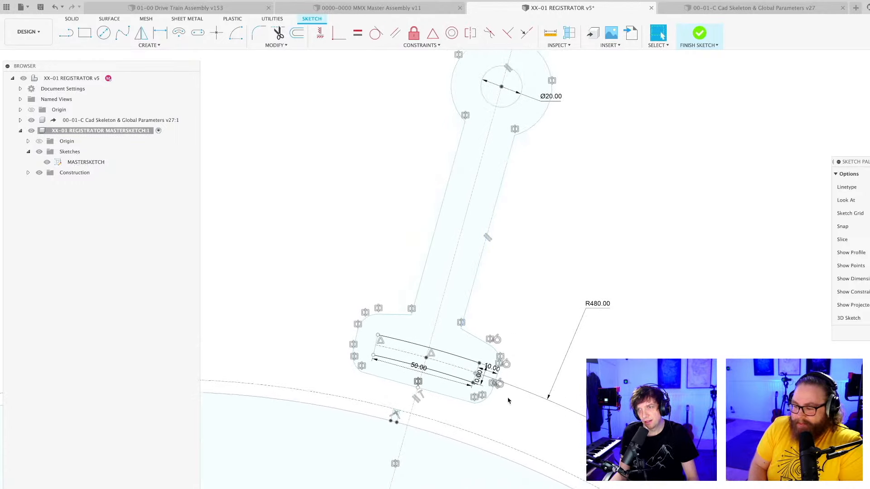
pyautogui.scroll(3, 500, 368)
pyautogui.scroll(2, 494, 364)
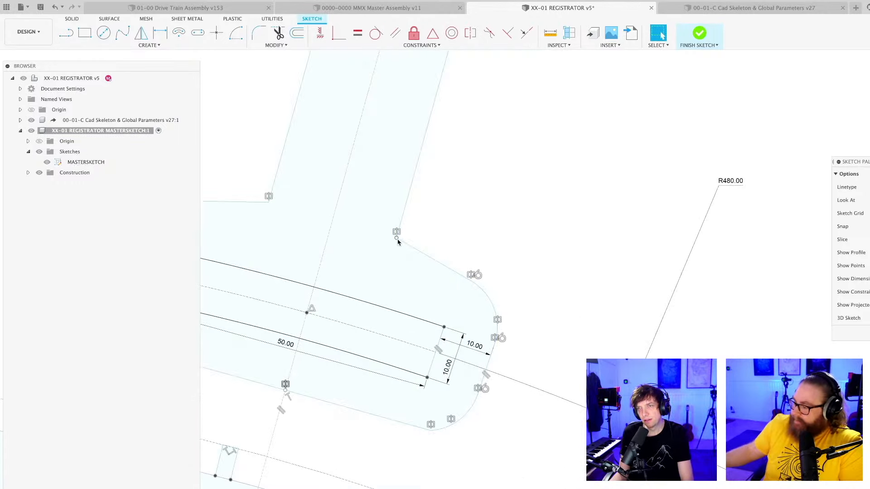
pyautogui.click(403, 225)
pyautogui.click(505, 230)
pyautogui.scroll(-3, 510, 202)
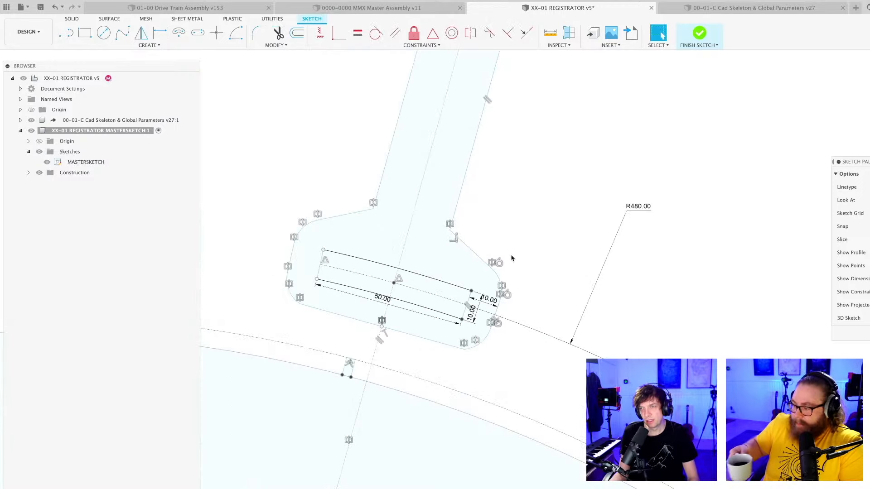
pyautogui.scroll(-4, 539, 275)
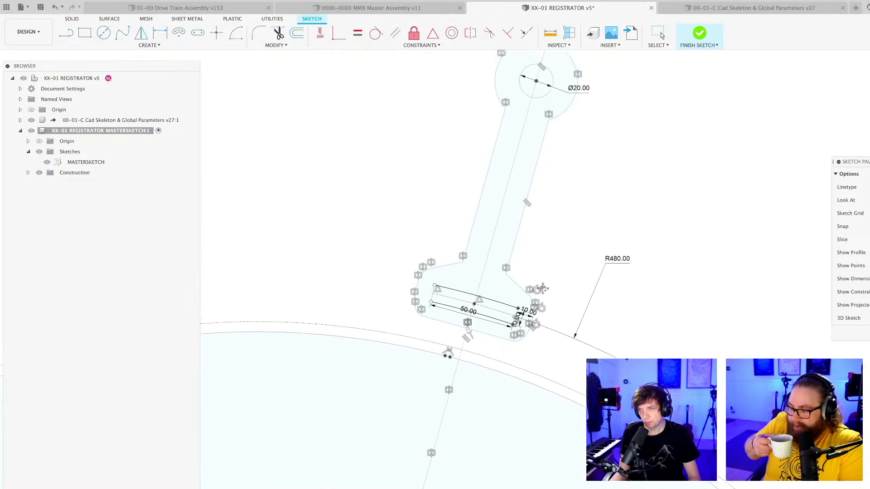
pyautogui.scroll(1, 542, 293)
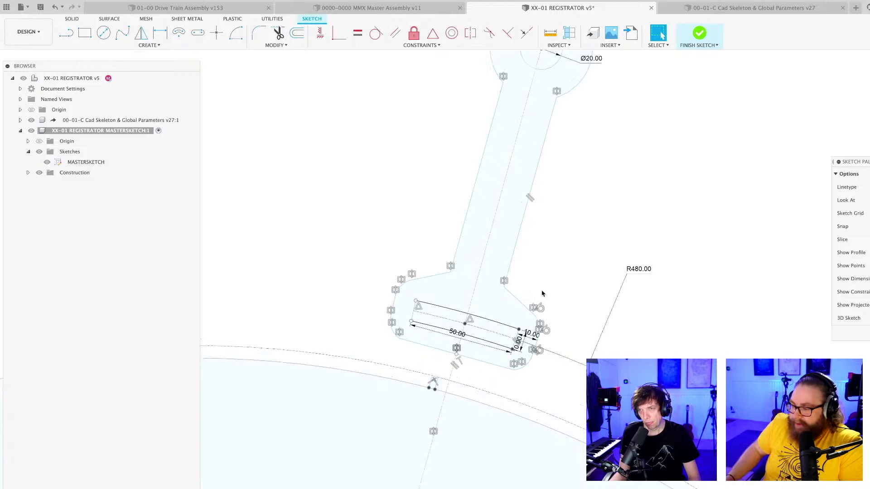
pyautogui.scroll(1, 546, 293)
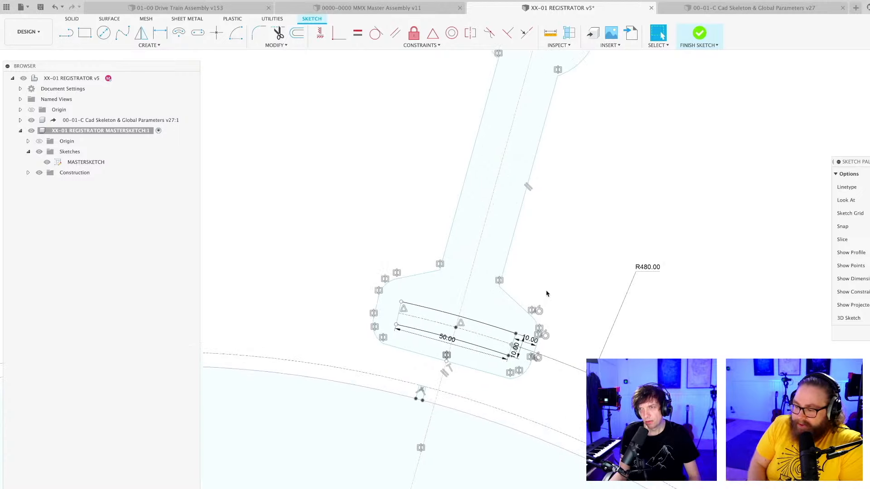
pyautogui.moveTo(546, 287); pyautogui.dragTo(532, 305, button='middle')
pyautogui.scroll(-1, 530, 309)
pyautogui.scroll(4, 517, 339)
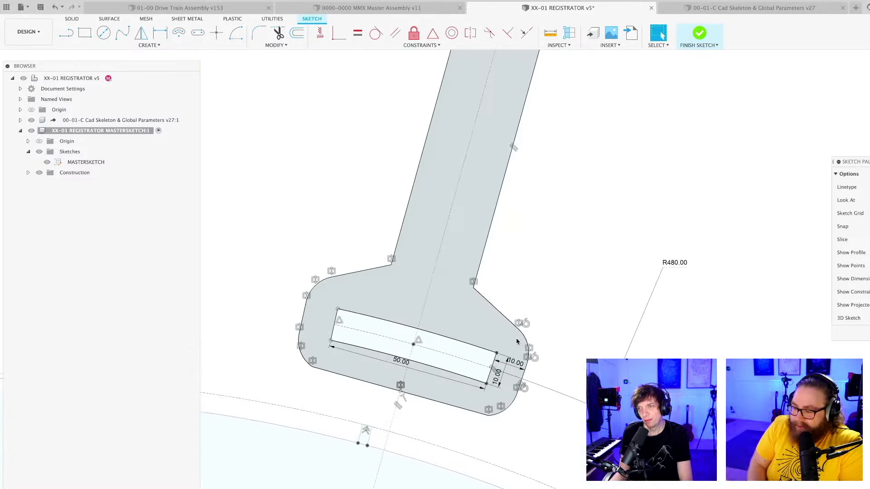
# Delete the sloping shoulder lines and the upper corner arcs on both sides of the lever's lower end.
pyautogui.click(514, 325)
pyautogui.press('Delete')
pyautogui.click(527, 344)
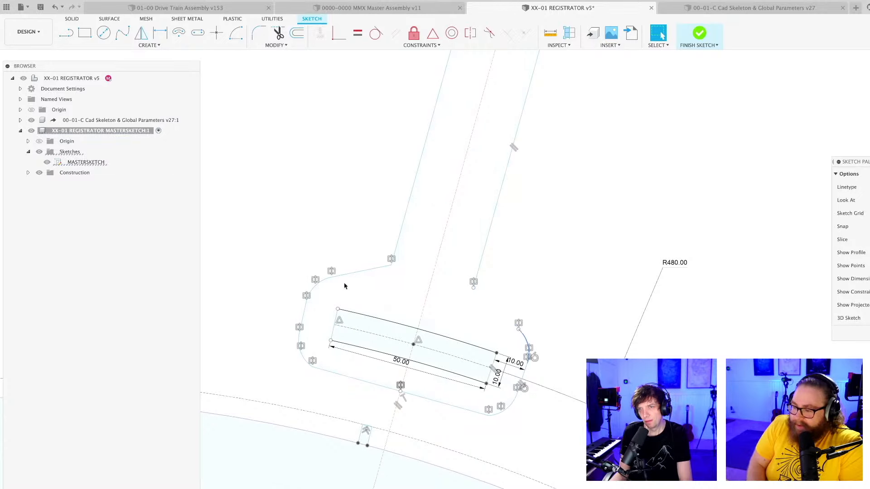
pyautogui.press('Delete')
pyautogui.click(360, 271)
pyautogui.press('Delete')
pyautogui.click(316, 288)
pyautogui.press('Delete')
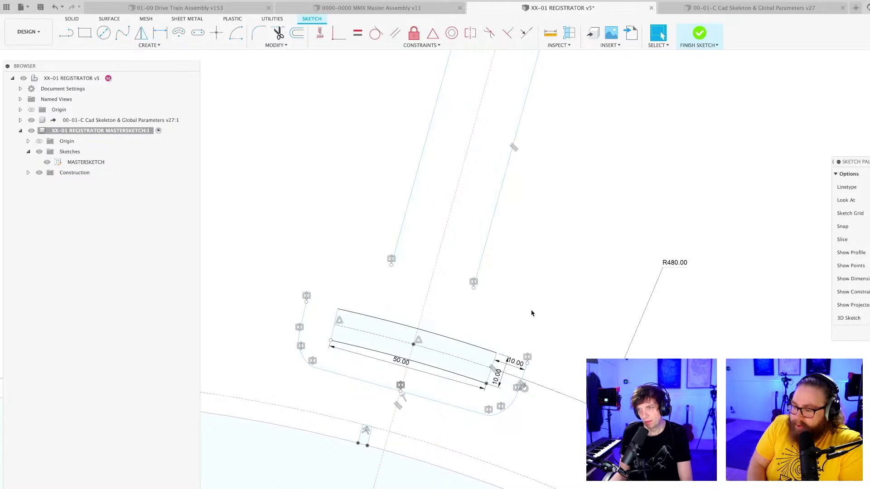
# Extend the outer side line beside the slot upward and pull the arm line's lower end up, away from the slot.
pyautogui.moveTo(517, 301); pyautogui.dragTo(484, 286, button='middle')
pyautogui.moveTo(481, 324); pyautogui.dragTo(496, 277)
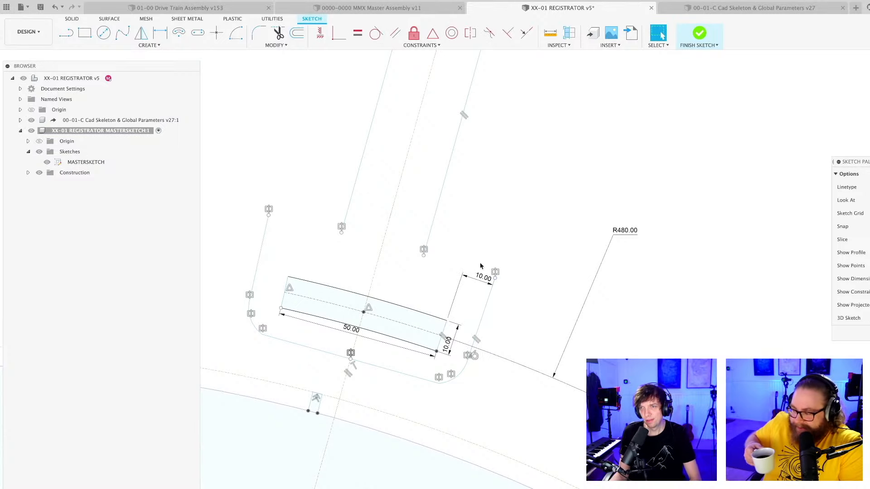
pyautogui.moveTo(423, 253); pyautogui.dragTo(448, 184)
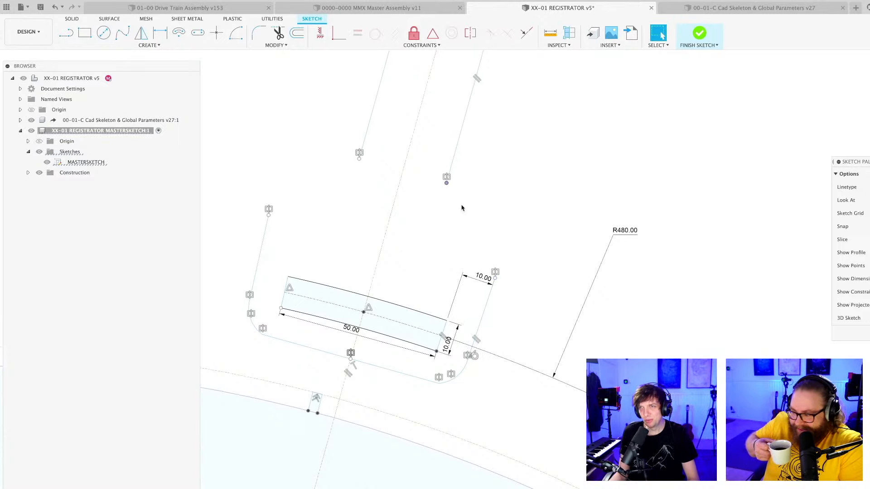
# Look over the opened outline around the slot and save the registrator design as a new version.
pyautogui.scroll(-2, 485, 215)
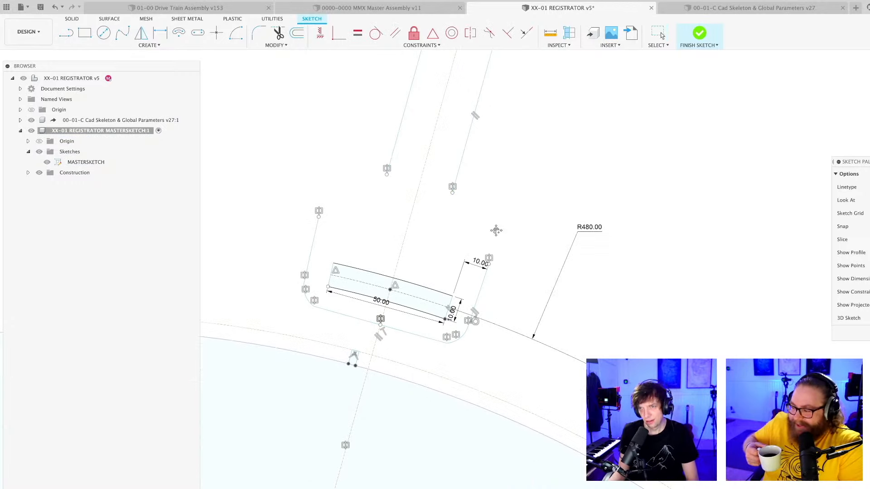
pyautogui.moveTo(497, 232); pyautogui.dragTo(494, 242, button='middle')
pyautogui.scroll(3, 326, 323)
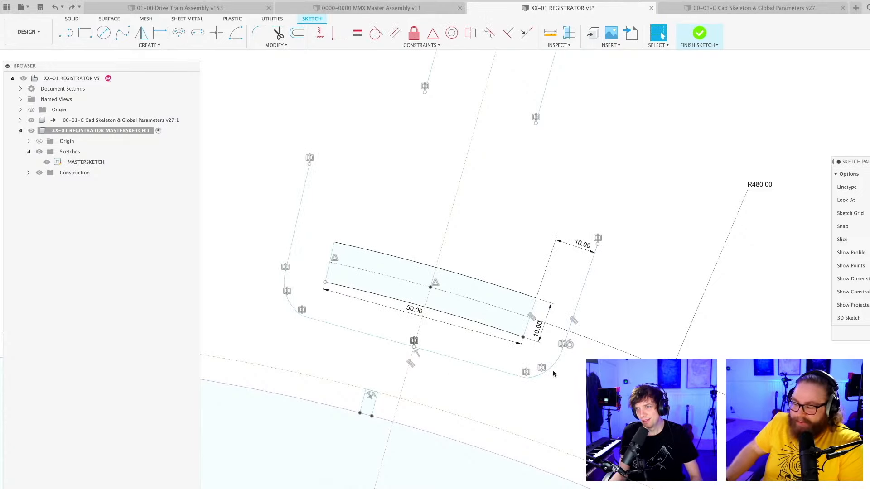
pyautogui.moveTo(592, 177); pyautogui.dragTo(577, 258, button='middle')
pyautogui.scroll(-2, 576, 258)
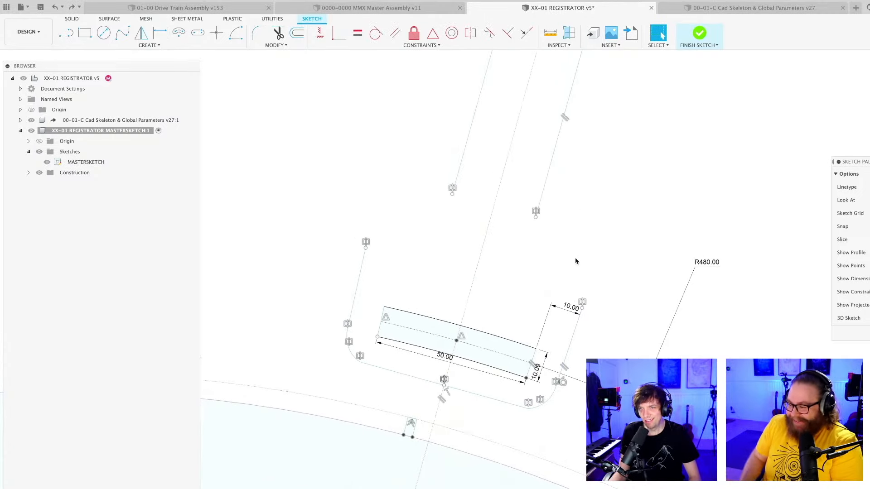
pyautogui.press('super+s')
pyautogui.press('Return')
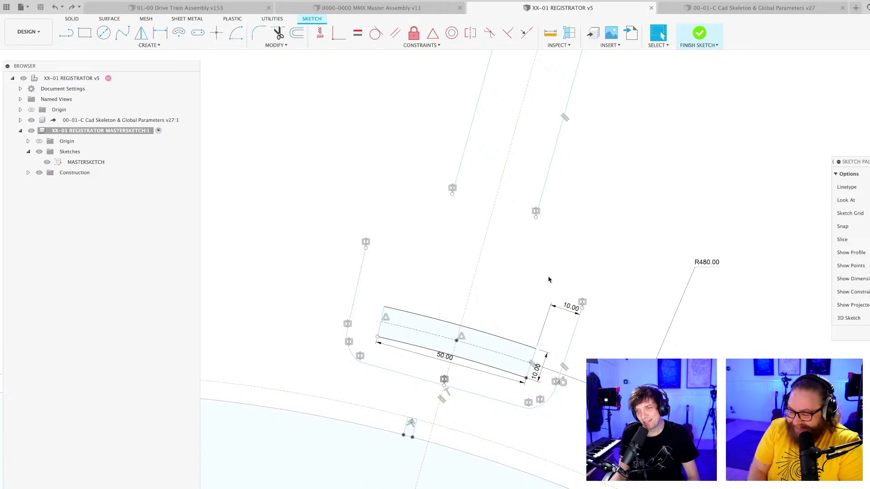
pyautogui.scroll(-2, 548, 282)
pyautogui.moveTo(547, 281); pyautogui.dragTo(515, 297, button='middle')
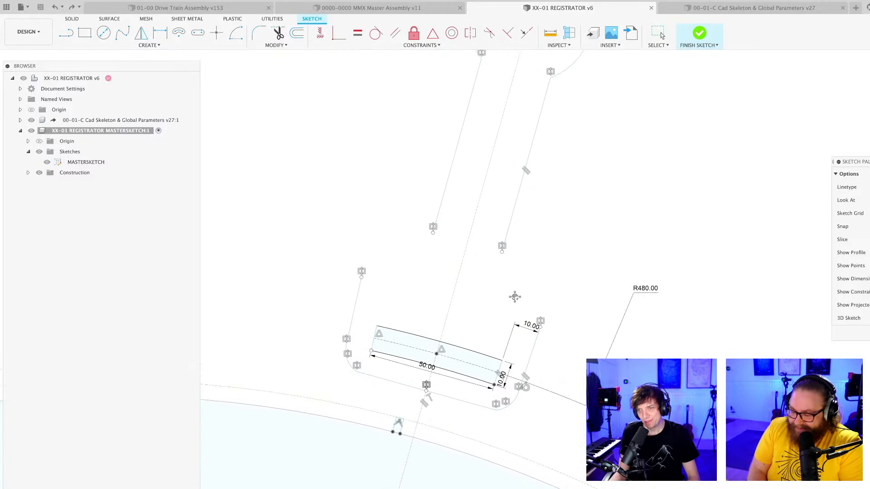
# Delete the lower right corner arc and adjoining bottom line, and extend the right outer side line downward.
pyautogui.scroll(2, 491, 433)
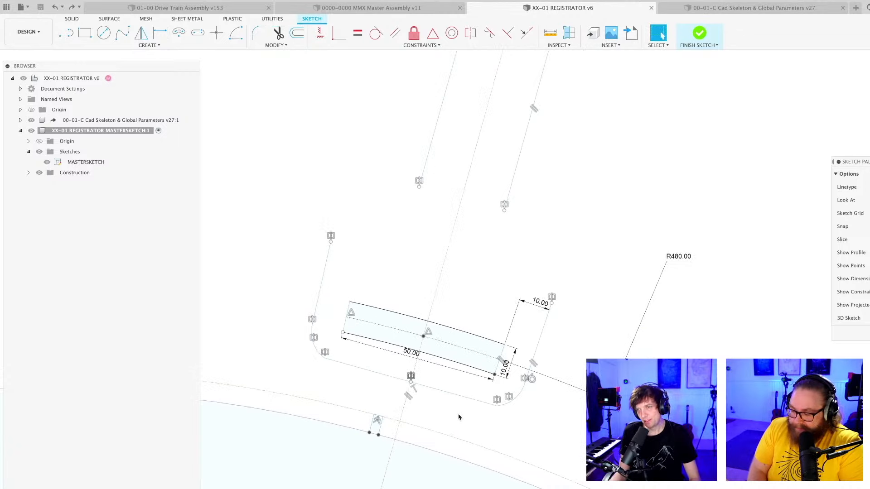
pyautogui.scroll(4, 498, 403)
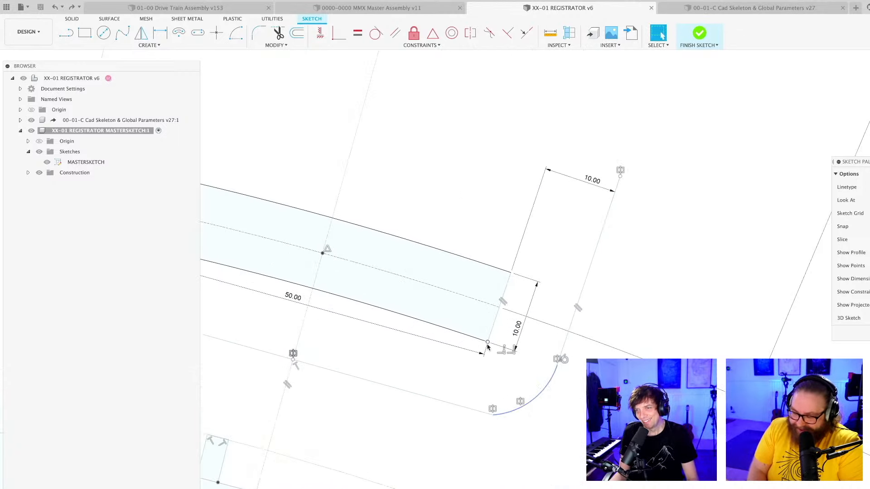
pyautogui.click(499, 354)
pyautogui.click(539, 396)
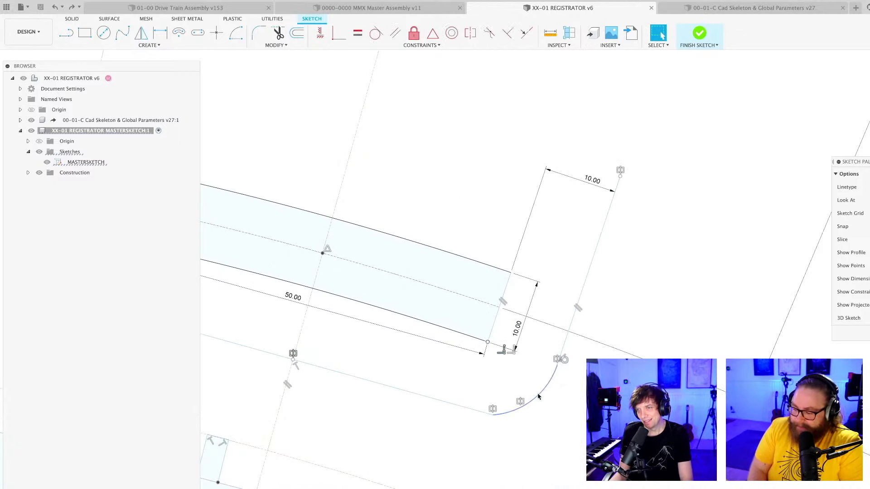
pyautogui.press('Delete')
pyautogui.scroll(-3, 532, 390)
pyautogui.click(459, 392)
pyautogui.press('Delete')
pyautogui.moveTo(547, 375); pyautogui.dragTo(534, 413)
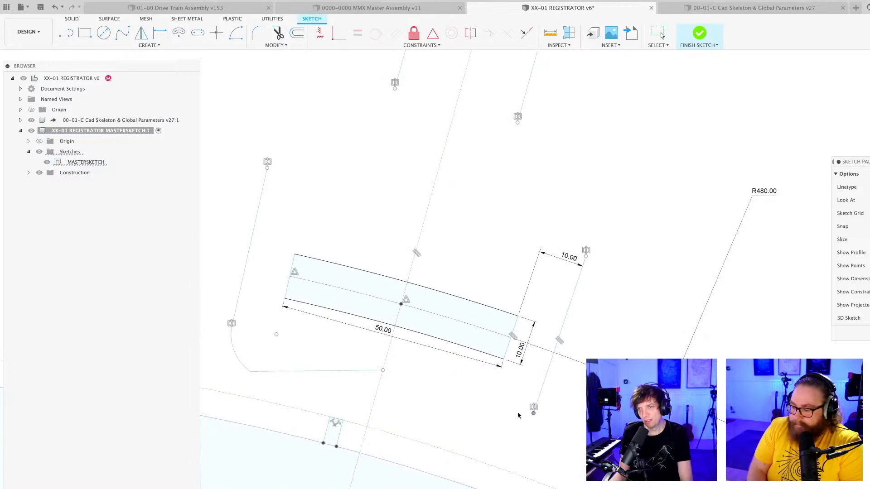
# Delete the remaining bottom line and the lower left corner arc, and slide the outer side lines slightly farther down.
pyautogui.click(345, 371)
pyautogui.press('Delete')
pyautogui.click(236, 358)
pyautogui.press('Delete')
pyautogui.moveTo(533, 414); pyautogui.dragTo(527, 431)
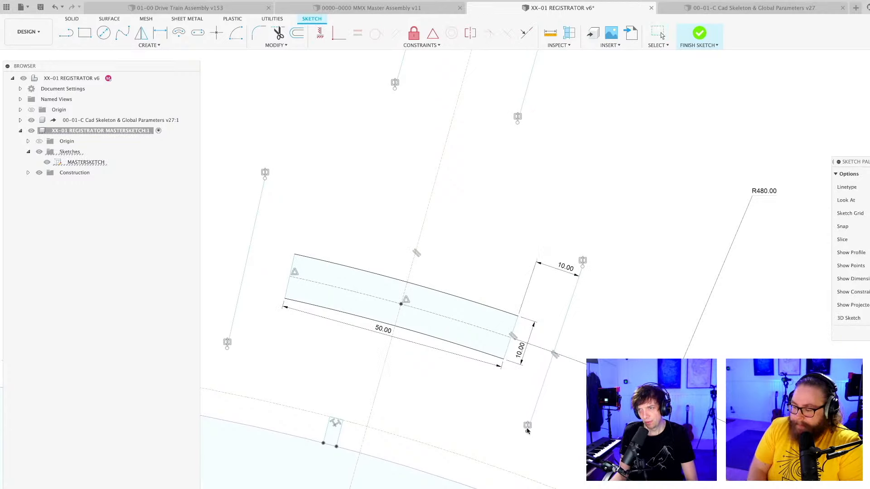
# Draw a straight bottom edge joining the lower ends of the two outer side lines below the slot.
pyautogui.scroll(-4, 477, 407)
pyautogui.moveTo(441, 414); pyautogui.dragTo(473, 380, button='middle')
pyautogui.press('l')
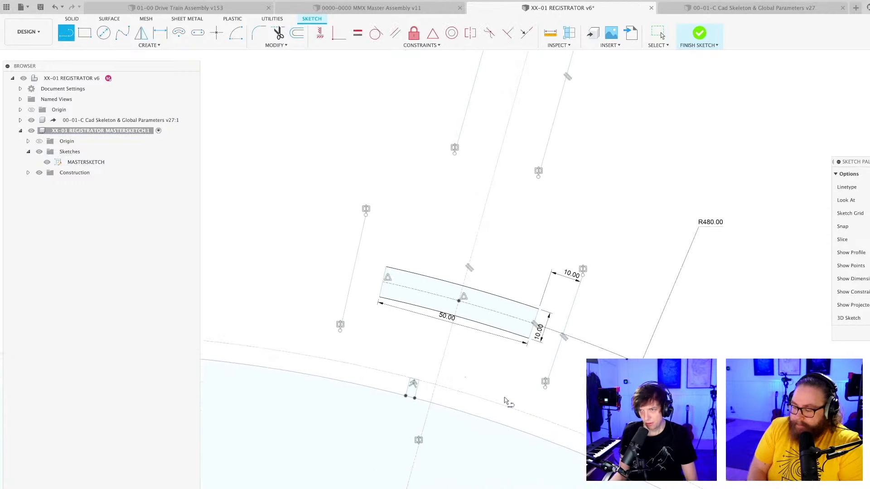
pyautogui.click(545, 388)
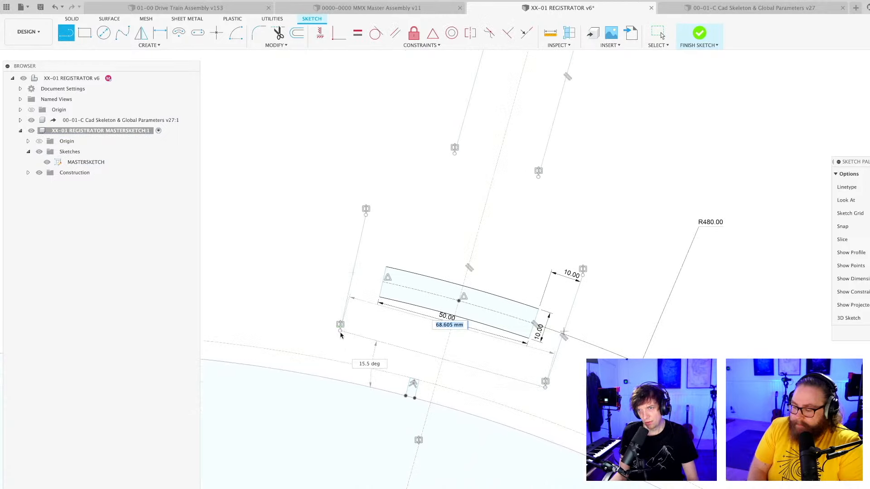
pyautogui.click(340, 333)
# Close the lever outline with sloping shoulder lines from the arm lines to the outer side lines on both sides, and finish the sketch.
pyautogui.scroll(-4, 498, 269)
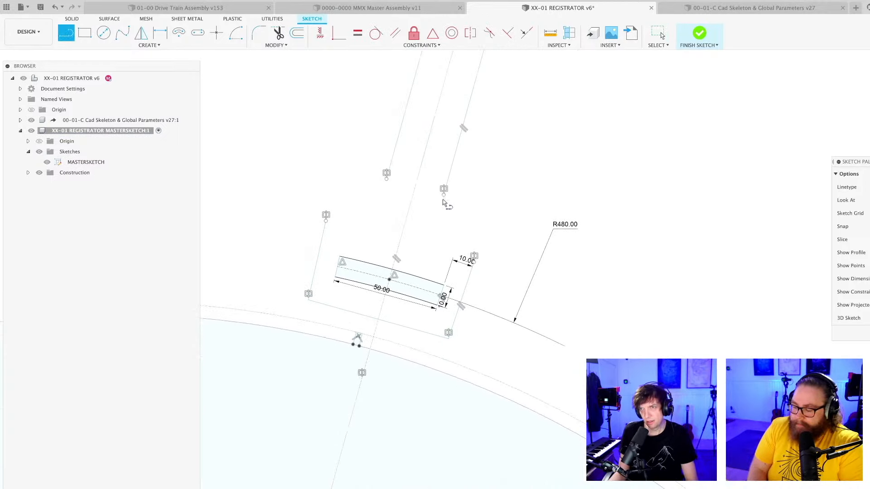
pyautogui.click(444, 190)
pyautogui.scroll(4, 474, 264)
pyautogui.scroll(-5, 474, 264)
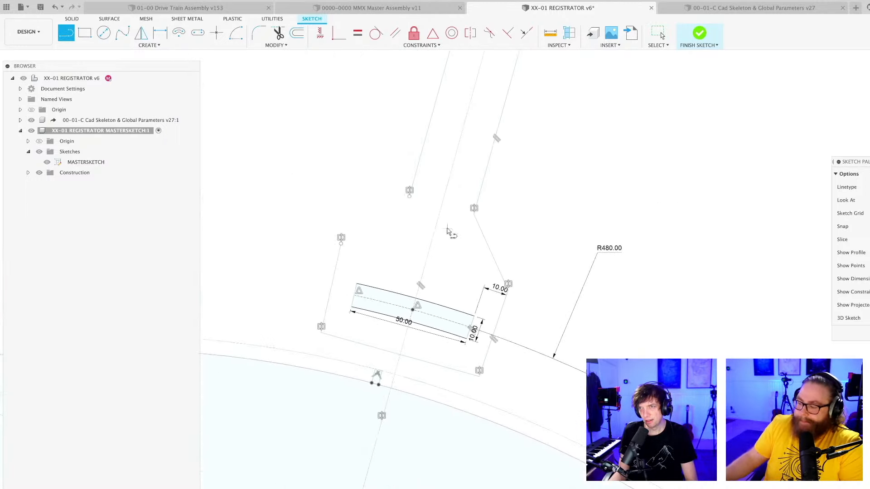
pyautogui.scroll(3, 480, 238)
pyautogui.click(476, 235)
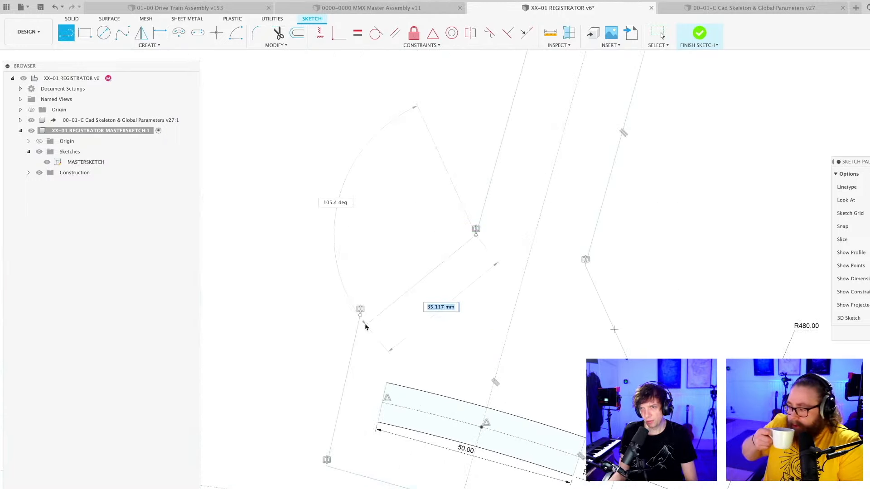
pyautogui.click(360, 310)
pyautogui.press('Escape')
pyautogui.scroll(-3, 439, 308)
pyautogui.scroll(-3, 438, 295)
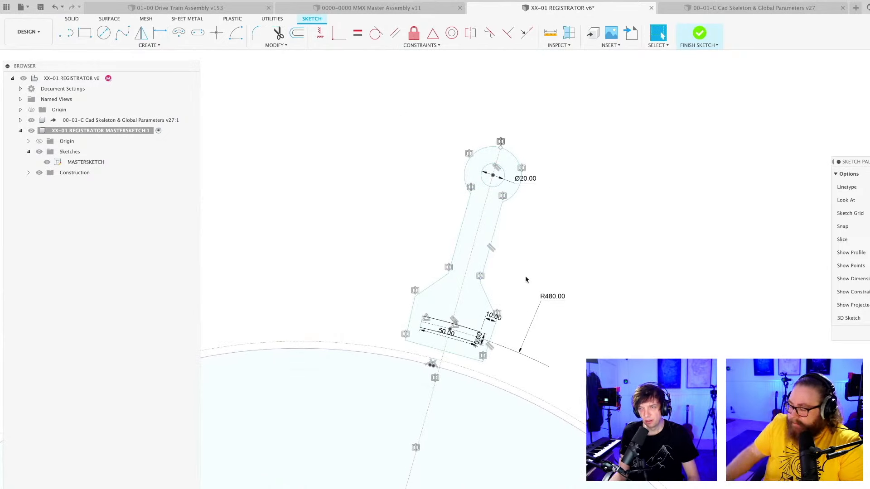
pyautogui.click(700, 33)
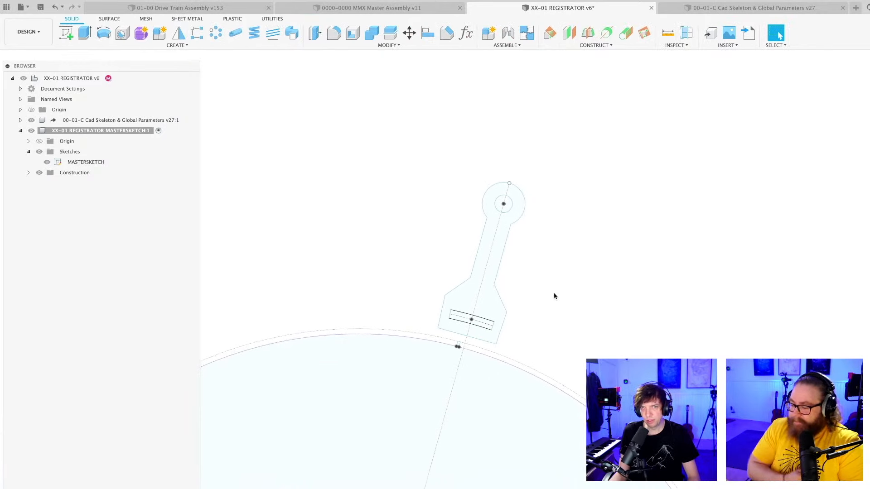
# Create a new component inside XX-01 REGISTRATOR MASTERSKETCH and name it SIDE.
pyautogui.rightClick(91, 131)
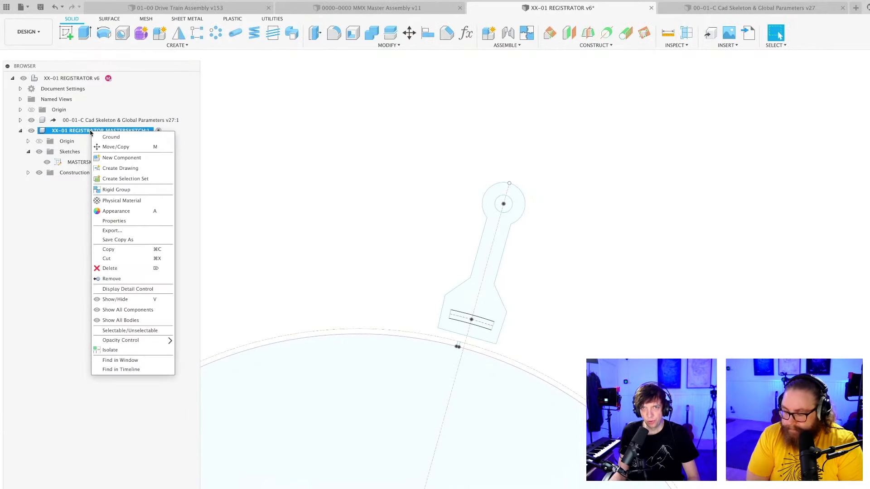
pyautogui.click(114, 159)
pyautogui.press('Return')
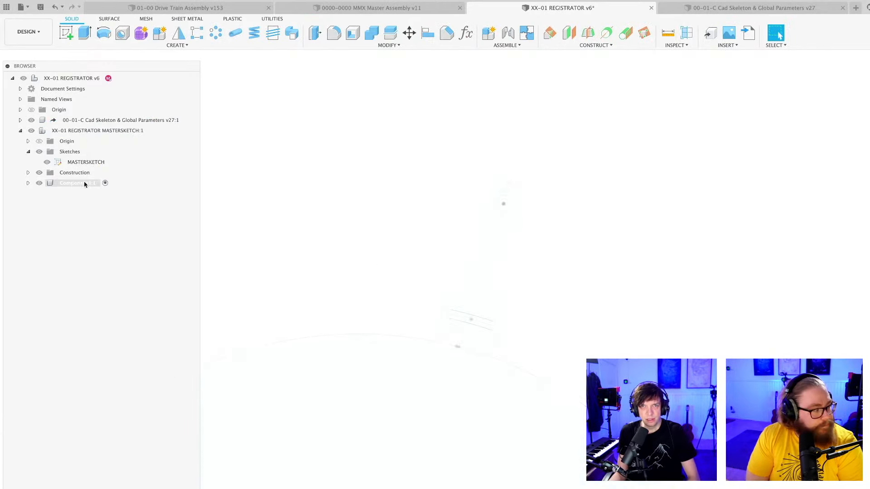
pyautogui.click(78, 182)
pyautogui.click(75, 183)
pyautogui.press('Return')
pyautogui.click(561, 282)
# Extrude the lever profile 4 mm in the SIDE component, leaving the pivot hole and curved slot open.
pyautogui.keyDown('shift'); pyautogui.moveTo(563, 284); pyautogui.dragTo(583, 287, button='middle'); pyautogui.keyUp('shift')
pyautogui.scroll(4, 491, 276)
pyautogui.press('e')
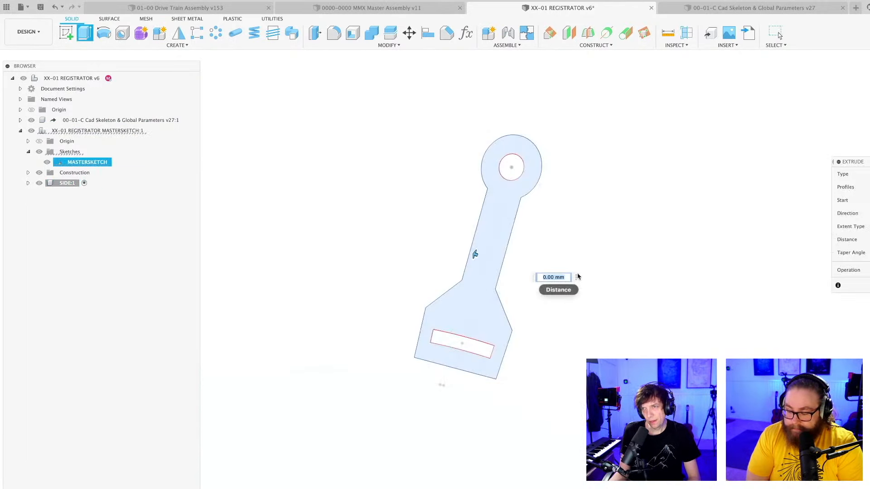
pyautogui.write('3')
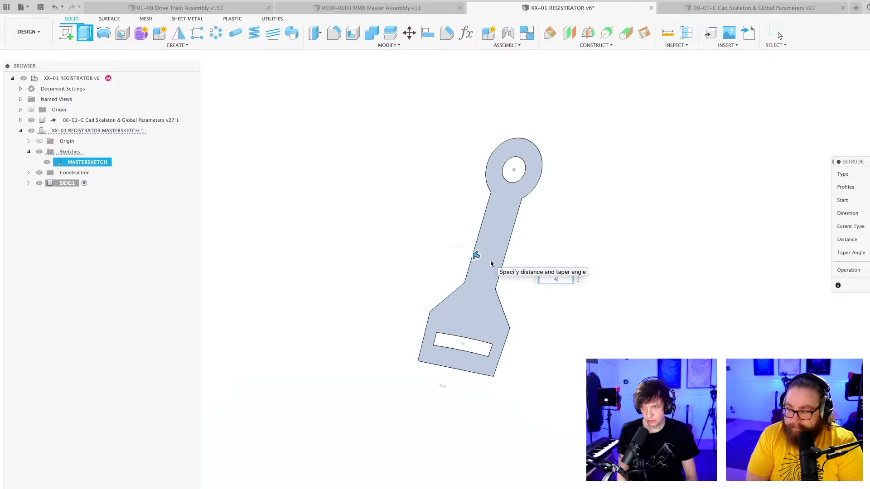
pyautogui.press('Return')
pyautogui.scroll(-3, 533, 306)
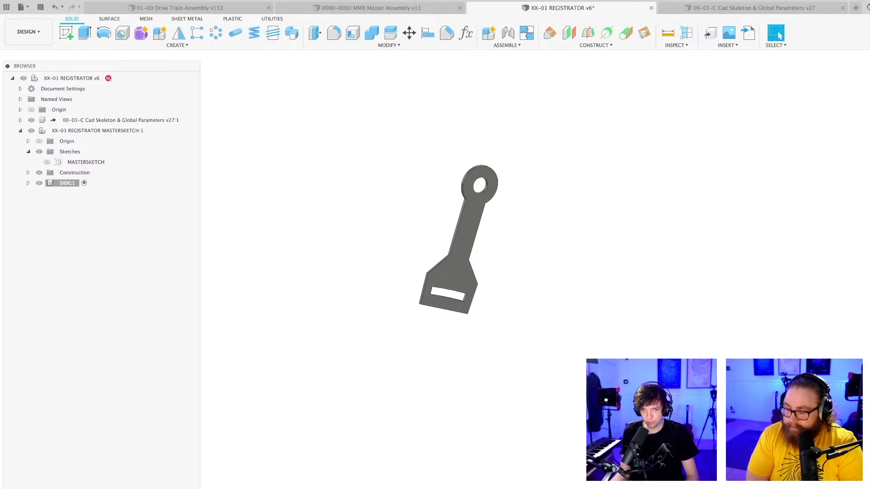
# Edit the extrusion distance of the SIDE lever plate.
pyautogui.click(457, 272)
pyautogui.press('e')
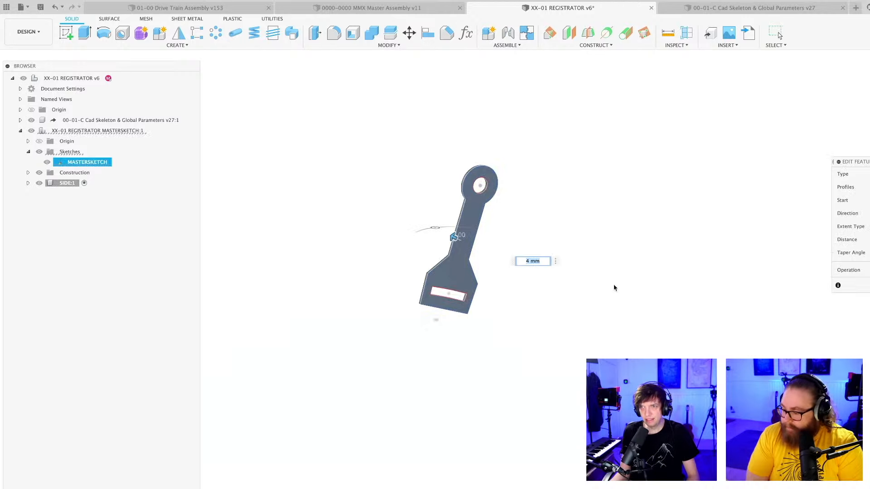
pyautogui.press('Return')
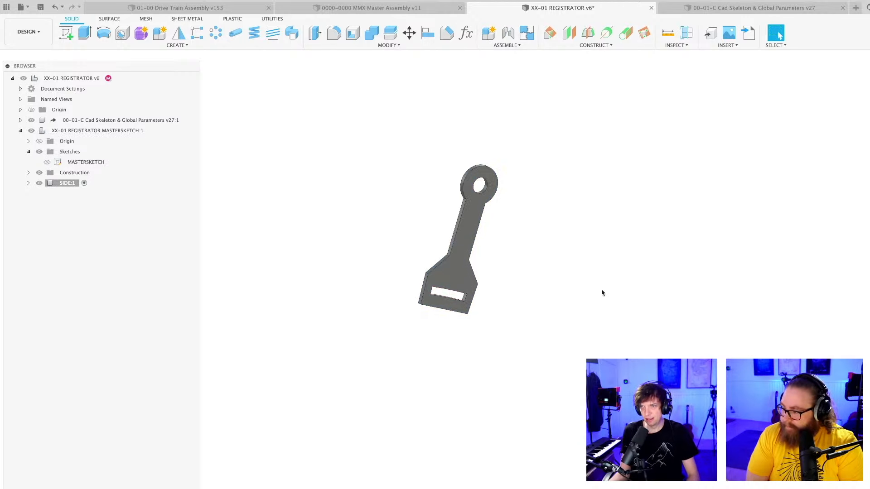
pyautogui.scroll(2, 505, 274)
pyautogui.moveTo(502, 273)
pyautogui.mouseDown(button='middle')
pyautogui.moveTo(518, 222)
pyautogui.moveTo(502, 292)
pyautogui.moveTo(494, 285)
pyautogui.moveTo(502, 281)
pyautogui.mouseUp(button='middle')
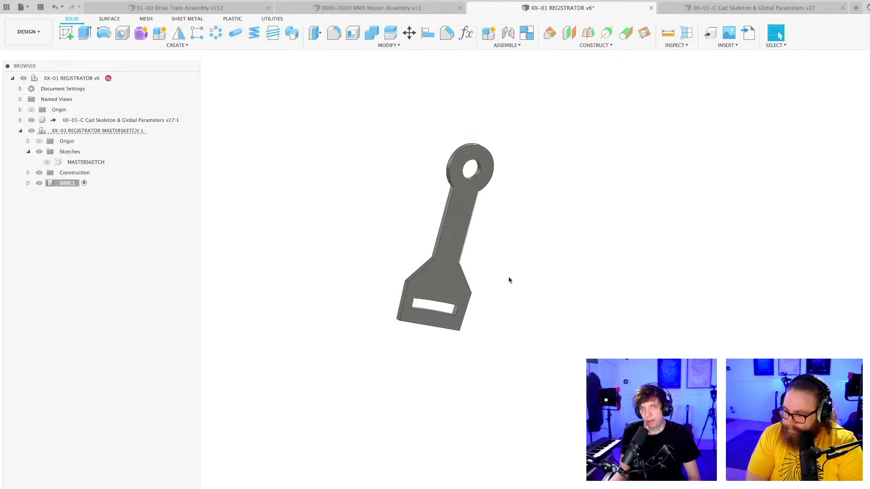
# Paste a copy of the SIDE component into XX-01 REGISTRATOR MASTERSKETCH, moved 22 mm perpendicular to the original plate.
pyautogui.click(67, 183)
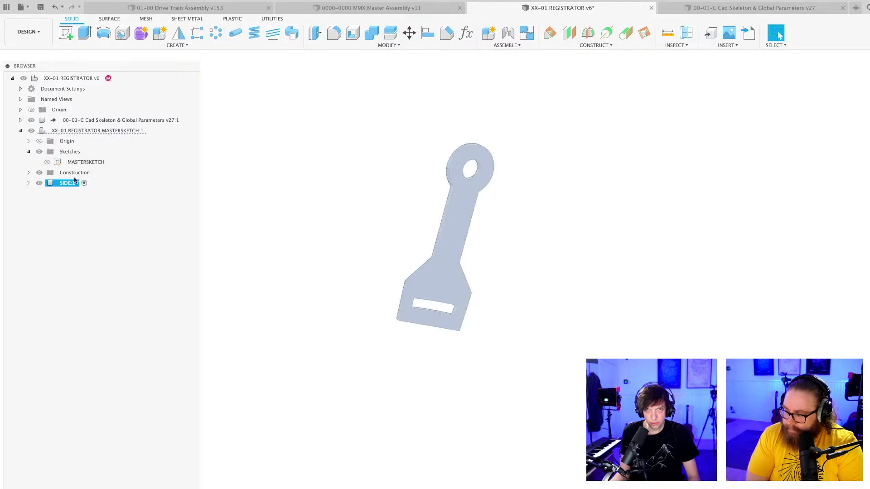
pyautogui.click(104, 131)
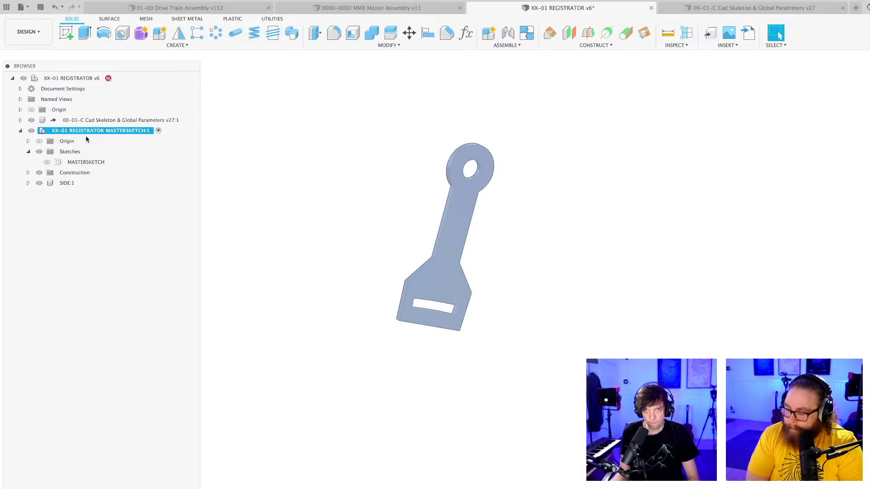
pyautogui.press('super+v')
pyautogui.scroll(-3, 531, 262)
pyautogui.keyDown('shift'); pyautogui.moveTo(550, 266); pyautogui.dragTo(485, 263, button='middle'); pyautogui.keyUp('shift')
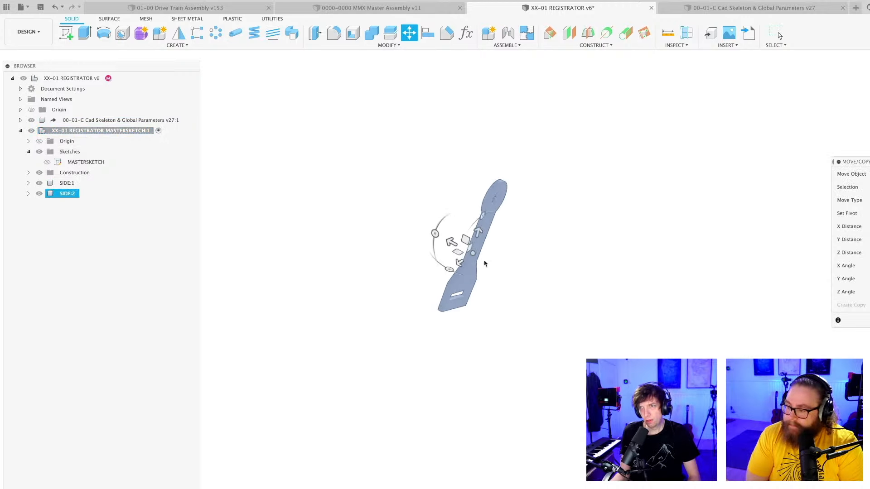
pyautogui.moveTo(460, 243); pyautogui.dragTo(446, 236)
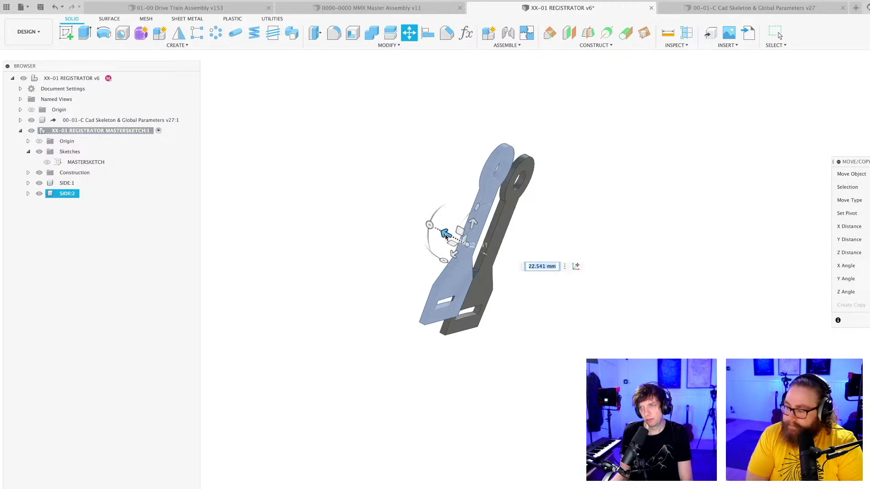
pyautogui.write('22')
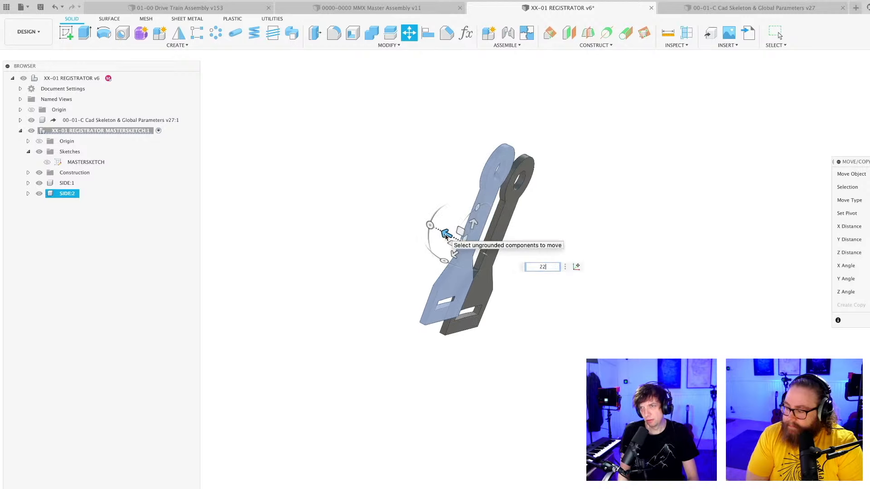
pyautogui.press('Return')
# Save the registrator design with its two side plates as a new version.
pyautogui.keyDown('shift'); pyautogui.moveTo(521, 341); pyautogui.dragTo(493, 344, button='middle'); pyautogui.keyUp('shift')
pyautogui.scroll(3, 493, 344)
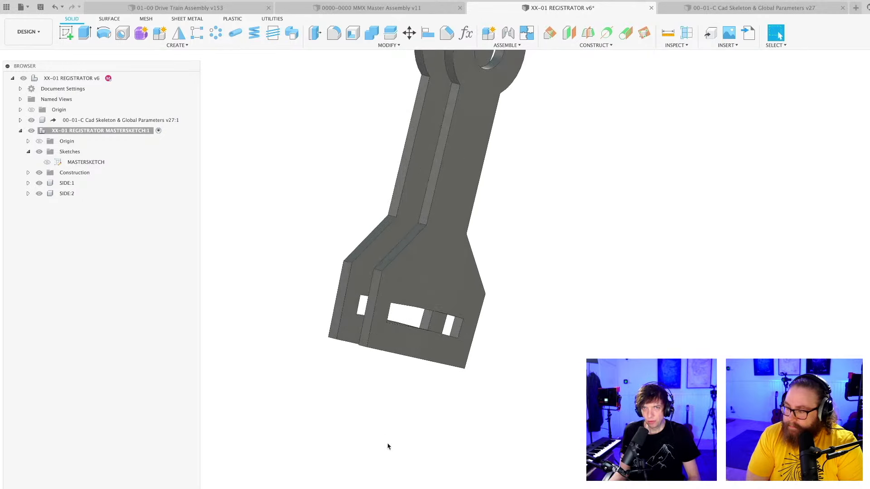
pyautogui.press('super+s')
pyautogui.press('Return')
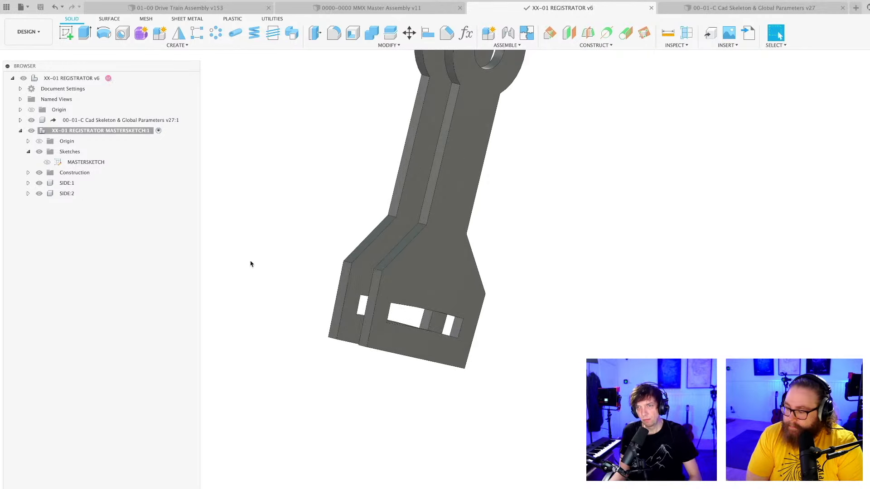
# Show and edit MASTERSKETCH, adding a 6 mm line inward from the left outer side line's upper corner, perpendicular to that line.
pyautogui.click(48, 162)
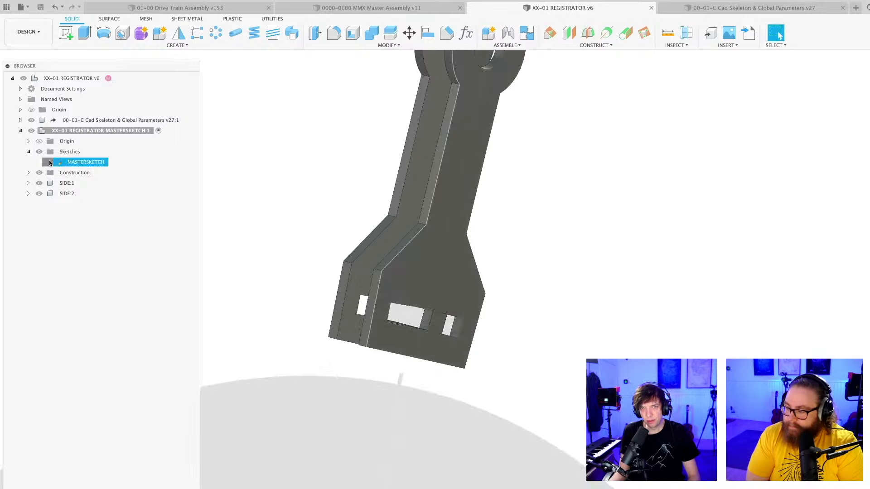
pyautogui.doubleClick(83, 163)
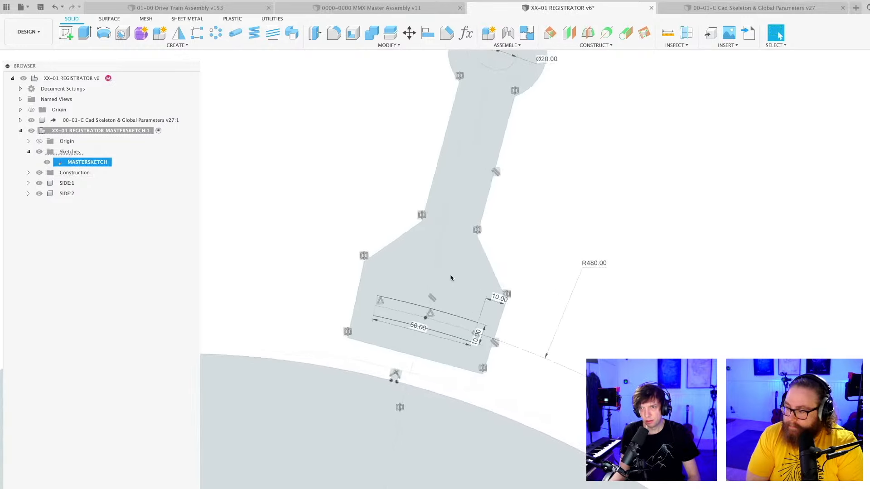
pyautogui.press('l')
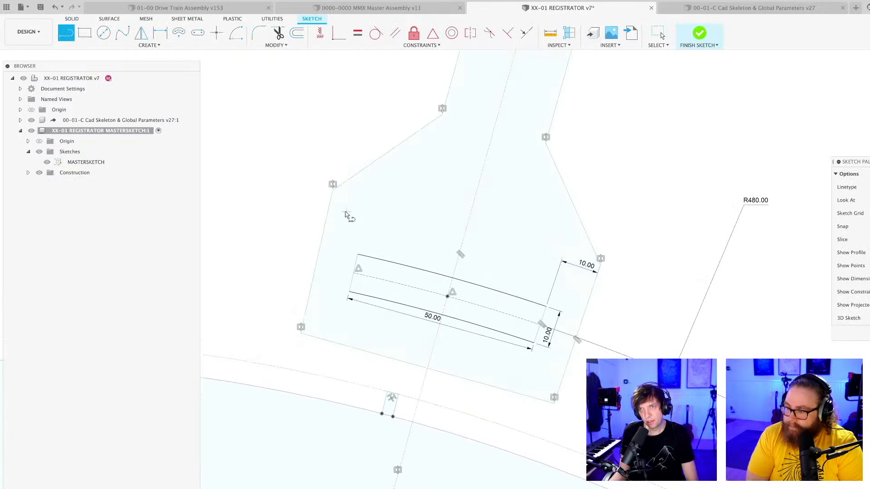
pyautogui.click(330, 180)
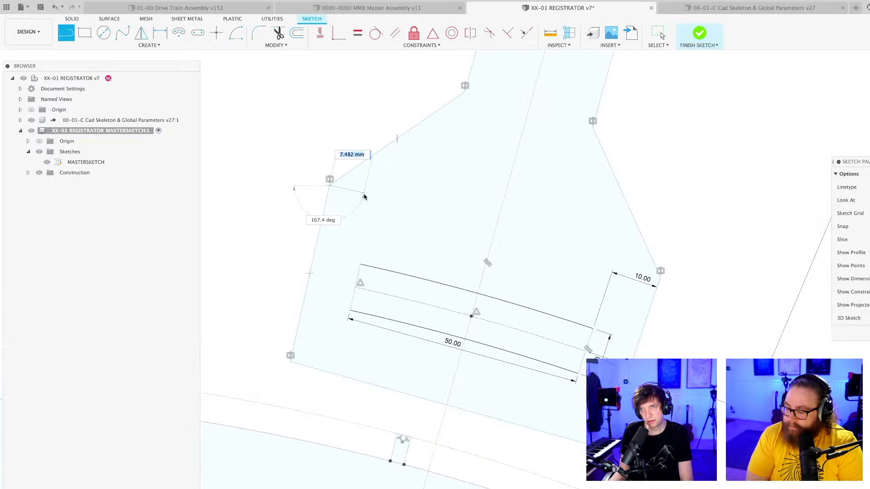
pyautogui.press('Return')
pyautogui.press('Escape')
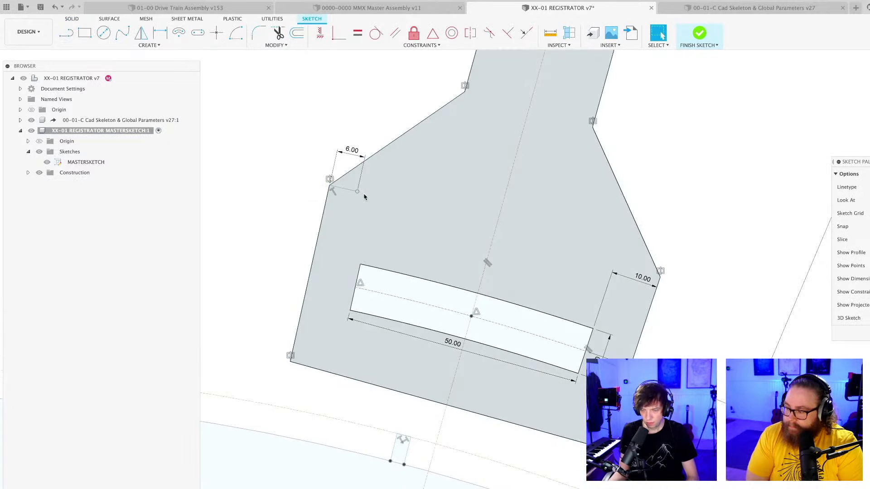
# Draw a line from the 6 mm line's inner end down to the bottom edge, parallel to the outer side, and finish the sketch.
pyautogui.press('l')
pyautogui.scroll(2, 349, 217)
pyautogui.click(360, 185)
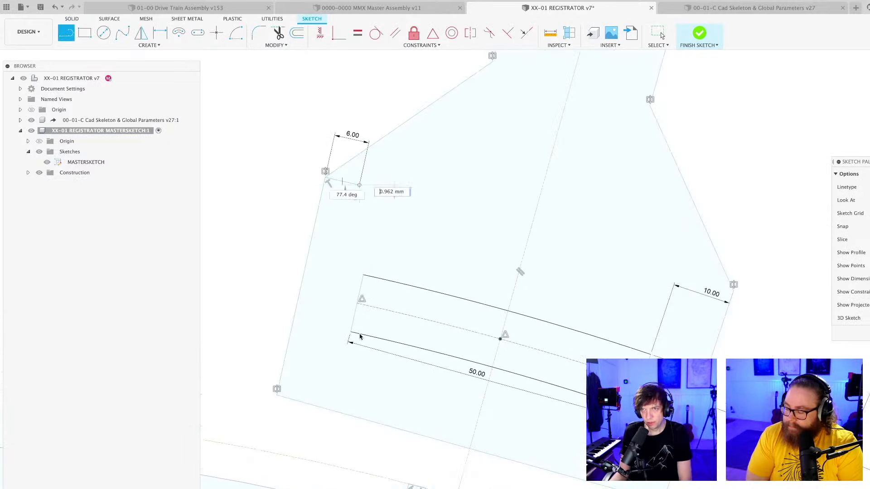
pyautogui.doubleClick(311, 407)
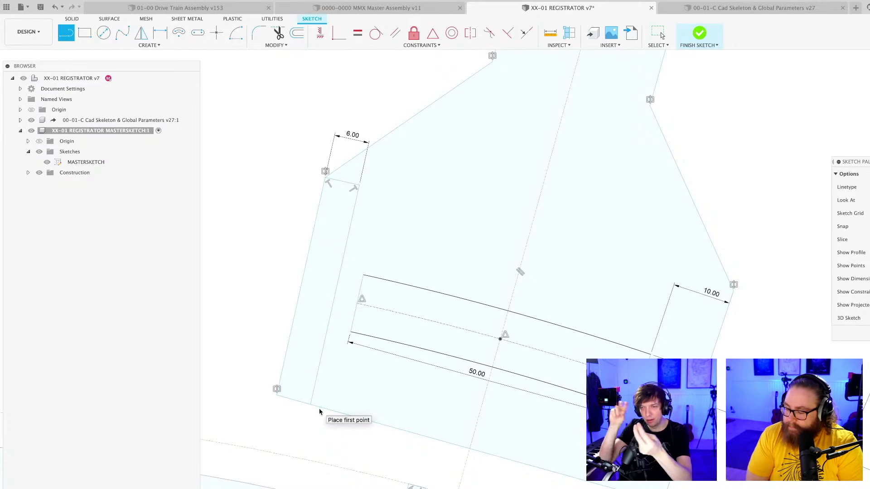
pyautogui.scroll(-3, 317, 395)
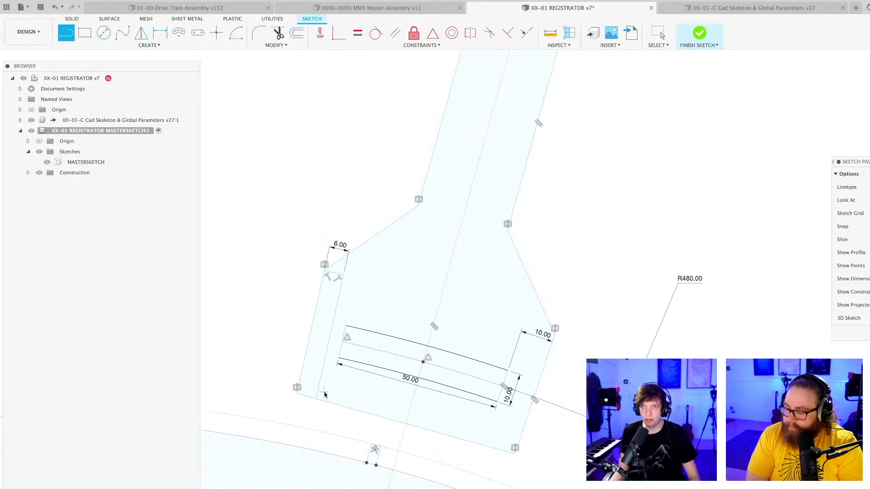
pyautogui.moveTo(326, 383); pyautogui.dragTo(352, 313, button='middle')
pyautogui.press('Escape')
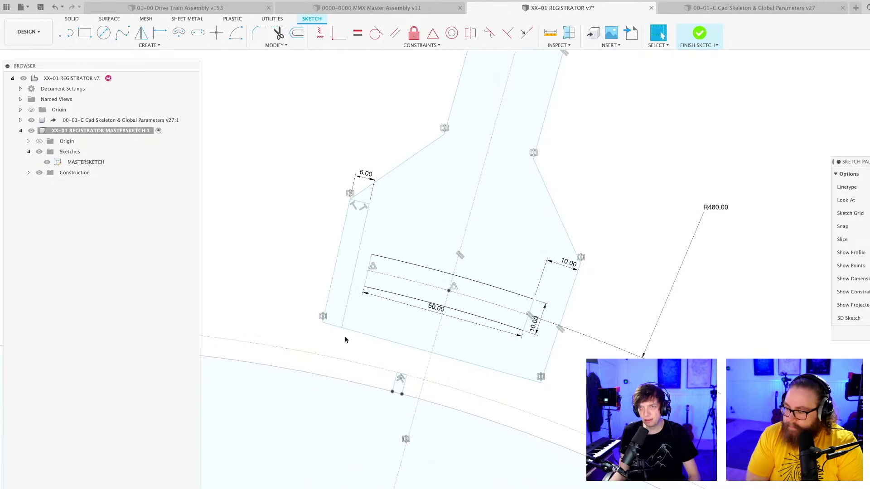
pyautogui.click(869, 334)
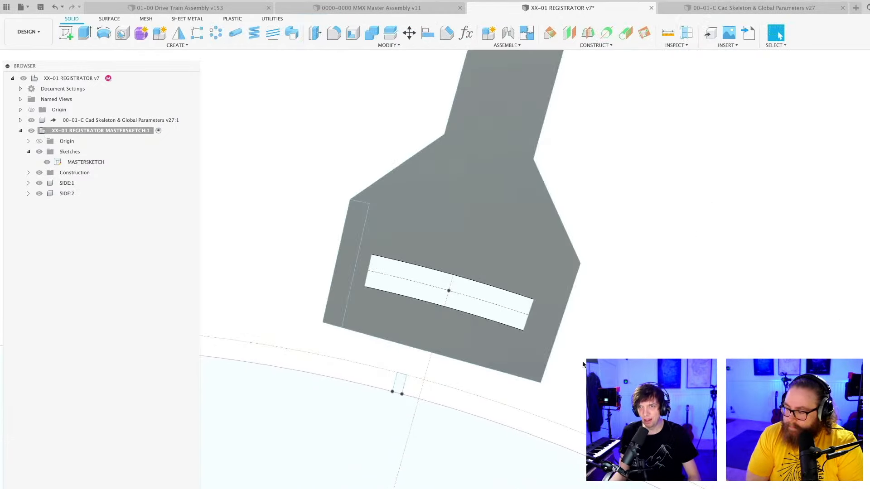
# Save the registrator design with the new edge strip sketch as another version.
pyautogui.scroll(-3, 583, 361)
pyautogui.keyDown('shift'); pyautogui.moveTo(598, 381); pyautogui.dragTo(621, 315, button='middle'); pyautogui.keyUp('shift')
pyautogui.press('super+s')
pyautogui.press('Return')
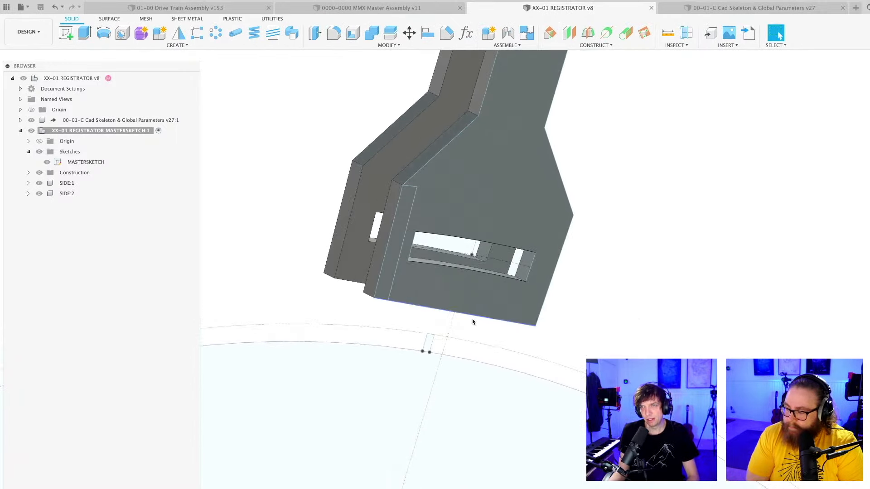
# Extrude the narrow edge strip profile about 22.7 mm toward the opposite side plate to bridge the gap between both plates.
pyautogui.press('e')
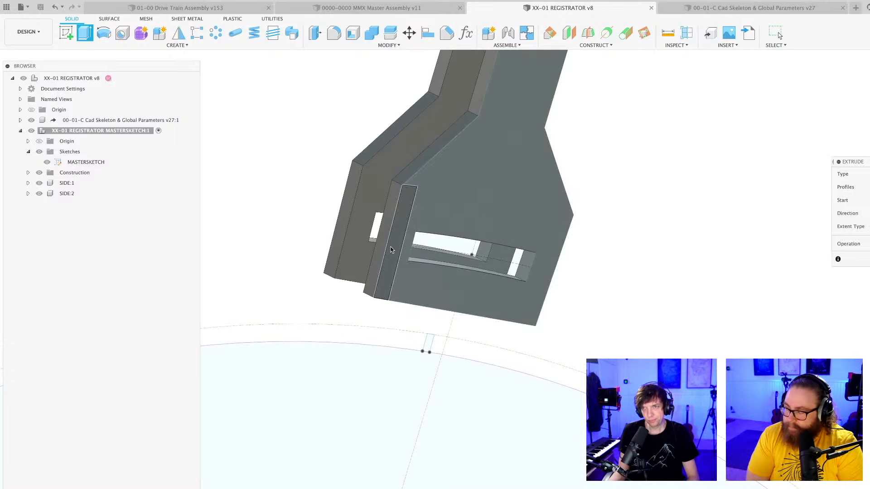
pyautogui.click(393, 251)
pyautogui.keyDown('shift'); pyautogui.moveTo(393, 251); pyautogui.dragTo(552, 356, button='middle'); pyautogui.keyUp('shift')
pyautogui.scroll(5, 521, 405)
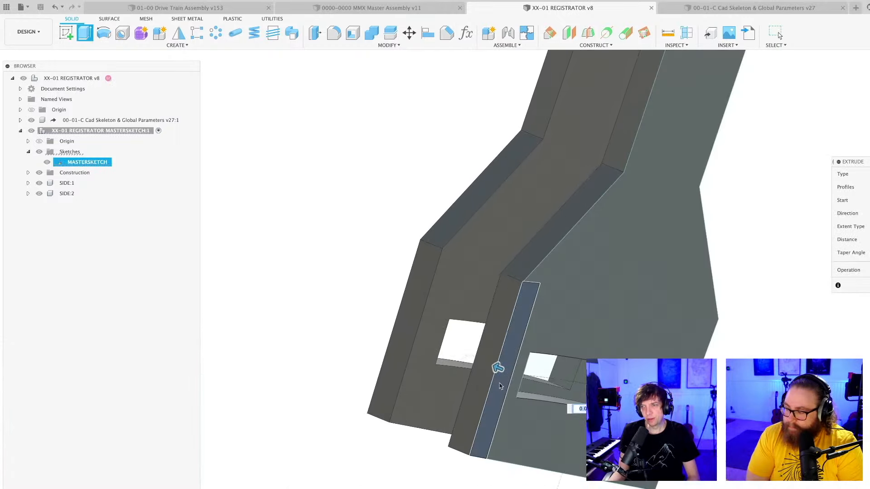
pyautogui.moveTo(495, 371); pyautogui.dragTo(411, 334)
pyautogui.click(869, 270)
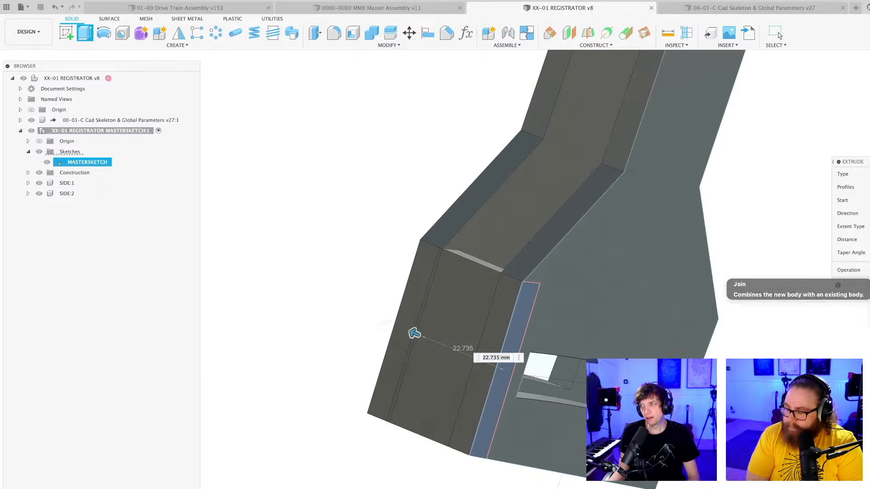
pyautogui.press('Return')
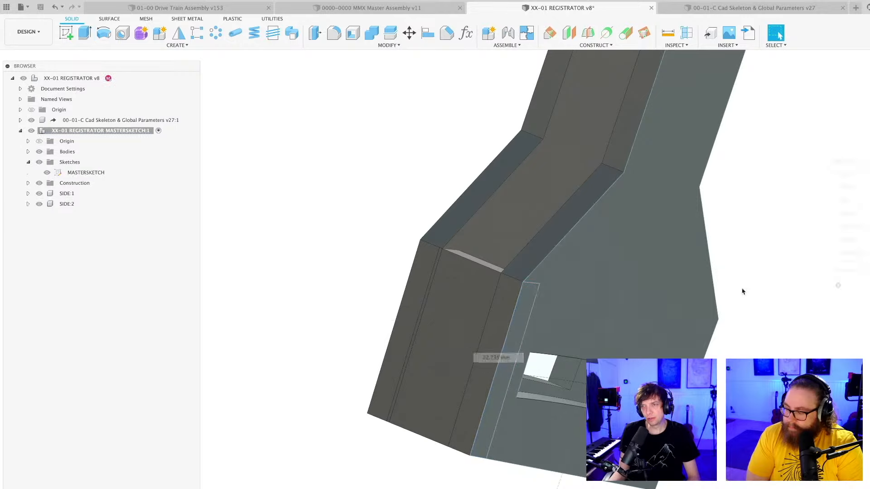
# Save the registrator design with the extruded edge strip as a new version.
pyautogui.scroll(-3, 778, 304)
pyautogui.moveTo(801, 322); pyautogui.dragTo(616, 301, button='middle')
pyautogui.scroll(-2, 683, 280)
pyautogui.scroll(-3, 646, 305)
pyautogui.press('super+s')
pyautogui.press('Return')
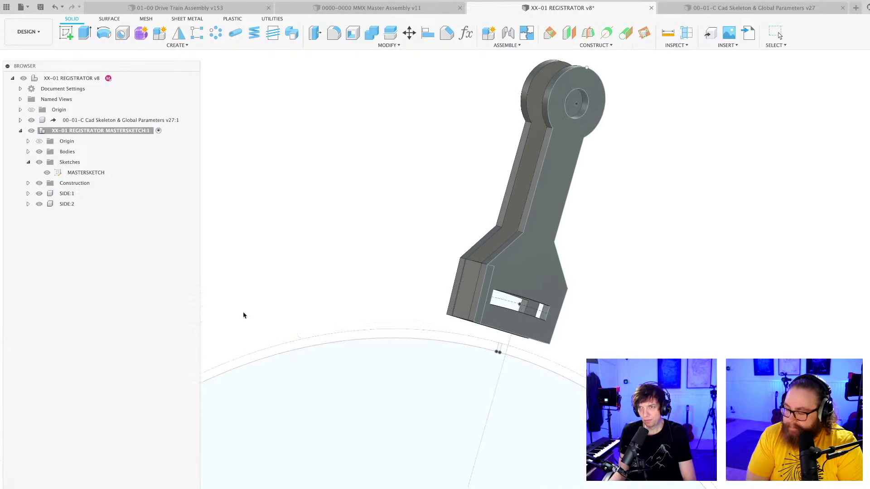
# Try to move the body of SIDE:2 into the SIDE:1 component.
pyautogui.click(27, 204)
pyautogui.click(36, 225)
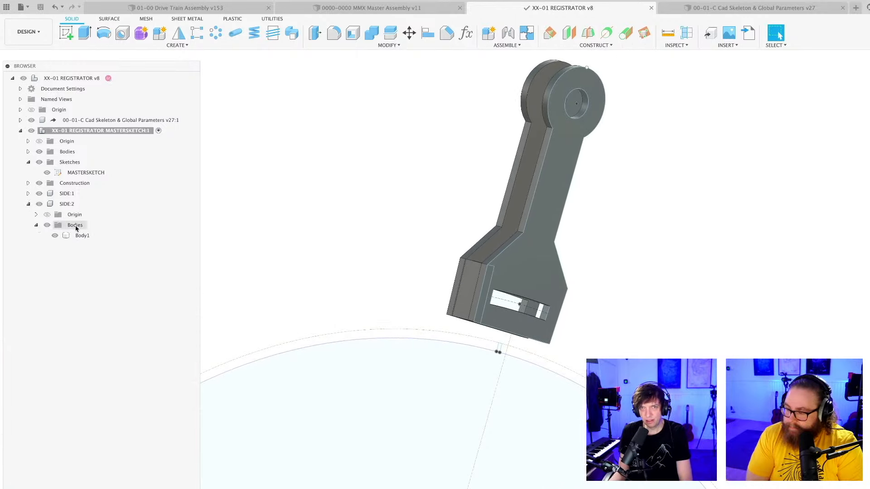
pyautogui.moveTo(83, 235); pyautogui.dragTo(68, 196)
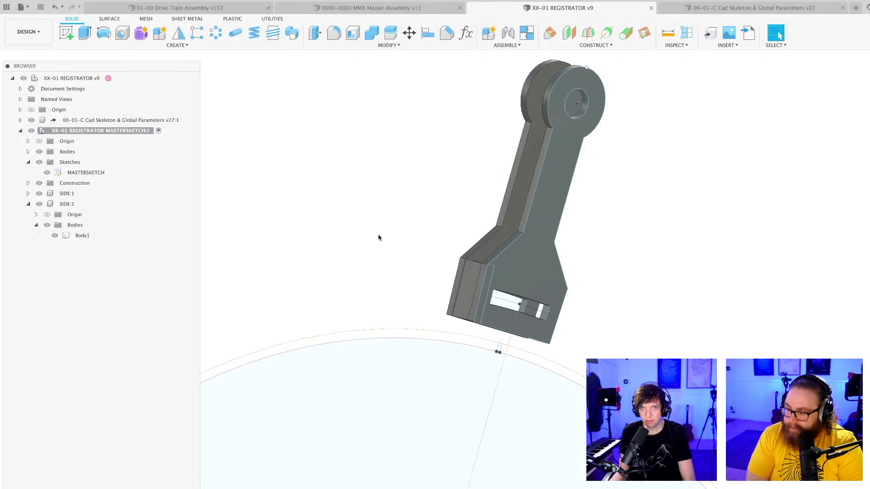
pyautogui.click(372, 32)
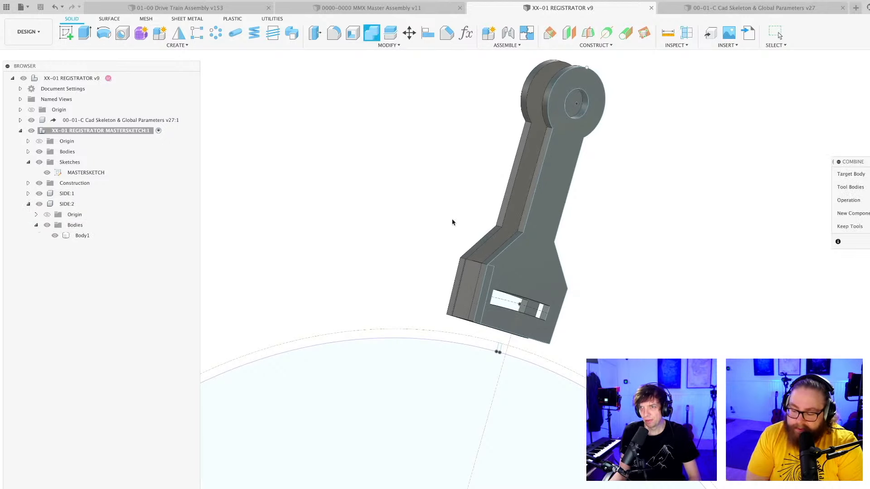
pyautogui.scroll(3, 453, 222)
pyautogui.click(484, 306)
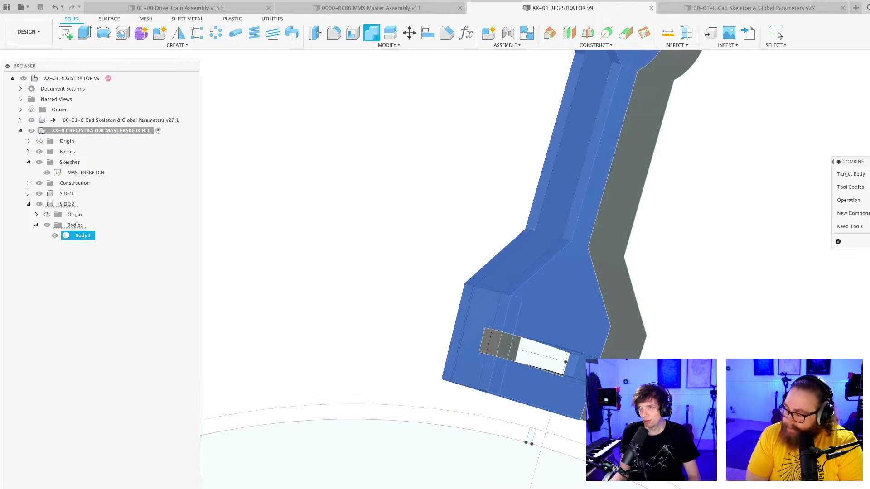
pyautogui.press('Escape')
# Examine from several angles how the edge strip meets the two side plates at the slotted end of the lever.
pyautogui.scroll(-5, 711, 344)
pyautogui.scroll(2, 628, 350)
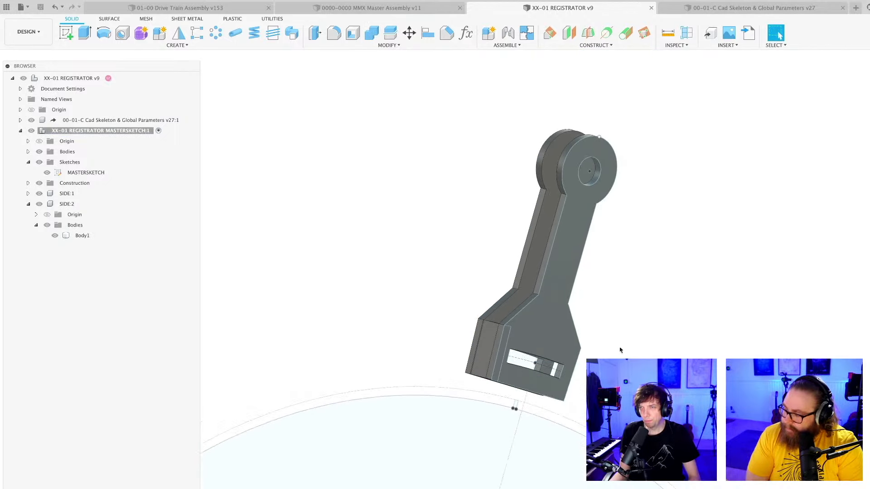
pyautogui.scroll(-3, 621, 350)
pyautogui.keyDown('shift'); pyautogui.moveTo(619, 350); pyautogui.dragTo(563, 295, button='middle'); pyautogui.keyUp('shift')
pyautogui.scroll(3, 616, 356)
pyautogui.scroll(2, 616, 357)
pyautogui.scroll(-3, 616, 357)
pyautogui.scroll(3, 550, 303)
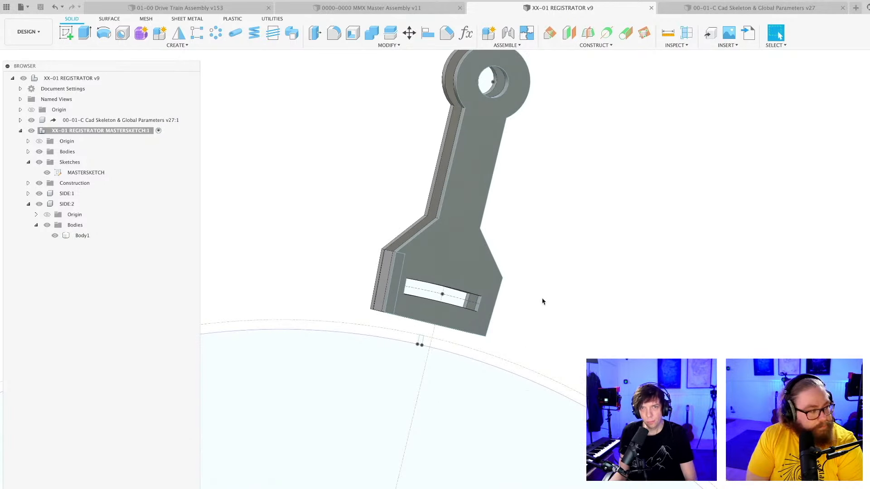
pyautogui.scroll(-2, 542, 299)
pyautogui.keyDown('shift'); pyautogui.moveTo(550, 295); pyautogui.dragTo(551, 299, button='middle'); pyautogui.keyUp('shift')
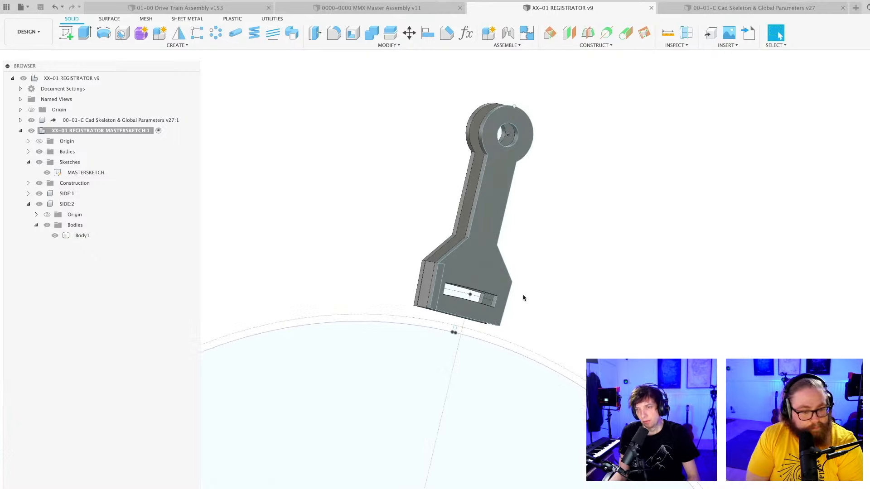
pyautogui.scroll(5, 523, 297)
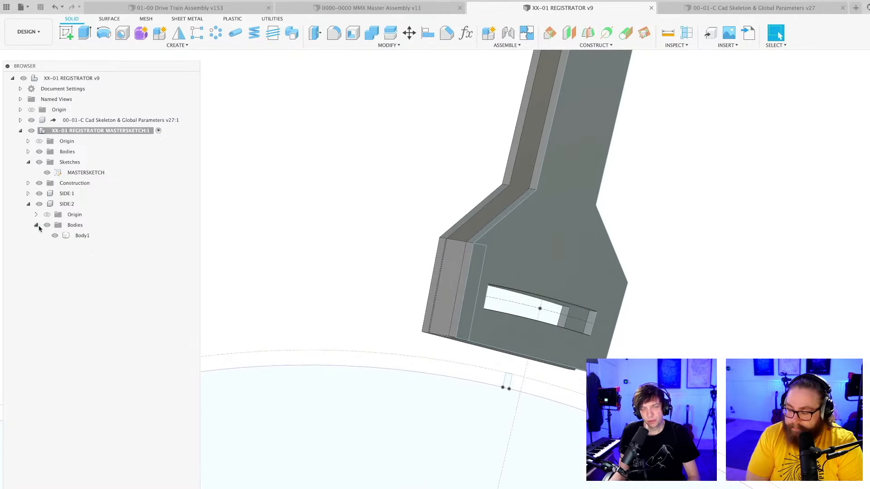
pyautogui.scroll(-2, 369, 254)
pyautogui.keyDown('shift'); pyautogui.moveTo(369, 253); pyautogui.dragTo(366, 269, button='middle'); pyautogui.keyUp('shift')
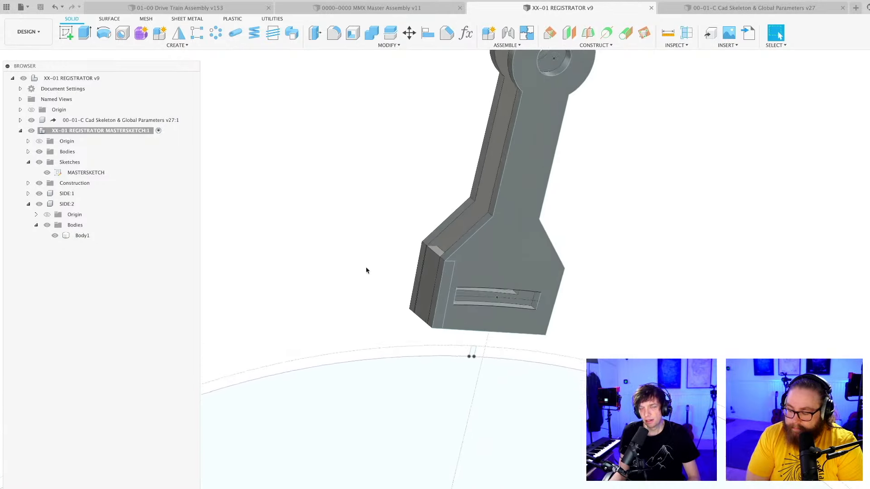
pyautogui.scroll(2, 402, 282)
pyautogui.scroll(2, 410, 281)
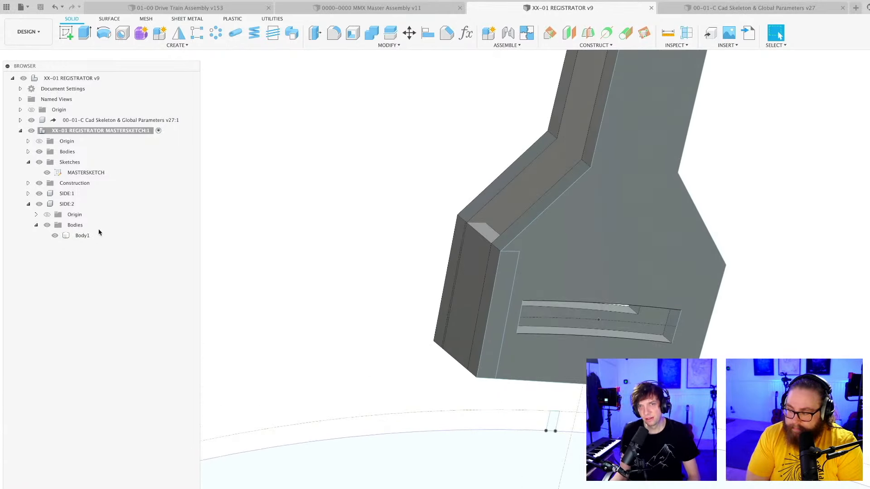
# Try again to move the body of SIDE:2 into SIDE:1, with both components' bodies listed.
pyautogui.click(28, 194)
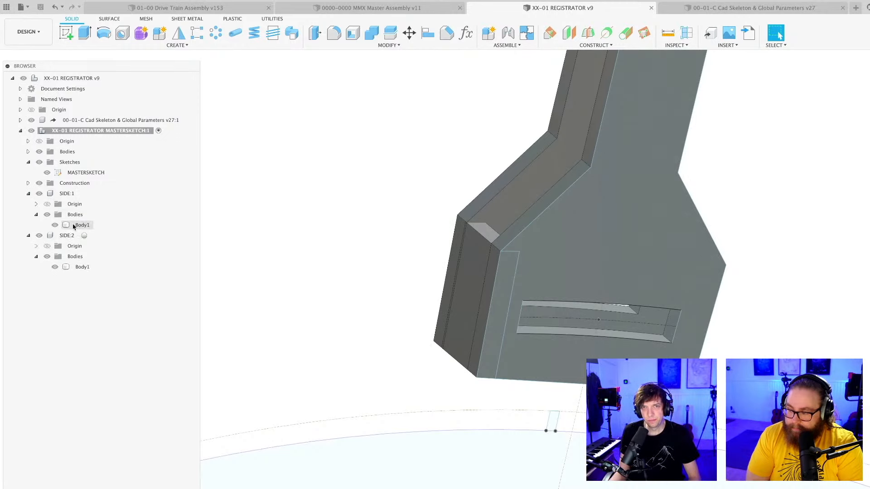
pyautogui.moveTo(82, 267); pyautogui.dragTo(64, 195)
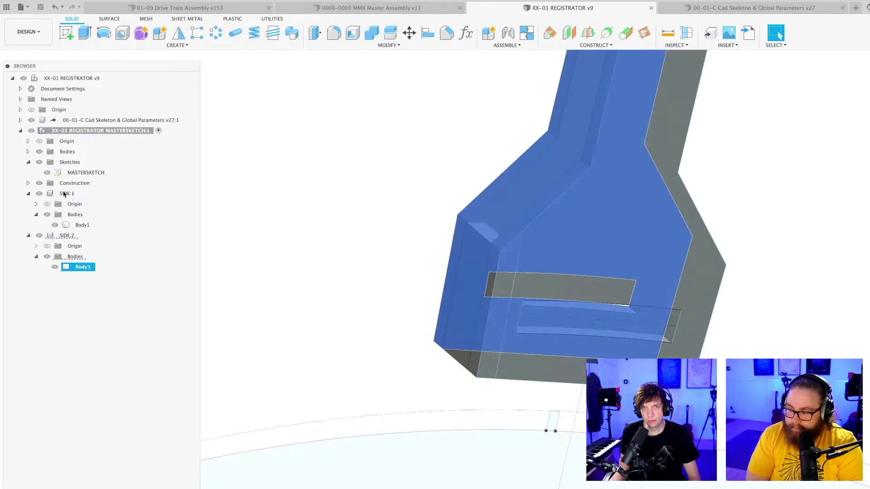
pyautogui.click(206, 235)
pyautogui.click(28, 235)
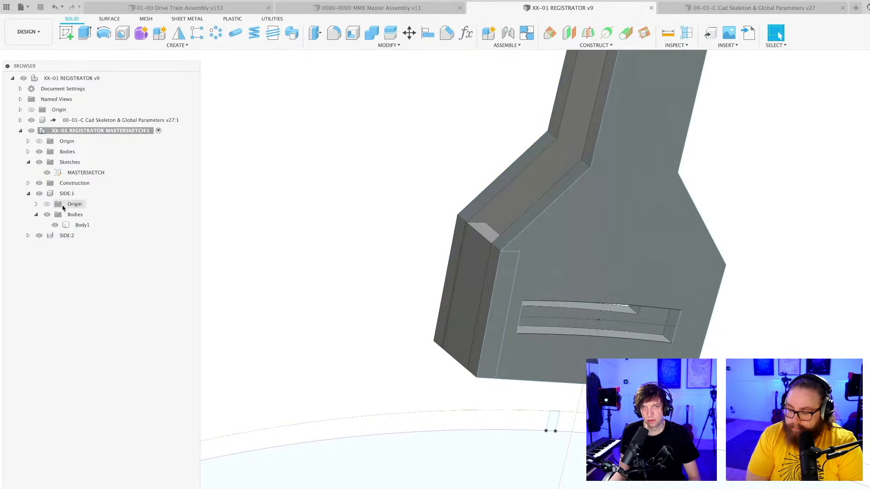
# Locate the edge strip's body in the master sketch component and undo the strip extrusion.
pyautogui.scroll(-8, 406, 223)
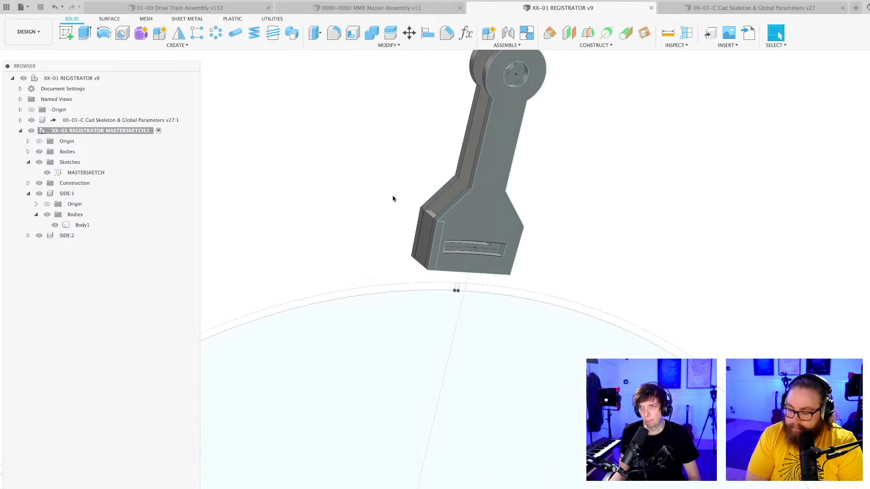
pyautogui.keyDown('shift'); pyautogui.moveTo(394, 197); pyautogui.dragTo(362, 226, button='middle'); pyautogui.keyUp('shift')
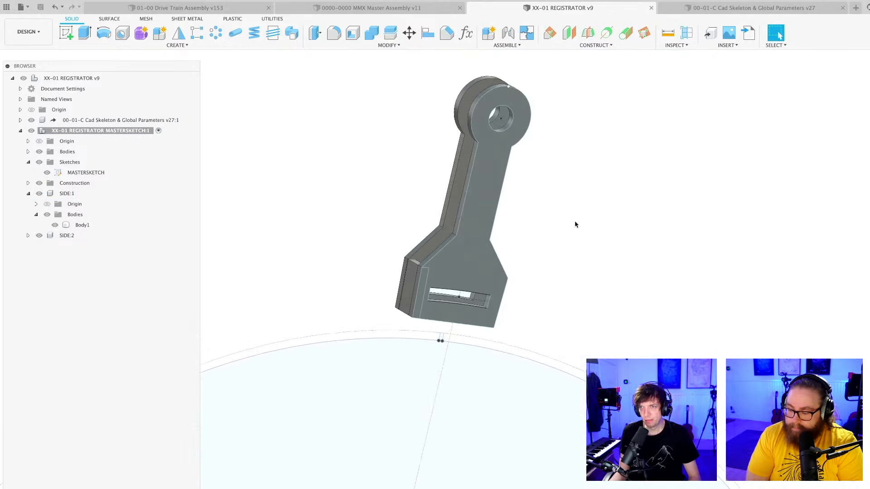
pyautogui.click(412, 282)
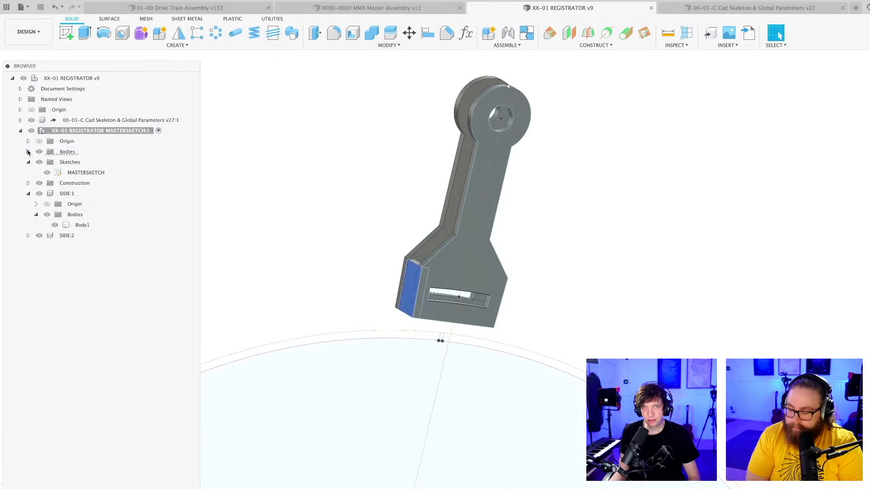
pyautogui.click(28, 153)
pyautogui.moveTo(75, 162)
pyautogui.mouseDown()
pyautogui.moveTo(69, 204)
pyautogui.moveTo(71, 162)
pyautogui.mouseUp()
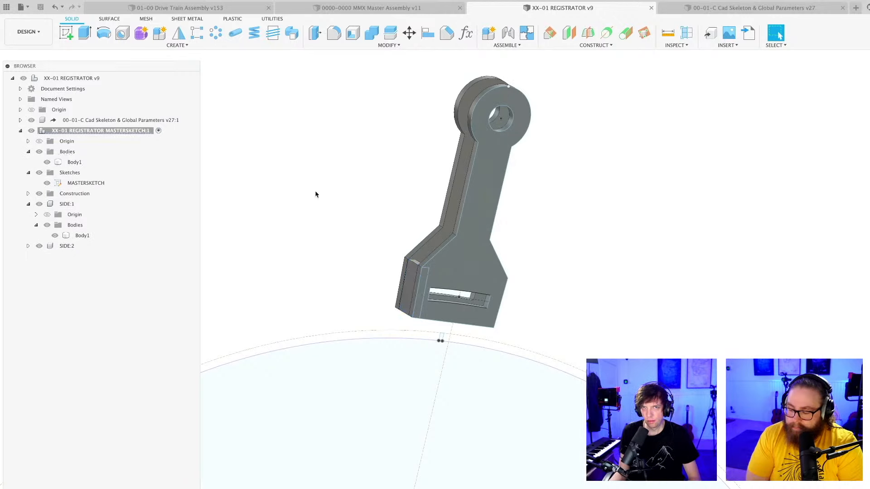
pyautogui.hotkey('ctrl', 'z')
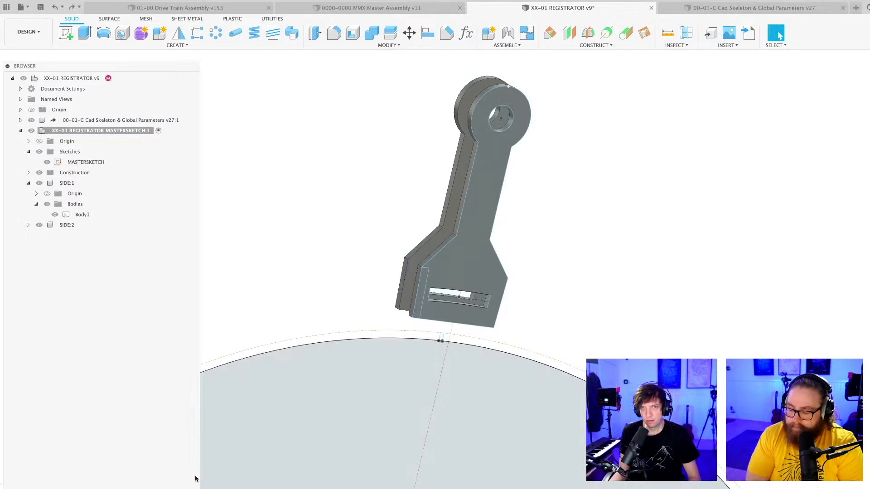
# Make the top-level registrator assembly active and delete the SIDE:2 component.
pyautogui.click(72, 184)
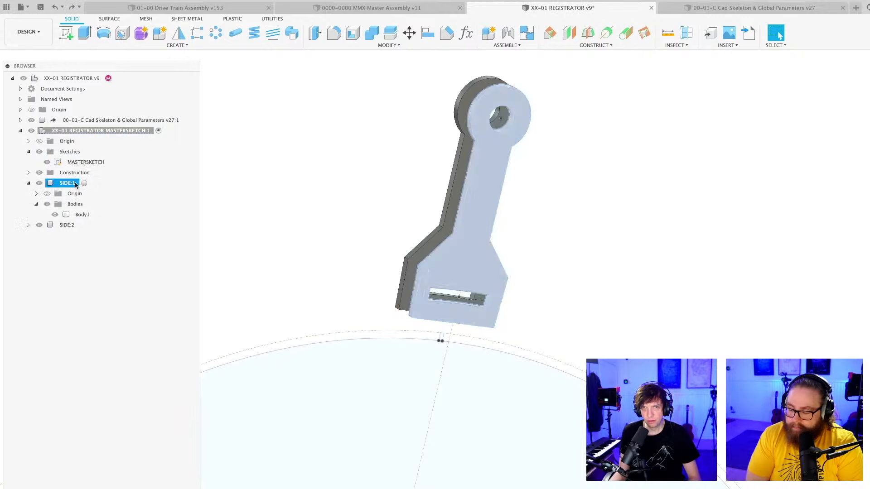
pyautogui.doubleClick(76, 184)
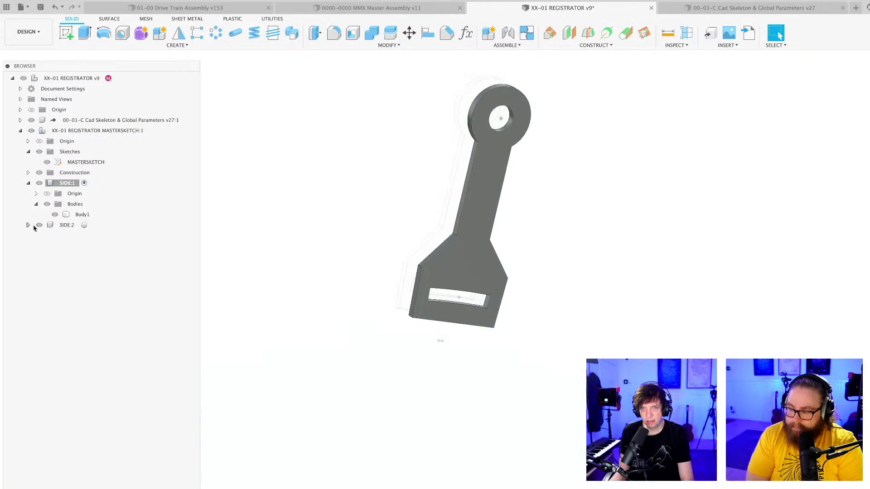
pyautogui.click(125, 78)
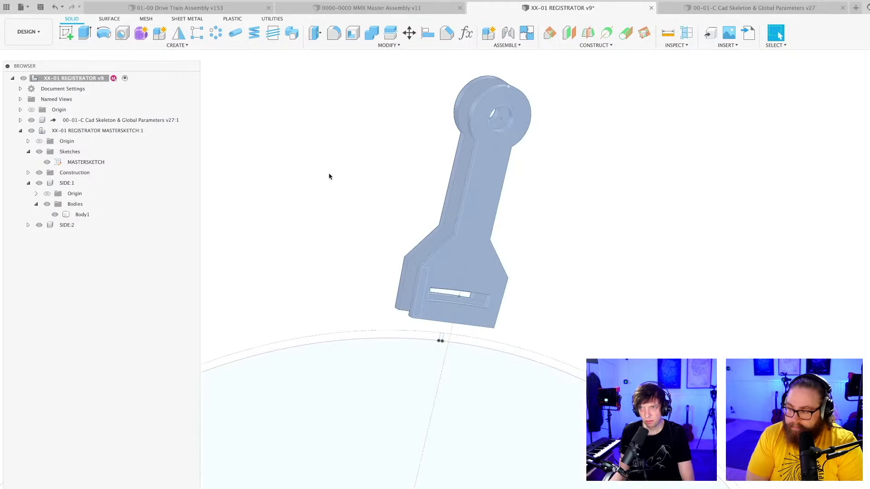
pyautogui.click(68, 225)
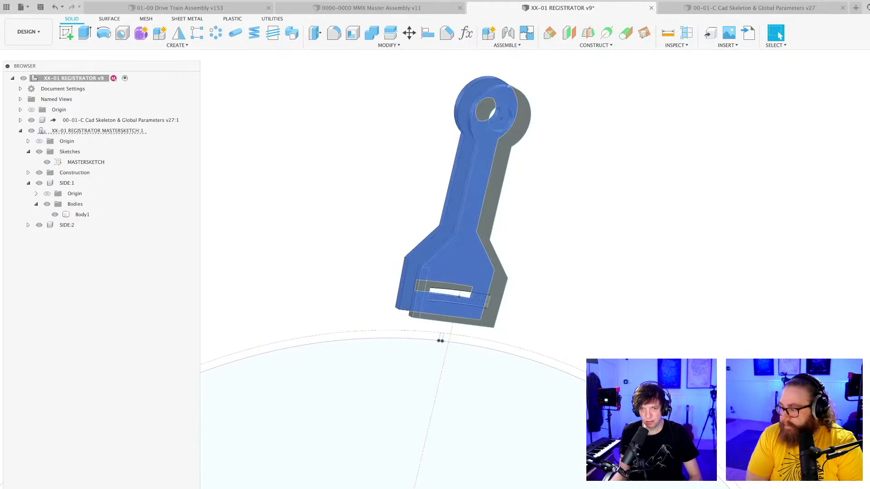
pyautogui.press('Delete')
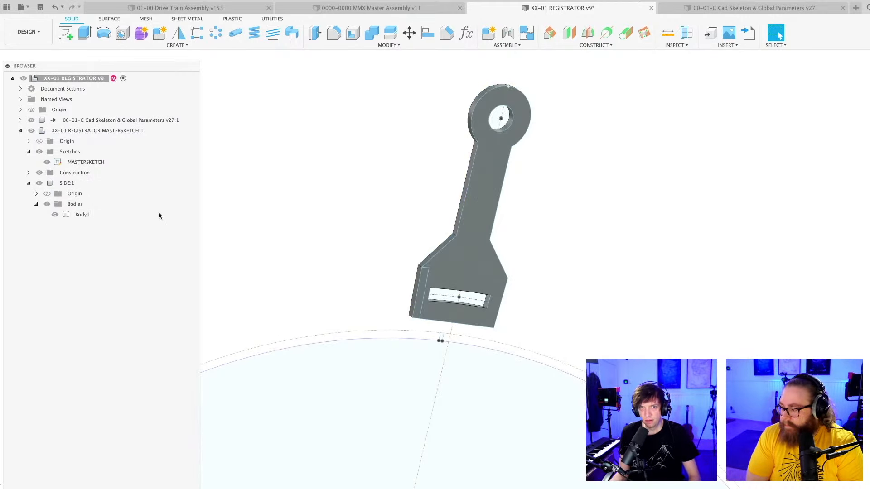
# Activate SIDE:1 and paste a copy of its plate body inside it, offset 22 mm perpendicular to the original plate.
pyautogui.click(78, 214)
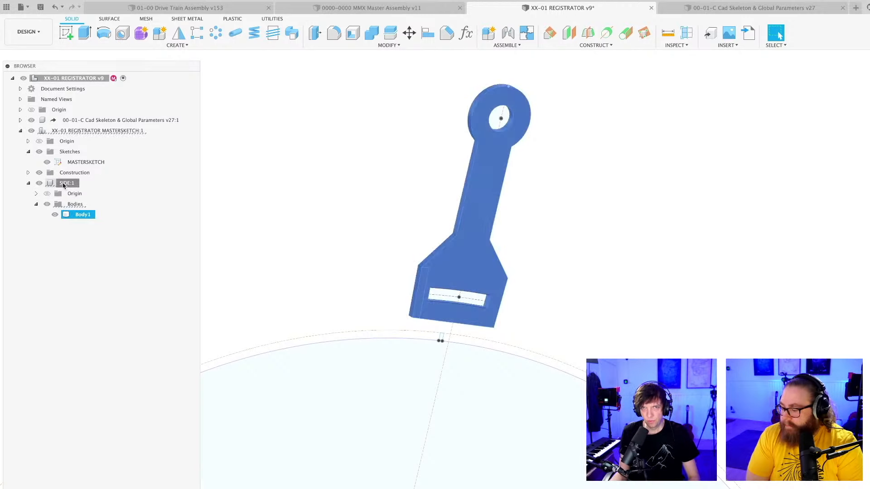
pyautogui.click(68, 183)
pyautogui.click(83, 183)
pyautogui.click(83, 215)
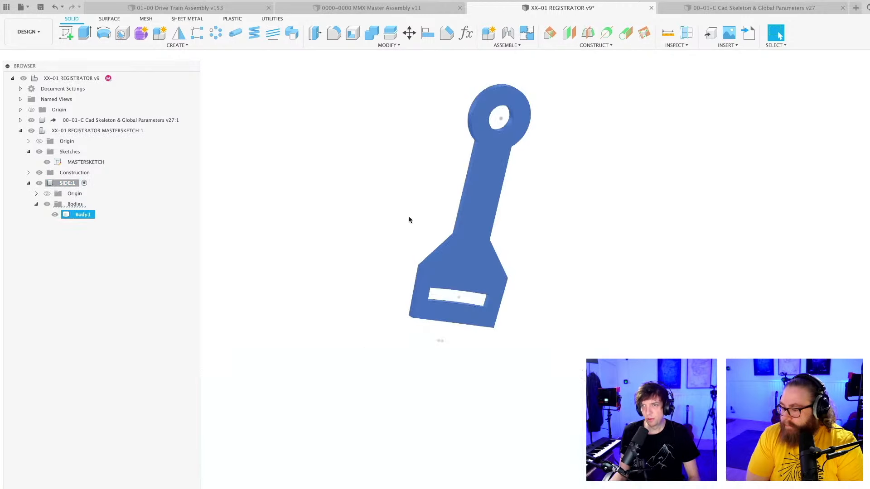
pyautogui.press('super+v')
pyautogui.keyDown('shift'); pyautogui.moveTo(578, 265); pyautogui.dragTo(608, 266, button='middle'); pyautogui.keyUp('shift')
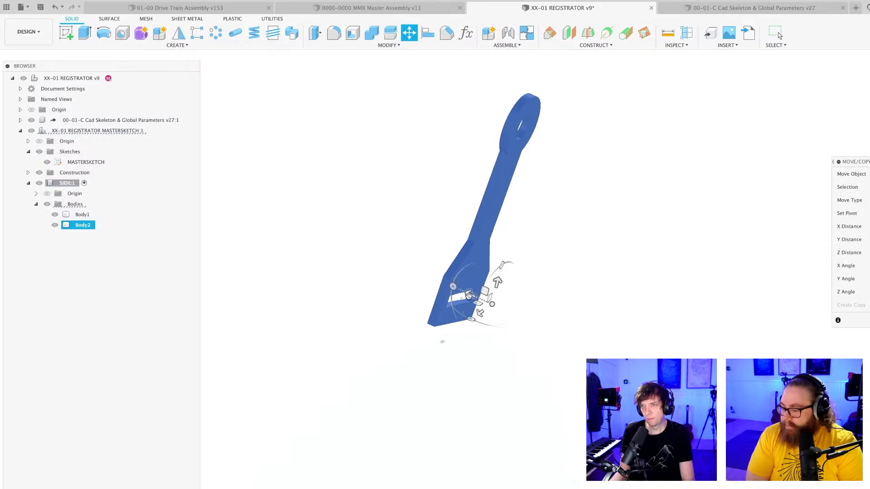
pyautogui.moveTo(469, 296); pyautogui.dragTo(445, 289)
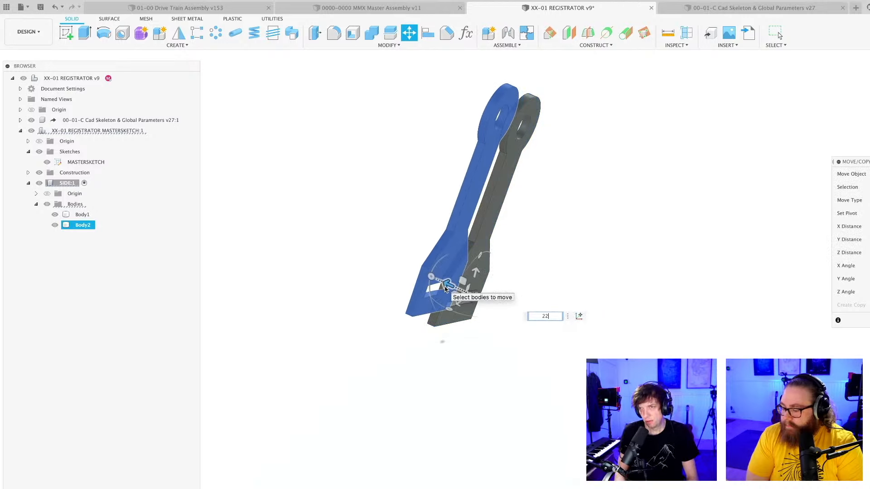
pyautogui.write('22')
pyautogui.press('Return')
# Extrude the narrow edge-strip profile beside the curved slot 28 mm across to the second plate with the Join operation.
pyautogui.keyDown('shift'); pyautogui.moveTo(363, 316); pyautogui.dragTo(336, 308, button='middle'); pyautogui.keyUp('shift')
pyautogui.scroll(5, 376, 299)
pyautogui.press('e')
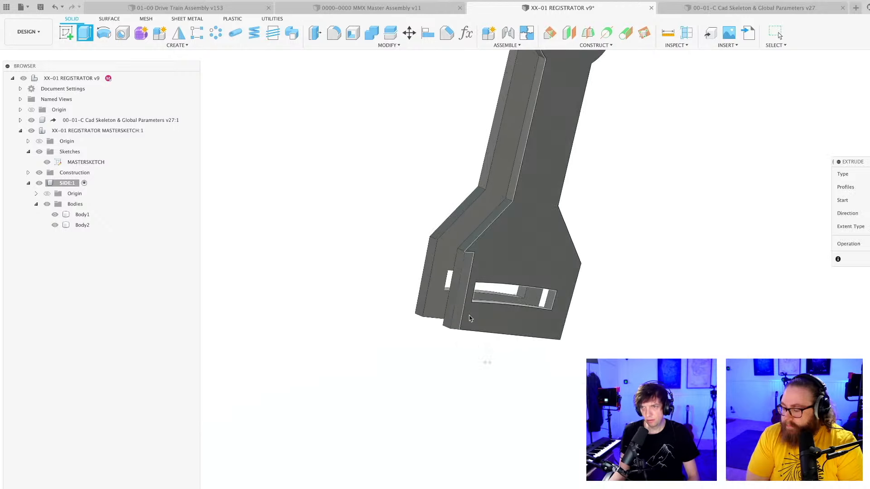
pyautogui.click(463, 295)
pyautogui.moveTo(455, 289); pyautogui.dragTo(427, 274)
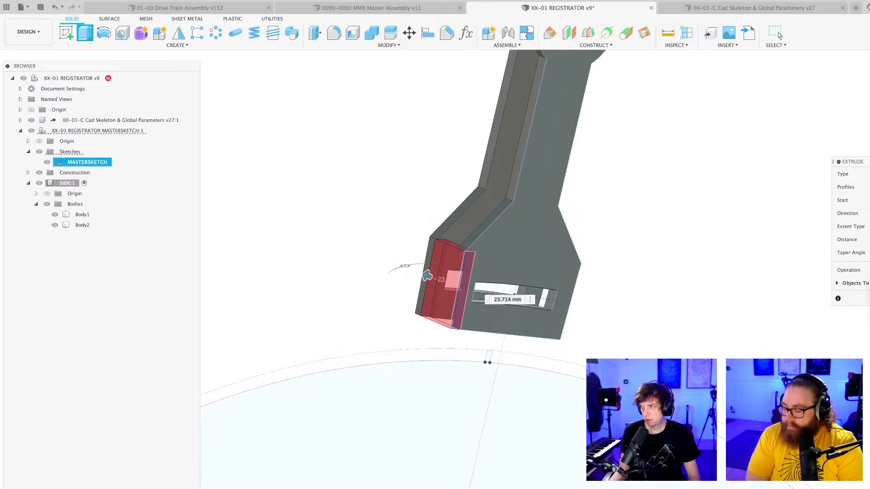
pyautogui.click(869, 282)
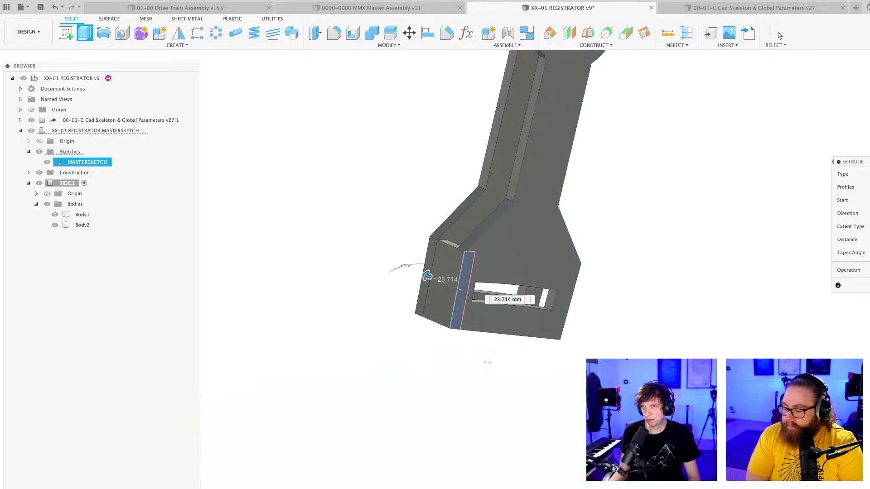
pyautogui.keyDown('shift'); pyautogui.moveTo(459, 290); pyautogui.dragTo(498, 305, button='middle'); pyautogui.keyUp('shift')
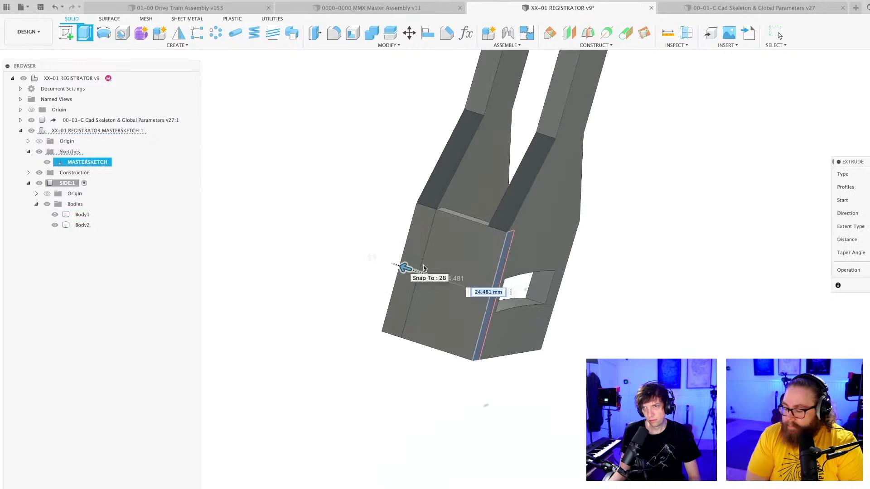
pyautogui.click(869, 286)
pyautogui.scroll(-4, 663, 342)
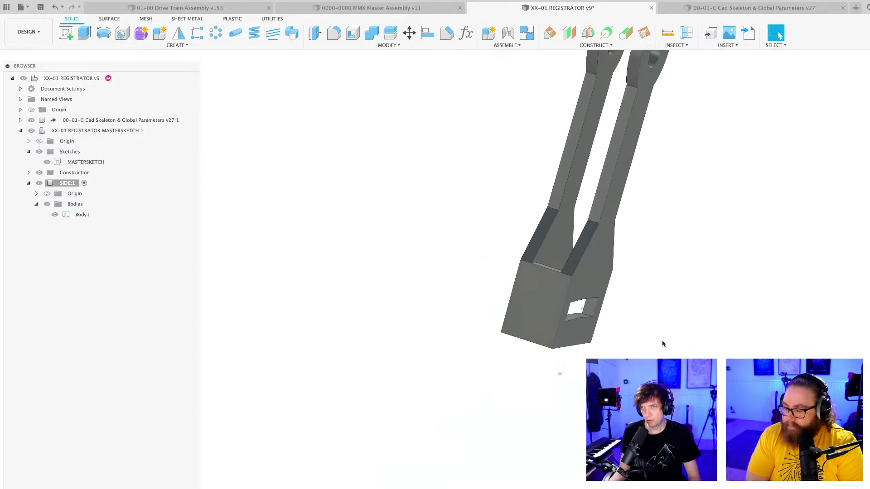
# Save the registrator design as a new version with the default version description.
pyautogui.keyDown('shift'); pyautogui.moveTo(663, 343); pyautogui.dragTo(584, 309, button='middle'); pyautogui.keyUp('shift')
pyautogui.scroll(-3, 616, 341)
pyautogui.press('super+s')
pyautogui.press('Return')
# Start a sketch on the joined strip's outer face and draw a diagonal line between its opposite corners.
pyautogui.scroll(4, 436, 254)
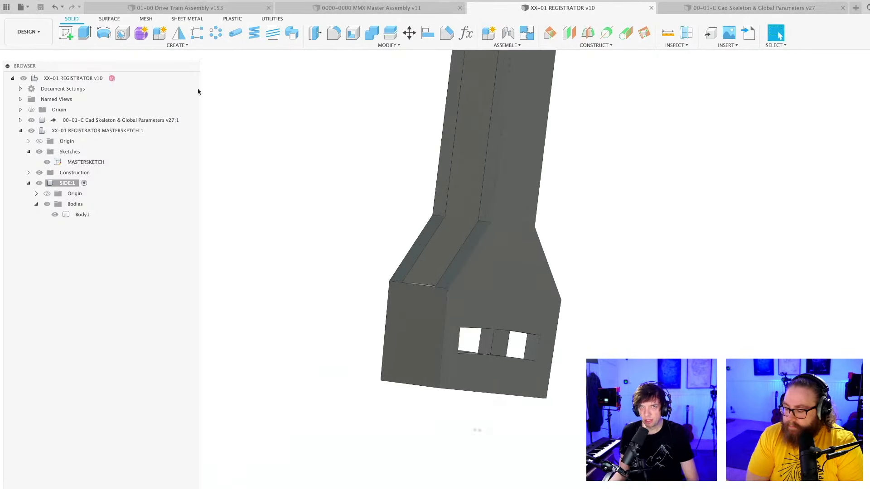
pyautogui.click(66, 33)
pyautogui.click(419, 334)
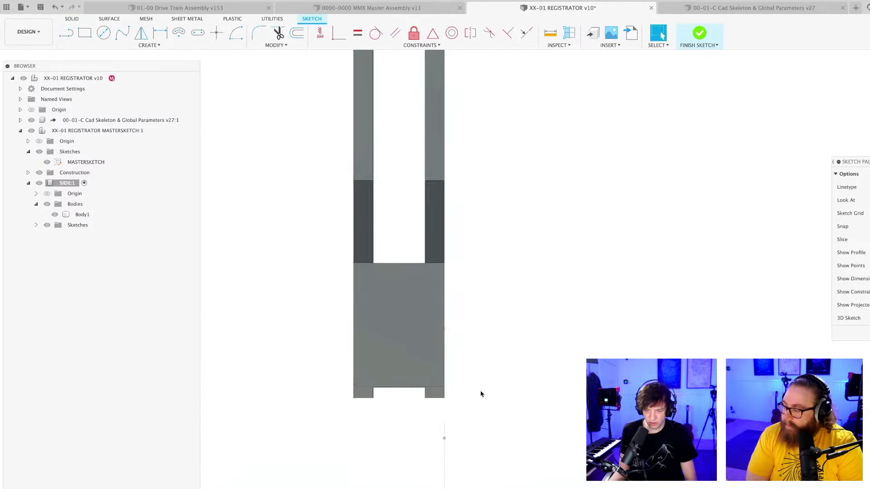
pyautogui.scroll(2, 481, 394)
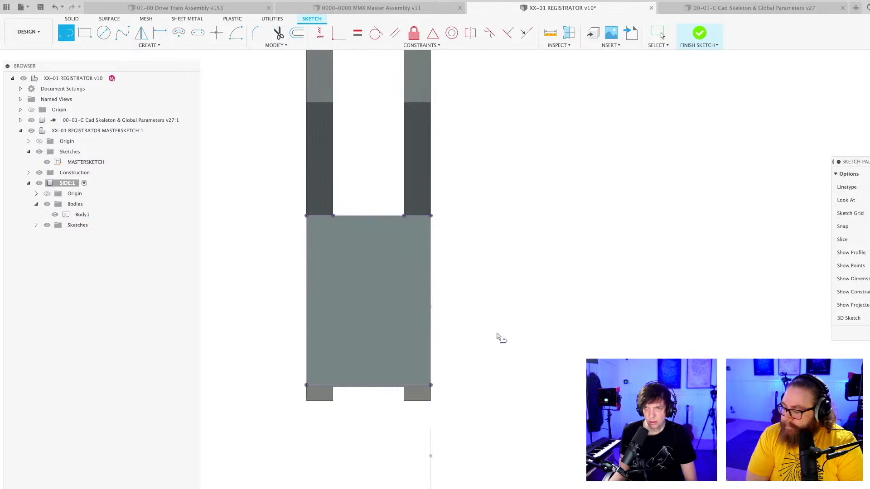
pyautogui.scroll(1, 474, 324)
pyautogui.keyDown('shift'); pyautogui.moveTo(354, 257); pyautogui.dragTo(312, 249, button='middle'); pyautogui.keyUp('shift')
pyautogui.scroll(2, 305, 247)
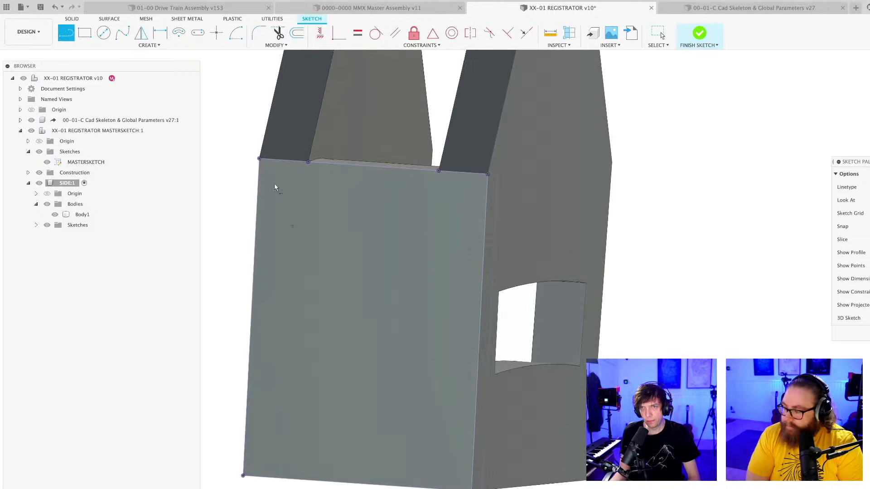
pyautogui.click(259, 159)
pyautogui.click(472, 488)
pyautogui.press('Escape')
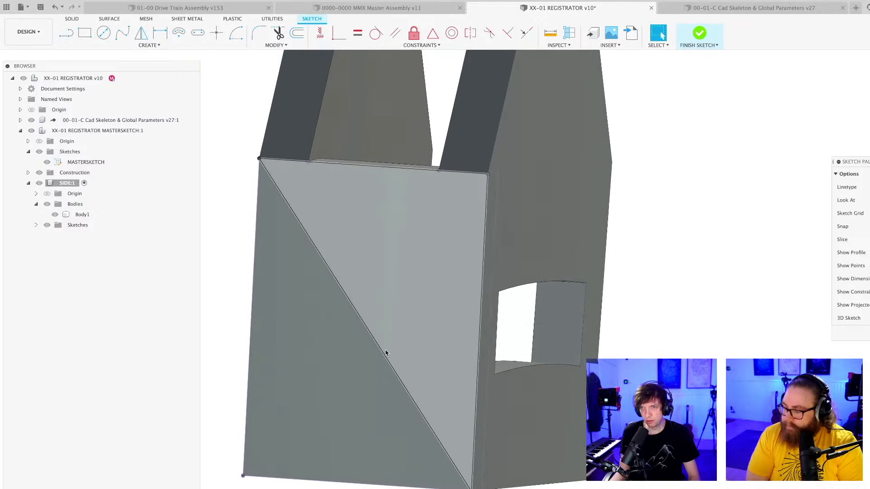
pyautogui.scroll(-2, 380, 351)
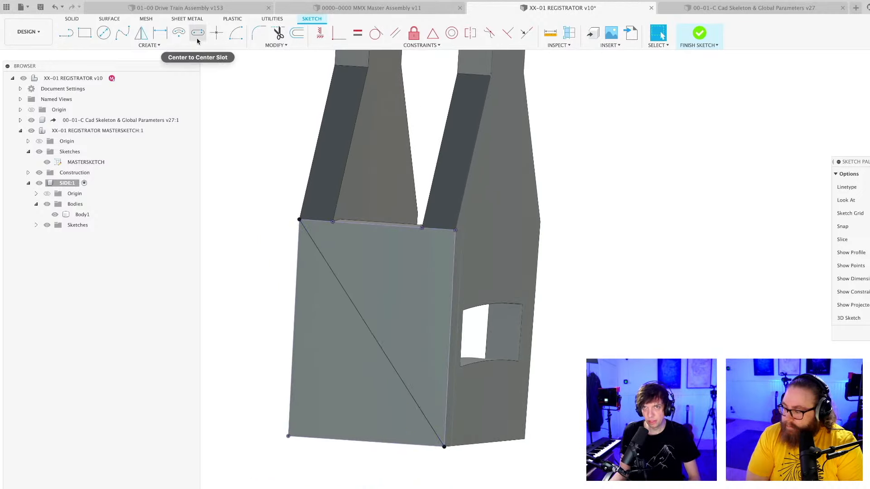
# Place a sketch point at the diagonal's midpoint and turn the diagonal into a construction line.
pyautogui.click(216, 32)
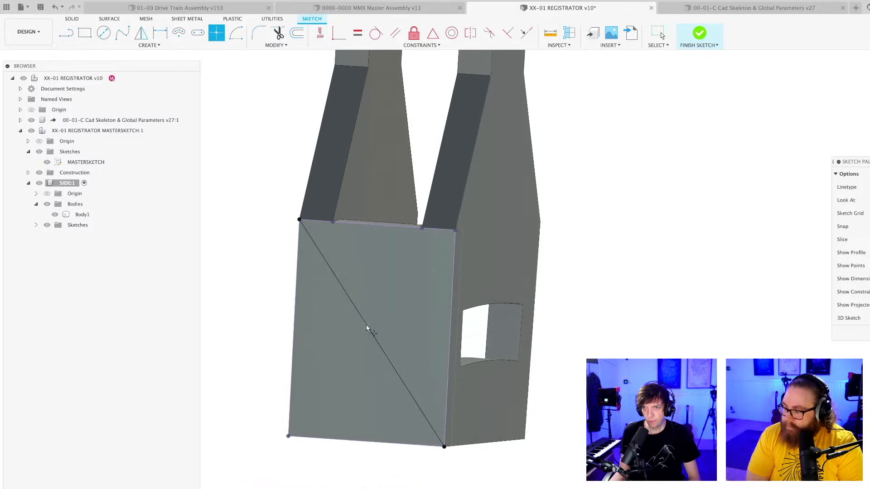
pyautogui.scroll(3, 369, 329)
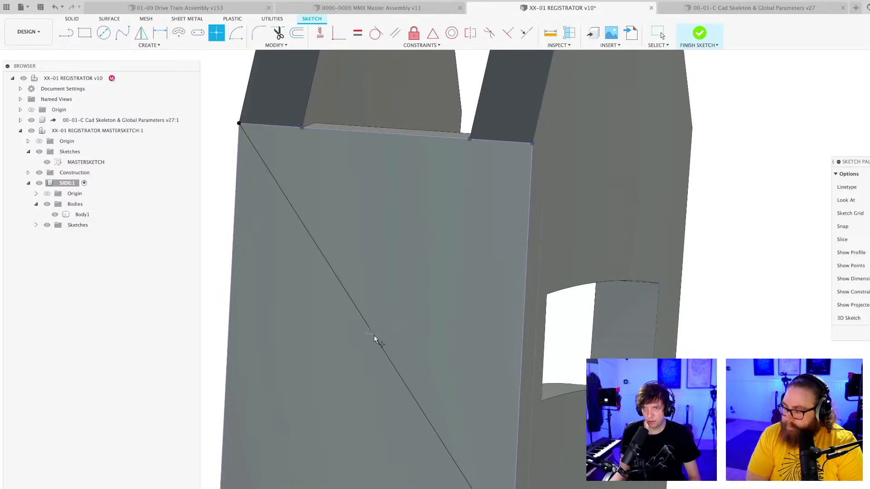
pyautogui.click(374, 337)
pyautogui.scroll(-2, 426, 301)
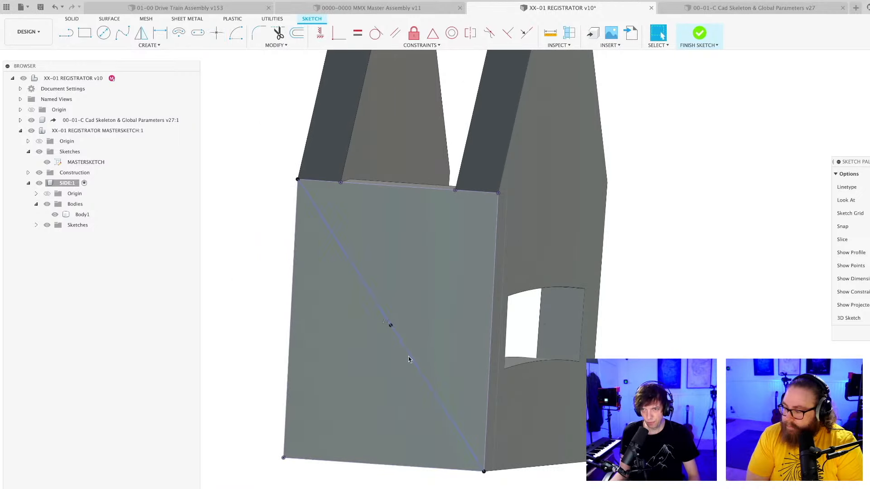
pyautogui.scroll(-1, 409, 359)
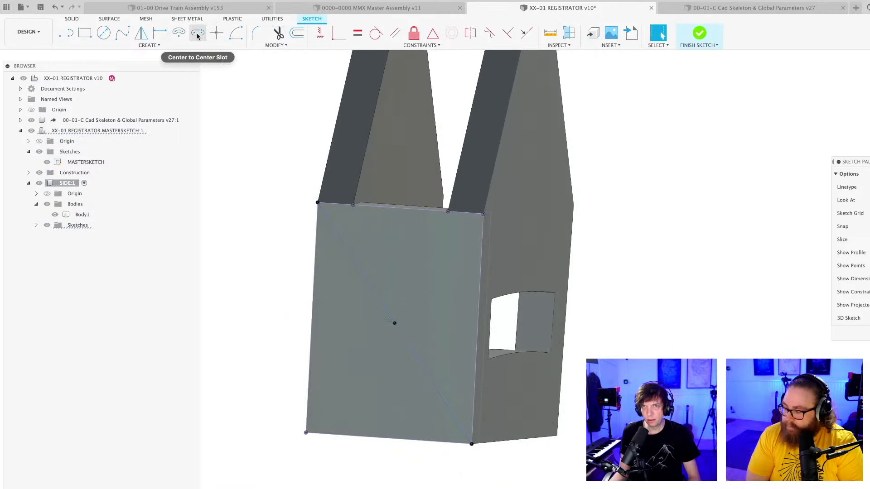
# Sketch a vertical center point slot about 23.5 mm between arc centers, centered on the midpoint, and save the design.
pyautogui.click(150, 45)
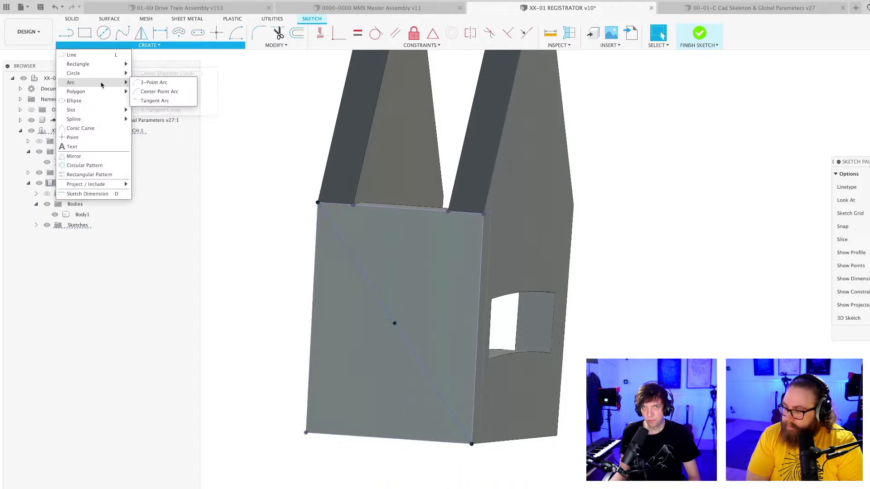
pyautogui.moveTo(96, 111)
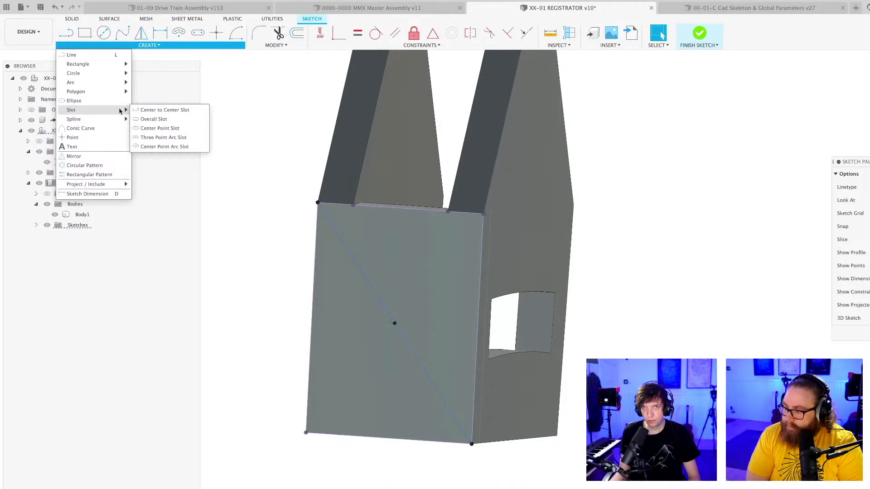
pyautogui.click(161, 128)
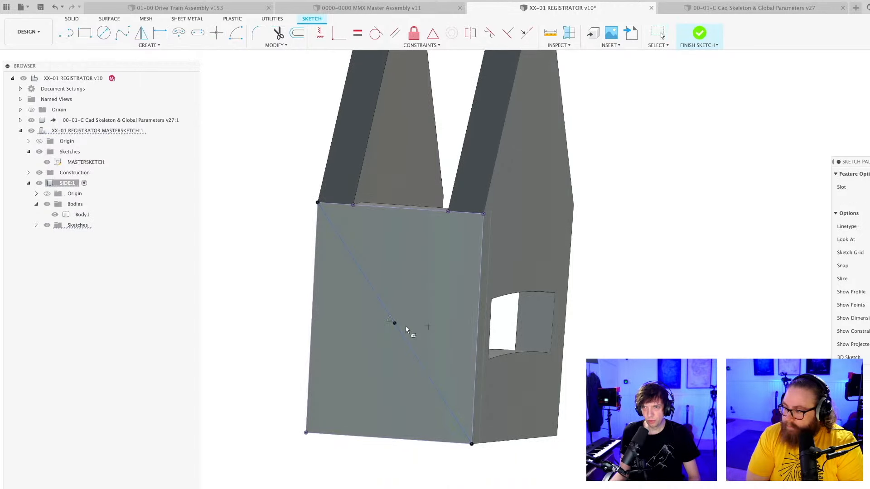
pyautogui.click(398, 255)
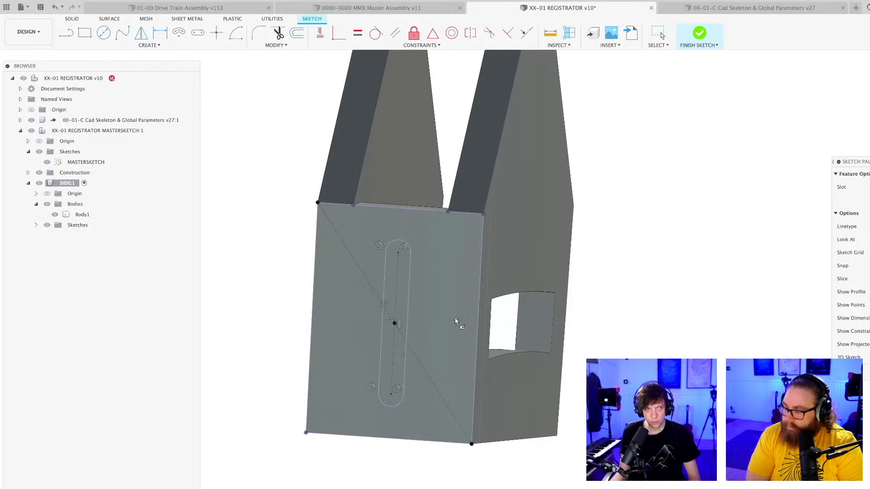
pyautogui.scroll(5, 451, 316)
pyautogui.press('super+s')
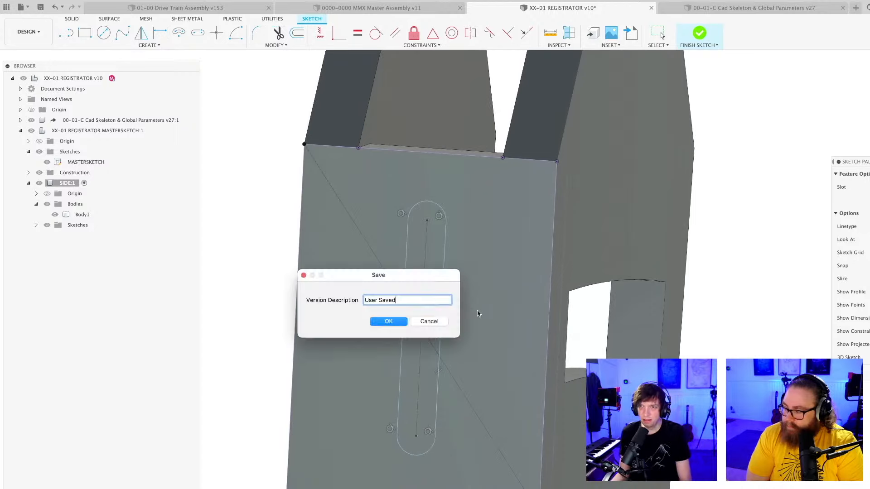
pyautogui.press('Return')
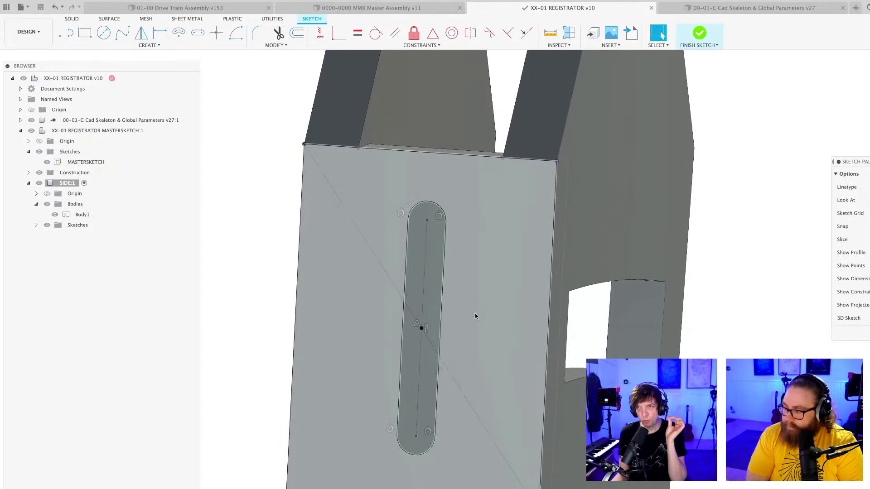
pyautogui.scroll(-3, 477, 312)
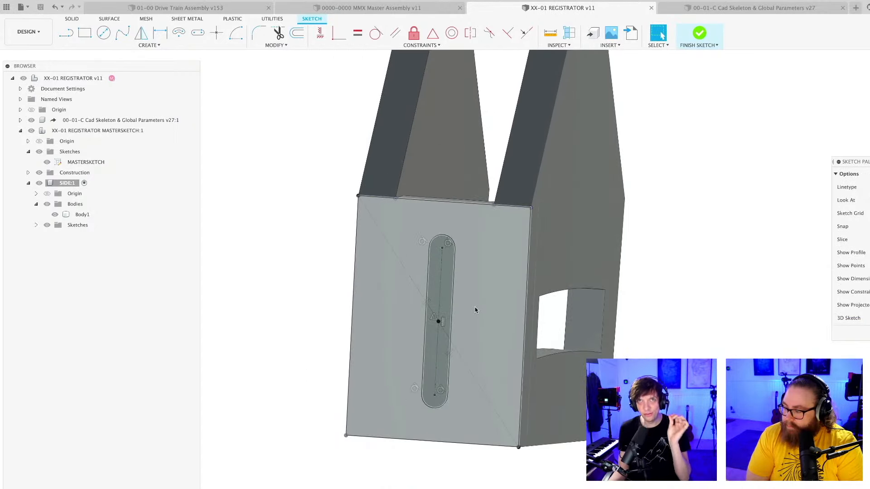
pyautogui.scroll(-4, 478, 305)
pyautogui.moveTo(616, 357)
pyautogui.keyDown('shift'); pyautogui.mouseDown(button='middle')
pyautogui.moveTo(627, 352)
pyautogui.moveTo(614, 355)
pyautogui.mouseUp(button='middle'); pyautogui.keyUp('shift')
pyautogui.scroll(5, 401, 294)
pyautogui.scroll(2, 402, 294)
pyautogui.scroll(-4, 411, 305)
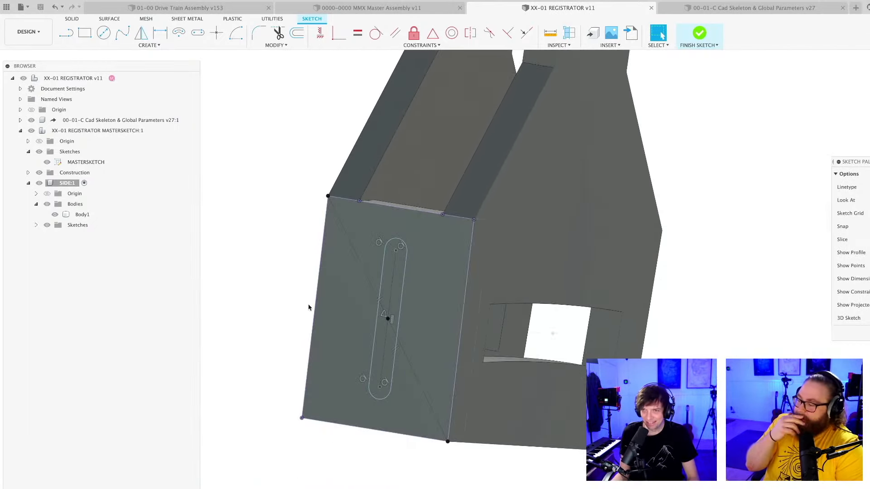
# Dimension the slot's center-to-center length as 16 mm and save the design as a new version.
pyautogui.press('d')
pyautogui.scroll(3, 391, 300)
pyautogui.click(388, 303)
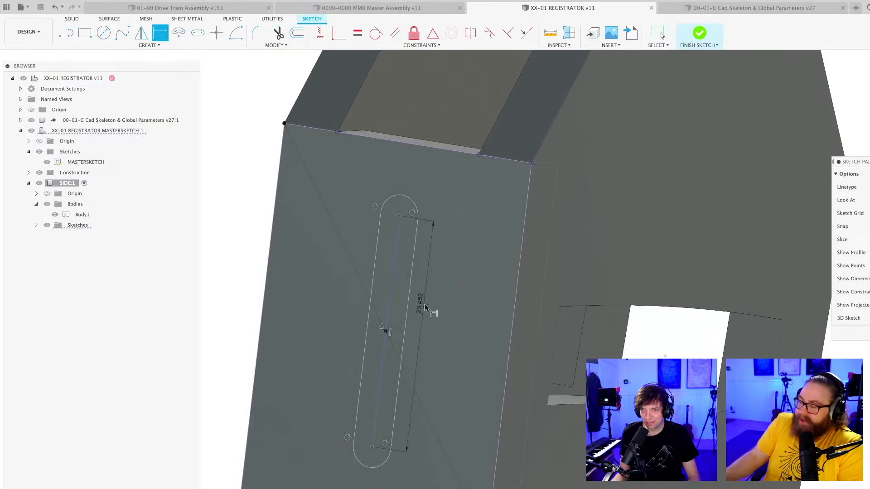
pyautogui.click(426, 307)
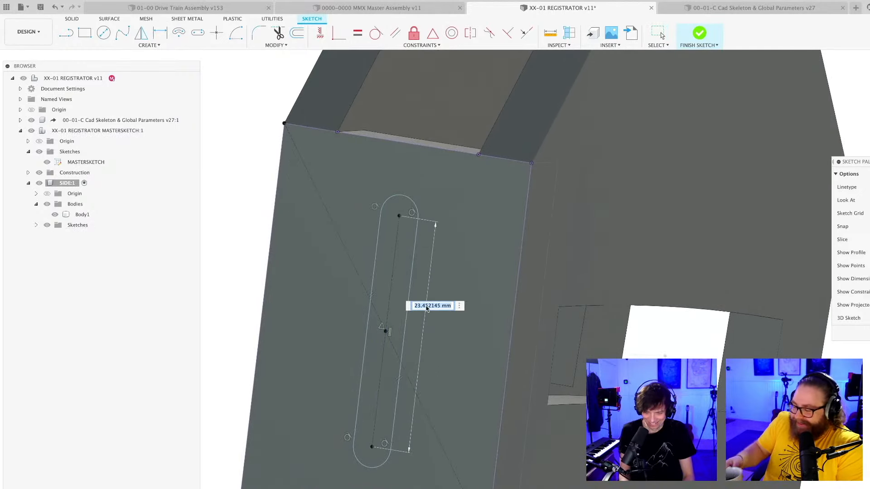
pyautogui.write('1')
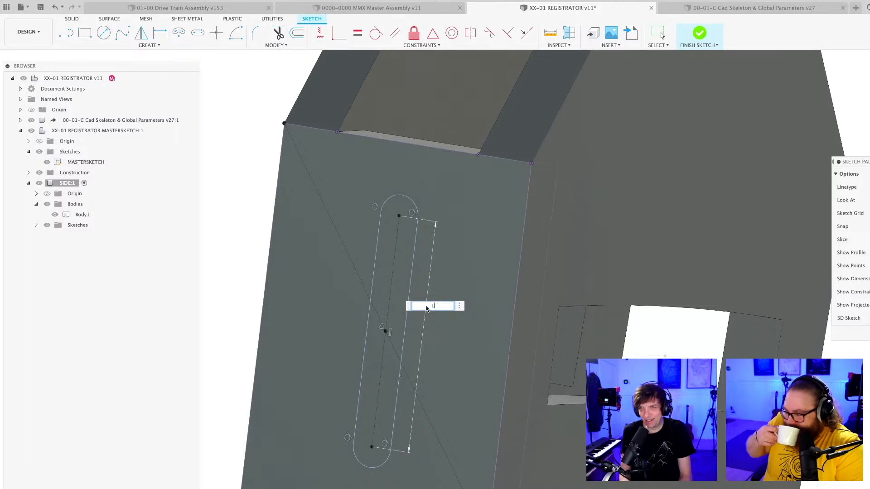
pyautogui.write('6')
pyautogui.press('Return')
pyautogui.scroll(-3, 408, 335)
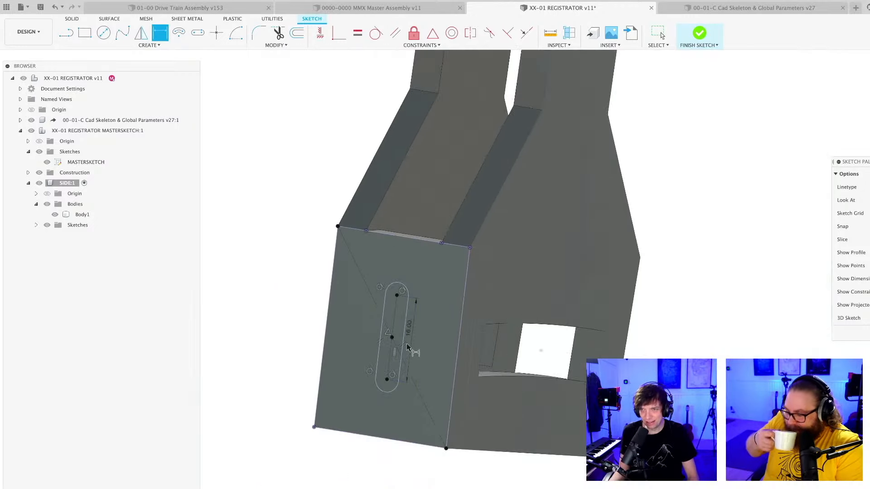
pyautogui.press('super+s')
pyautogui.press('Return')
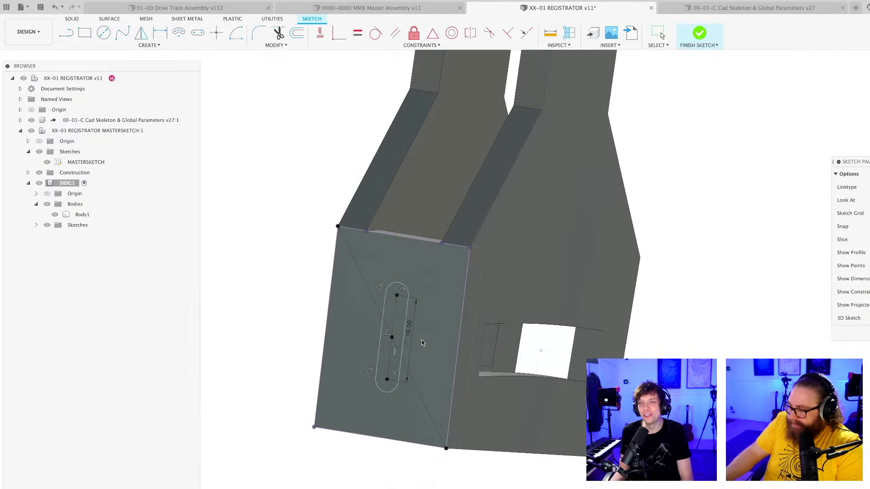
pyautogui.scroll(3, 422, 341)
pyautogui.scroll(-3, 419, 321)
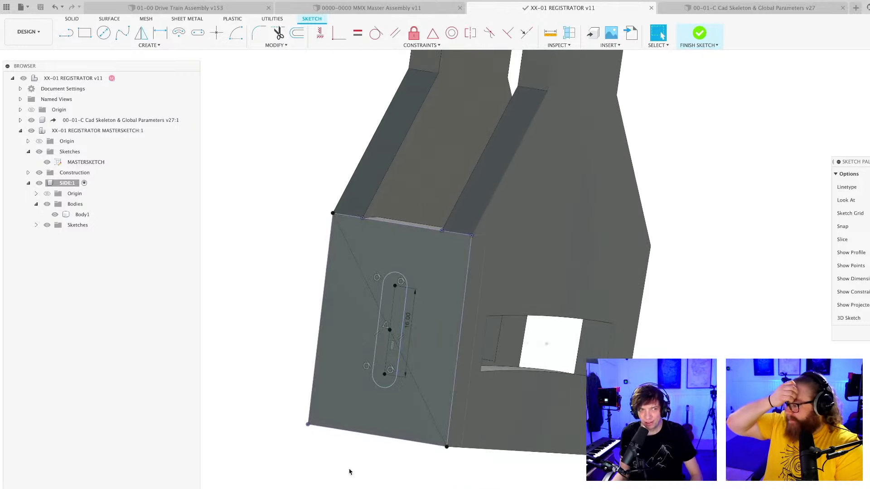
pyautogui.scroll(3, 399, 456)
pyautogui.moveTo(505, 249); pyautogui.dragTo(531, 301, button='middle')
pyautogui.scroll(-3, 248, 345)
pyautogui.moveTo(247, 346)
pyautogui.keyDown('shift'); pyautogui.mouseDown(button='middle')
pyautogui.moveTo(326, 283)
pyautogui.moveTo(264, 335)
pyautogui.moveTo(286, 331)
pyautogui.moveTo(219, 328)
pyautogui.moveTo(311, 294)
pyautogui.mouseUp(button='middle'); pyautogui.keyUp('shift')
pyautogui.scroll(3, 298, 299)
pyautogui.scroll(3, 285, 330)
pyautogui.scroll(-2, 219, 328)
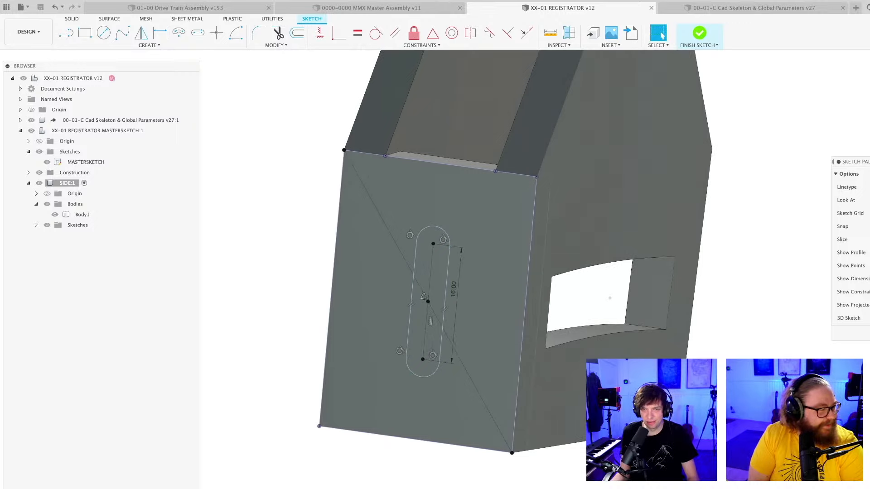
# Narrow the browser panel to give the model view more room.
pyautogui.moveTo(200, 275); pyautogui.dragTo(153, 275)
pyautogui.moveTo(293, 459); pyautogui.dragTo(263, 473, button='middle')
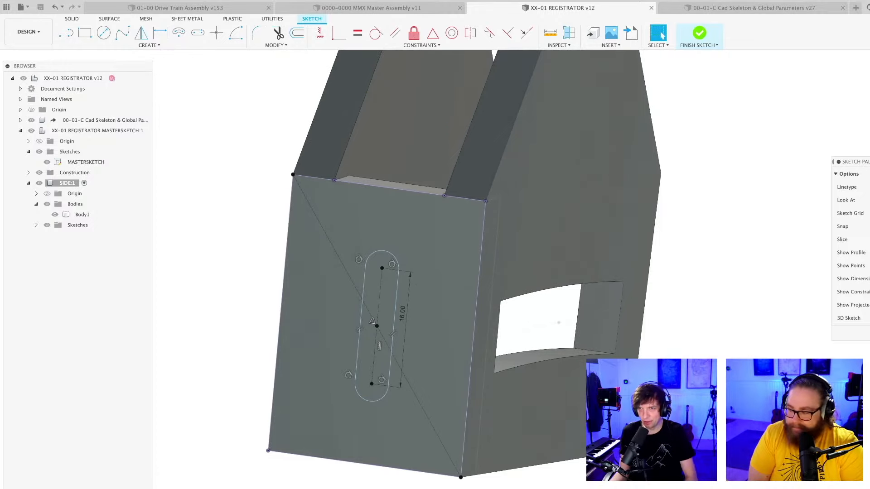
# Extrude the slot profile as a cut about 7.4 mm deep through the edge strip and save the design as a new version.
pyautogui.scroll(-3, 353, 485)
pyautogui.keyDown('shift'); pyautogui.moveTo(358, 486); pyautogui.dragTo(223, 482, button='middle'); pyautogui.keyUp('shift')
pyautogui.scroll(3, 291, 488)
pyautogui.keyDown('shift'); pyautogui.moveTo(274, 488); pyautogui.dragTo(366, 375, button='middle'); pyautogui.keyUp('shift')
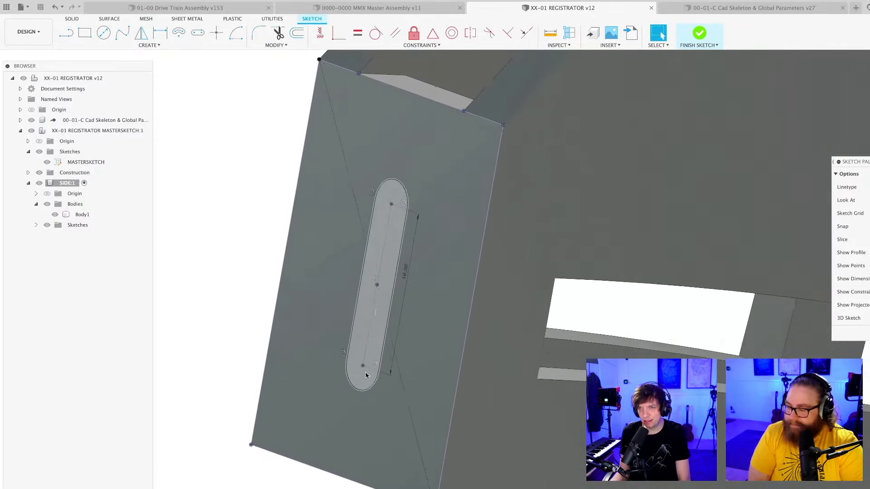
pyautogui.scroll(2, 366, 375)
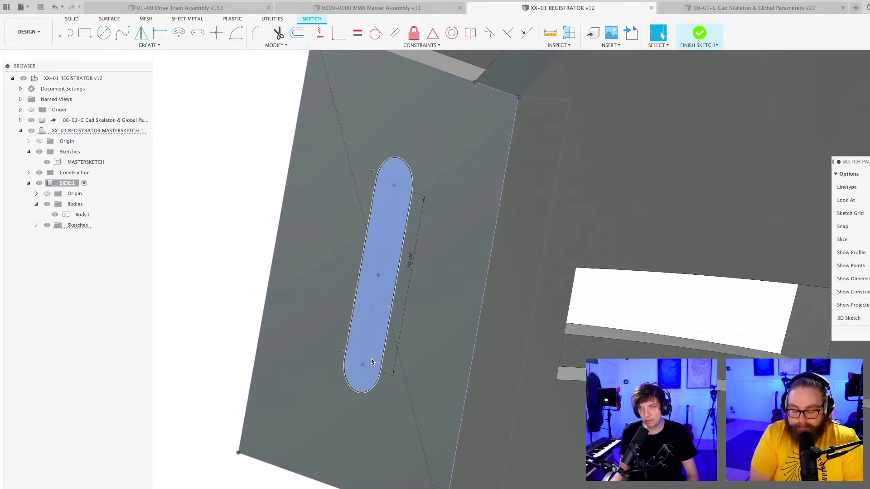
pyautogui.click(365, 368)
pyautogui.press('e')
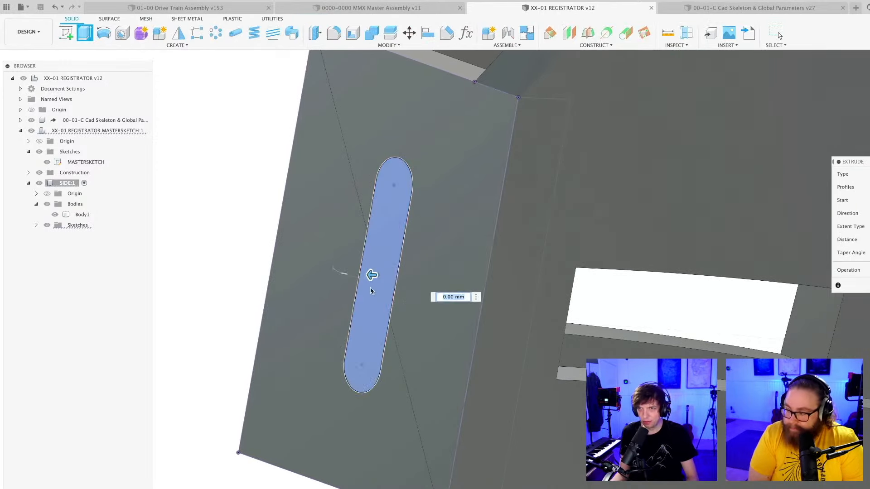
pyautogui.moveTo(374, 274); pyautogui.dragTo(433, 289)
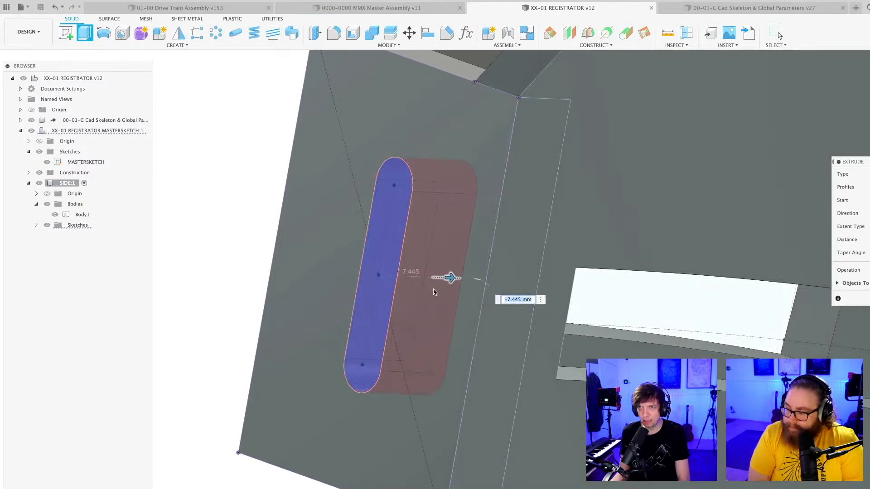
pyautogui.press('Return')
pyautogui.scroll(-3, 370, 348)
pyautogui.scroll(-2, 370, 348)
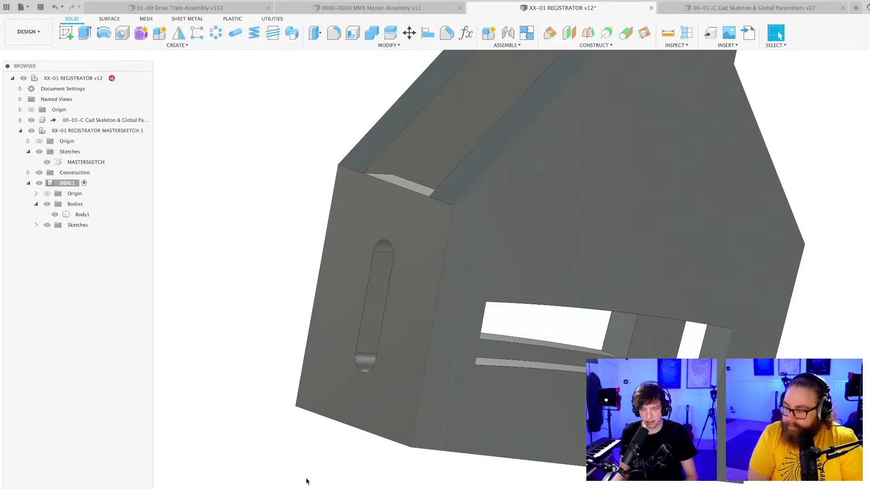
pyautogui.press('super+s')
pyautogui.write('Cut Slot')
pyautogui.press('Return')
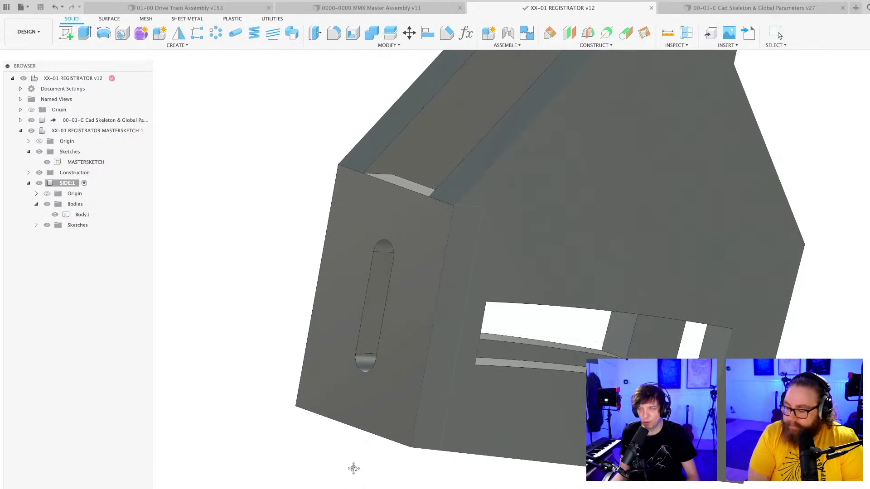
# Examine the cut adjustment slot and the spaced side plates at the lever's lower end from several angles.
pyautogui.keyDown('shift'); pyautogui.moveTo(353, 469); pyautogui.dragTo(304, 409, button='middle'); pyautogui.keyUp('shift')
pyautogui.keyDown('shift'); pyautogui.moveTo(382, 420); pyautogui.dragTo(421, 488, button='middle'); pyautogui.keyUp('shift')
pyautogui.scroll(2, 555, 411)
pyautogui.moveTo(563, 398)
pyautogui.keyDown('shift'); pyautogui.mouseDown(button='middle')
pyautogui.moveTo(574, 389)
pyautogui.moveTo(549, 388)
pyautogui.mouseUp(button='middle'); pyautogui.keyUp('shift')
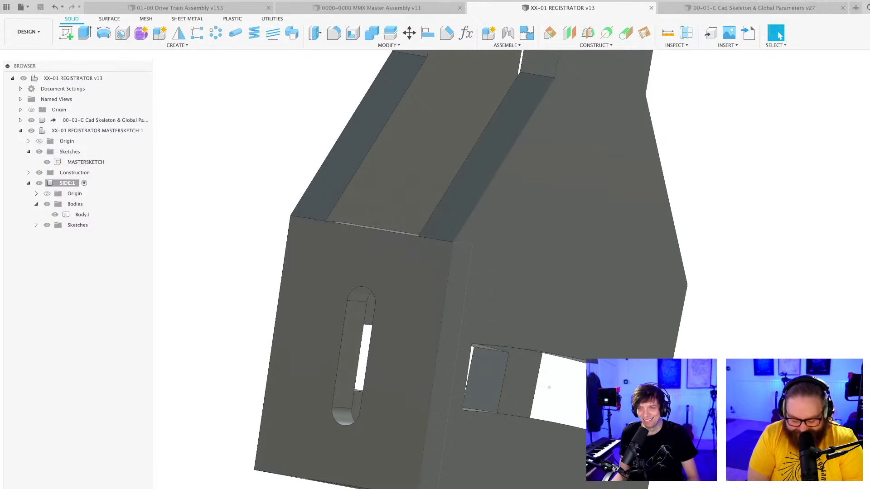
pyautogui.keyDown('shift'); pyautogui.moveTo(549, 388); pyautogui.dragTo(510, 367, button='middle'); pyautogui.keyUp('shift')
pyautogui.scroll(-4, 507, 363)
pyautogui.keyDown('shift'); pyautogui.moveTo(464, 404); pyautogui.dragTo(498, 391, button='middle'); pyautogui.keyUp('shift')
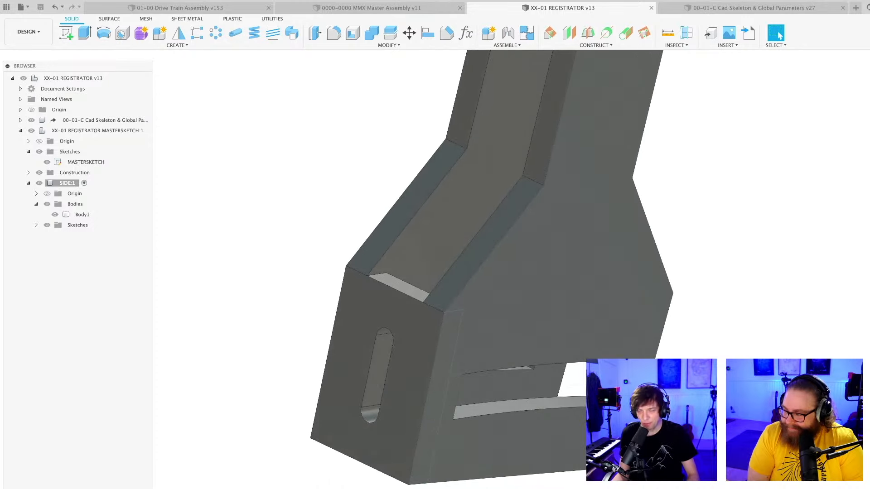
pyautogui.scroll(-3, 418, 480)
pyautogui.moveTo(417, 484); pyautogui.dragTo(369, 335, button='middle')
pyautogui.scroll(-3, 370, 422)
pyautogui.moveTo(414, 316)
pyautogui.keyDown('shift'); pyautogui.mouseDown(button='middle')
pyautogui.moveTo(454, 325)
pyautogui.moveTo(416, 321)
pyautogui.mouseUp(button='middle'); pyautogui.keyUp('shift')
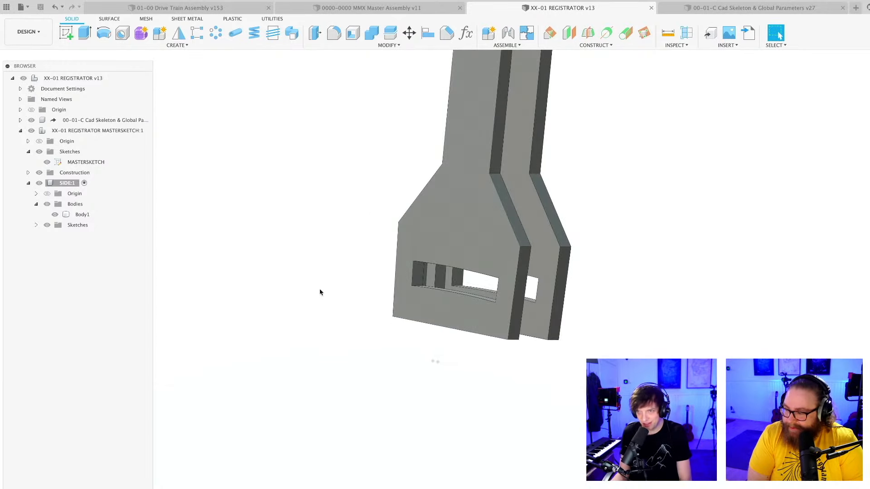
pyautogui.keyDown('shift'); pyautogui.moveTo(293, 288); pyautogui.dragTo(273, 283, button='middle'); pyautogui.keyUp('shift')
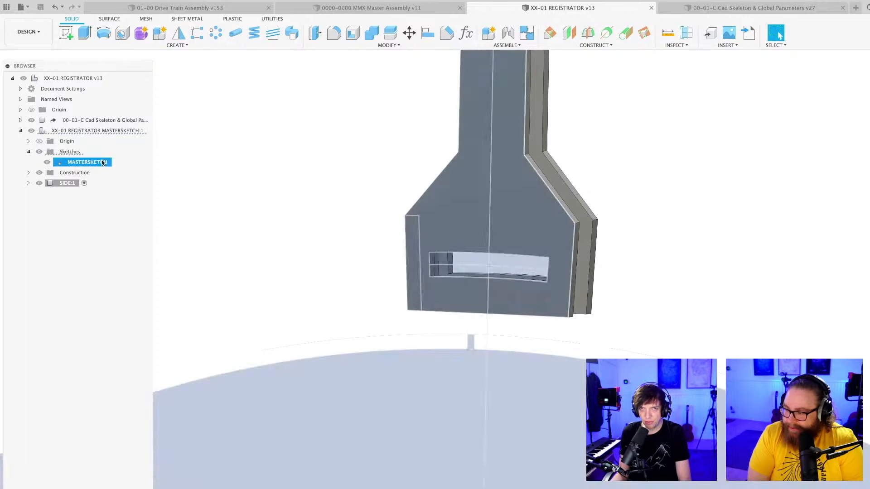
# Open the registrator's MASTERSKETCH for editing.
pyautogui.doubleClick(84, 162)
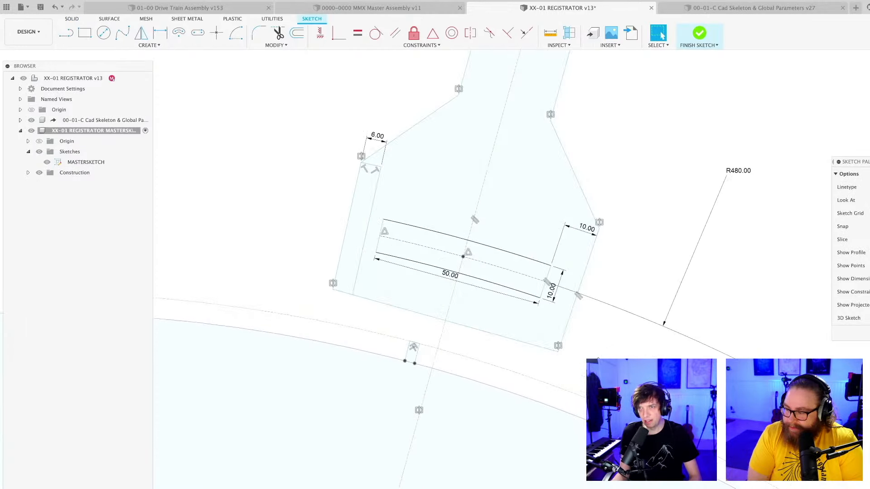
pyautogui.moveTo(598, 361); pyautogui.dragTo(591, 342, button='middle')
pyautogui.scroll(2, 477, 331)
pyautogui.scroll(1, 474, 334)
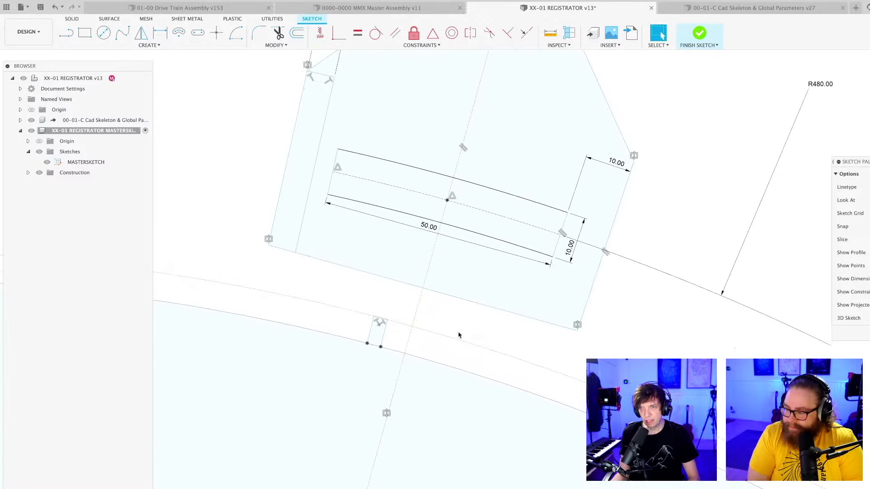
pyautogui.scroll(-1, 385, 336)
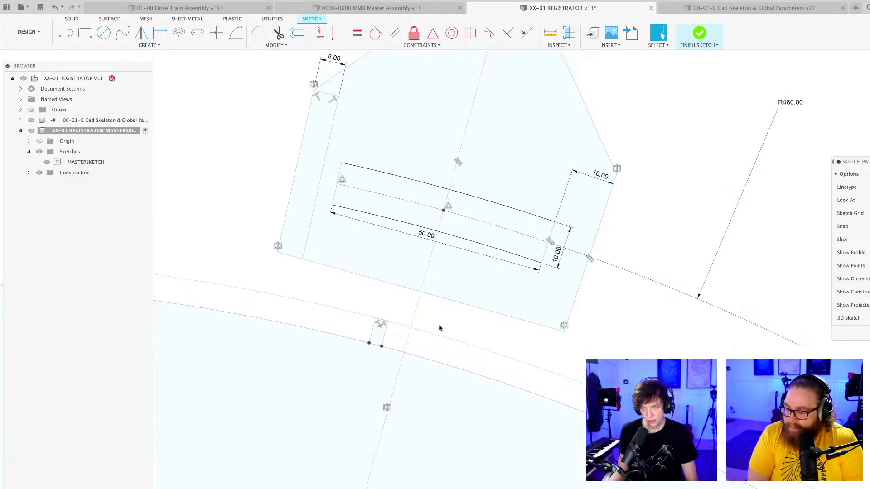
pyautogui.moveTo(440, 329); pyautogui.dragTo(437, 313, button='middle')
pyautogui.scroll(2, 401, 306)
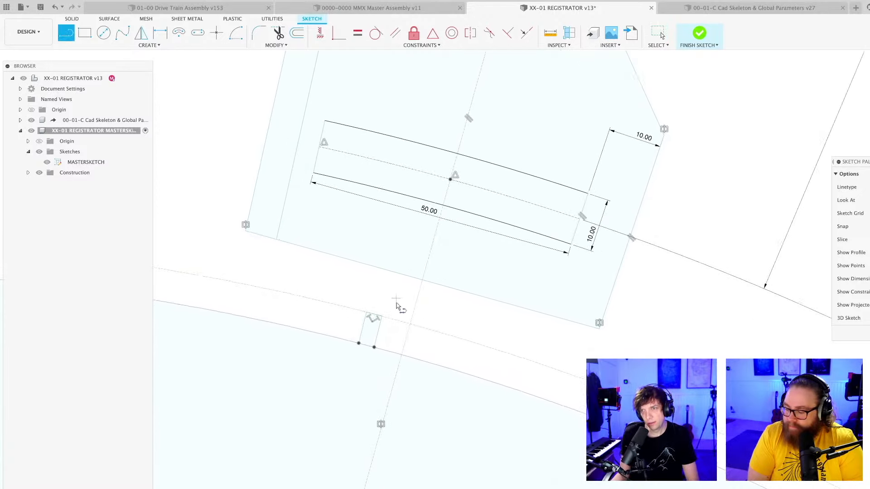
# Sketch a closed outline about 39 mm tall across the curved window, with an angled shoulder and rounded lower tip, and save the design.
pyautogui.click(387, 336)
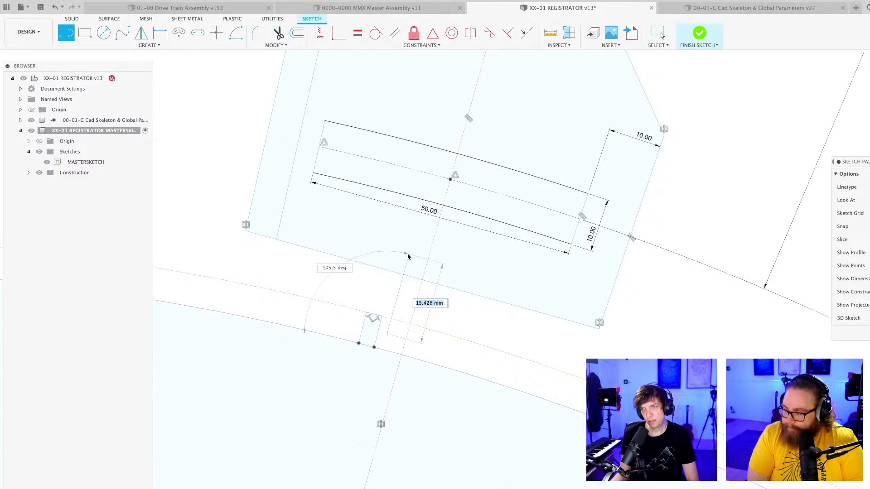
pyautogui.click(408, 258)
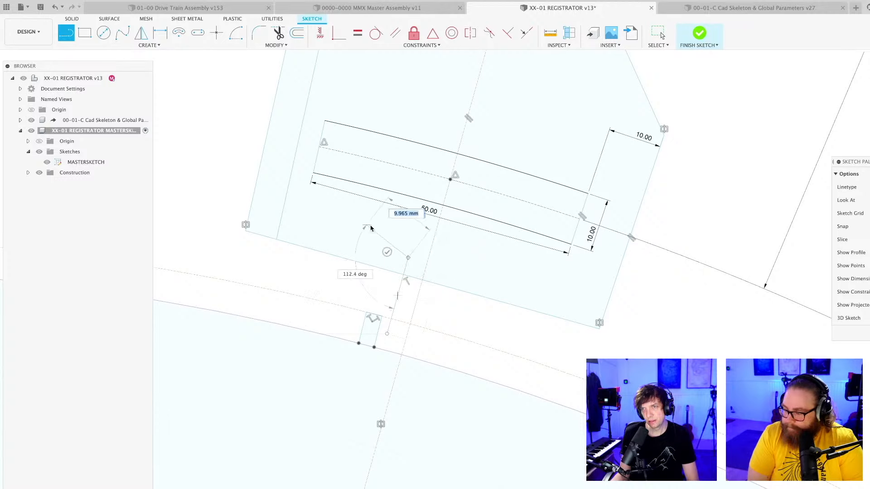
pyautogui.click(379, 199)
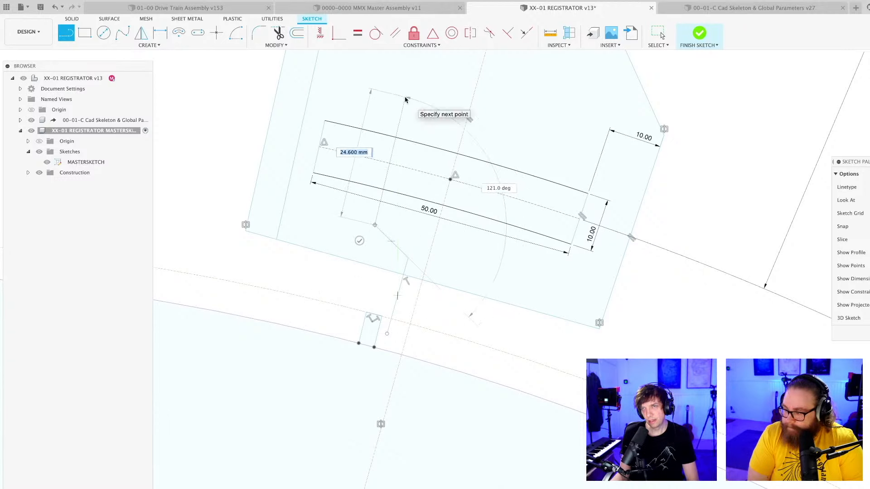
pyautogui.click(406, 98)
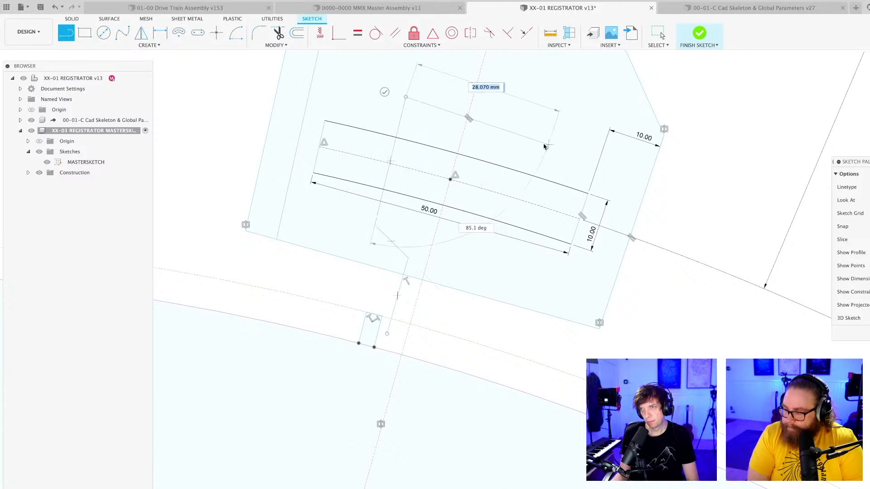
pyautogui.click(525, 128)
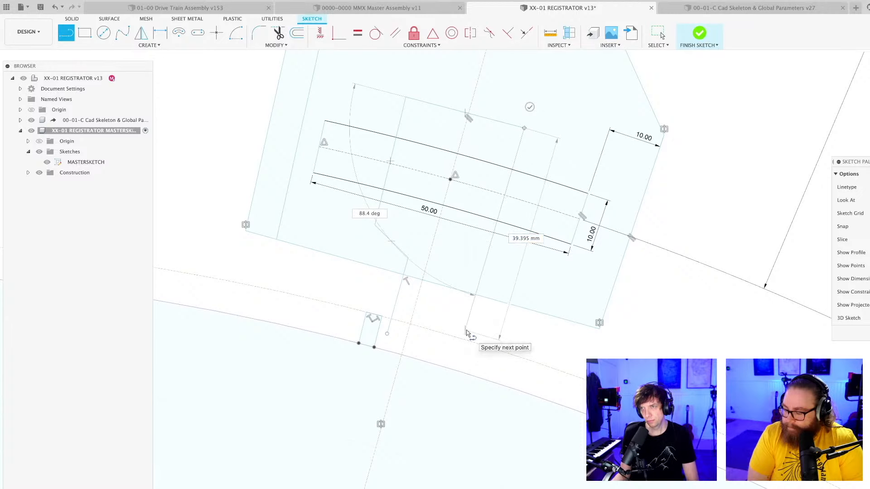
pyautogui.scroll(3, 467, 333)
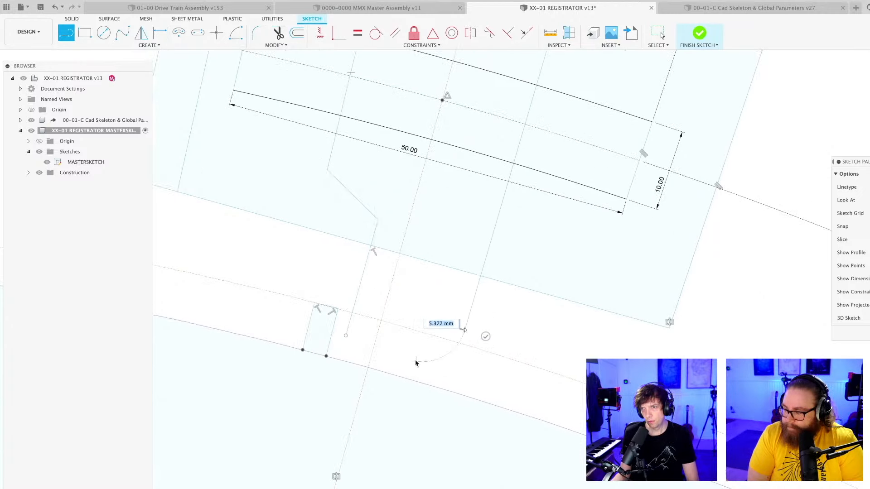
pyautogui.moveTo(416, 361); pyautogui.dragTo(416, 361)
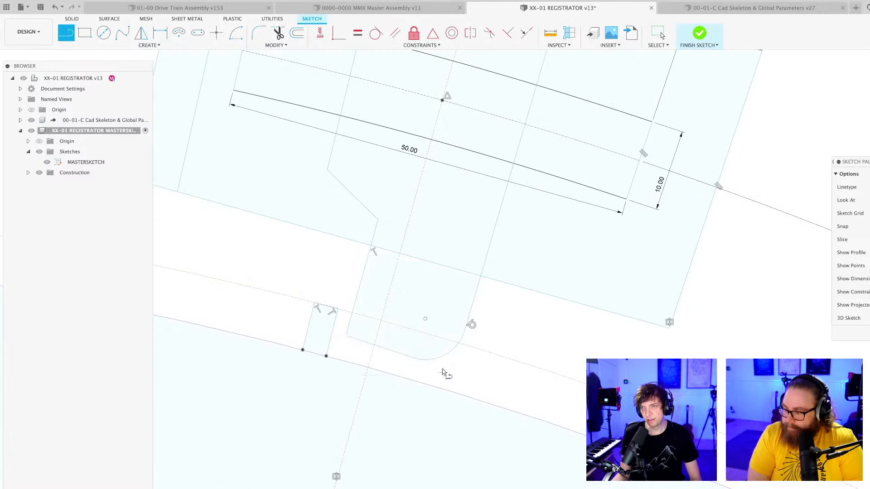
pyautogui.scroll(-3, 443, 372)
pyautogui.moveTo(497, 347); pyautogui.dragTo(497, 335, button='middle')
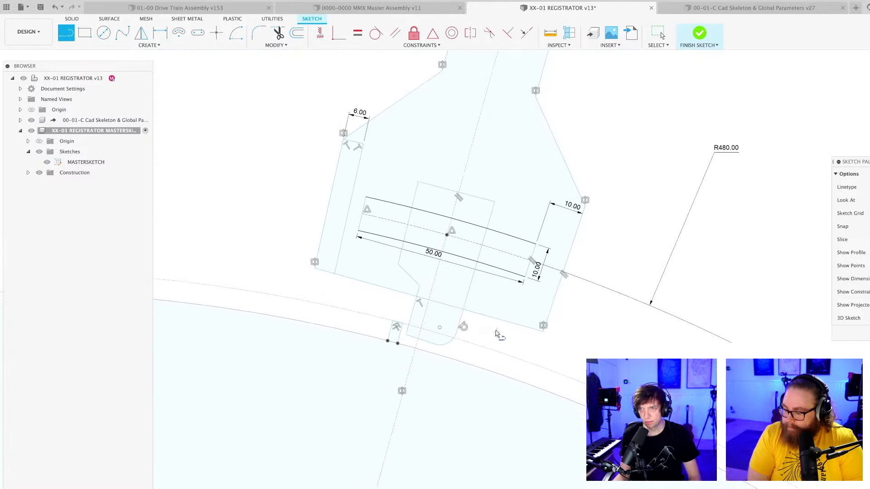
pyautogui.press('Escape')
pyautogui.hotkey('ctrl', 's')
pyautogui.press('Return')
# Examine the new outline's shape and its position over the wheel by selecting its enclosed regions.
pyautogui.scroll(-2, 484, 319)
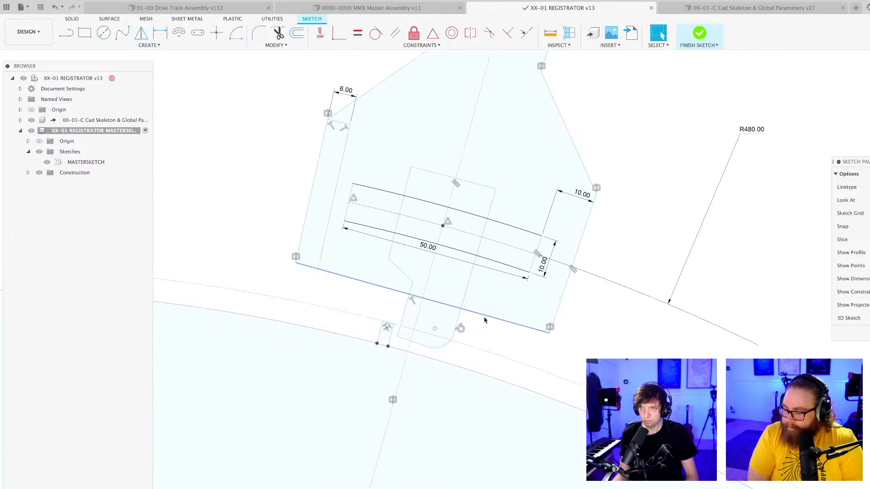
pyautogui.scroll(2, 490, 325)
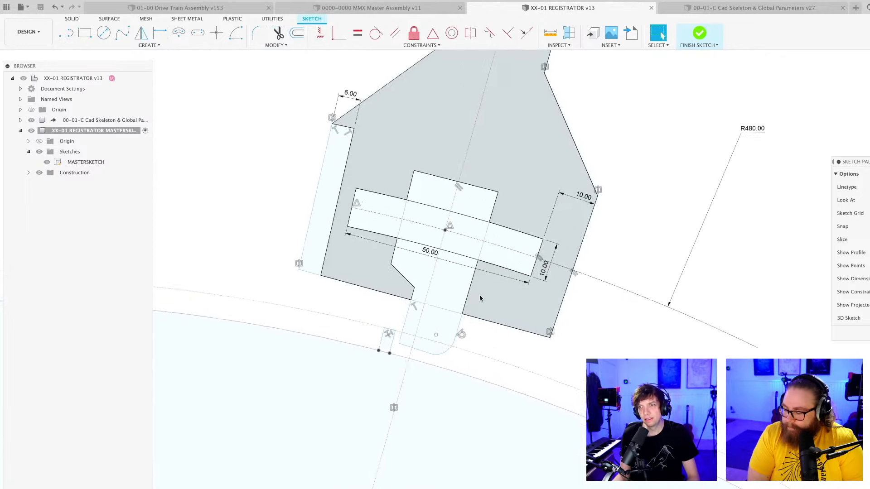
pyautogui.scroll(-3, 495, 341)
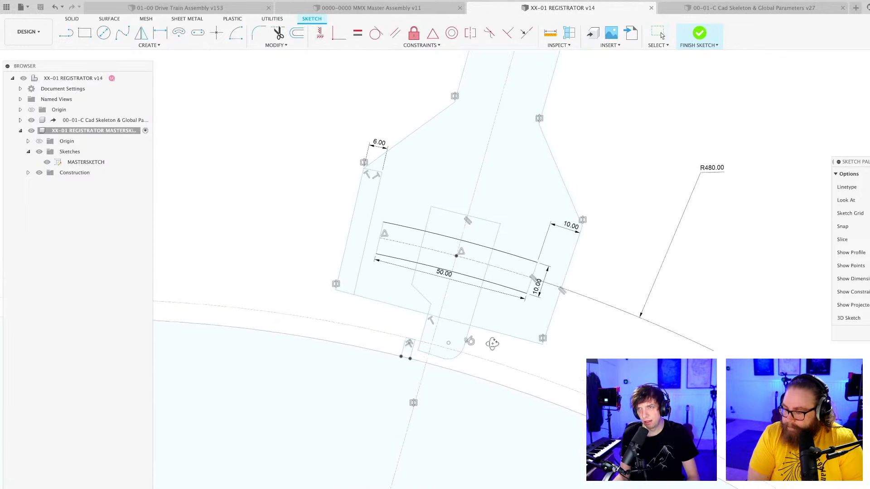
pyautogui.scroll(1, 492, 348)
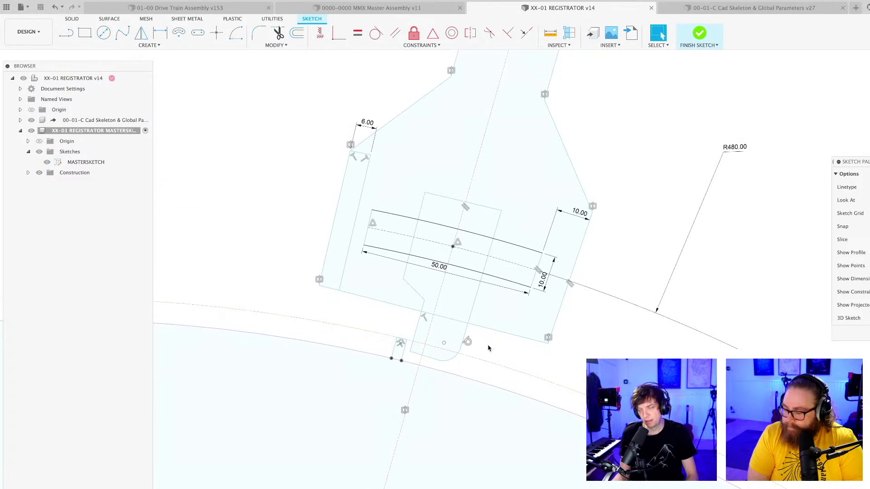
pyautogui.scroll(1, 490, 349)
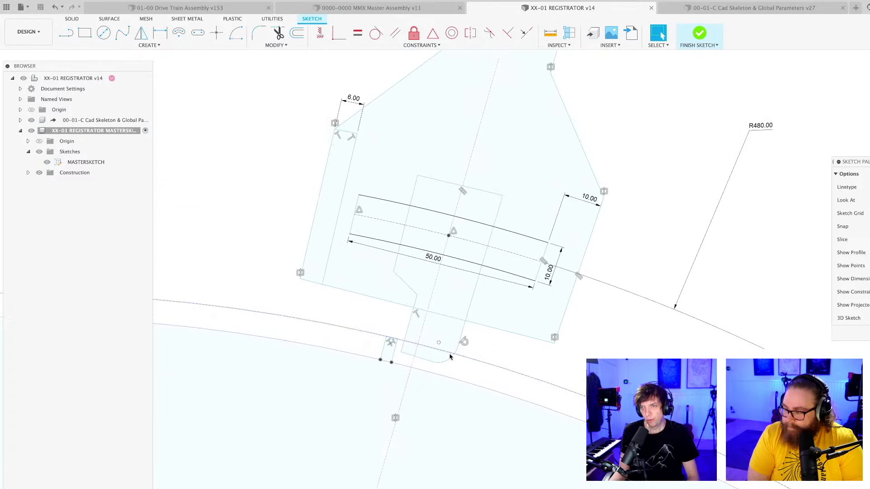
pyautogui.click(446, 340)
pyautogui.click(451, 308)
pyautogui.click(466, 246)
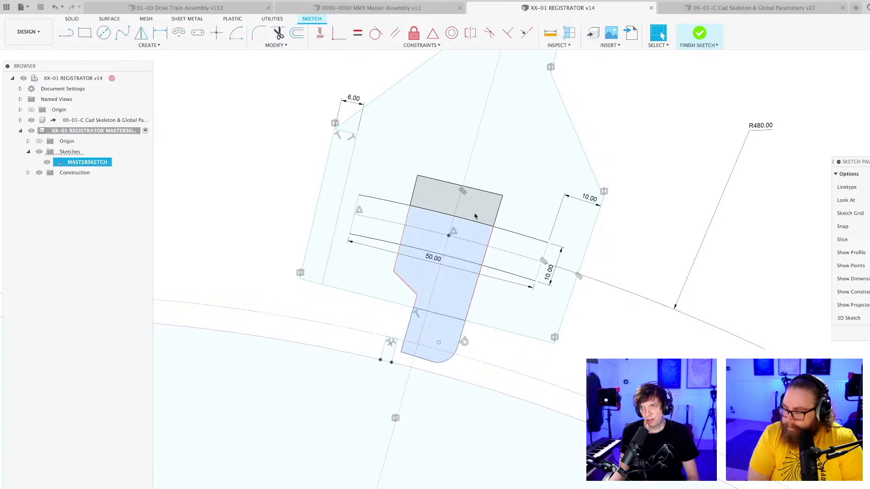
pyautogui.click(474, 214)
pyautogui.scroll(-3, 461, 245)
pyautogui.keyDown('shift'); pyautogui.moveTo(464, 254); pyautogui.dragTo(503, 265, button='middle'); pyautogui.keyUp('shift')
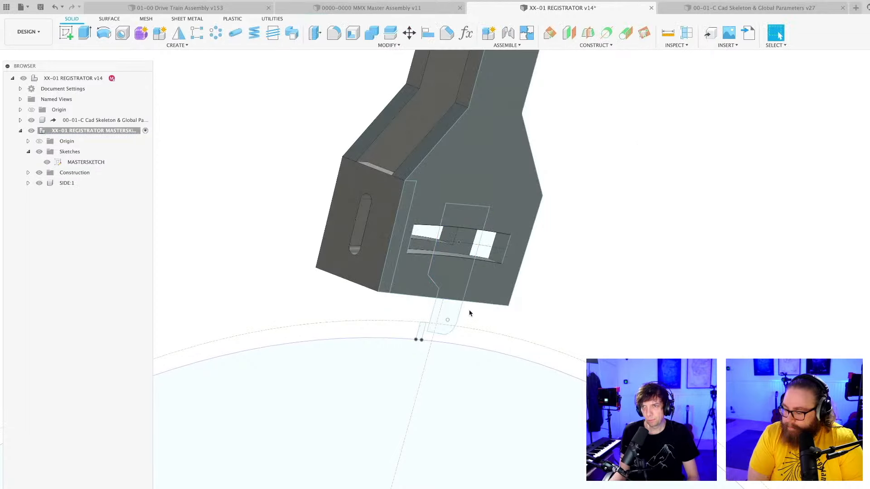
pyautogui.moveTo(470, 311)
pyautogui.keyDown('shift'); pyautogui.mouseDown(button='middle')
pyautogui.moveTo(513, 314)
pyautogui.moveTo(514, 357)
pyautogui.moveTo(488, 377)
pyautogui.moveTo(468, 370)
pyautogui.mouseUp(button='middle'); pyautogui.keyUp('shift')
# Save the design and create a component named POM READER inside the XX-01 REGISTRATOR MASTERSKETCH component.
pyautogui.press('super+s')
pyautogui.press('Return')
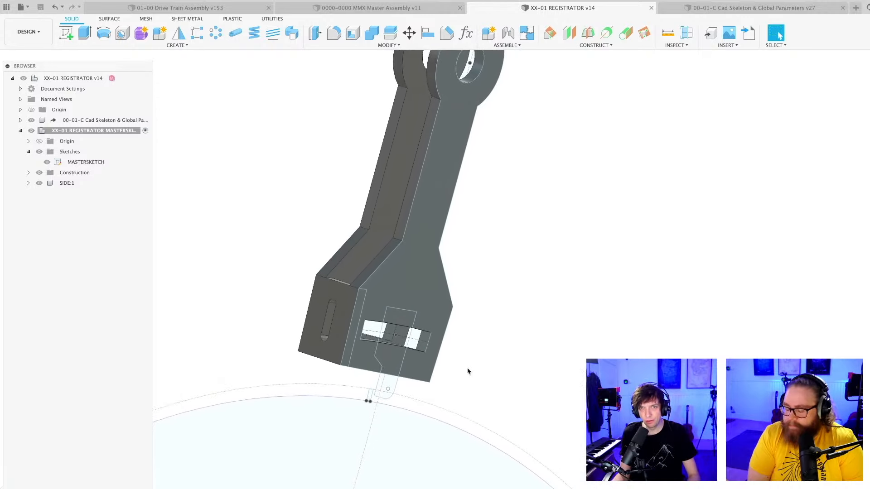
pyautogui.rightClick(97, 132)
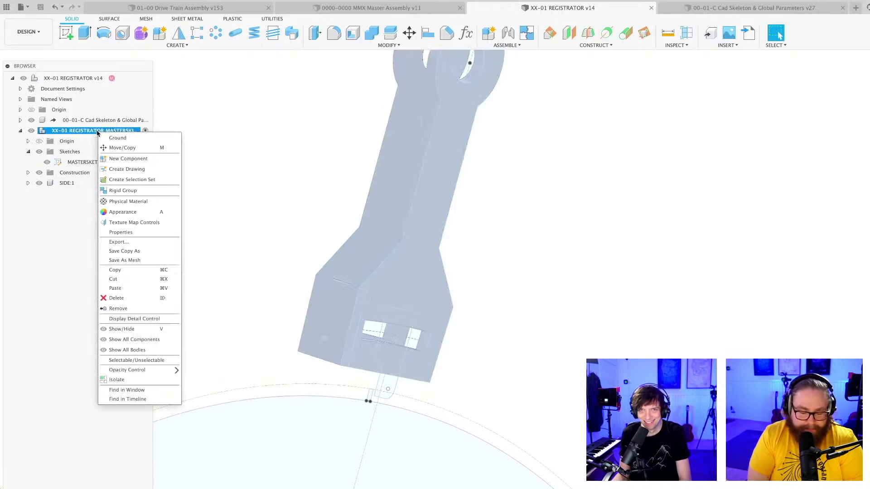
pyautogui.click(128, 158)
pyautogui.press('Return')
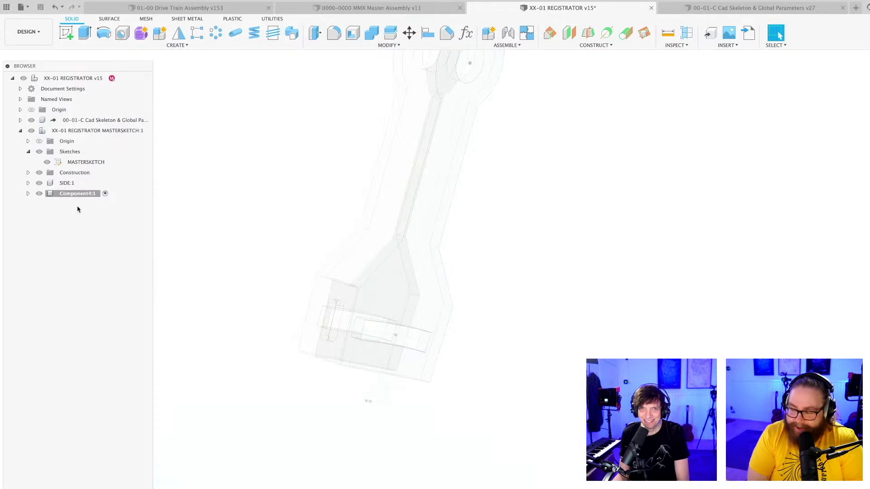
pyautogui.doubleClick(82, 193)
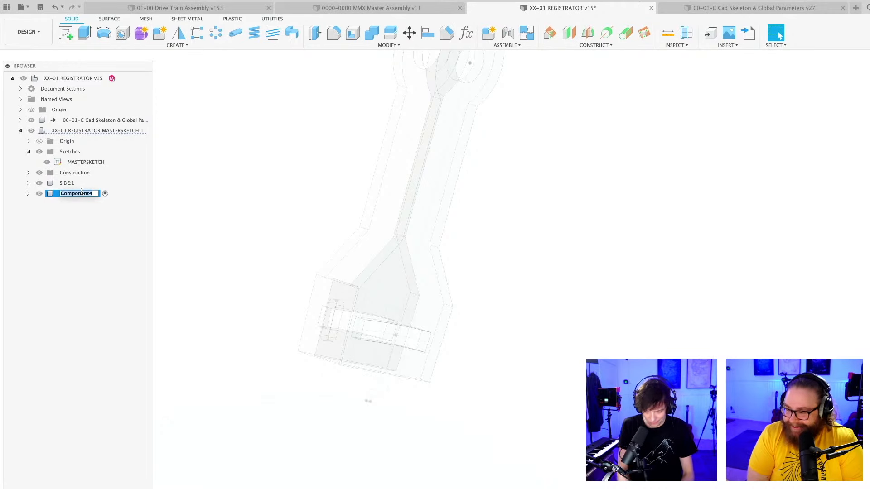
pyautogui.write('READER:1')
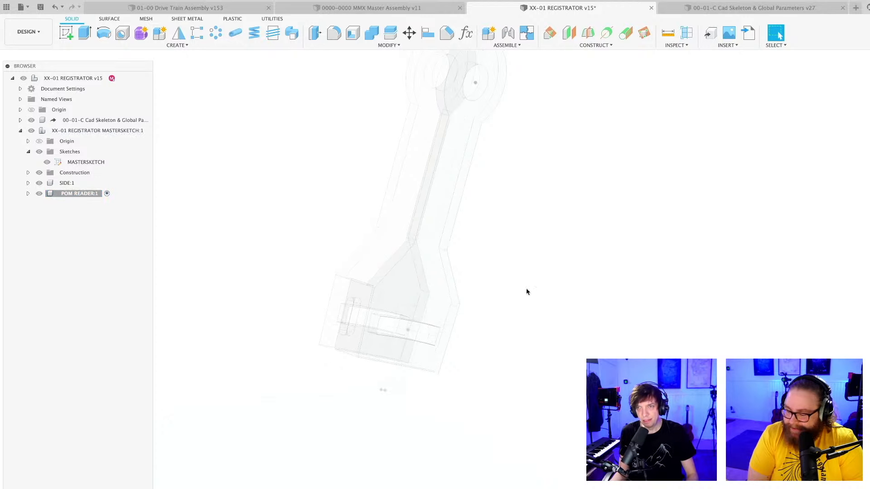
# Begin an extrusion in POM READER using the four enclosed regions that make up the reader outline in MASTERSKETCH.
pyautogui.keyDown('shift'); pyautogui.moveTo(527, 291); pyautogui.dragTo(539, 313, button='middle'); pyautogui.keyUp('shift')
pyautogui.scroll(-2, 541, 298)
pyautogui.press('e')
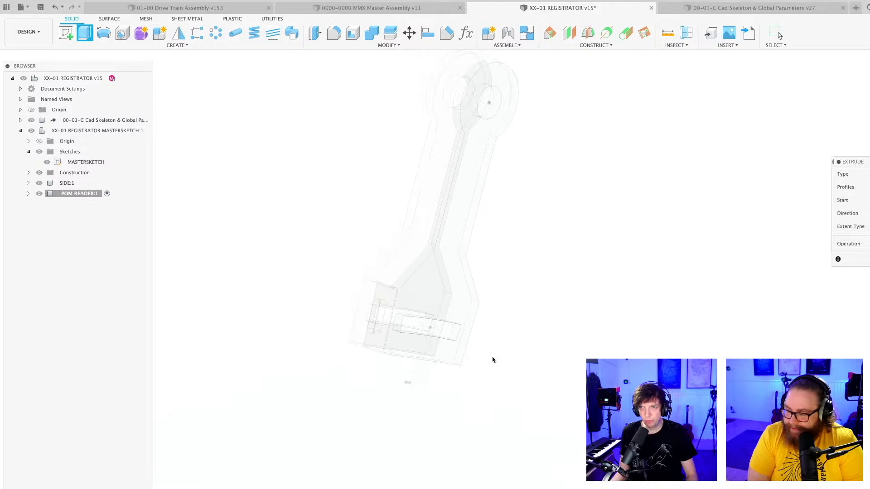
pyautogui.scroll(3, 439, 378)
pyautogui.click(400, 365)
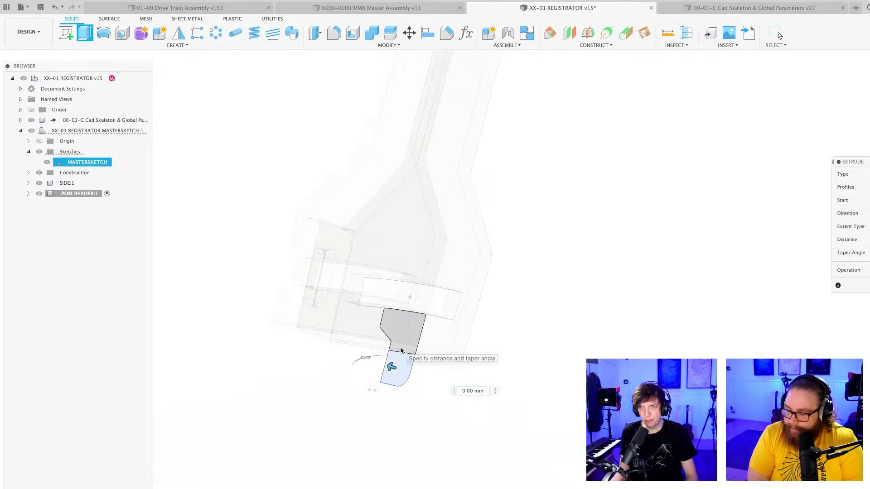
pyautogui.click(399, 333)
pyautogui.click(403, 300)
pyautogui.click(417, 275)
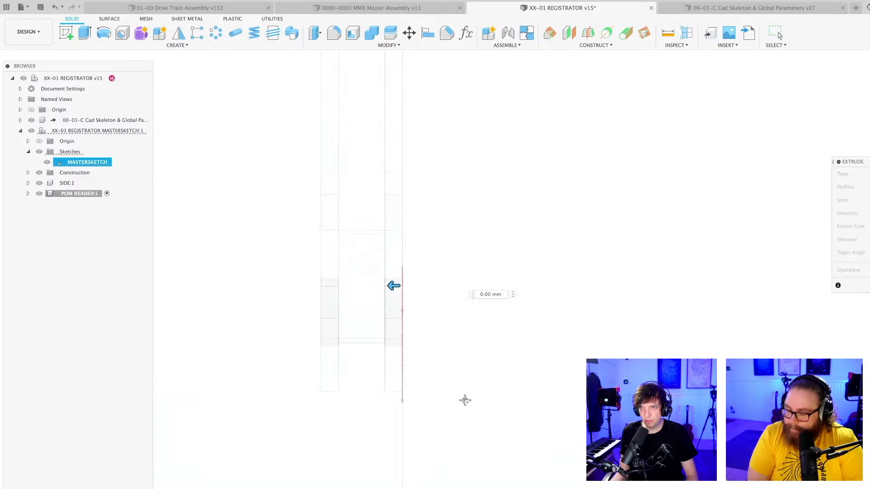
pyautogui.moveTo(465, 400)
pyautogui.mouseDown(button='middle')
pyautogui.moveTo(486, 382)
pyautogui.moveTo(477, 405)
pyautogui.mouseUp(button='middle')
pyautogui.scroll(2, 486, 382)
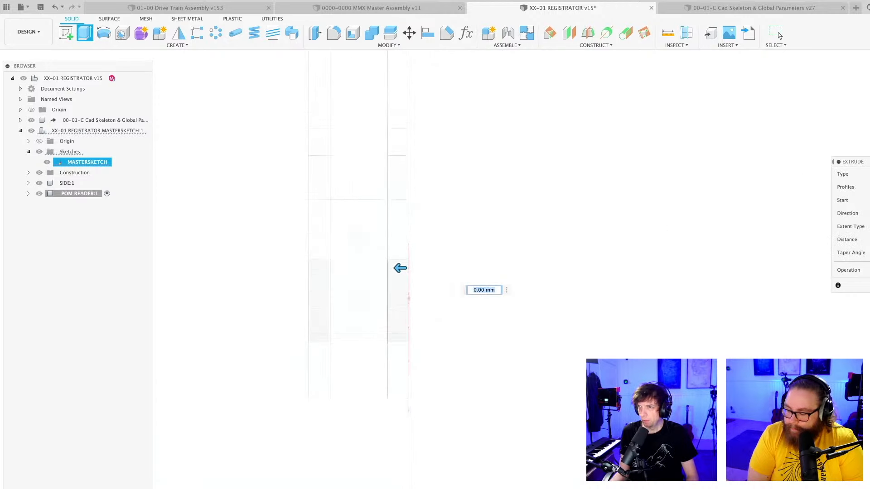
# Set the reader extrusion to start at a 6 mm offset from the profile plane.
pyautogui.moveTo(869, 162); pyautogui.dragTo(493, 138)
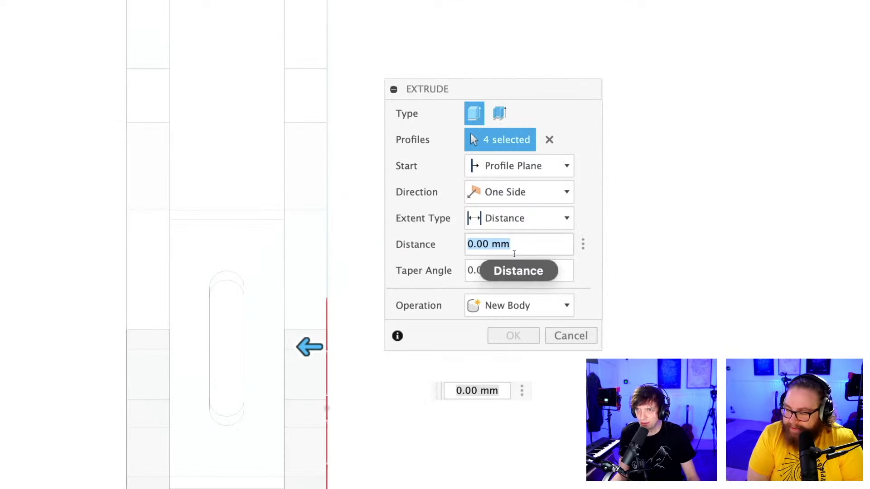
pyautogui.click(524, 166)
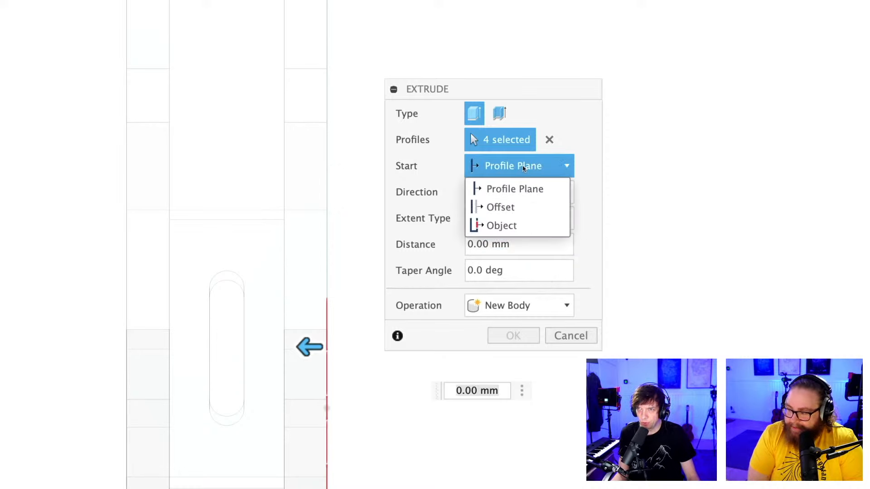
pyautogui.click(501, 207)
pyautogui.click(504, 195)
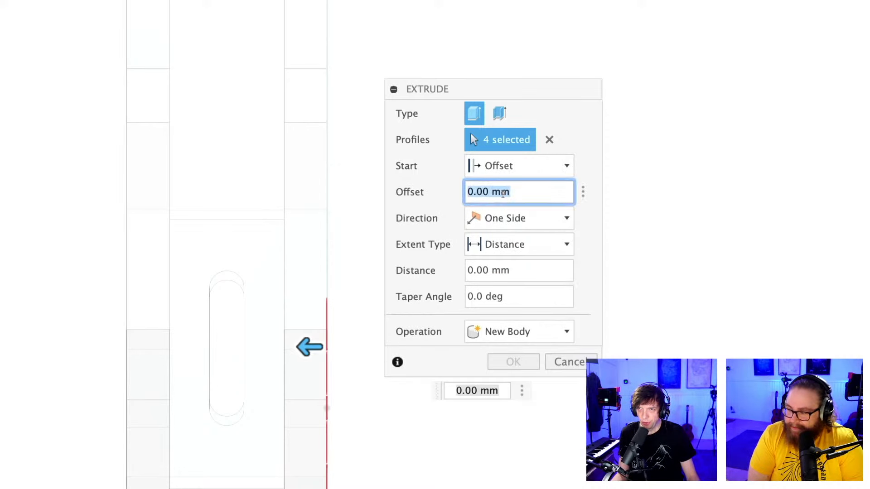
pyautogui.write('6m')
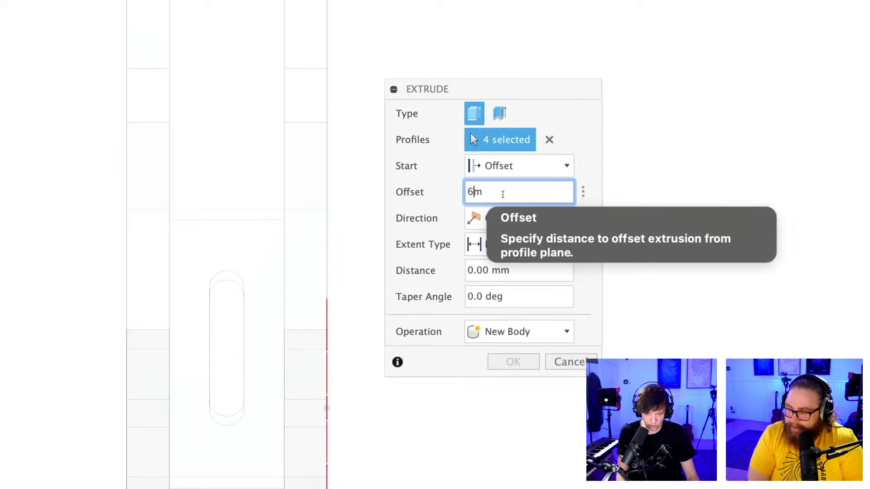
pyautogui.write('m')
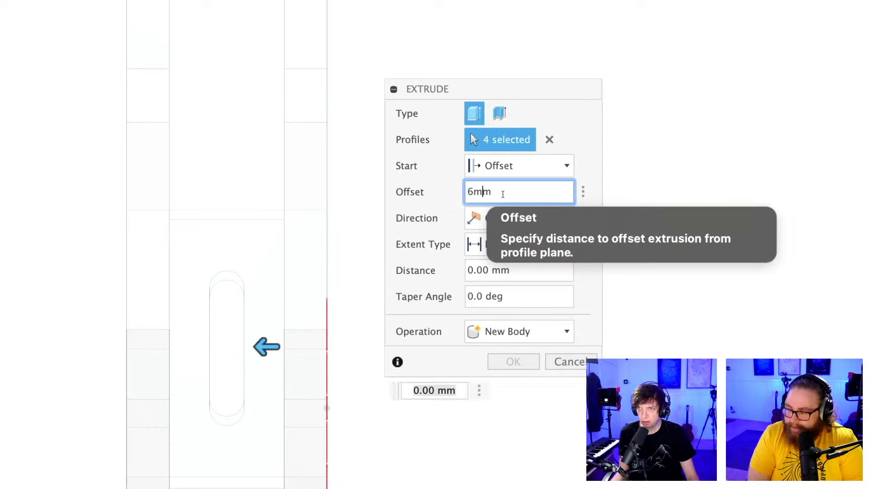
pyautogui.press('Tab')
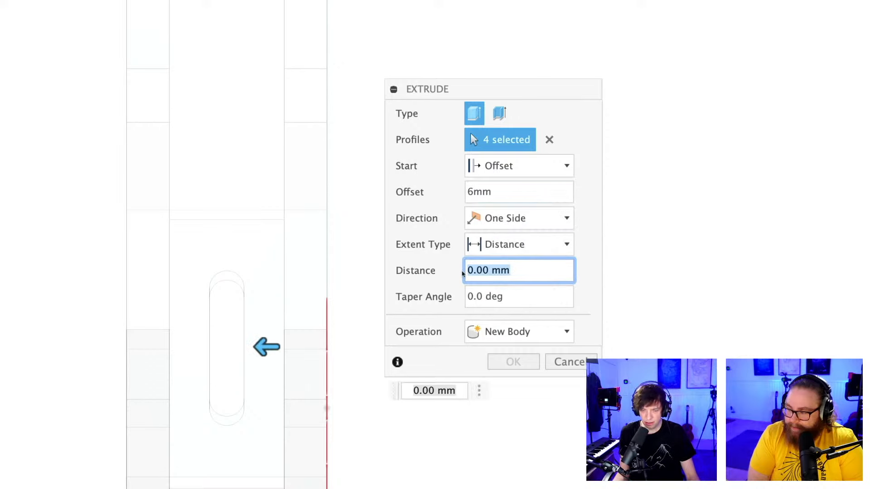
# Extrude the reader profile as a new body with a distance of 22-6 mm so it fits between the side plates.
pyautogui.write('10')
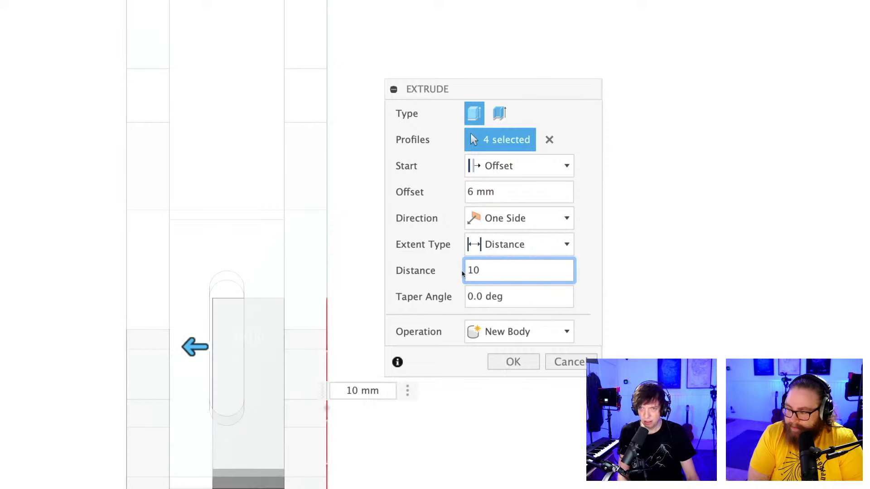
pyautogui.doubleClick(464, 271)
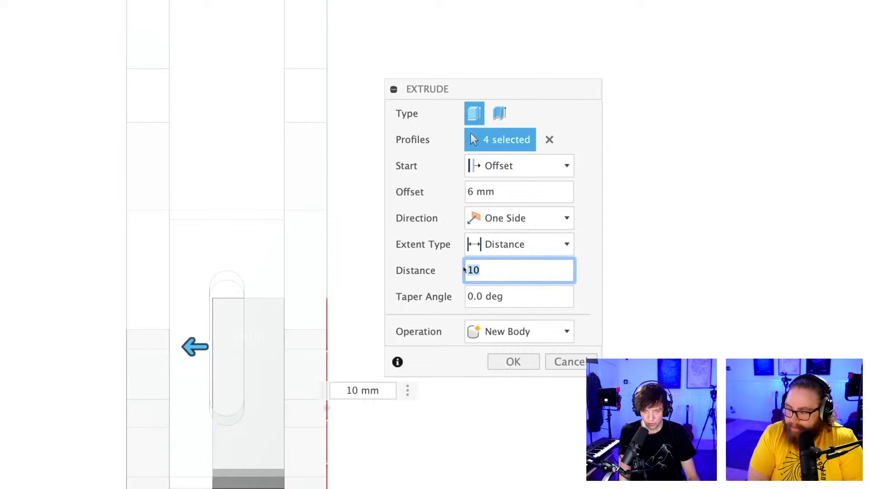
pyautogui.write('22')
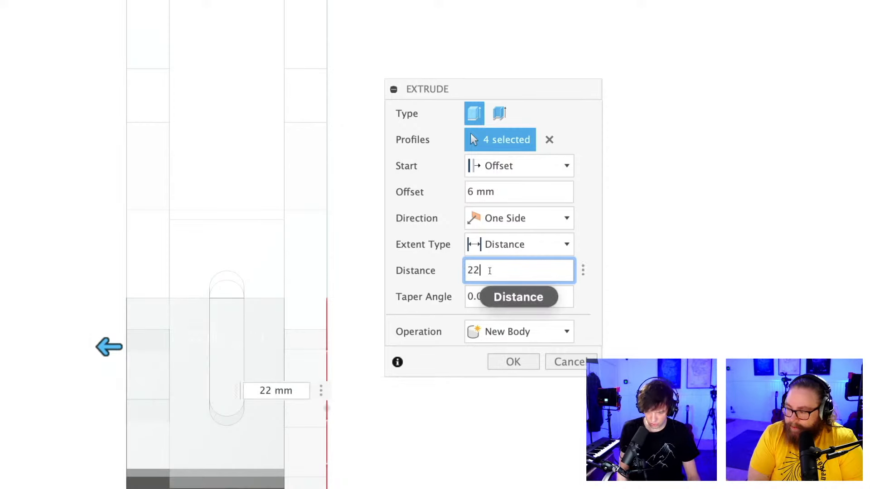
pyautogui.write('-6')
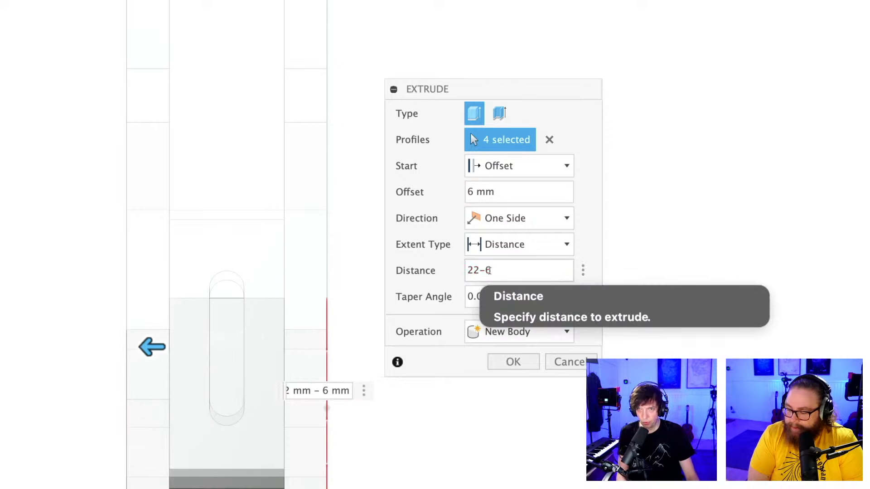
pyautogui.scroll(-3, 259, 340)
pyautogui.moveTo(258, 341); pyautogui.dragTo(272, 296, button='middle')
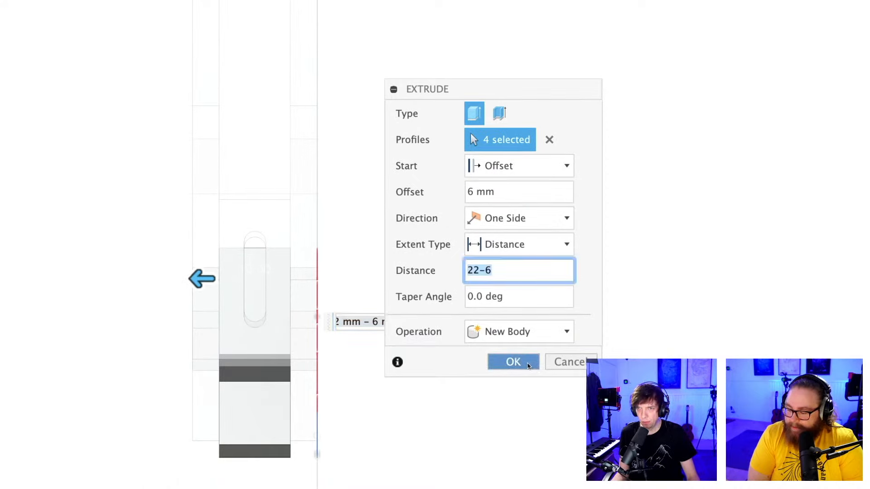
pyautogui.click(508, 361)
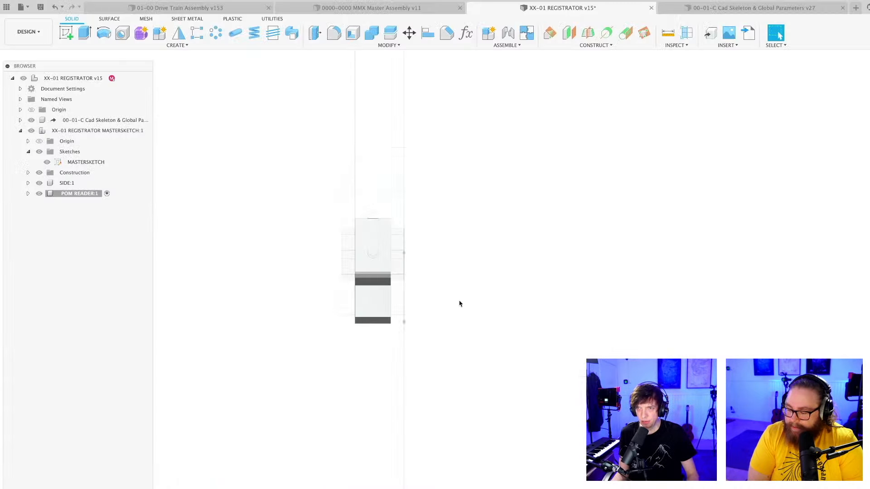
pyautogui.moveTo(460, 303)
pyautogui.keyDown('shift'); pyautogui.mouseDown(button='middle')
pyautogui.moveTo(433, 295)
pyautogui.moveTo(676, 311)
pyautogui.moveTo(498, 274)
pyautogui.moveTo(593, 317)
pyautogui.moveTo(585, 324)
pyautogui.moveTo(511, 295)
pyautogui.moveTo(474, 295)
pyautogui.mouseUp(button='middle'); pyautogui.keyUp('shift')
# Apply a black glossy paint appearance to the reader body and save the design.
pyautogui.press('a')
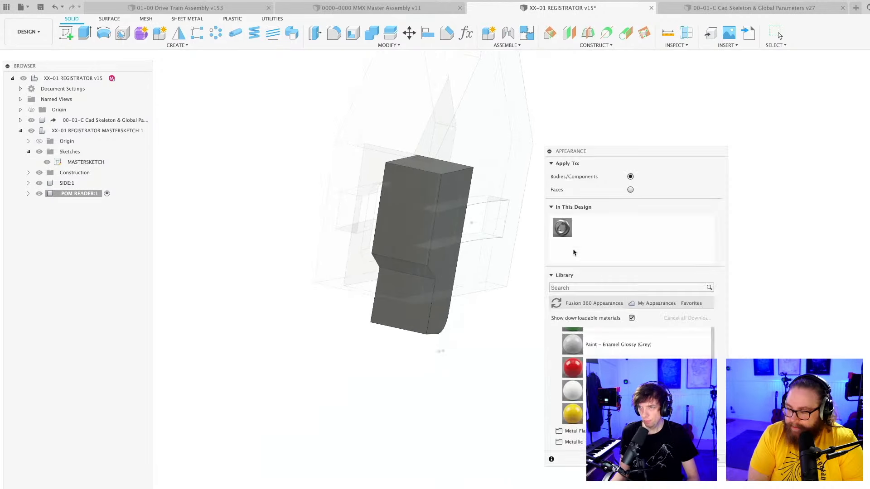
pyautogui.scroll(3, 584, 400)
pyautogui.moveTo(572, 414)
pyautogui.mouseDown()
pyautogui.moveTo(420, 330)
pyautogui.moveTo(422, 317)
pyautogui.mouseUp()
pyautogui.click(777, 34)
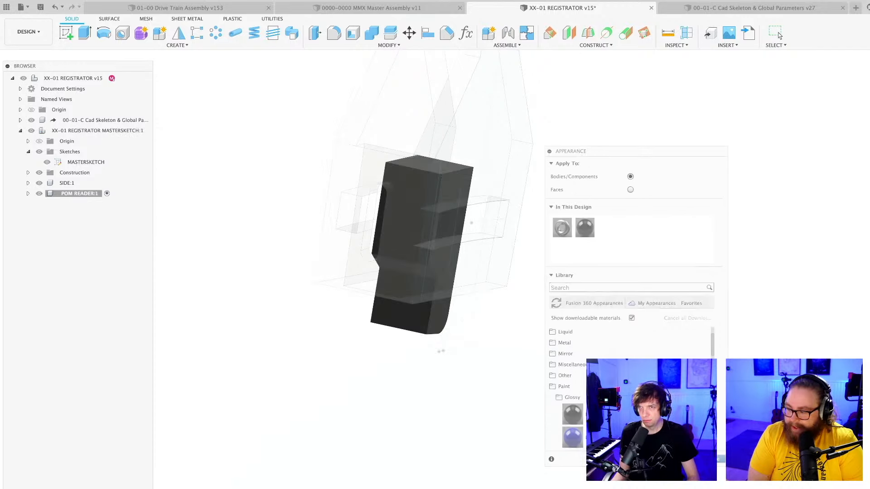
pyautogui.scroll(-2, 551, 291)
pyautogui.press('super+s')
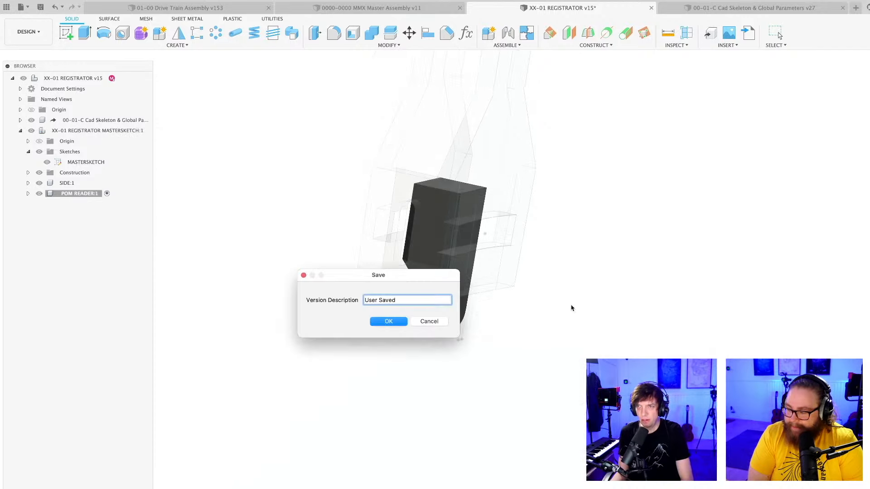
pyautogui.press('Return')
# Extrude the small region in the curved window up to the opposite side plate's outer face, joining it to the reader as guide lugs.
pyautogui.scroll(2, 561, 301)
pyautogui.moveTo(559, 302)
pyautogui.keyDown('shift'); pyautogui.mouseDown(button='middle')
pyautogui.moveTo(549, 295)
pyautogui.moveTo(550, 320)
pyautogui.moveTo(450, 390)
pyautogui.moveTo(439, 414)
pyautogui.mouseUp(button='middle'); pyautogui.keyUp('shift')
pyautogui.press('e')
pyautogui.scroll(3, 378, 337)
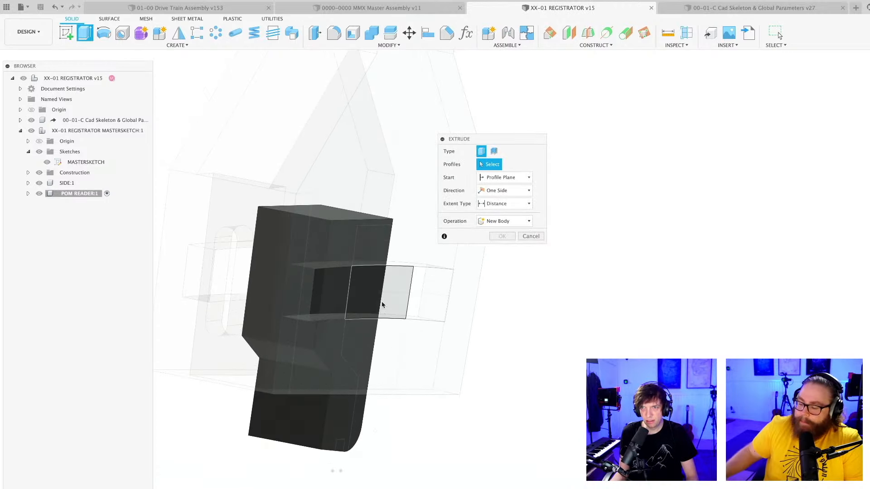
pyautogui.click(382, 294)
pyautogui.keyDown('shift'); pyautogui.moveTo(382, 294); pyautogui.dragTo(472, 384, button='middle'); pyautogui.keyUp('shift')
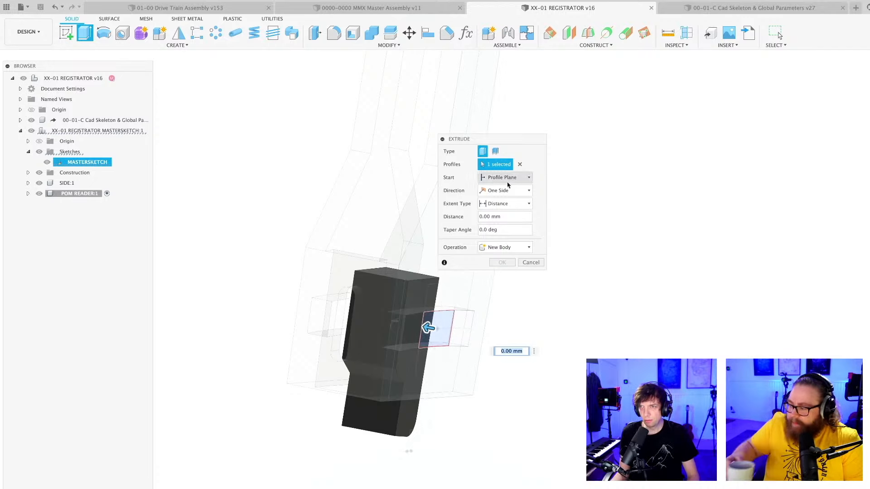
pyautogui.click(501, 204)
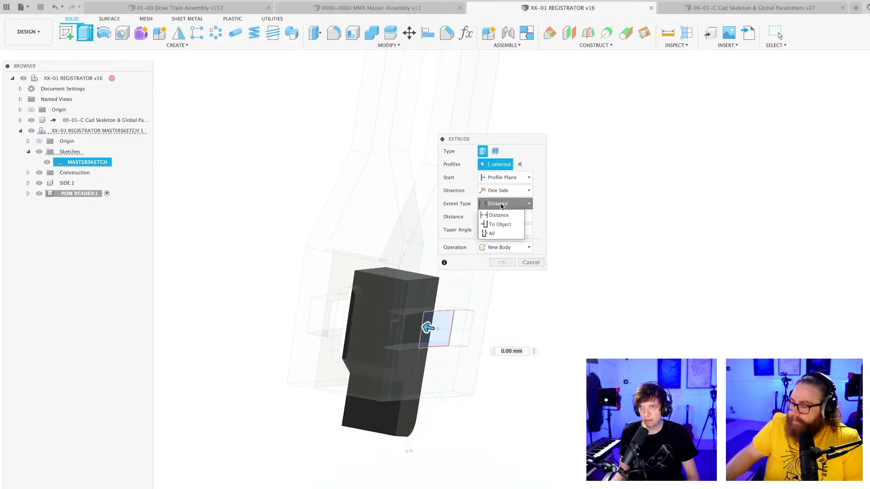
pyautogui.click(505, 228)
pyautogui.keyDown('shift'); pyautogui.moveTo(551, 290); pyautogui.dragTo(680, 310, button='middle'); pyautogui.keyUp('shift')
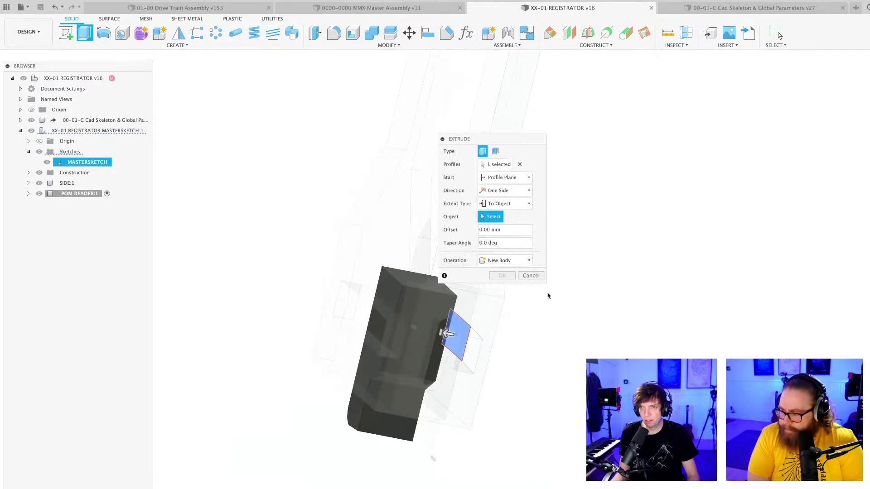
pyautogui.click(389, 251)
pyautogui.click(505, 274)
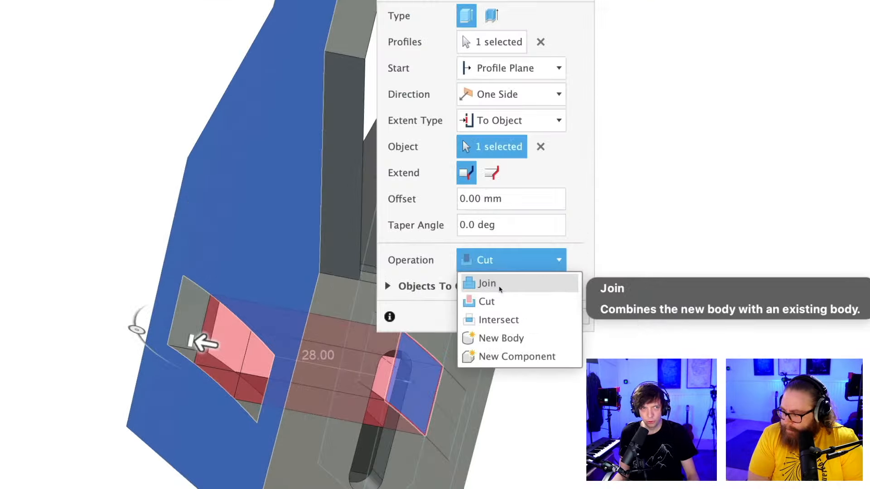
pyautogui.click(501, 285)
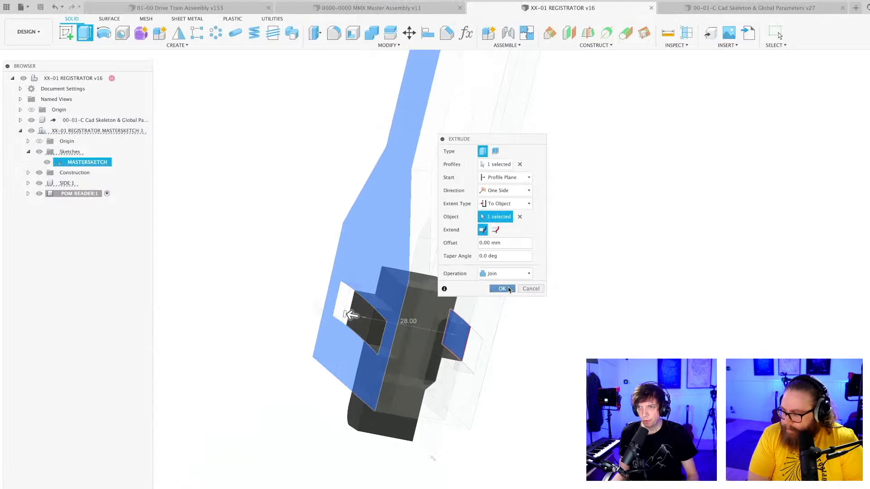
pyautogui.click(502, 288)
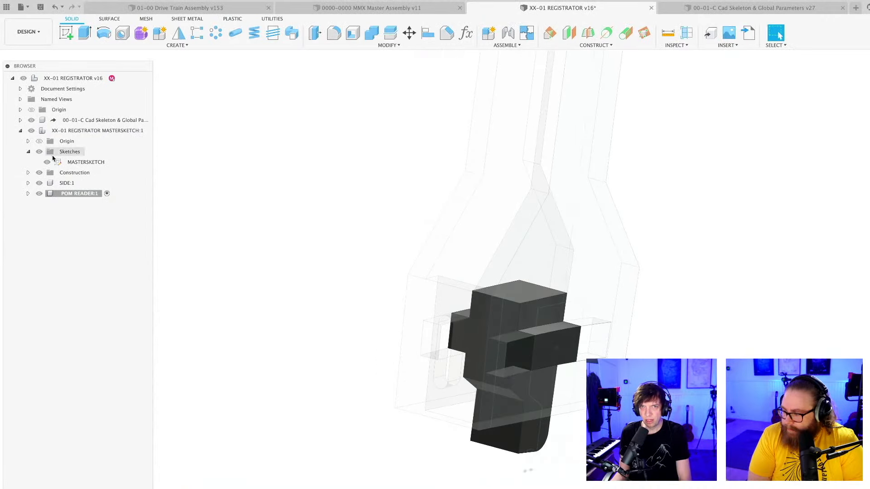
# Hide the SIDE component and examine the reader body with its side lugs from several angles.
pyautogui.click(40, 183)
pyautogui.moveTo(353, 253); pyautogui.dragTo(267, 235, button='middle')
pyautogui.scroll(3, 344, 271)
pyautogui.moveTo(358, 286)
pyautogui.keyDown('shift'); pyautogui.mouseDown(button='middle')
pyautogui.moveTo(359, 276)
pyautogui.moveTo(347, 276)
pyautogui.moveTo(356, 284)
pyautogui.mouseUp(button='middle'); pyautogui.keyUp('shift')
pyautogui.moveTo(356, 284); pyautogui.dragTo(307, 179, button='middle')
pyautogui.scroll(2, 334, 222)
pyautogui.scroll(-2, 249, 242)
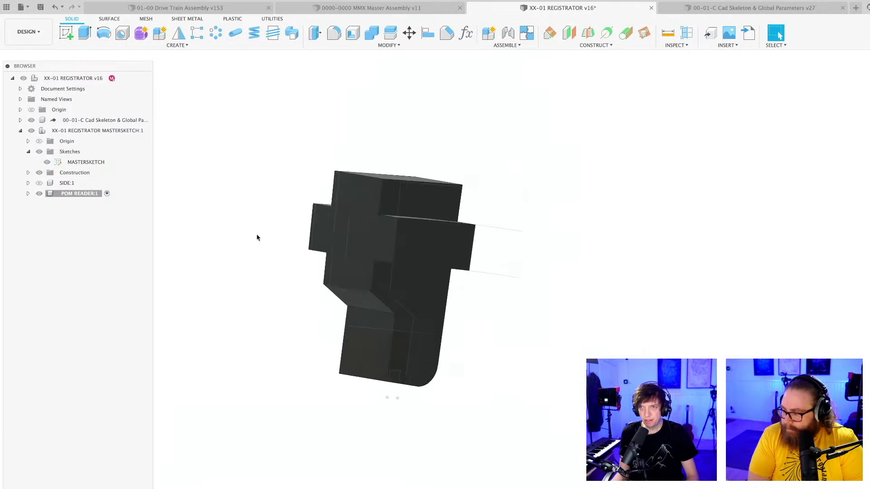
pyautogui.keyDown('shift'); pyautogui.moveTo(257, 237); pyautogui.dragTo(615, 287, button='middle'); pyautogui.keyUp('shift')
pyautogui.scroll(-1, 592, 286)
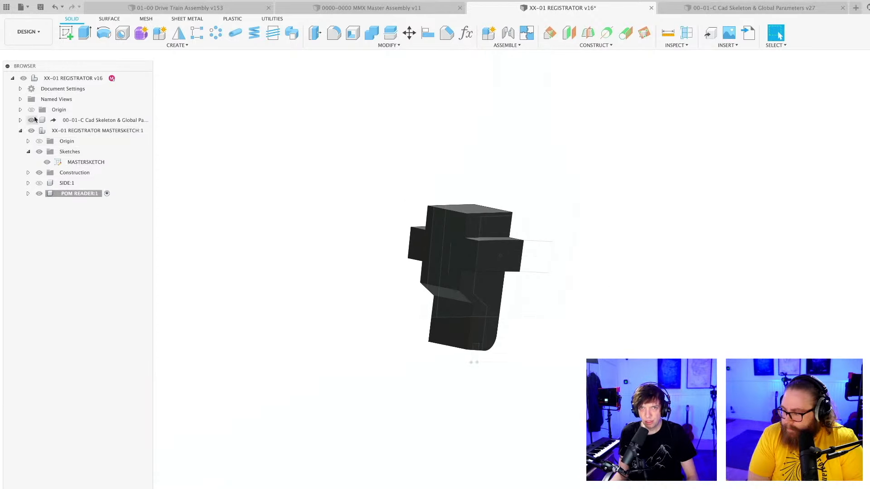
# Activate the top-level XX-01 REGISTRATOR component, show SIDE again, and save the design.
pyautogui.click(124, 80)
pyautogui.scroll(-5, 725, 299)
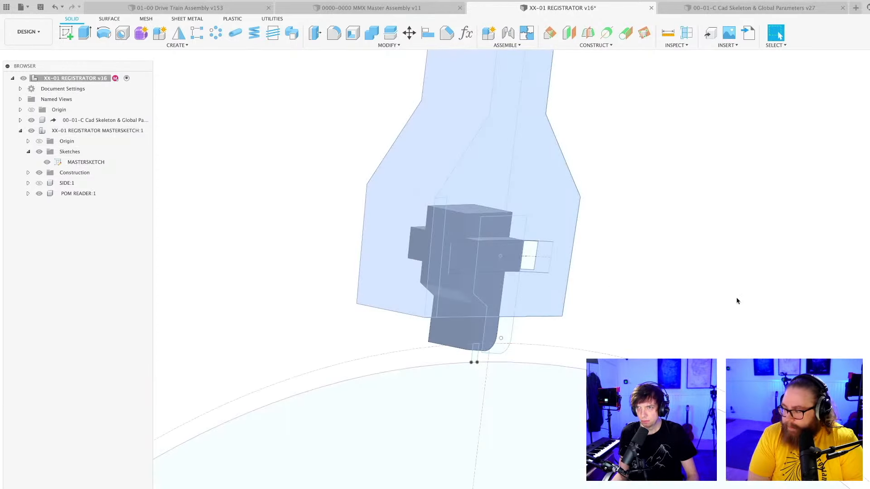
pyautogui.click(39, 182)
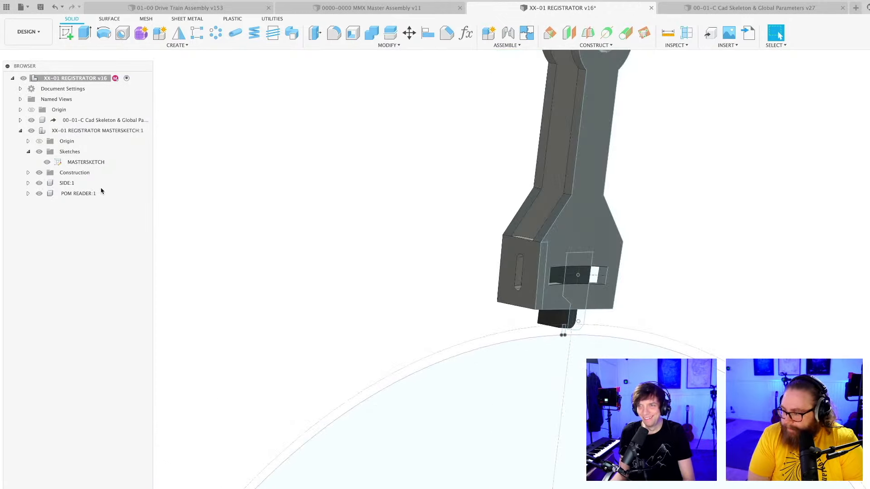
pyautogui.scroll(-4, 347, 249)
pyautogui.moveTo(348, 253); pyautogui.dragTo(341, 315, button='middle')
pyautogui.press('super+s')
pyautogui.press('Return')
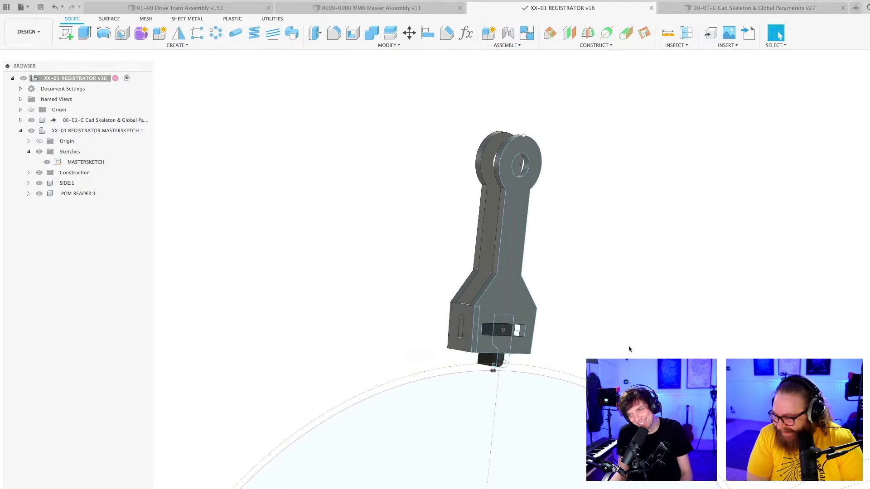
# Fillet the eight edges where the side plates' arms meet the round heads and flared base to about 21.8 mm radius, and save.
pyautogui.scroll(3, 551, 336)
pyautogui.scroll(-3, 551, 278)
pyautogui.moveTo(546, 257); pyautogui.dragTo(526, 320, button='middle')
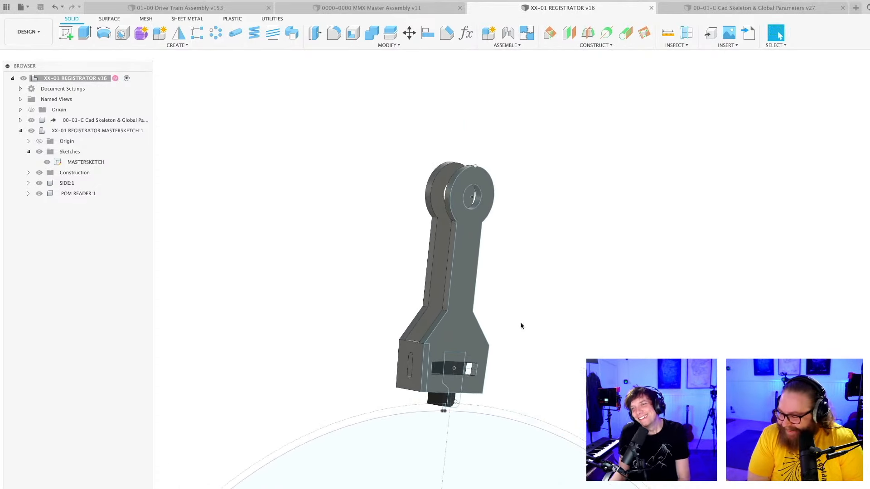
pyautogui.scroll(2, 520, 327)
pyautogui.press('f')
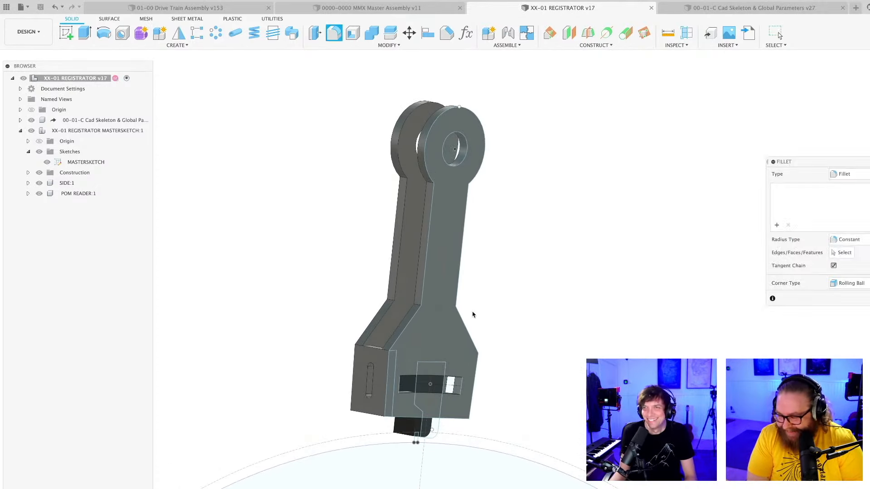
pyautogui.scroll(3, 408, 305)
pyautogui.click(422, 311)
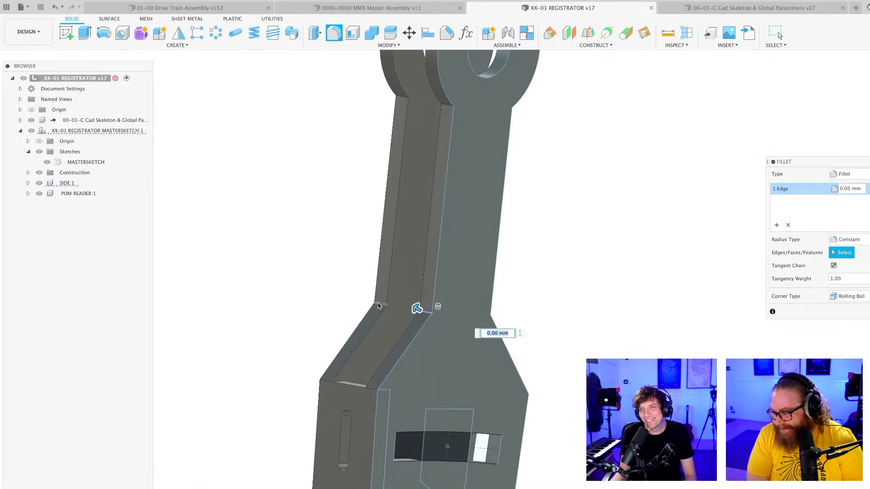
pyautogui.click(374, 303)
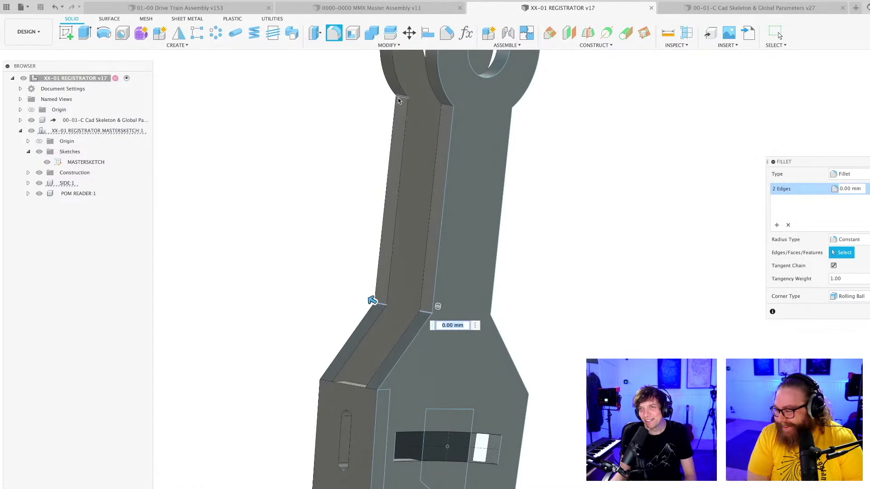
pyautogui.click(448, 107)
pyautogui.click(508, 109)
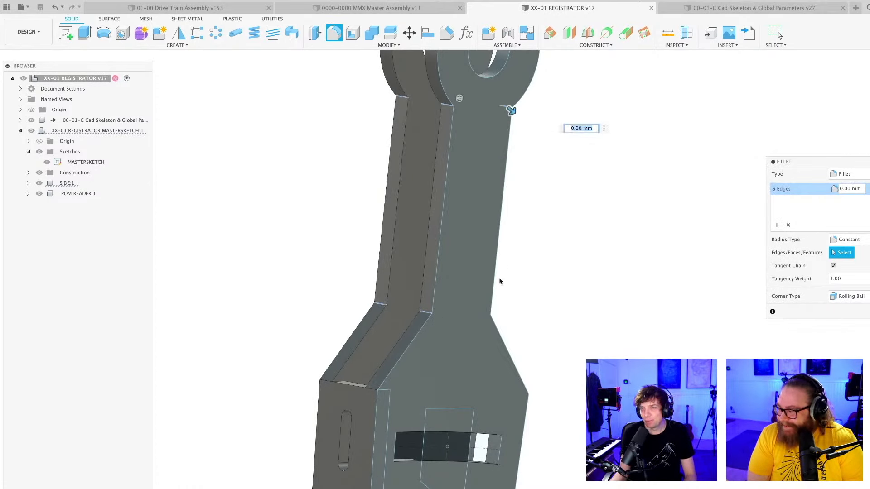
pyautogui.click(487, 315)
pyautogui.keyDown('shift'); pyautogui.moveTo(493, 235); pyautogui.dragTo(430, 114, button='middle'); pyautogui.keyUp('shift')
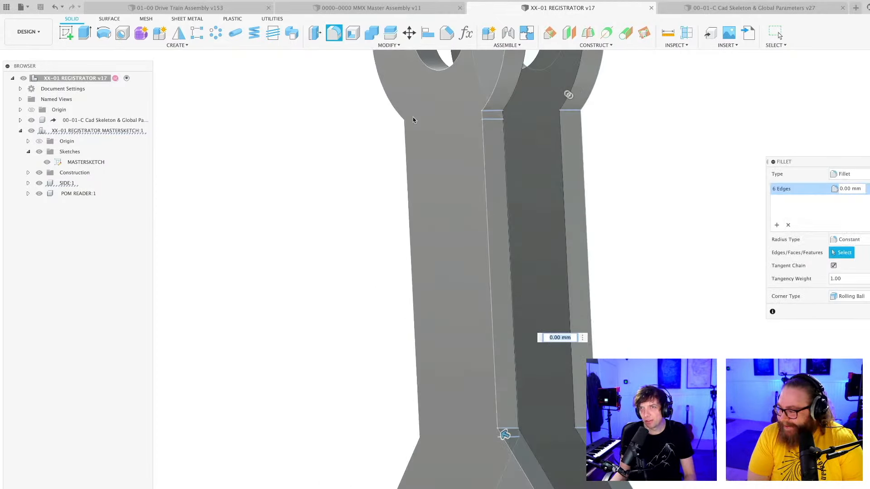
pyautogui.click(410, 120)
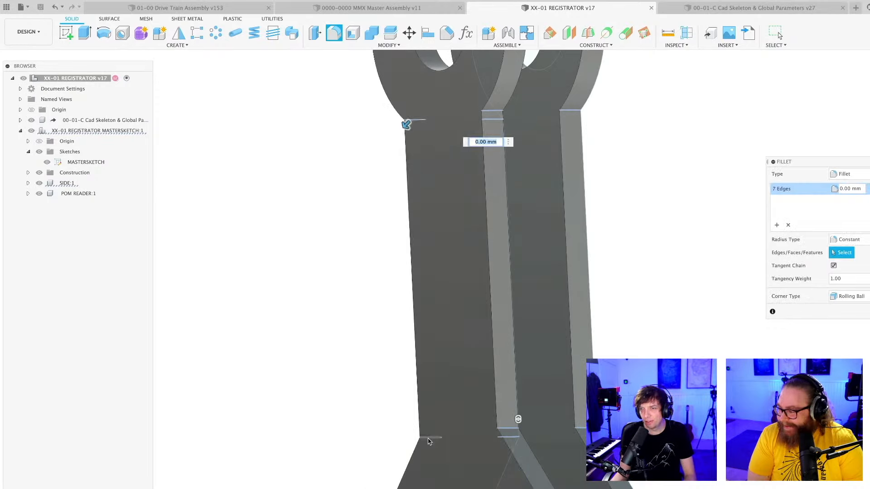
pyautogui.click(429, 439)
pyautogui.scroll(-5, 438, 390)
pyautogui.keyDown('shift'); pyautogui.moveTo(438, 390); pyautogui.dragTo(586, 322, button='middle'); pyautogui.keyUp('shift')
pyautogui.scroll(6, 544, 339)
pyautogui.moveTo(586, 323); pyautogui.dragTo(590, 320)
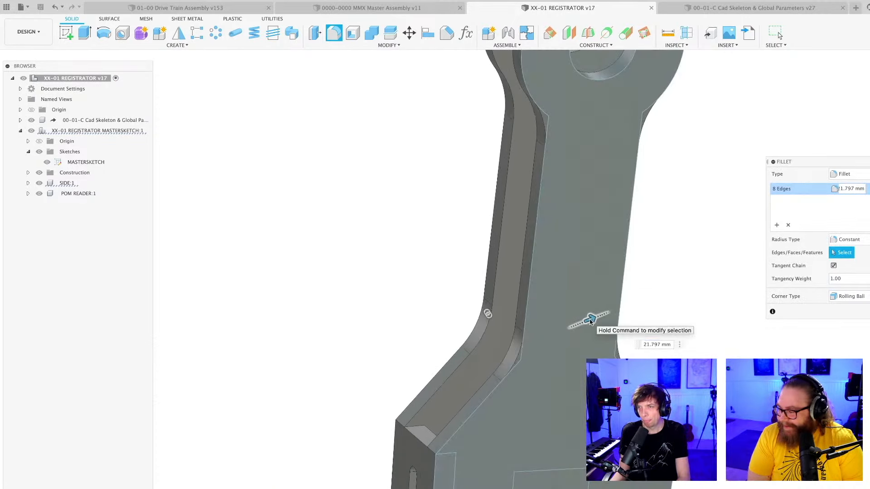
pyautogui.press('Return')
pyautogui.scroll(-5, 588, 325)
pyautogui.moveTo(588, 325)
pyautogui.keyDown('shift'); pyautogui.mouseDown(button='middle')
pyautogui.moveTo(486, 332)
pyautogui.moveTo(583, 333)
pyautogui.mouseUp(button='middle'); pyautogui.keyUp('shift')
pyautogui.press('super+s')
# Activate the POM READER component for editing.
pyautogui.scroll(3, 535, 349)
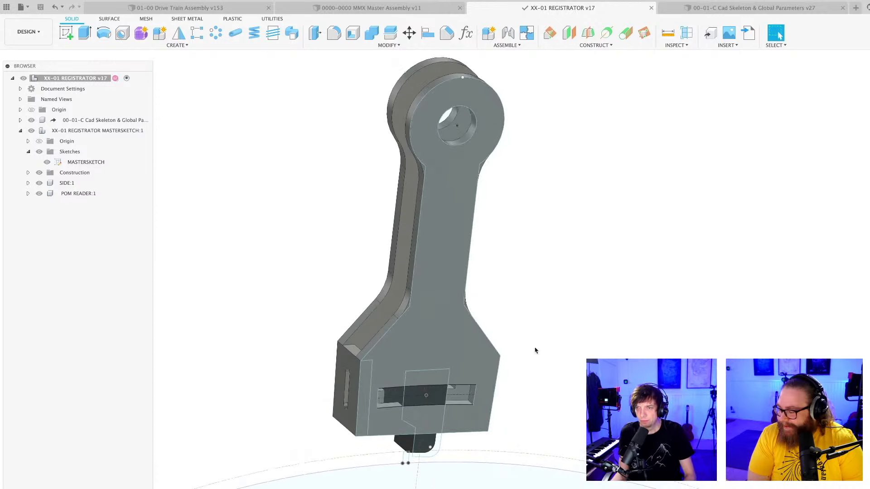
pyautogui.scroll(-4, 535, 349)
pyautogui.keyDown('shift'); pyautogui.moveTo(535, 349); pyautogui.dragTo(538, 338, button='middle'); pyautogui.keyUp('shift')
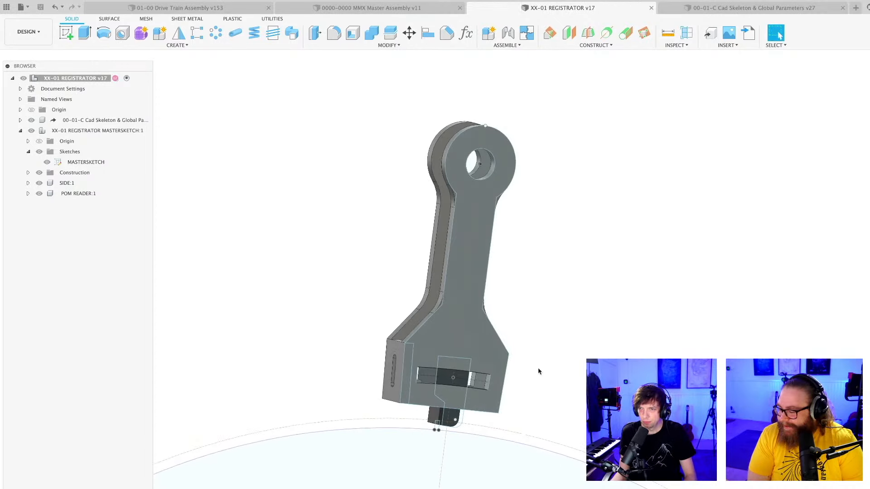
pyautogui.scroll(3, 539, 372)
pyautogui.moveTo(539, 372); pyautogui.dragTo(574, 306, button='middle')
pyautogui.scroll(-3, 559, 313)
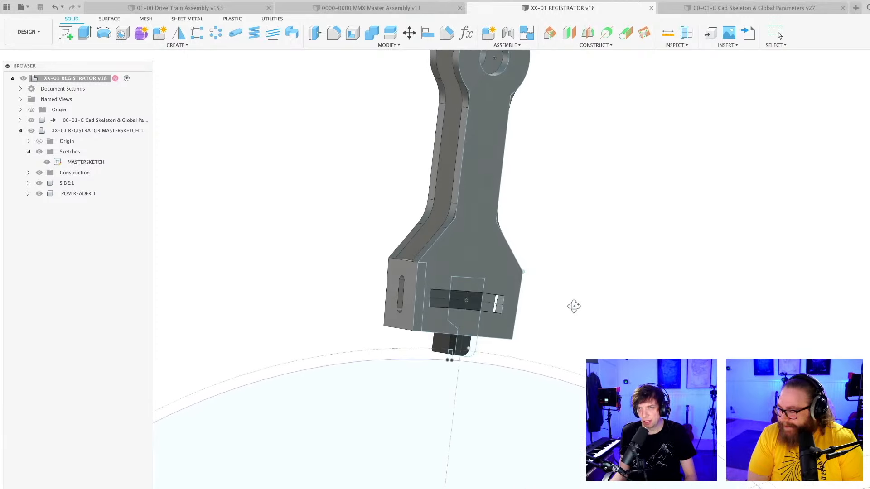
pyautogui.doubleClick(95, 194)
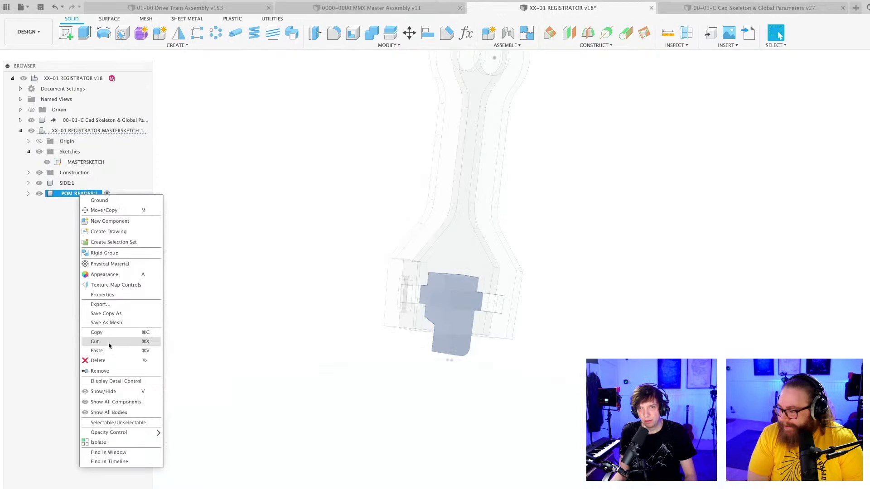
pyautogui.click(107, 341)
pyautogui.click(630, 319)
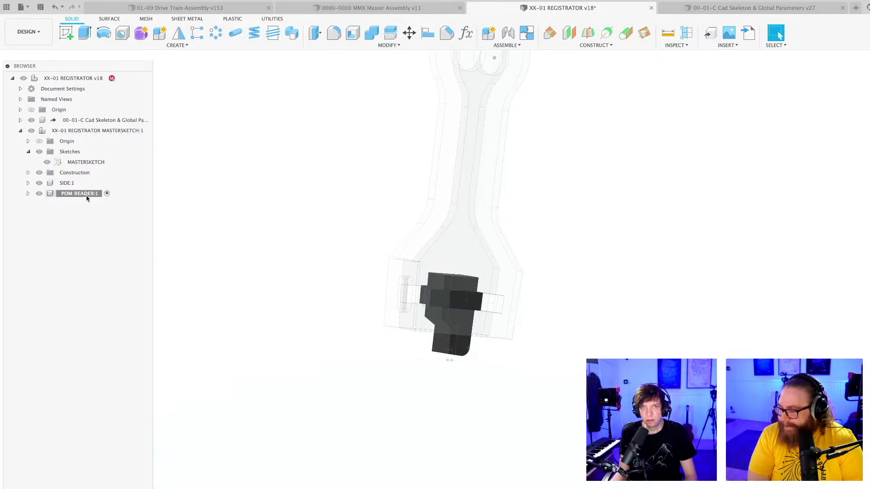
# Isolate the POM READER component and save the design.
pyautogui.rightClick(64, 198)
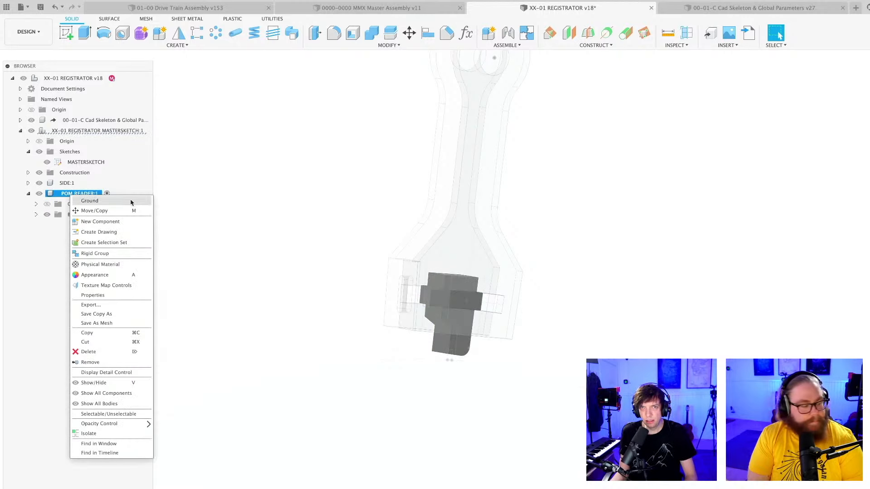
pyautogui.click(71, 194)
pyautogui.rightClick(70, 194)
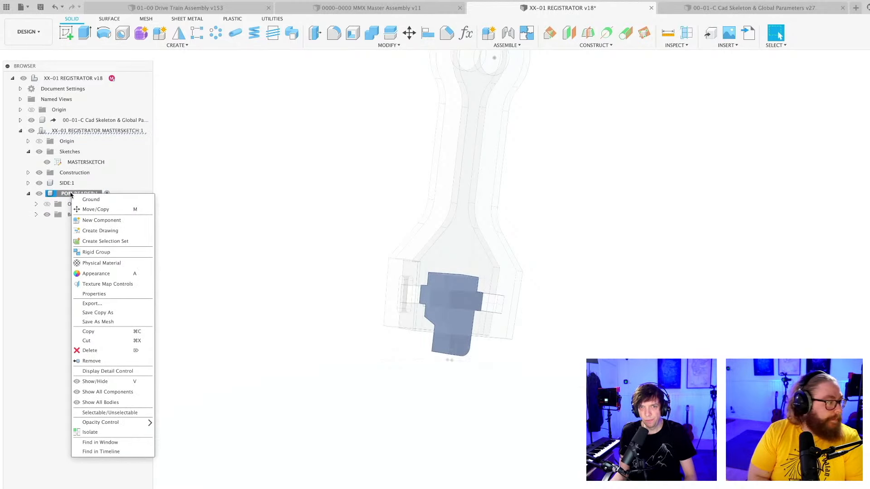
pyautogui.click(93, 432)
pyautogui.keyDown('shift'); pyautogui.moveTo(527, 304); pyautogui.dragTo(338, 151, button='middle'); pyautogui.keyUp('shift')
pyautogui.press('super+s')
pyautogui.press('Return')
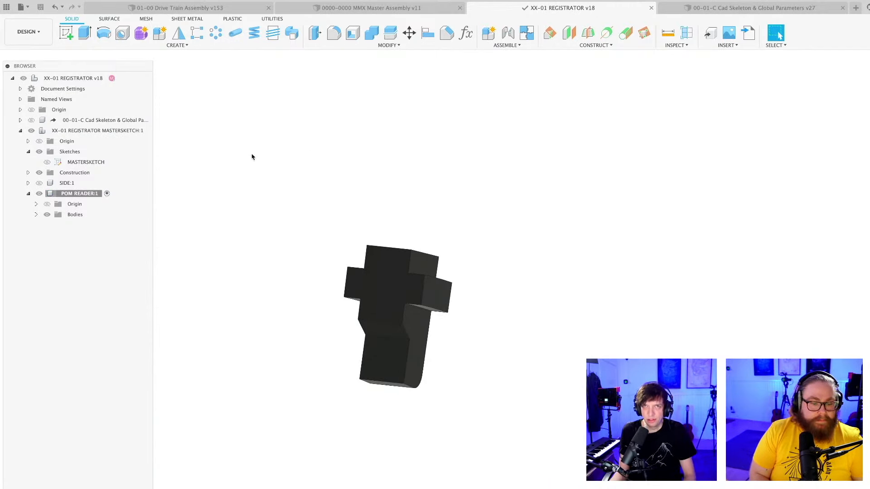
# Create a sketch on the cross-shaped face of the reader and project that face's outline into it.
pyautogui.click(67, 34)
pyautogui.click(386, 285)
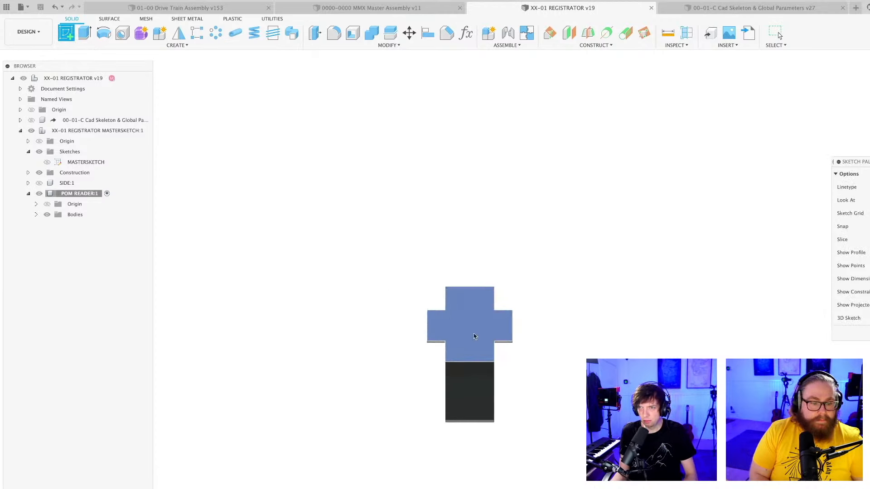
pyautogui.press('p')
pyautogui.click(452, 282)
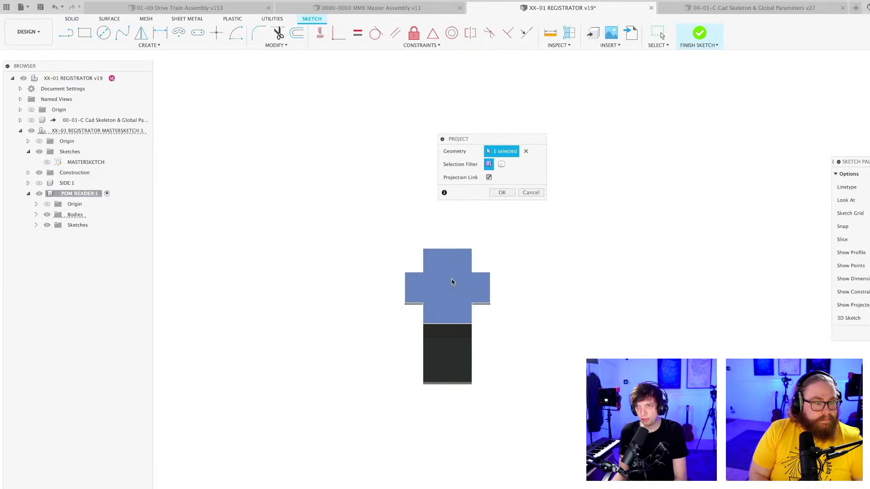
pyautogui.press('Return')
# Draw a diagonal construction line from the face's lower right corner to its upper left corner.
pyautogui.scroll(3, 467, 300)
pyautogui.scroll(5, 524, 390)
pyautogui.press('l')
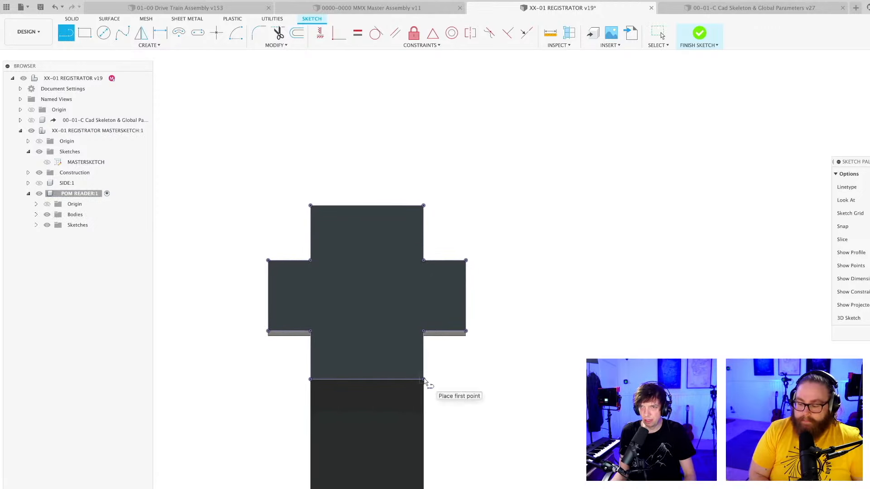
pyautogui.click(424, 380)
pyautogui.click(310, 206)
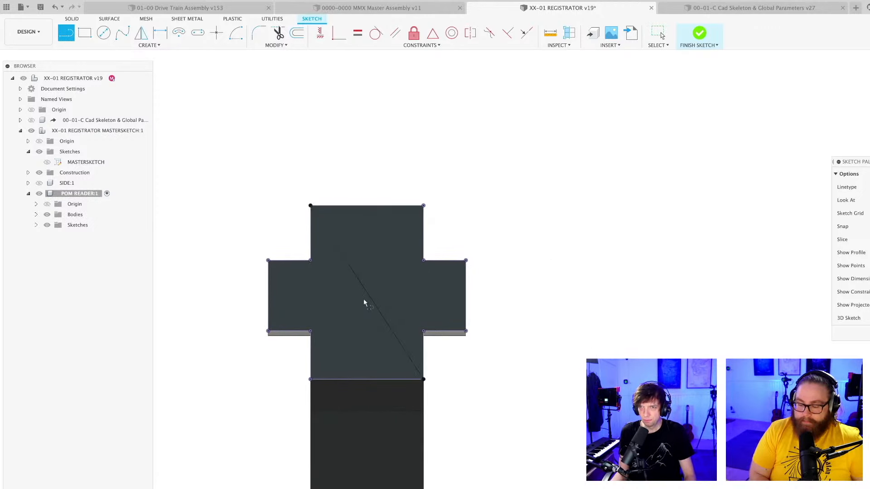
pyautogui.press('Escape')
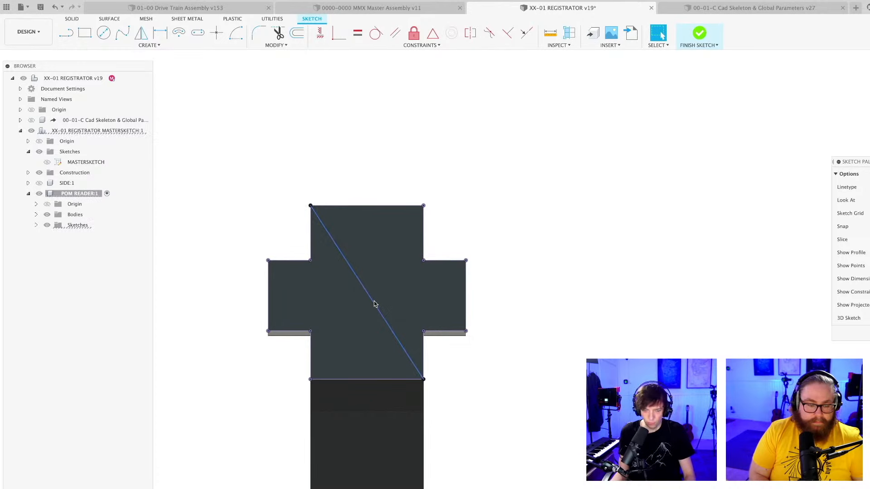
pyautogui.hotkey('ctrl', 'z')
# Sketch a circle centred on the midpoint of the diagonal on the reader face.
pyautogui.scroll(2, 374, 299)
pyautogui.press('c')
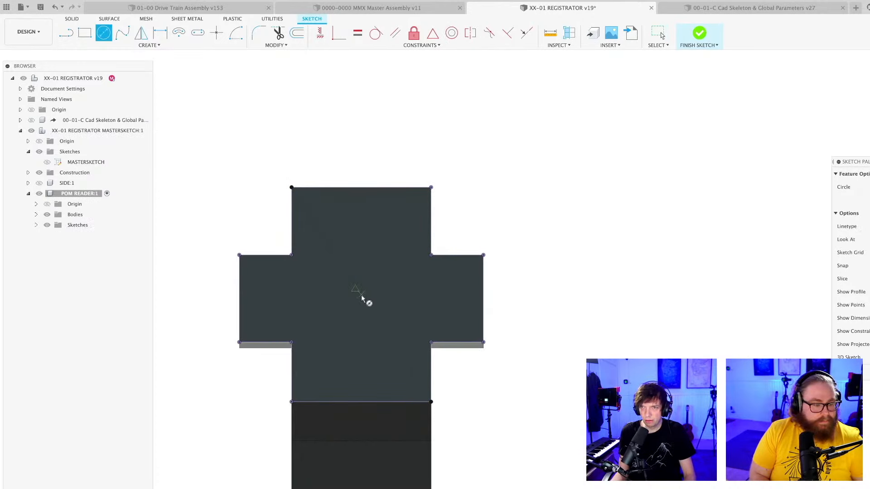
pyautogui.click(362, 295)
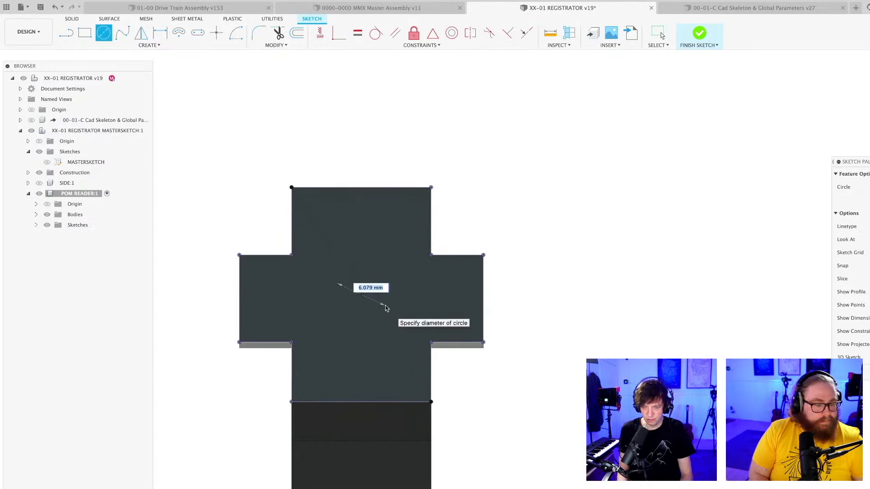
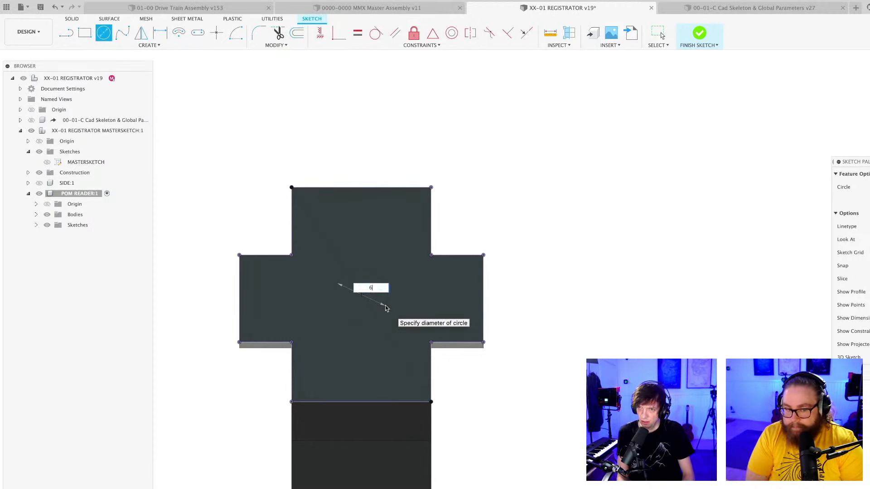
# Set the diameter of the circle on the reader face to 6 mm and complete it.
pyautogui.write('6')
pyautogui.press('Return')
pyautogui.press('Escape')
# Extrude the 6 mm circle as a cut all the way through the reader to make a through hole.
pyautogui.keyDown('shift'); pyautogui.moveTo(414, 305); pyautogui.dragTo(395, 317, button='middle'); pyautogui.keyUp('shift')
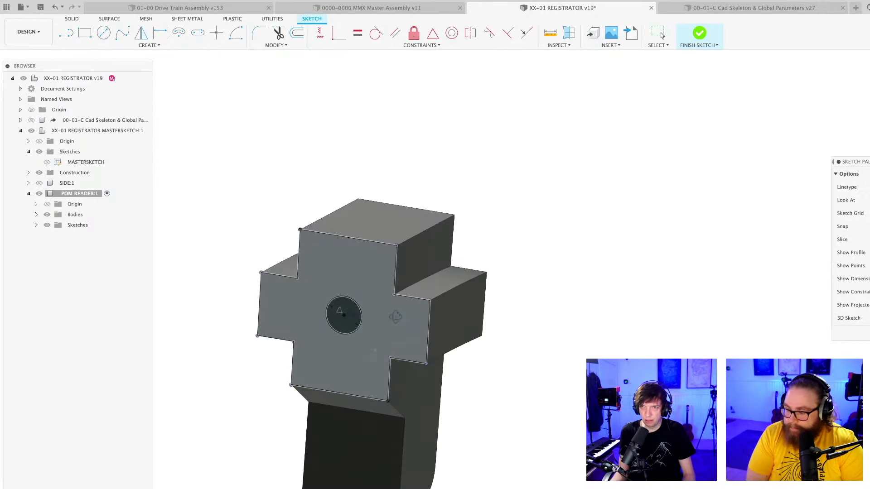
pyautogui.press('e')
pyautogui.click(336, 317)
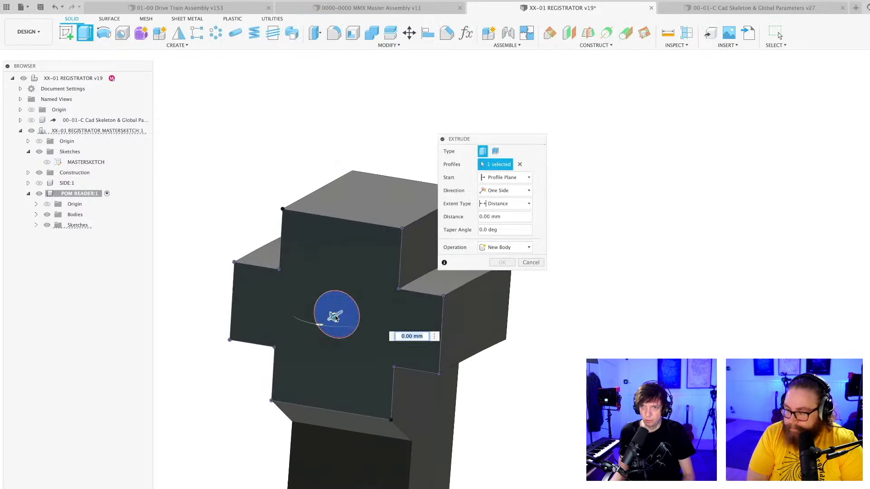
pyautogui.moveTo(335, 317); pyautogui.dragTo(416, 179)
pyautogui.press('Return')
pyautogui.scroll(-5, 402, 310)
pyautogui.moveTo(404, 327)
pyautogui.keyDown('shift'); pyautogui.mouseDown(button='middle')
pyautogui.moveTo(324, 315)
pyautogui.moveTo(456, 332)
pyautogui.moveTo(402, 340)
pyautogui.mouseUp(button='middle'); pyautogui.keyUp('shift')
pyautogui.scroll(3, 457, 332)
pyautogui.click(496, 296)
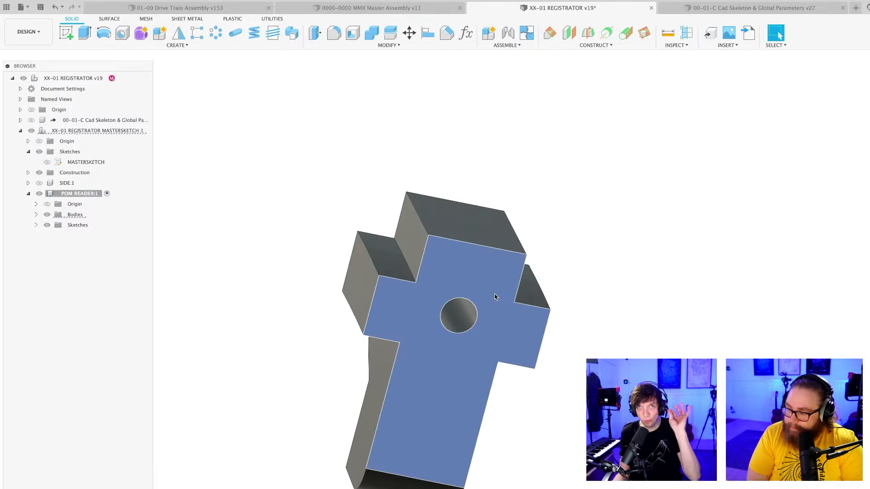
# Edit the reader-face sketch and add a six-sided circumscribed polygon centred on the circle, about 4 mm from centre to flat.
pyautogui.moveTo(579, 248)
pyautogui.keyDown('shift'); pyautogui.mouseDown(button='middle')
pyautogui.moveTo(573, 256)
pyautogui.moveTo(656, 274)
pyautogui.moveTo(685, 269)
pyautogui.moveTo(472, 423)
pyautogui.moveTo(308, 442)
pyautogui.mouseUp(button='middle'); pyautogui.keyUp('shift')
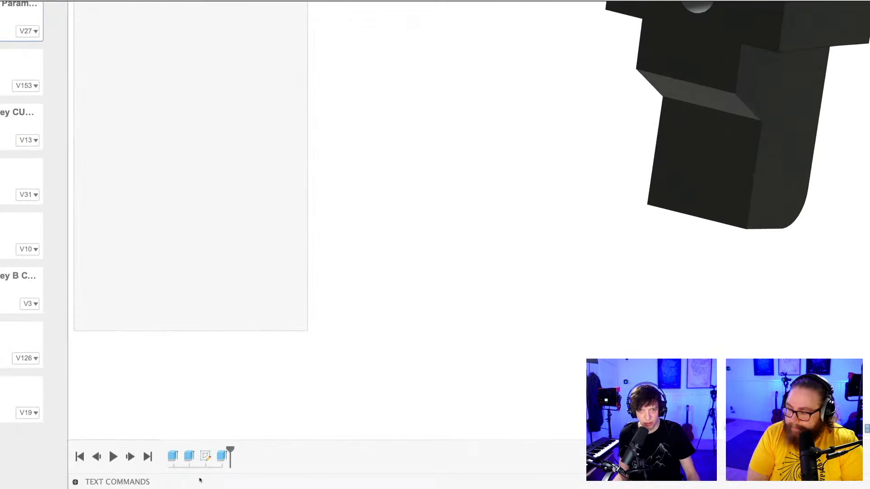
pyautogui.click(205, 457)
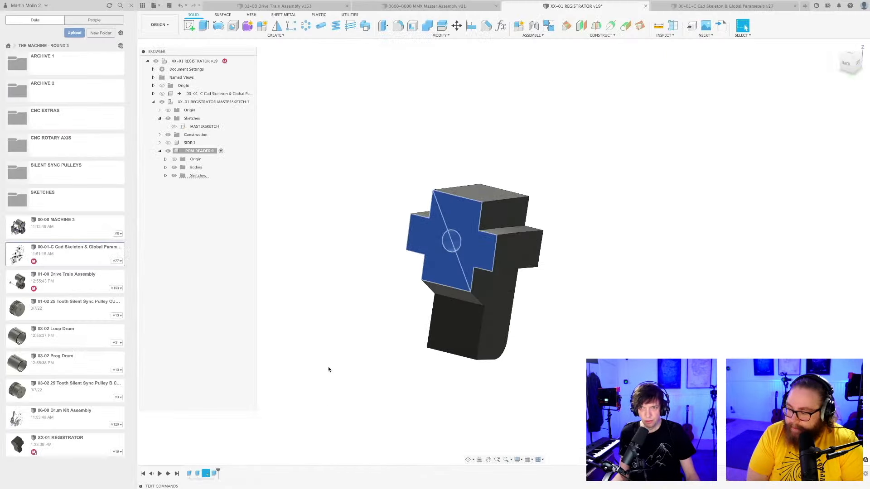
pyautogui.click(262, 417)
pyautogui.doubleClick(206, 473)
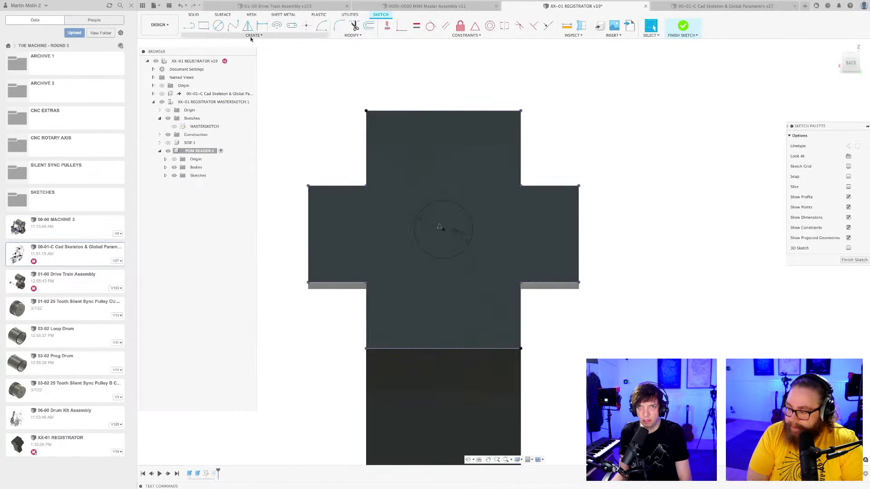
pyautogui.click(253, 35)
pyautogui.moveTo(205, 71)
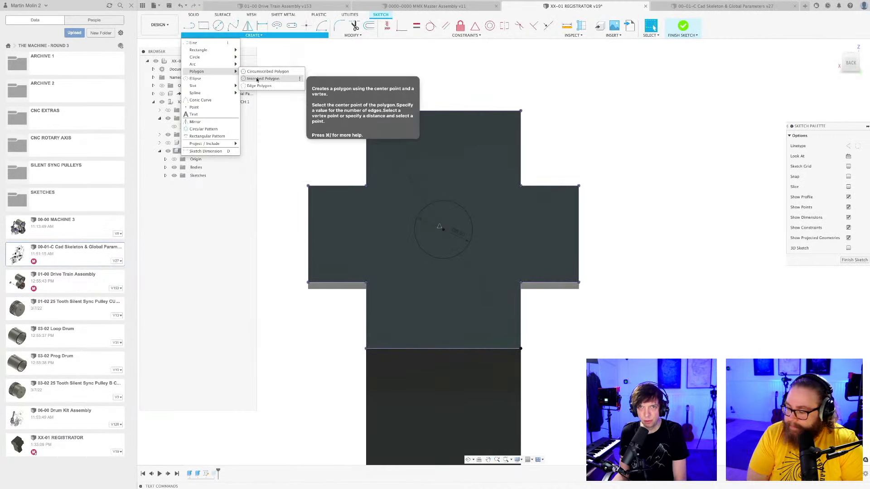
pyautogui.click(256, 73)
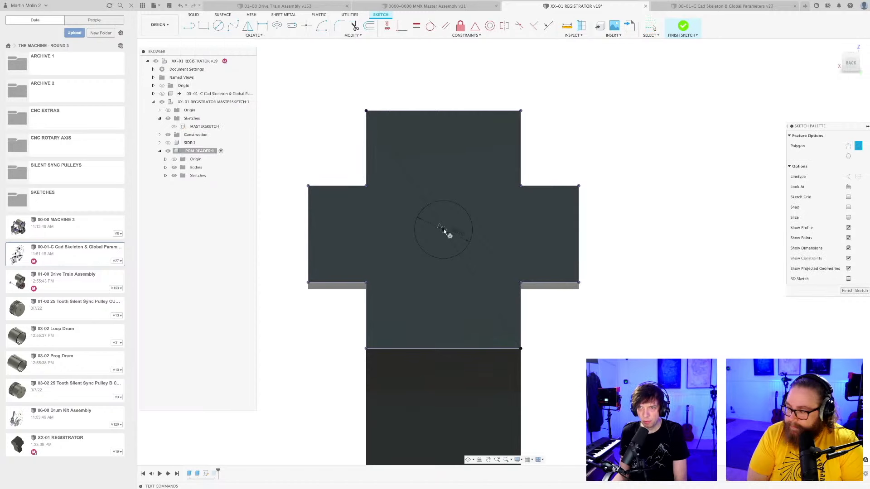
pyautogui.click(444, 229)
pyautogui.scroll(3, 444, 186)
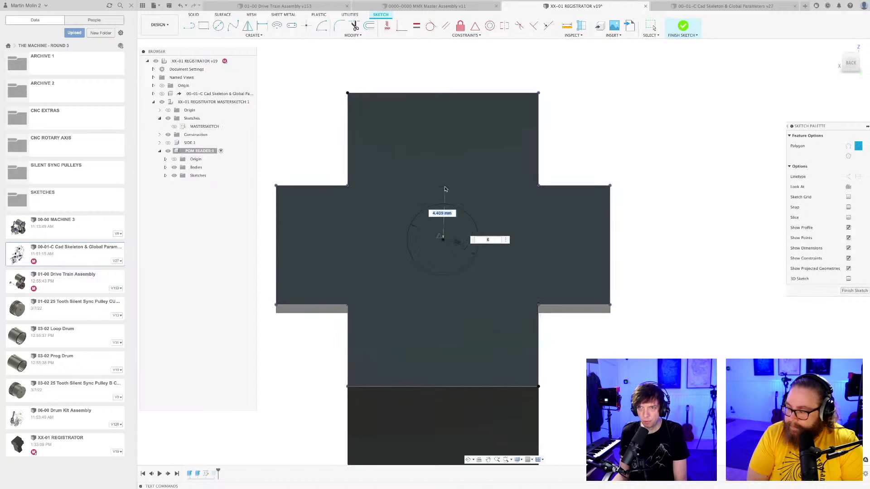
pyautogui.click(443, 196)
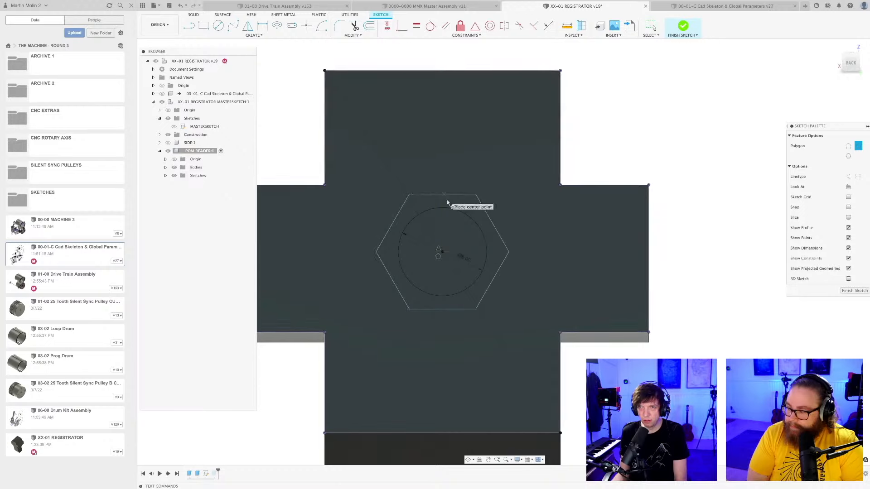
pyautogui.scroll(-3, 556, 257)
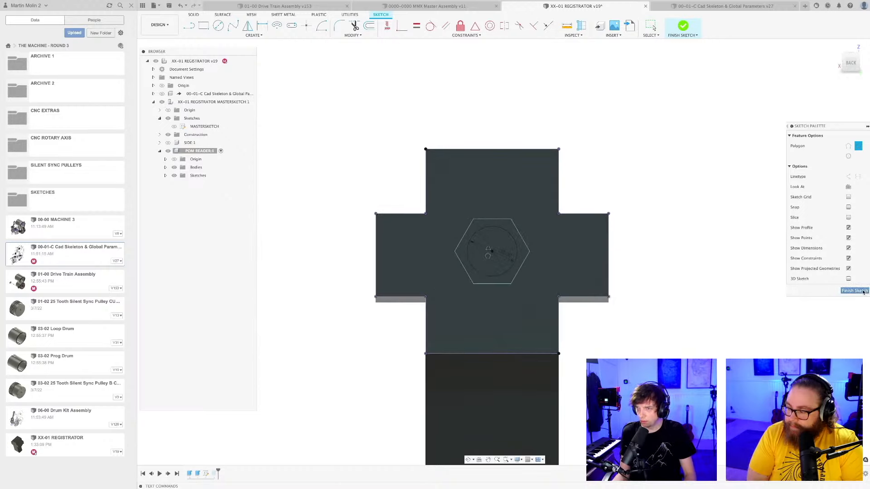
# Finish the edited sketch and save the design.
pyautogui.click(855, 291)
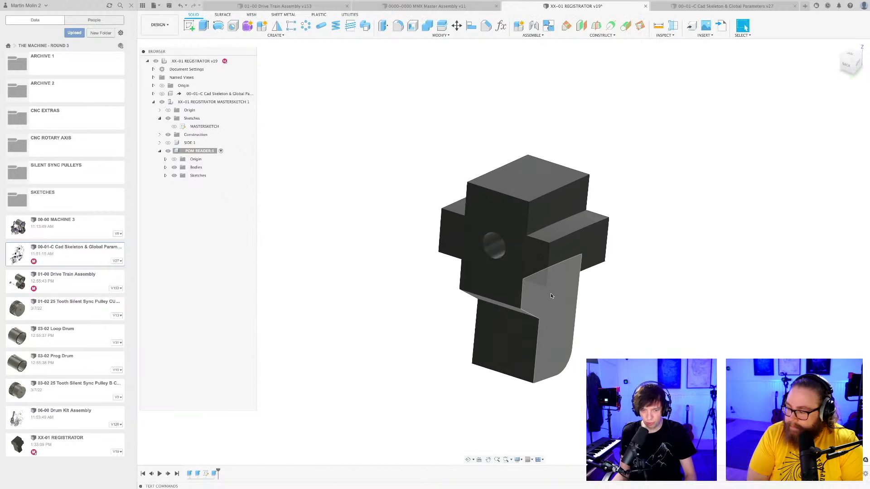
pyautogui.press('super+s')
pyautogui.press('Return')
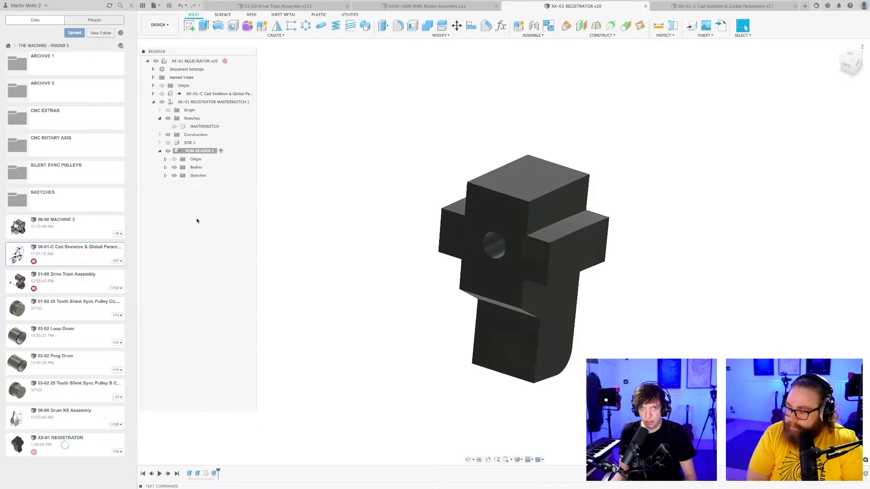
# Show the reader-face sketch and set up an extrusion of the area between hexagon and circle, starting at a -20 mm offset.
pyautogui.click(180, 184)
pyautogui.press('e')
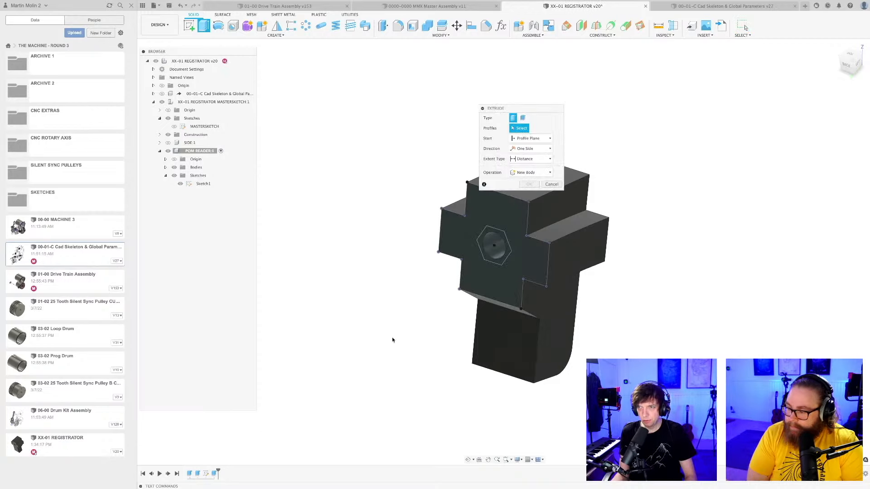
pyautogui.click(507, 257)
pyautogui.scroll(-3, 457, 299)
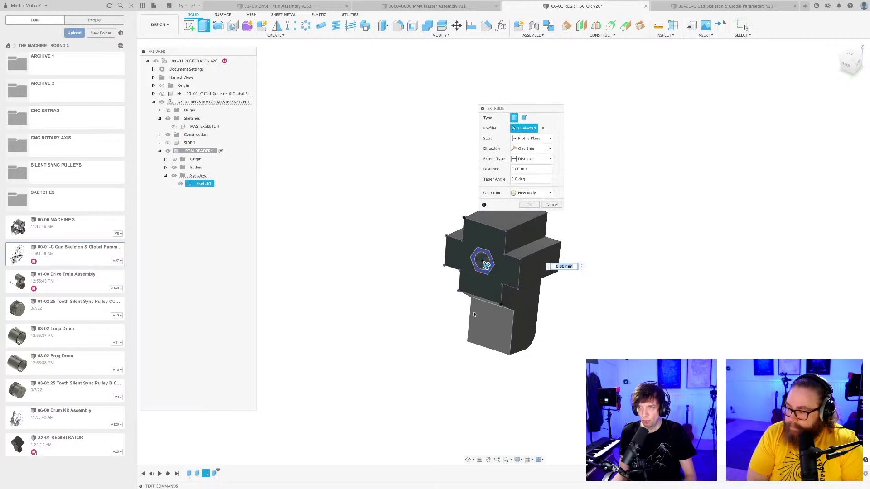
pyautogui.keyDown('shift'); pyautogui.moveTo(494, 320); pyautogui.dragTo(301, 317, button='middle'); pyautogui.keyUp('shift')
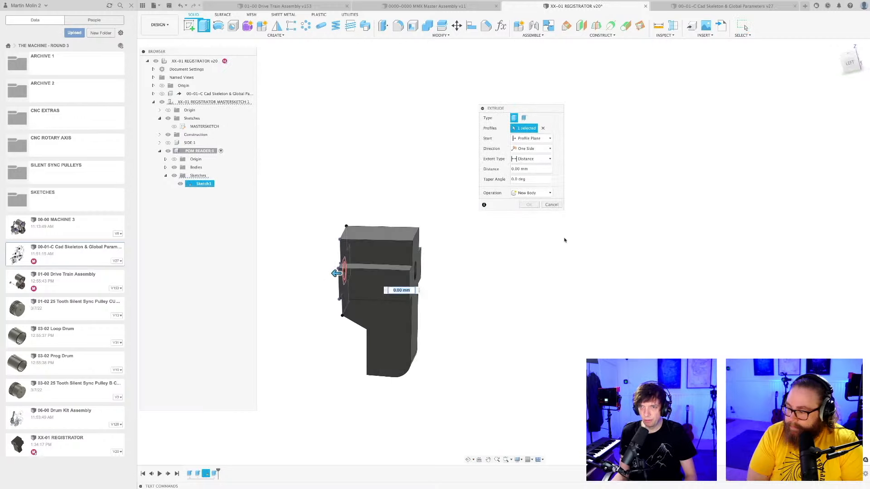
pyautogui.click(851, 68)
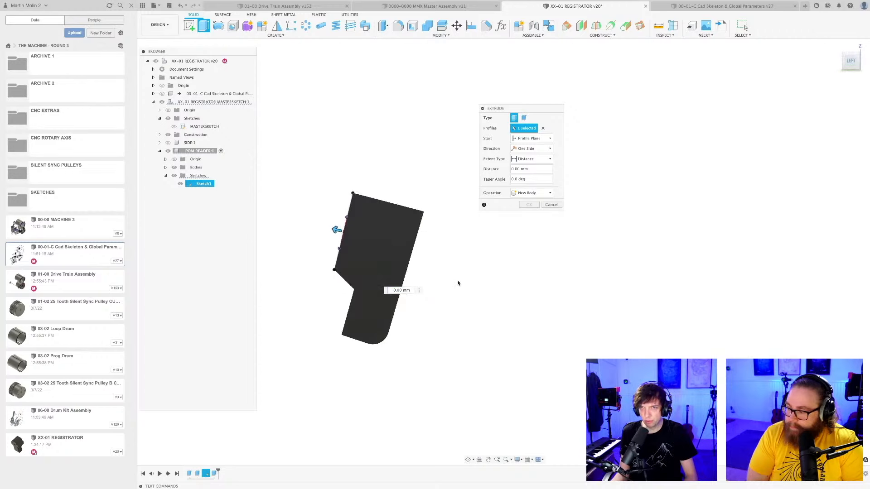
pyautogui.scroll(5, 461, 277)
pyautogui.moveTo(501, 245); pyautogui.dragTo(583, 249, button='middle')
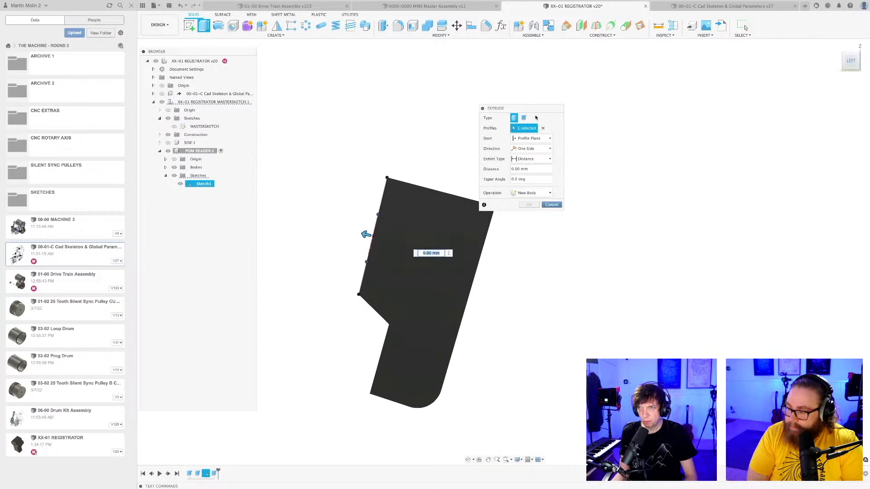
pyautogui.moveTo(536, 109); pyautogui.dragTo(583, 116)
pyautogui.click(575, 145)
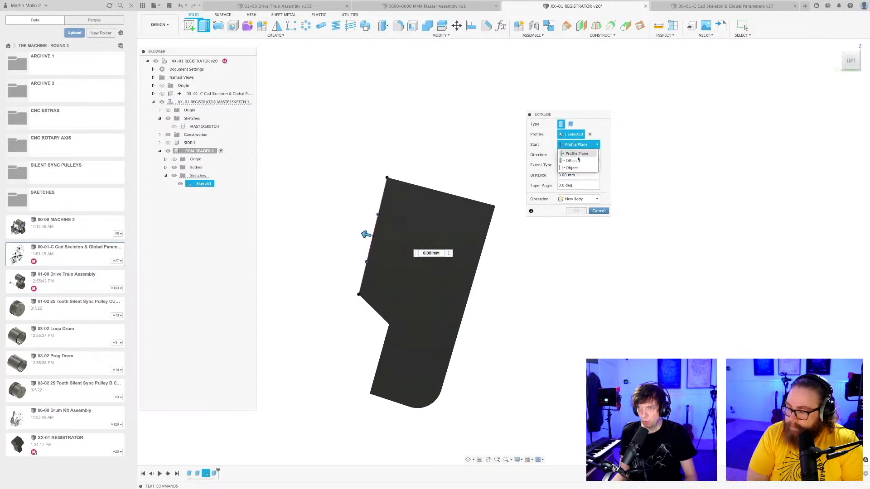
pyautogui.click(578, 165)
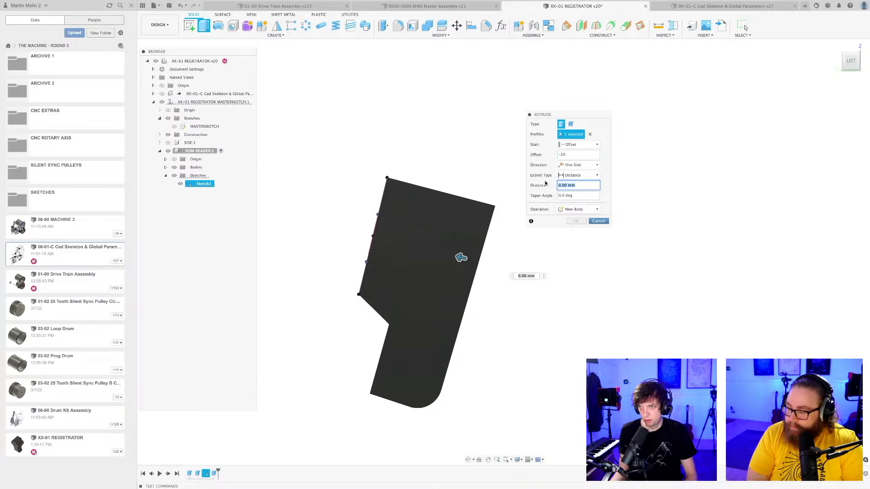
# Cut the hexagonal pocket up to the reader's opposite face, with the start offset set to -18 mm.
pyautogui.click(580, 176)
pyautogui.click(571, 188)
pyautogui.keyDown('shift'); pyautogui.moveTo(505, 307); pyautogui.dragTo(485, 239, button='middle'); pyautogui.keyUp('shift')
pyautogui.click(484, 239)
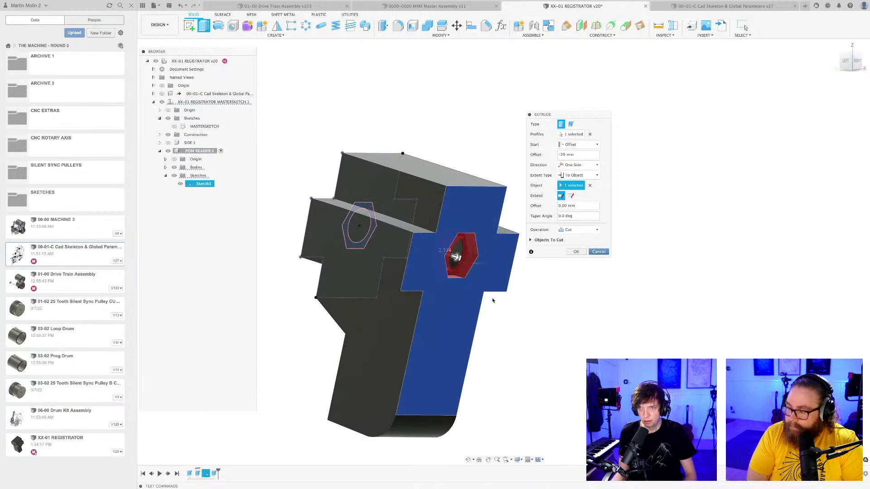
pyautogui.moveTo(493, 300)
pyautogui.keyDown('shift'); pyautogui.mouseDown(button='middle')
pyautogui.moveTo(504, 301)
pyautogui.moveTo(453, 249)
pyautogui.moveTo(445, 298)
pyautogui.moveTo(487, 299)
pyautogui.mouseUp(button='middle'); pyautogui.keyUp('shift')
pyautogui.scroll(5, 478, 270)
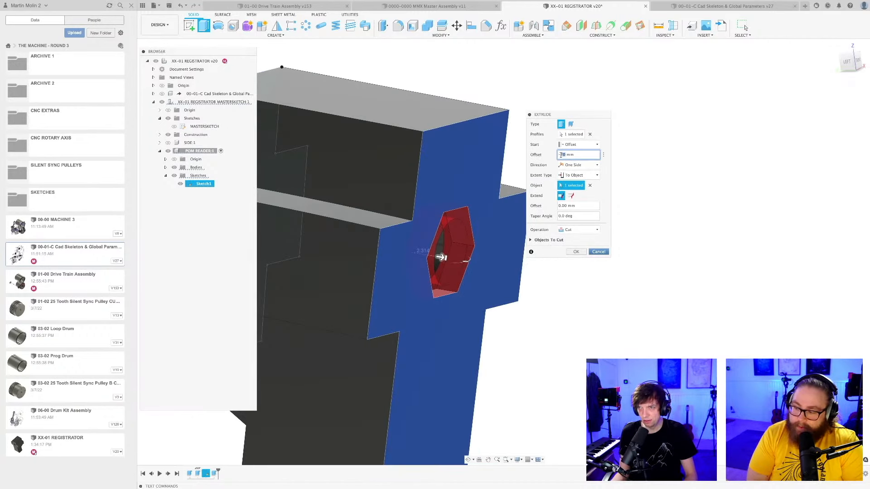
pyautogui.write('8')
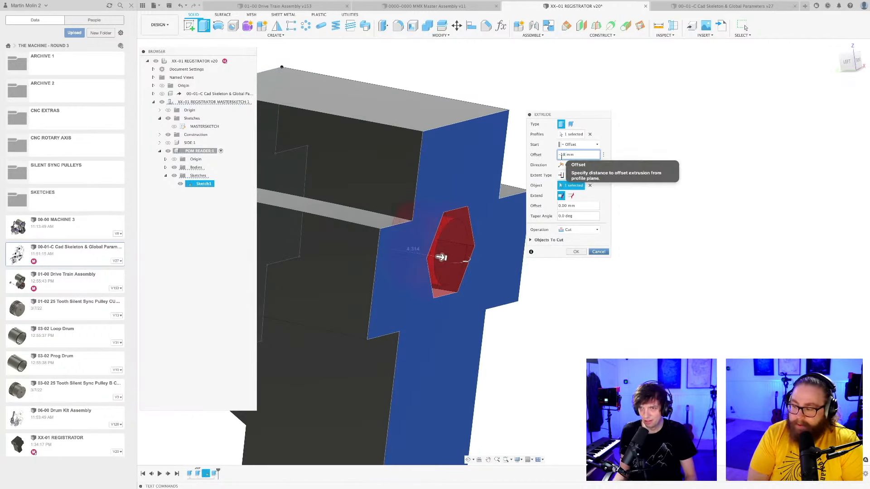
pyautogui.click(576, 252)
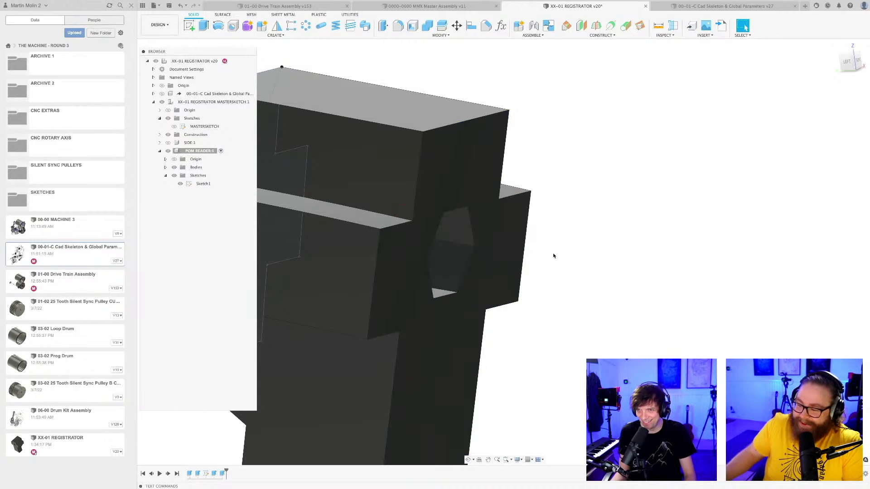
# Save the design with the hexagonal pocket, hide the reader's sketch, and save again.
pyautogui.press('super+s')
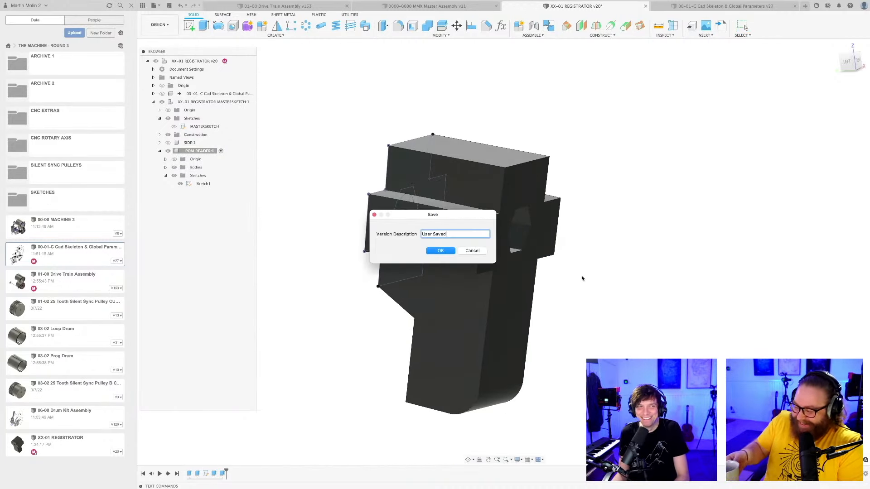
pyautogui.press('Return')
pyautogui.keyDown('shift'); pyautogui.moveTo(582, 279); pyautogui.dragTo(575, 320, button='middle'); pyautogui.keyUp('shift')
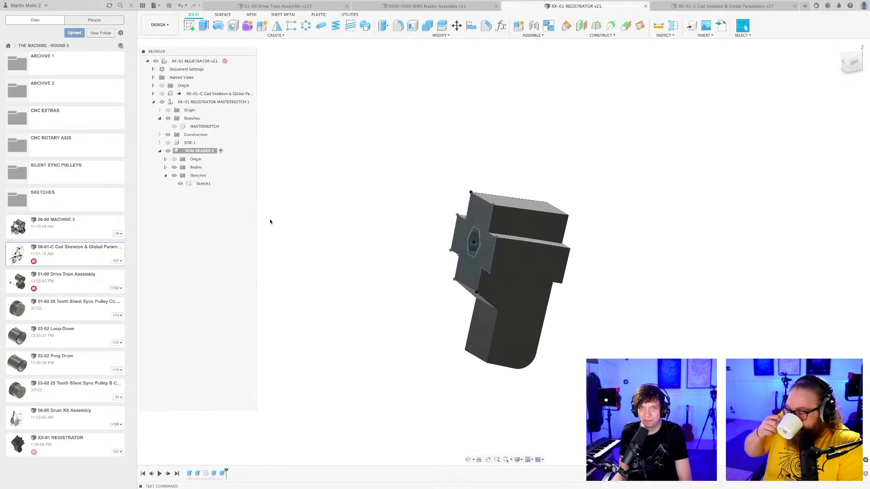
pyautogui.click(181, 184)
pyautogui.press('super+s')
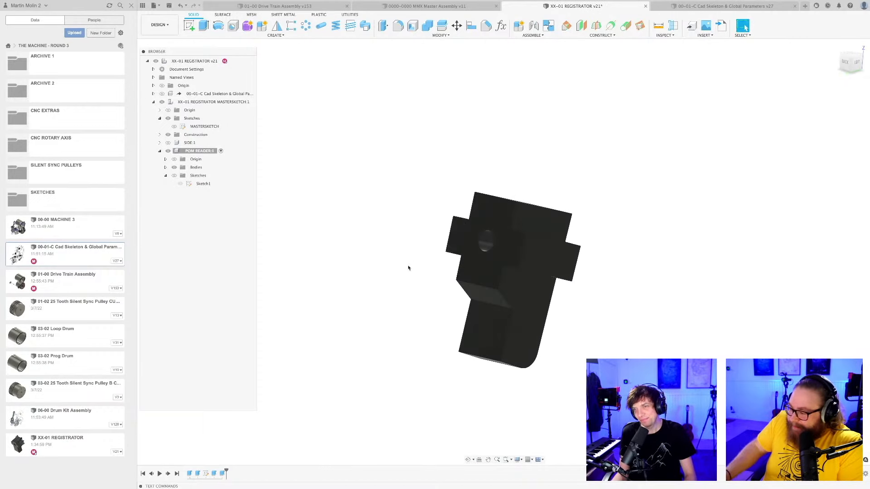
pyautogui.click(440, 251)
# Fillet the upper and lower edges of the reader's sloped face into a smooth S-curve and save the design.
pyautogui.keyDown('shift'); pyautogui.moveTo(405, 342); pyautogui.dragTo(390, 328, button='middle'); pyautogui.keyUp('shift')
pyautogui.scroll(5, 391, 328)
pyautogui.press('f')
pyautogui.scroll(1, 447, 308)
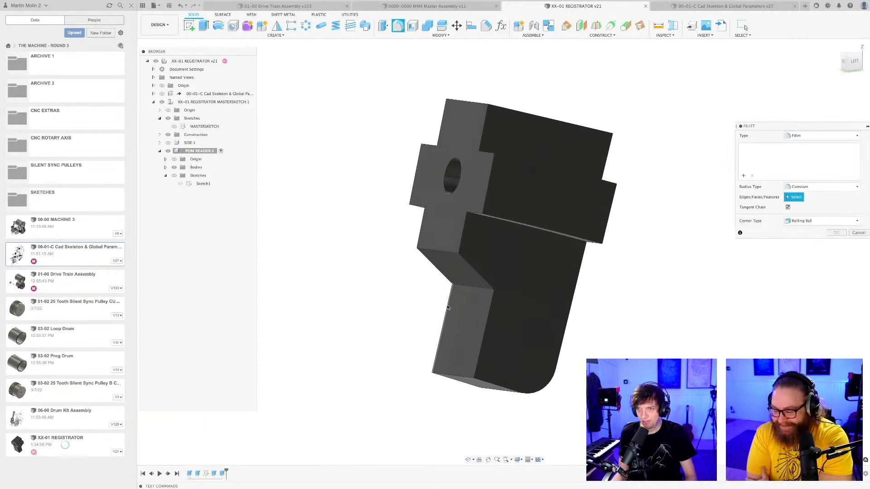
pyautogui.click(442, 251)
pyautogui.click(474, 288)
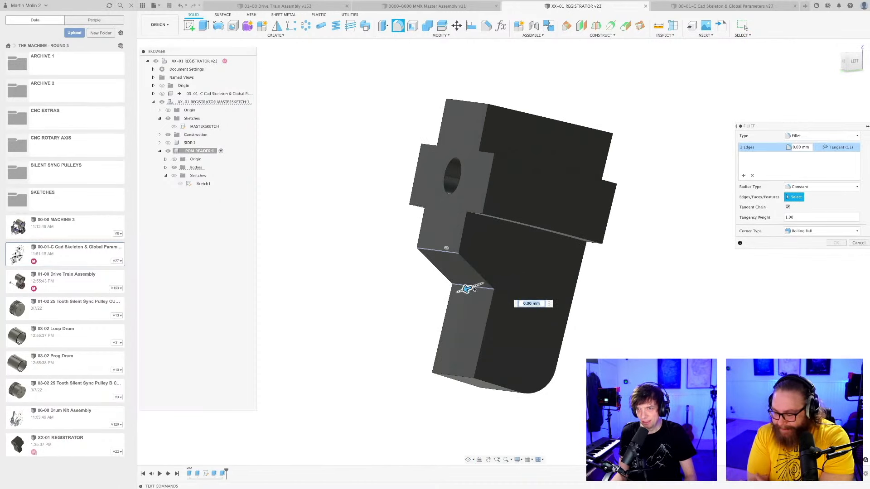
pyautogui.moveTo(466, 289); pyautogui.dragTo(461, 290)
pyautogui.press('Return')
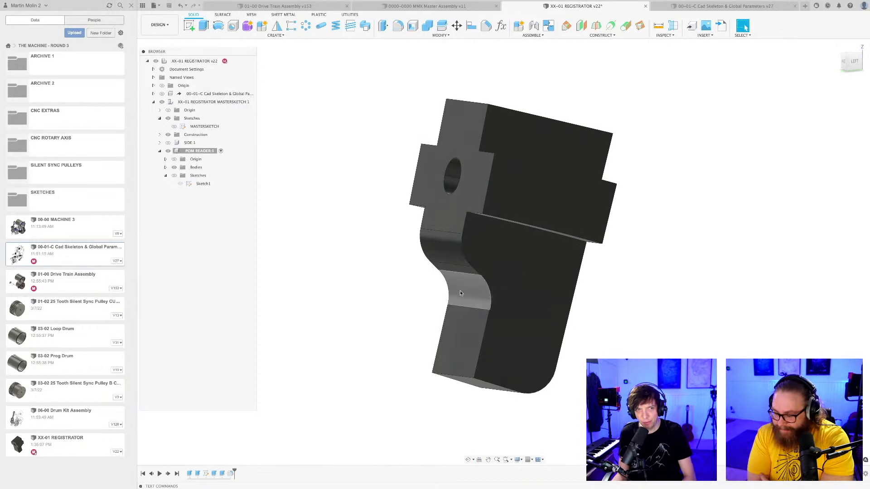
pyautogui.scroll(-2, 383, 303)
pyautogui.press('super+s')
pyautogui.press('Return')
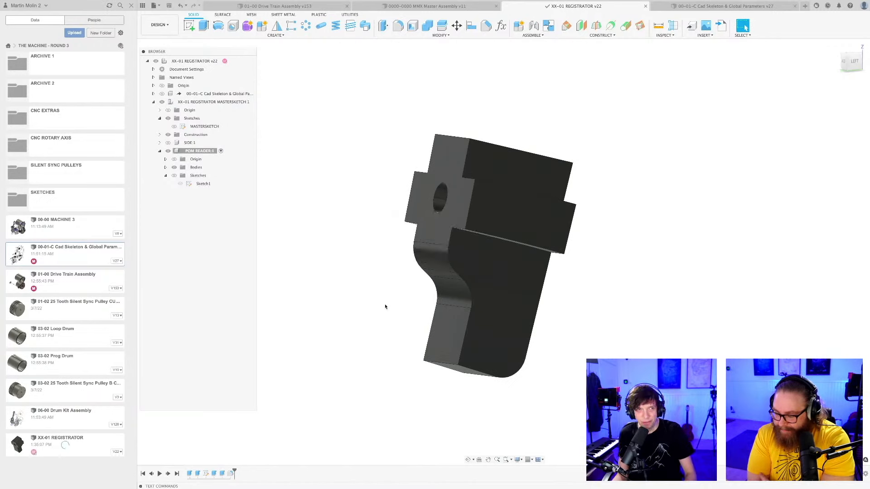
# Fillet the front bottom edge of the reader's leg with a 1 mm radius and save the design.
pyautogui.keyDown('shift'); pyautogui.moveTo(385, 306); pyautogui.dragTo(381, 283, button='middle'); pyautogui.keyUp('shift')
pyautogui.scroll(4, 393, 318)
pyautogui.press('f')
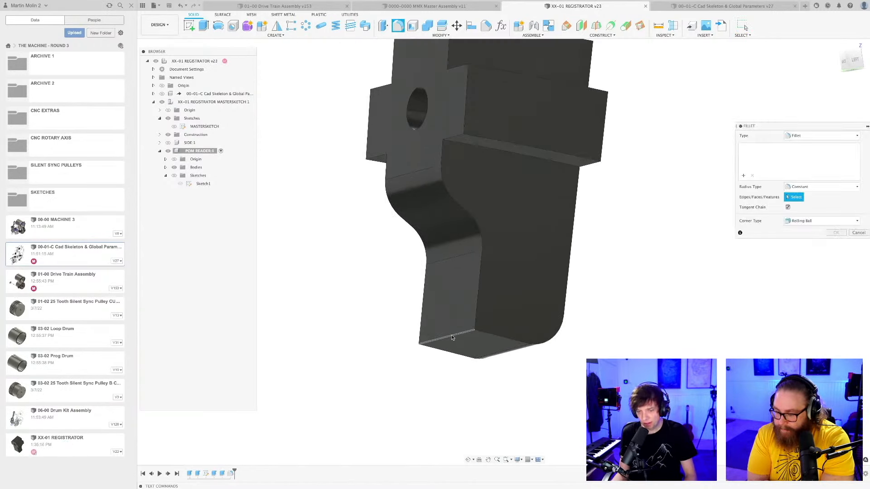
pyautogui.click(452, 338)
pyautogui.moveTo(447, 338); pyautogui.dragTo(450, 337)
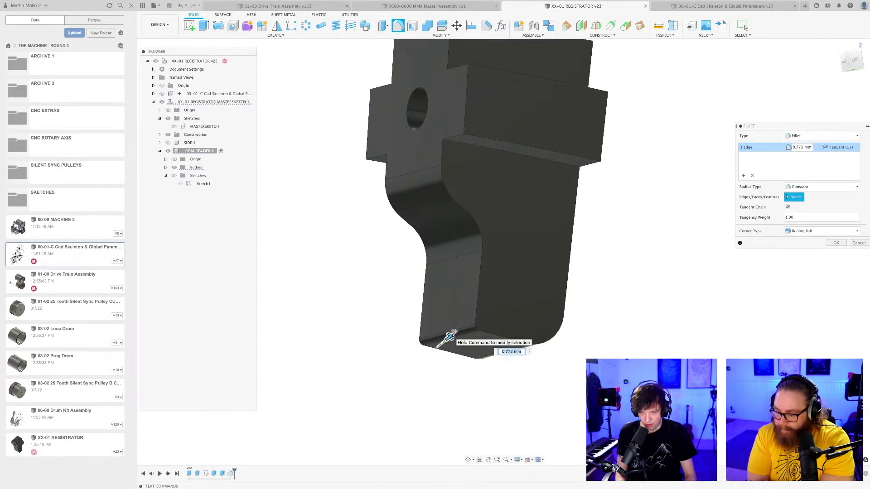
pyautogui.write('1')
pyautogui.press('Return')
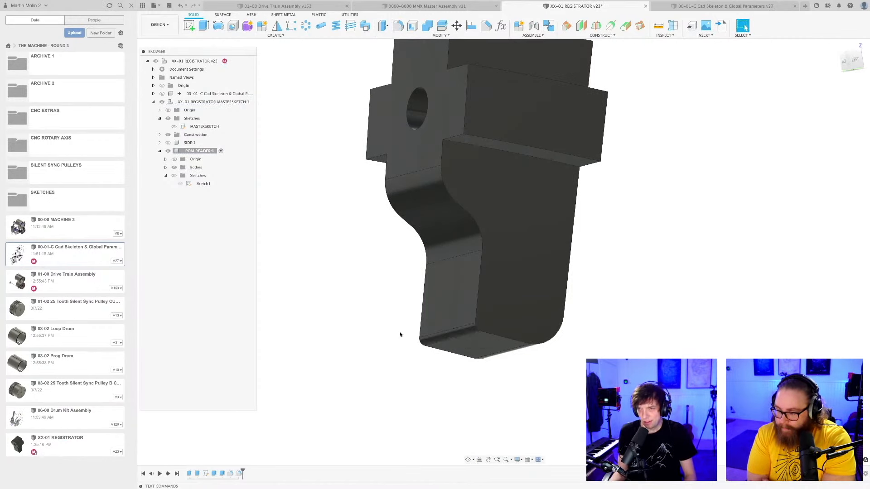
pyautogui.press('super+s')
pyautogui.click(441, 252)
pyautogui.scroll(-3, 389, 285)
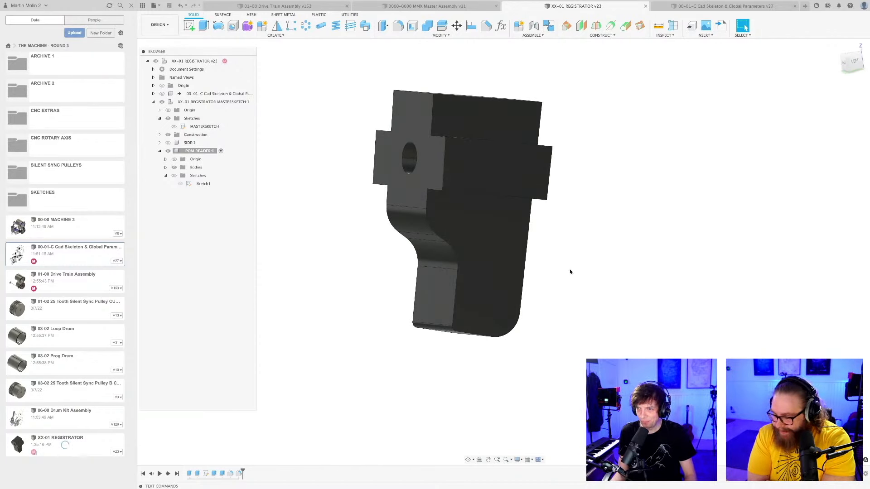
# Activate the top-level registrator component, show the side plates again around the POM reader, and save the design.
pyautogui.scroll(-4, 568, 276)
pyautogui.keyDown('shift'); pyautogui.moveTo(562, 274); pyautogui.dragTo(560, 287, button='middle'); pyautogui.keyUp('shift')
pyautogui.moveTo(560, 286); pyautogui.dragTo(548, 314, button='middle')
pyautogui.click(236, 61)
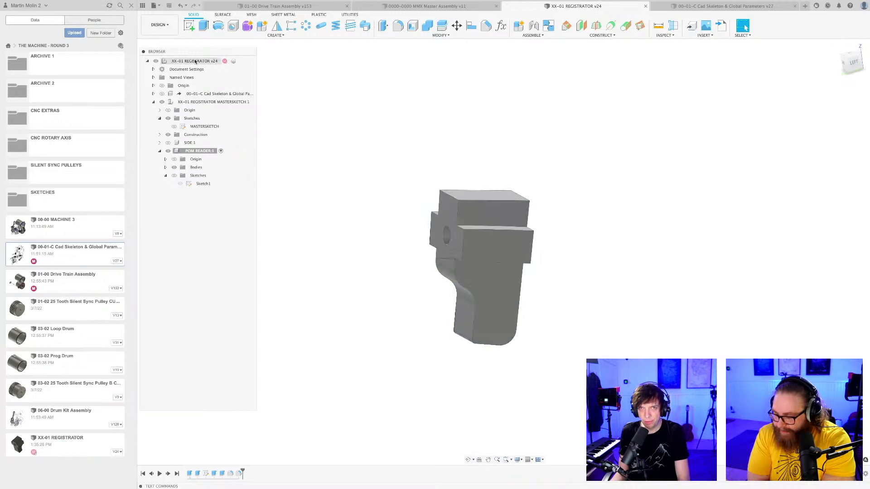
pyautogui.scroll(-2, 355, 344)
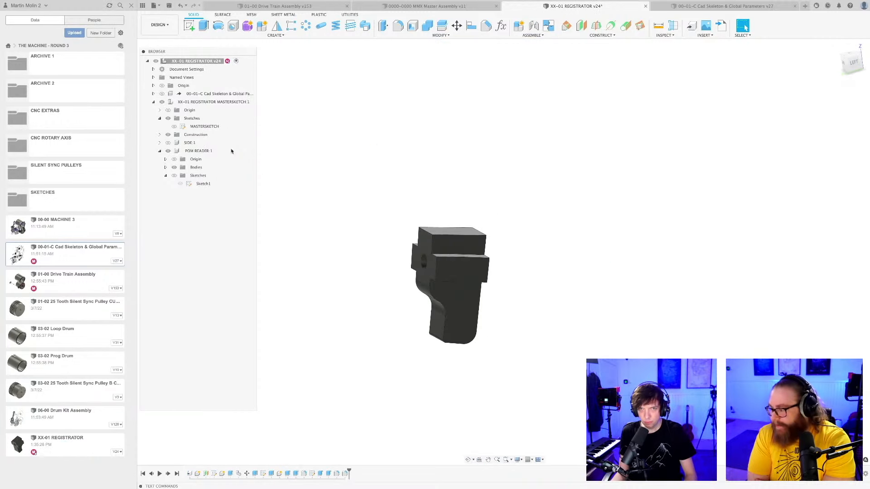
pyautogui.click(168, 143)
pyautogui.keyDown('shift'); pyautogui.moveTo(353, 332); pyautogui.dragTo(371, 338, button='middle'); pyautogui.keyUp('shift')
pyautogui.hotkey('ctrl', 's')
pyautogui.press('Return')
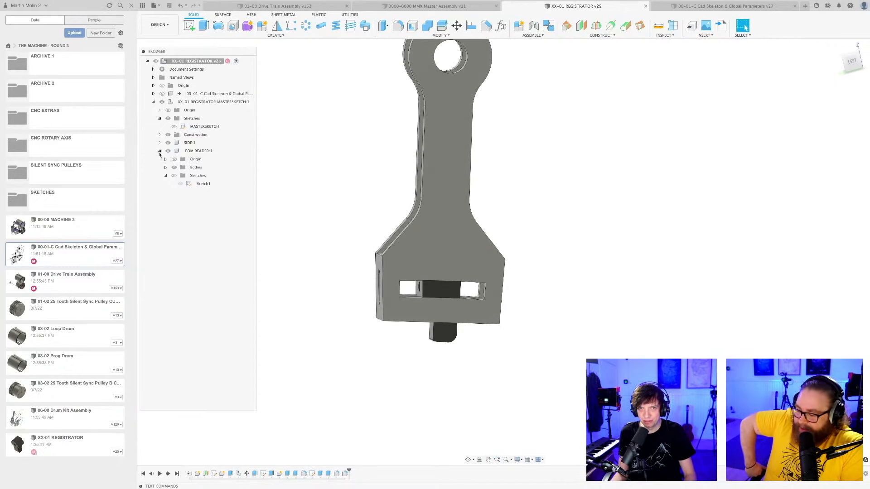
# Examine the assembled lever from several angles, focusing on how the POM reader sits in the side plates' slots.
pyautogui.keyDown('shift'); pyautogui.moveTo(340, 189); pyautogui.dragTo(358, 251, button='middle'); pyautogui.keyUp('shift')
pyautogui.scroll(5, 463, 303)
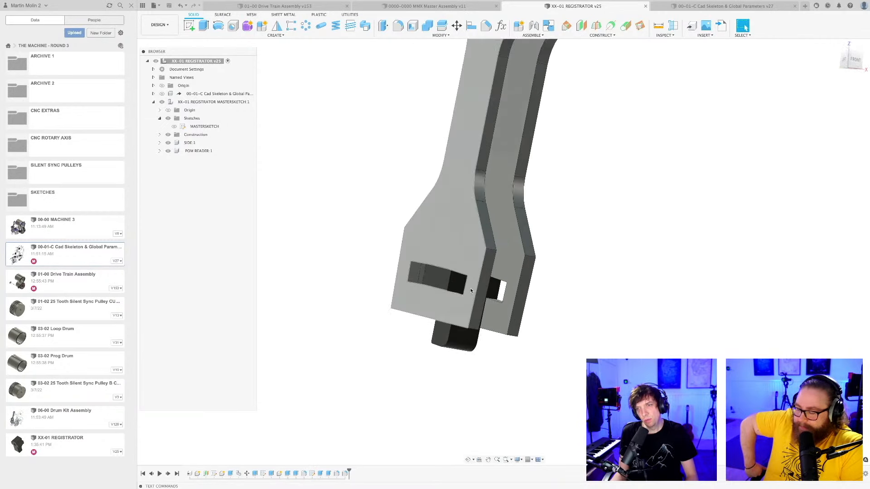
pyautogui.scroll(-3, 583, 307)
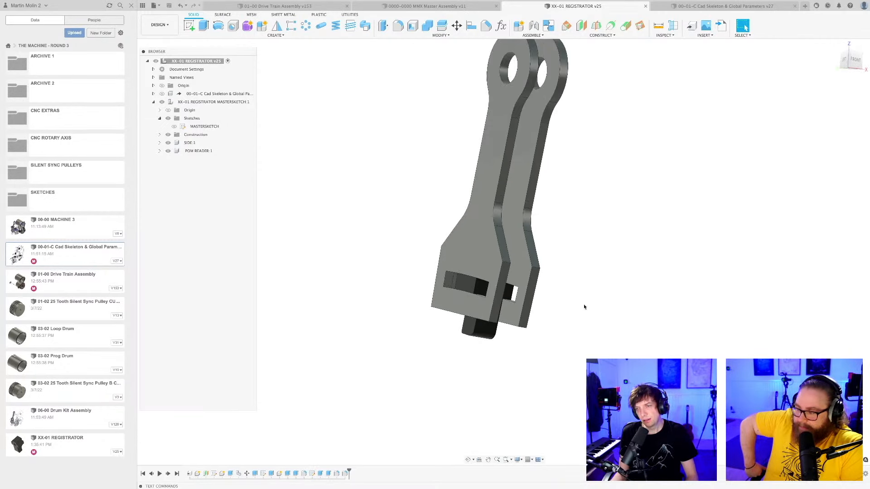
pyautogui.keyDown('shift'); pyautogui.moveTo(583, 307); pyautogui.dragTo(548, 300, button='middle'); pyautogui.keyUp('shift')
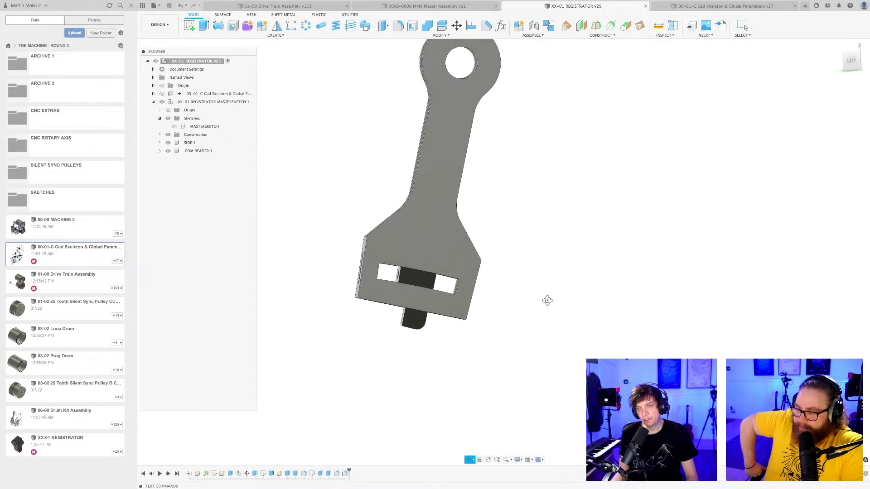
pyautogui.scroll(2, 512, 304)
pyautogui.moveTo(492, 311)
pyautogui.keyDown('shift'); pyautogui.mouseDown(button='middle')
pyautogui.moveTo(477, 305)
pyautogui.moveTo(510, 316)
pyautogui.moveTo(485, 314)
pyautogui.moveTo(494, 307)
pyautogui.moveTo(494, 315)
pyautogui.mouseUp(button='middle'); pyautogui.keyUp('shift')
pyautogui.scroll(-3, 487, 313)
pyautogui.scroll(1, 508, 329)
pyautogui.moveTo(492, 319); pyautogui.dragTo(520, 326, button='middle')
pyautogui.scroll(1, 508, 328)
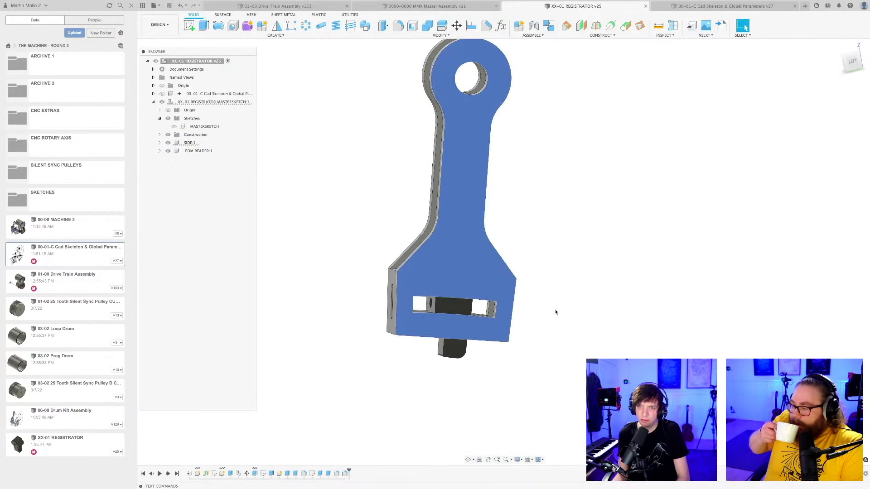
pyautogui.keyDown('shift'); pyautogui.moveTo(402, 362); pyautogui.dragTo(406, 363, button='middle'); pyautogui.keyUp('shift')
pyautogui.scroll(2, 406, 363)
pyautogui.scroll(-2, 408, 362)
pyautogui.scroll(-3, 564, 350)
pyautogui.scroll(-1, 532, 354)
pyautogui.keyDown('shift'); pyautogui.moveTo(532, 355); pyautogui.dragTo(523, 320, button='middle'); pyautogui.keyUp('shift')
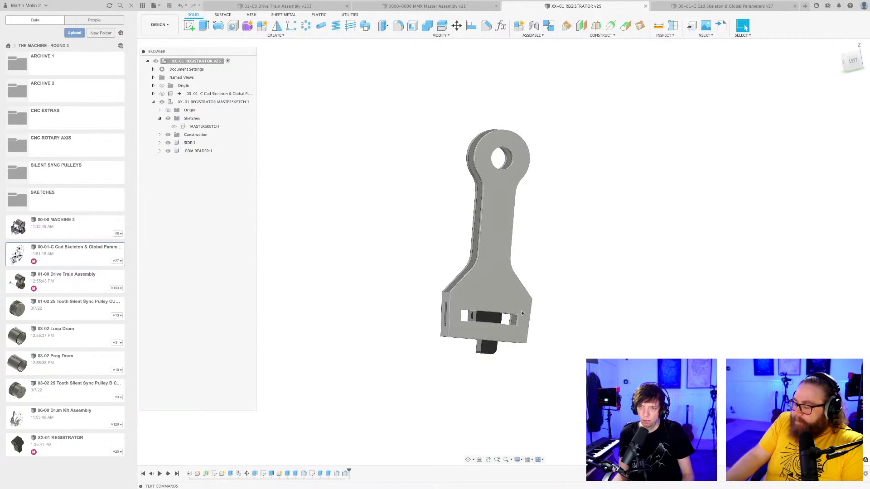
pyautogui.keyDown('shift'); pyautogui.moveTo(514, 289); pyautogui.dragTo(548, 303, button='middle'); pyautogui.keyUp('shift')
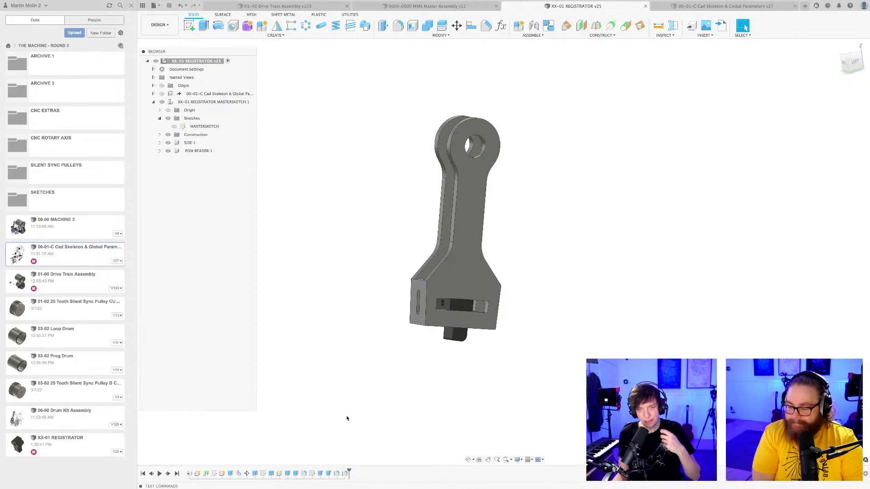
# Show the registrator's master sketch and open it for editing.
pyautogui.click(215, 474)
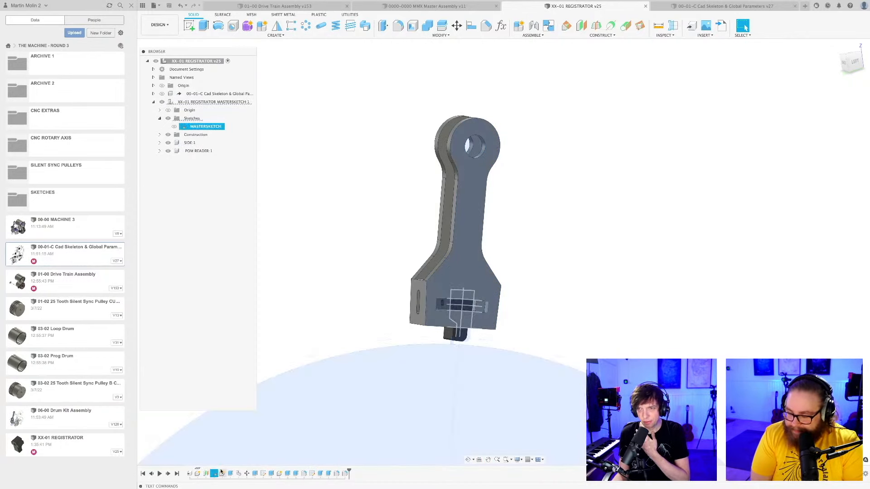
pyautogui.click(324, 294)
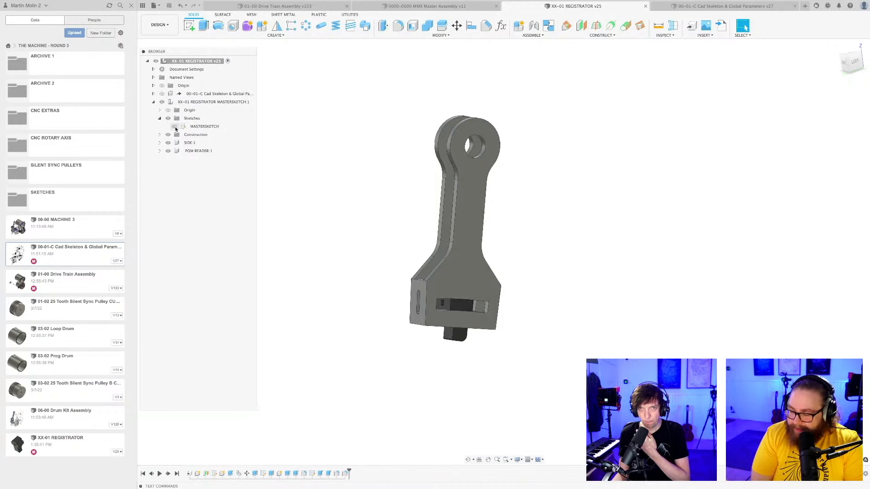
pyautogui.click(174, 127)
pyautogui.doubleClick(205, 127)
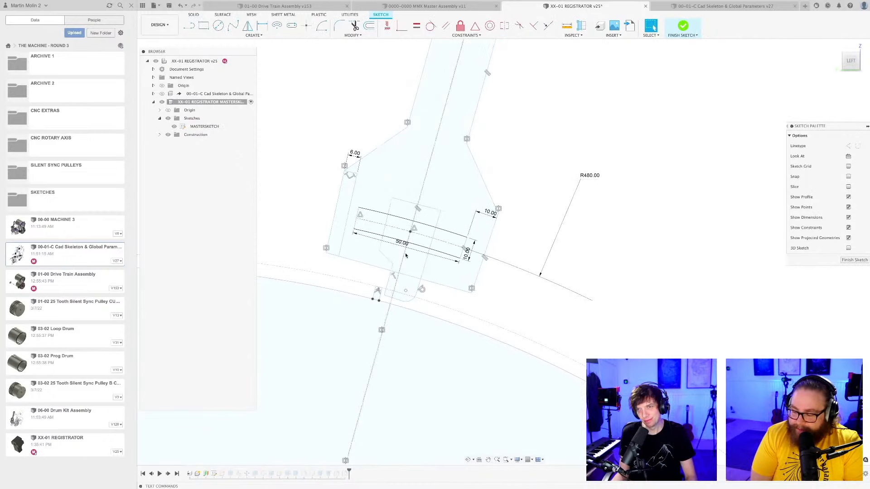
# Draw a 475 mm radius center-point arc about the drum's center, extending the slot's lower edge to the side plate's right edge.
pyautogui.scroll(-3, 483, 271)
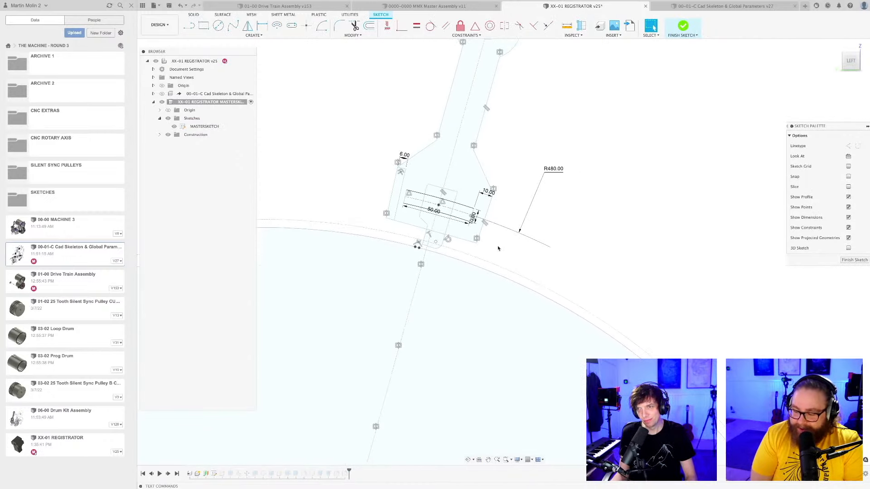
pyautogui.scroll(-5, 497, 254)
pyautogui.moveTo(504, 252); pyautogui.dragTo(488, 150, button='middle')
pyautogui.scroll(-6, 488, 150)
pyautogui.moveTo(544, 145); pyautogui.dragTo(536, 159, button='middle')
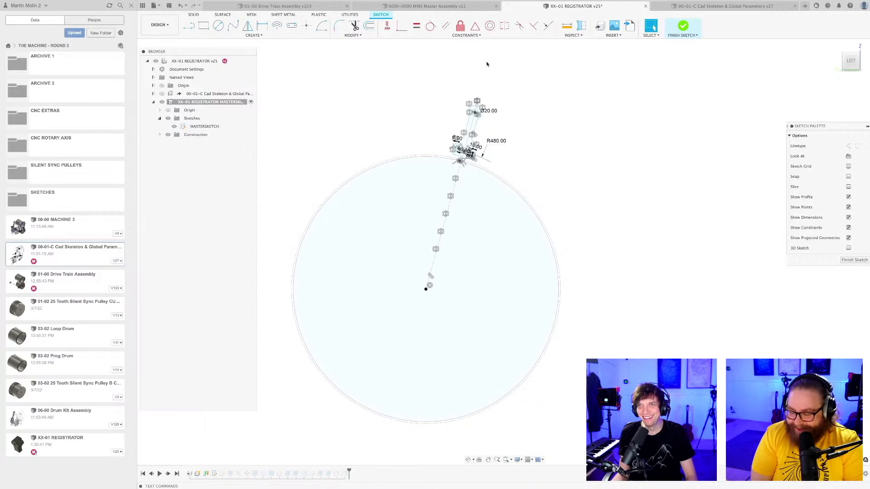
pyautogui.click(321, 26)
pyautogui.scroll(5, 426, 277)
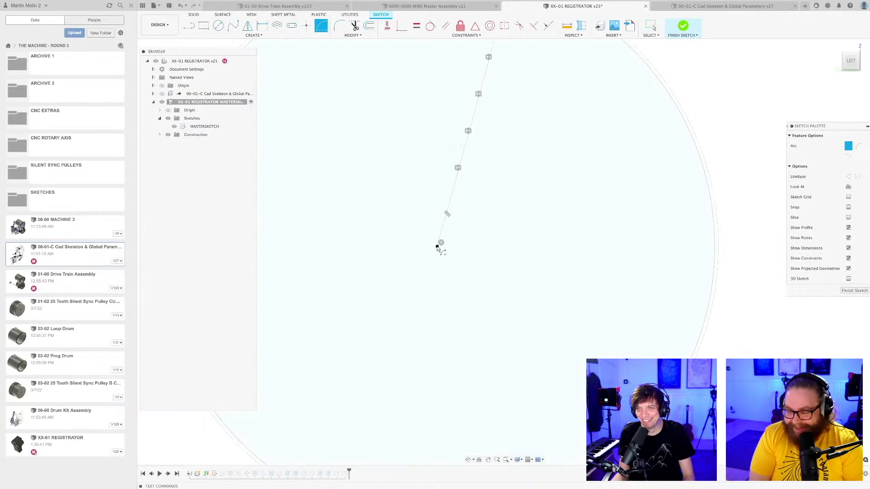
pyautogui.scroll(10, 467, 254)
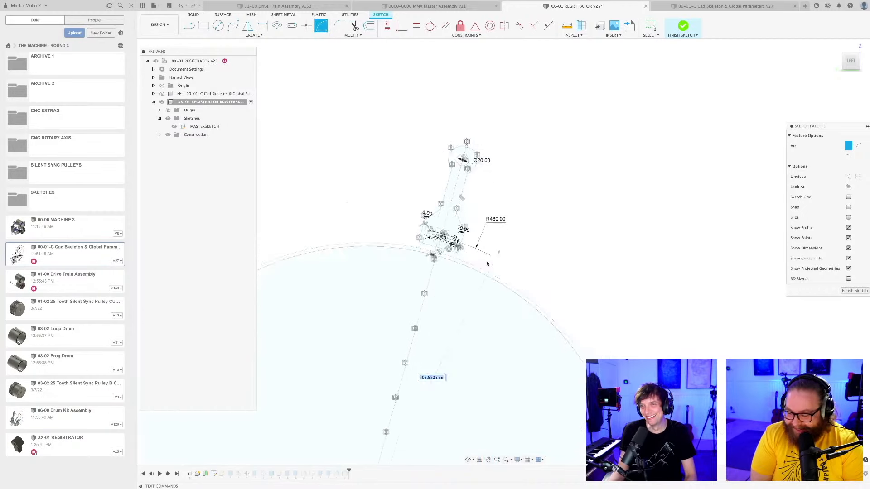
pyautogui.scroll(5, 422, 210)
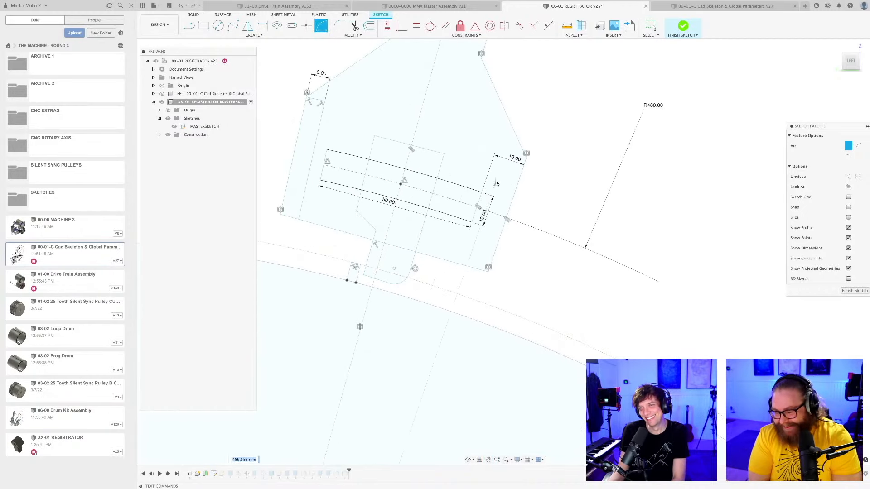
pyautogui.click(468, 227)
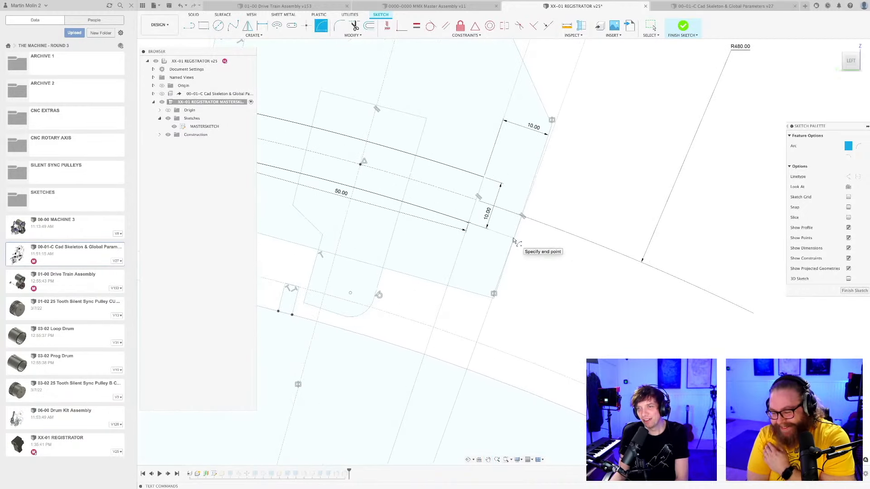
pyautogui.press('super+z')
# Draw a second center-point arc about the drum's center, extending the slot's upper edge to the side plate's right edge.
pyautogui.scroll(-6, 533, 257)
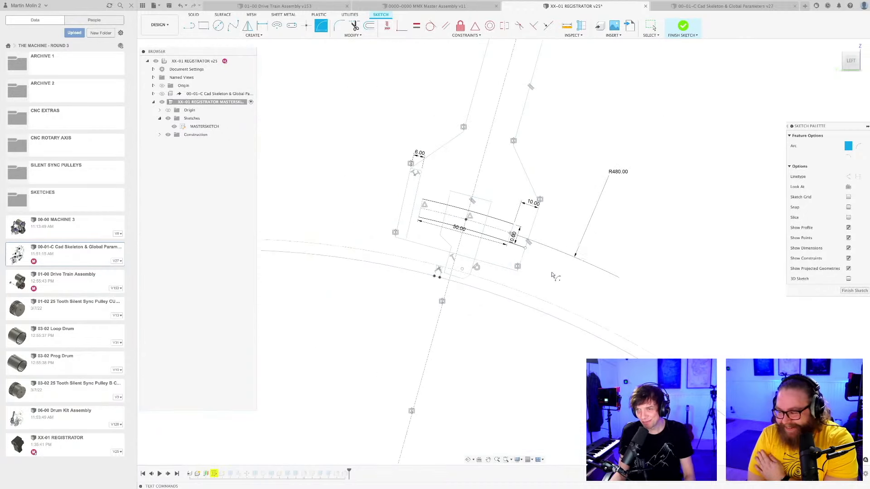
pyautogui.scroll(-1, 533, 177)
pyautogui.scroll(-5, 474, 349)
pyautogui.moveTo(474, 349); pyautogui.dragTo(492, 243, button='middle')
pyautogui.scroll(5, 422, 378)
pyautogui.click(398, 379)
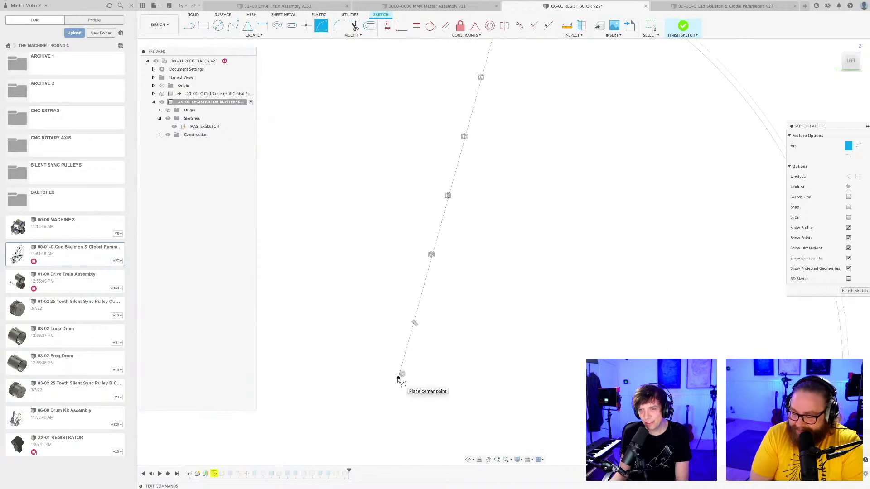
pyautogui.scroll(-5, 420, 361)
pyautogui.scroll(5, 441, 245)
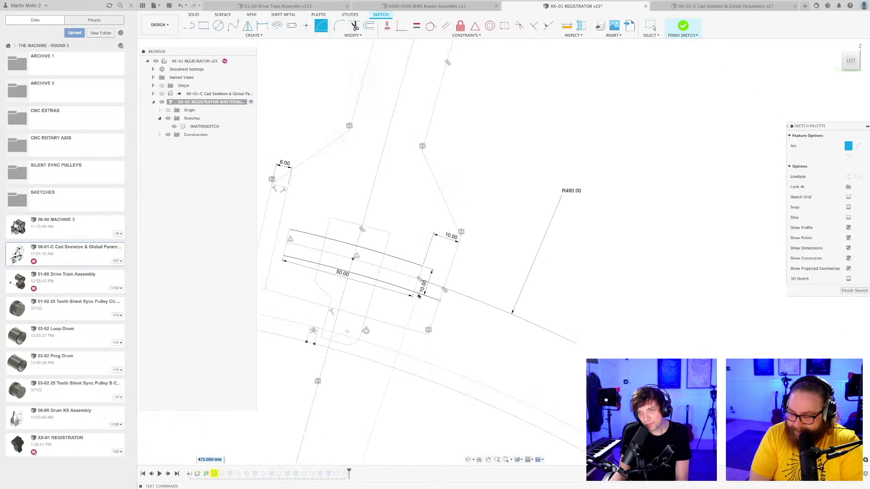
pyautogui.click(424, 258)
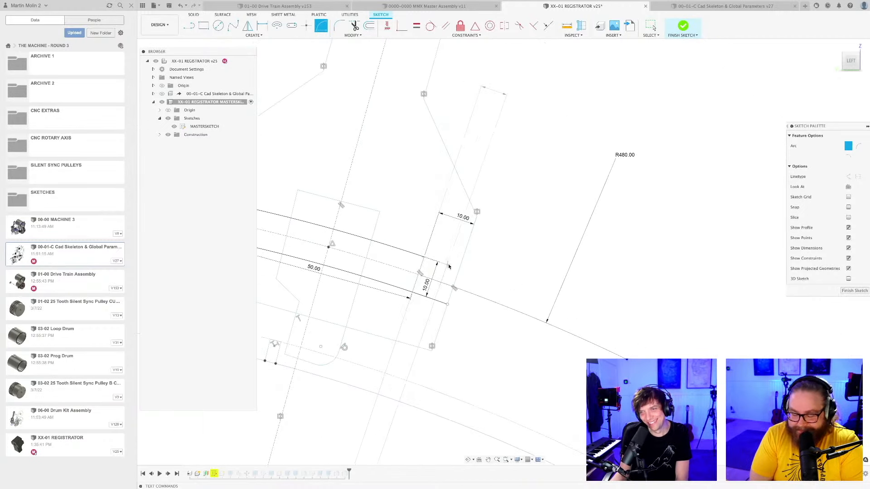
pyautogui.scroll(-3, 493, 290)
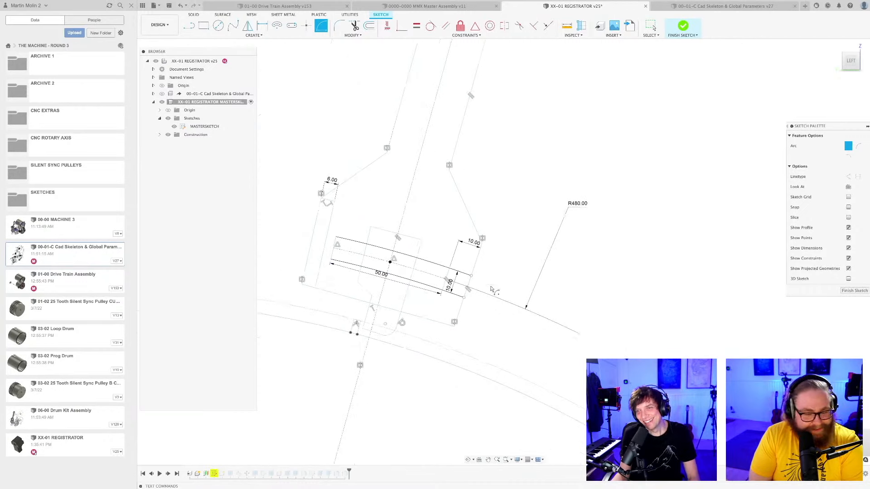
pyautogui.press('Escape')
# Finish the master sketch and save the design with the extended slot arcs.
pyautogui.scroll(2, 448, 285)
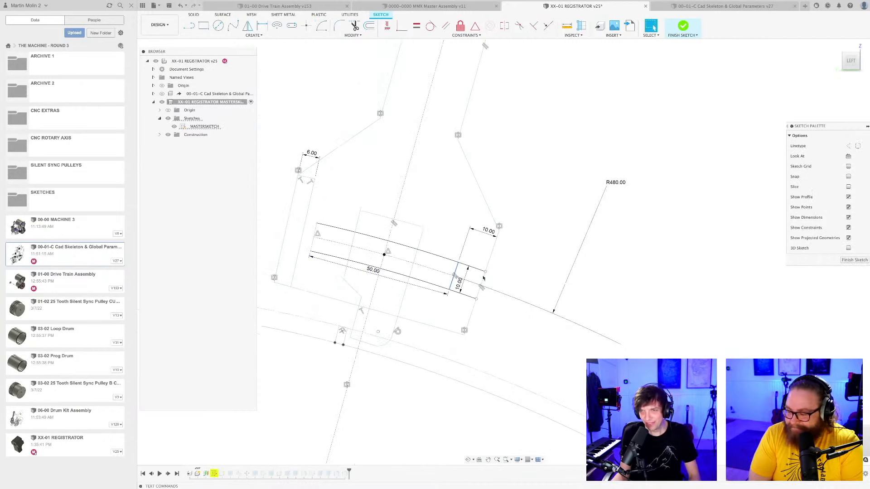
pyautogui.scroll(-2, 531, 277)
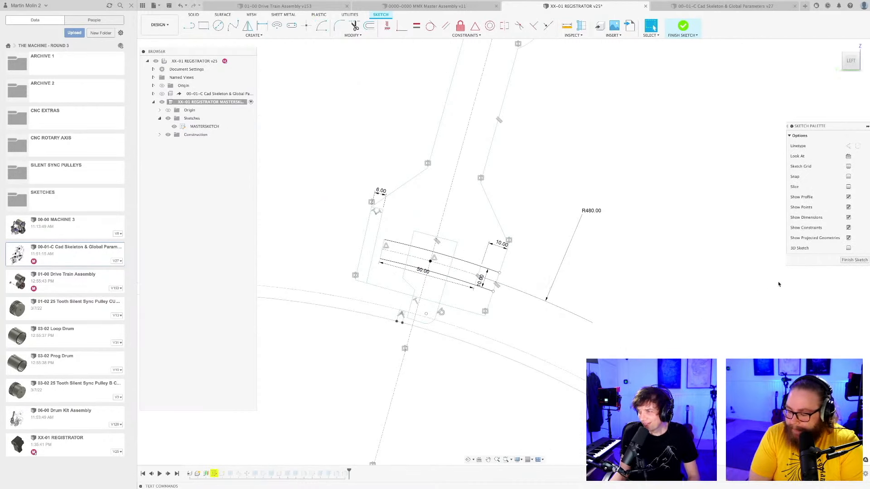
pyautogui.click(854, 260)
pyautogui.scroll(-4, 605, 290)
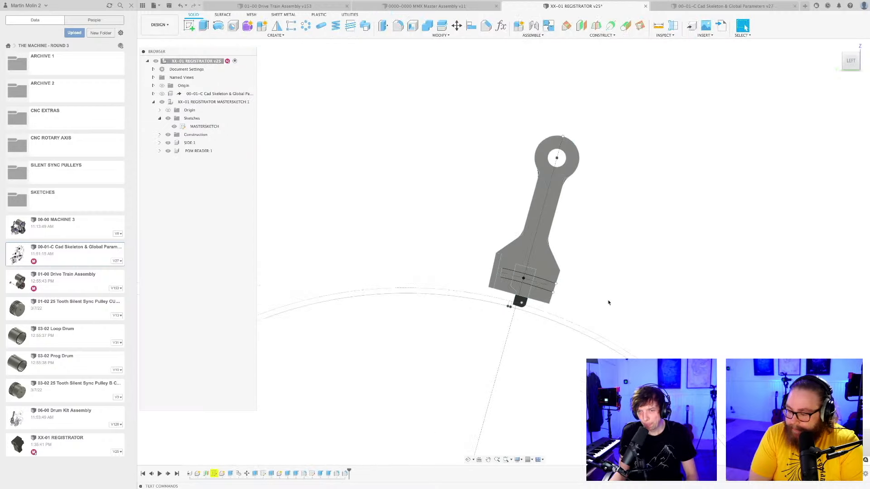
pyautogui.moveTo(600, 305)
pyautogui.keyDown('shift'); pyautogui.mouseDown(button='middle')
pyautogui.moveTo(552, 278)
pyautogui.moveTo(563, 235)
pyautogui.moveTo(565, 249)
pyautogui.moveTo(523, 245)
pyautogui.moveTo(579, 241)
pyautogui.moveTo(565, 250)
pyautogui.mouseUp(button='middle'); pyautogui.keyUp('shift')
pyautogui.hotkey('ctrl', 's')
pyautogui.press('Return')
# Roll the timeline back to just after the master sketch.
pyautogui.scroll(3, 567, 243)
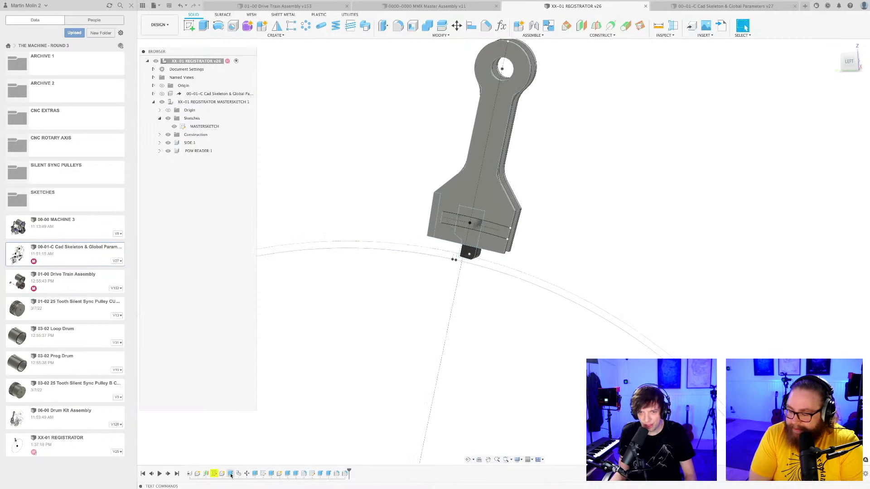
pyautogui.moveTo(348, 474); pyautogui.dragTo(210, 473)
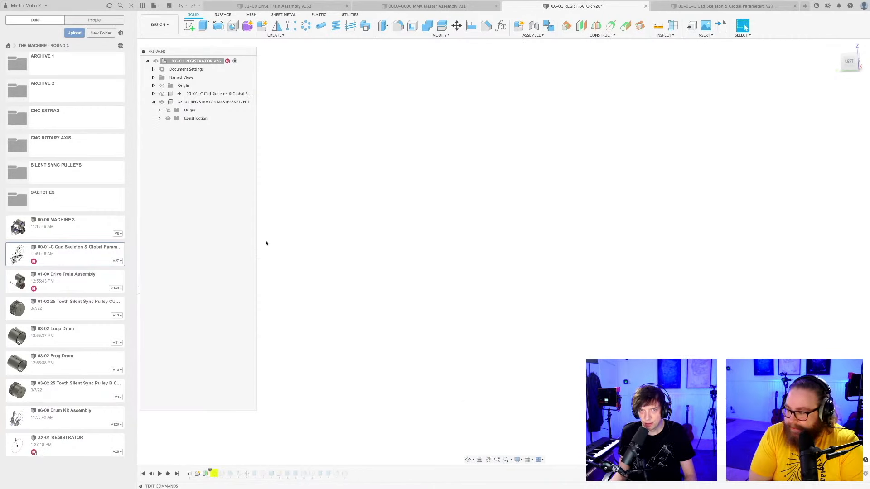
pyautogui.moveTo(210, 471); pyautogui.dragTo(218, 472)
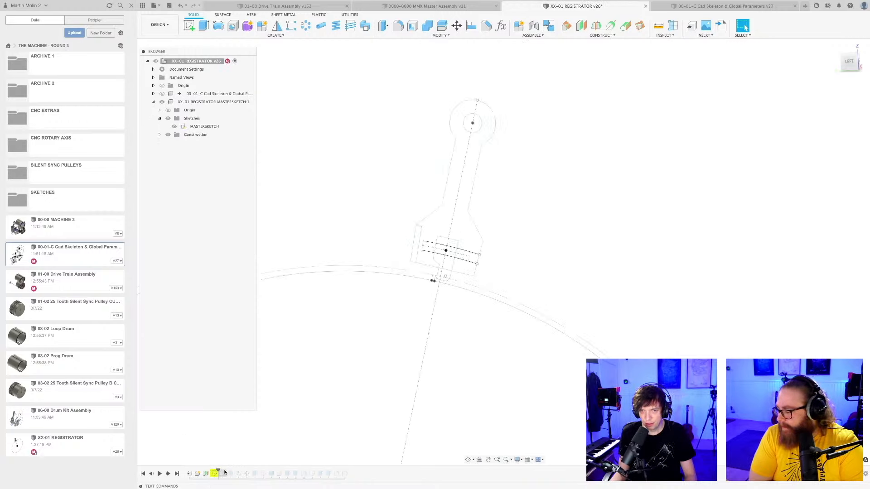
pyautogui.scroll(-3, 522, 237)
pyautogui.keyDown('shift'); pyautogui.moveTo(523, 240); pyautogui.dragTo(533, 226, button='middle'); pyautogui.keyUp('shift')
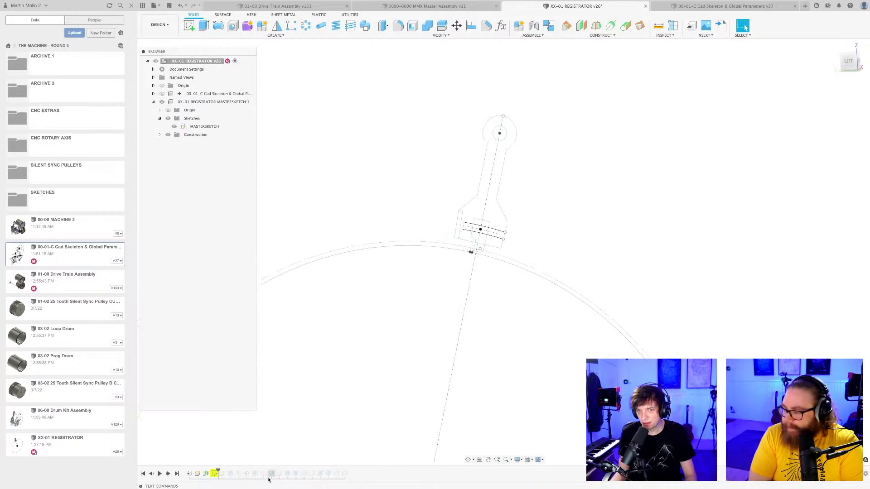
# Reopen the flagged master sketch to check it, close it, and roll the timeline forward past the side plate's first extrusion.
pyautogui.rightClick(214, 474)
pyautogui.click(239, 453)
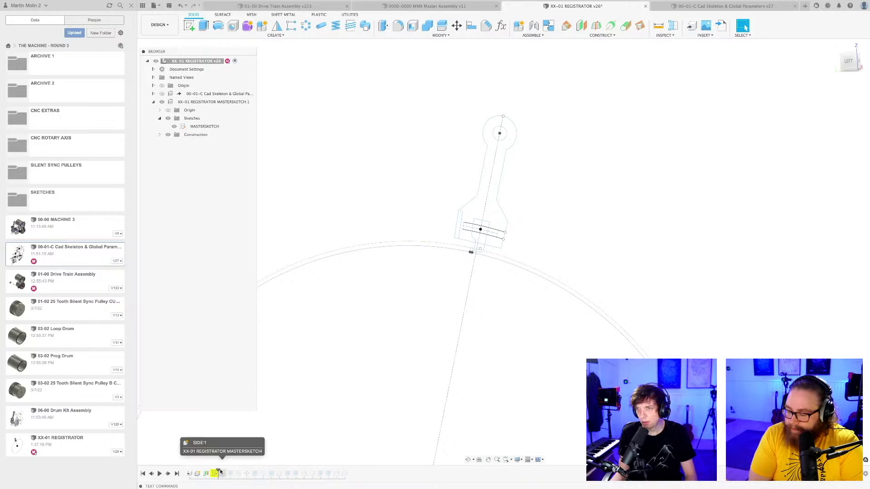
pyautogui.scroll(5, 513, 234)
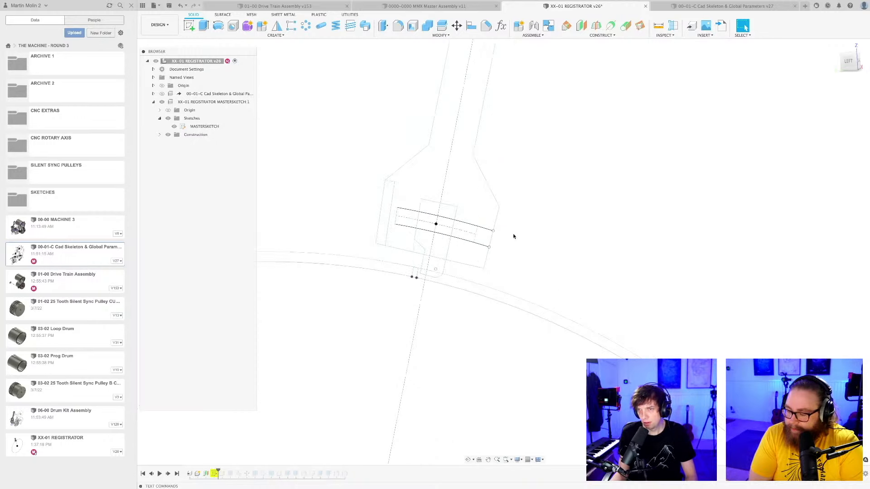
pyautogui.scroll(-3, 512, 235)
pyautogui.scroll(-1, 337, 361)
pyautogui.doubleClick(215, 474)
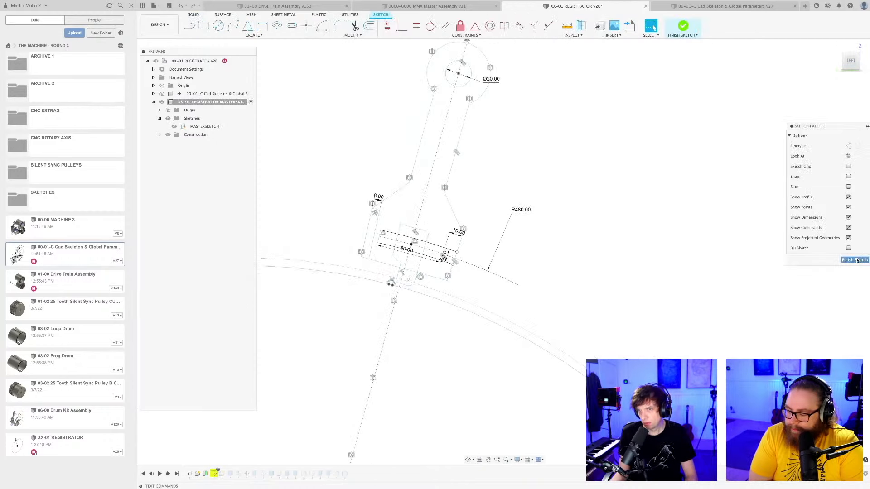
pyautogui.click(856, 260)
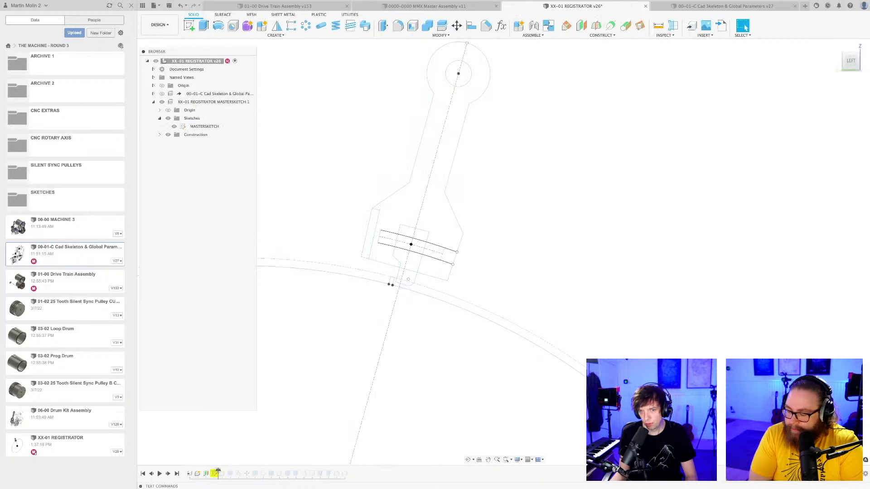
pyautogui.moveTo(218, 473)
pyautogui.mouseDown()
pyautogui.moveTo(202, 472)
pyautogui.moveTo(234, 472)
pyautogui.mouseUp()
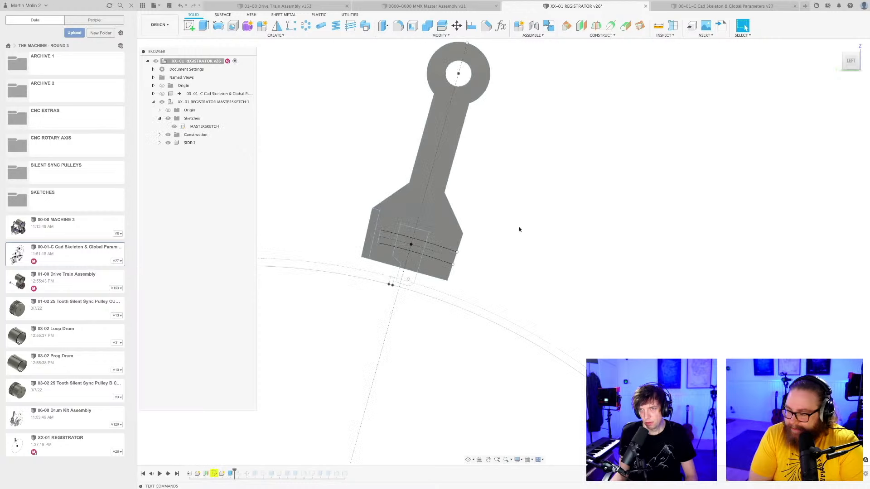
# Open the side plate's first extrusion for editing to inspect its profile selection, and close it without changes.
pyautogui.rightClick(230, 474)
pyautogui.click(249, 405)
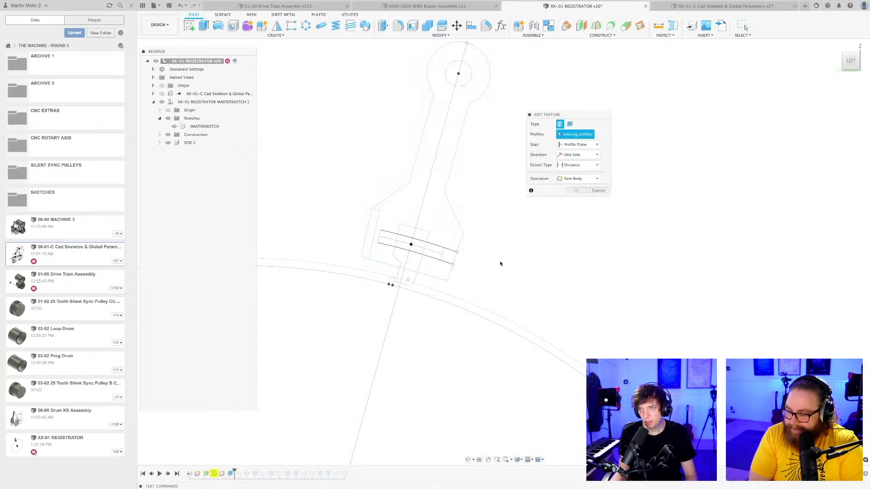
pyautogui.keyDown('shift'); pyautogui.moveTo(500, 264); pyautogui.dragTo(458, 243, button='middle'); pyautogui.keyUp('shift')
pyautogui.moveTo(505, 211); pyautogui.dragTo(496, 256, button='middle')
pyautogui.scroll(3, 439, 278)
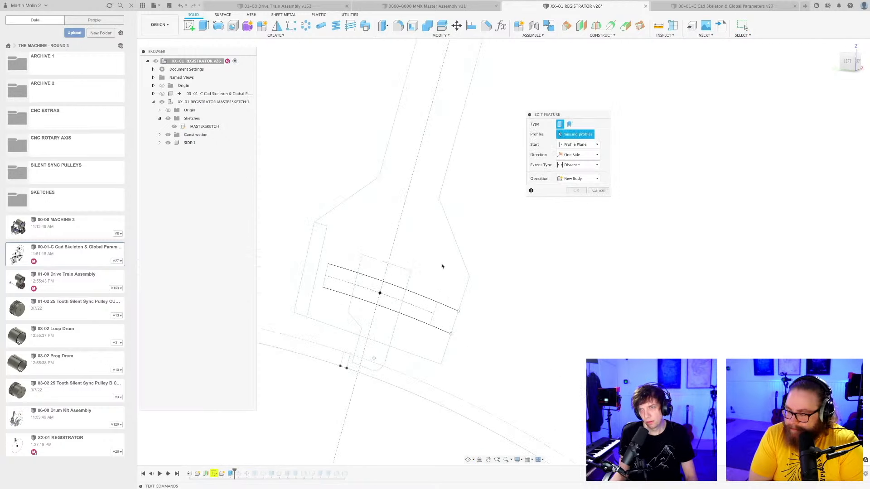
pyautogui.scroll(-3, 440, 357)
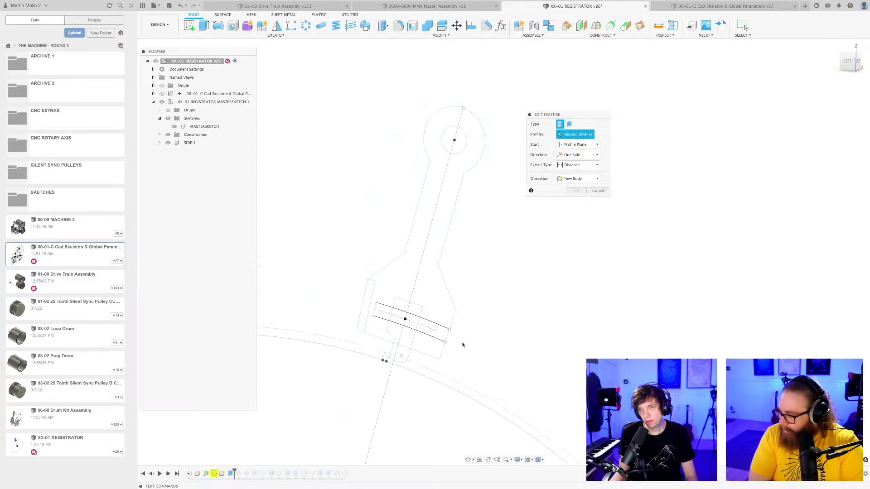
pyautogui.click(599, 191)
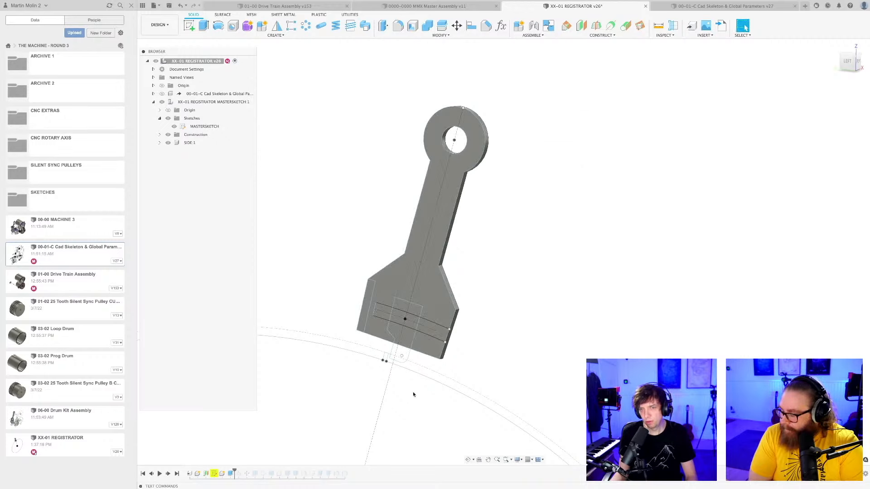
# Reopen the flagged master sketch and examine the extended slot arcs where they meet the side plate's edge.
pyautogui.doubleClick(214, 473)
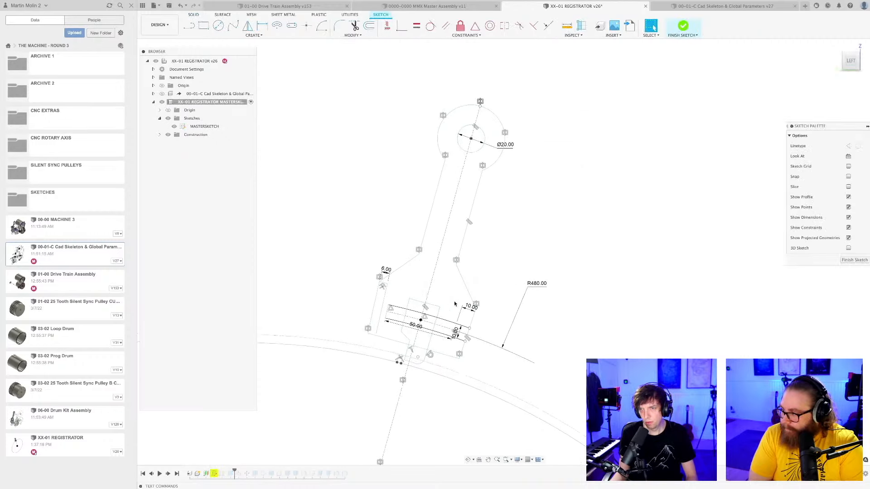
pyautogui.scroll(3, 484, 334)
pyautogui.scroll(6, 484, 335)
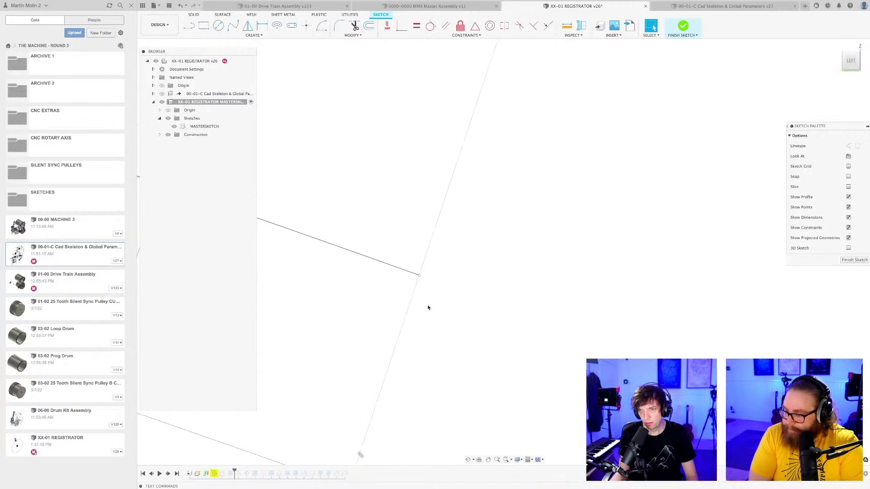
pyautogui.scroll(-5, 435, 310)
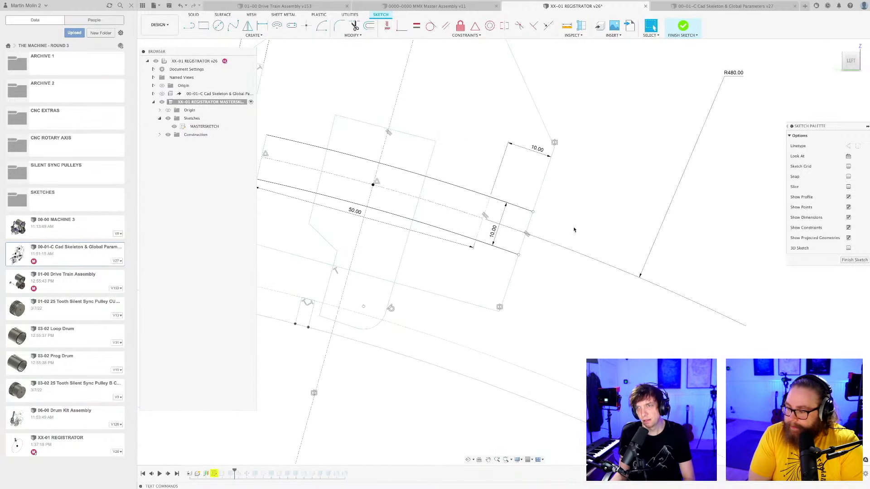
pyautogui.scroll(-3, 574, 230)
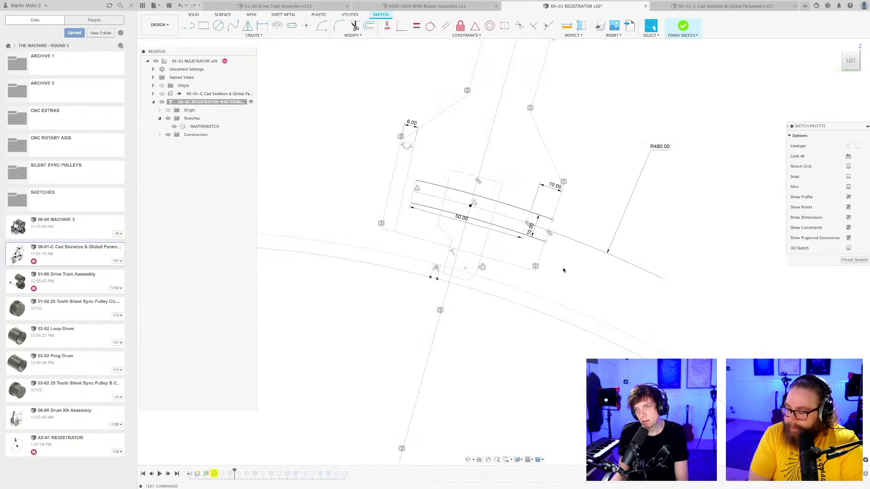
pyautogui.scroll(-3, 565, 269)
pyautogui.moveTo(554, 273); pyautogui.dragTo(505, 291, button='middle')
pyautogui.scroll(3, 489, 252)
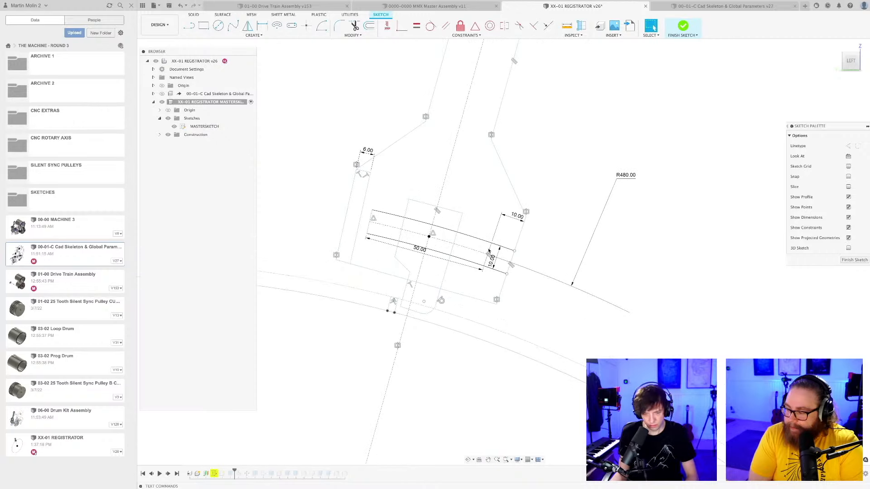
pyautogui.scroll(-4, 537, 259)
pyautogui.moveTo(537, 259); pyautogui.dragTo(491, 307, button='middle')
pyautogui.scroll(3, 503, 222)
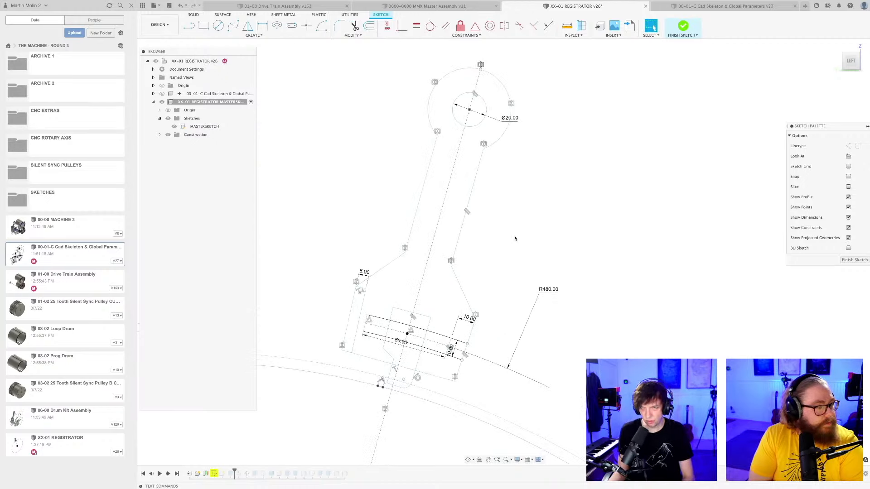
# Draw two test lines across the lever arm in the master sketch, sharing one endpoint.
pyautogui.press('l')
pyautogui.click(521, 211)
pyautogui.click(368, 175)
pyautogui.press('Escape')
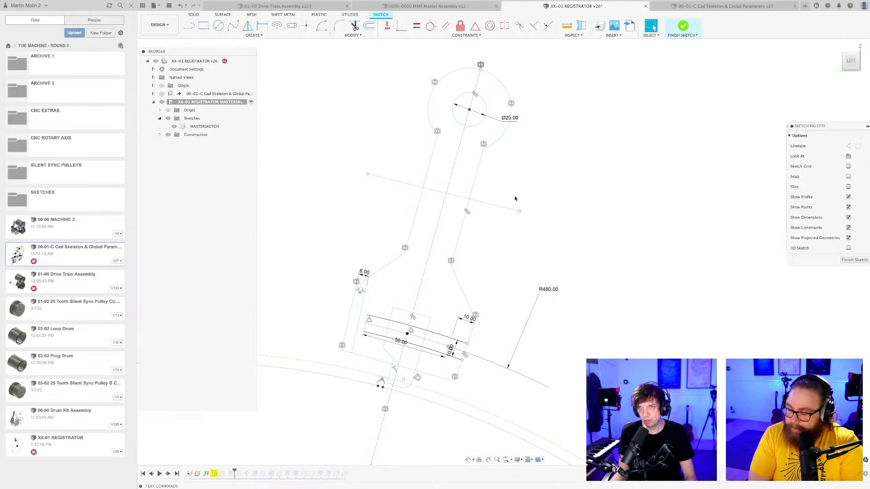
pyautogui.press('l')
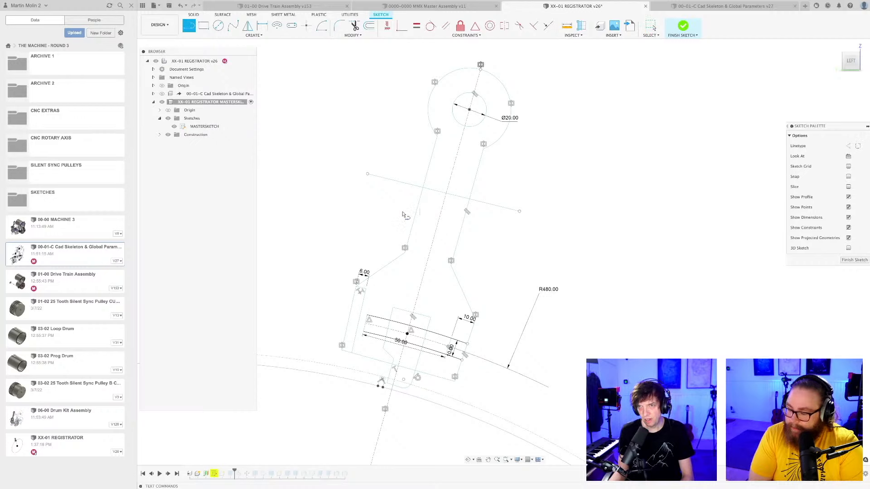
pyautogui.click(368, 174)
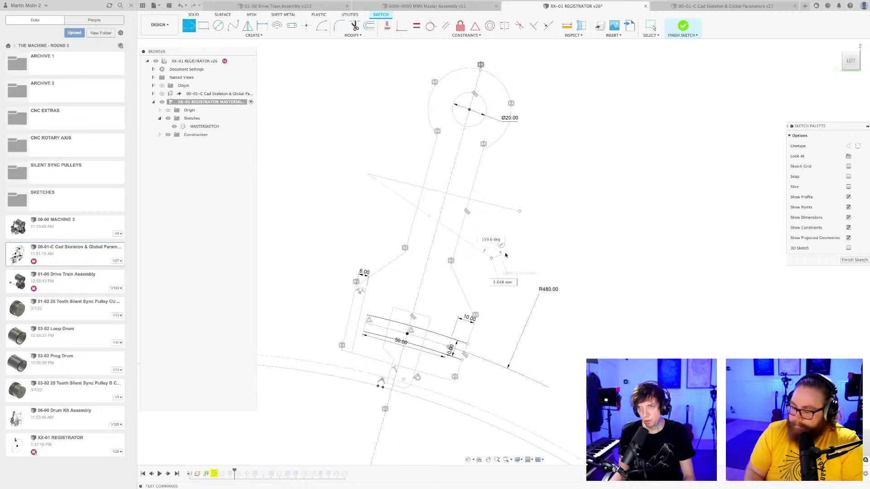
pyautogui.click(492, 258)
pyautogui.press('Escape')
# Delete both test lines crossing the lever arm.
pyautogui.scroll(-2, 520, 245)
pyautogui.keyDown('shift'); pyautogui.moveTo(488, 237); pyautogui.dragTo(466, 226, button='middle'); pyautogui.keyUp('shift')
pyautogui.scroll(2, 480, 235)
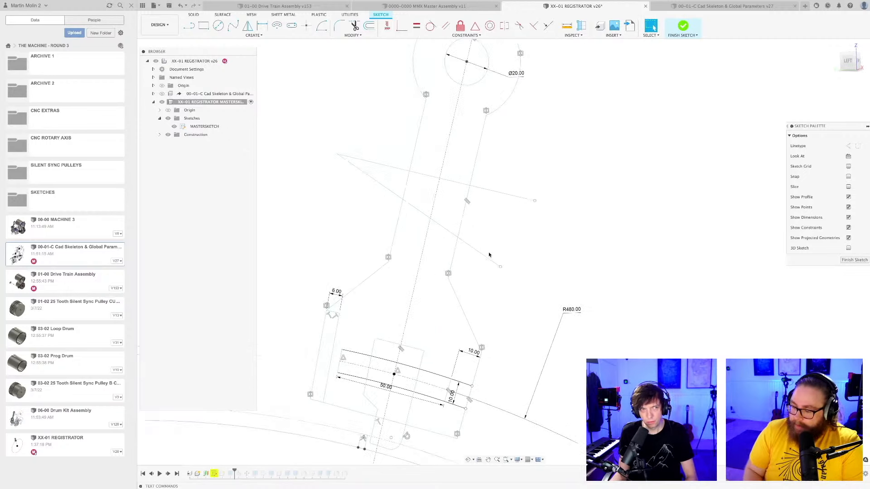
pyautogui.press('Delete')
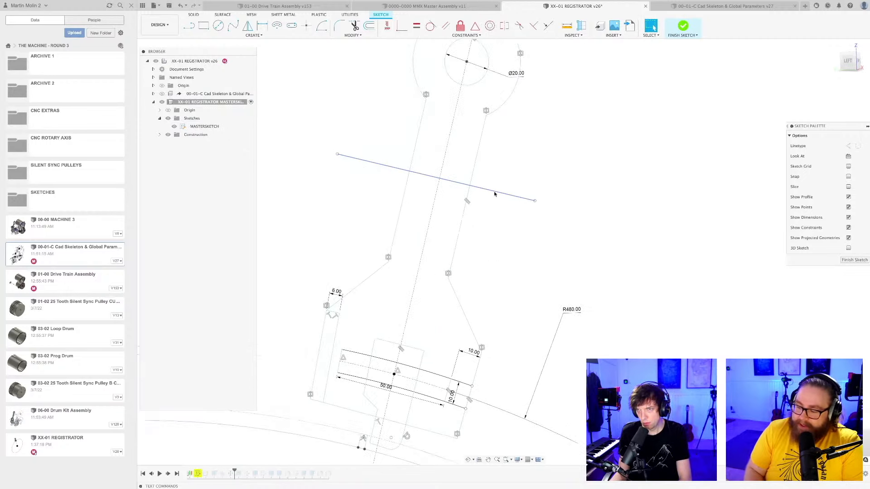
pyautogui.click(494, 193)
pyautogui.press('Delete')
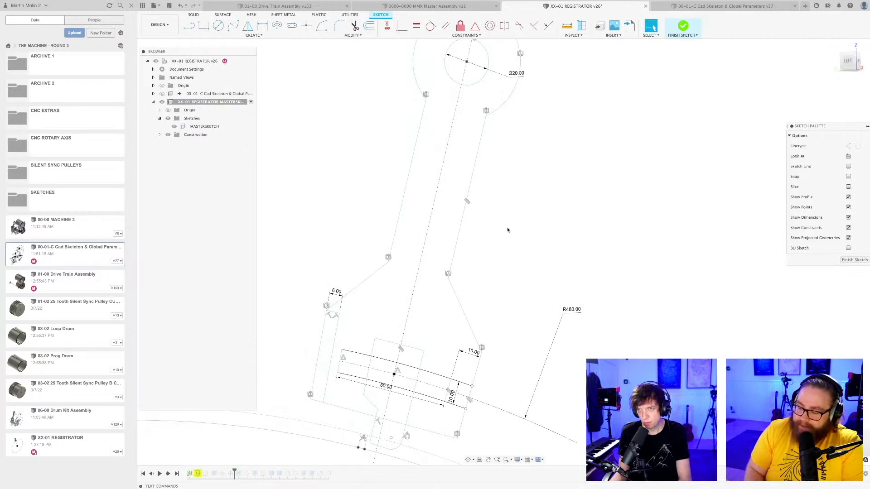
# Finish the master sketch and save the design with the version description "User Saved".
pyautogui.click(852, 261)
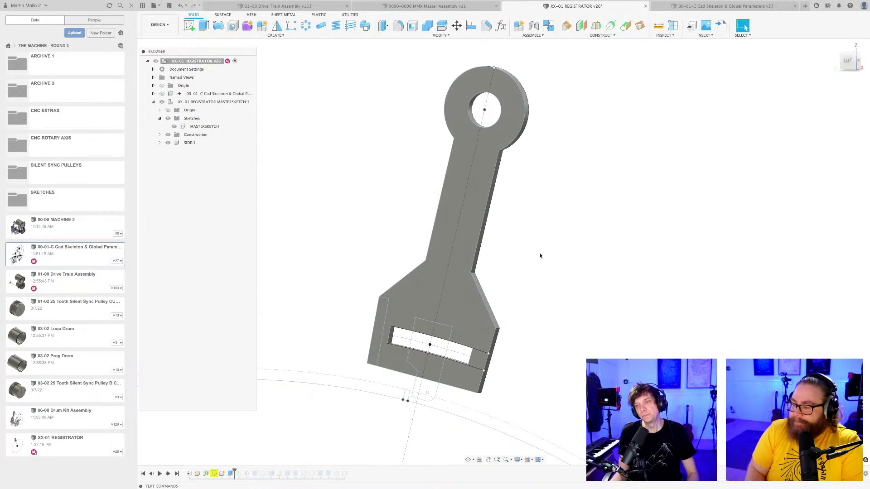
pyautogui.moveTo(540, 256); pyautogui.dragTo(520, 233, button='middle')
pyautogui.press('super+s')
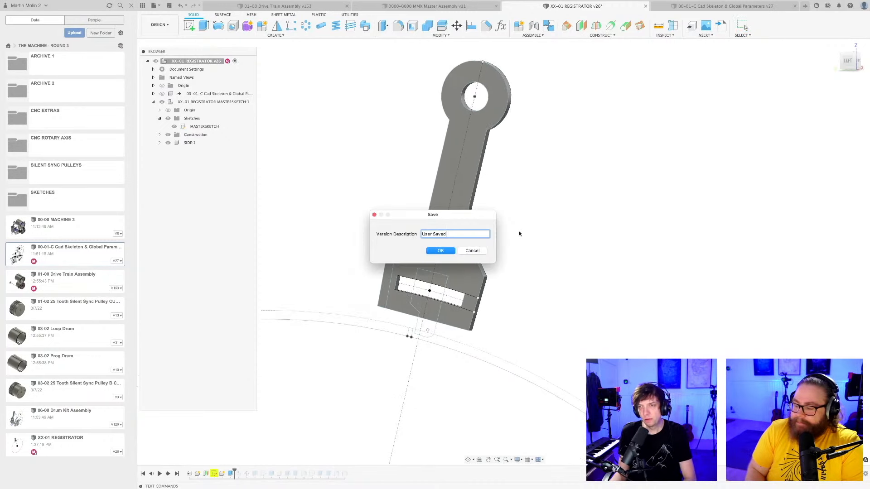
pyautogui.press('Return')
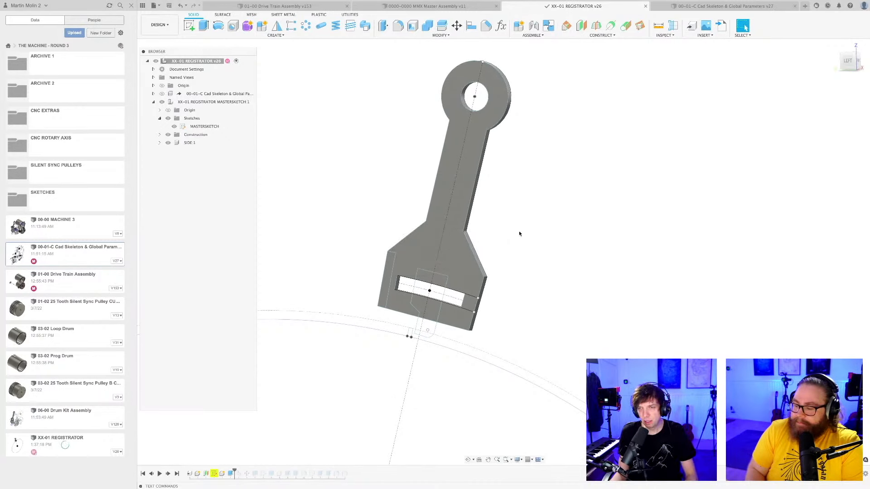
pyautogui.scroll(-1, 518, 234)
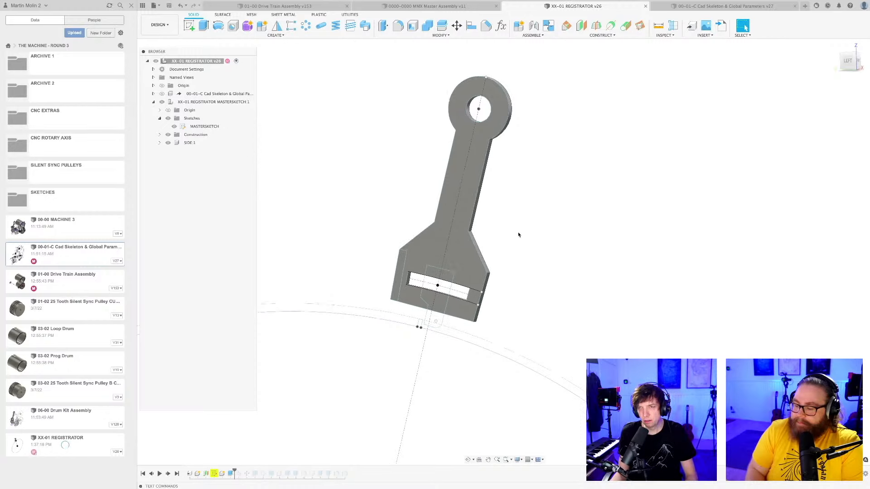
pyautogui.scroll(1, 519, 235)
pyautogui.scroll(1, 520, 240)
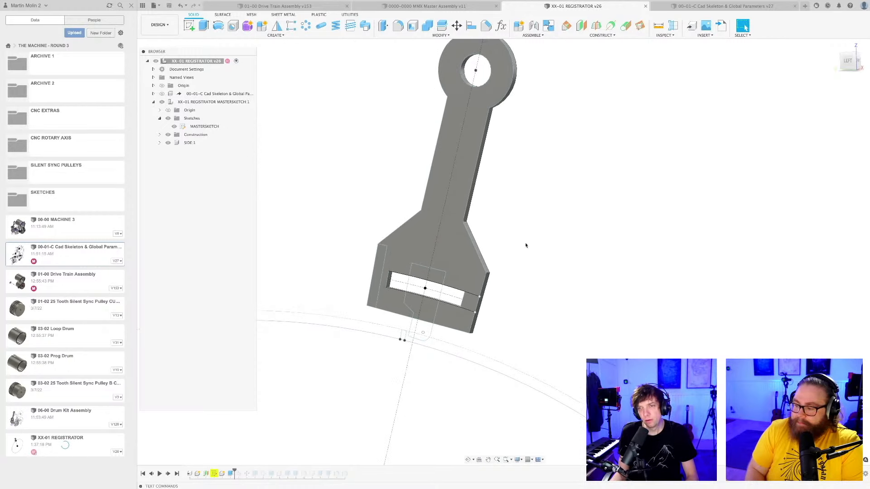
pyautogui.keyDown('shift'); pyautogui.moveTo(521, 242); pyautogui.dragTo(519, 247, button='middle'); pyautogui.keyUp('shift')
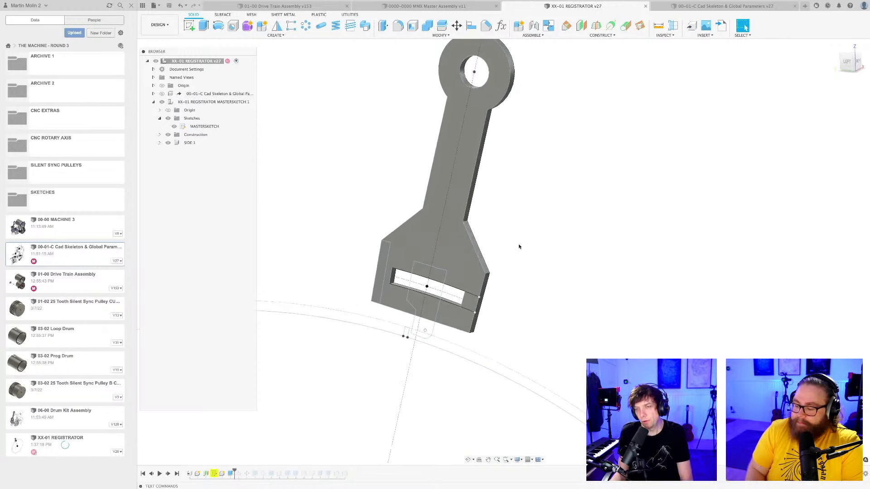
pyautogui.scroll(-1, 520, 247)
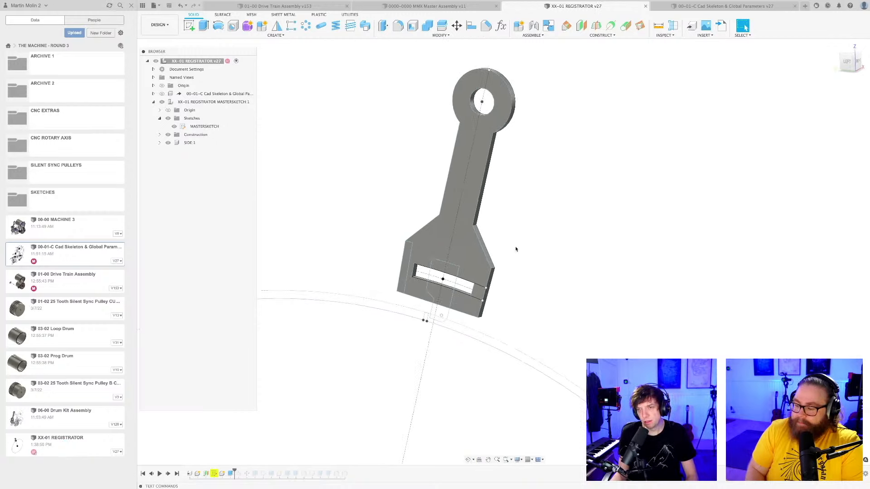
pyautogui.keyDown('shift'); pyautogui.moveTo(514, 249); pyautogui.dragTo(537, 259, button='middle'); pyautogui.keyUp('shift')
# Activate the XX-01 REGISTRATOR MASTERSKETCH component and set its timeline to just past the master sketch and the SIDE 1 component.
pyautogui.moveTo(234, 471); pyautogui.dragTo(202, 474)
pyautogui.click(215, 103)
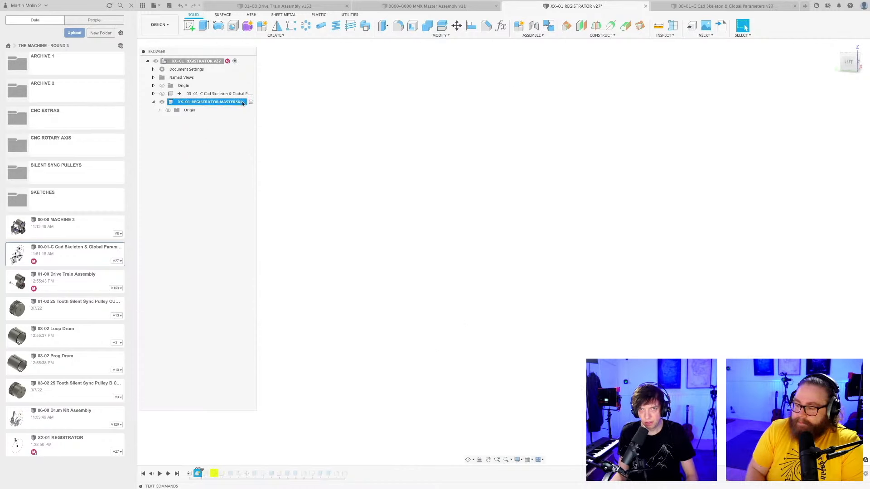
pyautogui.click(251, 102)
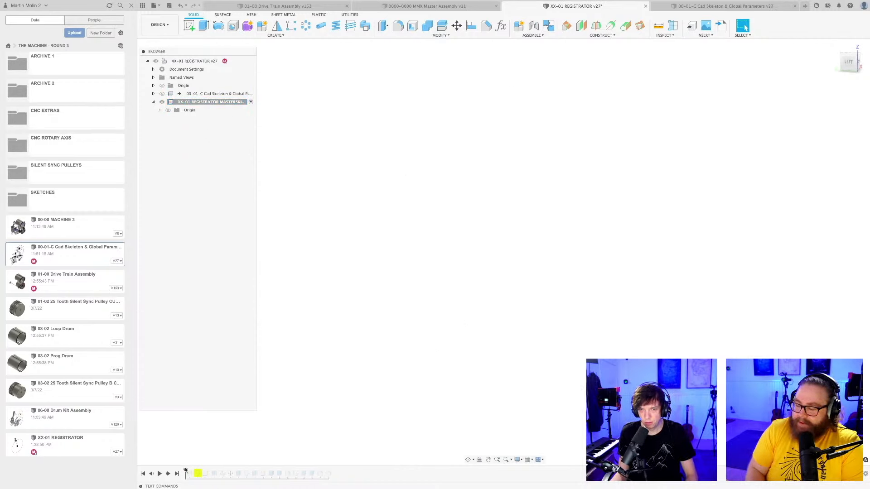
pyautogui.moveTo(199, 476); pyautogui.dragTo(210, 472)
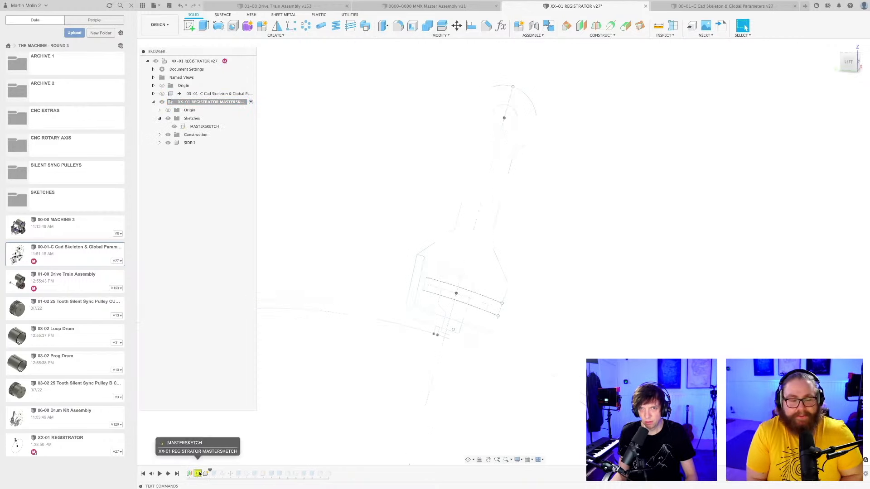
# Reopen the master sketch and draw a free-standing test circle beside the lever arm.
pyautogui.doubleClick(198, 474)
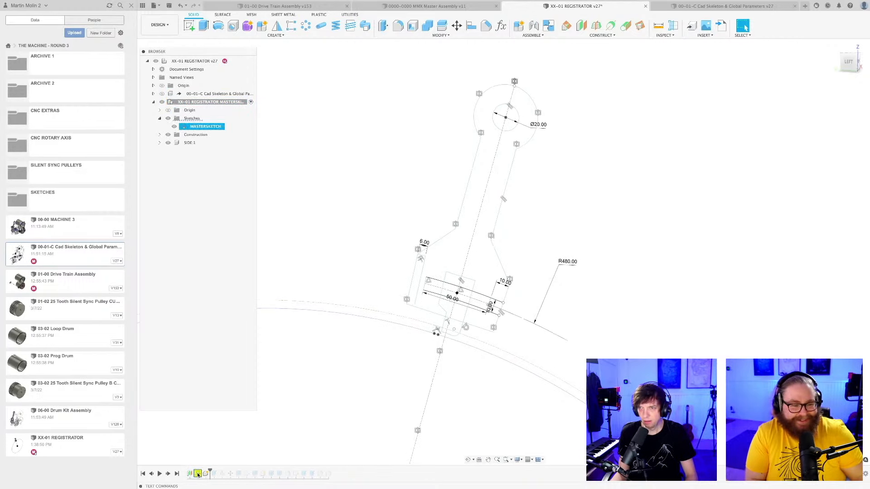
pyautogui.moveTo(584, 200); pyautogui.dragTo(470, 222, button='middle')
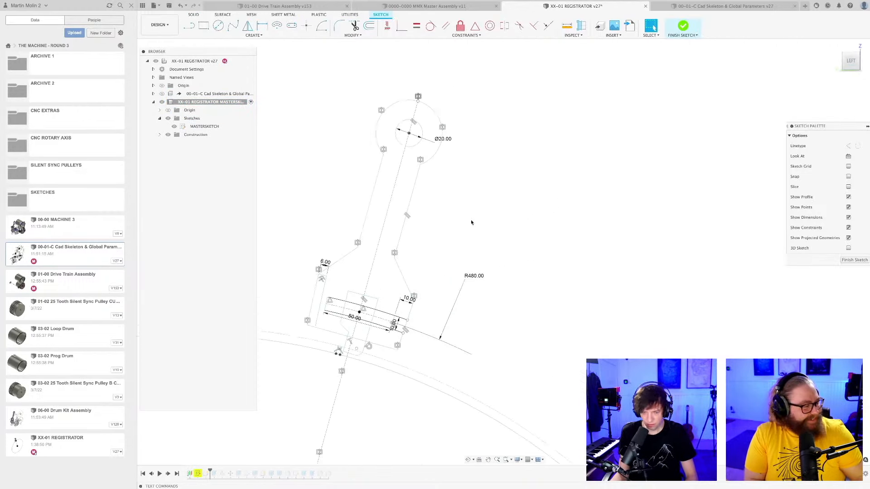
pyautogui.press('c')
pyautogui.click(519, 214)
pyautogui.click(564, 215)
pyautogui.press('Escape')
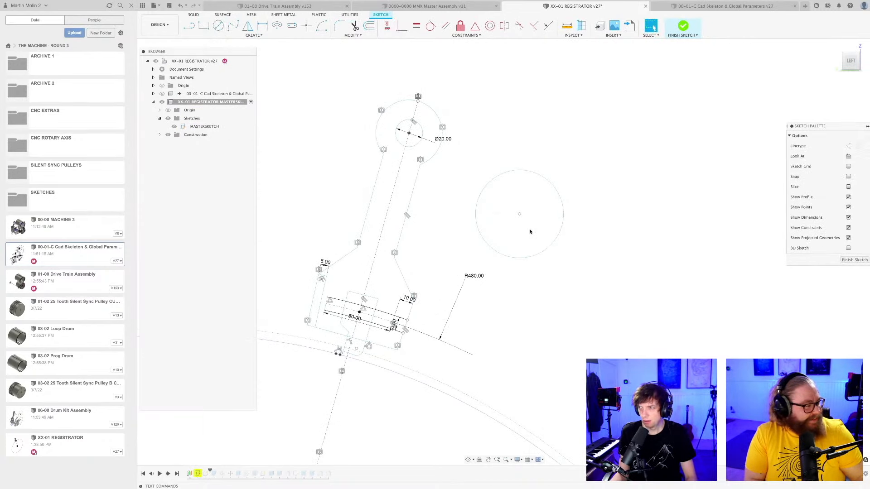
pyautogui.click(542, 249)
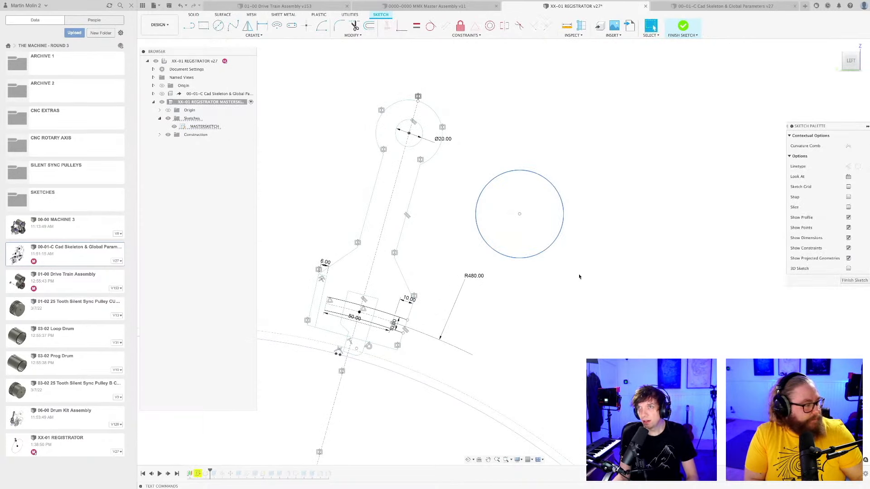
pyautogui.scroll(3, 576, 265)
pyautogui.scroll(-4, 548, 303)
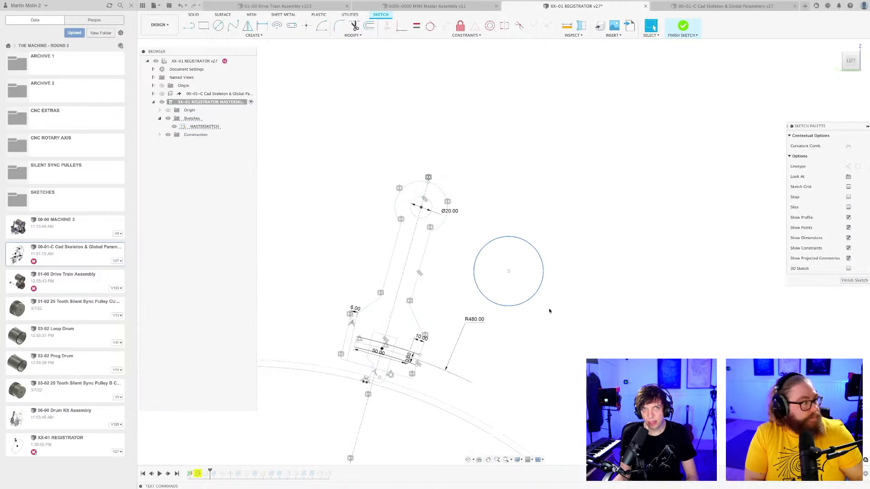
pyautogui.click(548, 310)
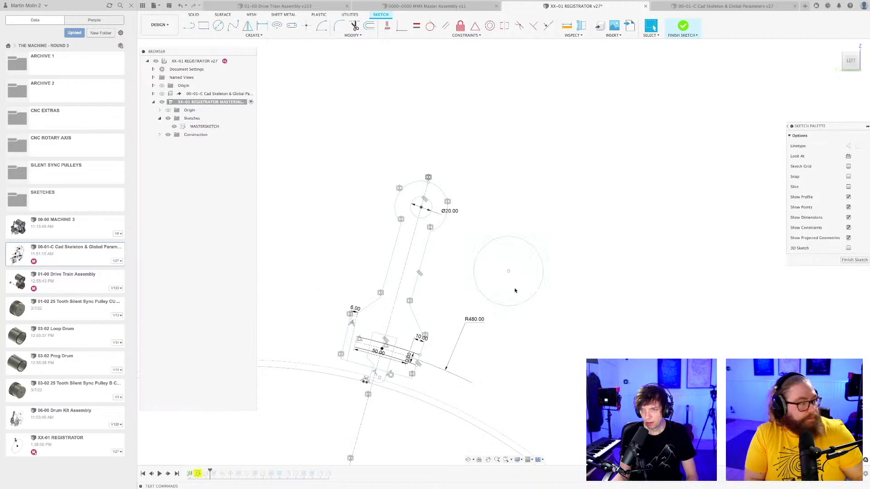
# Finish the master sketch and save the design with the test circle.
pyautogui.scroll(-1, 568, 319)
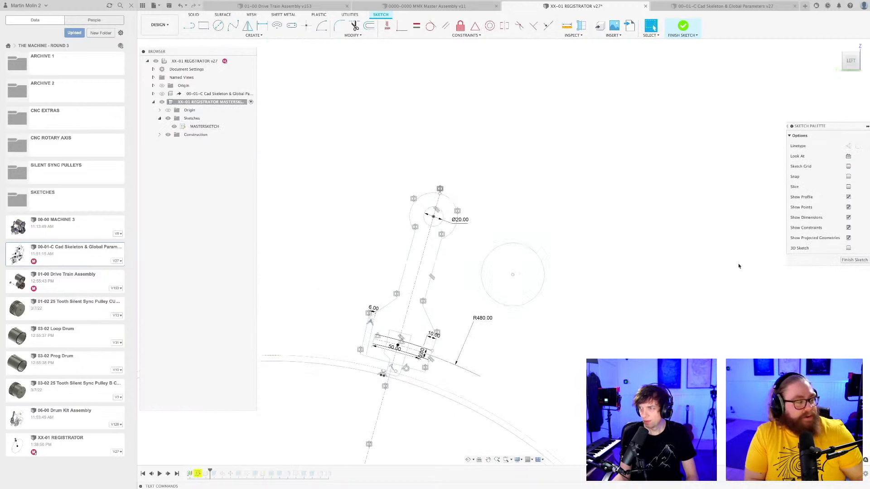
pyautogui.click(854, 260)
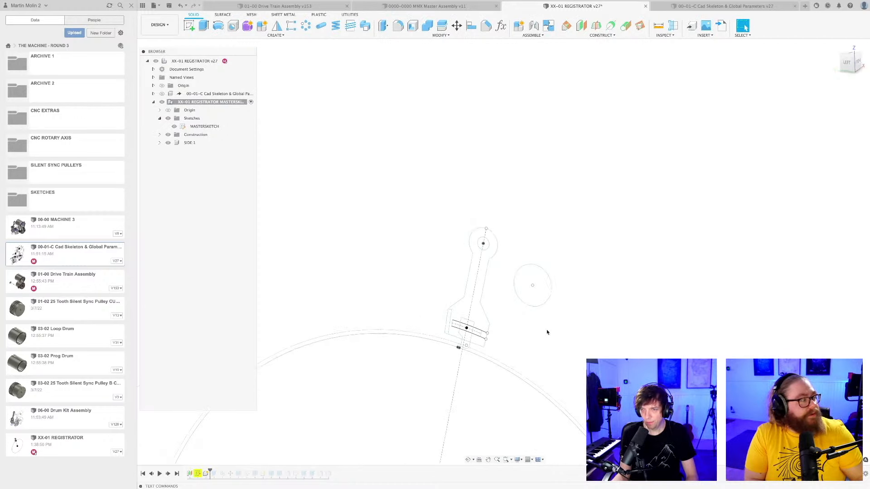
pyautogui.press('super+s')
pyautogui.press('Return')
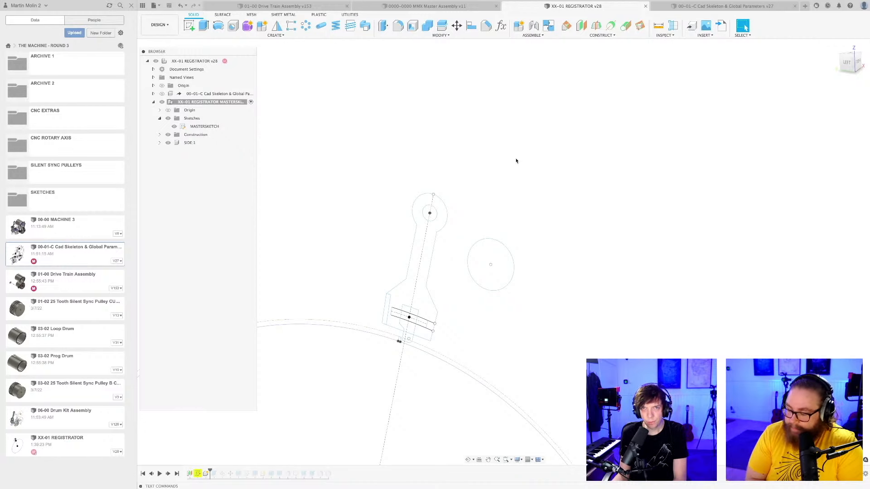
# Delete the free-standing test circle beside the lever arm.
pyautogui.scroll(3, 510, 278)
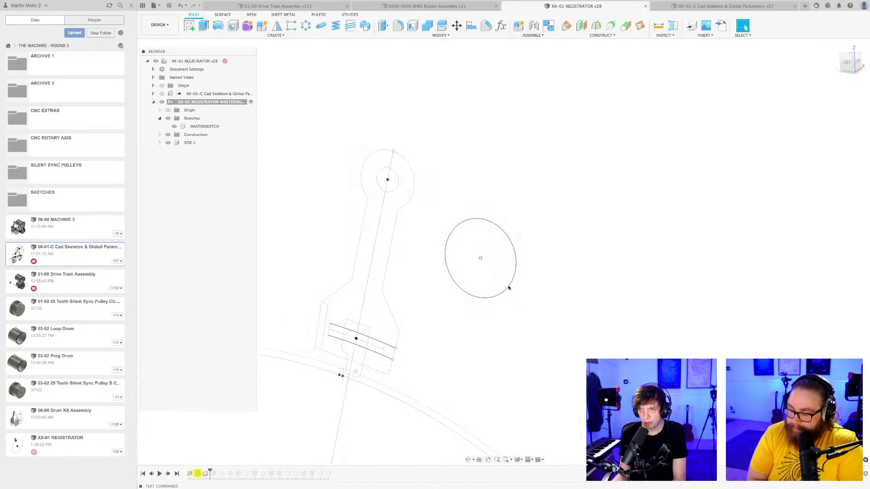
pyautogui.scroll(-3, 499, 283)
pyautogui.moveTo(495, 293)
pyautogui.mouseDown()
pyautogui.moveTo(511, 240)
pyautogui.moveTo(505, 275)
pyautogui.mouseUp()
pyautogui.click(496, 287)
pyautogui.press('Delete')
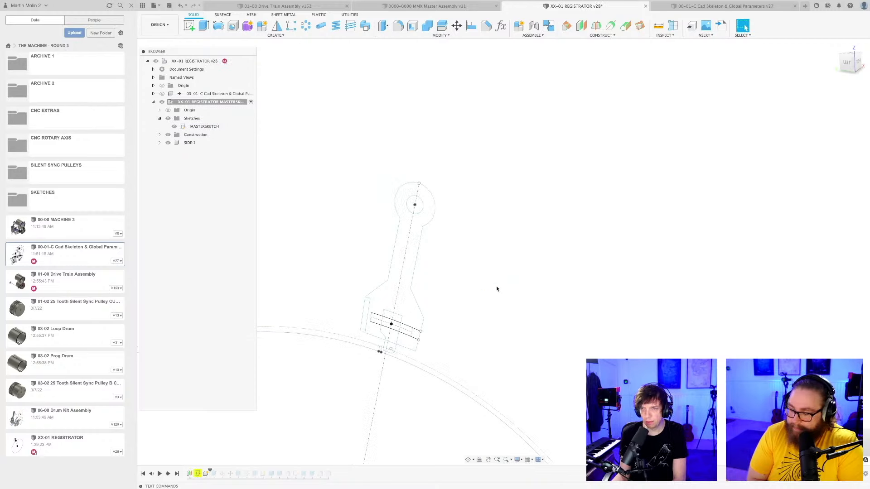
# Save the design without the test circle, using the version description "User Saved".
pyautogui.scroll(-3, 515, 291)
pyautogui.scroll(-3, 481, 376)
pyautogui.moveTo(480, 303); pyautogui.dragTo(482, 175, button='middle')
pyautogui.press('super+s')
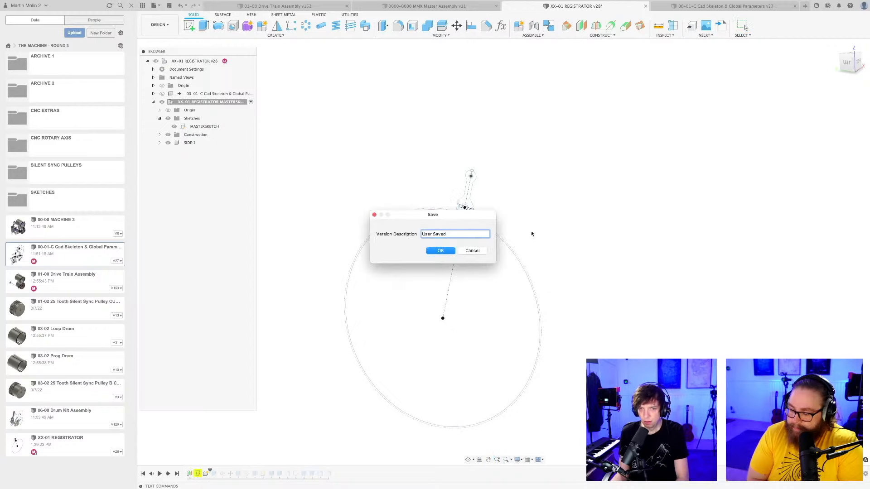
pyautogui.press('Return')
# Roll the timeline back to its start, activate the top-level XX-01 REGISTRATOR component, and roll forward to just past the master sketch.
pyautogui.moveTo(210, 472); pyautogui.dragTo(185, 472)
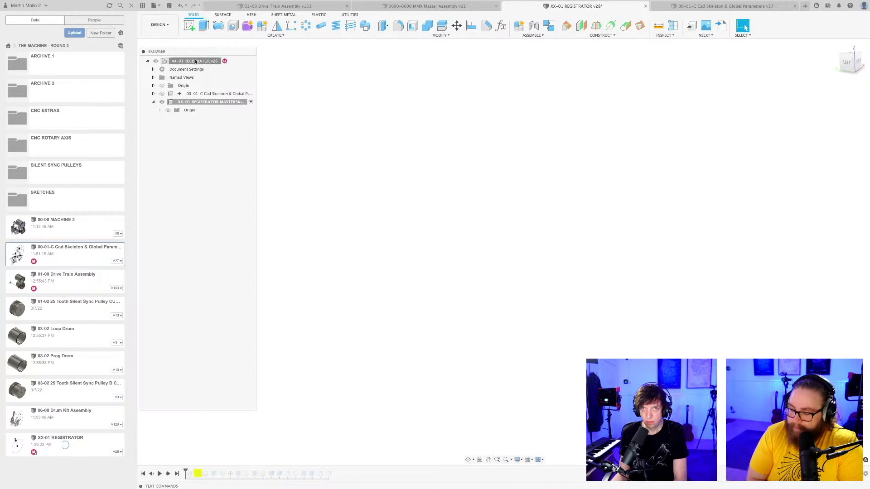
pyautogui.click(235, 61)
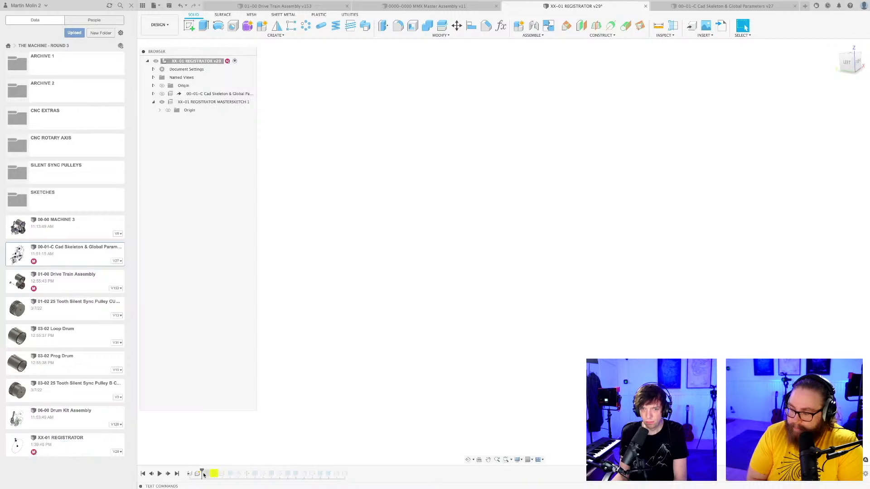
pyautogui.moveTo(203, 472)
pyautogui.mouseDown()
pyautogui.moveTo(188, 473)
pyautogui.moveTo(219, 472)
pyautogui.mouseUp()
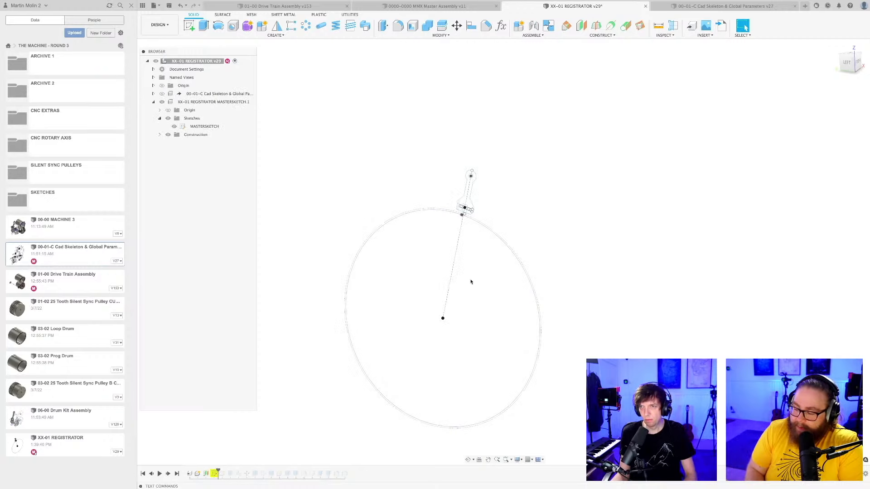
# Reopen the master sketch, draw a free-standing test circle above the lever's head, and finish the sketch.
pyautogui.scroll(2, 470, 282)
pyautogui.moveTo(468, 286)
pyautogui.keyDown('shift'); pyautogui.mouseDown(button='middle')
pyautogui.moveTo(474, 288)
pyautogui.moveTo(468, 281)
pyautogui.mouseUp(button='middle'); pyautogui.keyUp('shift')
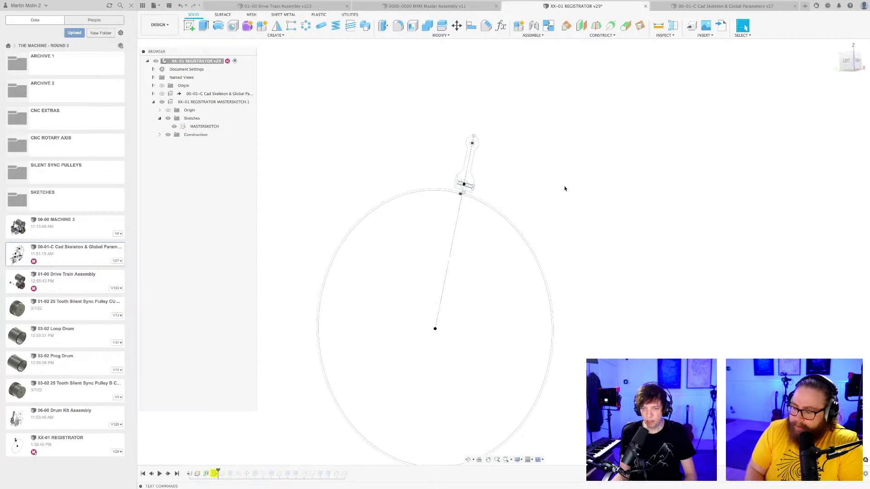
pyautogui.moveTo(562, 190); pyautogui.dragTo(466, 300, button='middle')
pyautogui.scroll(2, 455, 303)
pyautogui.scroll(-4, 436, 321)
pyautogui.doubleClick(230, 470)
pyautogui.click(429, 216)
pyautogui.click(456, 244)
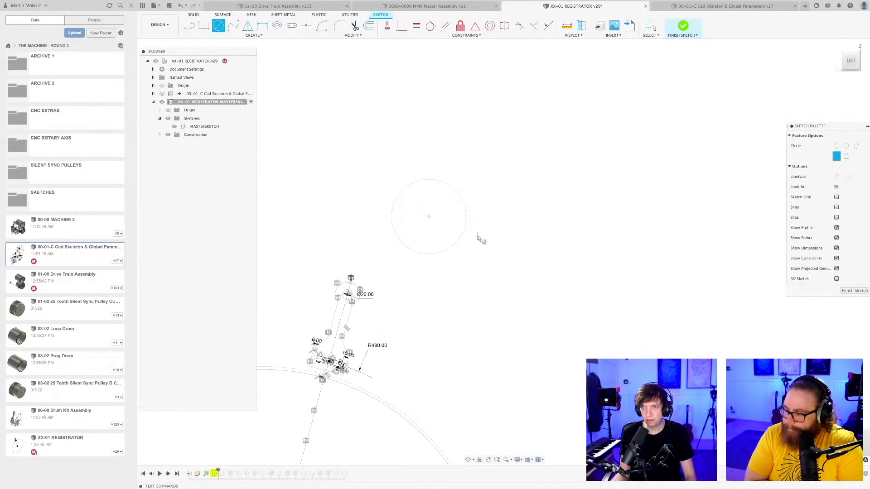
pyautogui.press('Escape')
pyautogui.moveTo(443, 227)
pyautogui.keyDown('shift'); pyautogui.mouseDown(button='middle')
pyautogui.moveTo(432, 236)
pyautogui.moveTo(447, 234)
pyautogui.mouseUp(button='middle'); pyautogui.keyUp('shift')
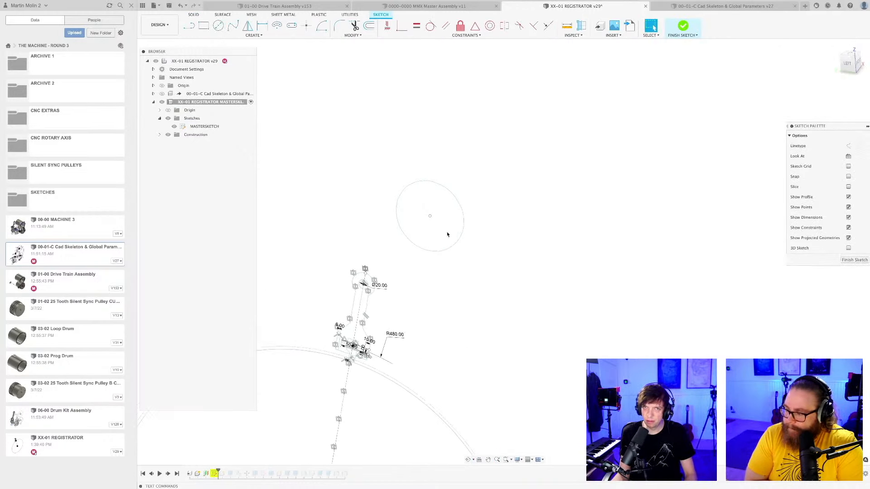
pyautogui.click(855, 261)
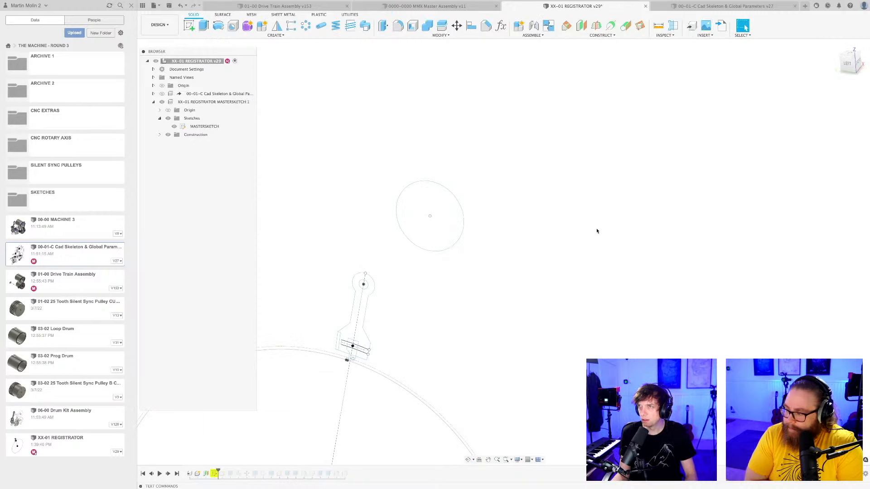
# Switch to the 00-01-C Cad Skeleton & Global Parameters design, open its sketch and draw a test circle beside the upper large circle.
pyautogui.hotkey('ctrl', 'Tab')
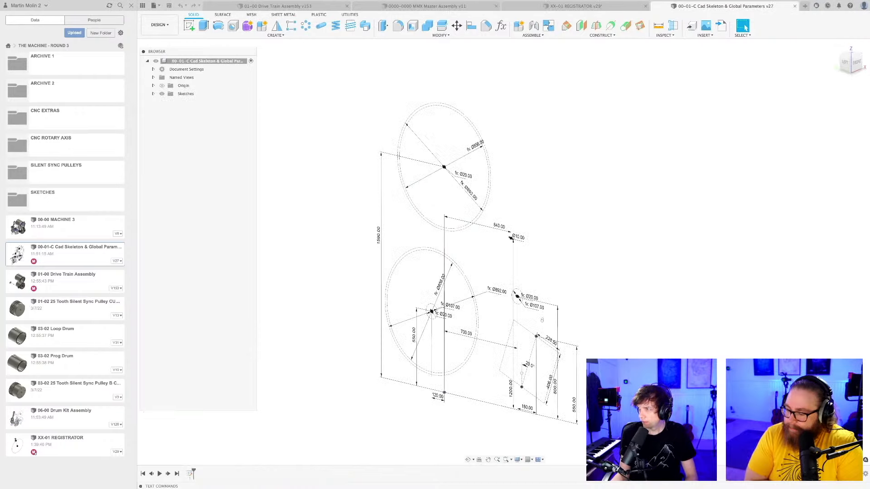
pyautogui.moveTo(575, 217)
pyautogui.mouseDown(button='middle')
pyautogui.moveTo(512, 203)
pyautogui.moveTo(566, 180)
pyautogui.moveTo(538, 248)
pyautogui.mouseUp(button='middle')
pyautogui.scroll(2, 517, 204)
pyautogui.doubleClick(190, 474)
pyautogui.scroll(-2, 539, 249)
pyautogui.press('c')
pyautogui.click(521, 201)
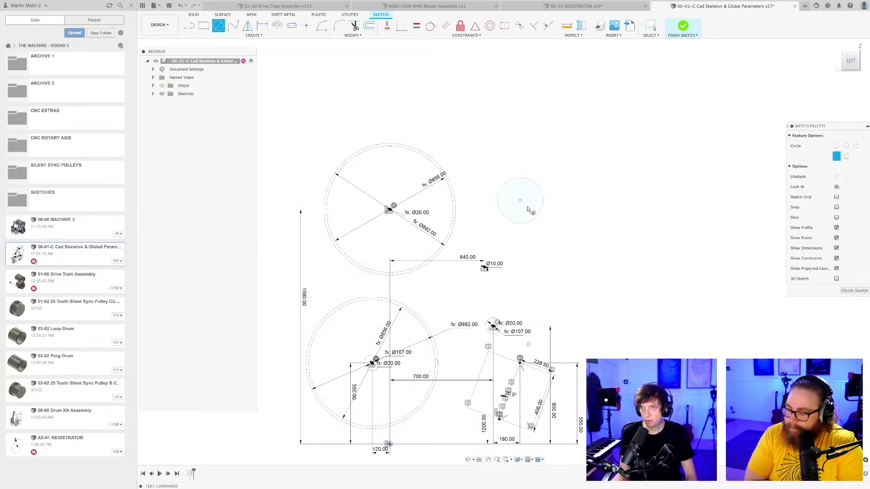
pyautogui.click(527, 208)
pyautogui.press('Escape')
# Delete the test circle from the skeleton sketch.
pyautogui.scroll(5, 527, 208)
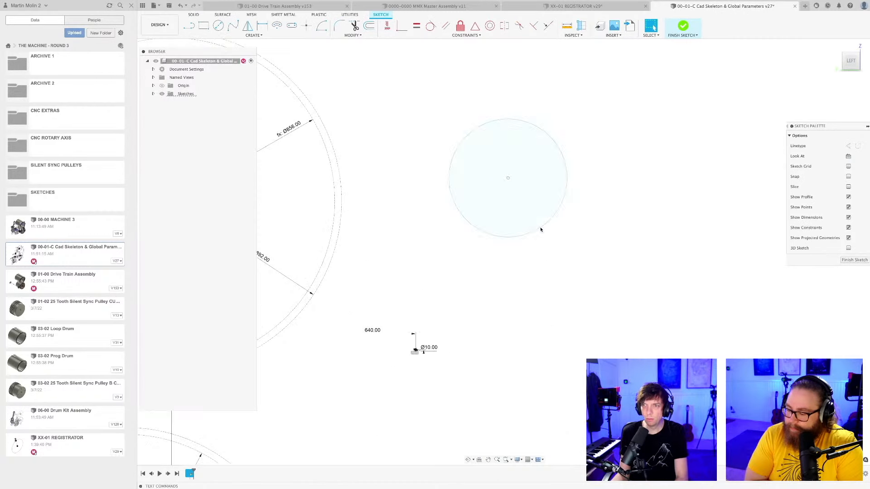
pyautogui.click(540, 227)
pyautogui.press('Delete')
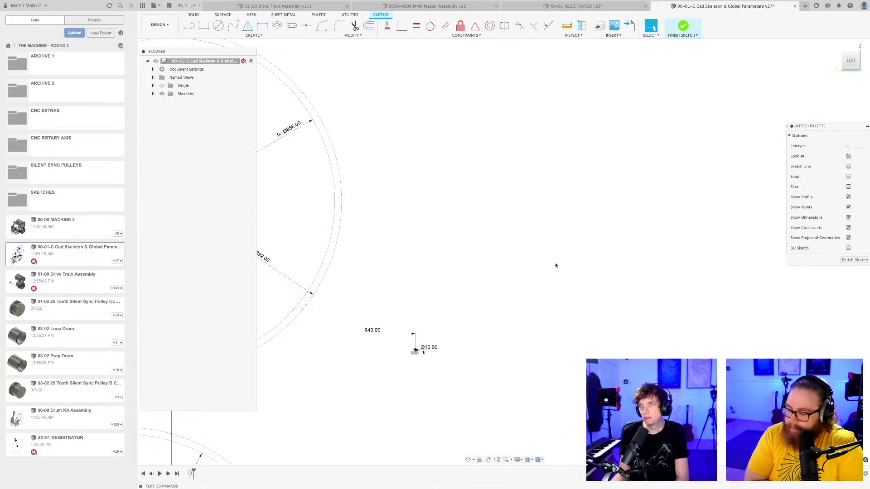
# Return to the XX-01 REGISTRATOR design and save it with the version description "User Saved".
pyautogui.click(570, 8)
pyautogui.scroll(-2, 469, 222)
pyautogui.scroll(-5, 470, 235)
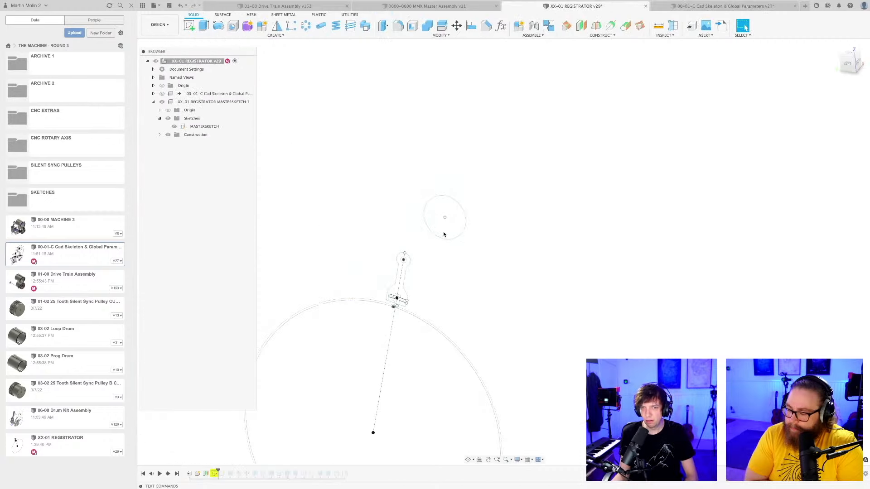
pyautogui.press('super+s')
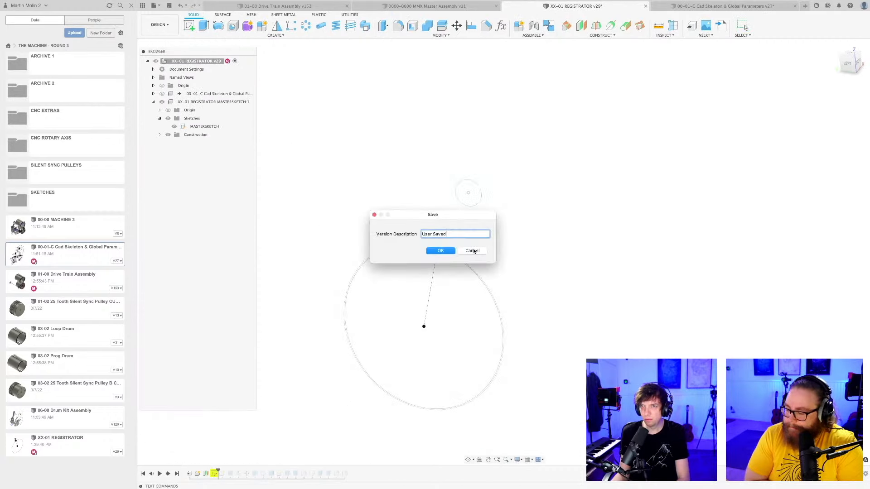
pyautogui.press('Return')
# Delete the test circle above the lever's head from the registrator design.
pyautogui.click(478, 205)
pyautogui.press('Delete')
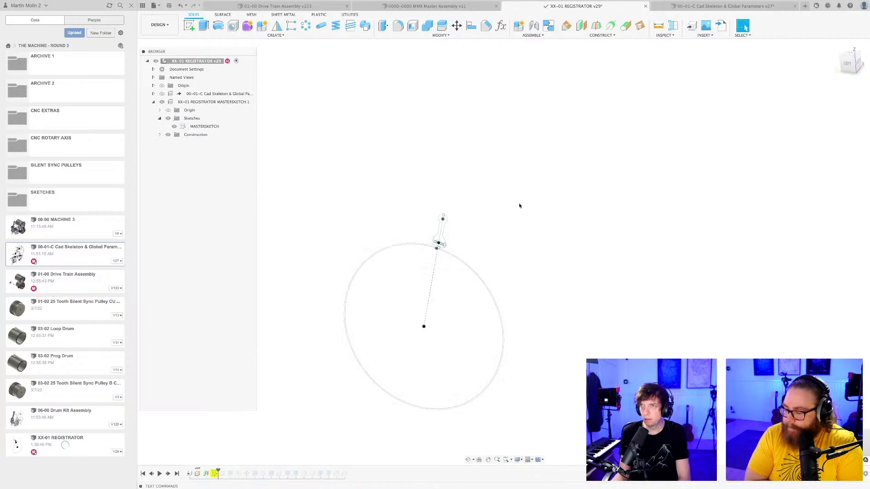
pyautogui.scroll(-4, 508, 219)
pyautogui.keyDown('shift'); pyautogui.moveTo(509, 219); pyautogui.dragTo(502, 220, button='middle'); pyautogui.keyUp('shift')
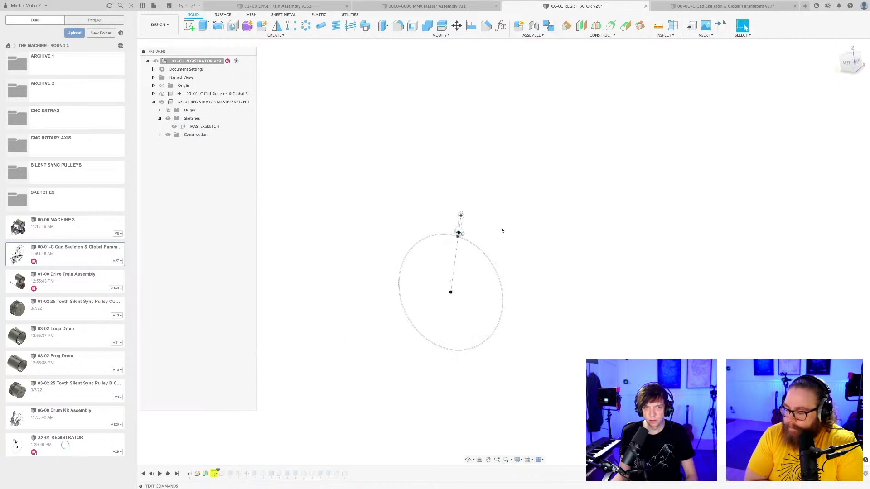
# Close the XX-01 REGISTRATOR design with its changes saved as "User Saved" and reopen it from the project files.
pyautogui.click(646, 6)
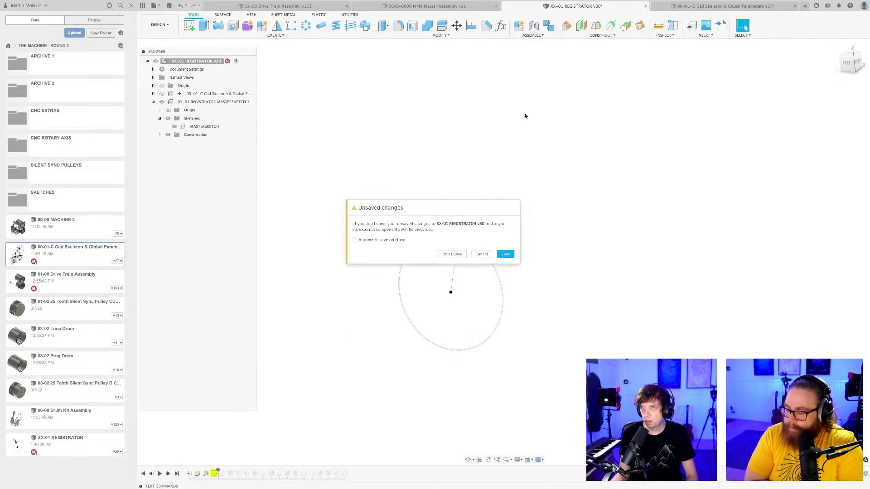
pyautogui.click(506, 255)
pyautogui.click(440, 251)
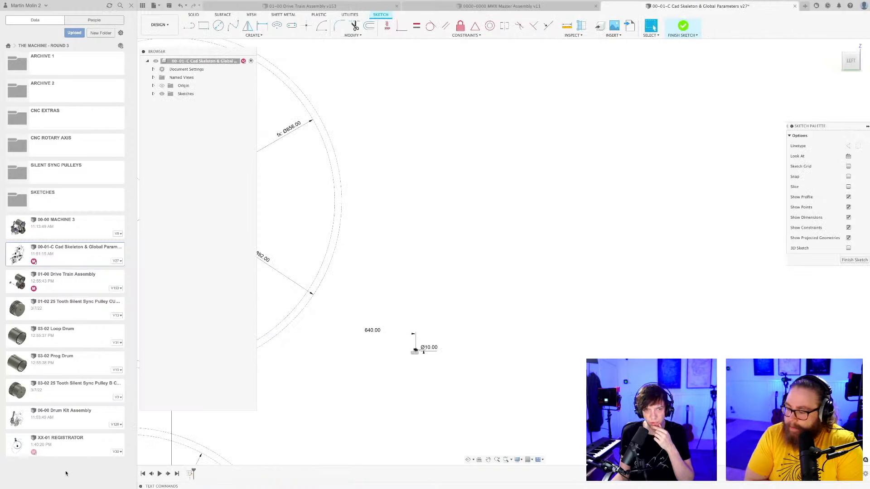
pyautogui.doubleClick(65, 445)
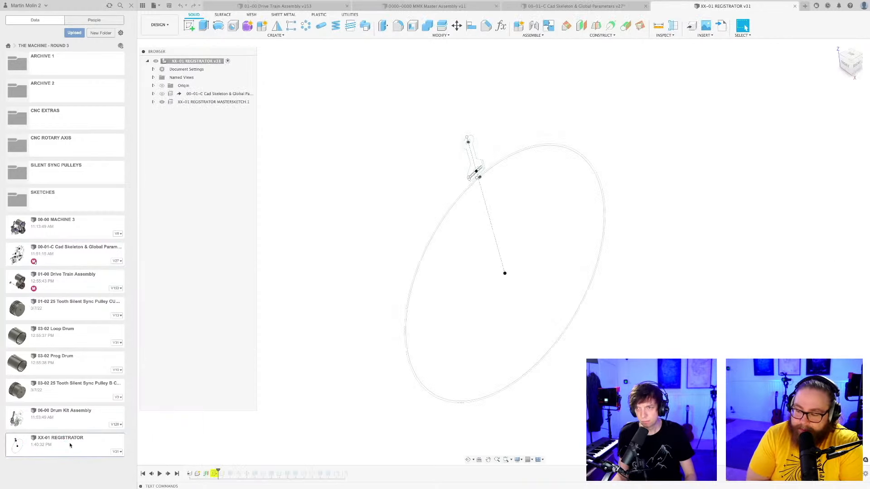
pyautogui.scroll(3, 479, 170)
pyautogui.scroll(-4, 452, 199)
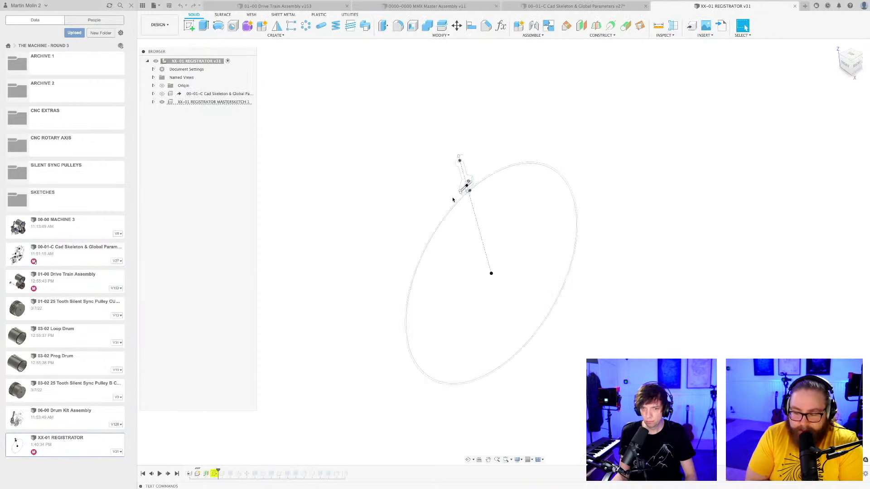
pyautogui.moveTo(490, 286)
pyautogui.keyDown('shift'); pyautogui.mouseDown(button='middle')
pyautogui.moveTo(558, 270)
pyautogui.moveTo(370, 388)
pyautogui.mouseUp(button='middle'); pyautogui.keyUp('shift')
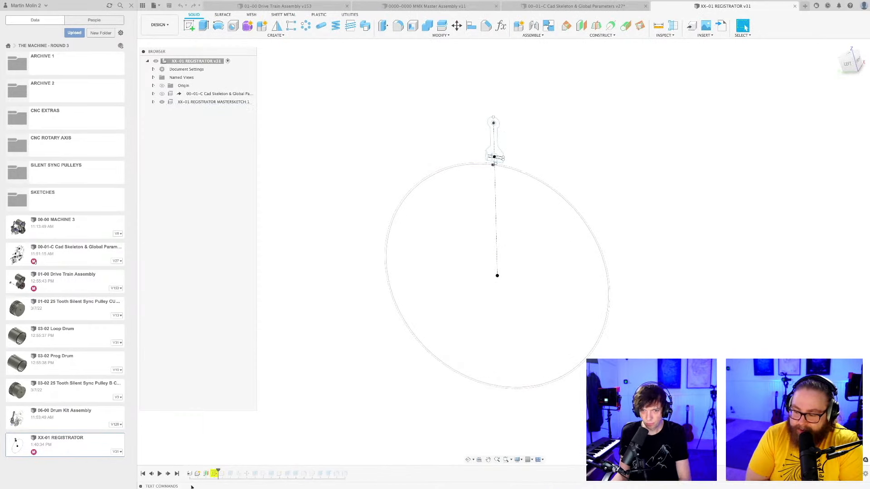
# Open the master sketch for editing and draw a free-standing test circle beside the lever.
pyautogui.doubleClick(214, 474)
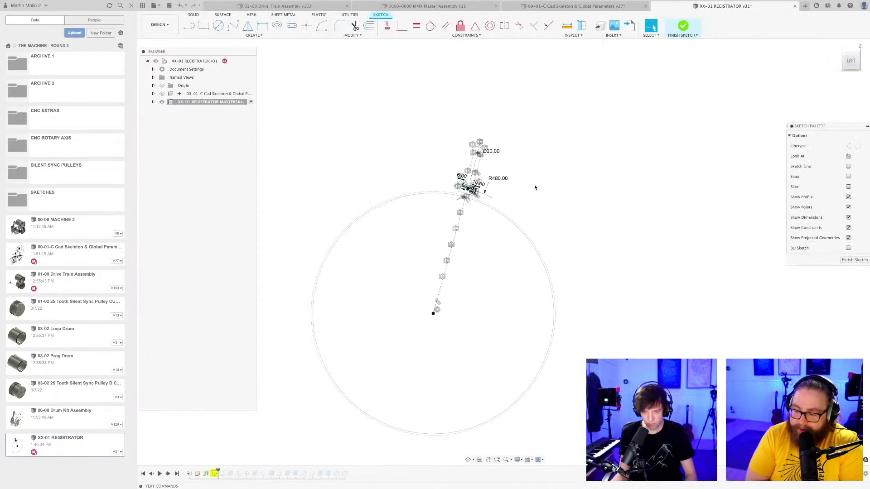
pyautogui.press('c')
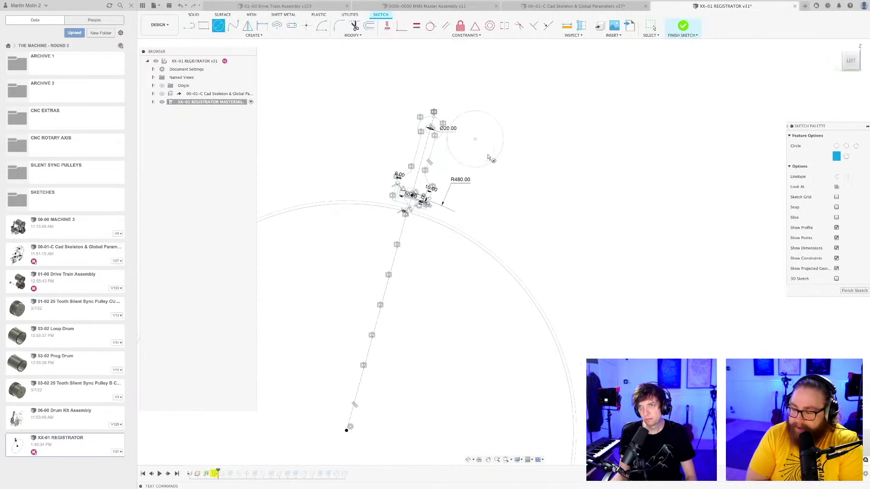
pyautogui.click(493, 174)
pyautogui.scroll(2, 495, 175)
pyautogui.moveTo(491, 174)
pyautogui.mouseDown()
pyautogui.moveTo(473, 139)
pyautogui.moveTo(510, 176)
pyautogui.mouseUp()
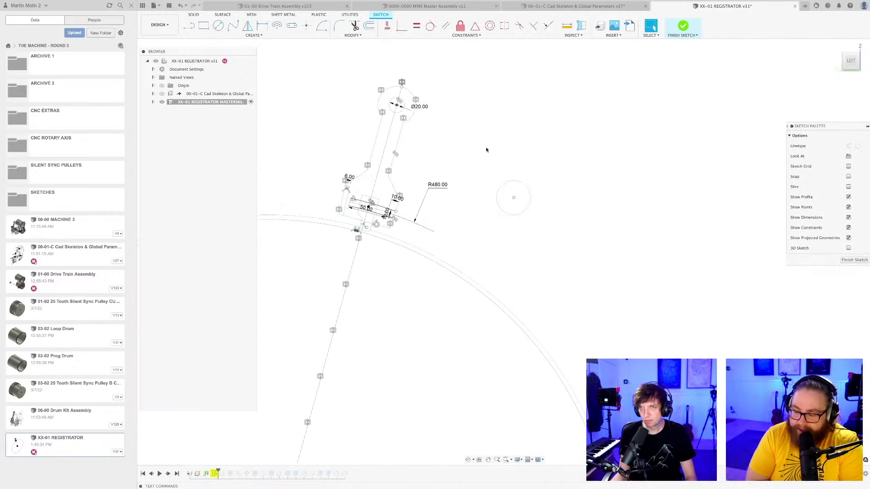
# Move the test circle closer to the lever arm and enlarge it slightly.
pyautogui.scroll(3, 485, 150)
pyautogui.scroll(-3, 518, 175)
pyautogui.moveTo(492, 160)
pyautogui.mouseDown(button='middle')
pyautogui.moveTo(548, 224)
pyautogui.moveTo(550, 240)
pyautogui.mouseUp(button='middle')
pyautogui.scroll(3, 548, 268)
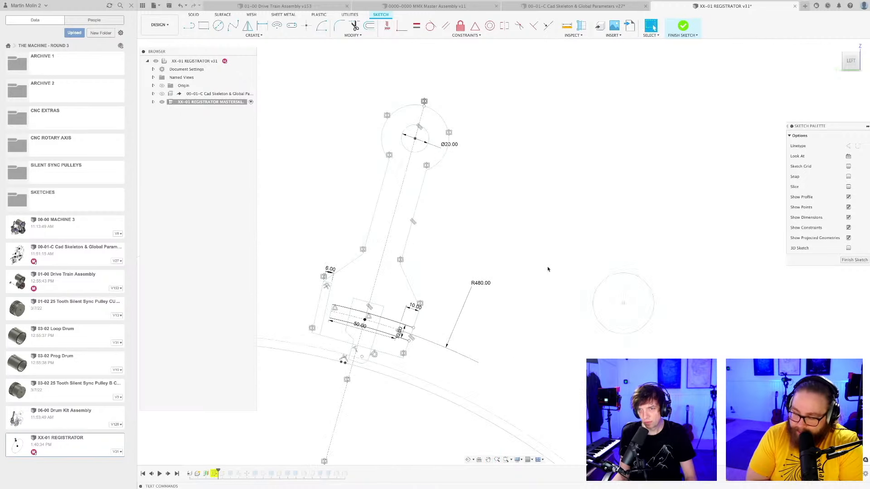
pyautogui.scroll(-2, 547, 269)
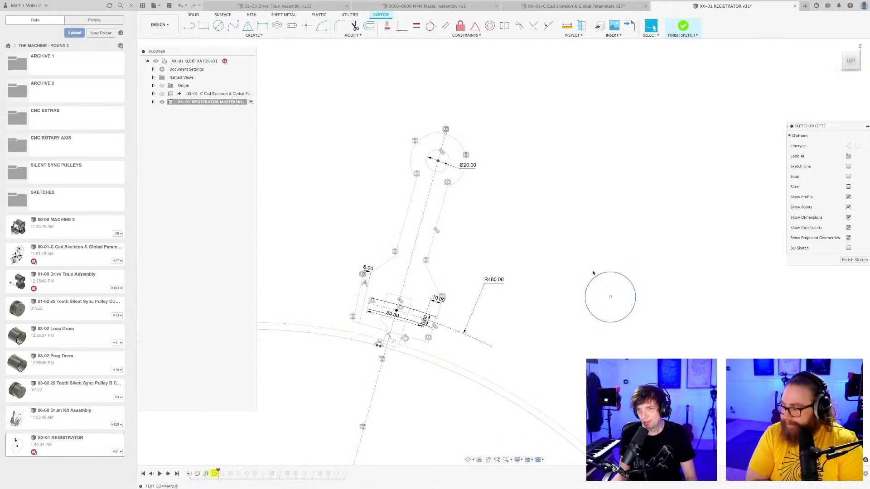
pyautogui.moveTo(592, 273)
pyautogui.mouseDown()
pyautogui.moveTo(610, 282)
pyautogui.moveTo(561, 240)
pyautogui.mouseUp()
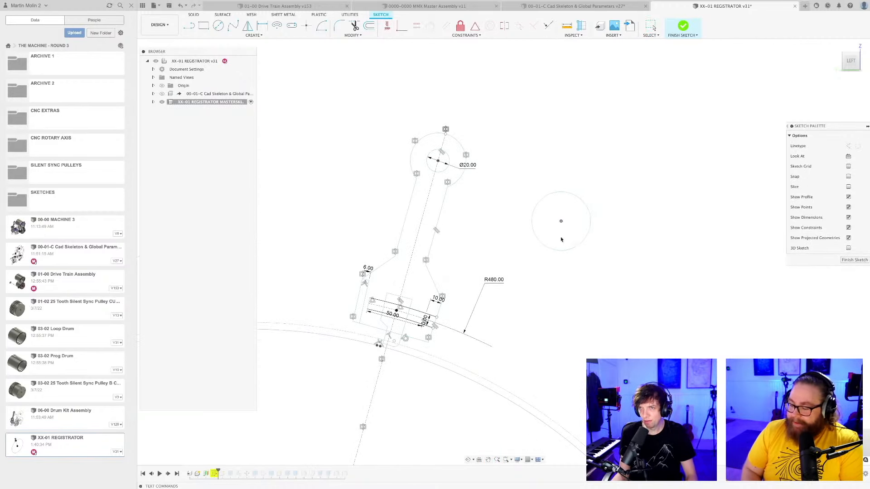
# Save the design as "User Saved" with the master sketch still open, delete the test circle, and close the warning dialog.
pyautogui.press('super+s')
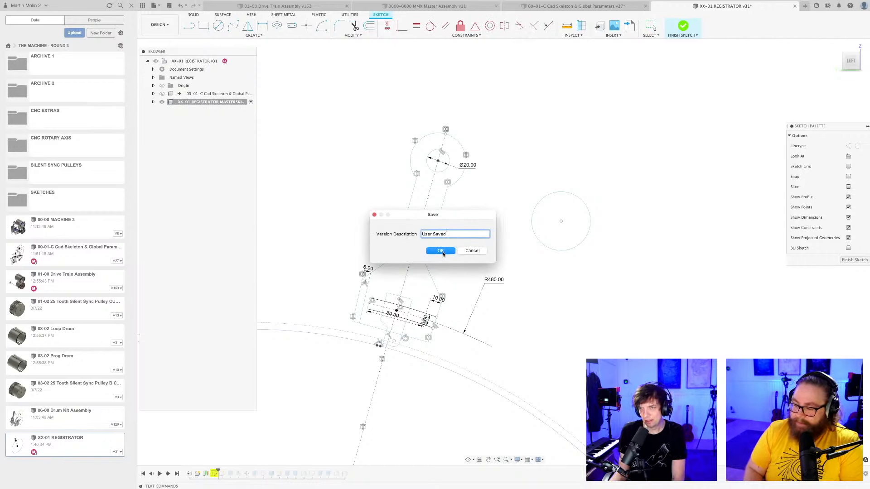
pyautogui.click(440, 252)
pyautogui.click(568, 250)
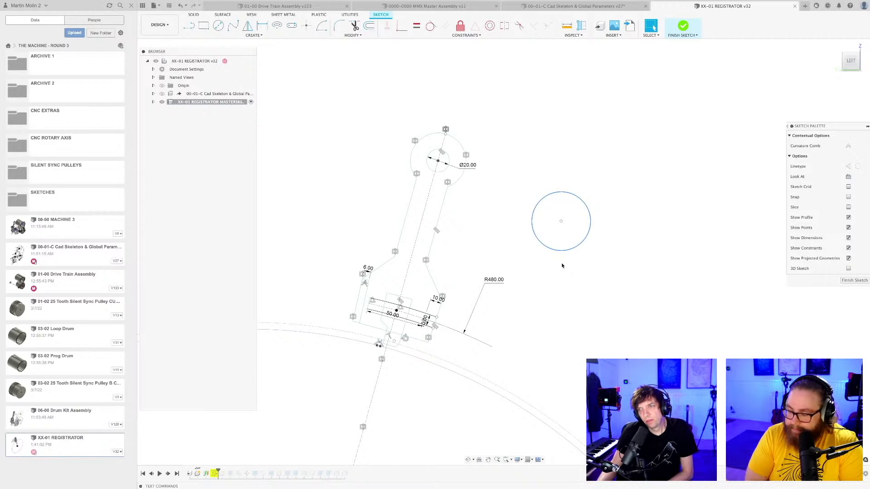
pyautogui.press('Delete')
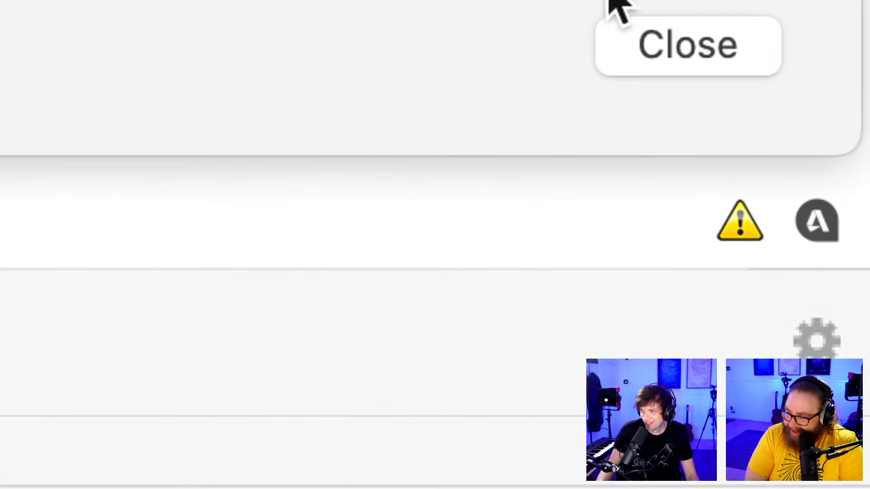
pyautogui.click(690, 44)
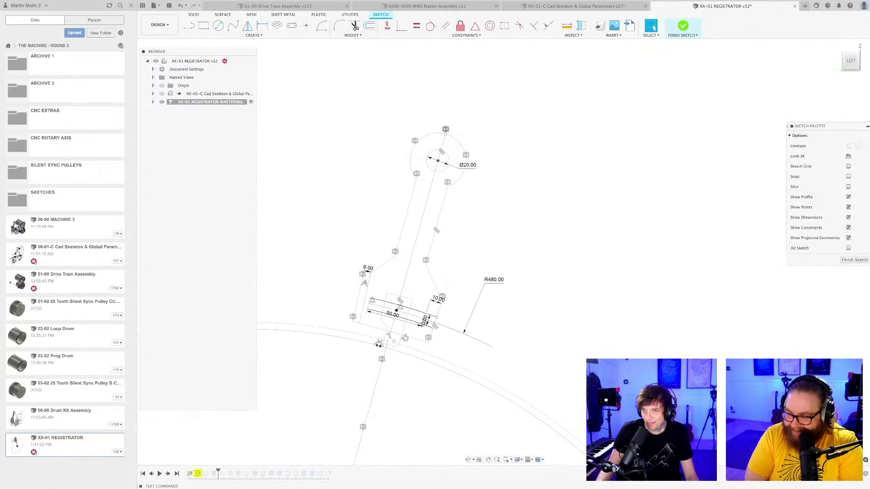
# Delete the two short lines connecting the slot's end with the lever's edge in the master sketch.
pyautogui.scroll(8, 442, 308)
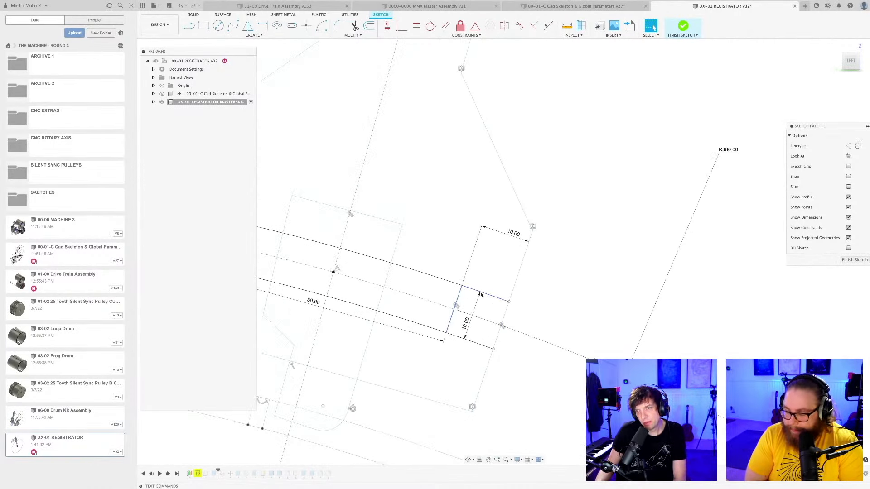
pyautogui.click(489, 295)
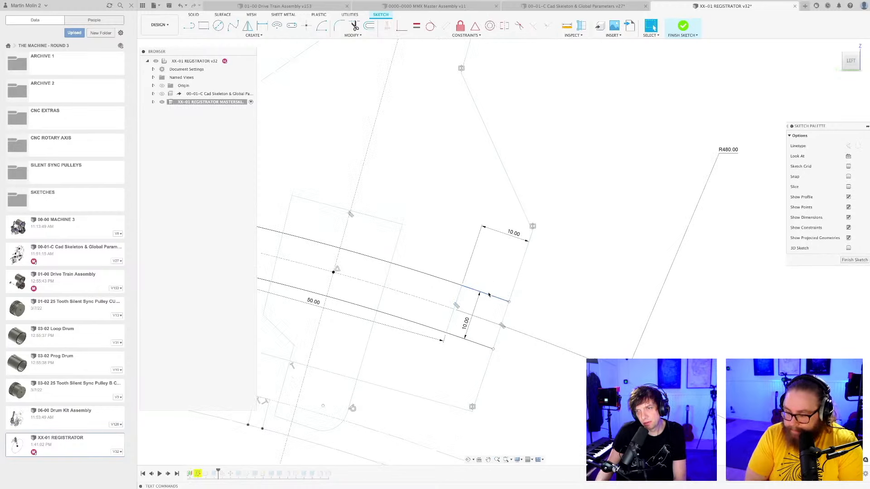
pyautogui.press('Delete')
pyautogui.click(475, 344)
pyautogui.press('Delete')
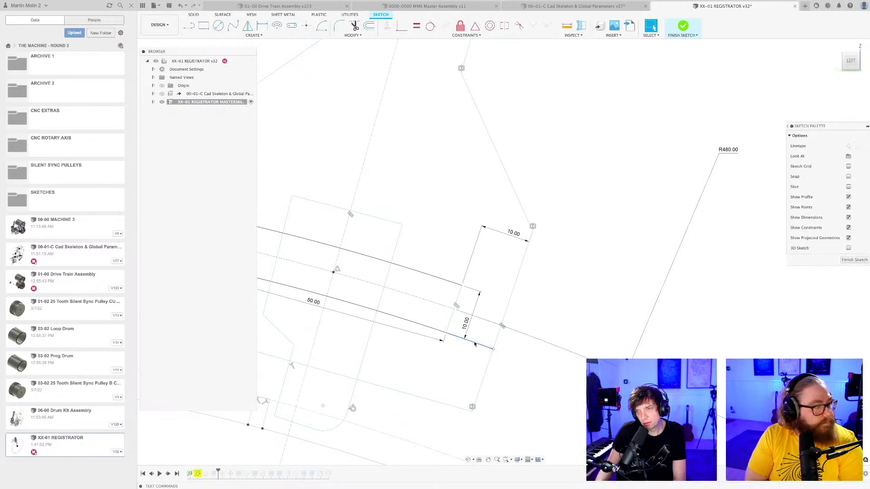
# Select the lever's profile to check which region is enclosed around the slot, and clear the selection.
pyautogui.scroll(-5, 570, 288)
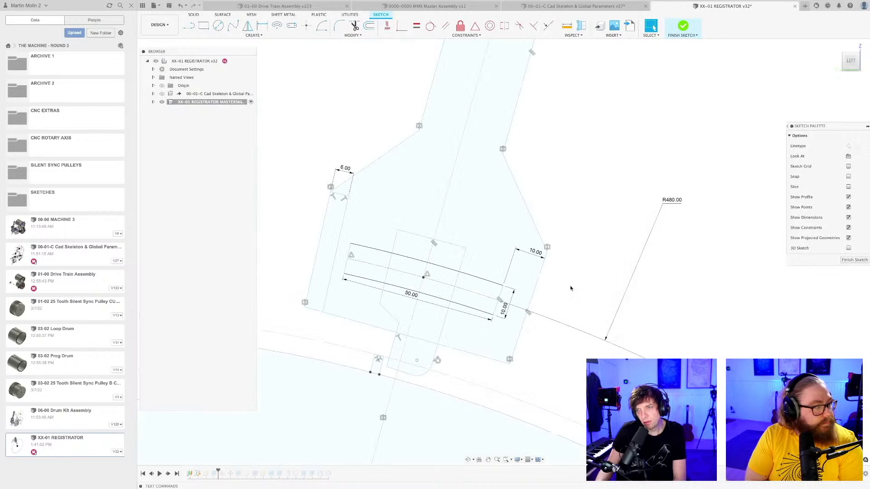
pyautogui.click(523, 281)
pyautogui.scroll(-4, 558, 298)
pyautogui.moveTo(559, 299); pyautogui.dragTo(540, 302, button='middle')
pyautogui.scroll(-4, 539, 303)
pyautogui.press('Escape')
pyautogui.press('Escape')
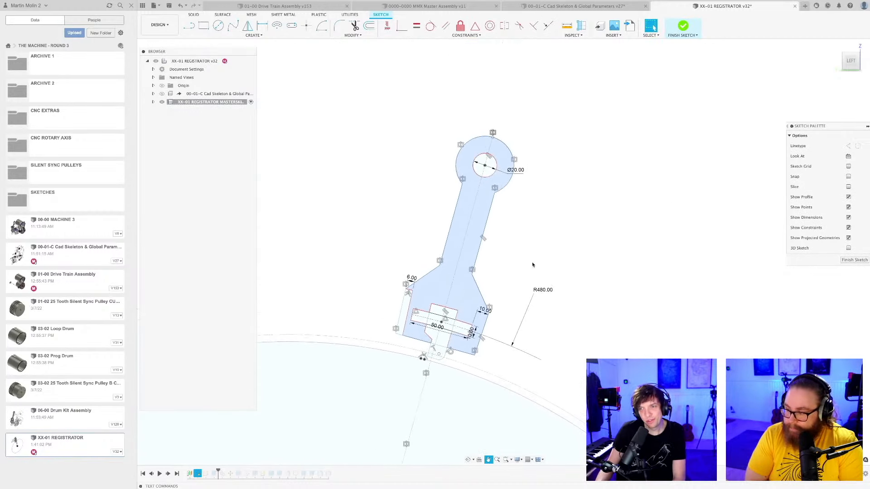
# Draw a line about 23 mm long from the slot's upper end corner out past the lever's edge.
pyautogui.scroll(3, 504, 260)
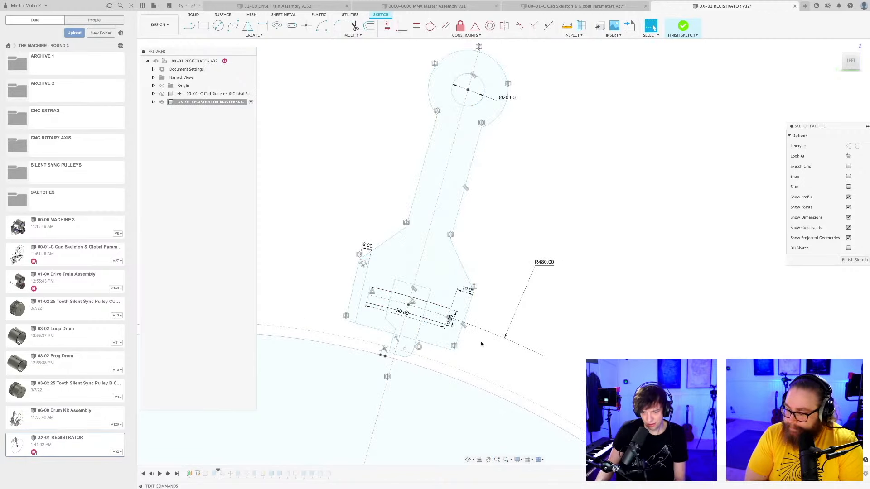
pyautogui.scroll(6, 481, 344)
pyautogui.press('l')
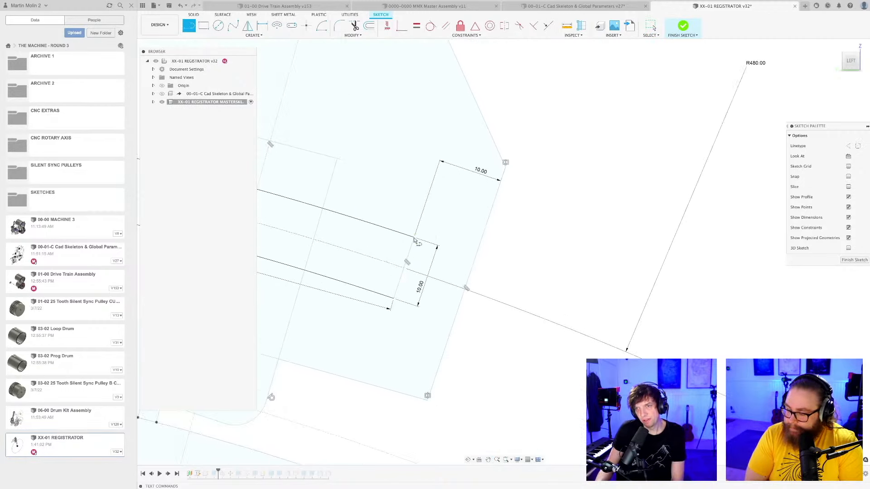
pyautogui.click(416, 237)
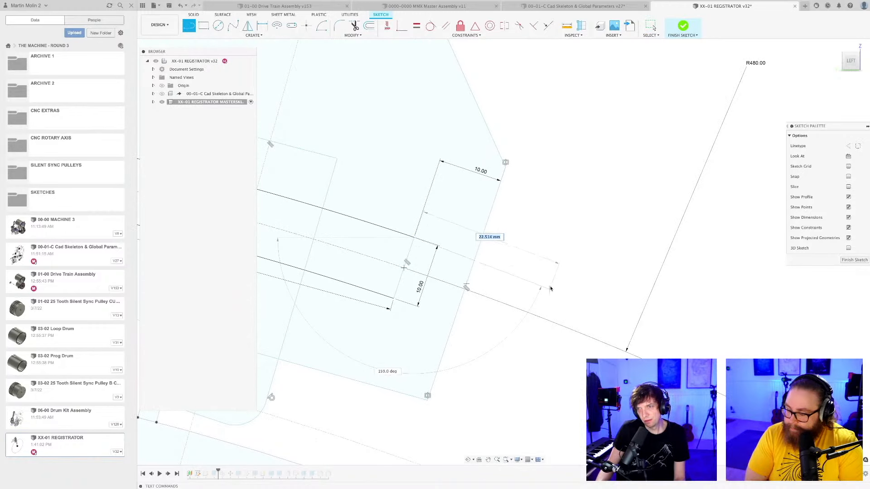
pyautogui.click(564, 271)
pyautogui.press('Escape')
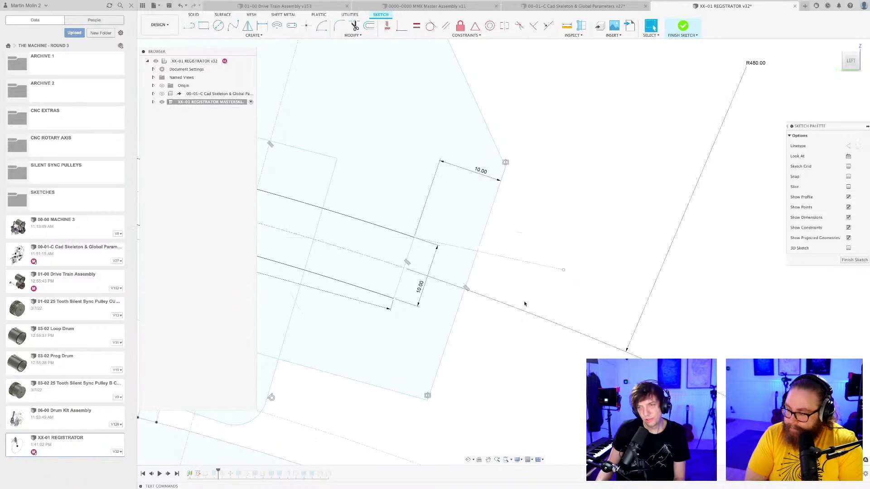
# Draw a line about 22 mm long from the slot's lower end corner out past the lever's edge.
pyautogui.scroll(2, 396, 304)
pyautogui.press('l')
pyautogui.click(387, 291)
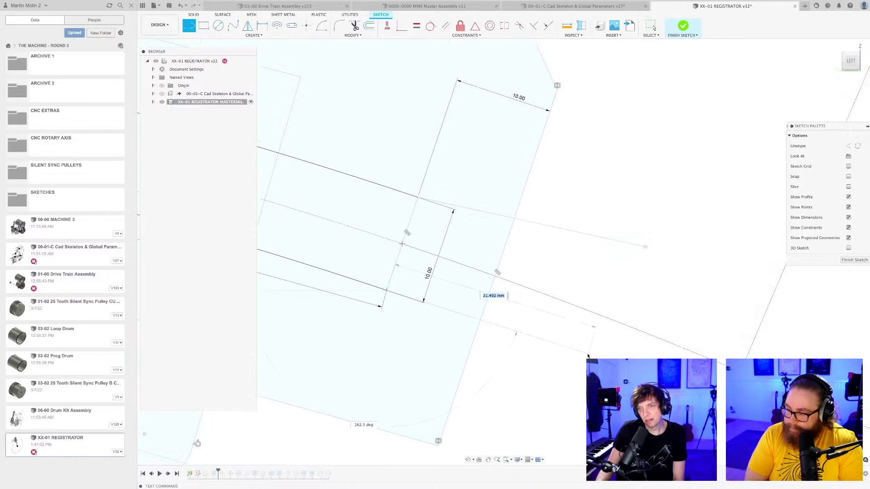
pyautogui.click(595, 351)
pyautogui.press('Escape')
pyautogui.scroll(-3, 569, 366)
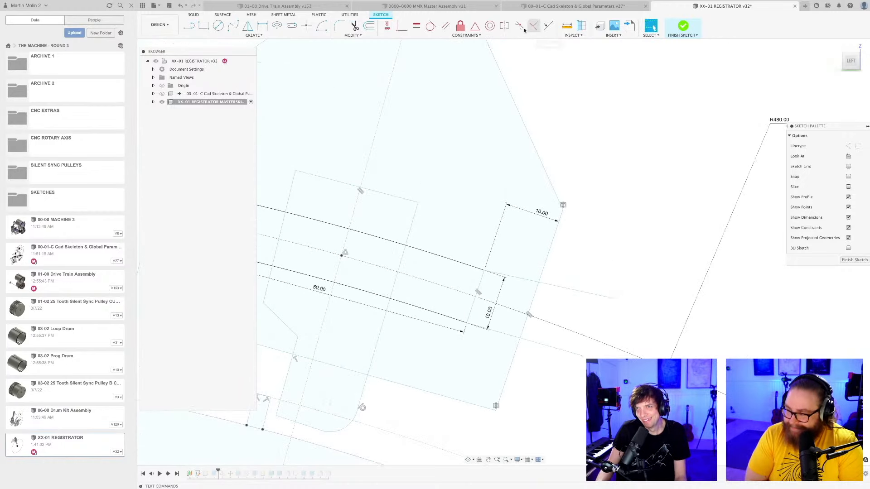
# Constrain both extension lines to run in line with the slot's long edges and finish the master sketch.
pyautogui.click(431, 26)
pyautogui.click(475, 268)
pyautogui.click(502, 333)
pyautogui.click(452, 321)
pyautogui.scroll(-4, 475, 333)
pyautogui.press('Escape')
pyautogui.scroll(-5, 493, 322)
pyautogui.scroll(-3, 494, 322)
pyautogui.moveTo(514, 276); pyautogui.dragTo(484, 244, button='middle')
pyautogui.click(853, 261)
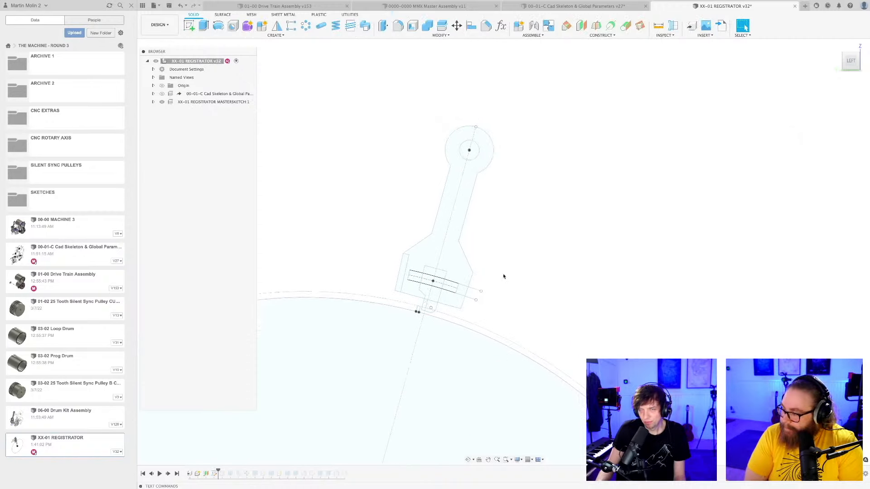
# Edit the 6 mm lever extrusion so its profile leaves out the strip between the slot and the lever's edge.
pyautogui.scroll(-2, 508, 281)
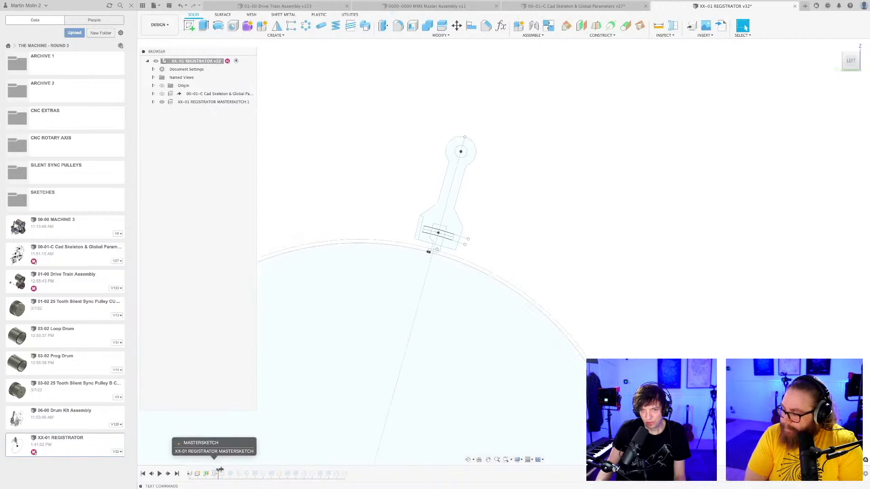
pyautogui.rightClick(230, 474)
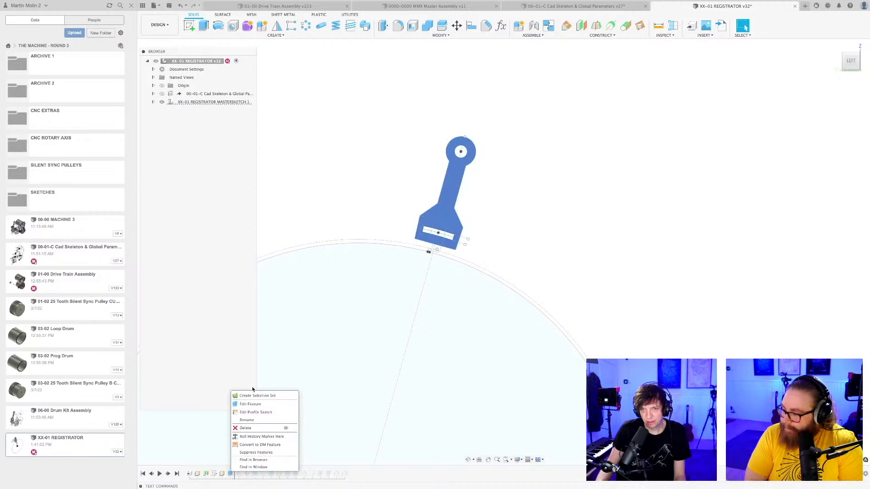
pyautogui.click(250, 404)
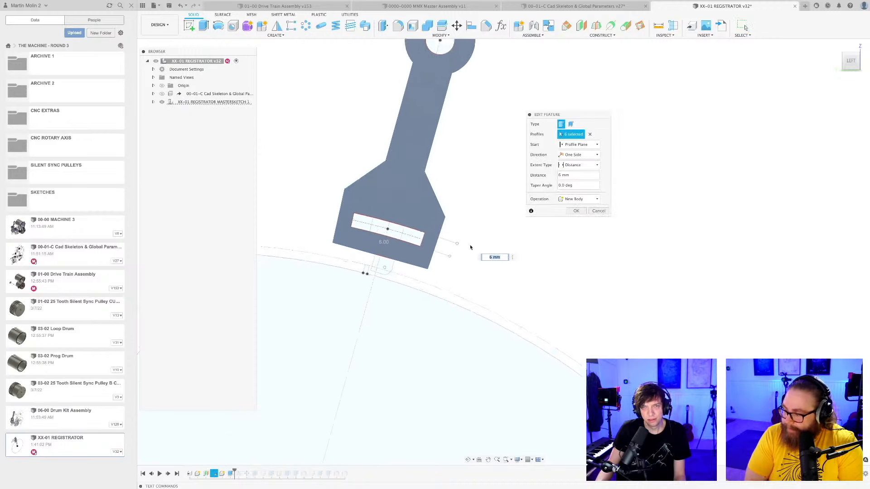
pyautogui.click(576, 210)
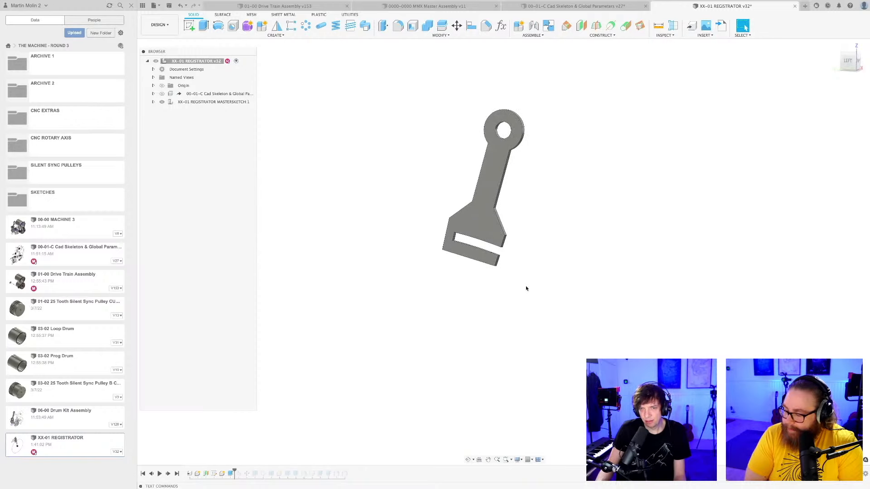
# Roll the timeline marker forward to the last feature and save the design.
pyautogui.moveTo(234, 471); pyautogui.dragTo(349, 473)
pyautogui.keyDown('shift'); pyautogui.moveTo(510, 260); pyautogui.dragTo(389, 208, button='middle'); pyautogui.keyUp('shift')
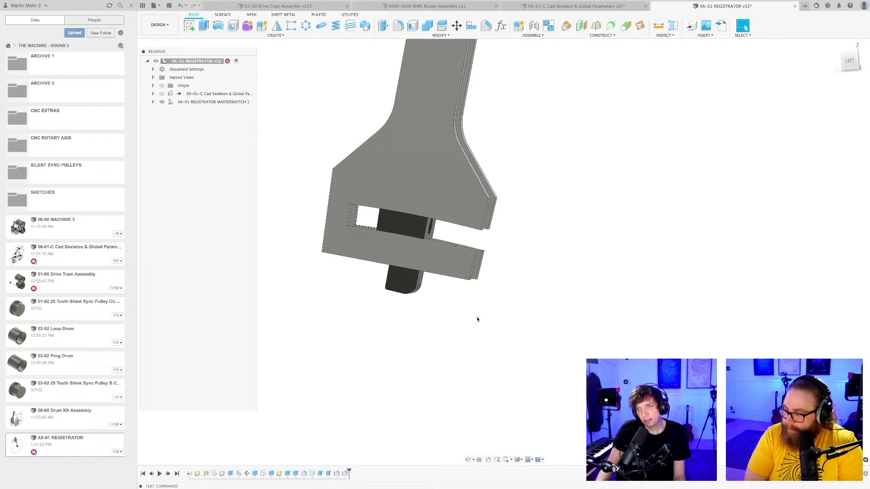
pyautogui.keyDown('shift'); pyautogui.moveTo(477, 320); pyautogui.dragTo(465, 371, button='middle'); pyautogui.keyUp('shift')
pyautogui.press('super+s')
pyautogui.press('Return')
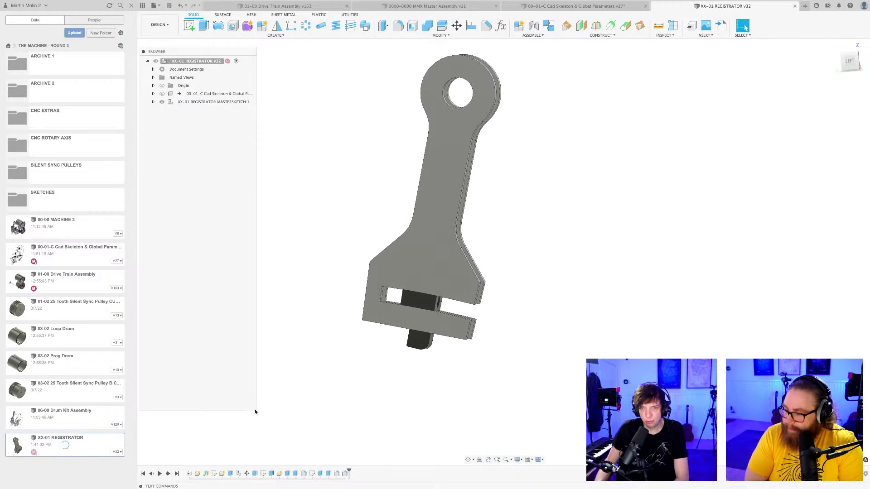
# Expand and activate the XX-01 REGISTRATOR MASTERSKETCH component, and save the design as "User Saved".
pyautogui.moveTo(255, 410); pyautogui.dragTo(291, 118)
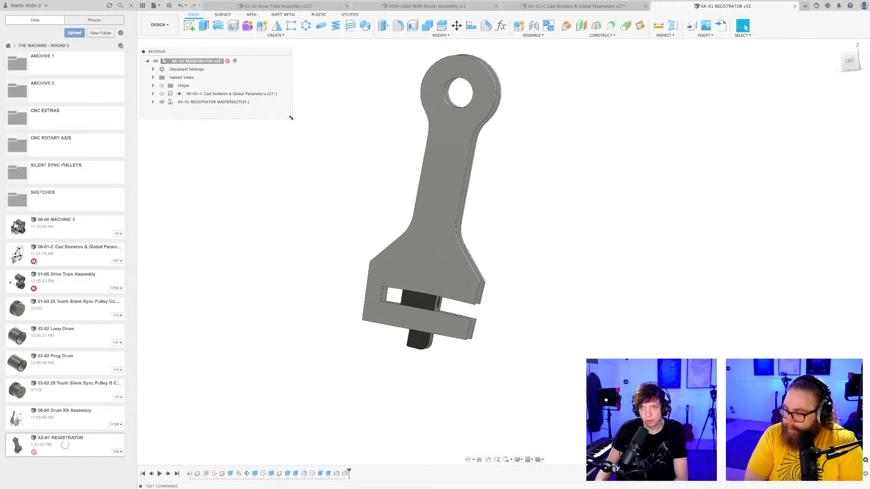
pyautogui.keyDown('shift'); pyautogui.moveTo(577, 226); pyautogui.dragTo(531, 299, button='middle'); pyautogui.keyUp('shift')
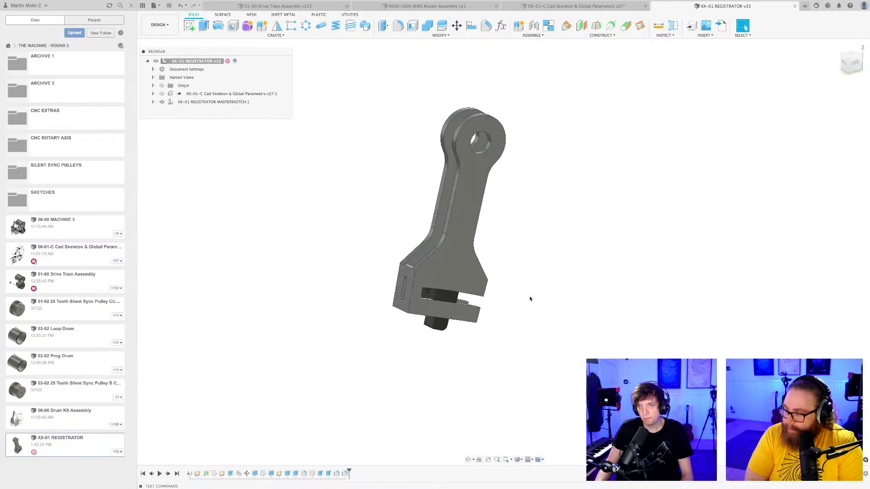
pyautogui.click(153, 102)
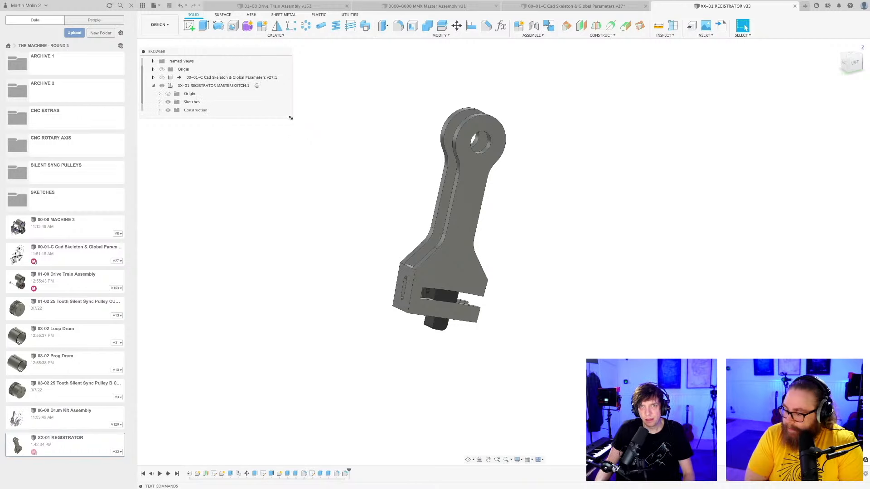
pyautogui.moveTo(291, 118); pyautogui.dragTo(297, 272)
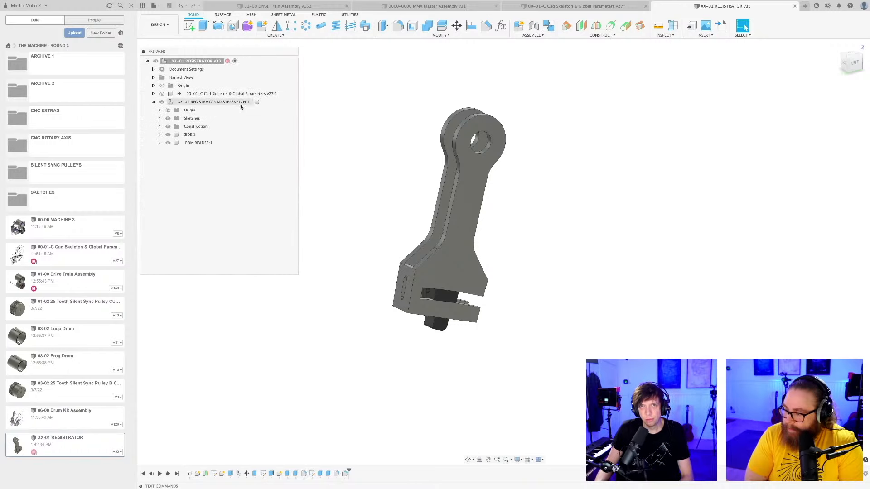
pyautogui.click(257, 102)
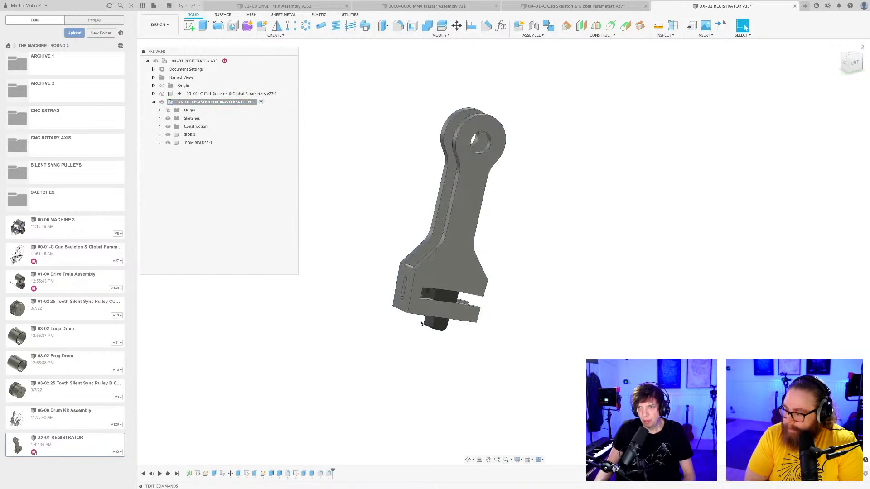
pyautogui.press('super+s')
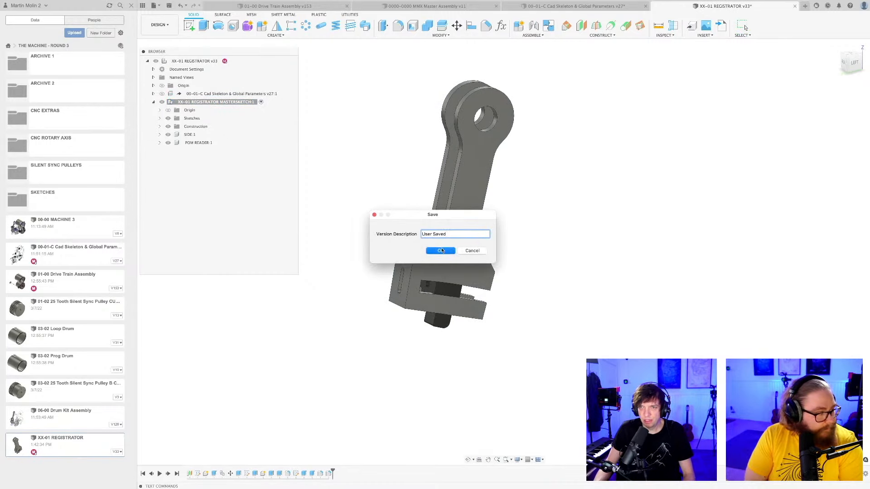
pyautogui.press('Return')
pyautogui.scroll(5, 392, 337)
pyautogui.scroll(-3, 390, 340)
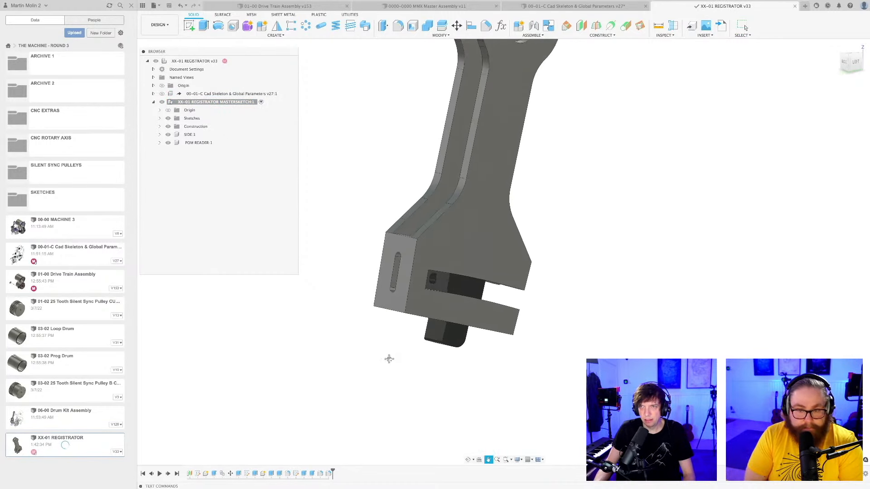
# Create a new component inside the master sketch component and name it BOLT.
pyautogui.rightClick(213, 101)
pyautogui.click(245, 124)
pyautogui.press('Return')
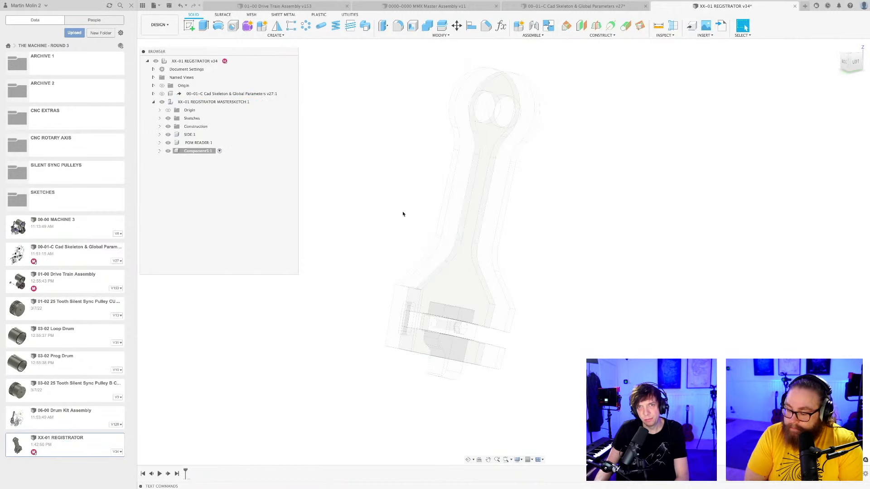
pyautogui.doubleClick(194, 151)
pyautogui.write('OLT')
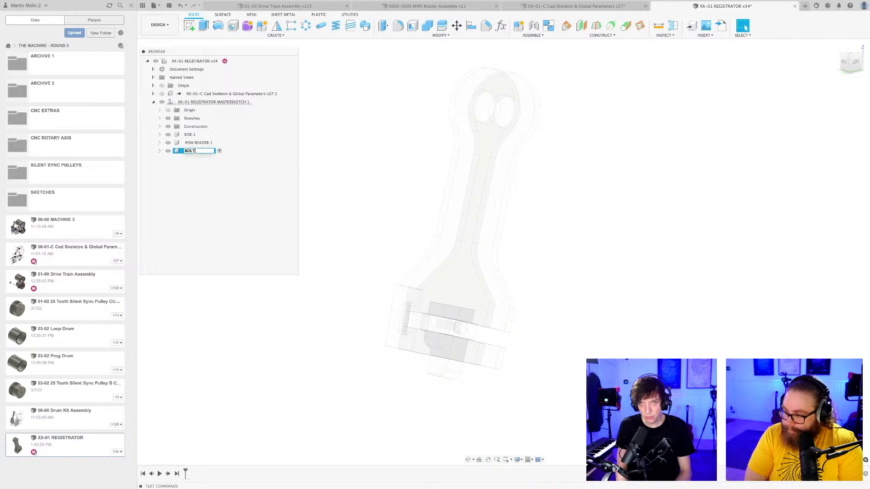
pyautogui.press('Return')
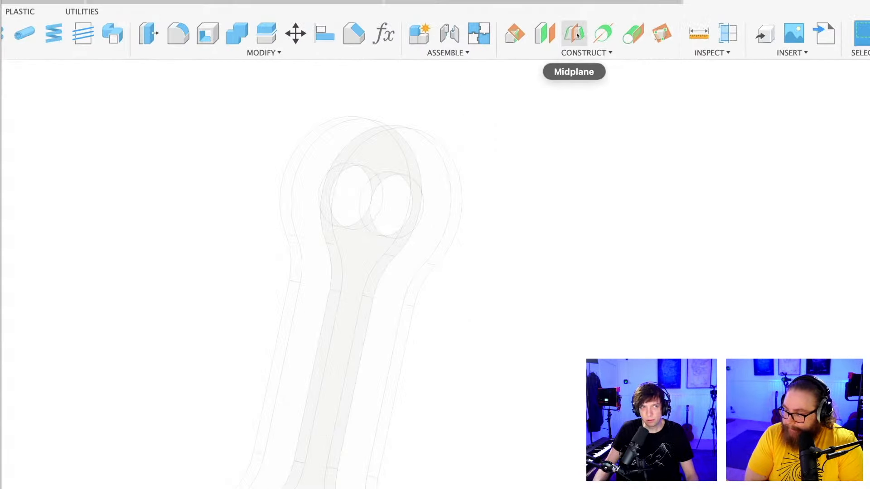
# Construct a midplane between the lever's two side plates in the BOLT component.
pyautogui.click(574, 33)
pyautogui.click(454, 280)
pyautogui.keyDown('shift'); pyautogui.moveTo(539, 267); pyautogui.dragTo(507, 287, button='middle'); pyautogui.keyUp('shift')
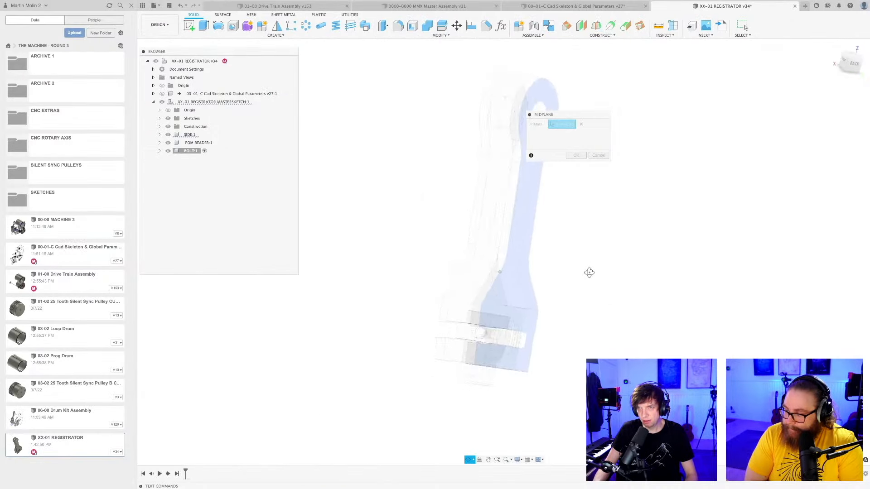
pyautogui.click(493, 286)
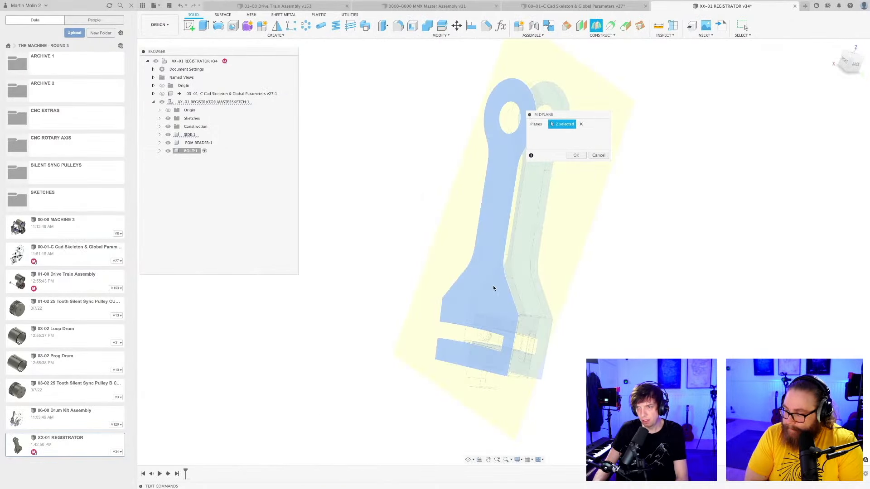
pyautogui.press('Return')
pyautogui.keyDown('shift'); pyautogui.moveTo(622, 292); pyautogui.dragTo(526, 264, button='middle'); pyautogui.keyUp('shift')
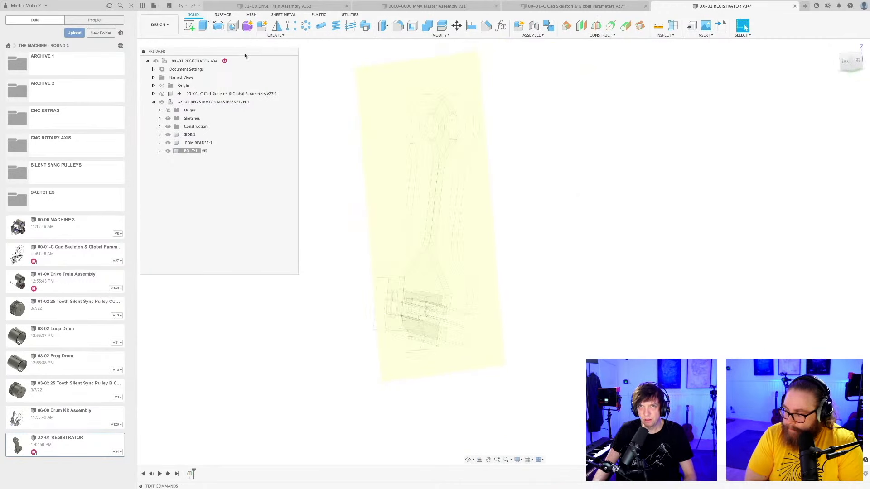
# Start a sketch on the midplane and project the circular hole edge within the lever's slot, viewed squarely from the left.
pyautogui.click(189, 26)
pyautogui.click(386, 91)
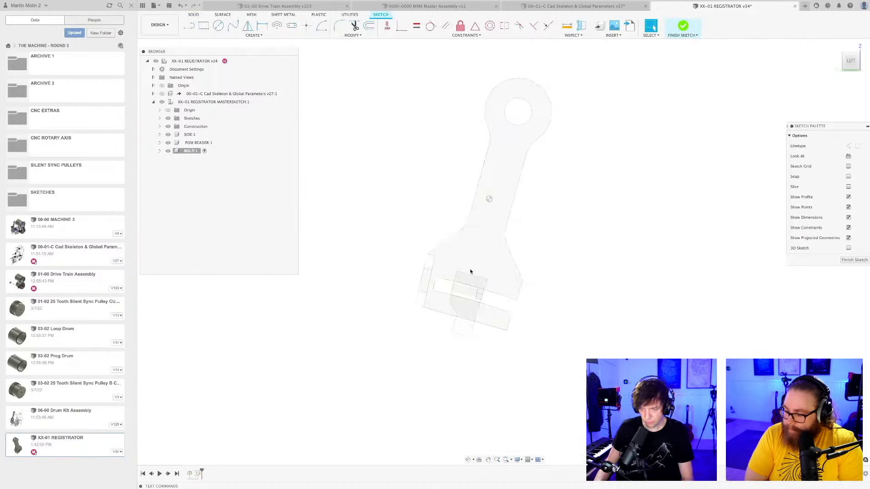
pyautogui.scroll(5, 470, 272)
pyautogui.press('p')
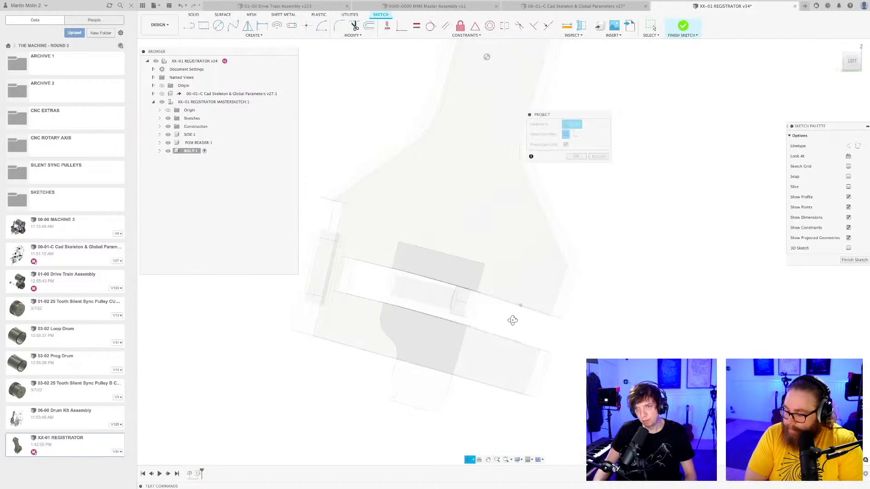
pyautogui.scroll(3, 388, 293)
pyautogui.scroll(3, 393, 285)
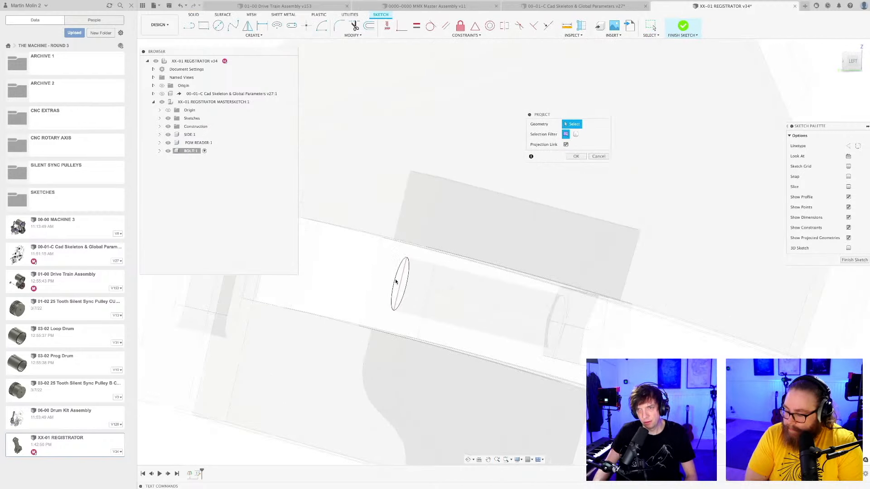
pyautogui.click(395, 281)
pyautogui.press('Return')
pyautogui.scroll(-5, 396, 281)
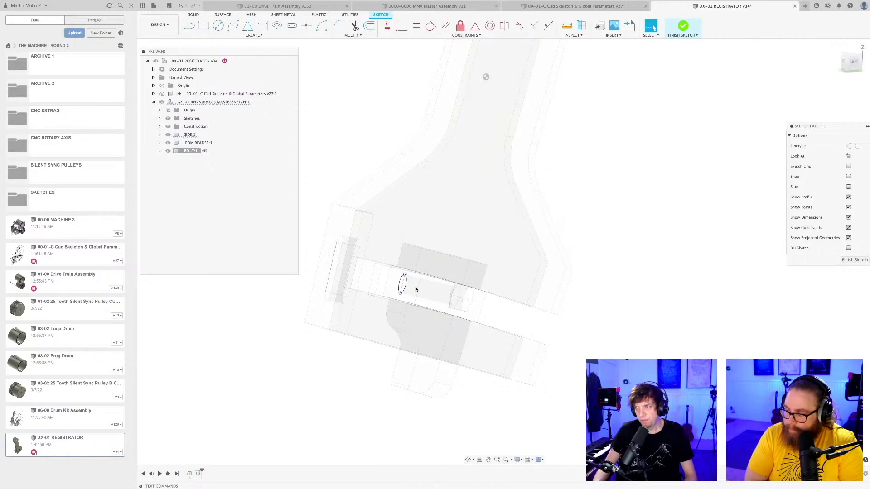
pyautogui.click(853, 62)
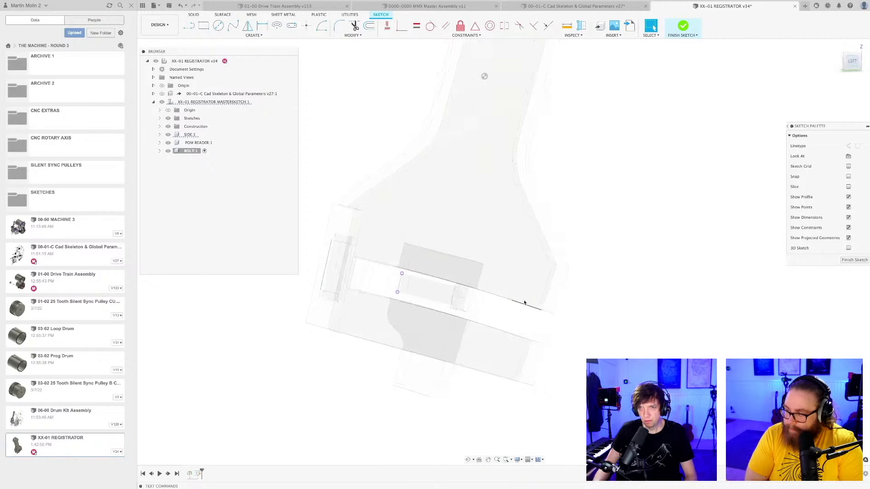
# Project the outer circular edge at the lever's far end into the BOLT sketch.
pyautogui.keyDown('shift'); pyautogui.moveTo(468, 245); pyautogui.dragTo(485, 249, button='middle'); pyautogui.keyUp('shift')
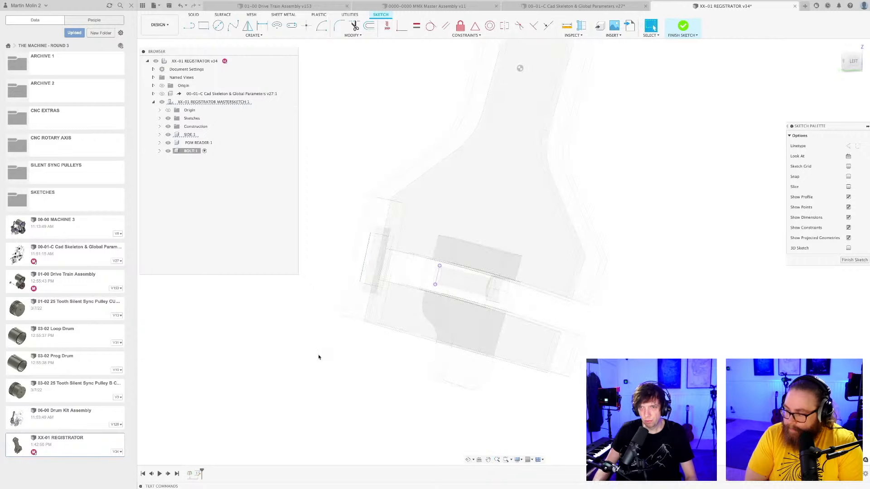
pyautogui.press('p')
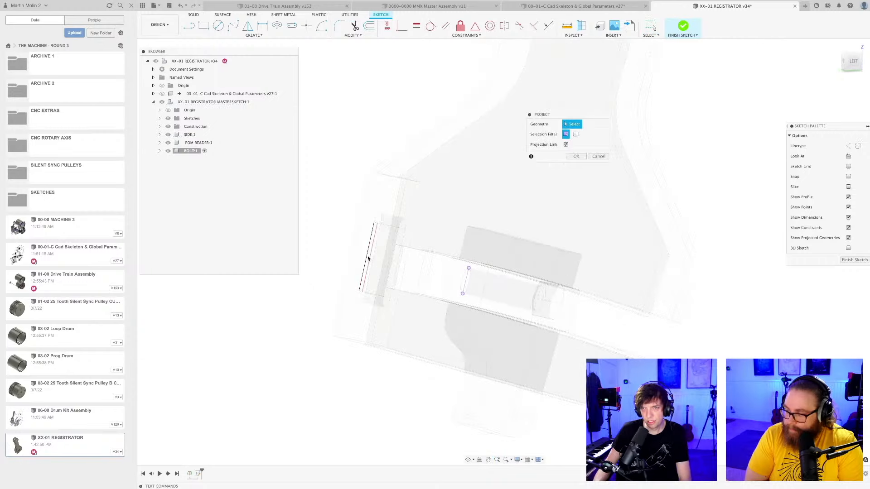
pyautogui.click(369, 258)
pyautogui.press('Return')
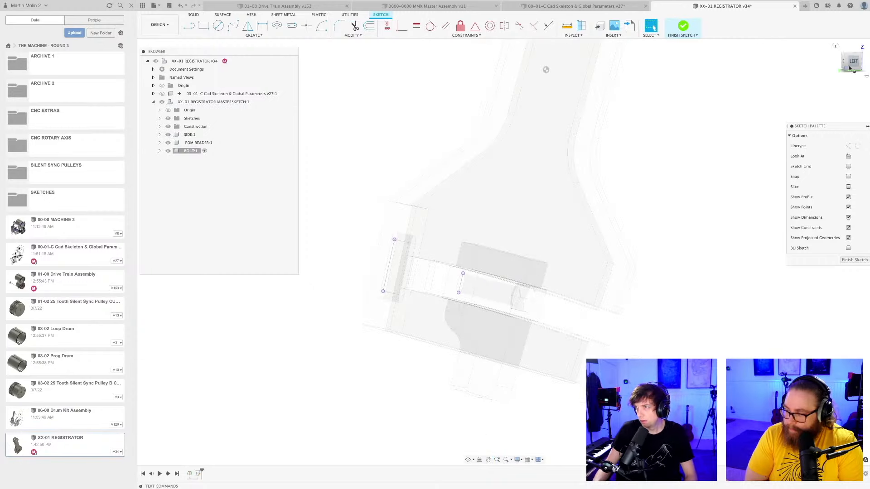
# Draw the bolt's centre line about 29 mm long from the middle of the projected hole edge out past the projected outer edge.
pyautogui.scroll(2, 488, 294)
pyautogui.moveTo(487, 293)
pyautogui.mouseDown(button='middle')
pyautogui.moveTo(515, 284)
pyautogui.moveTo(512, 292)
pyautogui.mouseUp(button='middle')
pyautogui.scroll(2, 511, 292)
pyautogui.press('l')
pyautogui.click(475, 281)
pyautogui.scroll(-1, 431, 287)
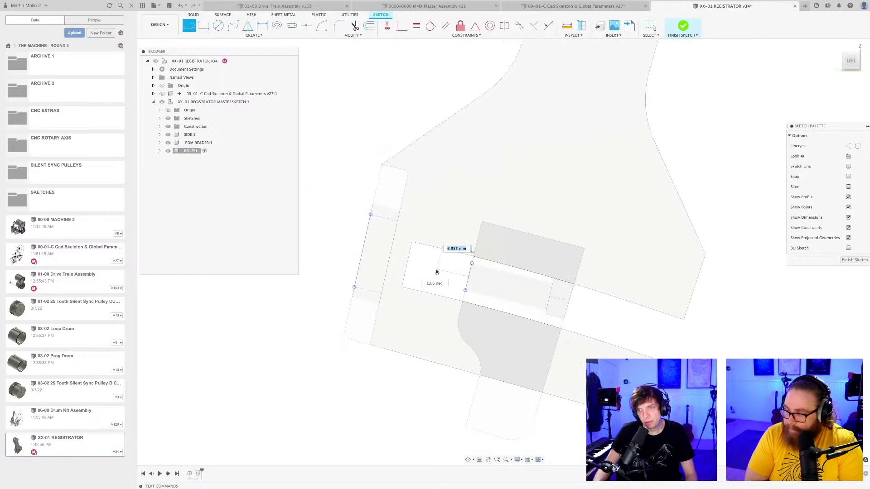
pyautogui.moveTo(432, 288); pyautogui.dragTo(525, 297, button='middle')
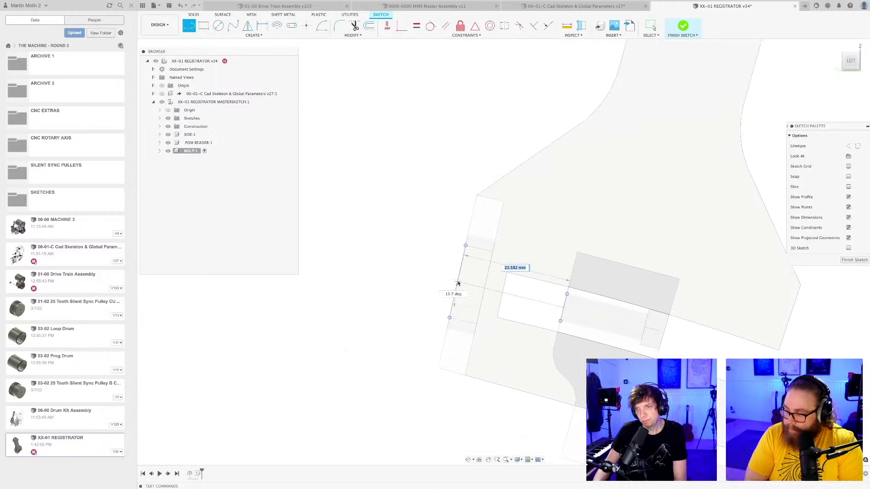
pyautogui.click(434, 277)
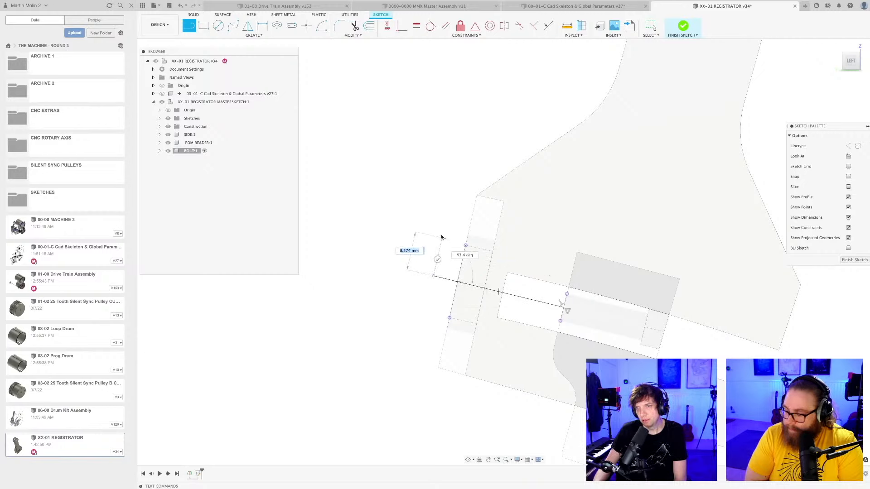
# Outline half the bolt head perpendicular to the centre line's outer end, returning along the projected outer edge to the shank position.
pyautogui.click(447, 226)
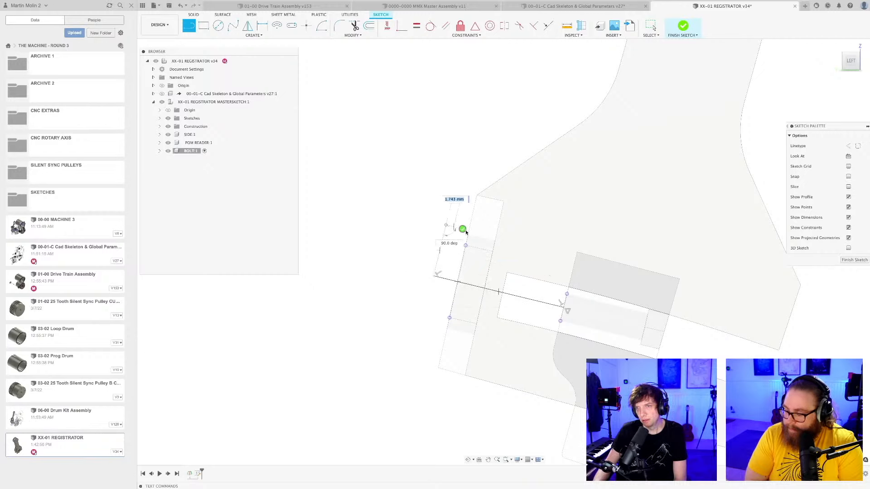
pyautogui.scroll(6, 470, 233)
pyautogui.click(468, 225)
pyautogui.click(456, 272)
pyautogui.click(442, 337)
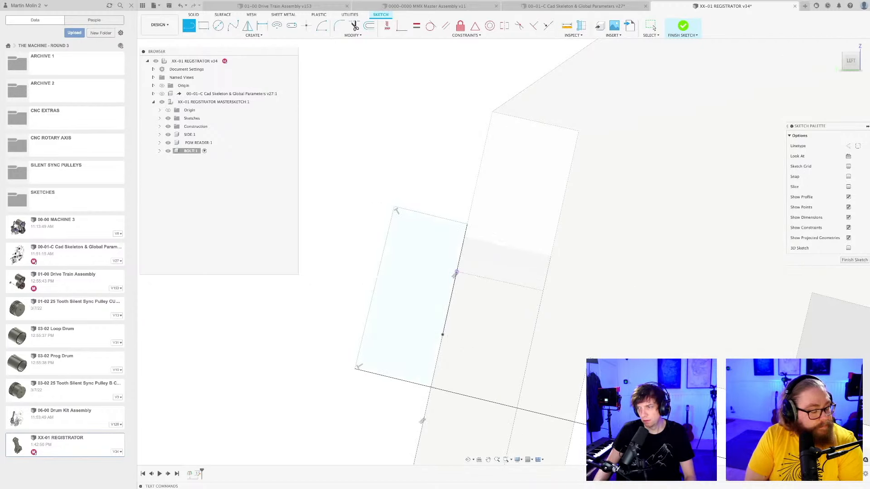
# Draw the shank's upper edge between the projected hole edge's upper end and the bolt head's inner end.
pyautogui.scroll(-5, 634, 395)
pyautogui.moveTo(628, 390); pyautogui.dragTo(361, 285, button='middle')
pyautogui.scroll(-5, 422, 315)
pyautogui.moveTo(424, 316); pyautogui.dragTo(473, 313, button='middle')
pyautogui.press('l')
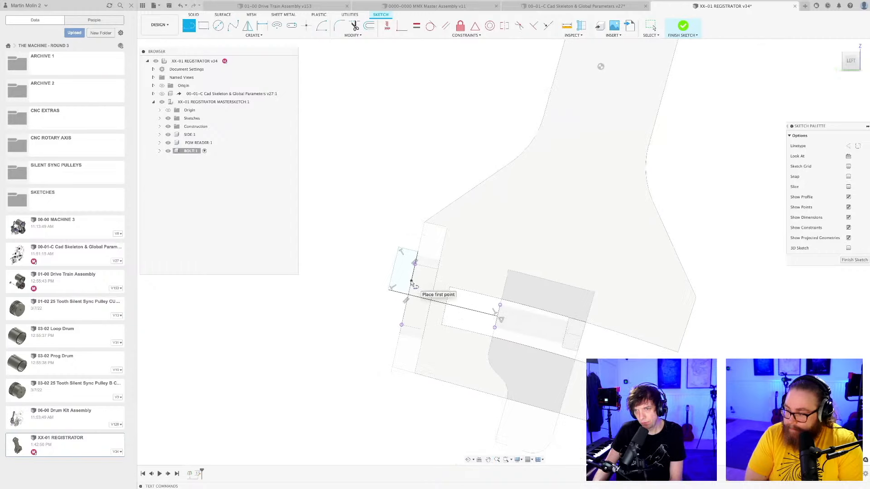
pyautogui.click(500, 306)
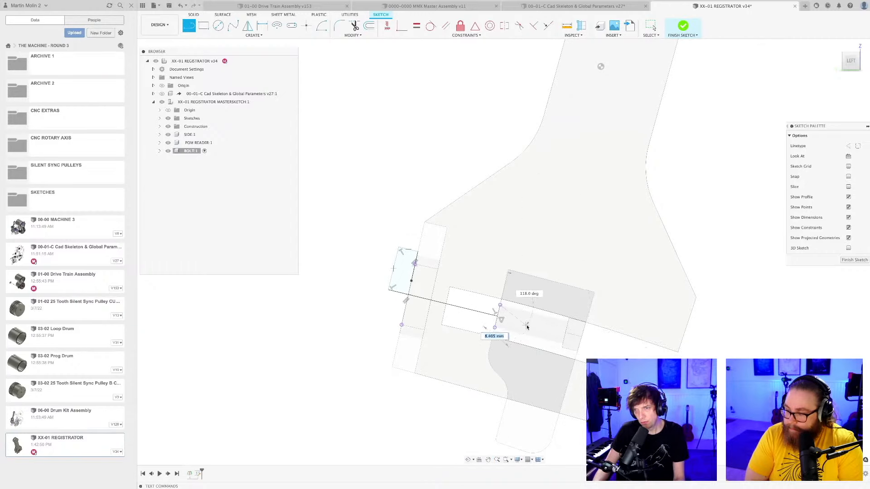
pyautogui.click(411, 282)
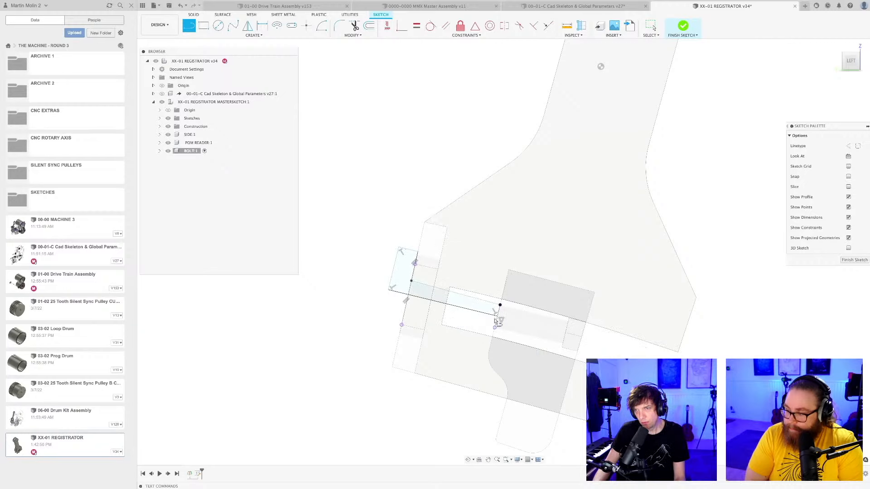
# Make the shank's upper edge parallel to the bolt's centre line.
pyautogui.press('Escape')
pyautogui.scroll(5, 398, 325)
pyautogui.click(445, 25)
pyautogui.click(527, 298)
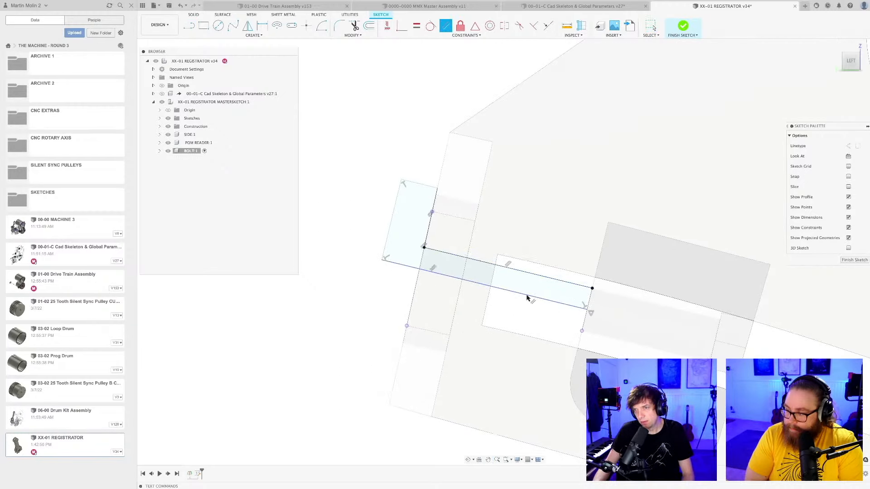
pyautogui.click(399, 196)
pyautogui.press('Escape')
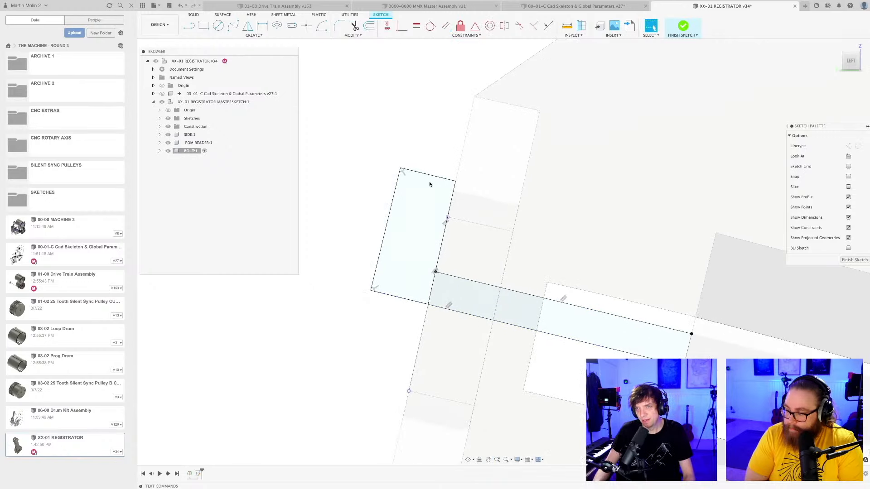
# Delete the head's top line and move the head's outer line farther away from the lever.
pyautogui.click(432, 177)
pyautogui.press('Delete')
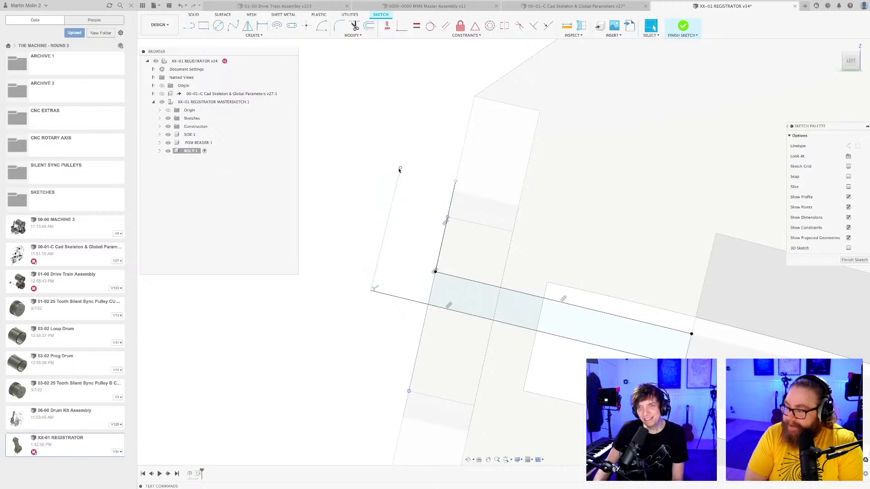
pyautogui.moveTo(373, 290); pyautogui.dragTo(356, 288)
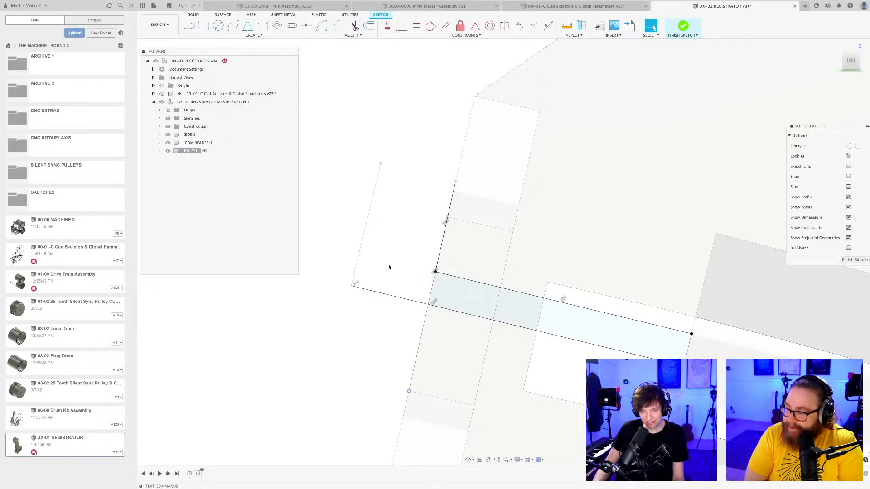
pyautogui.scroll(-3, 389, 267)
pyautogui.moveTo(389, 267); pyautogui.dragTo(375, 243, button='middle')
pyautogui.scroll(3, 374, 233)
pyautogui.press('d')
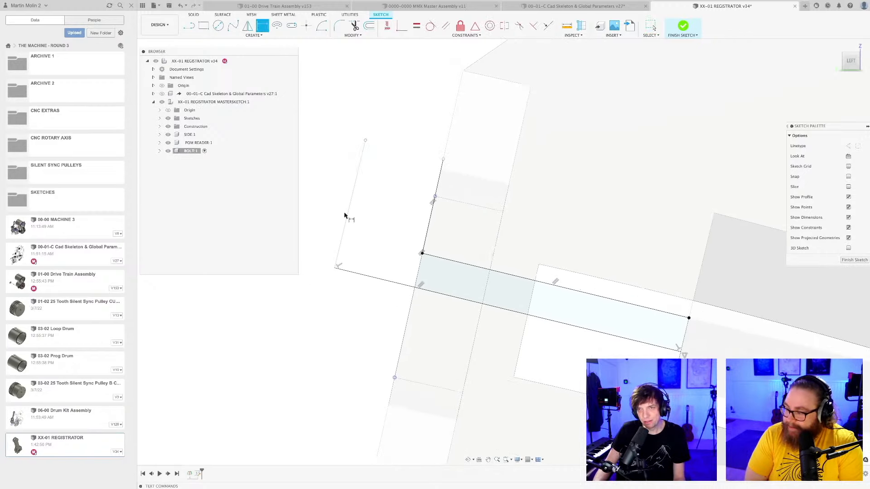
pyautogui.click(350, 217)
pyautogui.press('Escape')
pyautogui.press('Escape')
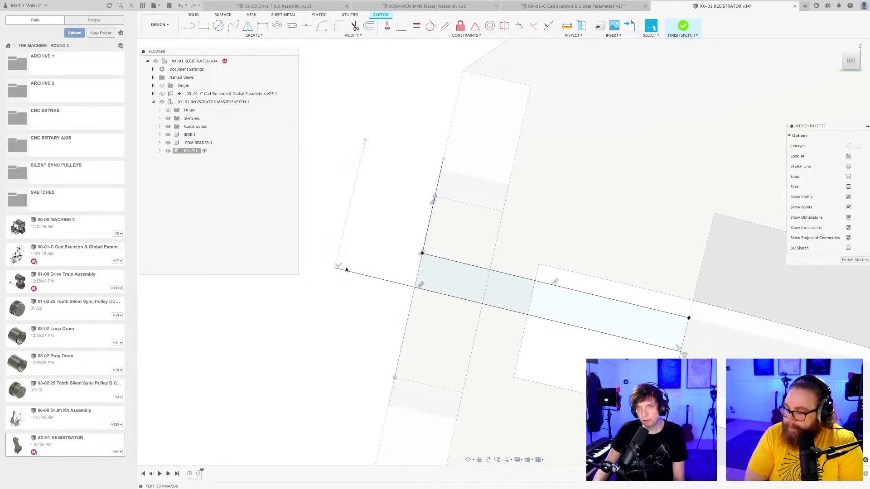
# Draw the head's inner and top edges from the shank corner to the outer line, with the top edge perpendicular to the outer line.
pyautogui.keyDown('shift'); pyautogui.moveTo(317, 263); pyautogui.dragTo(402, 317, button='middle'); pyautogui.keyUp('shift')
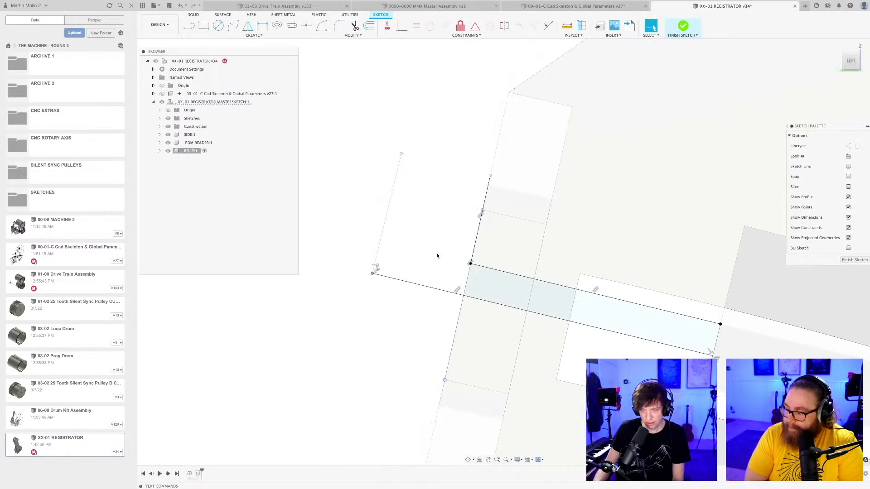
pyautogui.press('l')
pyautogui.scroll(2, 474, 268)
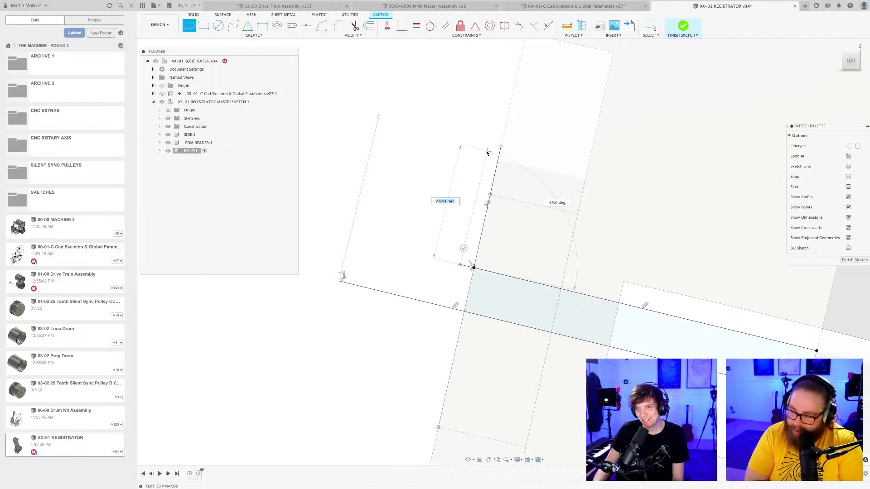
pyautogui.click(487, 153)
pyautogui.click(379, 117)
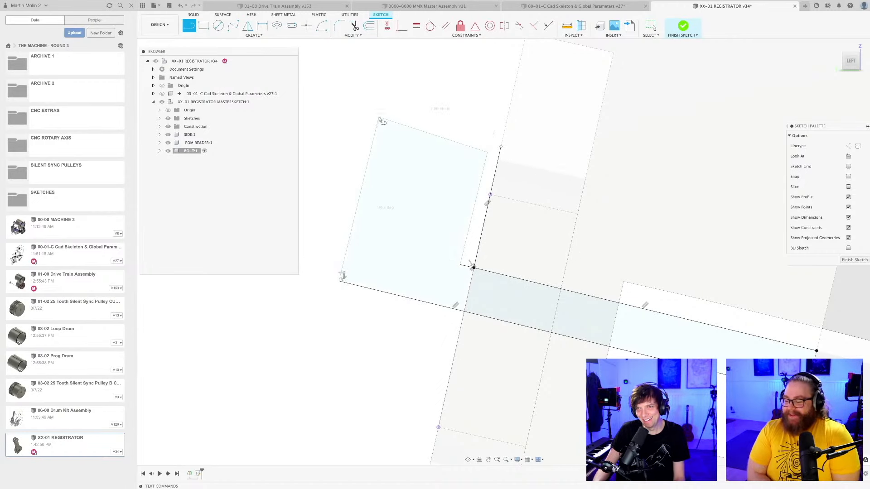
pyautogui.press('Escape')
pyautogui.click(534, 25)
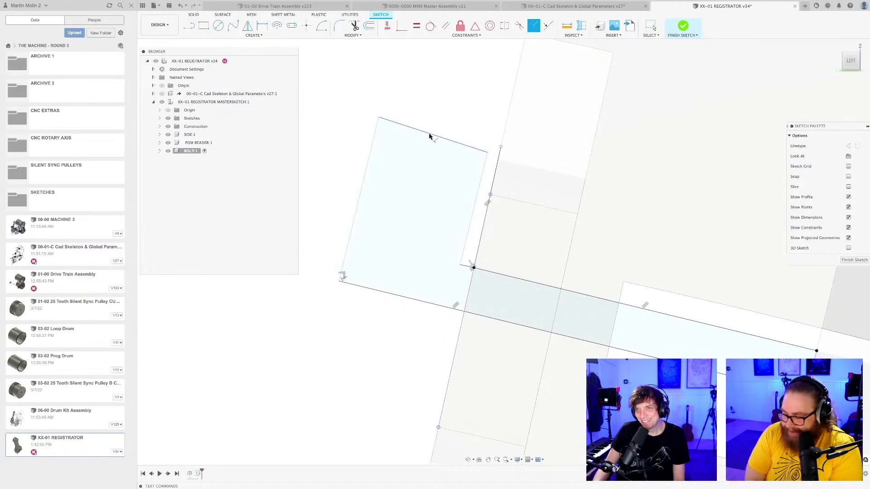
pyautogui.scroll(-3, 435, 195)
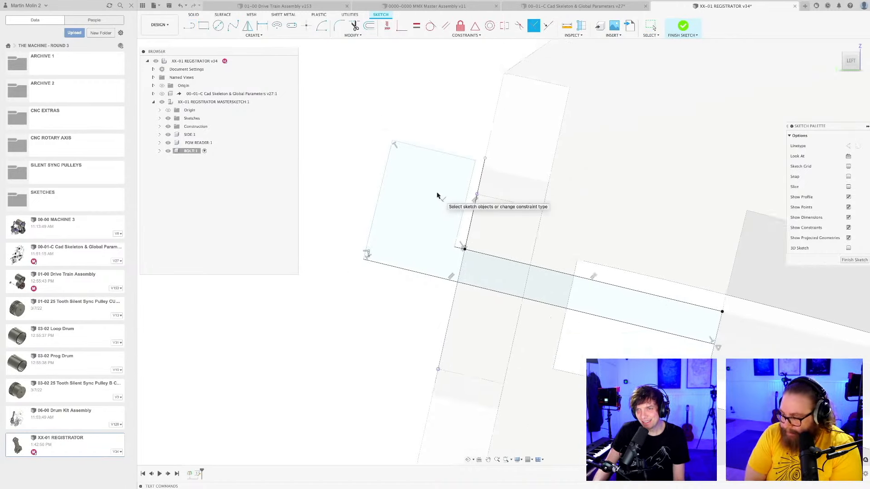
# Dimension the bolt head's top edge to set the head thickness to 4 mm.
pyautogui.press('d')
pyautogui.scroll(-1, 436, 194)
pyautogui.scroll(2, 437, 190)
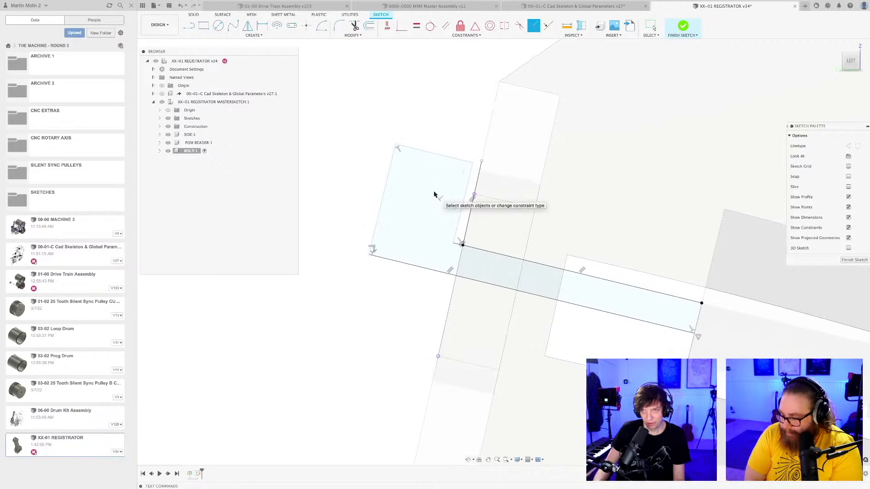
pyautogui.click(443, 150)
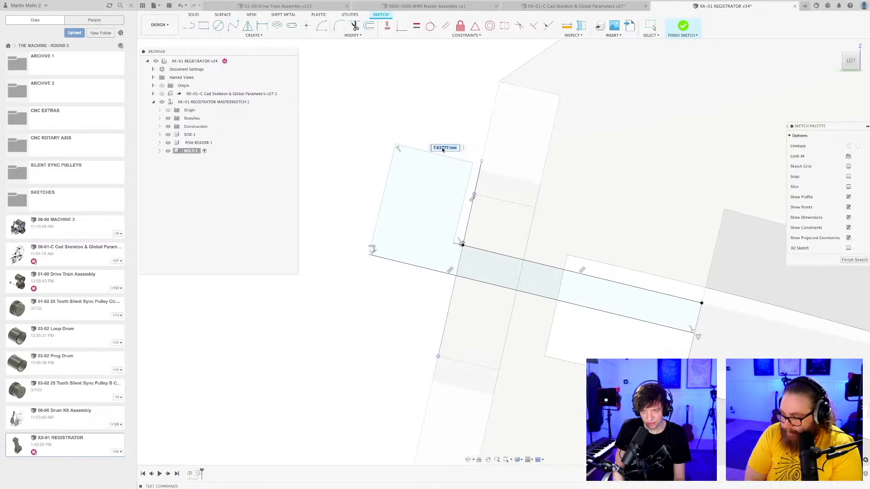
pyautogui.write('4')
pyautogui.press('Return')
pyautogui.scroll(1, 451, 202)
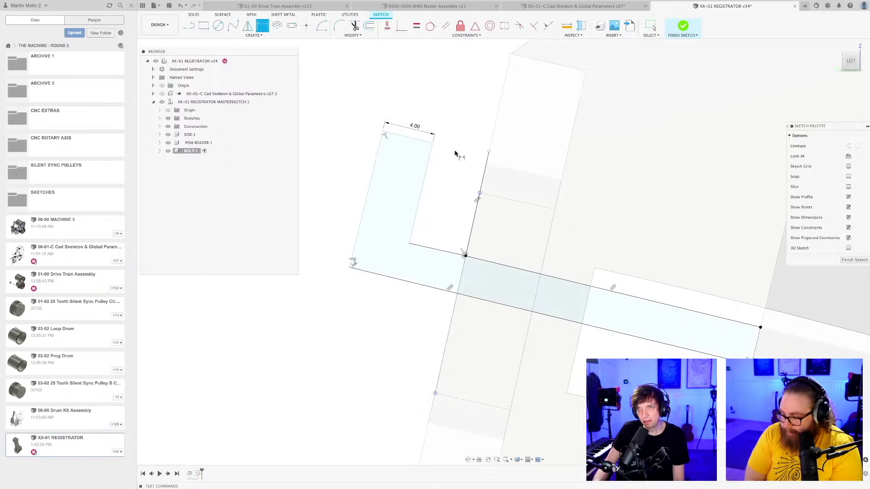
# Try to align the head's inner top corner with the seat line using a Horizontal/Vertical constraint, and undo it.
pyautogui.click(402, 28)
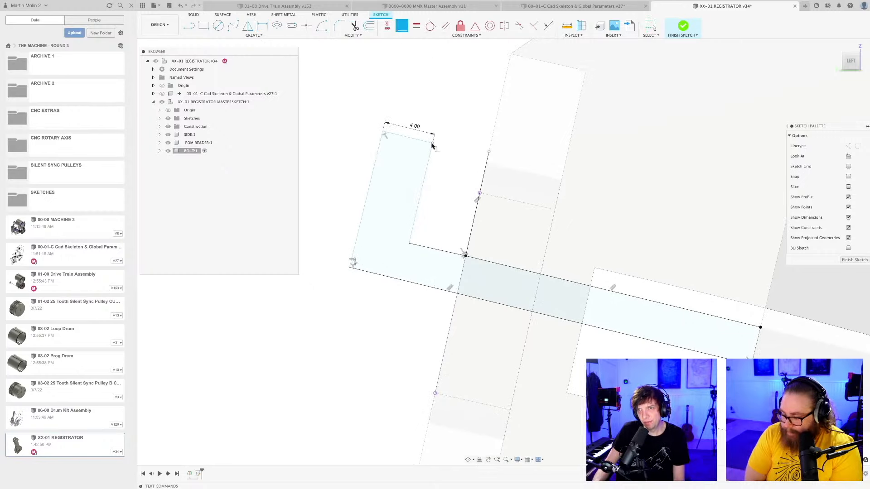
pyautogui.click(487, 161)
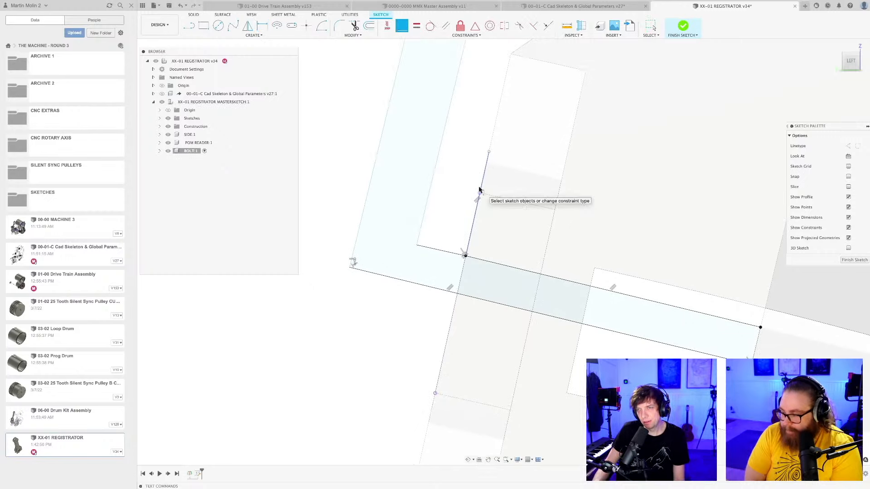
pyautogui.scroll(-5, 477, 191)
pyautogui.hotkey('ctrl', 'z')
pyautogui.scroll(5, 457, 190)
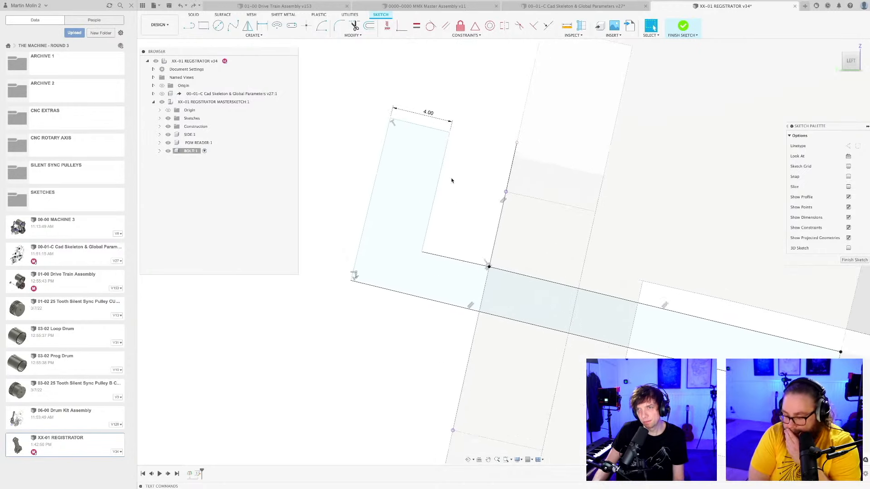
# Move the 4 mm bolt head inward until its inner edge sits almost against the projected outer edge.
pyautogui.moveTo(447, 144); pyautogui.dragTo(517, 166)
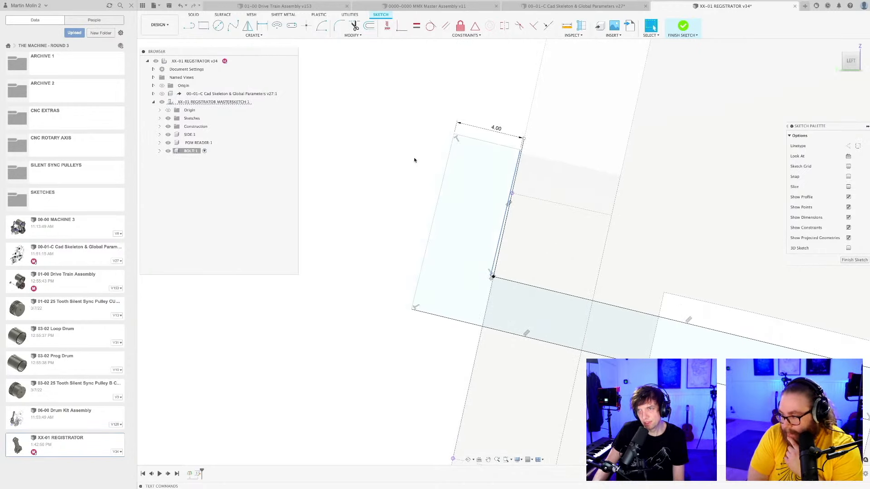
pyautogui.scroll(-5, 417, 161)
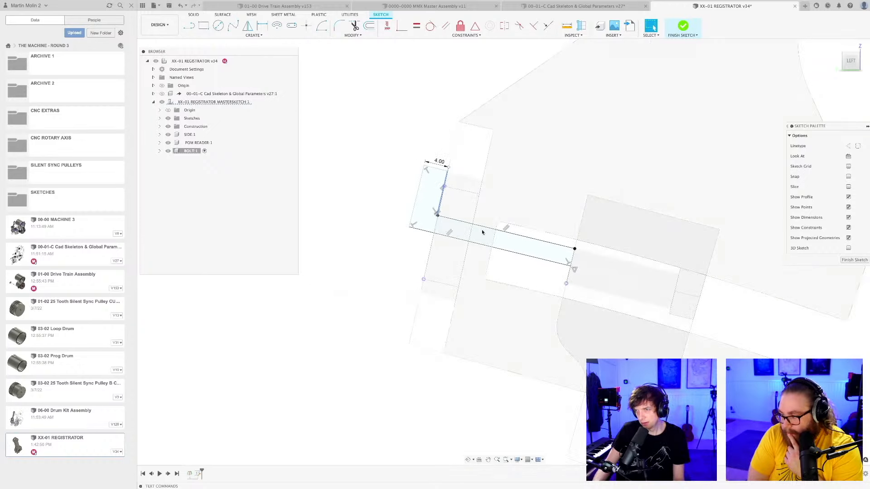
pyautogui.keyDown('shift'); pyautogui.moveTo(483, 229); pyautogui.dragTo(532, 258, button='middle'); pyautogui.keyUp('shift')
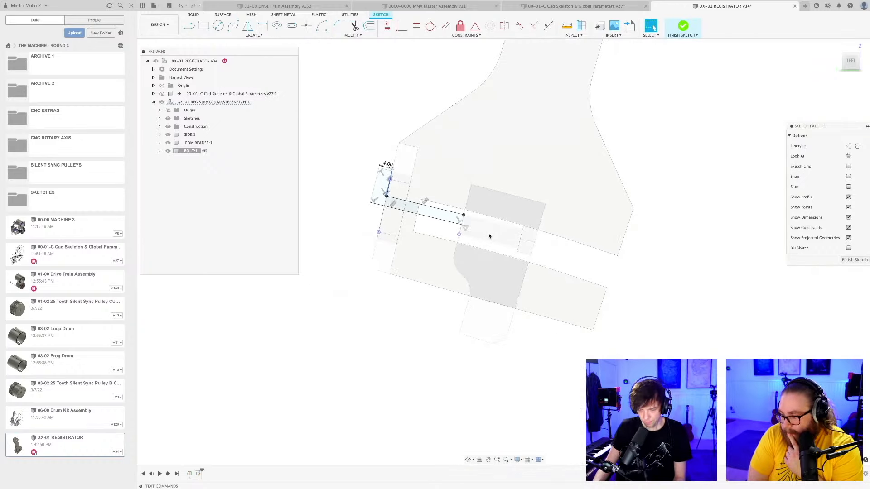
# Extend the centre line about 57 mm beyond the lever and outline the remaining shank back to its upper corner.
pyautogui.press('l')
pyautogui.scroll(2, 466, 228)
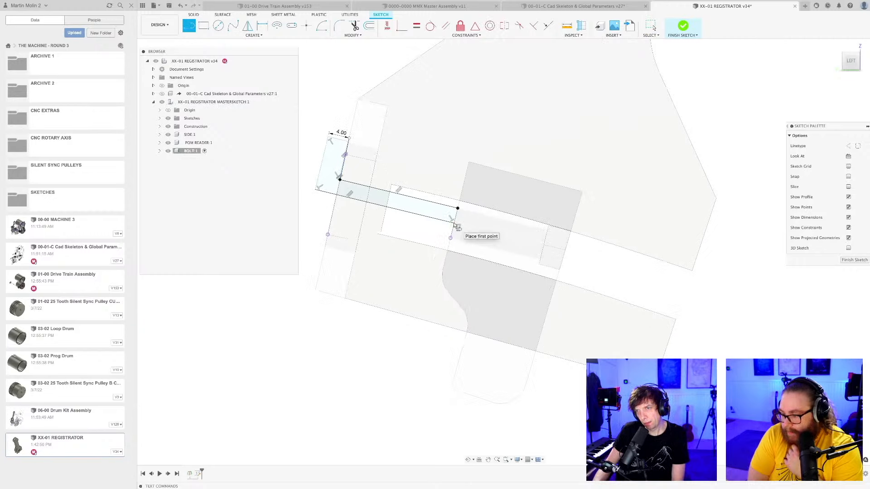
pyautogui.click(456, 225)
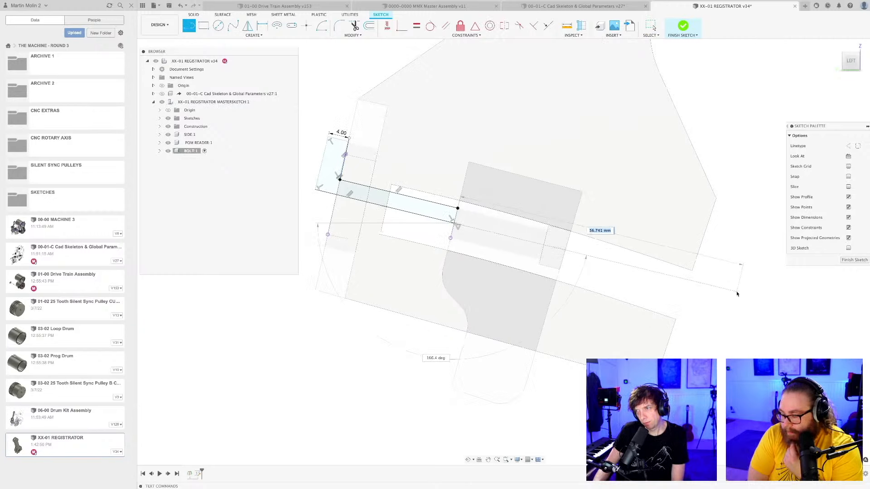
pyautogui.click(736, 293)
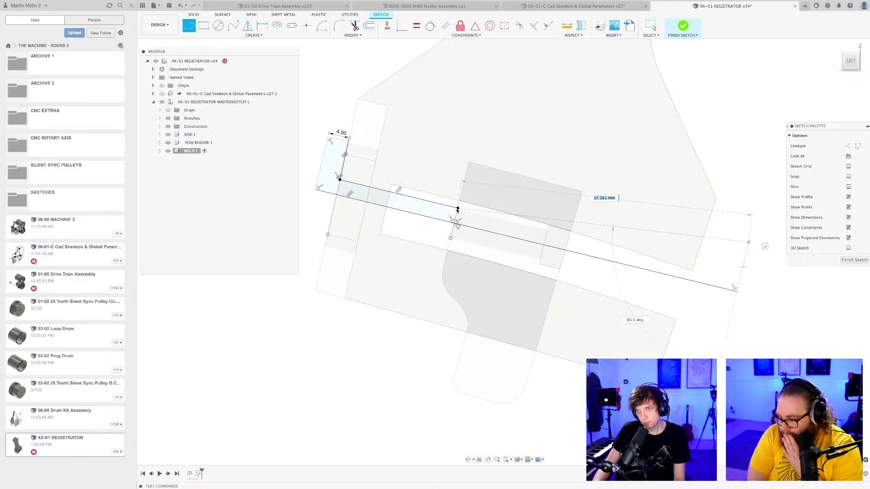
pyautogui.click(458, 209)
pyautogui.press('Escape')
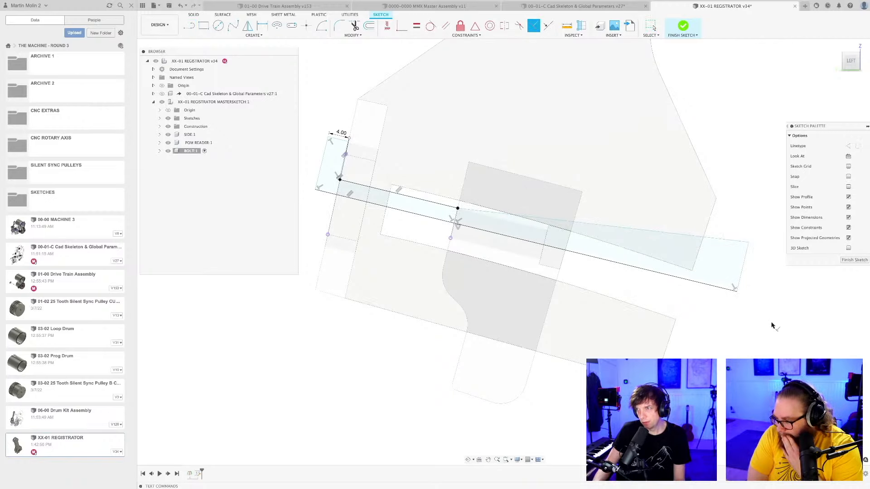
# Square the bolt shank's end edge to its long upper edge with a Perpendicular constraint and finish the sketch.
pyautogui.click(743, 266)
pyautogui.click(739, 241)
pyautogui.scroll(-5, 641, 272)
pyautogui.moveTo(686, 304)
pyautogui.mouseDown(button='middle')
pyautogui.moveTo(649, 284)
pyautogui.moveTo(666, 297)
pyautogui.mouseUp(button='middle')
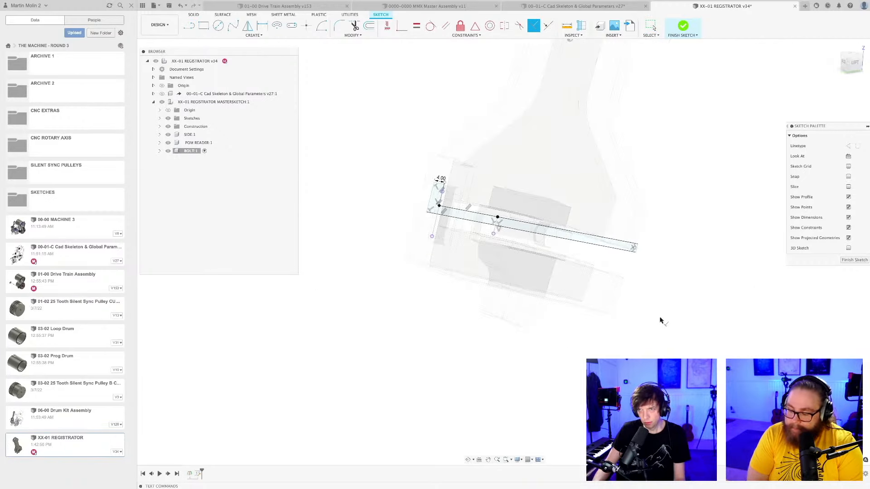
pyautogui.click(860, 259)
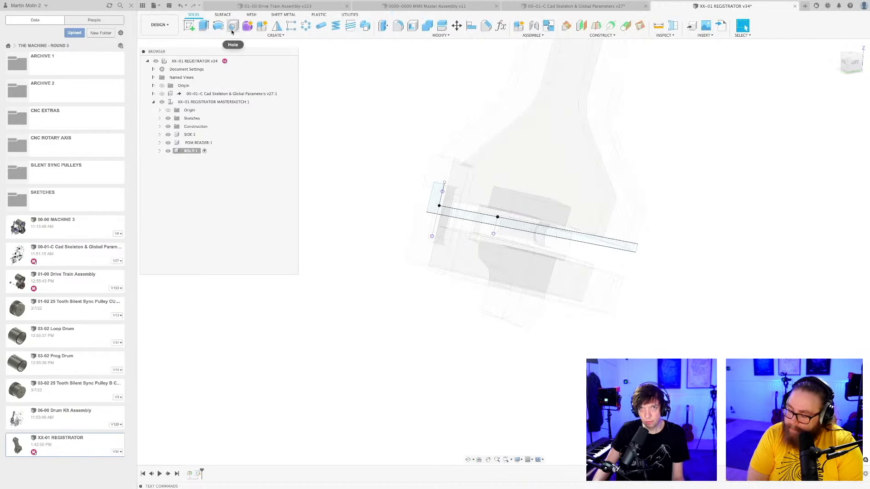
# Revolve the head and all shank profiles 360 degrees about the bolt's centre line as a new body.
pyautogui.click(218, 26)
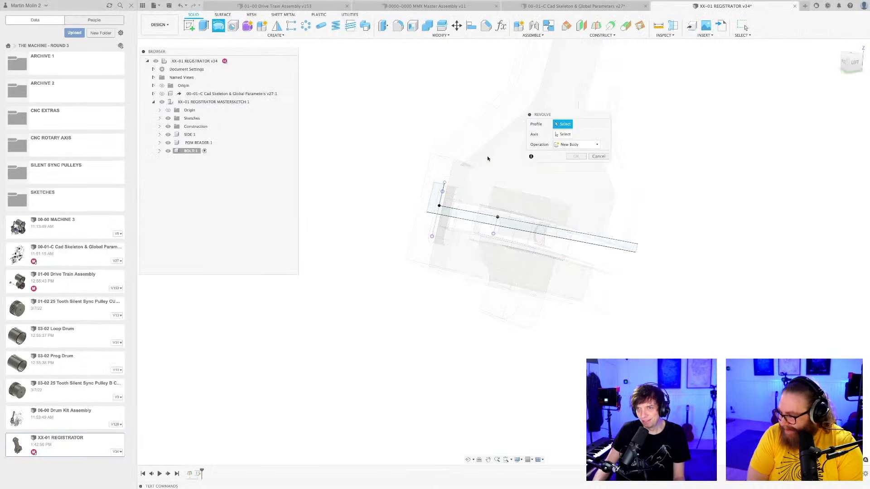
pyautogui.scroll(2, 442, 199)
pyautogui.click(450, 224)
pyautogui.click(458, 226)
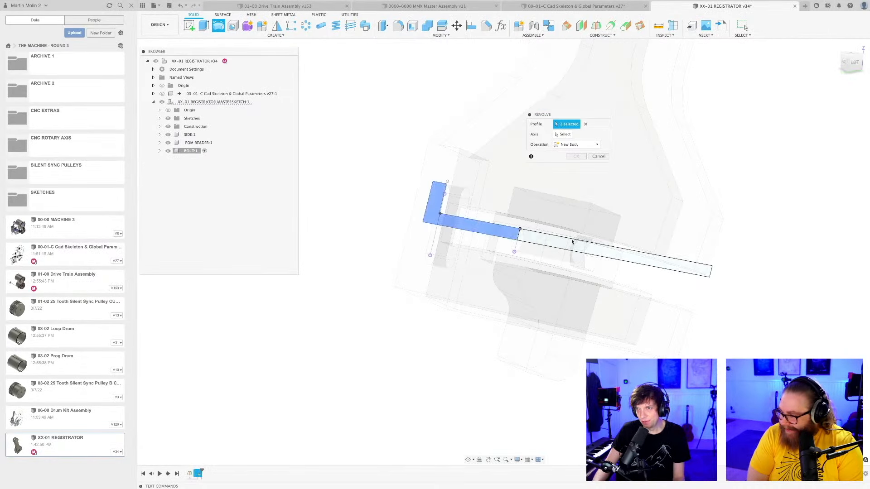
pyautogui.click(572, 245)
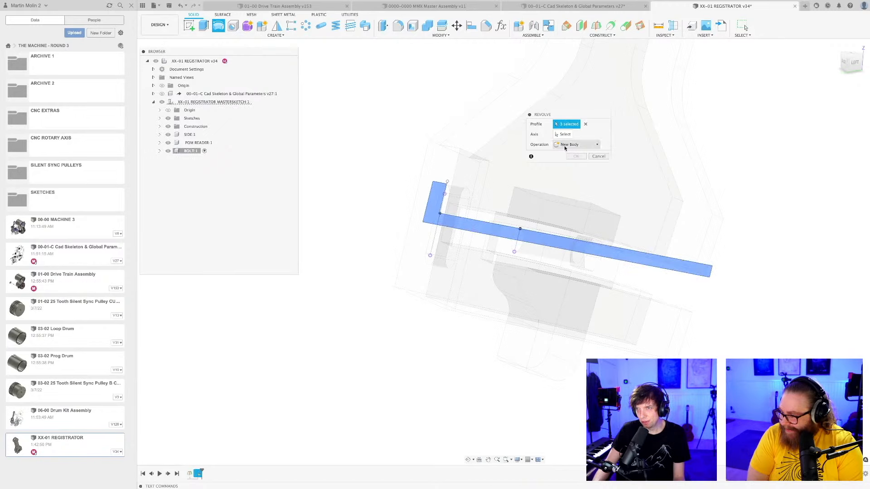
pyautogui.click(480, 235)
pyautogui.keyDown('shift'); pyautogui.moveTo(445, 247); pyautogui.dragTo(456, 286, button='middle'); pyautogui.keyUp('shift')
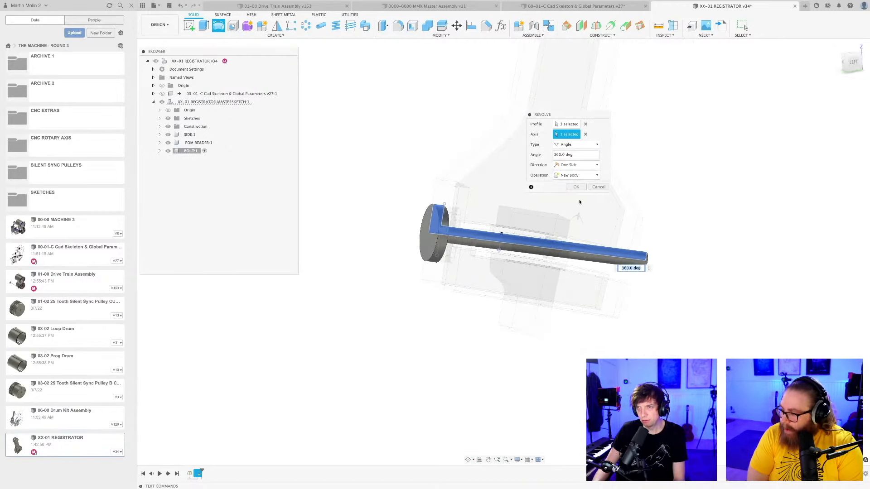
pyautogui.click(576, 187)
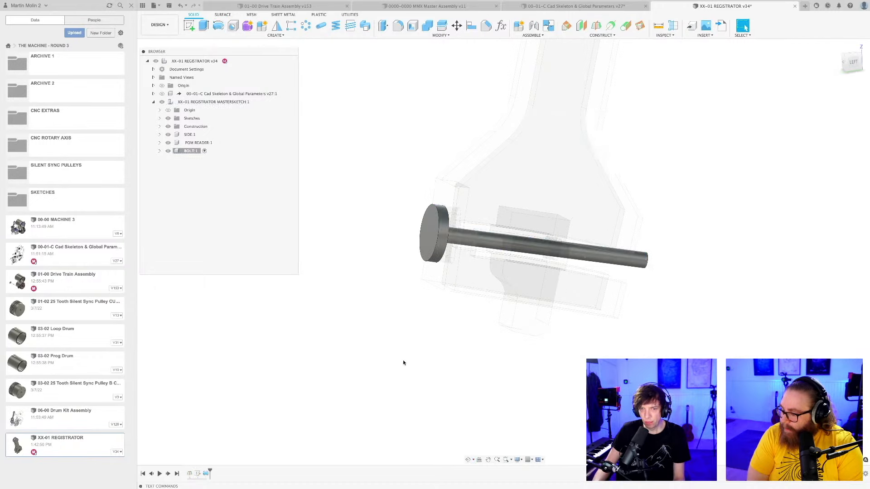
# Edit the bolt sketch to set the head thickness to 6 mm, shift the head outward to its seat, and save the design.
pyautogui.doubleClick(198, 474)
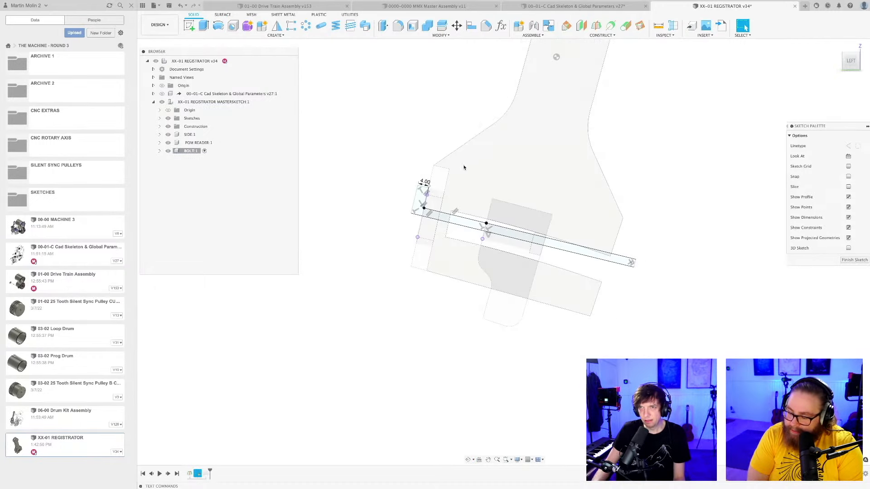
pyautogui.scroll(5, 397, 201)
pyautogui.scroll(2, 396, 201)
pyautogui.moveTo(404, 169); pyautogui.dragTo(395, 205)
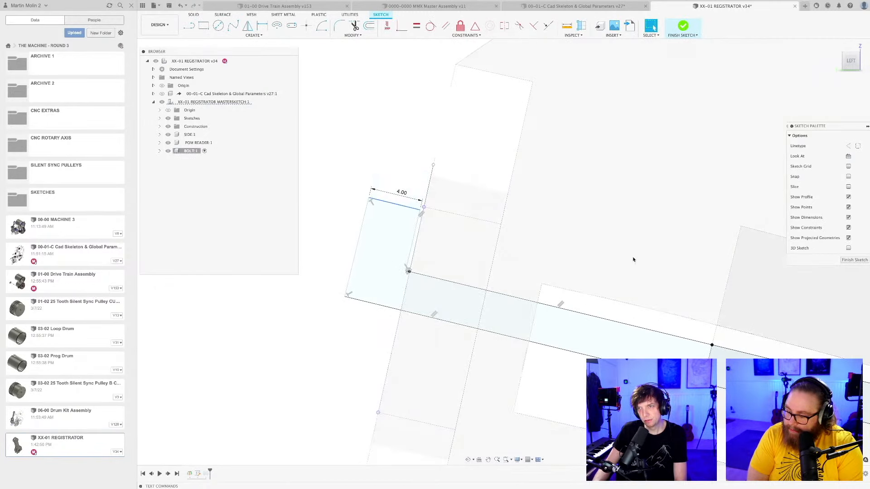
pyautogui.doubleClick(399, 193)
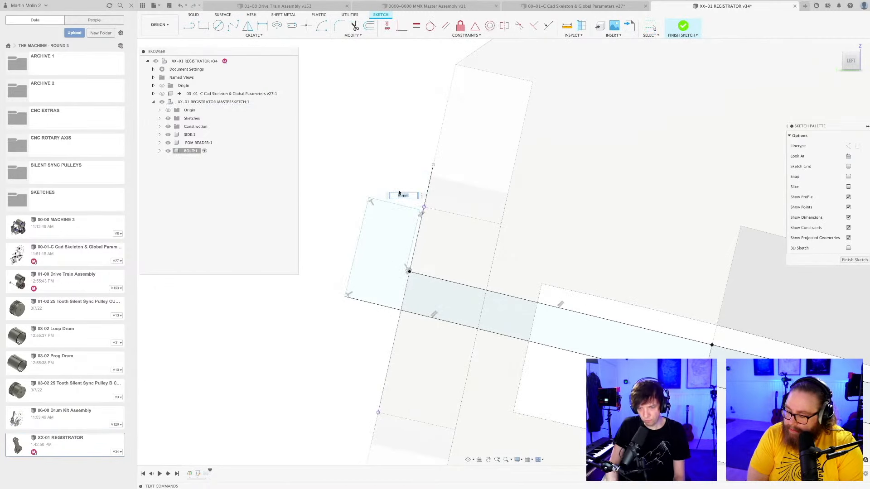
pyautogui.write('6mm')
pyautogui.press('Return')
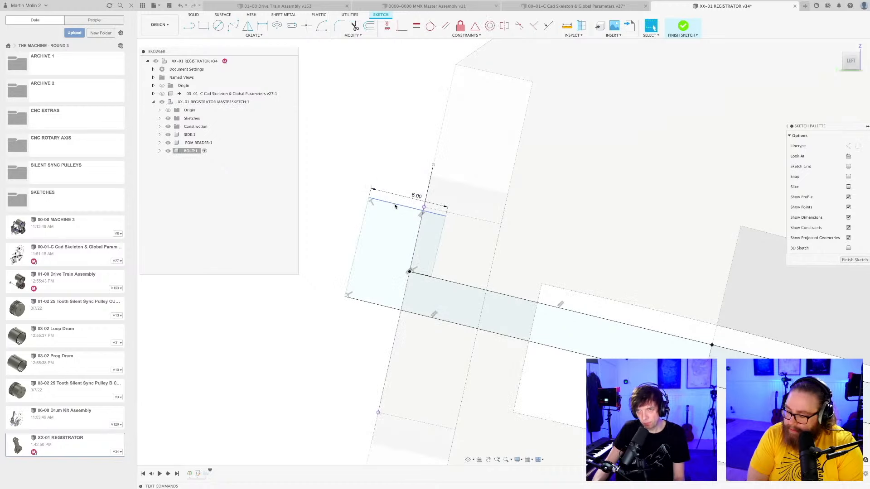
pyautogui.moveTo(396, 205); pyautogui.dragTo(372, 196)
pyautogui.click(858, 261)
pyautogui.scroll(-5, 433, 328)
pyautogui.keyDown('shift'); pyautogui.moveTo(433, 328); pyautogui.dragTo(491, 366, button='middle'); pyautogui.keyUp('shift')
pyautogui.scroll(-5, 491, 365)
pyautogui.moveTo(479, 410); pyautogui.dragTo(462, 328, button='middle')
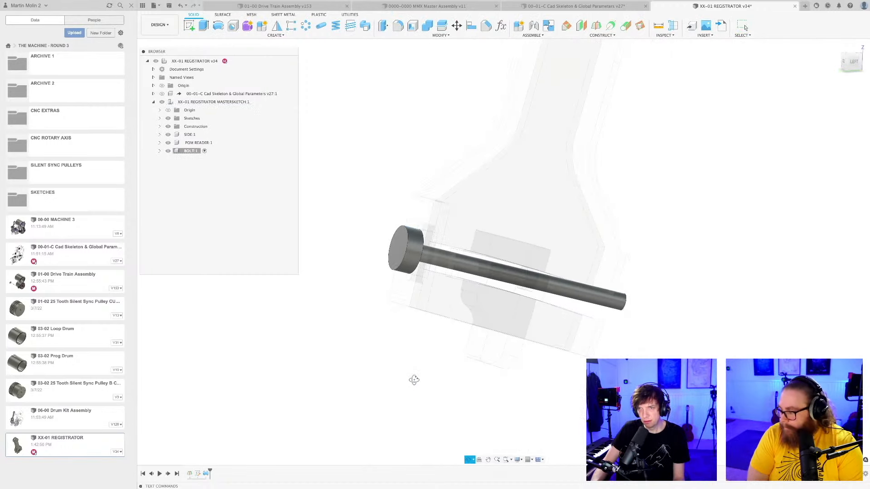
pyautogui.hotkey('ctrl', 's')
pyautogui.press('Return')
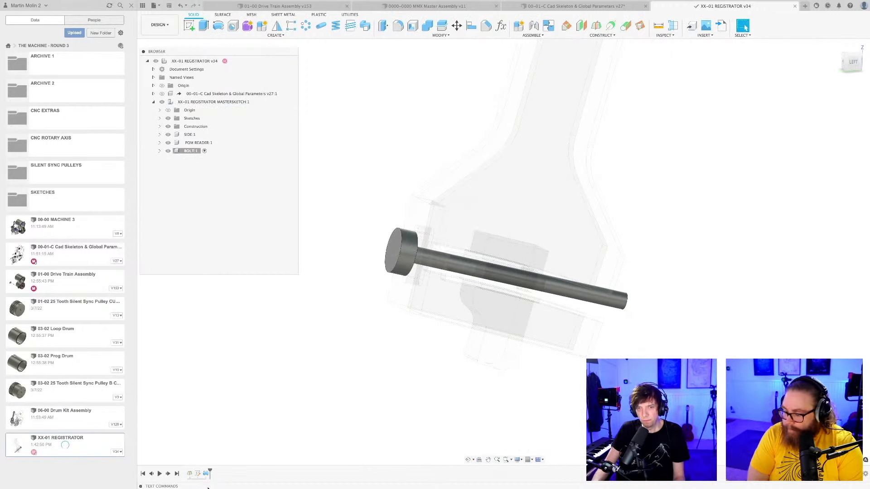
# Set the bolt head thickness to 10 mm in its sketch, shift the head outward to its seat, and save the design.
pyautogui.doubleClick(199, 475)
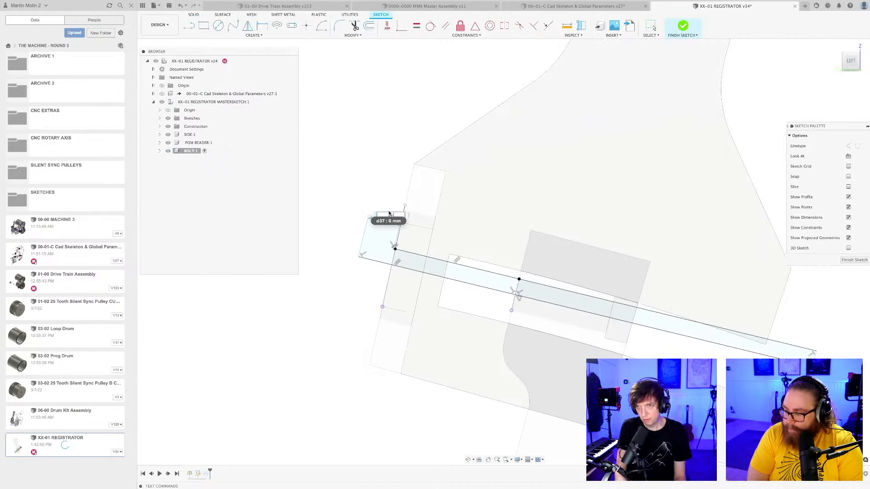
pyautogui.press('Return')
pyautogui.scroll(3, 375, 239)
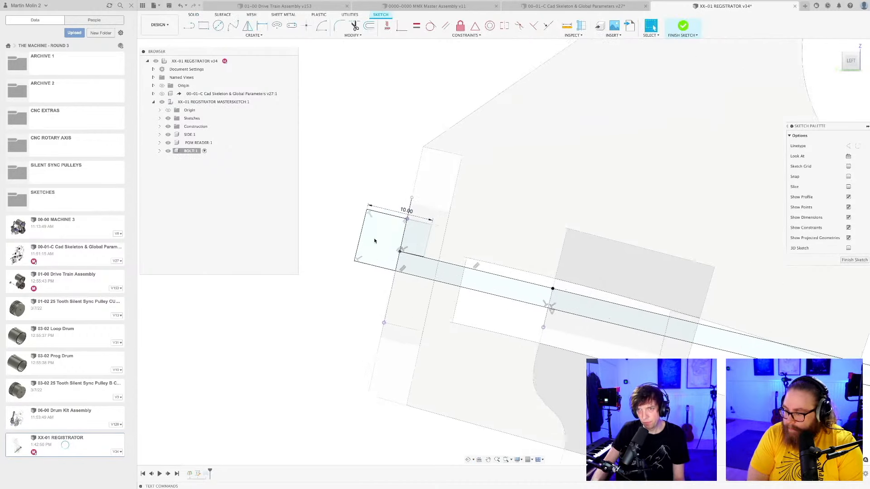
pyautogui.moveTo(387, 212)
pyautogui.mouseDown()
pyautogui.moveTo(346, 206)
pyautogui.moveTo(358, 203)
pyautogui.mouseUp()
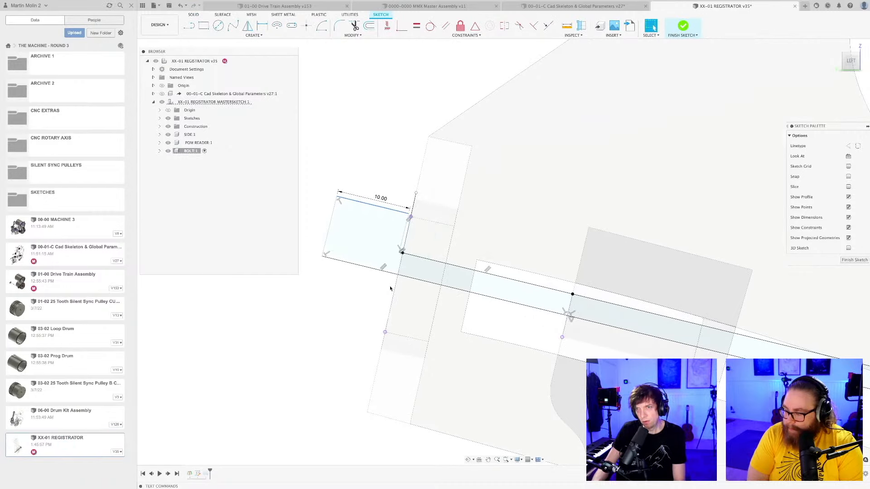
pyautogui.scroll(-3, 413, 295)
pyautogui.click(855, 260)
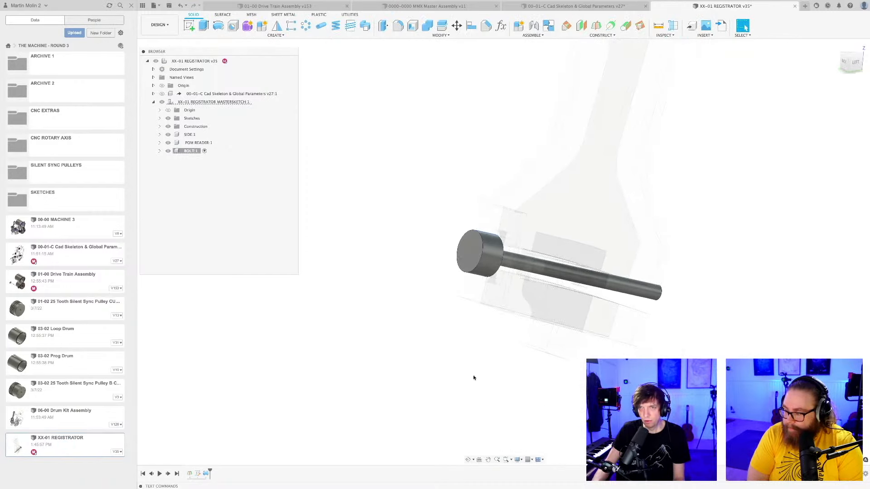
pyautogui.hotkey('ctrl', 's')
pyautogui.press('Return')
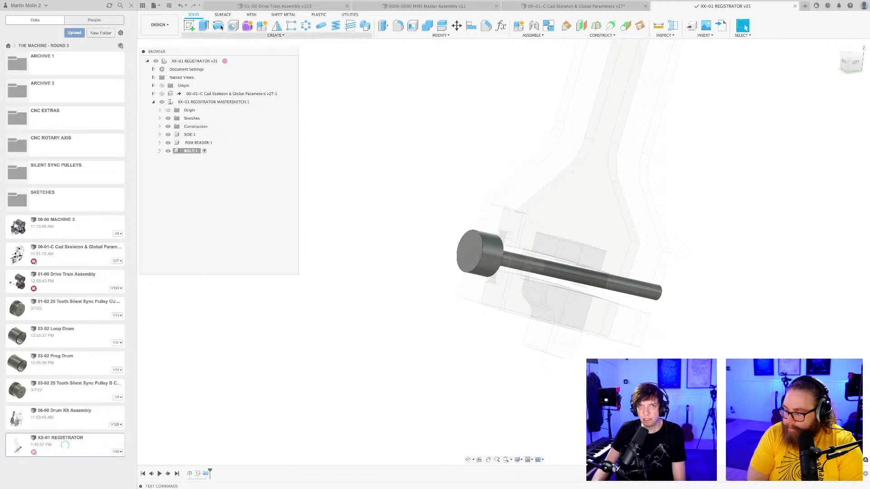
# Sketch a six-sided polygon about 5.4 mm in radius, centred on the end face of the bolt head.
pyautogui.click(189, 24)
pyautogui.click(480, 252)
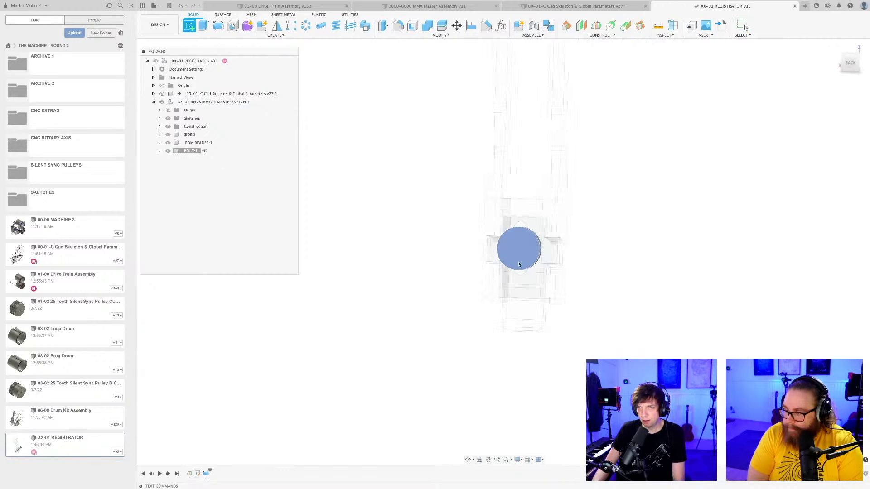
pyautogui.click(254, 35)
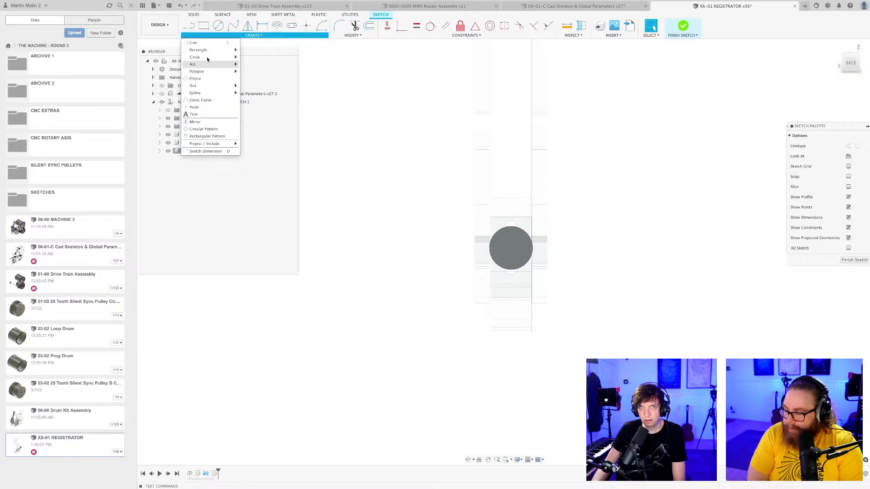
pyautogui.moveTo(206, 54)
pyautogui.click(259, 73)
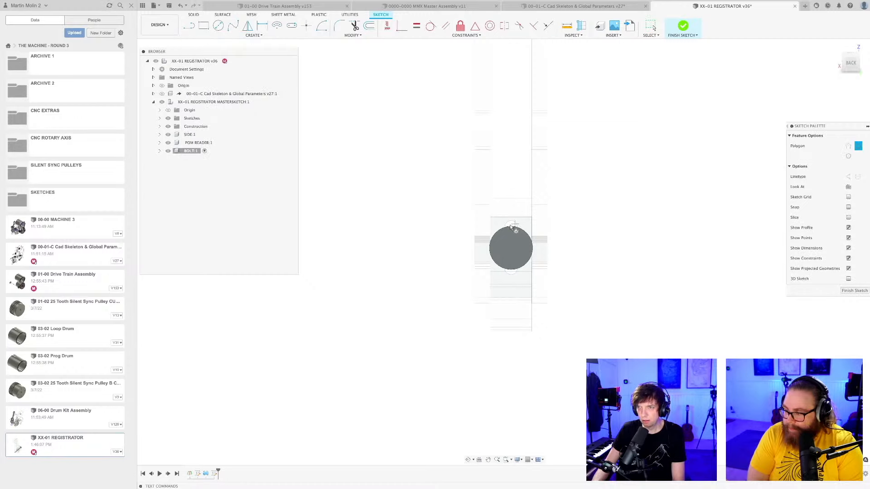
pyautogui.scroll(3, 514, 231)
pyautogui.click(511, 265)
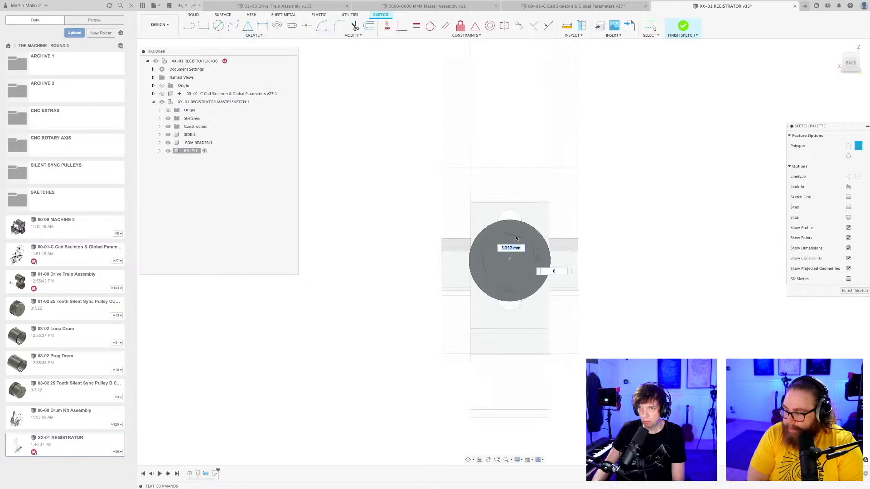
pyautogui.click(844, 291)
pyautogui.moveTo(591, 278)
pyautogui.keyDown('shift'); pyautogui.mouseDown(button='middle')
pyautogui.moveTo(600, 311)
pyautogui.moveTo(583, 320)
pyautogui.mouseUp(button='middle'); pyautogui.keyUp('shift')
pyautogui.scroll(5, 573, 316)
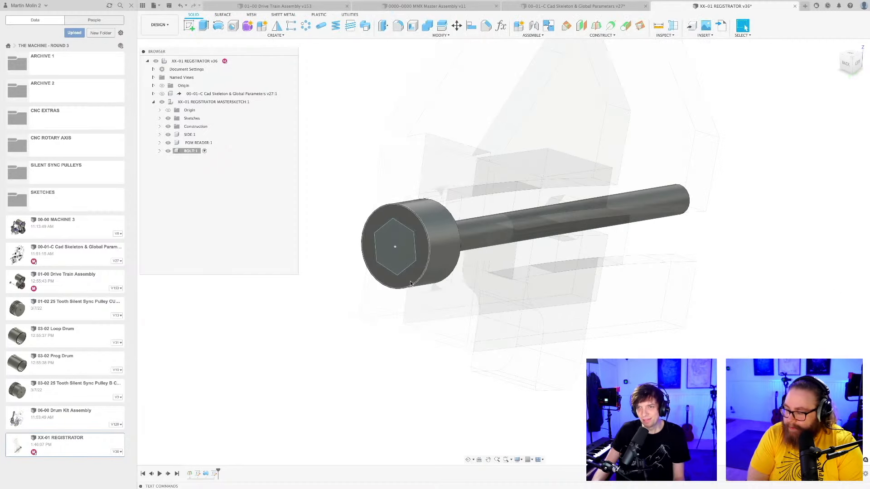
# Extrude the hexagon into the bolt head to cut the hex socket, and save the design.
pyautogui.press('e')
pyautogui.click(399, 245)
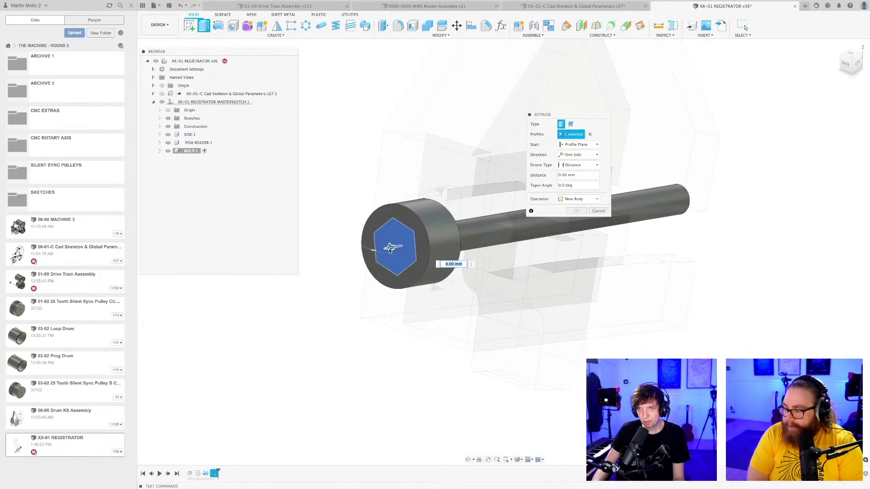
pyautogui.press('Escape')
pyautogui.scroll(-3, 392, 351)
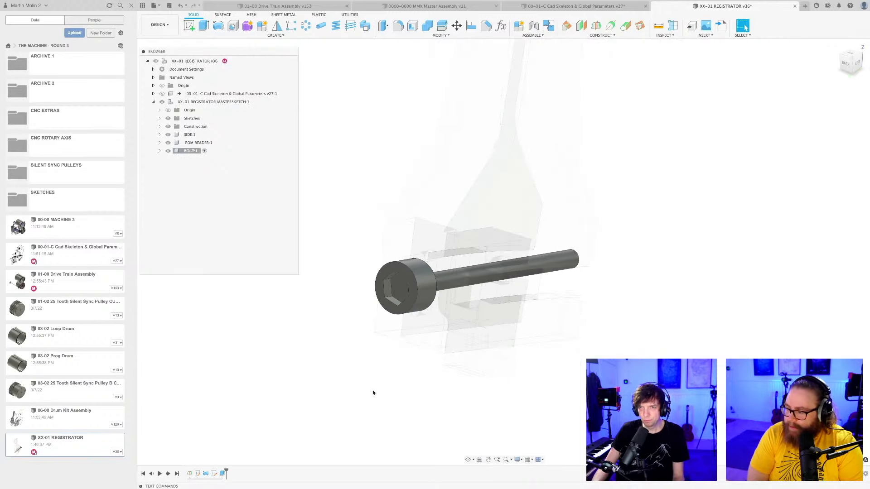
pyautogui.keyDown('shift'); pyautogui.moveTo(373, 393); pyautogui.dragTo(456, 327, button='middle'); pyautogui.keyUp('shift')
pyautogui.hotkey('ctrl', 's')
pyautogui.press('Return')
# Examine how the bolt's head and shank sit relative to the lever and the reader from several angles.
pyautogui.scroll(2, 456, 350)
pyautogui.scroll(-3, 432, 272)
pyautogui.scroll(3, 461, 331)
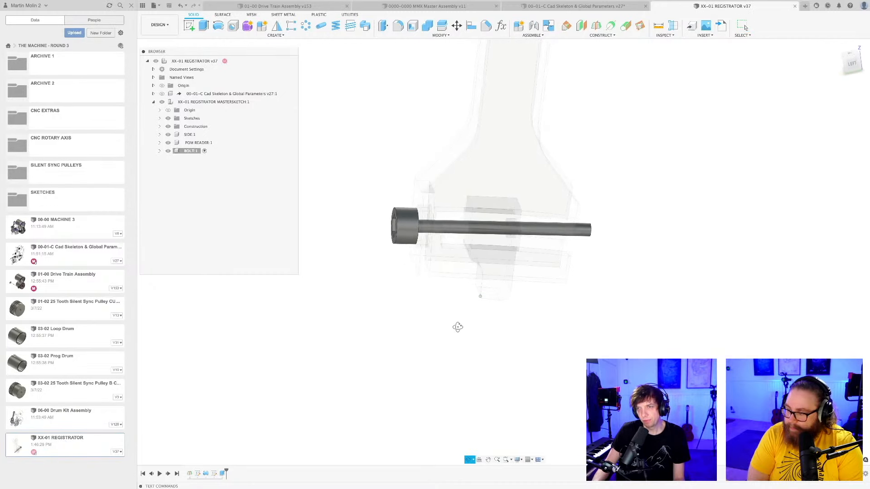
pyautogui.scroll(3, 478, 235)
pyautogui.scroll(-3, 457, 331)
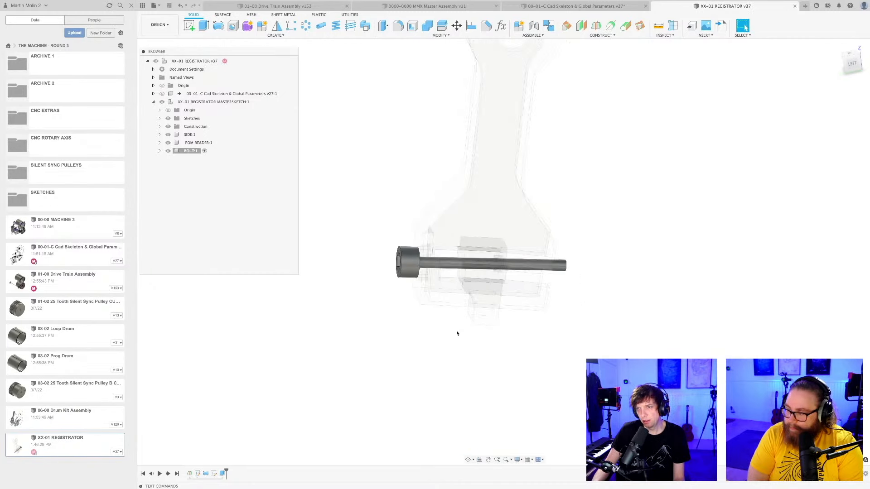
pyautogui.moveTo(453, 334)
pyautogui.keyDown('shift'); pyautogui.mouseDown(button='middle')
pyautogui.moveTo(437, 311)
pyautogui.moveTo(445, 323)
pyautogui.mouseUp(button='middle'); pyautogui.keyUp('shift')
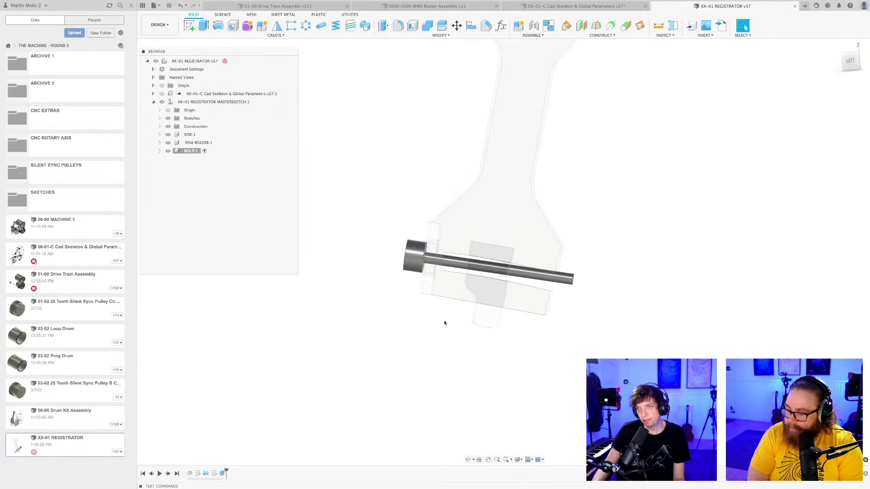
pyautogui.scroll(2, 444, 323)
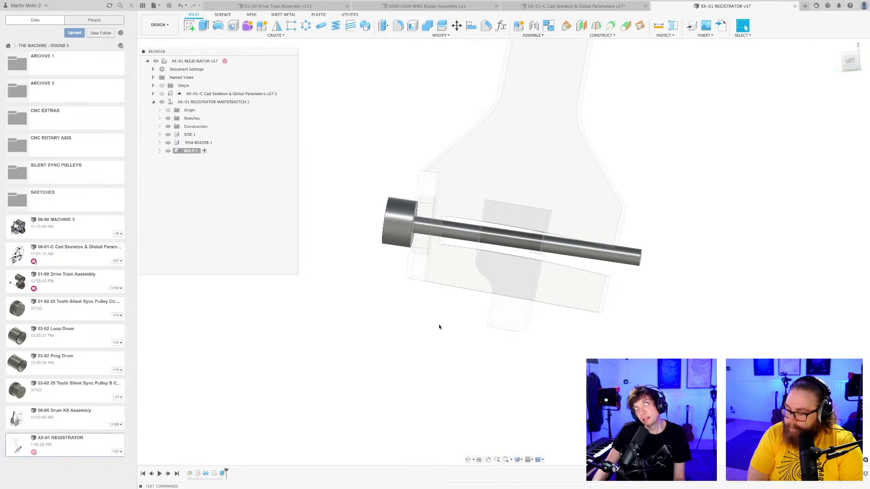
pyautogui.keyDown('shift'); pyautogui.moveTo(442, 328); pyautogui.dragTo(556, 252, button='middle'); pyautogui.keyUp('shift')
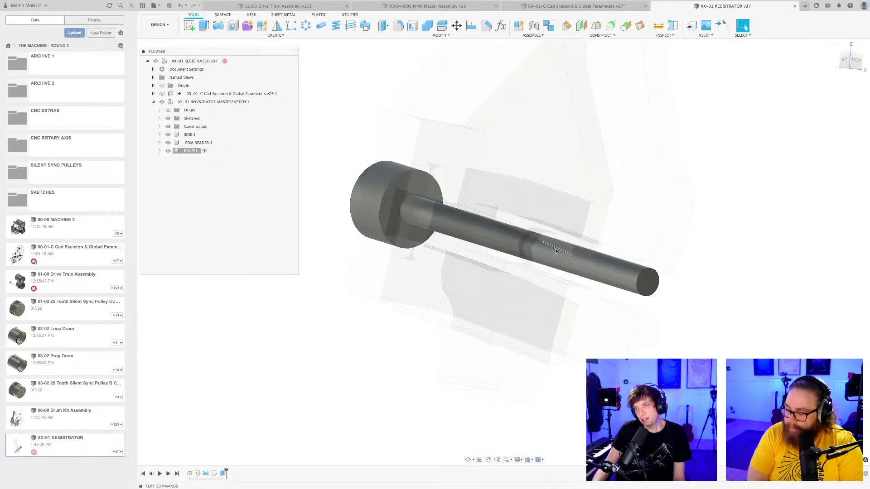
pyautogui.scroll(3, 514, 207)
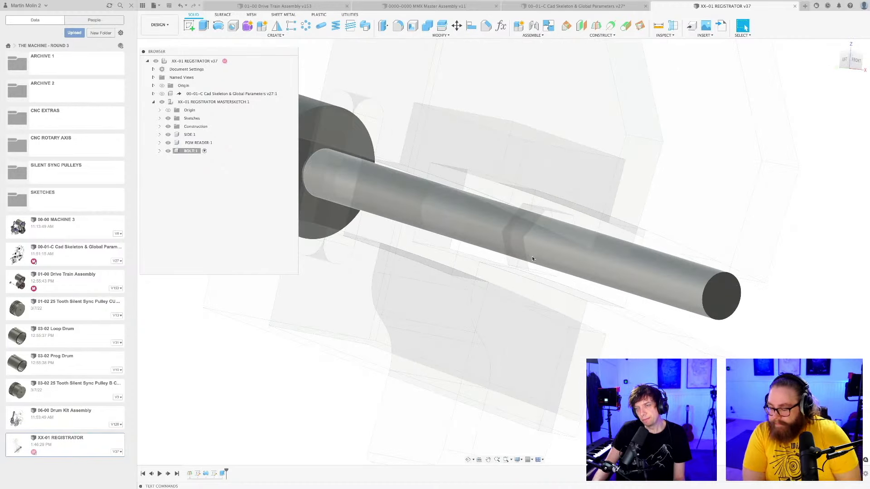
pyautogui.scroll(-4, 532, 254)
pyautogui.scroll(-3, 532, 266)
pyautogui.scroll(3, 521, 352)
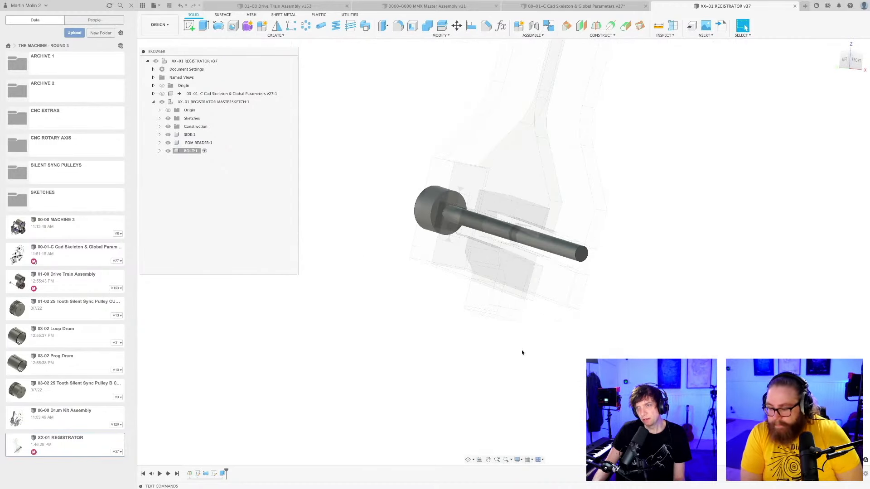
pyautogui.keyDown('shift'); pyautogui.moveTo(521, 350); pyautogui.dragTo(574, 356, button='middle'); pyautogui.keyUp('shift')
pyautogui.keyDown('shift'); pyautogui.moveTo(505, 366); pyautogui.dragTo(487, 363, button='middle'); pyautogui.keyUp('shift')
pyautogui.scroll(2, 484, 337)
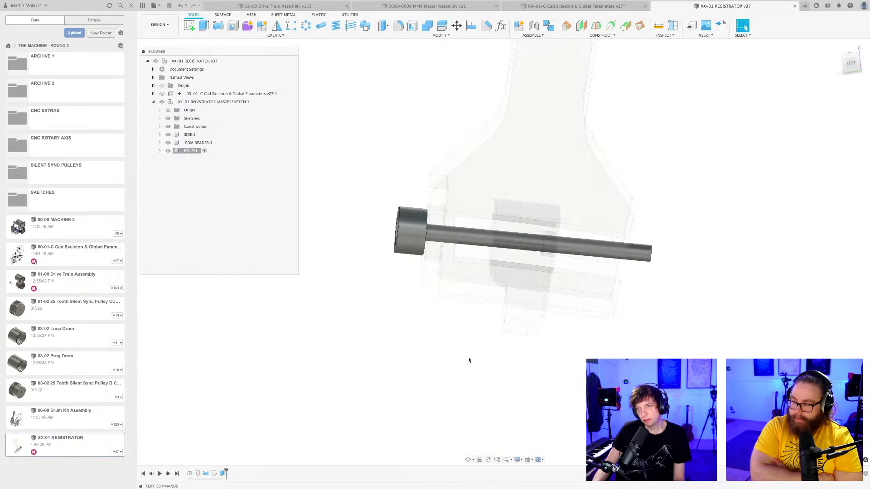
pyautogui.keyDown('shift'); pyautogui.moveTo(451, 379); pyautogui.dragTo(472, 377, button='middle'); pyautogui.keyUp('shift')
pyautogui.scroll(2, 449, 372)
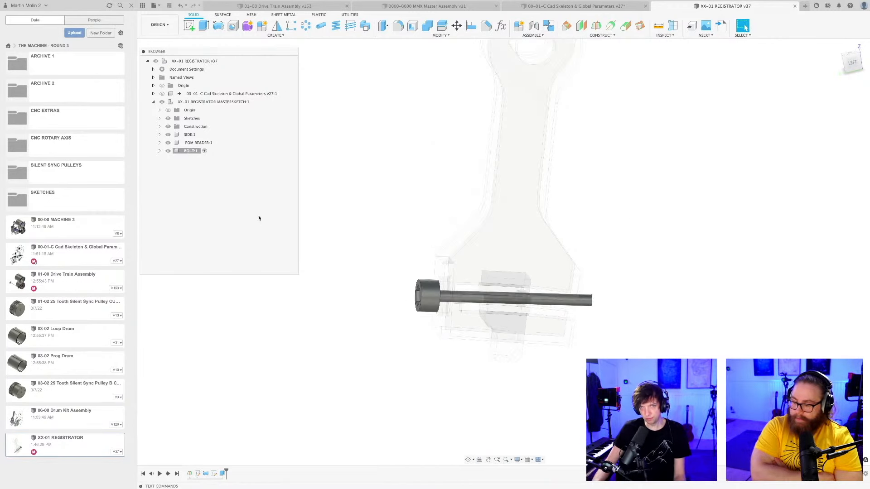
# Return from the BOLT component through the master sketch component to the top-level assembly, and save the design.
pyautogui.doubleClick(213, 102)
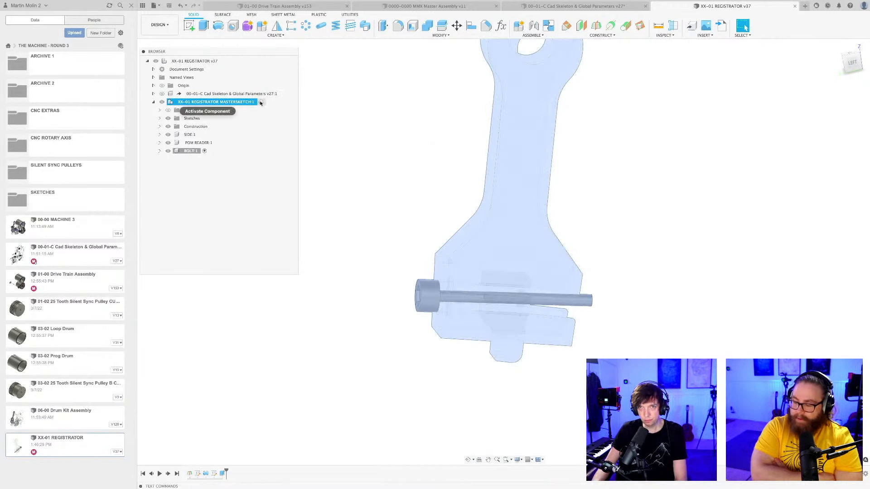
pyautogui.click(394, 132)
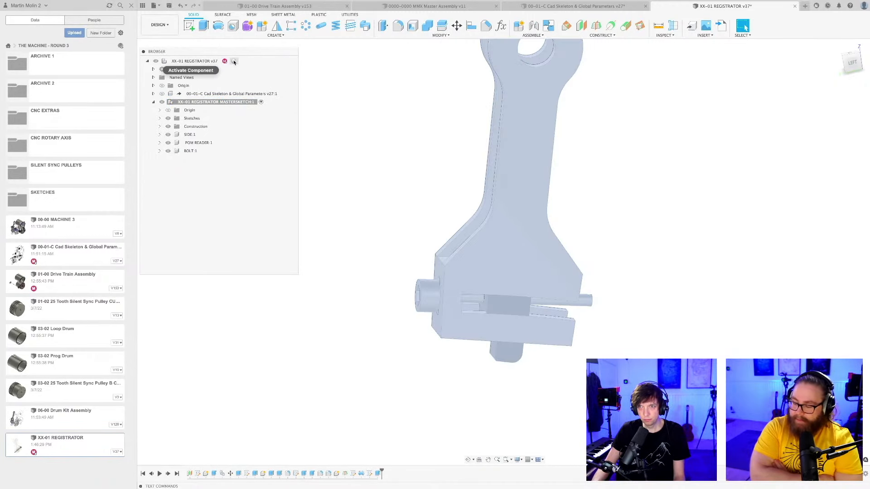
pyautogui.click(237, 61)
pyautogui.click(383, 123)
pyautogui.scroll(-2, 383, 123)
pyautogui.keyDown('shift'); pyautogui.moveTo(383, 130); pyautogui.dragTo(386, 136, button='middle'); pyautogui.keyUp('shift')
pyautogui.press('super+s')
pyautogui.click(443, 251)
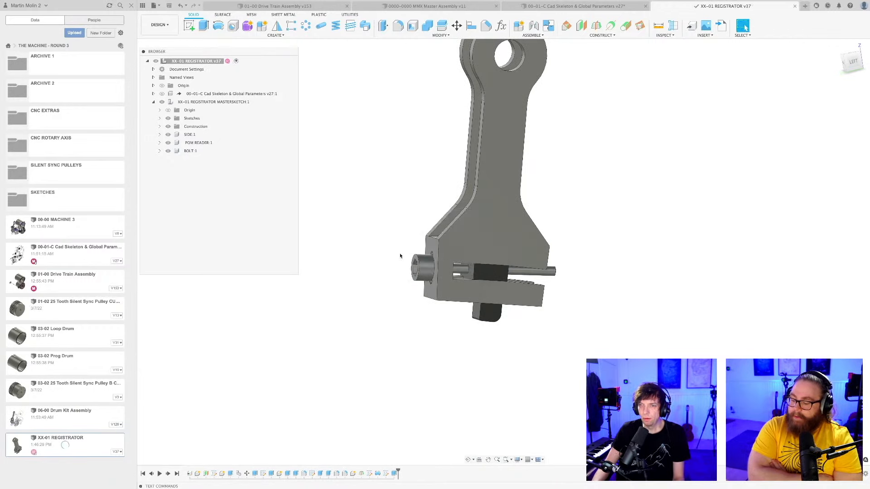
# Examine the lever's lower end, checking how the bolt passes through the slot and the reader.
pyautogui.moveTo(392, 330); pyautogui.dragTo(411, 345, button='middle')
pyautogui.scroll(3, 415, 342)
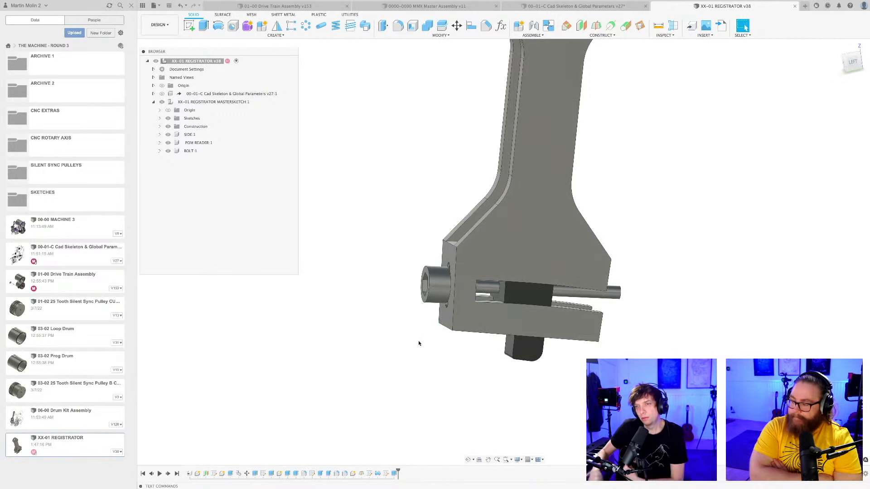
pyautogui.keyDown('shift'); pyautogui.moveTo(564, 380); pyautogui.dragTo(480, 376, button='middle'); pyautogui.keyUp('shift')
pyautogui.scroll(-4, 579, 384)
pyautogui.scroll(4, 535, 379)
pyautogui.click(536, 373)
pyautogui.scroll(-2, 535, 373)
pyautogui.scroll(2, 534, 370)
pyautogui.scroll(2, 500, 380)
pyautogui.scroll(-2, 467, 380)
pyautogui.scroll(3, 478, 375)
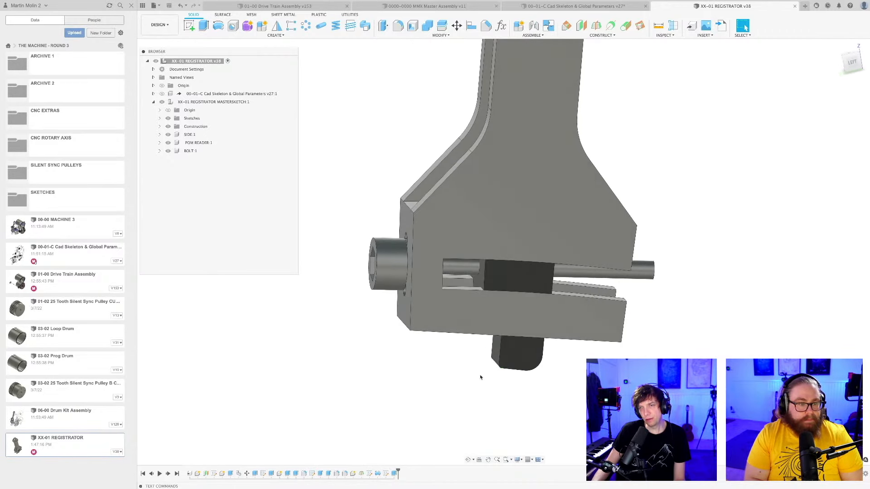
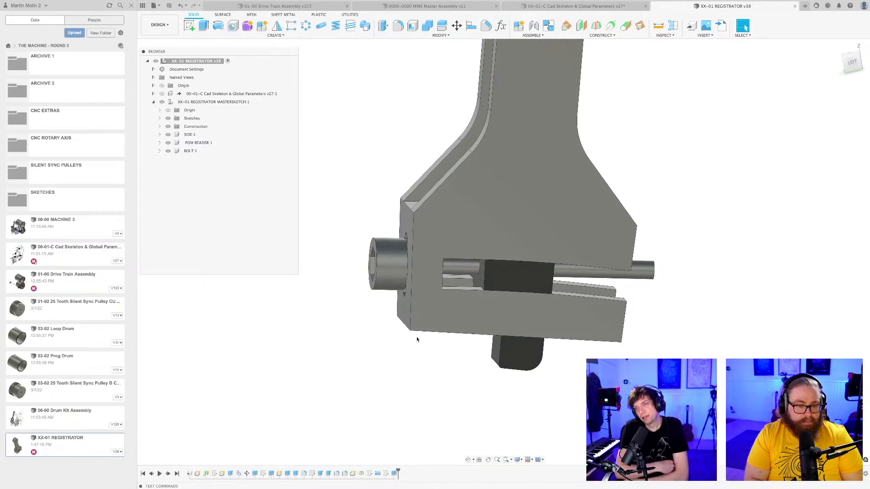
# Examine how the bolt passes through the end slot into the reader, from the lever's open side and from outside.
pyautogui.scroll(4, 456, 363)
pyautogui.scroll(2, 470, 289)
pyautogui.click(470, 273)
pyautogui.keyDown('shift'); pyautogui.moveTo(470, 273); pyautogui.dragTo(416, 276, button='middle'); pyautogui.keyUp('shift')
pyautogui.scroll(2, 415, 276)
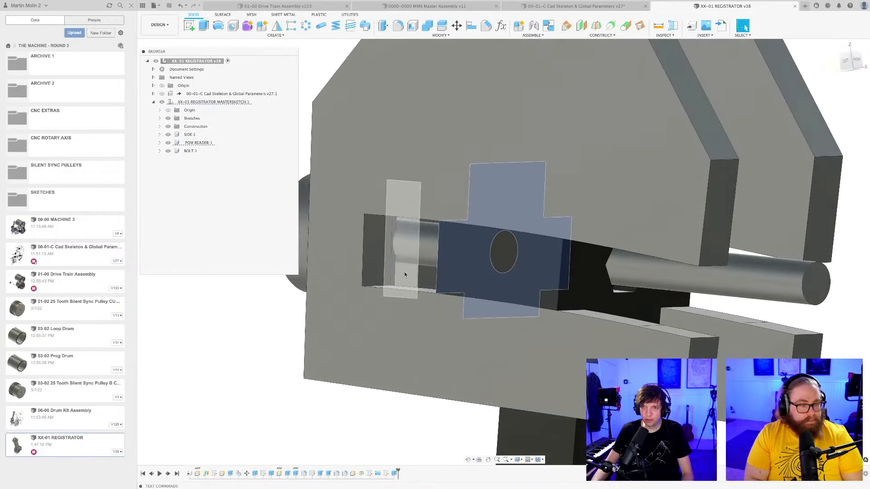
pyautogui.keyDown('shift'); pyautogui.click(427, 277); pyautogui.keyUp('shift')
pyautogui.scroll(-1, 429, 278)
pyautogui.scroll(-5, 429, 278)
pyautogui.keyDown('shift'); pyautogui.moveTo(430, 304); pyautogui.dragTo(449, 319, button='middle'); pyautogui.keyUp('shift')
pyautogui.scroll(-3, 449, 320)
pyautogui.keyDown('shift'); pyautogui.moveTo(423, 367); pyautogui.dragTo(481, 386, button='middle'); pyautogui.keyUp('shift')
pyautogui.scroll(3, 486, 375)
pyautogui.scroll(1, 486, 383)
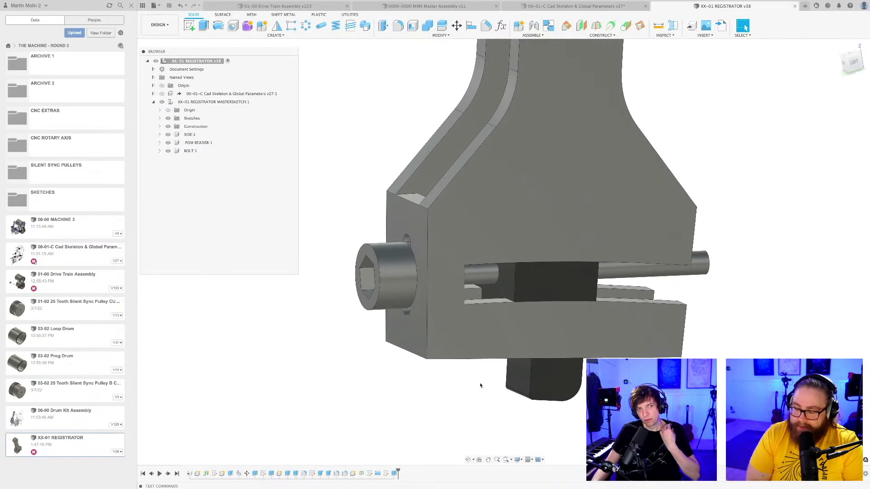
pyautogui.scroll(-1, 481, 385)
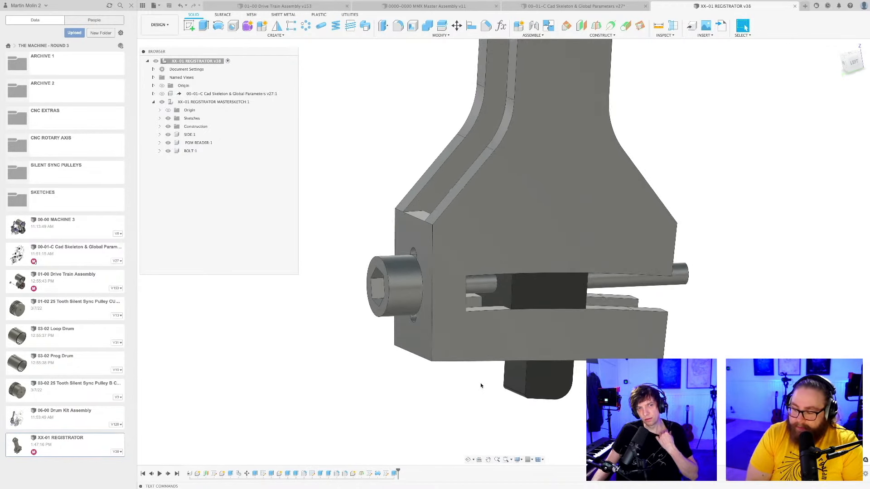
pyautogui.scroll(-1, 483, 386)
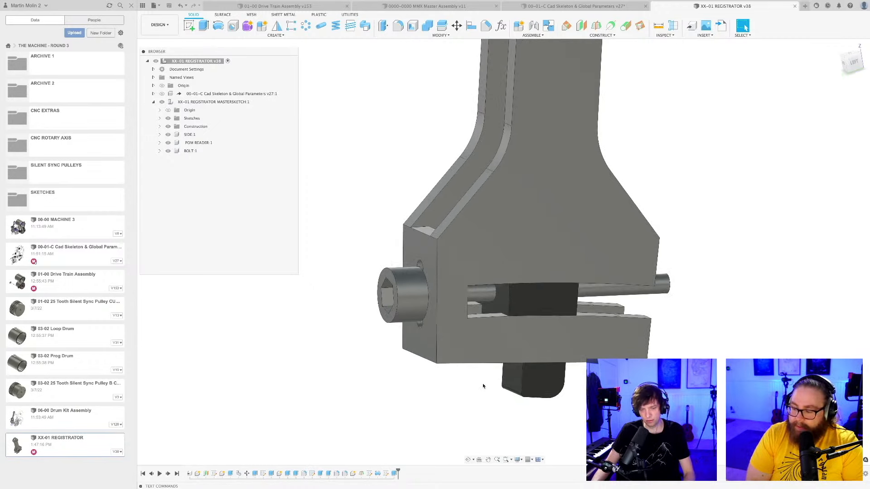
pyautogui.scroll(-5, 481, 385)
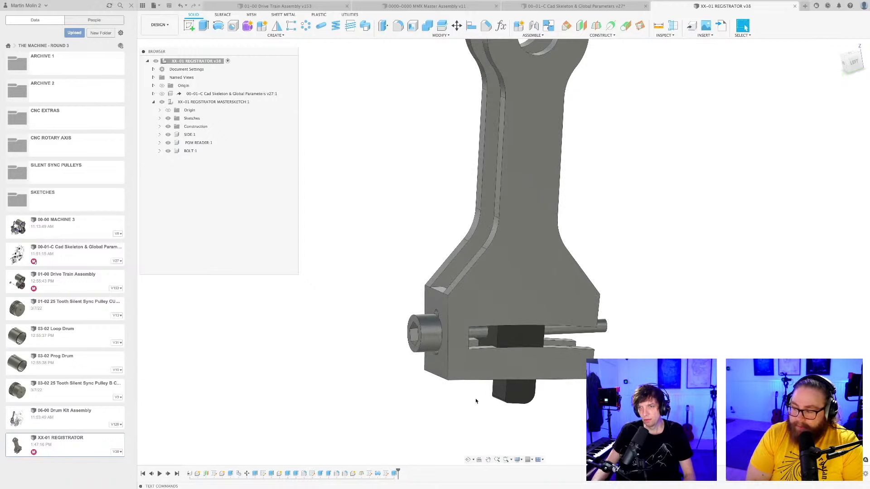
pyautogui.scroll(-3, 476, 401)
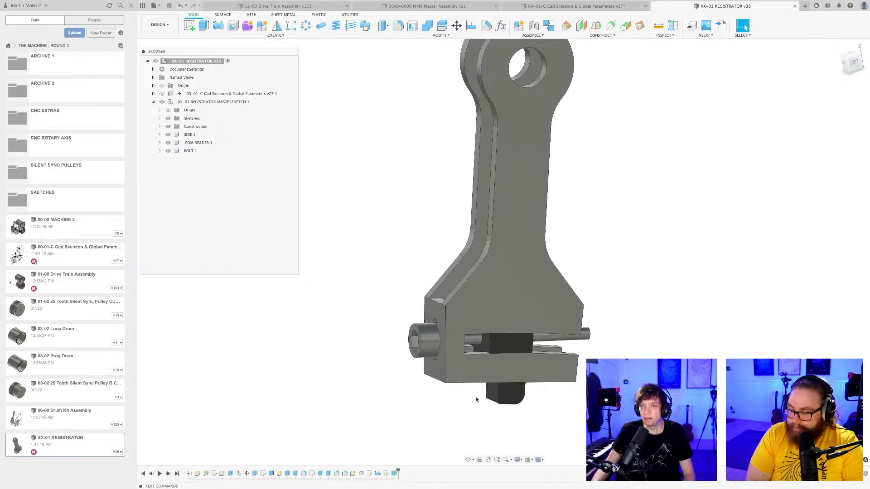
pyautogui.keyDown('shift'); pyautogui.moveTo(475, 398); pyautogui.dragTo(460, 405, button='middle'); pyautogui.keyUp('shift')
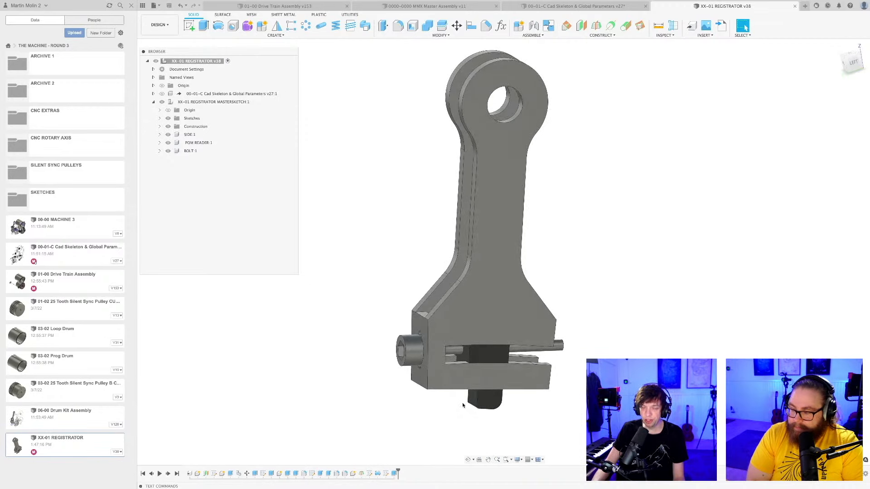
pyautogui.scroll(2, 462, 406)
pyautogui.scroll(-3, 463, 403)
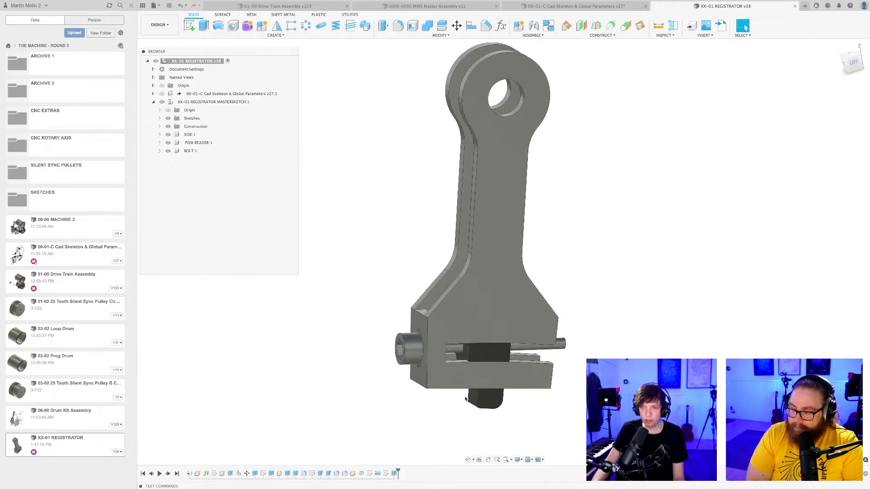
pyautogui.keyDown('shift'); pyautogui.moveTo(463, 410); pyautogui.dragTo(462, 407, button='middle'); pyautogui.keyUp('shift')
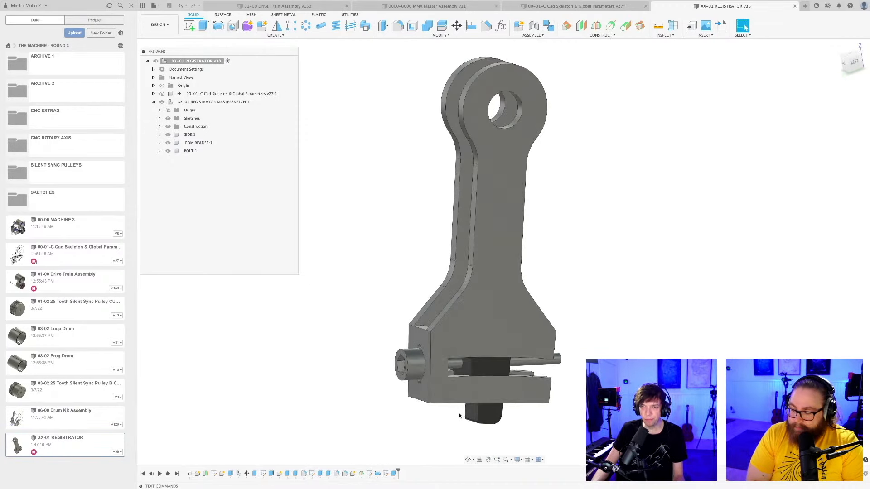
pyautogui.scroll(1, 460, 415)
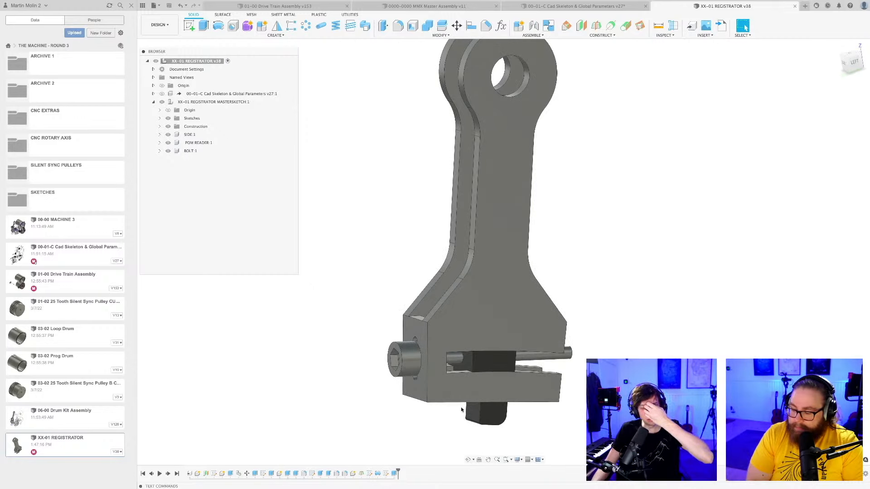
pyautogui.moveTo(461, 409)
pyautogui.mouseDown(button='middle')
pyautogui.moveTo(452, 356)
pyautogui.moveTo(449, 396)
pyautogui.mouseUp(button='middle')
pyautogui.scroll(-2, 458, 416)
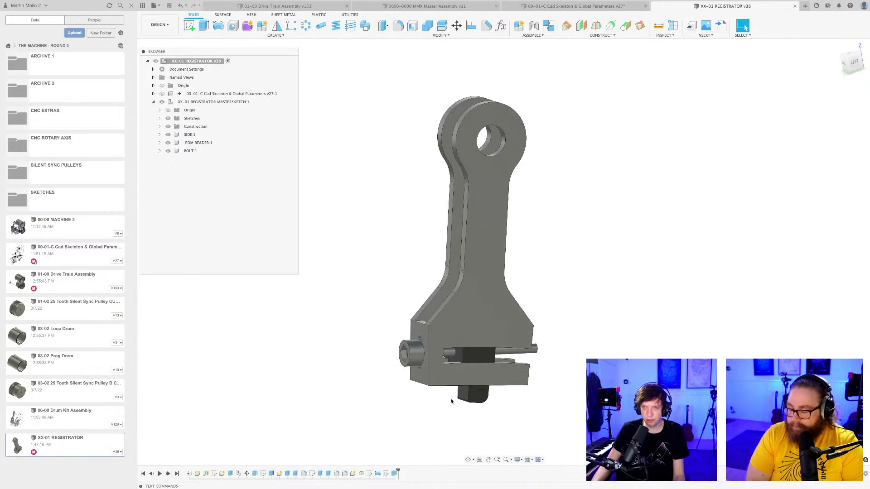
pyautogui.scroll(2, 452, 399)
pyautogui.scroll(-4, 448, 336)
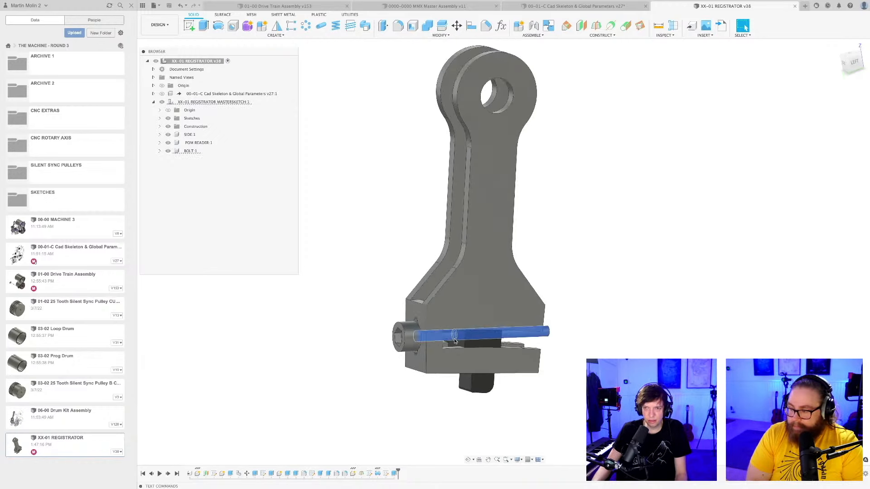
pyautogui.keyDown('shift'); pyautogui.moveTo(445, 394); pyautogui.dragTo(471, 400, button='middle'); pyautogui.keyUp('shift')
pyautogui.scroll(-1, 474, 391)
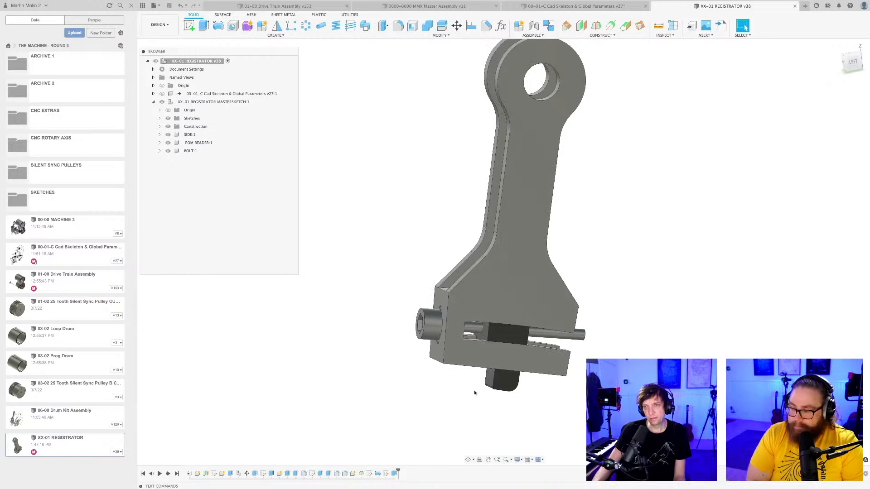
pyautogui.scroll(1, 474, 392)
pyautogui.scroll(-1, 474, 392)
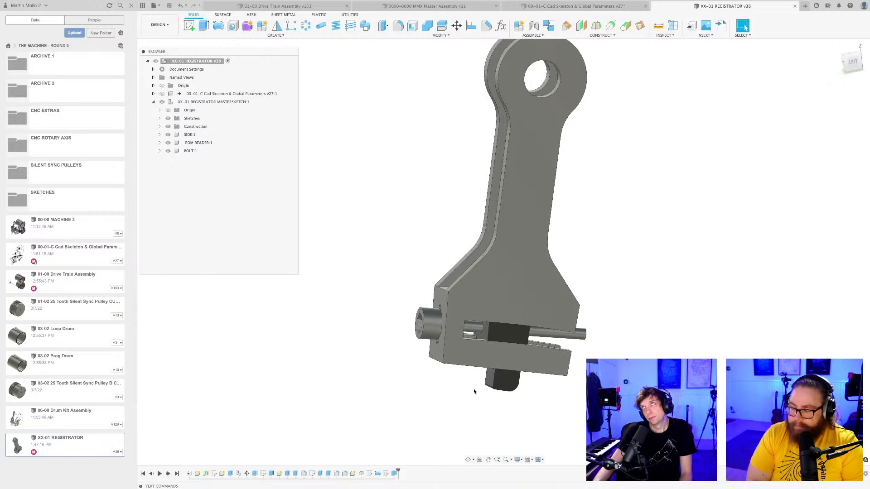
# Examine the bolt head, its exposed shank and the space between the lever's end wall and the reader from both sides.
pyautogui.keyDown('shift'); pyautogui.moveTo(474, 391); pyautogui.dragTo(442, 383, button='middle'); pyautogui.keyUp('shift')
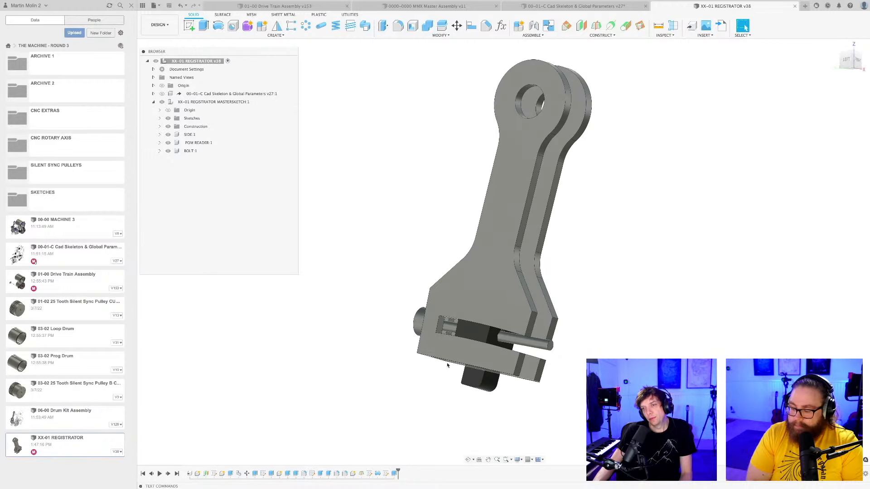
pyautogui.scroll(3, 449, 311)
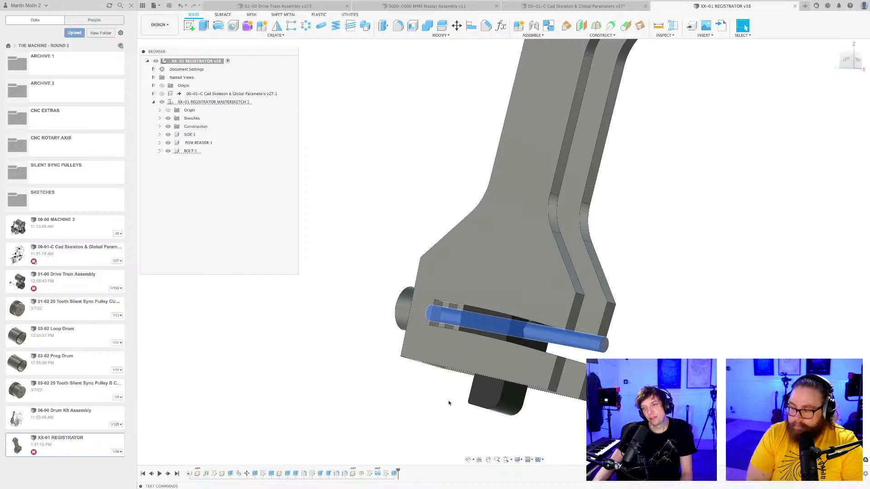
pyautogui.scroll(-3, 450, 401)
pyautogui.keyDown('shift'); pyautogui.moveTo(451, 398); pyautogui.dragTo(472, 380, button='middle'); pyautogui.keyUp('shift')
pyautogui.scroll(2, 471, 383)
pyautogui.scroll(-2, 471, 383)
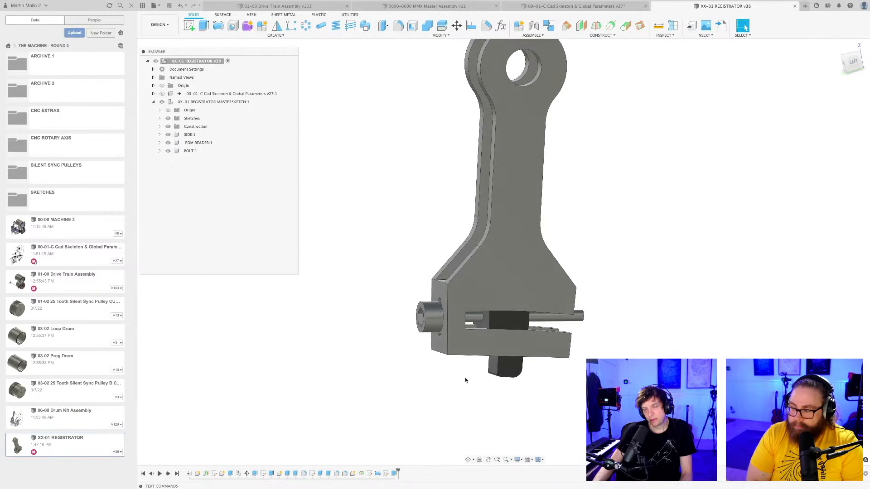
pyautogui.moveTo(422, 372); pyautogui.dragTo(421, 379, button='middle')
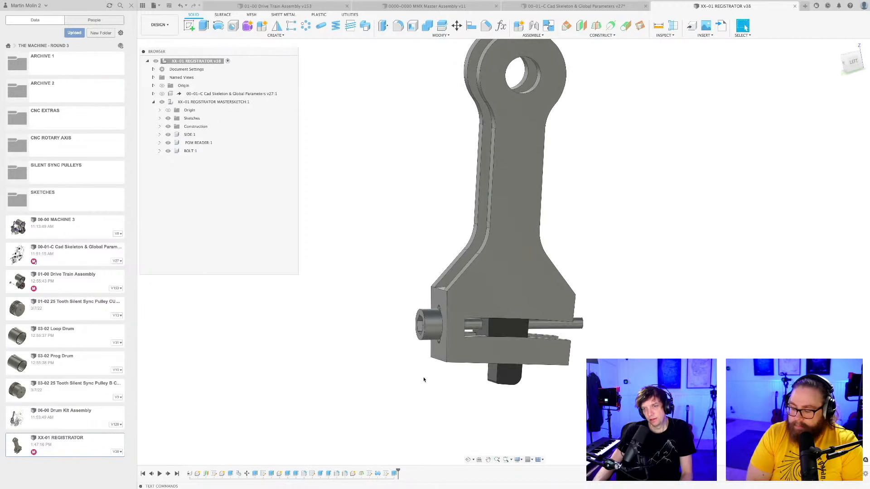
pyautogui.scroll(4, 427, 377)
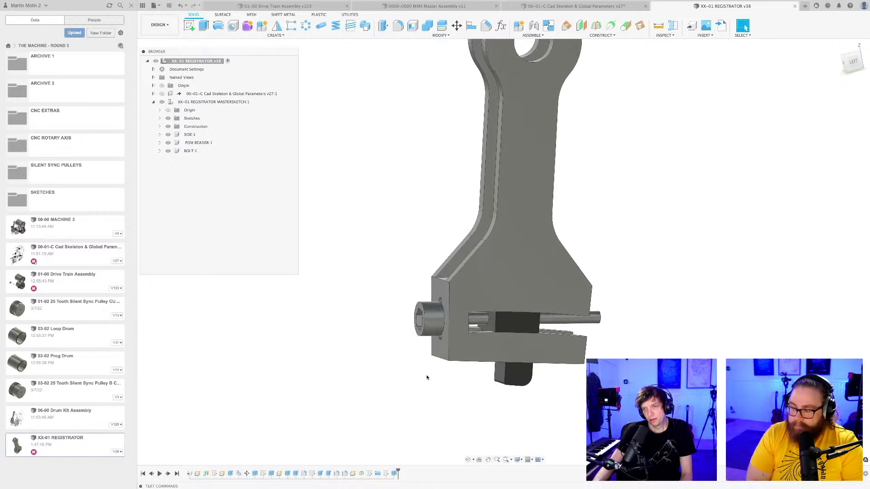
pyautogui.scroll(3, 407, 318)
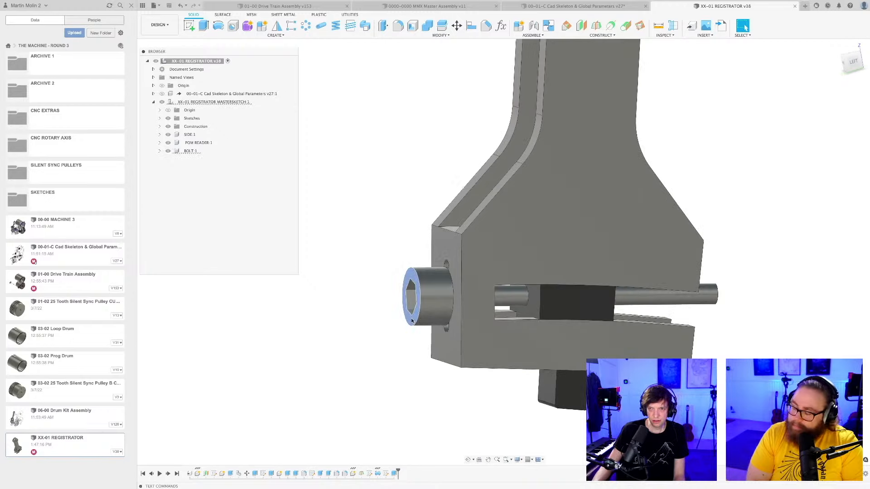
pyautogui.scroll(-2, 412, 322)
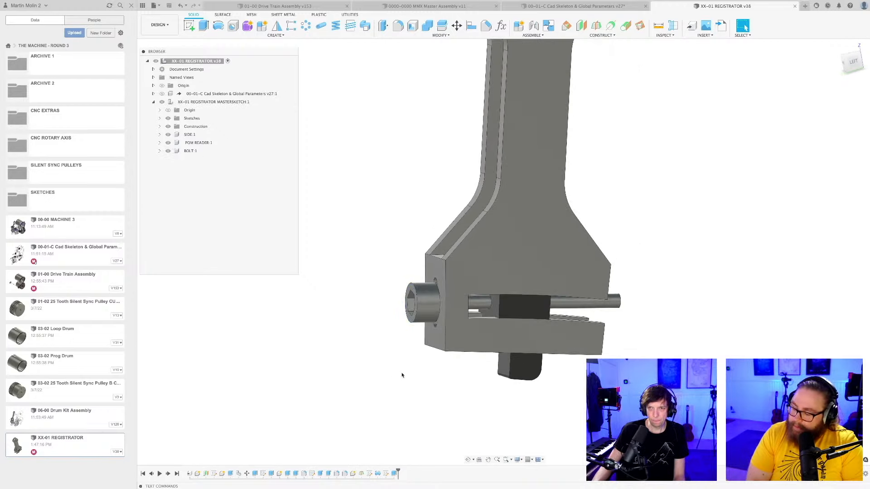
pyautogui.keyDown('shift'); pyautogui.moveTo(402, 375); pyautogui.dragTo(425, 370, button='middle'); pyautogui.keyUp('shift')
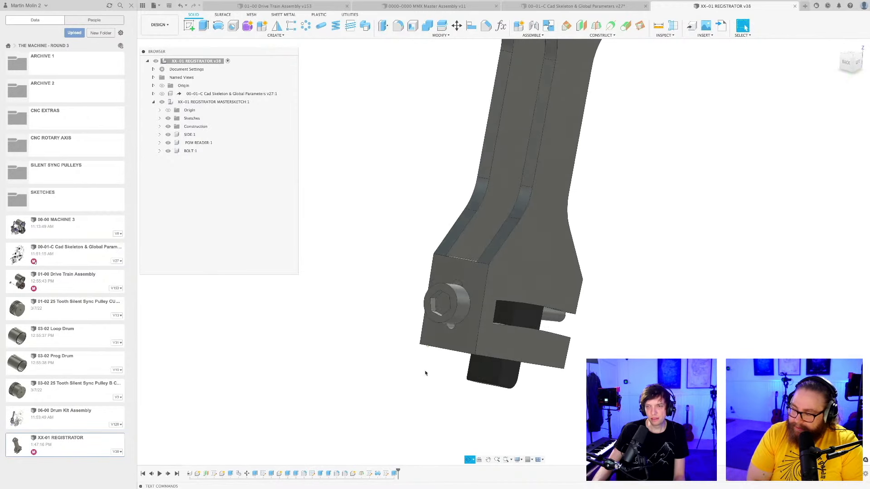
pyautogui.scroll(3, 440, 370)
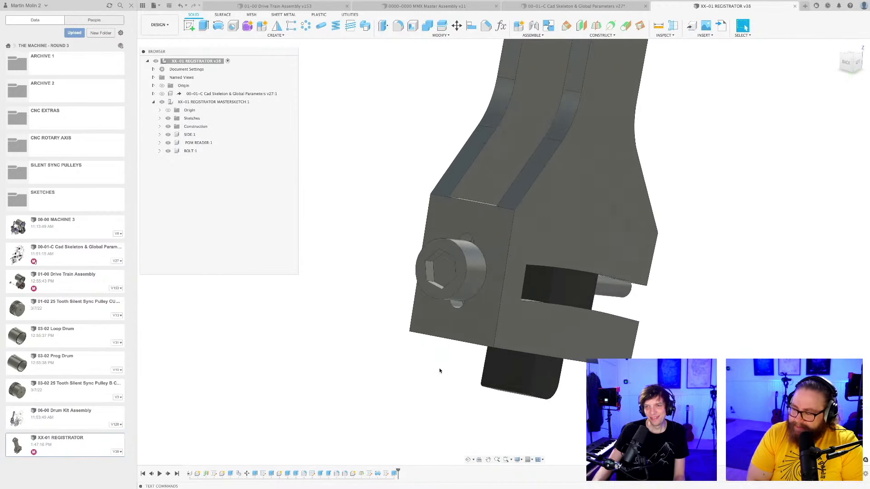
pyautogui.keyDown('shift'); pyautogui.moveTo(439, 368); pyautogui.dragTo(439, 368, button='middle'); pyautogui.keyUp('shift')
pyautogui.scroll(3, 439, 368)
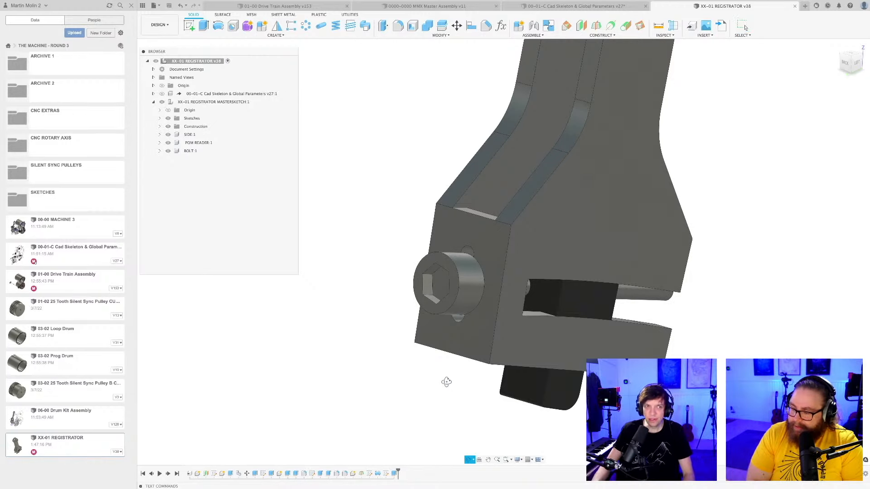
pyautogui.keyDown('shift'); pyautogui.moveTo(446, 382); pyautogui.dragTo(413, 384, button='middle'); pyautogui.keyUp('shift')
pyautogui.keyDown('shift'); pyautogui.moveTo(464, 403); pyautogui.dragTo(420, 345, button='middle'); pyautogui.keyUp('shift')
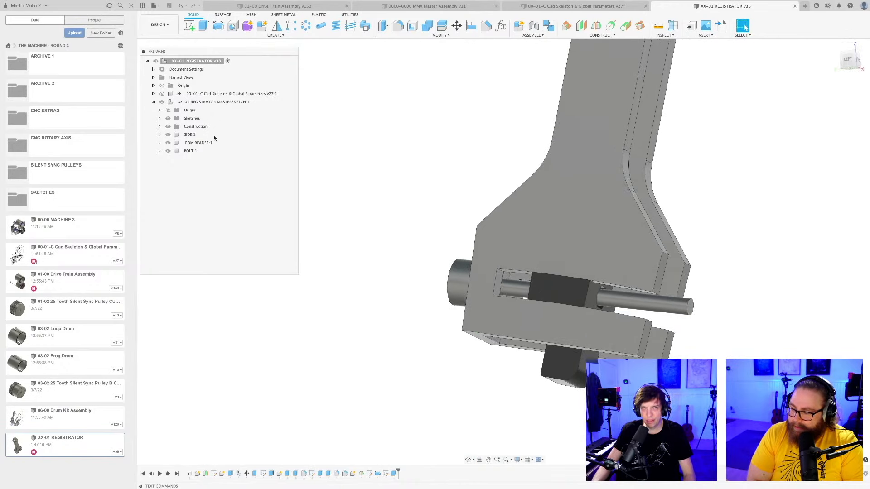
# Activate the registrator master sketch component and create a new component named SPRING inside it.
pyautogui.doubleClick(211, 102)
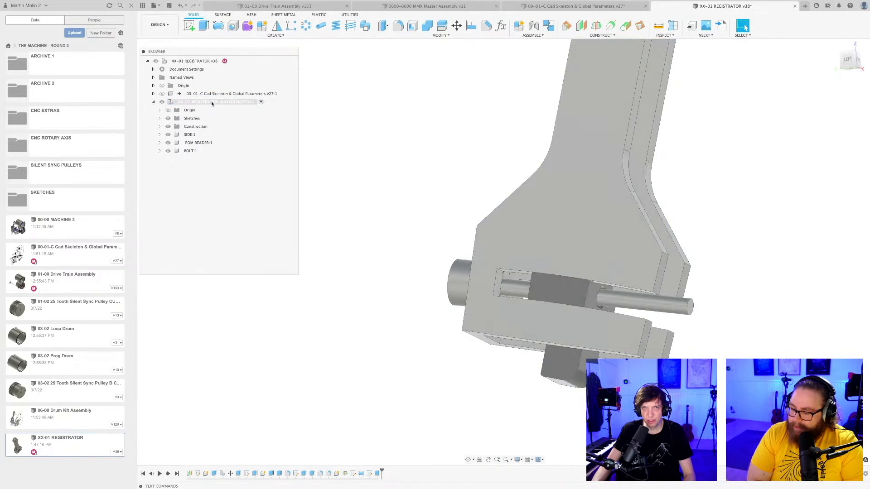
pyautogui.rightClick(212, 104)
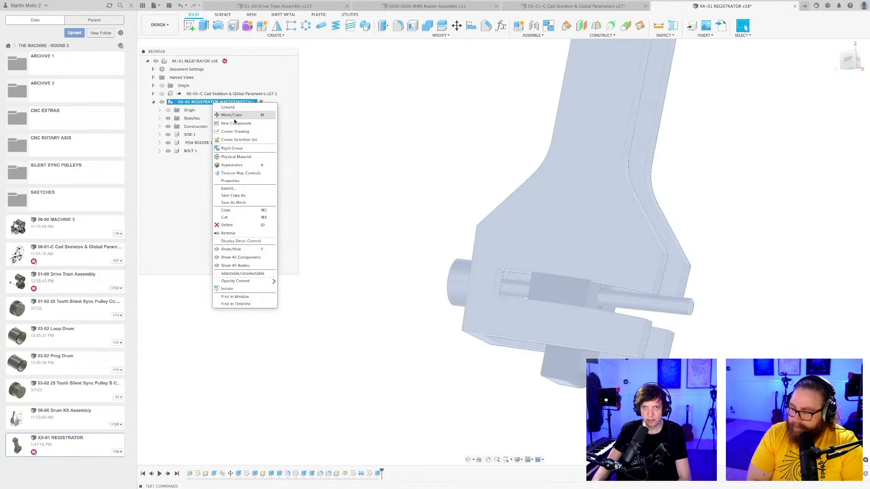
pyautogui.click(234, 123)
pyautogui.press('Return')
pyautogui.click(196, 159)
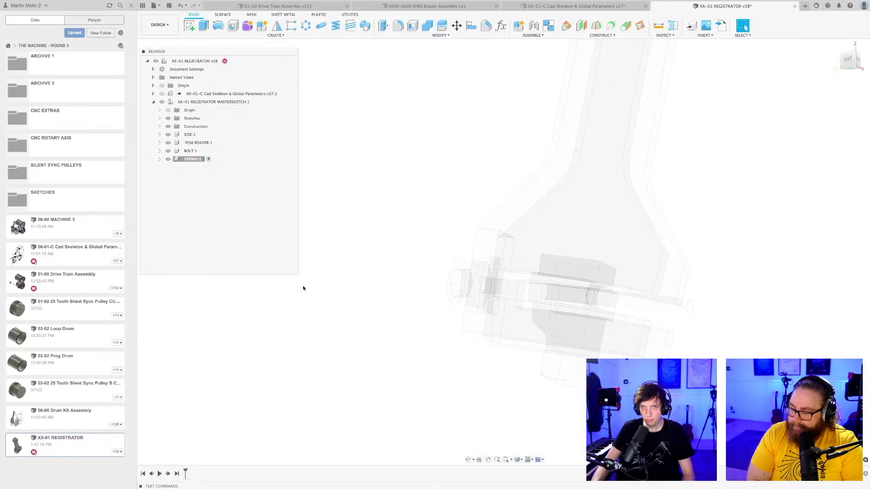
# Start a Coil on the reader's face towards the bolt head, centred on the bolt, with a diameter of about 10 mm.
pyautogui.scroll(-3, 304, 288)
pyautogui.keyDown('shift'); pyautogui.moveTo(360, 232); pyautogui.dragTo(374, 127, button='middle'); pyautogui.keyUp('shift')
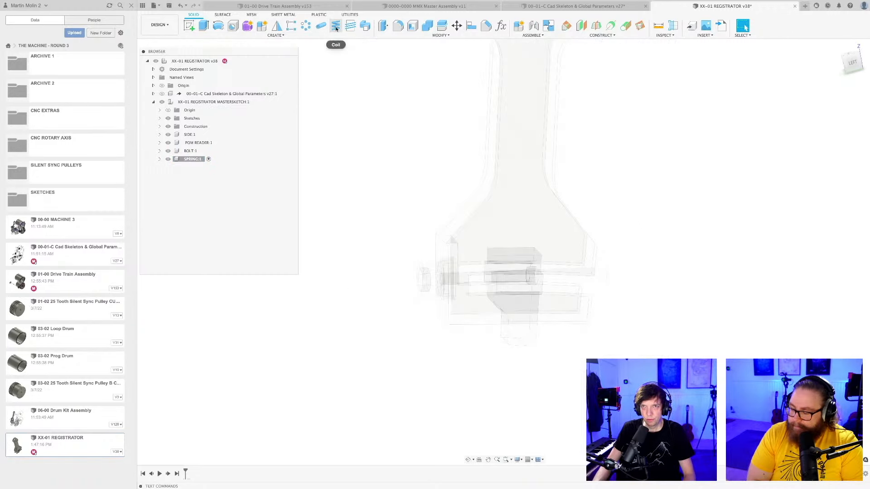
pyautogui.keyDown('shift'); pyautogui.moveTo(505, 382); pyautogui.dragTo(511, 361, button='middle'); pyautogui.keyUp('shift')
pyautogui.scroll(6, 499, 309)
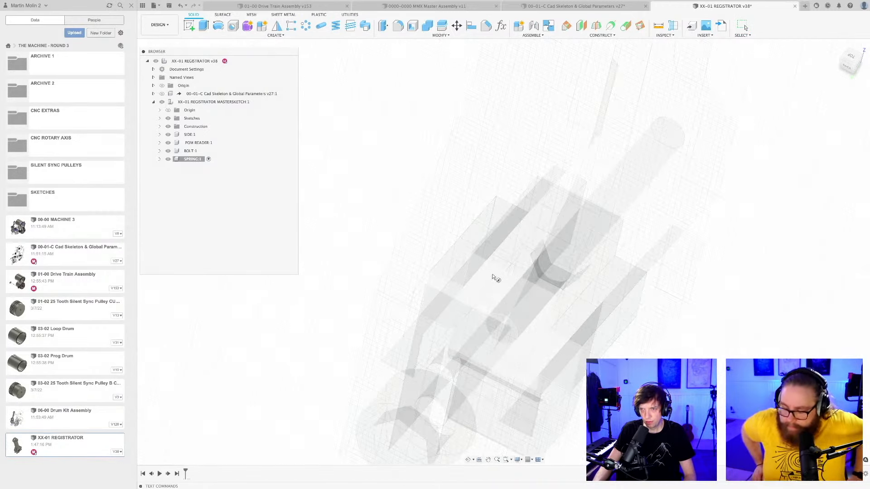
pyautogui.click(501, 330)
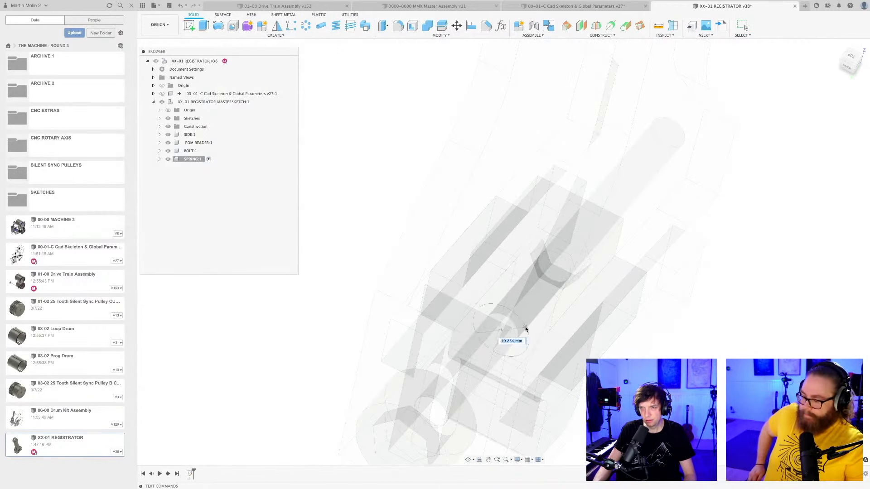
pyautogui.click(525, 334)
pyautogui.scroll(-5, 501, 353)
pyautogui.keyDown('shift'); pyautogui.moveTo(505, 386); pyautogui.dragTo(462, 369, button='middle'); pyautogui.keyUp('shift')
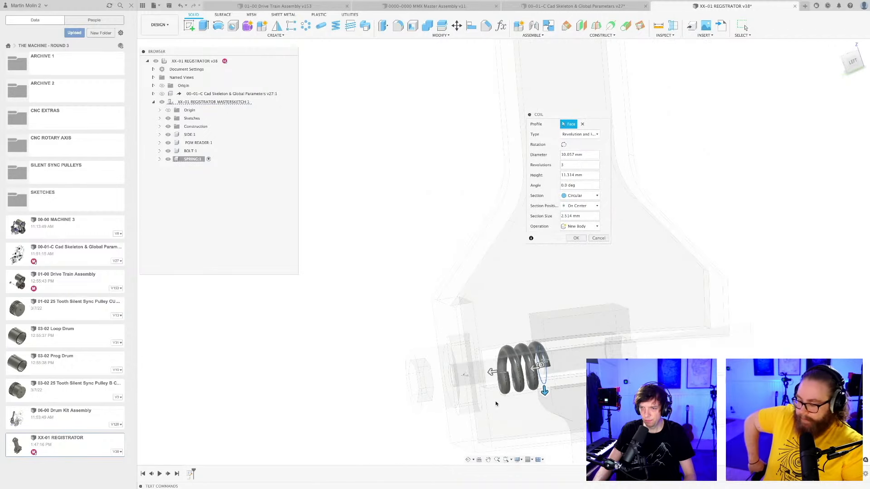
# Set the coil's section size to 1 mm and its revolutions to 5.
pyautogui.moveTo(493, 403); pyautogui.dragTo(452, 358, button='middle')
pyautogui.scroll(3, 480, 351)
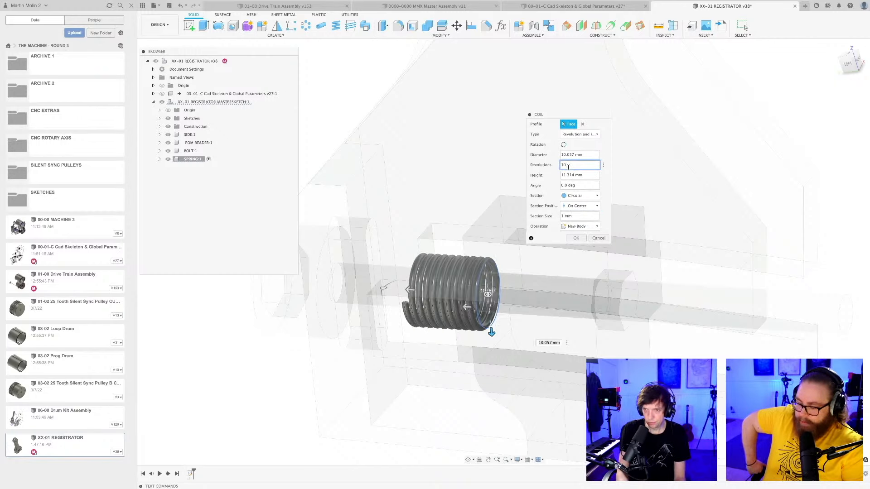
pyautogui.press('BackSpace')
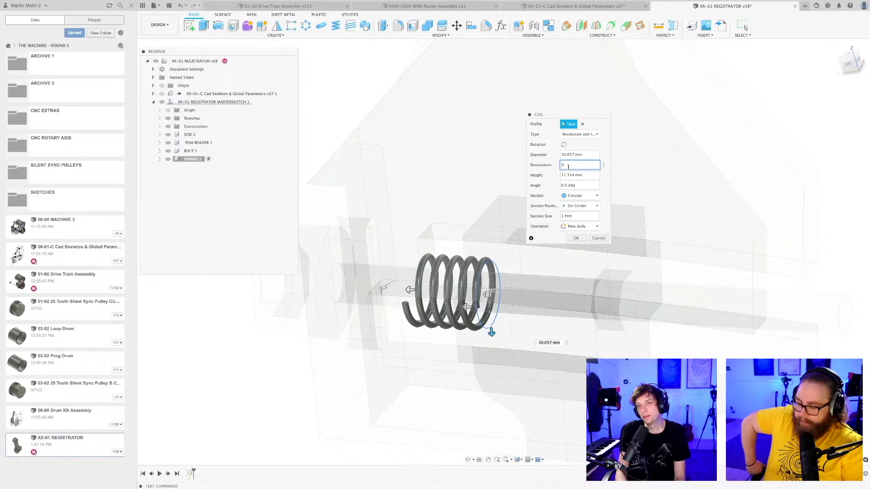
# Set the coil's height to about 16.9 mm towards the lever's end wall and create it as a new body.
pyautogui.keyDown('shift'); pyautogui.moveTo(544, 267); pyautogui.dragTo(521, 258, button='middle'); pyautogui.keyUp('shift')
pyautogui.moveTo(412, 302); pyautogui.dragTo(385, 304)
pyautogui.keyDown('shift'); pyautogui.moveTo(423, 316); pyautogui.dragTo(416, 317, button='middle'); pyautogui.keyUp('shift')
pyautogui.moveTo(416, 317); pyautogui.dragTo(411, 317)
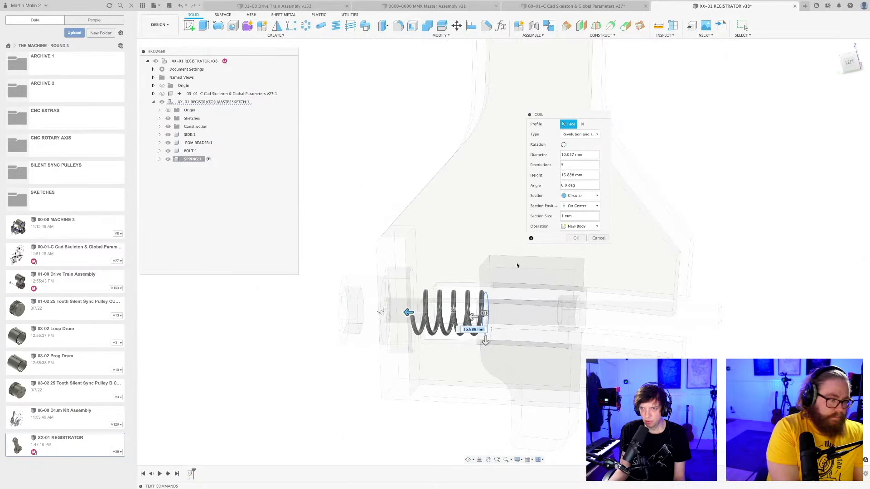
pyautogui.click(570, 238)
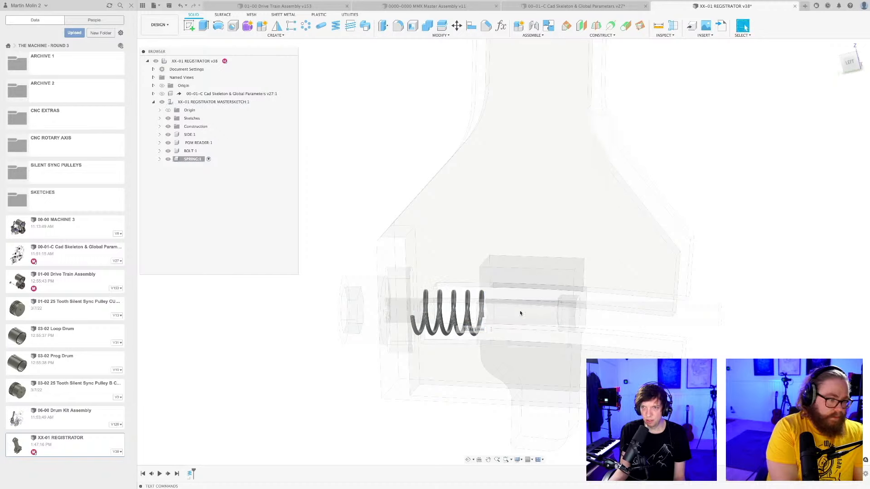
# Save the design with the version description "User Saved".
pyautogui.moveTo(521, 313); pyautogui.dragTo(556, 224, button='middle')
pyautogui.scroll(3, 545, 235)
pyautogui.scroll(-3, 509, 328)
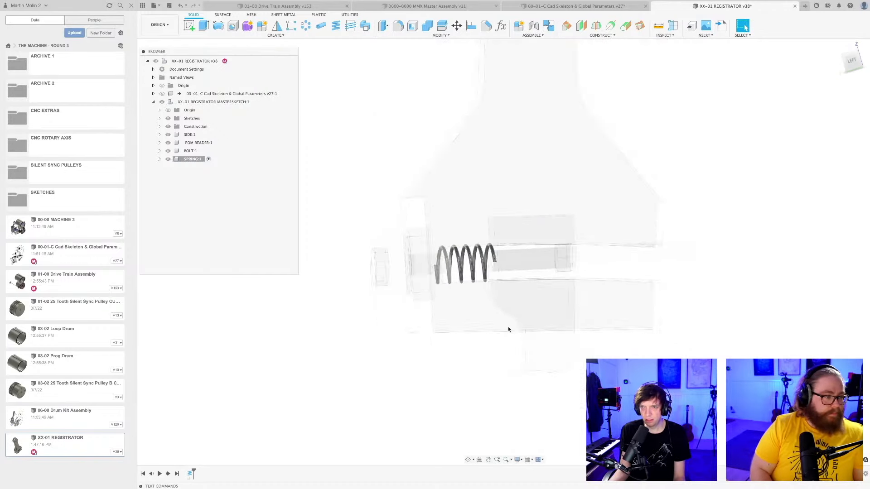
pyautogui.keyDown('shift'); pyautogui.moveTo(471, 356); pyautogui.dragTo(491, 359, button='middle'); pyautogui.keyUp('shift')
pyautogui.hotkey('ctrl', 's')
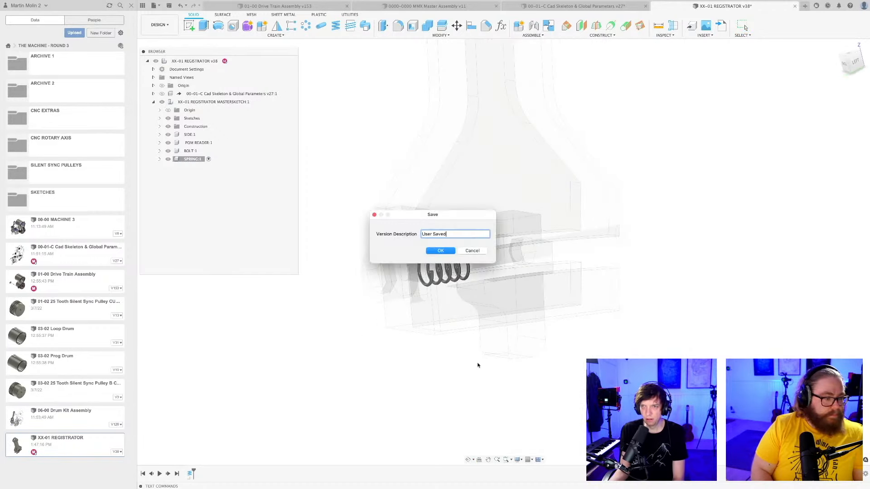
pyautogui.press('Return')
# Activate the top-level XX-01 REGISTRATOR assembly and save another version of it.
pyautogui.scroll(-2, 538, 324)
pyautogui.keyDown('shift'); pyautogui.moveTo(538, 324); pyautogui.dragTo(493, 348, button='middle'); pyautogui.keyUp('shift')
pyautogui.scroll(3, 493, 349)
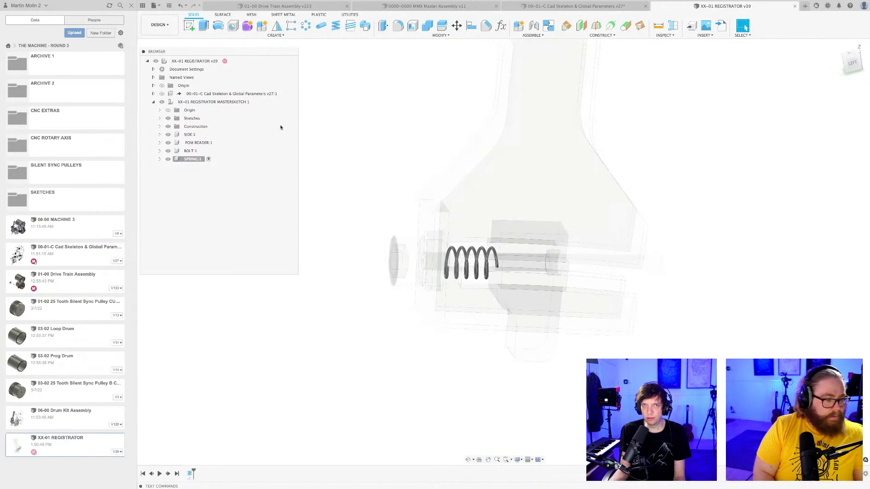
pyautogui.click(235, 62)
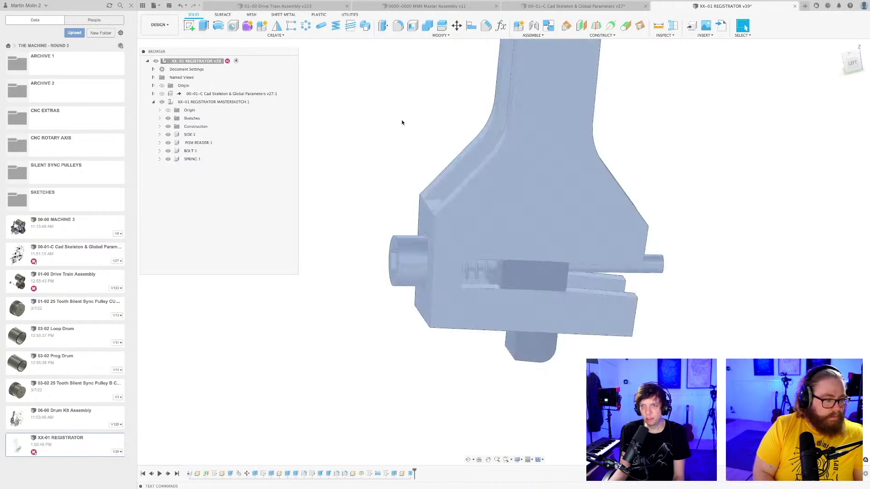
pyautogui.keyDown('shift'); pyautogui.moveTo(438, 252); pyautogui.dragTo(478, 352, button='middle'); pyautogui.keyUp('shift')
pyautogui.press('super+s')
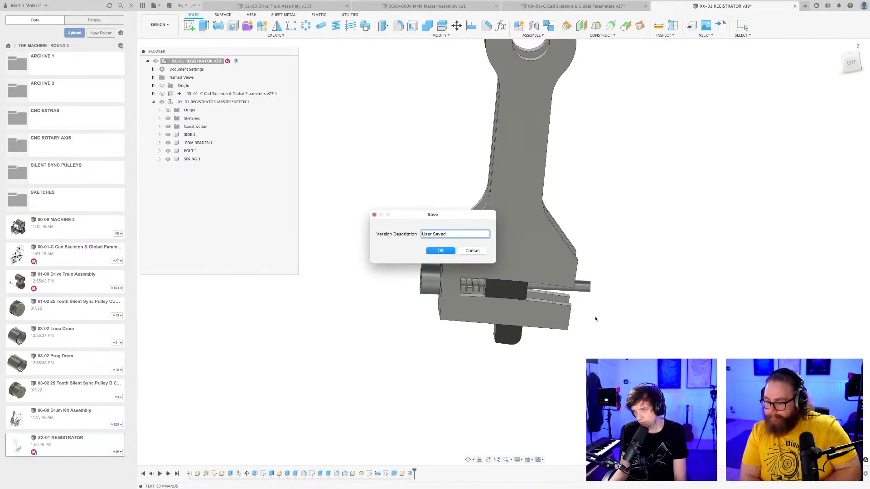
pyautogui.press('Return')
# Examine the assembled lever from the side and at an angle, especially the spring, reader and bolt in the slot.
pyautogui.keyDown('shift'); pyautogui.moveTo(580, 325); pyautogui.dragTo(558, 313, button='middle'); pyautogui.keyUp('shift')
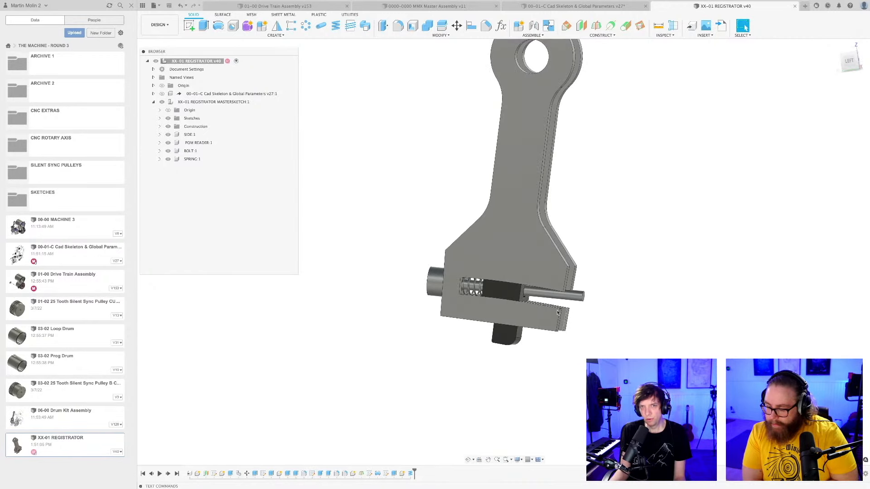
pyautogui.moveTo(368, 280); pyautogui.dragTo(386, 295, button='middle')
pyautogui.scroll(2, 394, 296)
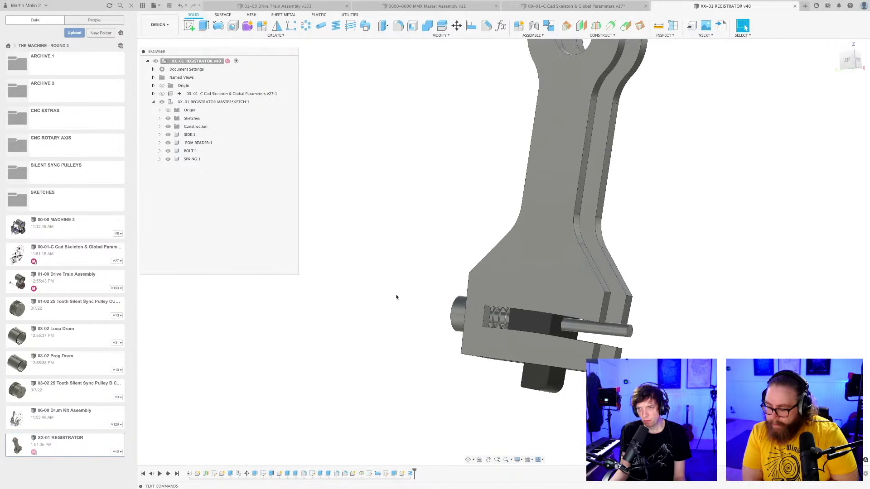
pyautogui.scroll(1, 399, 296)
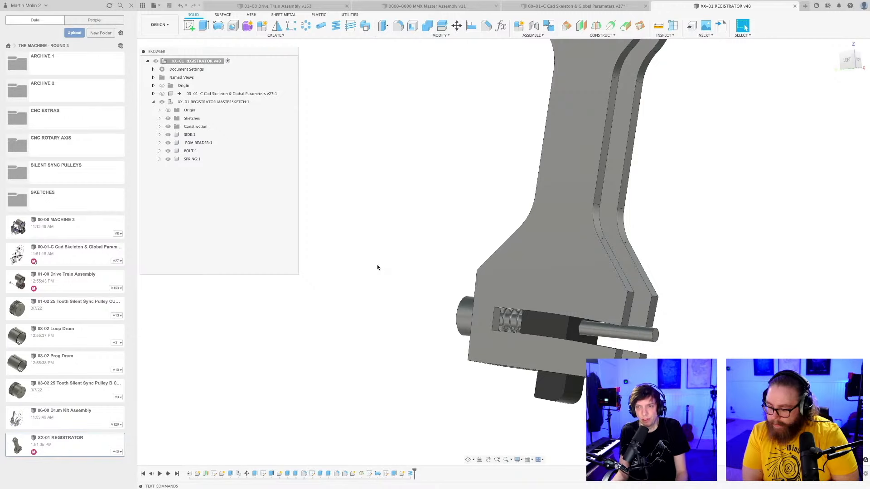
pyautogui.scroll(-1, 379, 262)
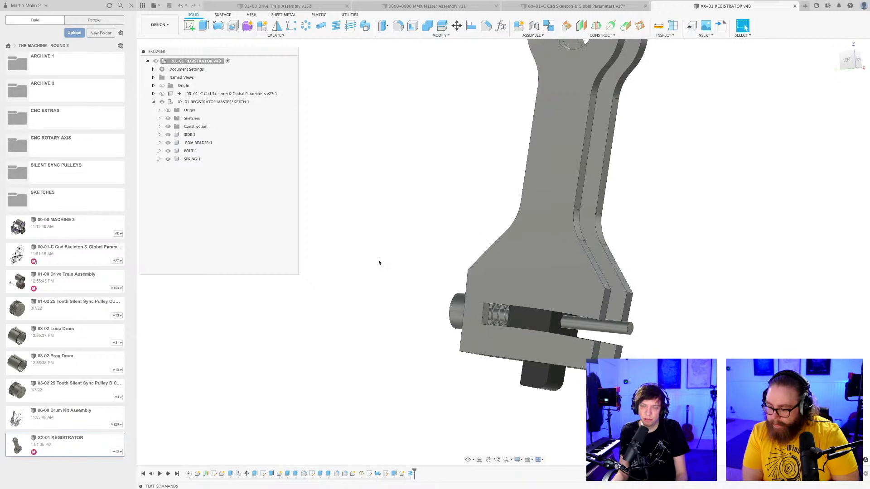
pyautogui.keyDown('shift'); pyautogui.moveTo(380, 262); pyautogui.dragTo(355, 253, button='middle'); pyautogui.keyUp('shift')
pyautogui.scroll(2, 374, 262)
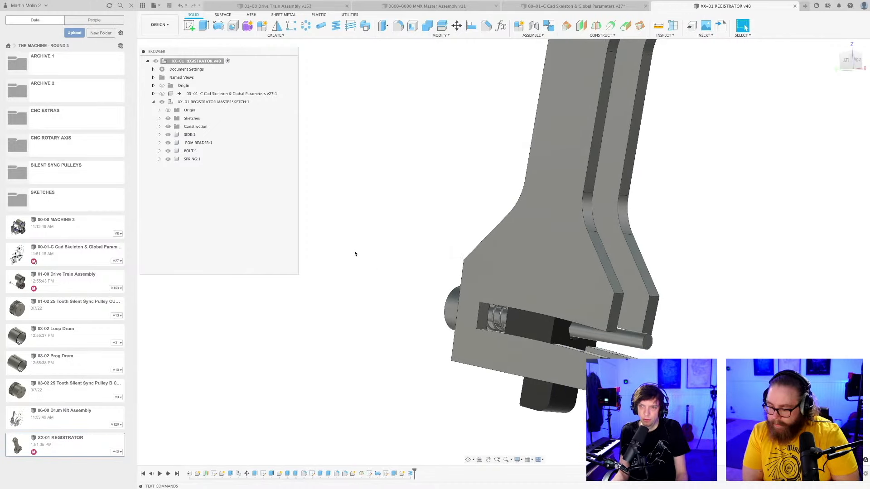
pyautogui.scroll(4, 455, 332)
pyautogui.keyDown('shift'); pyautogui.moveTo(409, 333); pyautogui.dragTo(370, 317, button='middle'); pyautogui.keyUp('shift')
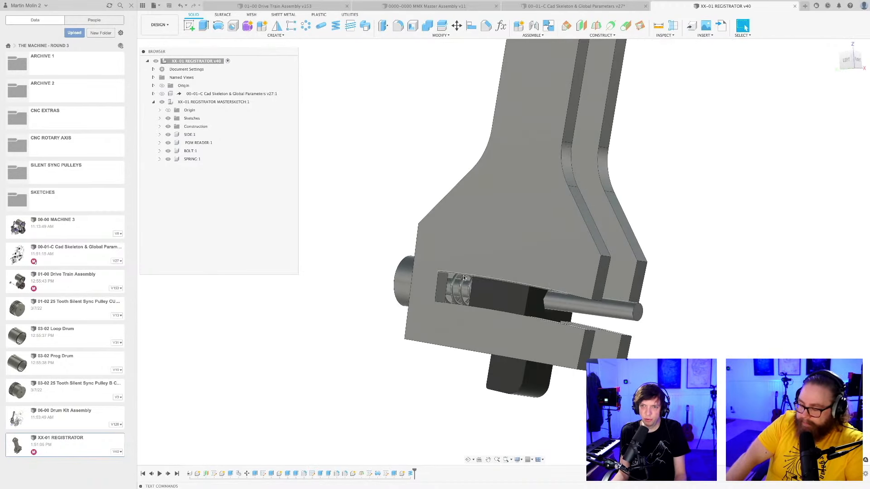
# Activate the XX-01 REGISTRATOR MASTERSKETCH component.
pyautogui.click(226, 102)
pyautogui.click(261, 102)
pyautogui.click(327, 166)
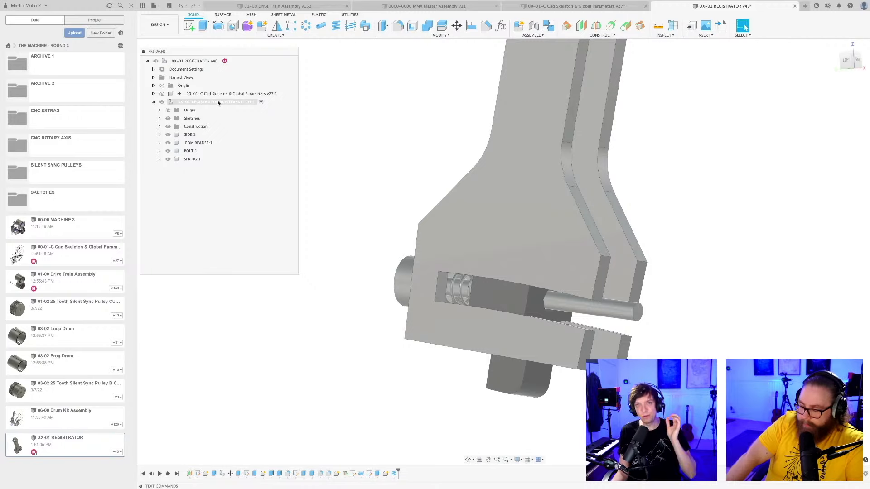
pyautogui.rightClick(218, 103)
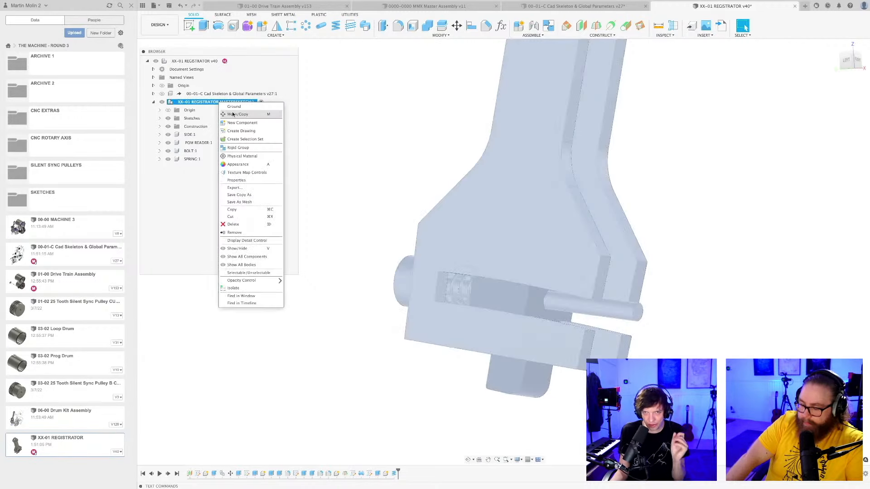
pyautogui.click(233, 115)
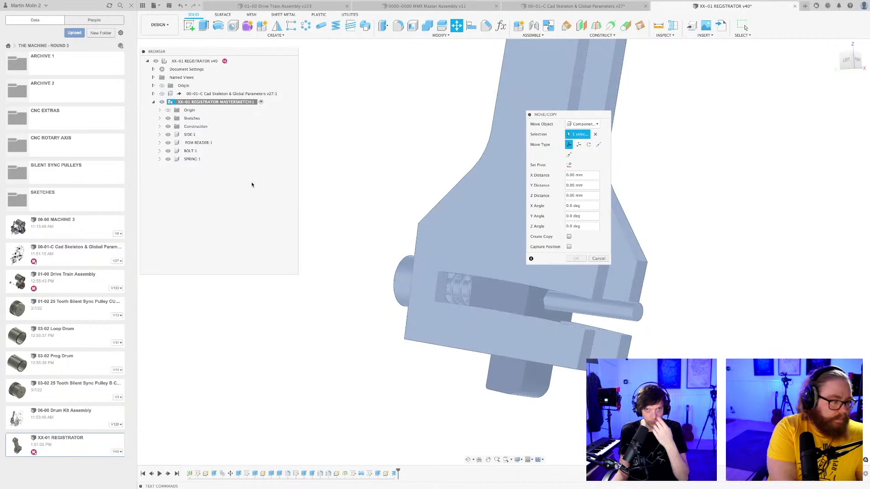
pyautogui.click(599, 259)
# Create a standard internal component inside the registrator master sketch component and name it STUCK BOLT.
pyautogui.rightClick(241, 101)
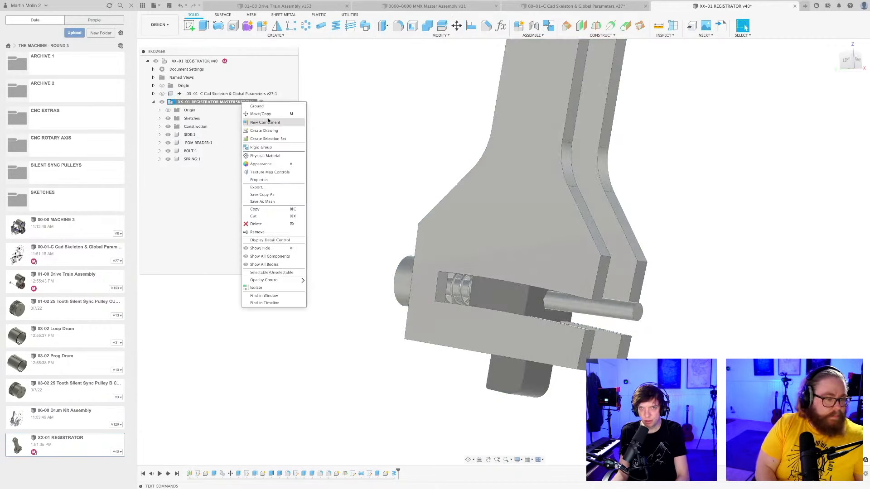
pyautogui.click(267, 119)
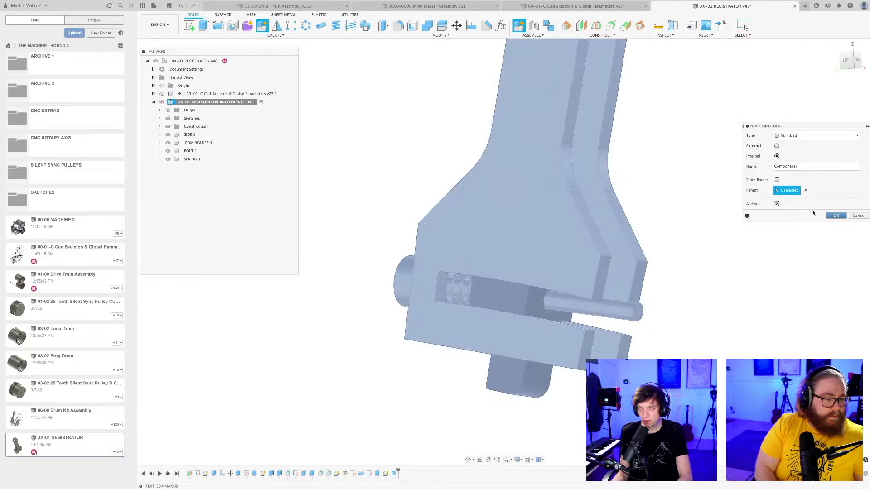
pyautogui.click(836, 216)
pyautogui.doubleClick(198, 168)
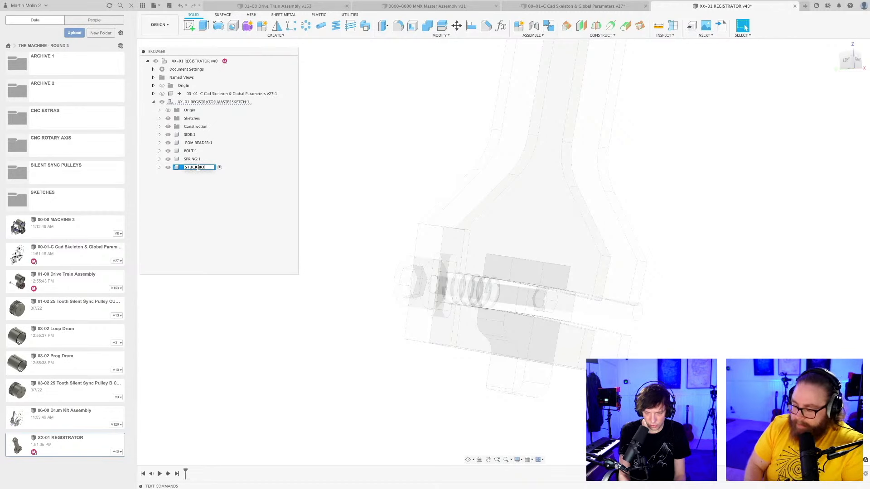
pyautogui.click(365, 248)
pyautogui.scroll(-3, 366, 245)
pyautogui.keyDown('shift'); pyautogui.moveTo(365, 243); pyautogui.dragTo(351, 283, button='middle'); pyautogui.keyUp('shift')
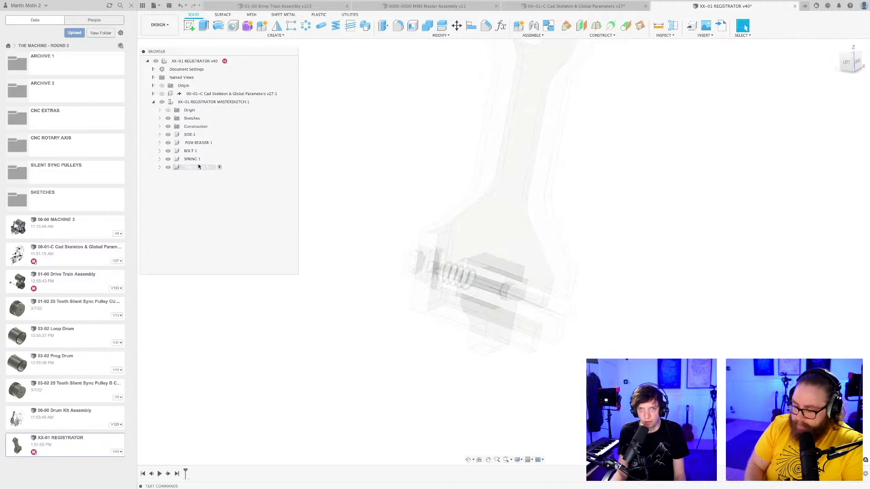
# Show and open Sketch1 of the BOLT component, examine the bolt's profile against the end wall and reader, and close the sketch.
pyautogui.click(159, 151)
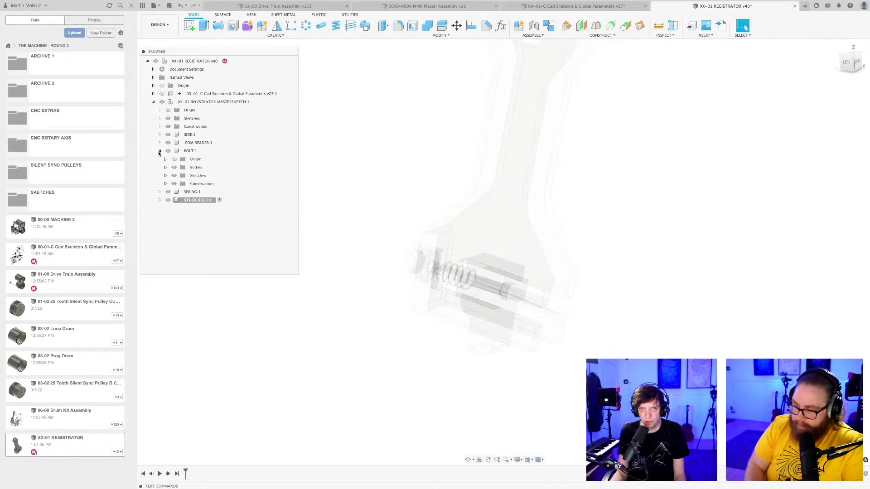
pyautogui.click(165, 176)
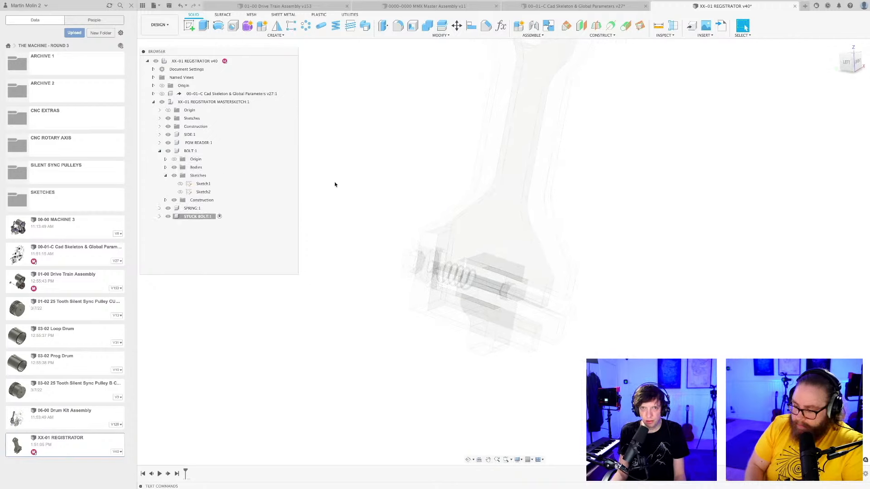
pyautogui.click(180, 184)
pyautogui.doubleClick(208, 184)
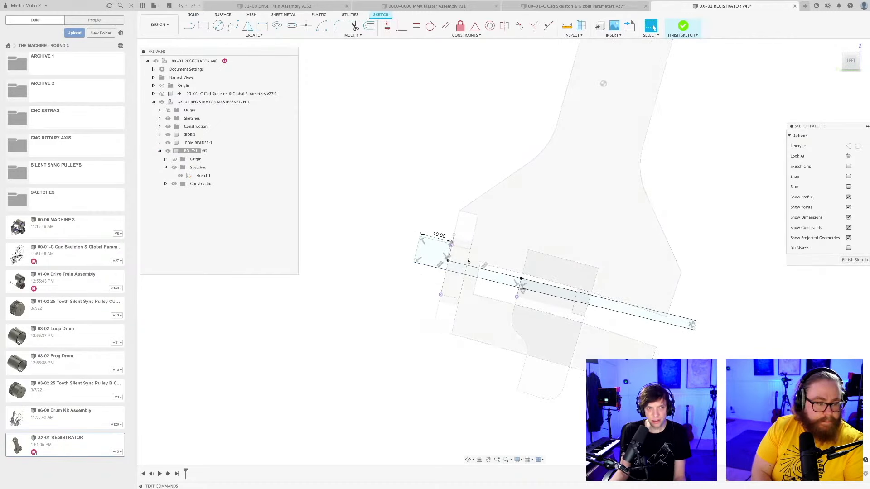
pyautogui.moveTo(469, 257); pyautogui.dragTo(492, 232, button='middle')
pyautogui.scroll(5, 501, 250)
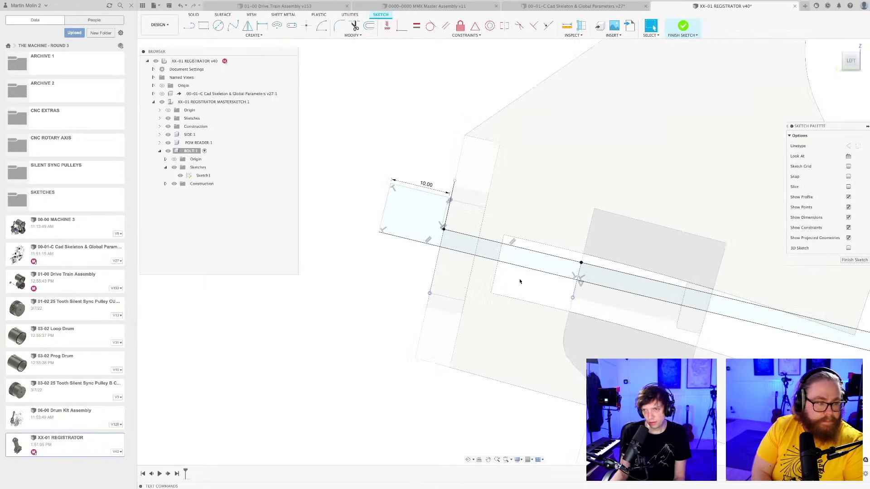
pyautogui.scroll(4, 520, 281)
pyautogui.press('l')
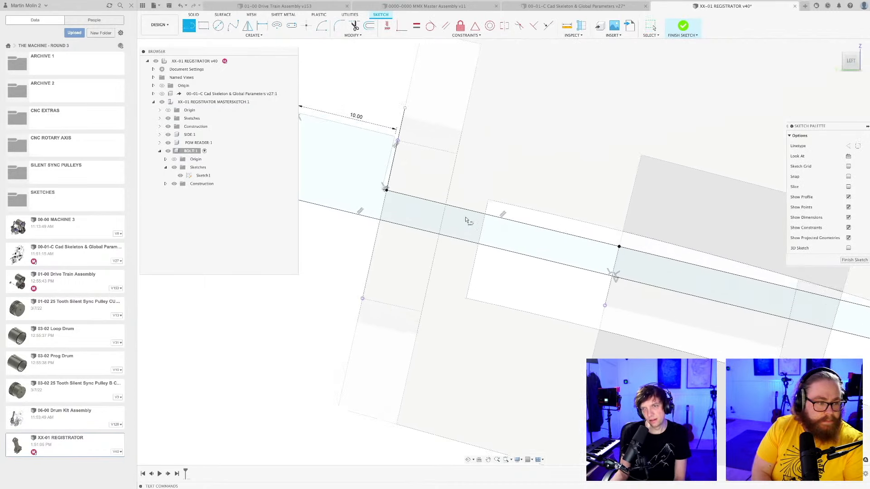
pyautogui.scroll(-10, 459, 212)
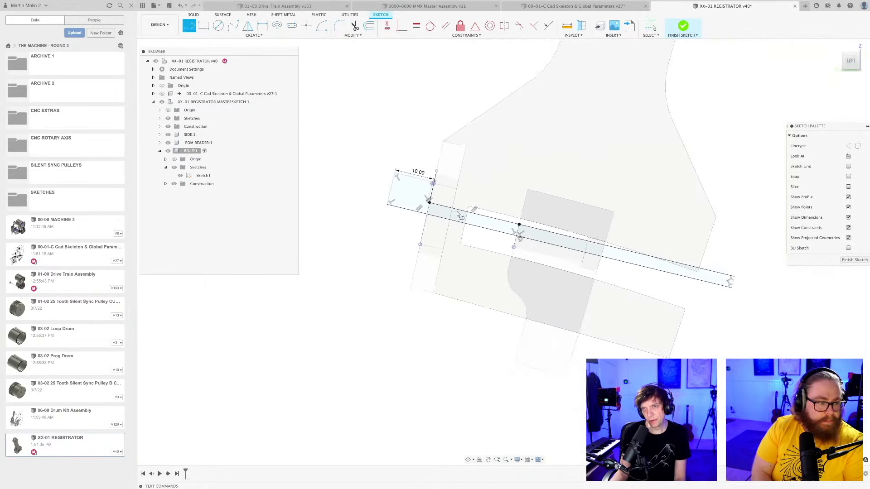
pyautogui.press('Escape')
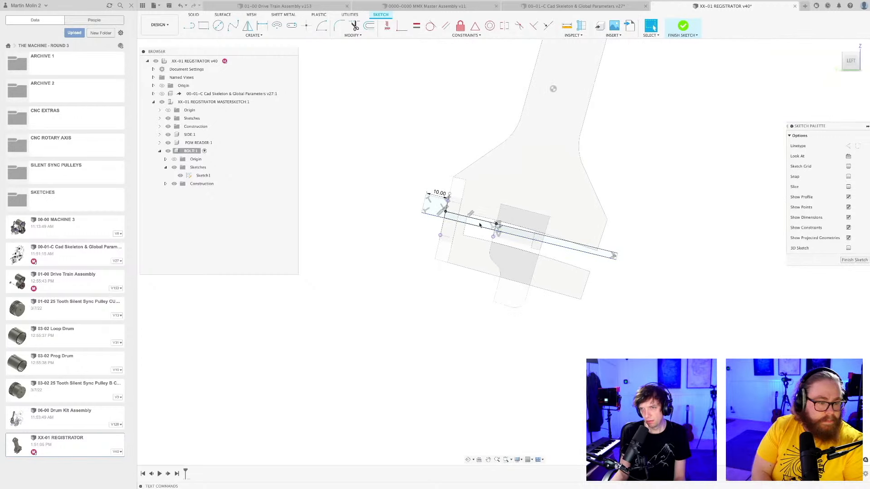
pyautogui.scroll(3, 481, 224)
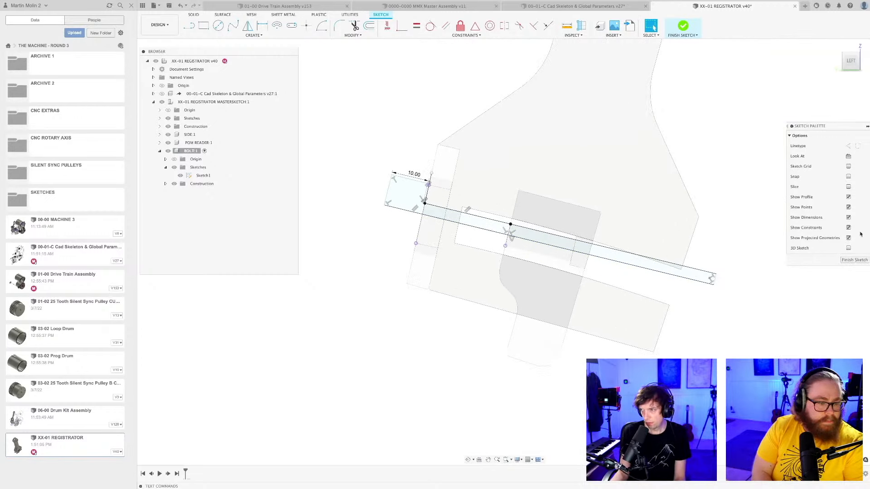
pyautogui.click(854, 261)
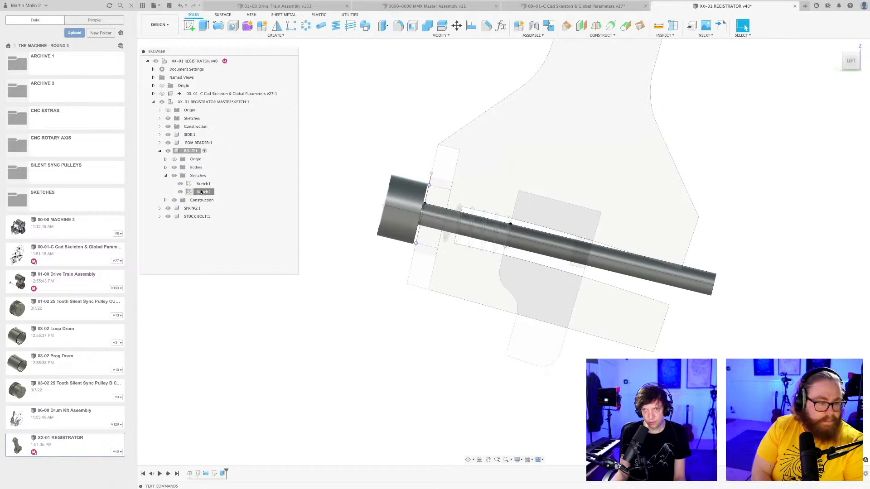
# Open Sketch2 of the BOLT component and project the reader's cross-shaped face into it with the projection link kept.
pyautogui.doubleClick(202, 192)
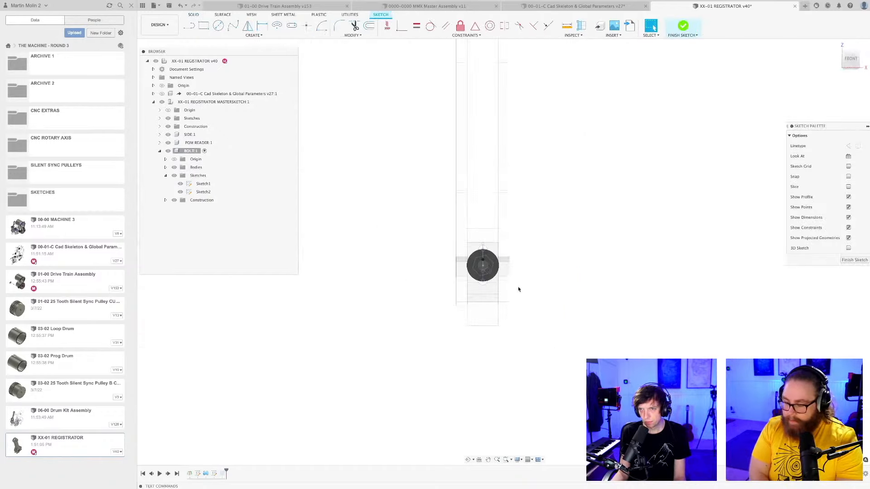
pyautogui.scroll(10, 498, 292)
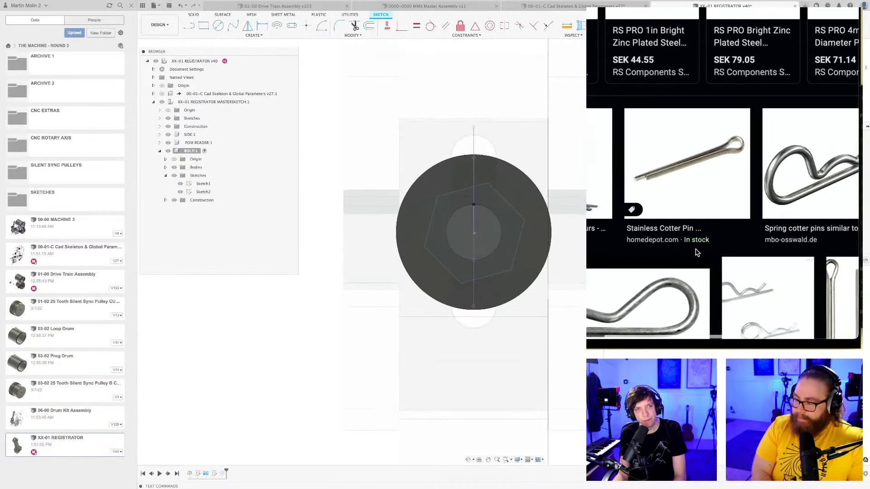
pyautogui.hscroll(3, 697, 252)
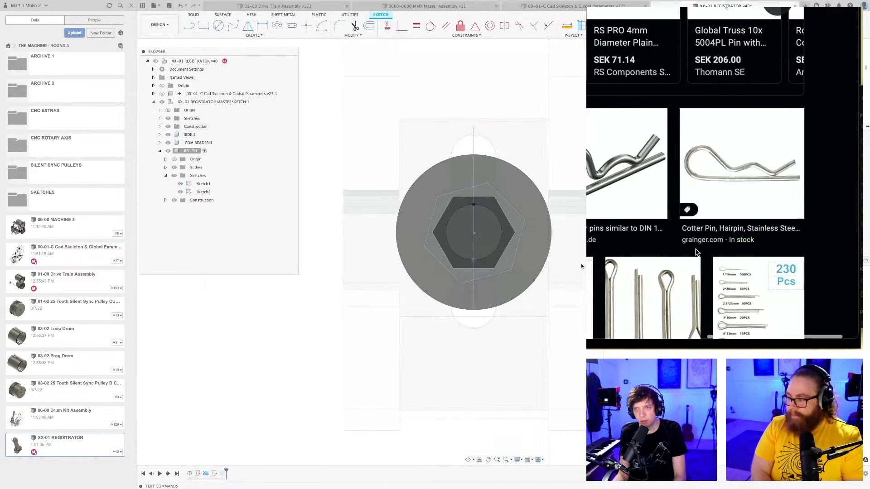
pyautogui.press('p')
pyautogui.click(530, 253)
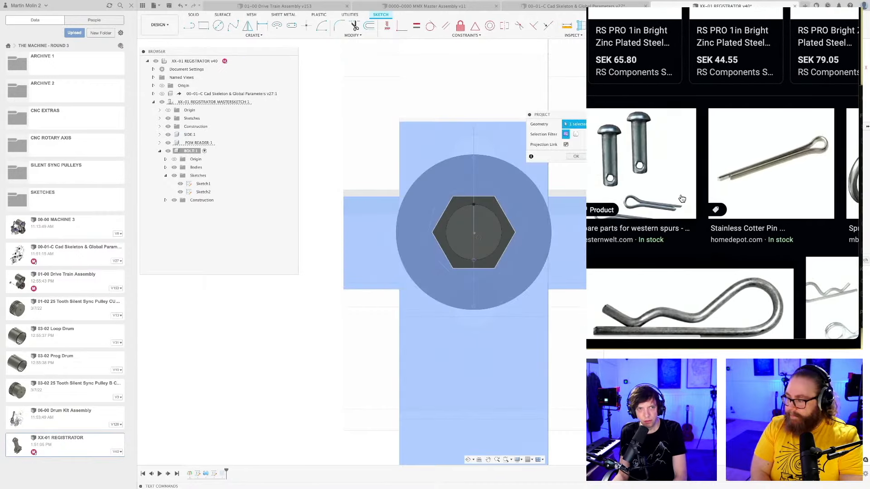
pyautogui.scroll(-1, 686, 257)
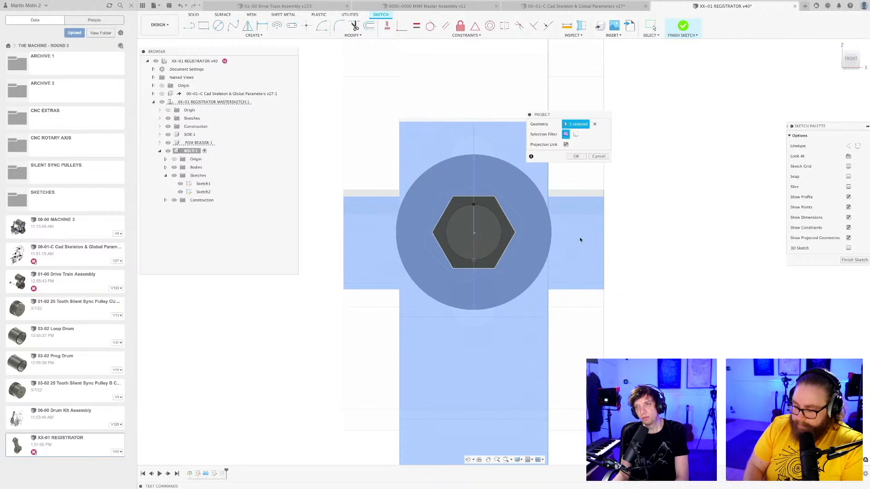
pyautogui.click(578, 156)
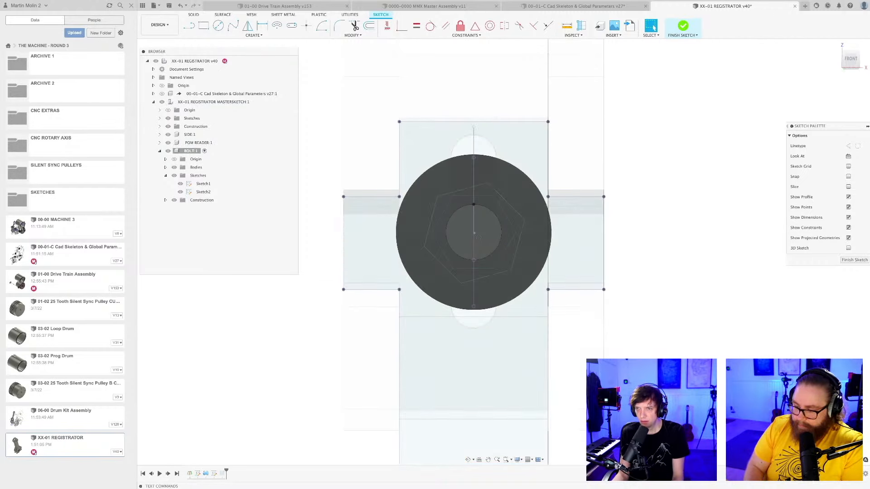
# Project the bolt head's outer end face into Sketch2 of the BOLT component with the projection link kept.
pyautogui.scroll(3, 469, 229)
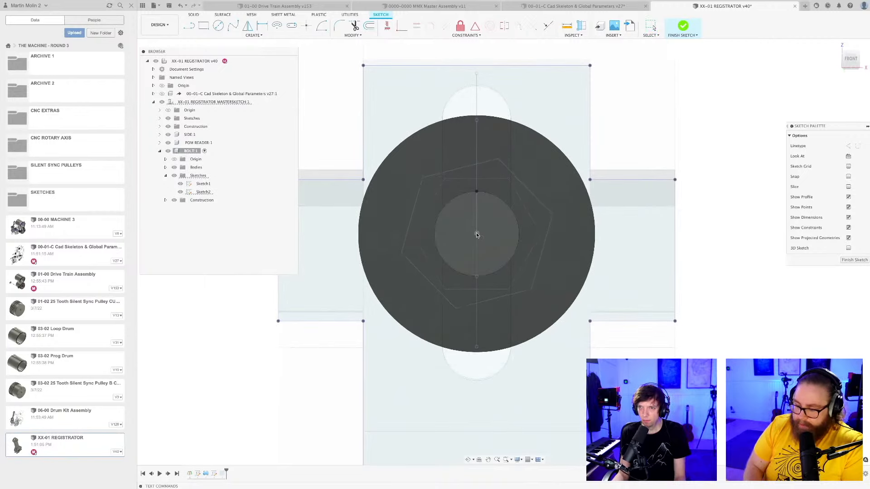
pyautogui.press('Escape')
pyautogui.press('p')
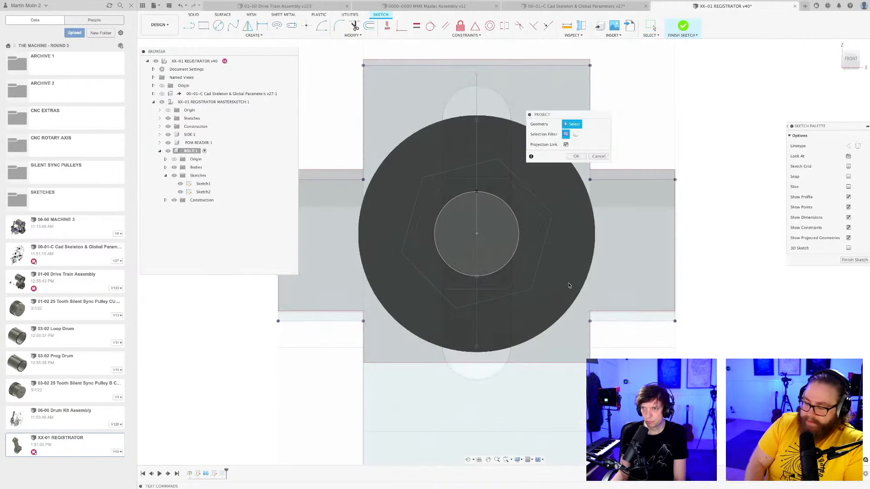
pyautogui.keyDown('shift'); pyautogui.moveTo(563, 263); pyautogui.dragTo(472, 315, button='middle'); pyautogui.keyUp('shift')
pyautogui.scroll(-4, 447, 298)
pyautogui.moveTo(471, 315); pyautogui.dragTo(560, 342, button='middle')
pyautogui.scroll(5, 481, 253)
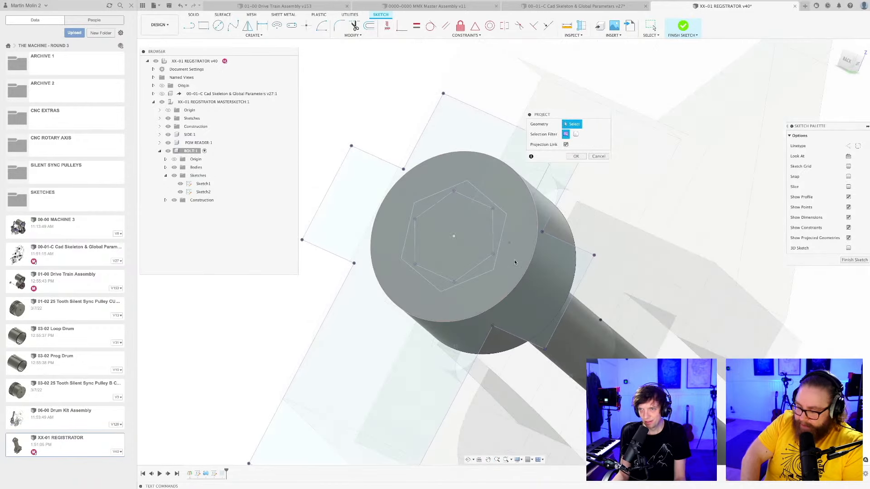
pyautogui.click(515, 261)
pyautogui.press('Return')
# Inspect the bolt's head and shaft against the reader and save the registrator design.
pyautogui.scroll(-5, 515, 261)
pyautogui.moveTo(515, 261)
pyautogui.keyDown('shift'); pyautogui.mouseDown(button='middle')
pyautogui.moveTo(499, 270)
pyautogui.moveTo(505, 299)
pyautogui.moveTo(490, 287)
pyautogui.moveTo(613, 243)
pyautogui.mouseUp(button='middle'); pyautogui.keyUp('shift')
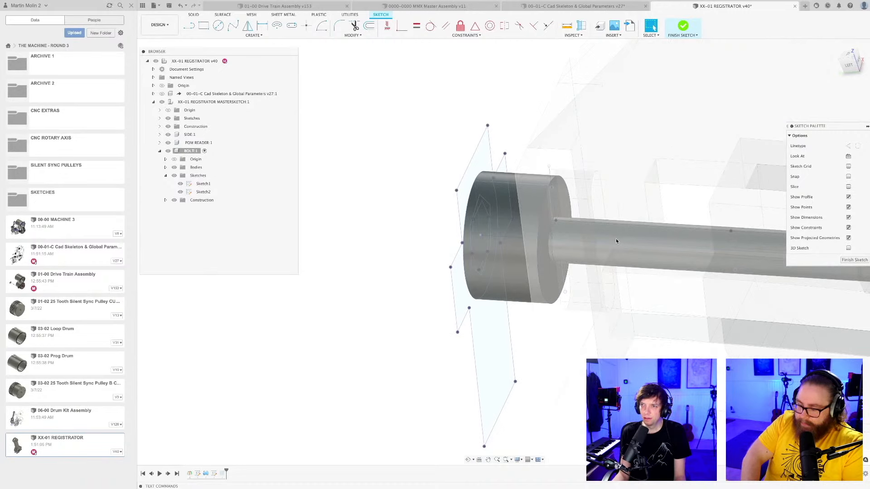
pyautogui.keyDown('shift'); pyautogui.moveTo(616, 239); pyautogui.dragTo(597, 255, button='middle'); pyautogui.keyUp('shift')
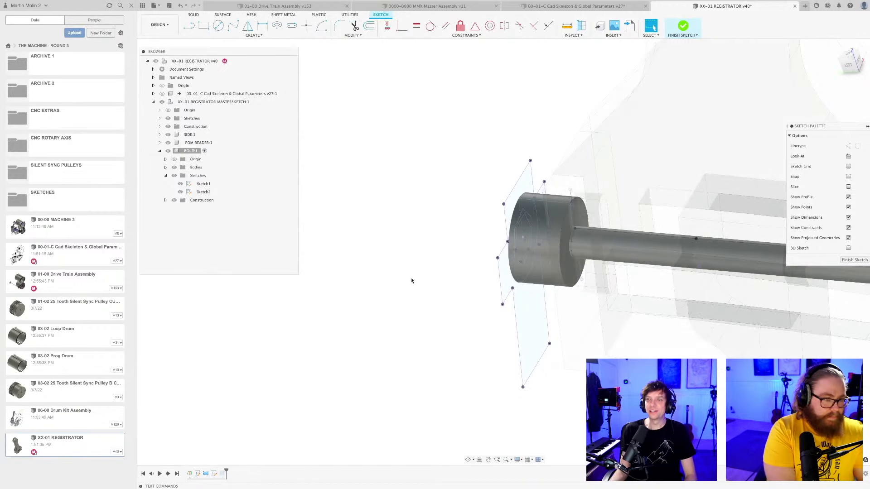
pyautogui.moveTo(412, 280)
pyautogui.keyDown('shift'); pyautogui.mouseDown(button='middle')
pyautogui.moveTo(437, 276)
pyautogui.moveTo(462, 287)
pyautogui.mouseUp(button='middle'); pyautogui.keyUp('shift')
pyautogui.scroll(-3, 463, 287)
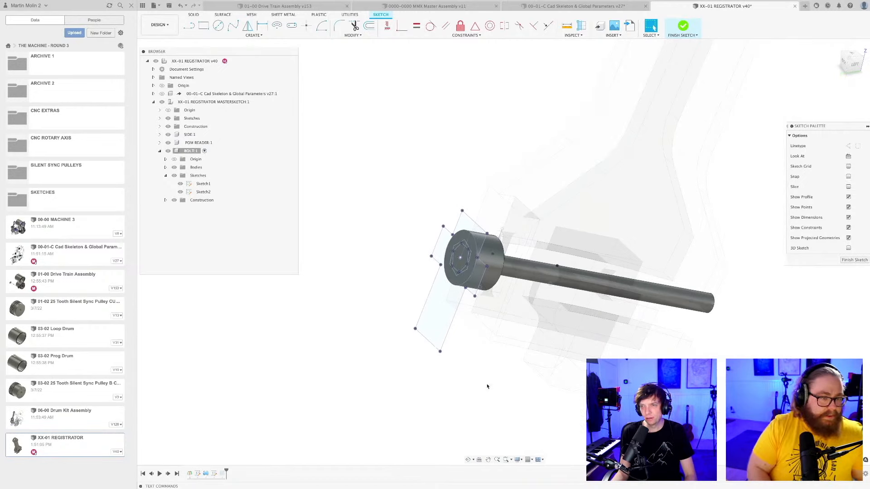
pyautogui.hotkey('ctrl', 's')
pyautogui.press('Return')
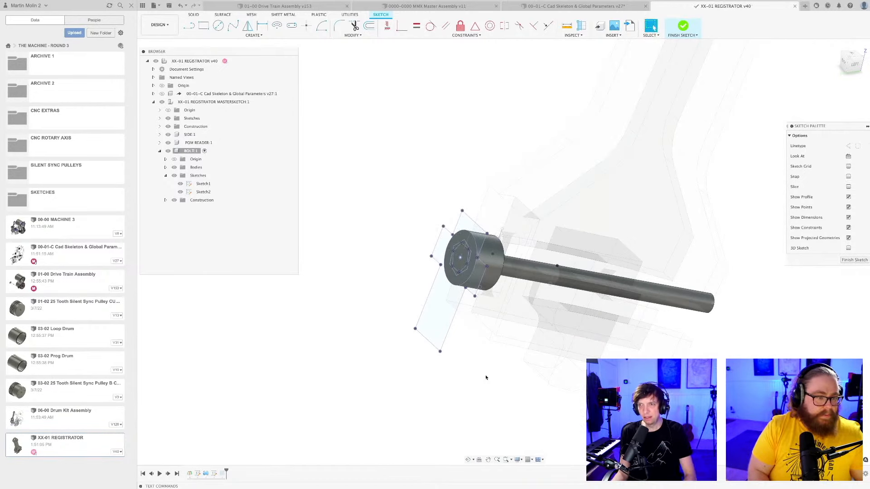
pyautogui.scroll(-2, 486, 372)
pyautogui.moveTo(487, 372)
pyautogui.keyDown('shift'); pyautogui.mouseDown(button='middle')
pyautogui.moveTo(459, 368)
pyautogui.moveTo(455, 380)
pyautogui.mouseUp(button='middle'); pyautogui.keyUp('shift')
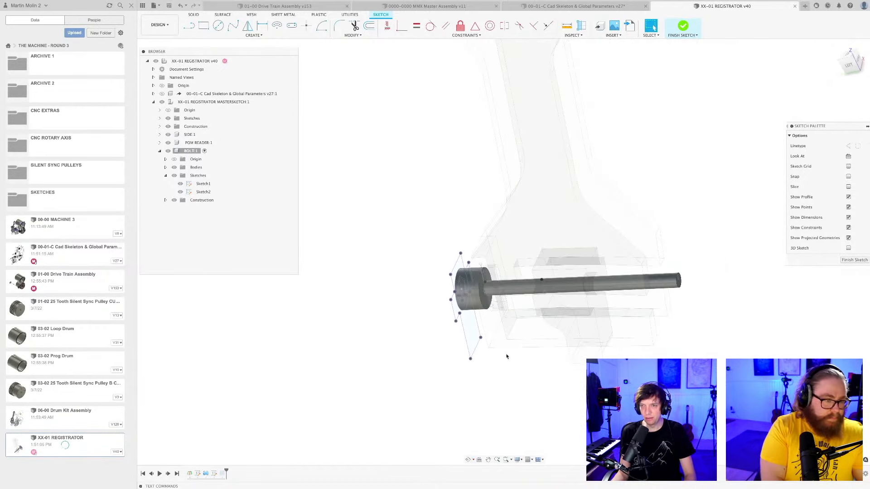
pyautogui.moveTo(502, 361)
pyautogui.keyDown('shift'); pyautogui.mouseDown(button='middle')
pyautogui.moveTo(524, 363)
pyautogui.moveTo(485, 340)
pyautogui.moveTo(503, 342)
pyautogui.moveTo(483, 341)
pyautogui.moveTo(488, 357)
pyautogui.mouseUp(button='middle'); pyautogui.keyUp('shift')
pyautogui.scroll(2, 484, 352)
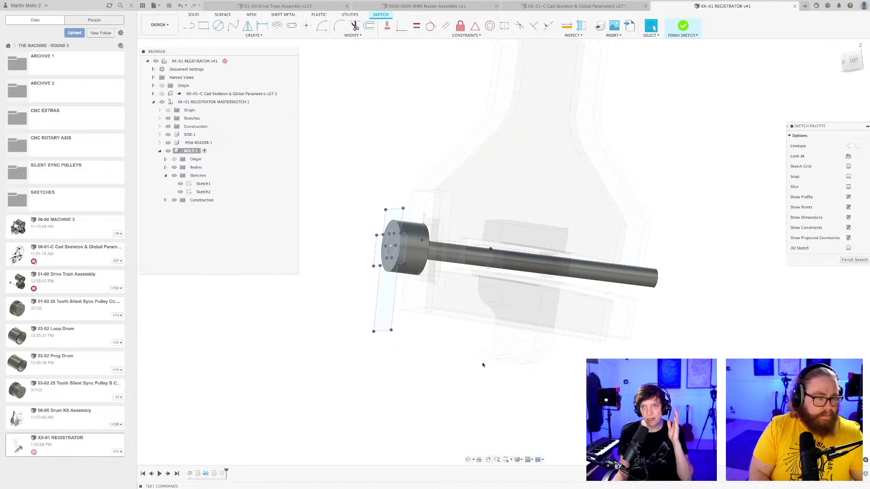
# Open Sketch1 of the BOLT component and draw a shallow groove outline about 2.1 mm long inside the shaft's edge, just past the end wall.
pyautogui.doubleClick(203, 184)
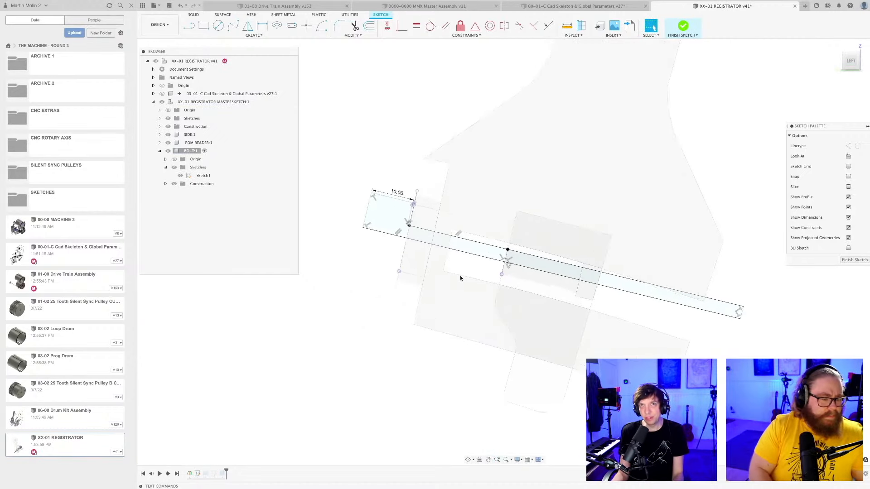
pyautogui.scroll(4, 460, 278)
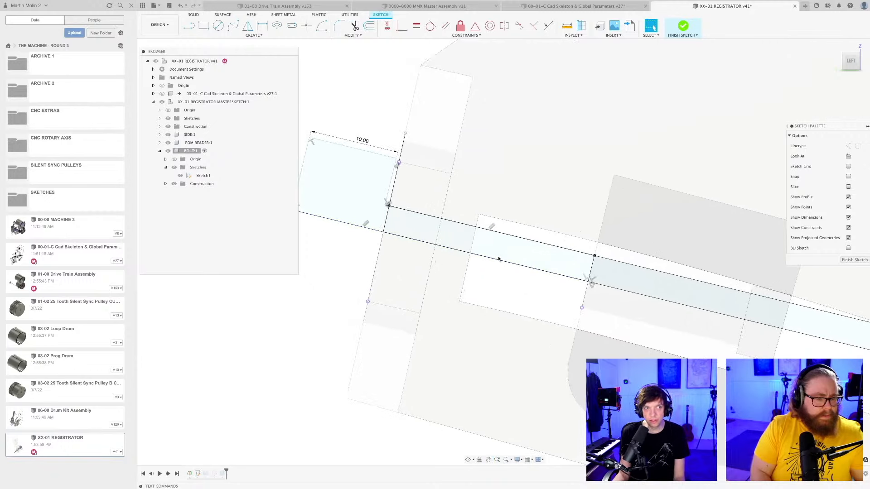
pyautogui.moveTo(499, 247)
pyautogui.mouseDown(button='middle')
pyautogui.moveTo(503, 285)
pyautogui.moveTo(560, 268)
pyautogui.mouseUp(button='middle')
pyautogui.scroll(2, 501, 284)
pyautogui.scroll(2, 561, 268)
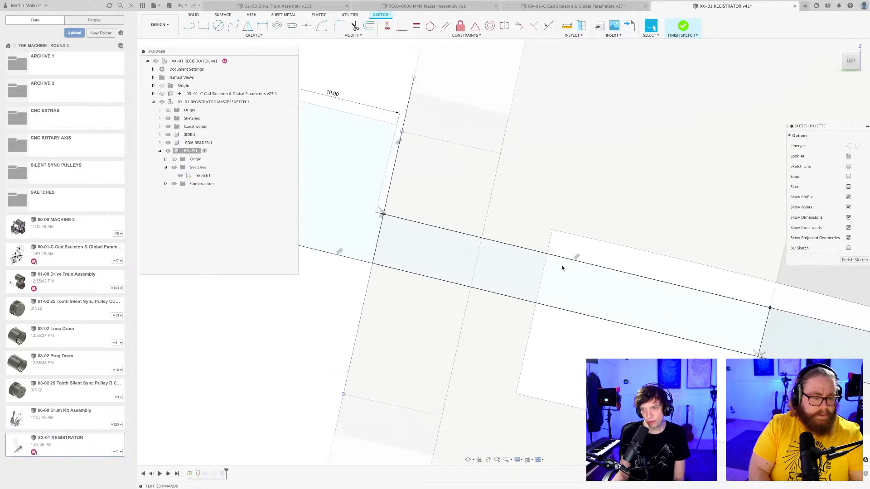
pyautogui.press('l')
pyautogui.scroll(2, 564, 268)
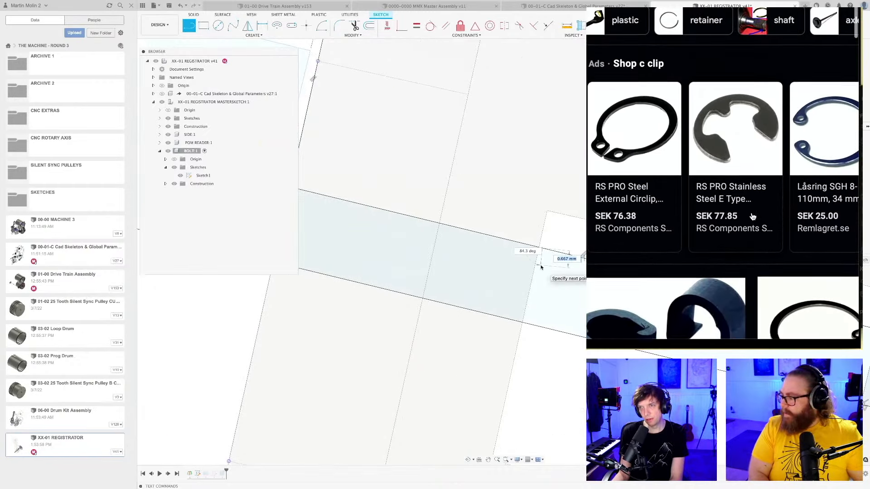
pyautogui.click(538, 266)
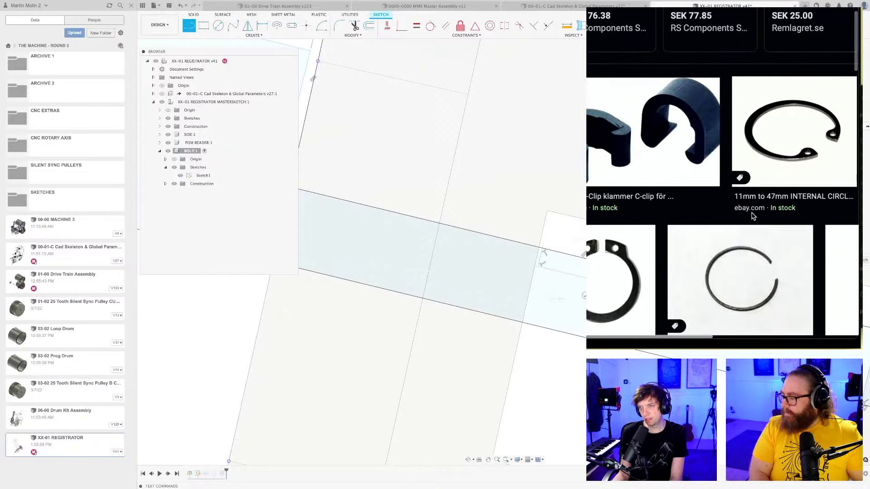
pyautogui.scroll(-3, 572, 240)
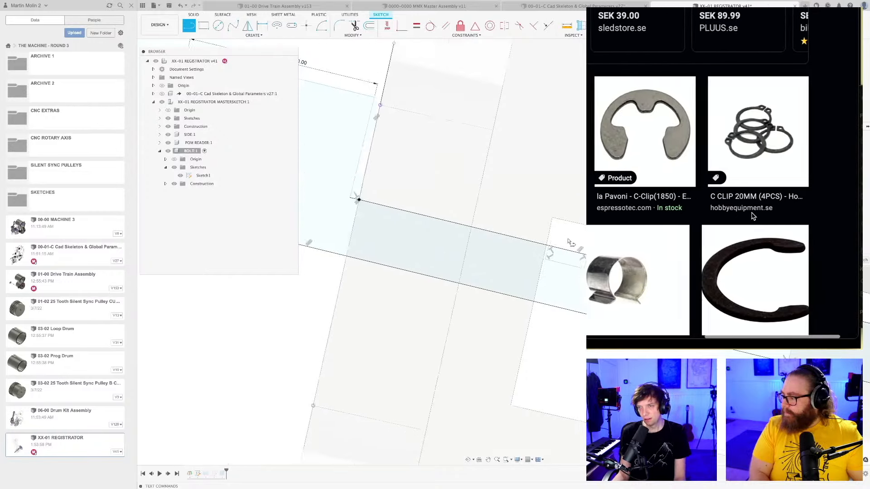
pyautogui.scroll(2, 579, 274)
pyautogui.scroll(2, 572, 272)
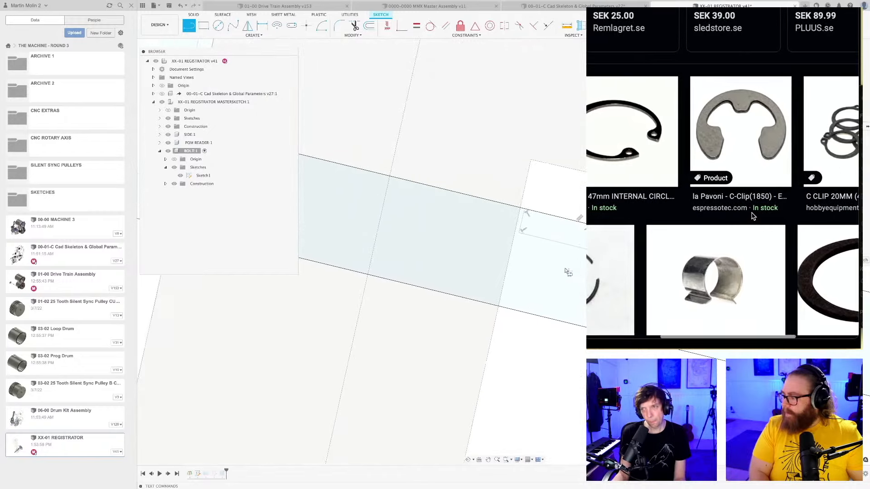
# Dimension the shaft groove's length to 2 mm and finish the sketch.
pyautogui.click(557, 241)
pyautogui.click(559, 236)
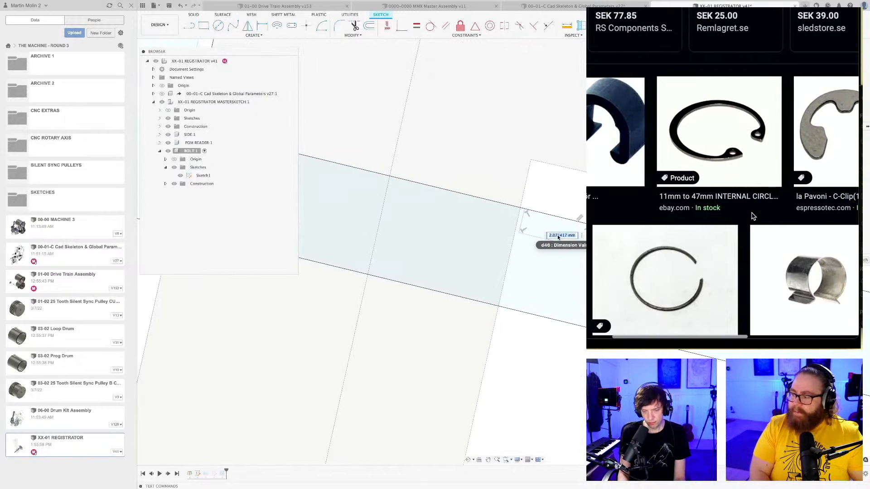
pyautogui.write('2')
pyautogui.press('Return')
pyautogui.scroll(-5, 560, 254)
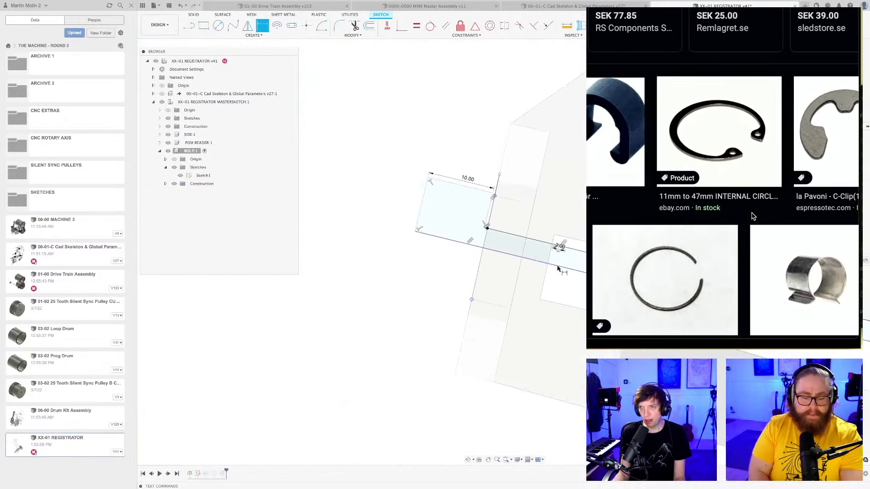
pyautogui.scroll(3, 562, 273)
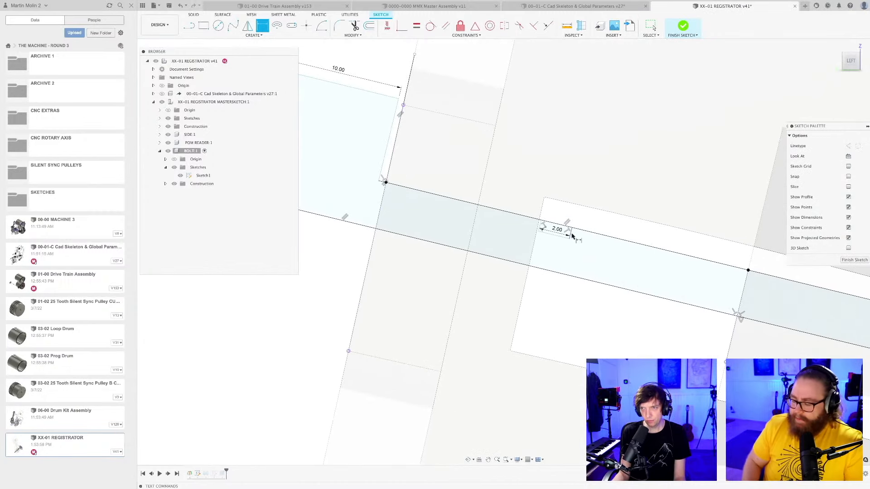
pyautogui.scroll(2, 572, 236)
pyautogui.scroll(5, 526, 267)
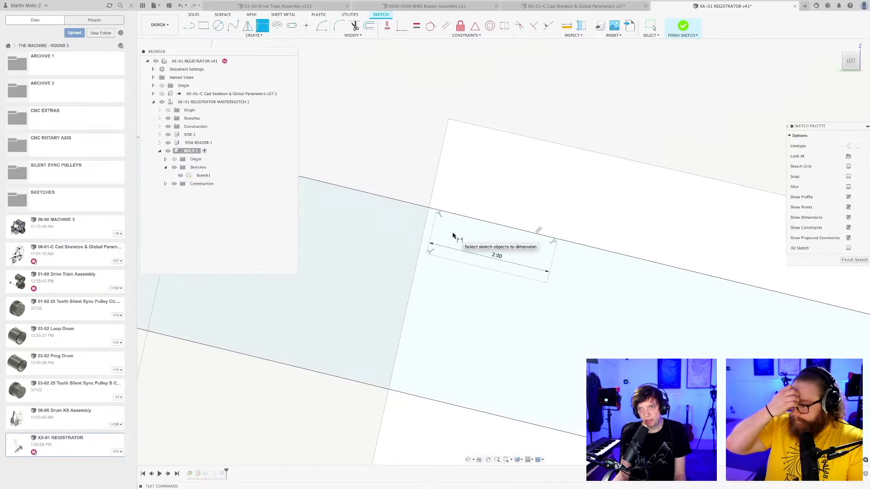
pyautogui.scroll(-2, 454, 240)
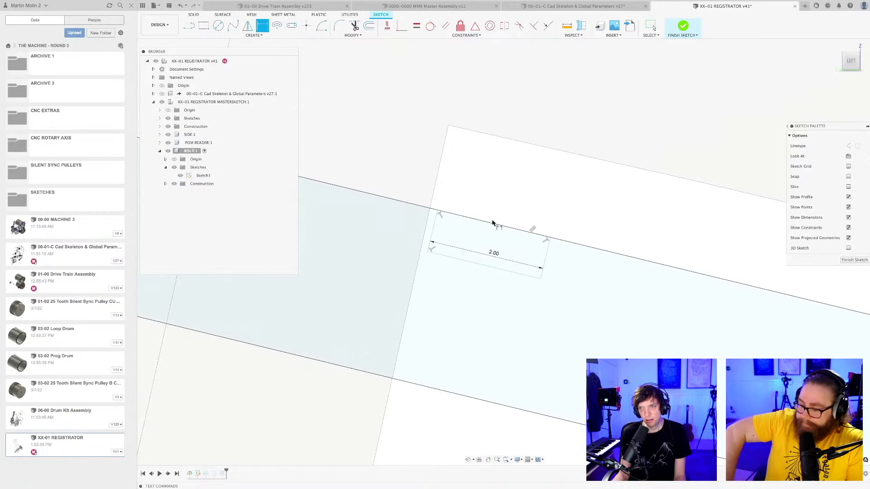
pyautogui.scroll(-2, 506, 260)
pyautogui.scroll(-4, 501, 251)
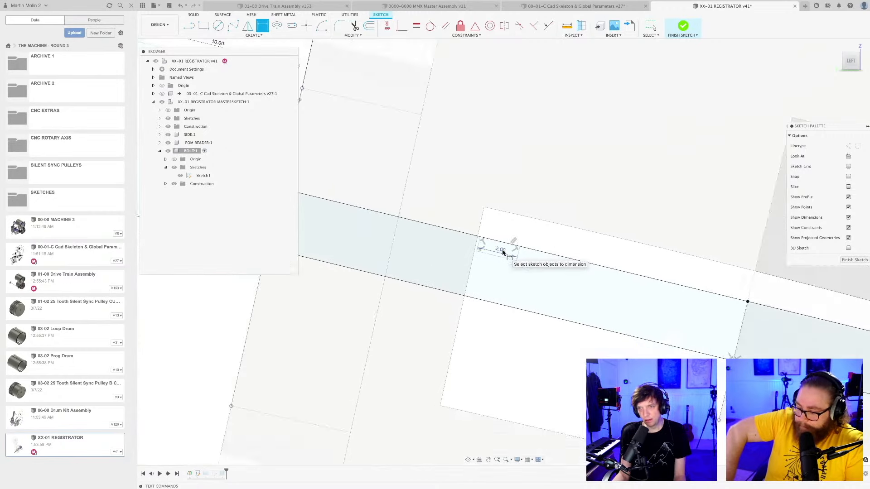
pyautogui.click(854, 260)
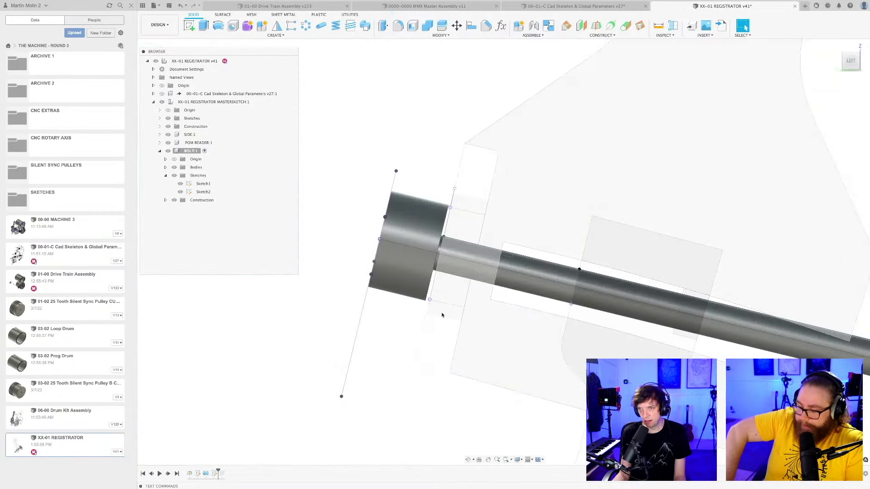
# Edit the bolt's revolve feature to leave the groove region out of its profile, keeping the 360-degree angle.
pyautogui.rightClick(199, 479)
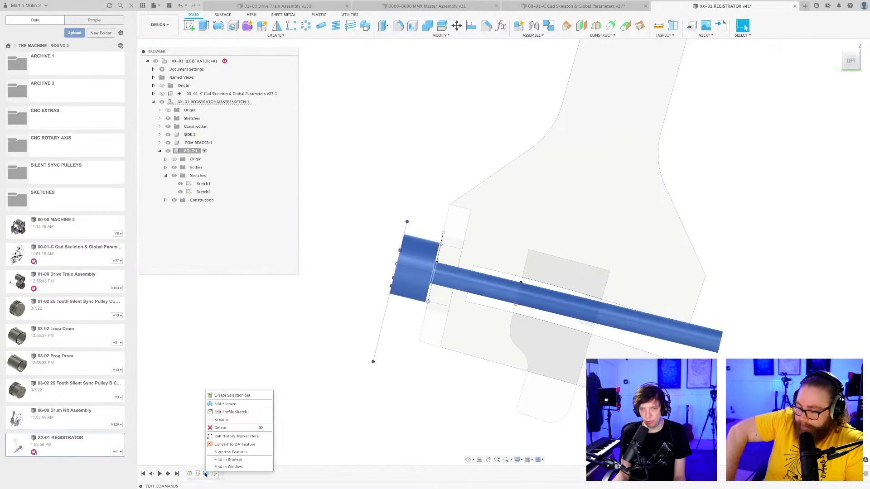
pyautogui.click(227, 405)
pyautogui.click(485, 271)
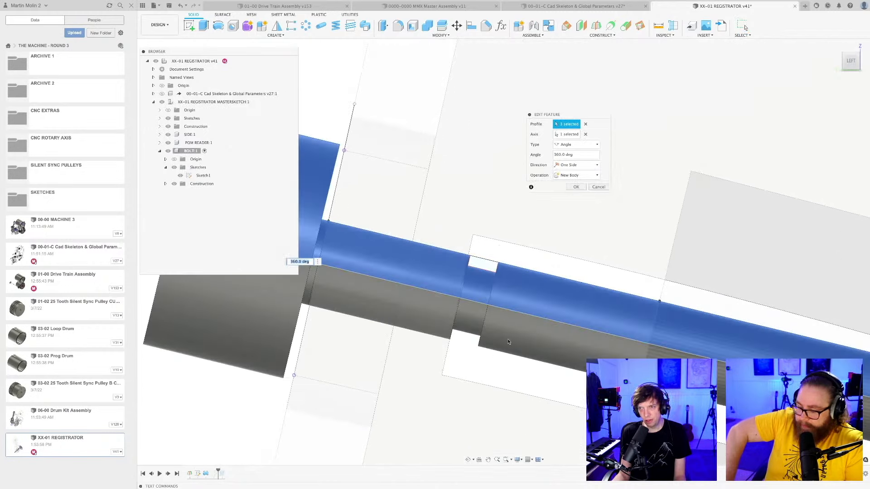
pyautogui.click(577, 188)
pyautogui.scroll(-3, 515, 292)
pyautogui.keyDown('shift'); pyautogui.moveTo(516, 292); pyautogui.dragTo(504, 301, button='middle'); pyautogui.keyUp('shift')
pyautogui.scroll(-5, 516, 365)
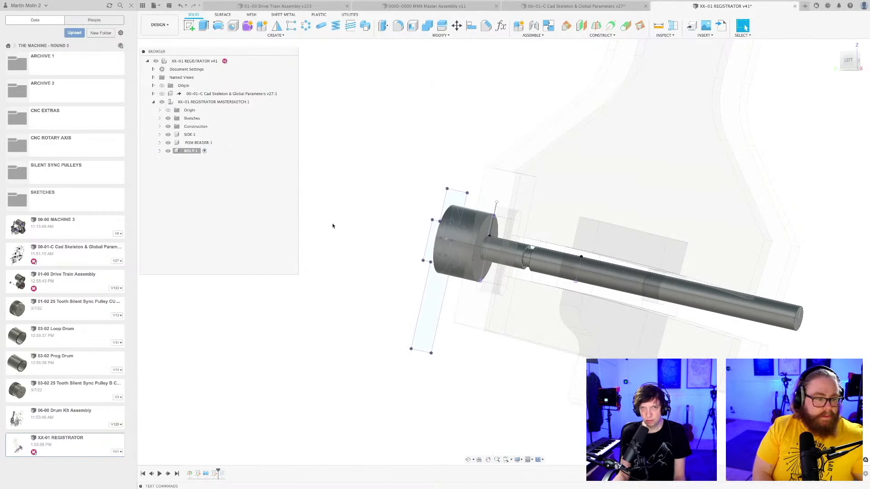
# Create a standard internal component named CIRCLIP inside the registrator master sketch component and save the design.
pyautogui.doubleClick(217, 102)
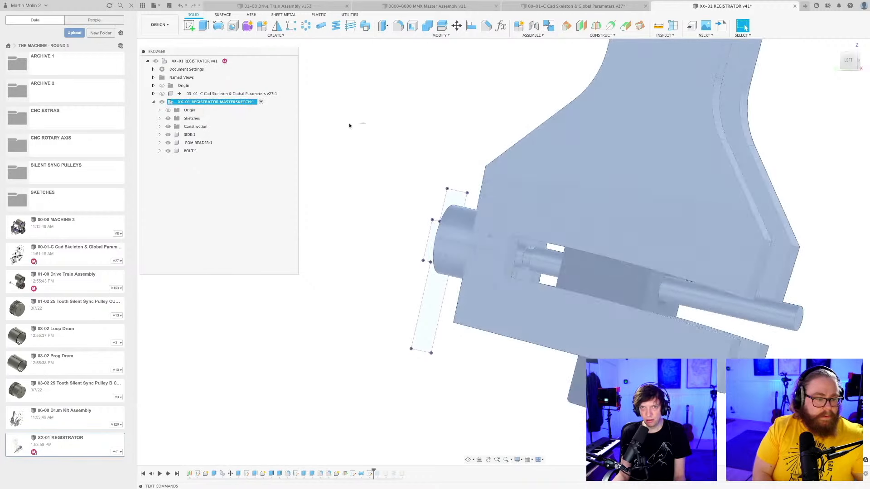
pyautogui.rightClick(225, 104)
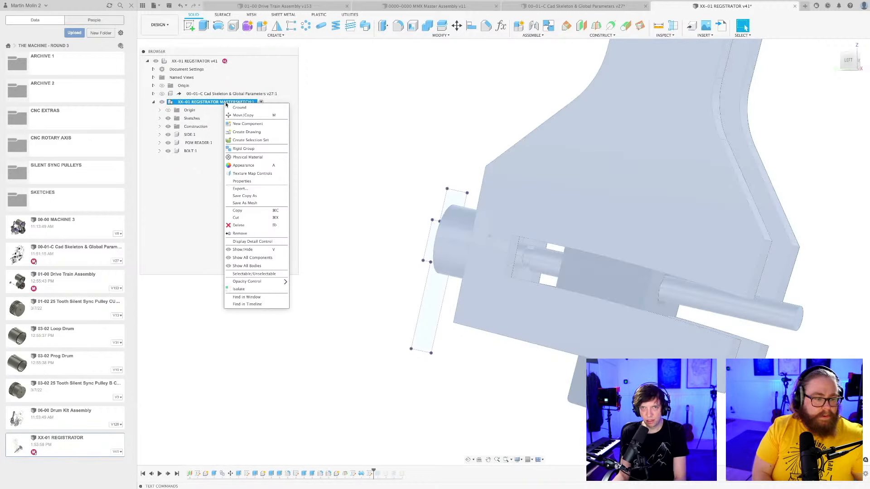
pyautogui.click(248, 124)
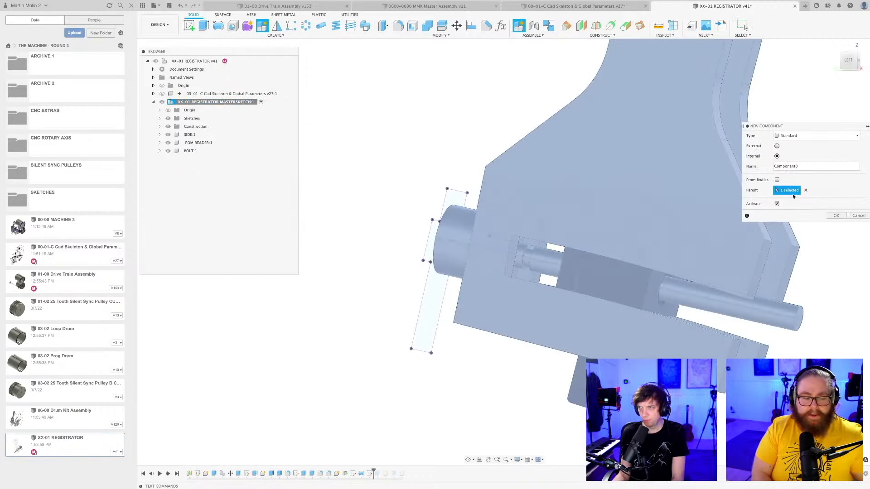
pyautogui.click(835, 216)
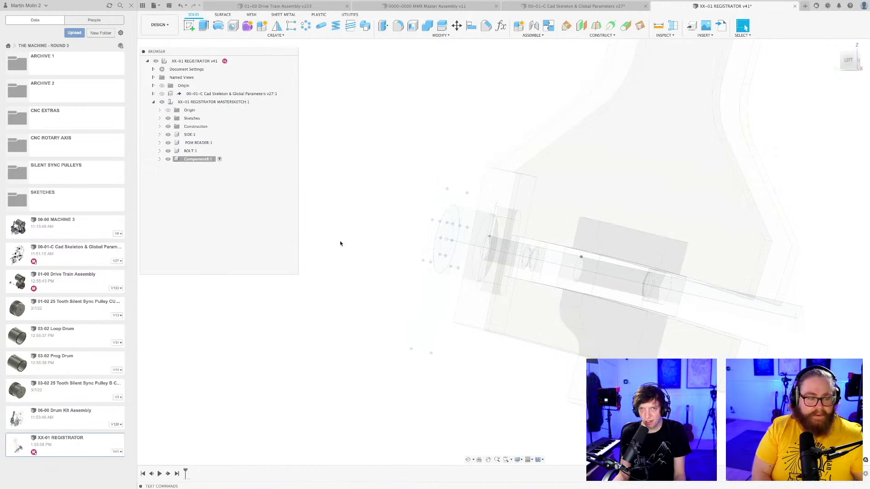
pyautogui.click(194, 160)
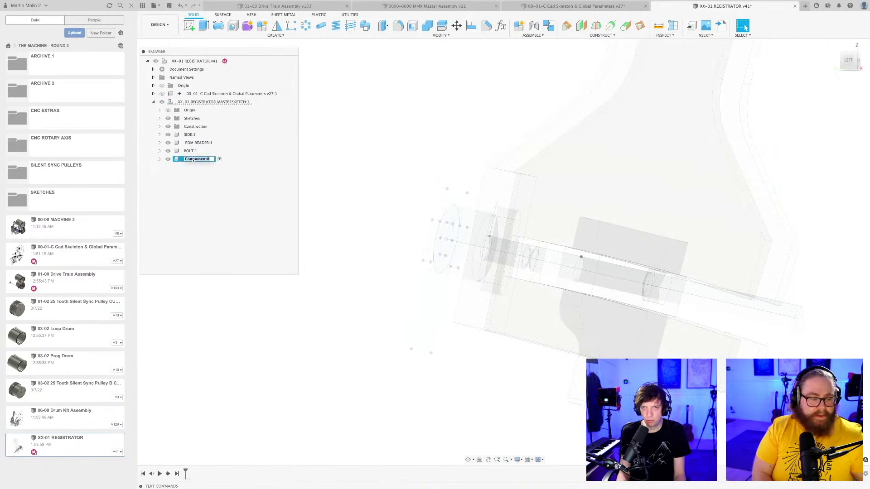
pyautogui.write('CIRCLIP')
pyautogui.press('Return')
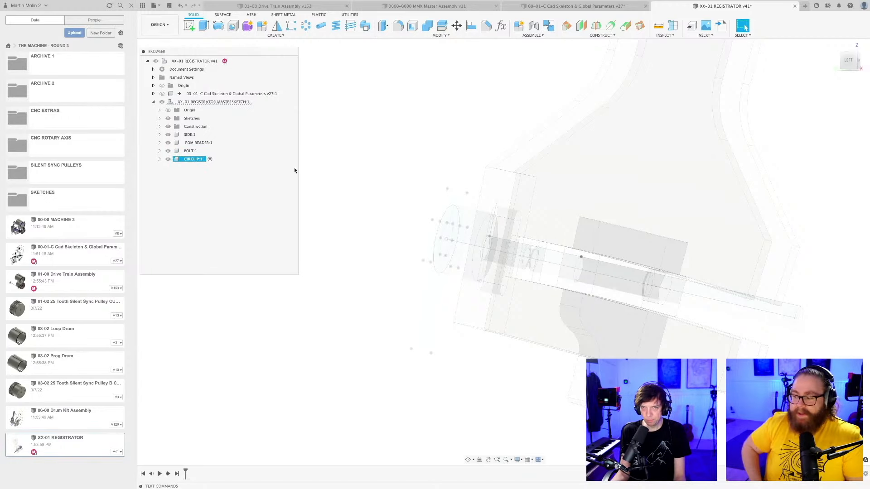
pyautogui.press('super+s')
pyautogui.press('Return')
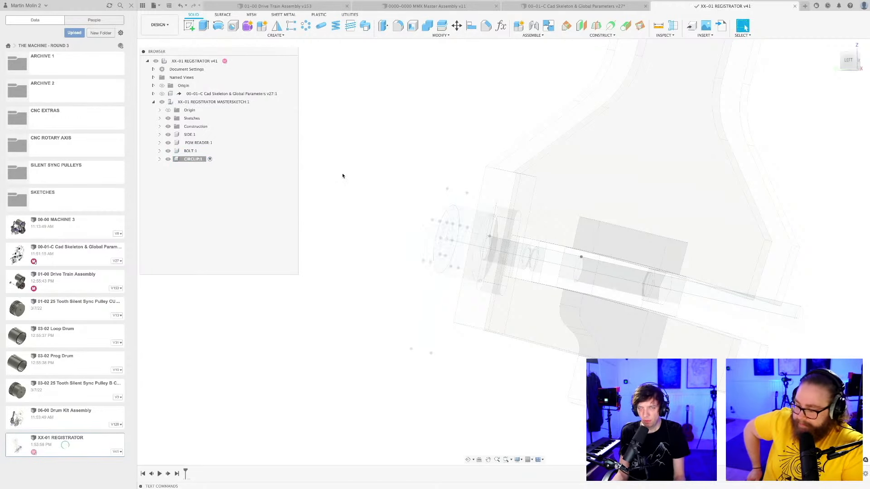
# Start a sketch in the CIRCLIP component on a plane across the bolt shaft, at its groove.
pyautogui.keyDown('shift'); pyautogui.moveTo(344, 175); pyautogui.dragTo(354, 181, button='middle'); pyautogui.keyUp('shift')
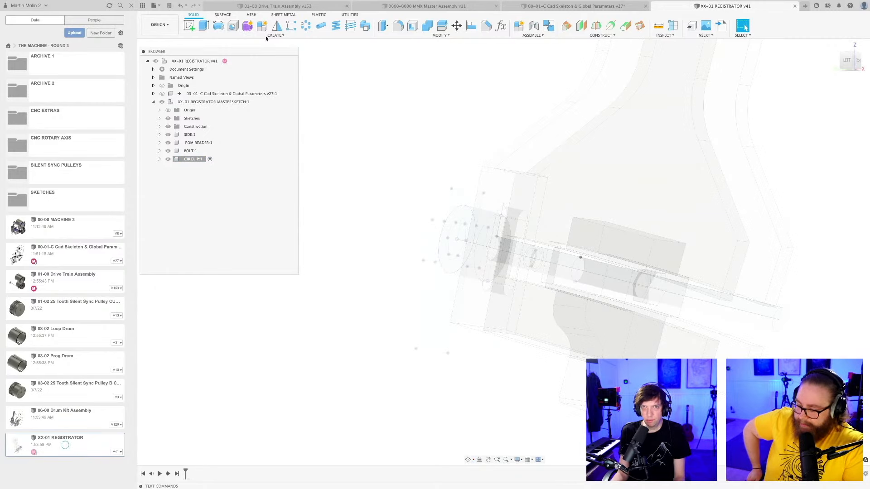
pyautogui.click(190, 24)
pyautogui.scroll(9, 569, 302)
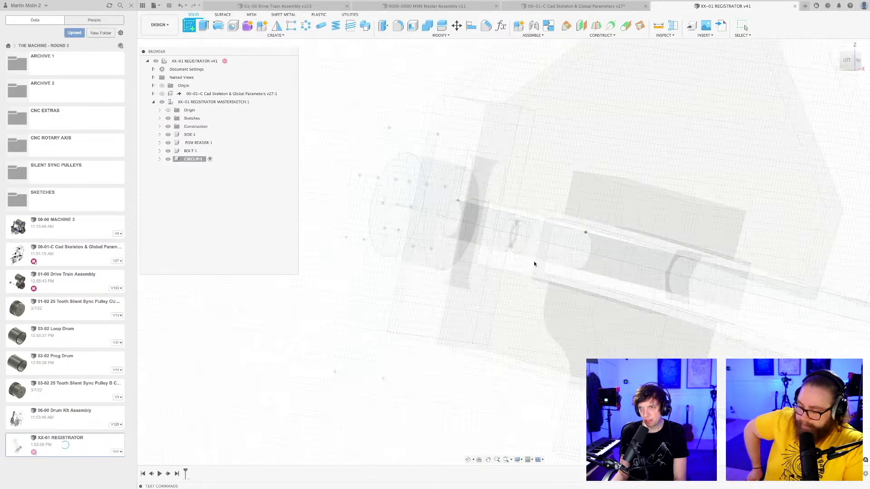
pyautogui.click(508, 219)
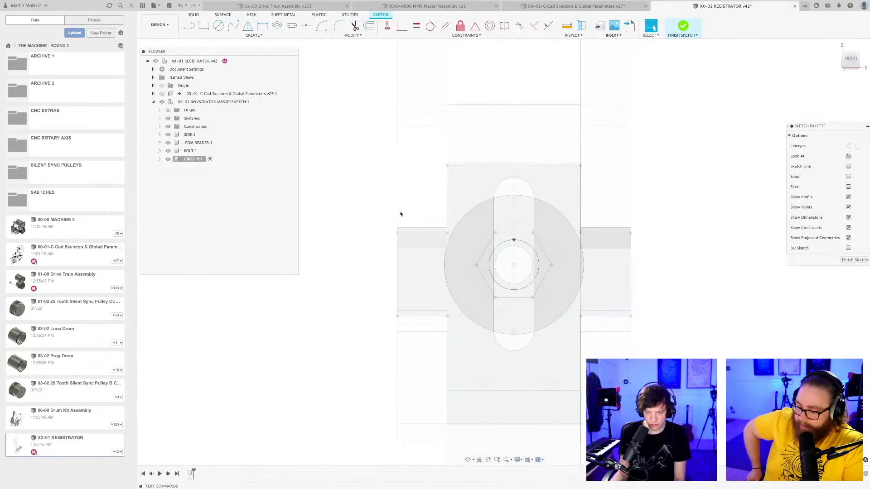
# Project the ring-shaped side wall of the bolt's groove into the CIRCLIP sketch and finish the sketch.
pyautogui.press('p')
pyautogui.scroll(3, 526, 251)
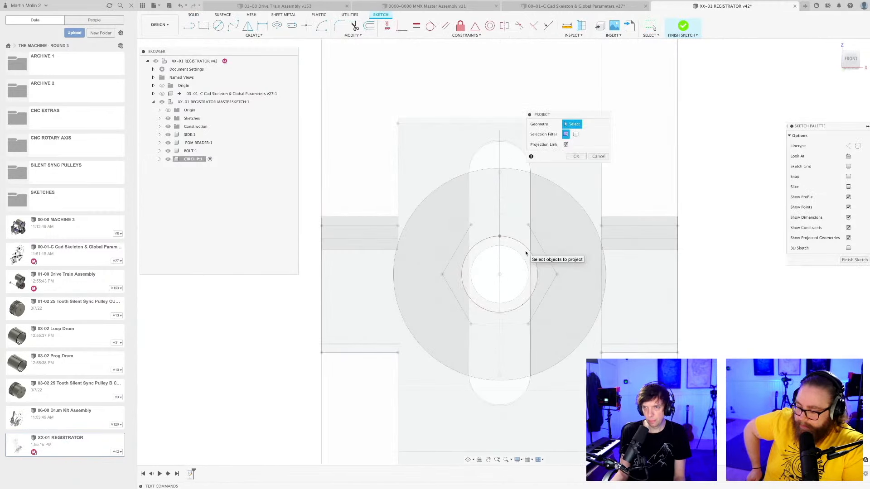
pyautogui.moveTo(528, 255)
pyautogui.keyDown('shift'); pyautogui.mouseDown(button='middle')
pyautogui.moveTo(546, 254)
pyautogui.moveTo(431, 235)
pyautogui.moveTo(496, 235)
pyautogui.moveTo(434, 234)
pyautogui.moveTo(565, 257)
pyautogui.moveTo(533, 250)
pyautogui.moveTo(509, 262)
pyautogui.moveTo(526, 283)
pyautogui.mouseUp(button='middle'); pyautogui.keyUp('shift')
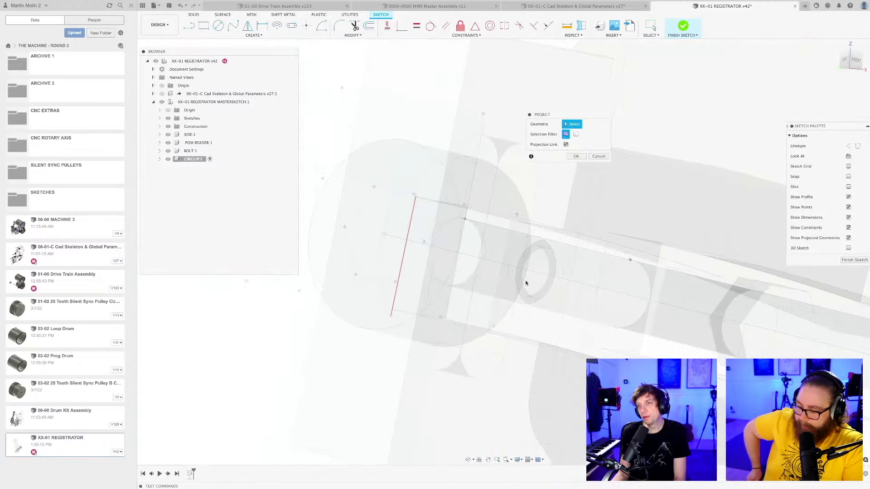
pyautogui.keyDown('shift'); pyautogui.moveTo(534, 252); pyautogui.dragTo(521, 270, button='middle'); pyautogui.keyUp('shift')
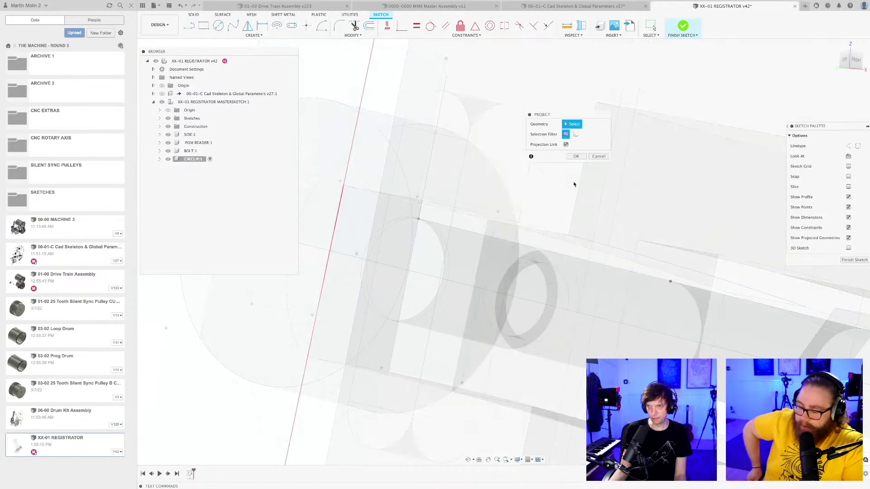
pyautogui.keyDown('shift'); pyautogui.moveTo(512, 248); pyautogui.dragTo(518, 249, button='middle'); pyautogui.keyUp('shift')
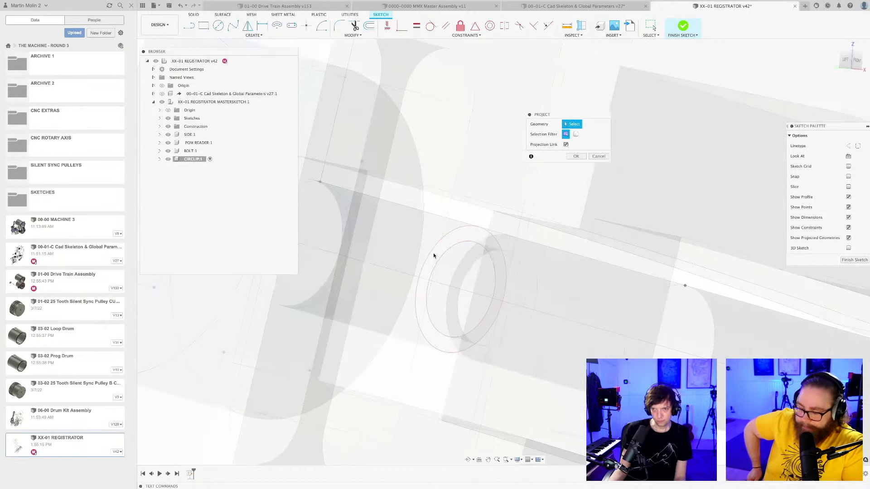
pyautogui.click(434, 257)
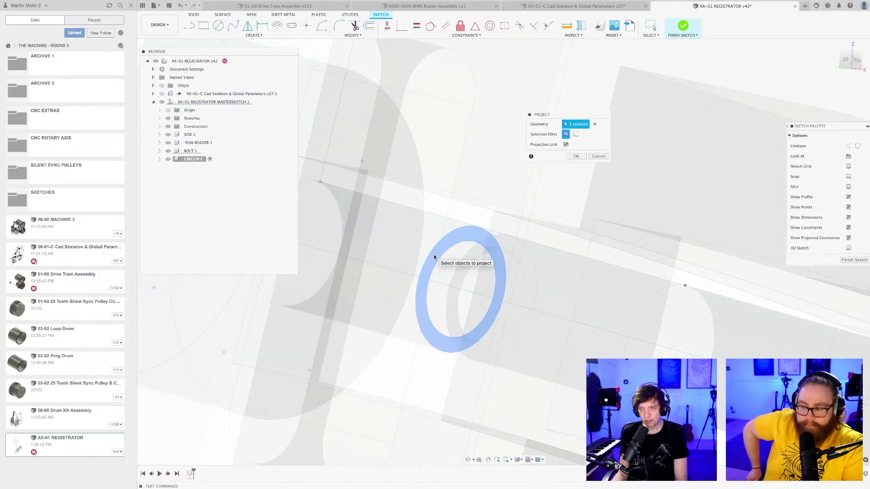
pyautogui.press('Return')
pyautogui.scroll(-5, 435, 260)
pyautogui.scroll(4, 471, 241)
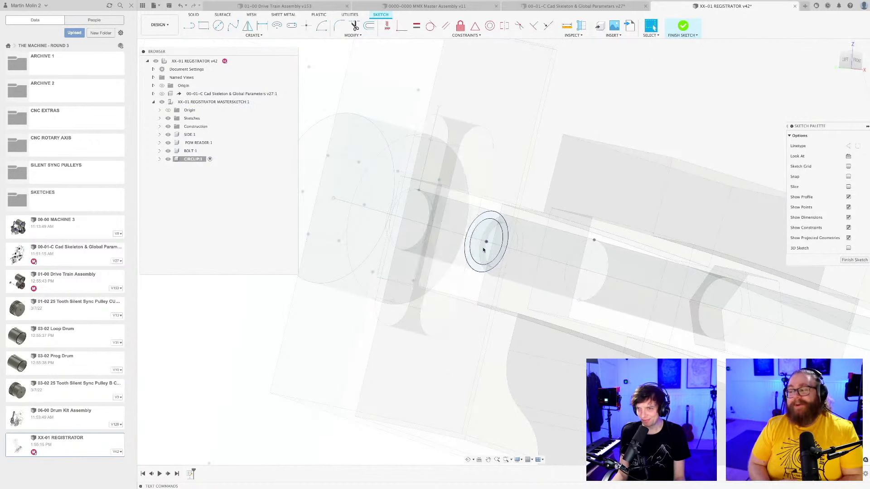
pyautogui.scroll(-2, 489, 257)
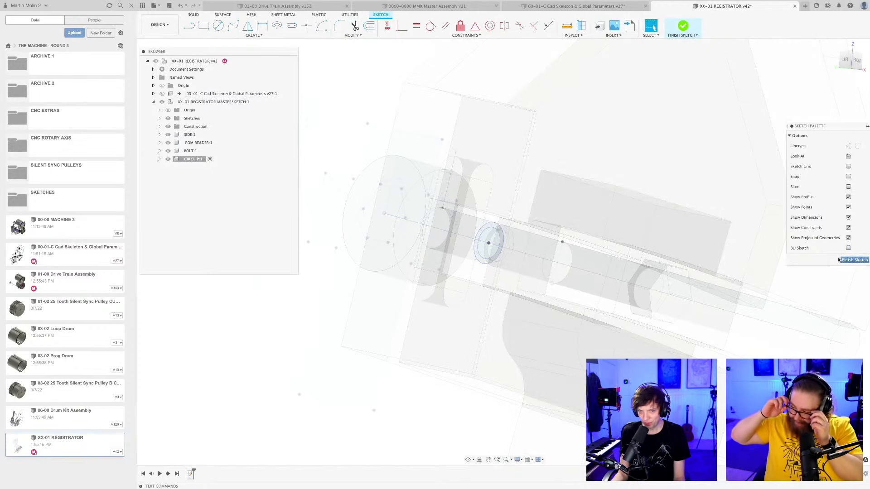
pyautogui.click(856, 259)
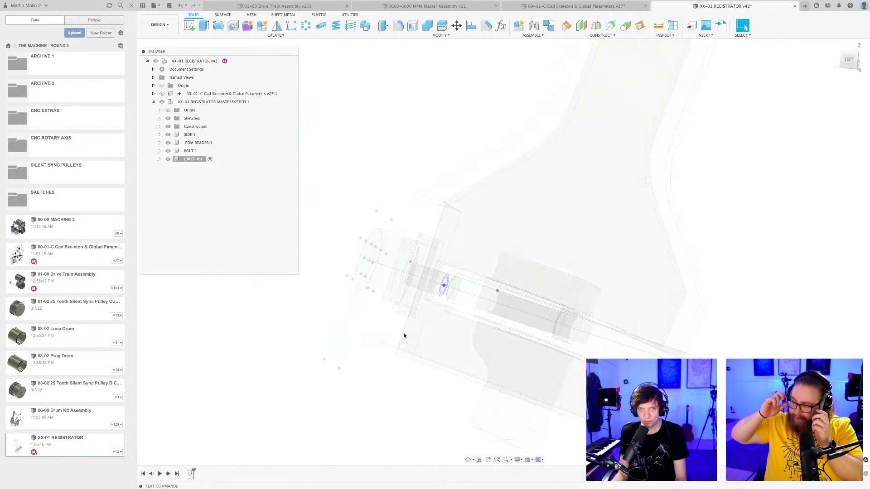
# Activate the registrator master sketch component and open Sketch1 of the BOLT component for editing.
pyautogui.click(260, 103)
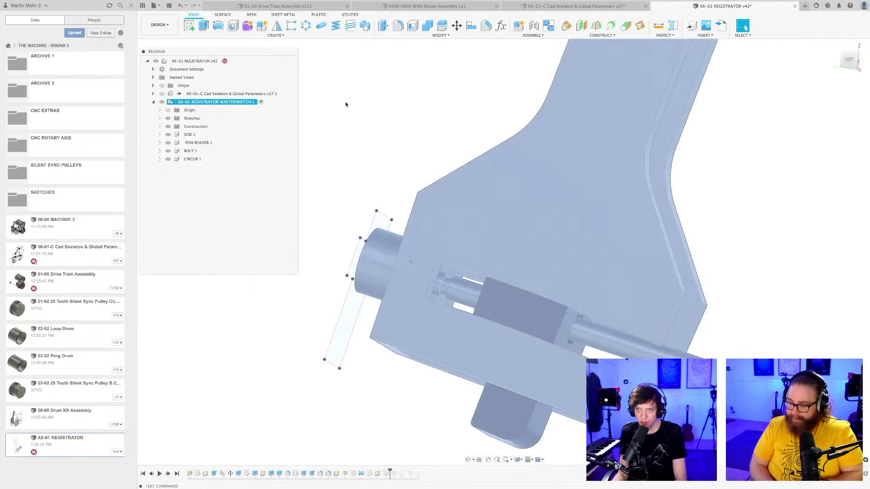
pyautogui.keyDown('shift'); pyautogui.moveTo(435, 153); pyautogui.dragTo(451, 195, button='middle'); pyautogui.keyUp('shift')
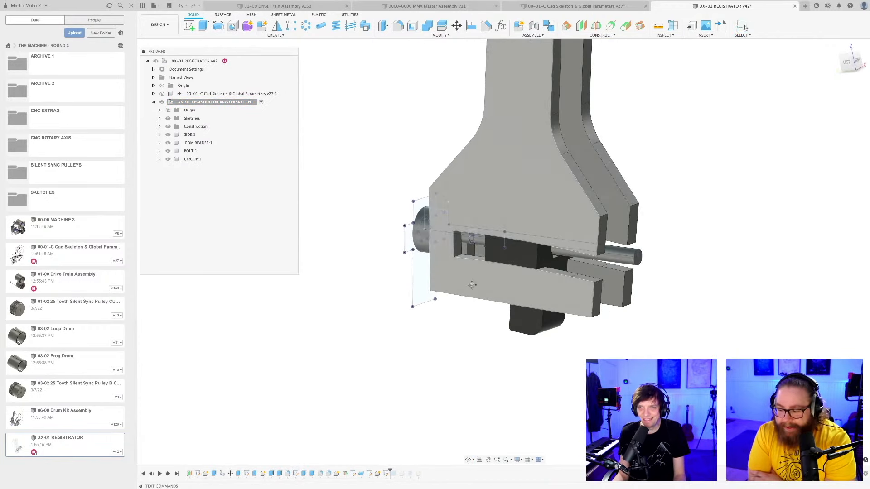
pyautogui.moveTo(472, 285); pyautogui.dragTo(469, 346, button='middle')
pyautogui.scroll(3, 469, 342)
pyautogui.keyDown('shift'); pyautogui.moveTo(475, 315); pyautogui.dragTo(423, 416, button='middle'); pyautogui.keyUp('shift')
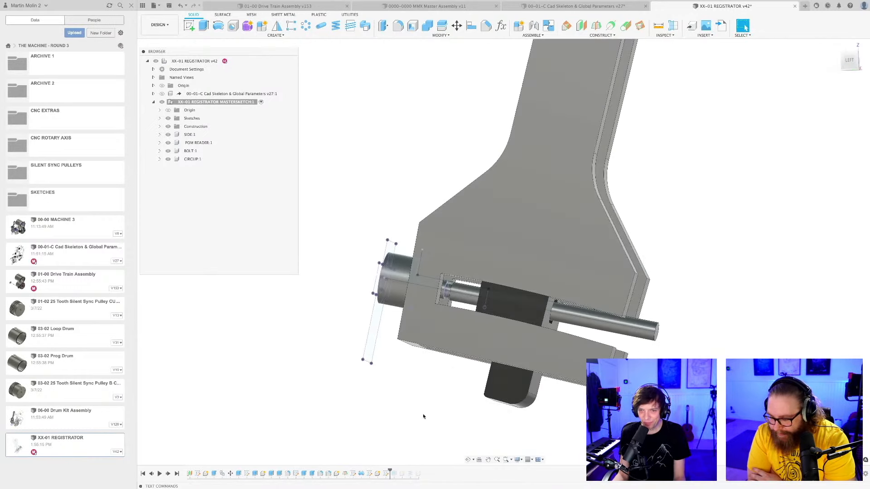
pyautogui.click(160, 151)
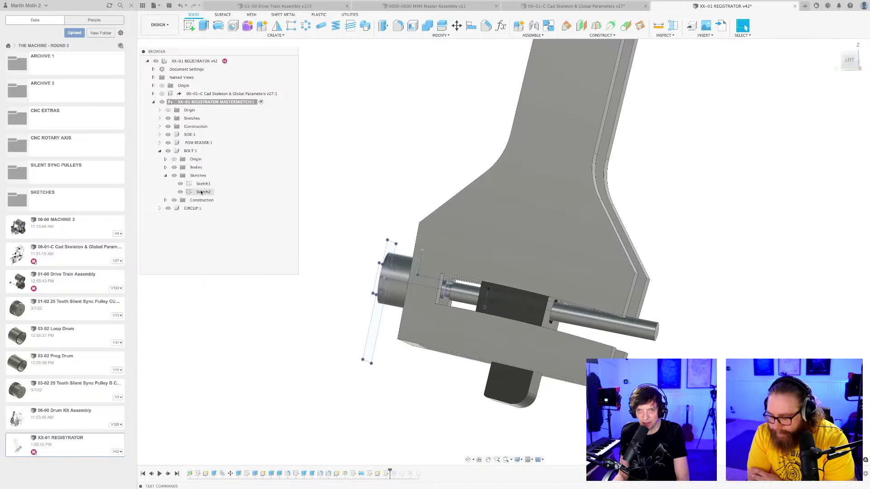
pyautogui.doubleClick(203, 184)
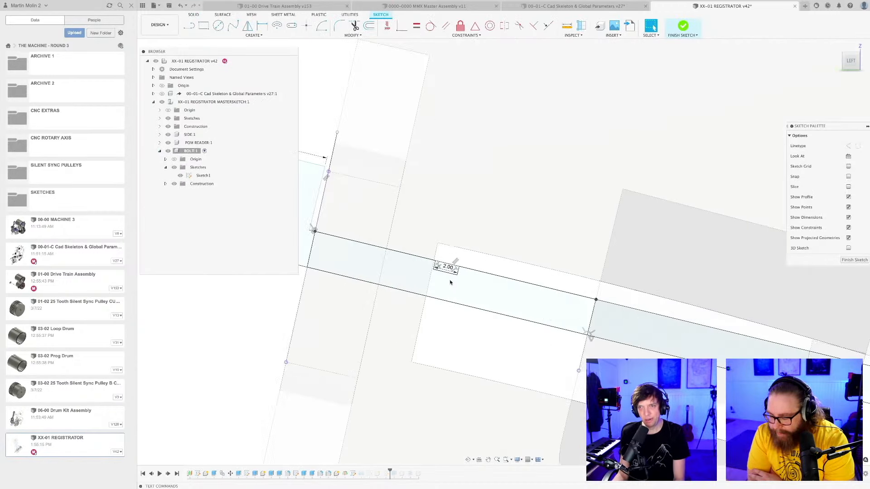
# Draw a narrow washer outline about 4.9 mm tall and 1.3 mm wide, rising from the shaft's edge beside the groove, and save the design.
pyautogui.moveTo(519, 281); pyautogui.dragTo(540, 278, button='middle')
pyautogui.scroll(4, 512, 268)
pyautogui.moveTo(498, 259); pyautogui.dragTo(516, 263)
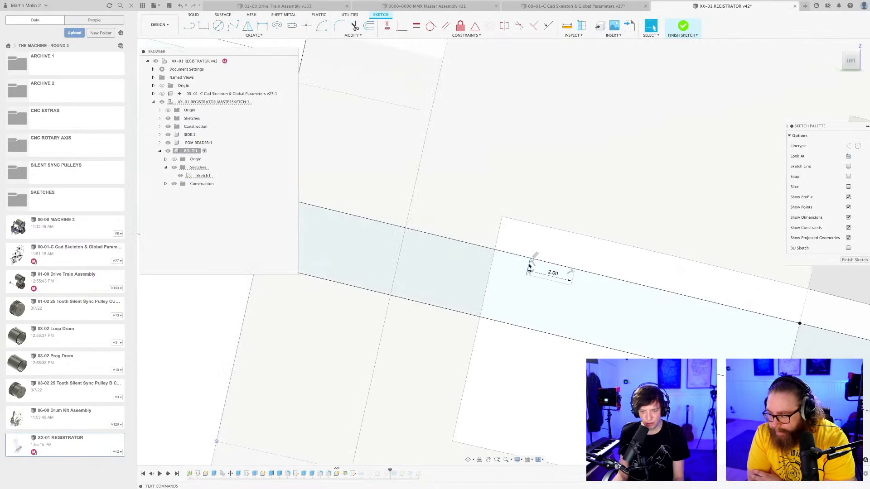
pyautogui.press('l')
pyautogui.scroll(2, 533, 263)
pyautogui.click(533, 261)
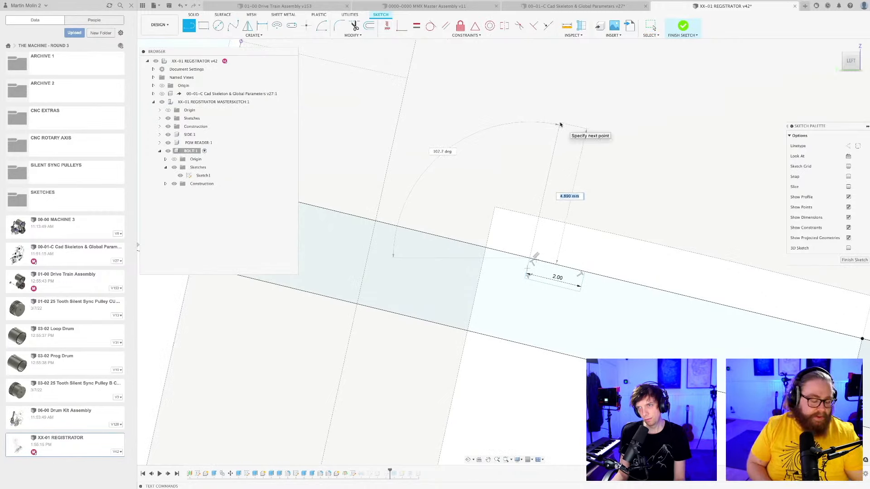
pyautogui.click(559, 123)
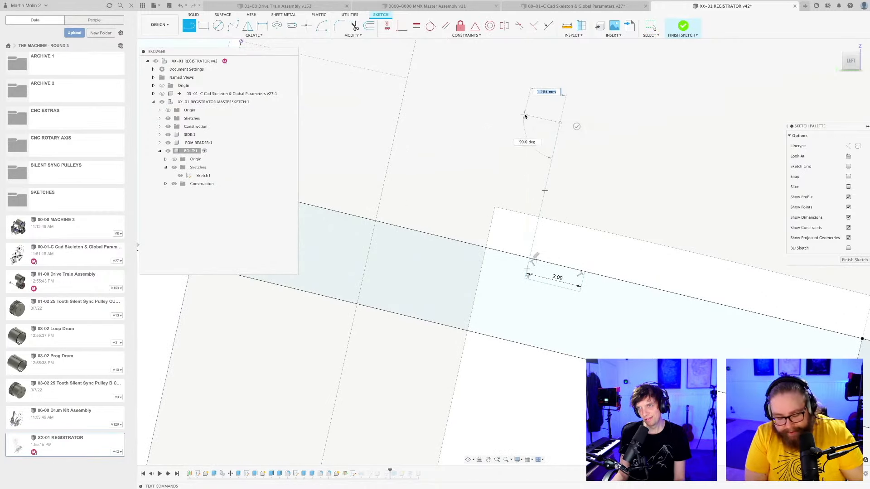
pyautogui.click(526, 116)
pyautogui.click(495, 252)
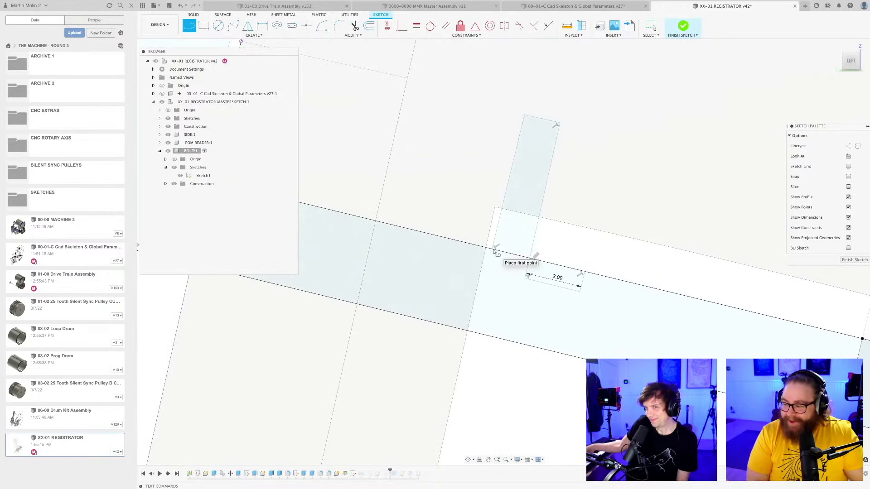
pyautogui.press('Escape')
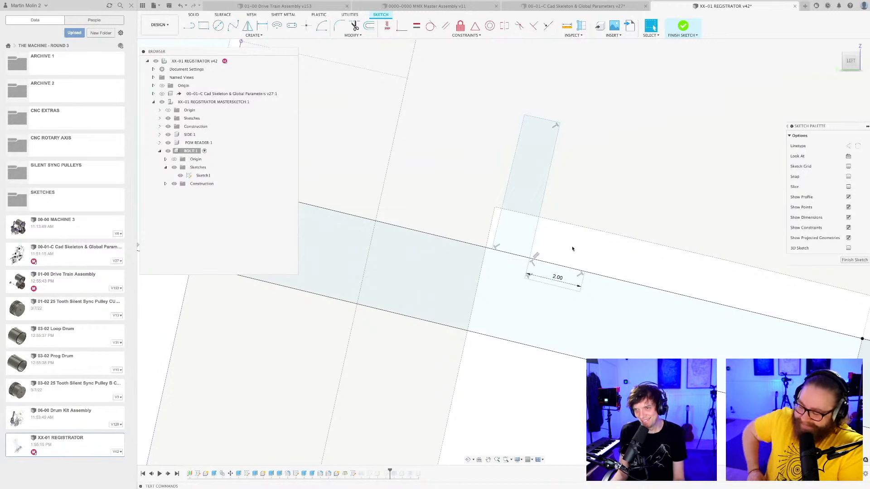
pyautogui.scroll(-4, 567, 249)
pyautogui.scroll(2, 561, 254)
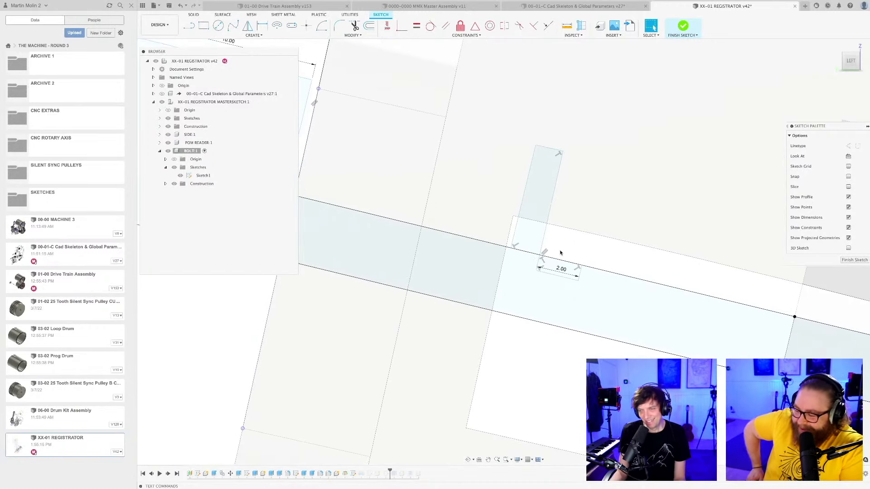
pyautogui.hotkey('ctrl', 's')
pyautogui.press('Return')
pyautogui.scroll(-3, 562, 253)
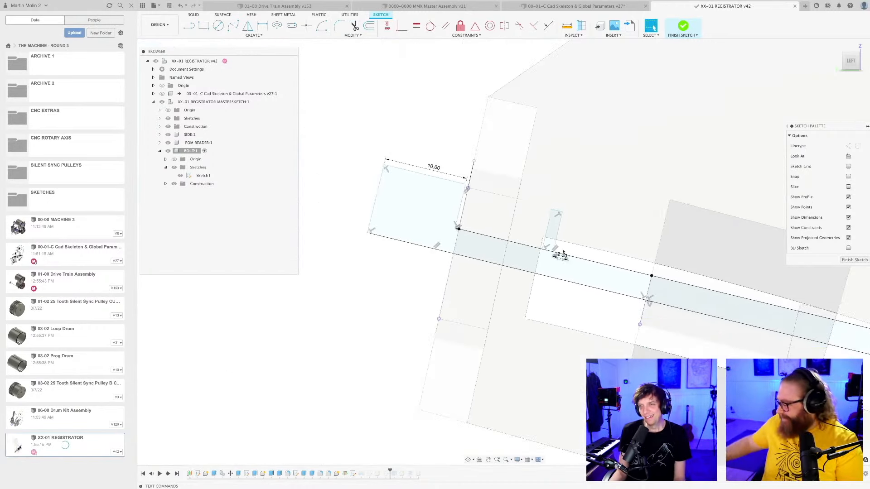
pyautogui.keyDown('shift'); pyautogui.moveTo(563, 249); pyautogui.dragTo(546, 255, button='middle'); pyautogui.keyUp('shift')
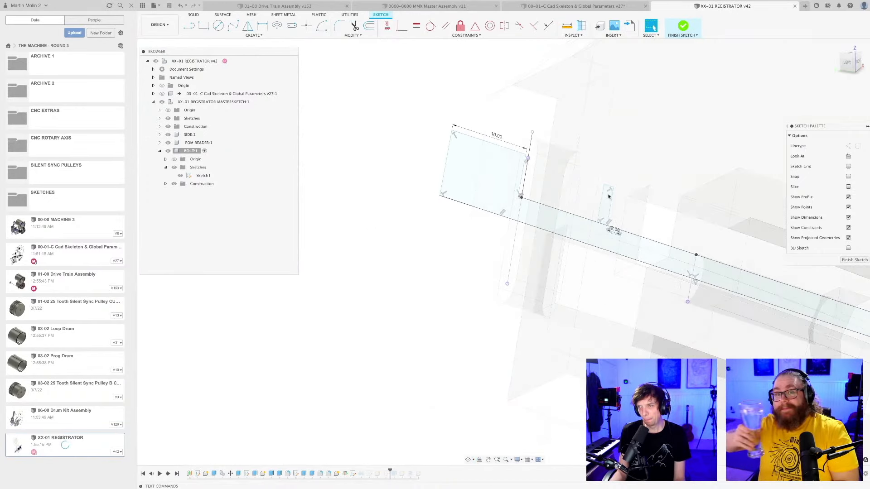
pyautogui.scroll(3, 611, 189)
pyautogui.moveTo(606, 186); pyautogui.dragTo(603, 193)
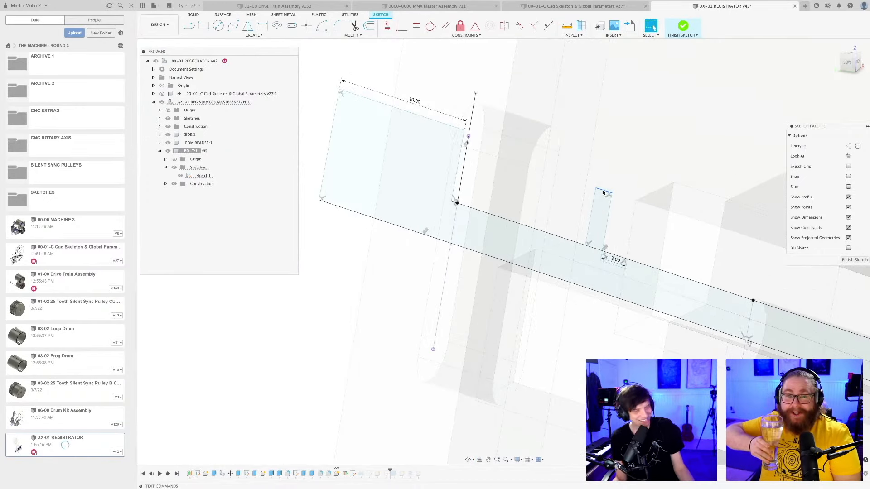
pyautogui.press('d')
pyautogui.click(605, 191)
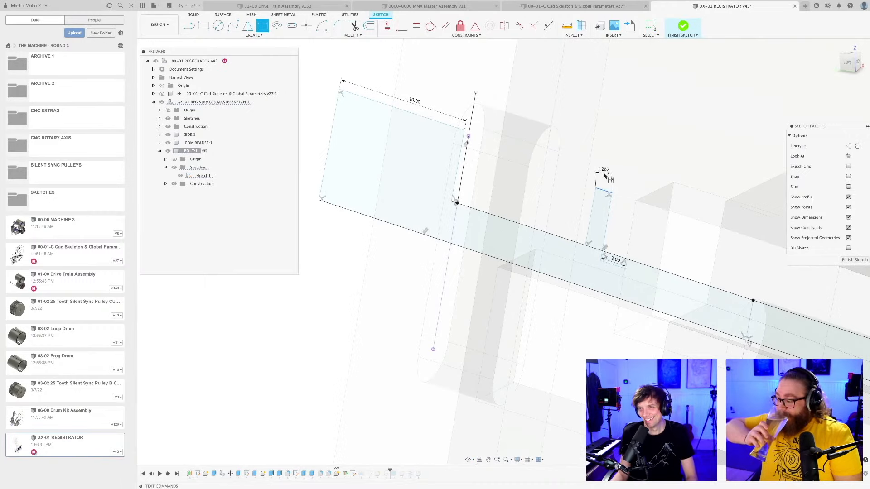
pyautogui.scroll(4, 601, 191)
pyautogui.press('Escape')
pyautogui.keyDown('shift'); pyautogui.moveTo(616, 177); pyautogui.dragTo(569, 205, button='middle'); pyautogui.keyUp('shift')
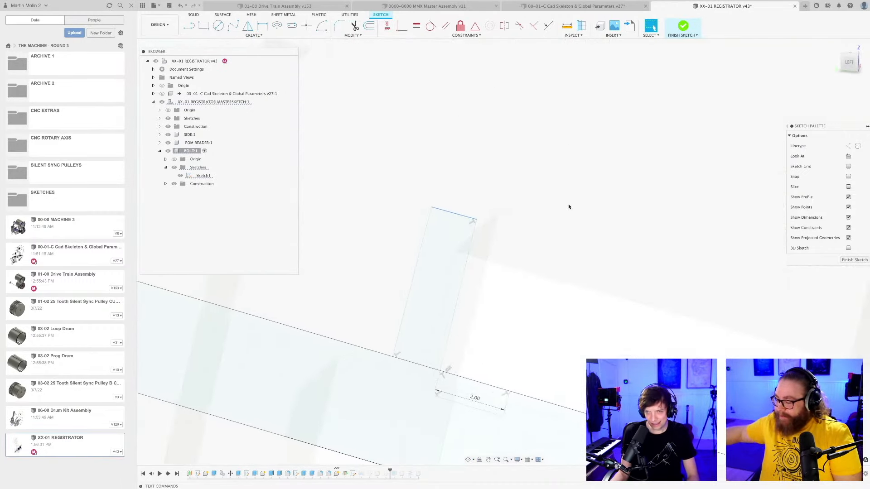
pyautogui.scroll(-3, 526, 234)
pyautogui.press('d')
pyautogui.click(482, 222)
pyautogui.press('Escape')
pyautogui.scroll(-5, 496, 270)
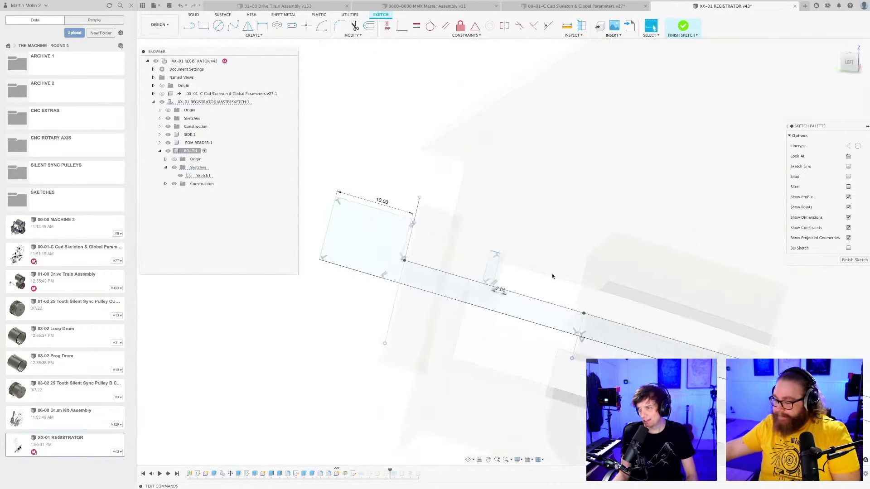
# Finish the bolt sketch and save the design.
pyautogui.click(844, 261)
pyautogui.scroll(-3, 515, 288)
pyautogui.keyDown('shift'); pyautogui.moveTo(515, 290); pyautogui.dragTo(387, 365, button='middle'); pyautogui.keyUp('shift')
pyautogui.hotkey('ctrl', 's')
pyautogui.press('Return')
pyautogui.click(161, 151)
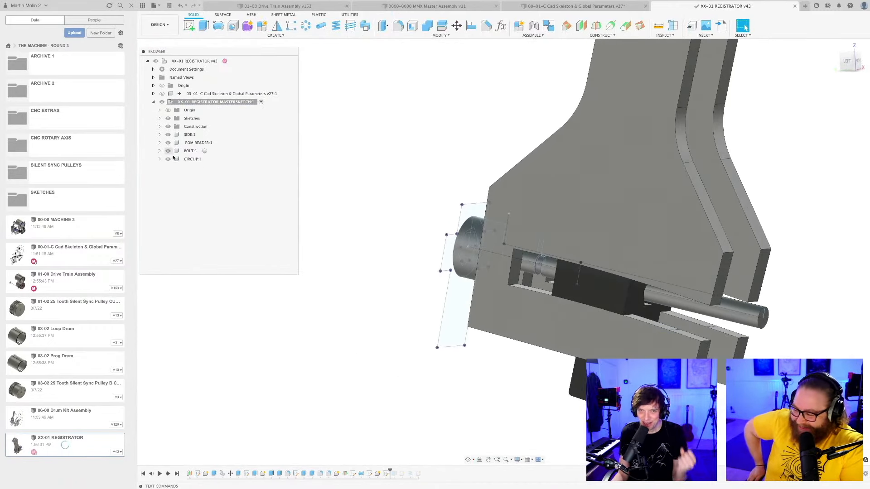
# Create a Washer component inside the registrator master sketch component and revolve the narrow washer profile around the bolt's axis as a new body.
pyautogui.rightClick(218, 102)
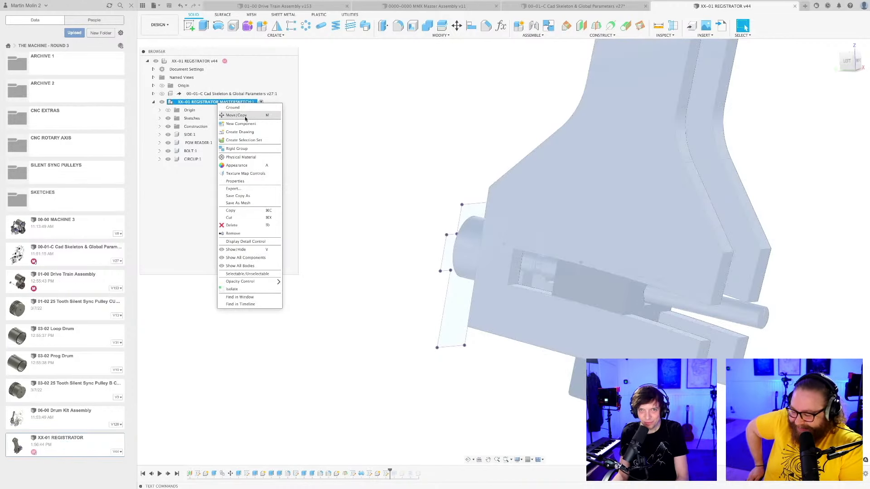
pyautogui.click(241, 123)
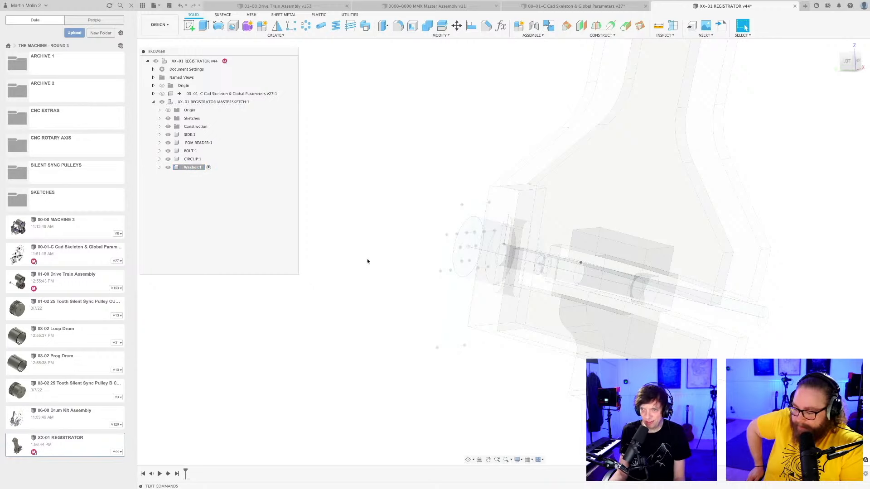
pyautogui.click(218, 27)
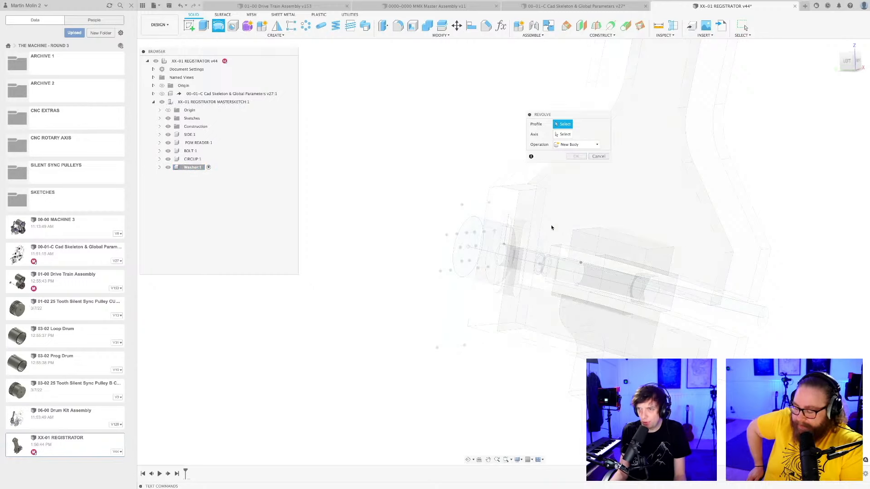
pyautogui.scroll(3, 539, 241)
pyautogui.scroll(5, 533, 257)
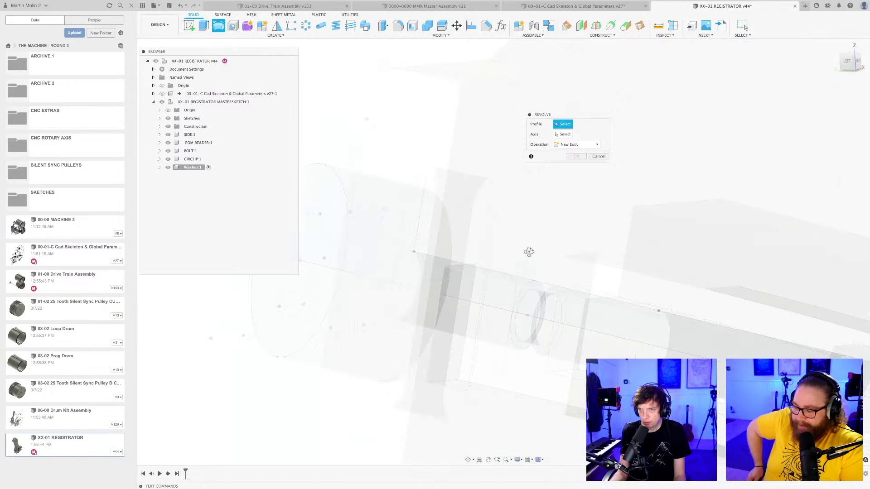
pyautogui.click(553, 300)
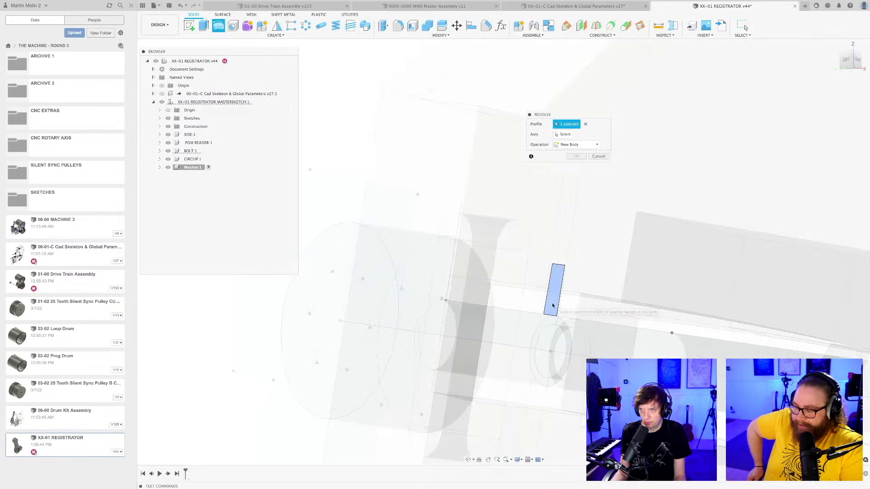
pyautogui.click(540, 351)
pyautogui.press('Return')
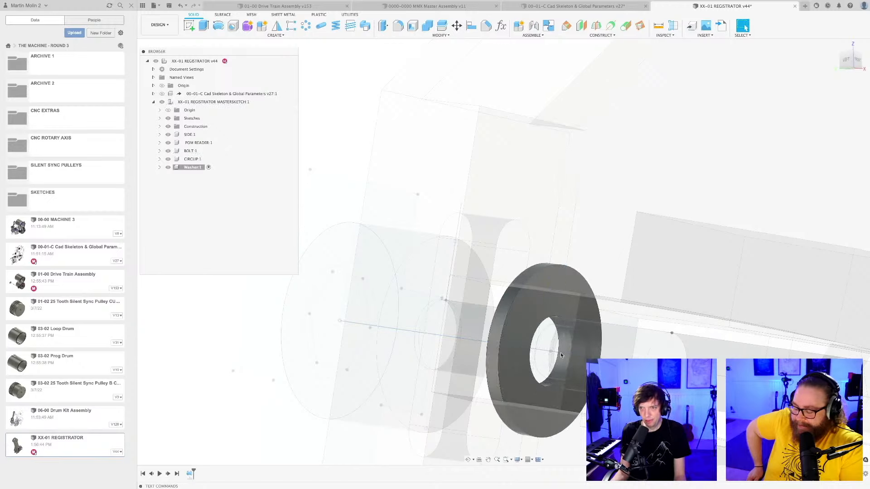
# Activate the CIRCLIP component and open its Sketch1 for editing.
pyautogui.scroll(-5, 540, 353)
pyautogui.keyDown('shift'); pyautogui.moveTo(541, 352); pyautogui.dragTo(563, 307, button='middle'); pyautogui.keyUp('shift')
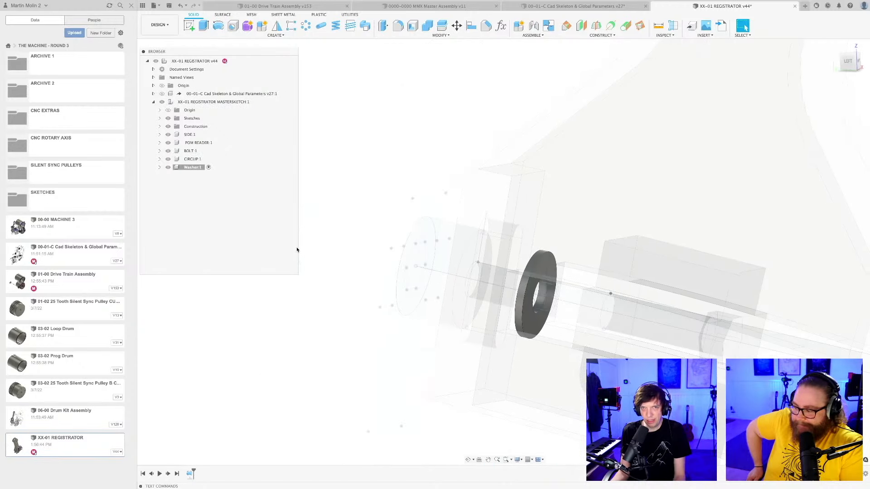
pyautogui.doubleClick(193, 159)
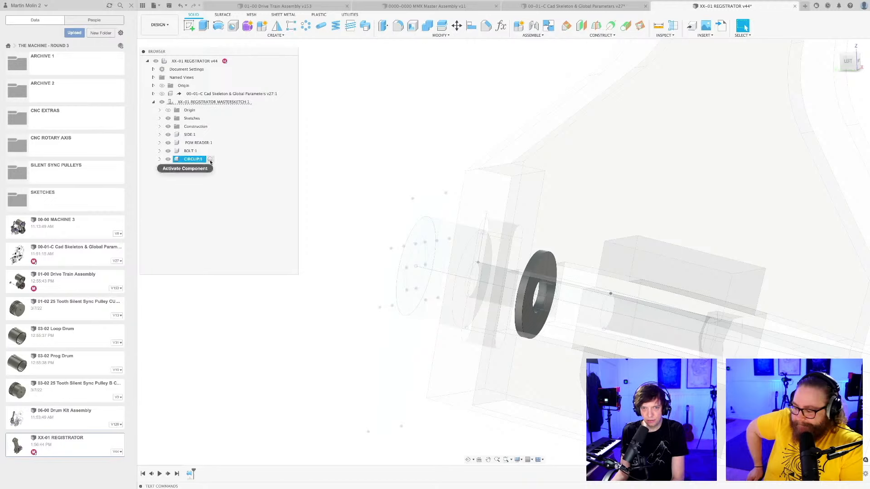
pyautogui.doubleClick(191, 474)
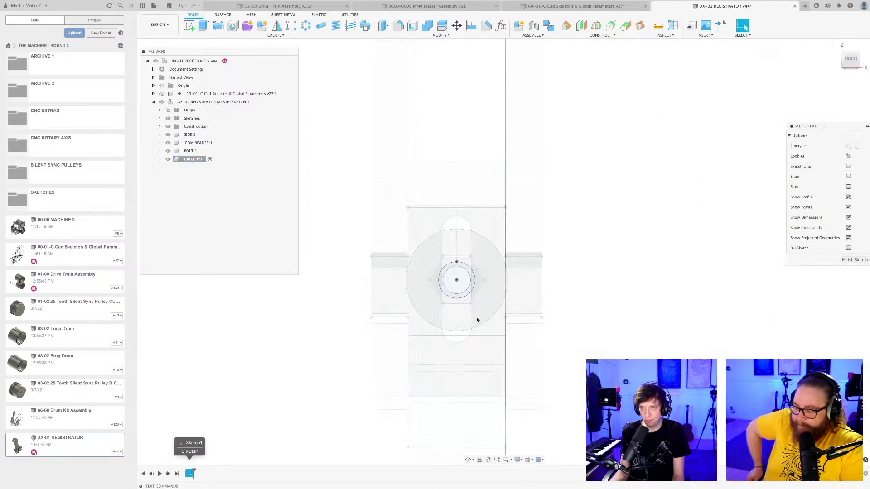
# Isolate the CIRCLIP component so only its two concentric circles are shown.
pyautogui.rightClick(196, 160)
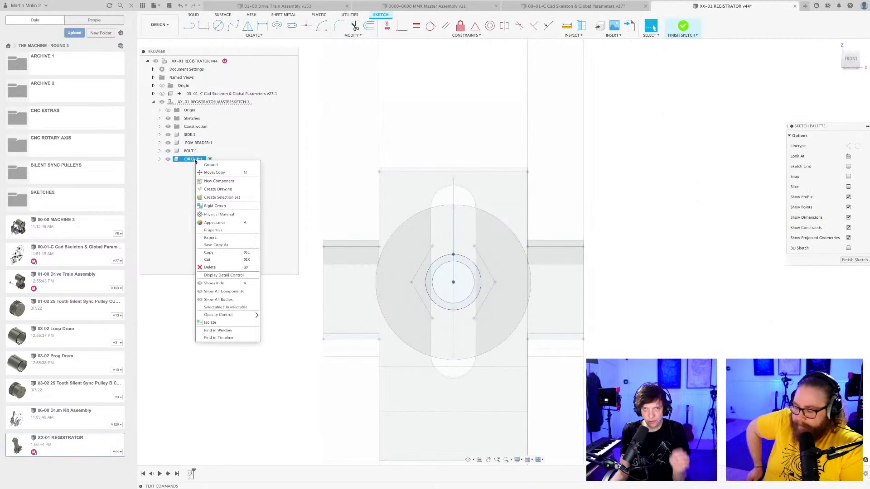
pyautogui.click(211, 324)
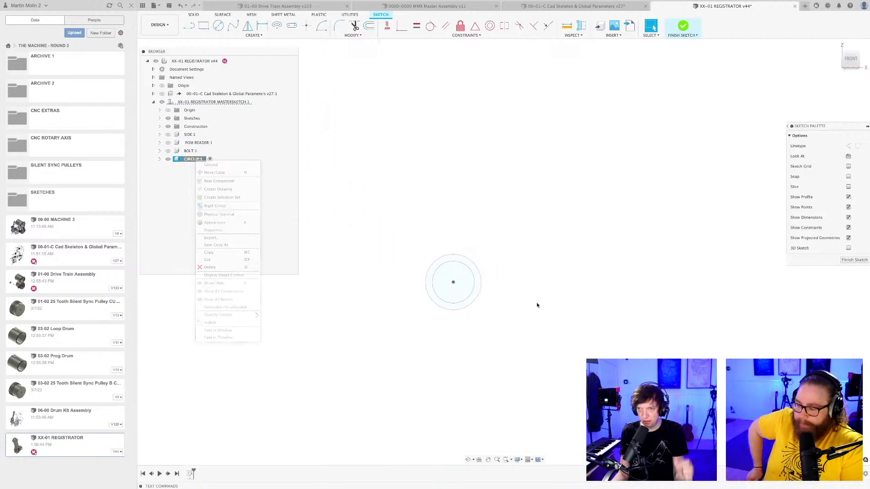
pyautogui.scroll(2, 515, 254)
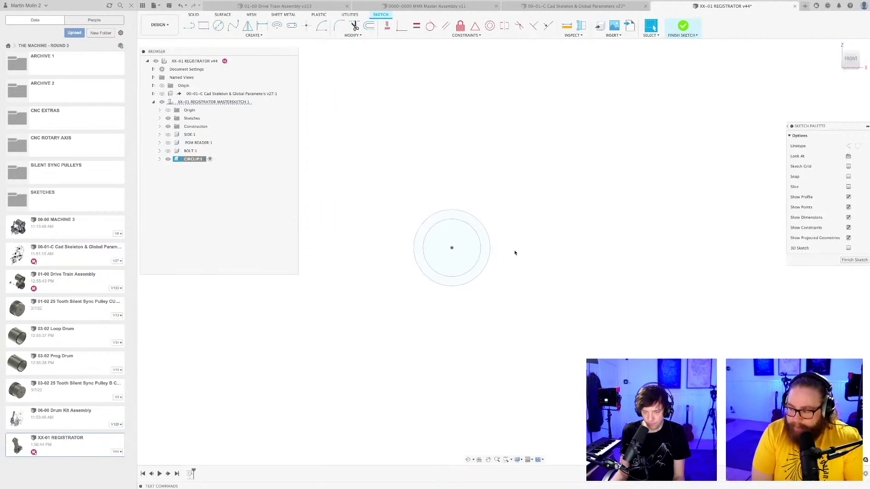
pyautogui.scroll(1, 512, 250)
# Draw a three-line lug outline rising from the inner circle across the ring, just right of its top centre.
pyautogui.press('l')
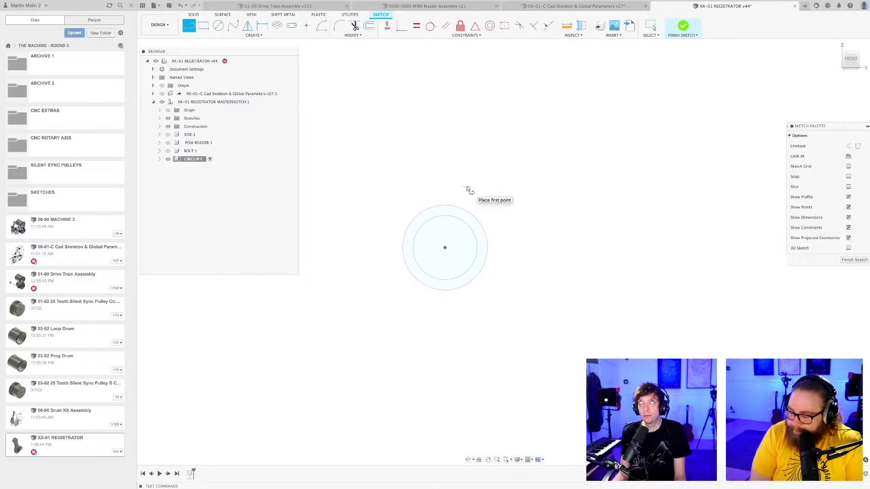
pyautogui.scroll(3, 467, 189)
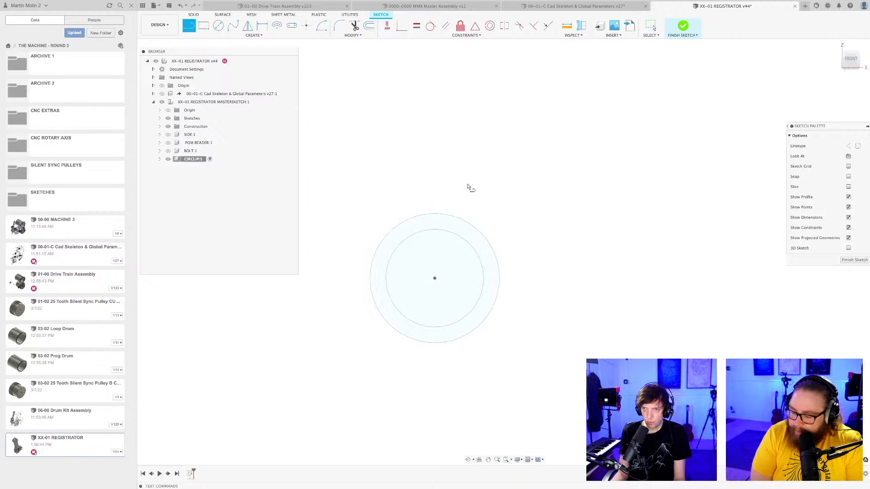
pyautogui.click(460, 191)
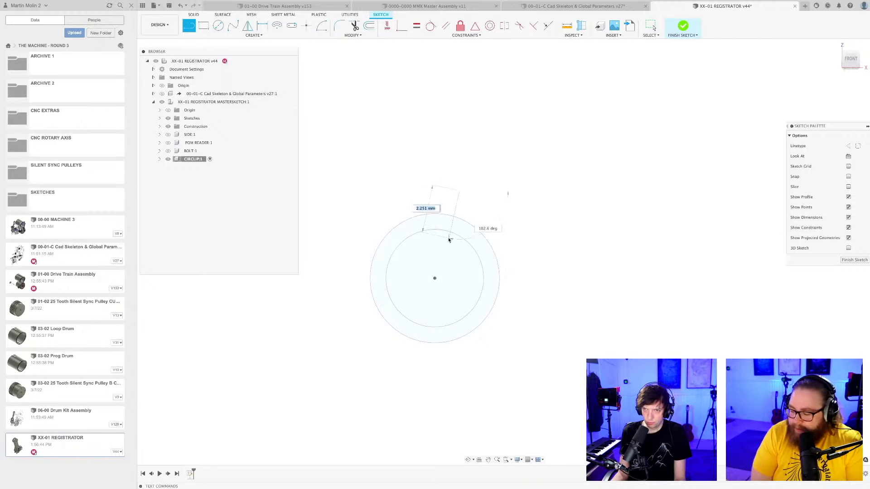
pyautogui.click(448, 232)
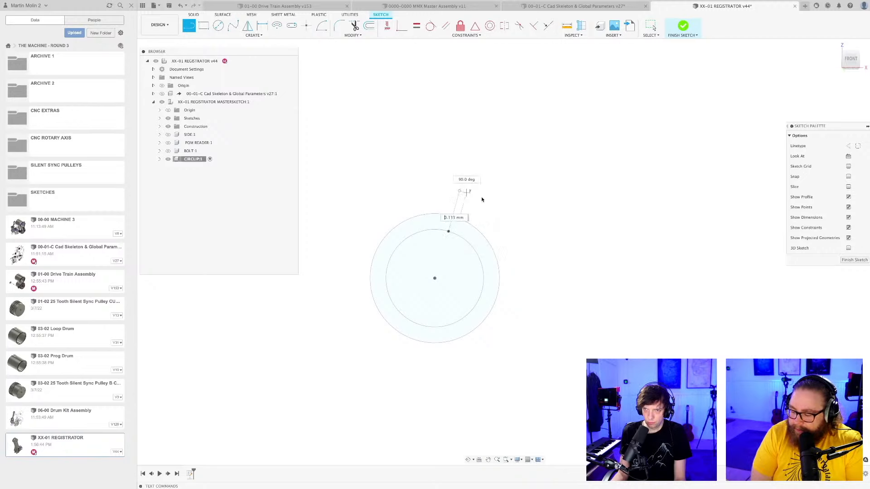
pyautogui.click(481, 235)
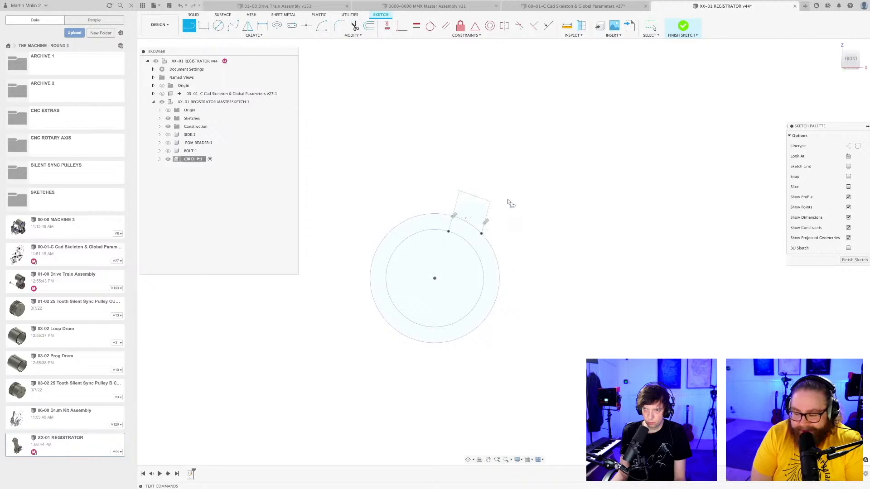
# Draw a matching lug outline left of the ring's top centre, with sides about 2.1 mm and 2.3 mm long.
pyautogui.click(422, 231)
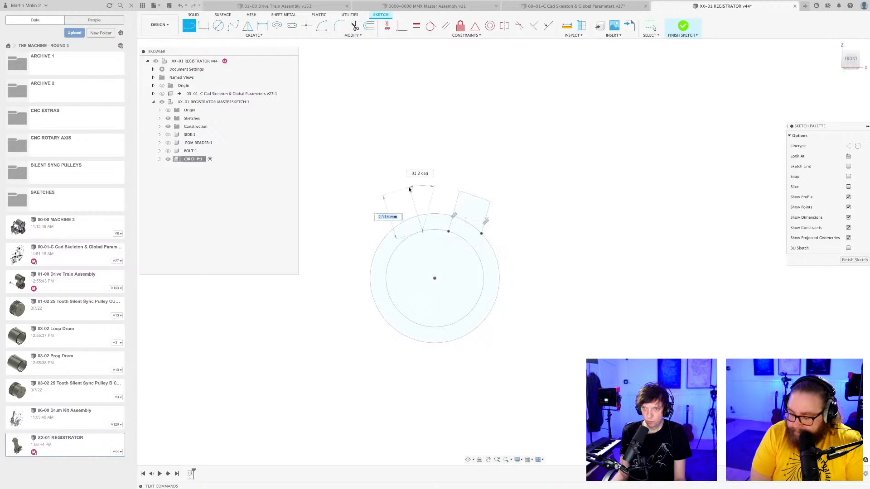
pyautogui.click(410, 189)
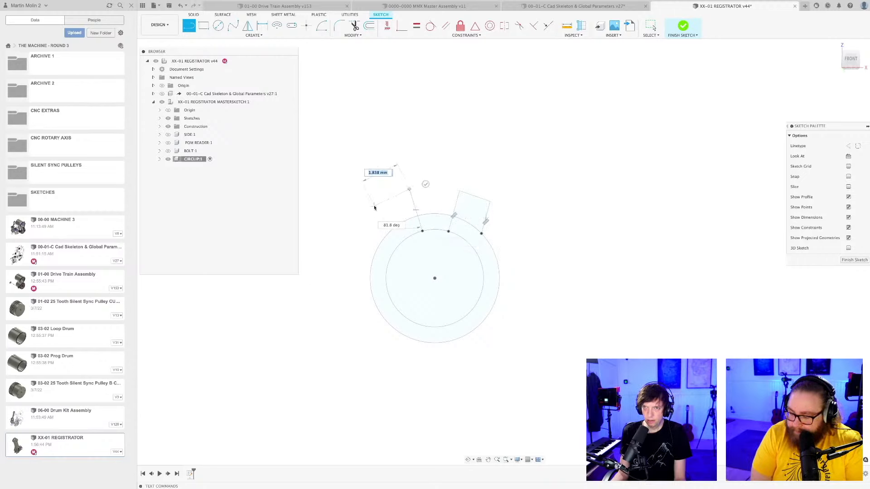
pyautogui.click(397, 250)
pyautogui.scroll(-3, 462, 188)
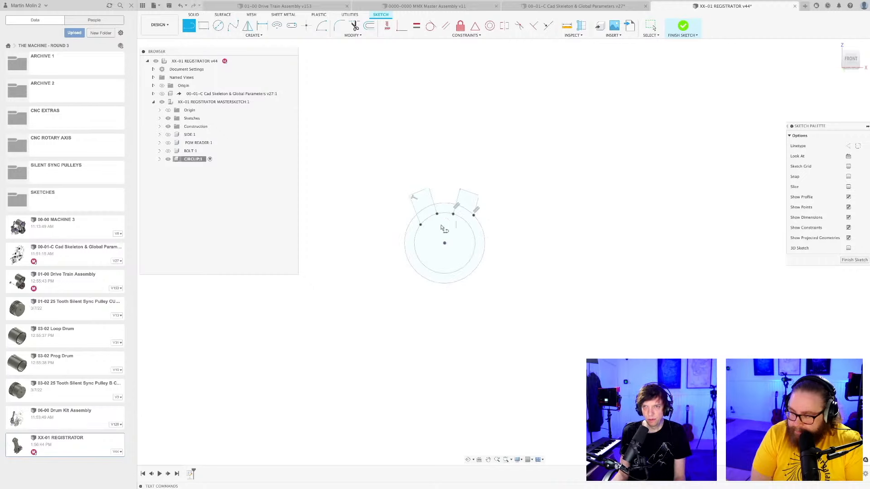
# Draw a circle of about 0.8 mm diameter inside each lug and finish the sketch.
pyautogui.scroll(5, 434, 217)
pyautogui.press('c')
pyautogui.click(413, 194)
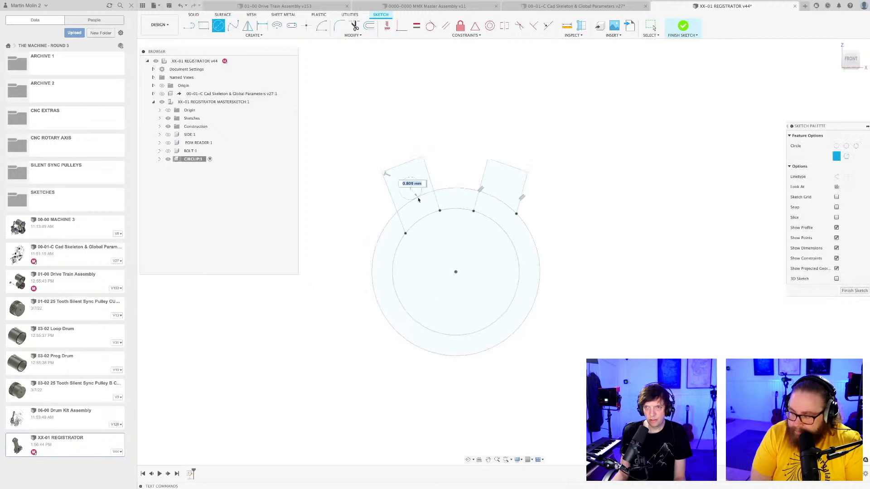
pyautogui.click(418, 200)
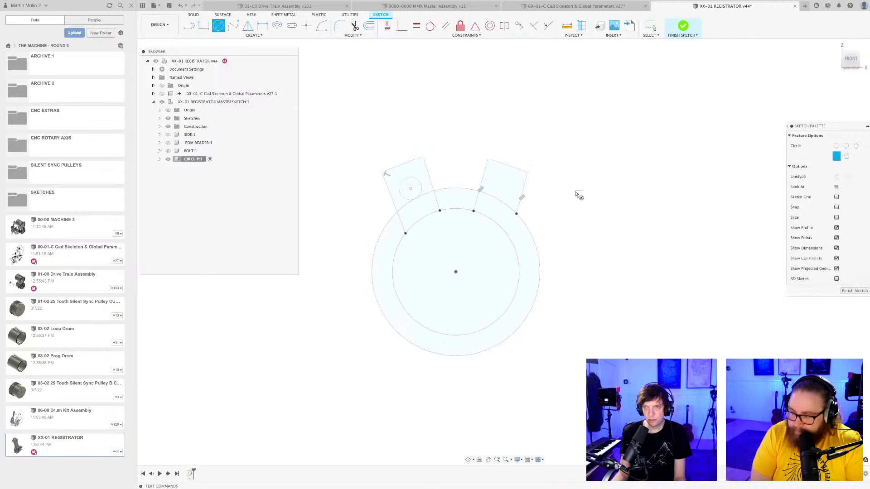
pyautogui.click(506, 199)
pyautogui.scroll(3, 507, 202)
pyautogui.press('Escape')
pyautogui.click(509, 201)
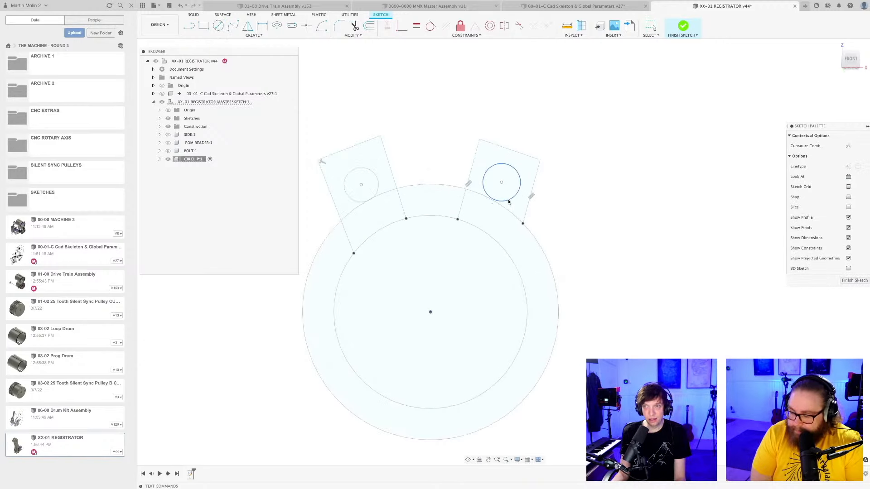
pyautogui.press('Escape')
pyautogui.scroll(-3, 624, 198)
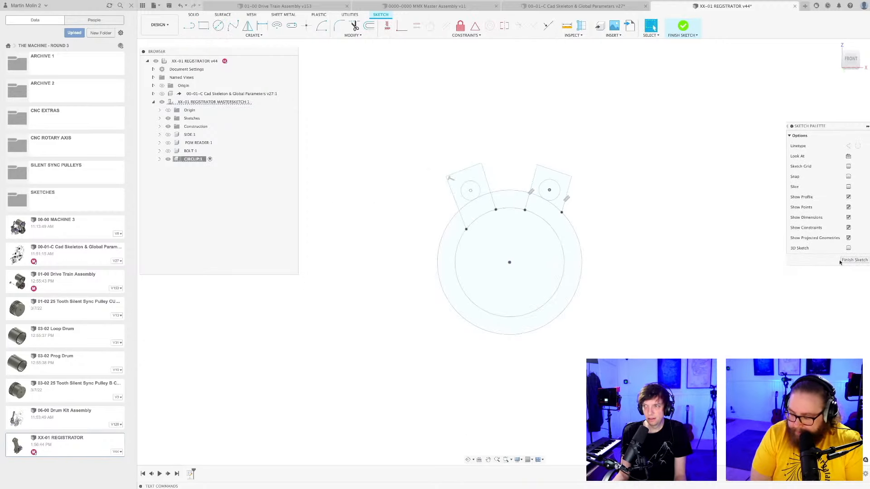
pyautogui.click(855, 260)
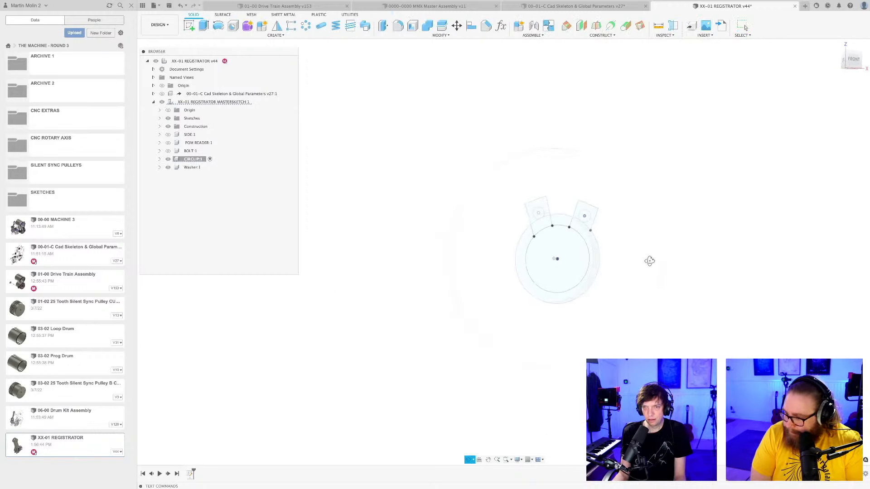
# Extrude the circlip's ring and both lug profiles as a new body, leaving the holes and the gap between the lugs open.
pyautogui.moveTo(682, 275); pyautogui.dragTo(660, 267, button='middle')
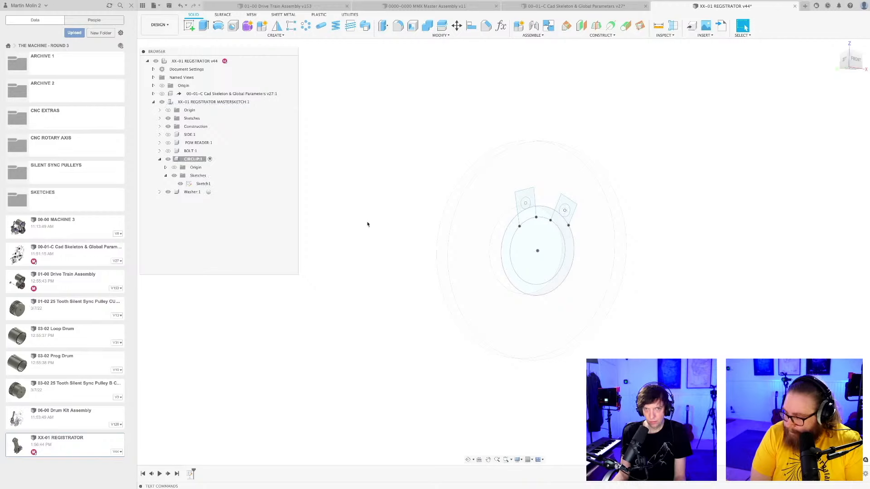
pyautogui.press('e')
pyautogui.click(519, 199)
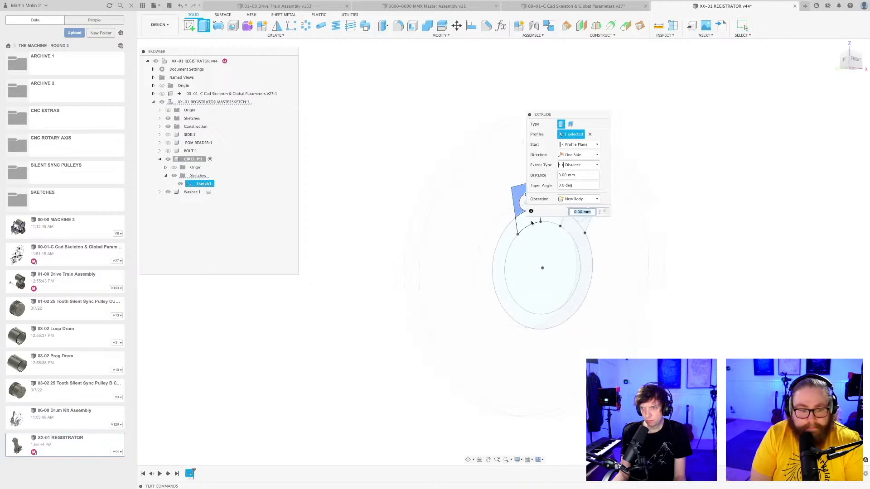
pyautogui.click(532, 223)
pyautogui.click(582, 247)
pyautogui.moveTo(554, 249); pyautogui.dragTo(537, 272, button='middle')
pyautogui.scroll(3, 480, 267)
pyautogui.click(507, 208)
pyautogui.scroll(-4, 513, 235)
pyautogui.moveTo(516, 221); pyautogui.dragTo(529, 229)
pyautogui.click(576, 212)
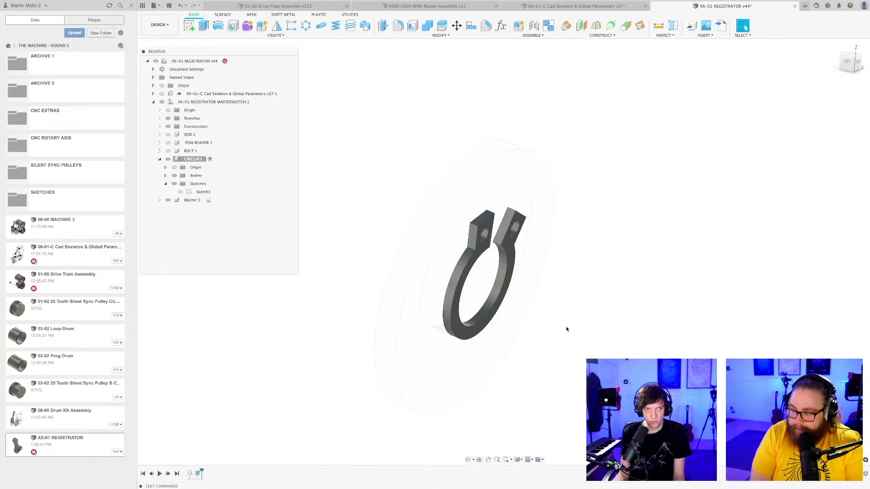
# Save the design with the extruded circlip.
pyautogui.keyDown('shift'); pyautogui.moveTo(567, 327); pyautogui.dragTo(537, 315, button='middle'); pyautogui.keyUp('shift')
pyautogui.press('super+s')
pyautogui.press('Return')
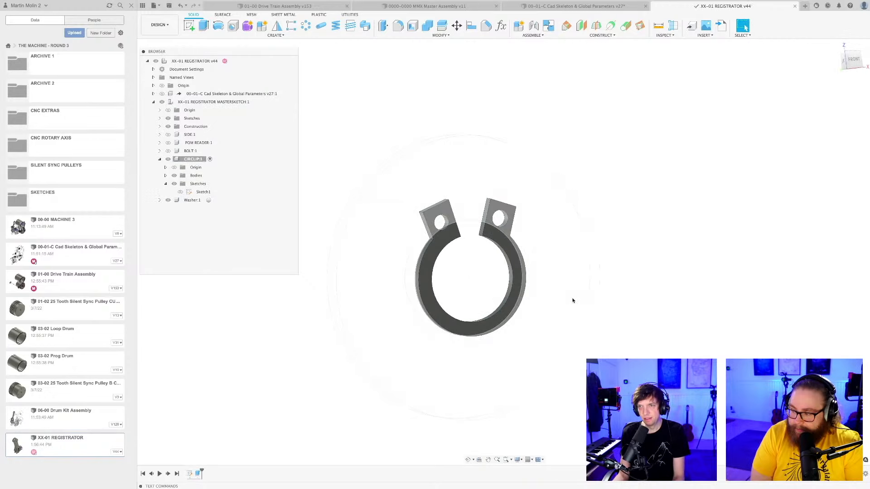
# Activate the top-level XX-01 REGISTRATOR assembly.
pyautogui.scroll(-2, 573, 301)
pyautogui.scroll(8, 494, 242)
pyautogui.scroll(-5, 487, 247)
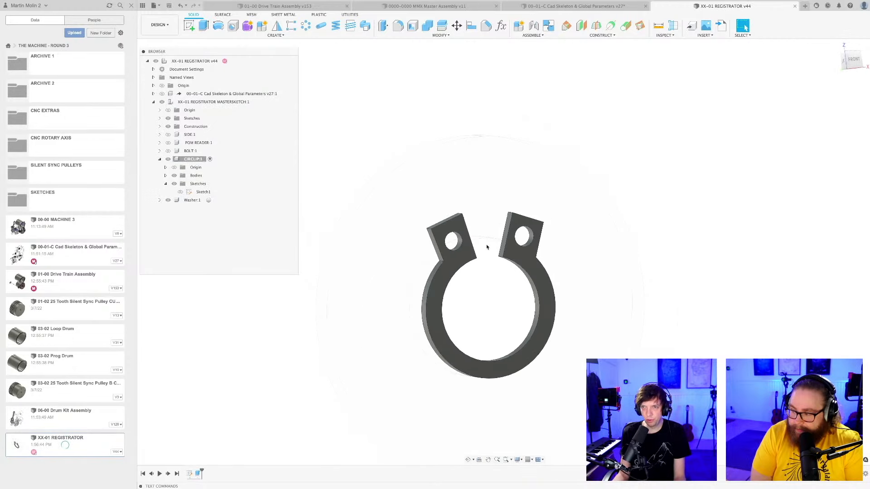
pyautogui.keyDown('shift'); pyautogui.moveTo(494, 272); pyautogui.dragTo(508, 291, button='middle'); pyautogui.keyUp('shift')
pyautogui.scroll(-3, 497, 289)
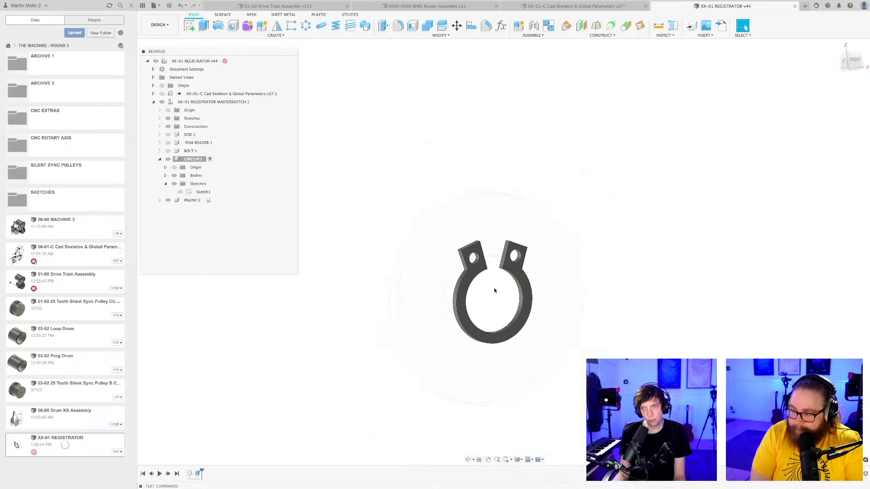
pyautogui.moveTo(496, 302); pyautogui.dragTo(491, 278, button='middle')
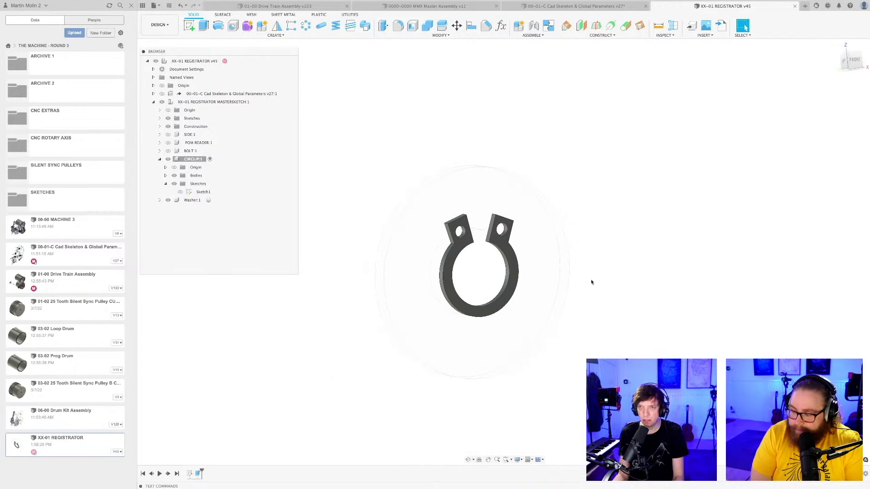
pyautogui.keyDown('shift'); pyautogui.moveTo(592, 282); pyautogui.dragTo(603, 299, button='middle'); pyautogui.keyUp('shift')
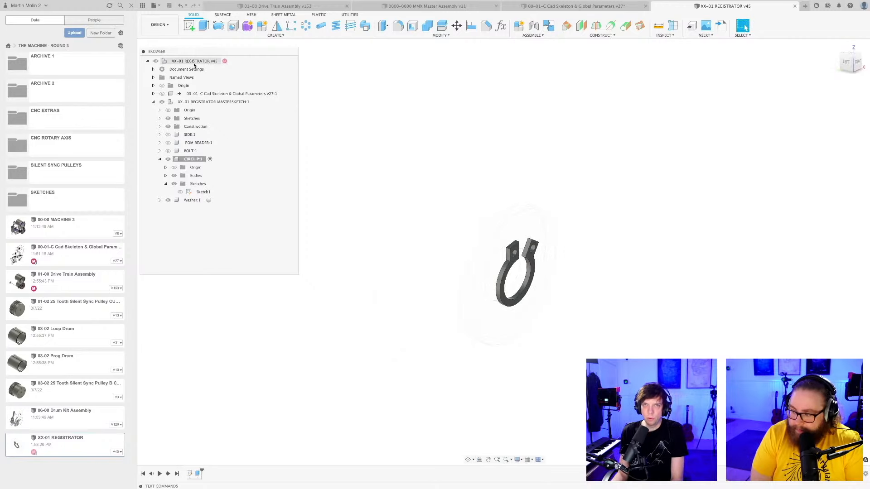
pyautogui.click(234, 61)
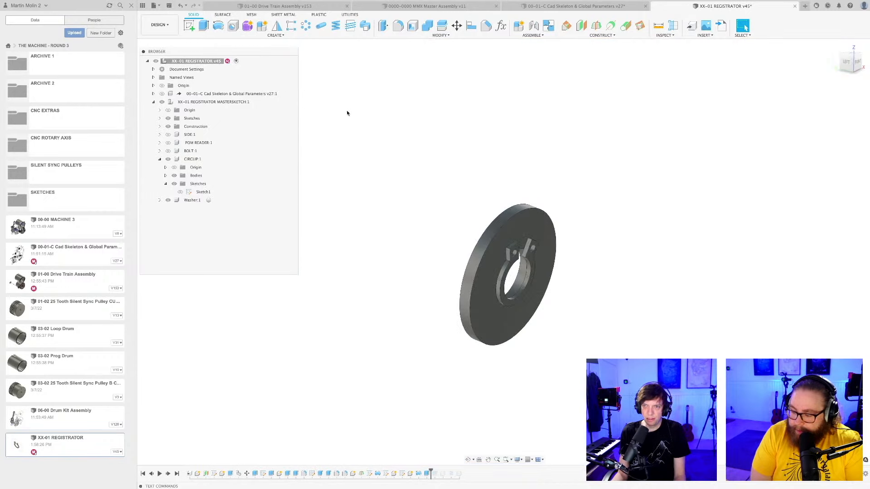
pyautogui.scroll(-5, 347, 111)
pyautogui.moveTo(368, 202); pyautogui.dragTo(400, 247, button='middle')
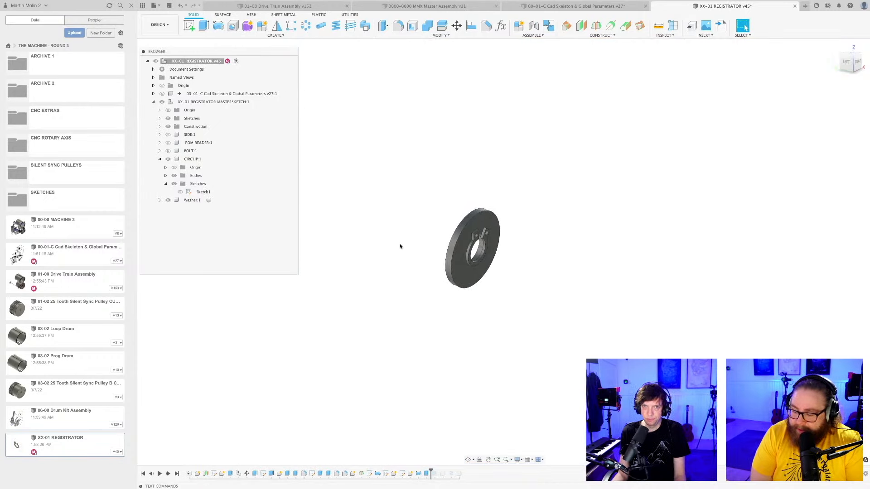
# Show the BOLT, POM READER and SIDE components again and save the design.
pyautogui.click(160, 159)
pyautogui.click(169, 151)
pyautogui.click(168, 143)
pyautogui.click(168, 135)
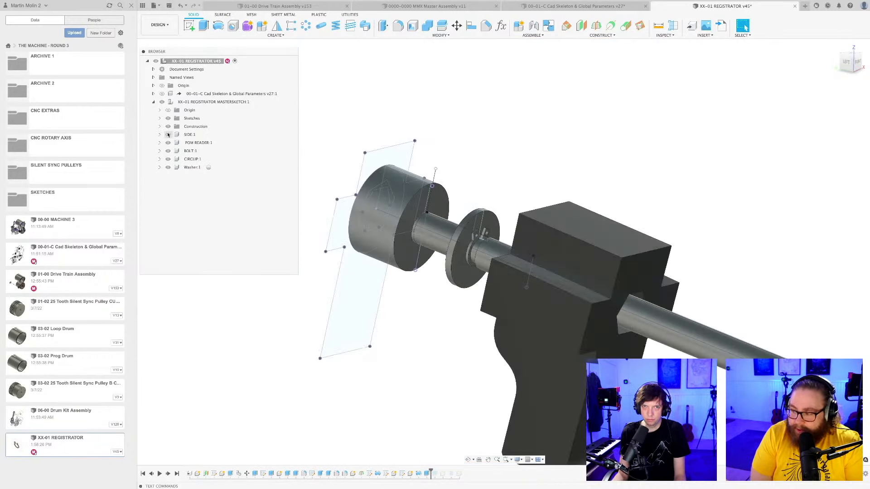
pyautogui.press('super+s')
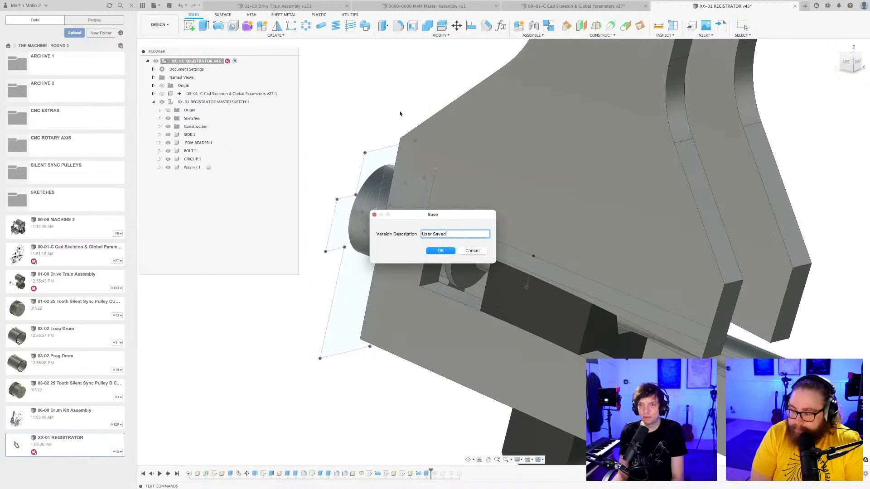
pyautogui.press('Return')
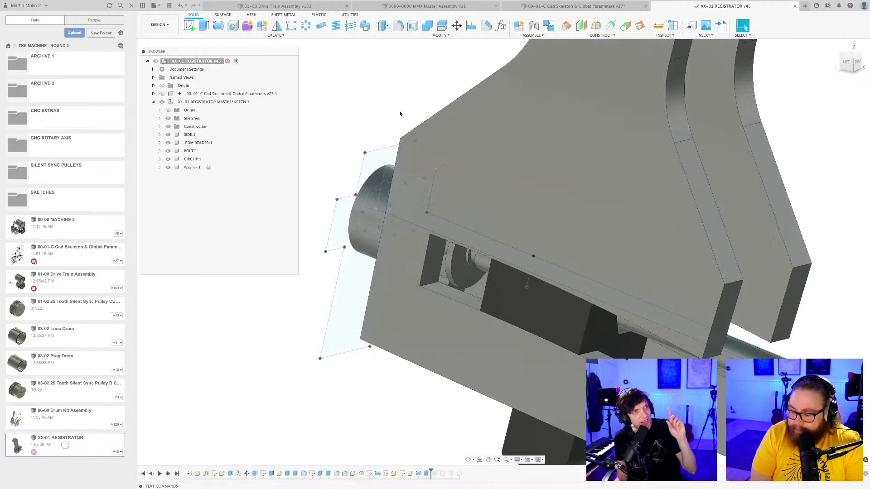
# Rename the washer component to NYLON WASHER.
pyautogui.keyDown('shift'); pyautogui.moveTo(401, 110); pyautogui.dragTo(409, 139, button='middle'); pyautogui.keyUp('shift')
pyautogui.scroll(-4, 409, 136)
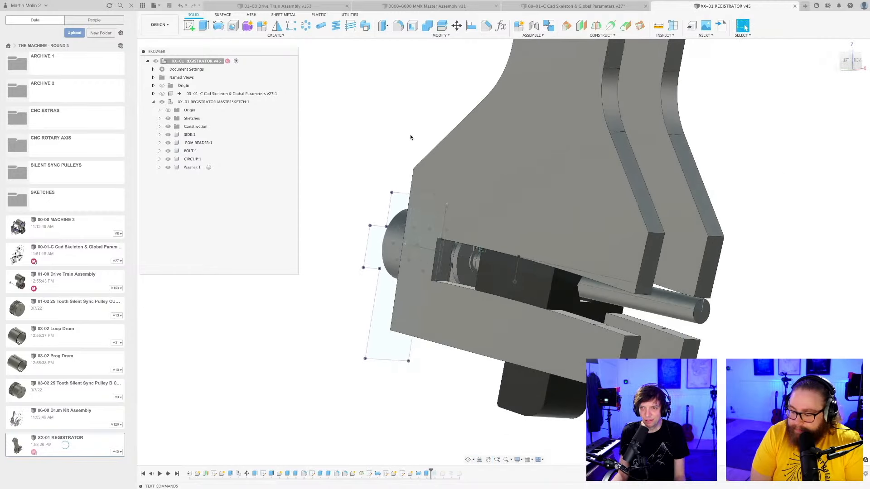
pyautogui.keyDown('shift'); pyautogui.moveTo(455, 392); pyautogui.dragTo(439, 366, button='middle'); pyautogui.keyUp('shift')
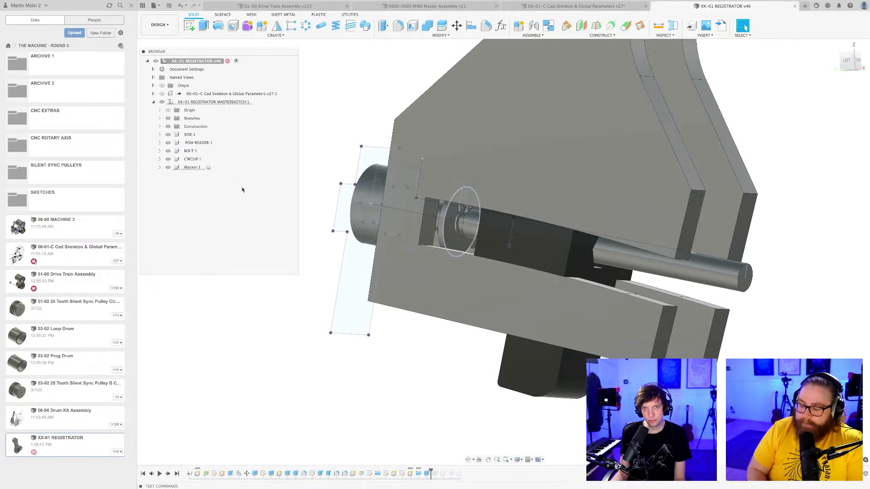
pyautogui.click(192, 168)
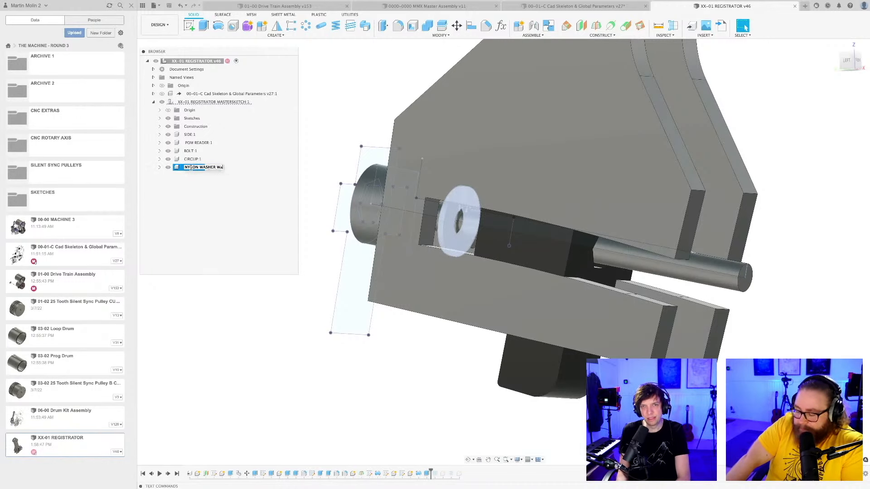
pyautogui.press('Return')
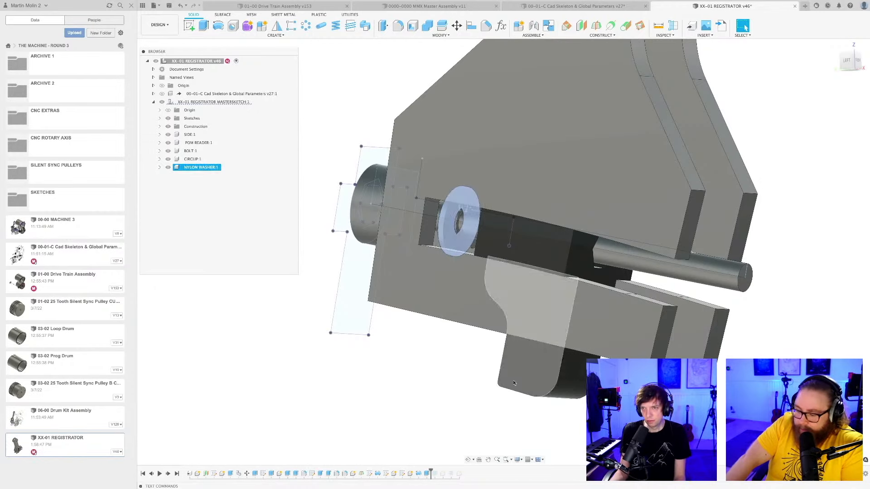
# Save the design with the renamed washer component.
pyautogui.click(463, 407)
pyautogui.scroll(-4, 373, 316)
pyautogui.keyDown('shift'); pyautogui.moveTo(373, 316); pyautogui.dragTo(472, 357, button='middle'); pyautogui.keyUp('shift')
pyautogui.hotkey('ctrl', 's')
pyautogui.press('Return')
# Examine how the bolt head sits over the slot in the end face of the SIDE component.
pyautogui.scroll(8, 466, 243)
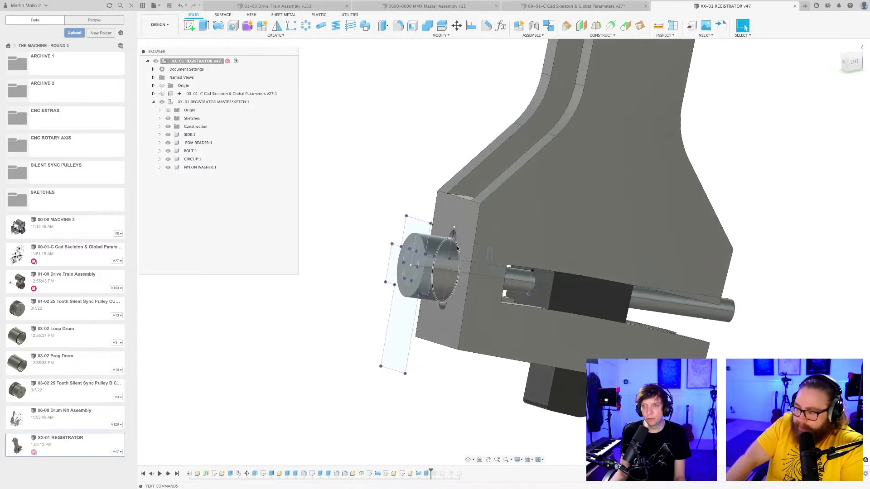
pyautogui.click(467, 243)
pyautogui.scroll(-5, 467, 243)
pyautogui.moveTo(467, 243)
pyautogui.keyDown('shift'); pyautogui.mouseDown(button='middle')
pyautogui.moveTo(489, 249)
pyautogui.moveTo(469, 258)
pyautogui.mouseUp(button='middle'); pyautogui.keyUp('shift')
pyautogui.scroll(-2, 455, 268)
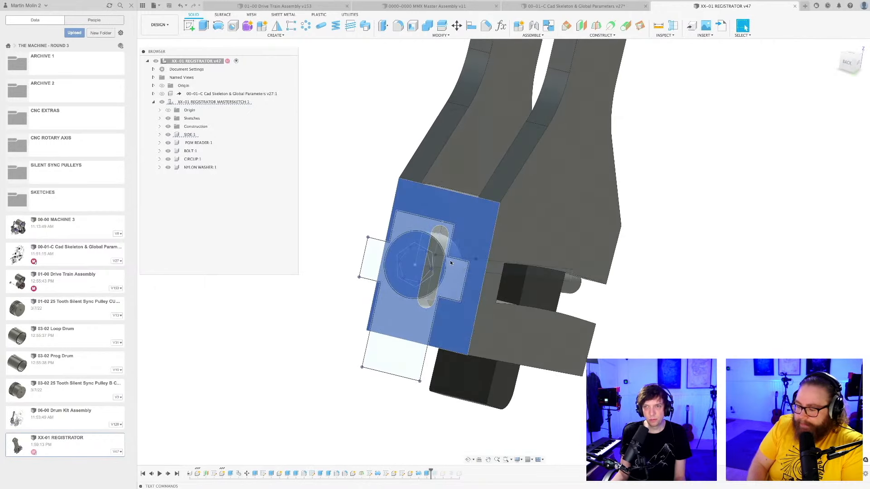
pyautogui.scroll(-4, 455, 268)
pyautogui.scroll(6, 455, 268)
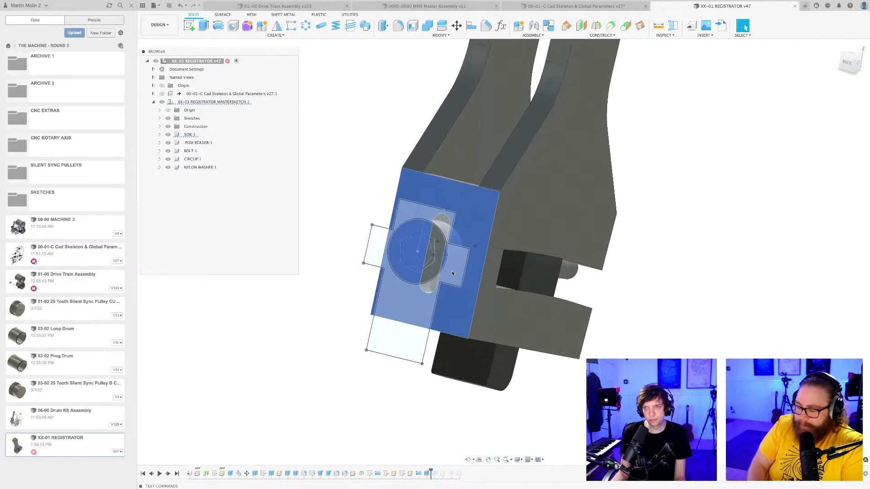
pyautogui.keyDown('shift'); pyautogui.moveTo(455, 268); pyautogui.dragTo(413, 278, button='middle'); pyautogui.keyUp('shift')
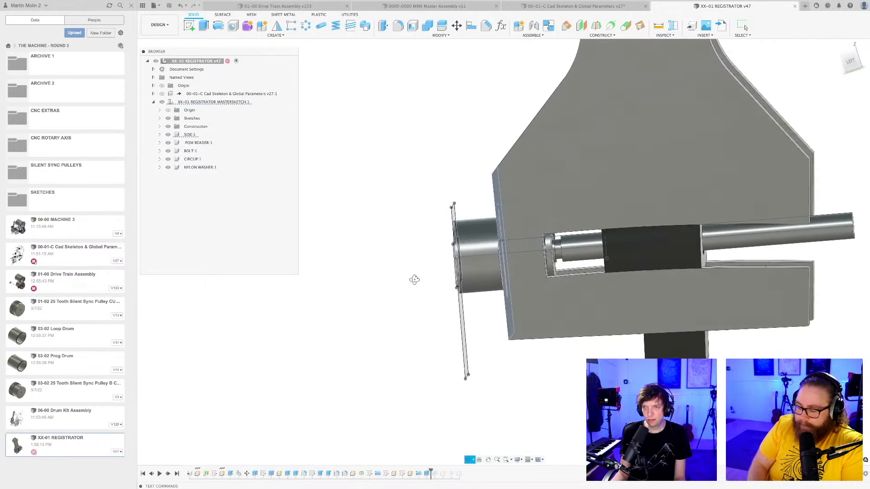
# Examine the bolt, nylon washer and circlip fit against the lever's side plate in the left view.
pyautogui.click(847, 63)
pyautogui.scroll(5, 503, 267)
pyautogui.scroll(5, 502, 267)
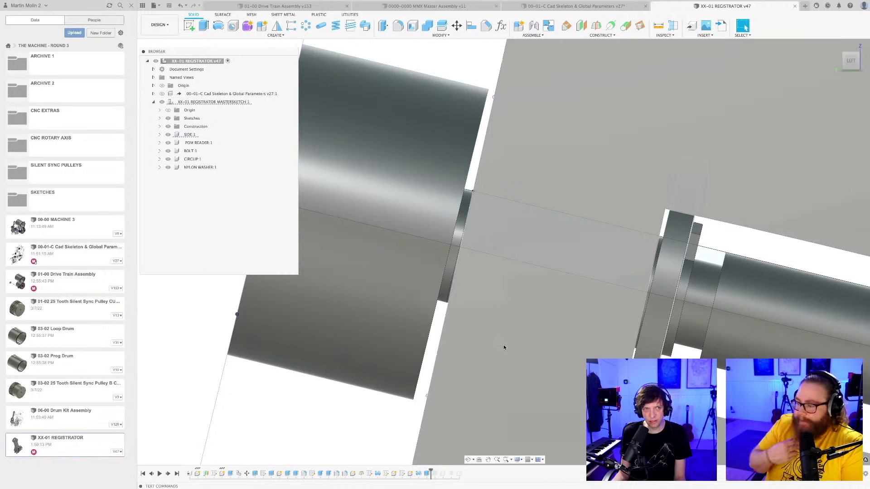
pyautogui.scroll(2, 503, 345)
pyautogui.scroll(-2, 503, 344)
pyautogui.moveTo(503, 344); pyautogui.dragTo(497, 345, button='middle')
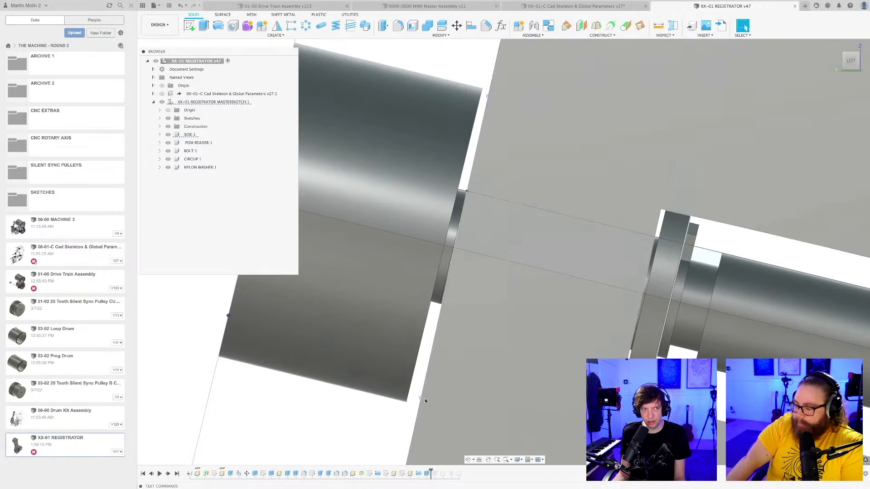
pyautogui.scroll(-4, 423, 344)
pyautogui.scroll(-4, 462, 346)
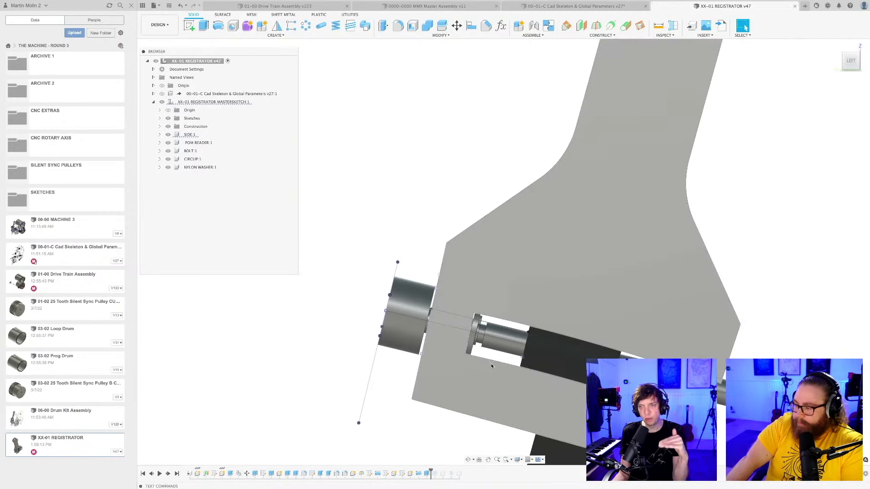
pyautogui.scroll(-5, 573, 356)
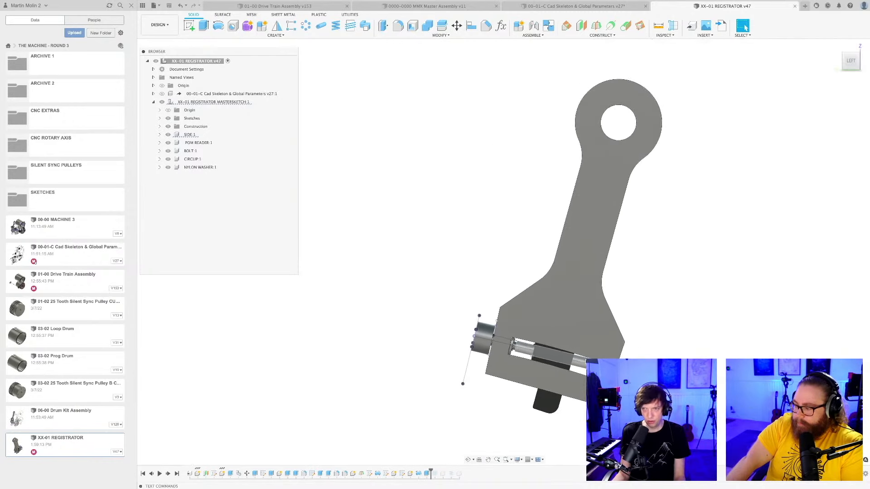
pyautogui.moveTo(578, 384); pyautogui.dragTo(549, 299, button='middle')
pyautogui.scroll(5, 554, 337)
pyautogui.scroll(-2, 548, 299)
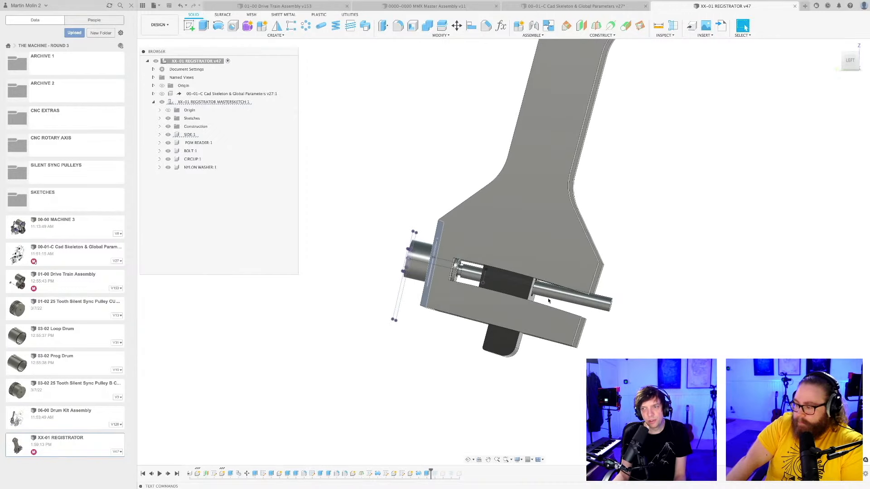
pyautogui.scroll(-2, 547, 302)
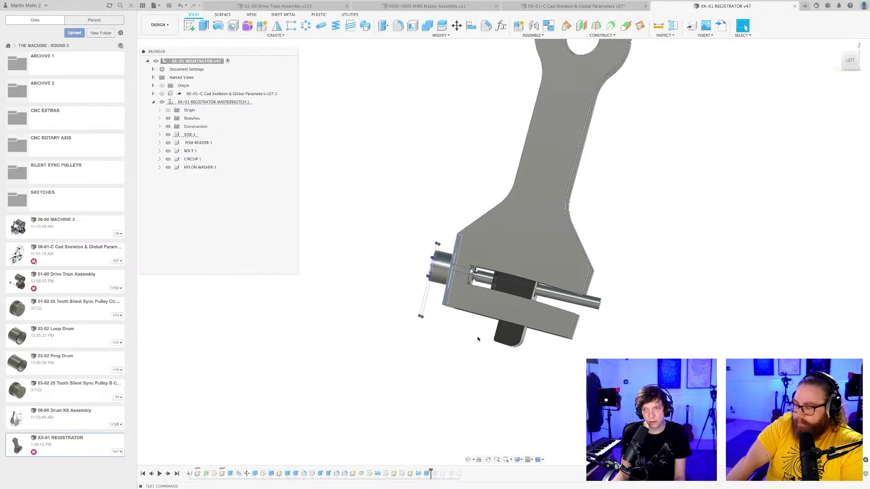
# Activate the SIDE component and dimension the bolt slot's end radius to 3 mm in its sketch, then finish the sketch.
pyautogui.keyDown('shift'); pyautogui.moveTo(469, 324); pyautogui.dragTo(510, 338, button='middle'); pyautogui.keyUp('shift')
pyautogui.scroll(3, 459, 285)
pyautogui.moveTo(458, 285)
pyautogui.mouseDown(button='middle')
pyautogui.moveTo(479, 311)
pyautogui.moveTo(469, 283)
pyautogui.mouseUp(button='middle')
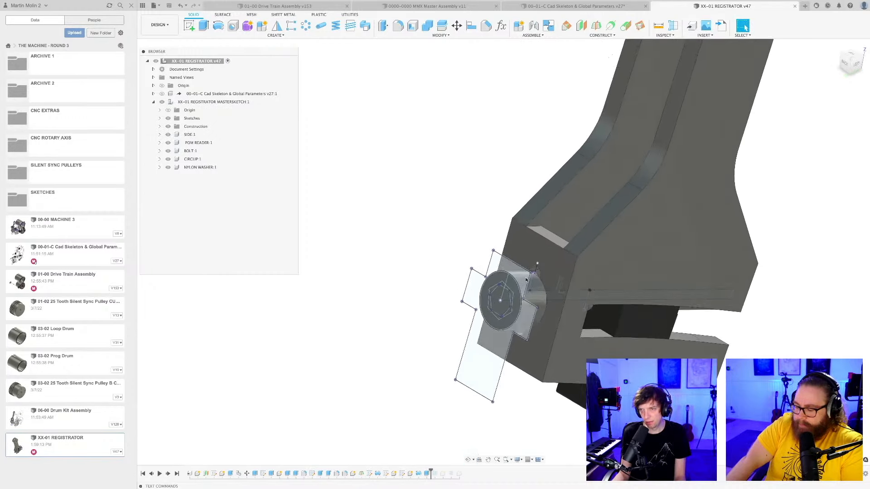
pyautogui.scroll(3, 530, 278)
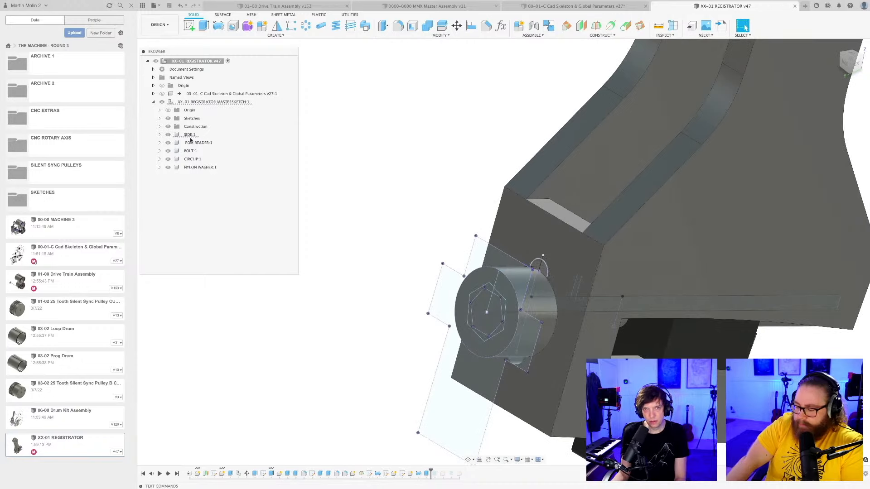
pyautogui.doubleClick(190, 134)
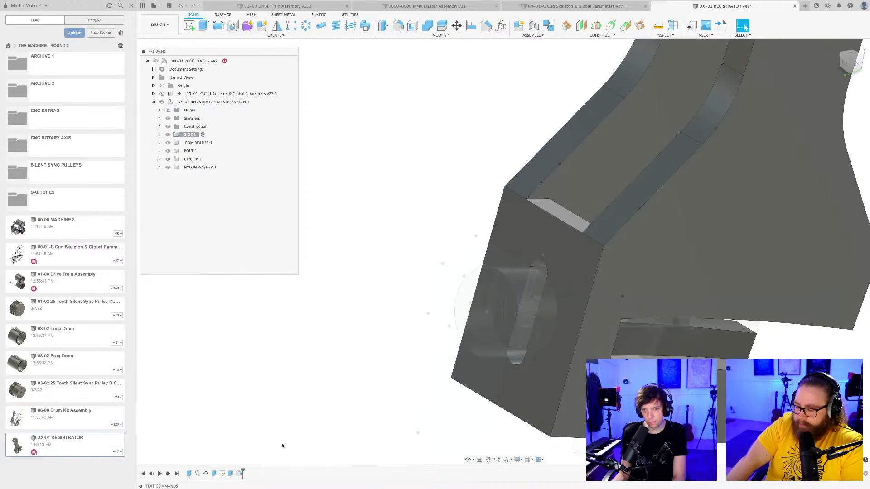
pyautogui.doubleClick(222, 473)
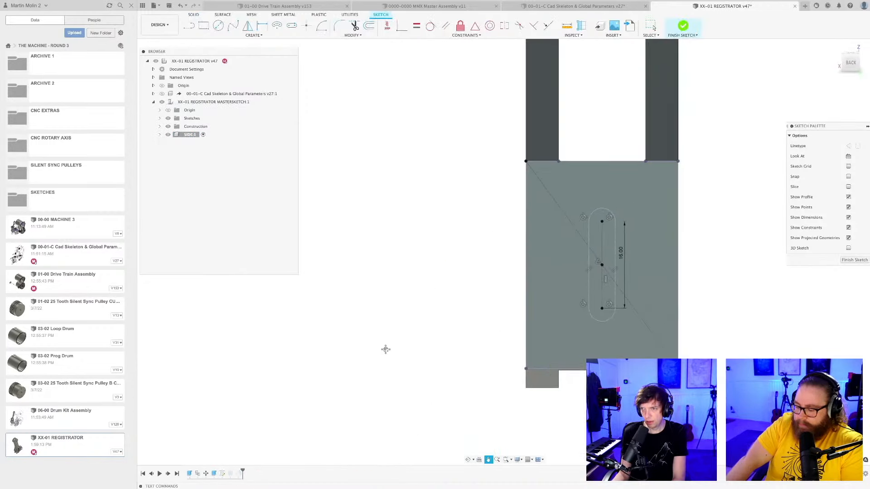
pyautogui.press('d')
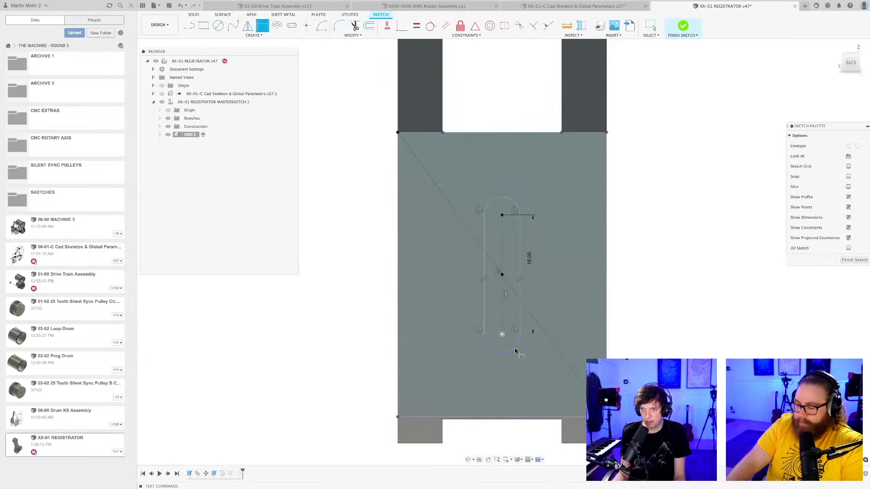
pyautogui.click(526, 356)
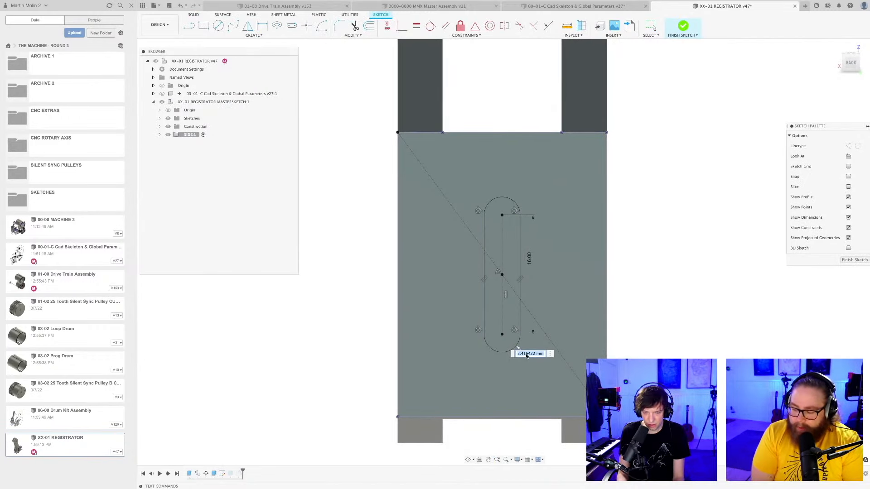
pyautogui.write('3')
pyautogui.press('Return')
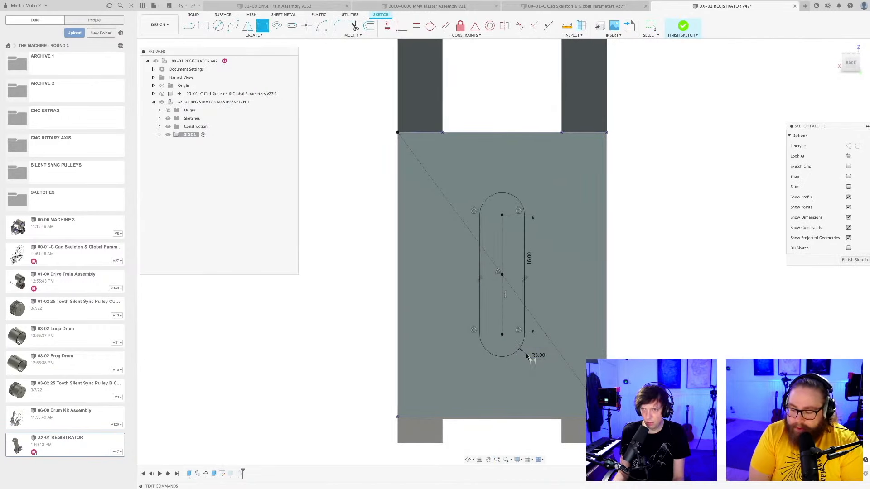
pyautogui.click(861, 261)
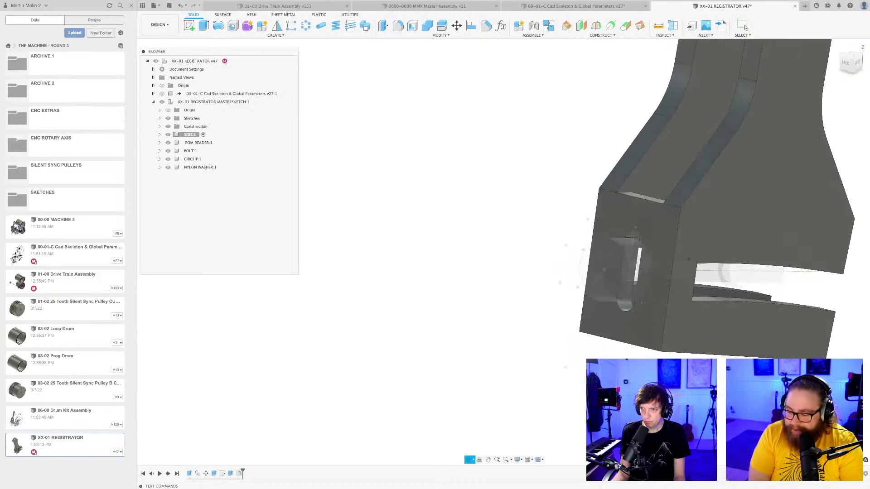
# Save the design with the widened slot and activate the top-level XX-01 REGISTRATOR assembly.
pyautogui.keyDown('shift'); pyautogui.moveTo(657, 435); pyautogui.dragTo(475, 362, button='middle'); pyautogui.keyUp('shift')
pyautogui.scroll(-4, 495, 384)
pyautogui.press('super+s')
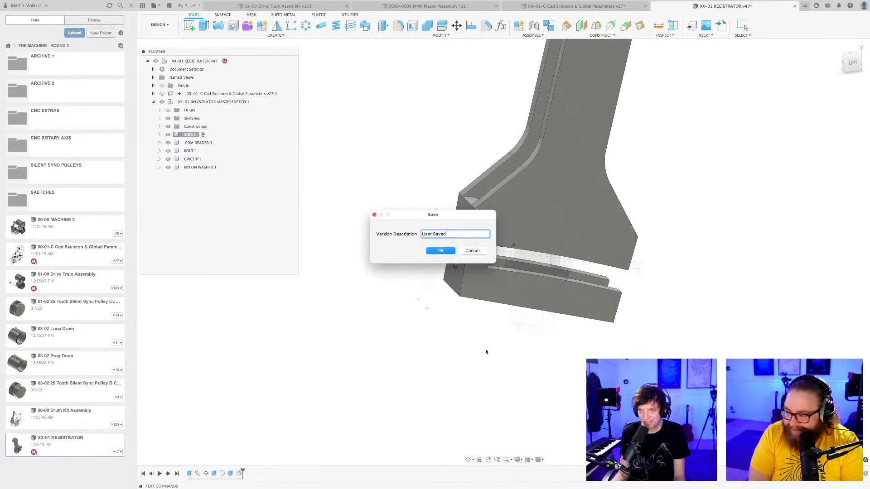
pyautogui.click(440, 251)
pyautogui.keyDown('shift'); pyautogui.moveTo(509, 367); pyautogui.dragTo(480, 370, button='middle'); pyautogui.keyUp('shift')
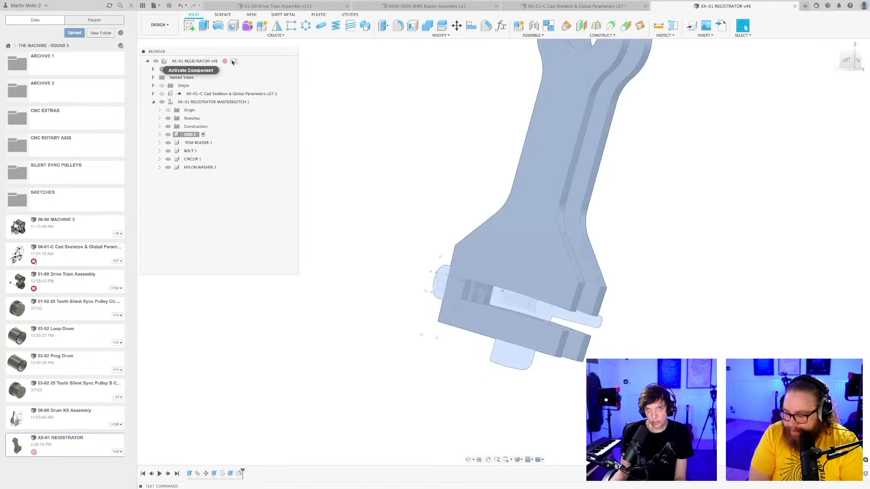
pyautogui.click(233, 63)
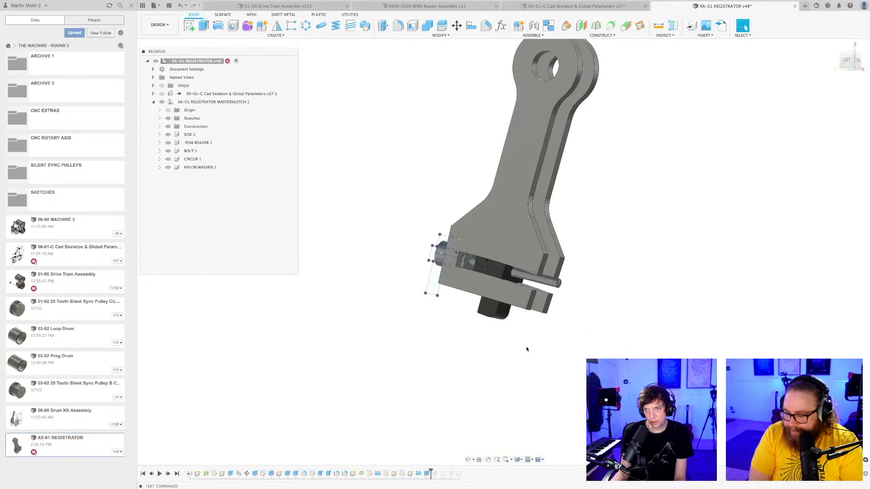
# Hide all sketches through the object visibility display settings.
pyautogui.click(518, 461)
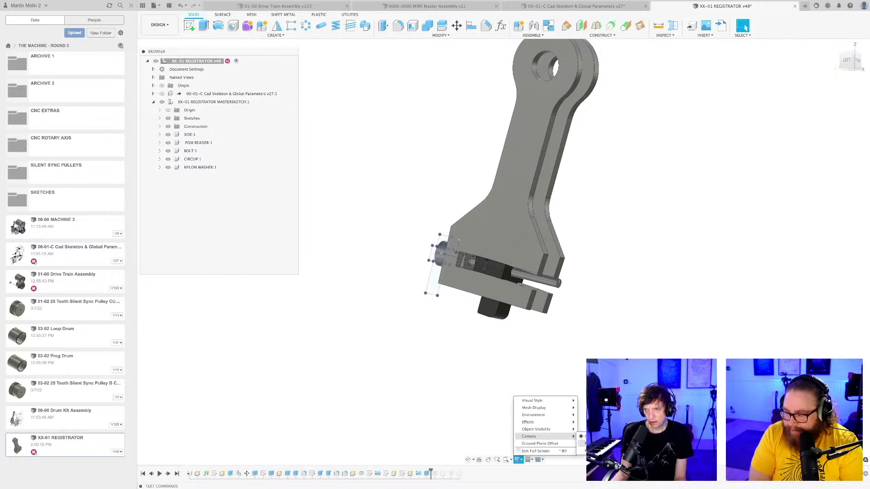
pyautogui.moveTo(543, 434)
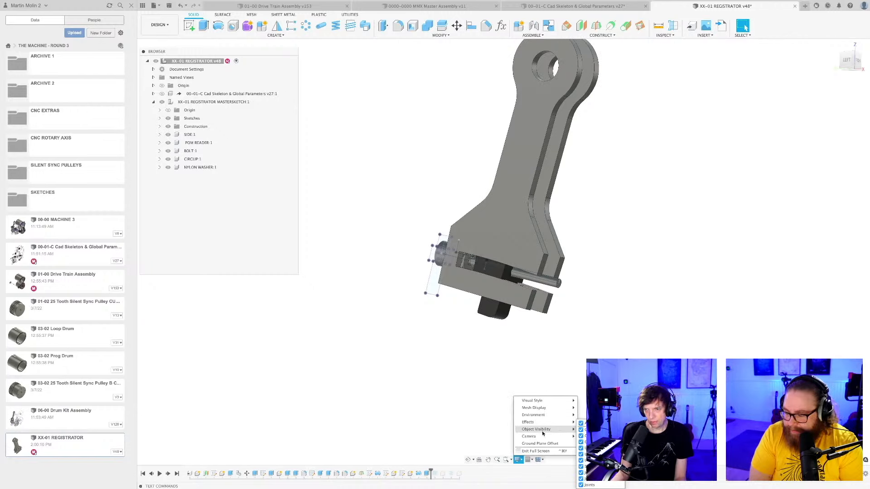
pyautogui.click(582, 467)
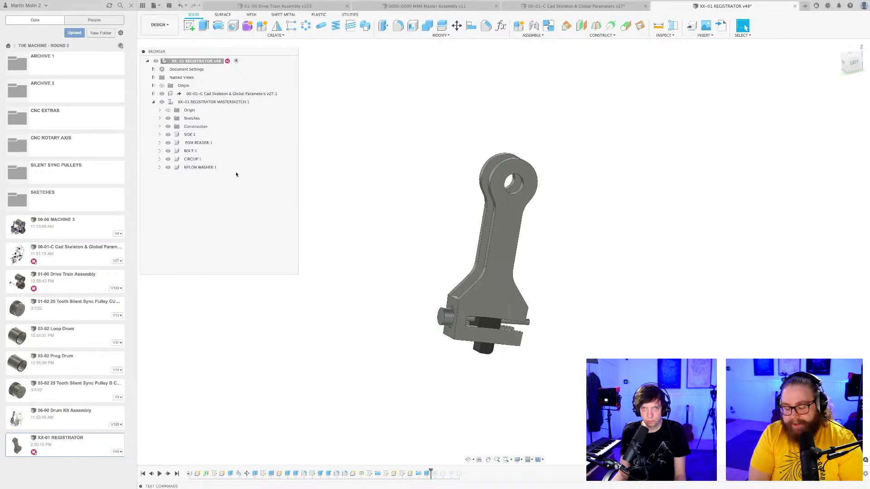
pyautogui.keyDown('shift'); pyautogui.moveTo(318, 162); pyautogui.dragTo(370, 190, button='middle'); pyautogui.keyUp('shift')
pyautogui.scroll(3, 388, 379)
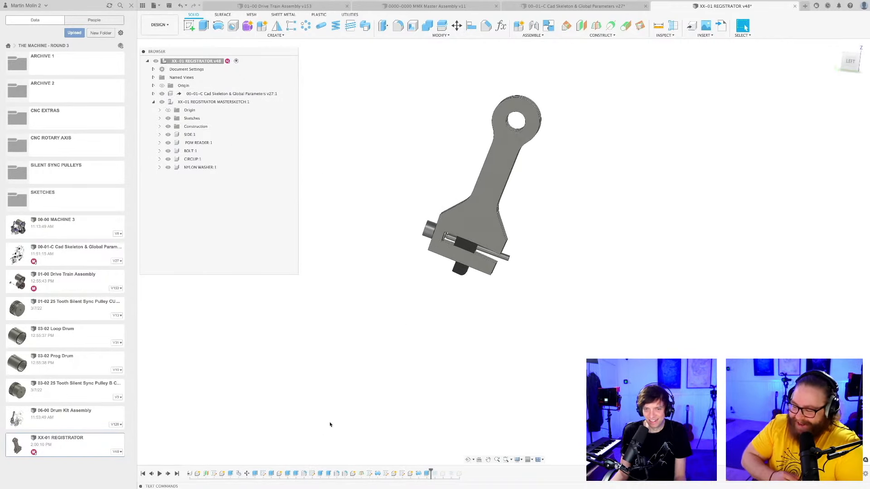
# Open the lever's master profile sketch for editing and turn sketch visibility back on.
pyautogui.click(214, 474)
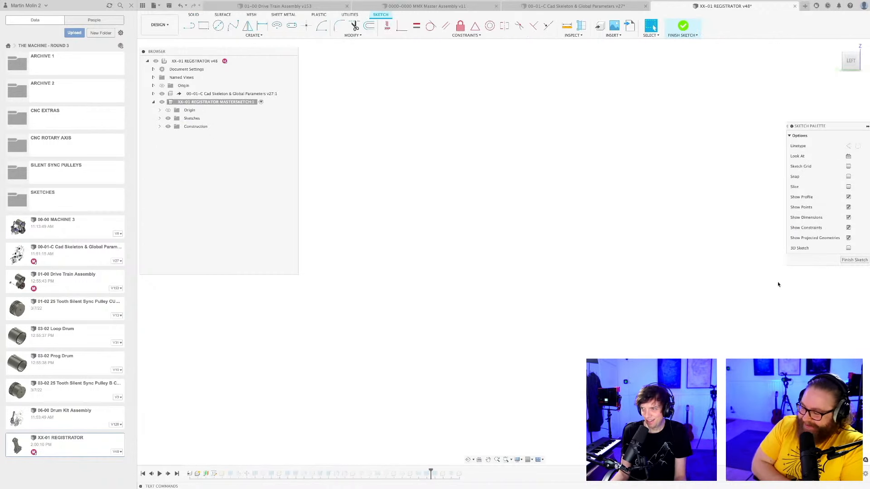
pyautogui.click(518, 460)
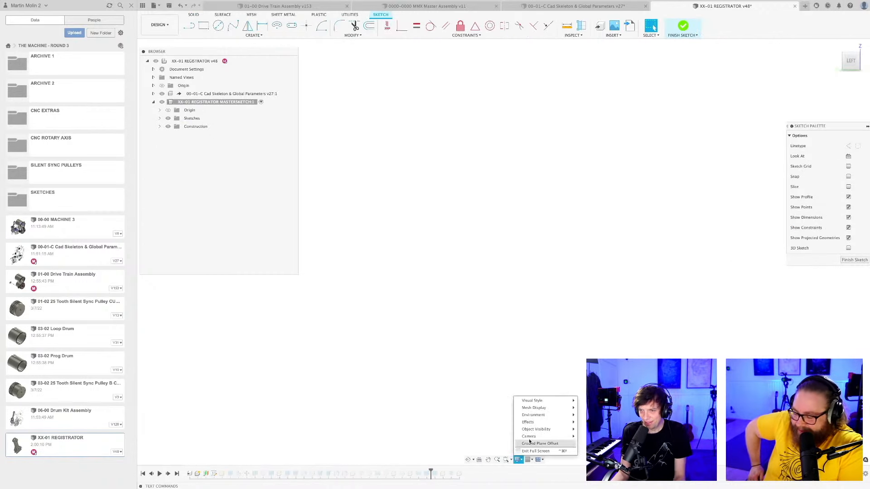
pyautogui.moveTo(540, 423)
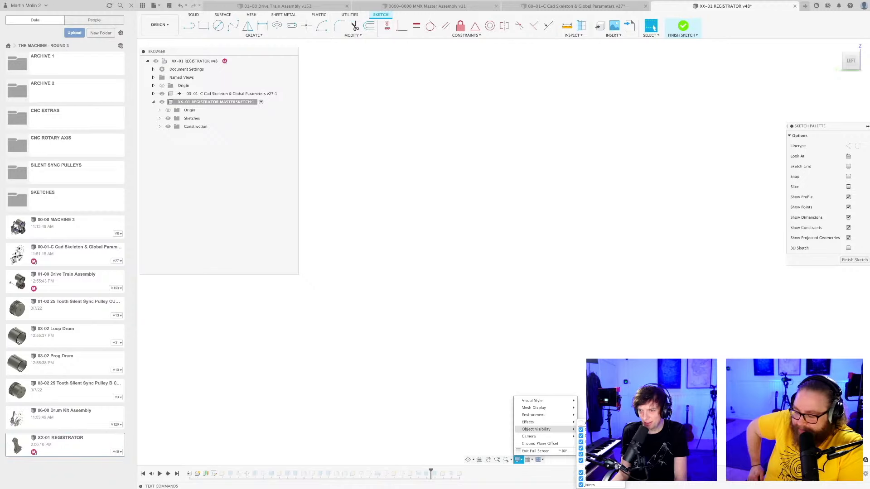
pyautogui.click(581, 467)
pyautogui.scroll(3, 534, 249)
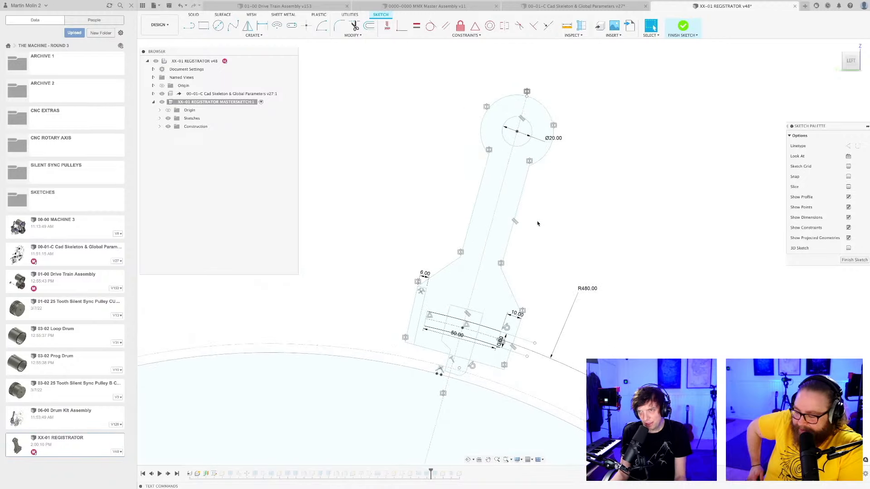
# Dimension the lever arm's straight edge at 10 mm from its centreline.
pyautogui.press('d')
pyautogui.click(513, 201)
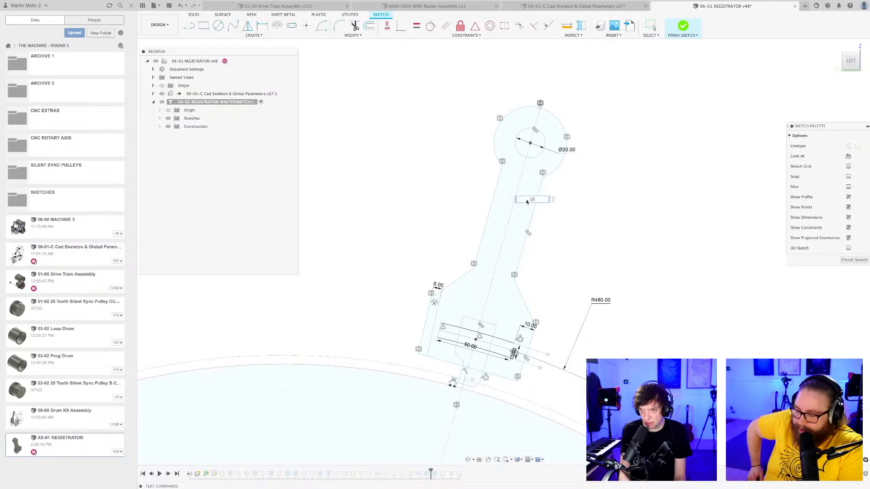
pyautogui.press('Return')
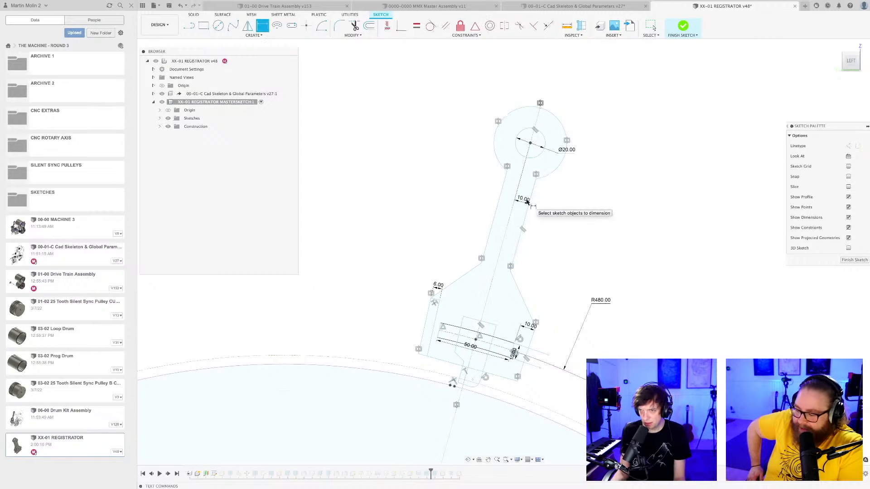
# Dimension the lever head's outer arc at a 16 mm radius and finish the sketch.
pyautogui.click(574, 175)
pyautogui.write('16')
pyautogui.press('Return')
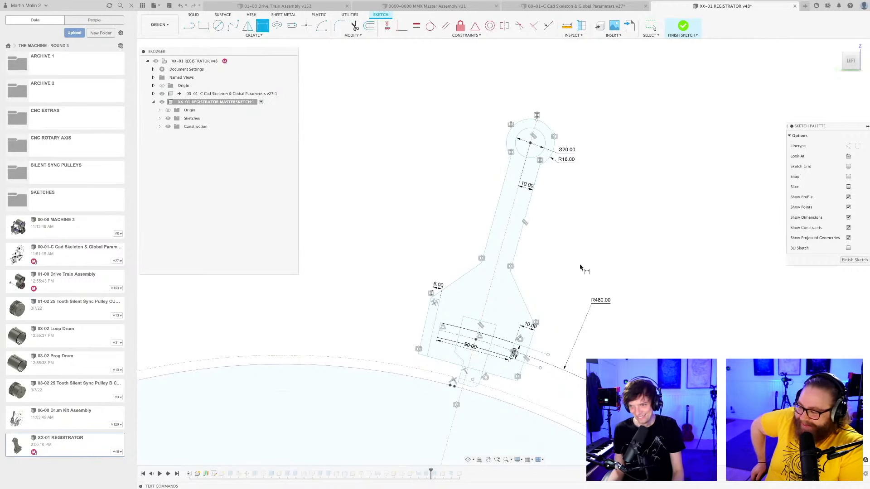
pyautogui.click(856, 261)
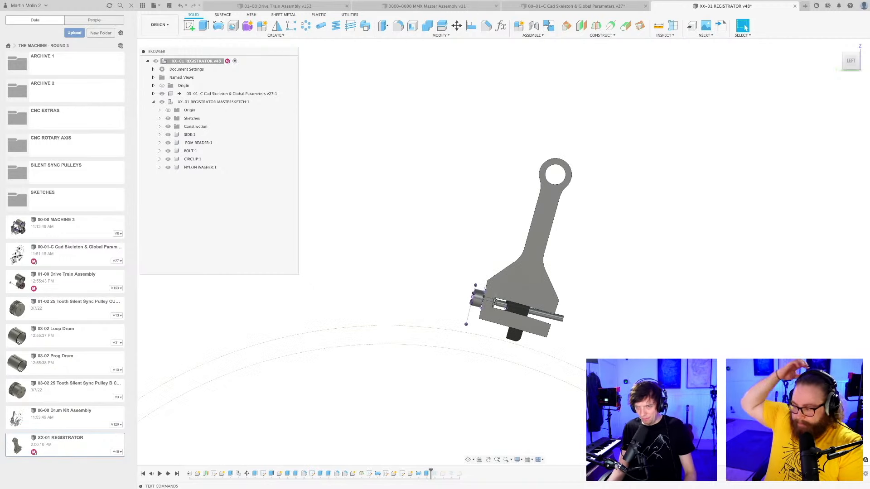
# Save the design with the resized lever head as a new version.
pyautogui.scroll(-4, 598, 295)
pyautogui.keyDown('shift'); pyautogui.moveTo(599, 297); pyautogui.dragTo(619, 313, button='middle'); pyautogui.keyUp('shift')
pyautogui.press('super+s')
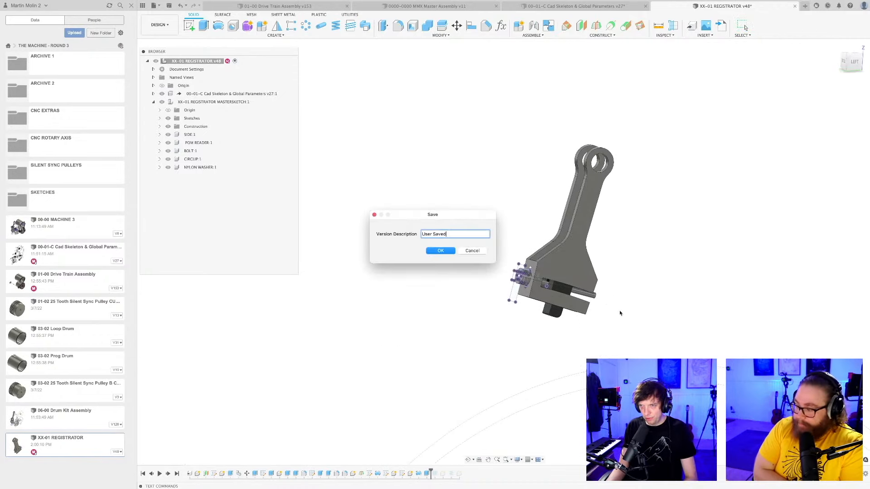
pyautogui.press('Return')
# Inspect the slotted end of the lever and reopen its master profile sketch for editing.
pyautogui.scroll(2, 621, 313)
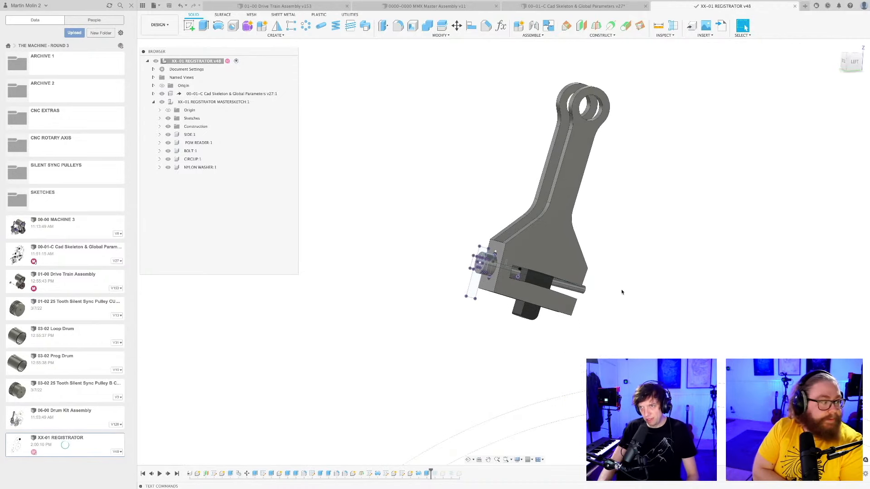
pyautogui.keyDown('shift'); pyautogui.moveTo(620, 285); pyautogui.dragTo(582, 309, button='middle'); pyautogui.keyUp('shift')
pyautogui.scroll(2, 571, 275)
pyautogui.keyDown('shift'); pyautogui.moveTo(629, 345); pyautogui.dragTo(678, 341, button='middle'); pyautogui.keyUp('shift')
pyautogui.click(506, 293)
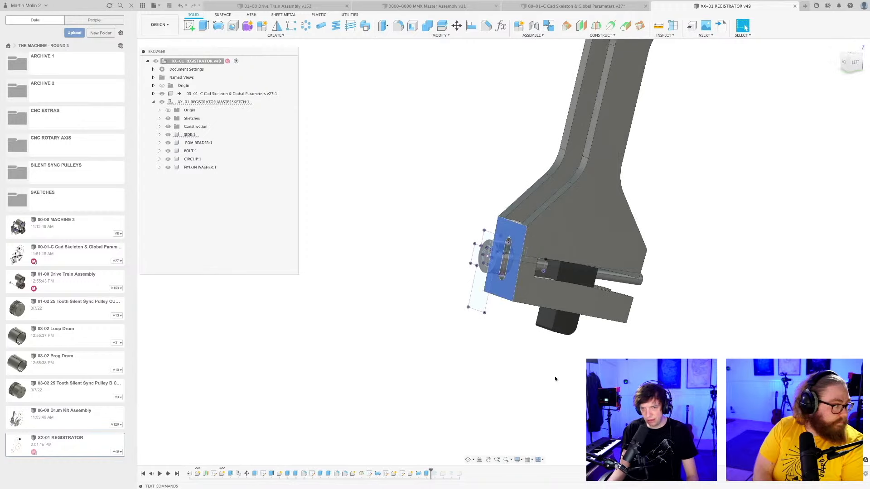
pyautogui.doubleClick(212, 474)
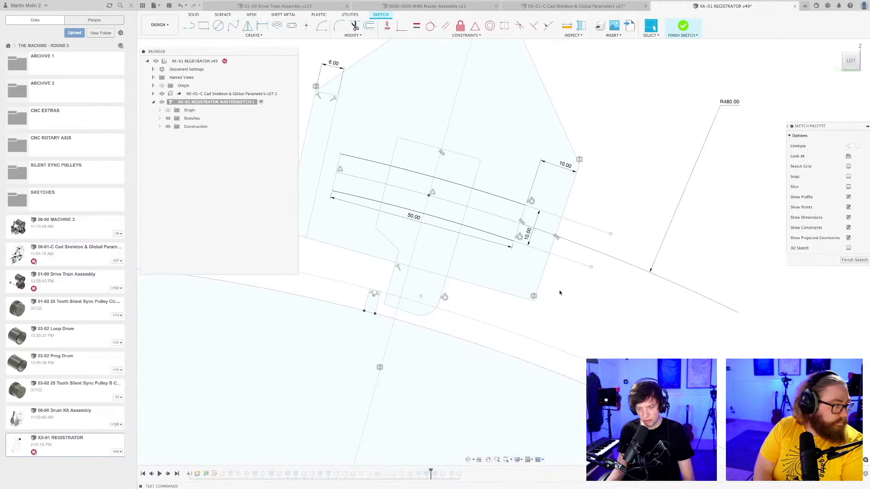
# Draw a line about 14 mm long from the slot's lower edge to the lever's bottom edge, near the slot's open end.
pyautogui.press('l')
pyautogui.click(531, 247)
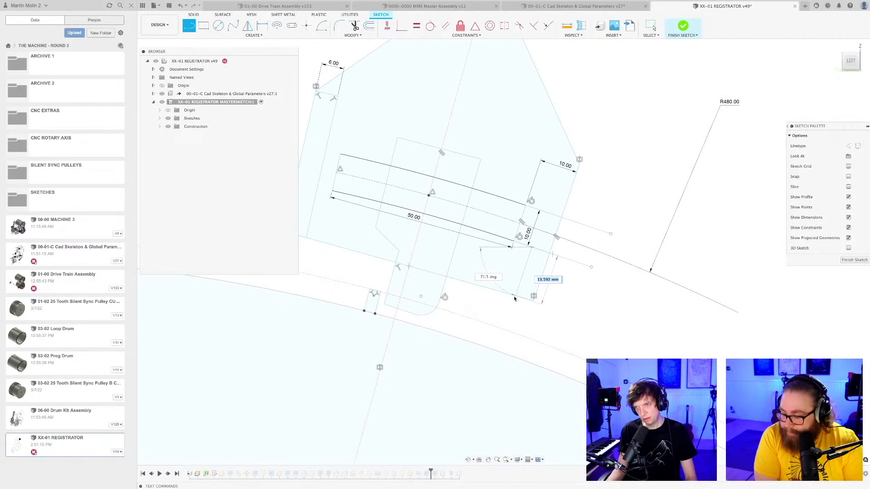
pyautogui.press('Escape')
pyautogui.press('d')
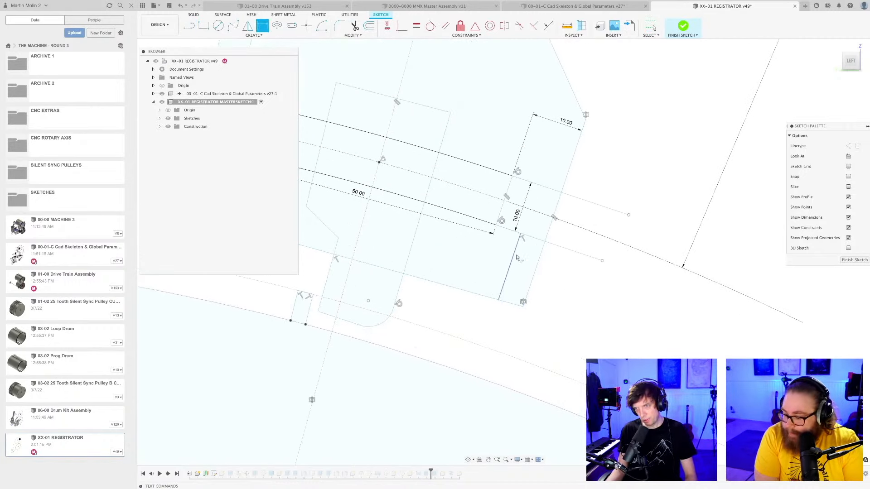
pyautogui.click(526, 265)
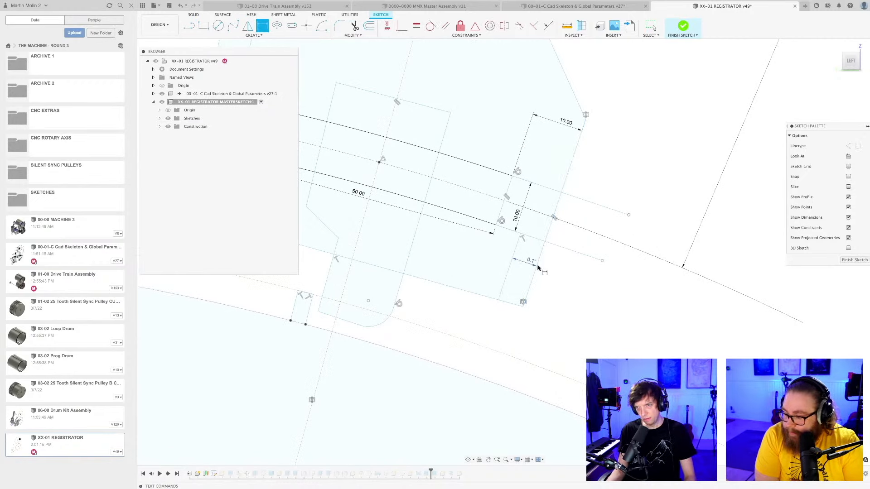
pyautogui.press('super+z')
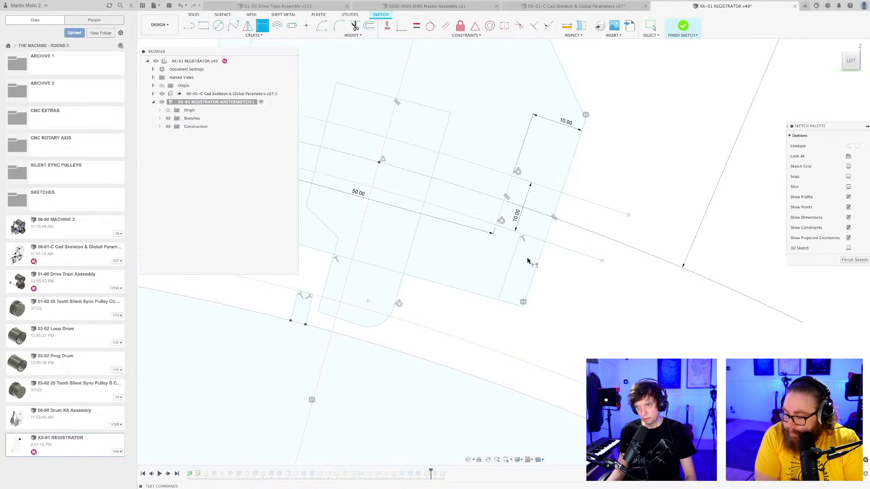
# Constrain the new line parallel to the lever's adjacent outer end edge.
pyautogui.scroll(-3, 565, 281)
pyautogui.press('Escape')
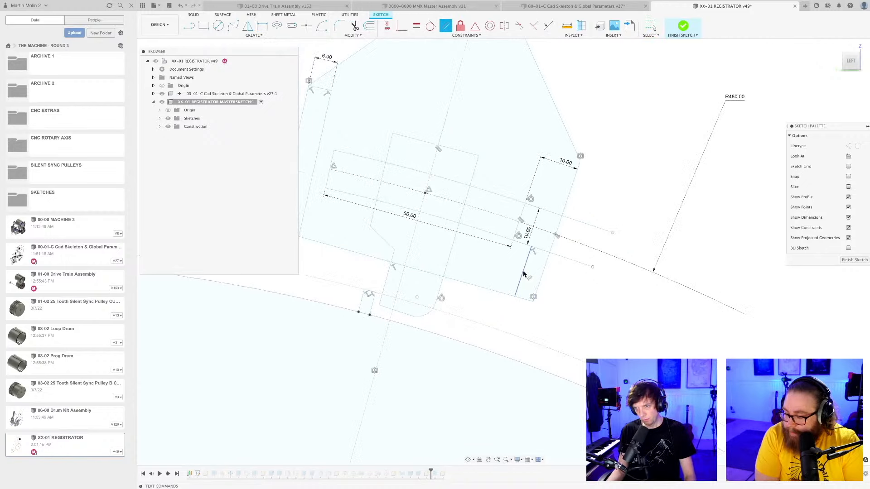
pyautogui.click(552, 286)
pyautogui.press('Escape')
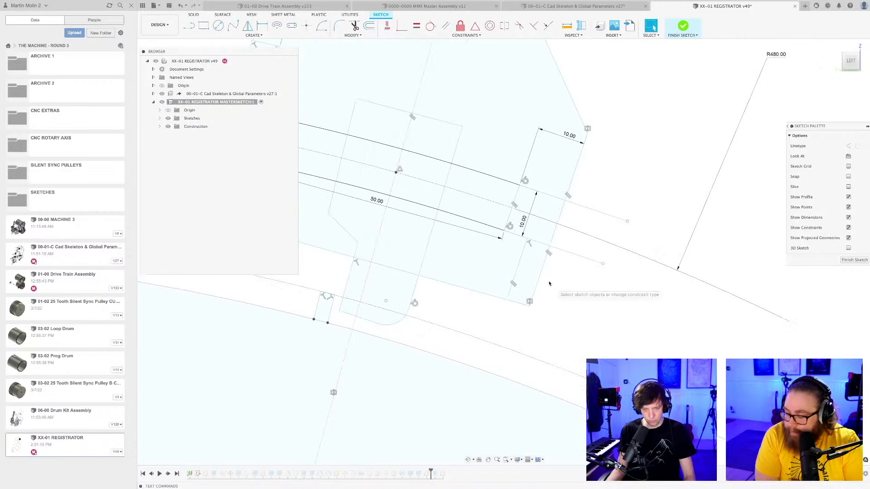
# Dimension the new line at 4 mm from the lever's outer end edge.
pyautogui.scroll(2, 542, 280)
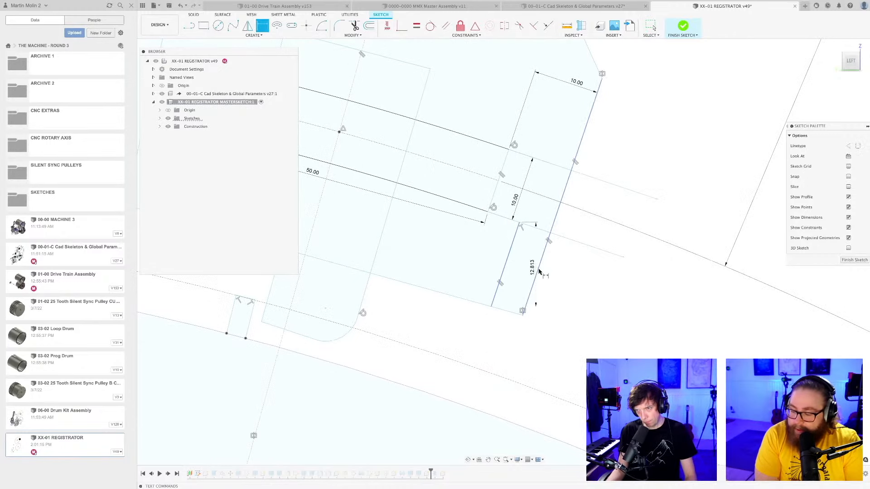
pyautogui.press('super+z')
pyautogui.press('Return')
pyautogui.scroll(-5, 543, 272)
pyautogui.press('Escape')
# Save the design and finish the master profile sketch.
pyautogui.press('super+s')
pyautogui.press('Return')
pyautogui.scroll(-3, 567, 279)
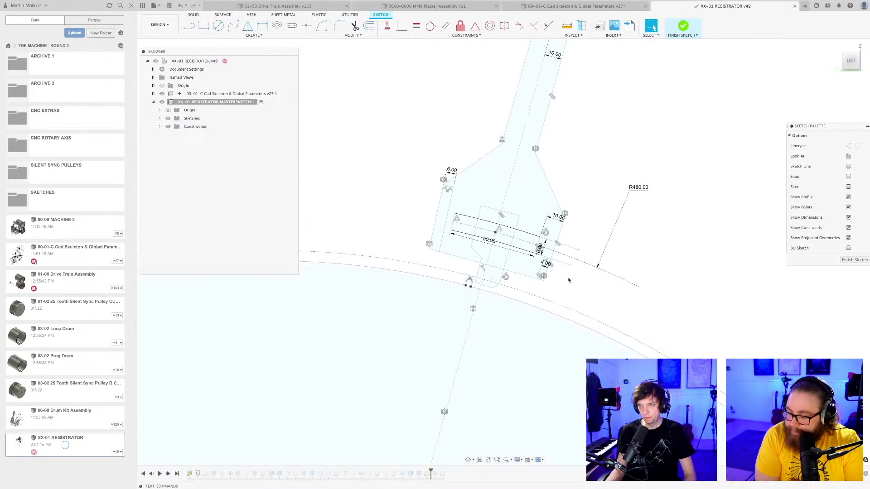
pyautogui.click(853, 260)
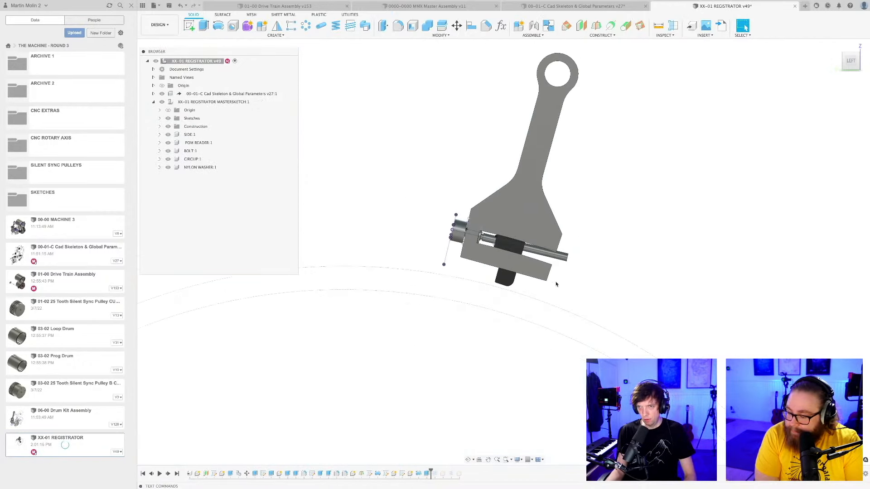
# Examine the lever's two side plates, slot, bolt and reader block from several angles.
pyautogui.keyDown('shift'); pyautogui.moveTo(521, 275); pyautogui.dragTo(502, 308, button='middle'); pyautogui.keyUp('shift')
pyautogui.scroll(5, 570, 198)
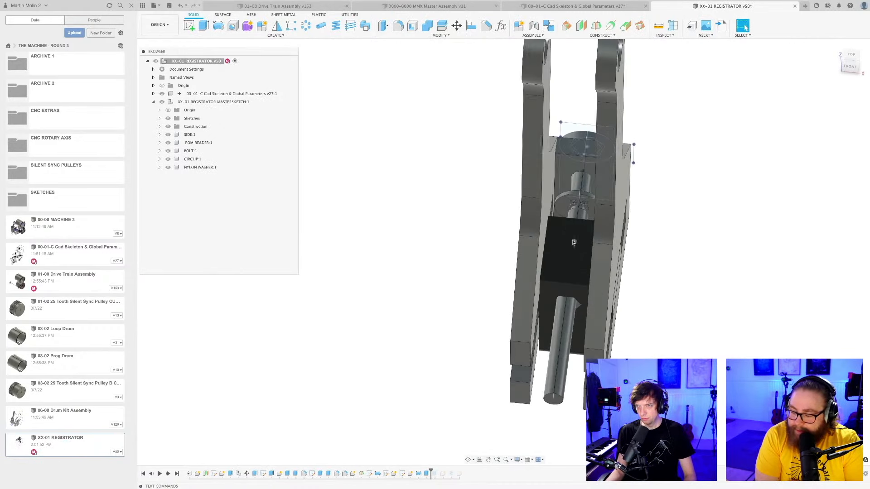
pyautogui.scroll(-2, 569, 198)
pyautogui.keyDown('shift'); pyautogui.moveTo(569, 198); pyautogui.dragTo(636, 241, button='middle'); pyautogui.keyUp('shift')
pyautogui.scroll(5, 525, 239)
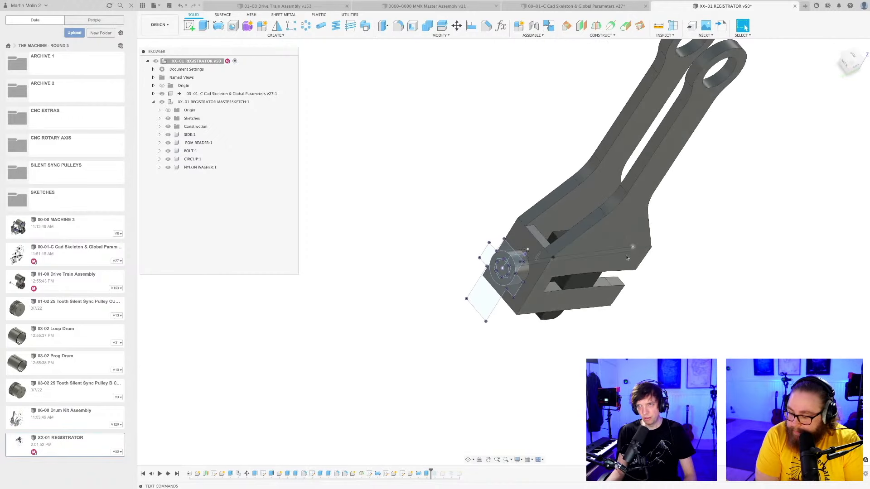
pyautogui.scroll(-3, 523, 250)
pyautogui.keyDown('shift'); pyautogui.moveTo(523, 249); pyautogui.dragTo(453, 230, button='middle'); pyautogui.keyUp('shift')
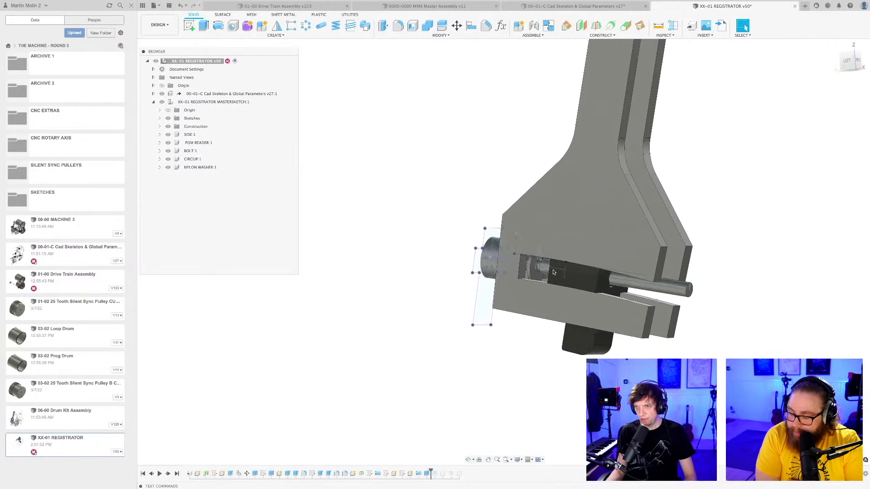
pyautogui.scroll(5, 546, 272)
pyautogui.keyDown('shift'); pyautogui.moveTo(546, 272); pyautogui.dragTo(542, 258, button='middle'); pyautogui.keyUp('shift')
pyautogui.keyDown('shift'); pyautogui.moveTo(549, 313); pyautogui.dragTo(518, 229, button='middle'); pyautogui.keyUp('shift')
pyautogui.scroll(-3, 517, 236)
pyautogui.keyDown('shift'); pyautogui.moveTo(521, 294); pyautogui.dragTo(544, 301, button='middle'); pyautogui.keyUp('shift')
# Save another version of the registrator design.
pyautogui.hotkey('ctrl', 's')
pyautogui.press('Return')
pyautogui.moveTo(494, 209)
pyautogui.keyDown('shift'); pyautogui.mouseDown(button='middle')
pyautogui.moveTo(474, 216)
pyautogui.moveTo(493, 345)
pyautogui.moveTo(483, 293)
pyautogui.moveTo(462, 299)
pyautogui.mouseUp(button='middle'); pyautogui.keyUp('shift')
pyautogui.keyDown('shift'); pyautogui.moveTo(534, 307); pyautogui.dragTo(550, 317, button='middle'); pyautogui.keyUp('shift')
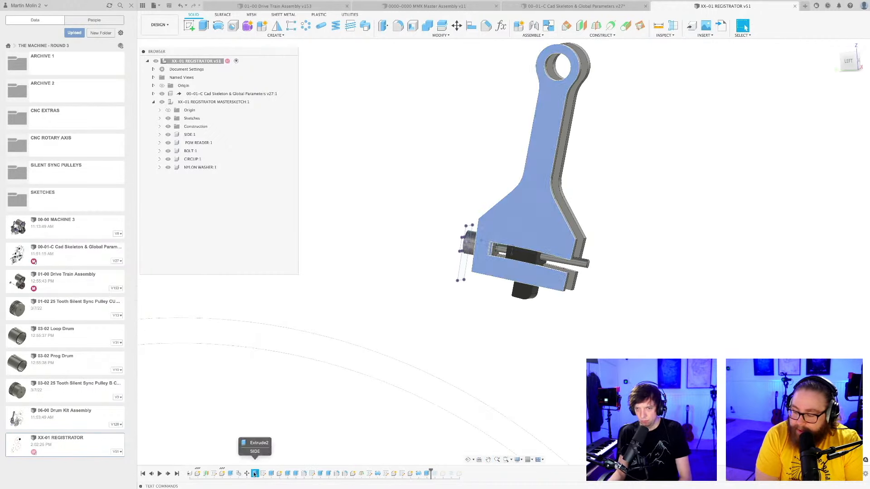
# Edit the SIDE component's Extrude2 feature and add the narrow end strip below the slot as a second profile.
pyautogui.click(230, 474)
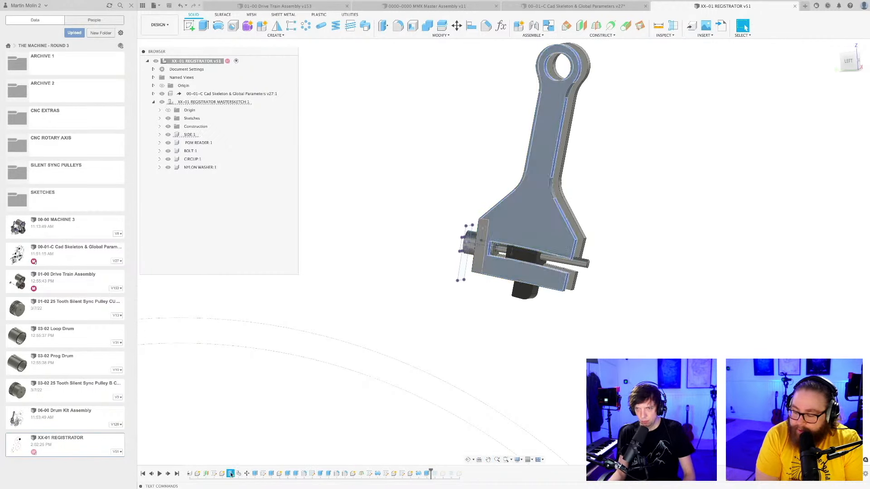
pyautogui.rightClick(255, 473)
pyautogui.click(293, 406)
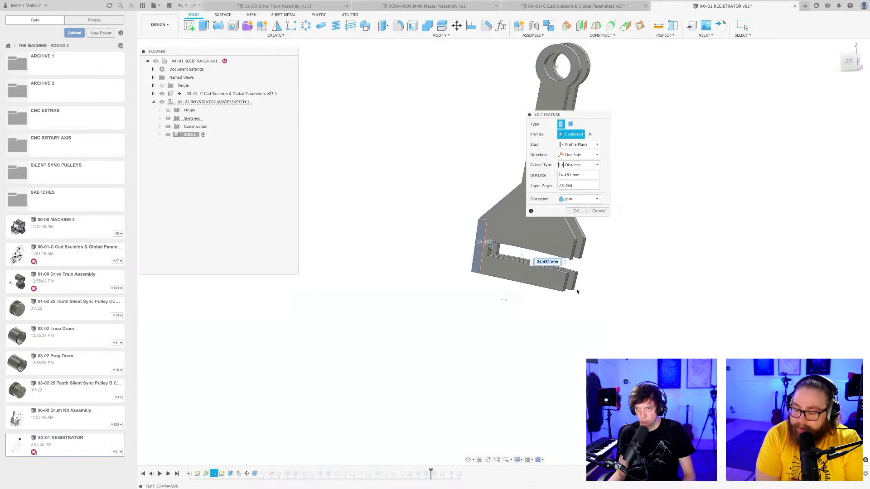
pyautogui.scroll(2, 582, 292)
pyautogui.keyDown('shift'); pyautogui.moveTo(584, 293); pyautogui.dragTo(610, 254, button='middle'); pyautogui.keyUp('shift')
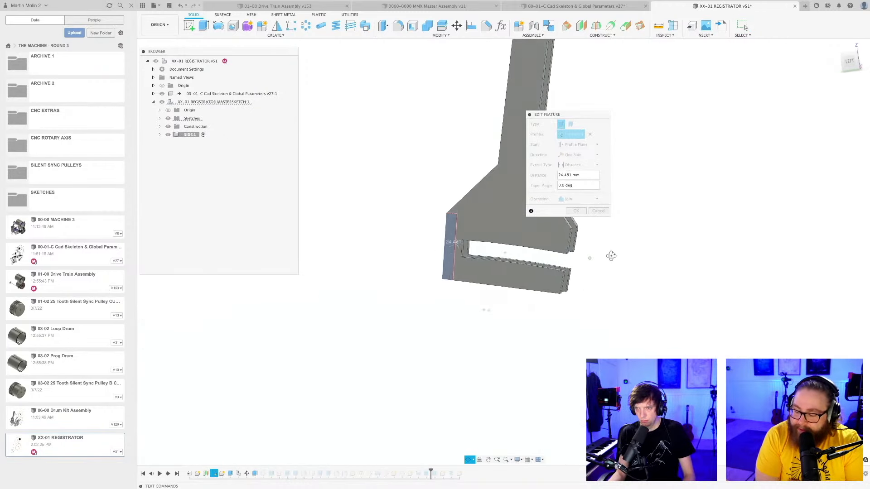
pyautogui.click(560, 285)
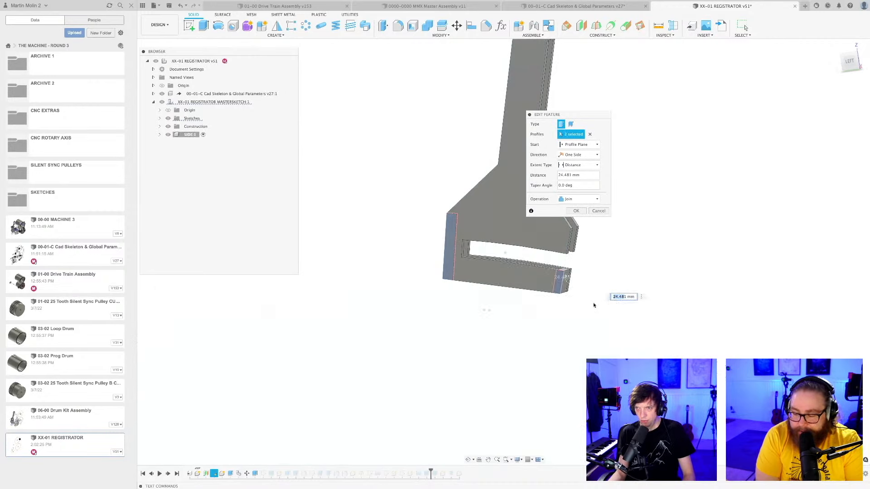
# Check the bridge joining the two side plates' lower arms, accept the extrusion edit and save the design.
pyautogui.moveTo(594, 305)
pyautogui.keyDown('shift'); pyautogui.mouseDown(button='middle')
pyautogui.moveTo(576, 307)
pyautogui.moveTo(593, 298)
pyautogui.mouseUp(button='middle'); pyautogui.keyUp('shift')
pyautogui.scroll(5, 480, 332)
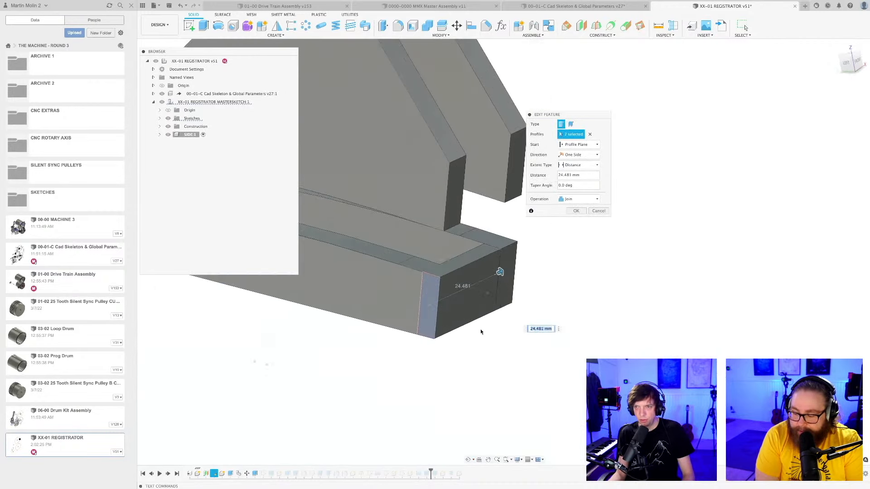
pyautogui.keyDown('shift'); pyautogui.moveTo(481, 332); pyautogui.dragTo(470, 299, button='middle'); pyautogui.keyUp('shift')
pyautogui.scroll(4, 470, 292)
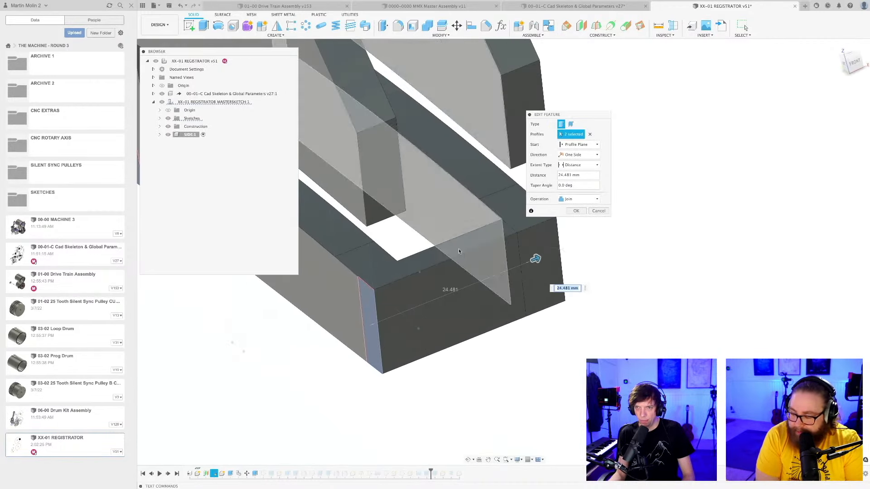
pyautogui.scroll(2, 459, 251)
pyautogui.scroll(-6, 457, 254)
pyautogui.keyDown('shift'); pyautogui.moveTo(458, 255); pyautogui.dragTo(486, 225, button='middle'); pyautogui.keyUp('shift')
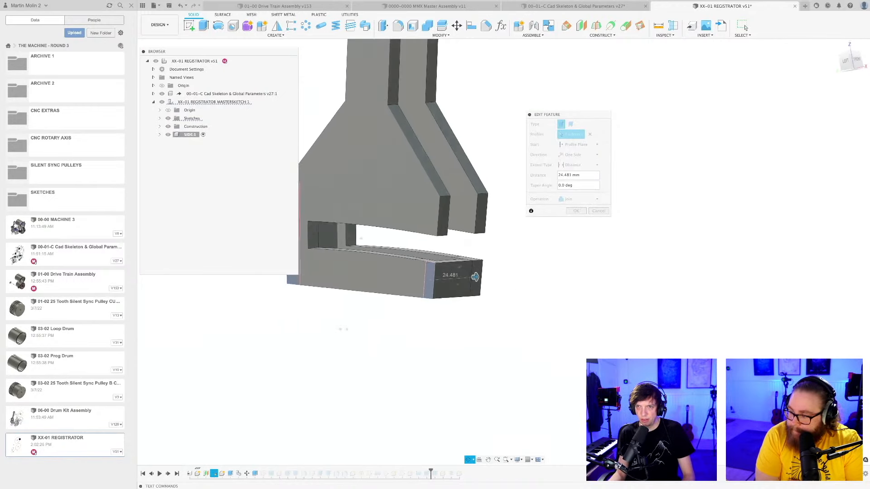
pyautogui.press('Return')
pyautogui.press('super+s')
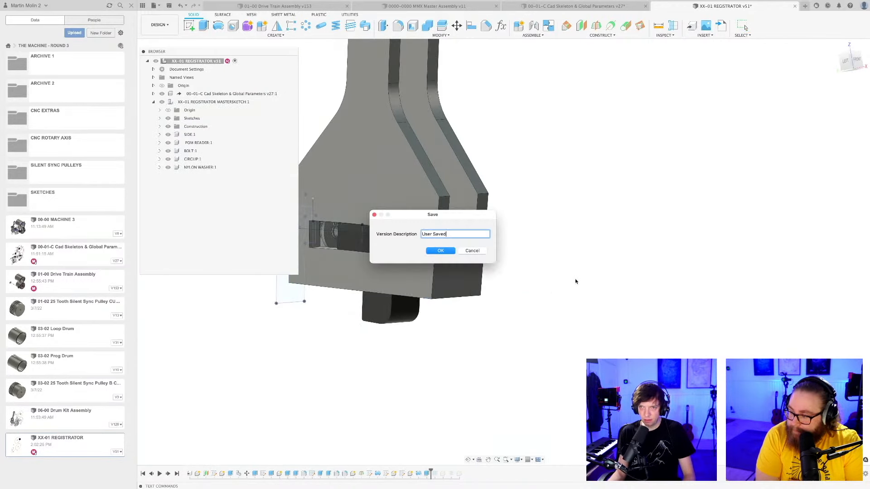
pyautogui.press('Return')
pyautogui.keyDown('shift'); pyautogui.moveTo(572, 278); pyautogui.dragTo(533, 291, button='middle'); pyautogui.keyUp('shift')
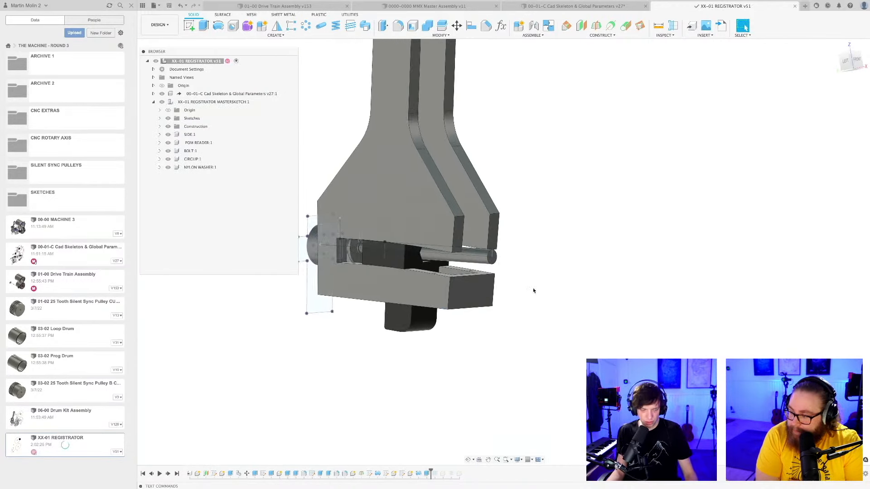
# Switch to the web browser and open the THE MACHINE - ROUND 3 spreadsheet.
pyautogui.press('super+Tab')
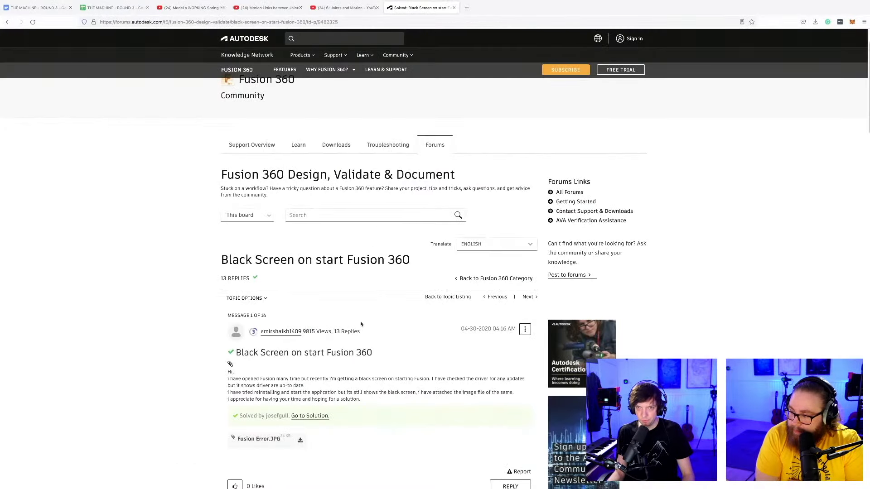
pyautogui.scroll(-1, 374, 266)
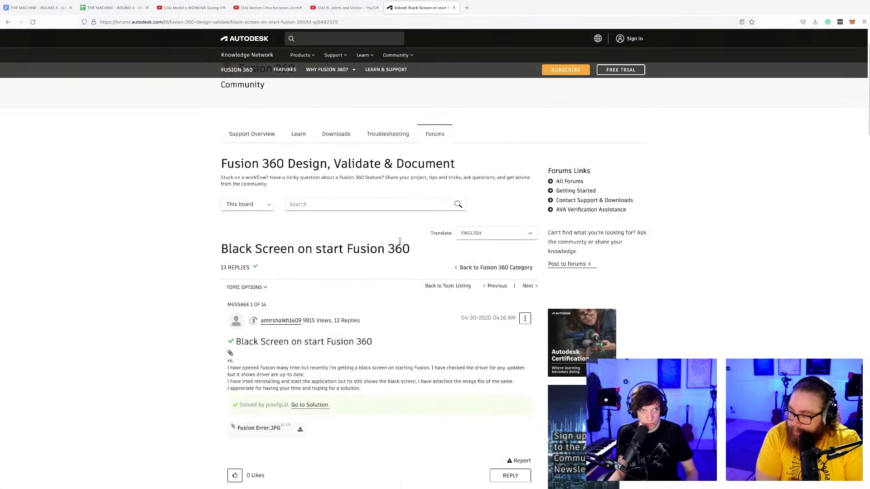
pyautogui.click(119, 9)
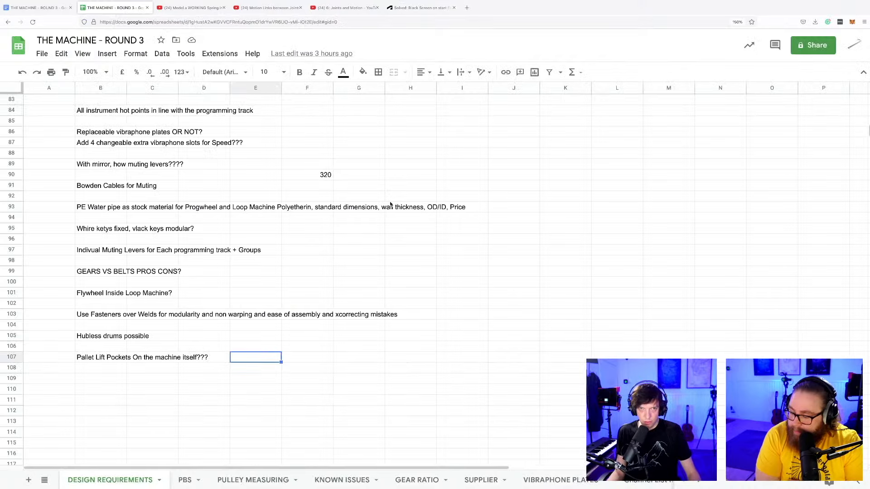
# Enter the note "Nylon Washers Galore for noise reduction" in cell B109 and switch back to Fusion 360.
pyautogui.click(100, 390)
pyautogui.write('Nylon Washers Galore for n')
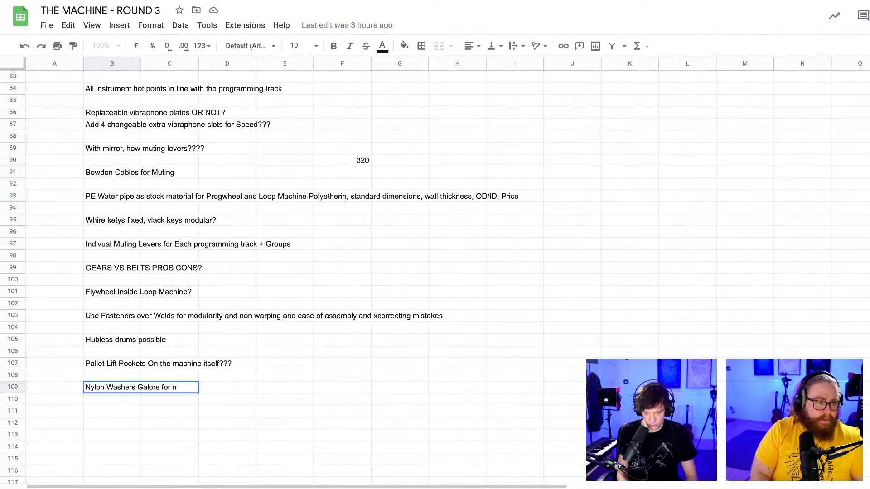
pyautogui.write('oise reduction')
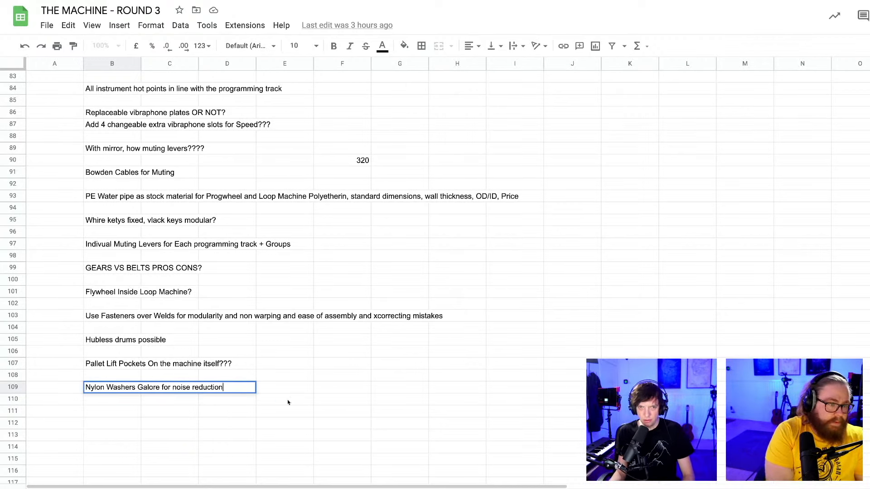
pyautogui.click(288, 403)
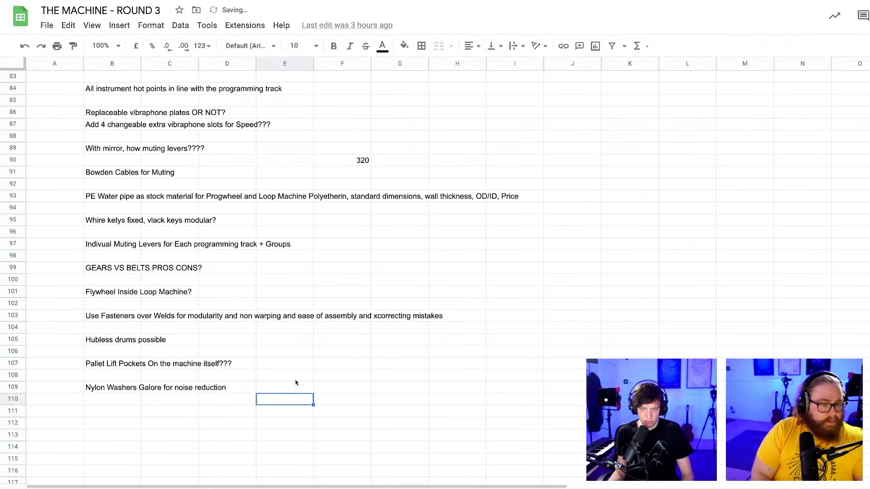
pyautogui.click(318, 356)
pyautogui.press('super+Tab')
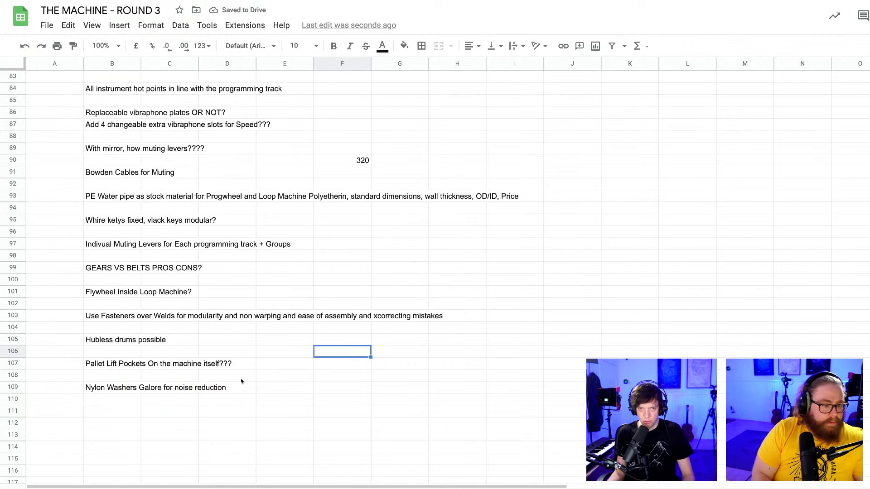
# Append "Use everywhere?" to the nylon washers note in cell B109 and switch back to Fusion 360.
pyautogui.doubleClick(220, 388)
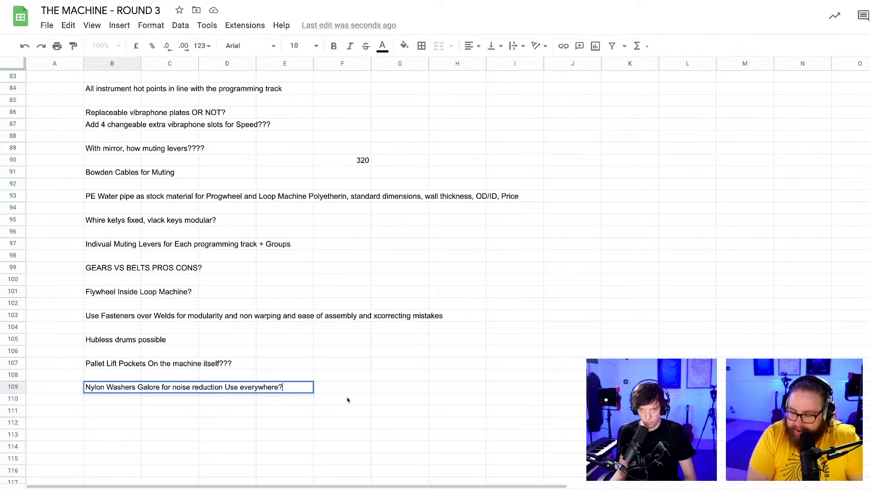
pyautogui.click(390, 402)
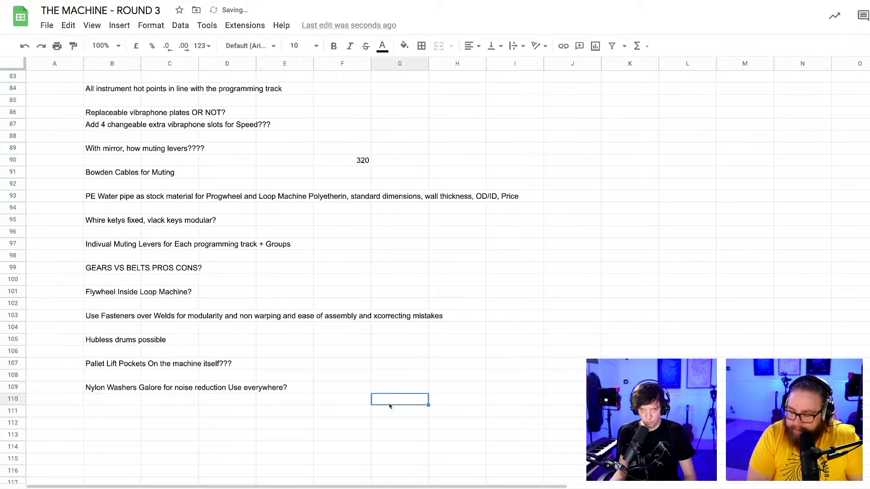
pyautogui.click(253, 443)
pyautogui.scroll(1, 260, 435)
pyautogui.click(271, 427)
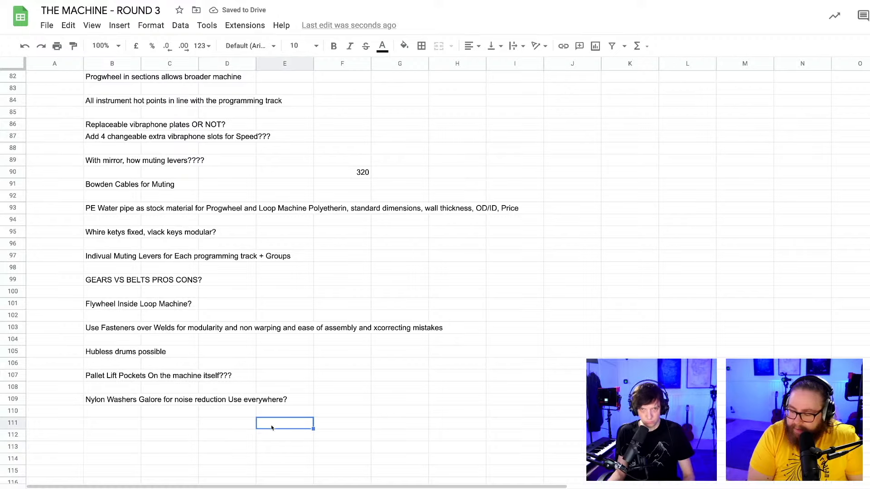
pyautogui.press('super+Tab')
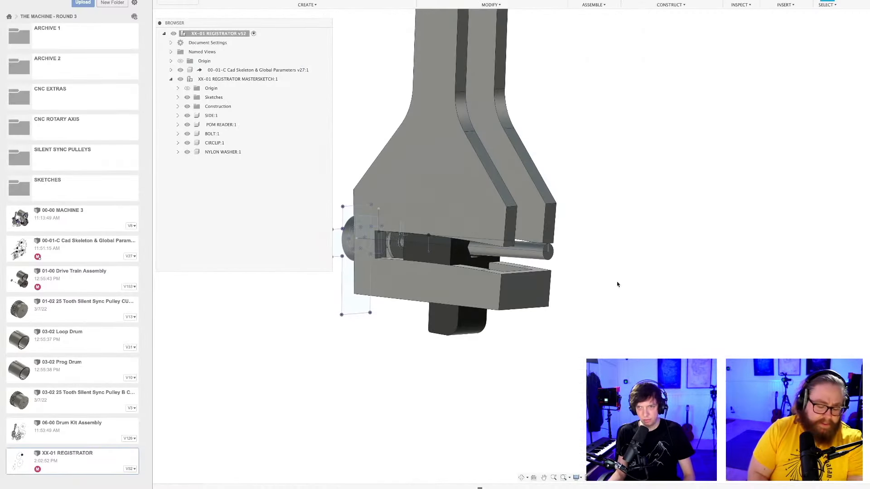
pyautogui.scroll(-2, 613, 285)
pyautogui.moveTo(612, 283); pyautogui.dragTo(611, 345, button='middle')
pyautogui.scroll(-2, 604, 341)
pyautogui.keyDown('shift'); pyautogui.moveTo(686, 180); pyautogui.dragTo(686, 190, button='middle'); pyautogui.keyUp('shift')
pyautogui.scroll(-1, 703, 198)
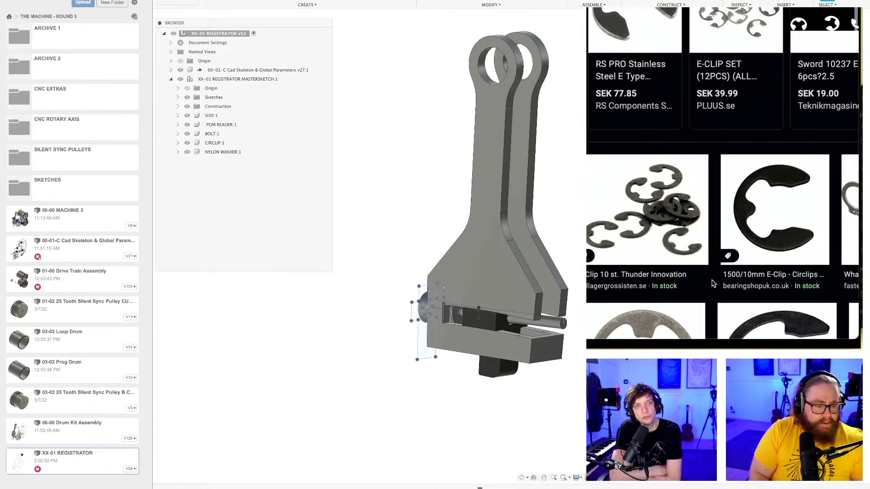
# Browse the E-clip image search results and compare the clip shapes and products on offer.
pyautogui.hscroll(2, 712, 288)
pyautogui.hscroll(-2, 712, 288)
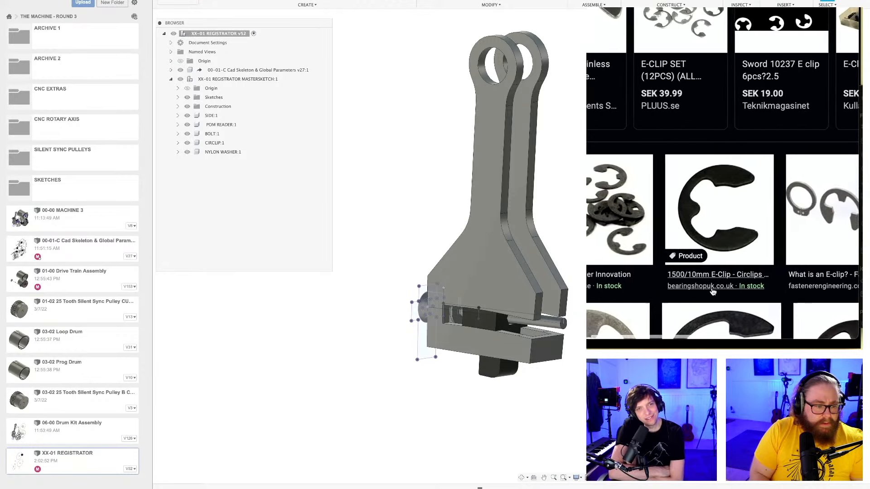
pyautogui.hscroll(6, 712, 292)
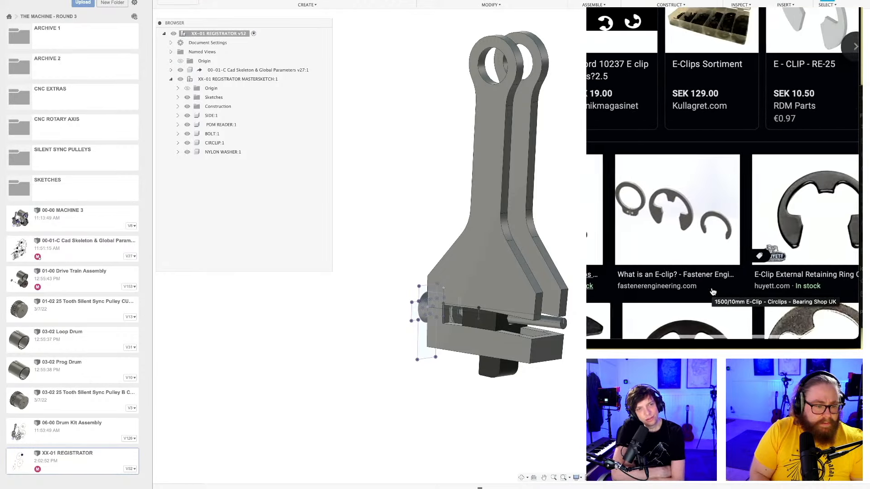
pyautogui.hscroll(2, 713, 293)
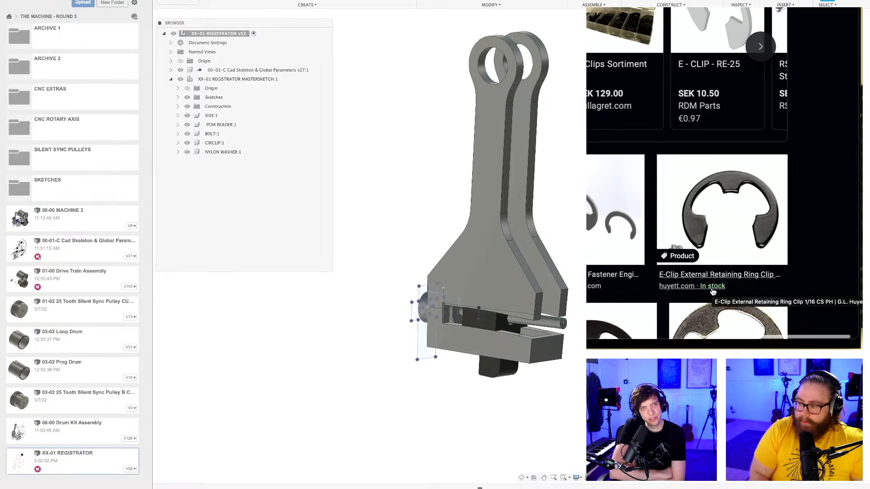
pyautogui.hscroll(-4, 712, 292)
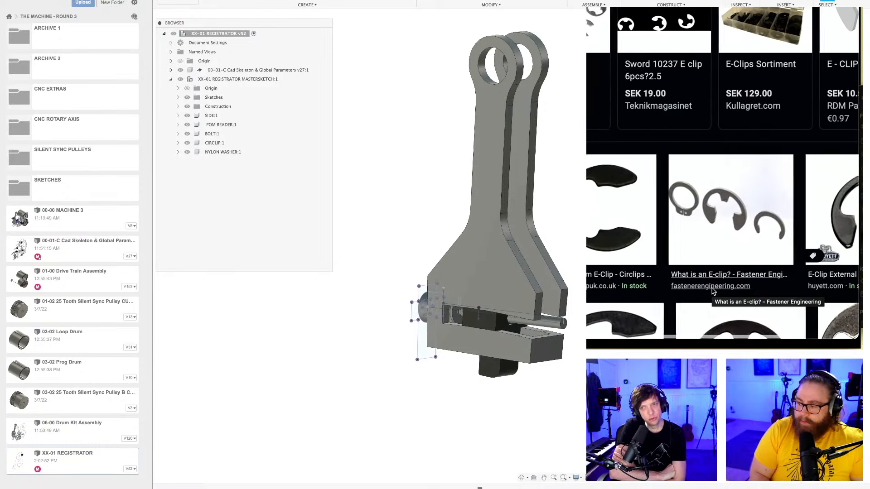
pyautogui.scroll(-3, 712, 291)
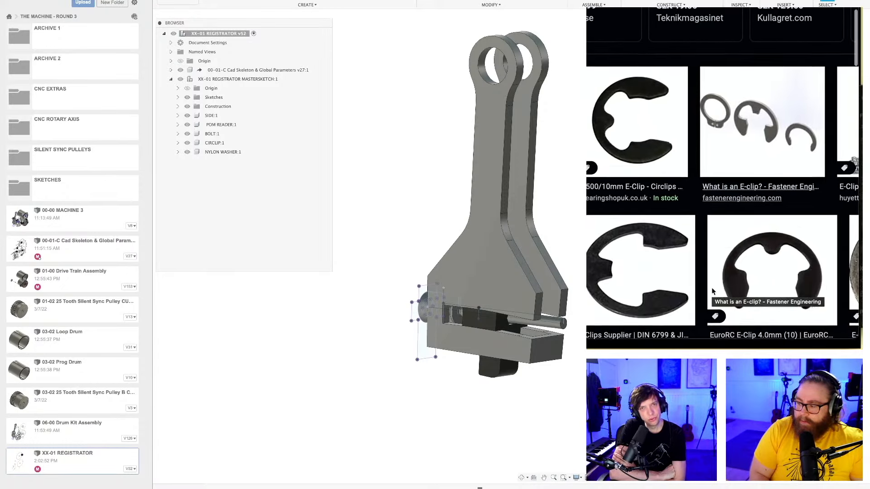
pyautogui.scroll(-1, 712, 291)
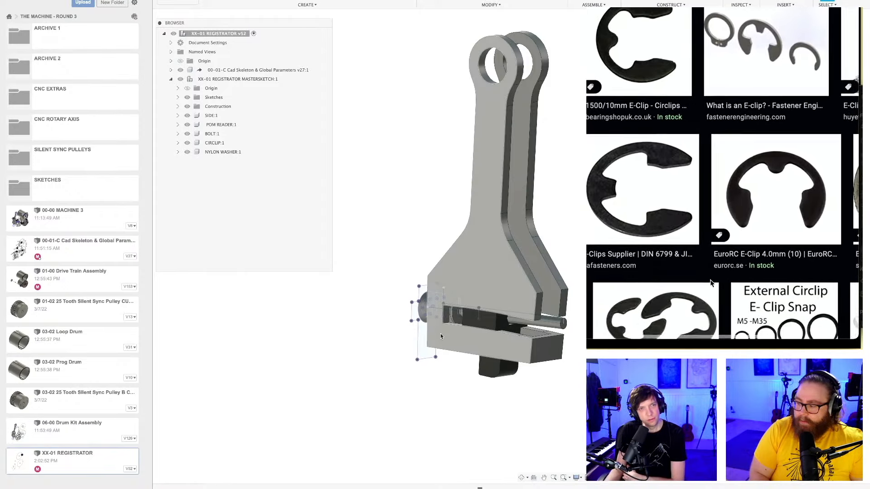
pyautogui.scroll(-4, 711, 283)
pyautogui.hscroll(-3, 712, 284)
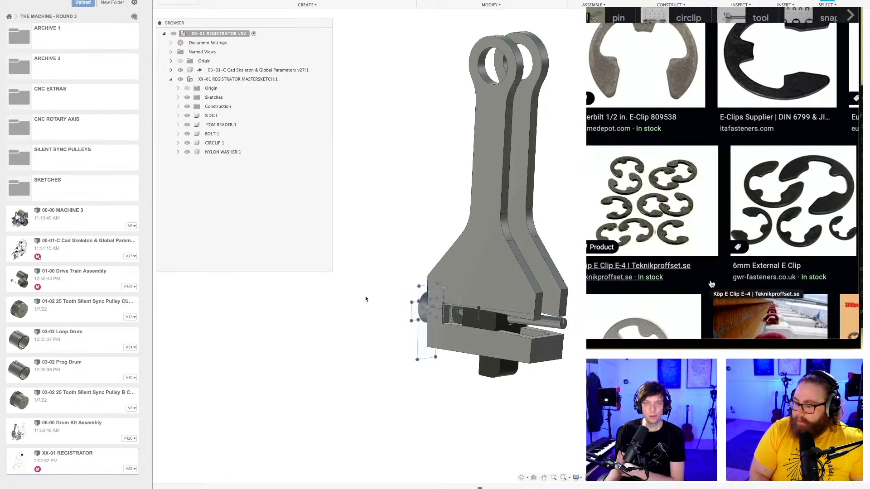
# Rename the CIRCLIP component as C-CLIP OR E-CLIP and save the design.
pyautogui.moveTo(365, 300); pyautogui.dragTo(346, 328, button='middle')
pyautogui.scroll(1, 350, 320)
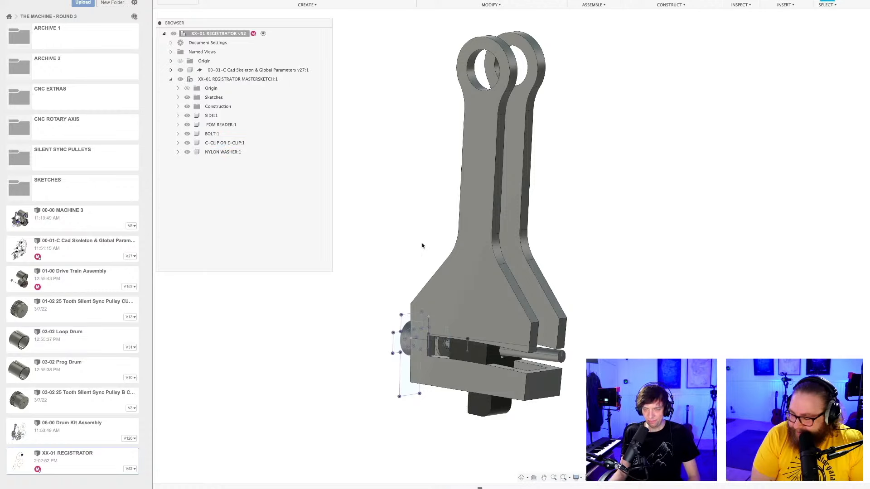
pyautogui.scroll(3, 451, 426)
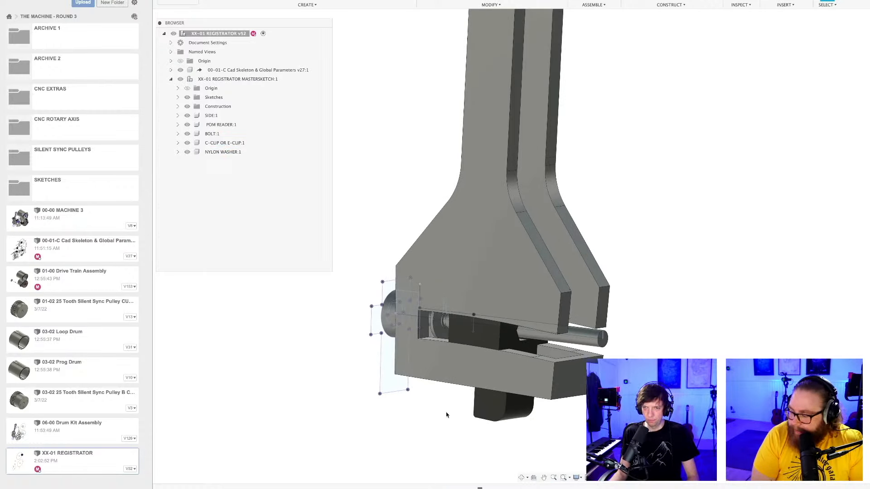
pyautogui.scroll(-2, 446, 414)
pyautogui.keyDown('shift'); pyautogui.moveTo(447, 413); pyautogui.dragTo(452, 408, button='middle'); pyautogui.keyUp('shift')
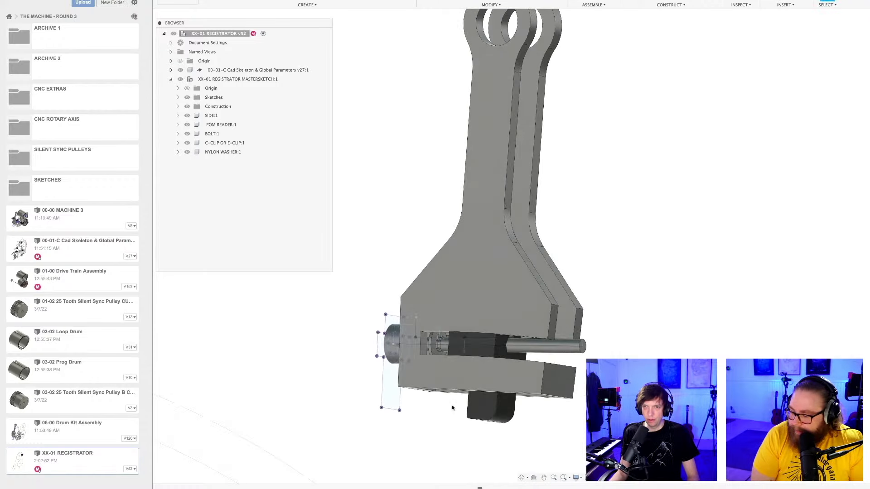
pyautogui.press('super+s')
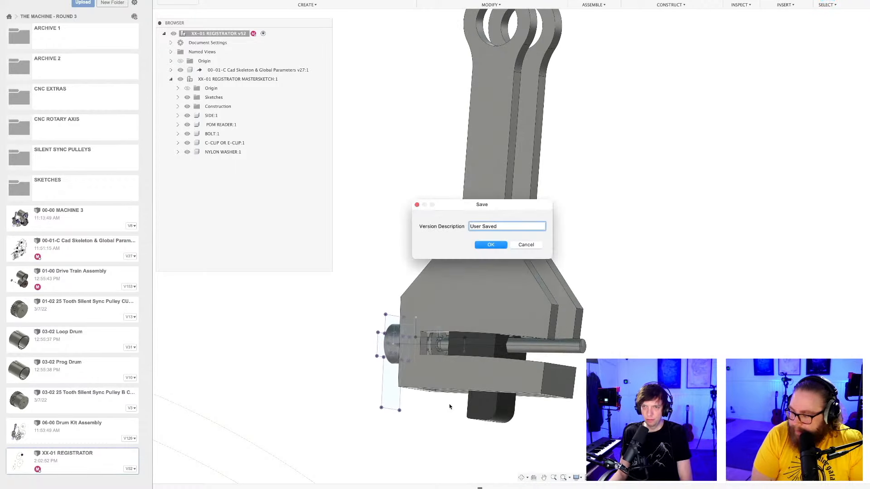
pyautogui.press('Return')
# Inspect how the bolt, clip and nylon washer sit inside the lever's slot.
pyautogui.scroll(4, 438, 353)
pyautogui.keyDown('shift'); pyautogui.moveTo(439, 354); pyautogui.dragTo(536, 309, button='middle'); pyautogui.keyUp('shift')
pyautogui.scroll(5, 536, 310)
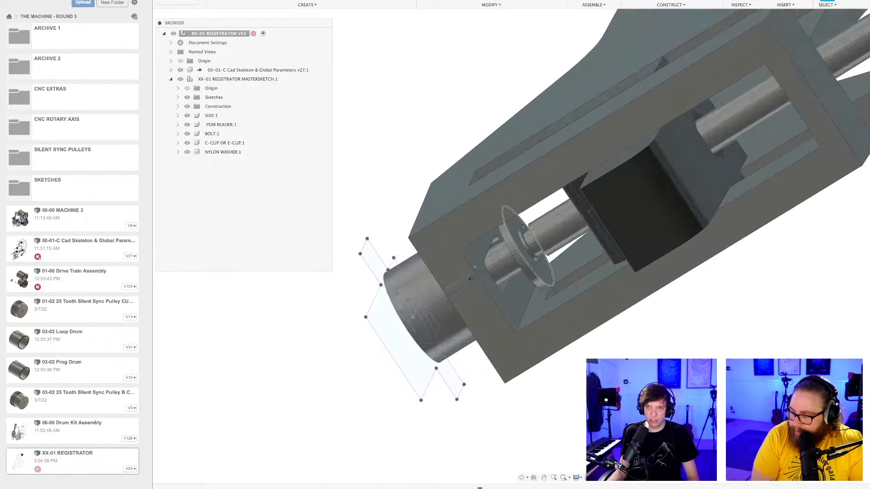
pyautogui.keyDown('shift'); pyautogui.moveTo(539, 264); pyautogui.dragTo(535, 357, button='middle'); pyautogui.keyUp('shift')
pyautogui.scroll(-2, 513, 228)
pyautogui.click(513, 228)
pyautogui.scroll(-1, 513, 229)
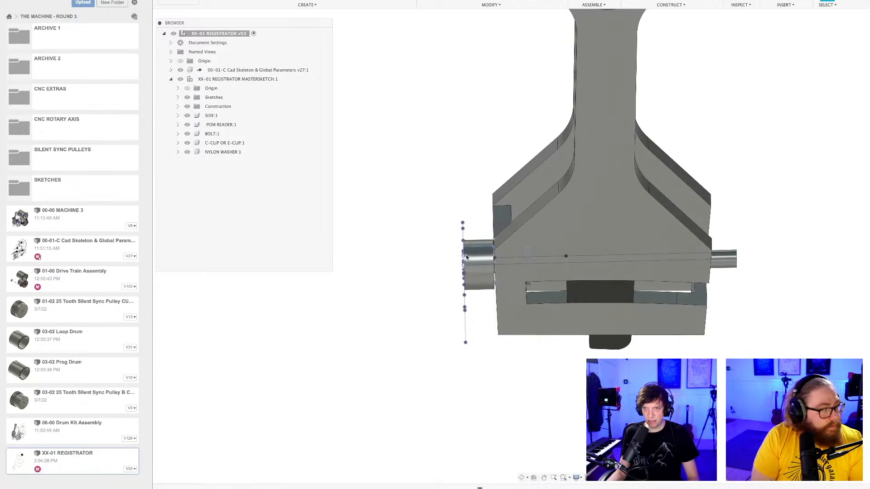
# Open Sketch1 of the BOLT component, check its profile lines beside the slot wall, and leave the sketch.
pyautogui.click(178, 133)
pyautogui.click(222, 171)
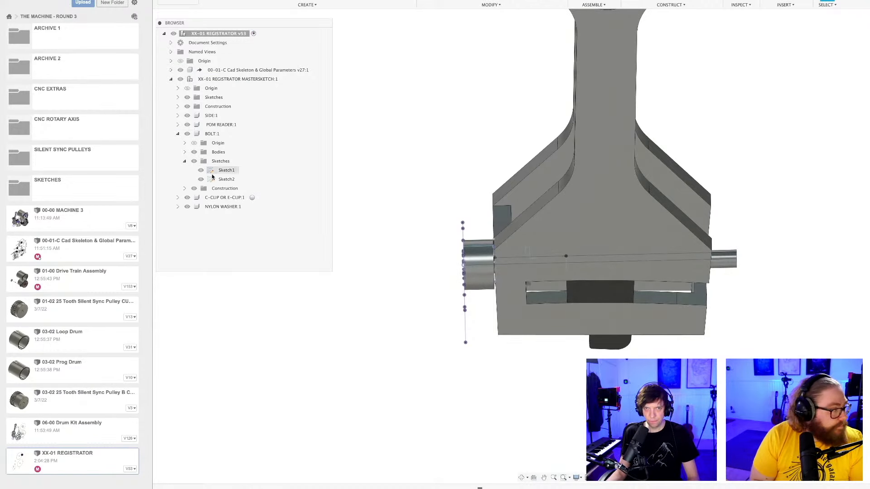
pyautogui.doubleClick(222, 170)
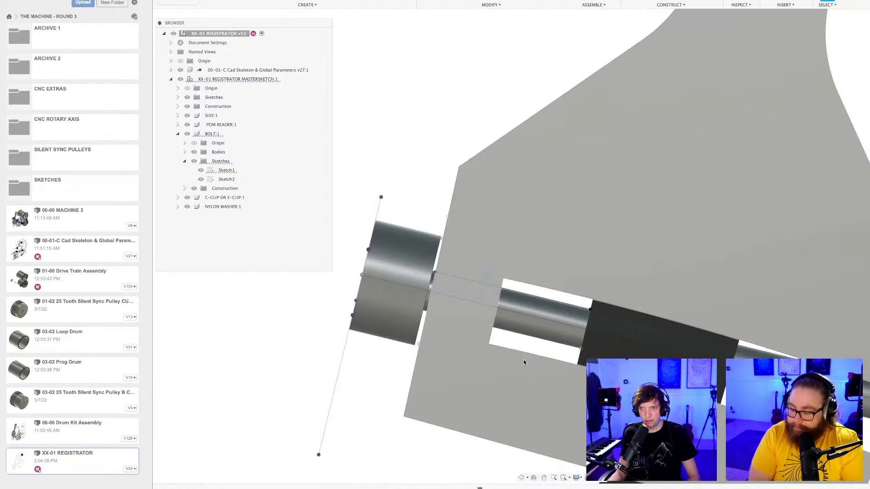
pyautogui.moveTo(523, 361)
pyautogui.keyDown('shift'); pyautogui.mouseDown(button='middle')
pyautogui.moveTo(494, 357)
pyautogui.moveTo(515, 358)
pyautogui.mouseUp(button='middle'); pyautogui.keyUp('shift')
pyautogui.scroll(-4, 537, 385)
pyautogui.keyDown('shift'); pyautogui.moveTo(538, 386); pyautogui.dragTo(520, 349, button='middle'); pyautogui.keyUp('shift')
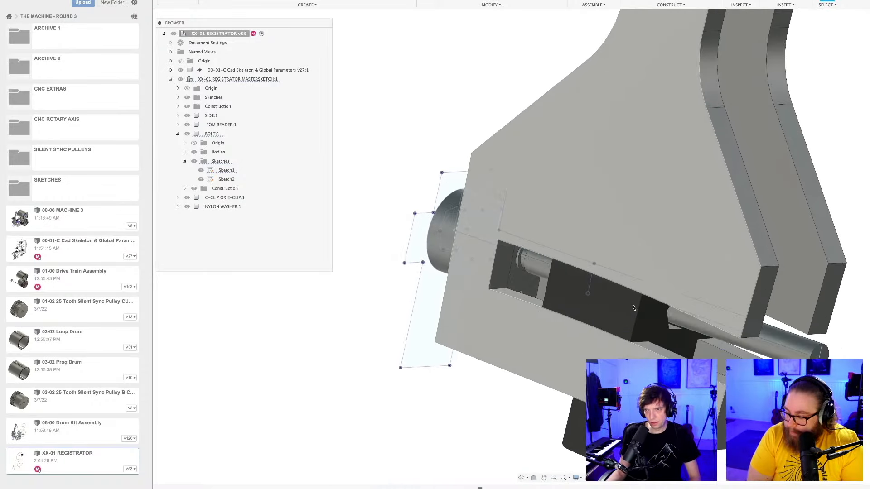
# Apply the Paint - Enamel Glossy (White) appearance to the nylon washer in the slot and save the design.
pyautogui.press('a')
pyautogui.moveTo(653, 323); pyautogui.dragTo(522, 269)
pyautogui.scroll(-3, 656, 336)
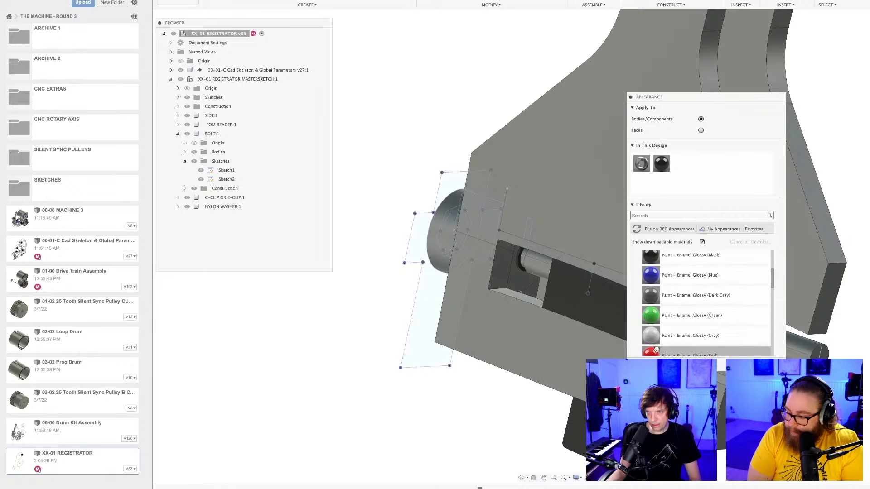
pyautogui.scroll(-2, 649, 339)
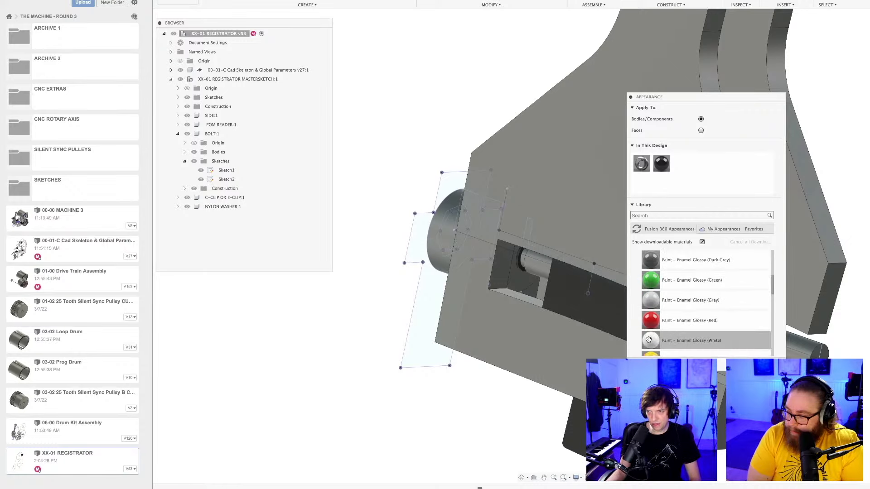
pyautogui.moveTo(649, 340); pyautogui.dragTo(519, 268)
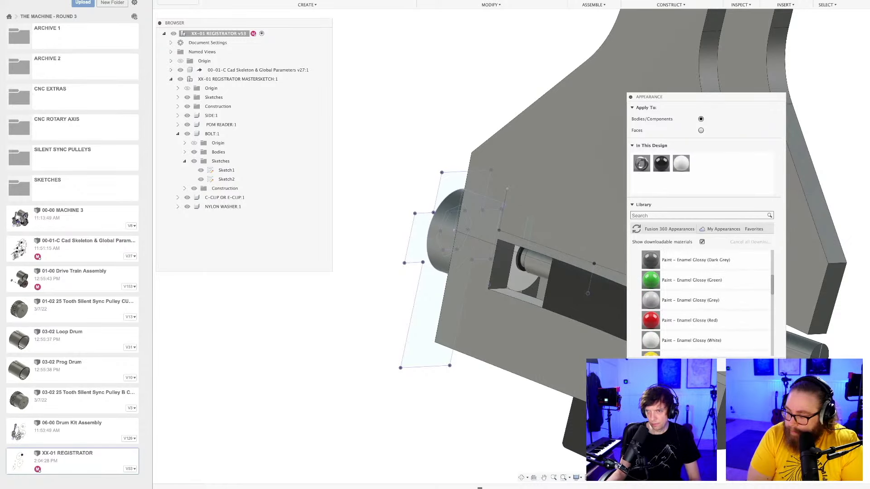
pyautogui.click(771, 365)
pyautogui.scroll(-5, 565, 275)
pyautogui.keyDown('shift'); pyautogui.moveTo(567, 276); pyautogui.dragTo(583, 264, button='middle'); pyautogui.keyUp('shift')
pyautogui.hotkey('ctrl', 's')
pyautogui.press('Return')
# Fillet the corners where the side plates' flared edges meet their short end faces into long curves, and save the design.
pyautogui.scroll(2, 583, 260)
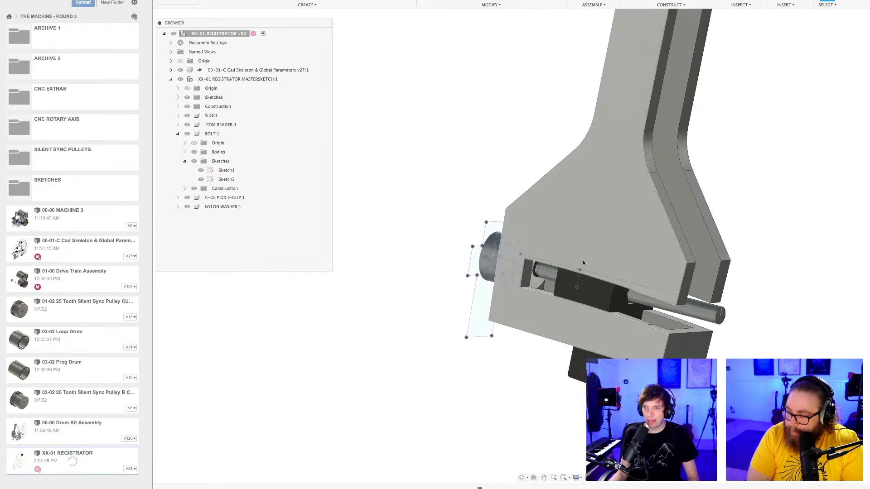
pyautogui.keyDown('shift'); pyautogui.moveTo(584, 240); pyautogui.dragTo(599, 249, button='middle'); pyautogui.keyUp('shift')
pyautogui.scroll(-5, 591, 249)
pyautogui.scroll(3, 628, 398)
pyautogui.press('f')
pyautogui.click(578, 290)
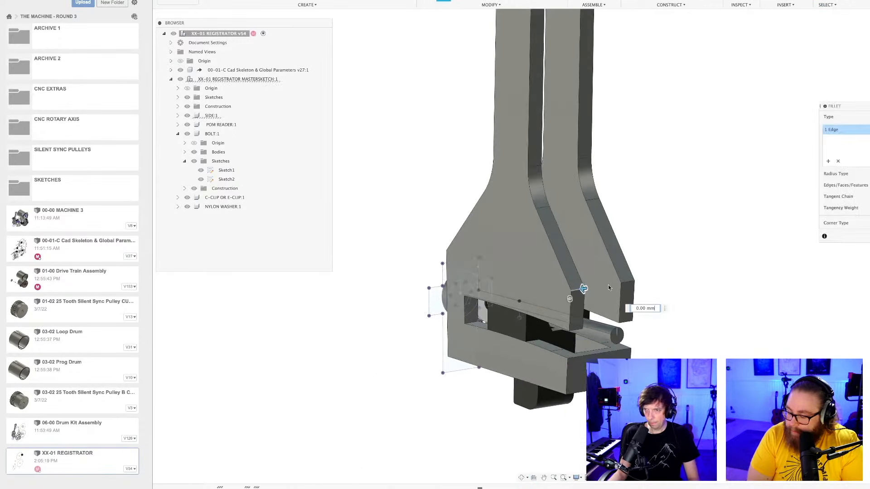
pyautogui.moveTo(630, 282); pyautogui.dragTo(608, 285)
pyautogui.press('Return')
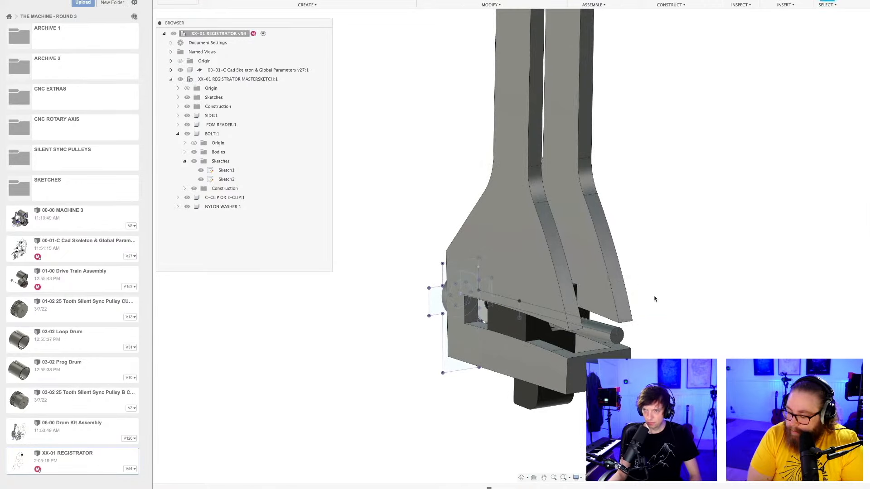
pyautogui.keyDown('shift'); pyautogui.moveTo(654, 298); pyautogui.dragTo(678, 295, button='middle'); pyautogui.keyUp('shift')
pyautogui.press('super+s')
pyautogui.press('Return')
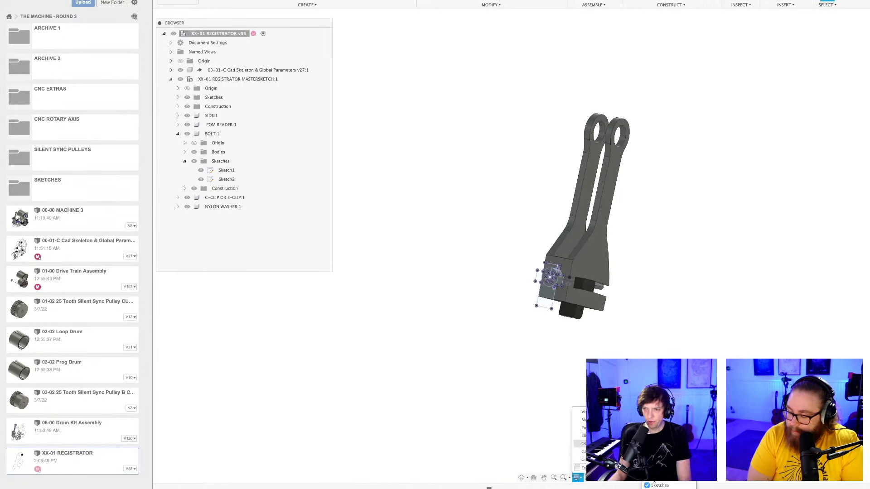
# Hide all sketches in the view and roll the timeline forward to include the SPRING and STUCK BOLT components.
pyautogui.scroll(6, 566, 321)
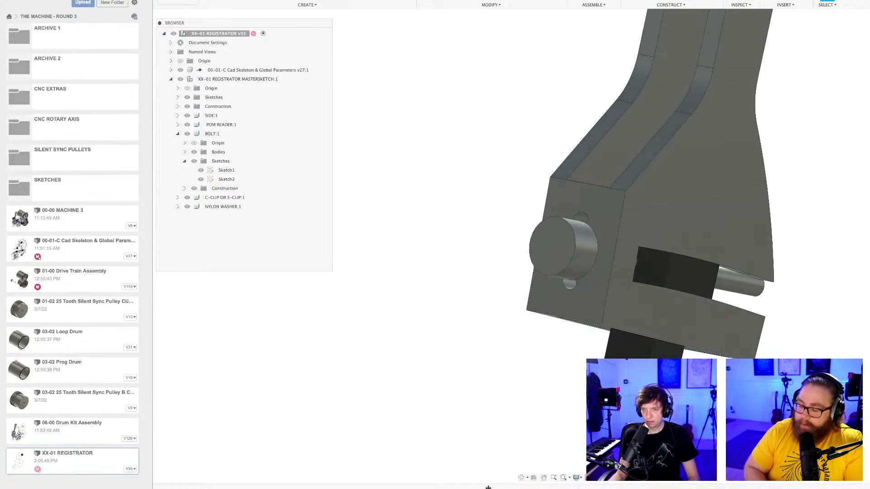
pyautogui.moveTo(488, 488); pyautogui.dragTo(526, 488)
pyautogui.scroll(-3, 528, 352)
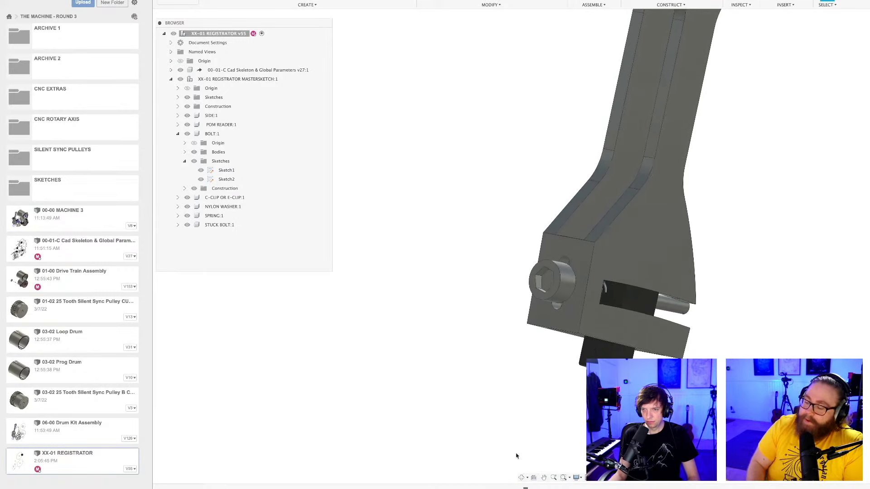
# Delete the SPRING component despite its dependent features and save the design.
pyautogui.rightClick(211, 218)
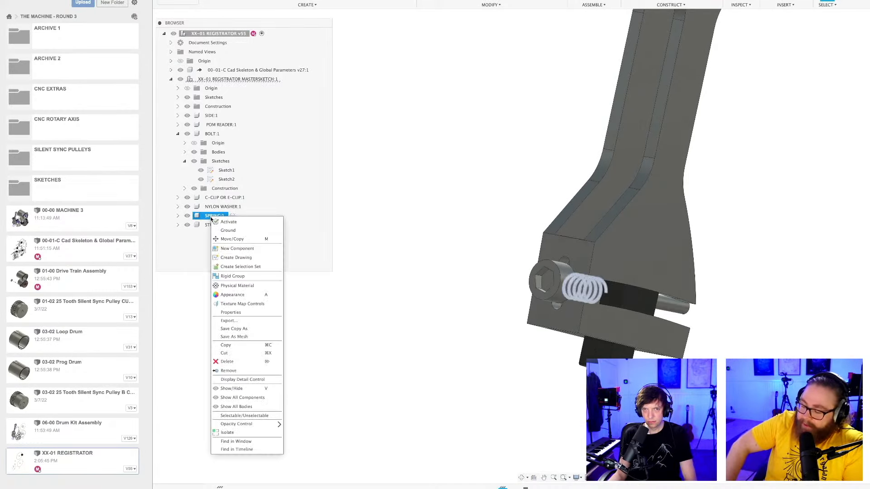
pyautogui.click(227, 361)
pyautogui.click(445, 245)
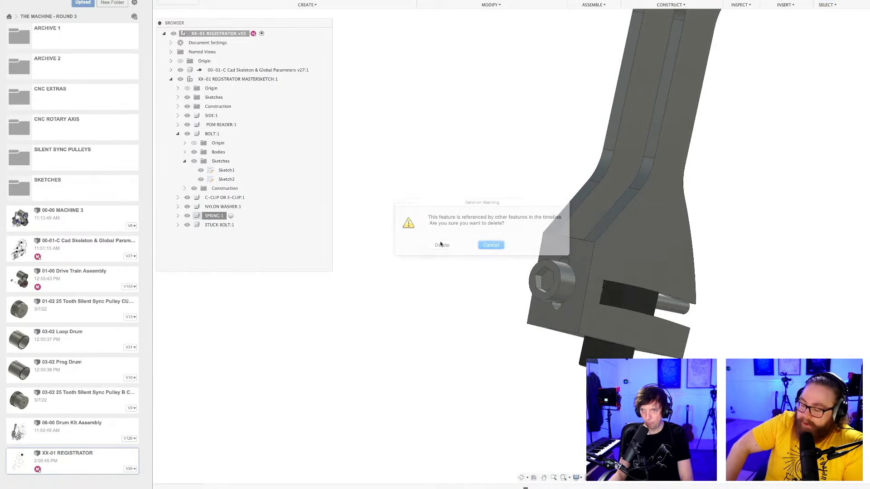
pyautogui.scroll(-5, 455, 346)
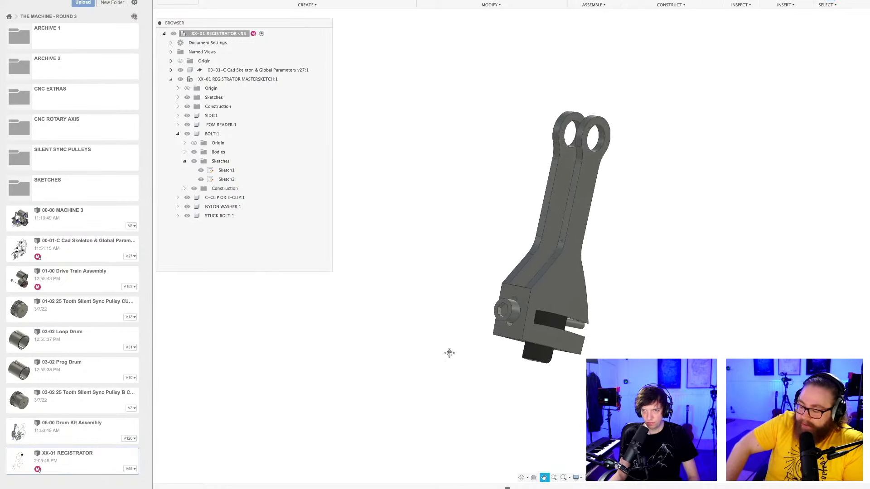
pyautogui.press('super+s')
pyautogui.press('Return')
# Rename the C-CLIP OR E-CLIP component as E-CLIP.
pyautogui.keyDown('shift'); pyautogui.moveTo(446, 357); pyautogui.dragTo(464, 352, button='middle'); pyautogui.keyUp('shift')
pyautogui.scroll(3, 476, 359)
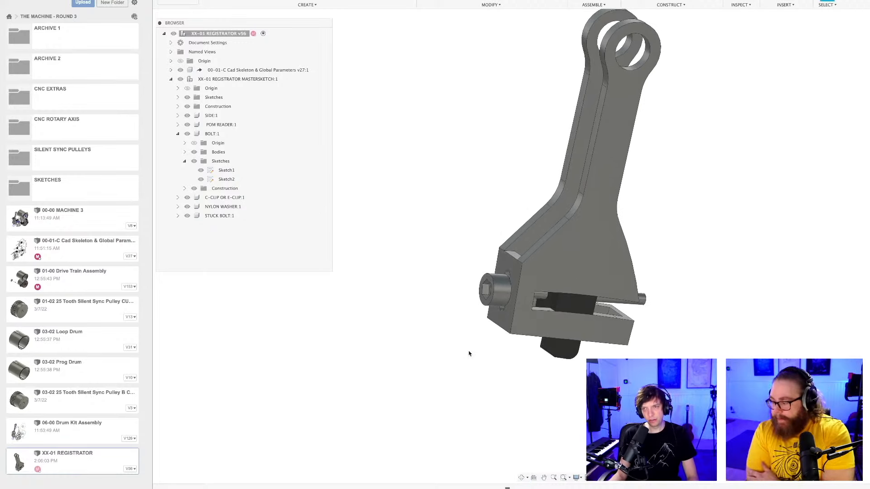
pyautogui.scroll(3, 445, 392)
pyautogui.keyDown('shift'); pyautogui.moveTo(445, 393); pyautogui.dragTo(429, 382, button='middle'); pyautogui.keyUp('shift')
pyautogui.scroll(-3, 448, 384)
pyautogui.scroll(3, 445, 385)
pyautogui.keyDown('shift'); pyautogui.moveTo(420, 384); pyautogui.dragTo(440, 335, button='middle'); pyautogui.keyUp('shift')
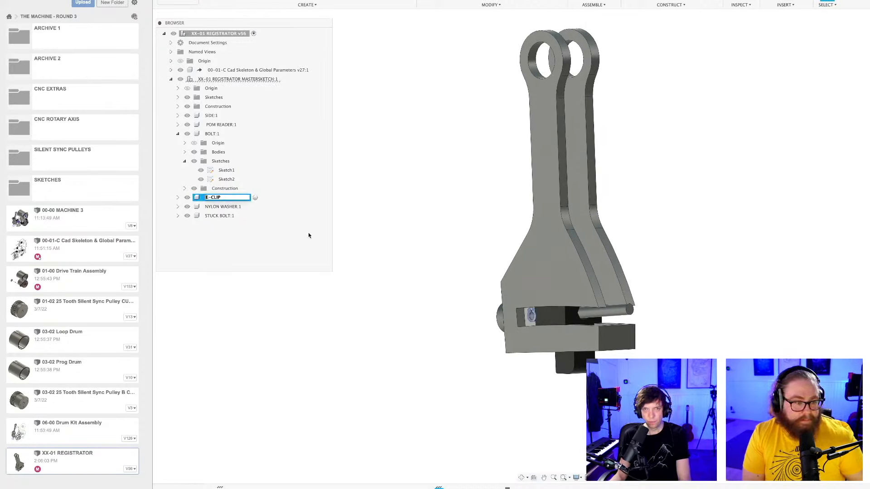
pyautogui.click(409, 251)
# Edit the E-CLIP component's sketch and delete the two angled lugs with their small holes above the ring.
pyautogui.scroll(3, 486, 308)
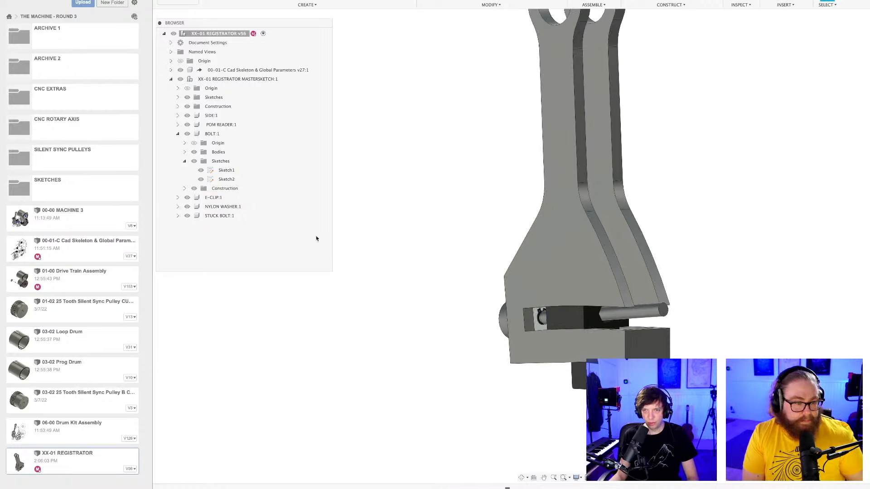
pyautogui.click(178, 198)
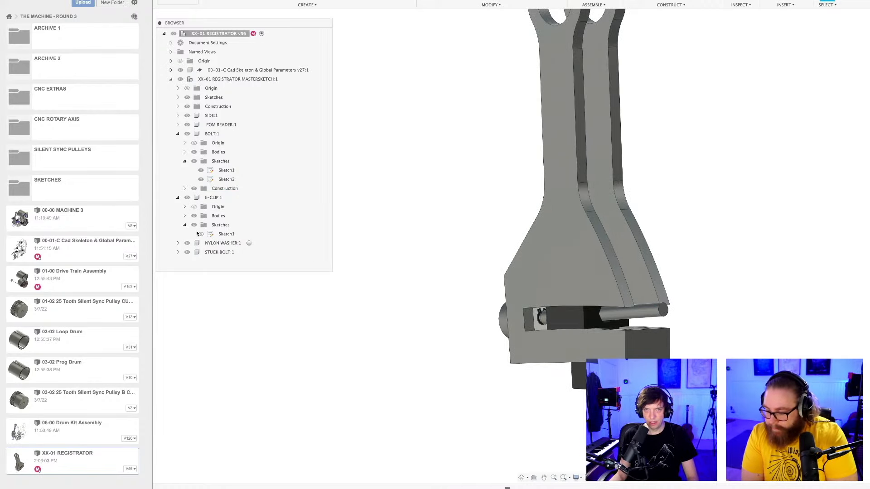
pyautogui.doubleClick(226, 234)
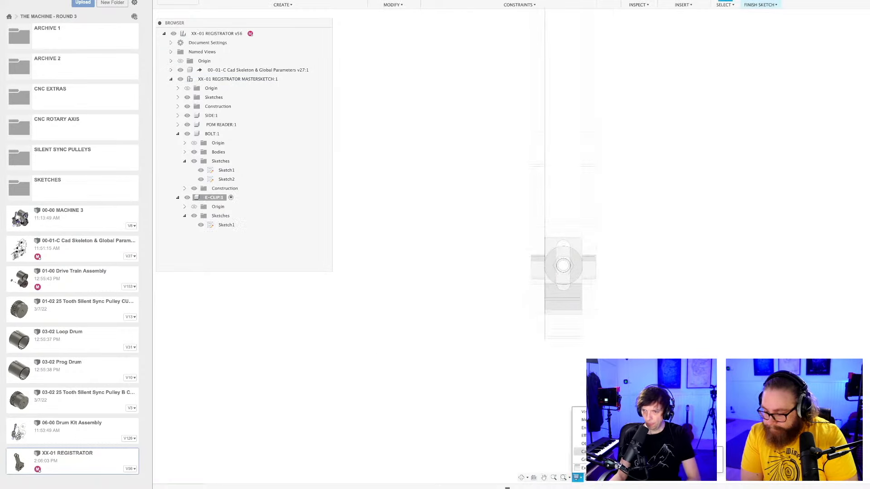
pyautogui.scroll(10, 596, 261)
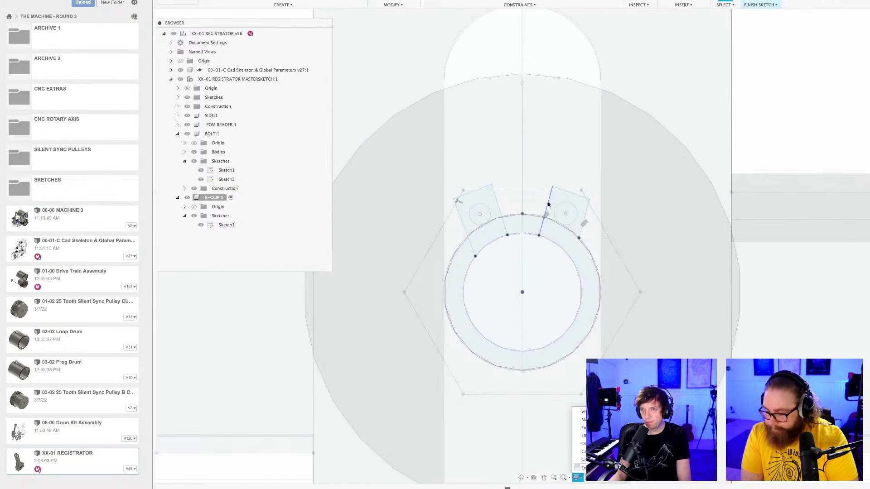
pyautogui.click(548, 202)
pyautogui.press('Delete')
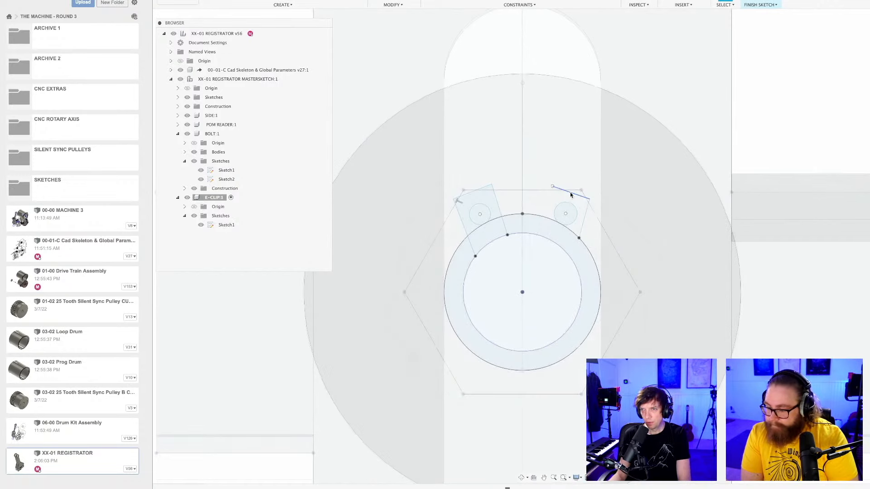
pyautogui.click(500, 207)
pyautogui.press('Delete')
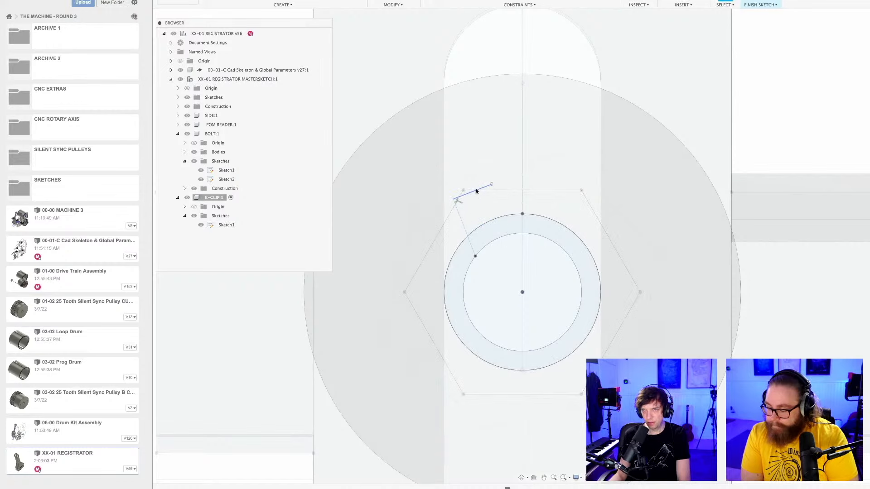
pyautogui.click(470, 196)
pyautogui.press('Delete')
pyautogui.click(460, 218)
pyautogui.press('Delete')
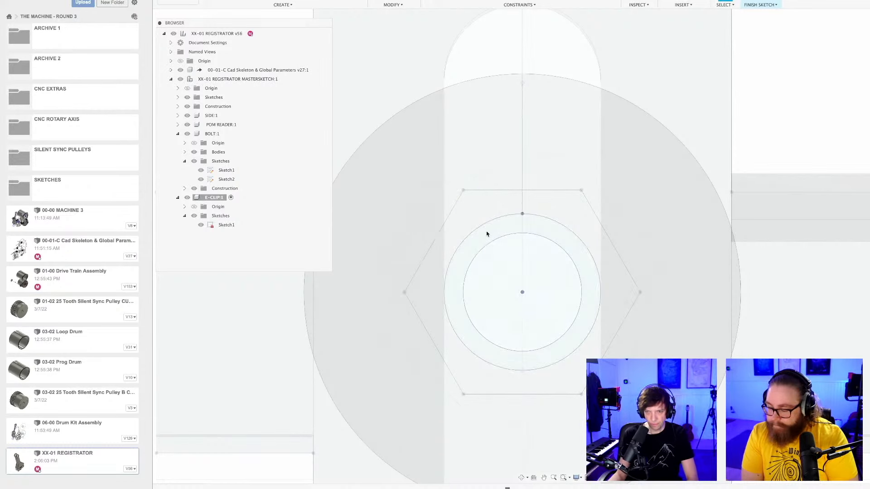
# Sketch a short line across each upper side of the ring, joining the inner and outer circles to bound the clip opening, and finish the sketch.
pyautogui.press('l')
pyautogui.click(496, 239)
pyautogui.click(480, 225)
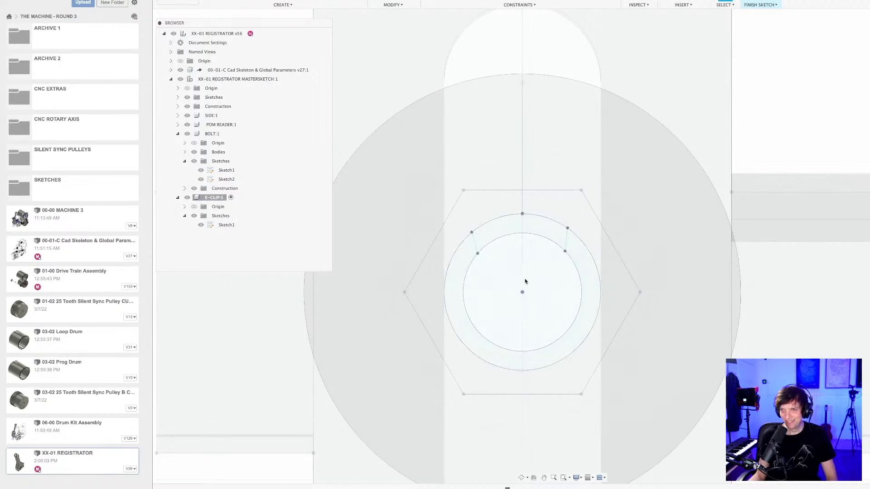
pyautogui.scroll(-3, 525, 284)
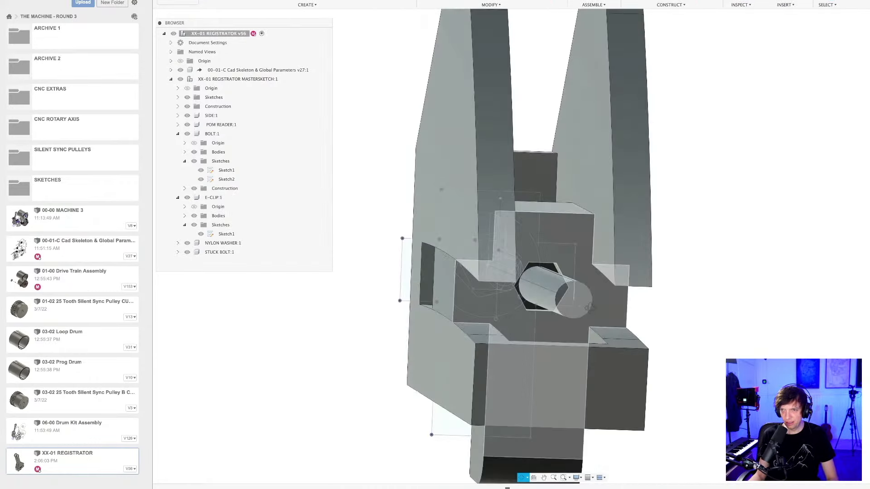
pyautogui.scroll(-4, 736, 291)
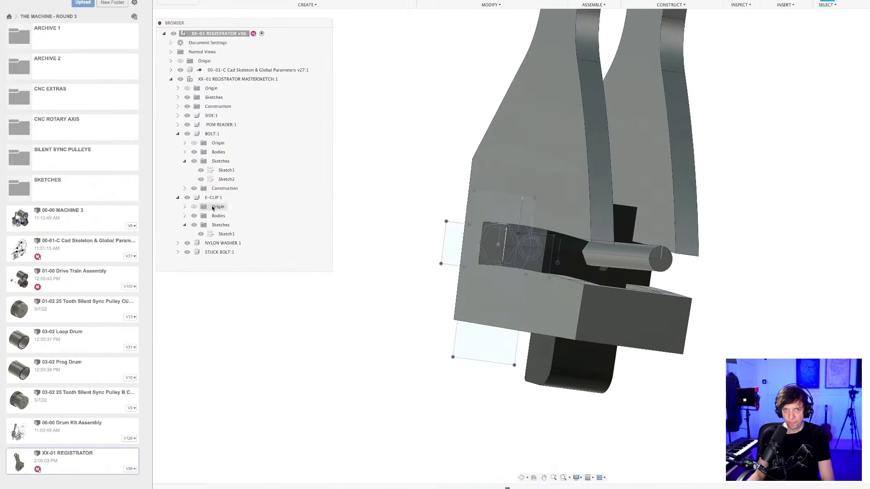
# Activate the E-CLIP component and edit its extrusion to exclude the ring's upper section, leaving an open clip 0.49 mm thick.
pyautogui.click(231, 198)
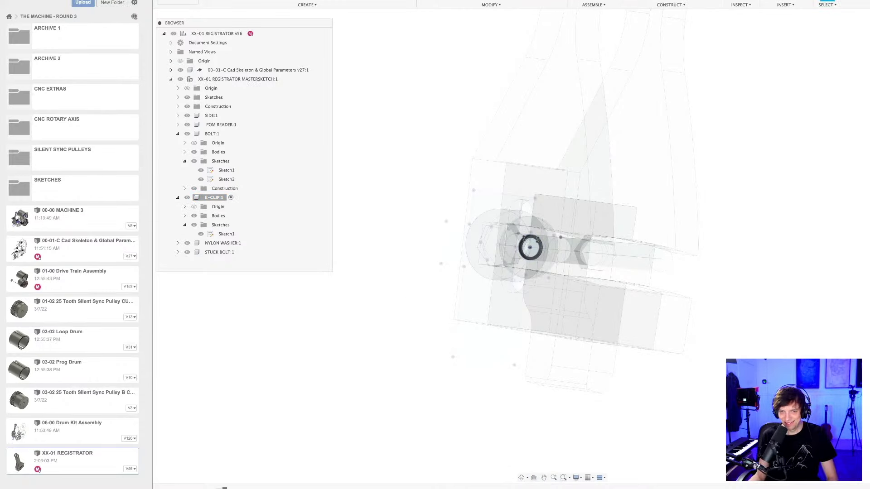
pyautogui.rightClick(211, 488)
pyautogui.click(233, 414)
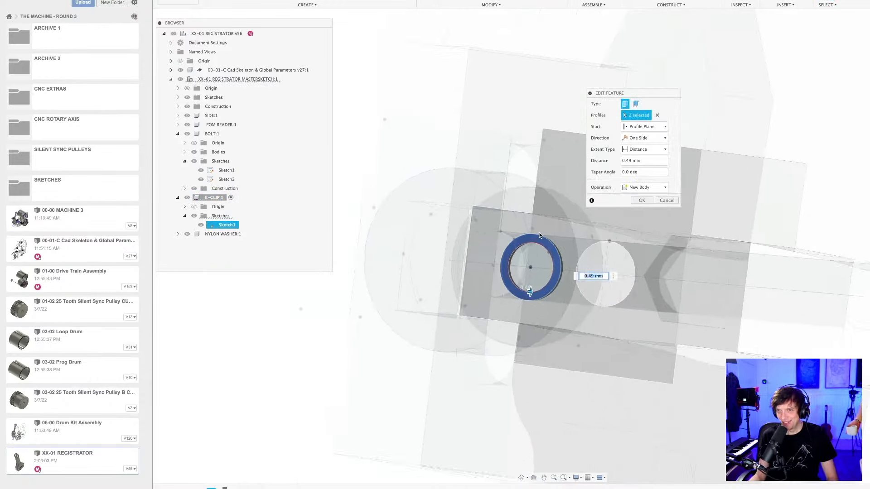
pyautogui.click(538, 237)
pyautogui.scroll(3, 532, 280)
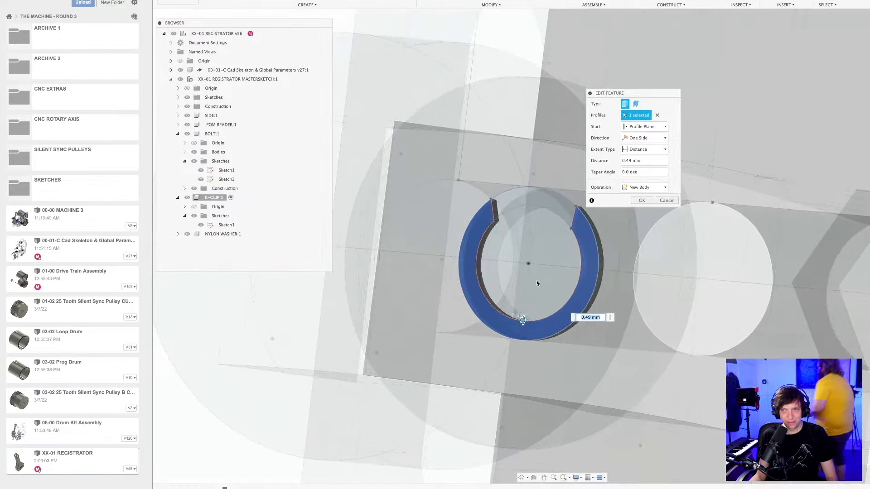
pyautogui.keyDown('shift'); pyautogui.moveTo(537, 281); pyautogui.dragTo(687, 171, button='middle'); pyautogui.keyUp('shift')
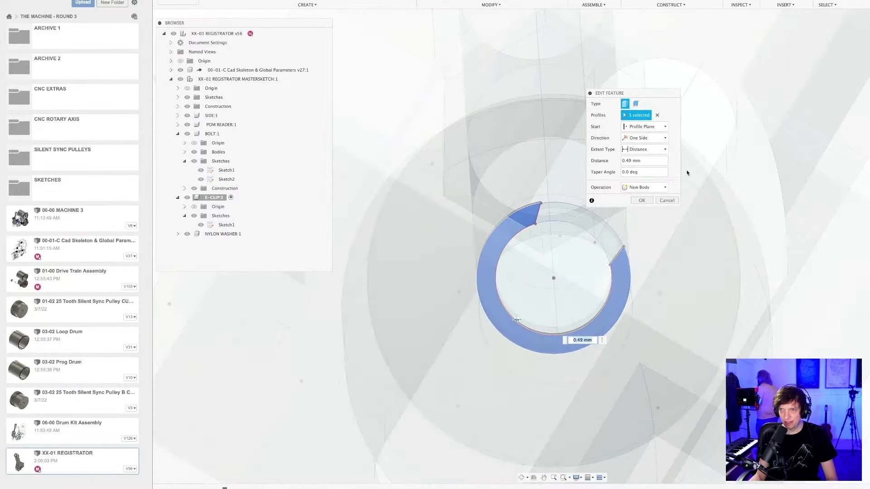
pyautogui.click(640, 202)
pyautogui.scroll(-5, 553, 289)
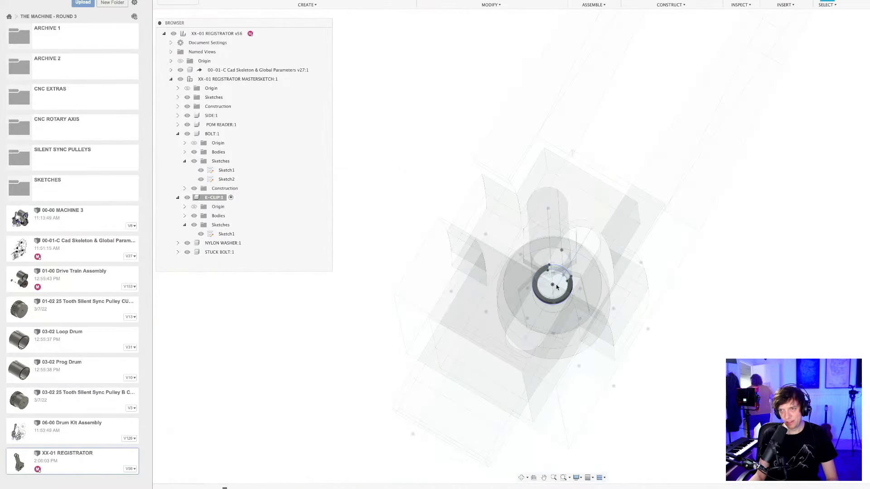
pyautogui.keyDown('shift'); pyautogui.moveTo(557, 287); pyautogui.dragTo(608, 254, button='middle'); pyautogui.keyUp('shift')
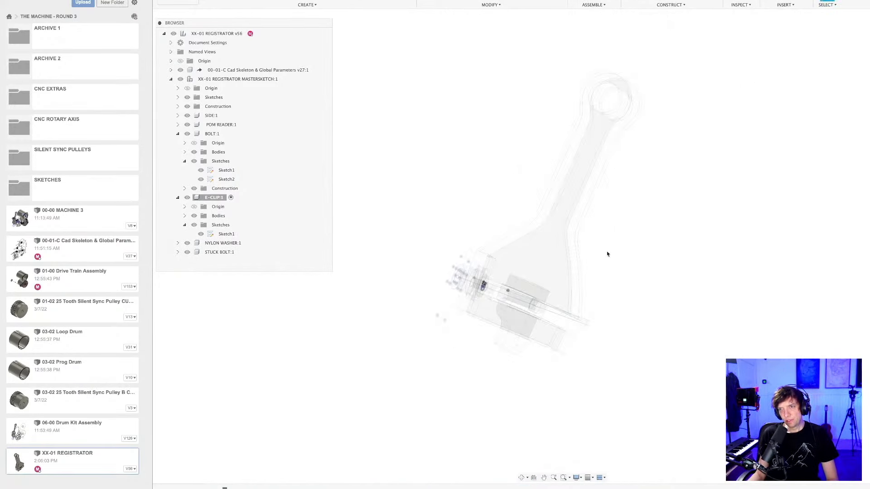
# Save the design and activate the top-level XX-01 REGISTRATOR assembly.
pyautogui.press('super+s')
pyautogui.press('Return')
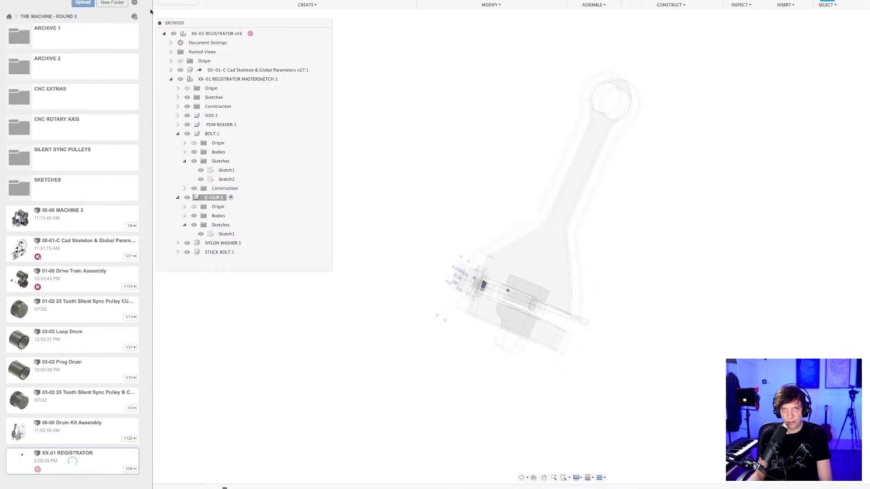
pyautogui.click(263, 34)
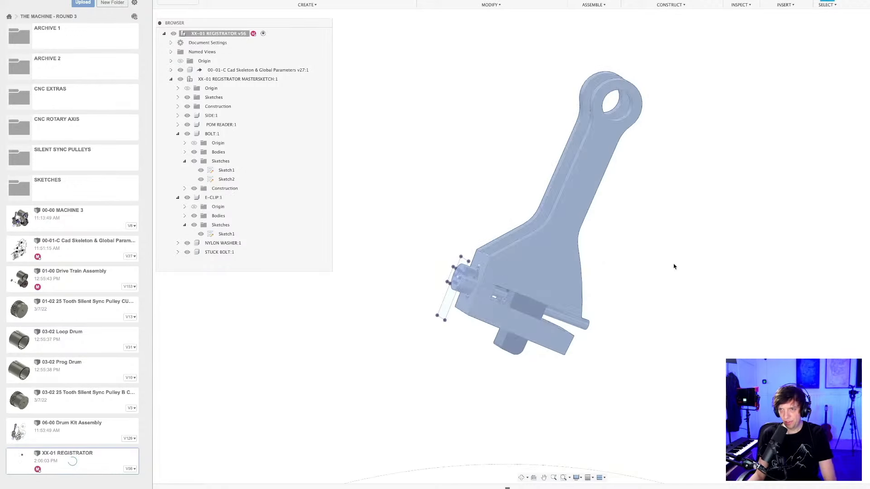
pyautogui.keyDown('shift'); pyautogui.moveTo(659, 265); pyautogui.dragTo(573, 270, button='middle'); pyautogui.keyUp('shift')
pyautogui.keyDown('shift'); pyautogui.moveTo(687, 287); pyautogui.dragTo(656, 368, button='middle'); pyautogui.keyUp('shift')
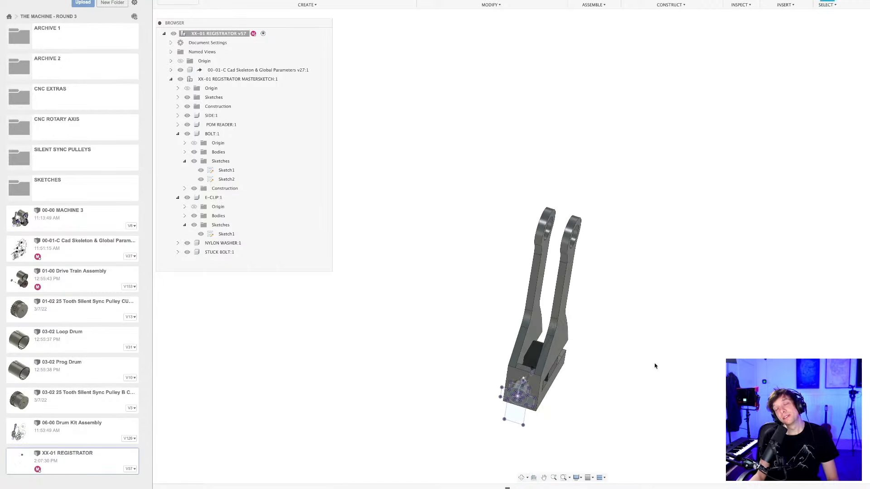
pyautogui.keyDown('shift'); pyautogui.moveTo(636, 354); pyautogui.dragTo(599, 298, button='middle'); pyautogui.keyUp('shift')
pyautogui.click(534, 332)
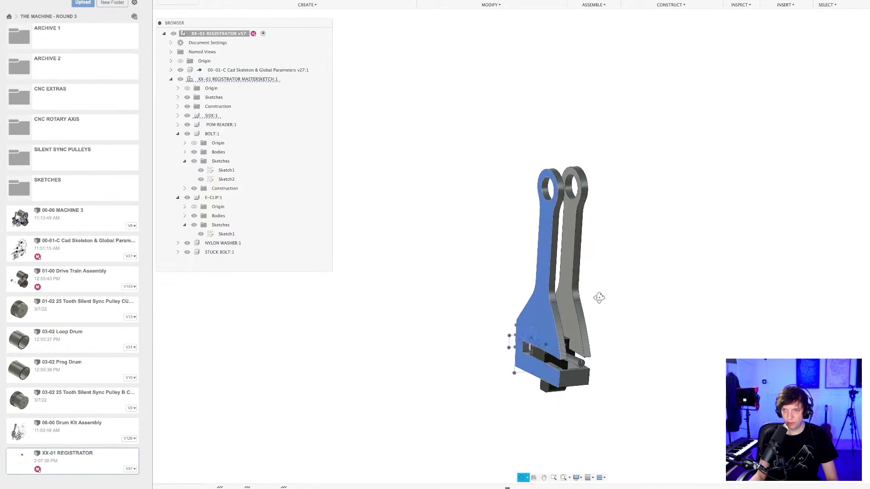
pyautogui.scroll(2, 598, 338)
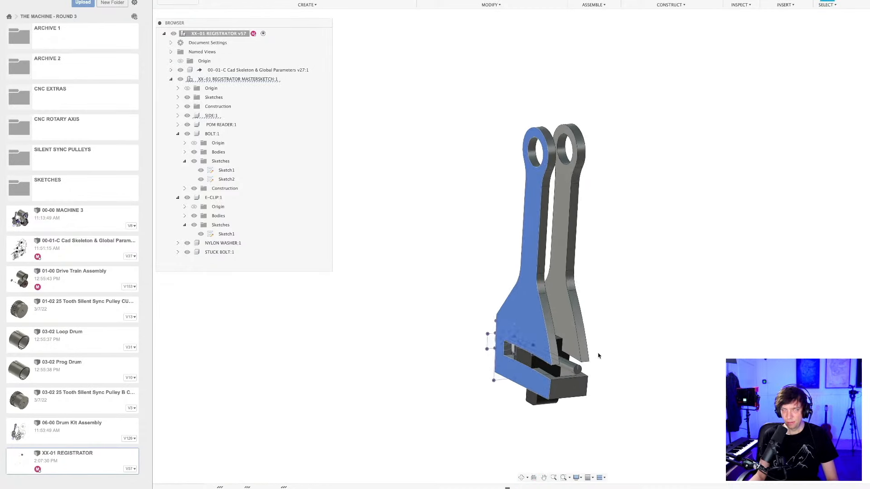
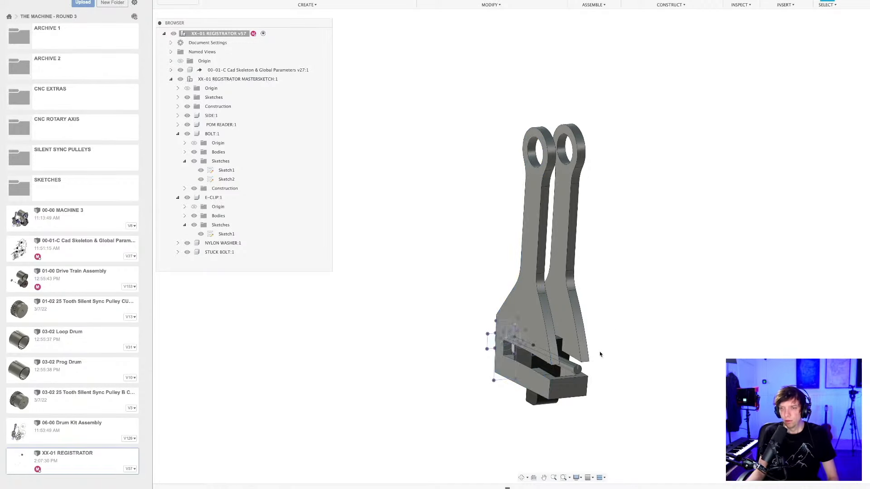
# Save a new version of the XX-01 REGISTRATOR design.
pyautogui.moveTo(601, 353)
pyautogui.keyDown('shift'); pyautogui.mouseDown(button='middle')
pyautogui.moveTo(620, 350)
pyautogui.moveTo(608, 354)
pyautogui.mouseUp(button='middle'); pyautogui.keyUp('shift')
pyautogui.scroll(5, 594, 362)
pyautogui.press('super+s')
pyautogui.press('Return')
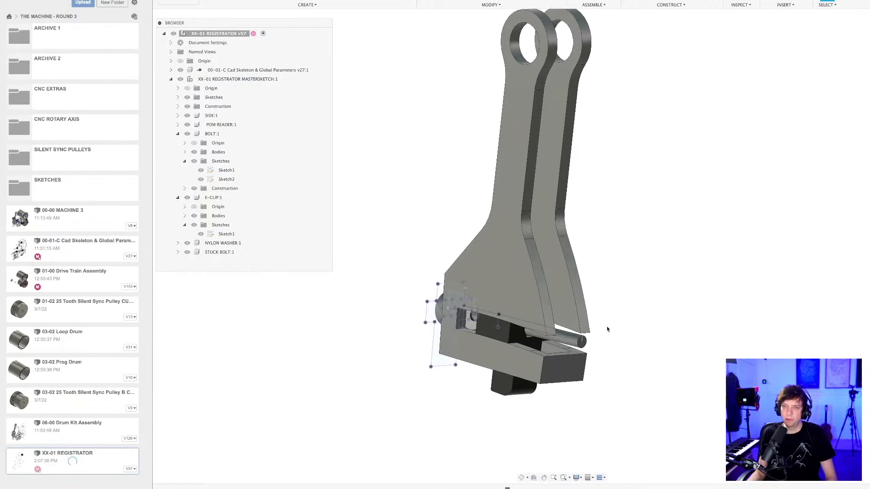
# Examine the registrator assembly from several angles, including its position relative to the large drum circles.
pyautogui.keyDown('shift'); pyautogui.moveTo(605, 329); pyautogui.dragTo(599, 350, button='middle'); pyautogui.keyUp('shift')
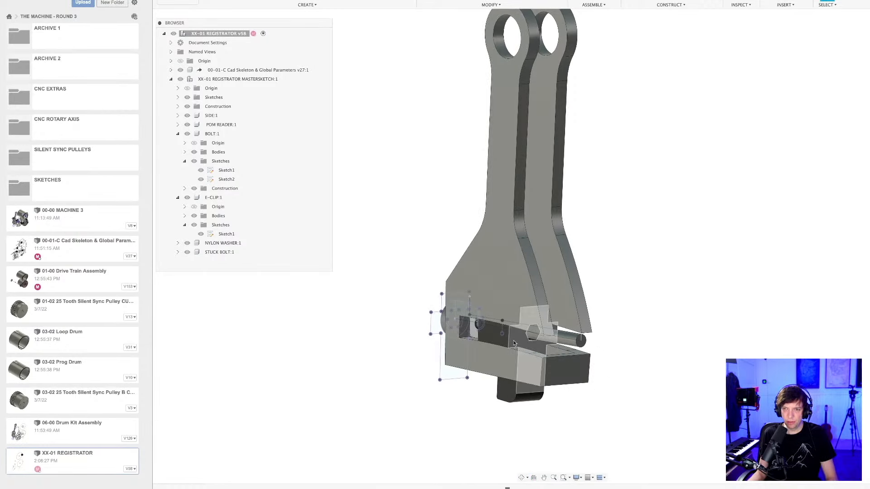
pyautogui.keyDown('shift'); pyautogui.moveTo(502, 364); pyautogui.dragTo(533, 357, button='middle'); pyautogui.keyUp('shift')
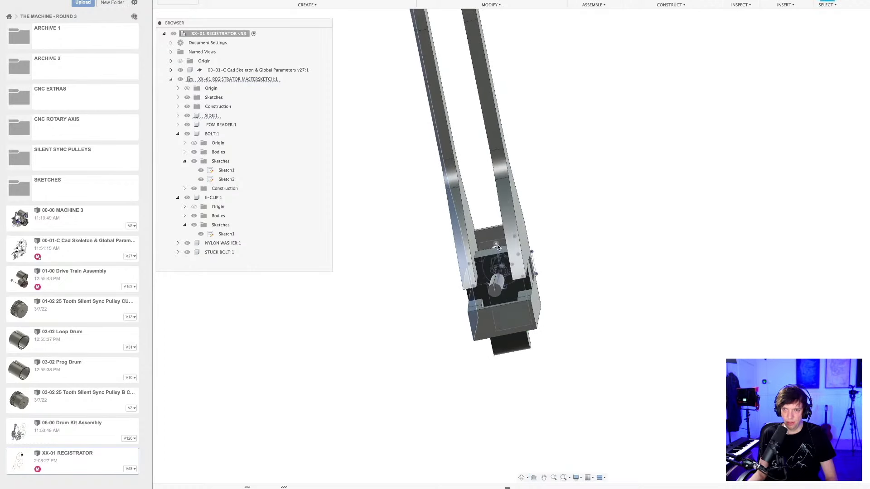
pyautogui.moveTo(498, 285)
pyautogui.keyDown('shift'); pyautogui.mouseDown(button='middle')
pyautogui.moveTo(499, 295)
pyautogui.moveTo(498, 283)
pyautogui.moveTo(571, 285)
pyautogui.moveTo(615, 306)
pyautogui.moveTo(605, 310)
pyautogui.mouseUp(button='middle'); pyautogui.keyUp('shift')
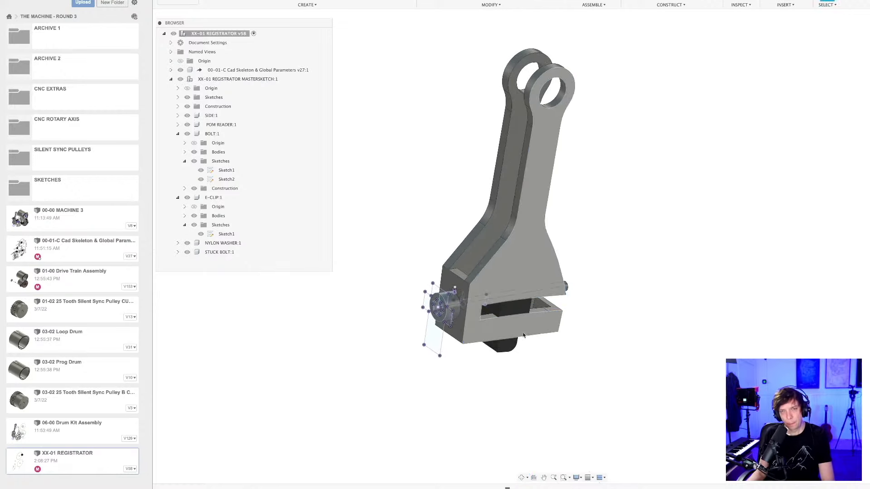
pyautogui.moveTo(585, 383)
pyautogui.keyDown('shift'); pyautogui.mouseDown(button='middle')
pyautogui.moveTo(598, 369)
pyautogui.moveTo(583, 372)
pyautogui.mouseUp(button='middle'); pyautogui.keyUp('shift')
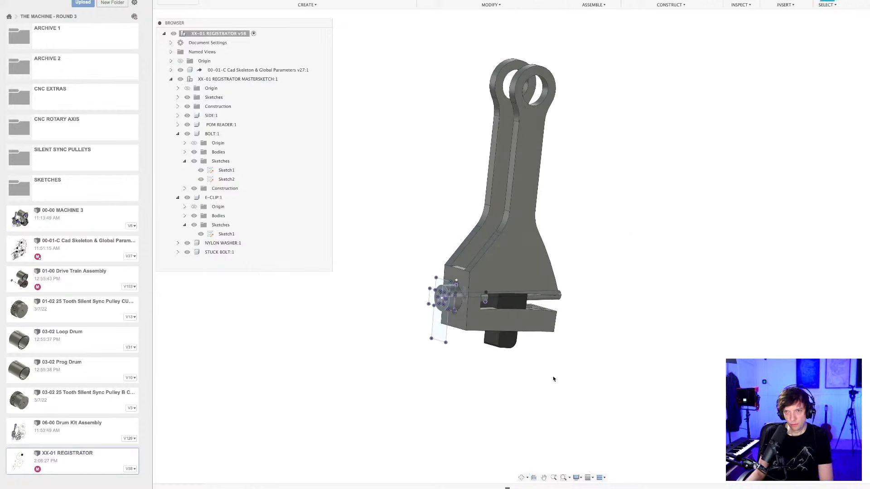
pyautogui.scroll(-5, 526, 362)
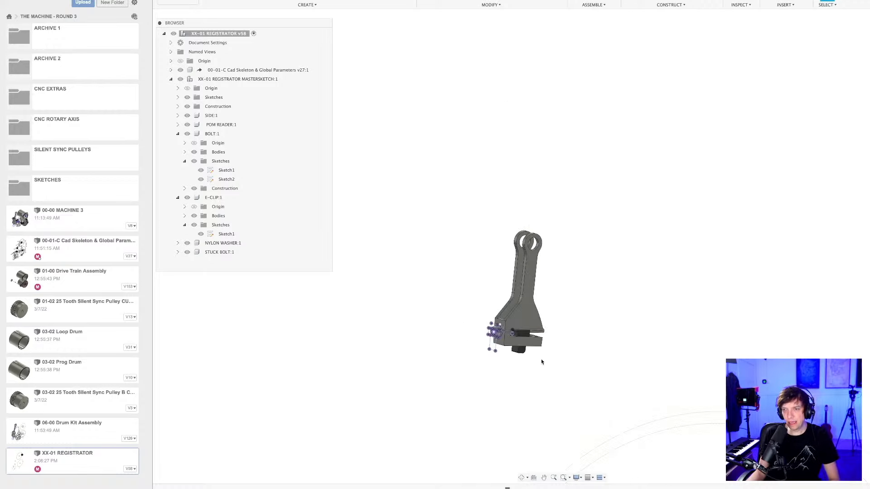
pyautogui.moveTo(526, 414); pyautogui.dragTo(531, 286, button='middle')
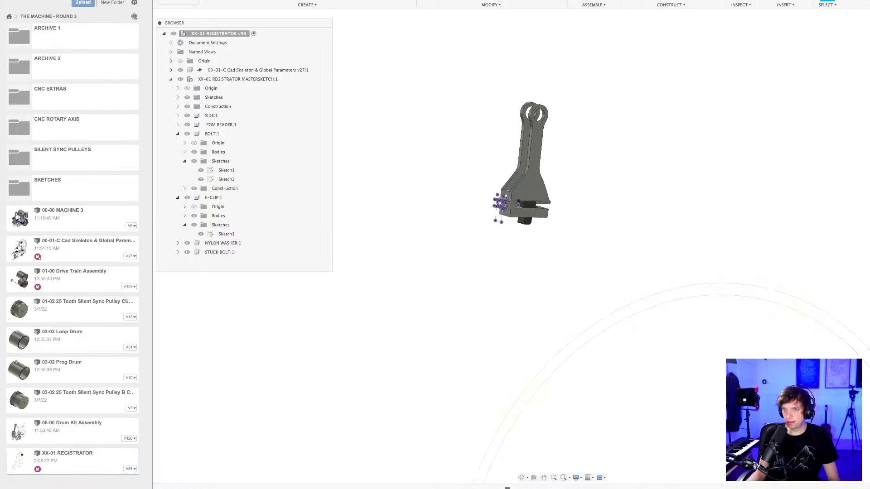
pyautogui.keyDown('shift'); pyautogui.moveTo(766, 199); pyautogui.dragTo(688, 193, button='middle'); pyautogui.keyUp('shift')
pyautogui.keyDown('shift'); pyautogui.moveTo(463, 236); pyautogui.dragTo(675, 178, button='middle'); pyautogui.keyUp('shift')
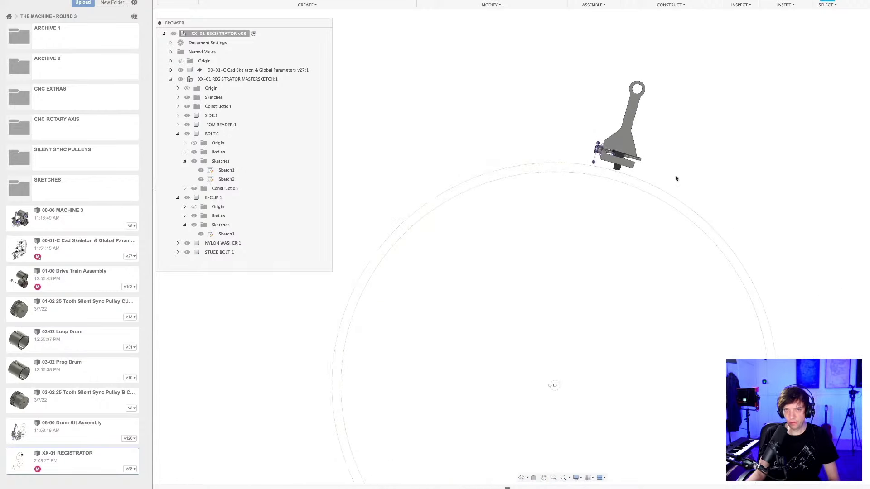
# Collapse the component tree and inspect the clearance between the POM reader's tip and the outer drum circle.
pyautogui.click(177, 134)
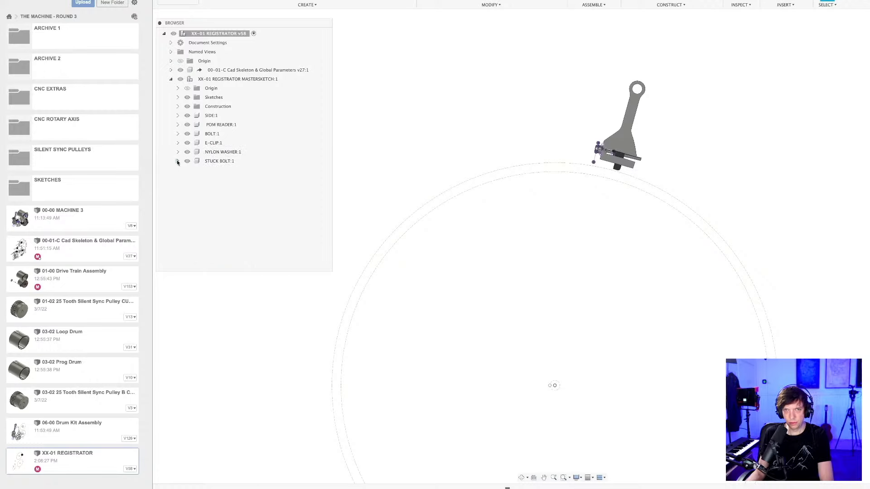
pyautogui.scroll(8, 612, 190)
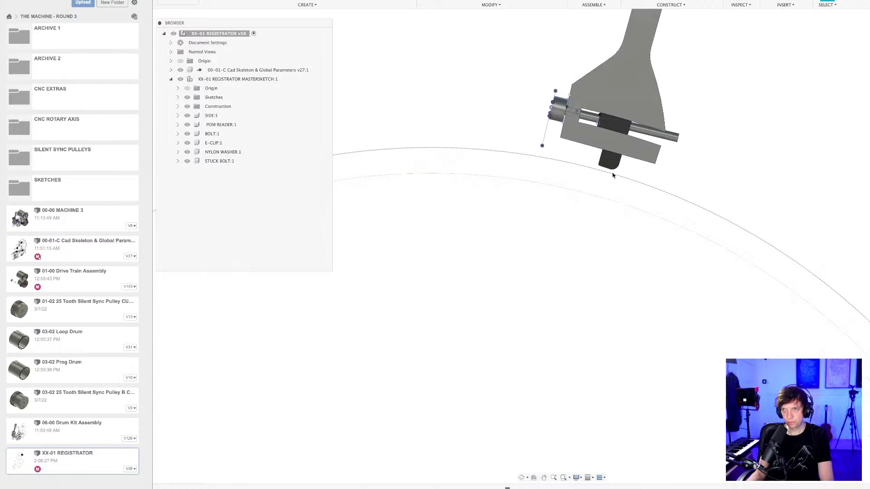
pyautogui.moveTo(660, 176); pyautogui.dragTo(535, 362, button='middle')
pyautogui.scroll(-3, 599, 221)
pyautogui.scroll(3, 569, 242)
pyautogui.scroll(2, 523, 360)
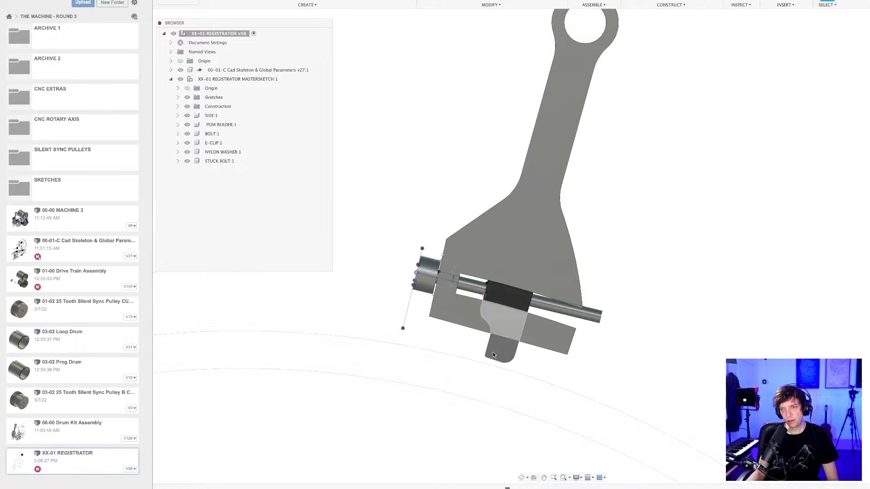
pyautogui.scroll(2, 493, 352)
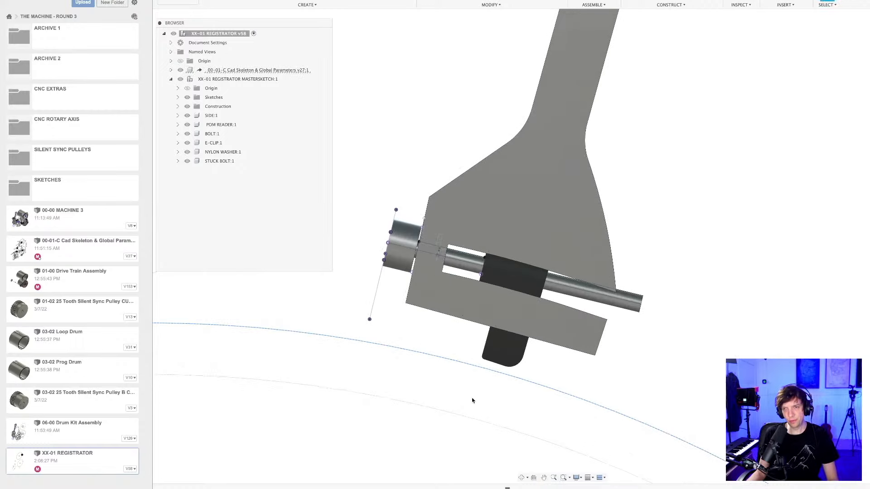
pyautogui.scroll(2, 492, 382)
pyautogui.moveTo(484, 383); pyautogui.dragTo(507, 354, button='middle')
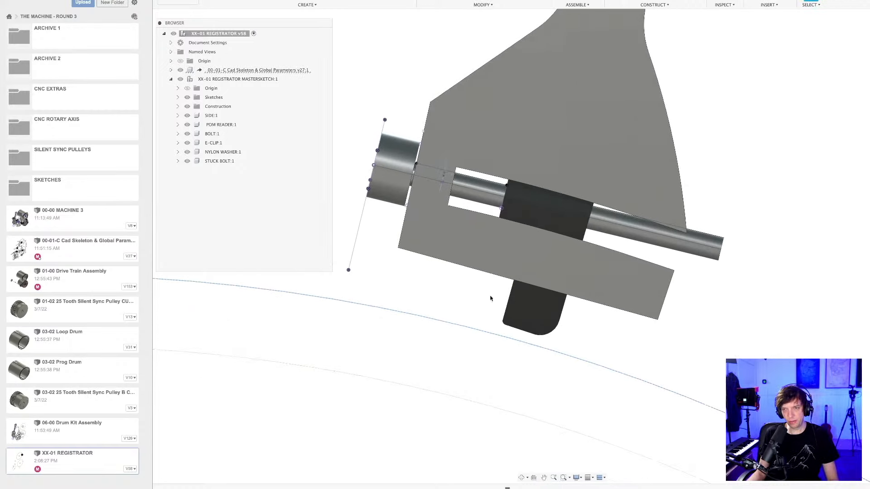
pyautogui.scroll(2, 494, 300)
pyautogui.keyDown('shift'); pyautogui.moveTo(499, 303); pyautogui.dragTo(503, 303, button='middle'); pyautogui.keyUp('shift')
pyautogui.scroll(4, 505, 306)
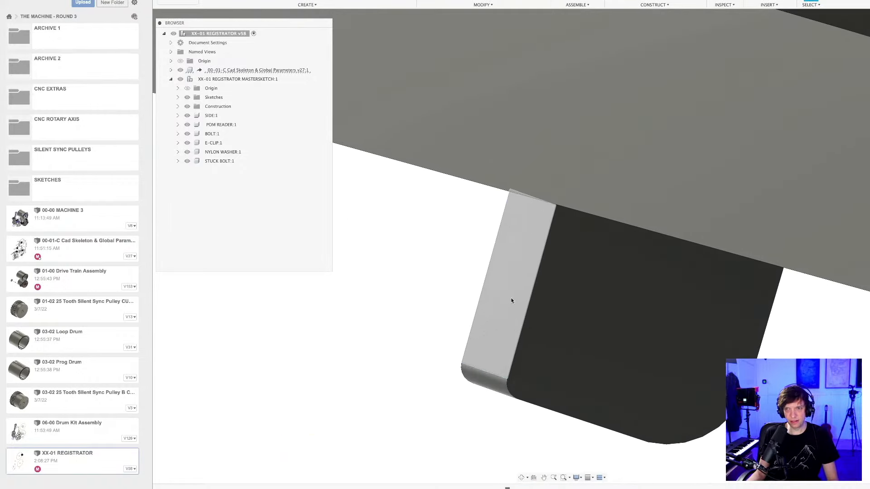
pyautogui.scroll(-5, 437, 299)
pyautogui.moveTo(437, 335); pyautogui.dragTo(504, 337, button='middle')
pyautogui.scroll(-5, 513, 334)
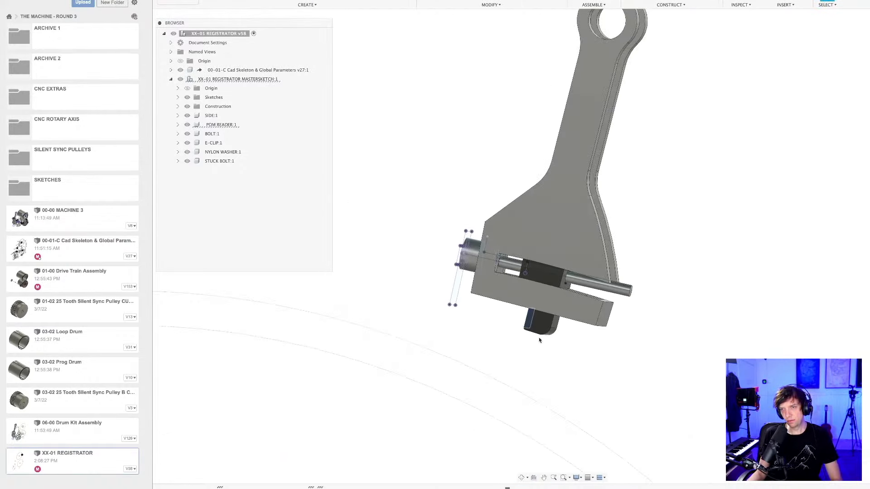
pyautogui.scroll(-2, 539, 340)
pyautogui.moveTo(570, 352); pyautogui.dragTo(556, 350, button='middle')
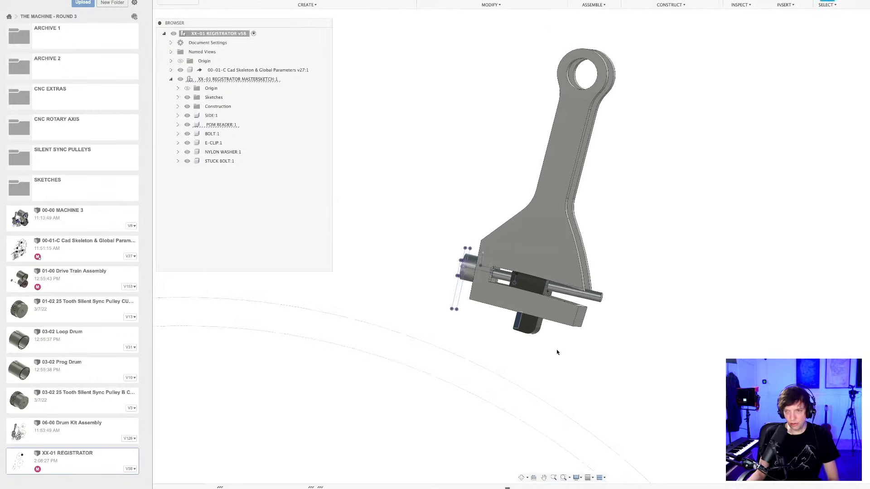
pyautogui.keyDown('shift'); pyautogui.moveTo(617, 336); pyautogui.dragTo(574, 282, button='middle'); pyautogui.keyUp('shift')
pyautogui.scroll(-2, 575, 281)
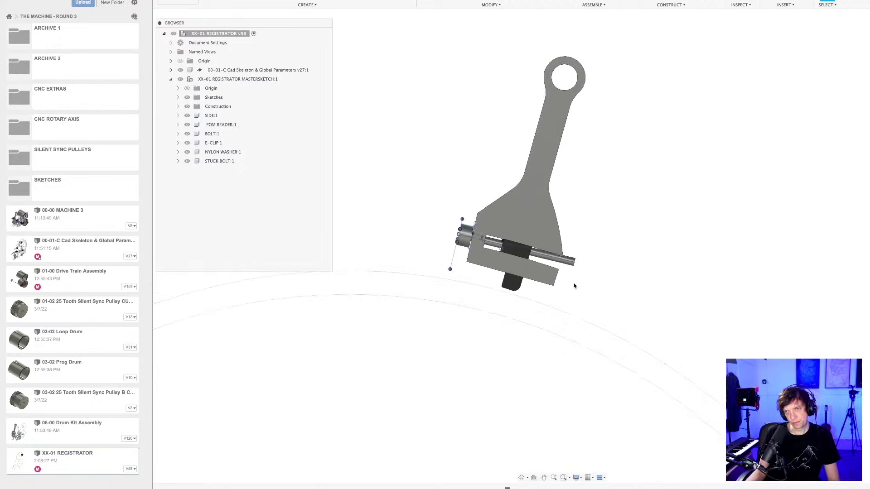
pyautogui.keyDown('shift'); pyautogui.moveTo(575, 283); pyautogui.dragTo(575, 282, button='middle'); pyautogui.keyUp('shift')
pyautogui.scroll(1, 575, 283)
pyautogui.scroll(1, 575, 285)
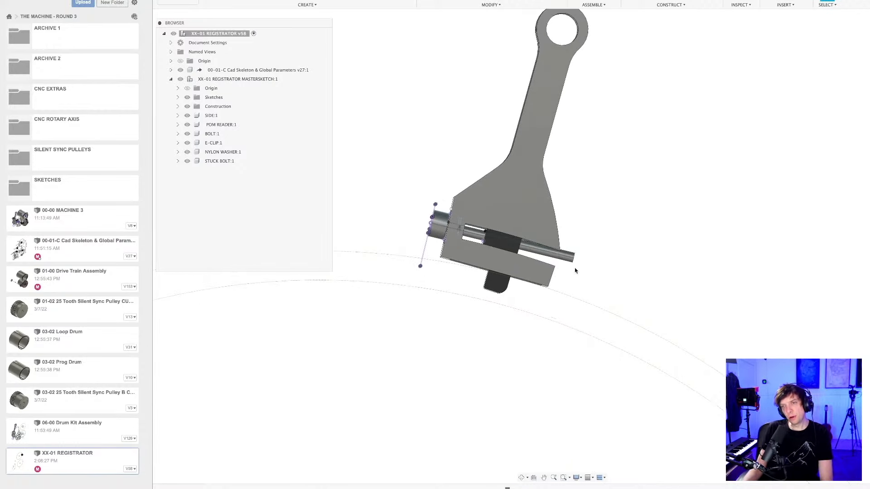
# Create an independent copy of the XX-01 REGISTRATOR MASTERSKETCH component in the root assembly with Paste New, keeping it in place.
pyautogui.keyDown('shift'); pyautogui.moveTo(595, 250); pyautogui.dragTo(623, 291, button='middle'); pyautogui.keyUp('shift')
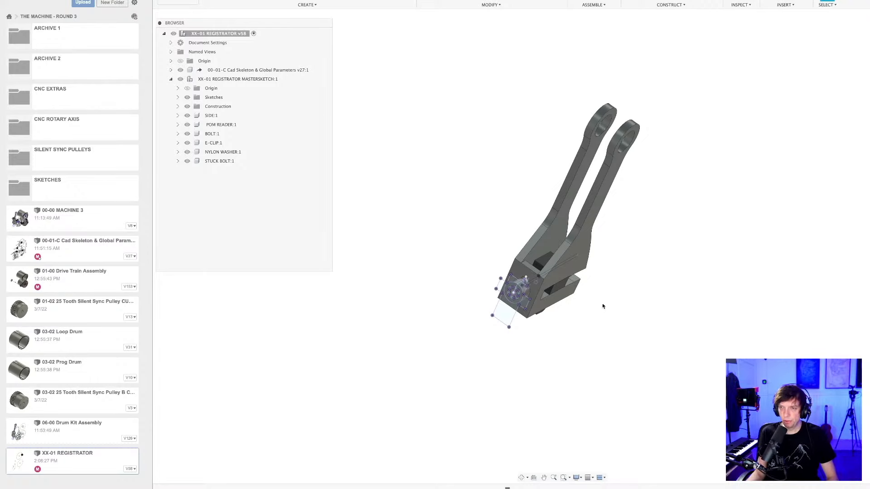
pyautogui.keyDown('shift'); pyautogui.moveTo(603, 307); pyautogui.dragTo(563, 375, button='middle'); pyautogui.keyUp('shift')
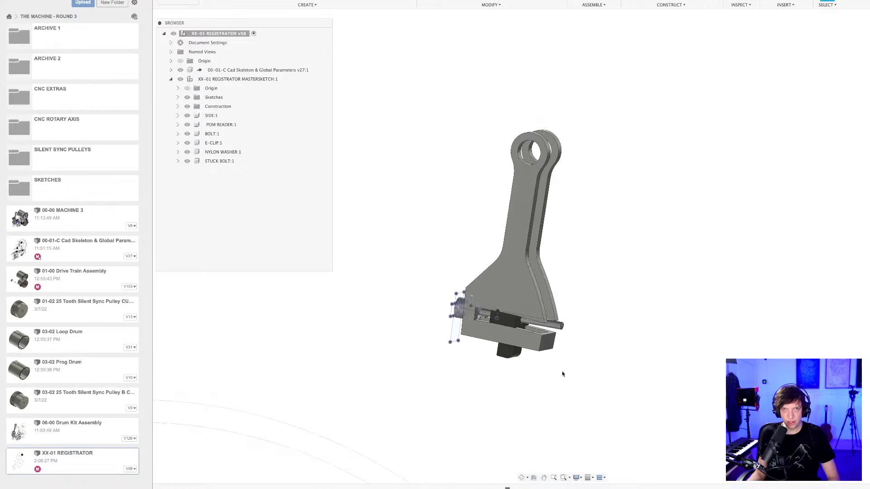
pyautogui.click(230, 80)
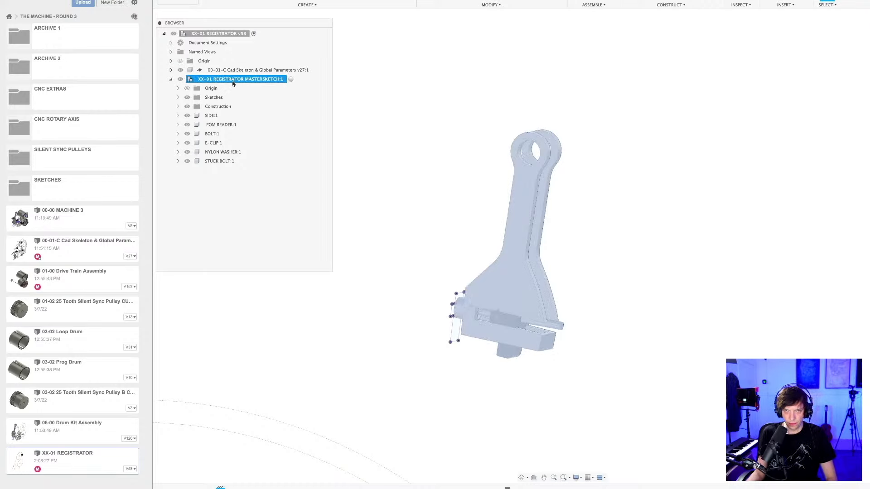
pyautogui.rightClick(229, 34)
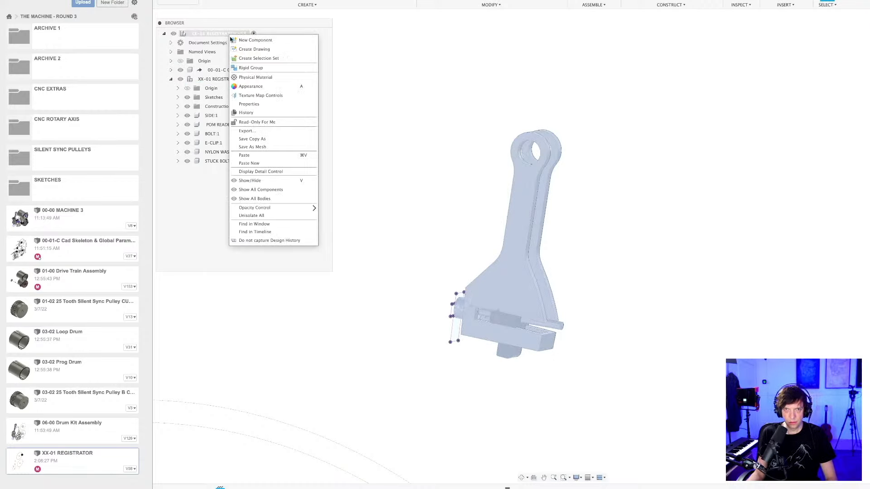
pyautogui.click(247, 163)
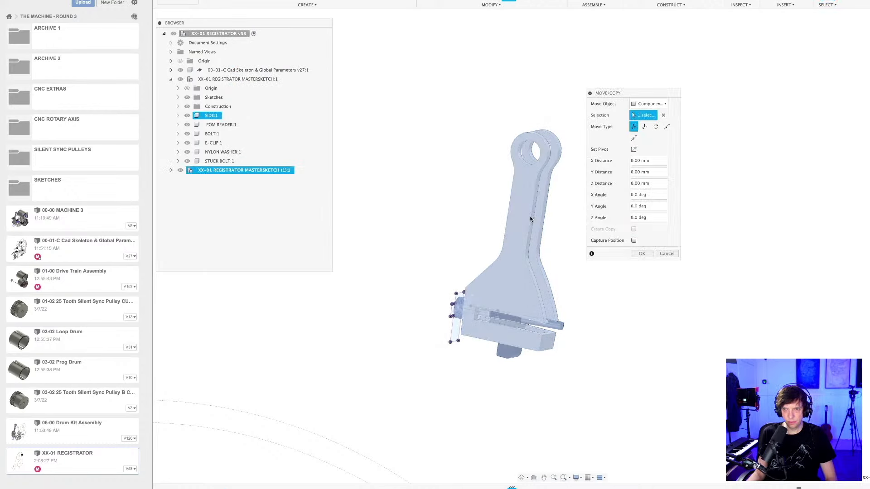
pyautogui.scroll(-5, 487, 211)
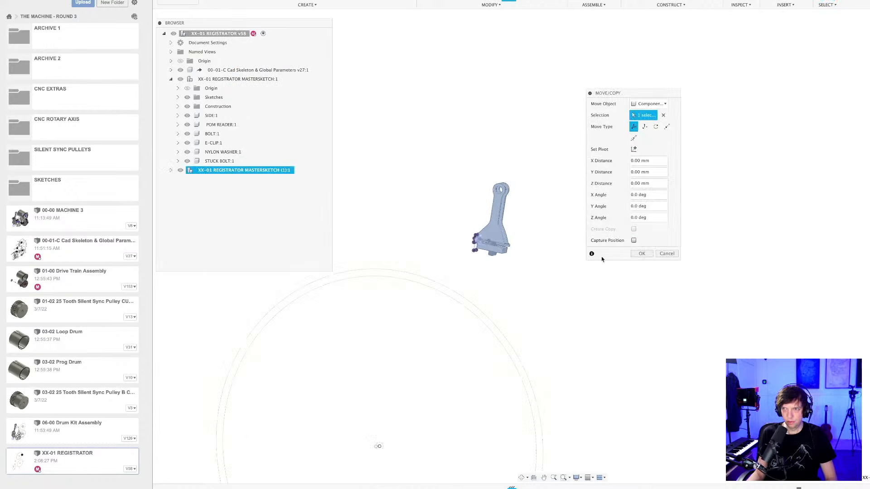
pyautogui.click(642, 253)
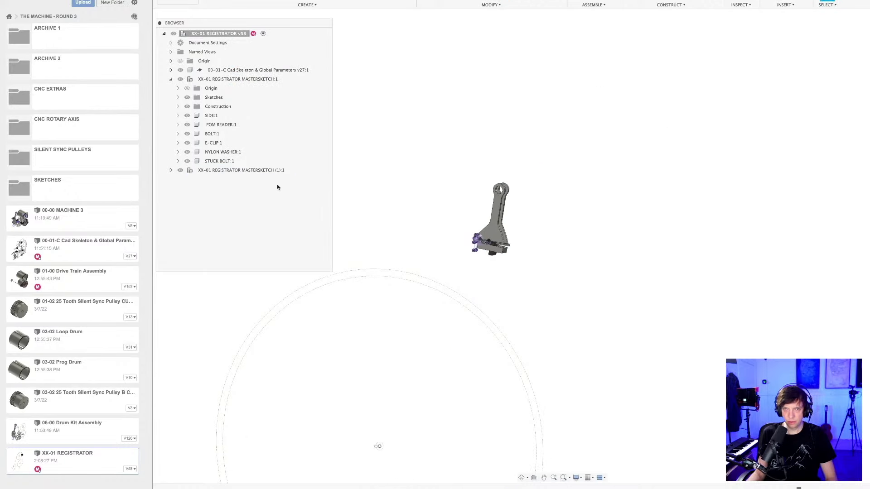
# List the copied mastersketch's components and hide the original XX-01 REGISTRATOR MASTERSKETCH component.
pyautogui.click(171, 170)
pyautogui.click(180, 79)
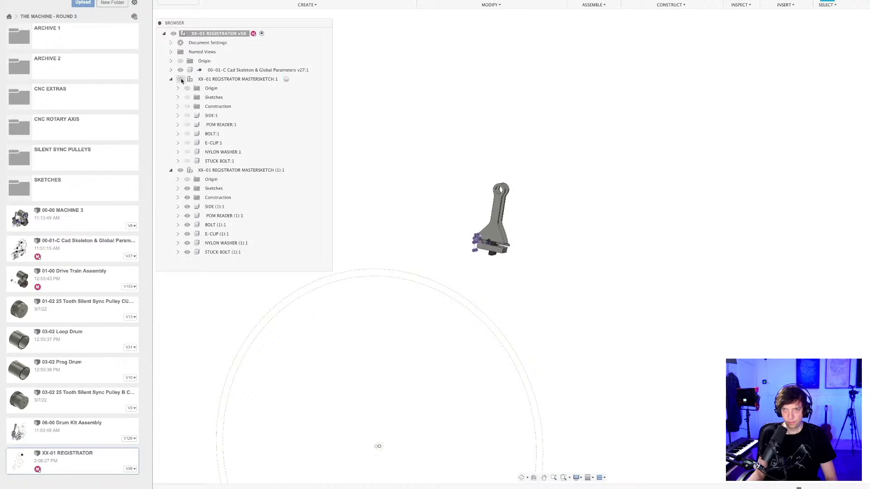
pyautogui.click(272, 171)
pyautogui.scroll(3, 546, 249)
pyautogui.click(521, 254)
pyautogui.moveTo(522, 253)
pyautogui.keyDown('shift'); pyautogui.mouseDown(button='middle')
pyautogui.moveTo(562, 251)
pyautogui.moveTo(538, 256)
pyautogui.moveTo(541, 291)
pyautogui.mouseUp(button='middle'); pyautogui.keyUp('shift')
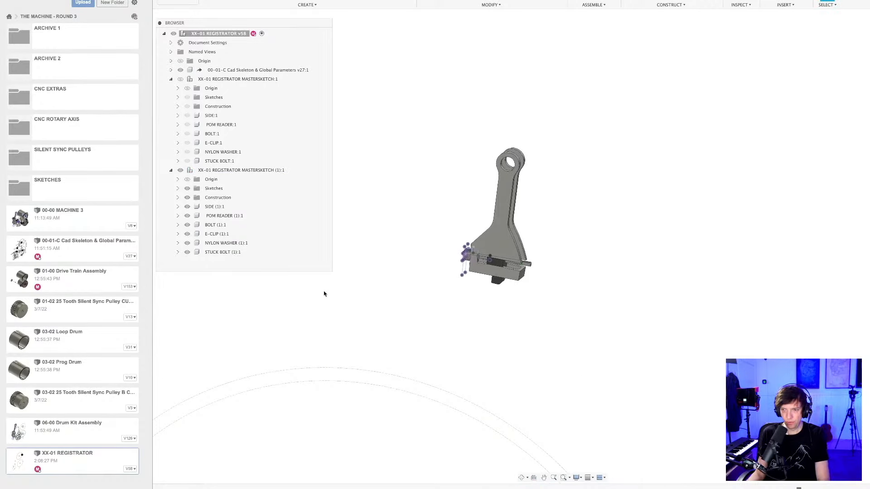
# Activate the copied mastersketch component and roll its history back to the stage with only the first side plate.
pyautogui.click(237, 170)
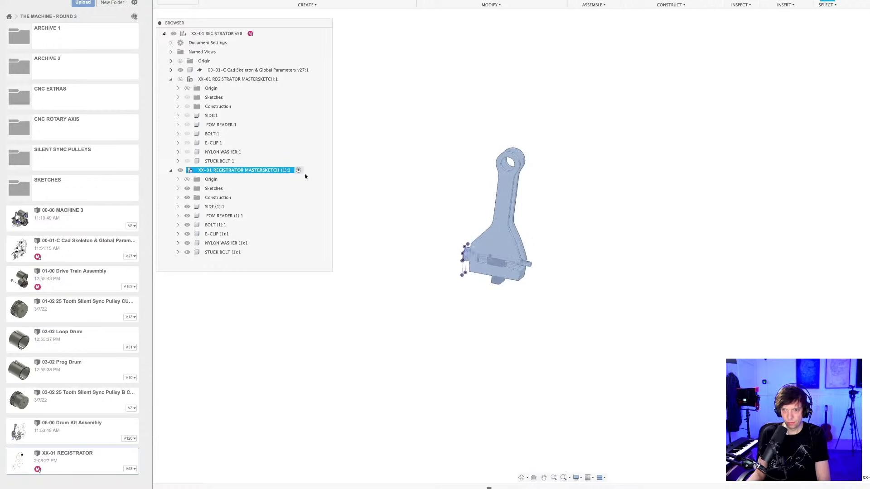
pyautogui.click(582, 387)
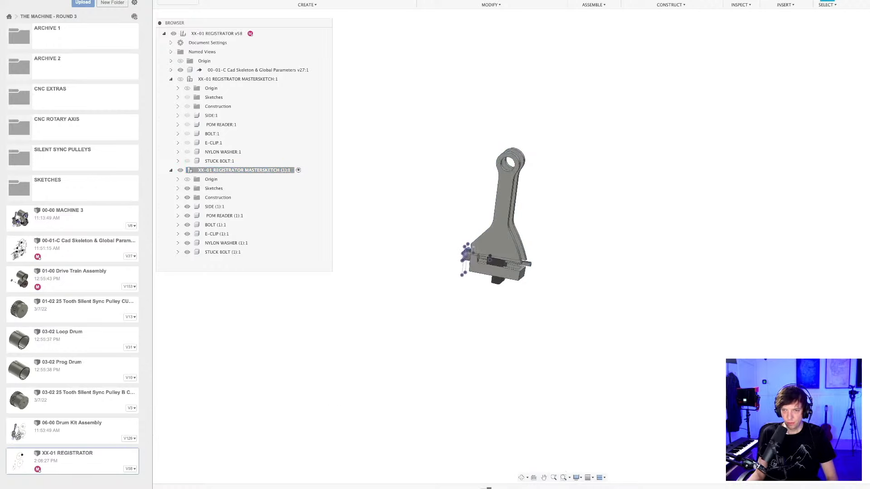
pyautogui.moveTo(489, 488)
pyautogui.mouseDown()
pyautogui.moveTo(224, 488)
pyautogui.moveTo(242, 488)
pyautogui.mouseUp()
pyautogui.moveTo(466, 335)
pyautogui.keyDown('shift'); pyautogui.mouseDown(button='middle')
pyautogui.moveTo(457, 336)
pyautogui.moveTo(569, 277)
pyautogui.moveTo(591, 342)
pyautogui.moveTo(569, 350)
pyautogui.moveTo(577, 351)
pyautogui.mouseUp(button='middle'); pyautogui.keyUp('shift')
# Save the design and roll the copy's history forward to the stage with both side plates and the connecting blocks.
pyautogui.press('super+s')
pyautogui.press('Return')
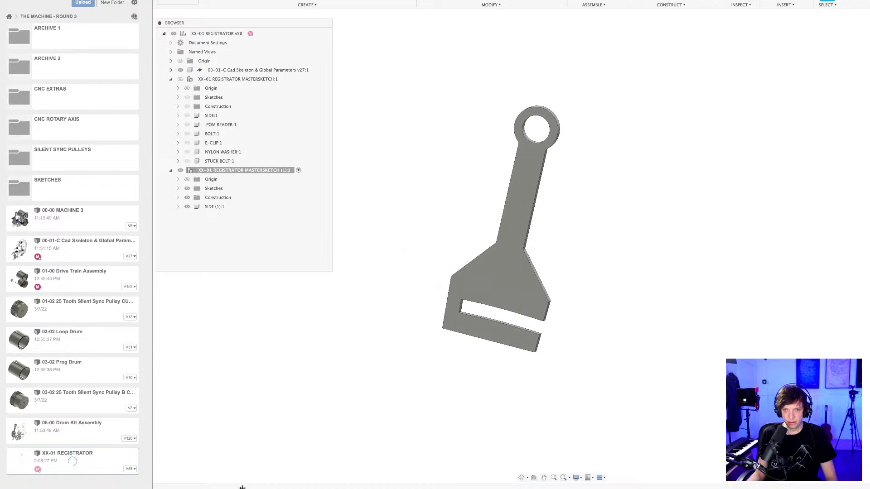
pyautogui.moveTo(243, 488); pyautogui.dragTo(271, 488)
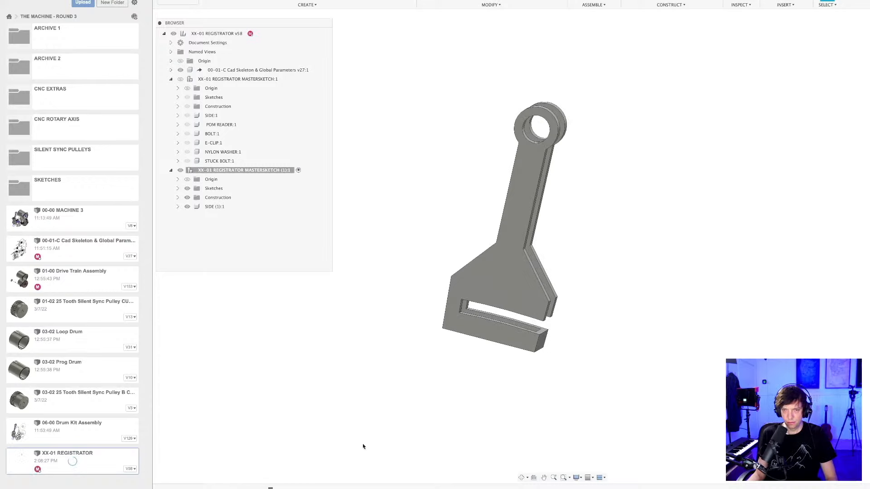
pyautogui.keyDown('shift'); pyautogui.moveTo(363, 447); pyautogui.dragTo(471, 375, button='middle'); pyautogui.keyUp('shift')
pyautogui.scroll(-2, 442, 385)
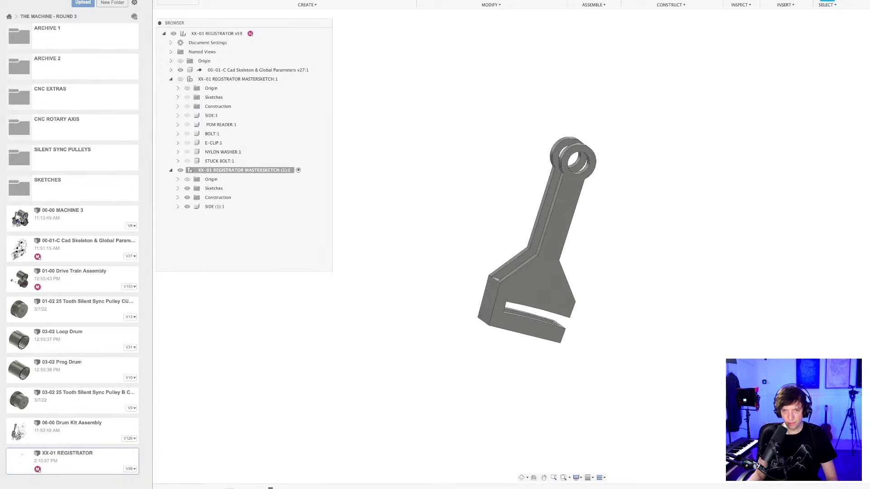
# Delete the history feature that produces the second side plate in the copied SIDE component, despite its dependent features.
pyautogui.rightClick(247, 487)
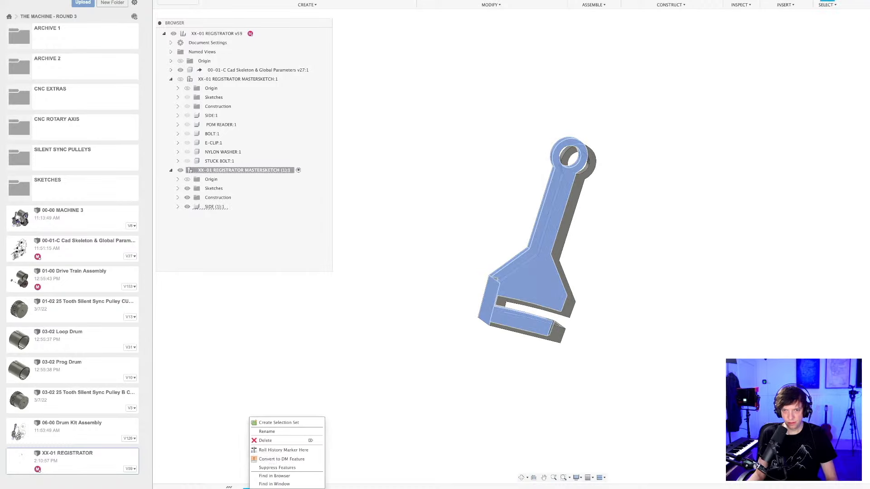
pyautogui.click(274, 442)
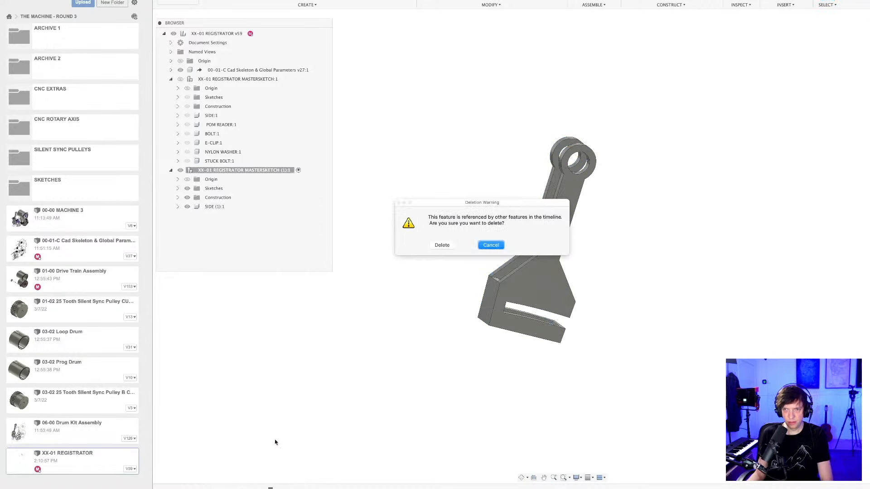
pyautogui.click(439, 246)
pyautogui.keyDown('shift'); pyautogui.moveTo(440, 245); pyautogui.dragTo(508, 362, button='middle'); pyautogui.keyUp('shift')
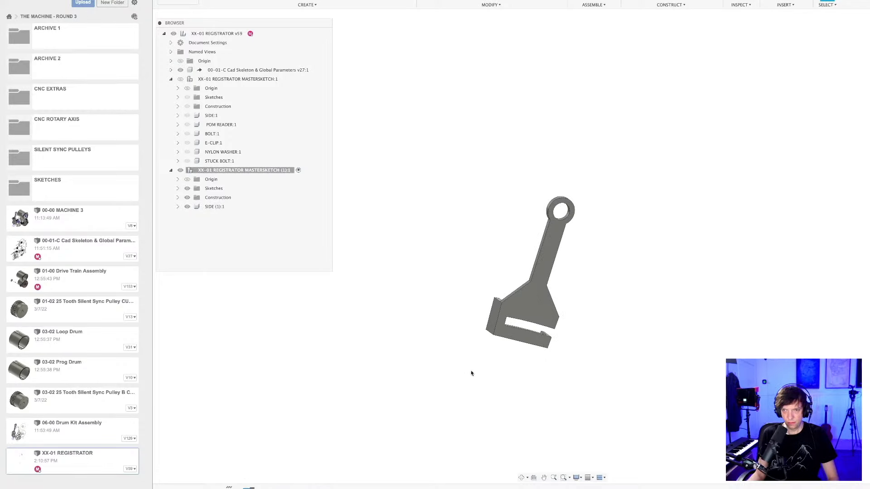
# Edit the connecting blocks' extrusion to drop the second block's profile and extrude the remaining block outward about -18.6 mm.
pyautogui.scroll(5, 490, 340)
pyautogui.keyDown('shift'); pyautogui.moveTo(493, 343); pyautogui.dragTo(449, 350, button='middle'); pyautogui.keyUp('shift')
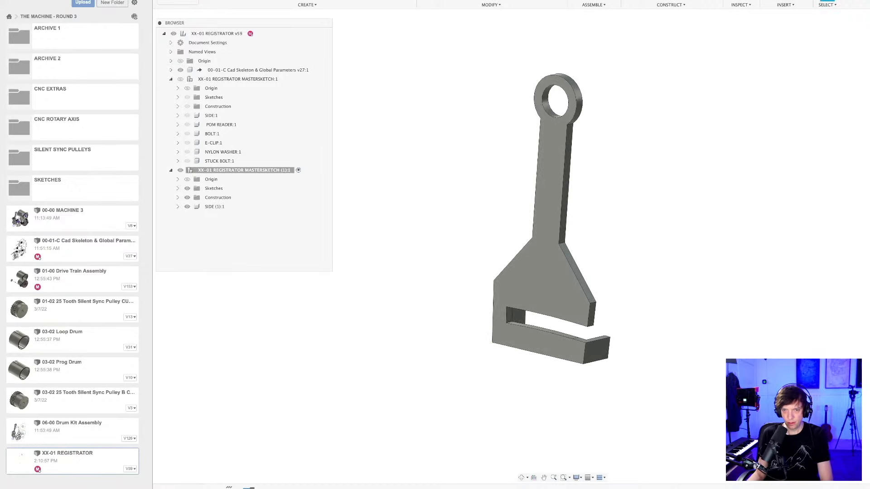
pyautogui.rightClick(249, 487)
pyautogui.click(278, 406)
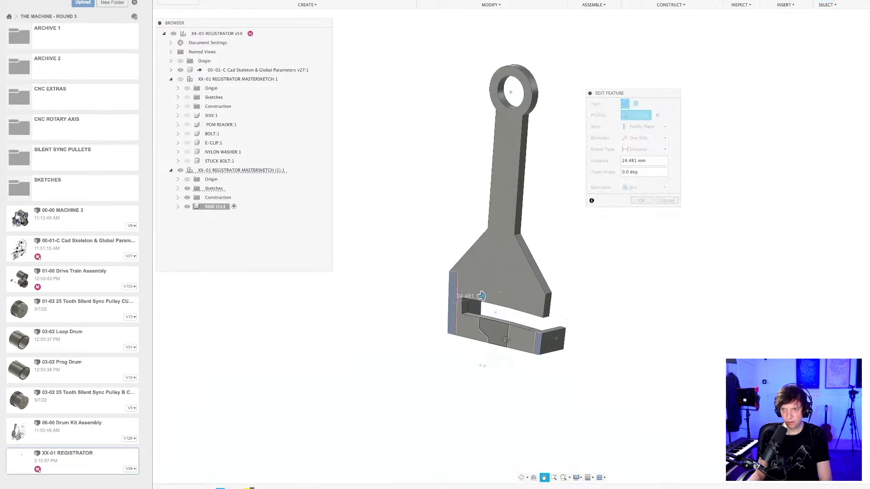
pyautogui.scroll(5, 539, 362)
pyautogui.click(537, 348)
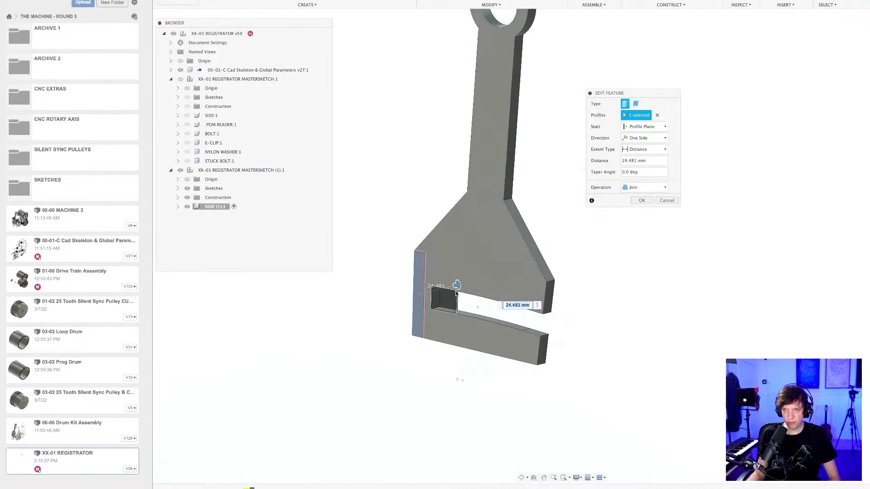
pyautogui.moveTo(448, 289); pyautogui.dragTo(400, 311)
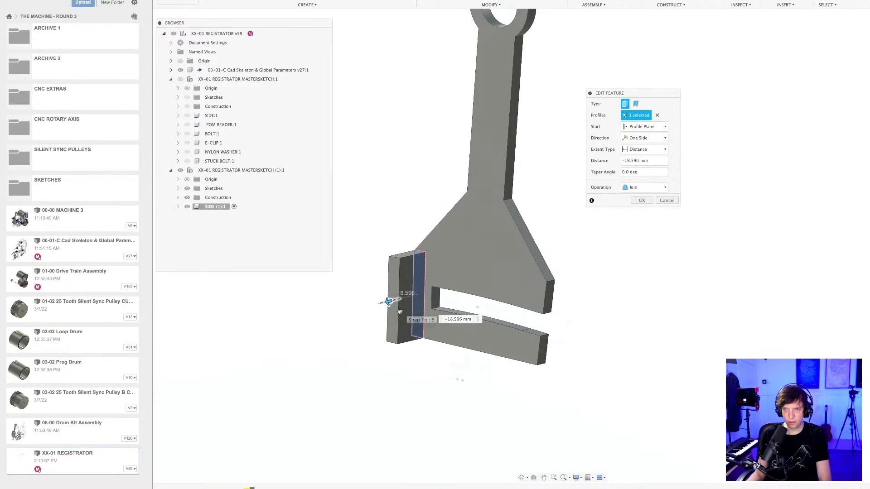
pyautogui.press('Return')
pyautogui.scroll(-5, 505, 328)
pyautogui.keyDown('shift'); pyautogui.moveTo(476, 356); pyautogui.dragTo(512, 365, button='middle'); pyautogui.keyUp('shift')
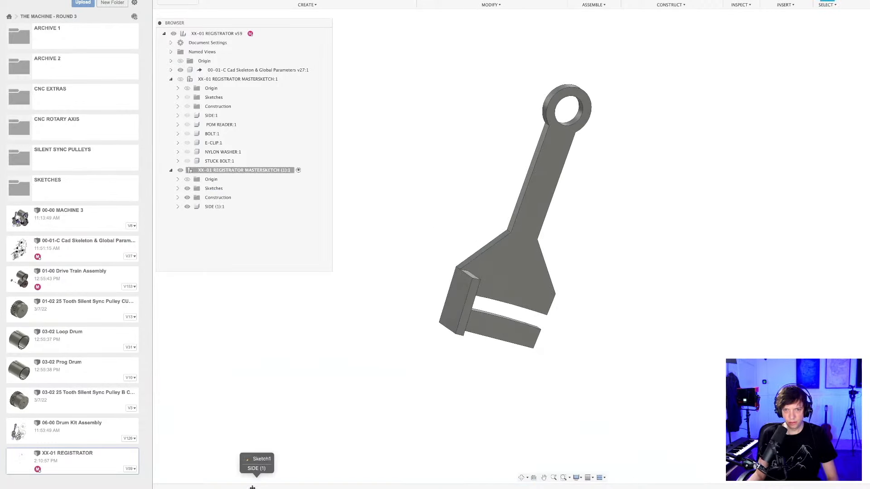
# Roll the copy's history forward past the block's slot to the stage where the POM READER (1) component exists.
pyautogui.keyDown('shift'); pyautogui.moveTo(415, 388); pyautogui.dragTo(375, 378, button='middle'); pyautogui.keyUp('shift')
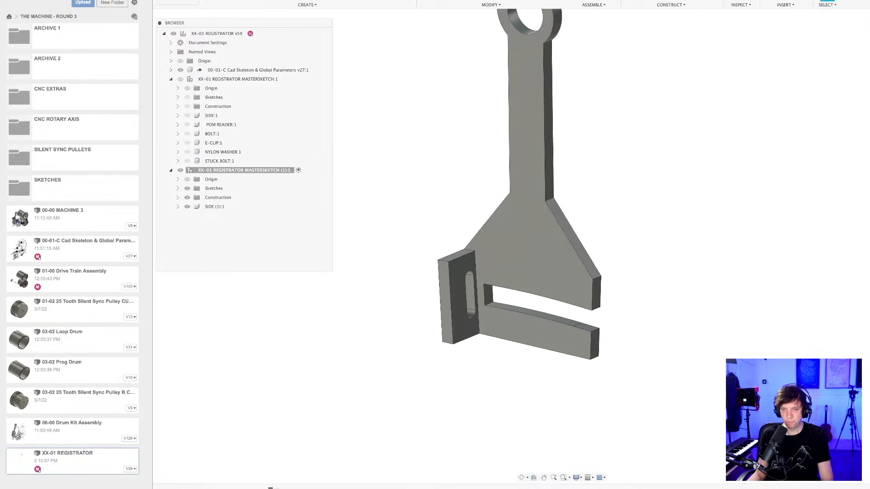
pyautogui.moveTo(271, 488); pyautogui.dragTo(290, 488)
pyautogui.keyDown('shift'); pyautogui.moveTo(401, 413); pyautogui.dragTo(419, 398, button='middle'); pyautogui.keyUp('shift')
pyautogui.scroll(3, 512, 398)
pyautogui.keyDown('shift'); pyautogui.moveTo(512, 399); pyautogui.dragTo(438, 295, button='middle'); pyautogui.keyUp('shift')
pyautogui.scroll(3, 501, 324)
pyautogui.moveTo(497, 324)
pyautogui.keyDown('shift'); pyautogui.mouseDown(button='middle')
pyautogui.moveTo(495, 314)
pyautogui.moveTo(489, 327)
pyautogui.mouseUp(button='middle'); pyautogui.keyUp('shift')
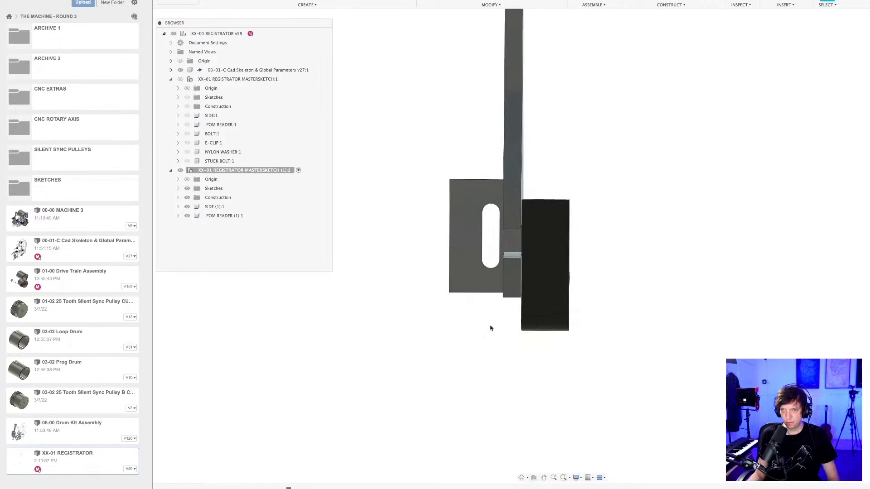
# Edit the POM reader's extrusion to start at the profile plane and extend symmetrically.
pyautogui.rightClick(284, 487)
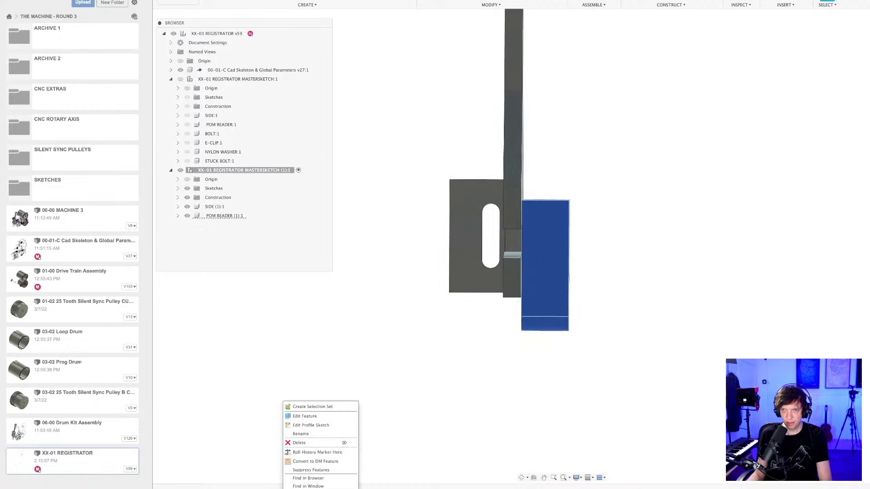
pyautogui.click(309, 417)
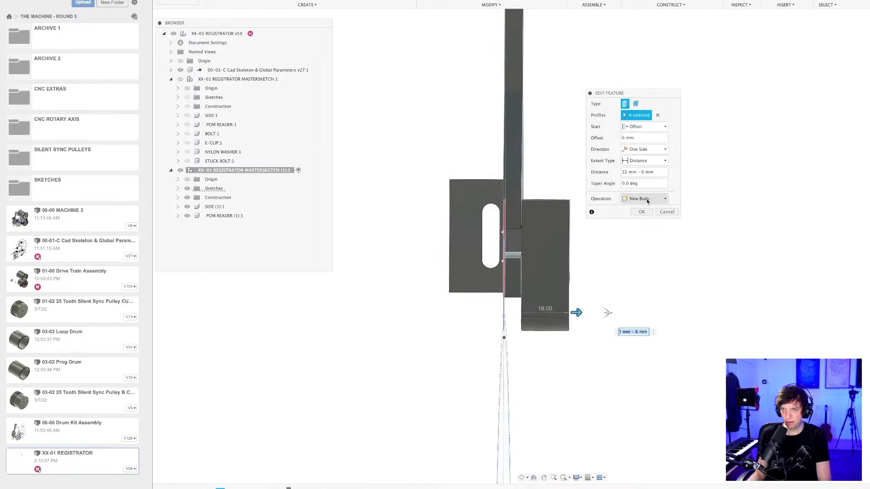
pyautogui.click(642, 126)
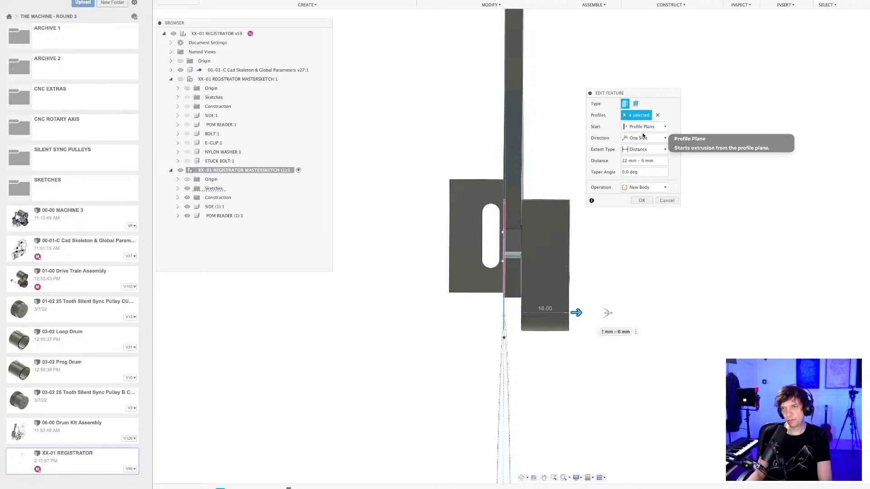
pyautogui.click(643, 136)
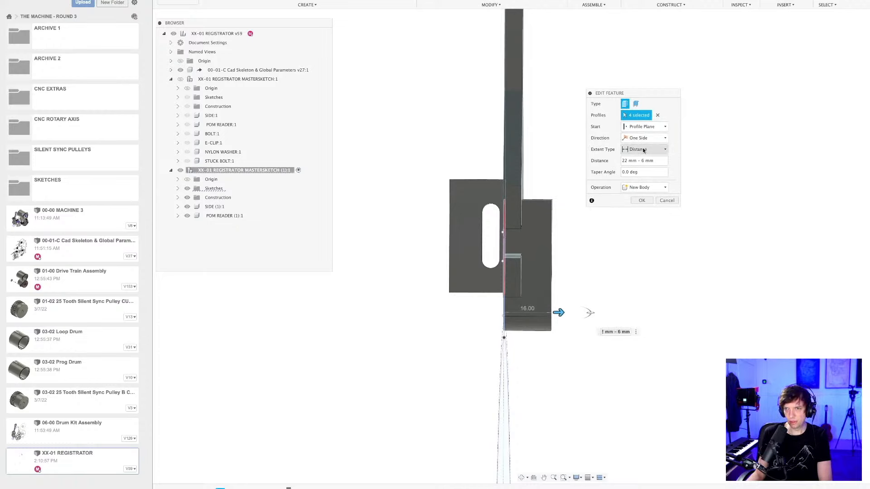
pyautogui.click(644, 149)
pyautogui.click(641, 139)
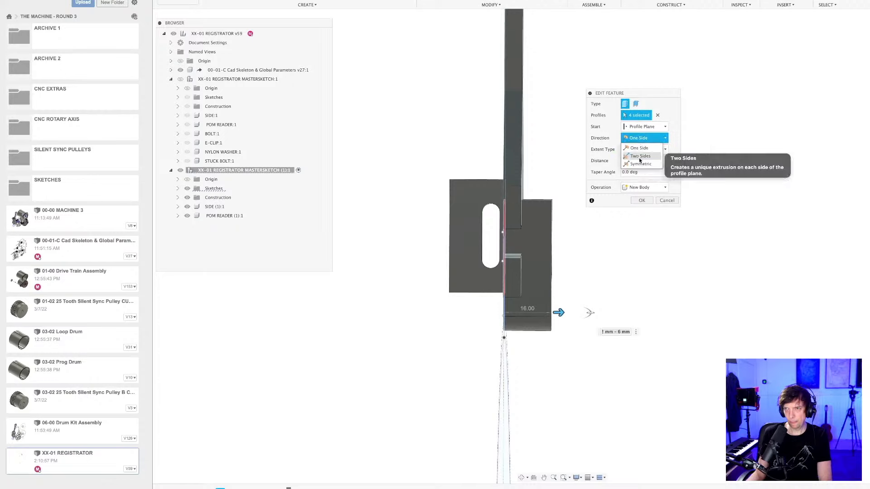
pyautogui.click(642, 164)
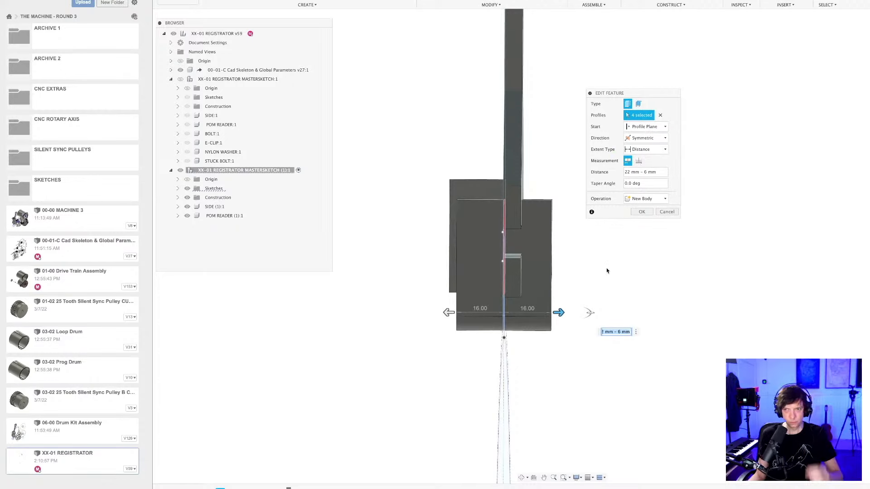
pyautogui.moveTo(608, 270)
pyautogui.keyDown('shift'); pyautogui.mouseDown(button='middle')
pyautogui.moveTo(680, 287)
pyautogui.moveTo(666, 286)
pyautogui.moveTo(658, 271)
pyautogui.moveTo(620, 266)
pyautogui.mouseUp(button='middle'); pyautogui.keyUp('shift')
pyautogui.click(642, 212)
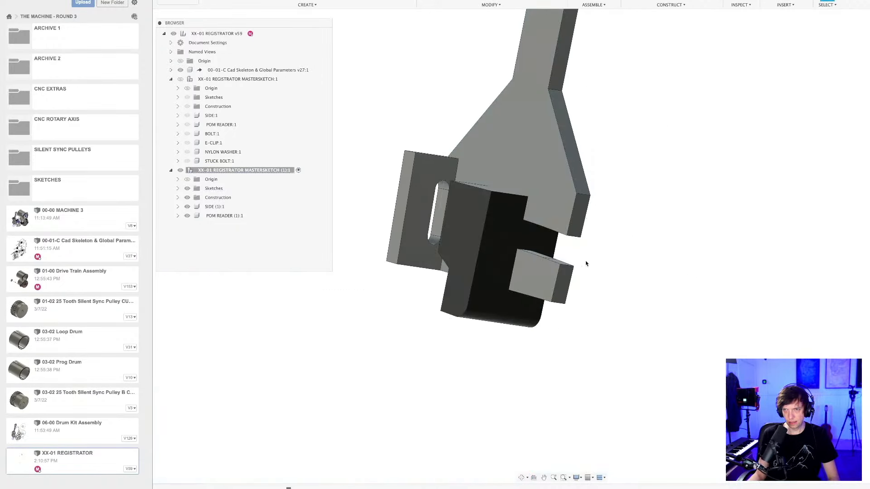
# Examine how the POM reader block sits against the copied side plate and its slot.
pyautogui.keyDown('shift'); pyautogui.moveTo(593, 314); pyautogui.dragTo(621, 311, button='middle'); pyautogui.keyUp('shift')
pyautogui.scroll(3, 531, 273)
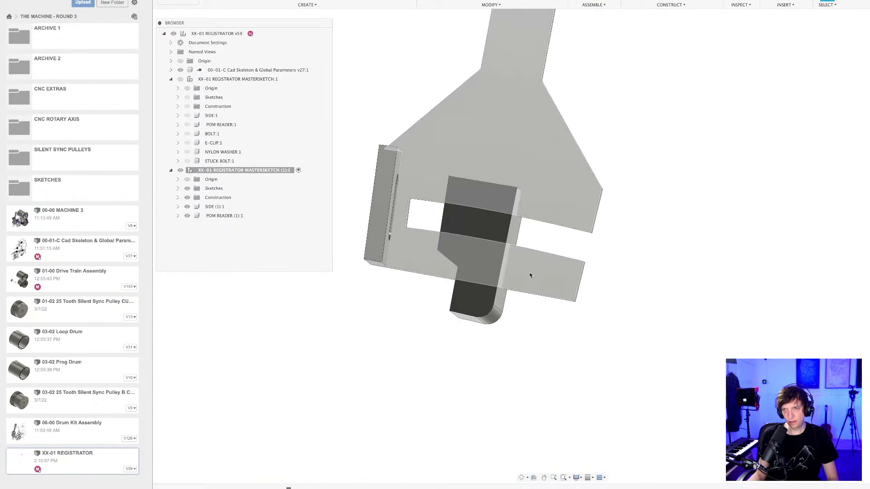
pyautogui.click(531, 273)
pyautogui.scroll(-5, 531, 273)
pyautogui.moveTo(544, 316)
pyautogui.keyDown('shift'); pyautogui.mouseDown(button='middle')
pyautogui.moveTo(555, 317)
pyautogui.moveTo(535, 317)
pyautogui.mouseUp(button='middle'); pyautogui.keyUp('shift')
pyautogui.scroll(-5, 464, 310)
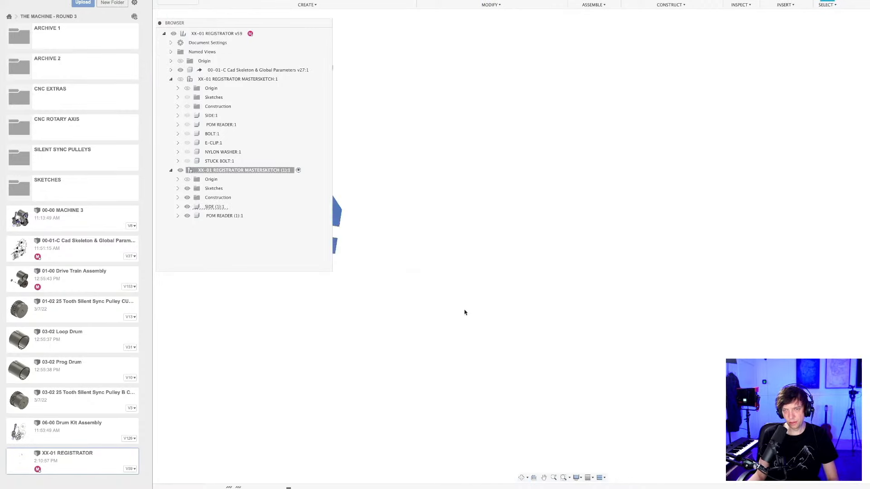
pyautogui.moveTo(425, 316); pyautogui.dragTo(584, 345, button='middle')
pyautogui.scroll(5, 543, 281)
pyautogui.scroll(-3, 521, 338)
pyautogui.moveTo(473, 333); pyautogui.dragTo(585, 320, button='middle')
pyautogui.scroll(3, 585, 319)
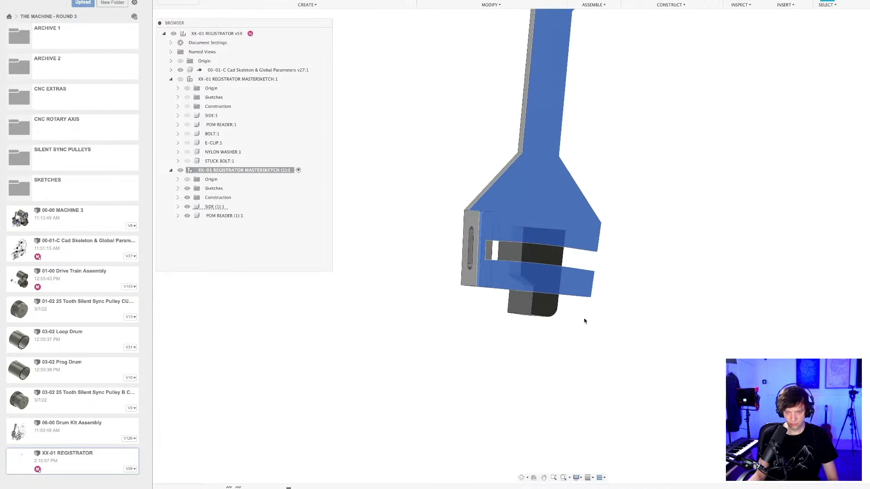
# Save the design with the symmetric POM reader block.
pyautogui.press('super+s')
pyautogui.press('Return')
pyautogui.scroll(-3, 579, 320)
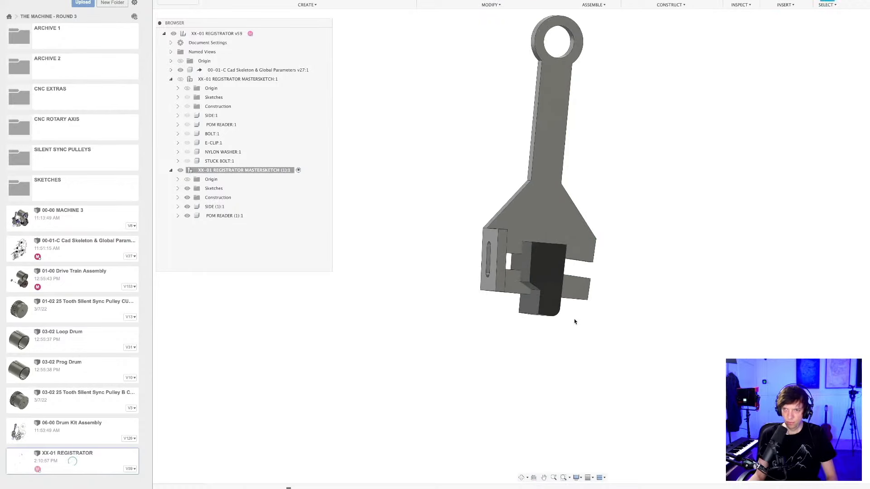
pyautogui.keyDown('shift'); pyautogui.moveTo(574, 319); pyautogui.dragTo(538, 415, button='middle'); pyautogui.keyUp('shift')
pyautogui.scroll(2, 571, 396)
pyautogui.scroll(-1, 557, 403)
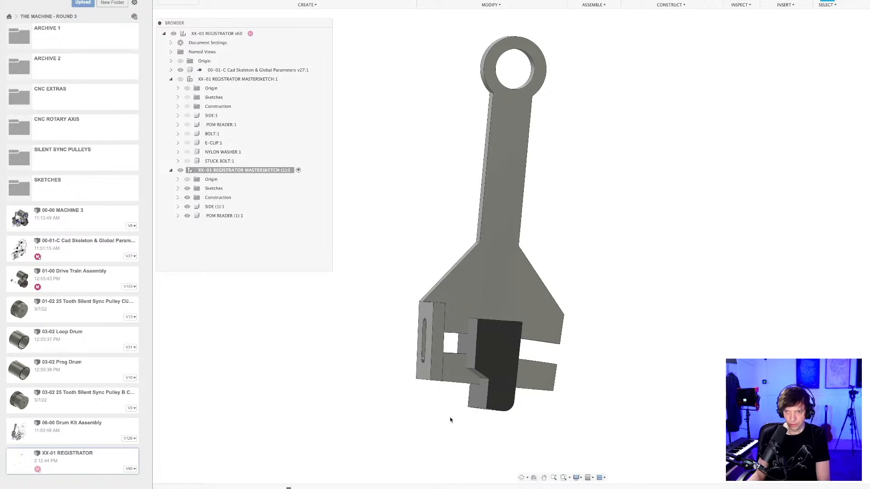
pyautogui.moveTo(437, 422); pyautogui.dragTo(418, 418, button='middle')
pyautogui.scroll(-2, 417, 433)
# Edit the copied mastersketch and draw a center-point arc about the large drum circle's centre, joining the side plate's two lower corners.
pyautogui.doubleClick(220, 488)
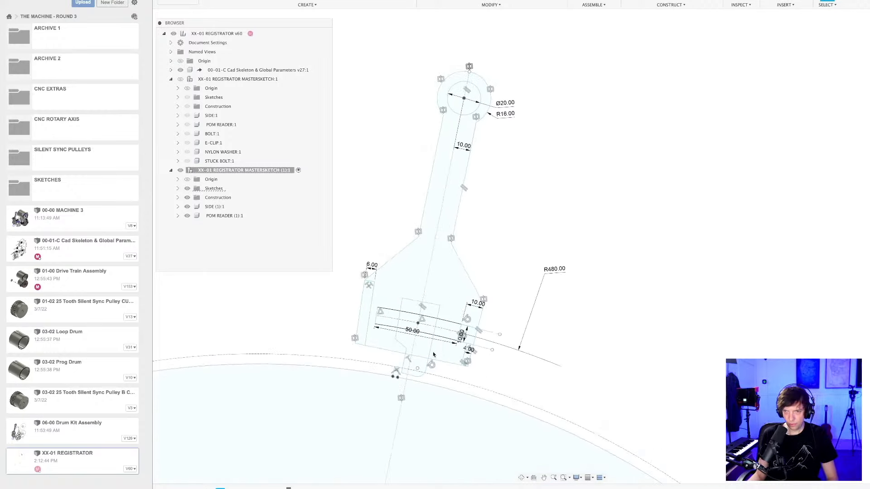
pyautogui.moveTo(483, 368); pyautogui.dragTo(626, 367, button='middle')
pyautogui.scroll(3, 553, 353)
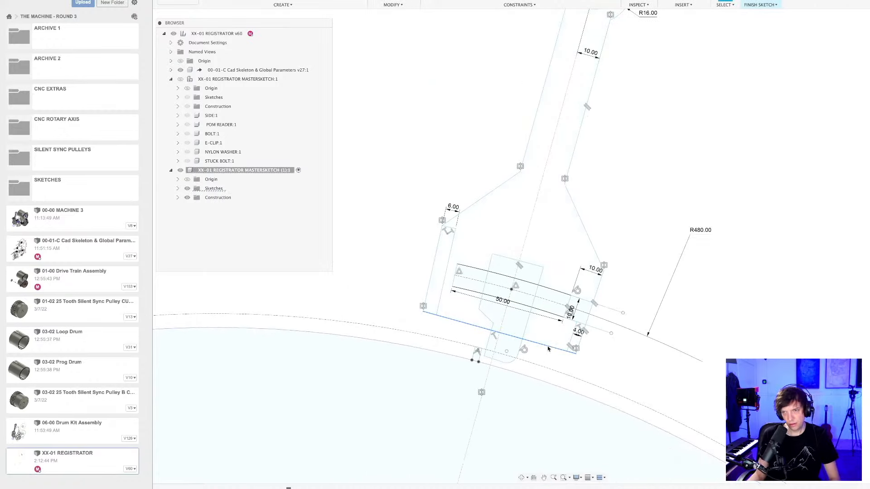
pyautogui.scroll(-2, 547, 349)
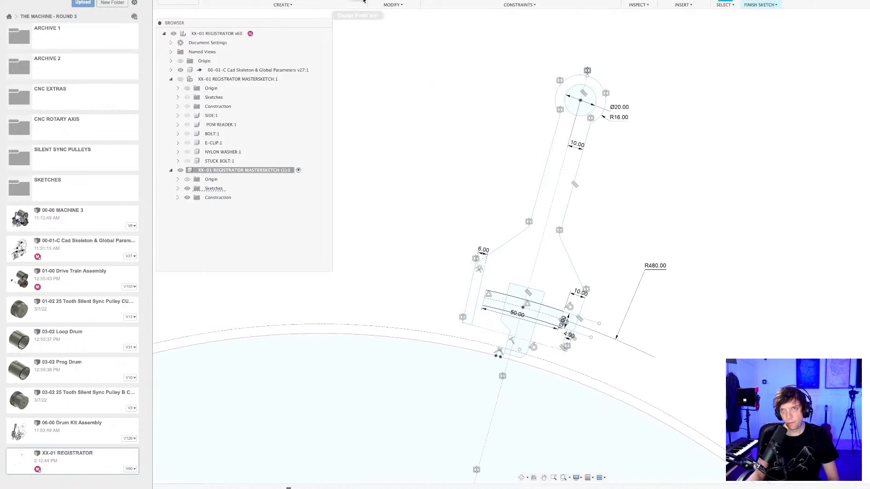
pyautogui.scroll(-5, 488, 414)
pyautogui.scroll(3, 495, 350)
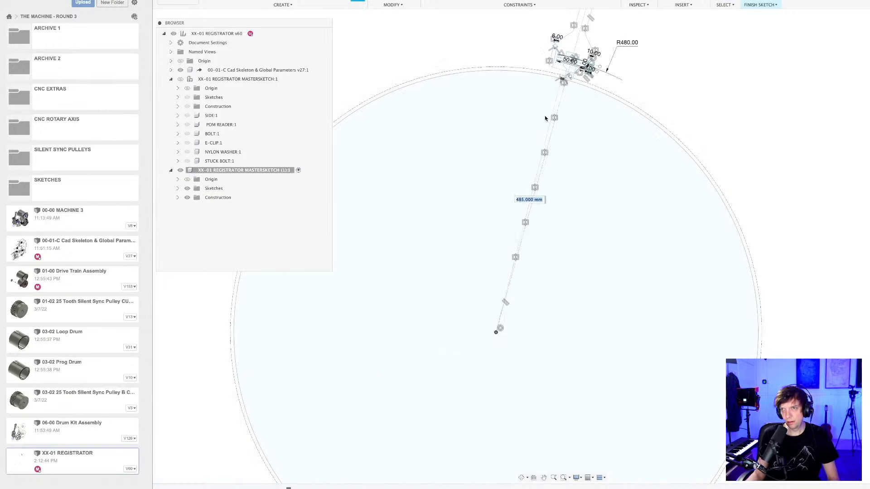
pyautogui.moveTo(545, 117); pyautogui.dragTo(477, 297, button='middle')
pyautogui.scroll(8, 501, 260)
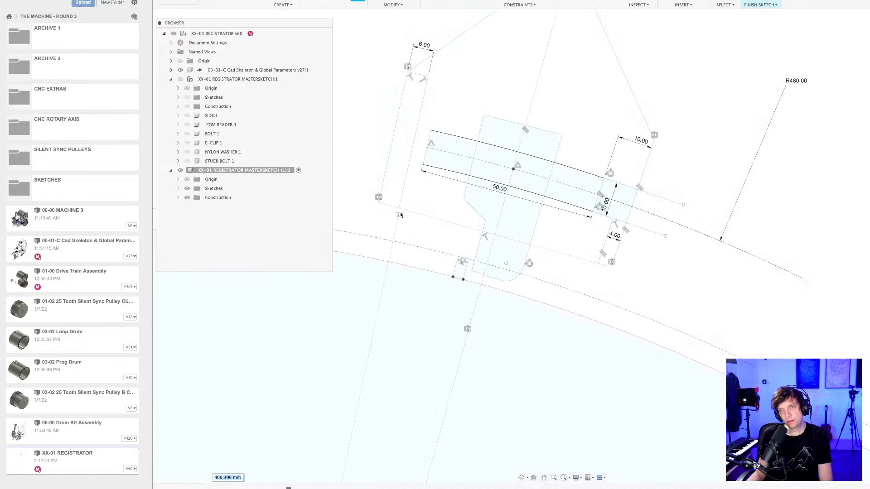
pyautogui.scroll(2, 390, 212)
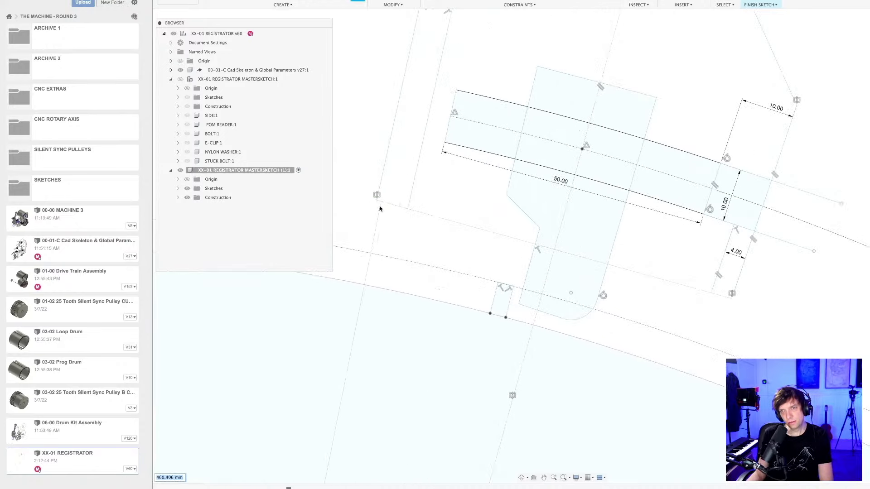
pyautogui.click(732, 299)
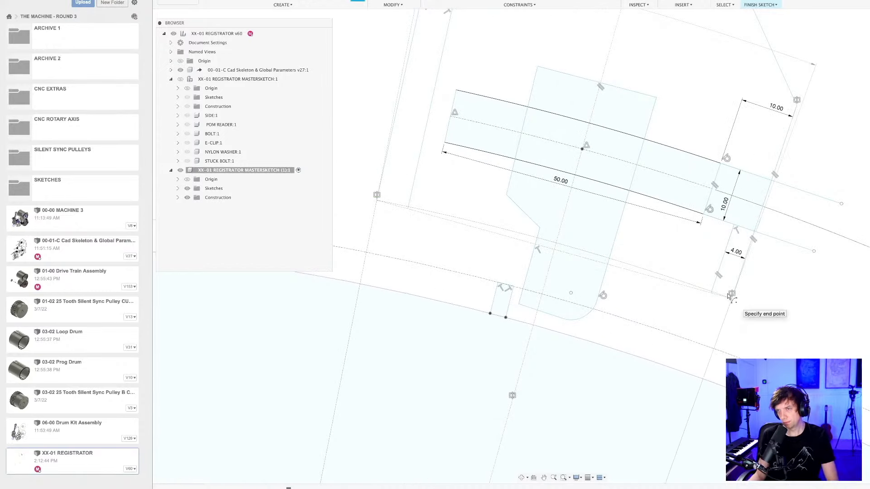
pyautogui.press('Escape')
# Finish the copied mastersketch edit and save the design with the curved lower plate edge.
pyautogui.hotkey('ctrl', 's')
pyautogui.press('Return')
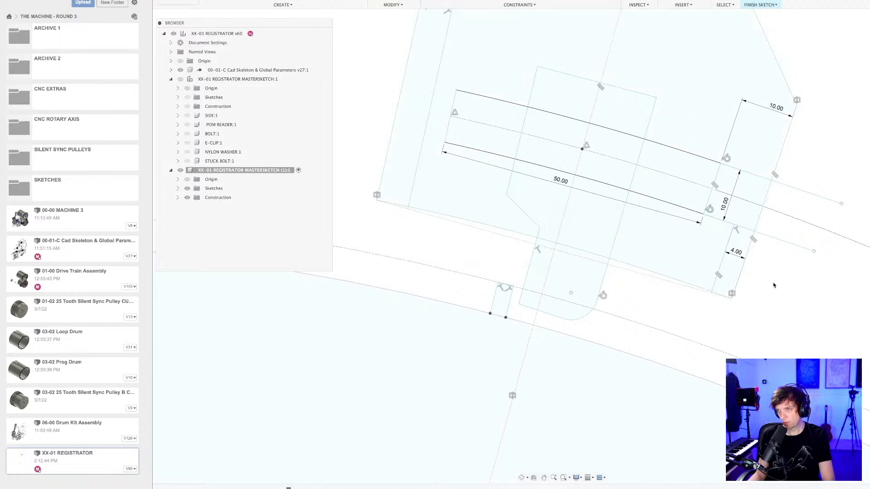
pyautogui.click(761, 3)
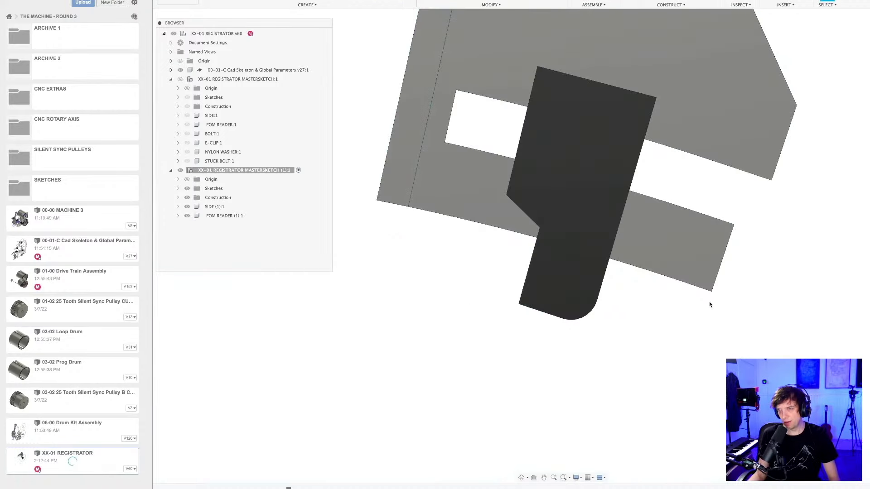
pyautogui.scroll(-8, 711, 303)
pyautogui.moveTo(713, 311)
pyautogui.mouseDown(button='middle')
pyautogui.moveTo(588, 302)
pyautogui.moveTo(615, 297)
pyautogui.moveTo(600, 293)
pyautogui.mouseUp(button='middle')
pyautogui.scroll(5, 600, 293)
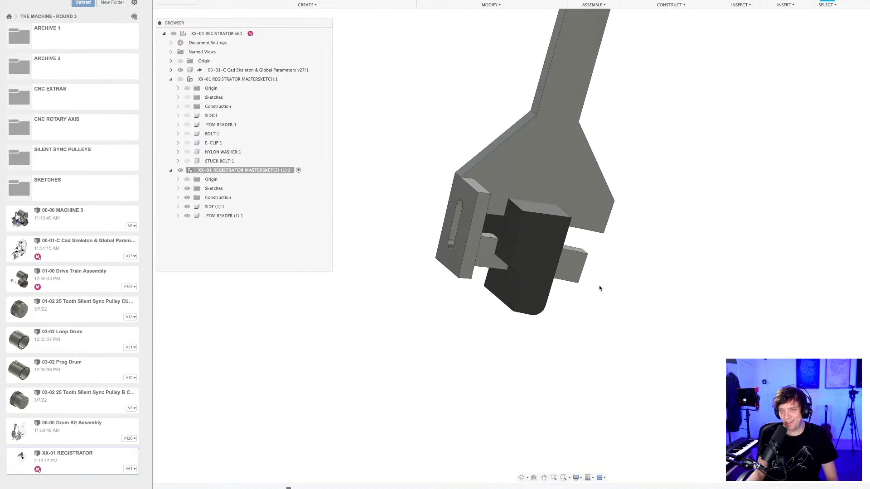
pyautogui.hotkey('ctrl', 's')
pyautogui.press('Return')
pyautogui.moveTo(597, 279); pyautogui.dragTo(672, 316, button='middle')
pyautogui.scroll(3, 632, 316)
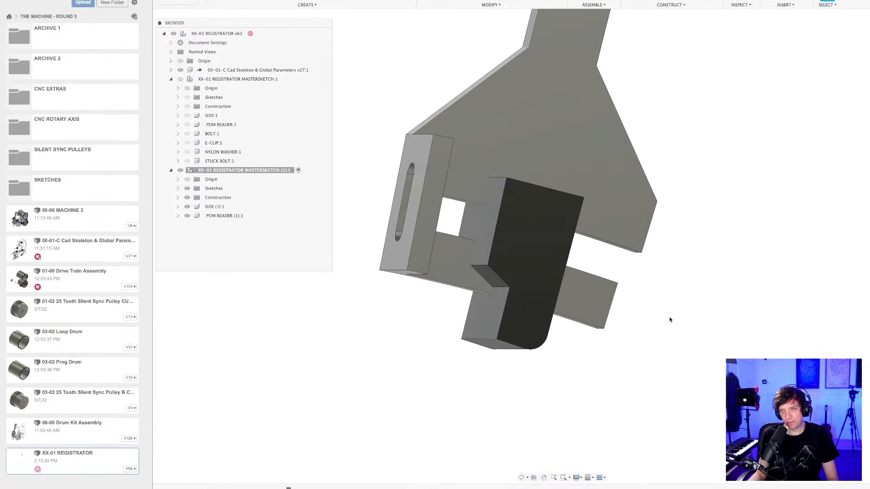
pyautogui.scroll(-2, 669, 317)
# Activate the POM READER (1) component inside the copied mastersketch.
pyautogui.click(545, 290)
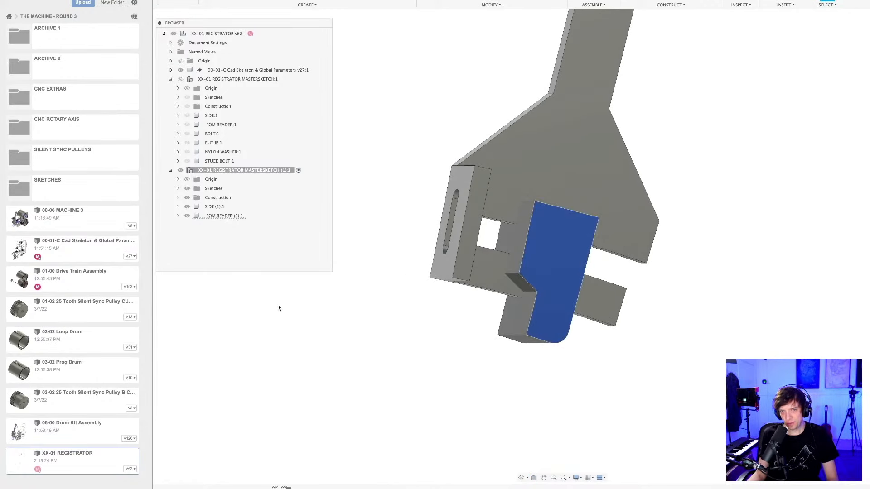
pyautogui.click(186, 215)
pyautogui.doubleClick(238, 216)
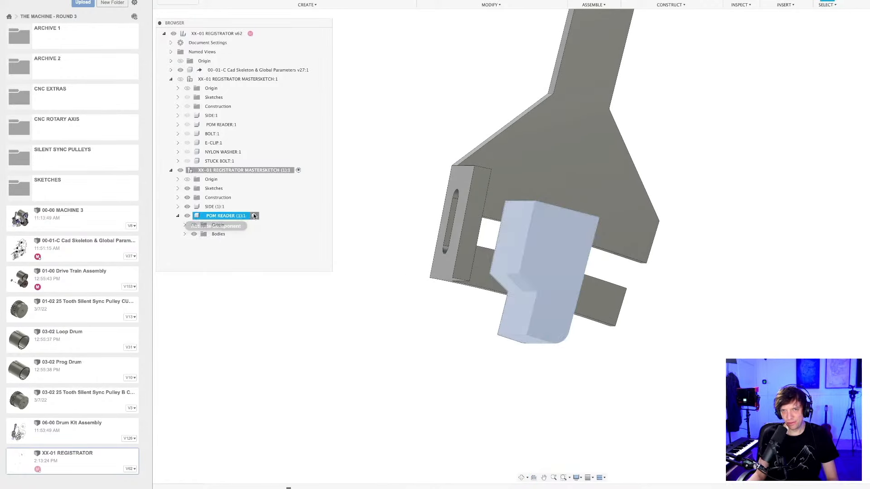
pyautogui.click(374, 320)
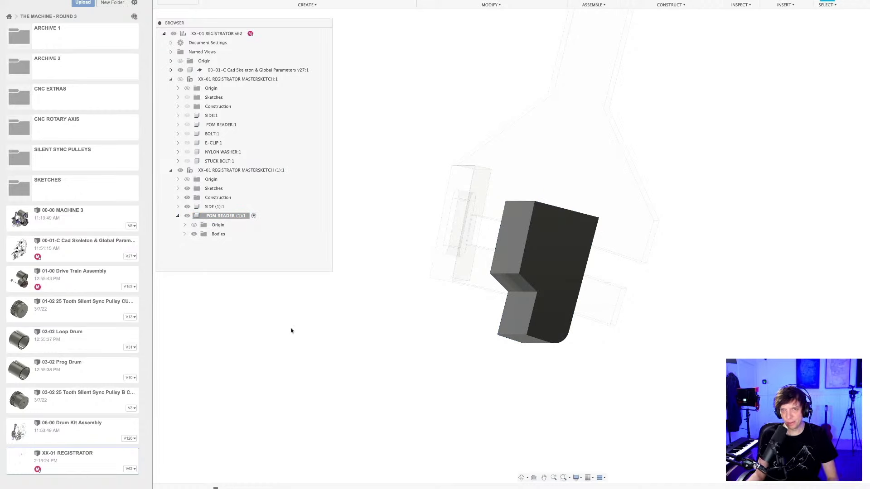
# Show the original XX-01 REGISTRATOR MASTERSKETCH component and open its MASTERSKETCH sketch for editing.
pyautogui.click(178, 97)
pyautogui.click(180, 79)
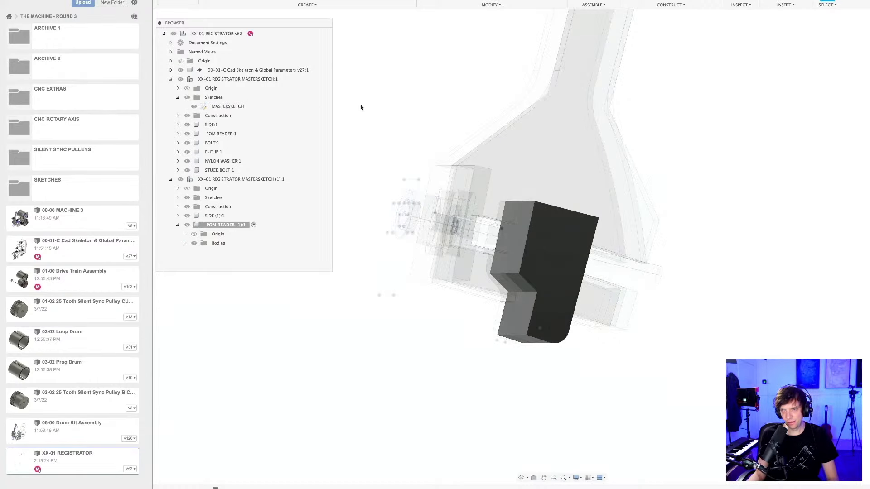
pyautogui.doubleClick(228, 106)
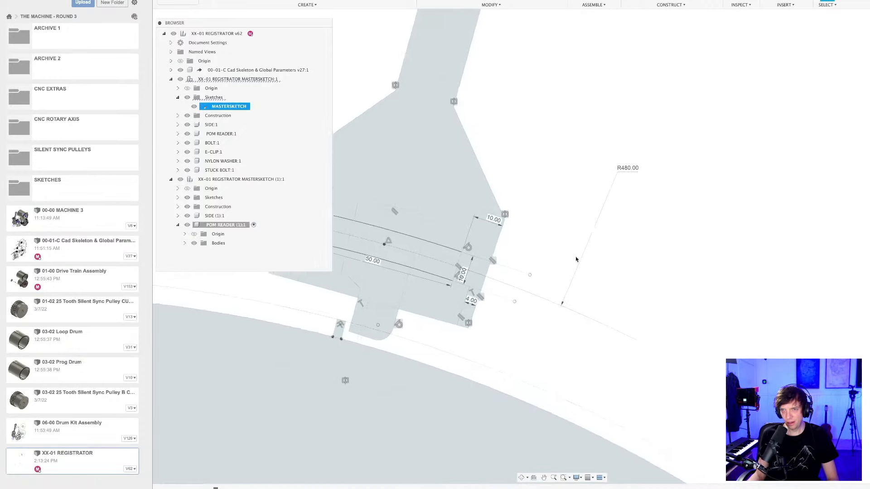
# Lower the angled shoulder of the POM reader outline in the original MASTERSKETCH and finish the sketch edit.
pyautogui.scroll(4, 496, 326)
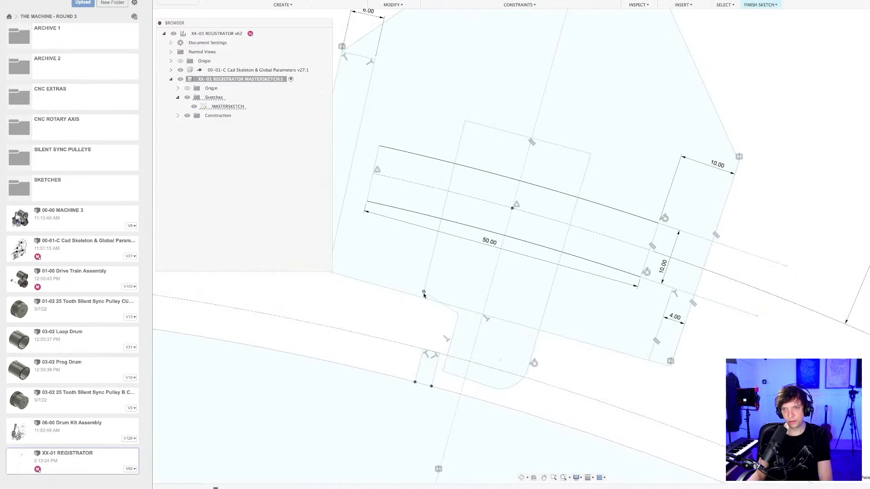
pyautogui.moveTo(422, 304)
pyautogui.mouseDown()
pyautogui.moveTo(458, 317)
pyautogui.moveTo(455, 334)
pyautogui.mouseUp()
pyautogui.scroll(-2, 449, 340)
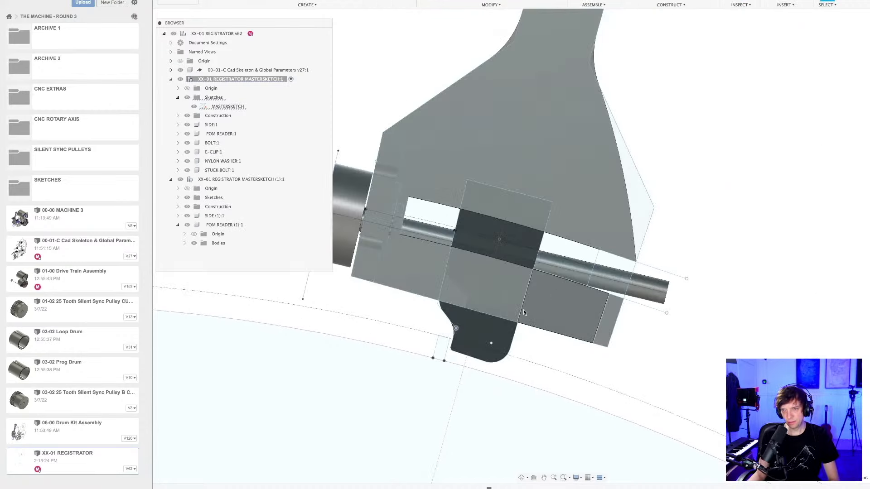
pyautogui.scroll(-3, 535, 280)
pyautogui.moveTo(552, 331)
pyautogui.keyDown('shift'); pyautogui.mouseDown(button='middle')
pyautogui.moveTo(585, 328)
pyautogui.moveTo(548, 327)
pyautogui.mouseUp(button='middle'); pyautogui.keyUp('shift')
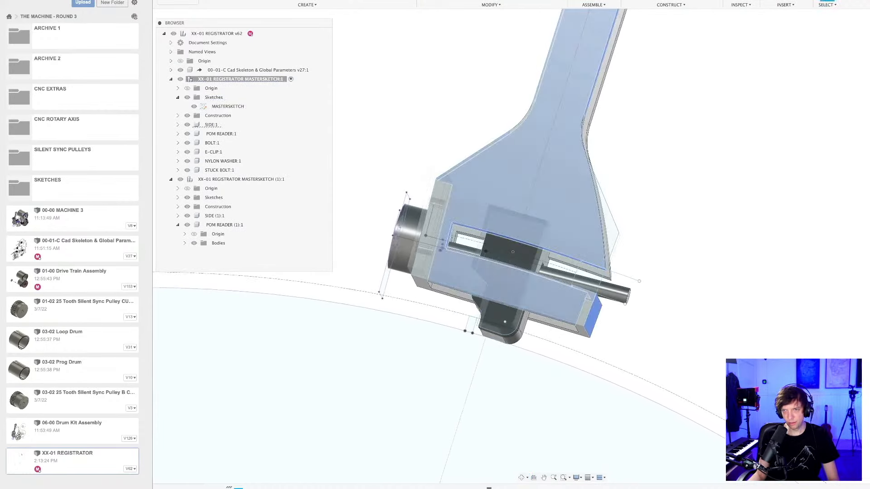
# Edit the original side plate's 6 mm extrusion and confirm it with the reader tip outside its profiles.
pyautogui.rightClick(238, 488)
pyautogui.click(263, 416)
pyautogui.scroll(3, 505, 293)
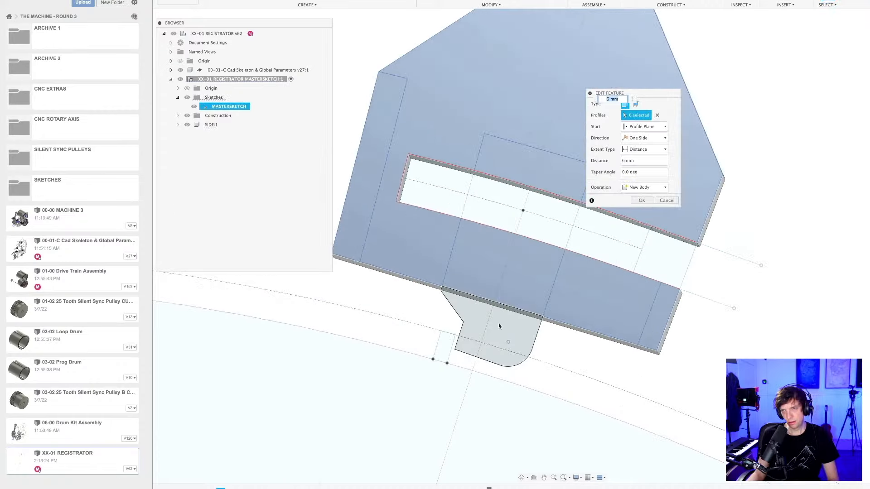
pyautogui.press('Return')
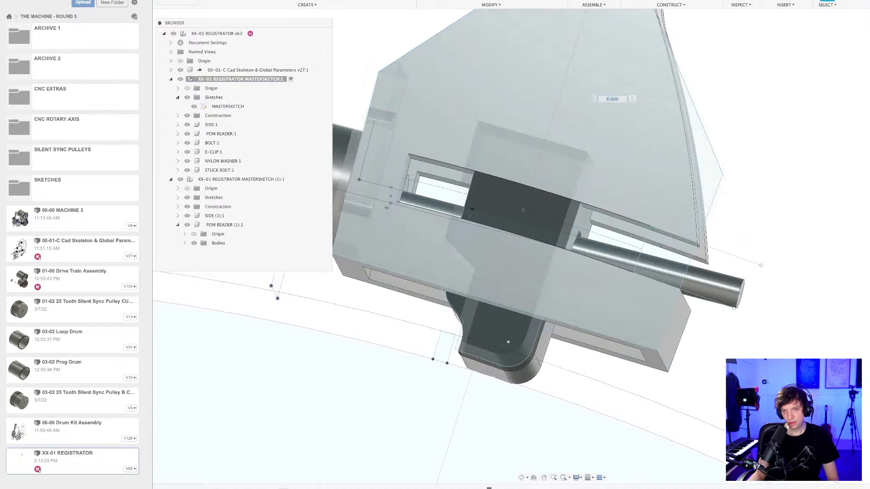
# Reopen the original MASTERSKETCH for editing and save the design.
pyautogui.doubleClick(221, 488)
pyautogui.scroll(-5, 513, 333)
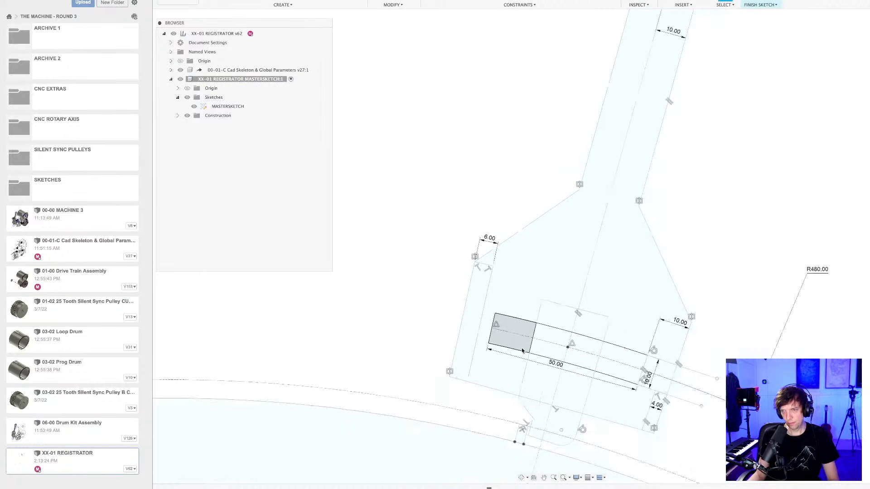
pyautogui.moveTo(536, 383); pyautogui.dragTo(489, 287, button='middle')
pyautogui.press('super+s')
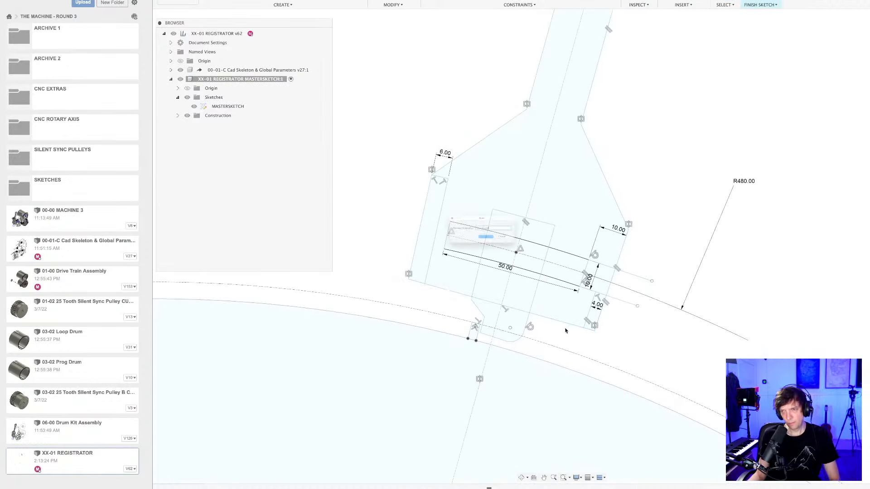
pyautogui.press('Return')
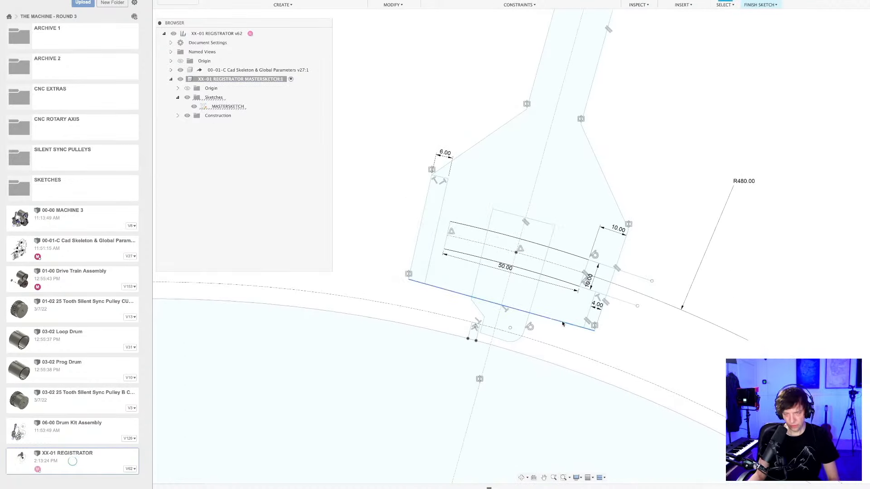
# Draw a center-point arc about the large drum circle's centre between the original side plate's two lower corners and save the design.
pyautogui.scroll(-6, 562, 334)
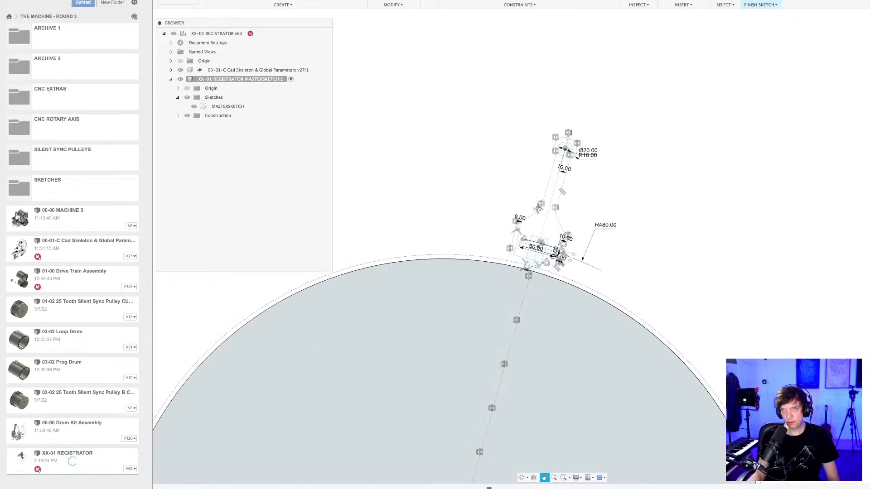
pyautogui.scroll(3, 446, 346)
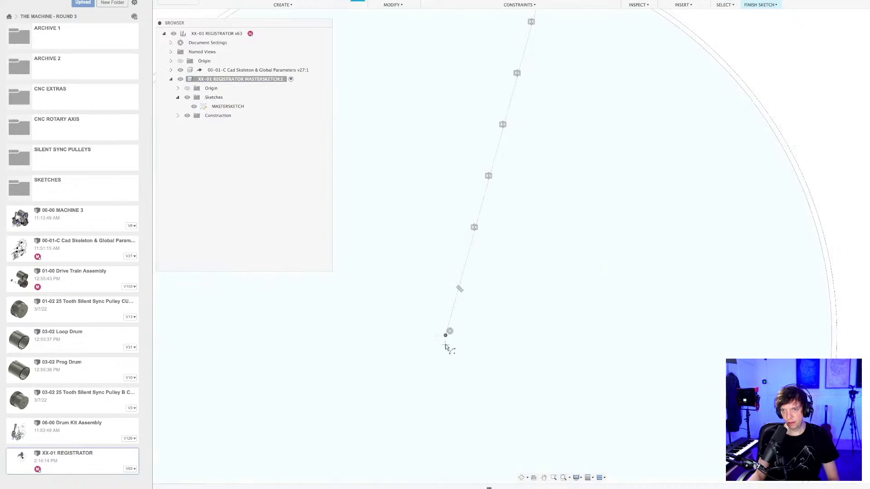
pyautogui.scroll(-3, 529, 232)
pyautogui.moveTo(552, 197); pyautogui.dragTo(506, 399, button='middle')
pyautogui.scroll(10, 501, 245)
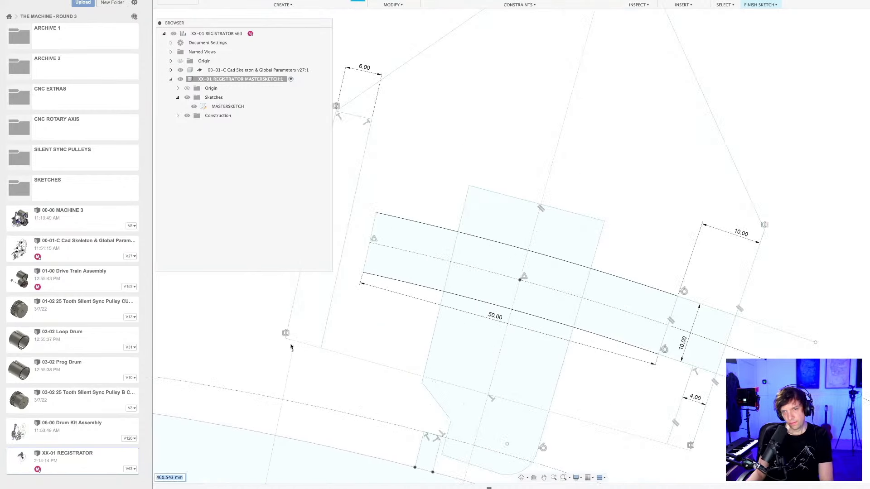
pyautogui.click(285, 338)
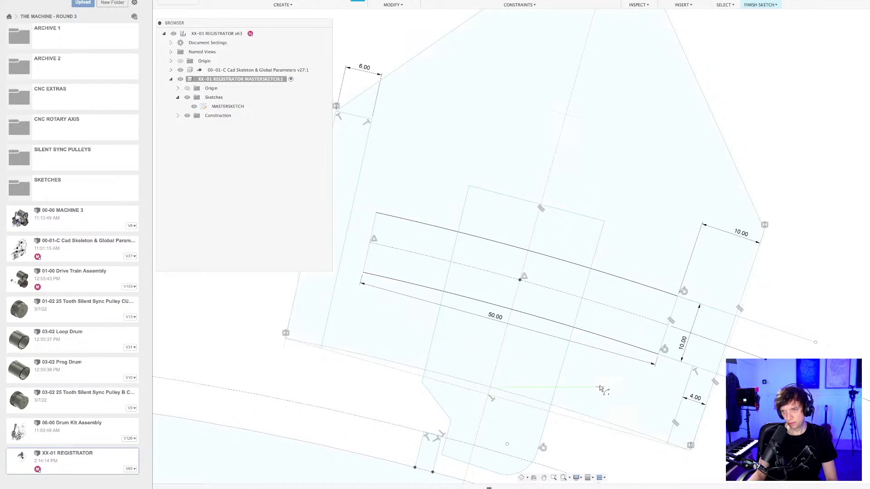
pyautogui.scroll(-4, 606, 389)
pyautogui.press('Escape')
pyautogui.press('super+s')
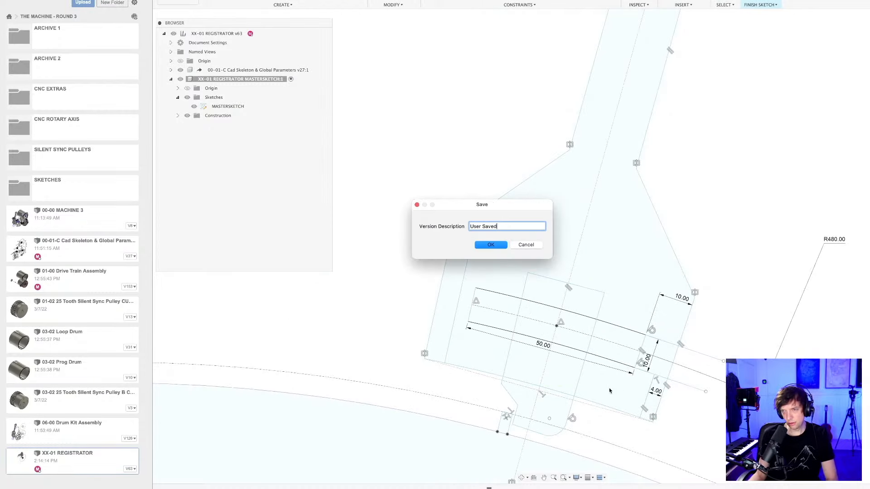
pyautogui.press('Return')
# Finish the original MASTERSKETCH edit and save the design again.
pyautogui.scroll(-3, 609, 388)
pyautogui.moveTo(683, 420); pyautogui.dragTo(635, 375, button='middle')
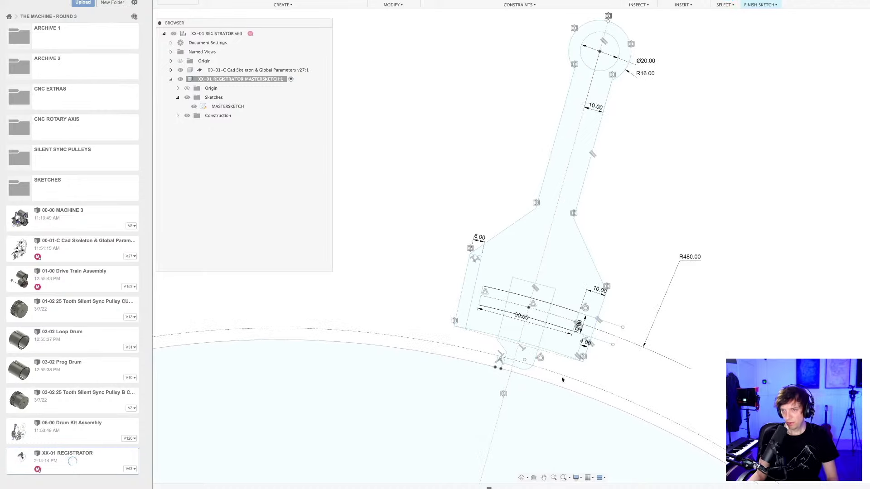
pyautogui.scroll(-4, 617, 362)
pyautogui.moveTo(618, 364)
pyautogui.mouseDown(button='middle')
pyautogui.moveTo(567, 288)
pyautogui.moveTo(543, 283)
pyautogui.mouseUp(button='middle')
pyautogui.scroll(-3, 610, 325)
pyautogui.scroll(6, 627, 258)
pyautogui.moveTo(779, 346); pyautogui.dragTo(660, 267, button='middle')
pyautogui.press('super+s')
pyautogui.press('Return')
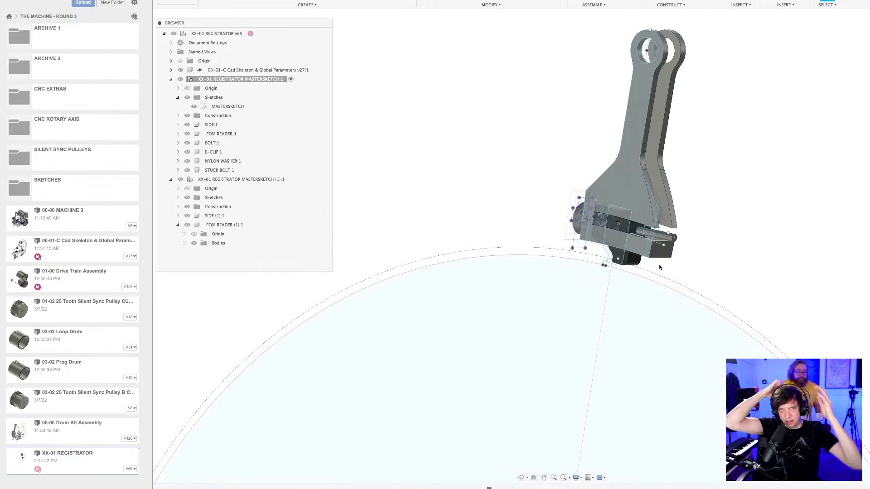
# Hide the original registrator mastersketch component, activate XX-01 REGISTRATOR MASTERSKETCH (1) and save the design.
pyautogui.click(180, 80)
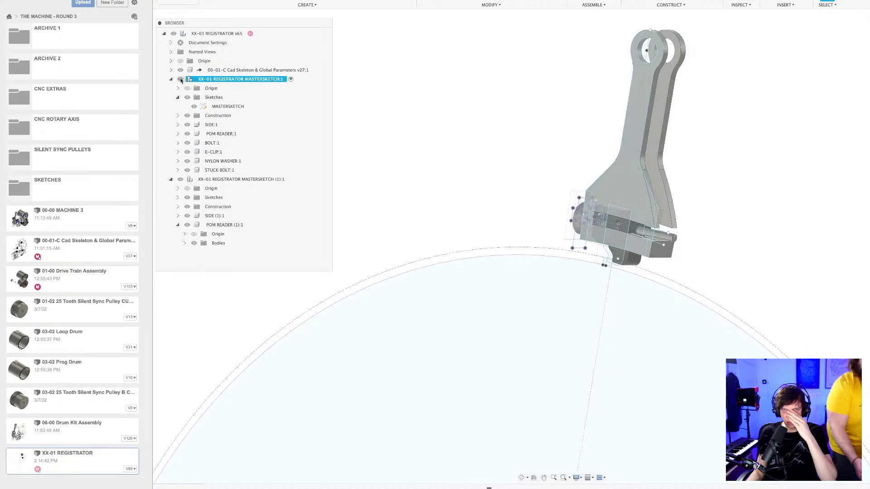
pyautogui.click(211, 179)
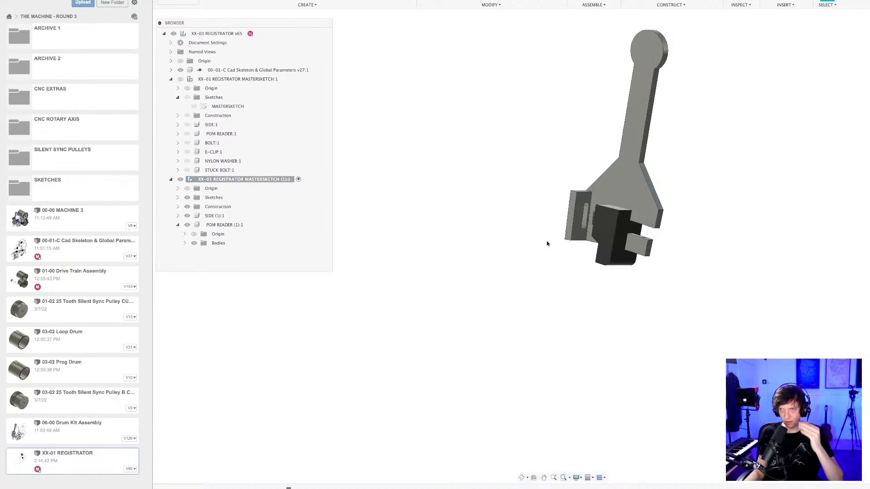
pyautogui.scroll(3, 678, 247)
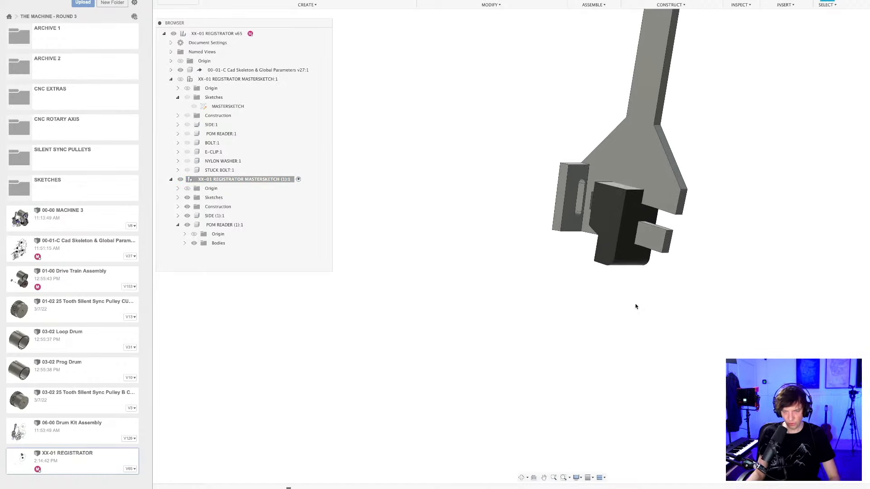
pyautogui.press('super+s')
pyautogui.press('Return')
pyautogui.keyDown('shift'); pyautogui.moveTo(635, 295); pyautogui.dragTo(671, 293, button='middle'); pyautogui.keyUp('shift')
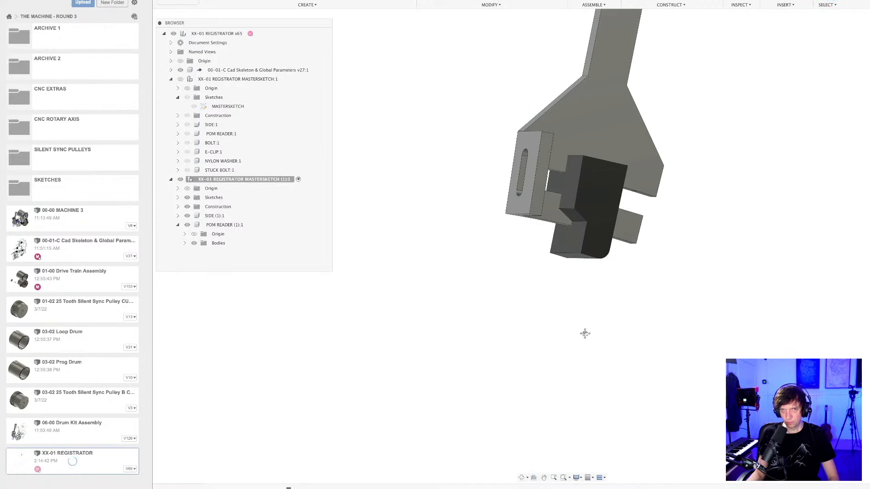
pyautogui.moveTo(585, 333); pyautogui.dragTo(599, 357, button='middle')
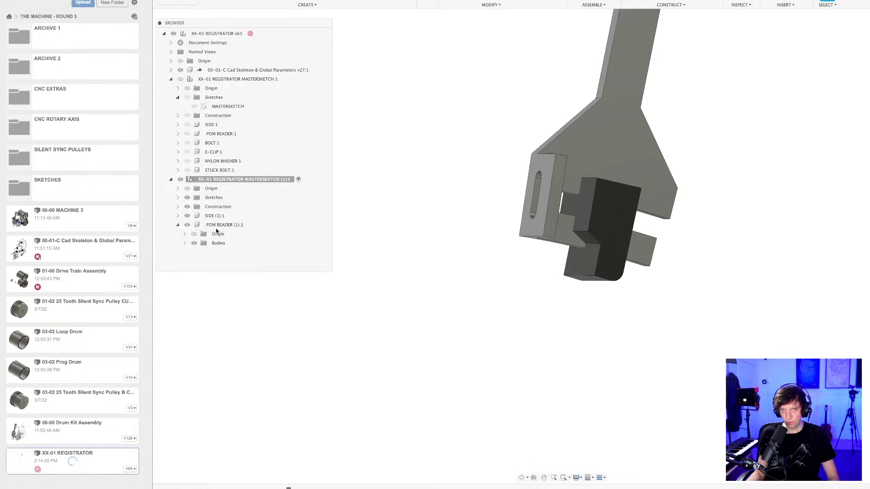
# Show and edit the copied MASTERSKETCH, shift the POM reader's angled shoulder line below the curved plate edge, and finish the sketch.
pyautogui.click(177, 198)
pyautogui.click(195, 207)
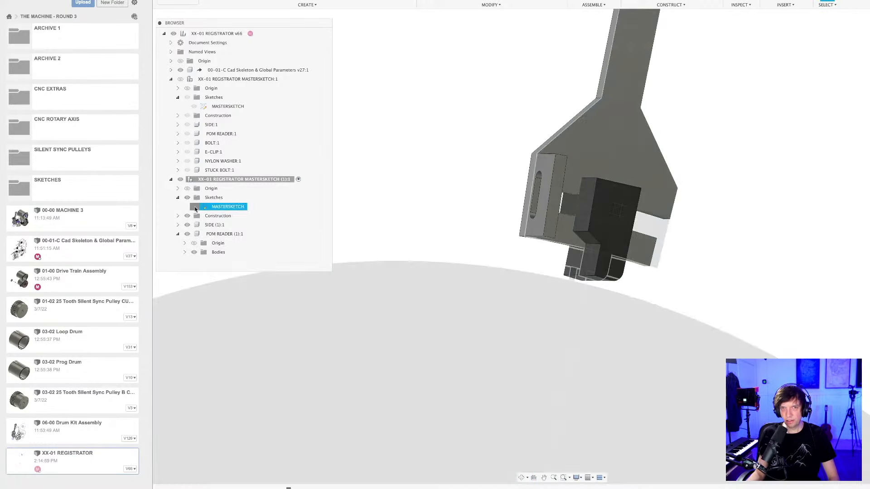
pyautogui.doubleClick(220, 206)
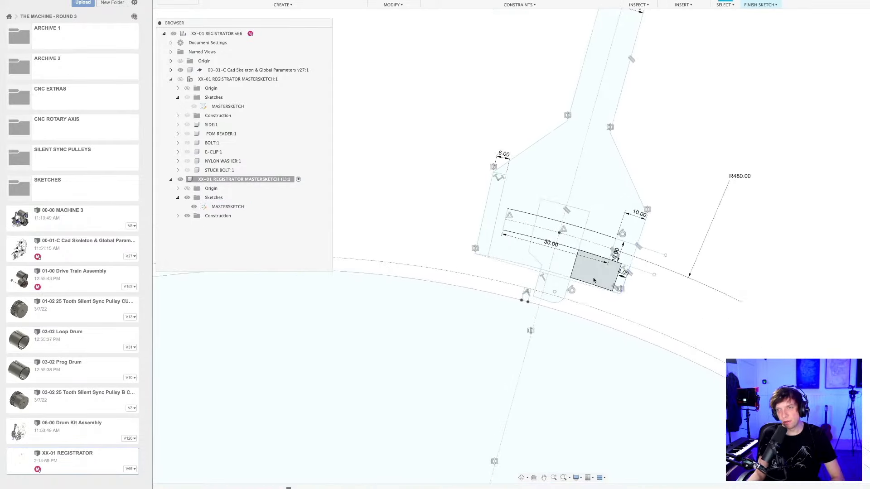
pyautogui.scroll(5, 558, 267)
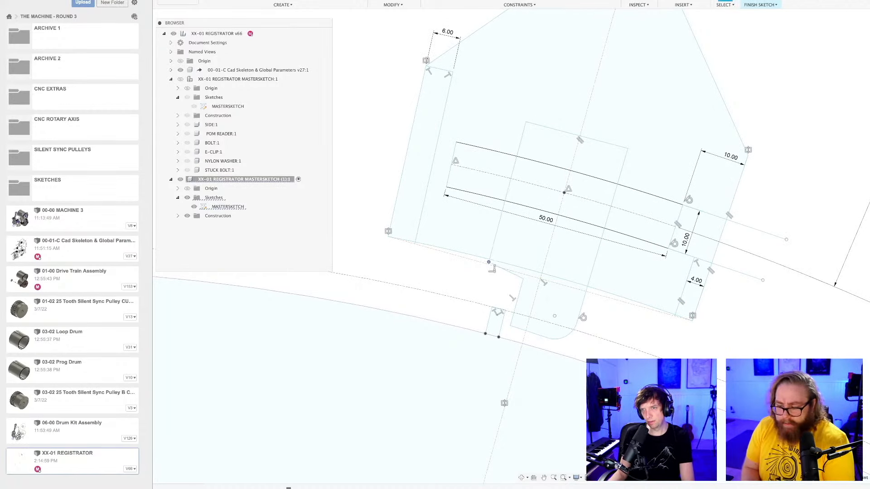
pyautogui.moveTo(512, 274); pyautogui.dragTo(509, 285)
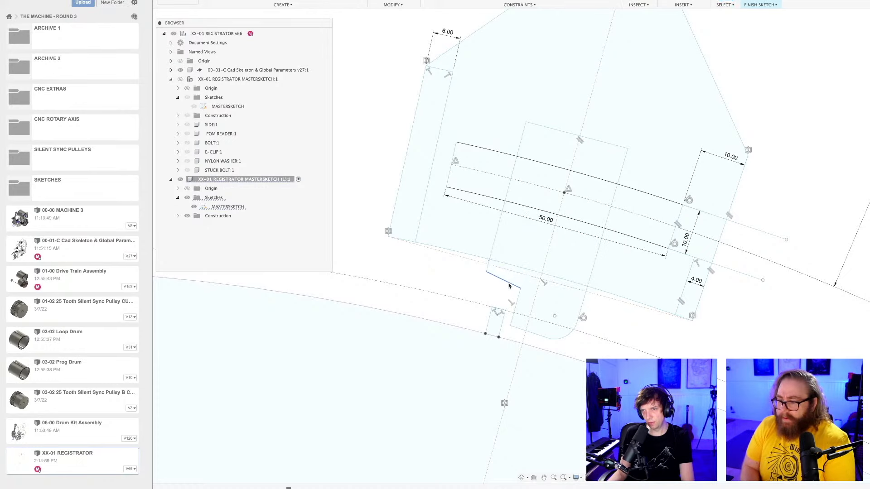
pyautogui.click(761, 2)
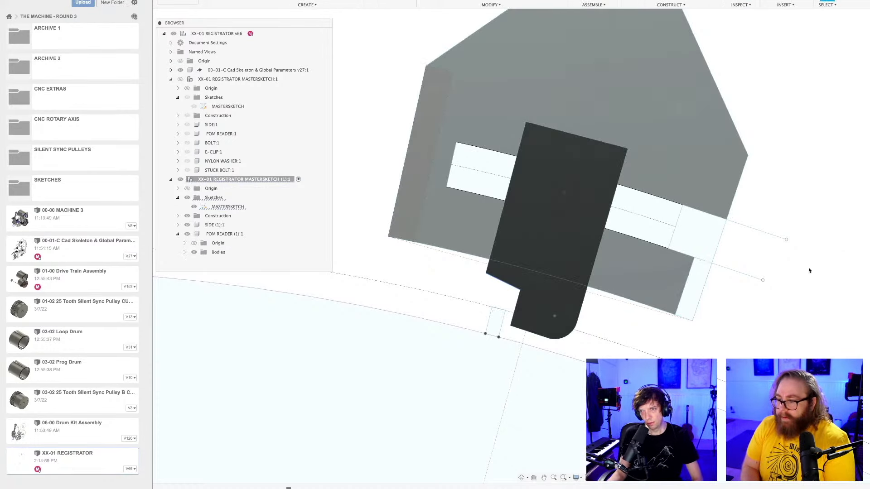
# Save the design with the copied reader's revised shoulder.
pyautogui.scroll(-5, 647, 320)
pyautogui.moveTo(637, 320)
pyautogui.keyDown('shift'); pyautogui.mouseDown(button='middle')
pyautogui.moveTo(611, 315)
pyautogui.moveTo(730, 336)
pyautogui.moveTo(723, 323)
pyautogui.moveTo(700, 320)
pyautogui.moveTo(769, 325)
pyautogui.moveTo(685, 331)
pyautogui.moveTo(744, 331)
pyautogui.moveTo(697, 330)
pyautogui.mouseUp(button='middle'); pyautogui.keyUp('shift')
pyautogui.press('super+s')
pyautogui.press('Return')
# Hide the POM READER (1) component to expose the copied side plate behind it.
pyautogui.scroll(3, 723, 323)
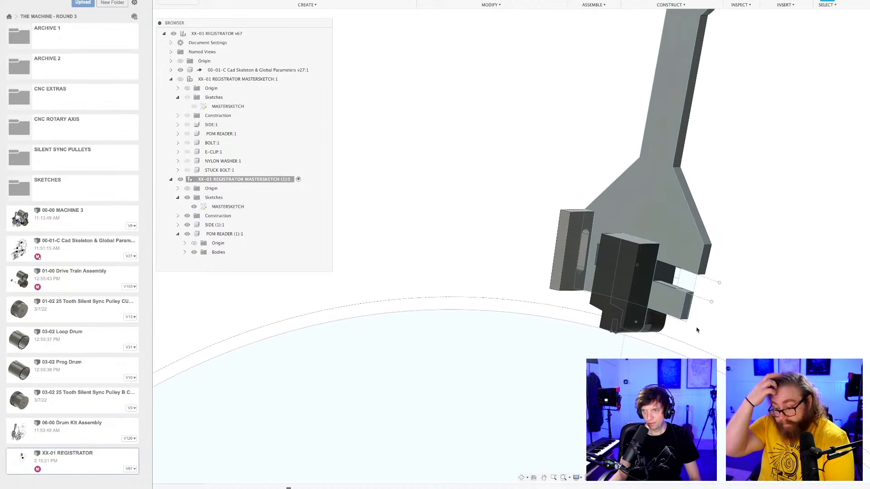
pyautogui.scroll(3, 665, 295)
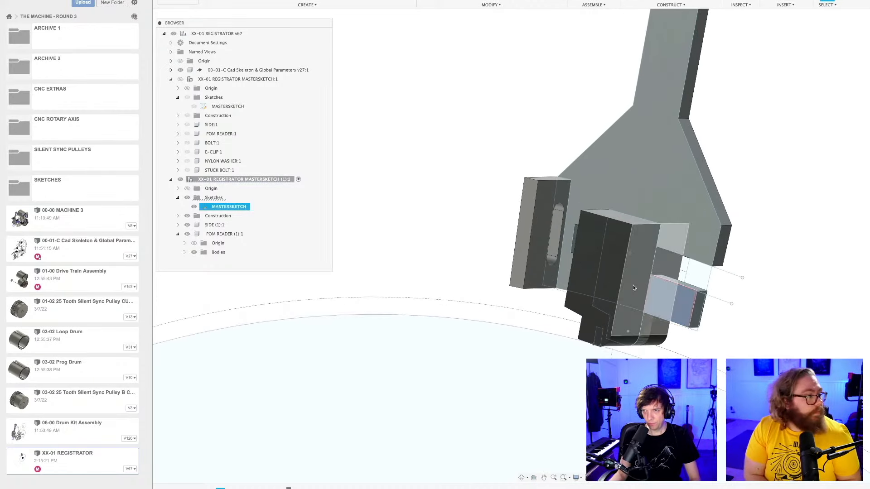
pyautogui.keyDown('shift'); pyautogui.moveTo(632, 285); pyautogui.dragTo(644, 298, button='middle'); pyautogui.keyUp('shift')
pyautogui.scroll(3, 641, 293)
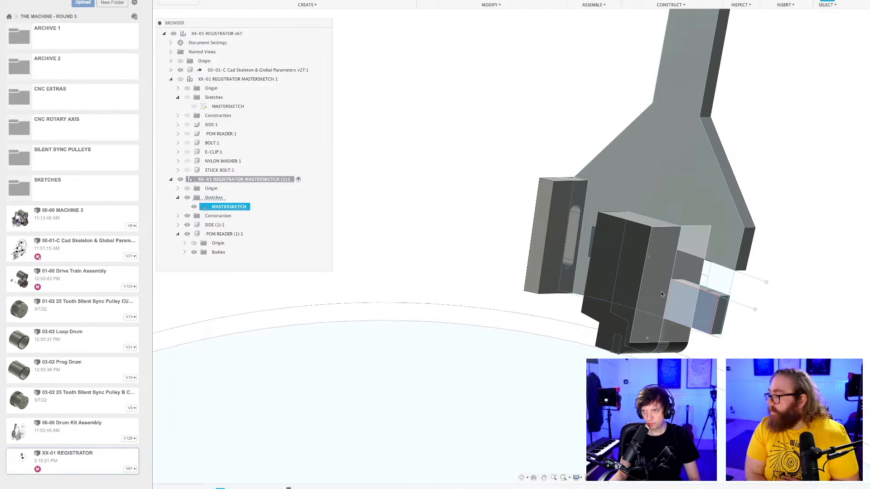
pyautogui.click(187, 235)
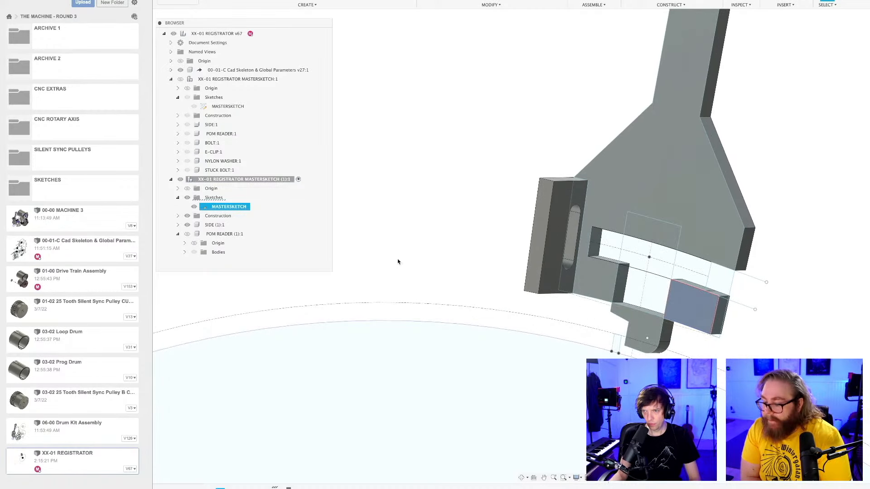
pyautogui.click(398, 260)
pyautogui.keyDown('shift'); pyautogui.moveTo(700, 344); pyautogui.dragTo(653, 339, button='middle'); pyautogui.keyUp('shift')
# Correct the profiles of the copied side plate's 6 mm extrusion to fill the lower bar and exclude the reader tip.
pyautogui.rightClick(238, 487)
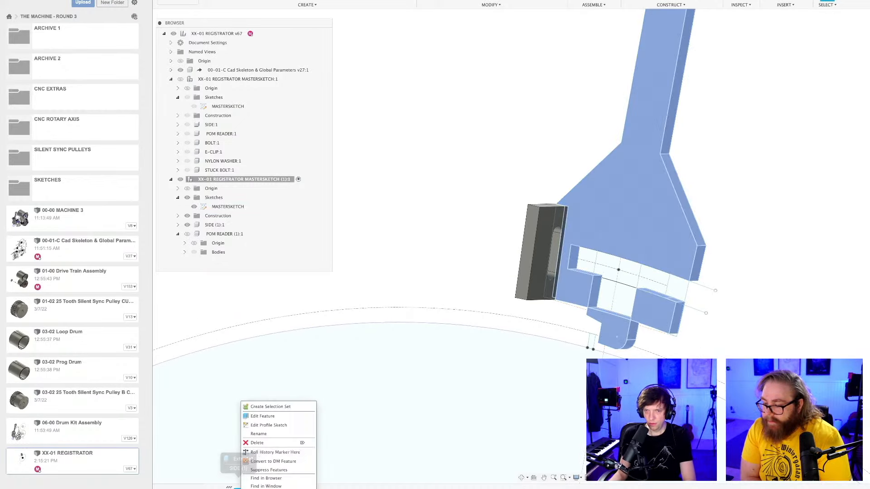
pyautogui.click(263, 416)
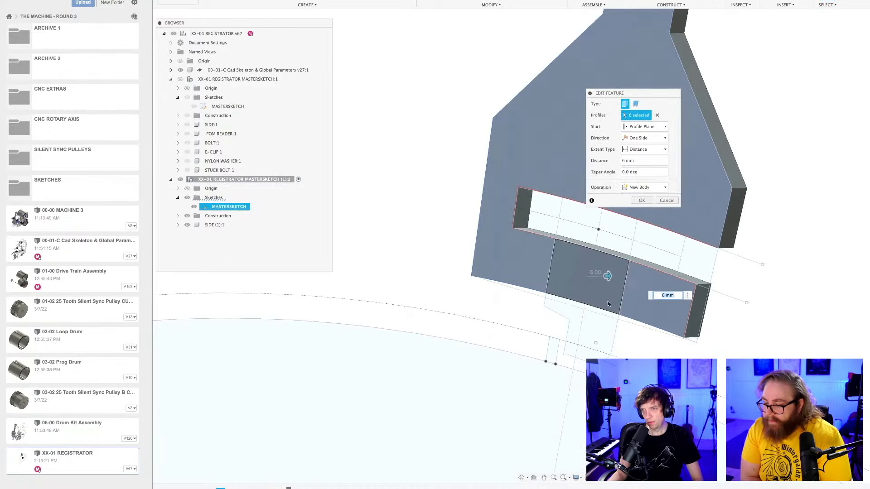
pyautogui.click(642, 201)
pyautogui.scroll(-2, 524, 309)
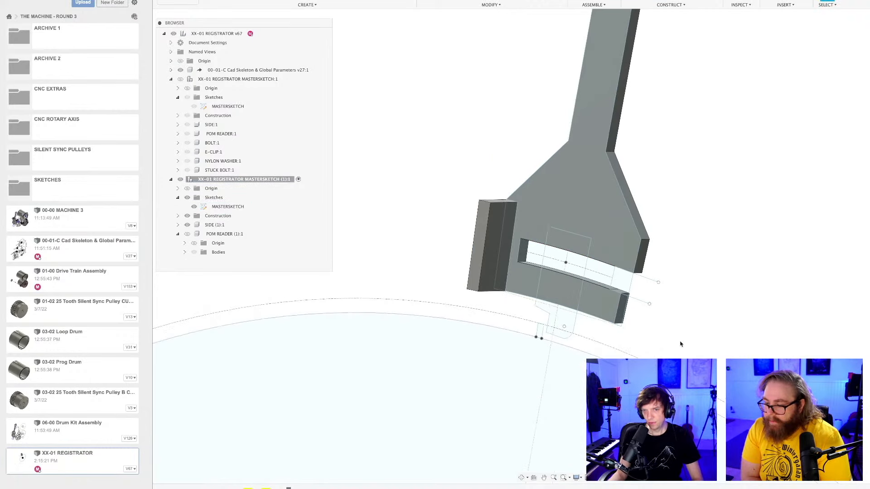
# Roll the design history back before POM READER (1), then edit and confirm the copied side plate's feature flagged with a warning.
pyautogui.moveTo(288, 487)
pyautogui.mouseDown()
pyautogui.moveTo(240, 488)
pyautogui.moveTo(253, 488)
pyautogui.mouseUp()
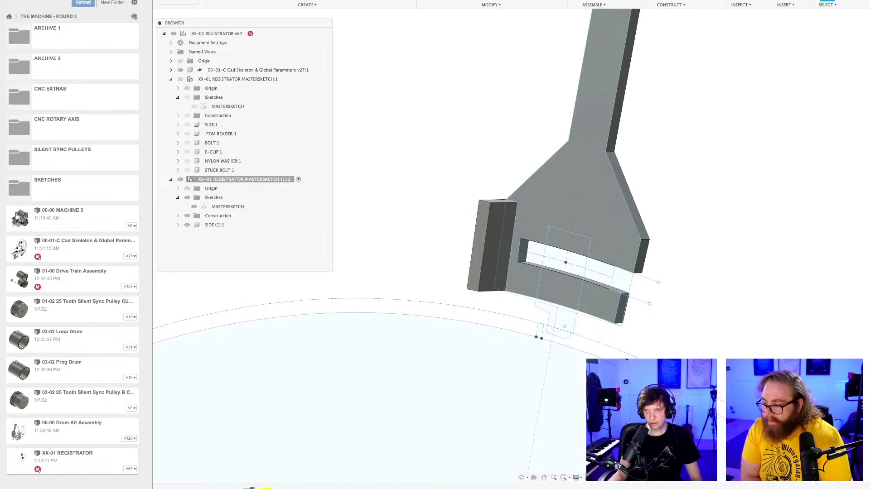
pyautogui.rightClick(247, 488)
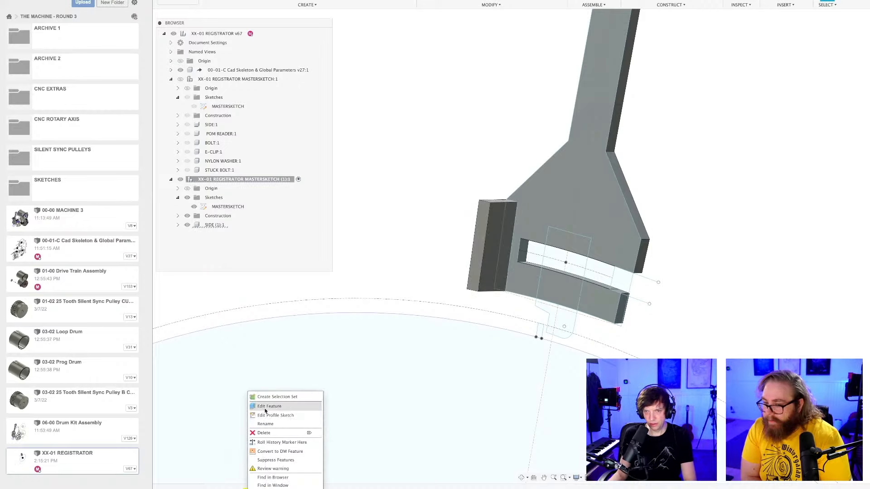
pyautogui.click(263, 408)
pyautogui.press('Return')
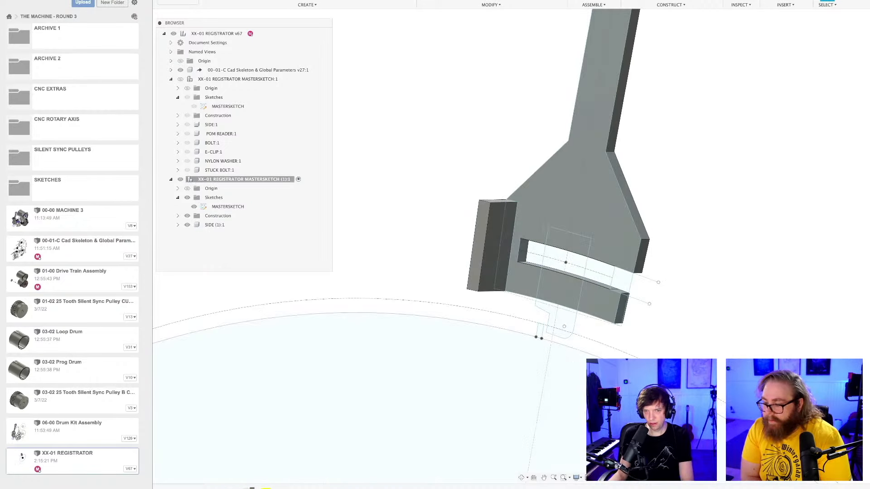
# Roll the design history forward past POM READER (1) and show the copied reader's bodies.
pyautogui.moveTo(252, 488); pyautogui.dragTo(271, 488)
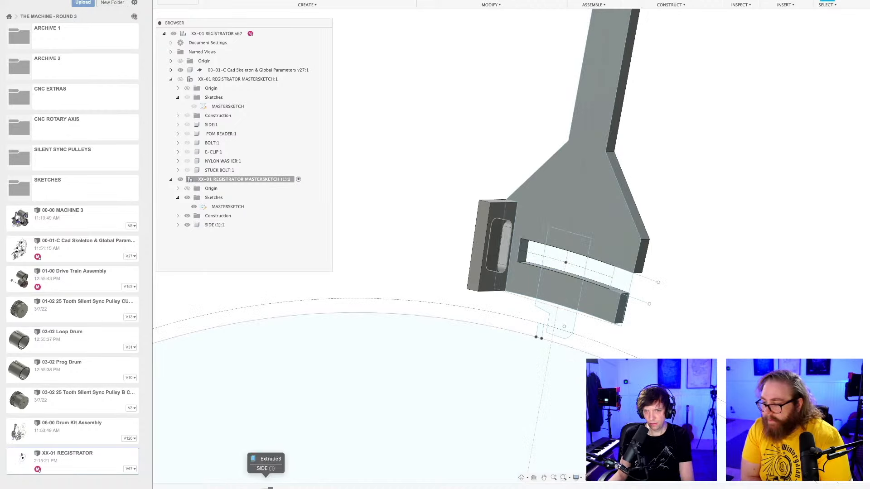
pyautogui.moveTo(269, 488); pyautogui.dragTo(288, 488)
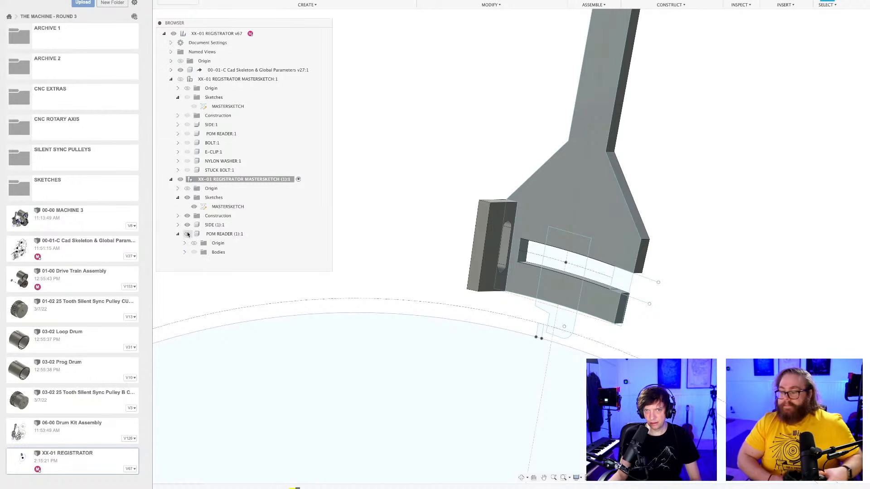
pyautogui.click(194, 253)
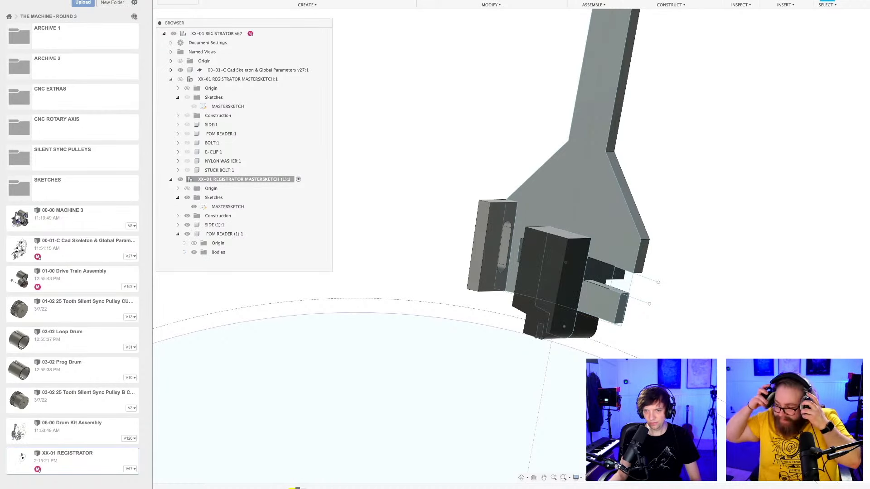
# Examine the settings of the copied reader's Join extrusion that ends at an object.
pyautogui.rightClick(296, 488)
pyautogui.click(313, 407)
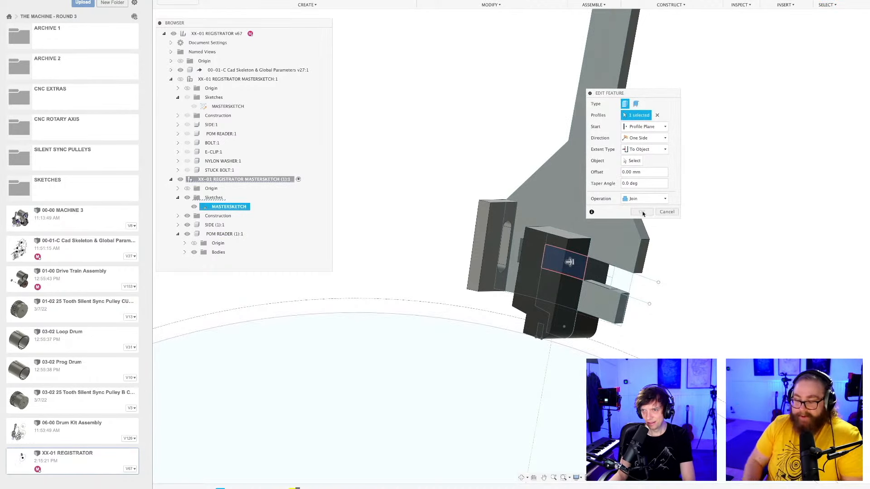
pyautogui.click(667, 212)
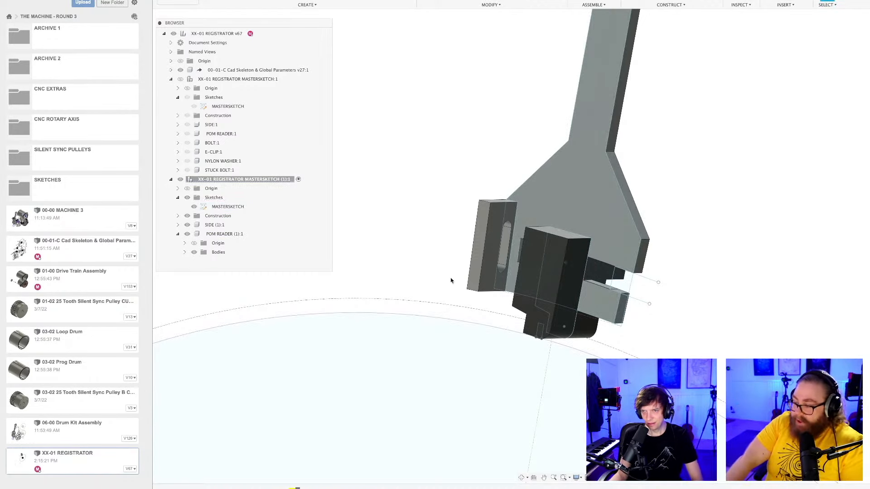
# Save the design with the repaired side-plate features.
pyautogui.moveTo(451, 281)
pyautogui.keyDown('shift'); pyautogui.mouseDown(button='middle')
pyautogui.moveTo(445, 288)
pyautogui.moveTo(492, 291)
pyautogui.moveTo(455, 288)
pyautogui.moveTo(480, 281)
pyautogui.moveTo(448, 284)
pyautogui.mouseUp(button='middle'); pyautogui.keyUp('shift')
pyautogui.press('super+s')
pyautogui.press('Return')
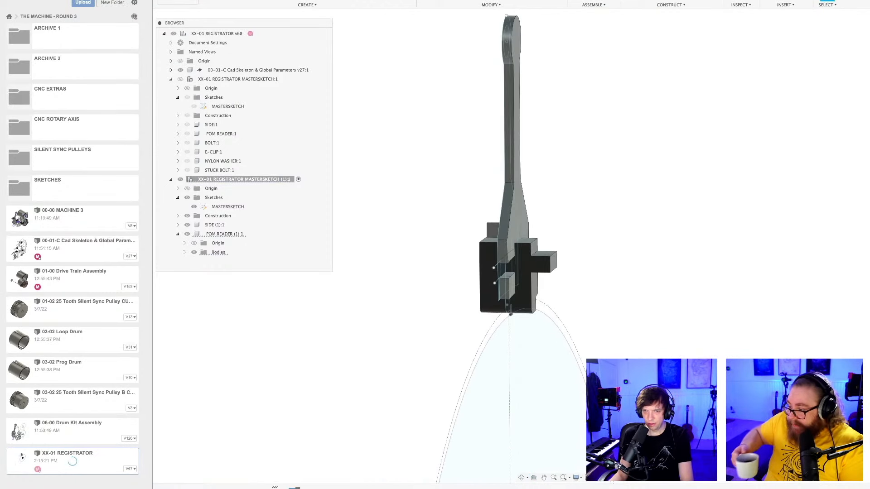
# Delete the copied reader's To Object Join extrusion, including its reference to other timeline features.
pyautogui.rightClick(294, 488)
pyautogui.click(310, 434)
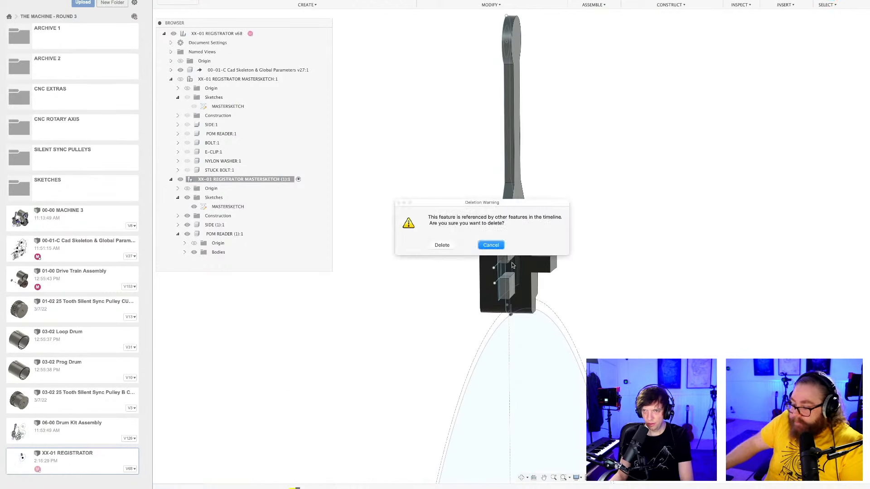
pyautogui.click(443, 246)
pyautogui.scroll(-3, 369, 416)
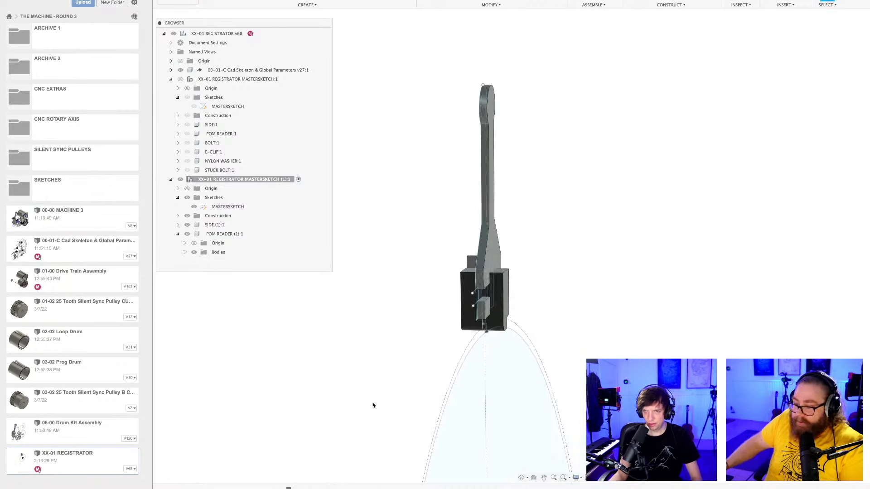
pyautogui.keyDown('shift'); pyautogui.moveTo(373, 404); pyautogui.dragTo(394, 381, button='middle'); pyautogui.keyUp('shift')
pyautogui.moveTo(354, 338); pyautogui.dragTo(685, 336, button='middle')
# Start an extrusion from the lower bar's middle sketch profile, hiding POM READER (1) to select it and showing the reader again.
pyautogui.scroll(4, 593, 334)
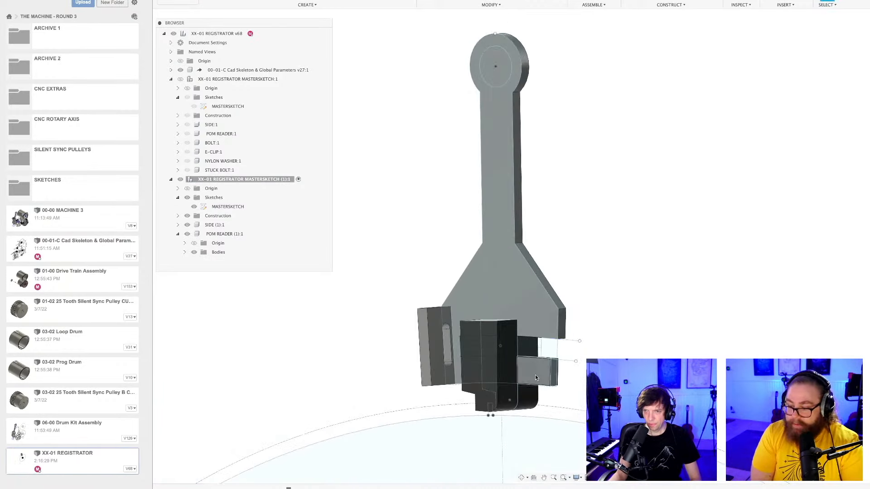
pyautogui.keyDown('shift'); pyautogui.moveTo(535, 375); pyautogui.dragTo(562, 380, button='middle'); pyautogui.keyUp('shift')
pyautogui.scroll(3, 501, 339)
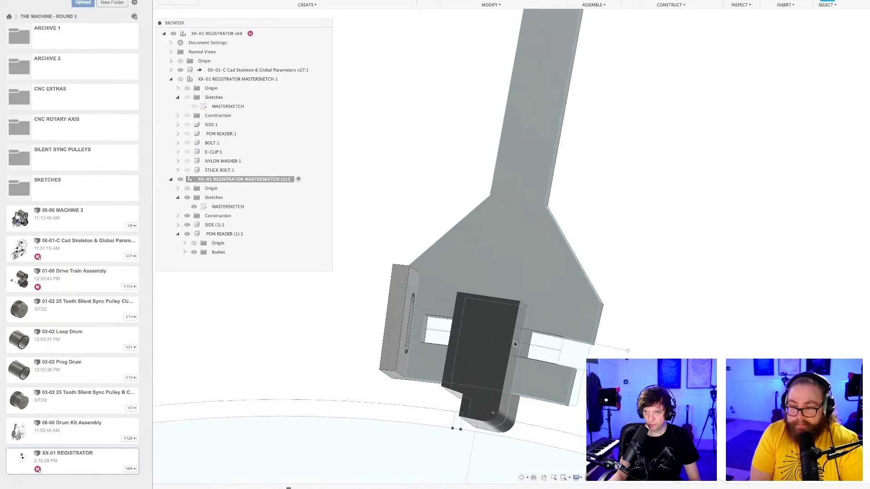
pyautogui.click(187, 235)
pyautogui.scroll(3, 544, 357)
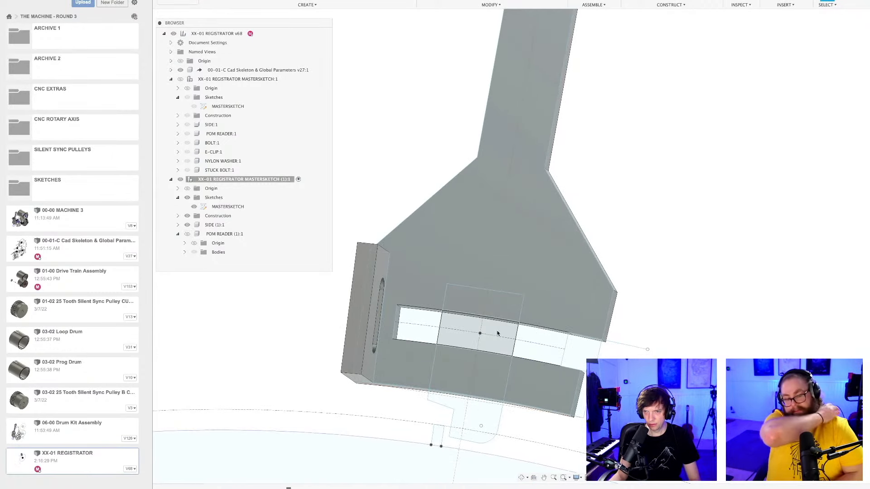
pyautogui.click(497, 334)
pyautogui.moveTo(301, 285)
pyautogui.keyDown('shift'); pyautogui.mouseDown(button='middle')
pyautogui.moveTo(441, 299)
pyautogui.moveTo(489, 343)
pyautogui.mouseUp(button='middle'); pyautogui.keyUp('shift')
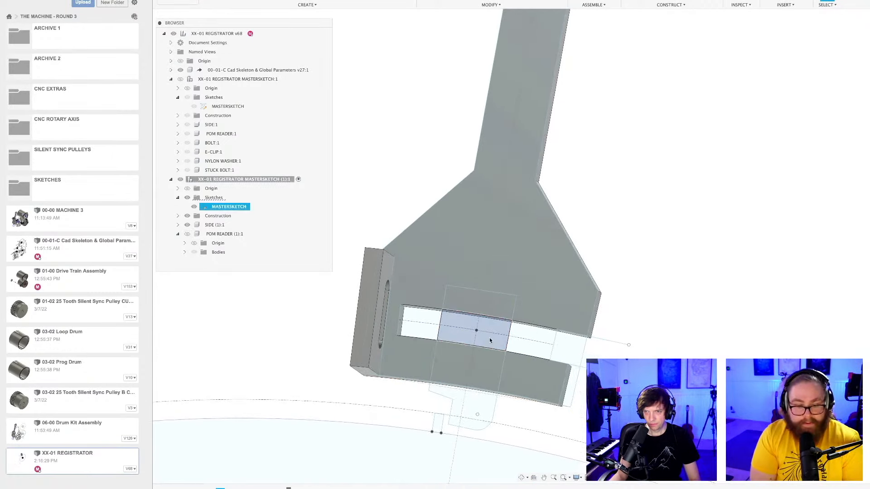
pyautogui.click(480, 368)
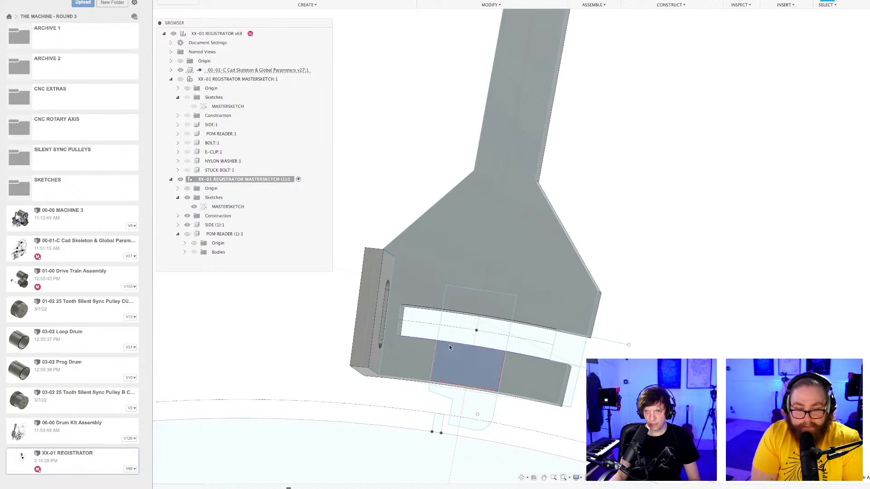
pyautogui.scroll(-3, 459, 338)
pyautogui.press('e')
pyautogui.keyDown('shift'); pyautogui.moveTo(459, 337); pyautogui.dragTo(433, 363, button='middle'); pyautogui.keyUp('shift')
pyautogui.click(188, 235)
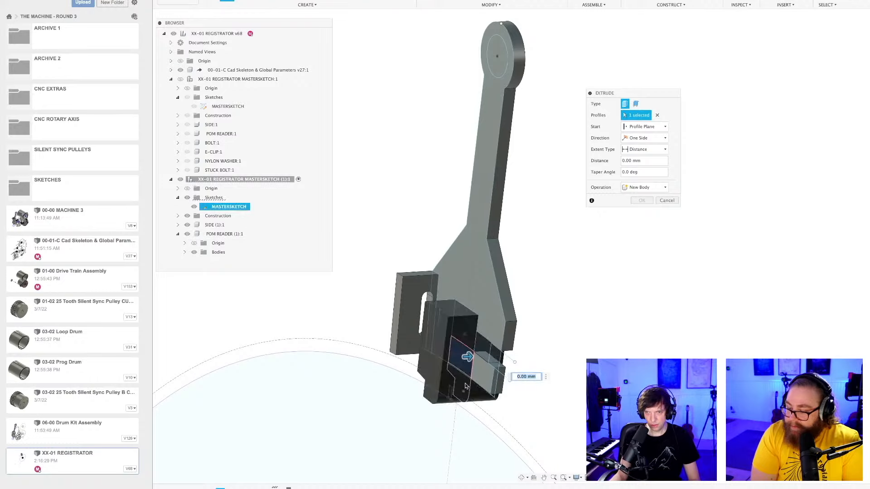
# Set the bar profile's extrusion extent to To Object, ending at the face of SIDE (1).
pyautogui.scroll(3, 475, 374)
pyautogui.keyDown('shift'); pyautogui.moveTo(489, 371); pyautogui.dragTo(467, 310, button='middle'); pyautogui.keyUp('shift')
pyautogui.scroll(4, 467, 370)
pyautogui.scroll(3, 496, 334)
pyautogui.scroll(2, 503, 324)
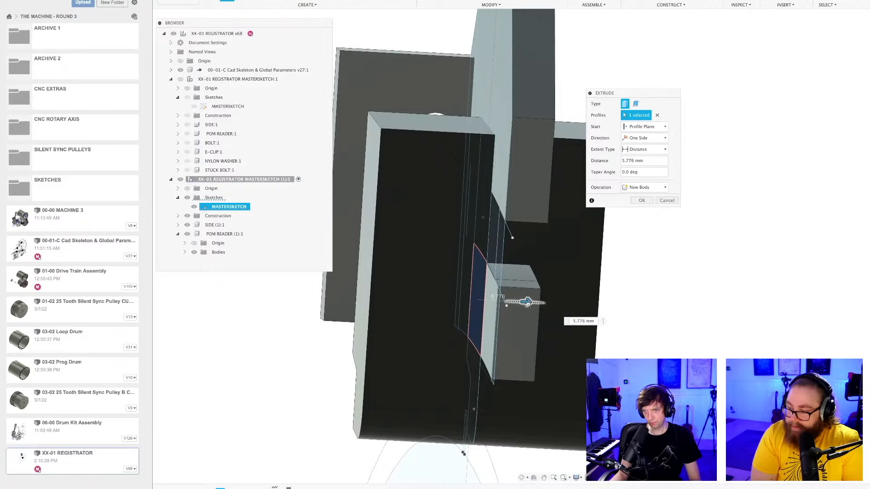
pyautogui.keyDown('shift'); pyautogui.moveTo(606, 316); pyautogui.dragTo(566, 305, button='middle'); pyautogui.keyUp('shift')
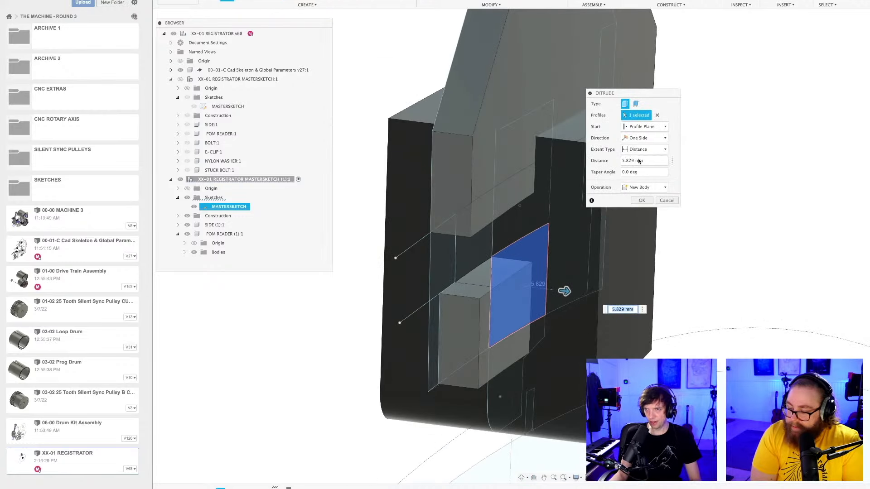
pyautogui.click(636, 168)
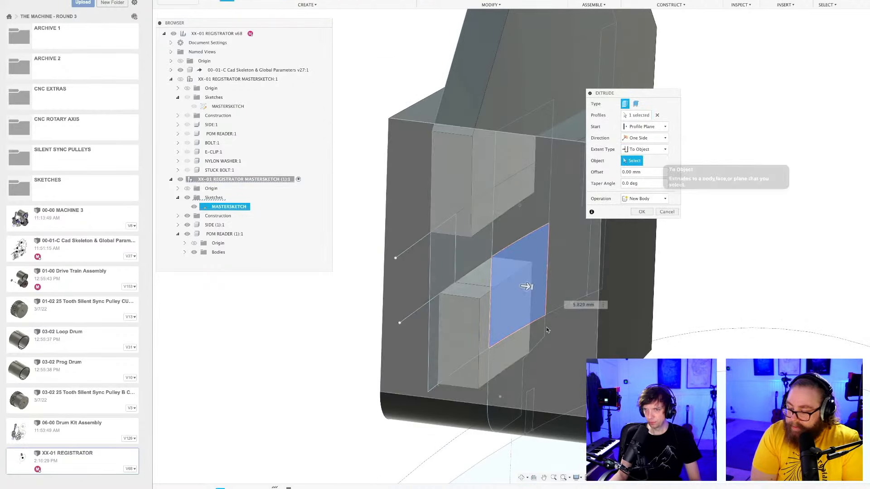
pyautogui.click(507, 354)
pyautogui.scroll(-4, 594, 339)
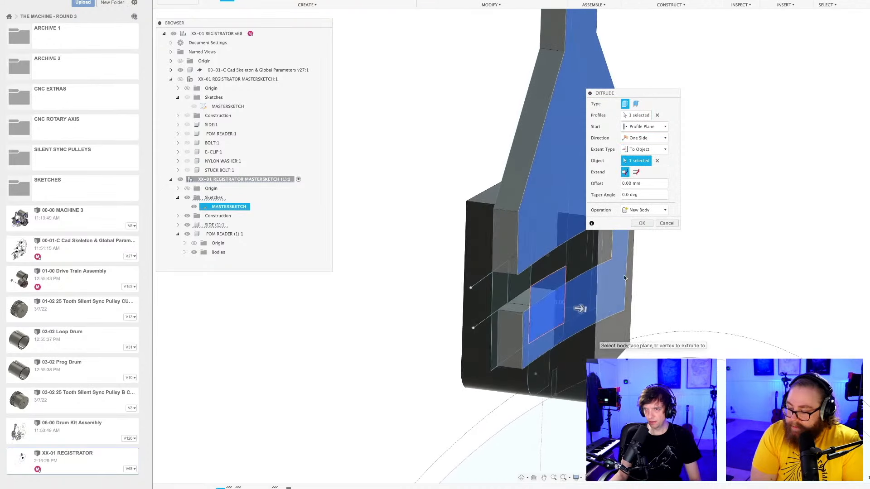
# Make the bar-profile extrusion a Cut through POM READER (1) only, excluding the SIDE (1) body.
pyautogui.click(651, 211)
pyautogui.click(639, 229)
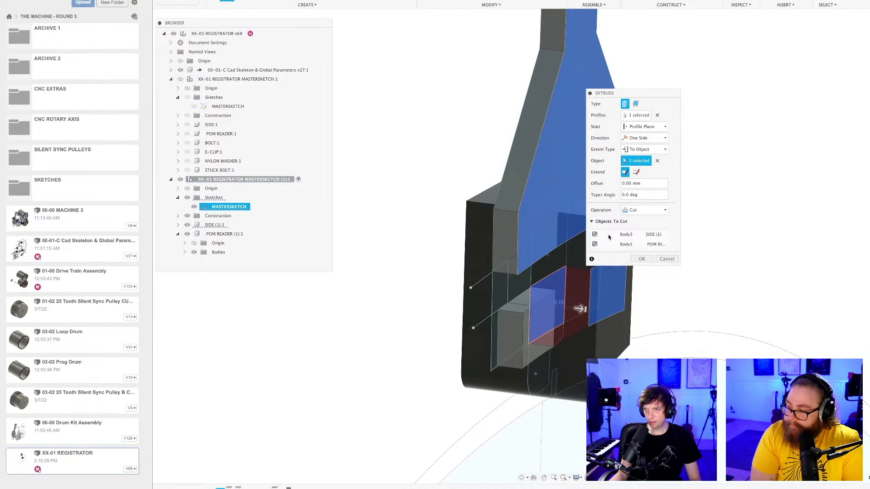
pyautogui.click(595, 235)
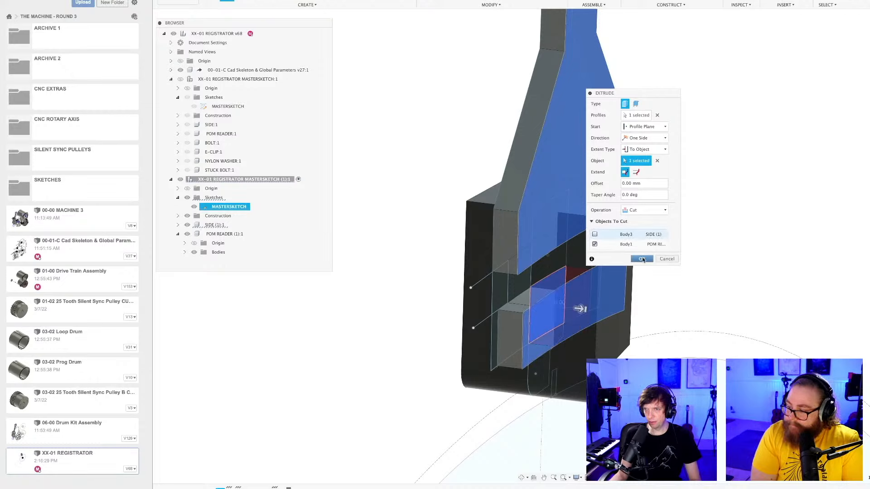
pyautogui.click(642, 259)
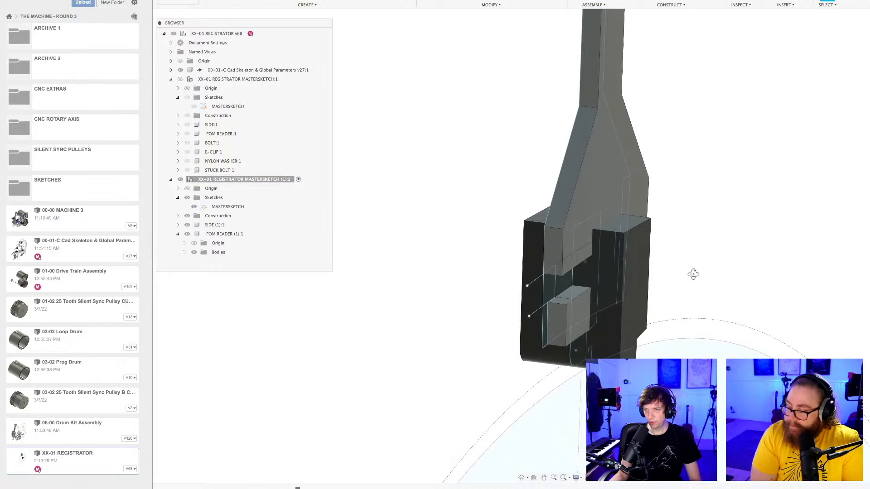
# Try to cut 8.924 mm down from the top face of POM READER (1).
pyautogui.keyDown('shift'); pyautogui.moveTo(693, 274); pyautogui.dragTo(547, 297, button='middle'); pyautogui.keyUp('shift')
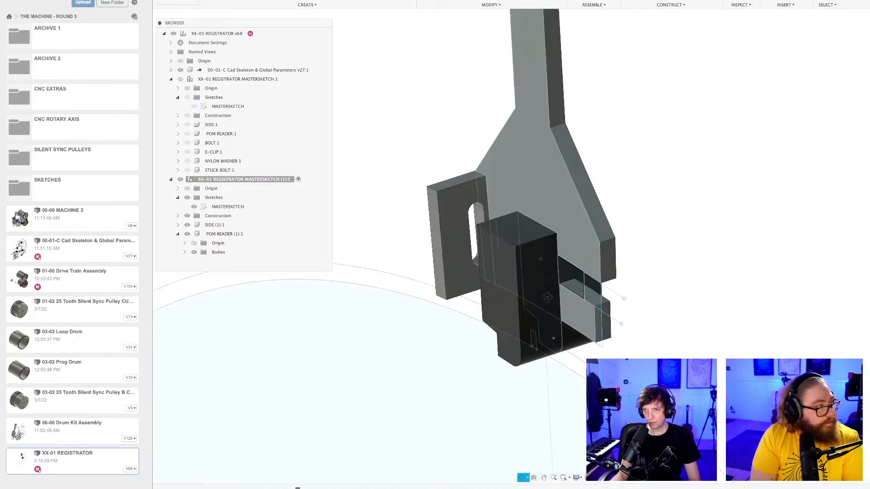
pyautogui.press('e')
pyautogui.click(523, 231)
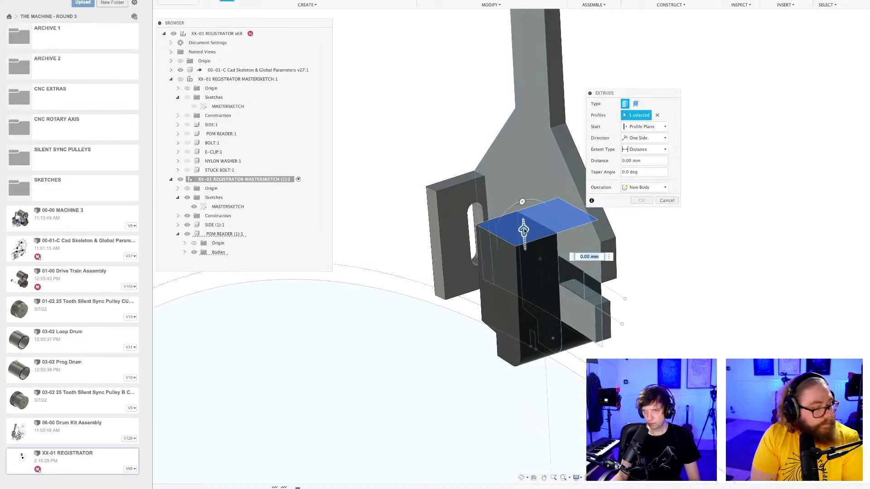
pyautogui.moveTo(525, 231); pyautogui.dragTo(527, 268)
pyautogui.keyDown('shift'); pyautogui.moveTo(544, 237); pyautogui.dragTo(567, 224, button='middle'); pyautogui.keyUp('shift')
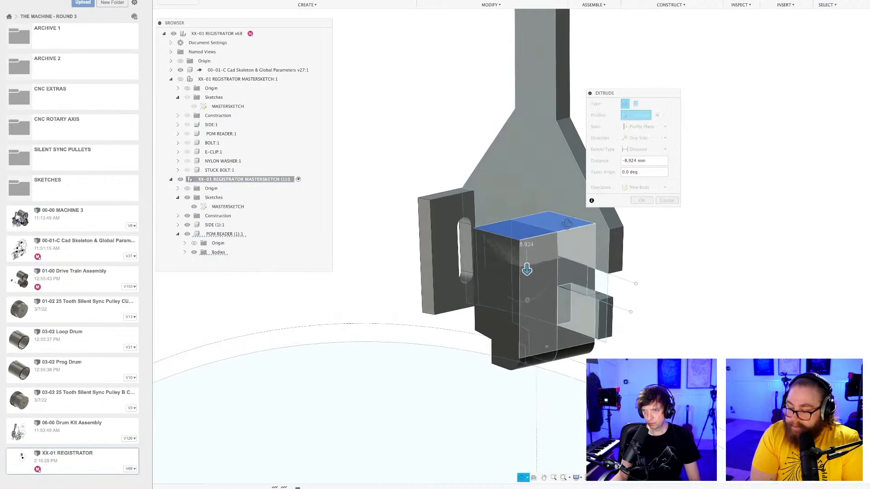
pyautogui.click(643, 187)
pyautogui.click(635, 204)
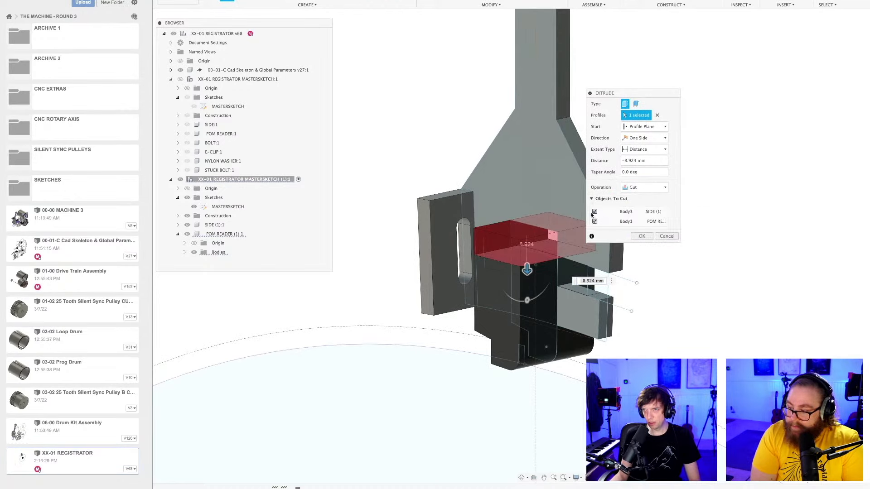
pyautogui.click(643, 236)
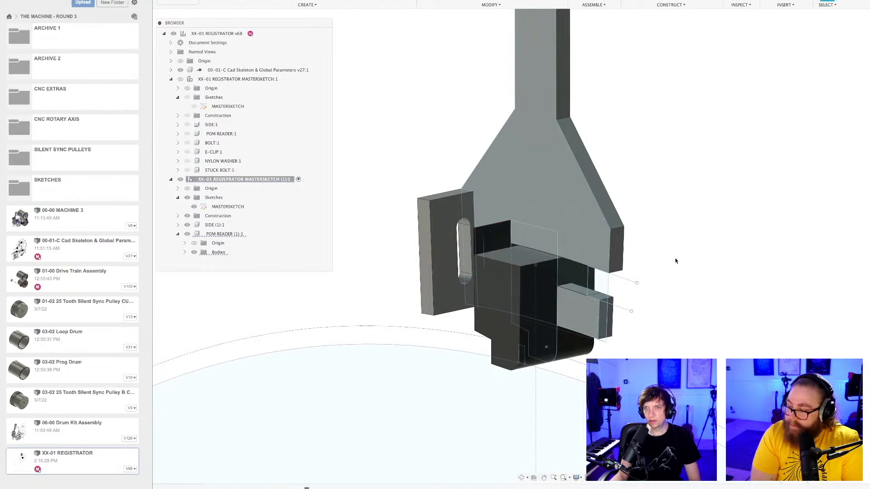
pyautogui.keyDown('shift'); pyautogui.moveTo(675, 261); pyautogui.dragTo(679, 236, button='middle'); pyautogui.keyUp('shift')
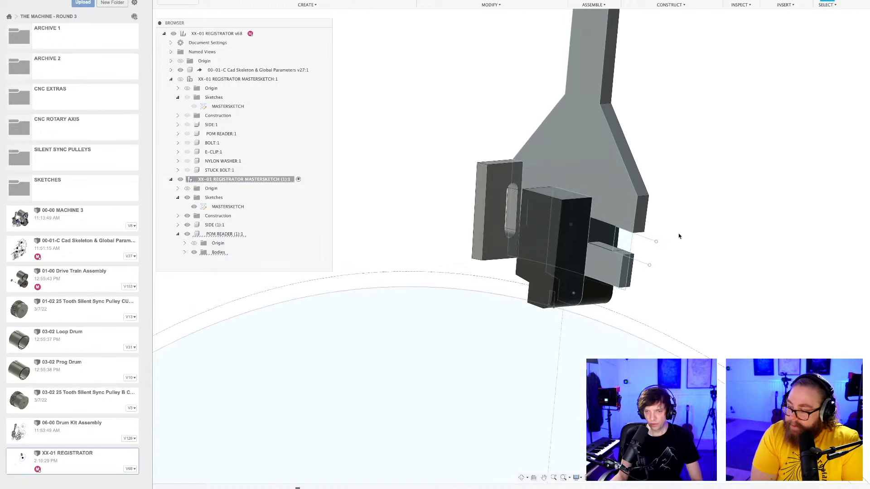
# Examine the copied MASTERSKETCH profiles around the slot and reader, then leave the sketch.
pyautogui.doubleClick(228, 206)
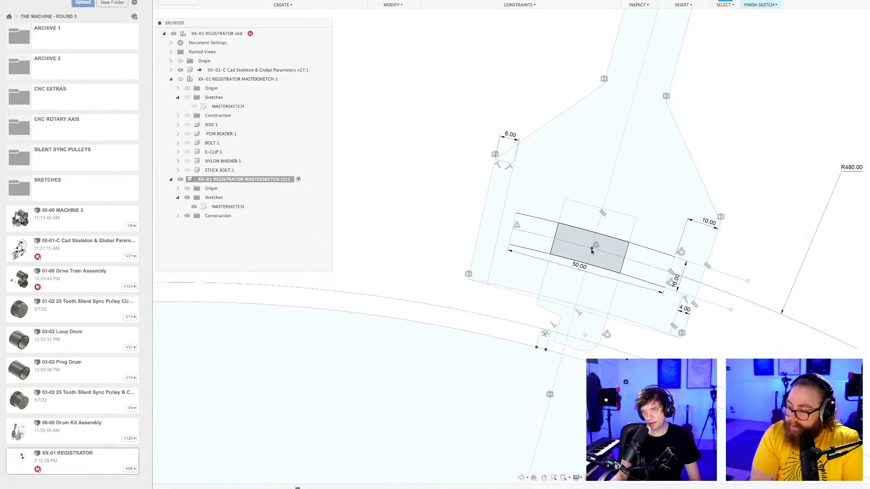
pyautogui.scroll(4, 592, 252)
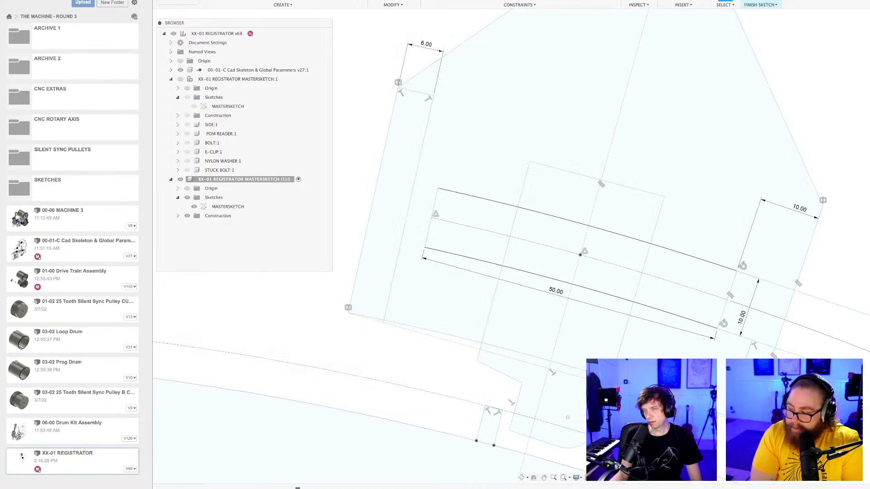
pyautogui.click(760, 1)
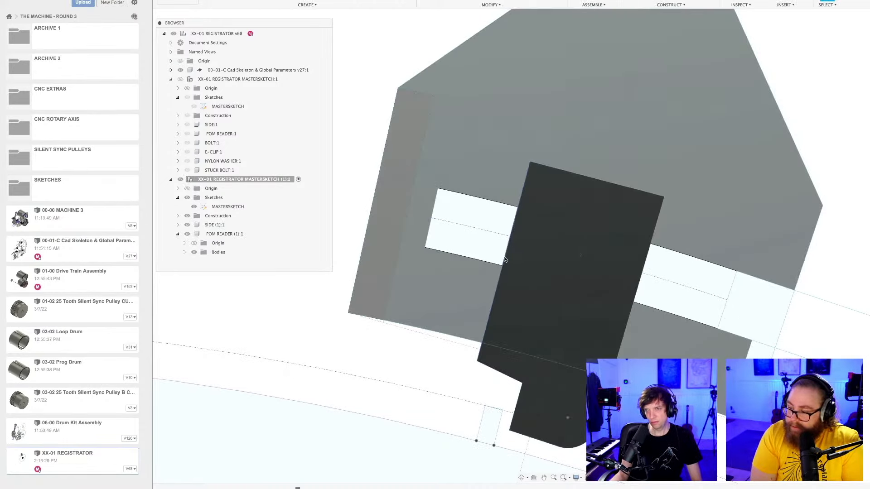
# Edit the copied reader's symmetric extrusion to exclude the profile above the slot.
pyautogui.rightClick(284, 488)
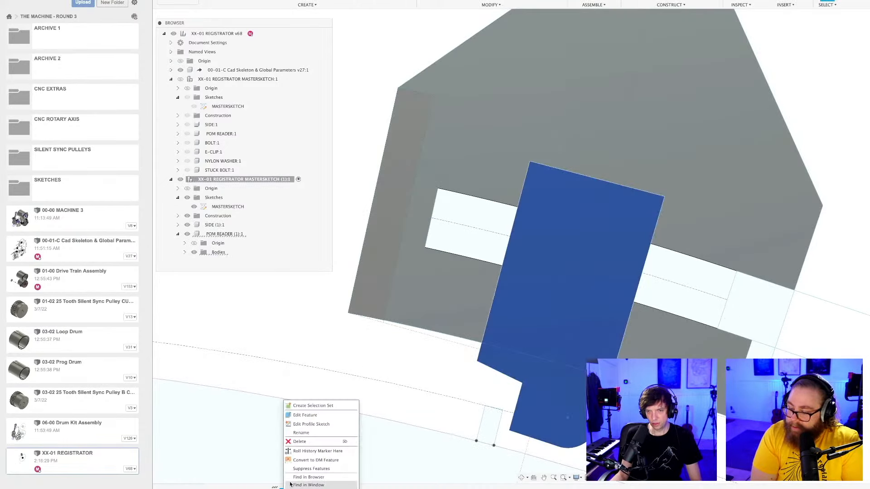
pyautogui.click(305, 416)
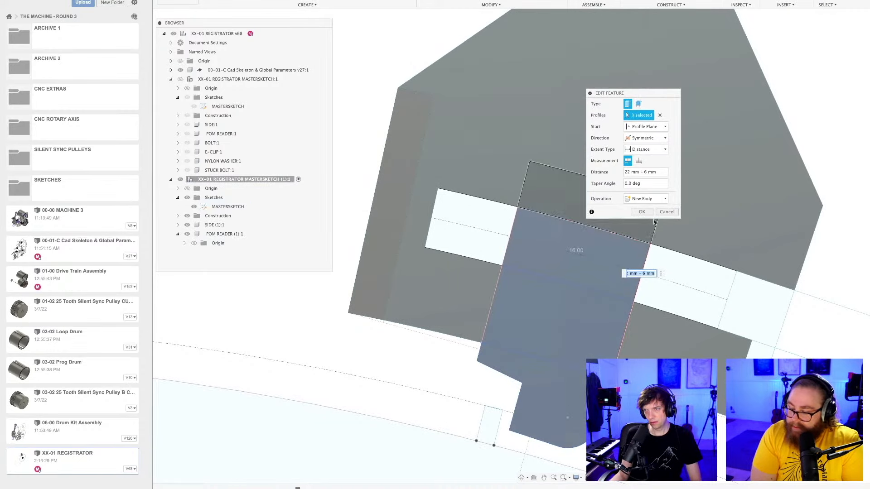
pyautogui.click(641, 212)
pyautogui.scroll(-5, 527, 291)
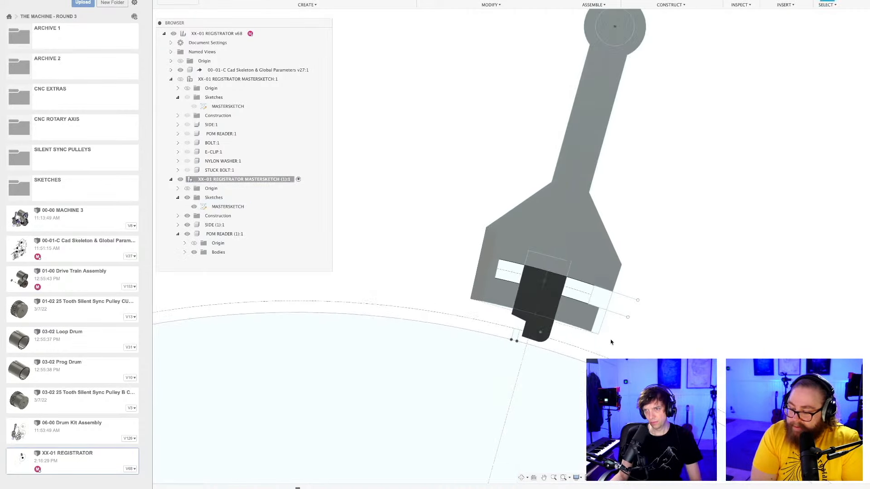
# Save the design with the copied reader's top shortened to the slot's upper edge.
pyautogui.scroll(-1, 611, 342)
pyautogui.hotkey('ctrl', 's')
pyautogui.press('Return')
pyautogui.scroll(-1, 610, 339)
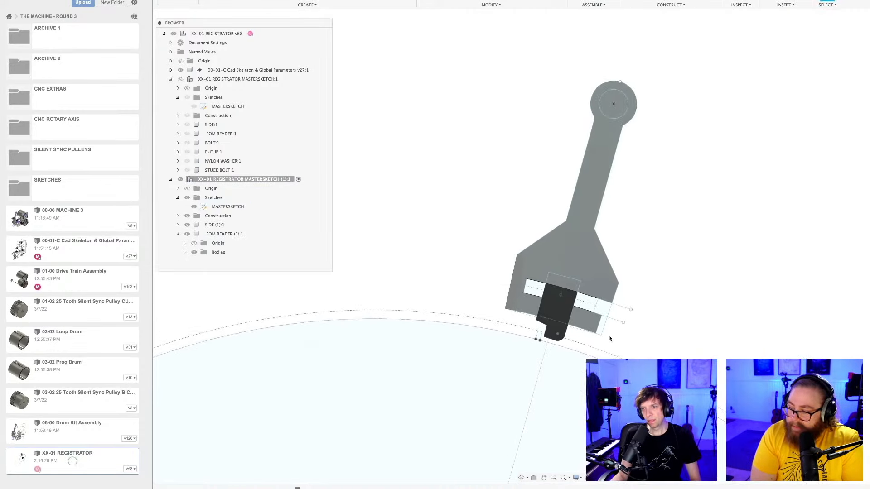
pyautogui.scroll(3, 610, 339)
pyautogui.moveTo(610, 339)
pyautogui.keyDown('shift'); pyautogui.mouseDown(button='middle')
pyautogui.moveTo(570, 335)
pyautogui.moveTo(682, 332)
pyautogui.moveTo(617, 335)
pyautogui.moveTo(612, 326)
pyautogui.mouseUp(button='middle'); pyautogui.keyUp('shift')
pyautogui.scroll(2, 611, 343)
pyautogui.scroll(-3, 652, 338)
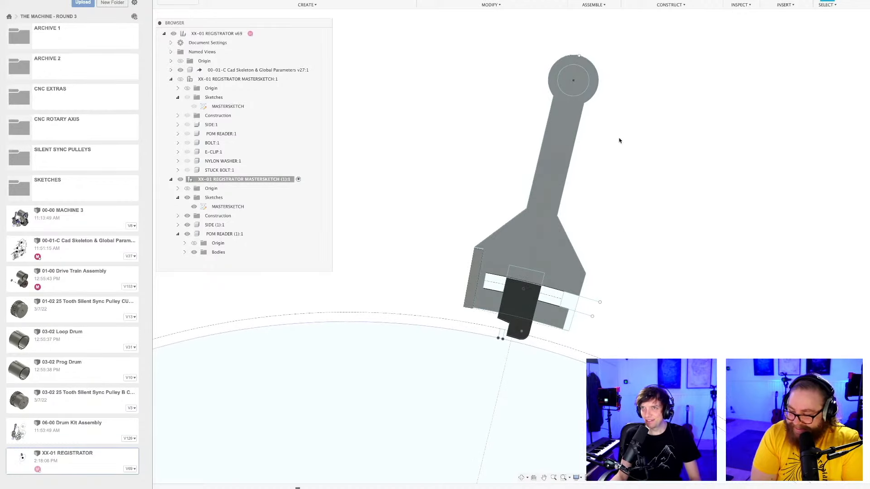
# Switch to the MMX Master Assembly and examine how its registrator pivot and marble divider hook fit together.
pyautogui.hotkey('ctrl', 'Tab')
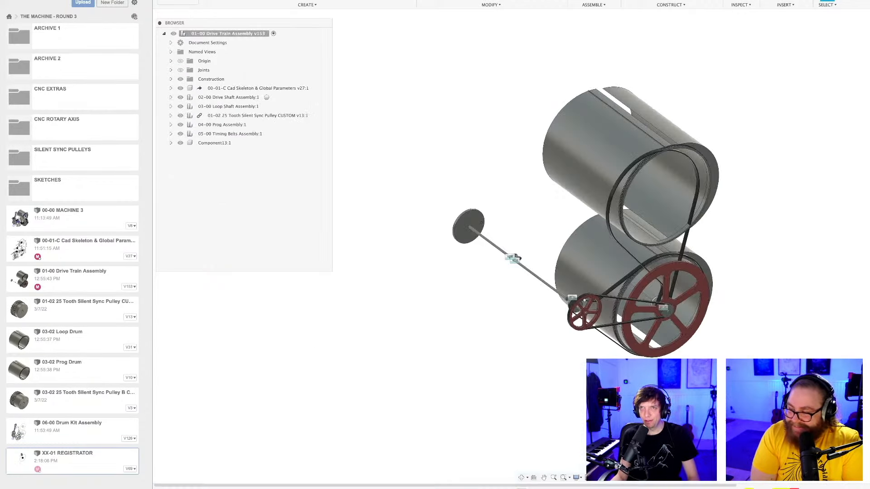
pyautogui.hotkey('ctrl', 'Tab')
pyautogui.keyDown('shift'); pyautogui.moveTo(648, 245); pyautogui.dragTo(629, 227, button='middle'); pyautogui.keyUp('shift')
pyautogui.scroll(2, 634, 265)
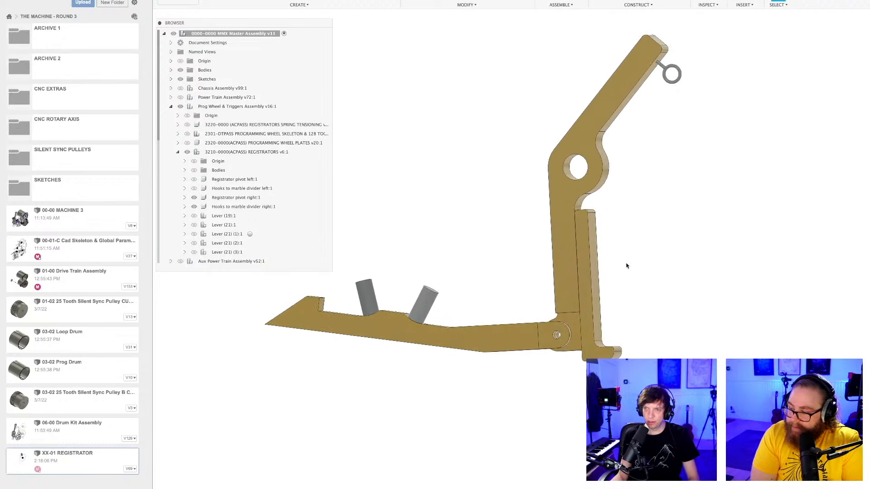
pyautogui.keyDown('shift'); pyautogui.moveTo(627, 266); pyautogui.dragTo(625, 266, button='middle'); pyautogui.keyUp('shift')
pyautogui.scroll(10, 581, 213)
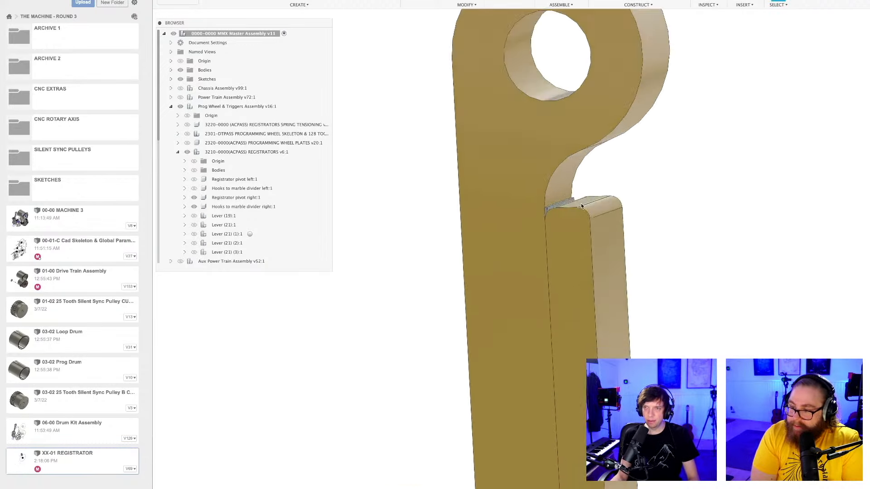
pyautogui.scroll(-5, 519, 222)
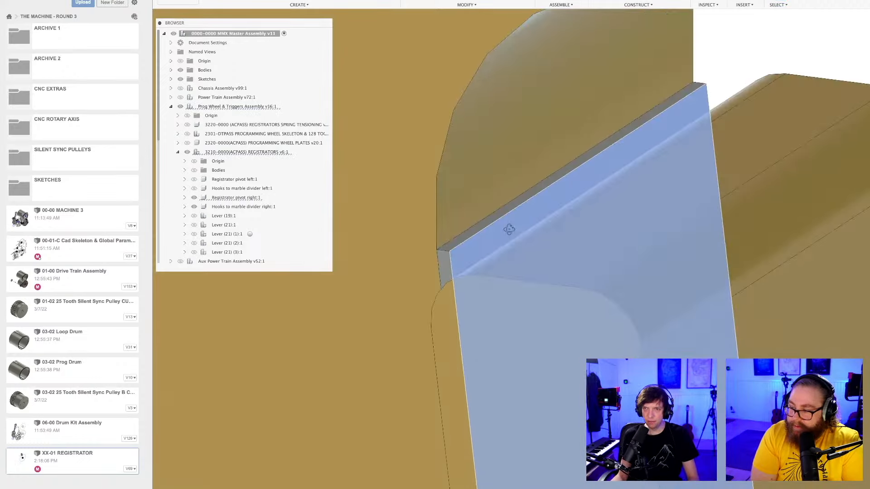
pyautogui.scroll(-10, 518, 226)
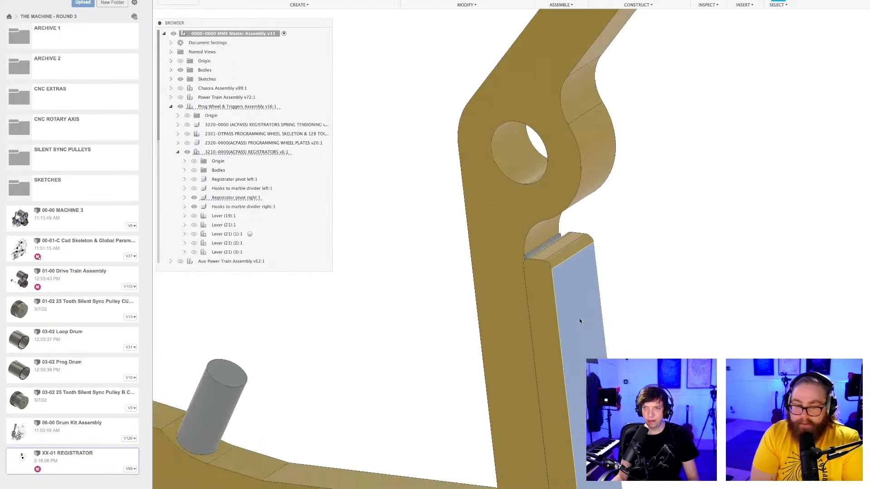
pyautogui.scroll(-5, 647, 290)
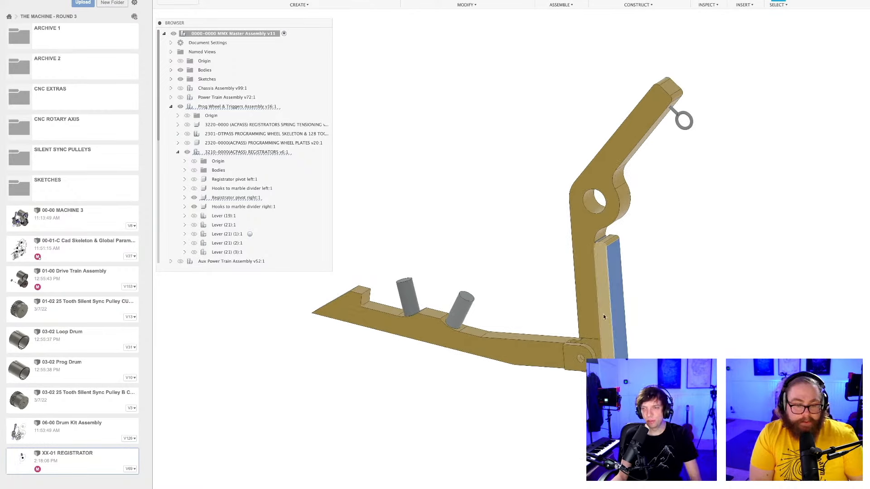
pyautogui.keyDown('shift'); pyautogui.moveTo(647, 291); pyautogui.dragTo(669, 290, button='middle'); pyautogui.keyUp('shift')
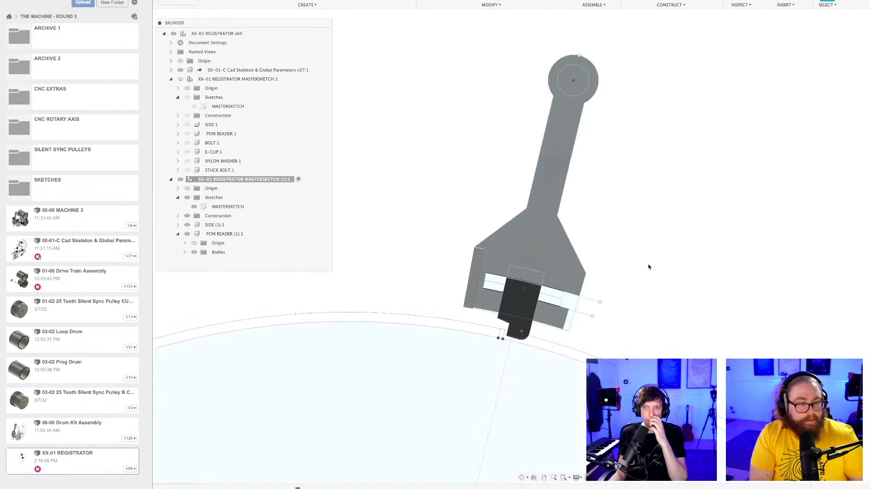
# Activate POM READER (1) to examine the shortened reader on its own, and reactivate the copied MASTERSKETCH component.
pyautogui.keyDown('shift'); pyautogui.moveTo(620, 262); pyautogui.dragTo(659, 272, button='middle'); pyautogui.keyUp('shift')
pyautogui.scroll(3, 656, 275)
pyautogui.keyDown('shift'); pyautogui.moveTo(633, 355); pyautogui.dragTo(621, 305, button='middle'); pyautogui.keyUp('shift')
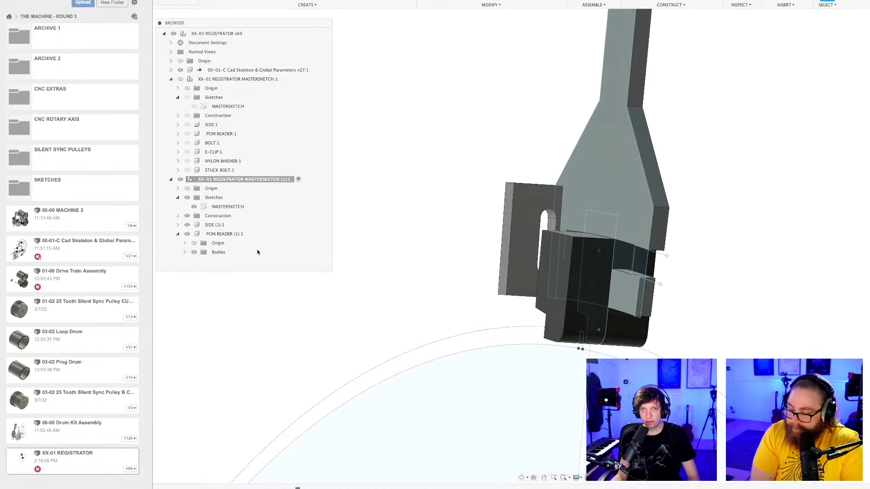
pyautogui.click(223, 235)
pyautogui.click(254, 234)
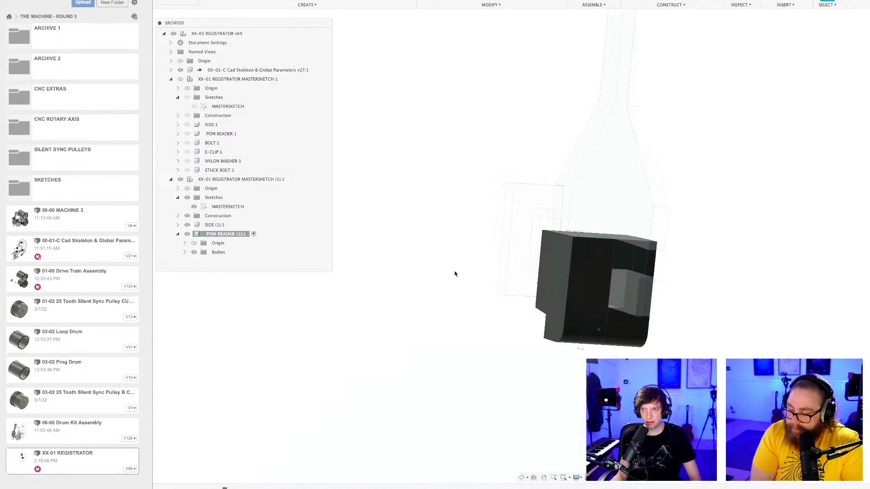
pyautogui.keyDown('shift'); pyautogui.moveTo(656, 316); pyautogui.dragTo(734, 322, button='middle'); pyautogui.keyUp('shift')
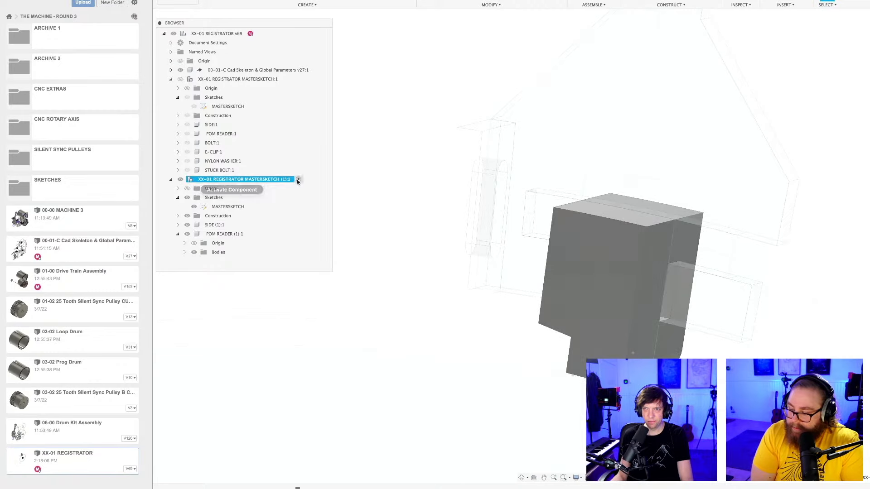
pyautogui.click(297, 181)
pyautogui.click(799, 342)
pyautogui.scroll(-4, 799, 342)
pyautogui.moveTo(799, 342); pyautogui.dragTo(773, 276, button='middle')
pyautogui.scroll(-3, 734, 270)
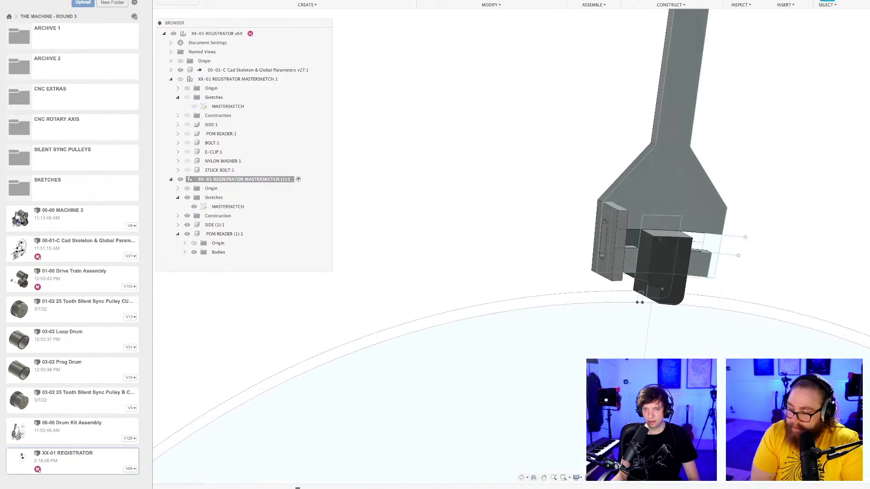
# Check the settings of Fillet1 on SIDE (1) and the Extrude4 cut on POM READER (1), leaving both unedited.
pyautogui.rightClick(304, 487)
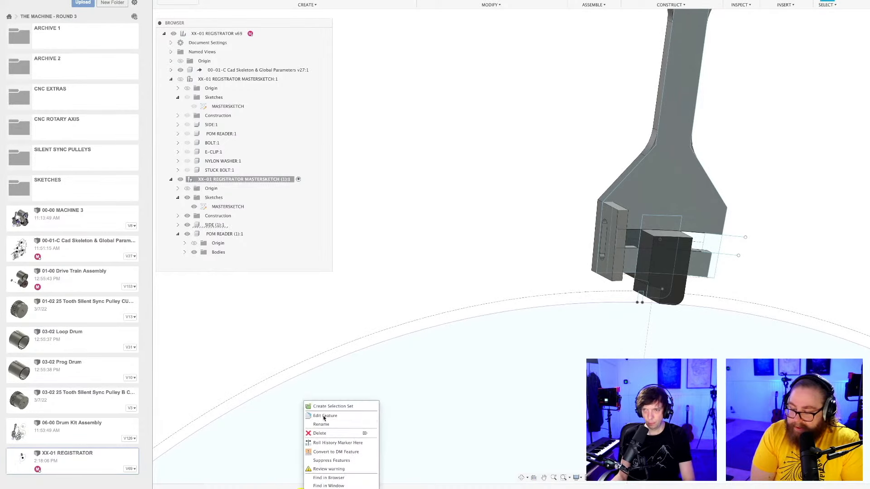
pyautogui.click(324, 418)
pyautogui.press('Escape')
pyautogui.scroll(-2, 481, 274)
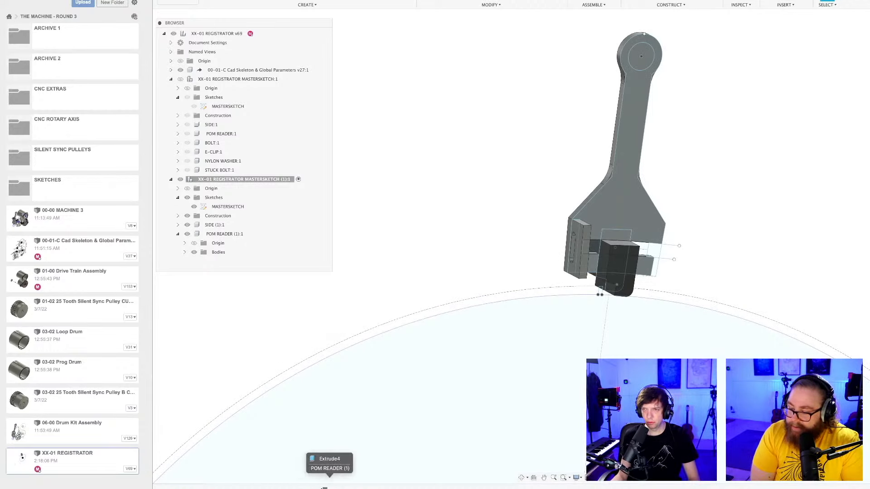
pyautogui.rightClick(324, 488)
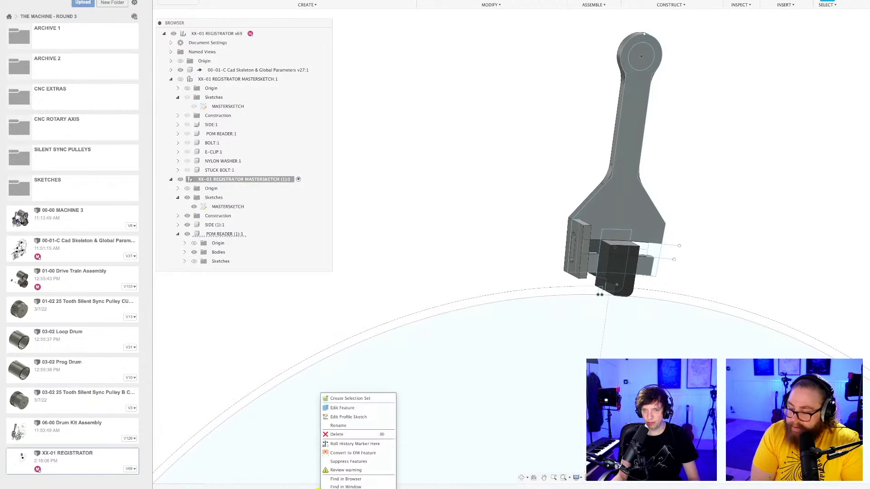
pyautogui.click(342, 409)
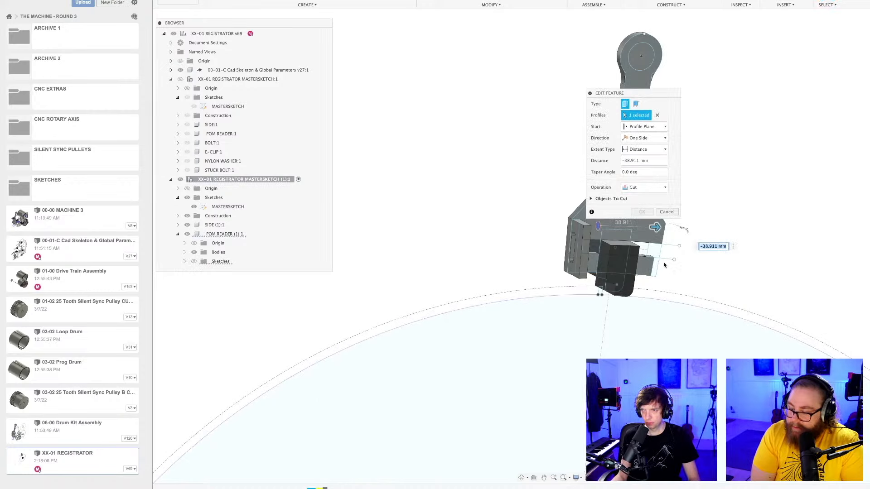
pyautogui.moveTo(700, 202); pyautogui.dragTo(650, 251, button='middle')
pyautogui.scroll(3, 646, 249)
pyautogui.click(670, 212)
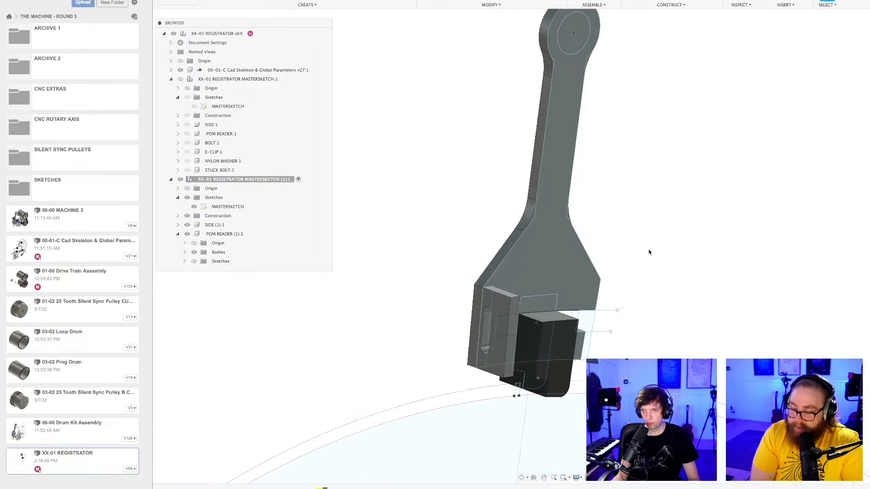
# Examine the side plate's slotted flange and its alignment with the reader from several angles.
pyautogui.scroll(-3, 681, 280)
pyautogui.keyDown('shift'); pyautogui.moveTo(673, 281); pyautogui.dragTo(671, 302, button='middle'); pyautogui.keyUp('shift')
pyautogui.scroll(5, 605, 353)
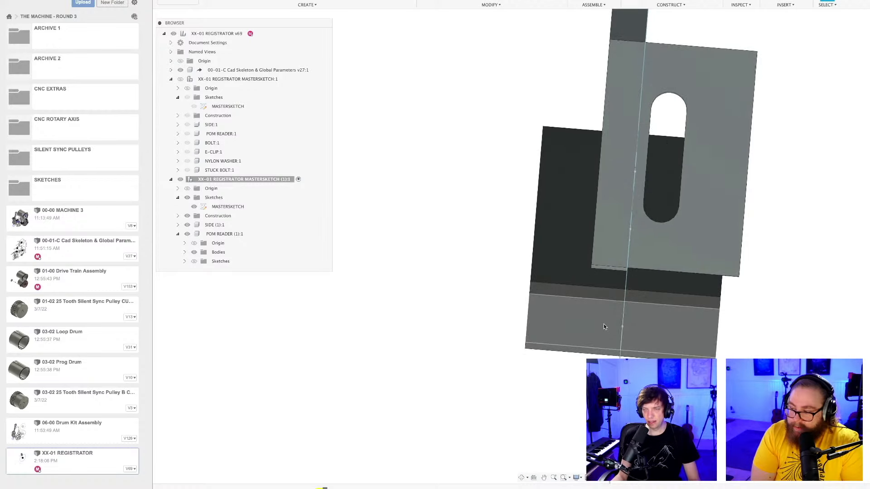
pyautogui.scroll(-3, 604, 328)
pyautogui.click(619, 132)
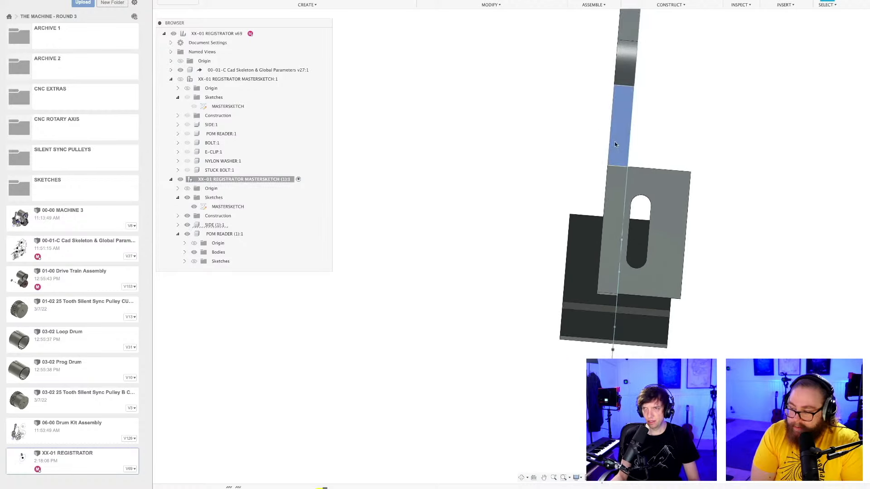
pyautogui.scroll(-5, 615, 141)
pyautogui.moveTo(626, 138)
pyautogui.keyDown('shift'); pyautogui.mouseDown(button='middle')
pyautogui.moveTo(608, 140)
pyautogui.moveTo(636, 139)
pyautogui.mouseUp(button='middle'); pyautogui.keyUp('shift')
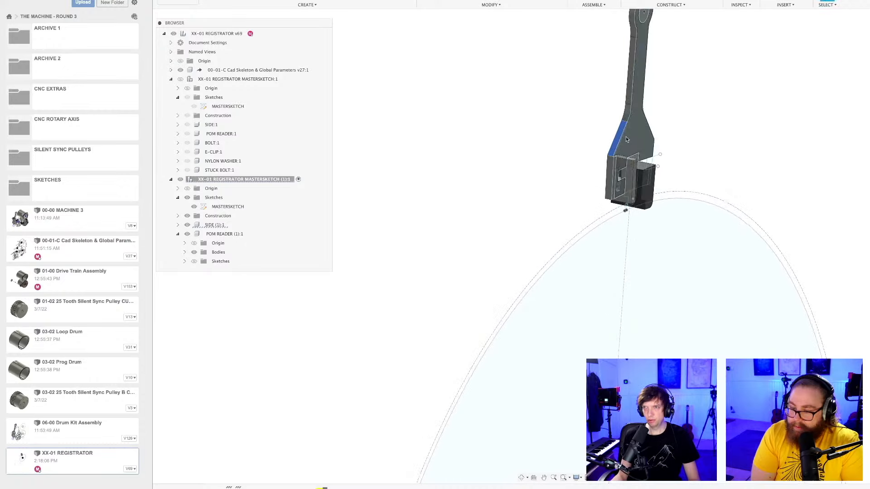
pyautogui.click(626, 137)
pyautogui.scroll(4, 624, 137)
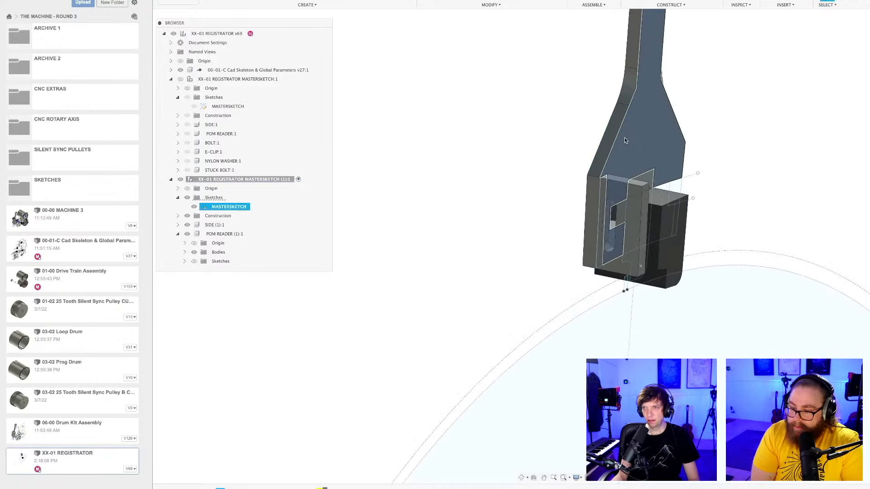
# Save the registrator design as a new version with the description "User Saved".
pyautogui.click(743, 169)
pyautogui.keyDown('shift'); pyautogui.moveTo(744, 168); pyautogui.dragTo(641, 194, button='middle'); pyautogui.keyUp('shift')
pyautogui.scroll(3, 664, 192)
pyautogui.moveTo(651, 193)
pyautogui.keyDown('shift'); pyautogui.mouseDown(button='middle')
pyautogui.moveTo(653, 182)
pyautogui.moveTo(639, 191)
pyautogui.moveTo(660, 194)
pyautogui.mouseUp(button='middle'); pyautogui.keyUp('shift')
pyautogui.press('super+s')
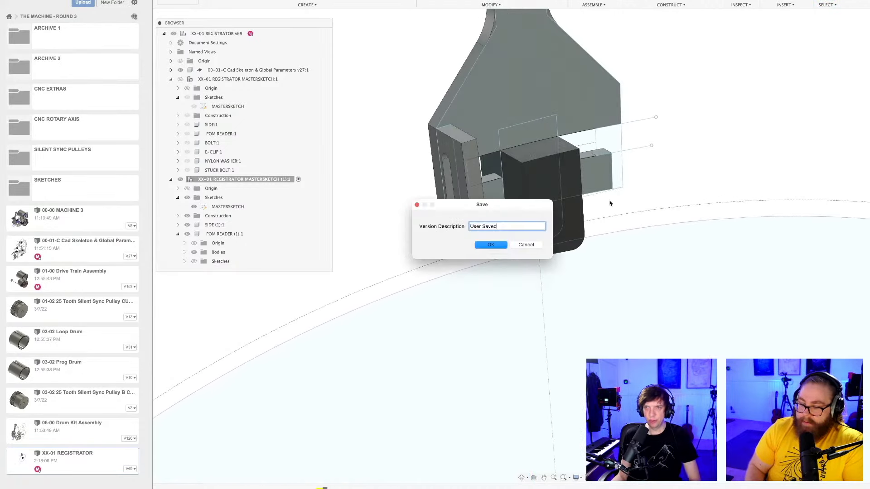
pyautogui.click(504, 246)
# Edit the flange slot sketch of SIDE (1) to move the slot sideways, farther from the plate's arm, and finish the sketch.
pyautogui.scroll(3, 540, 193)
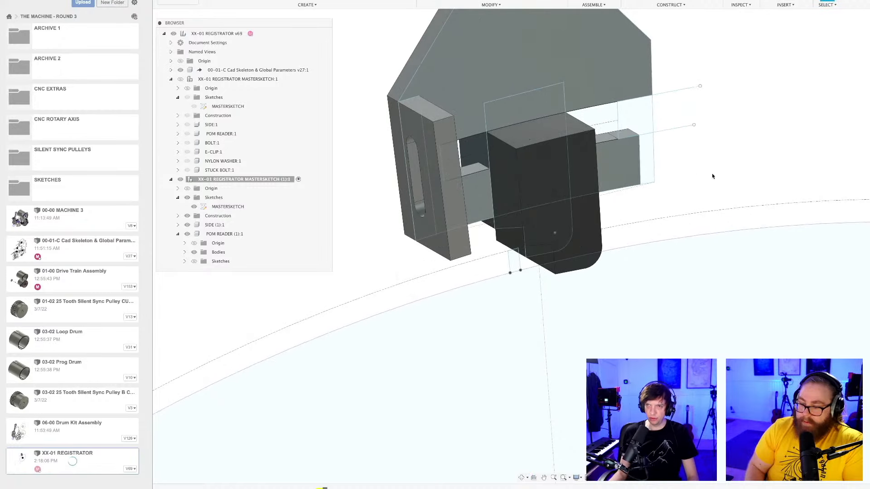
pyautogui.keyDown('shift'); pyautogui.moveTo(697, 185); pyautogui.dragTo(540, 208, button='middle'); pyautogui.keyUp('shift')
pyautogui.scroll(2, 711, 173)
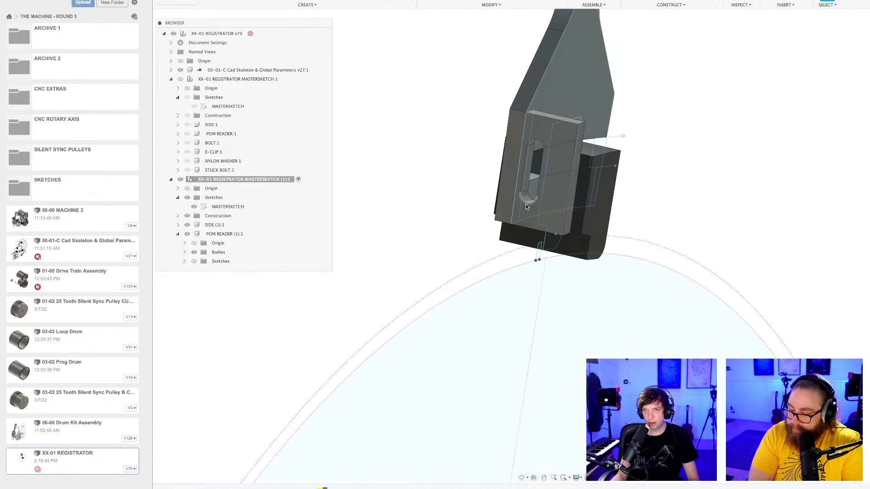
pyautogui.doubleClick(256, 488)
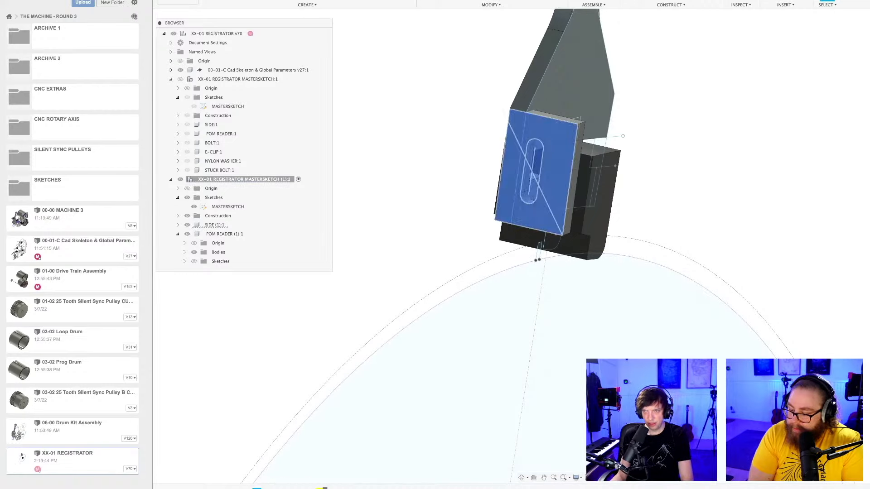
pyautogui.moveTo(641, 160)
pyautogui.mouseDown(button='middle')
pyautogui.moveTo(546, 282)
pyautogui.moveTo(379, 446)
pyautogui.mouseUp(button='middle')
pyautogui.scroll(2, 638, 226)
pyautogui.scroll(2, 638, 228)
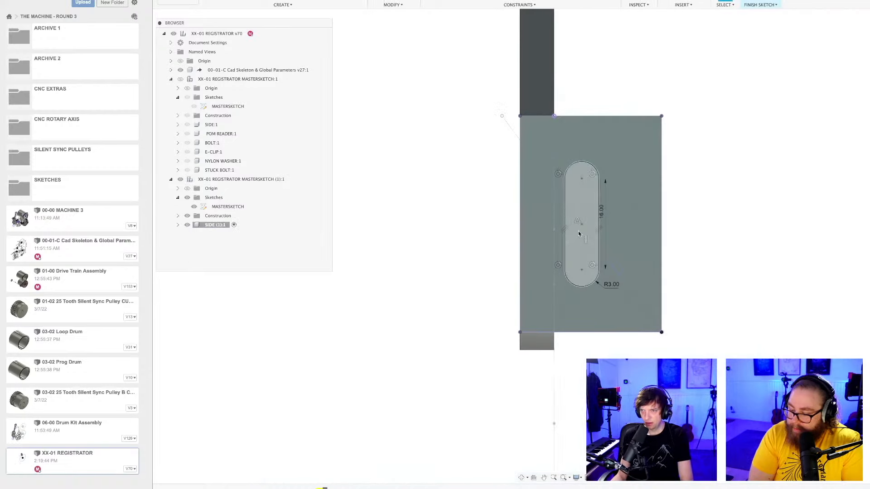
pyautogui.moveTo(597, 229); pyautogui.dragTo(599, 225)
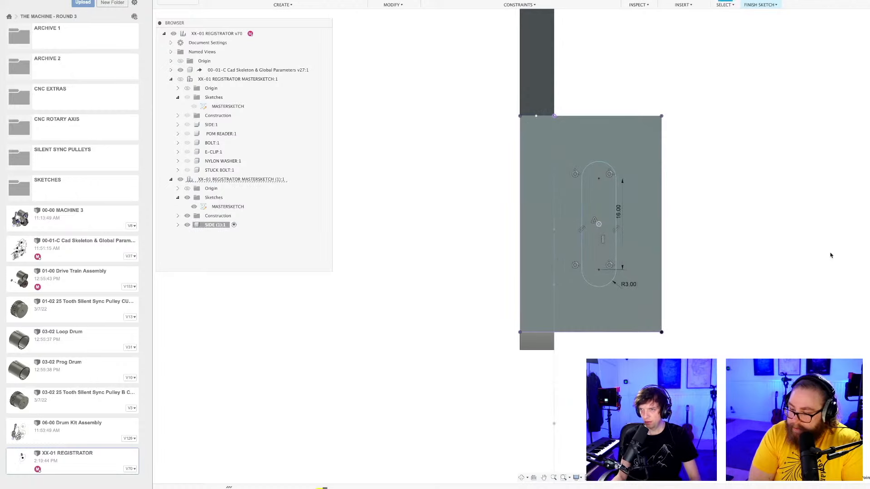
pyautogui.click(761, 3)
pyautogui.scroll(-3, 747, 254)
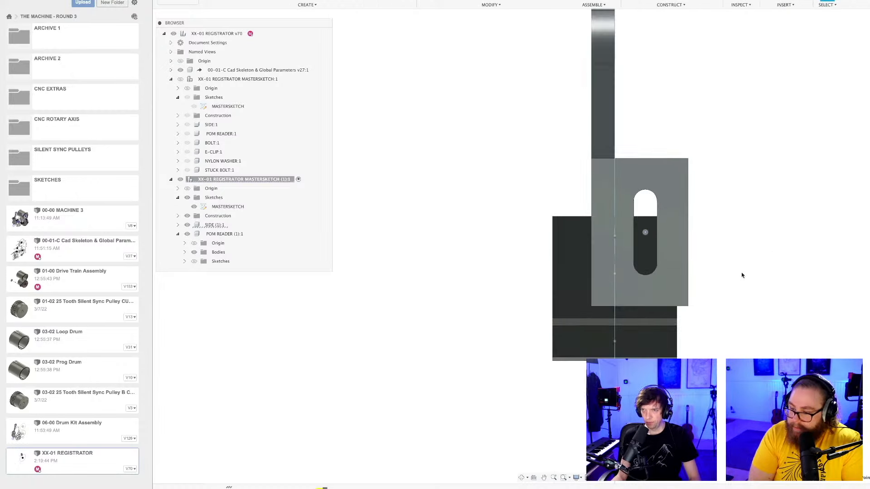
# Reopen the flange slot sketch of SIDE (1), move the slot lower and slightly outward, and finish the sketch.
pyautogui.moveTo(742, 275)
pyautogui.keyDown('shift'); pyautogui.mouseDown(button='middle')
pyautogui.moveTo(703, 310)
pyautogui.moveTo(714, 317)
pyautogui.moveTo(742, 266)
pyautogui.moveTo(748, 271)
pyautogui.mouseUp(button='middle'); pyautogui.keyUp('shift')
pyautogui.scroll(4, 670, 253)
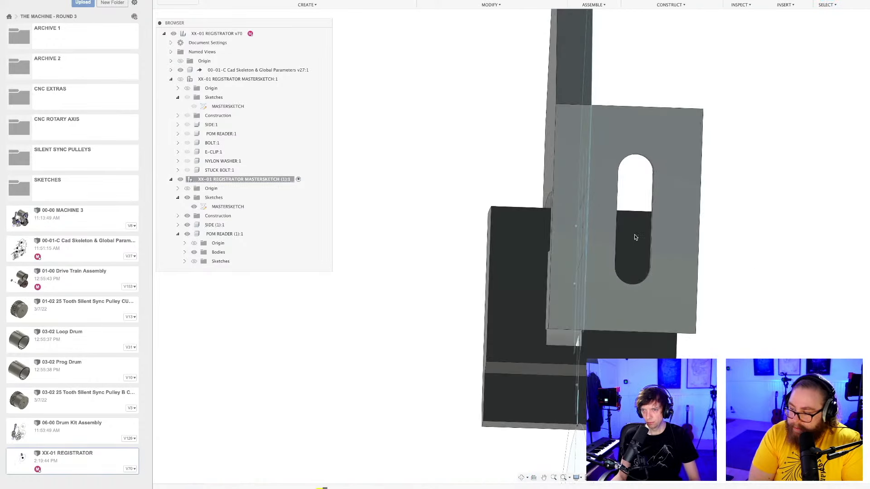
pyautogui.moveTo(634, 237)
pyautogui.keyDown('shift'); pyautogui.mouseDown(button='middle')
pyautogui.moveTo(616, 249)
pyautogui.moveTo(632, 241)
pyautogui.mouseUp(button='middle'); pyautogui.keyUp('shift')
pyautogui.doubleClick(264, 488)
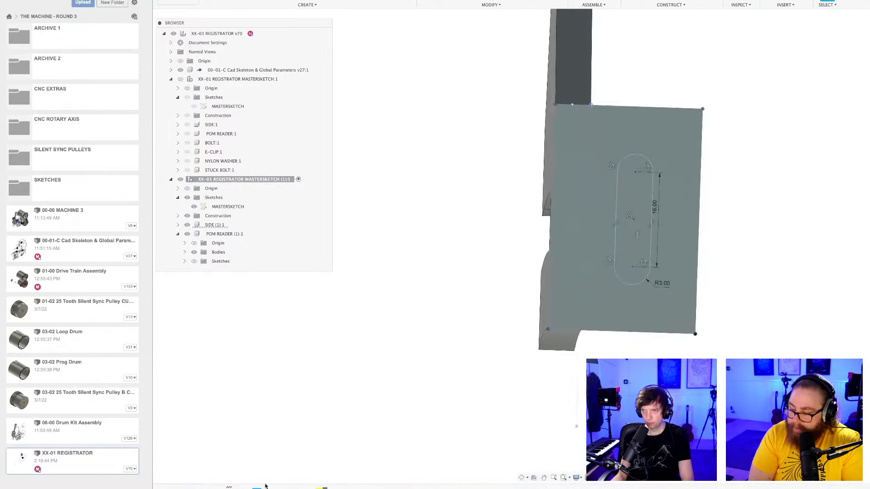
pyautogui.moveTo(596, 231); pyautogui.dragTo(605, 248)
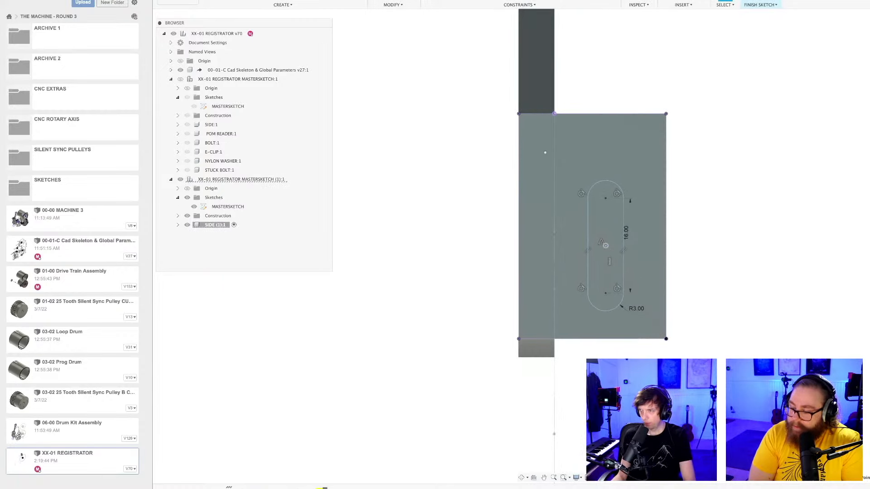
pyautogui.click(761, 4)
# Open the POM READER (1) bolt sketch and move the hexagon with its 6 mm circle into the flange slot area.
pyautogui.scroll(-4, 736, 288)
pyautogui.moveTo(749, 297)
pyautogui.keyDown('shift'); pyautogui.mouseDown(button='middle')
pyautogui.moveTo(643, 322)
pyautogui.moveTo(699, 299)
pyautogui.moveTo(470, 237)
pyautogui.mouseUp(button='middle'); pyautogui.keyUp('shift')
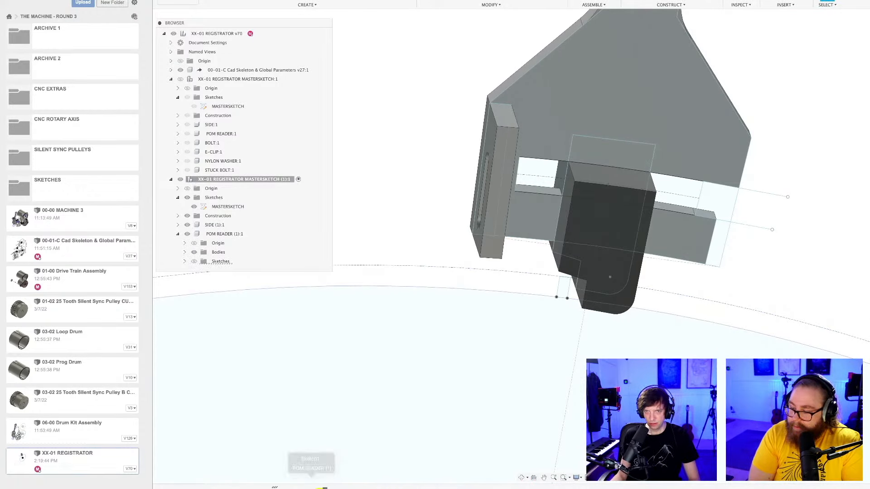
pyautogui.doubleClick(312, 488)
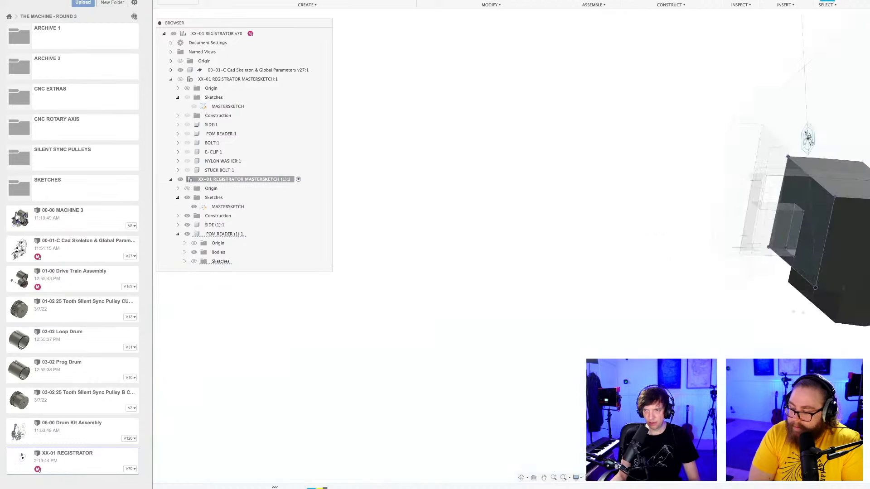
pyautogui.moveTo(793, 337); pyautogui.dragTo(536, 326, button='middle')
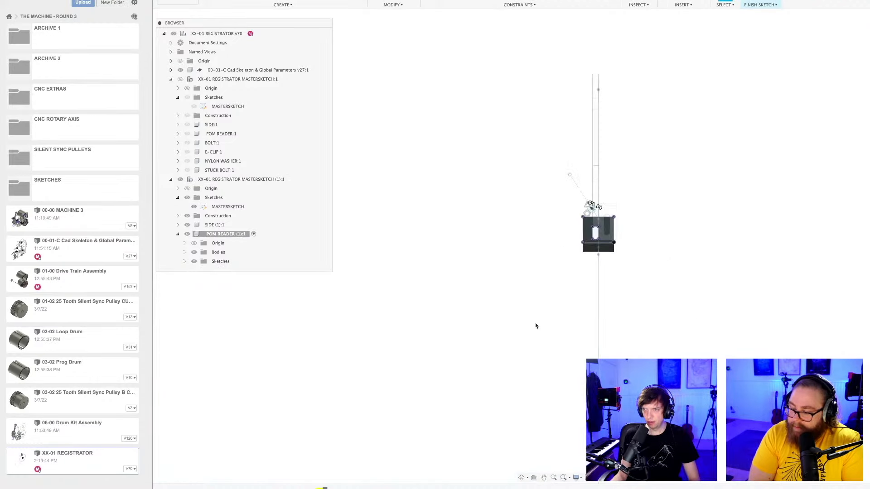
pyautogui.scroll(8, 614, 216)
pyautogui.moveTo(725, 248); pyautogui.dragTo(670, 235, button='middle')
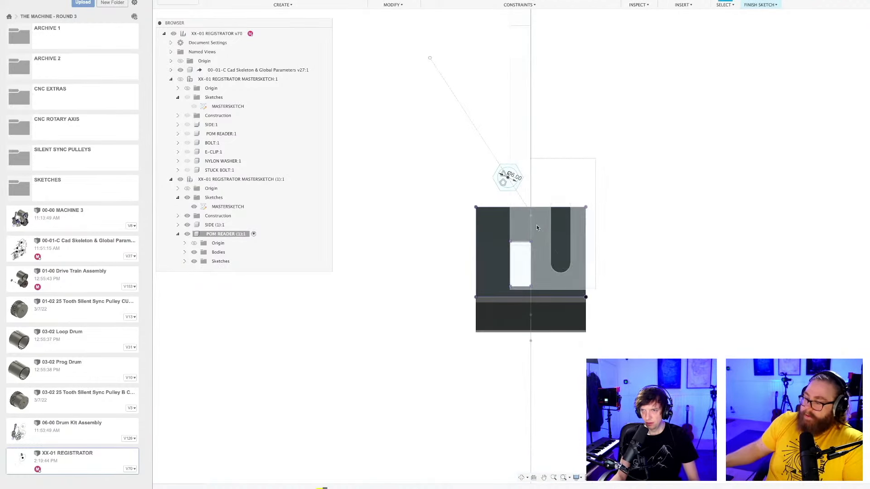
pyautogui.scroll(3, 537, 225)
pyautogui.moveTo(489, 160)
pyautogui.mouseDown()
pyautogui.moveTo(568, 236)
pyautogui.moveTo(571, 254)
pyautogui.mouseUp()
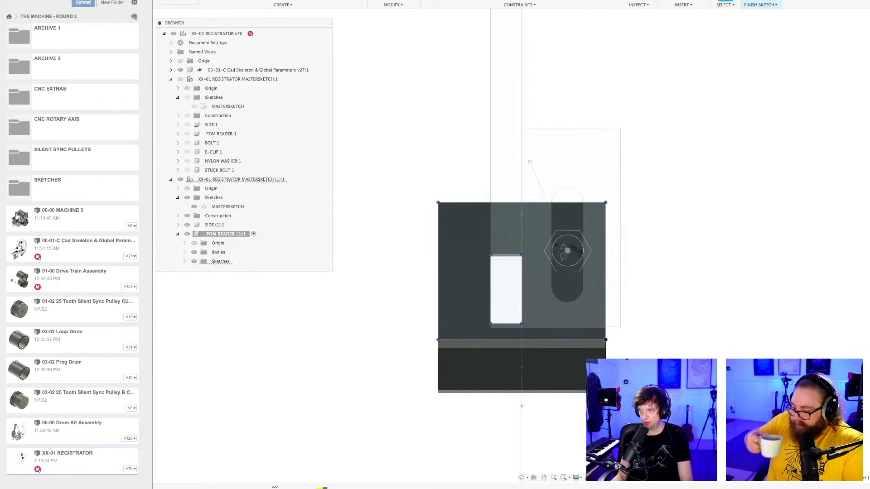
# Finish the POM READER (1) bolt sketch and check the reader's hexagonal bolt cutout against the flange slot.
pyautogui.click(761, 3)
pyautogui.moveTo(707, 277)
pyautogui.keyDown('shift'); pyautogui.mouseDown(button='middle')
pyautogui.moveTo(610, 277)
pyautogui.moveTo(602, 270)
pyautogui.moveTo(680, 271)
pyautogui.mouseUp(button='middle'); pyautogui.keyUp('shift')
pyautogui.scroll(-10, 602, 270)
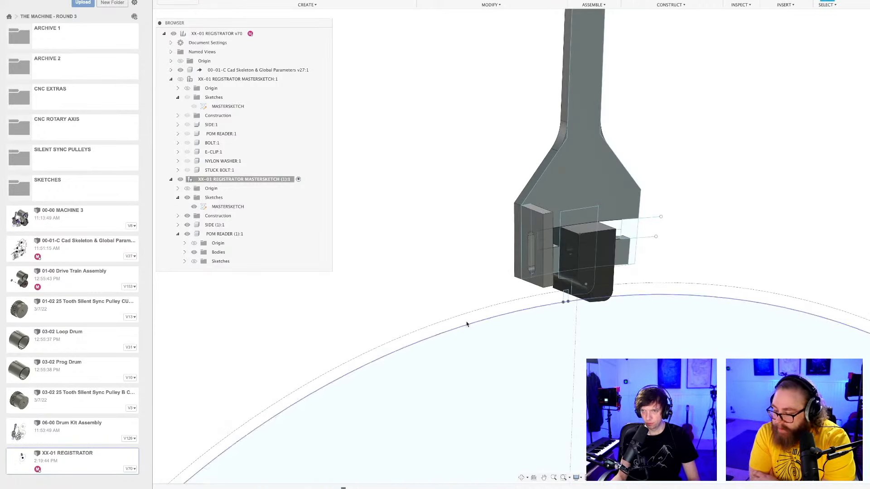
pyautogui.keyDown('shift'); pyautogui.moveTo(453, 304); pyautogui.dragTo(406, 307, button='middle'); pyautogui.keyUp('shift')
pyautogui.scroll(5, 530, 319)
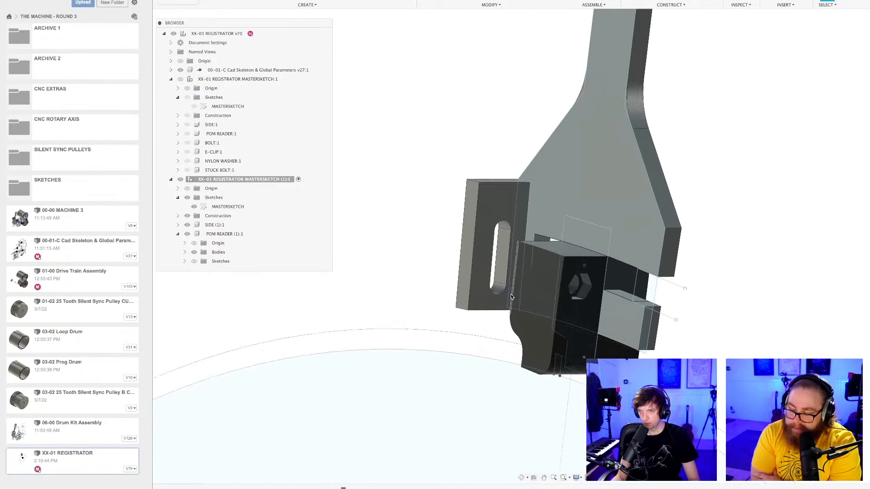
pyautogui.scroll(-3, 531, 320)
pyautogui.moveTo(531, 320); pyautogui.dragTo(505, 273, button='middle')
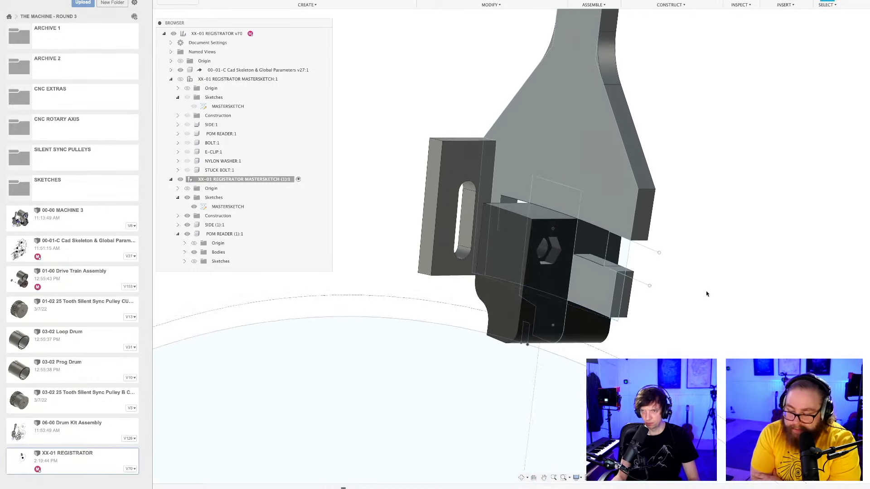
# Save the registrator design with the moved bolt cutout as a new version.
pyautogui.press('super+s')
pyautogui.press('Return')
pyautogui.scroll(-5, 698, 295)
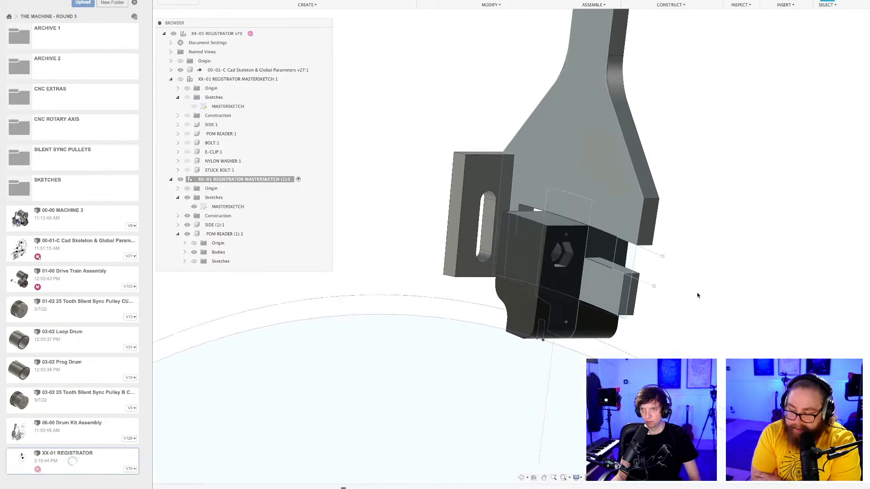
pyautogui.moveTo(684, 291)
pyautogui.keyDown('shift'); pyautogui.mouseDown(button='middle')
pyautogui.moveTo(705, 295)
pyautogui.moveTo(692, 298)
pyautogui.mouseUp(button='middle'); pyautogui.keyUp('shift')
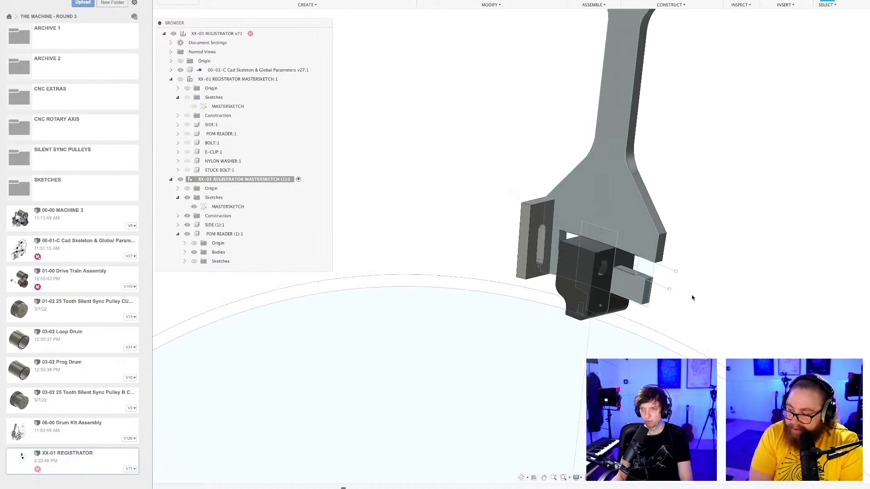
pyautogui.scroll(2, 693, 298)
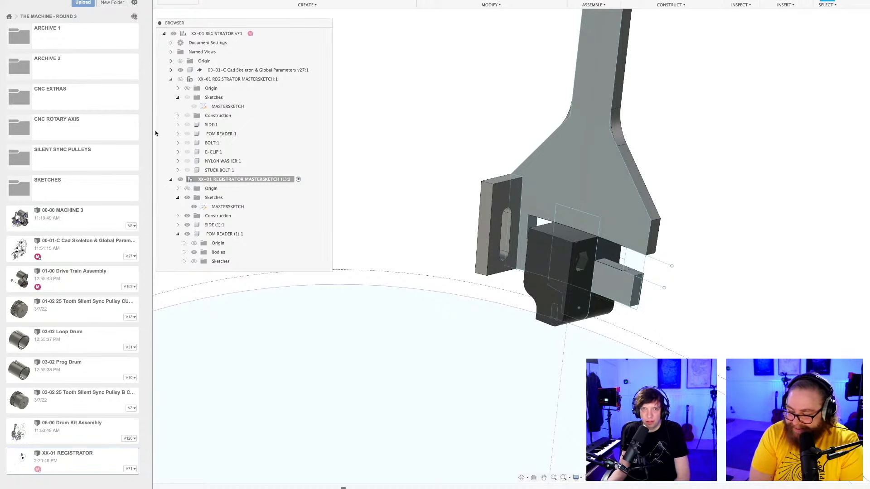
# Hide the REGISTRATOR MASTERSKETCH (1) component, show the original REGISTRATOR MASTERSKETCH instead, and save a new version.
pyautogui.click(181, 179)
pyautogui.click(180, 80)
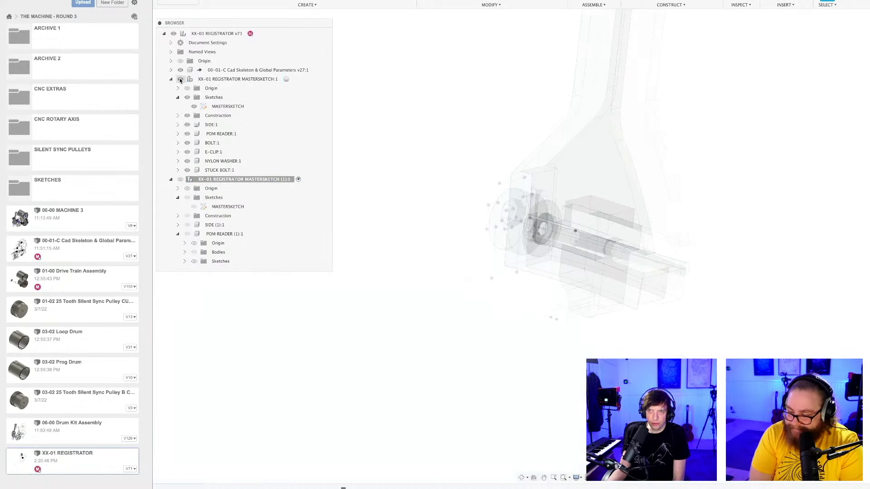
pyautogui.scroll(2, 695, 304)
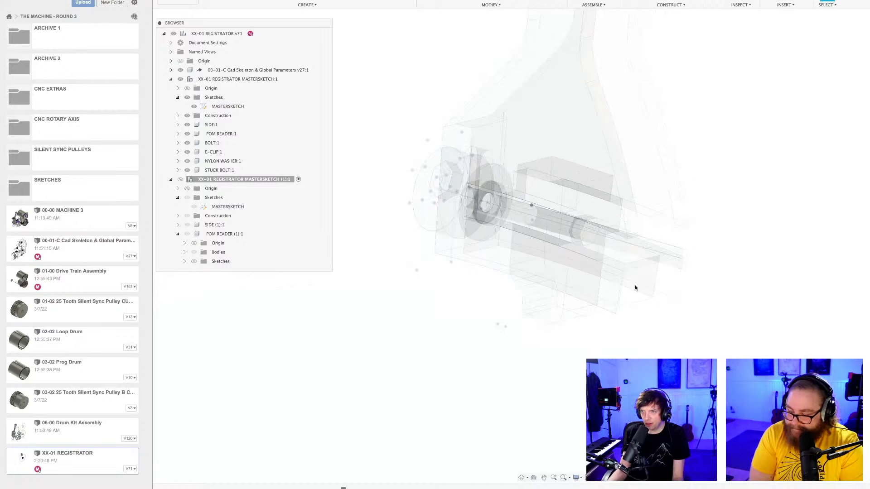
pyautogui.scroll(-1, 637, 289)
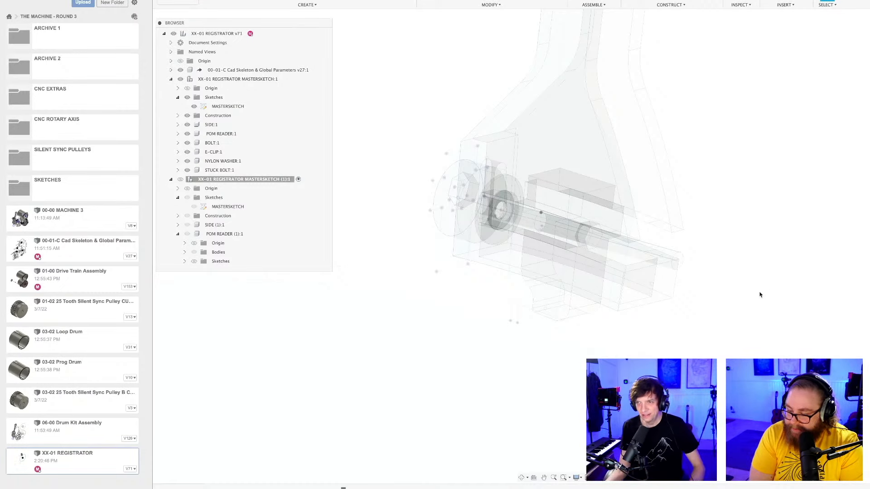
pyautogui.press('super+s')
pyautogui.press('Return')
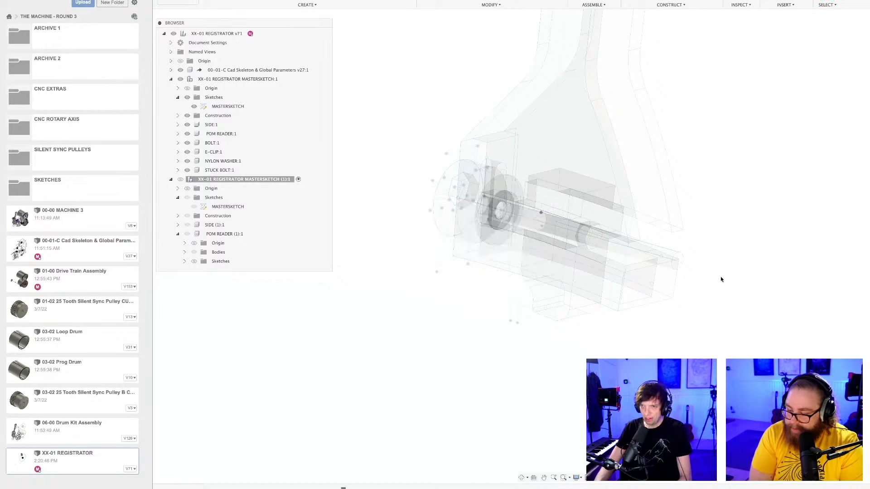
pyautogui.keyDown('shift'); pyautogui.moveTo(719, 272); pyautogui.dragTo(682, 294, button='middle'); pyautogui.keyUp('shift')
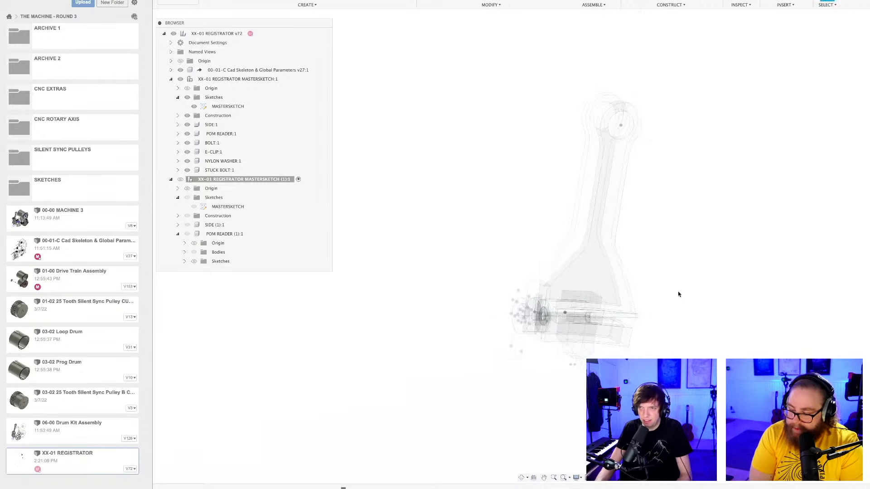
# Hide the original REGISTRATOR MASTERSKETCH, show REGISTRATOR MASTERSKETCH (1) again, and inspect its arm, reader and flange above the drum circle.
pyautogui.click(180, 80)
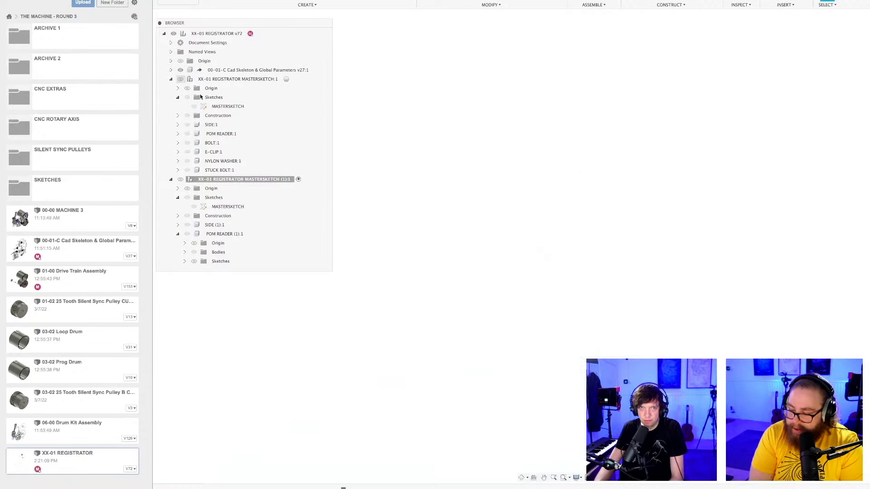
pyautogui.click(181, 179)
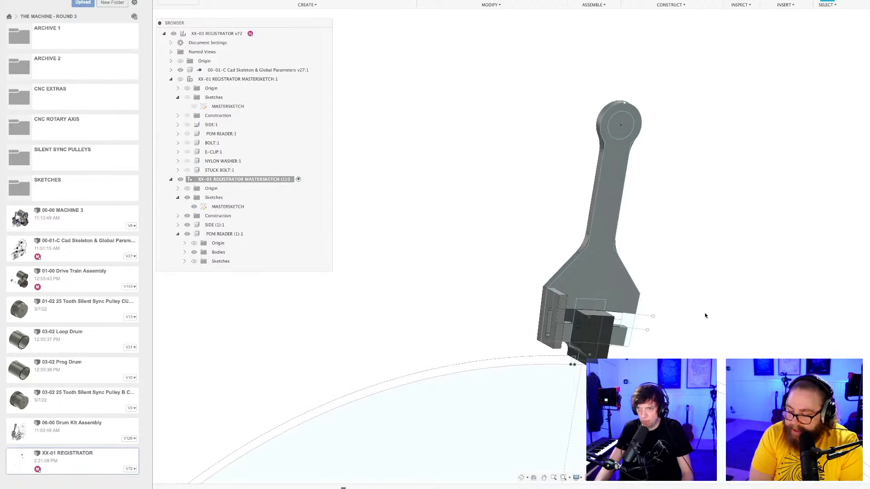
pyautogui.keyDown('shift'); pyautogui.moveTo(705, 316); pyautogui.dragTo(625, 318, button='middle'); pyautogui.keyUp('shift')
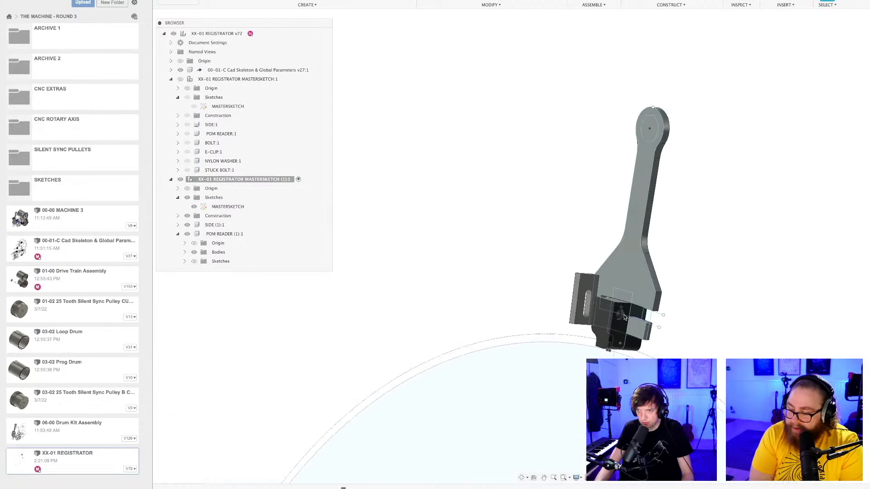
pyautogui.scroll(3, 625, 318)
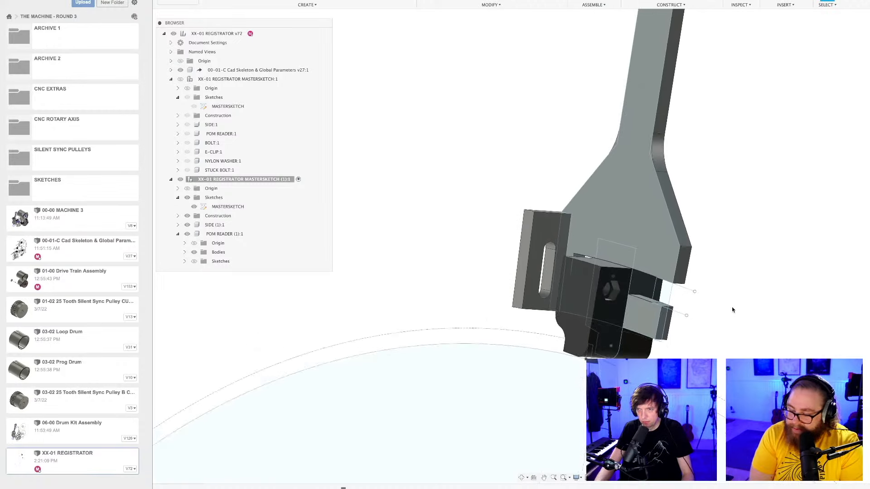
pyautogui.moveTo(732, 310); pyautogui.dragTo(622, 231, button='middle')
pyautogui.scroll(-5, 684, 286)
pyautogui.scroll(3, 622, 236)
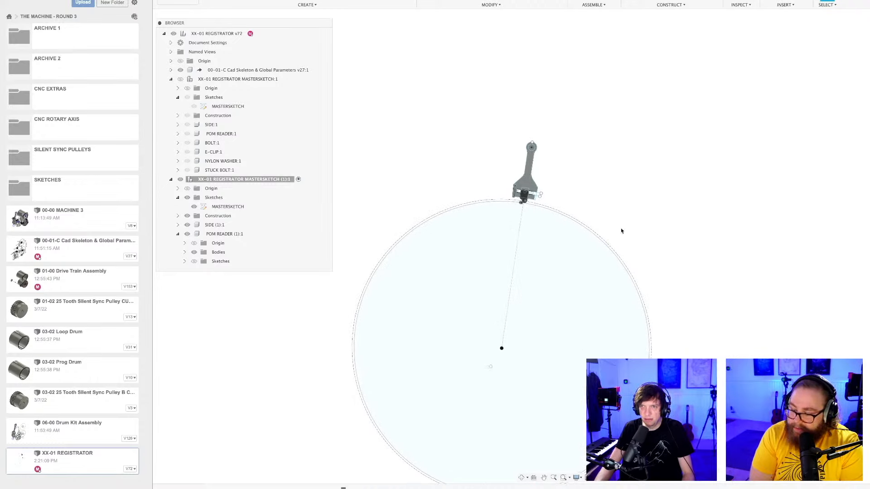
pyautogui.scroll(1, 647, 261)
pyautogui.moveTo(647, 261); pyautogui.dragTo(714, 182, button='middle')
pyautogui.moveTo(623, 89); pyautogui.dragTo(629, 165, button='middle')
# Save another version with the single-side-plate copy visible and activate the top-level XX-01 REGISTRATOR component.
pyautogui.press('super+s')
pyautogui.press('Return')
pyautogui.scroll(2, 624, 172)
pyautogui.scroll(1, 624, 172)
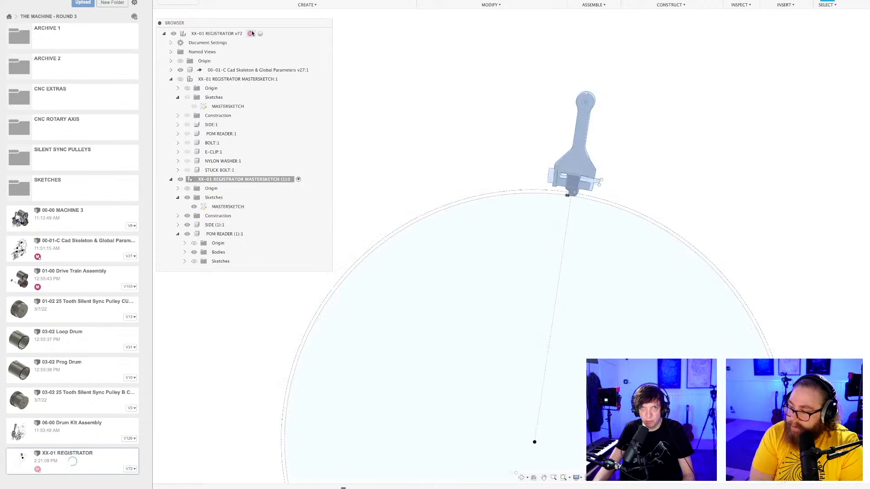
pyautogui.click(263, 33)
pyautogui.moveTo(633, 157); pyautogui.dragTo(634, 187, button='middle')
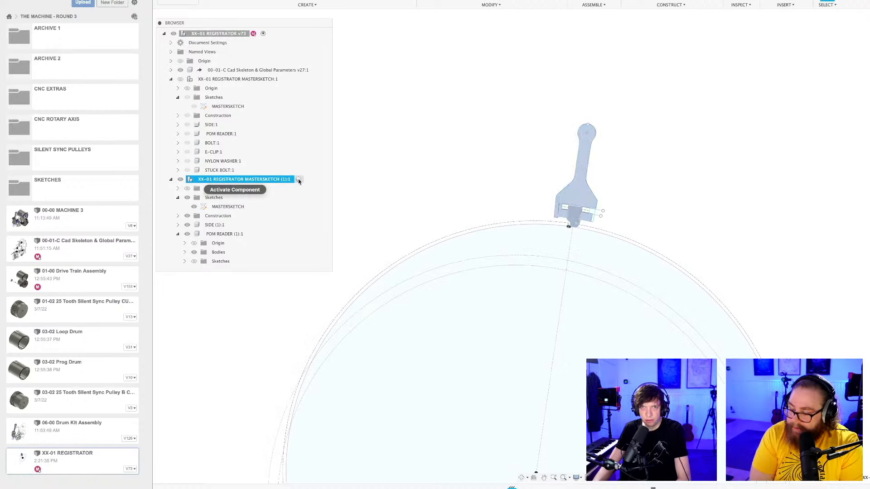
# Activate REGISTRATOR MASTERSKETCH (1) and create a 20 mm diameter sphere as a new body in the free space beside the side plate.
pyautogui.click(298, 179)
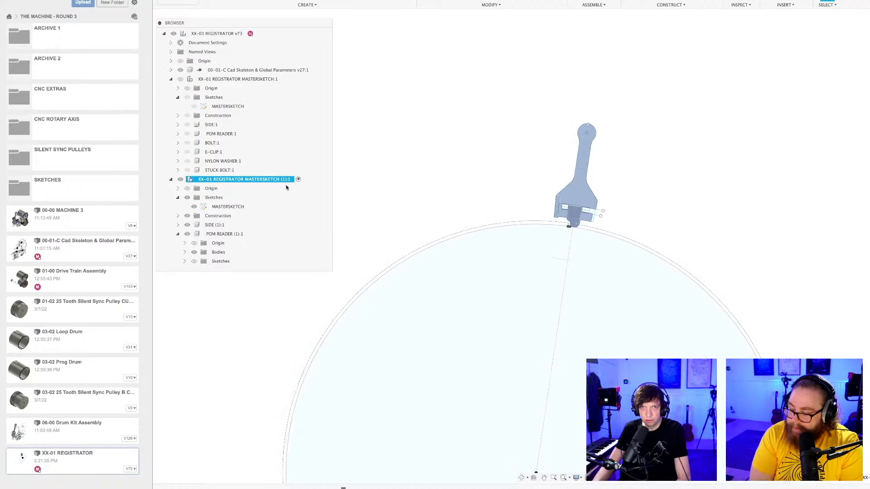
pyautogui.click(267, 5)
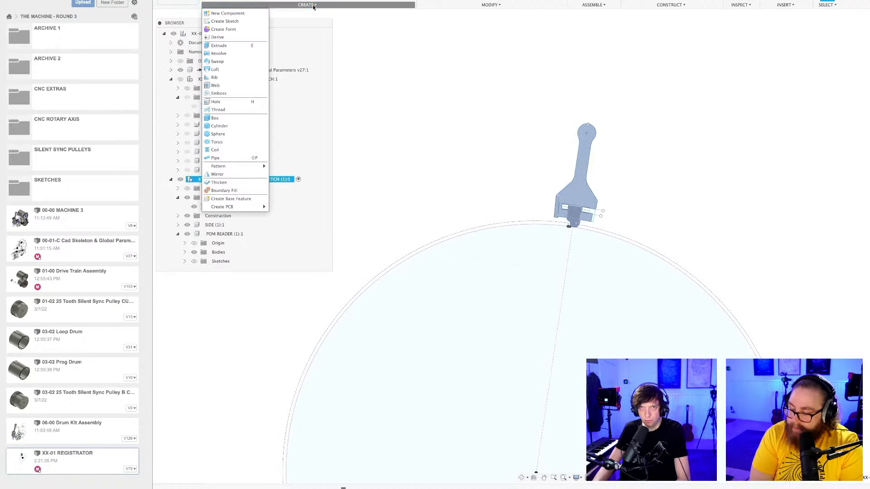
pyautogui.click(221, 134)
pyautogui.scroll(8, 601, 200)
pyautogui.click(563, 209)
pyautogui.click(644, 172)
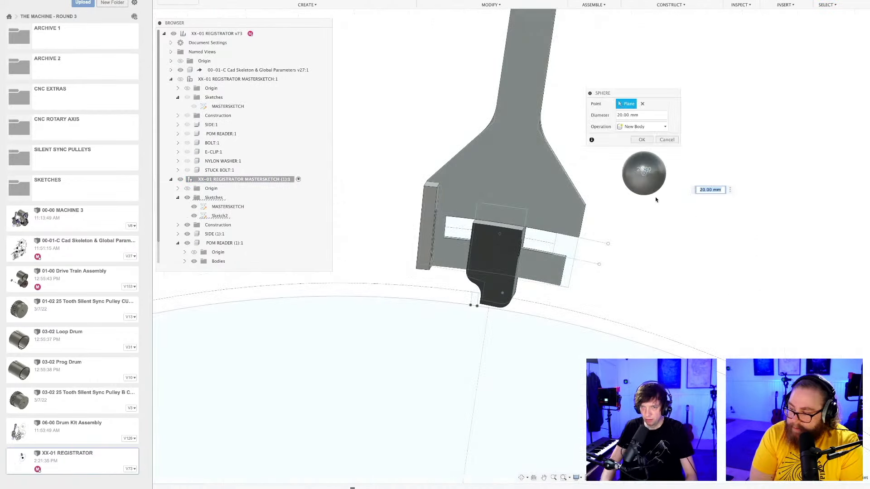
pyautogui.press('Return')
pyautogui.keyDown('shift'); pyautogui.moveTo(609, 228); pyautogui.dragTo(590, 235, button='middle'); pyautogui.keyUp('shift')
pyautogui.scroll(3, 646, 235)
pyautogui.moveTo(678, 260); pyautogui.dragTo(651, 254, button='middle')
pyautogui.scroll(3, 634, 257)
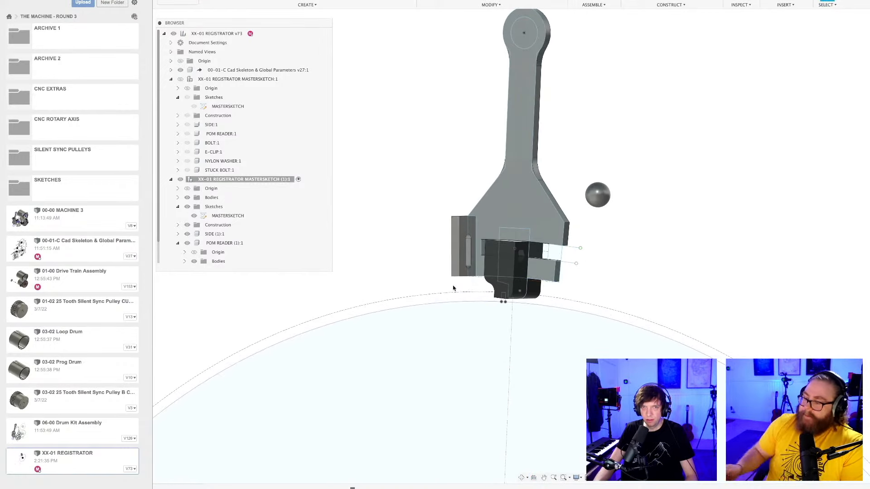
# Open the MASTERSKETCH of REGISTRATOR MASTERSKETCH (1) for editing at the small rectangle between the reader tip and the drum.
pyautogui.click(227, 216)
pyautogui.scroll(-2, 432, 266)
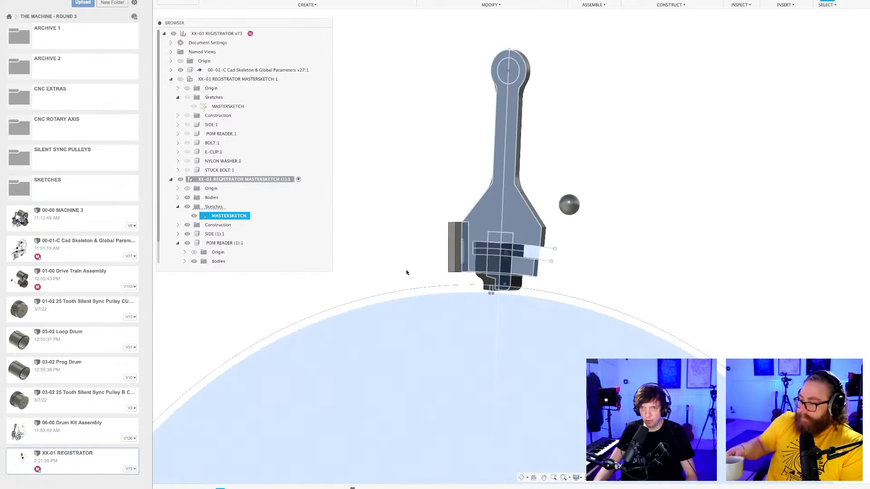
pyautogui.click(406, 272)
pyautogui.scroll(8, 501, 306)
pyautogui.keyDown('shift'); pyautogui.moveTo(494, 300); pyautogui.dragTo(561, 272, button='middle'); pyautogui.keyUp('shift')
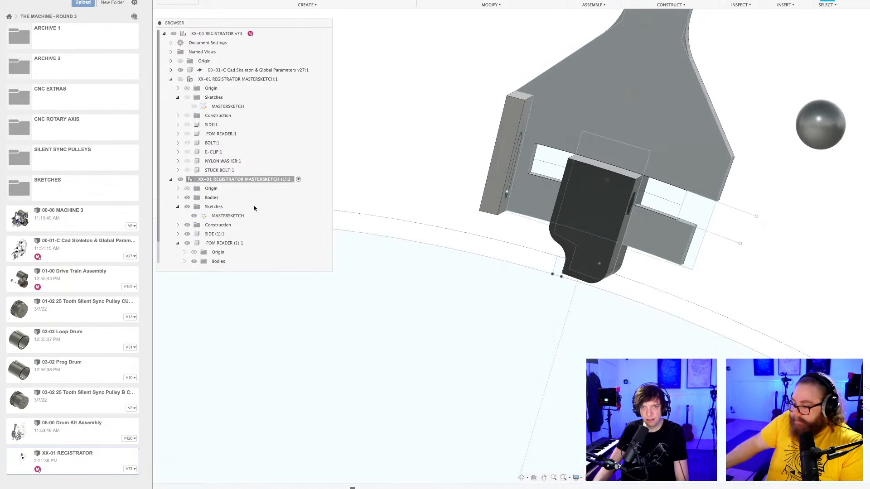
pyautogui.doubleClick(250, 216)
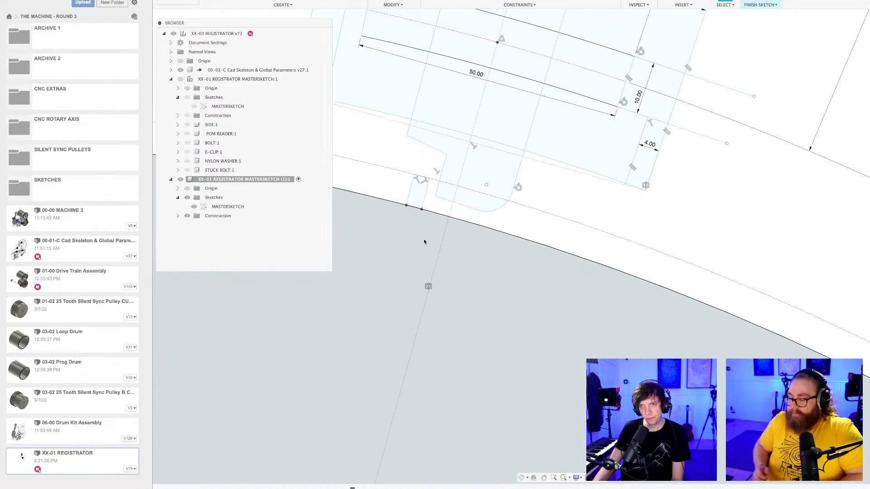
pyautogui.moveTo(407, 238); pyautogui.dragTo(445, 187, button='middle')
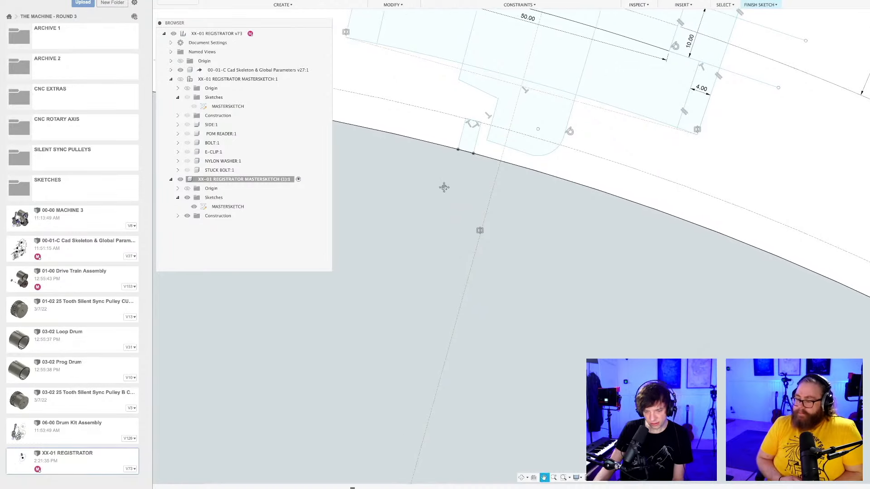
# Dimension the short outer edge of the small rectangle on the drum circle to 3 mm.
pyautogui.scroll(8, 471, 159)
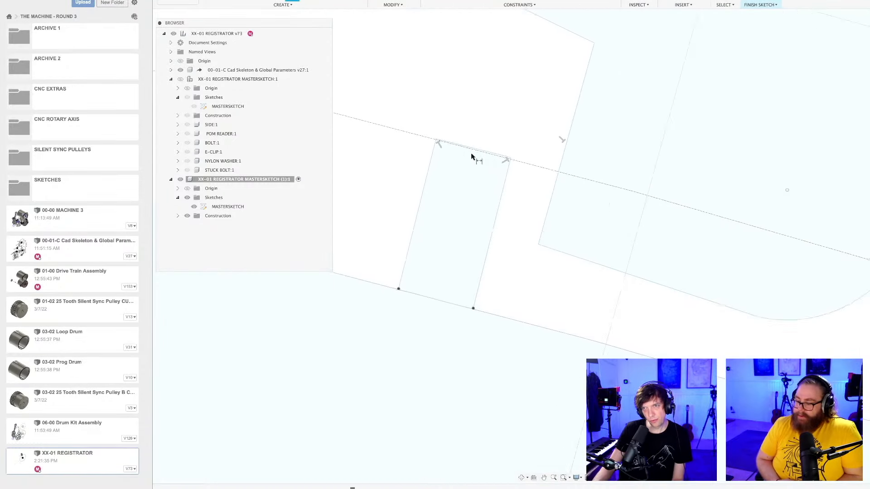
pyautogui.scroll(1, 472, 157)
pyautogui.click(480, 150)
pyautogui.press('Escape')
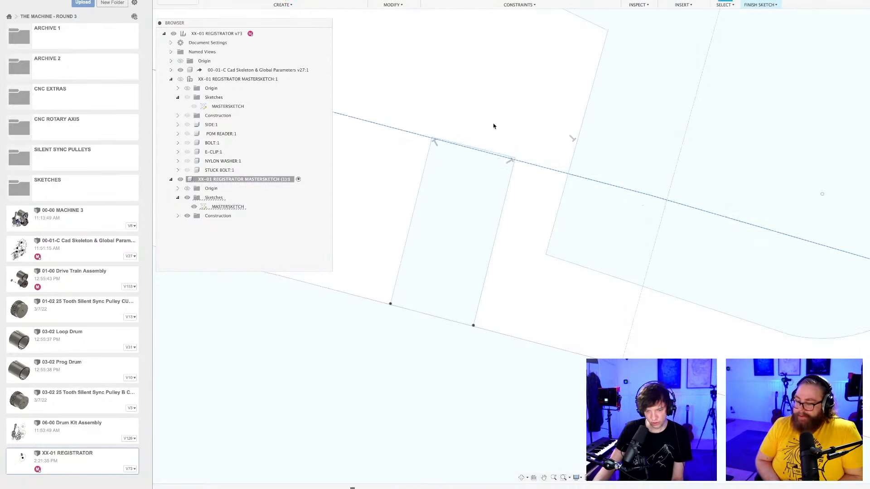
pyautogui.press('d')
pyautogui.click(485, 151)
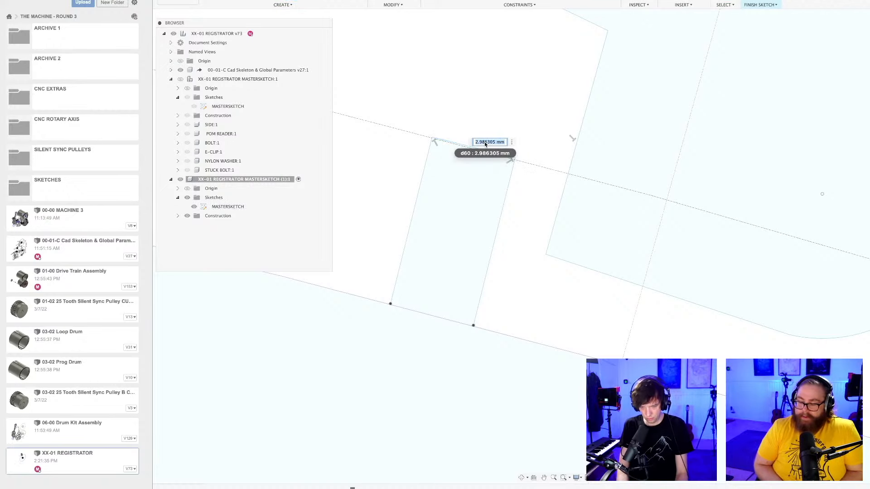
pyautogui.write('3')
pyautogui.press('Return')
# Dimension the long side of the small rectangle to 10 mm.
pyautogui.scroll(-3, 478, 251)
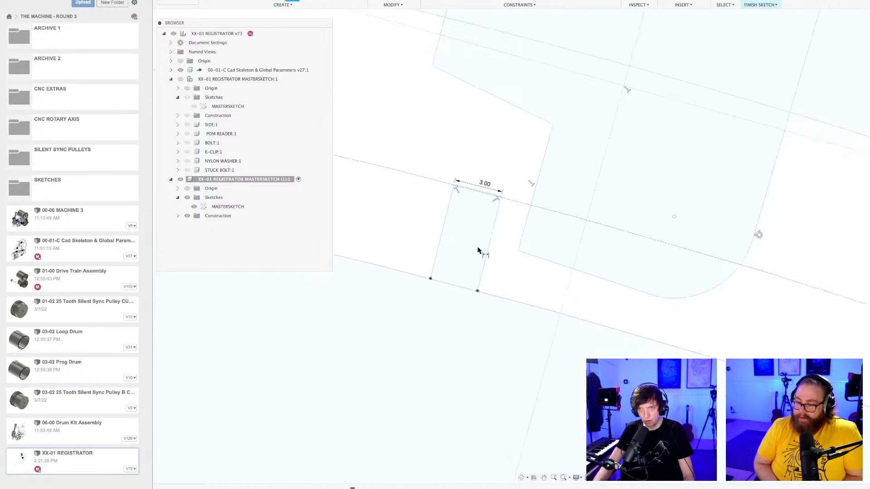
pyautogui.click(445, 219)
pyautogui.click(441, 218)
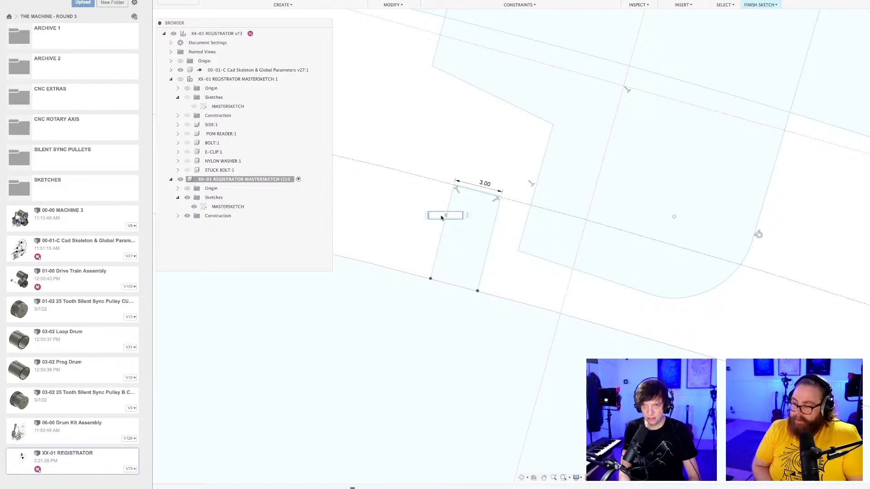
pyautogui.press('Return')
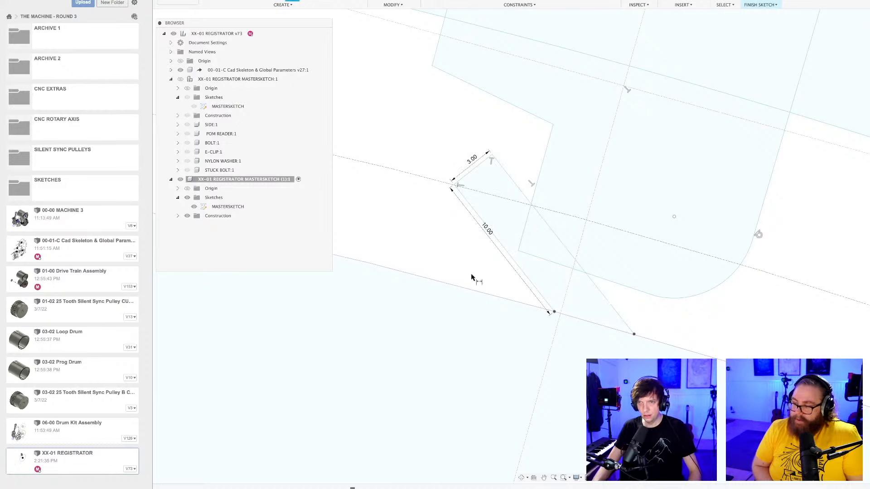
# Draw a construction line from the drum's centre point to the midpoint of the small rectangle's 3 mm outer edge.
pyautogui.scroll(-5, 539, 327)
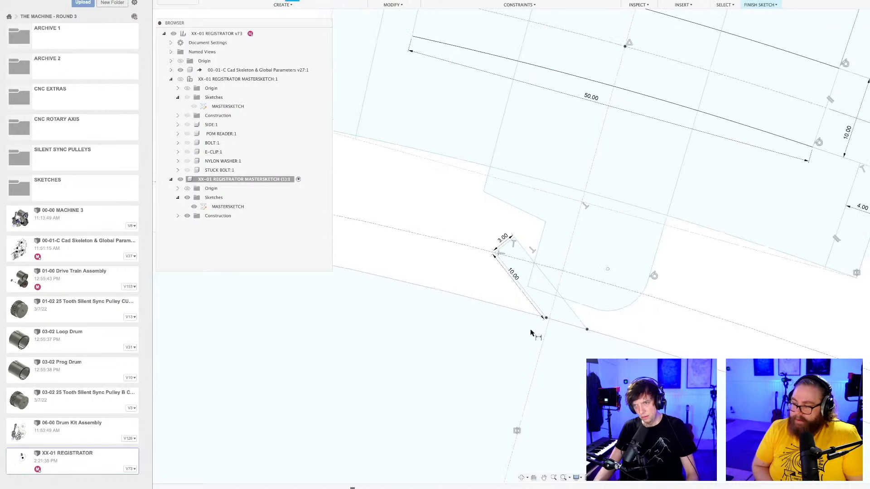
pyautogui.scroll(-2, 529, 332)
pyautogui.moveTo(512, 286); pyautogui.dragTo(530, 136, button='middle')
pyautogui.scroll(-3, 530, 136)
pyautogui.scroll(-4, 523, 183)
pyautogui.moveTo(494, 242); pyautogui.dragTo(526, 129, button='middle')
pyautogui.scroll(-4, 526, 129)
pyautogui.scroll(-2, 518, 162)
pyautogui.scroll(-2, 496, 181)
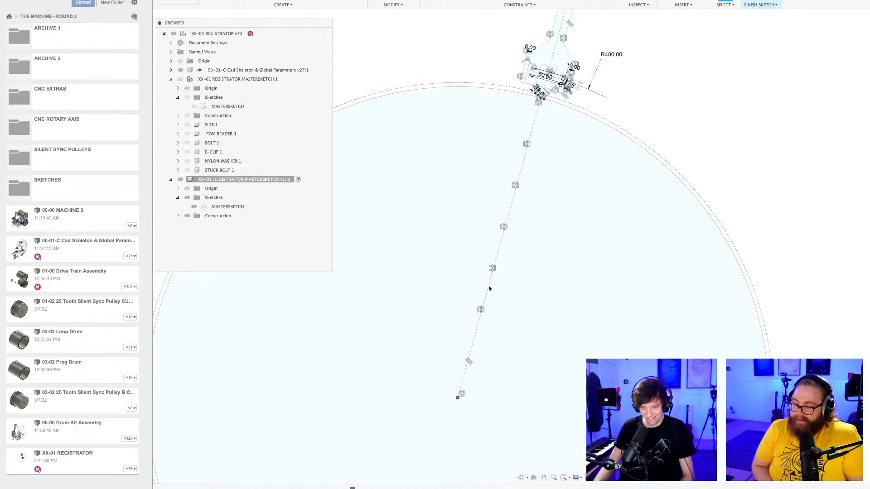
pyautogui.scroll(3, 459, 400)
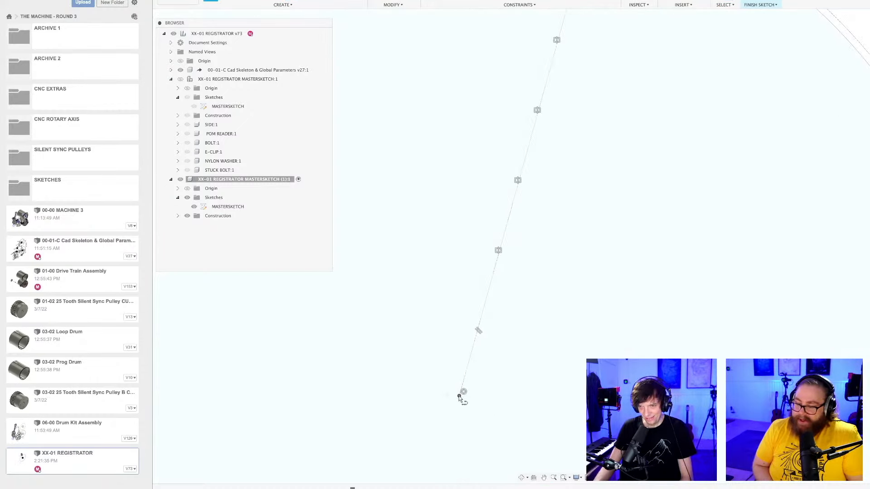
pyautogui.click(459, 397)
pyautogui.scroll(-3, 474, 200)
pyautogui.moveTo(475, 200); pyautogui.dragTo(352, 455, button='middle')
pyautogui.scroll(3, 414, 251)
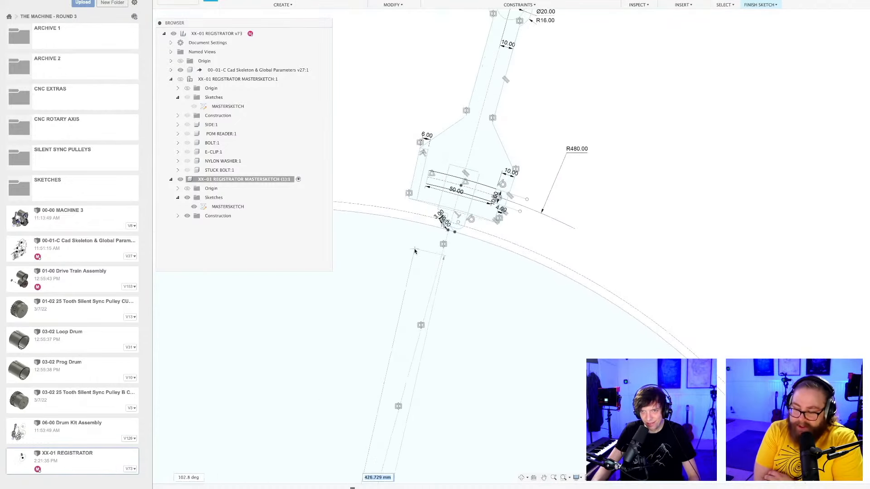
pyautogui.scroll(6, 442, 220)
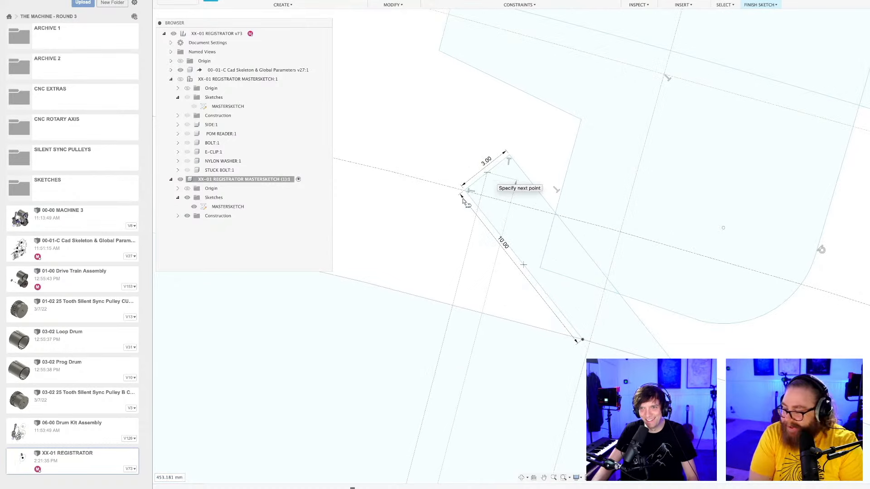
pyautogui.click(487, 172)
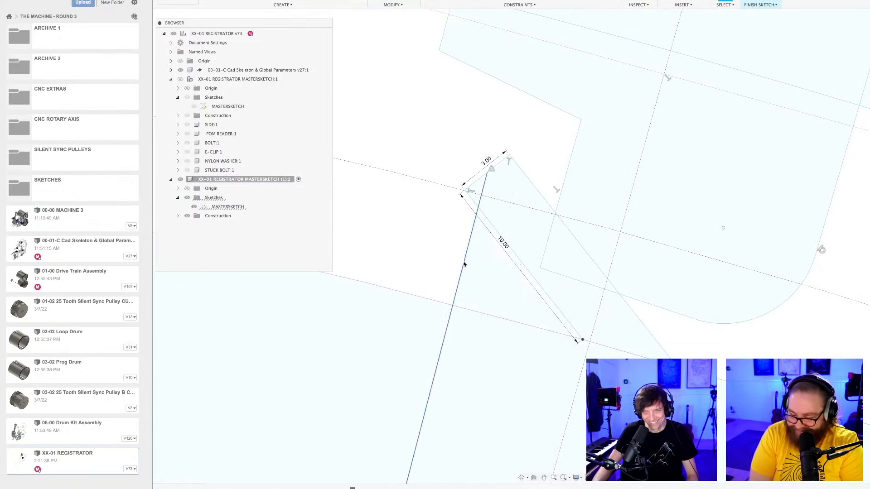
pyautogui.scroll(-2, 443, 259)
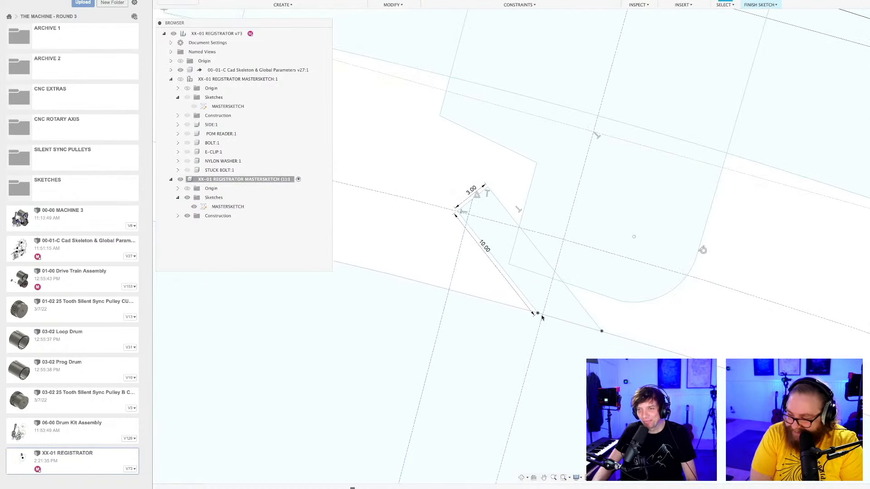
# Constrain the small rectangle's 10 mm side parallel to the radial construction line from the drum's centre.
pyautogui.moveTo(514, 313); pyautogui.dragTo(467, 307)
pyautogui.scroll(-2, 460, 191)
pyautogui.moveTo(450, 195); pyautogui.dragTo(486, 207, button='middle')
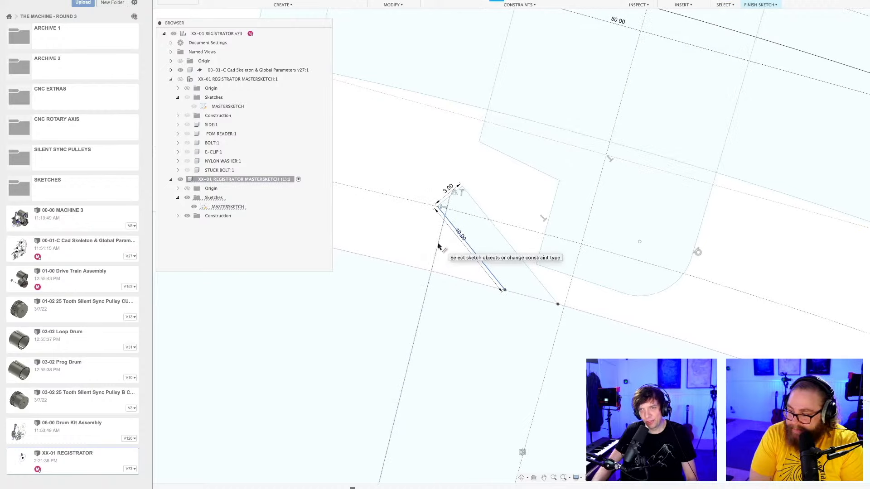
pyautogui.hotkey('ctrl', 'Right')
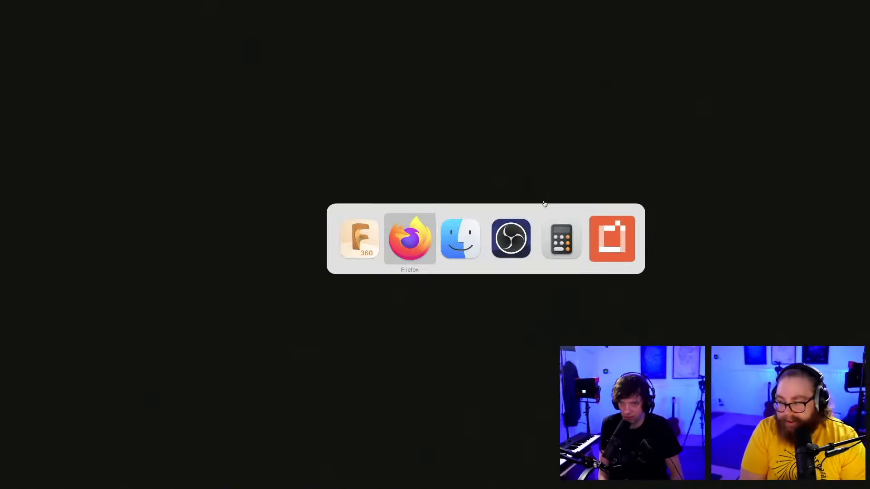
pyautogui.click(371, 231)
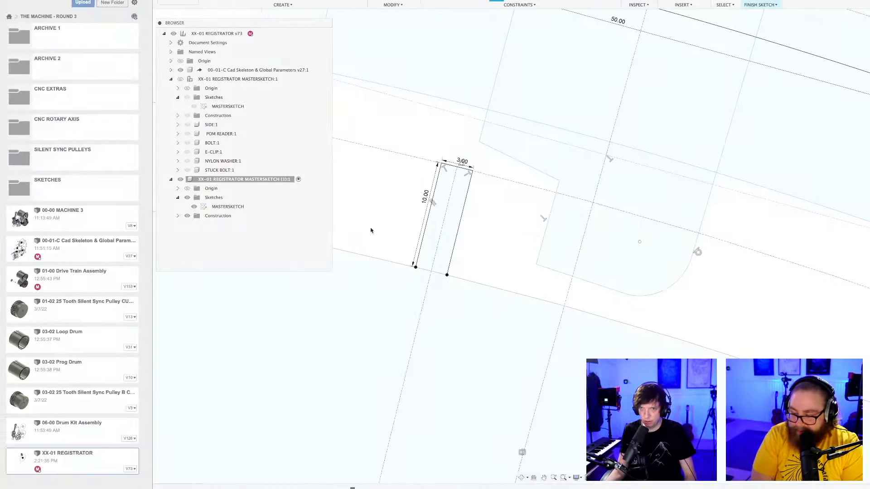
# Save the design as a new version with the description "User Saved".
pyautogui.scroll(-2, 493, 237)
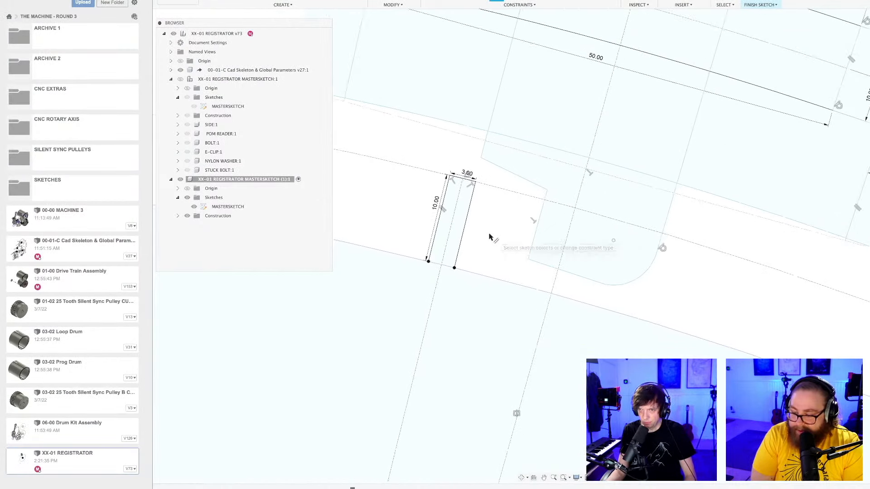
pyautogui.press('super+s')
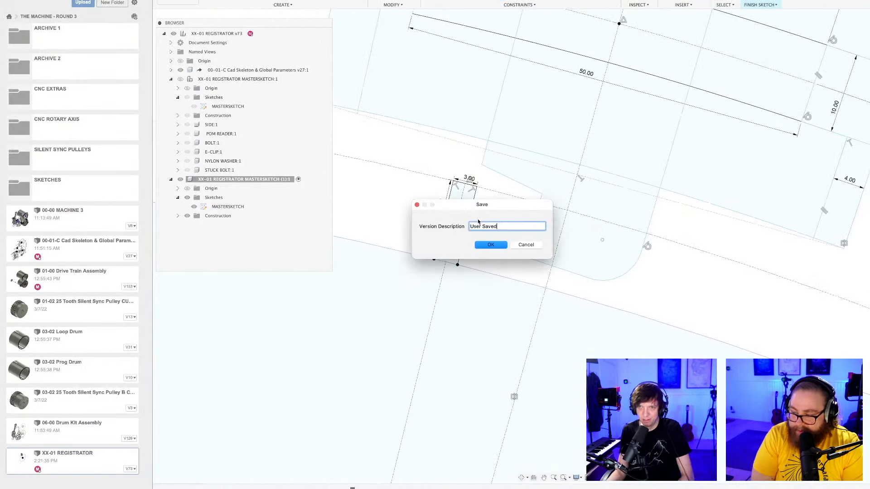
pyautogui.press('Return')
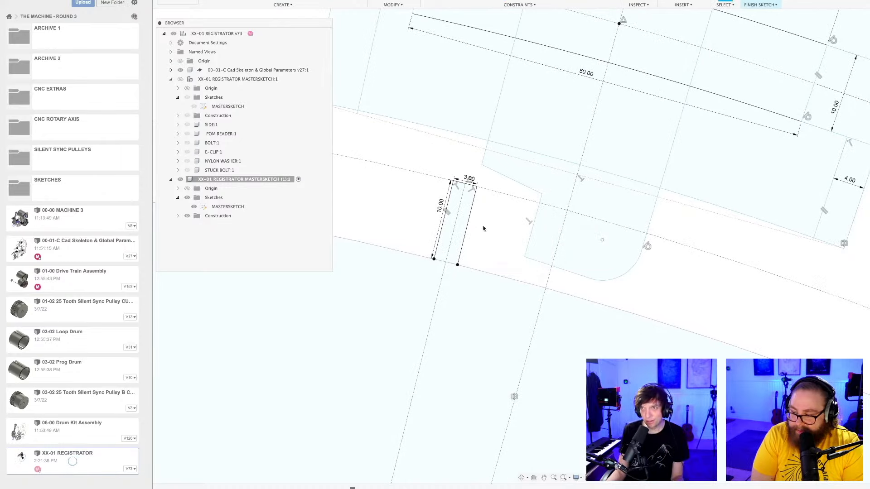
# Switch to Firefox, read the Autodesk forum thread "Black Screen on start Fusion 360" and its first reply, and return to Fusion 360.
pyautogui.press('super+Tab')
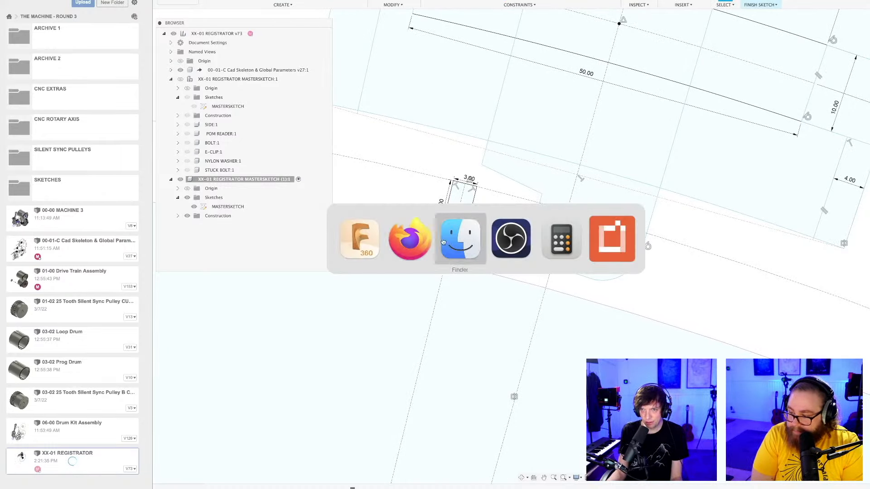
pyautogui.click(422, 246)
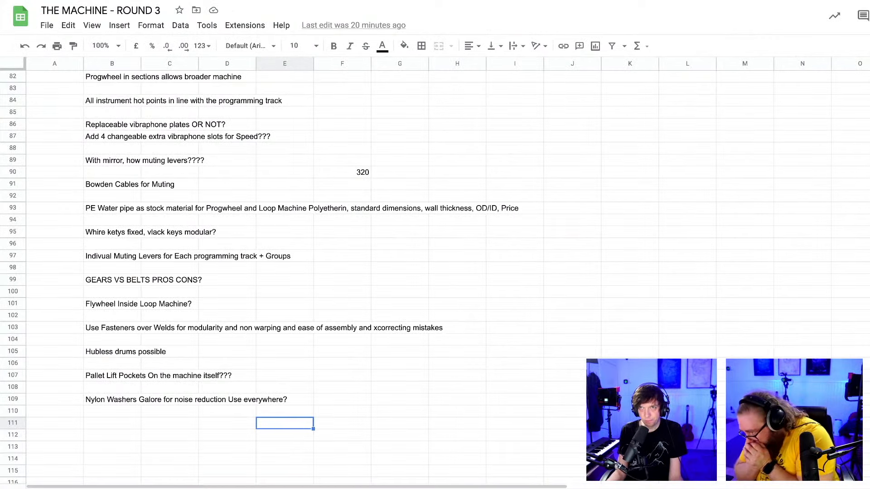
pyautogui.hotkey('ctrl', 'Tab')
pyautogui.scroll(-2, 461, 222)
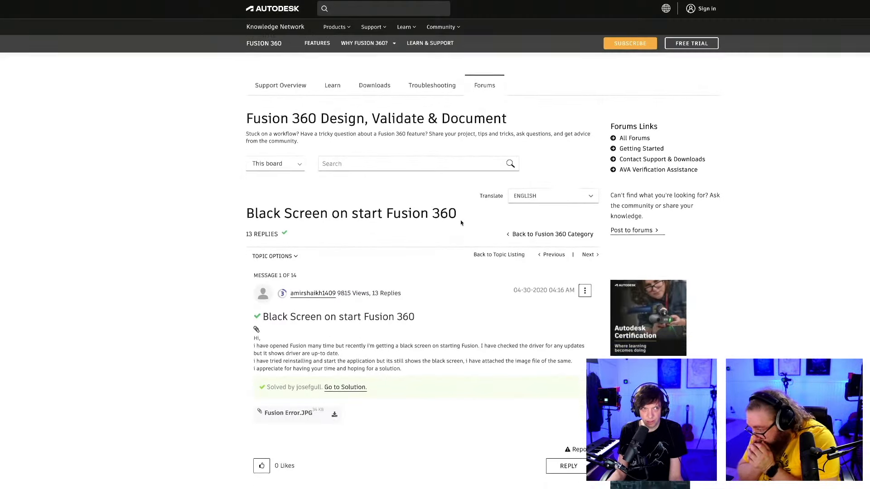
pyautogui.scroll(-2, 460, 222)
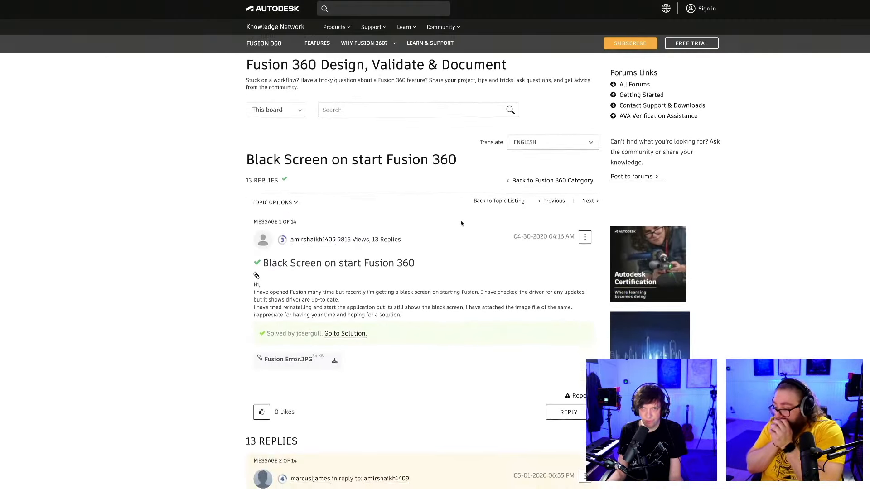
pyautogui.scroll(-2, 461, 223)
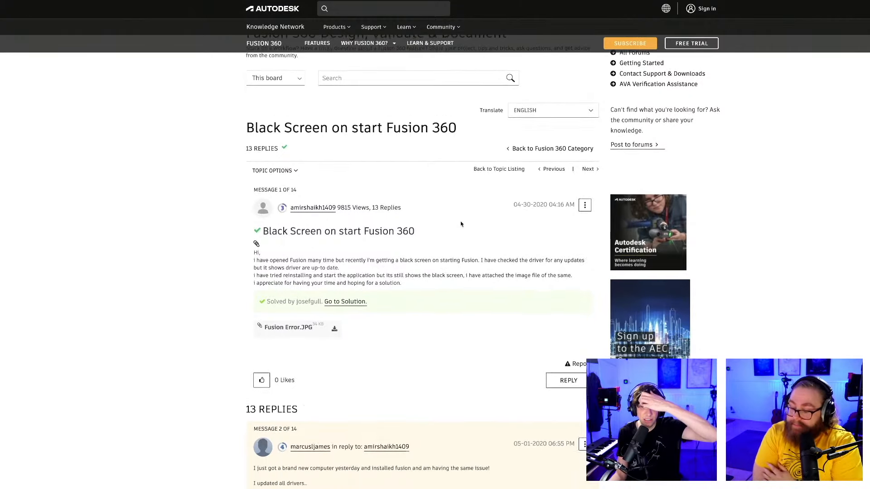
pyautogui.scroll(-2, 435, 296)
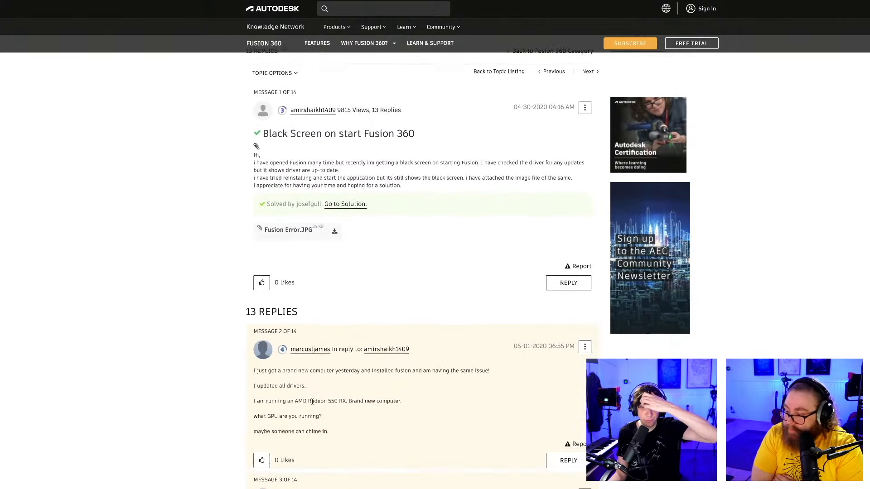
pyautogui.scroll(-1, 310, 403)
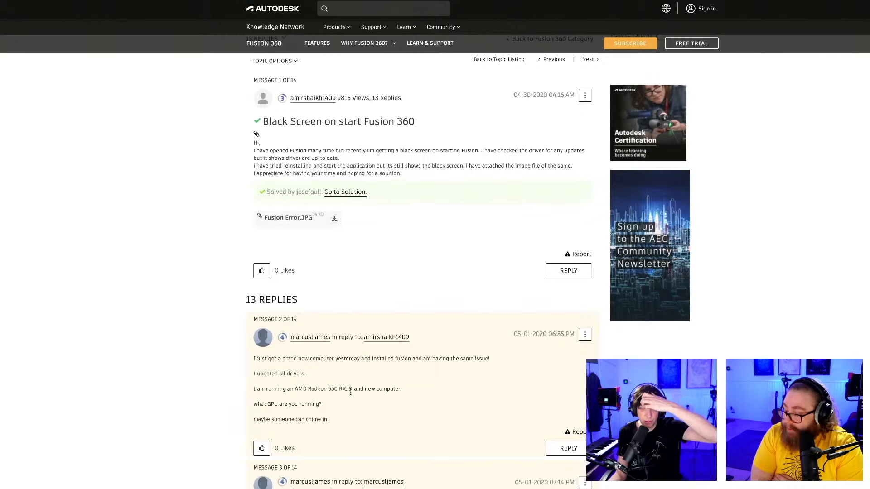
pyautogui.scroll(3, 351, 393)
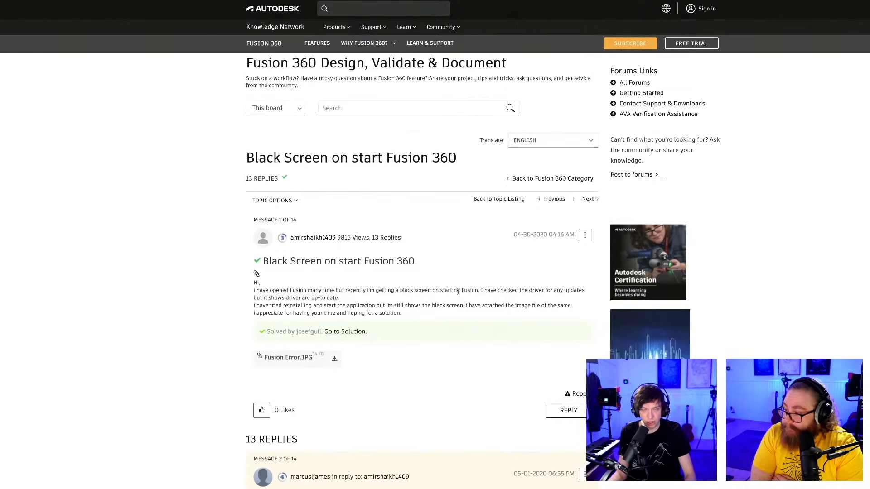
pyautogui.press('super+Tab')
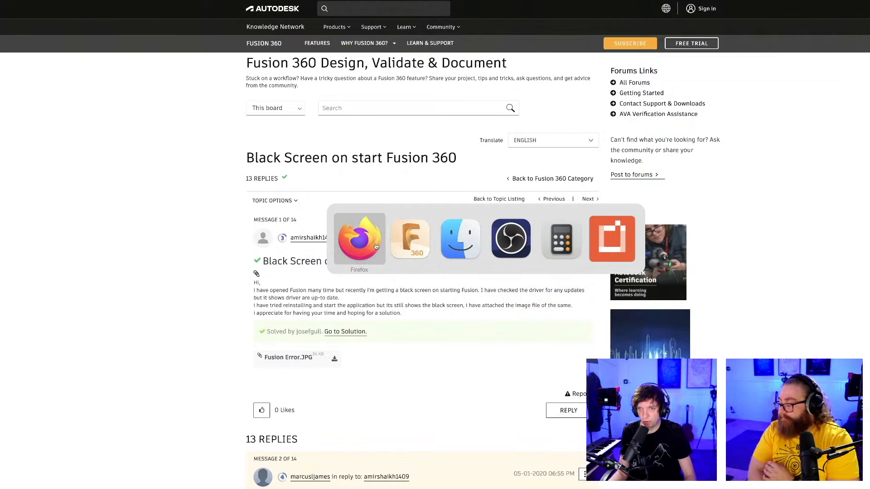
pyautogui.click(410, 239)
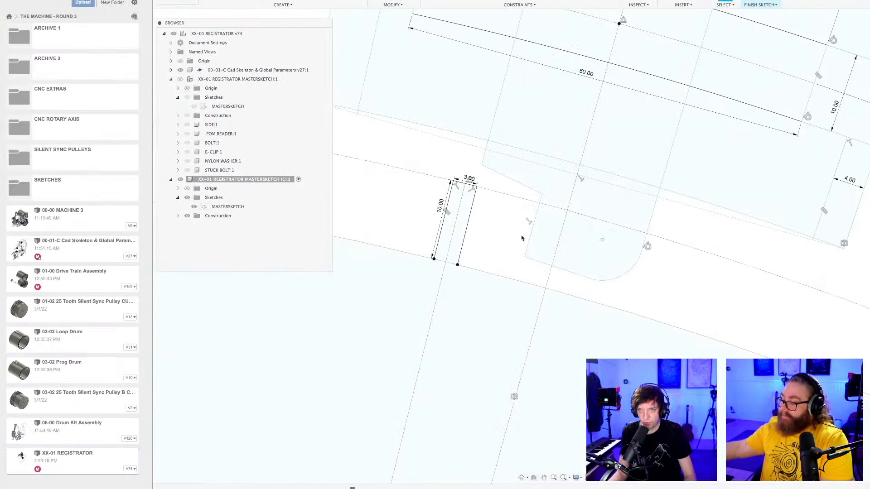
# Extend the small rectangle into the drum with three connected lines about 16.4 mm long and 3.2 mm wide, starting and ending at its drum-surface corners.
pyautogui.scroll(-4, 516, 238)
pyautogui.moveTo(513, 240)
pyautogui.mouseDown(button='middle')
pyautogui.moveTo(476, 266)
pyautogui.moveTo(472, 283)
pyautogui.moveTo(471, 269)
pyautogui.mouseUp(button='middle')
pyautogui.scroll(5, 469, 272)
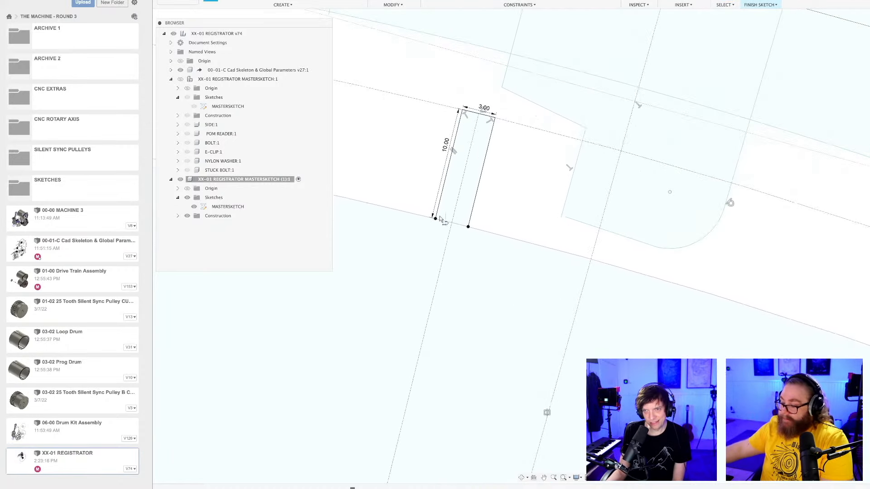
pyautogui.click(435, 219)
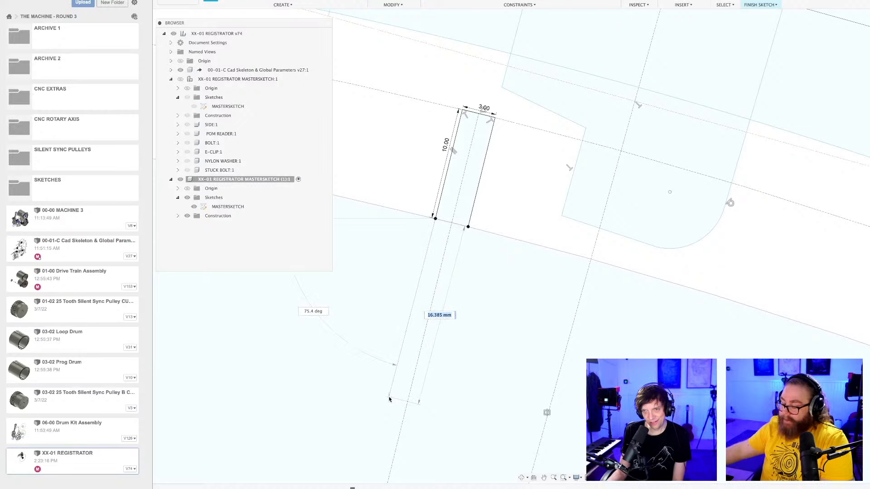
pyautogui.click(389, 398)
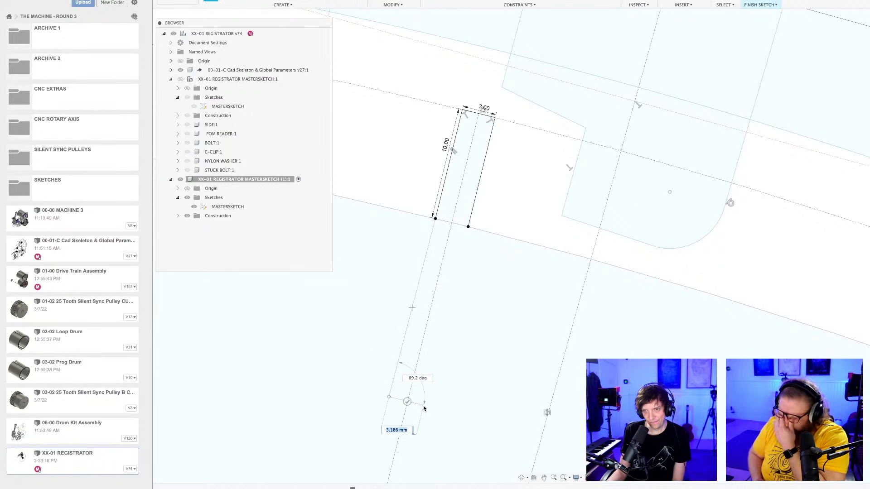
pyautogui.click(423, 403)
pyautogui.click(468, 226)
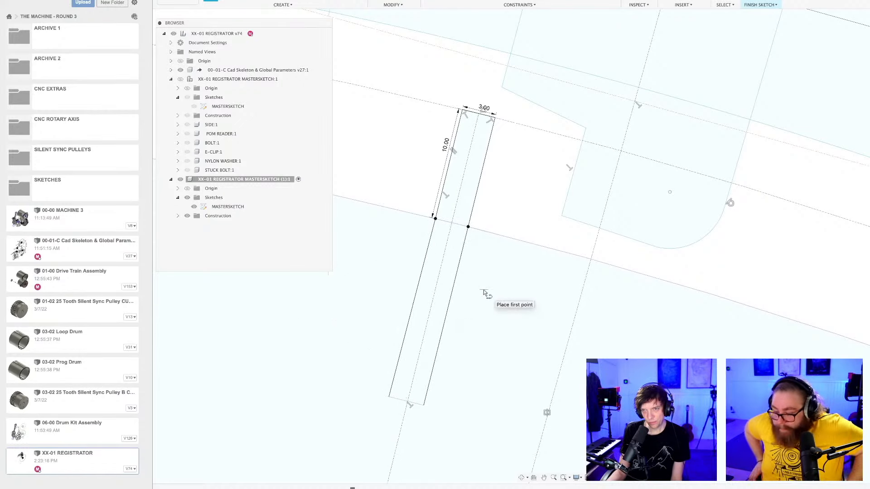
pyautogui.scroll(-2, 483, 292)
pyautogui.scroll(3, 477, 297)
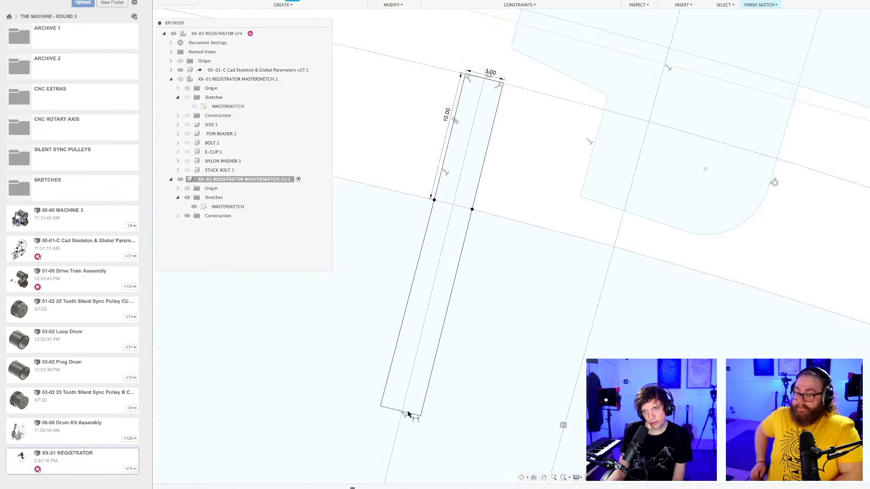
pyautogui.click(408, 414)
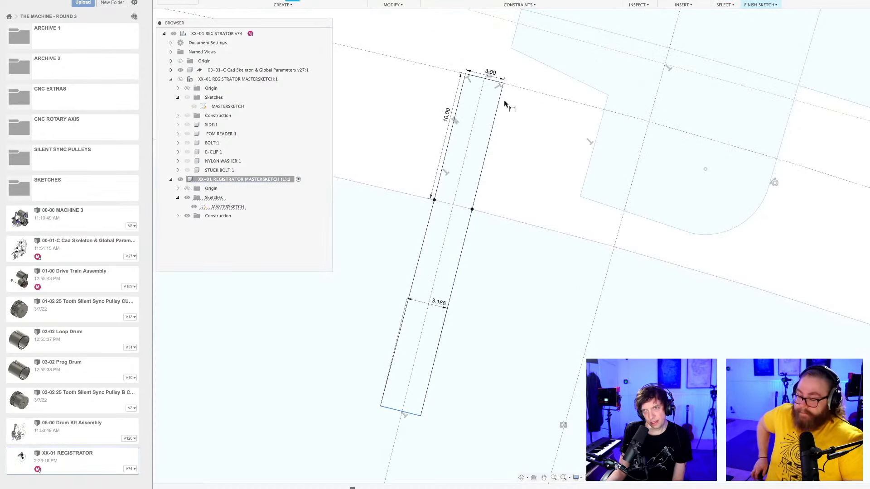
pyautogui.click(476, 77)
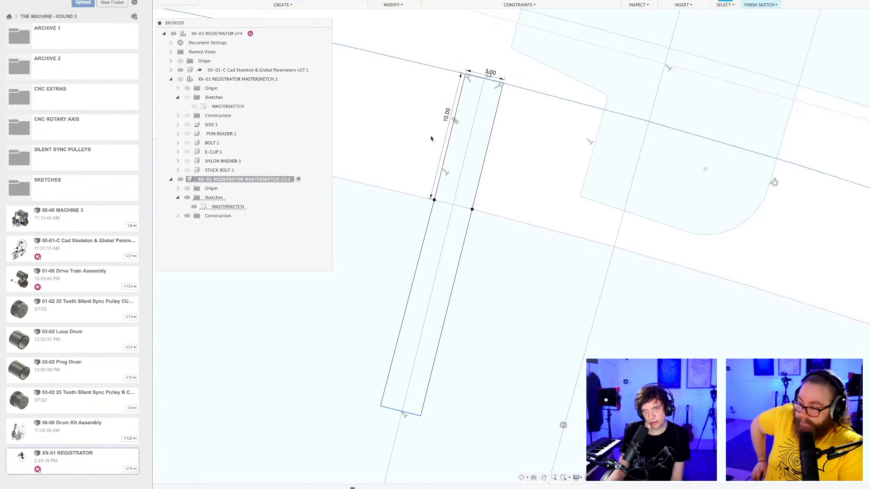
pyautogui.scroll(-2, 423, 144)
pyautogui.moveTo(423, 146); pyautogui.dragTo(462, 154, button='middle')
pyautogui.scroll(2, 478, 216)
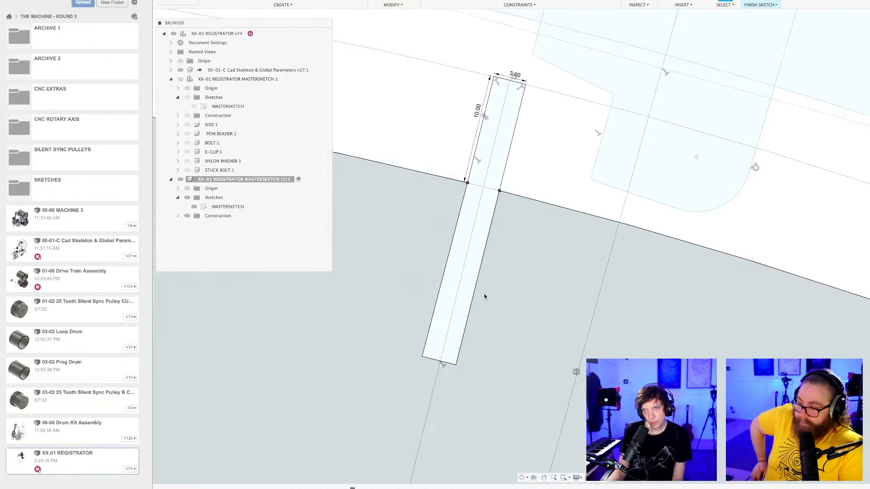
pyautogui.press('d')
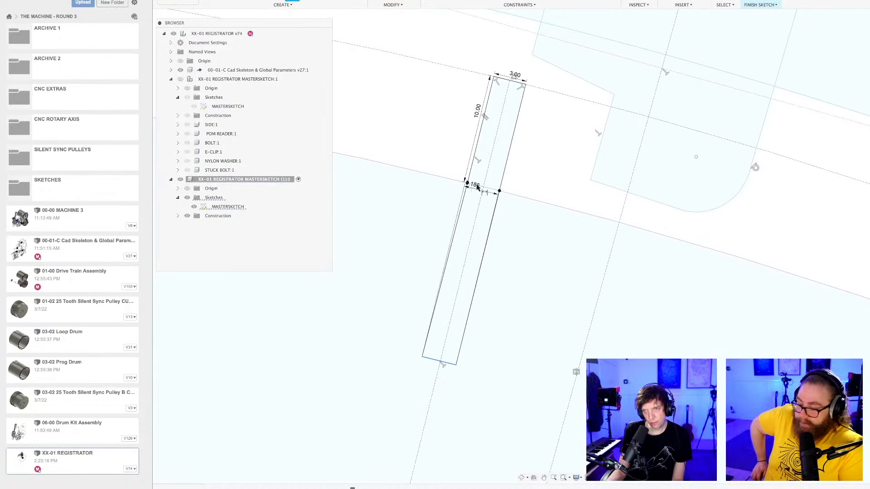
pyautogui.click(476, 186)
pyautogui.press('Escape')
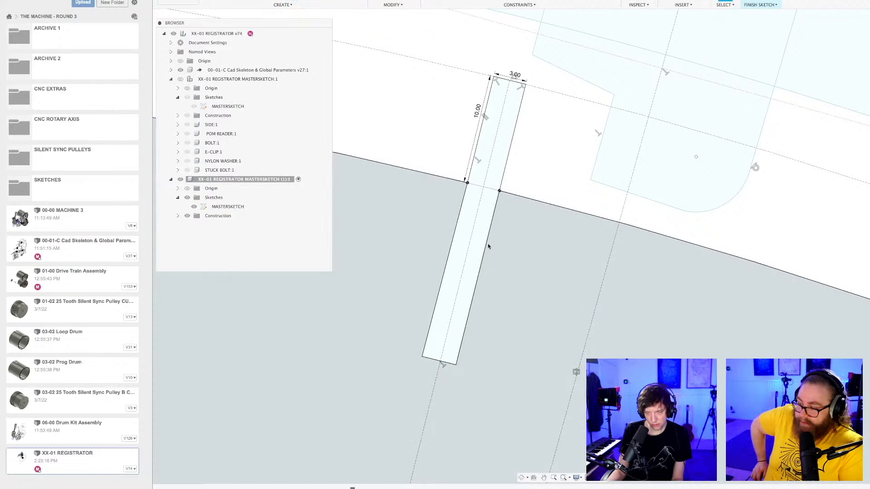
# Dimension the pin extension inside the drum, from its inner end edge to the drum-surface corner, at 15 mm.
pyautogui.press('d')
pyautogui.click(433, 362)
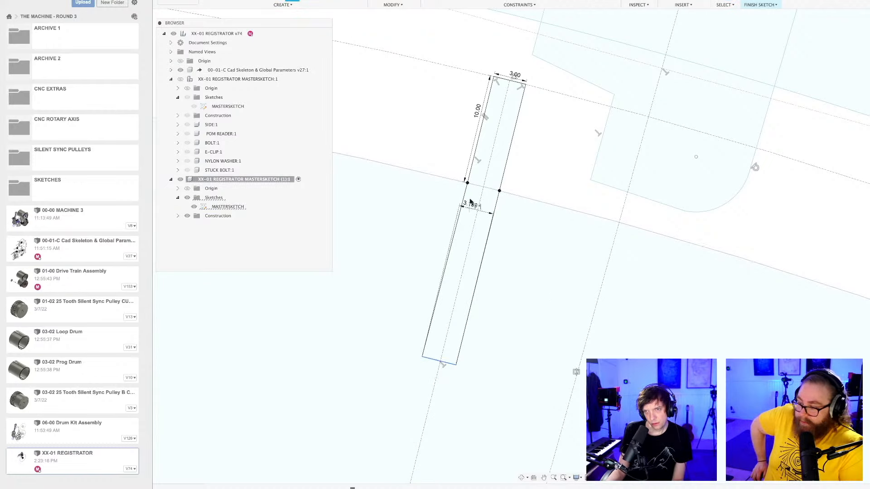
pyautogui.click(468, 183)
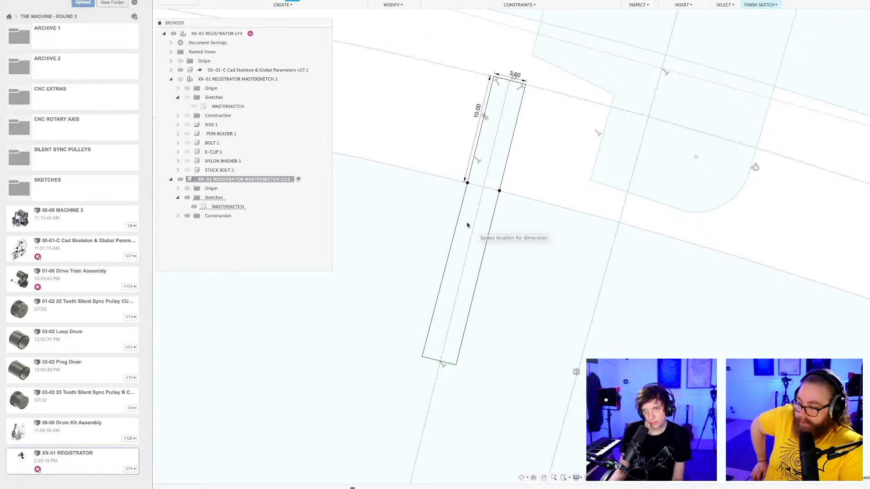
pyautogui.click(468, 223)
pyautogui.write('15')
pyautogui.press('Return')
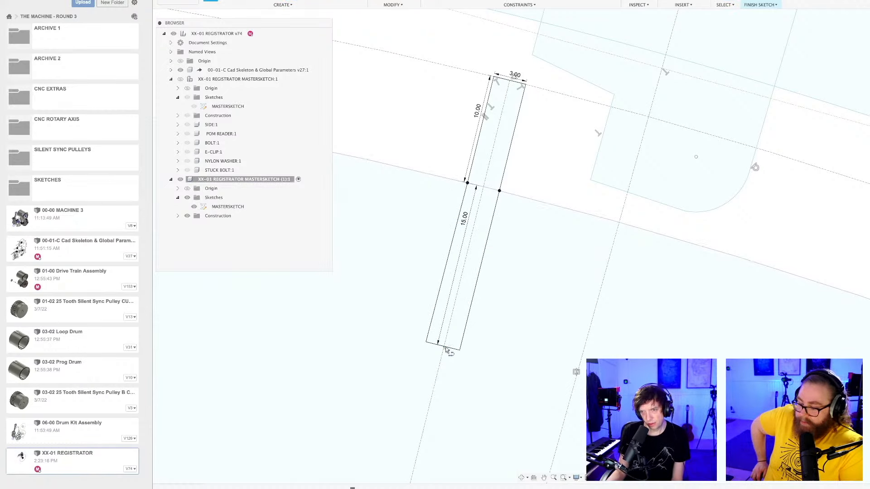
# Draw a 25 mm centre line through the pin profile from the midpoint of its inner end to the midpoint of its outer end.
pyautogui.click(447, 349)
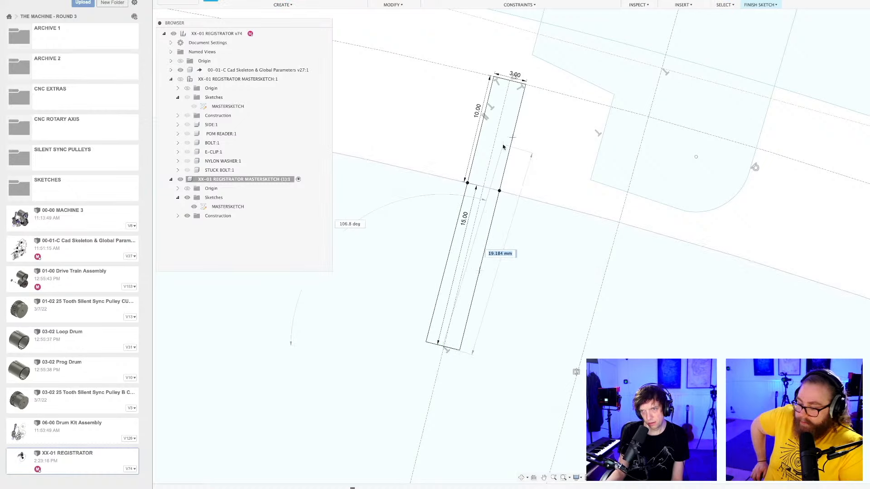
pyautogui.click(509, 81)
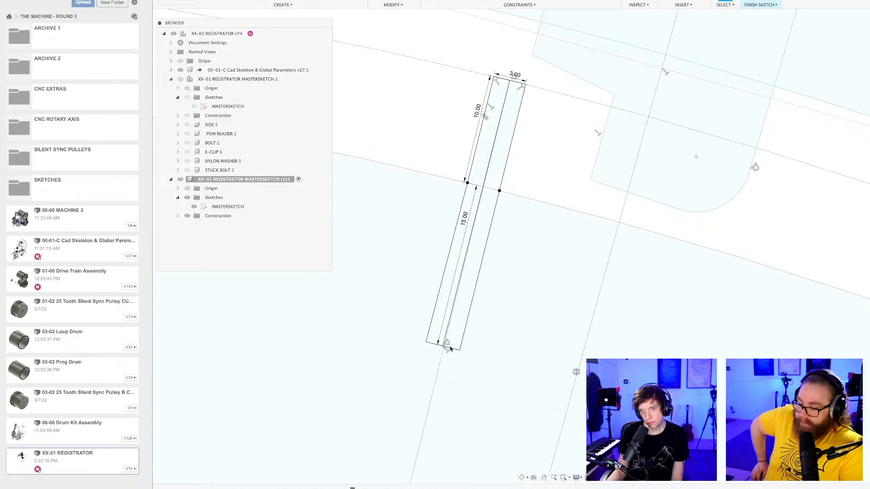
pyautogui.scroll(5, 449, 349)
pyautogui.scroll(-5, 445, 346)
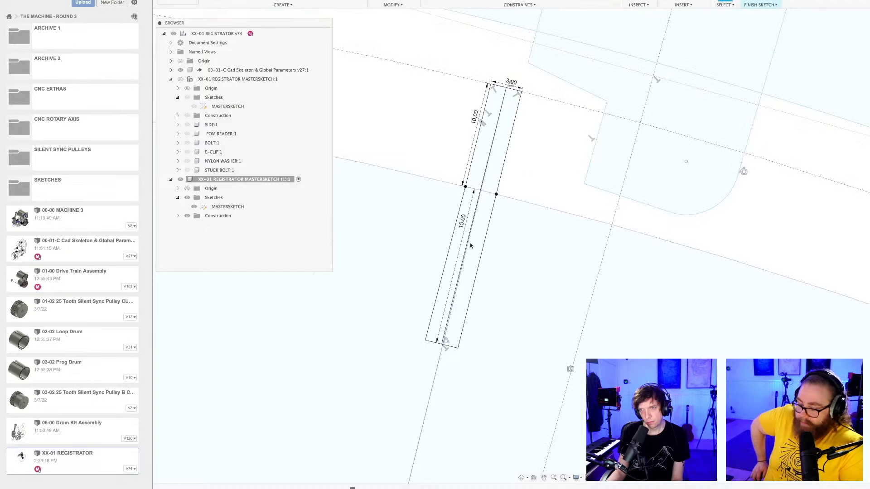
pyautogui.scroll(3, 520, 180)
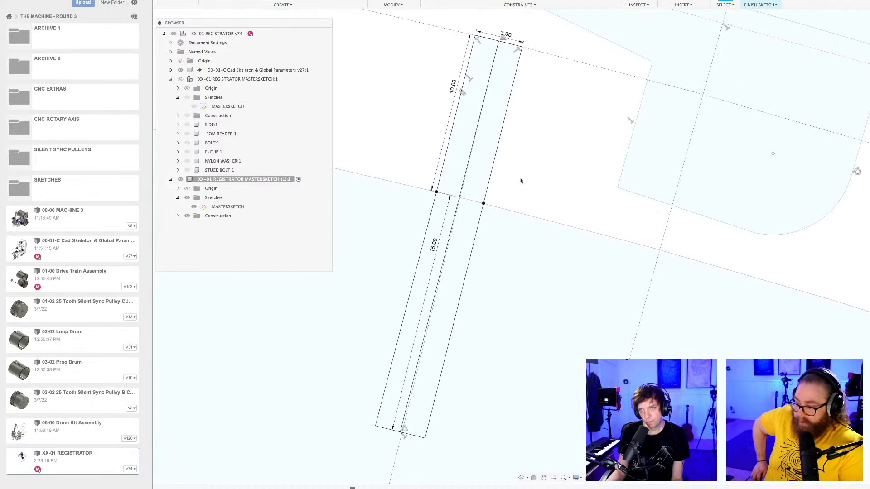
# Save the registrator design as a new version with the description "User Saved".
pyautogui.scroll(-2, 521, 180)
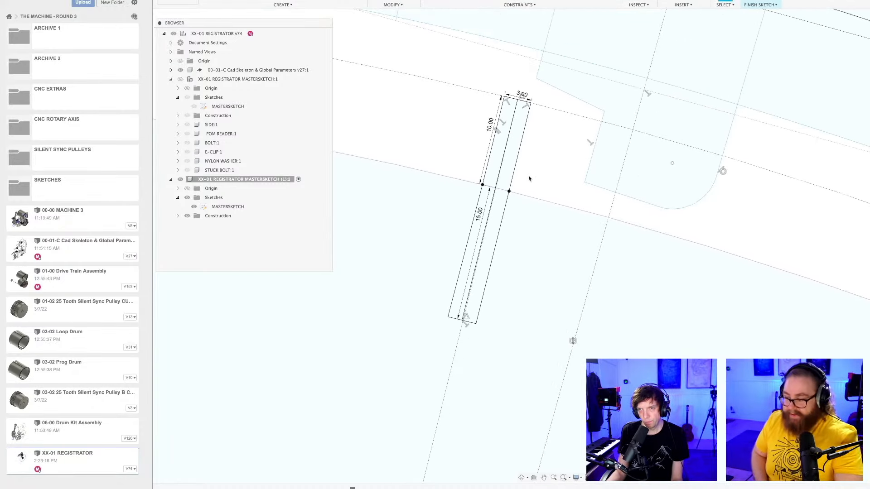
pyautogui.press('super+s')
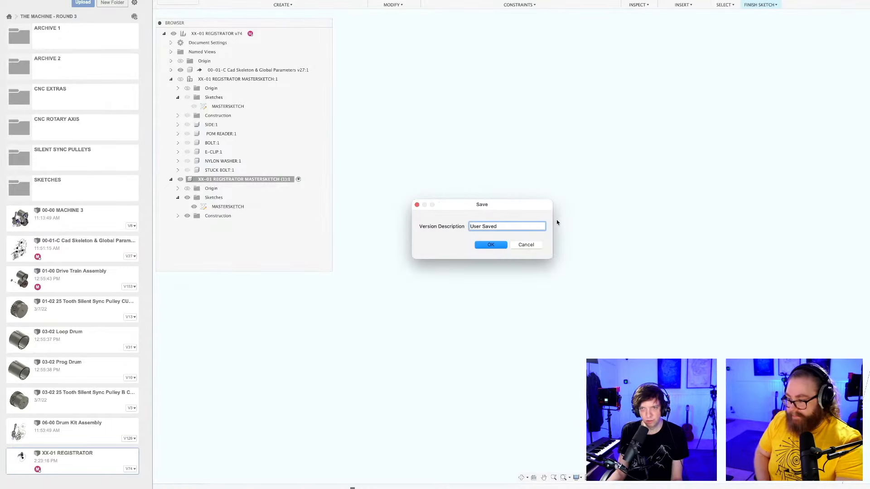
pyautogui.press('Return')
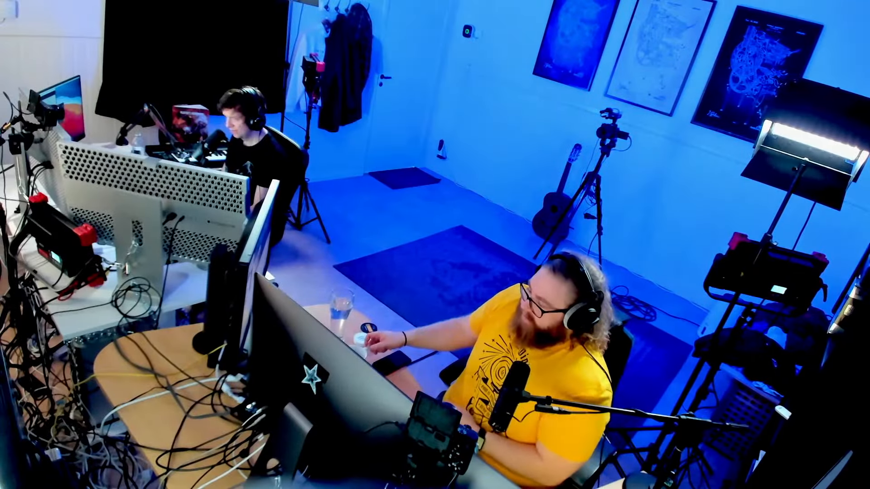
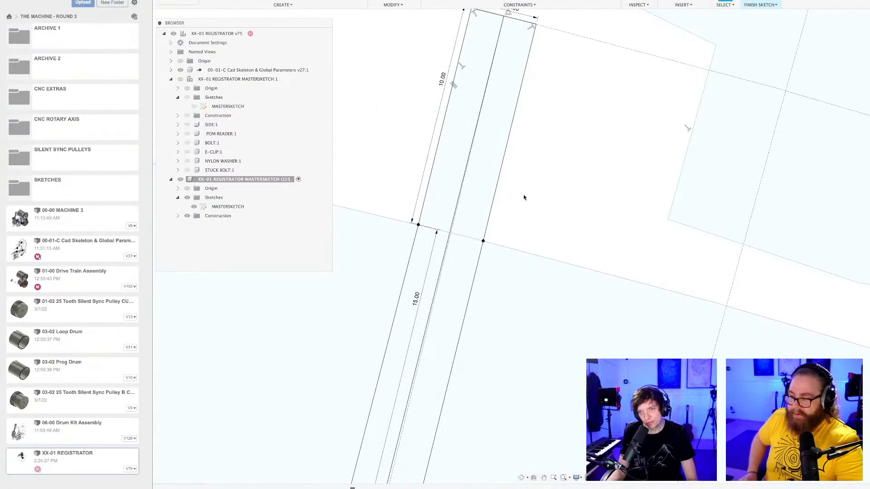
# Constrain the inner end edge of the pin extension perpendicular to the extension's long sides.
pyautogui.scroll(-3, 524, 194)
pyautogui.moveTo(524, 194)
pyautogui.mouseDown(button='middle')
pyautogui.moveTo(523, 147)
pyautogui.moveTo(538, 240)
pyautogui.mouseUp(button='middle')
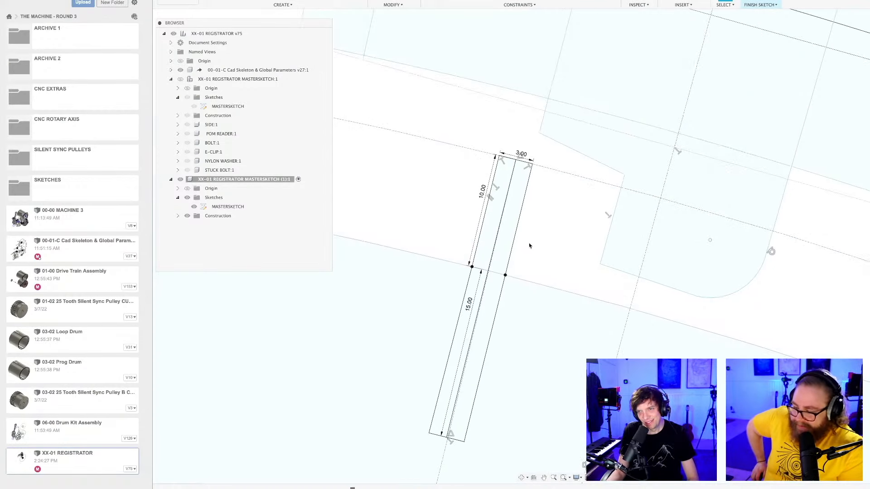
pyautogui.scroll(2, 505, 267)
pyautogui.scroll(-3, 550, 221)
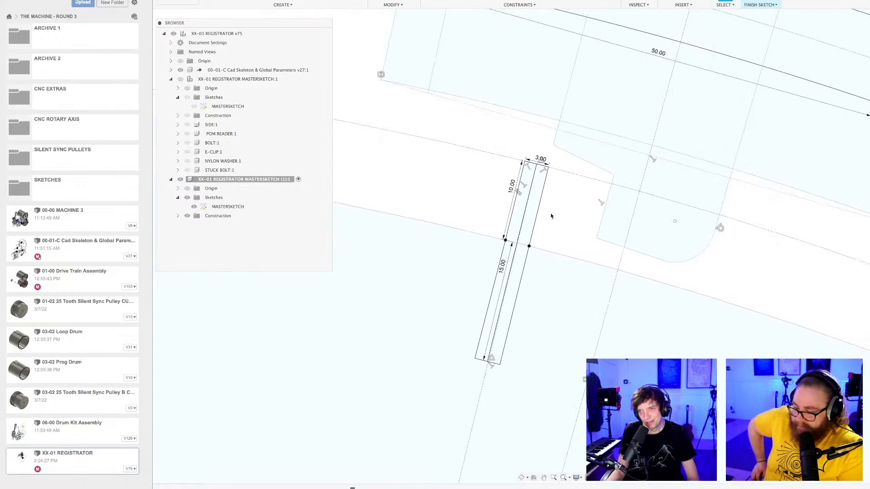
pyautogui.click(506, 272)
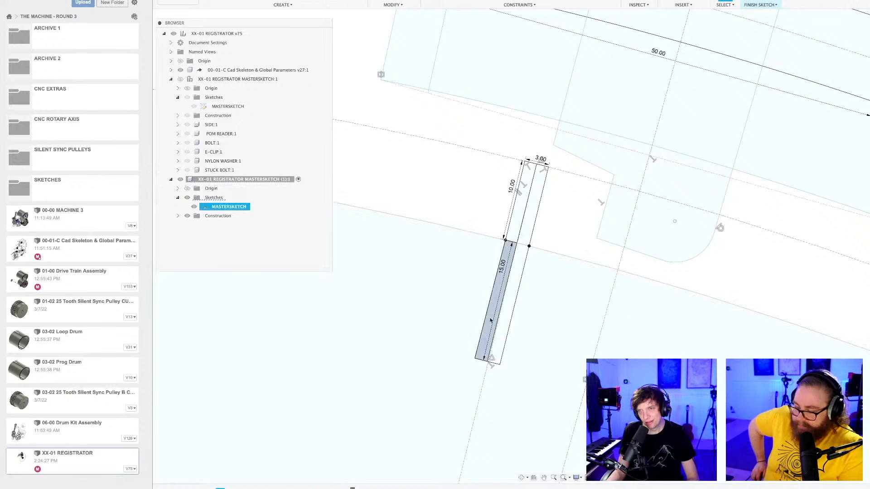
pyautogui.scroll(3, 520, 285)
pyautogui.click(585, 188)
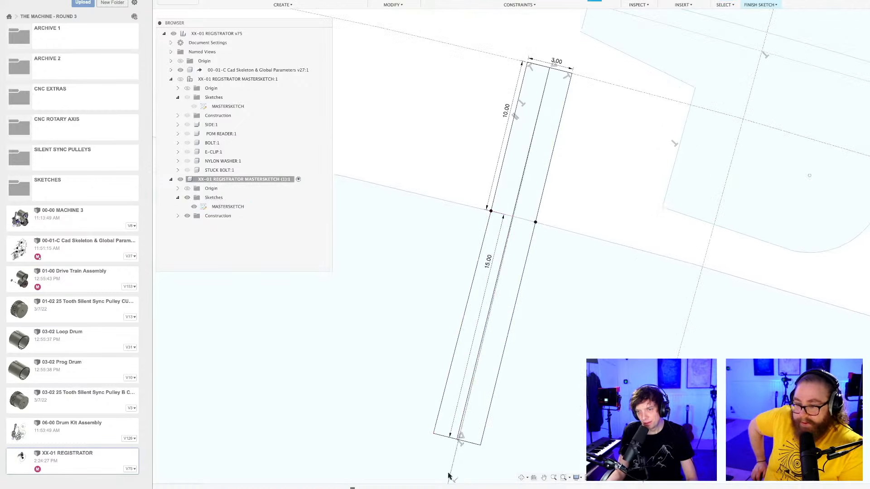
pyautogui.click(444, 438)
pyautogui.click(436, 425)
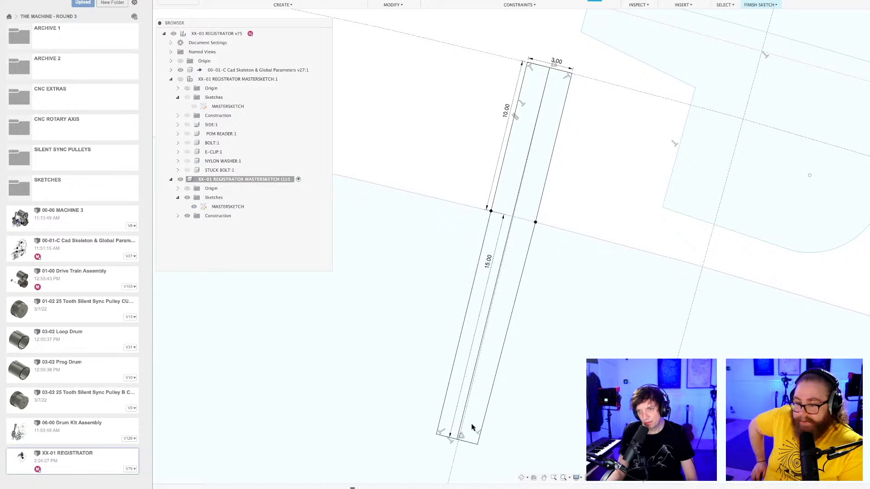
# Inspect the pin profile up close, comparing its centre line and outer end with the radial construction line.
pyautogui.scroll(3, 488, 396)
pyautogui.moveTo(534, 160); pyautogui.dragTo(466, 382, button='middle')
pyautogui.scroll(2, 493, 288)
pyautogui.moveTo(533, 111); pyautogui.dragTo(499, 301, button='middle')
pyautogui.scroll(12, 504, 264)
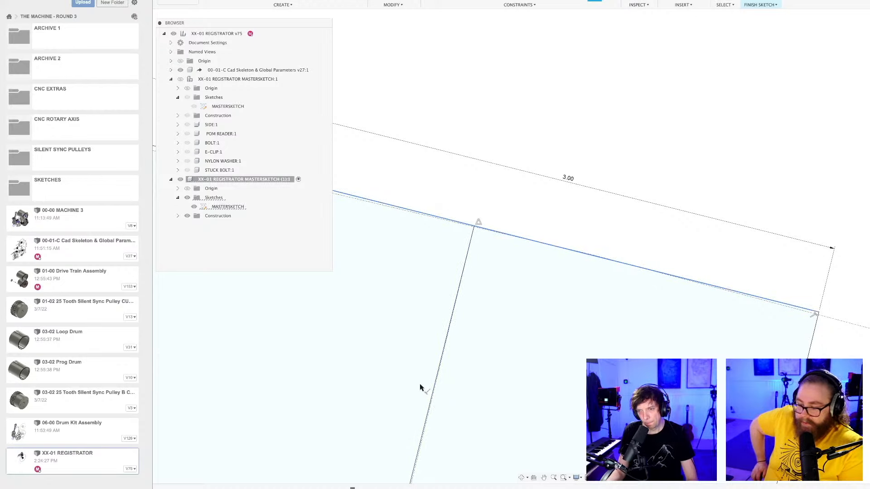
pyautogui.scroll(-5, 532, 144)
pyautogui.scroll(10, 501, 375)
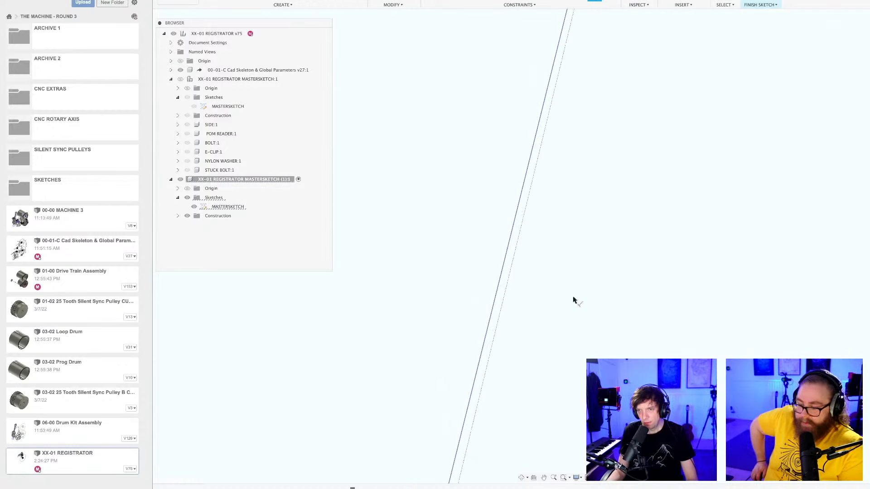
pyautogui.scroll(-10, 572, 312)
pyautogui.moveTo(559, 301); pyautogui.dragTo(524, 151, button='middle')
pyautogui.scroll(-5, 524, 152)
# Save the registrator design as a new version and finish editing the mastersketch.
pyautogui.hotkey('ctrl', 's')
pyautogui.press('Return')
pyautogui.scroll(-5, 573, 198)
pyautogui.scroll(-5, 572, 198)
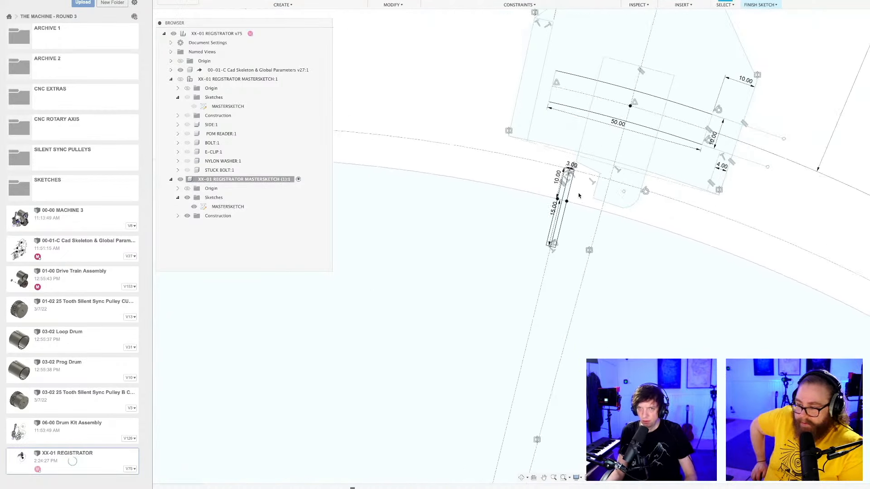
pyautogui.moveTo(577, 196); pyautogui.dragTo(511, 178, button='middle')
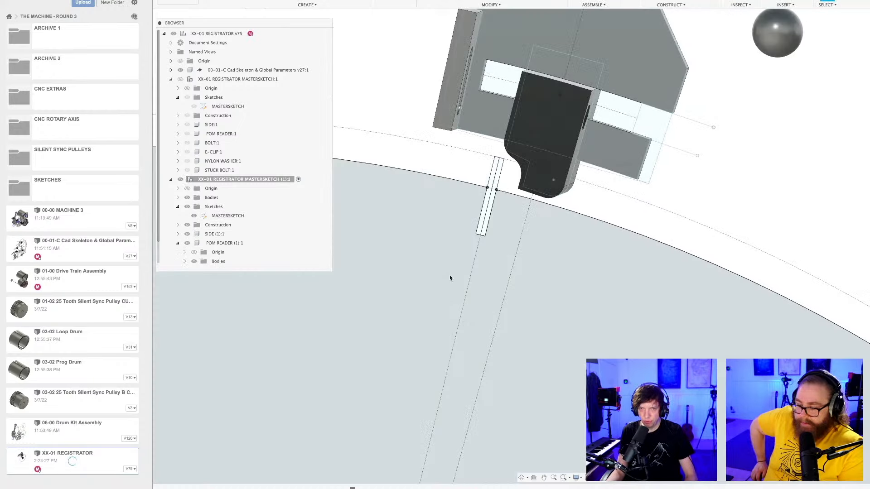
pyautogui.scroll(-5, 498, 179)
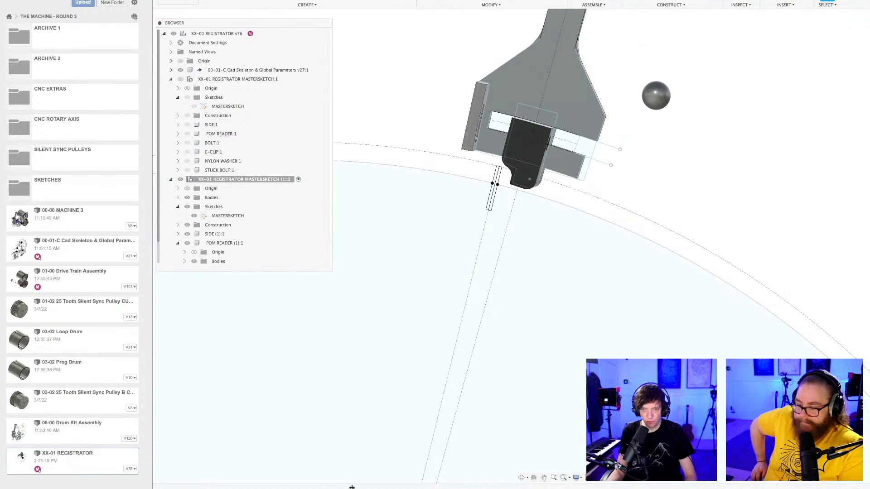
# Create a new component inside the registrator mastersketch copy and name it PRECISION PIN.
pyautogui.keyDown('shift'); pyautogui.moveTo(665, 146); pyautogui.dragTo(676, 168, button='middle'); pyautogui.keyUp('shift')
pyautogui.scroll(5, 563, 190)
pyautogui.moveTo(563, 190); pyautogui.dragTo(542, 241, button='middle')
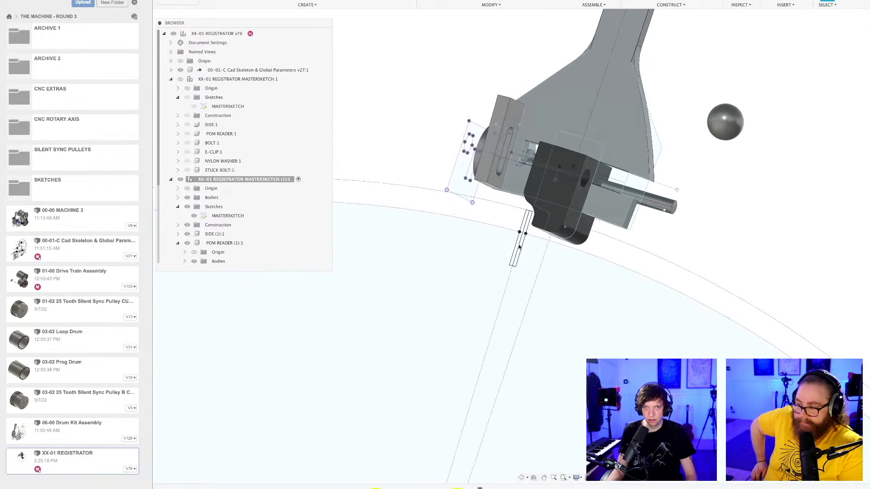
pyautogui.scroll(2, 460, 258)
pyautogui.scroll(-1, 183, 173)
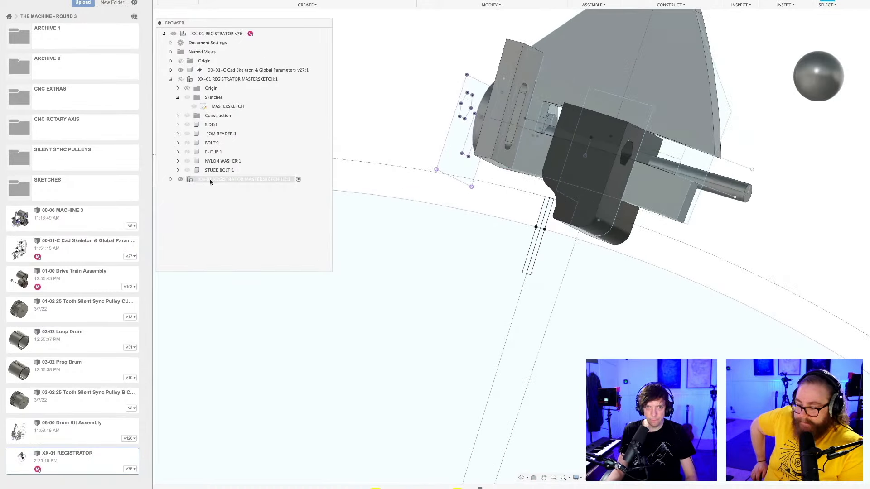
pyautogui.scroll(-4, 197, 197)
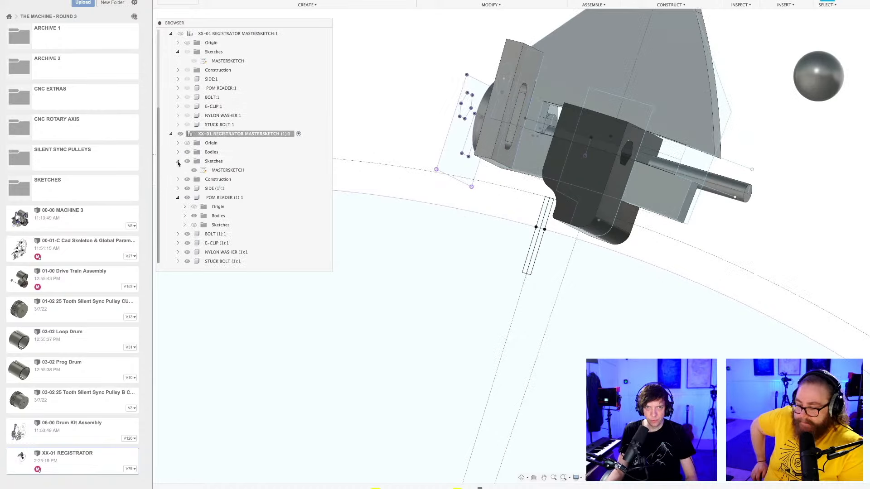
pyautogui.click(178, 160)
pyautogui.click(178, 188)
pyautogui.scroll(4, 181, 188)
pyautogui.rightClick(221, 171)
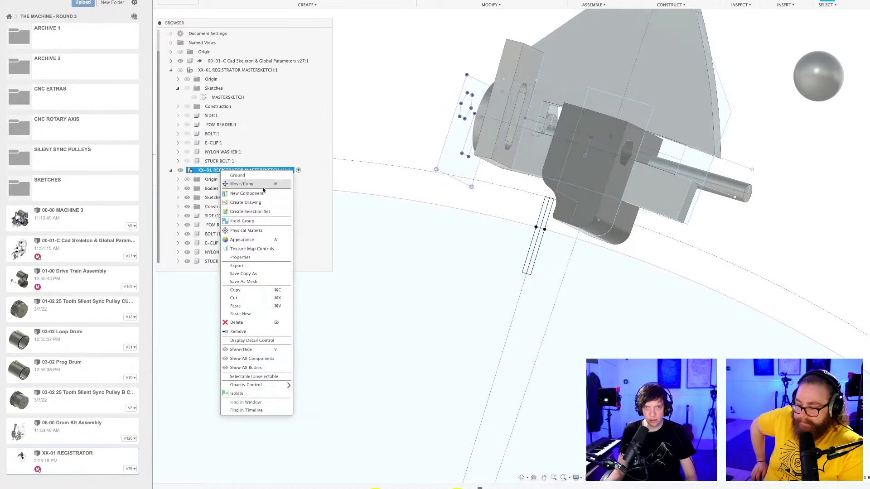
pyautogui.click(262, 192)
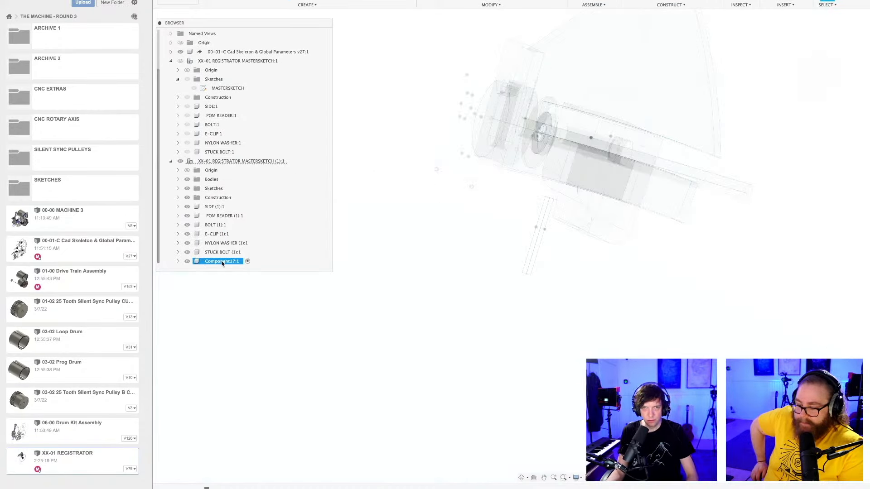
pyautogui.doubleClick(221, 261)
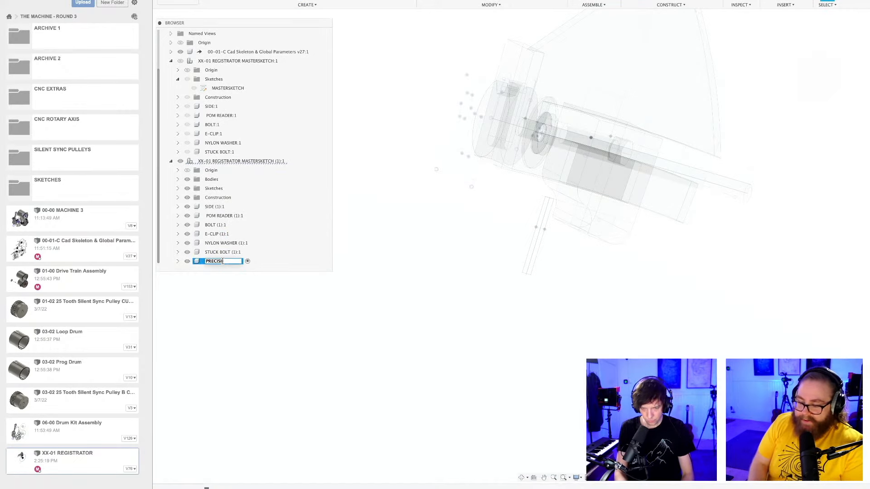
pyautogui.press('Return')
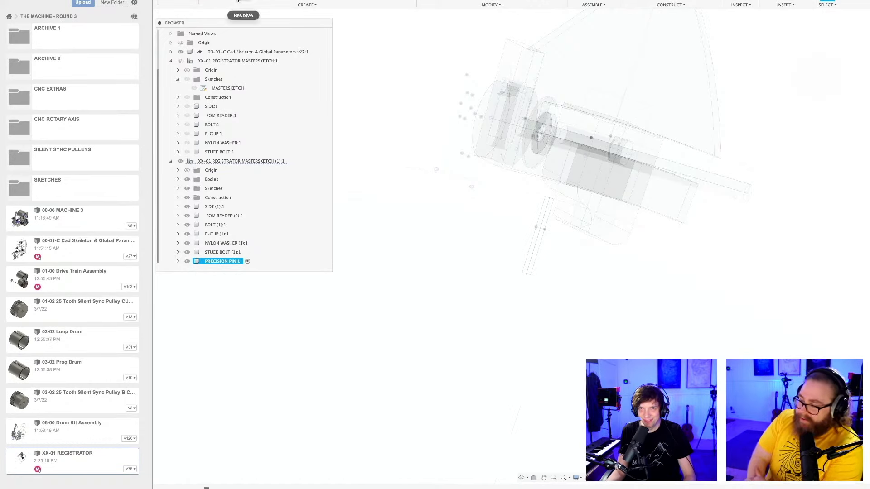
# Revolve the two pin profile regions on one side of the centre line around that line as a new body.
pyautogui.scroll(3, 559, 239)
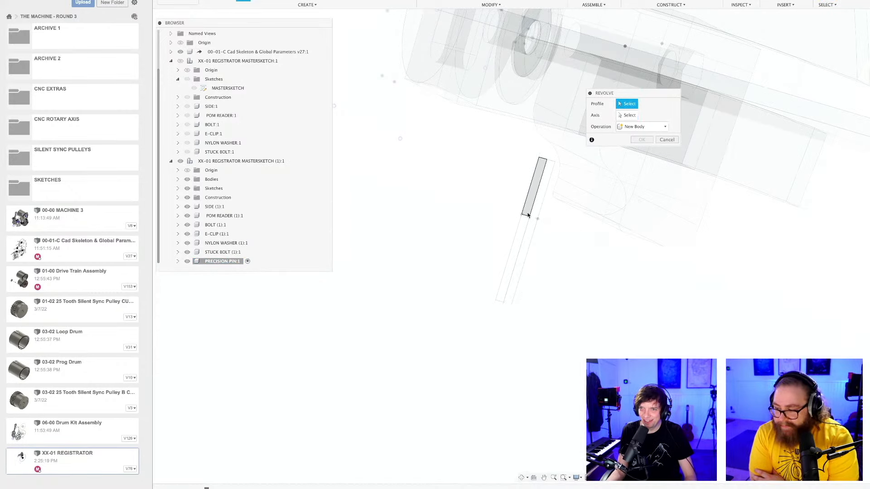
pyautogui.click(535, 190)
pyautogui.click(513, 263)
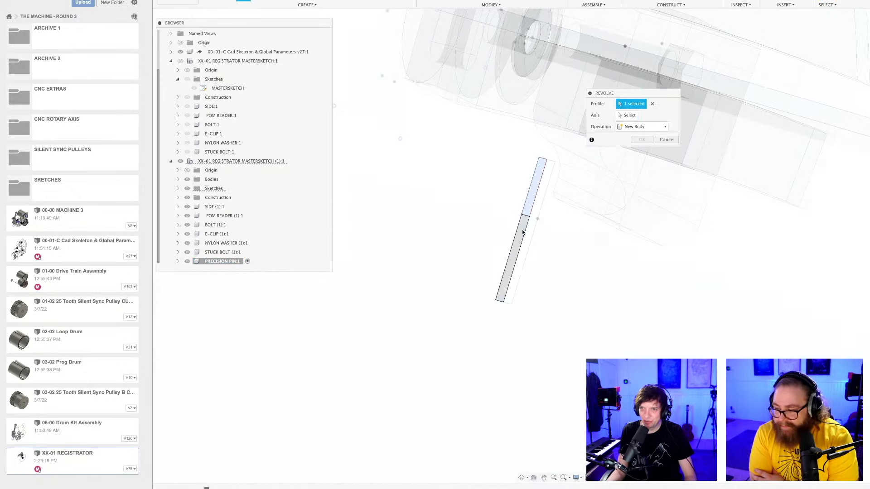
pyautogui.click(627, 117)
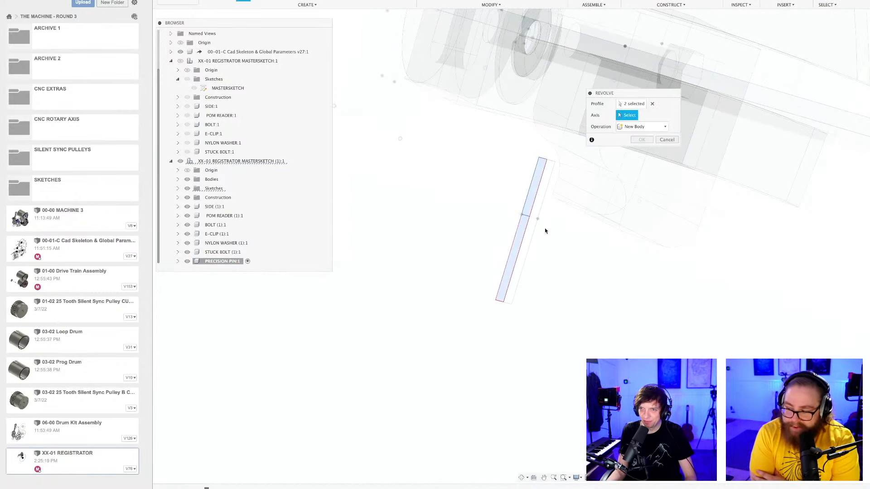
pyautogui.click(522, 239)
pyautogui.click(643, 174)
pyautogui.keyDown('shift'); pyautogui.moveTo(494, 291); pyautogui.dragTo(625, 256, button='middle'); pyautogui.keyUp('shift')
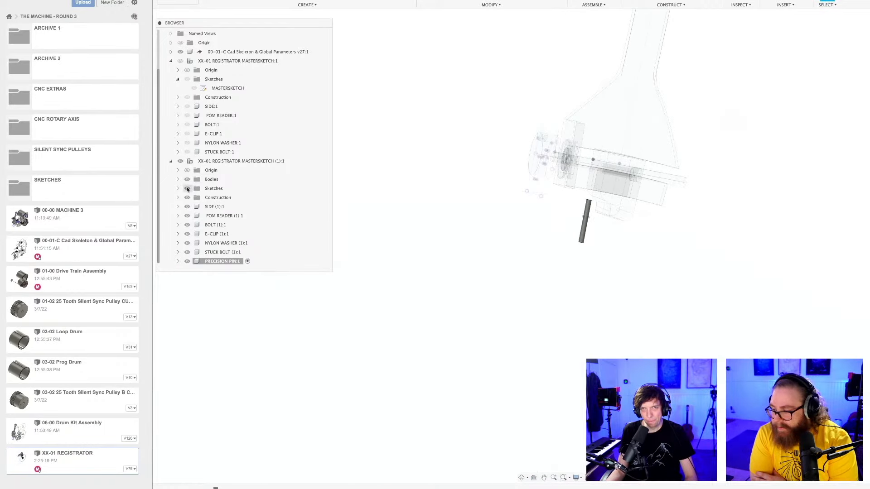
# Reopen the copy's mastersketch and set the pin's protrusion above the drum surface to 8 mm.
pyautogui.click(177, 188)
pyautogui.doubleClick(223, 198)
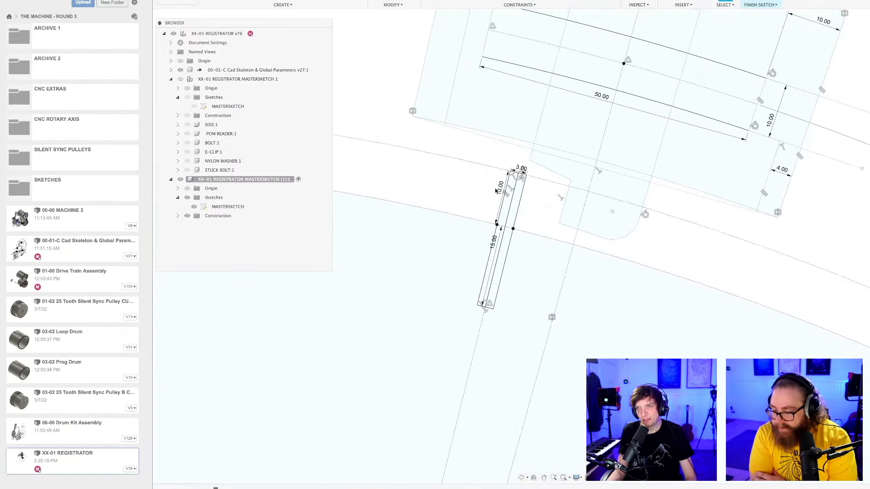
pyautogui.scroll(2, 496, 191)
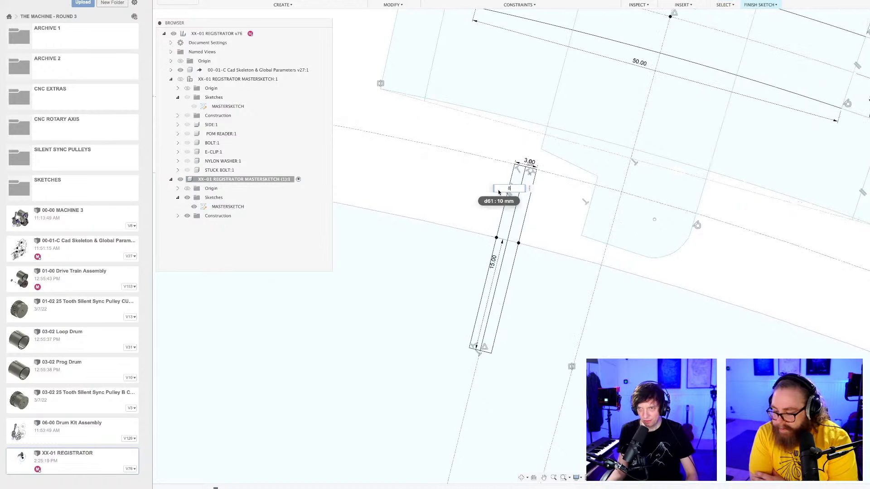
pyautogui.write('8')
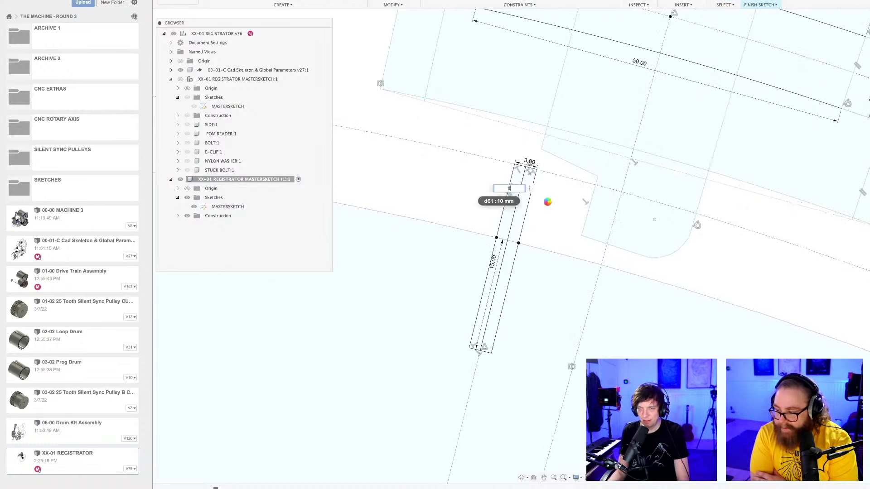
pyautogui.press('Return')
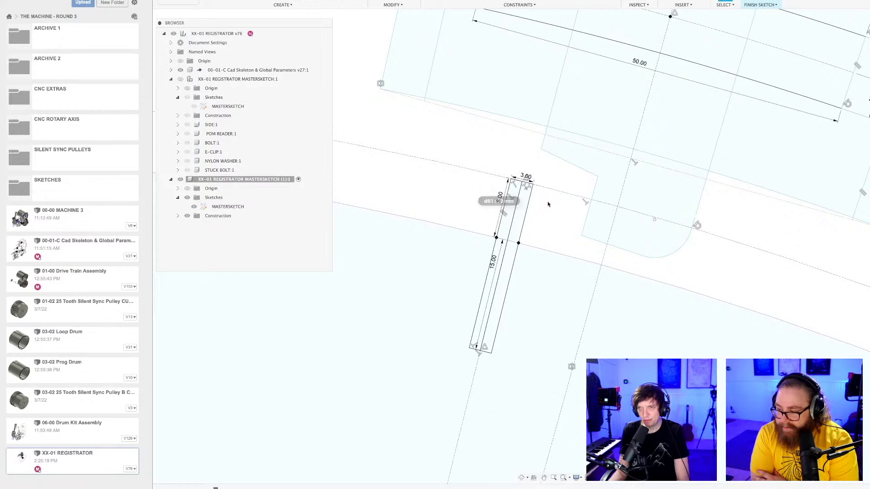
pyautogui.scroll(-3, 550, 206)
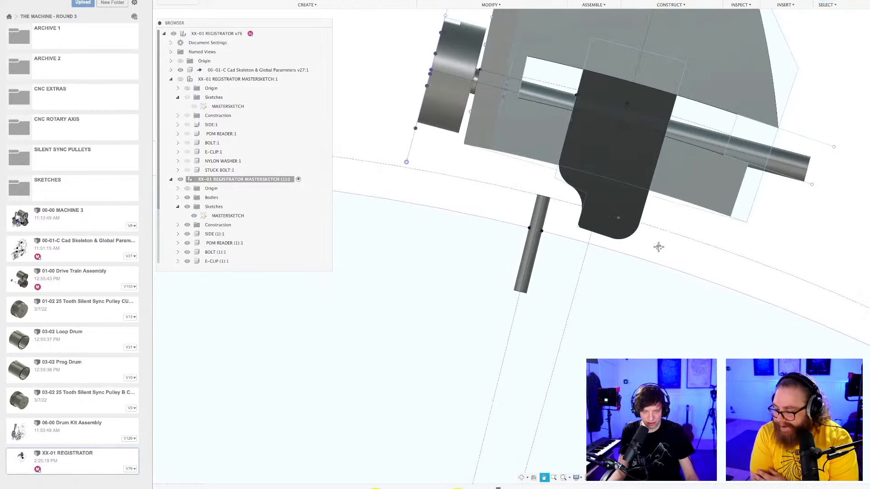
# Edit the fillet on the POM reader's notch facing the pin and set its radius to 3 mm.
pyautogui.scroll(-1, 662, 247)
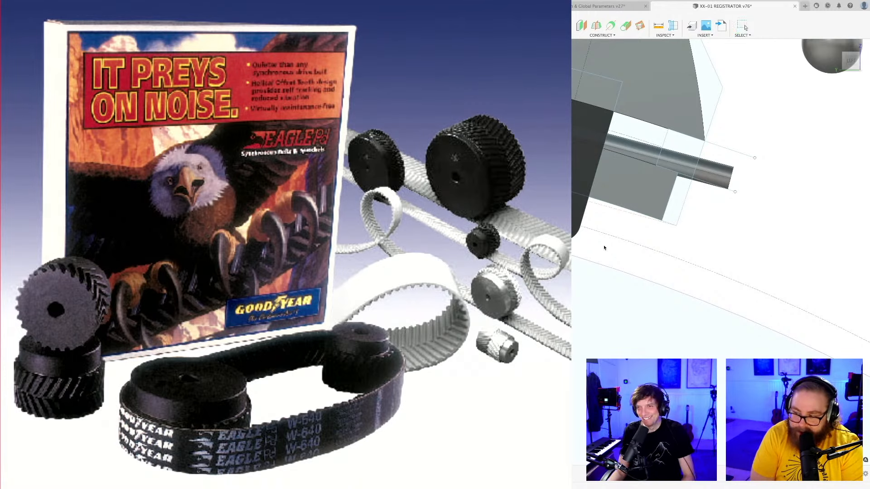
pyautogui.keyDown('shift'); pyautogui.moveTo(598, 248); pyautogui.dragTo(606, 245, button='middle'); pyautogui.keyUp('shift')
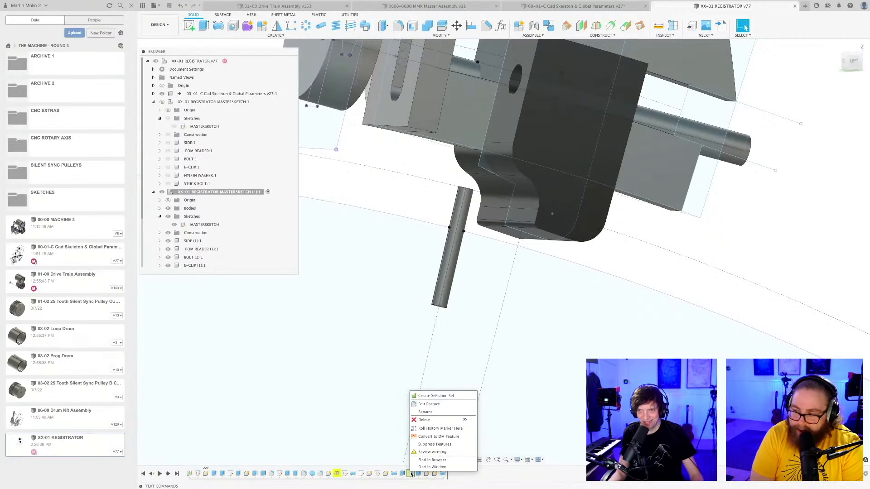
pyautogui.click(632, 271)
pyautogui.scroll(-3, 630, 264)
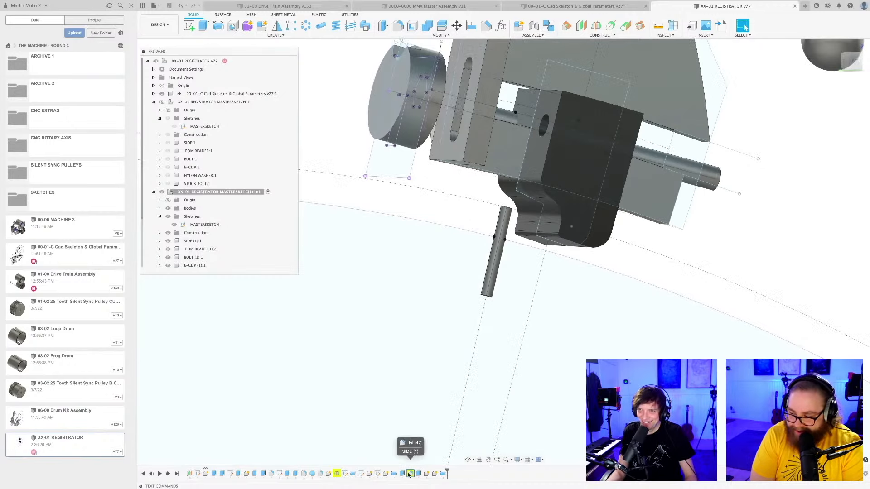
pyautogui.scroll(3, 550, 204)
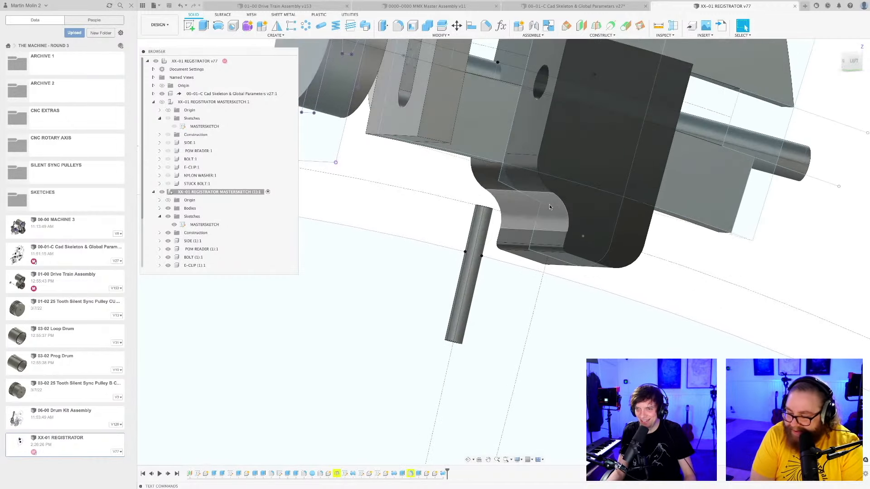
pyautogui.click(546, 213)
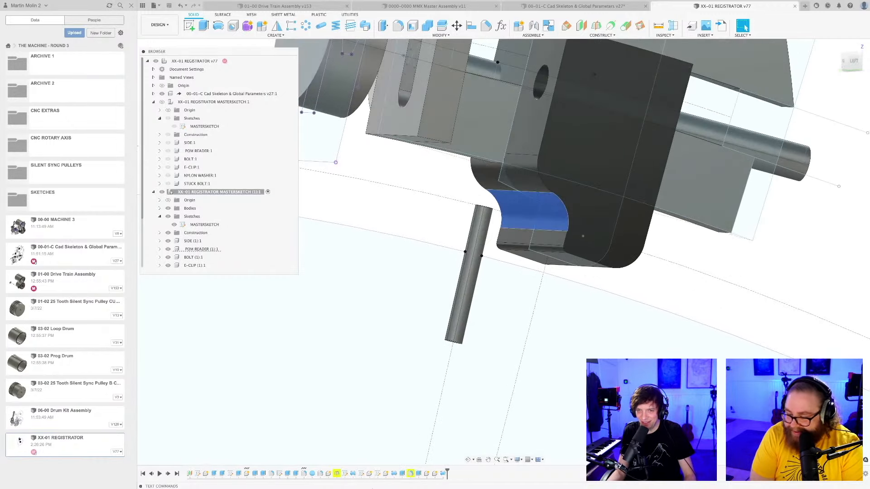
pyautogui.rightClick(304, 473)
pyautogui.click(319, 413)
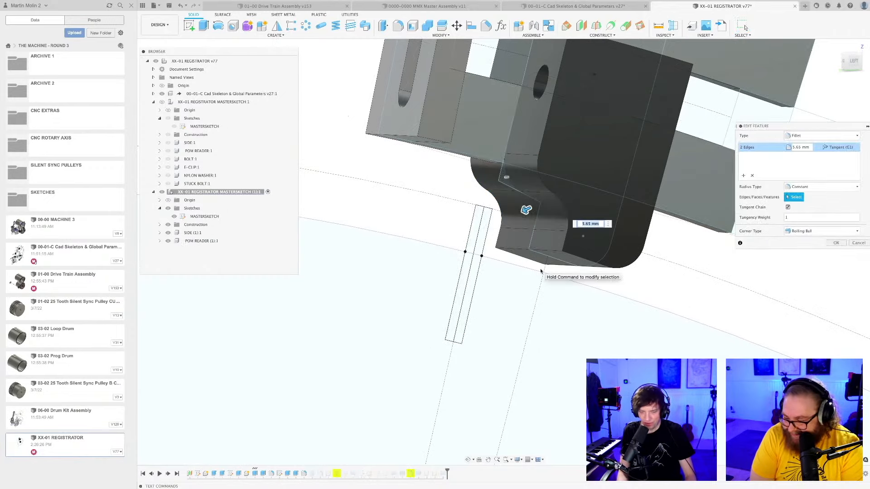
pyautogui.write('3')
pyautogui.press('Return')
# Save the registrator design with the edited POM reader fillet as a new version.
pyautogui.scroll(-4, 634, 286)
pyautogui.keyDown('shift'); pyautogui.moveTo(634, 286); pyautogui.dragTo(503, 423, button='middle'); pyautogui.keyUp('shift')
pyautogui.press('super+s')
pyautogui.press('Return')
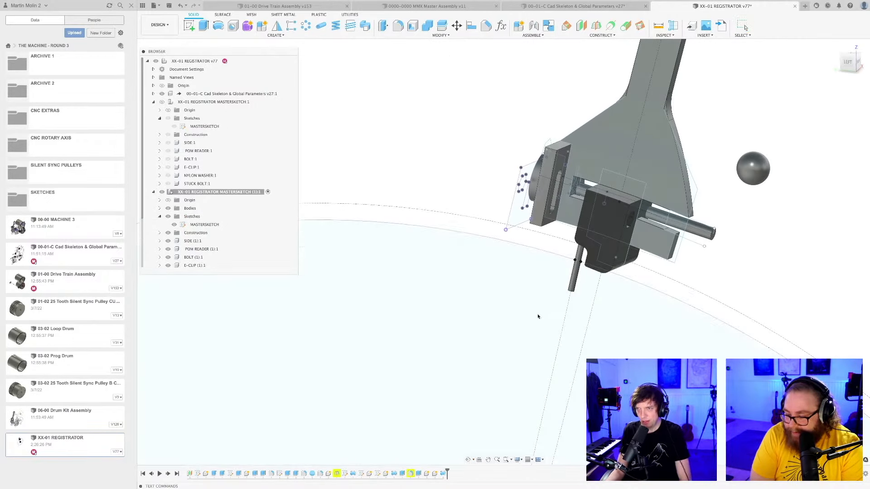
# Hide all sketches in the viewport so only the registrator copy's solid parts are shown.
pyautogui.scroll(-2, 548, 309)
pyautogui.keyDown('shift'); pyautogui.moveTo(543, 321); pyautogui.dragTo(480, 344, button='middle'); pyautogui.keyUp('shift')
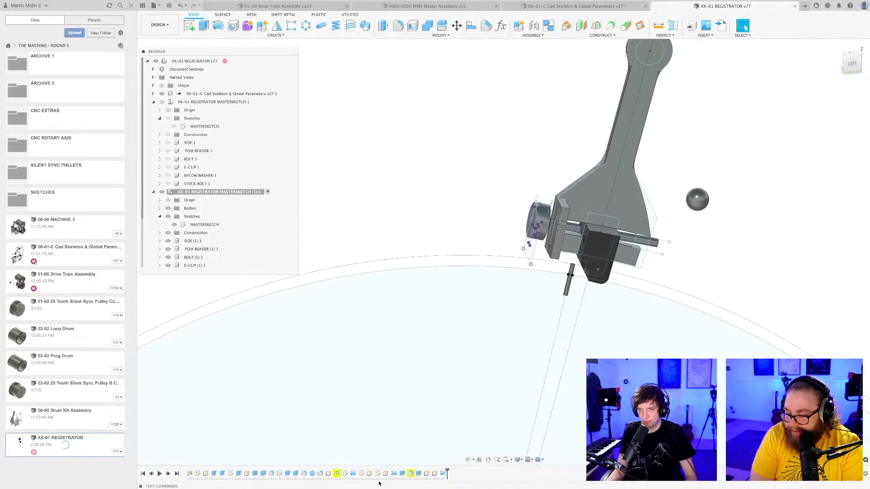
pyautogui.keyDown('shift'); pyautogui.moveTo(478, 275); pyautogui.dragTo(525, 266, button='middle'); pyautogui.keyUp('shift')
pyautogui.scroll(2, 499, 195)
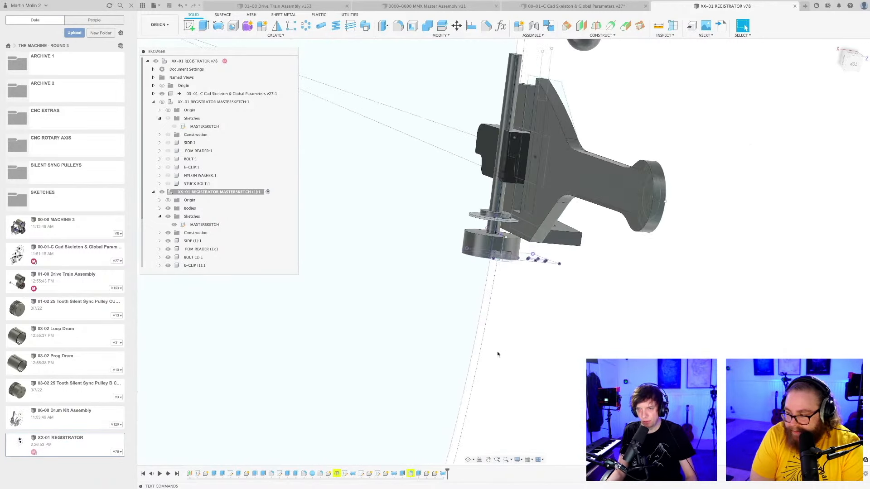
pyautogui.click(519, 460)
pyautogui.moveTo(541, 429)
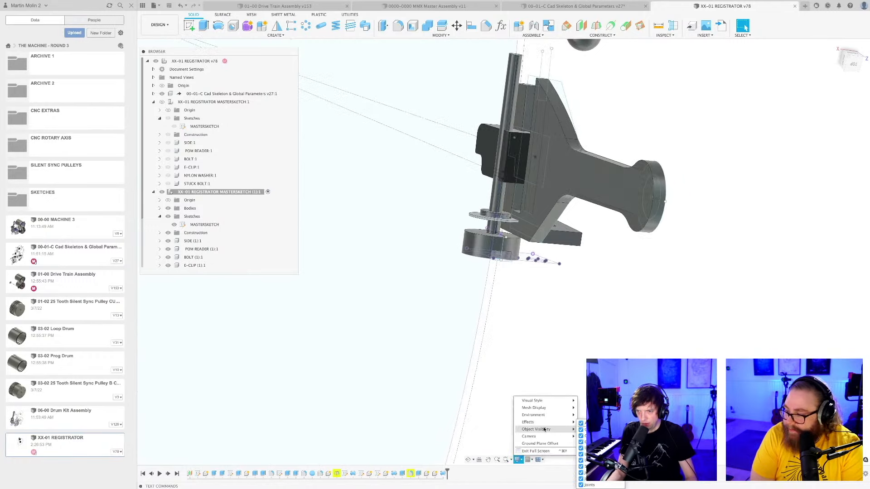
pyautogui.click(581, 468)
pyautogui.moveTo(562, 341)
pyautogui.keyDown('shift'); pyautogui.mouseDown(button='middle')
pyautogui.moveTo(558, 305)
pyautogui.moveTo(571, 298)
pyautogui.moveTo(577, 301)
pyautogui.moveTo(539, 318)
pyautogui.moveTo(576, 336)
pyautogui.moveTo(565, 361)
pyautogui.moveTo(542, 359)
pyautogui.moveTo(548, 388)
pyautogui.moveTo(542, 381)
pyautogui.mouseUp(button='middle'); pyautogui.keyUp('shift')
pyautogui.scroll(3, 537, 320)
# Enlarge the browser to list all of the copy's components, down to the nylon washer, stuck bolt and precision pin.
pyautogui.click(491, 304)
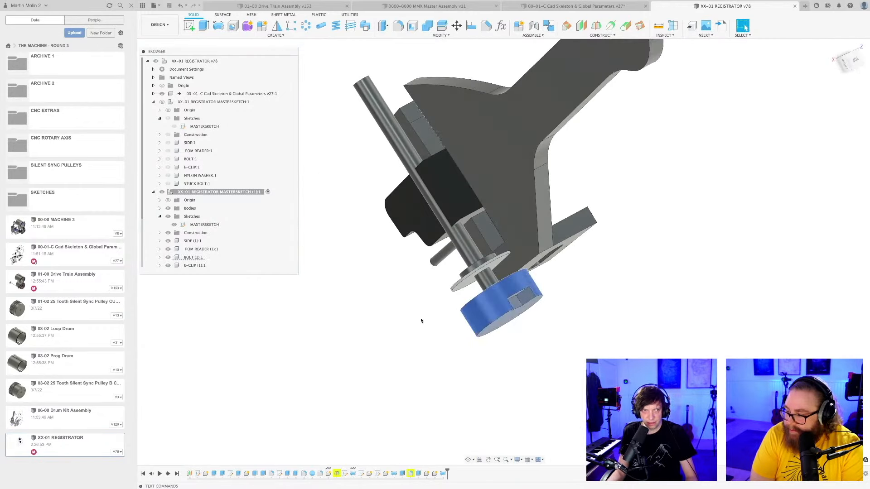
pyautogui.scroll(2, 446, 362)
pyautogui.moveTo(422, 318); pyautogui.dragTo(458, 355, button='middle')
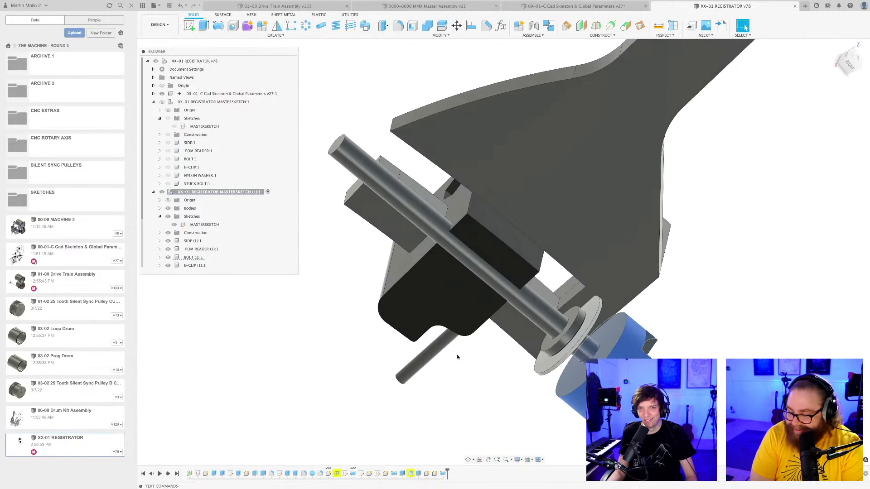
pyautogui.click(194, 257)
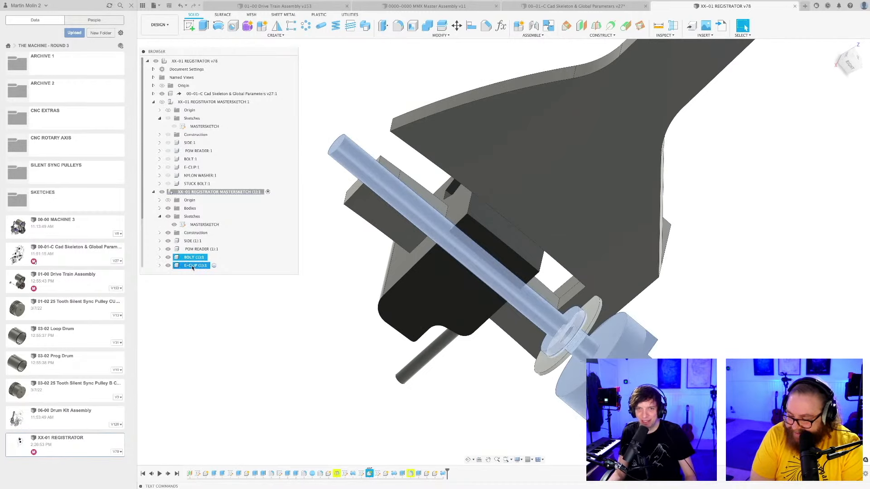
pyautogui.moveTo(513, 402)
pyautogui.keyDown('shift'); pyautogui.mouseDown(button='middle')
pyautogui.moveTo(513, 392)
pyautogui.moveTo(519, 402)
pyautogui.mouseUp(button='middle'); pyautogui.keyUp('shift')
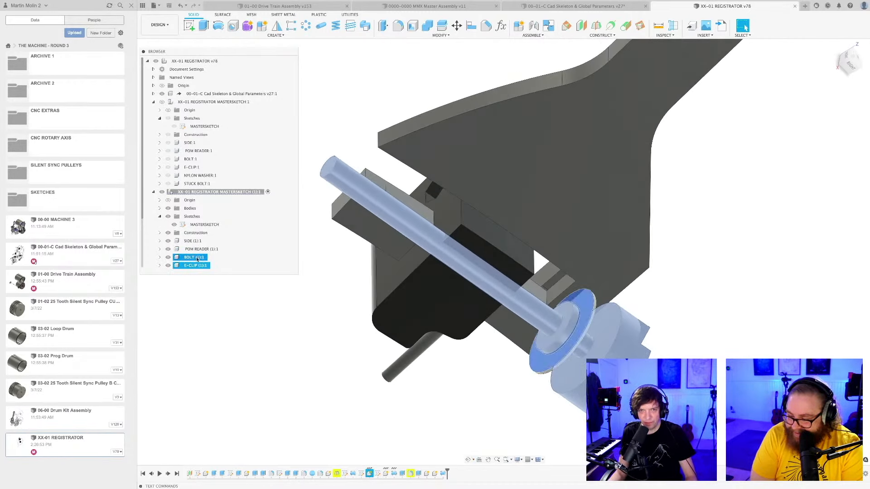
pyautogui.click(271, 373)
pyautogui.scroll(-3, 216, 249)
pyautogui.moveTo(298, 274); pyautogui.dragTo(304, 337)
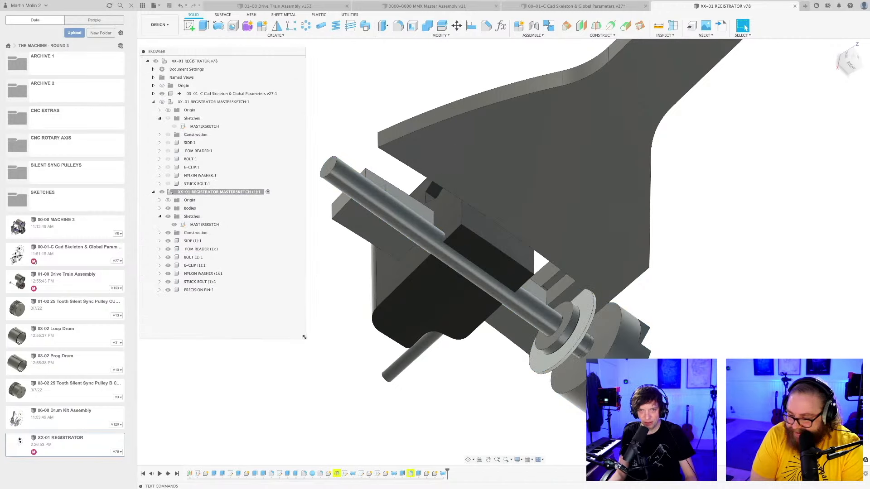
# Move the copy's bolt, E-clip and nylon washer together clear of the side plate, about -86.48 mm in X and 10.42 mm in Z.
pyautogui.click(200, 274)
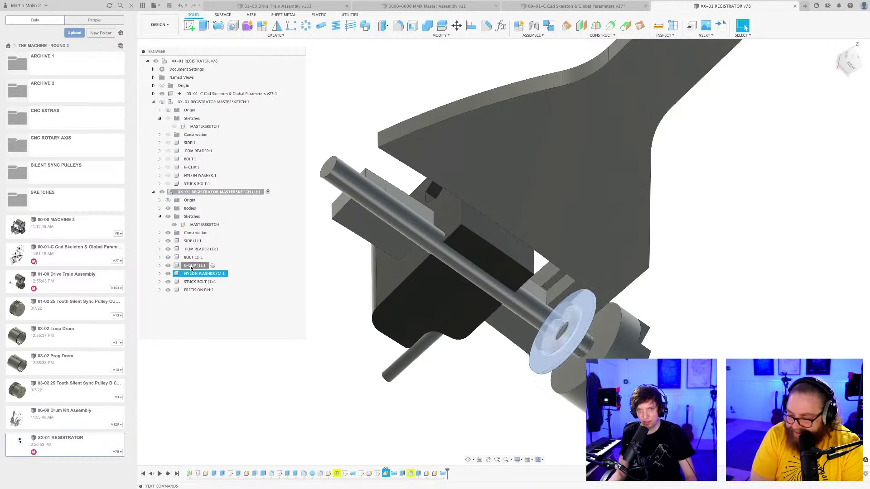
pyautogui.keyDown('shift'); pyautogui.click(191, 259); pyautogui.keyUp('shift')
pyautogui.rightClick(197, 275)
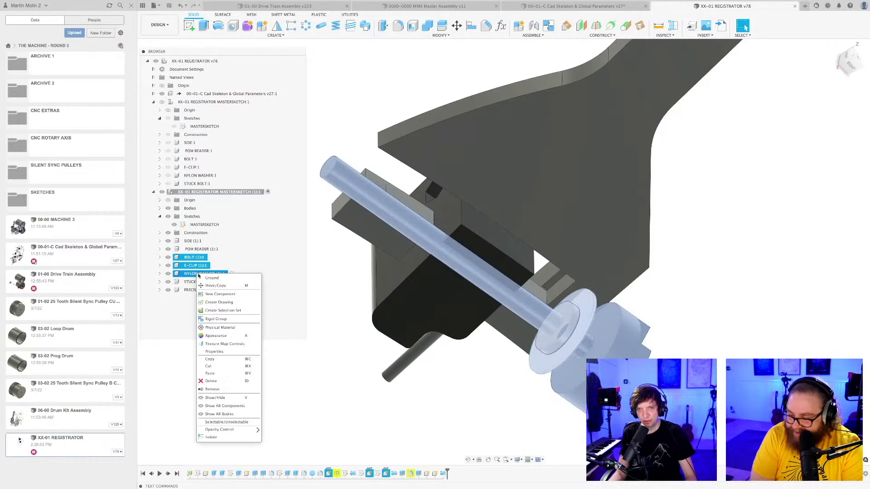
pyautogui.click(216, 285)
pyautogui.click(431, 278)
pyautogui.scroll(-5, 431, 278)
pyautogui.keyDown('shift'); pyautogui.moveTo(431, 279); pyautogui.dragTo(371, 277, button='middle'); pyautogui.keyUp('shift')
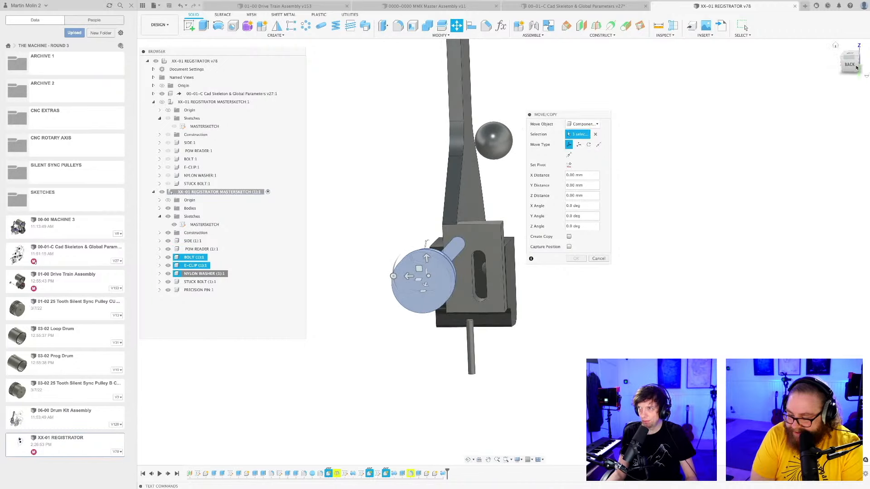
pyautogui.click(850, 65)
pyautogui.moveTo(432, 177); pyautogui.dragTo(415, 304, button='middle')
pyautogui.moveTo(474, 167); pyautogui.dragTo(436, 284, button='middle')
pyautogui.moveTo(435, 211); pyautogui.dragTo(647, 194)
pyautogui.keyDown('shift'); pyautogui.moveTo(647, 194); pyautogui.dragTo(551, 308, button='middle'); pyautogui.keyUp('shift')
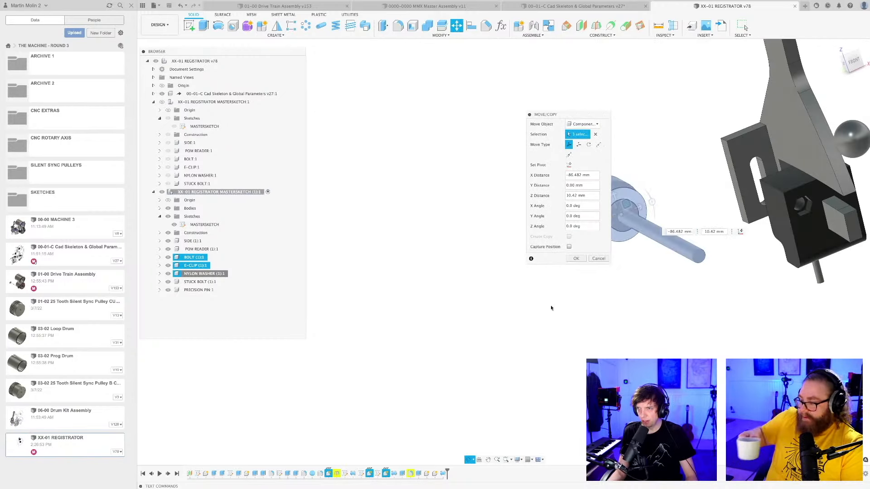
# Move the bolt, E-clip and nylon washer point to point, from the bolt's tip to the hexagonal hole in the POM reader.
pyautogui.click(598, 145)
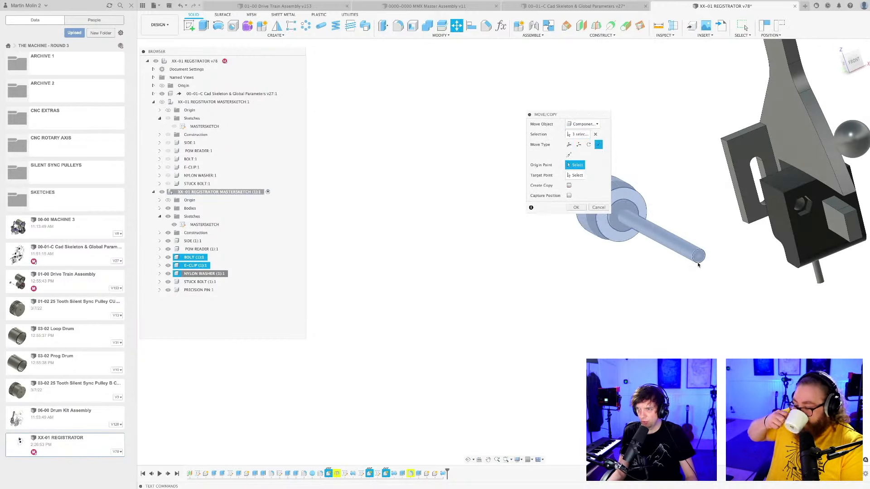
pyautogui.click(698, 264)
pyautogui.click(800, 208)
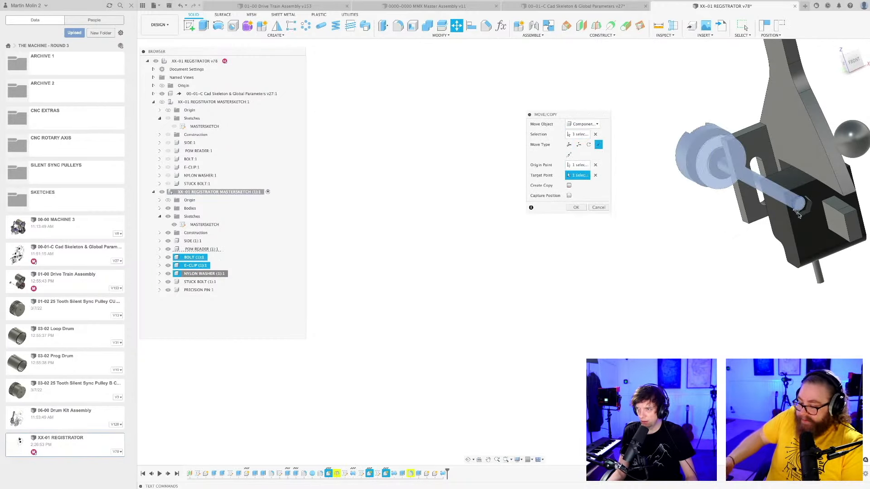
pyautogui.keyDown('shift'); pyautogui.moveTo(800, 209); pyautogui.dragTo(790, 250, button='middle'); pyautogui.keyUp('shift')
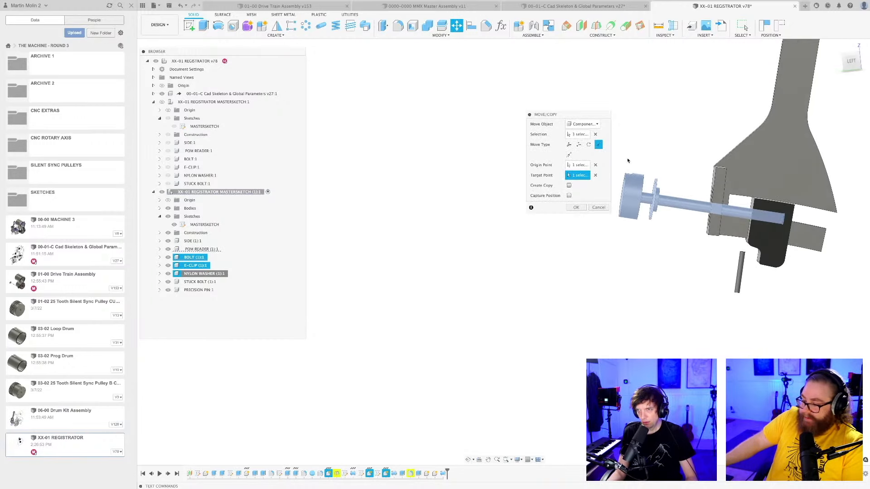
# Slide the bolt group through the POM reader by about -58.6 mm in Y and -8.8 mm in Z, and accept the move.
pyautogui.click(569, 145)
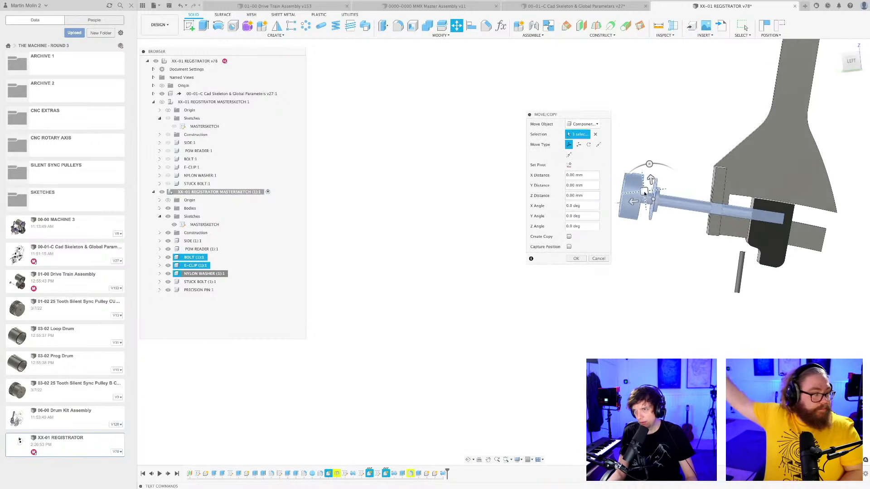
pyautogui.scroll(3, 662, 207)
pyautogui.moveTo(668, 236); pyautogui.dragTo(415, 351, button='middle')
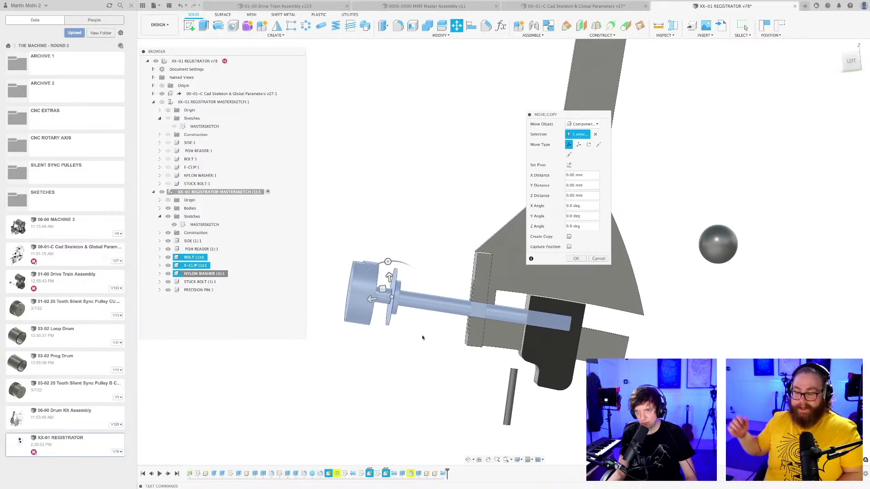
pyautogui.scroll(2, 412, 326)
pyautogui.moveTo(376, 286); pyautogui.dragTo(497, 301)
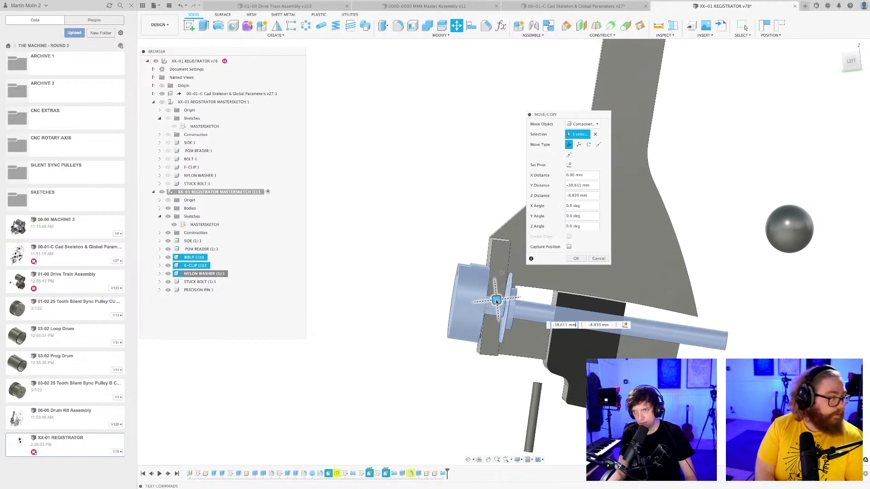
pyautogui.click(577, 259)
# Open the bolt copy's sketch for editing and turn sketch visibility back on.
pyautogui.keyDown('shift'); pyautogui.moveTo(577, 259); pyautogui.dragTo(499, 373, button='middle'); pyautogui.keyUp('shift')
pyautogui.click(526, 280)
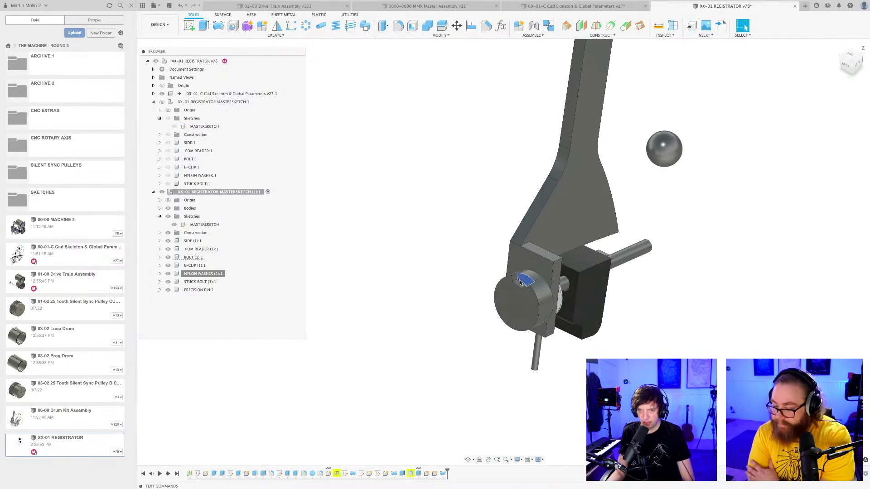
pyautogui.doubleClick(362, 474)
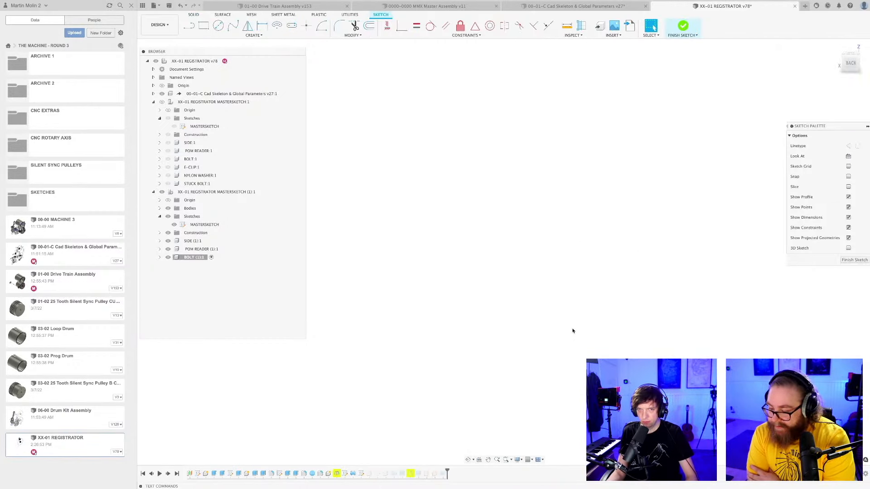
pyautogui.click(519, 461)
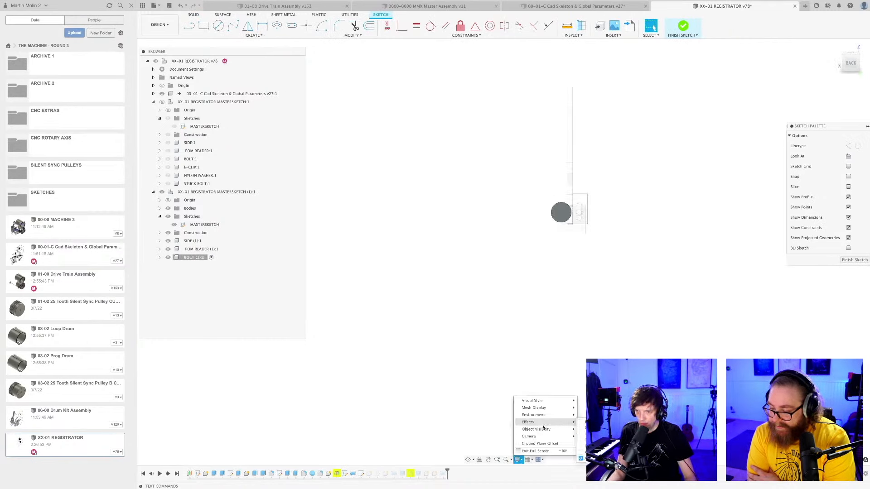
pyautogui.moveTo(539, 430)
pyautogui.scroll(10, 567, 203)
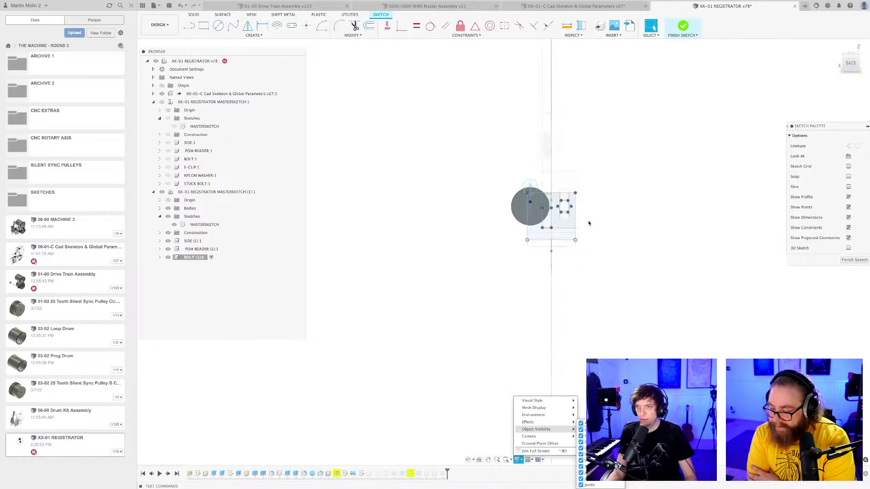
# Move the hexagonal socket outline in the sketch onto the centre of the bolt head.
pyautogui.moveTo(532, 206); pyautogui.dragTo(529, 257)
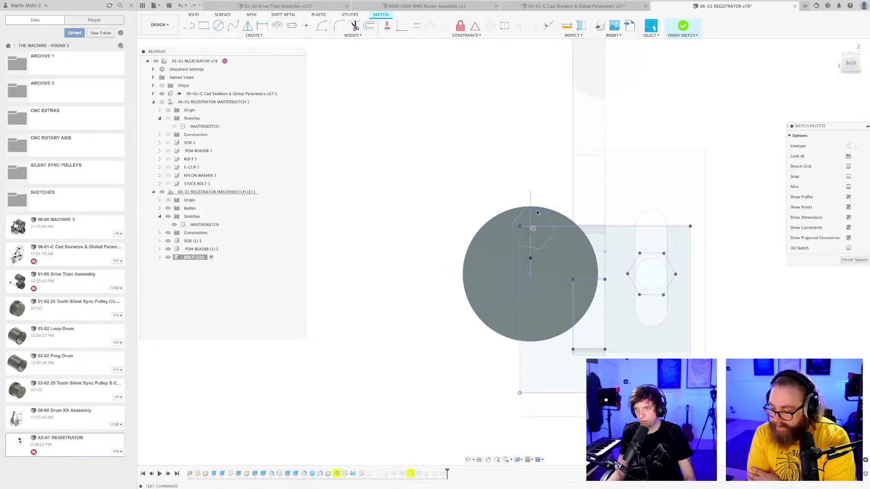
pyautogui.scroll(4, 534, 246)
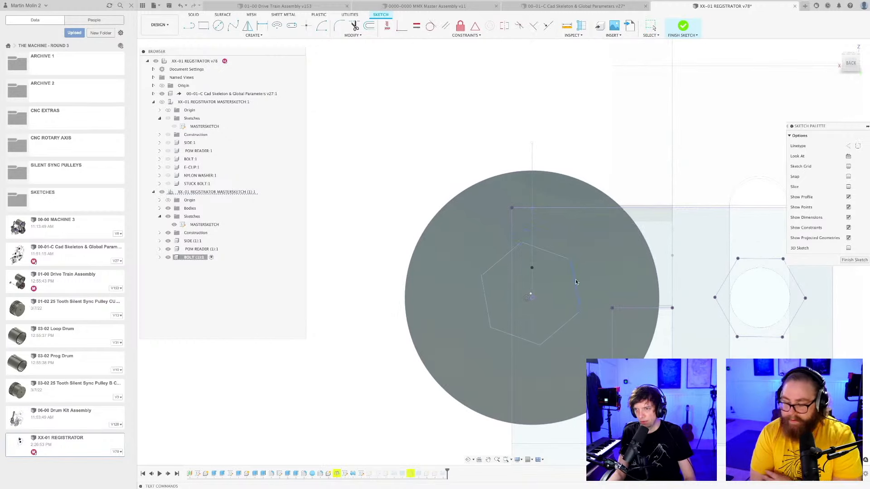
pyautogui.press('Escape')
pyautogui.scroll(-3, 563, 155)
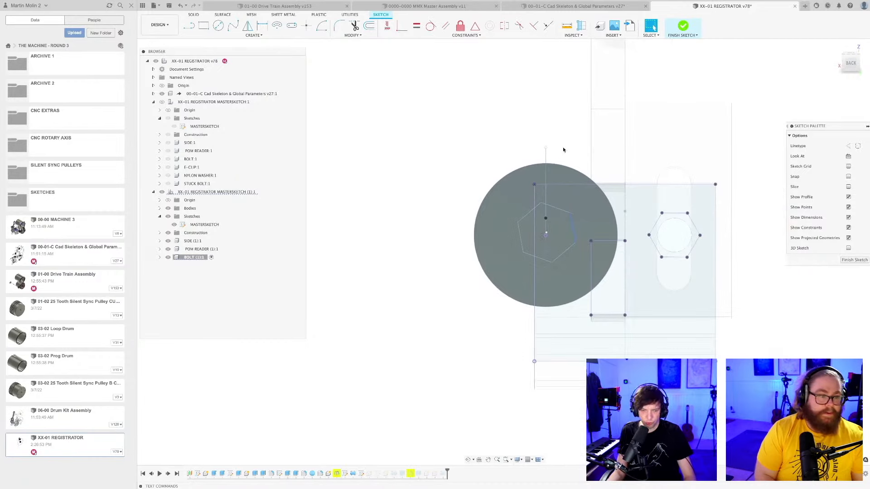
# Save the registrator design as a new version and finish the bolt sketch.
pyautogui.hotkey('ctrl', 's')
pyautogui.press('Return')
pyautogui.scroll(-1, 563, 149)
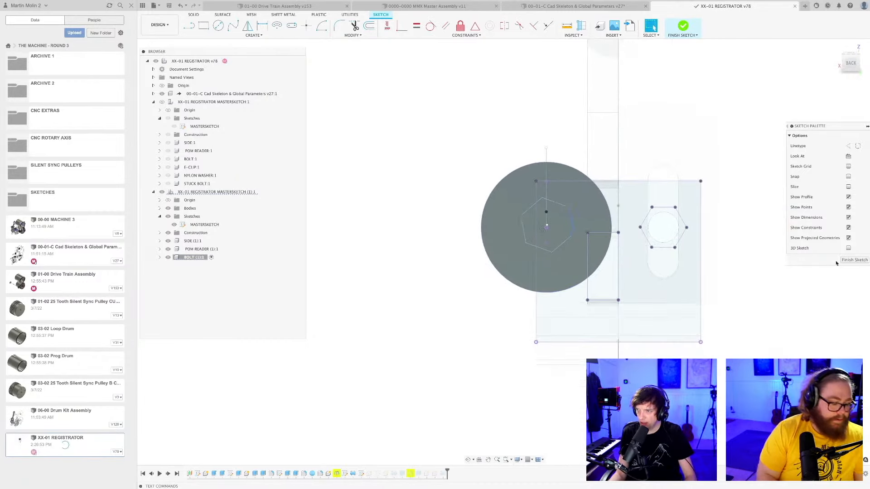
pyautogui.click(852, 260)
# Shift the hex socket outline on the bolt head slightly by one of its corner points.
pyautogui.moveTo(561, 282)
pyautogui.keyDown('shift'); pyautogui.mouseDown(button='middle')
pyautogui.moveTo(544, 292)
pyautogui.moveTo(562, 290)
pyautogui.mouseUp(button='middle'); pyautogui.keyUp('shift')
pyautogui.scroll(5, 598, 278)
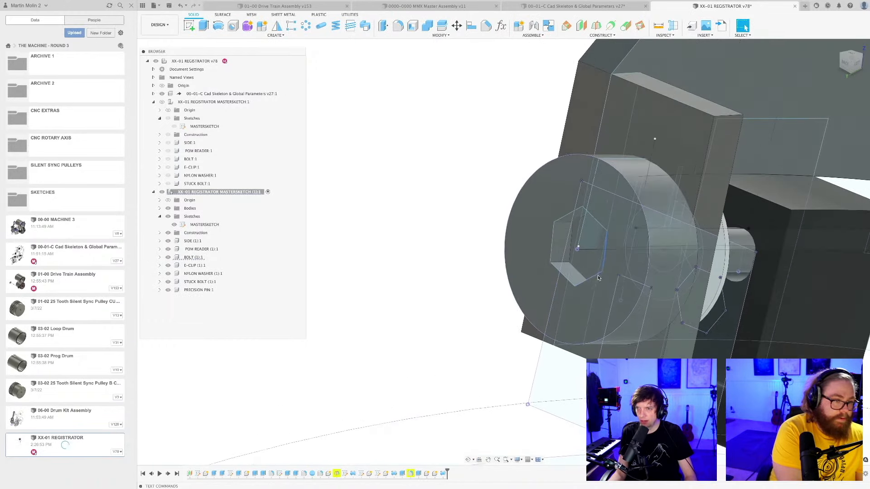
pyautogui.moveTo(603, 271); pyautogui.dragTo(613, 275)
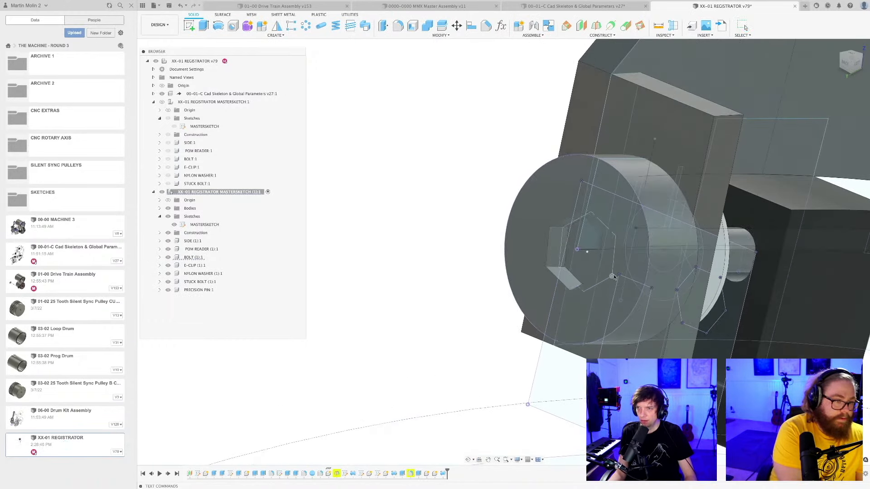
pyautogui.scroll(-6, 481, 272)
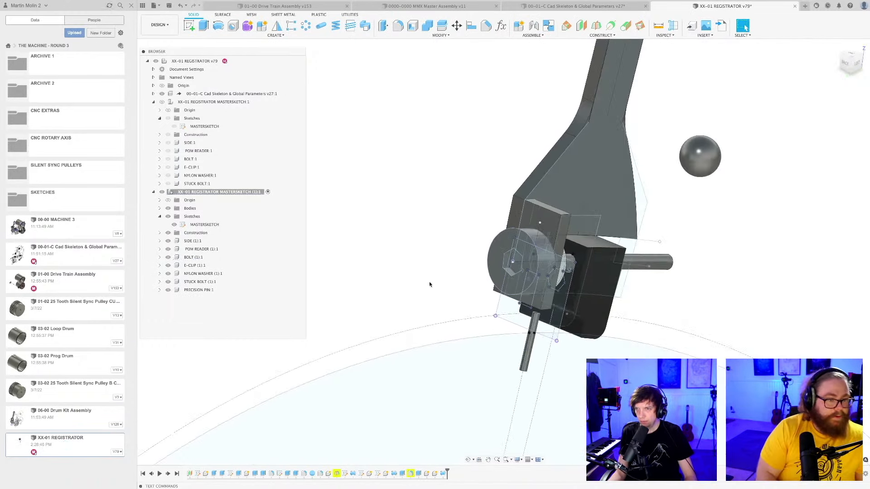
# Hide the sketches again to show the repositioned bolt and side plate without sketch geometry.
pyautogui.keyDown('shift'); pyautogui.moveTo(431, 286); pyautogui.dragTo(412, 284, button='middle'); pyautogui.keyUp('shift')
pyautogui.scroll(-2, 455, 258)
pyautogui.keyDown('shift'); pyautogui.moveTo(454, 258); pyautogui.dragTo(465, 303, button='middle'); pyautogui.keyUp('shift')
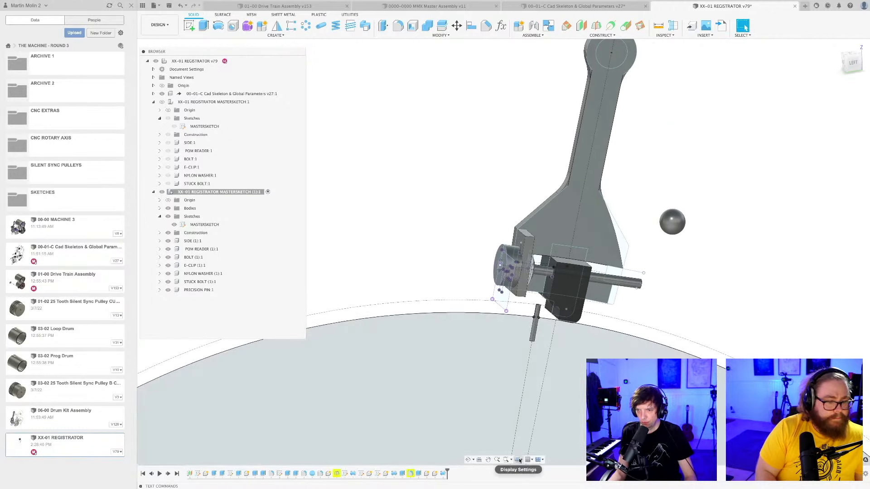
pyautogui.click(518, 460)
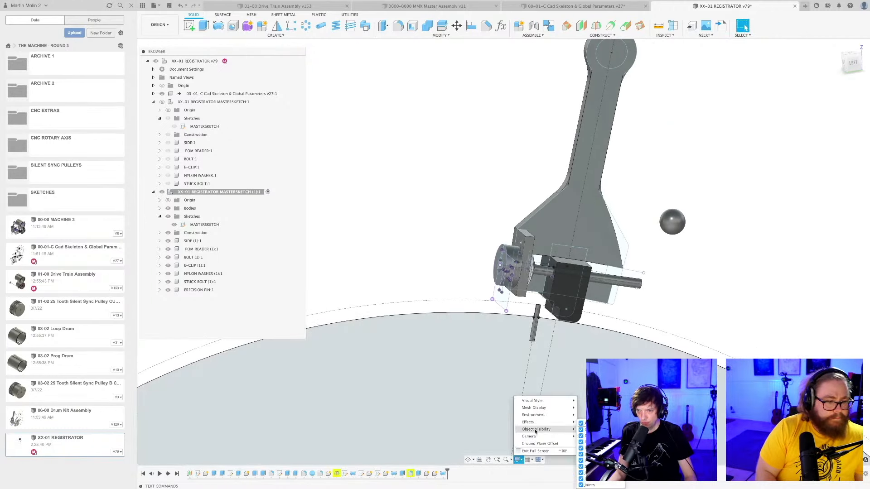
pyautogui.click(581, 468)
pyautogui.keyDown('shift'); pyautogui.moveTo(658, 307); pyautogui.dragTo(593, 359, button='middle'); pyautogui.keyUp('shift')
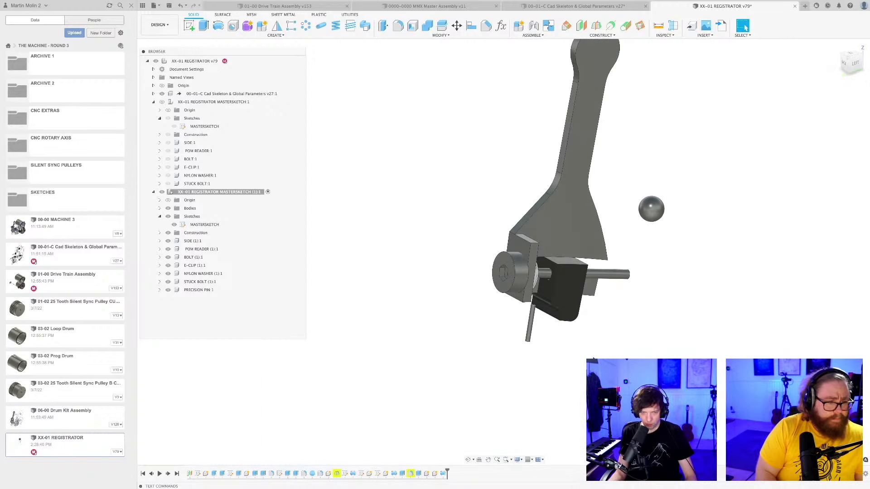
# Extrude the upper face of the side plate's slotted flange downward as a cut to shorten the flange.
pyautogui.scroll(3, 525, 308)
pyautogui.press('f')
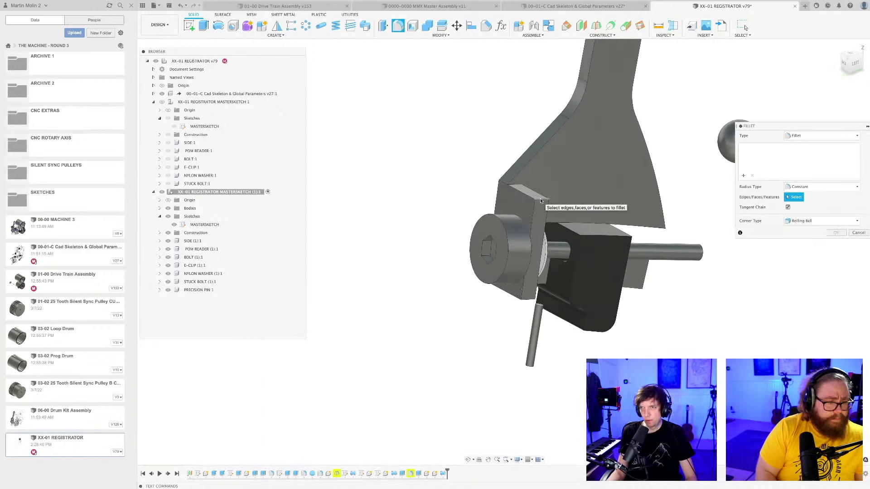
pyautogui.press('e')
pyautogui.scroll(2, 521, 186)
pyautogui.click(520, 184)
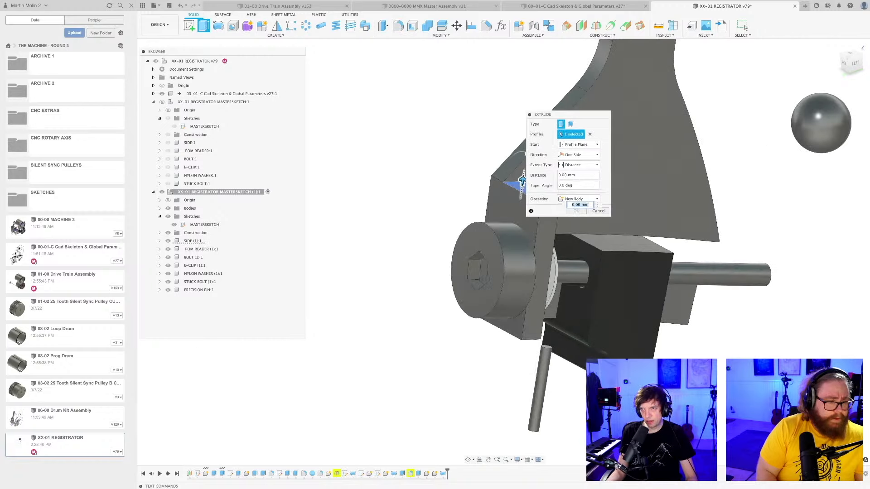
pyautogui.click(574, 199)
pyautogui.click(572, 218)
pyautogui.click(574, 221)
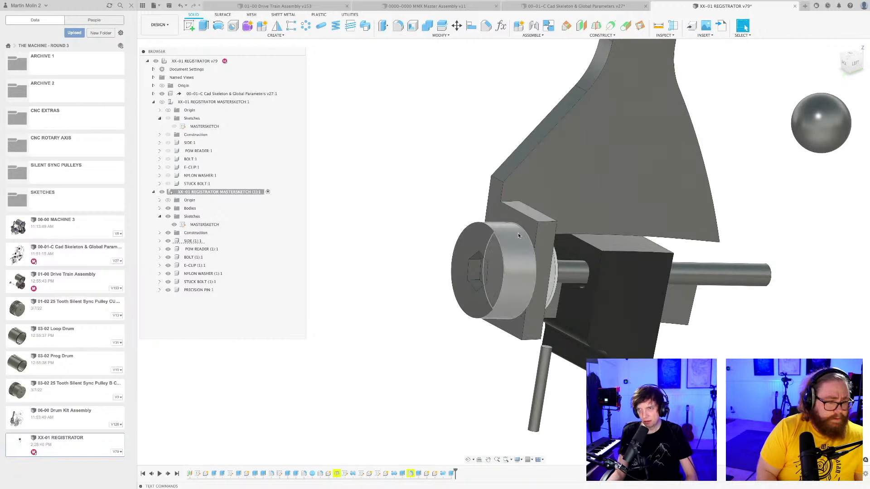
# Fillet the two outer corner edges of the side plate's slotted flange to round it around the bolt head.
pyautogui.press('f')
pyautogui.scroll(2, 560, 225)
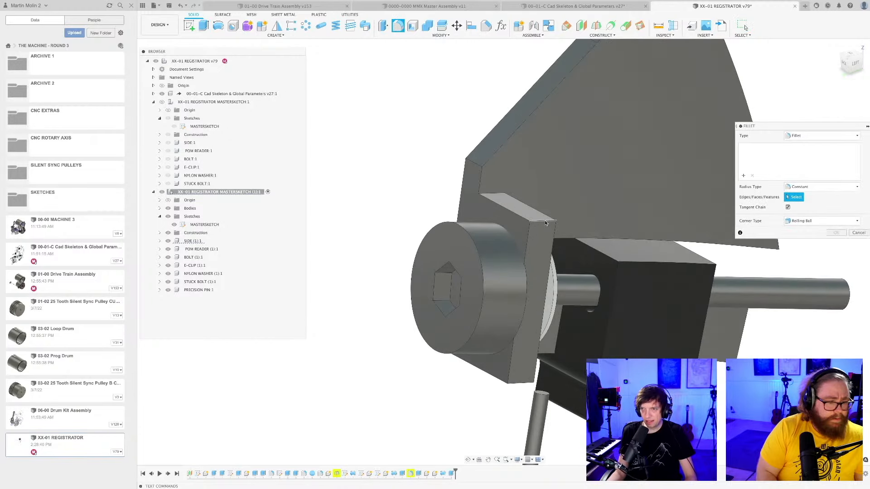
pyautogui.click(547, 222)
pyautogui.click(546, 245)
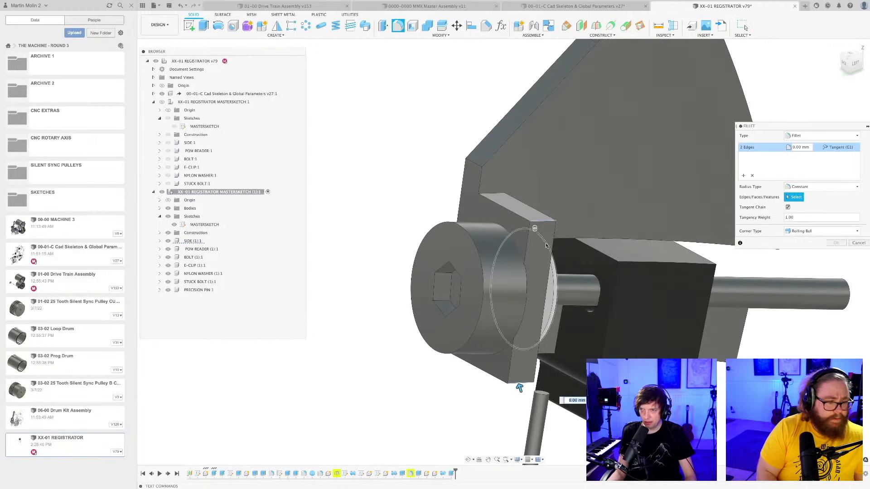
pyautogui.moveTo(520, 388); pyautogui.dragTo(513, 368)
pyautogui.press('Return')
pyautogui.keyDown('shift'); pyautogui.moveTo(503, 340); pyautogui.dragTo(463, 217, button='middle'); pyautogui.keyUp('shift')
# Fillet the side plate's shoulder edge above the bolt with a radius of about 31 mm.
pyautogui.press('f')
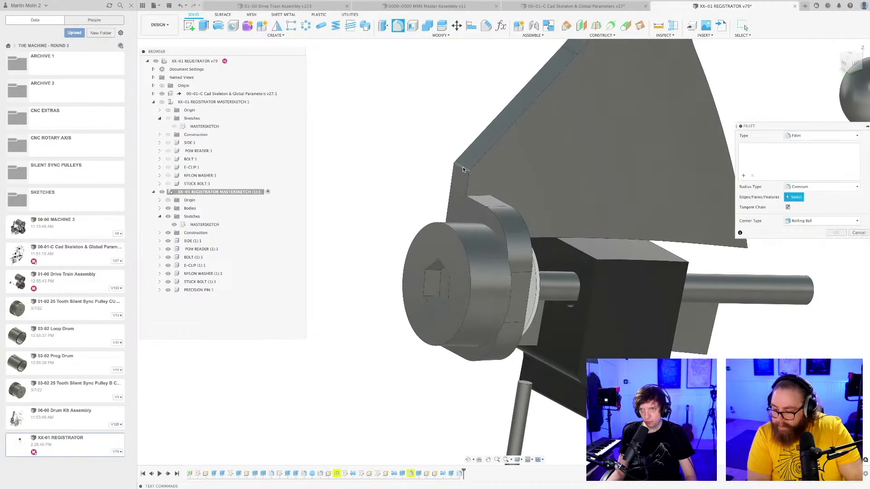
pyautogui.click(463, 169)
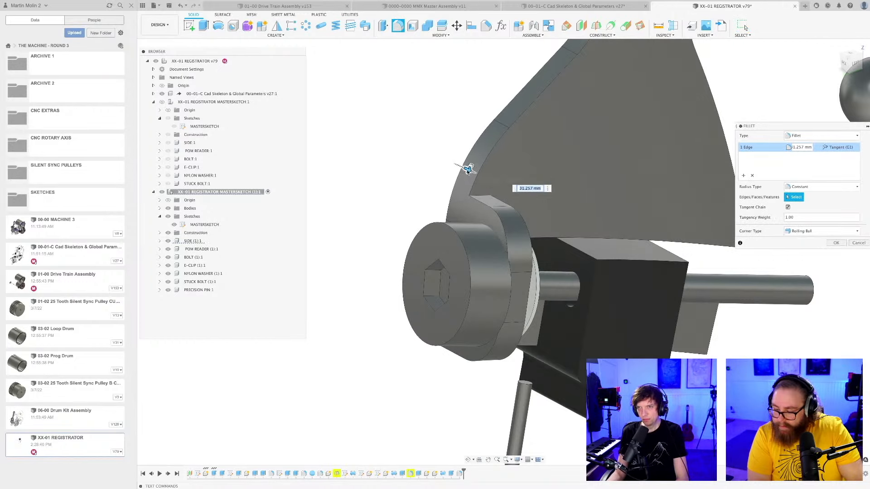
pyautogui.press('Return')
pyautogui.keyDown('shift'); pyautogui.moveTo(469, 169); pyautogui.dragTo(427, 298, button='middle'); pyautogui.keyUp('shift')
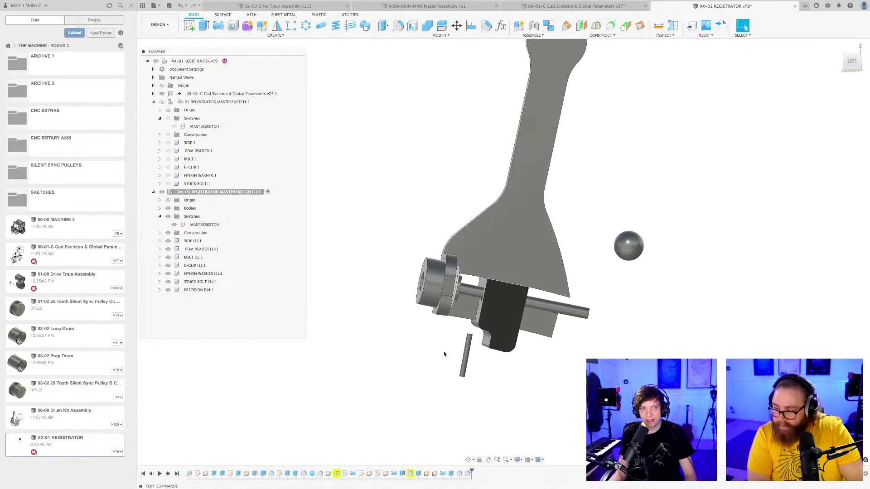
pyautogui.moveTo(444, 356); pyautogui.dragTo(447, 367, button='middle')
# Save the registrator design with the new fillets as a new version.
pyautogui.scroll(2, 448, 366)
pyautogui.press('super+s')
pyautogui.press('Return')
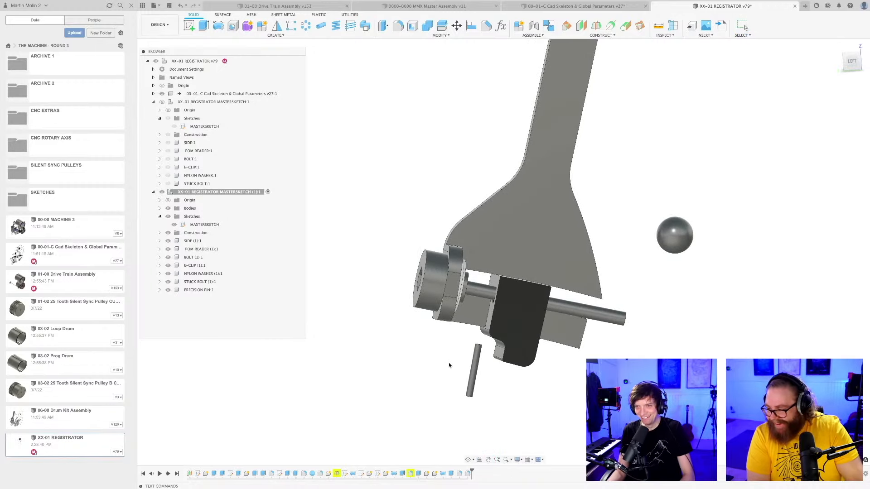
pyautogui.scroll(3, 450, 364)
pyautogui.scroll(2, 451, 357)
pyautogui.moveTo(451, 358)
pyautogui.keyDown('shift'); pyautogui.mouseDown(button='middle')
pyautogui.moveTo(433, 359)
pyautogui.moveTo(462, 366)
pyautogui.moveTo(461, 356)
pyautogui.moveTo(464, 366)
pyautogui.mouseUp(button='middle'); pyautogui.keyUp('shift')
pyautogui.scroll(-5, 465, 366)
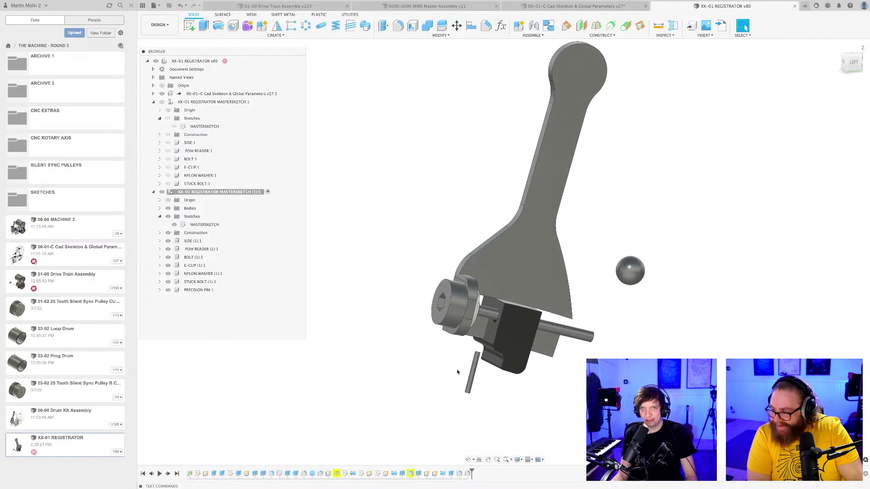
# Collapse both registrator components, then show and activate the original XX-01 REGISTRATOR MASTERSKETCH:1 and hide the copy.
pyautogui.click(154, 193)
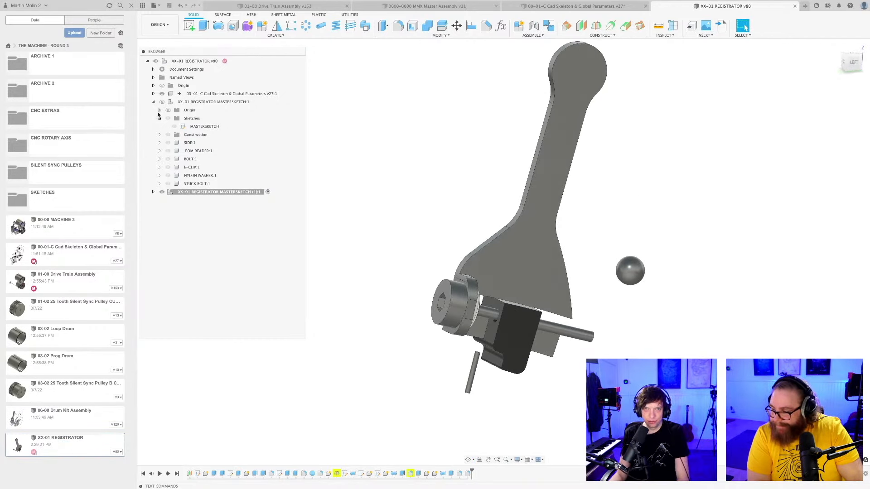
pyautogui.click(162, 102)
pyautogui.click(153, 102)
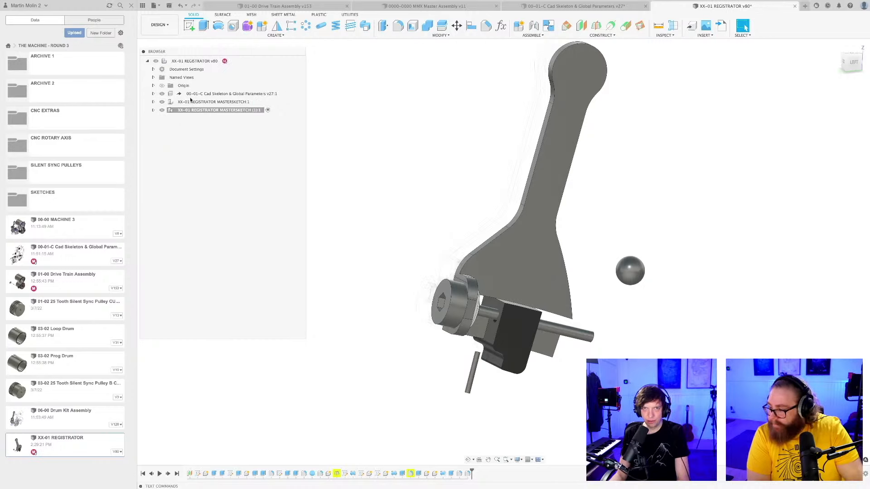
pyautogui.click(254, 103)
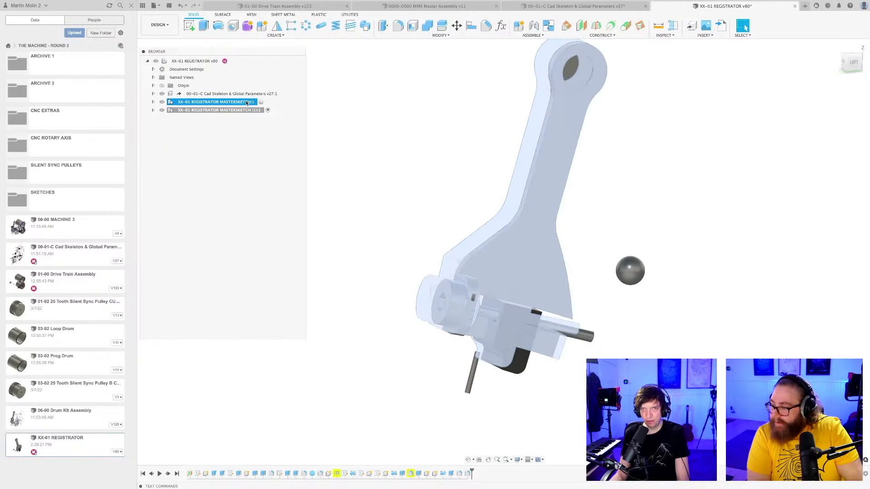
pyautogui.click(262, 103)
pyautogui.moveTo(399, 138); pyautogui.dragTo(433, 152, button='middle')
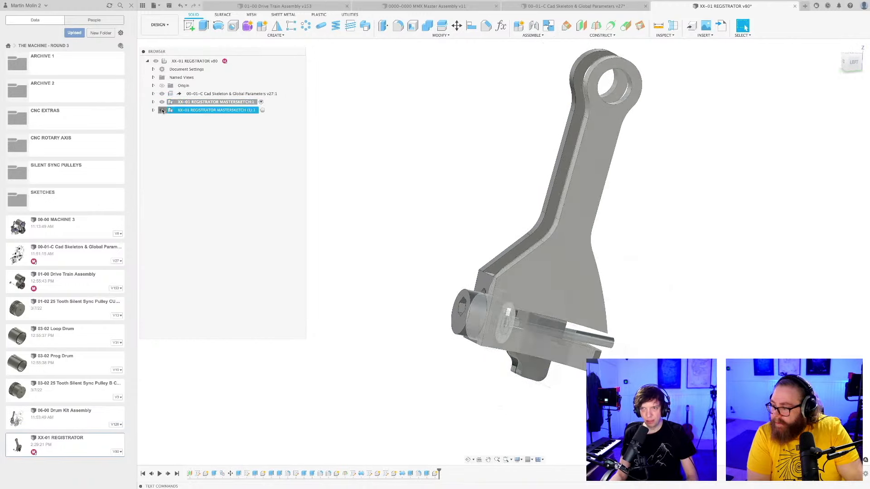
# Examine the original two-plate registrator from the side and below, around its slotted lower end.
pyautogui.keyDown('shift'); pyautogui.moveTo(424, 188); pyautogui.dragTo(477, 235, button='middle'); pyautogui.keyUp('shift')
pyautogui.keyDown('shift'); pyautogui.moveTo(429, 236); pyautogui.dragTo(474, 159, button='middle'); pyautogui.keyUp('shift')
pyautogui.scroll(4, 555, 219)
pyautogui.scroll(-5, 529, 241)
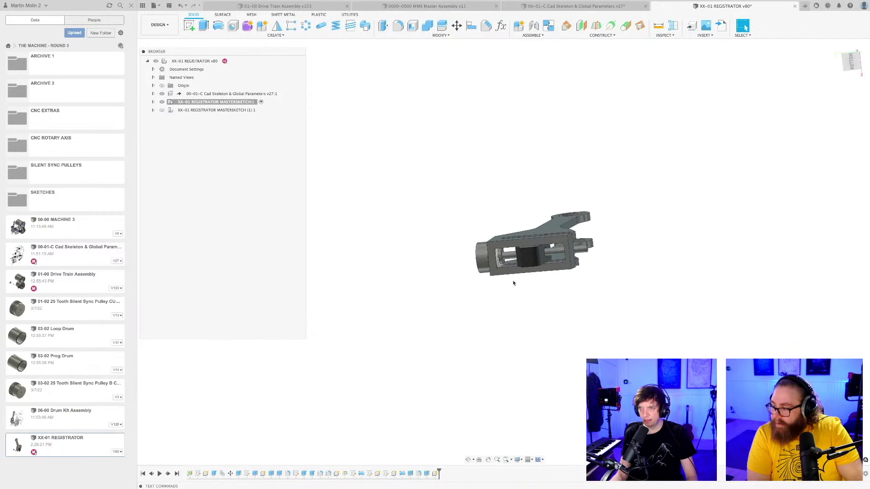
pyautogui.keyDown('shift'); pyautogui.moveTo(517, 281); pyautogui.dragTo(435, 363, button='middle'); pyautogui.keyUp('shift')
pyautogui.scroll(3, 528, 331)
pyautogui.click(542, 310)
pyautogui.scroll(-4, 542, 311)
# Save the design as another version and inspect the end face of the original registrator's slotted flange.
pyautogui.press('super+s')
pyautogui.press('Return')
pyautogui.scroll(3, 500, 340)
pyautogui.keyDown('shift'); pyautogui.moveTo(435, 362); pyautogui.dragTo(494, 354, button='middle'); pyautogui.keyUp('shift')
pyautogui.scroll(3, 532, 334)
pyautogui.click(534, 337)
pyautogui.scroll(-4, 529, 365)
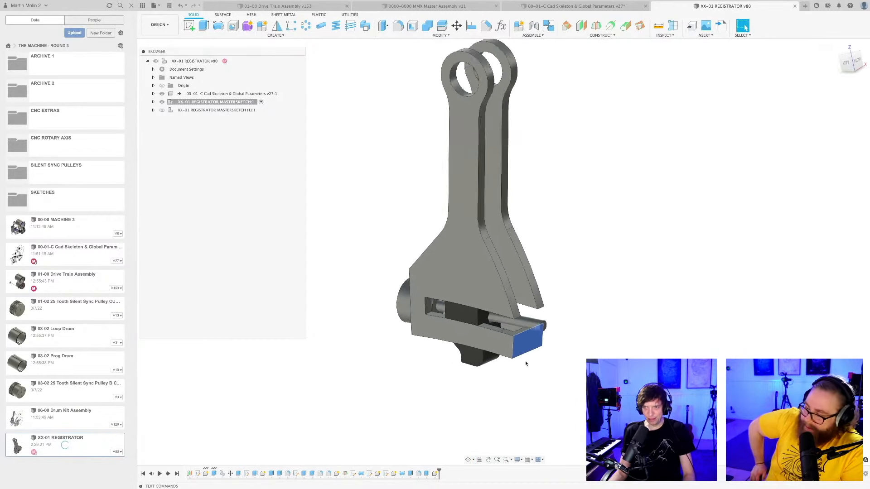
pyautogui.moveTo(533, 372)
pyautogui.keyDown('shift'); pyautogui.mouseDown(button='middle')
pyautogui.moveTo(548, 383)
pyautogui.moveTo(533, 384)
pyautogui.mouseUp(button='middle'); pyautogui.keyUp('shift')
pyautogui.scroll(2, 548, 383)
pyautogui.click(548, 383)
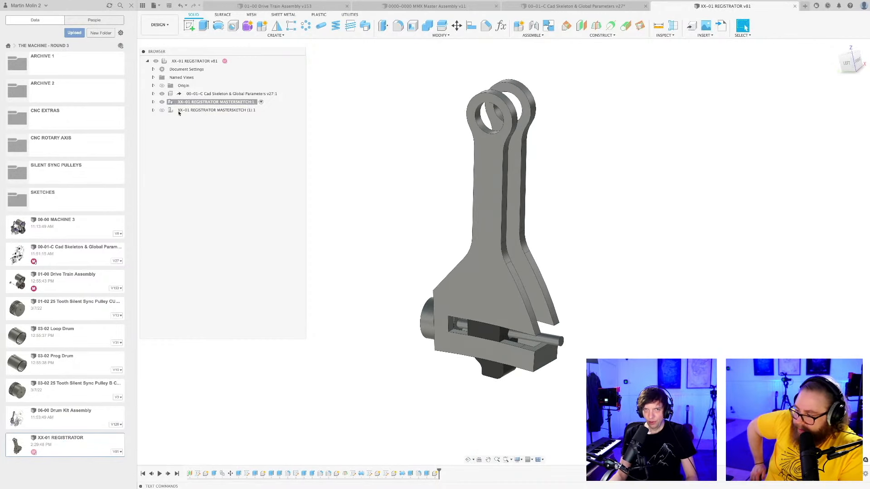
# Hide the original registrator, show the single-side-plate copy again and activate the top-level XX-01 REGISTRATOR component.
pyautogui.click(162, 102)
pyautogui.click(161, 110)
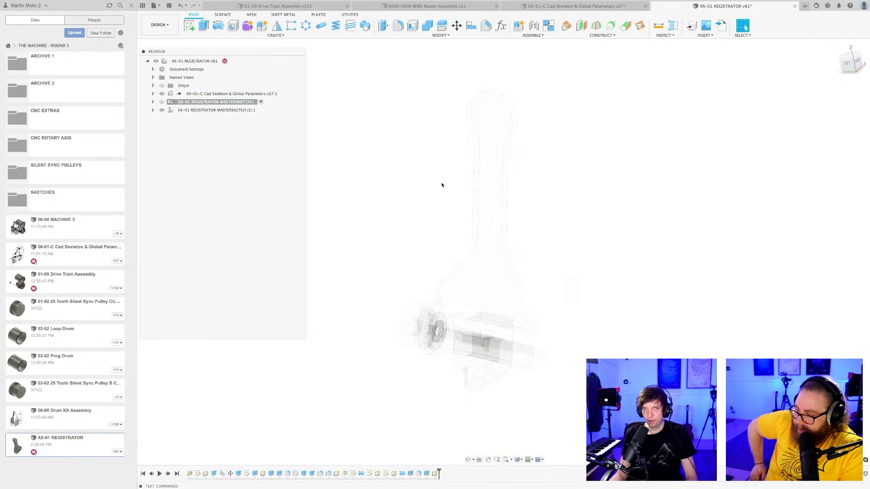
pyautogui.click(196, 61)
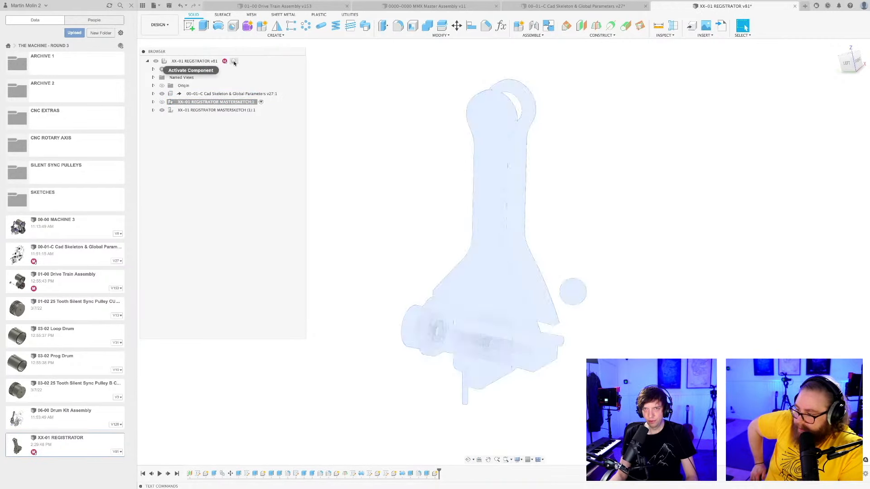
pyautogui.moveTo(640, 359)
pyautogui.keyDown('shift'); pyautogui.mouseDown(button='middle')
pyautogui.moveTo(637, 346)
pyautogui.moveTo(654, 342)
pyautogui.moveTo(628, 352)
pyautogui.mouseUp(button='middle'); pyautogui.keyUp('shift')
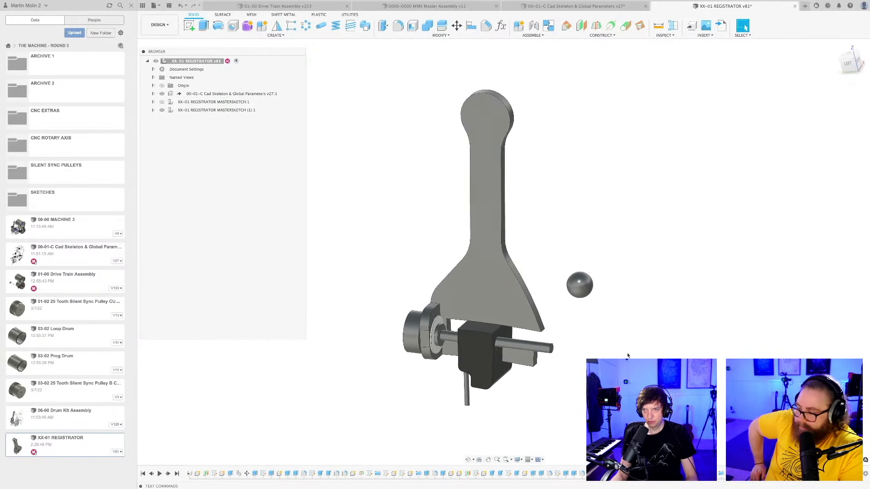
pyautogui.scroll(3, 594, 360)
pyautogui.moveTo(585, 372); pyautogui.dragTo(538, 294, button='middle')
pyautogui.scroll(-2, 631, 359)
pyautogui.click(539, 295)
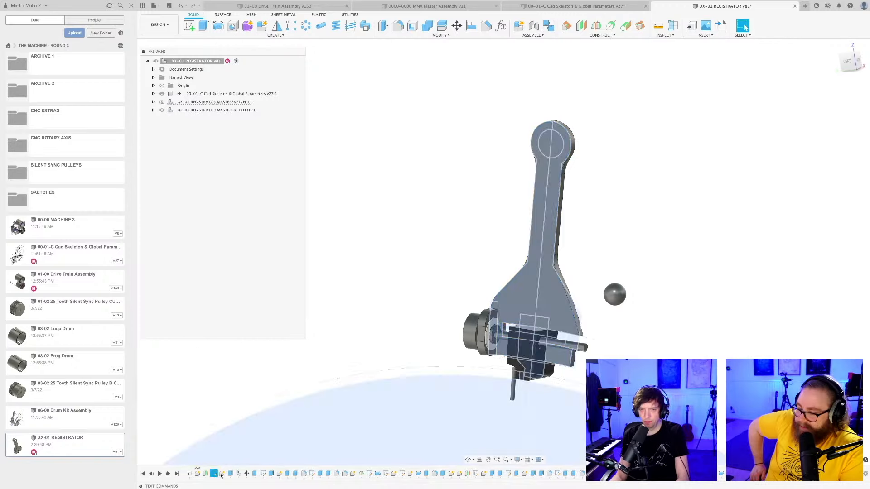
pyautogui.click(245, 415)
pyautogui.rightClick(230, 474)
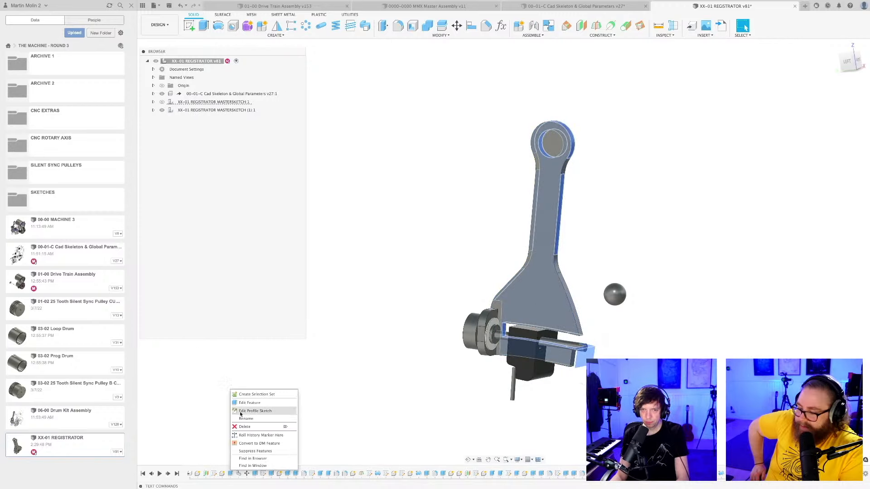
pyautogui.click(249, 403)
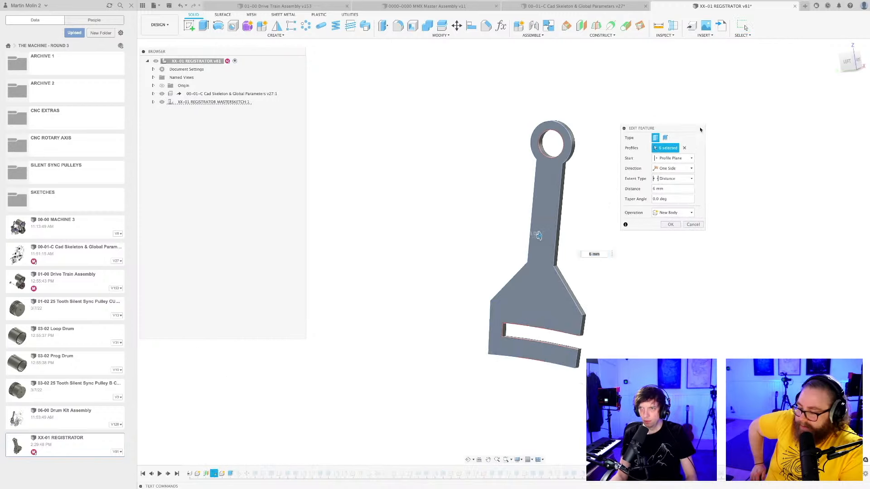
pyautogui.click(681, 225)
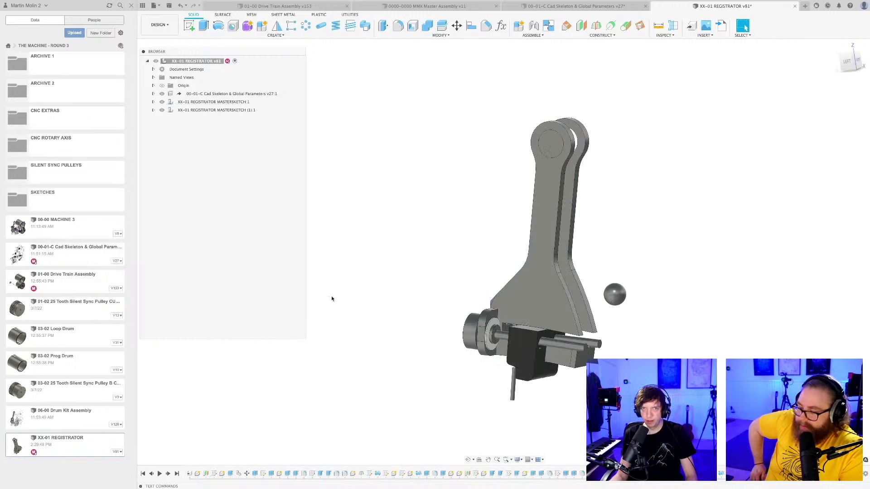
pyautogui.click(161, 102)
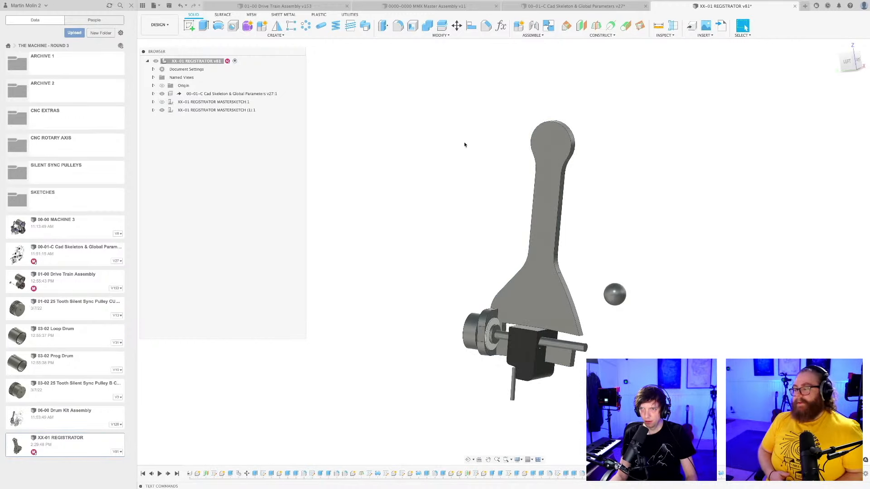
pyautogui.rightClick(254, 473)
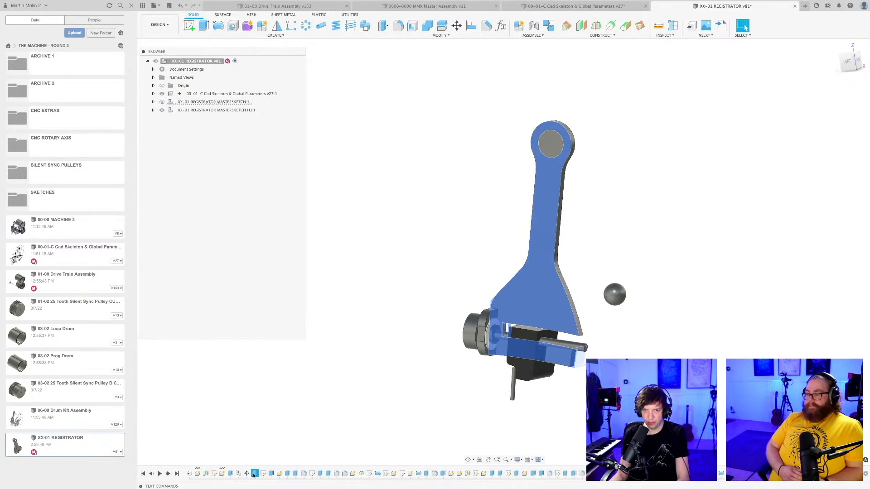
pyautogui.click(274, 412)
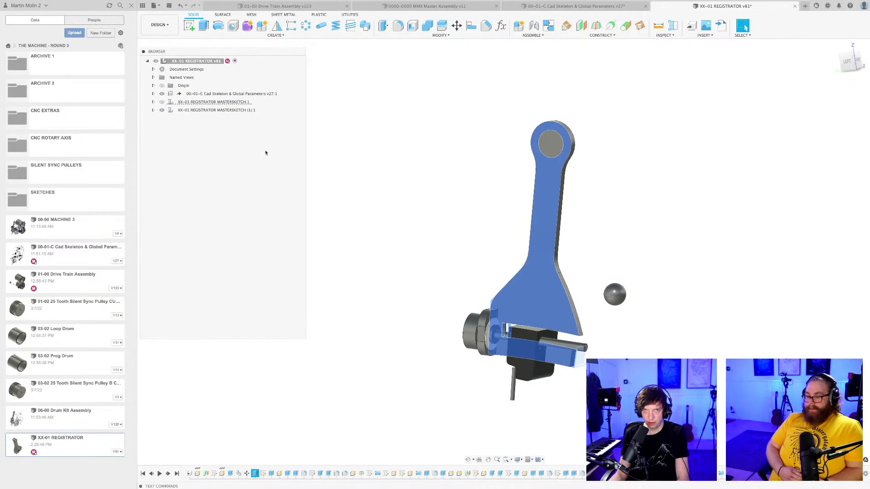
# Activate the registrator copy and edit its 6 mm side plate extrusion with sketches shown, removing the upper eye's circular profile to open the hole.
pyautogui.click(224, 110)
pyautogui.click(415, 171)
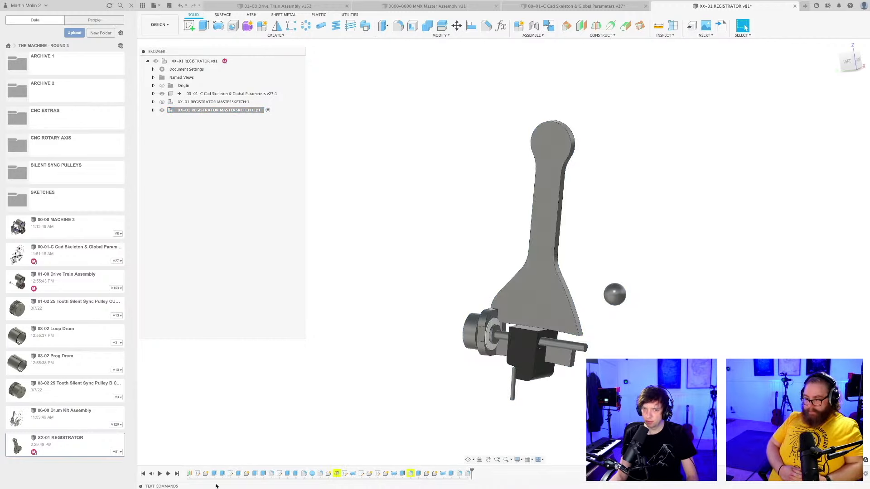
pyautogui.rightClick(216, 474)
pyautogui.click(234, 403)
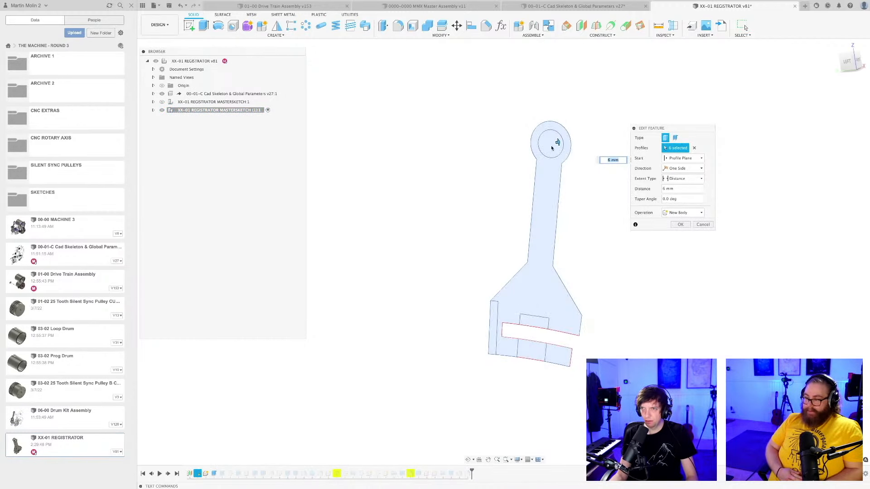
pyautogui.click(519, 460)
pyautogui.moveTo(536, 431)
pyautogui.click(581, 467)
pyautogui.click(552, 144)
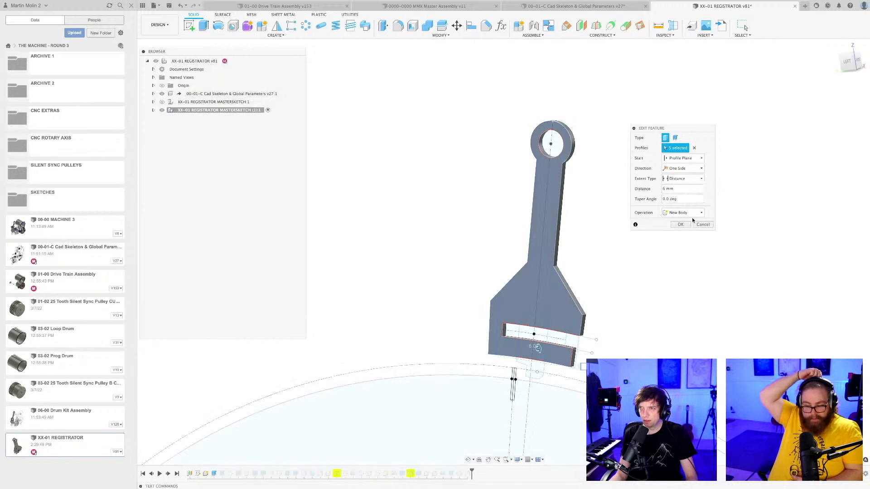
pyautogui.click(680, 225)
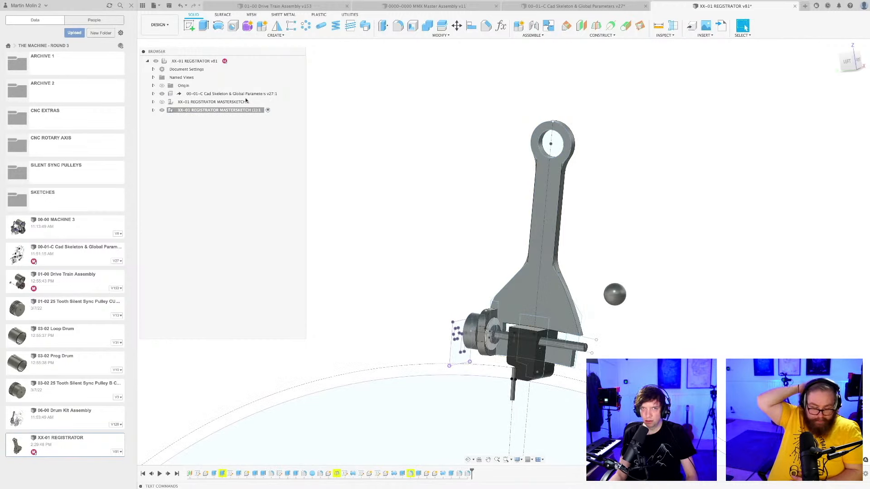
# Hide the sketches again and save the registrator design as a new version.
pyautogui.click(518, 460)
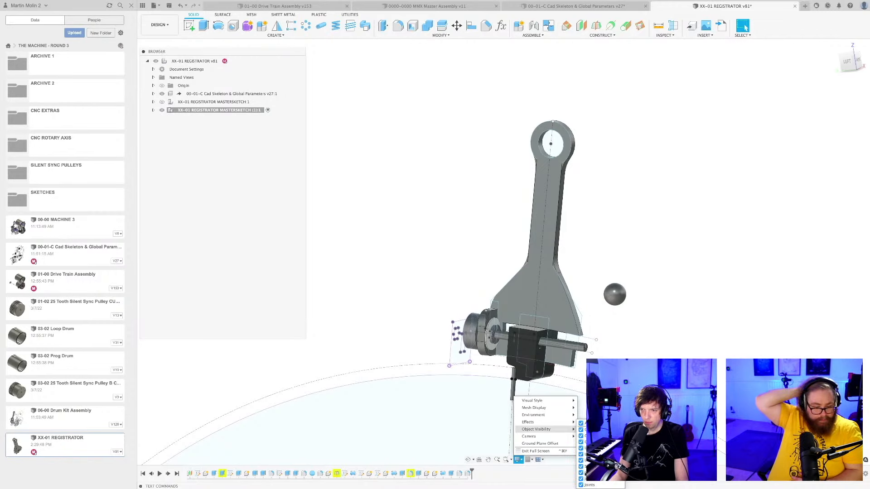
pyautogui.click(581, 468)
pyautogui.click(607, 255)
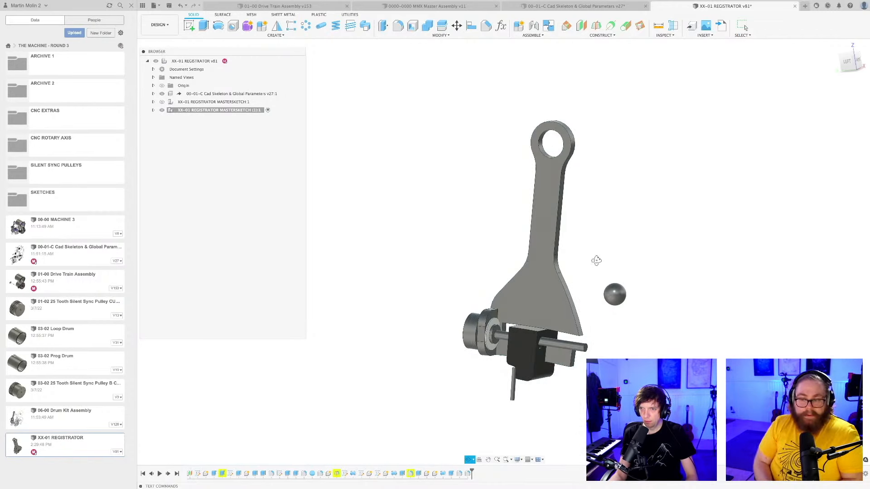
pyautogui.keyDown('shift'); pyautogui.moveTo(596, 261); pyautogui.dragTo(622, 266, button='middle'); pyautogui.keyUp('shift')
pyautogui.press('super+s')
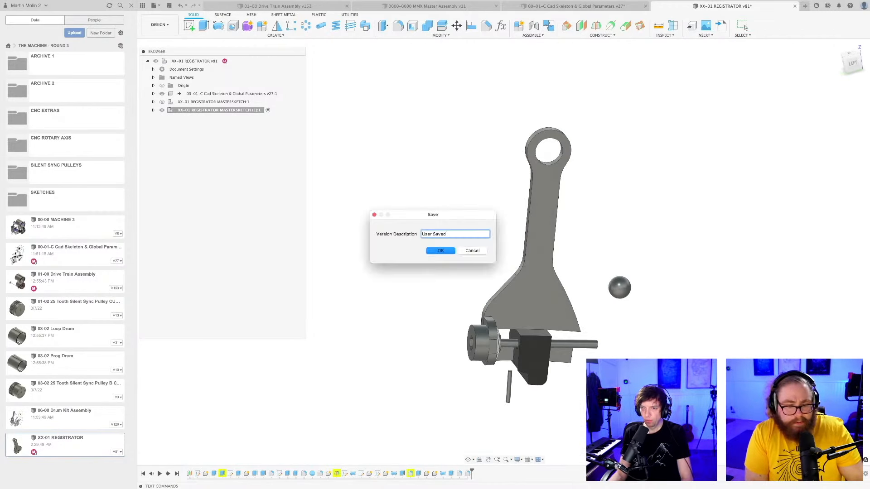
pyautogui.press('Return')
# Examine the single-side-plate registrator from several angles, checking the reader block, precision pin, bolt and slotted flange.
pyautogui.moveTo(589, 392); pyautogui.dragTo(657, 393, button='middle')
pyautogui.keyDown('shift'); pyautogui.moveTo(552, 405); pyautogui.dragTo(490, 389, button='middle'); pyautogui.keyUp('shift')
pyautogui.scroll(5, 563, 405)
pyautogui.scroll(4, 523, 356)
pyautogui.scroll(-4, 567, 402)
pyautogui.scroll(-3, 542, 392)
pyautogui.keyDown('shift'); pyautogui.moveTo(580, 402); pyautogui.dragTo(508, 391, button='middle'); pyautogui.keyUp('shift')
pyautogui.scroll(3, 520, 371)
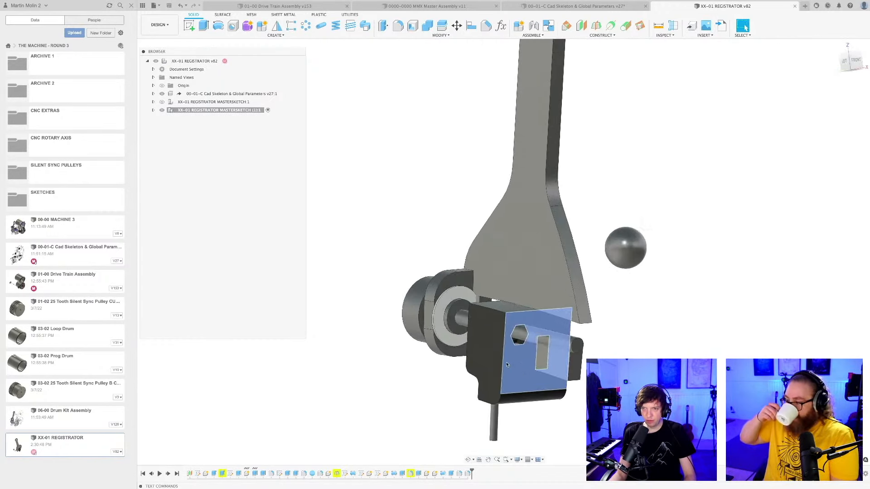
pyautogui.click(492, 358)
pyautogui.scroll(-2, 494, 363)
pyautogui.click(548, 367)
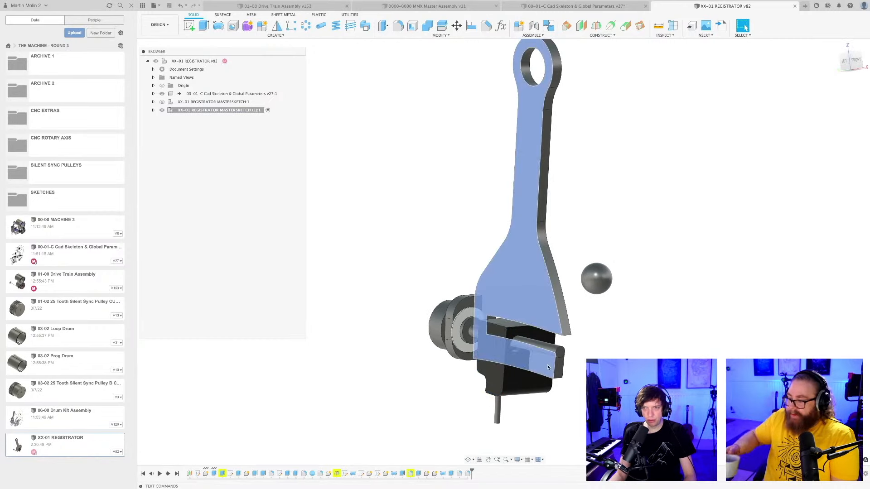
pyautogui.click(598, 374)
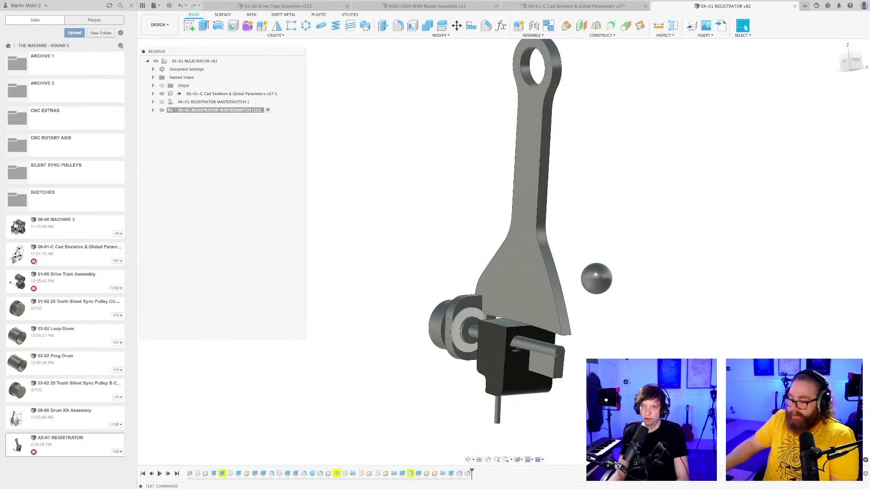
pyautogui.scroll(-3, 597, 373)
pyautogui.keyDown('shift'); pyautogui.moveTo(498, 380); pyautogui.dragTo(563, 378, button='middle'); pyautogui.keyUp('shift')
pyautogui.keyDown('shift'); pyautogui.moveTo(549, 322); pyautogui.dragTo(584, 324, button='middle'); pyautogui.keyUp('shift')
pyautogui.scroll(3, 543, 355)
pyautogui.moveTo(563, 401); pyautogui.dragTo(494, 353, button='middle')
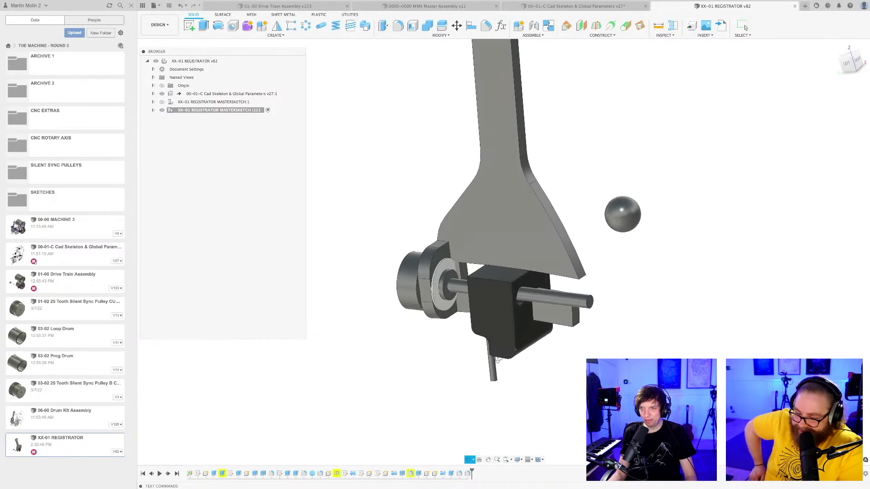
# Apply a large fillet to the side plate's pointed lower corner edge beneath the arm, opposite the bolt.
pyautogui.scroll(2, 598, 284)
pyautogui.press('f')
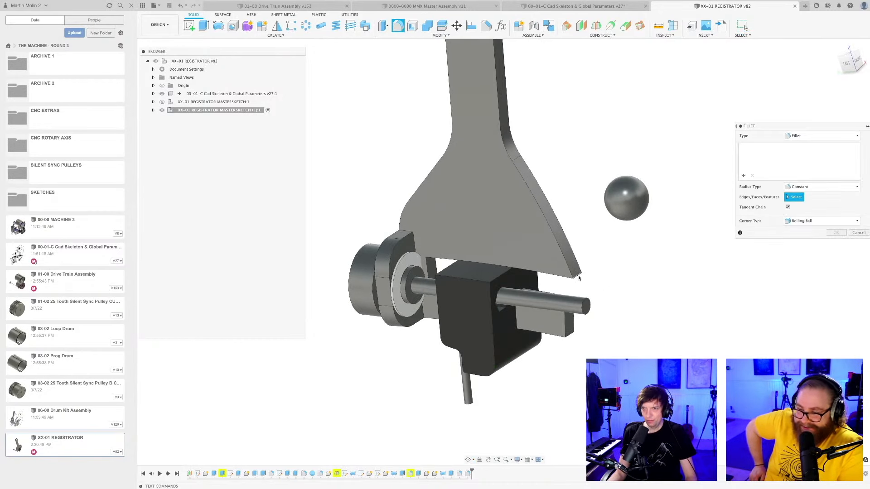
pyautogui.click(576, 277)
pyautogui.moveTo(575, 278); pyautogui.dragTo(510, 215)
pyautogui.press('Return')
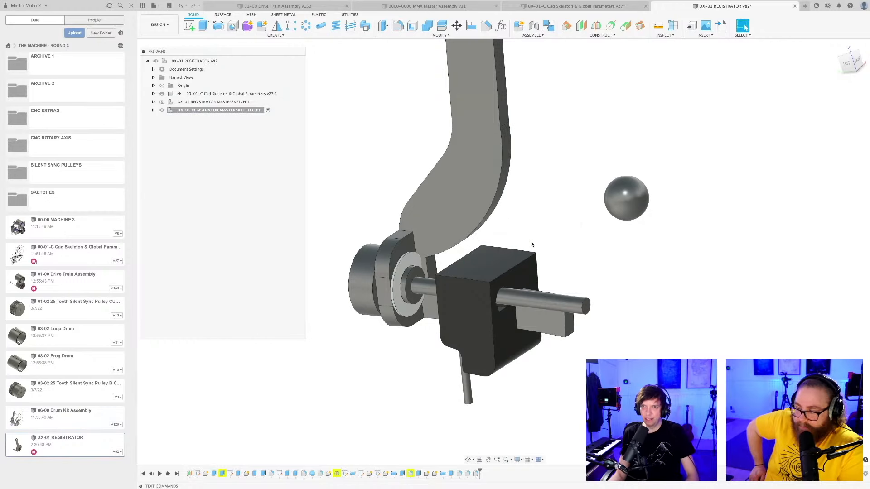
# Check the rounded side plate from behind and along the whole arm, and save the registrator design as a new version.
pyautogui.moveTo(536, 239)
pyautogui.keyDown('shift'); pyautogui.mouseDown(button='middle')
pyautogui.moveTo(577, 225)
pyautogui.moveTo(546, 231)
pyautogui.mouseUp(button='middle'); pyautogui.keyUp('shift')
pyautogui.keyDown('shift'); pyautogui.moveTo(541, 349); pyautogui.dragTo(456, 361, button='middle'); pyautogui.keyUp('shift')
pyautogui.scroll(3, 622, 386)
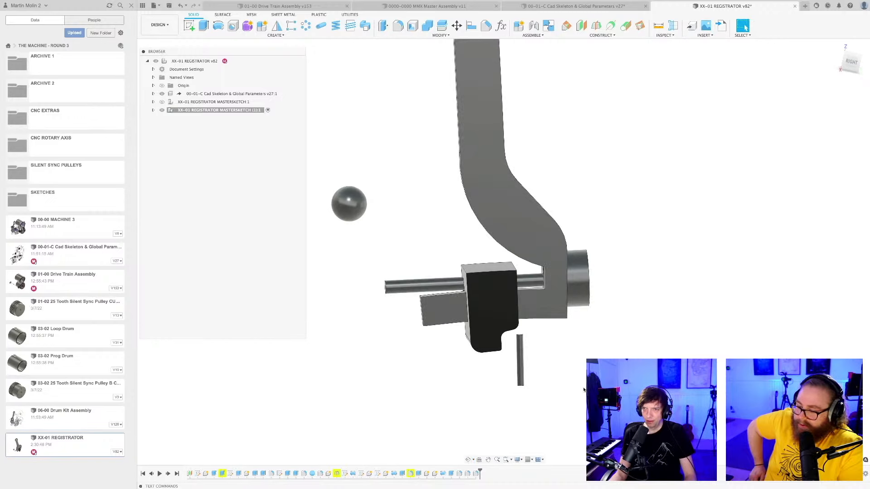
pyautogui.moveTo(583, 390); pyautogui.dragTo(554, 406, button='middle')
pyautogui.scroll(-2, 558, 404)
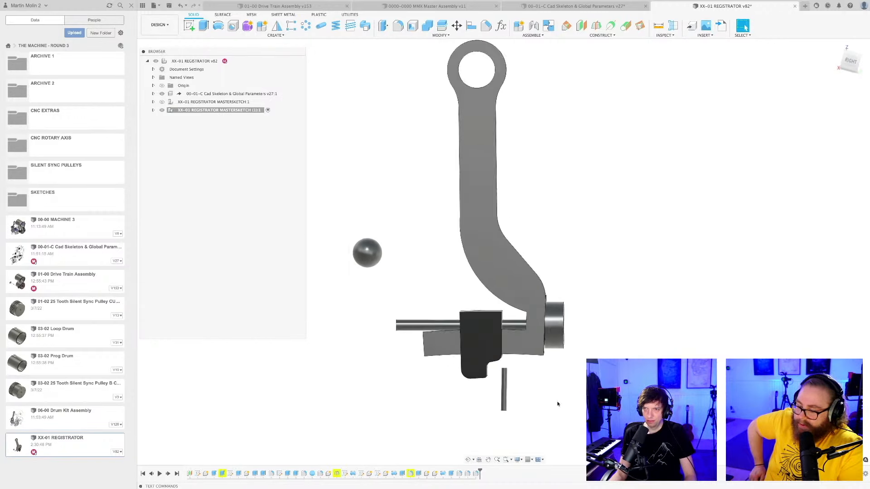
pyautogui.scroll(-2, 558, 404)
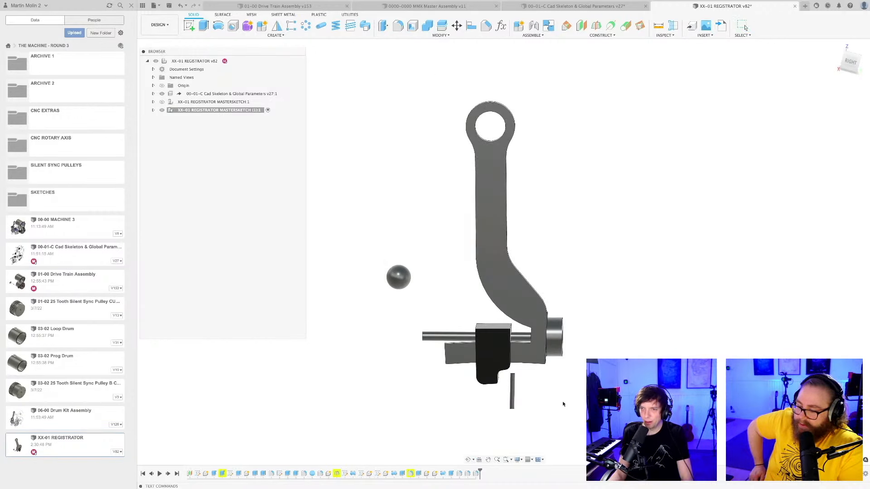
pyautogui.scroll(1, 576, 403)
pyautogui.scroll(-2, 575, 403)
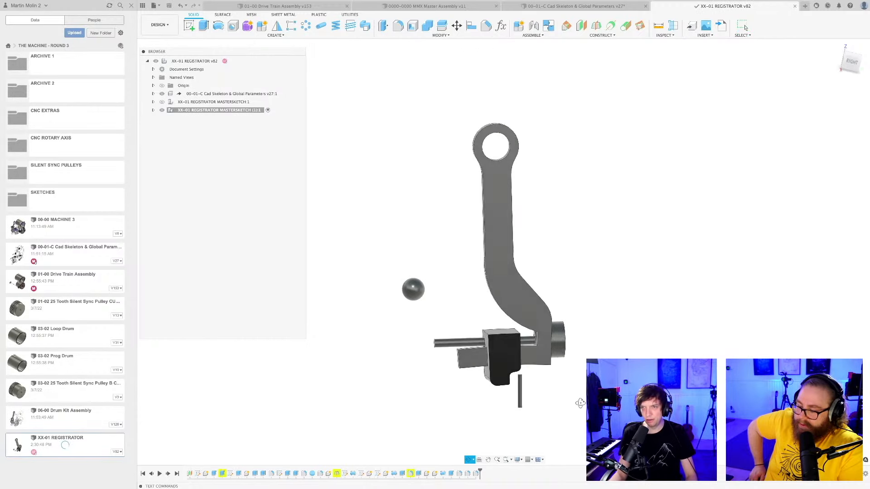
# Open the side plate's MASTERSKETCH, examine its arm and flange geometry and the sketch dimensions, and finish the sketch without editing it.
pyautogui.click(505, 284)
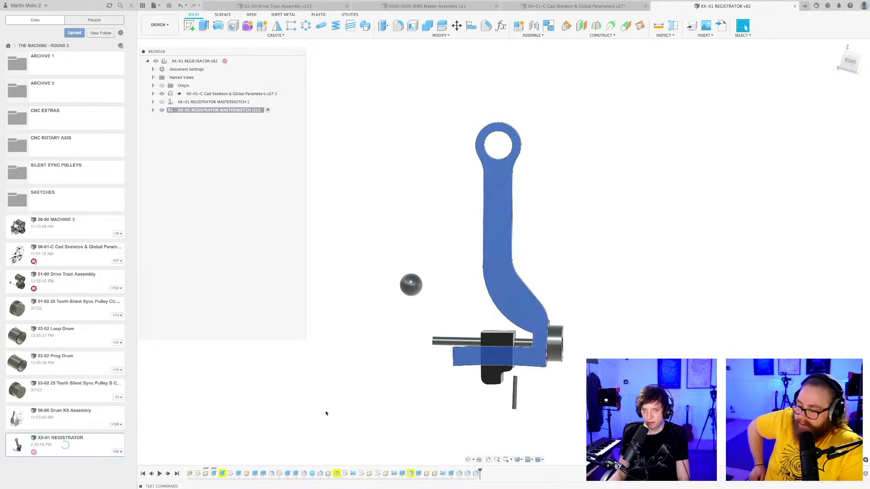
pyautogui.doubleClick(205, 473)
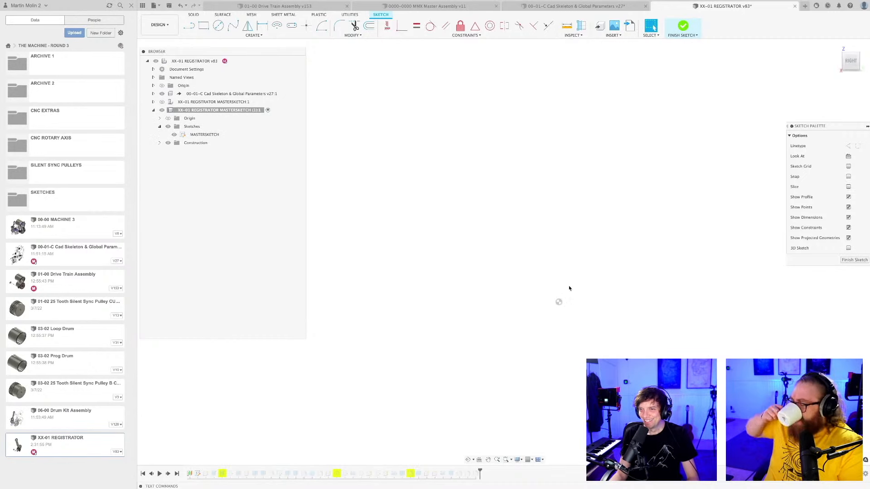
pyautogui.click(520, 460)
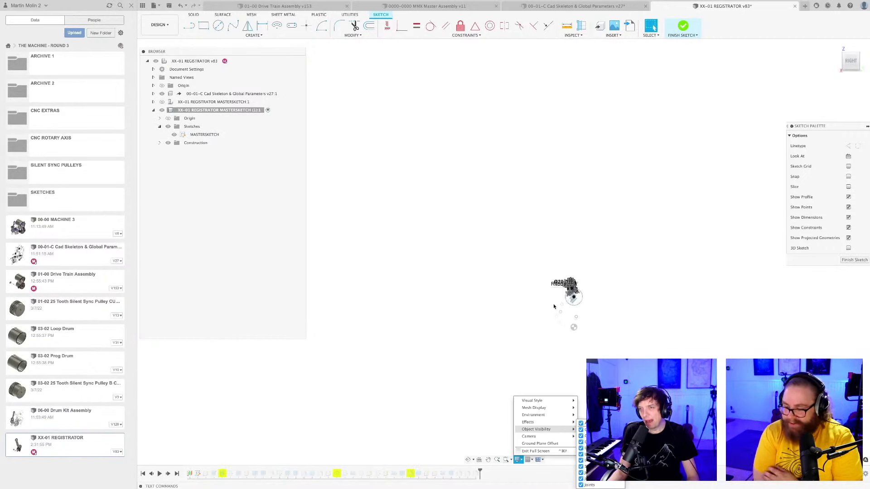
pyautogui.scroll(3, 566, 276)
pyautogui.moveTo(591, 173); pyautogui.dragTo(554, 241, button='middle')
pyautogui.scroll(5, 530, 233)
pyautogui.scroll(6, 495, 276)
pyautogui.scroll(8, 494, 279)
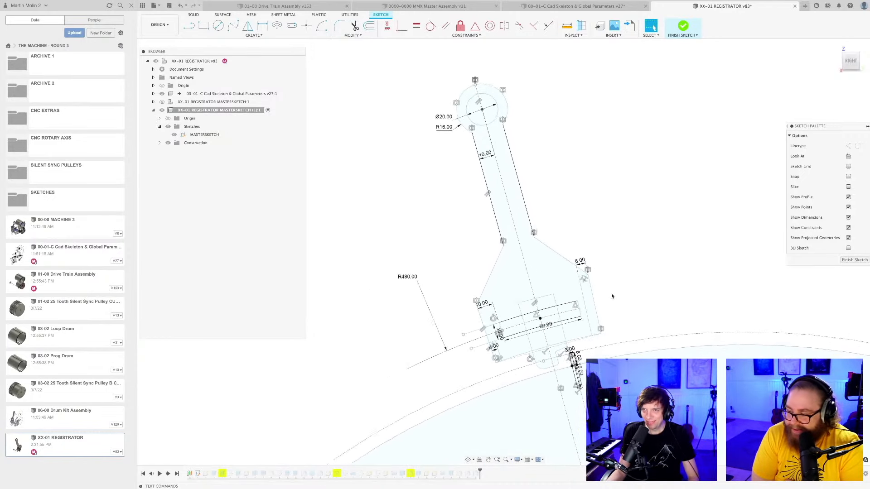
pyautogui.scroll(3, 582, 353)
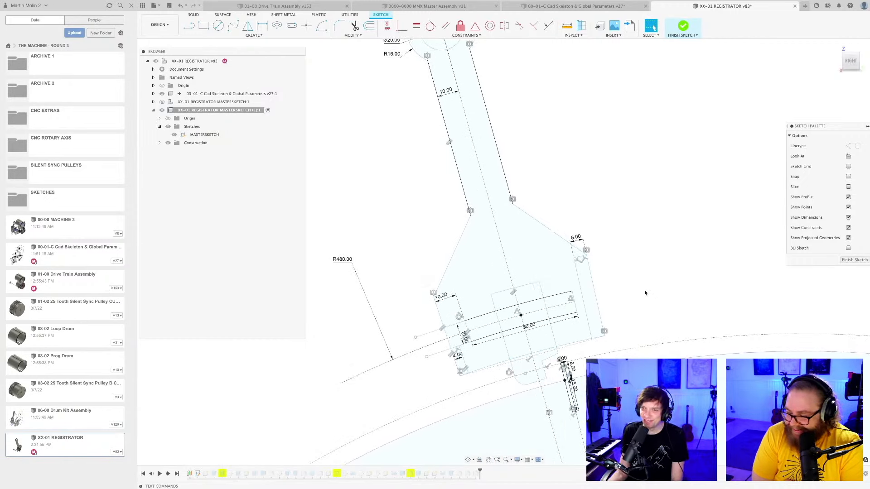
pyautogui.scroll(-2, 644, 294)
pyautogui.scroll(2, 630, 293)
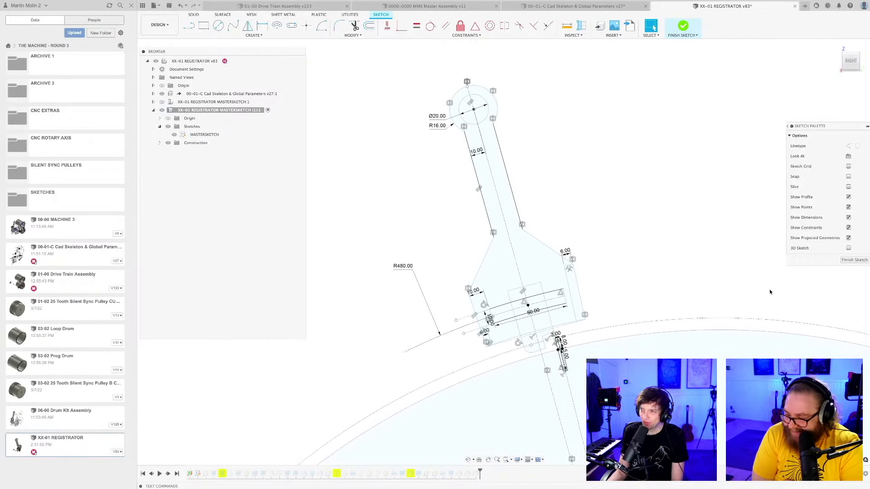
pyautogui.click(854, 260)
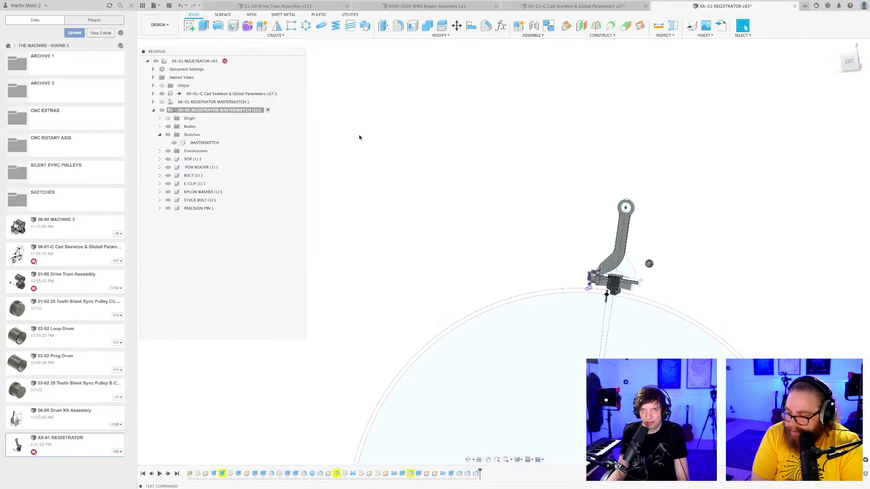
# Start a new sketch on the side plate's outer face, hide the MASTERSKETCH and project the plate face's outline into it.
pyautogui.click(190, 27)
pyautogui.scroll(3, 630, 195)
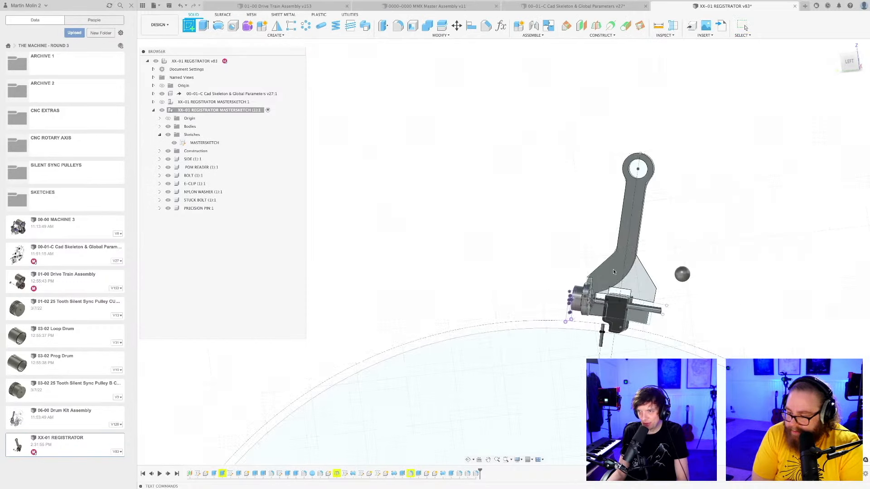
pyautogui.click(630, 193)
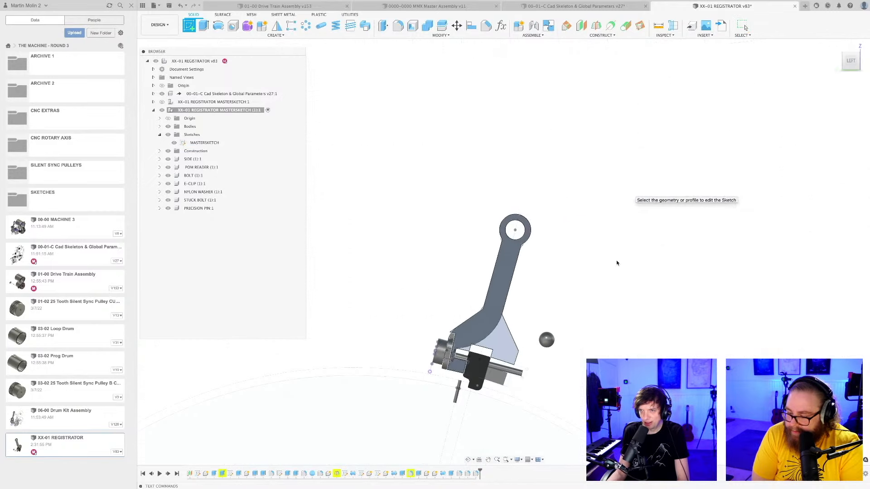
pyautogui.click(174, 143)
pyautogui.moveTo(539, 295); pyautogui.dragTo(560, 258, button='middle')
pyautogui.press('p')
pyautogui.click(518, 257)
pyautogui.press('Return')
pyautogui.scroll(3, 515, 267)
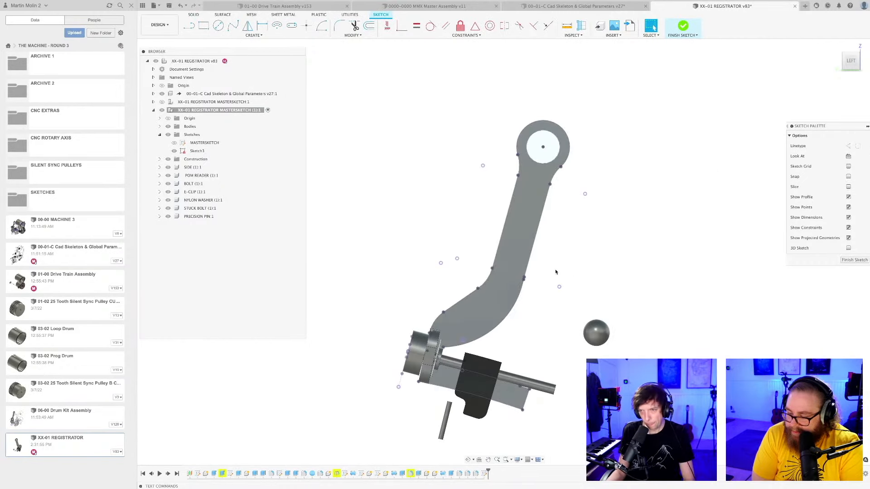
pyautogui.press('o')
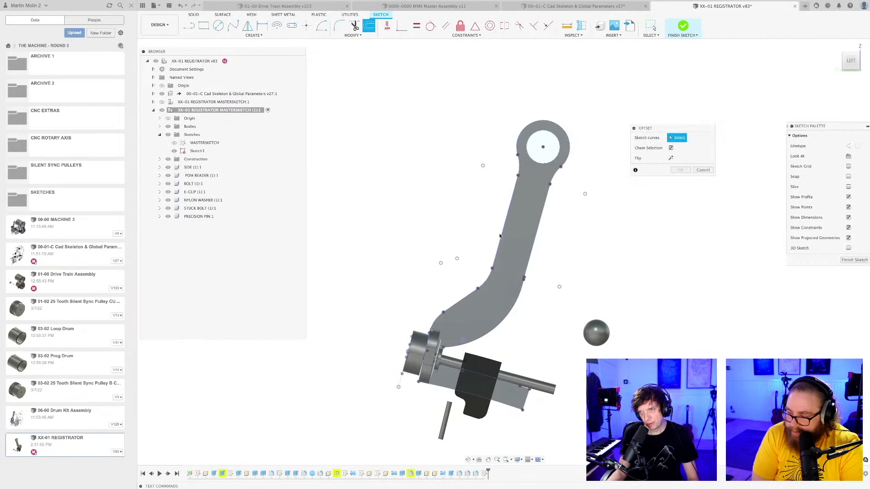
pyautogui.keyDown('shift'); pyautogui.moveTo(489, 231); pyautogui.dragTo(494, 221, button='middle'); pyautogui.keyUp('shift')
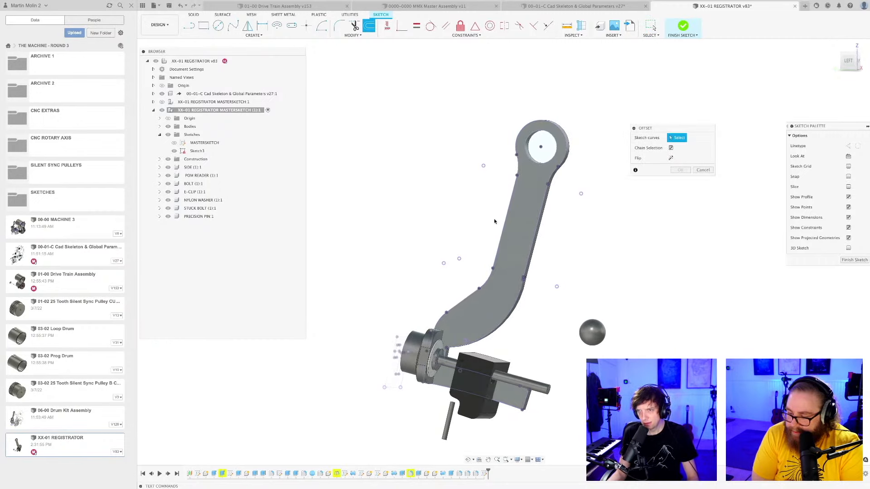
pyautogui.click(507, 211)
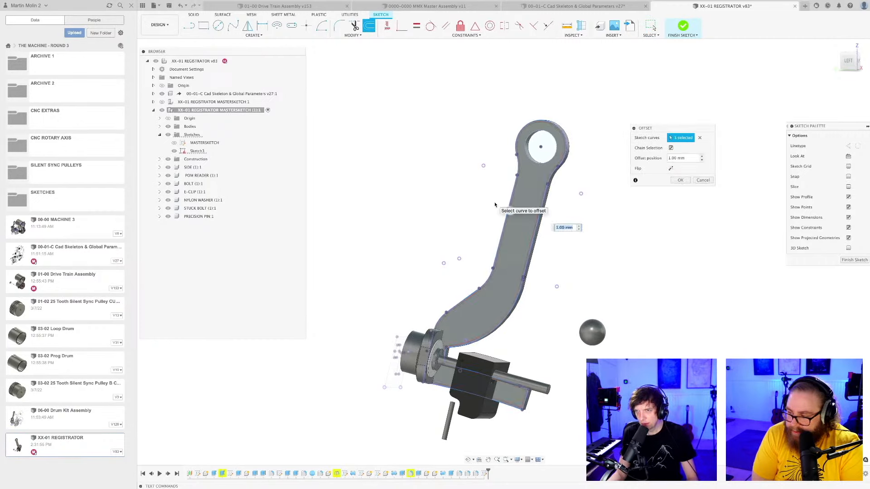
pyautogui.press('Return')
# Offset the connected edge curves along the arm's concave side 10.75 mm into the plate, from below the eye to the lower end.
pyautogui.scroll(2, 495, 209)
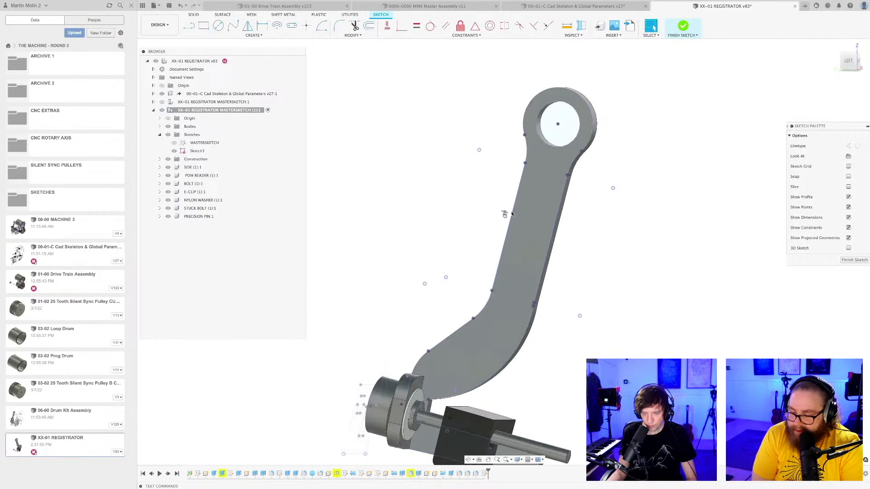
pyautogui.press('o')
pyautogui.click(515, 213)
pyautogui.scroll(3, 524, 171)
pyautogui.scroll(-3, 475, 348)
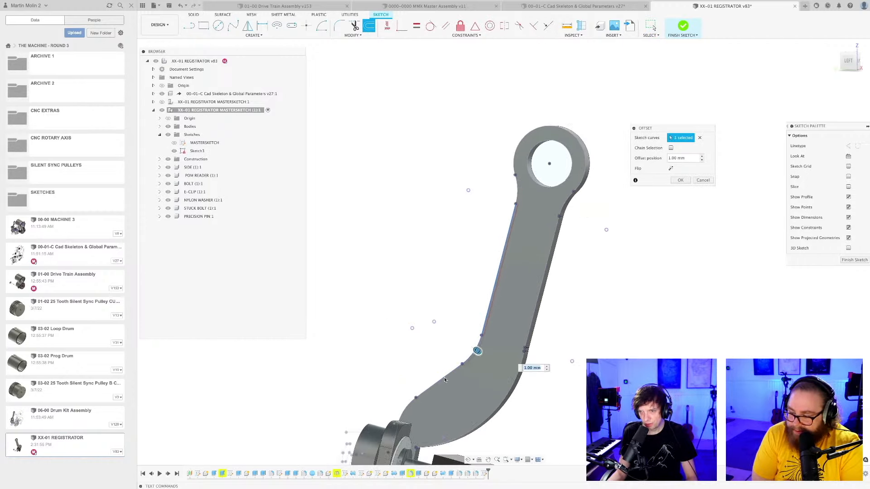
pyautogui.click(405, 409)
pyautogui.scroll(-3, 422, 326)
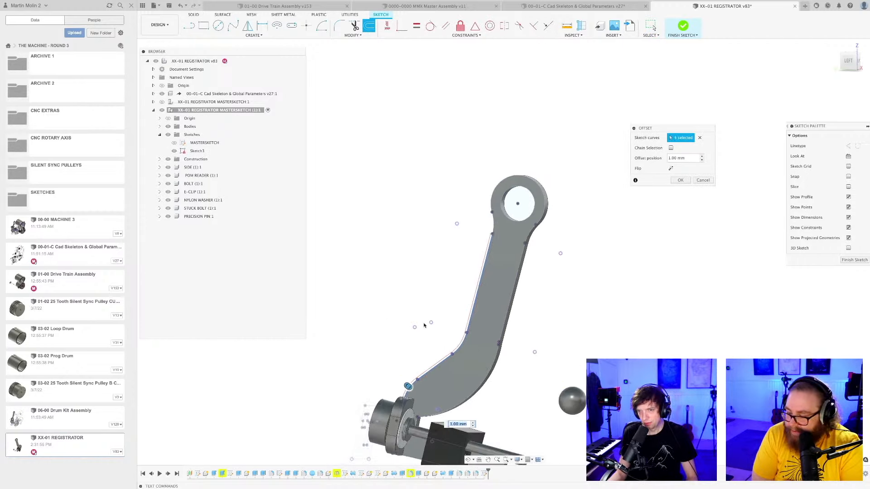
pyautogui.moveTo(423, 325); pyautogui.dragTo(461, 223, button='middle')
pyautogui.scroll(1, 445, 288)
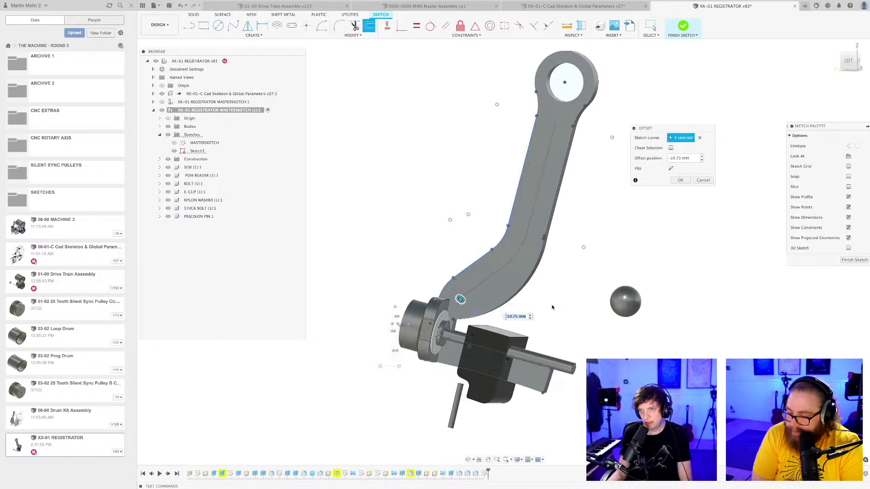
pyautogui.press('Return')
# Close the offset curve's ends with lines, joining the upper end to the eye's outer edge and the lower end to the plate's underside.
pyautogui.scroll(2, 589, 179)
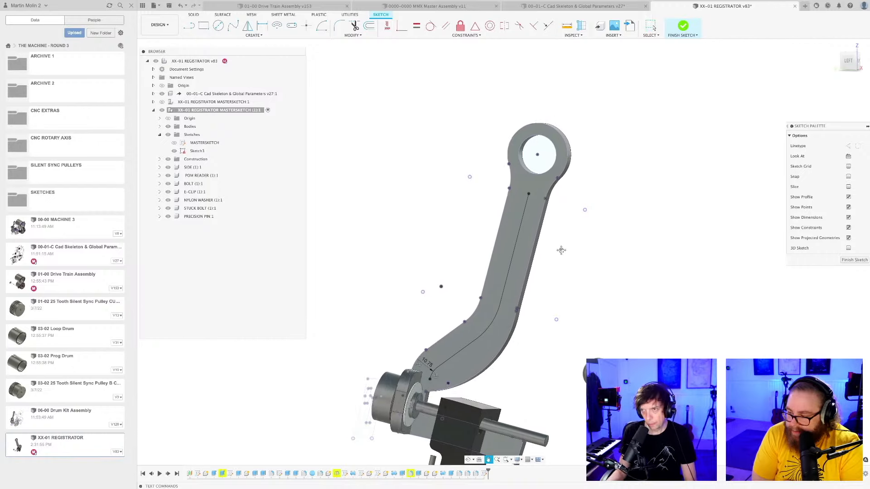
pyautogui.scroll(2, 558, 199)
pyautogui.press('l')
pyautogui.scroll(2, 542, 201)
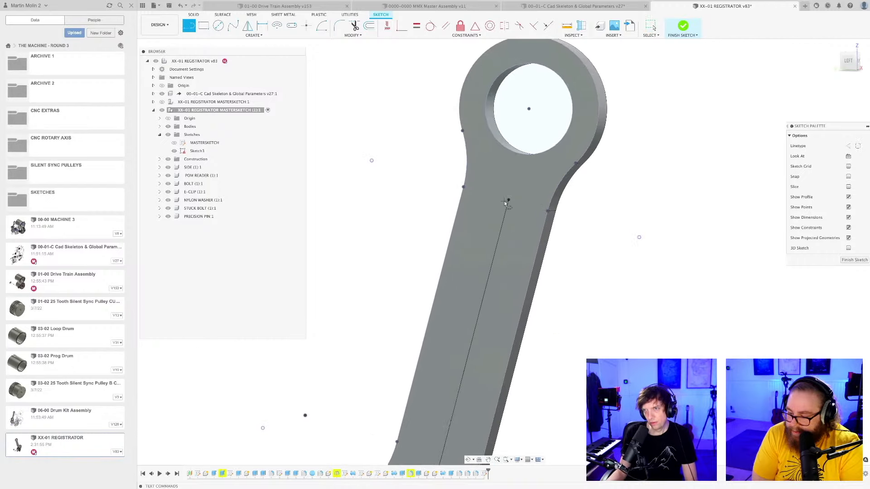
pyautogui.click(508, 200)
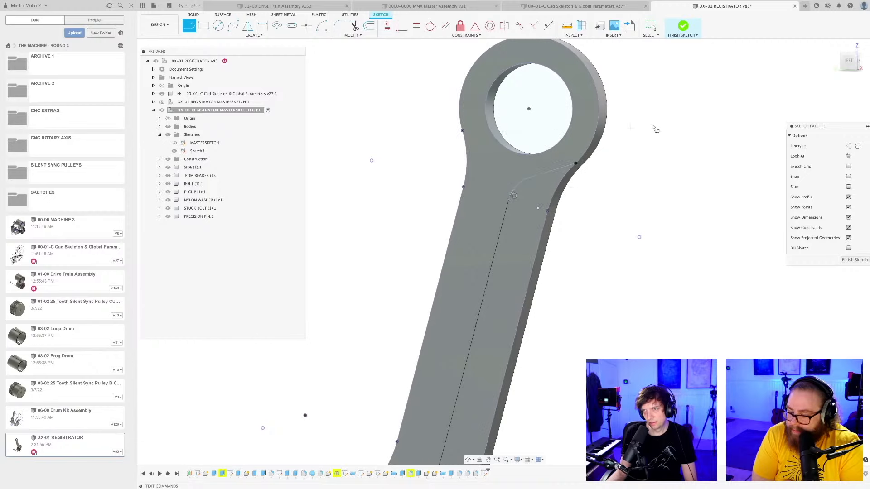
pyautogui.scroll(-5, 610, 197)
pyautogui.scroll(5, 547, 278)
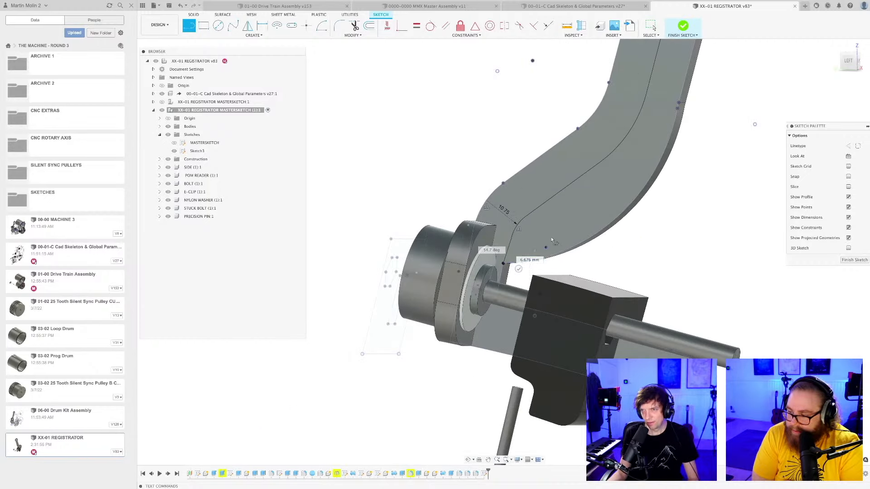
pyautogui.scroll(-8, 517, 260)
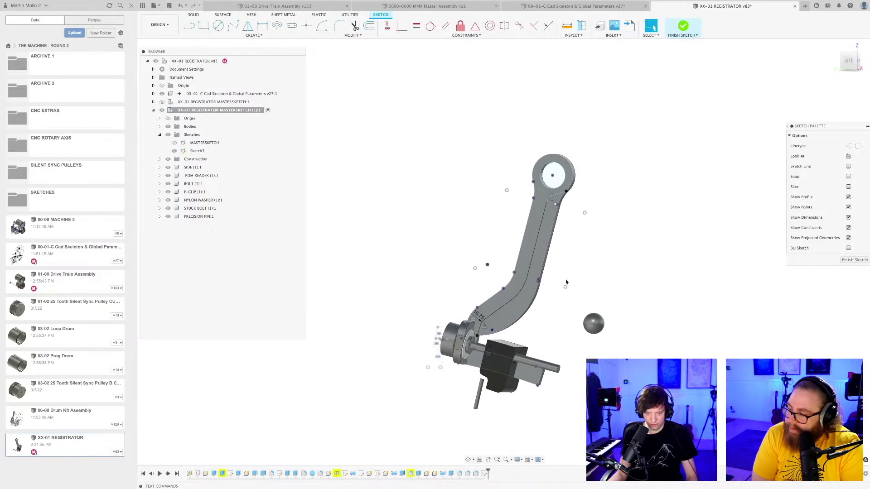
# Save the registrator design with the closed arm sketch as a new version.
pyautogui.scroll(3, 565, 282)
pyautogui.hotkey('ctrl', 's')
pyautogui.press('Return')
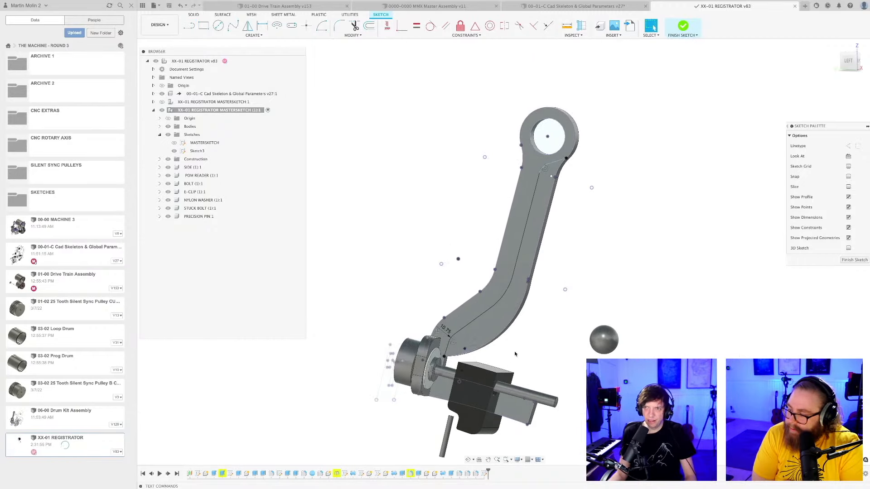
# Extrude the closed profile along the arm's convex side as a Cut of about 20.885 mm to slim the side plate.
pyautogui.scroll(3, 512, 354)
pyautogui.press('e')
pyautogui.click(485, 327)
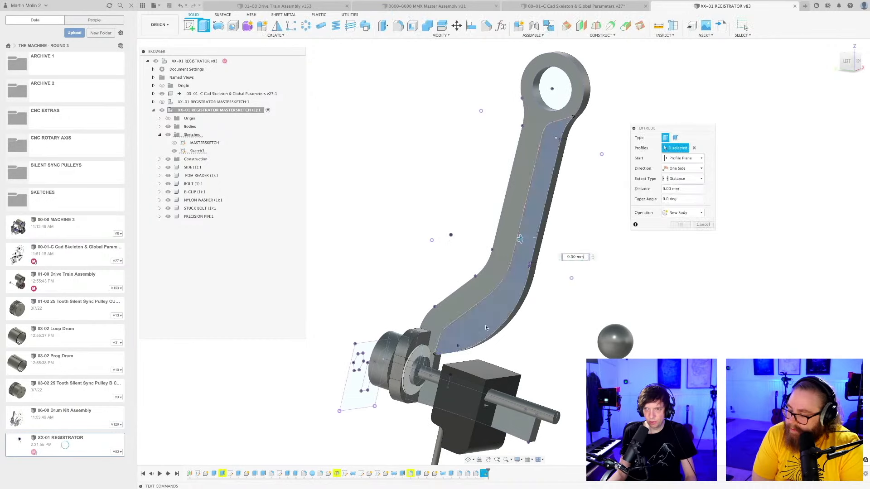
pyautogui.moveTo(520, 238); pyautogui.dragTo(544, 235)
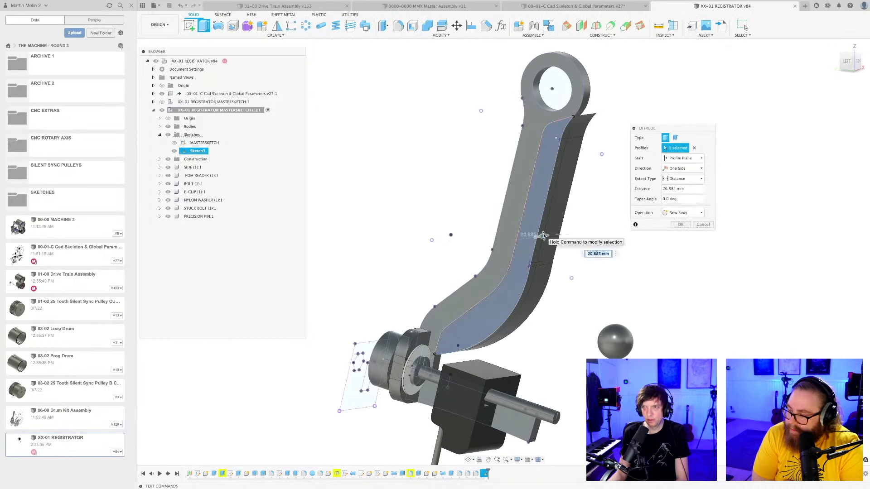
pyautogui.click(686, 214)
pyautogui.click(678, 228)
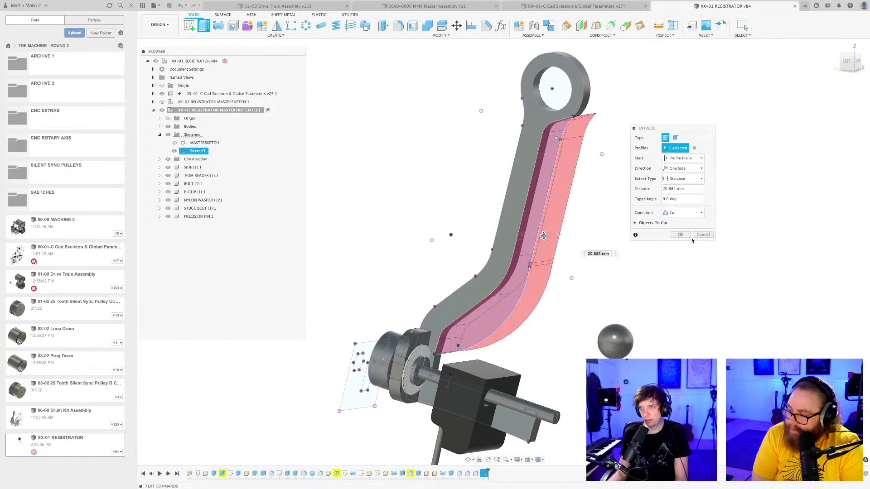
pyautogui.click(680, 235)
# Look over the slimmed registrator arm and save the design as a new version.
pyautogui.scroll(-3, 566, 273)
pyautogui.keyDown('shift'); pyautogui.moveTo(569, 278); pyautogui.dragTo(572, 191, button='middle'); pyautogui.keyUp('shift')
pyautogui.press('super+s')
pyautogui.press('Return')
# Fillet the sharp edge where the cut meets the eye's outer rim with a 1 mm radius.
pyautogui.scroll(3, 533, 183)
pyautogui.scroll(3, 534, 182)
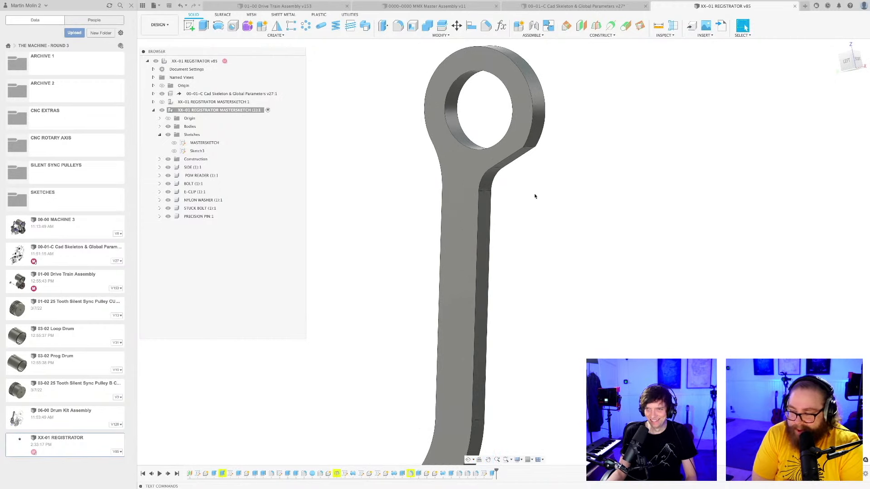
pyautogui.press('f')
pyautogui.click(533, 149)
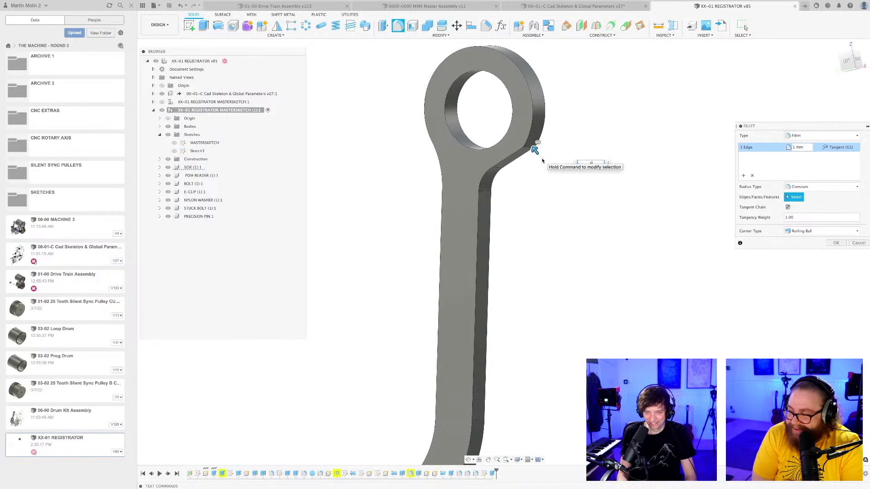
pyautogui.press('Return')
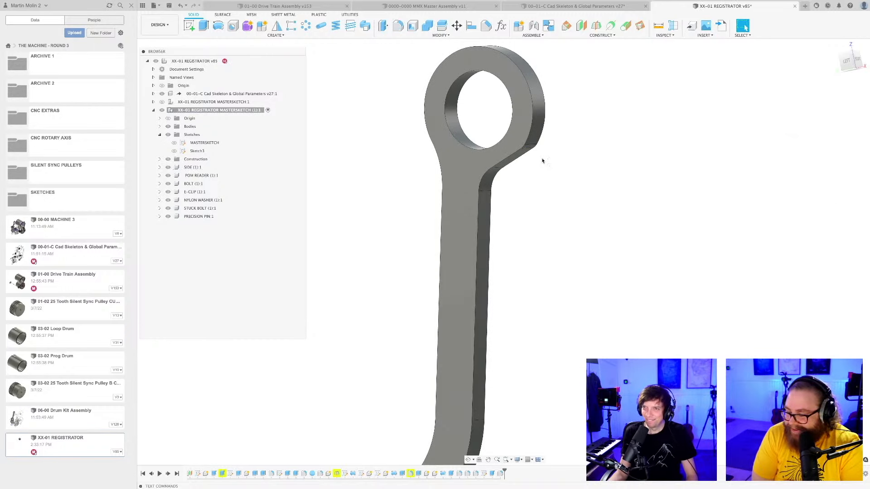
# Save the registrator design with the filleted eye transition as a new version.
pyautogui.scroll(-6, 544, 260)
pyautogui.moveTo(545, 249); pyautogui.dragTo(546, 183, button='middle')
pyautogui.keyDown('shift'); pyautogui.moveTo(546, 183); pyautogui.dragTo(517, 268, button='middle'); pyautogui.keyUp('shift')
pyautogui.press('super+s')
pyautogui.press('Return')
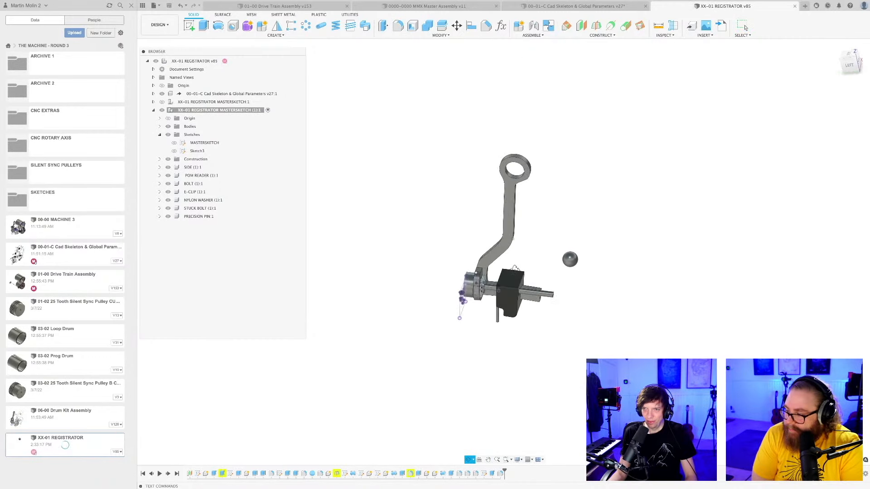
pyautogui.scroll(3, 518, 269)
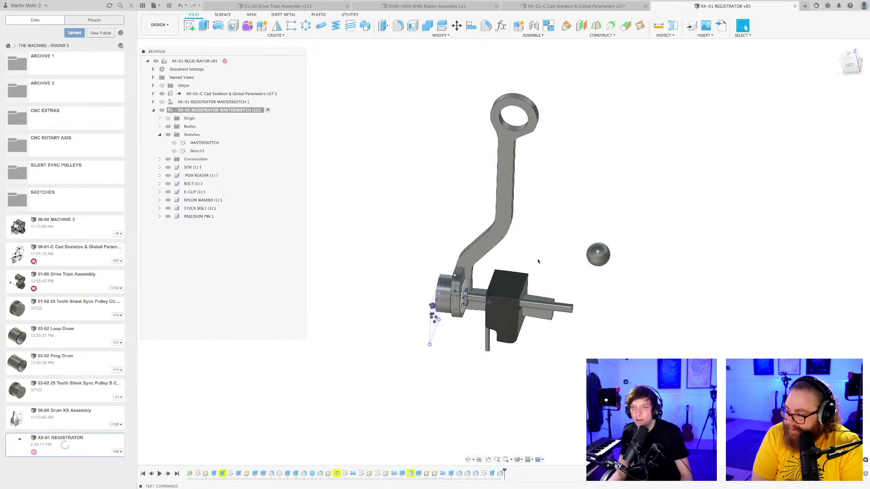
pyautogui.keyDown('shift'); pyautogui.moveTo(534, 260); pyautogui.dragTo(515, 240, button='middle'); pyautogui.keyUp('shift')
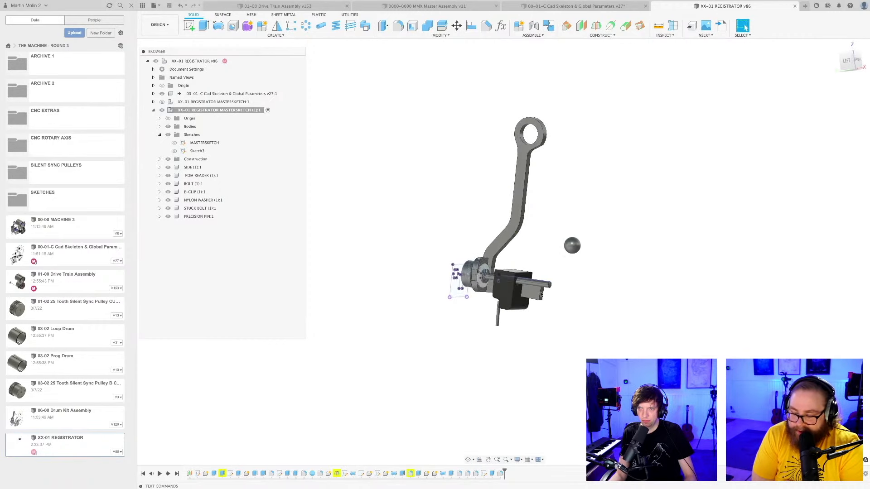
# Fillet the corner edges at the free end of the side plate's lower arm, beside the bolt.
pyautogui.moveTo(545, 305)
pyautogui.keyDown('shift'); pyautogui.mouseDown(button='middle')
pyautogui.moveTo(532, 321)
pyautogui.moveTo(550, 305)
pyautogui.mouseUp(button='middle'); pyautogui.keyUp('shift')
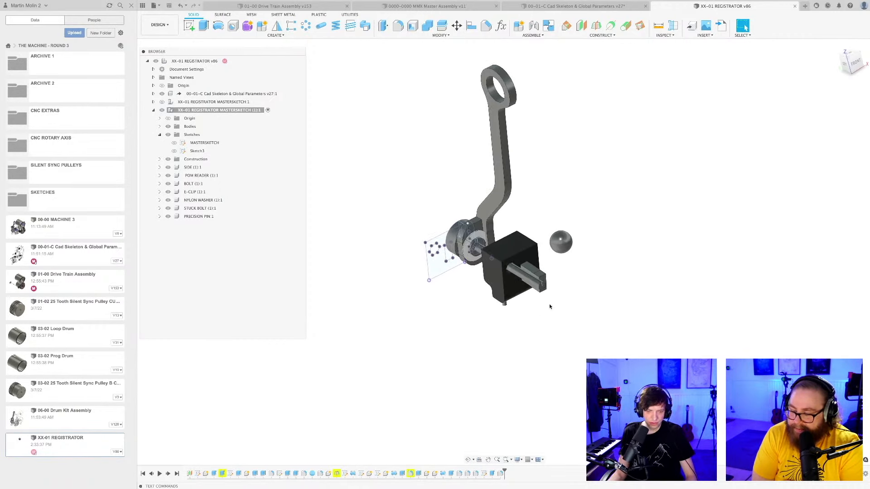
pyautogui.scroll(4, 548, 290)
pyautogui.press('f')
pyautogui.scroll(3, 547, 281)
pyautogui.click(547, 286)
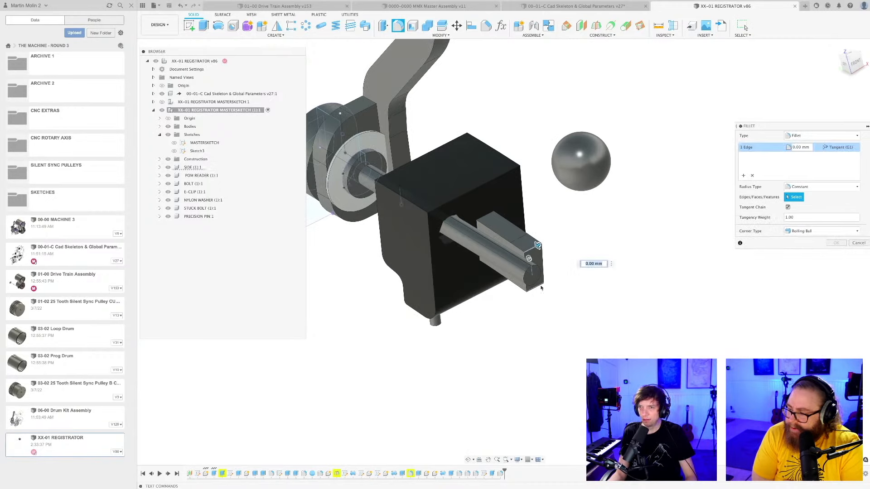
pyautogui.press('Return')
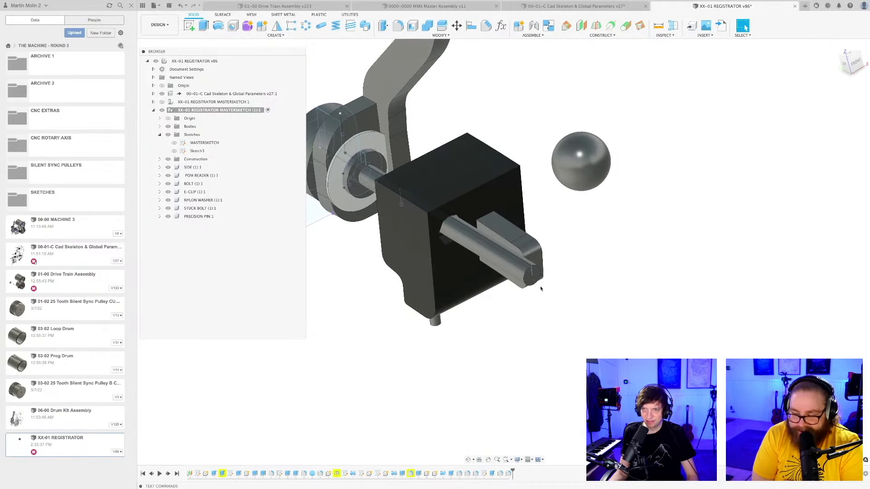
# Save the registrator design with the rounded lower arm end as a new version.
pyautogui.scroll(-4, 579, 301)
pyautogui.keyDown('shift'); pyautogui.moveTo(583, 306); pyautogui.dragTo(562, 355, button='middle'); pyautogui.keyUp('shift')
pyautogui.scroll(-2, 554, 348)
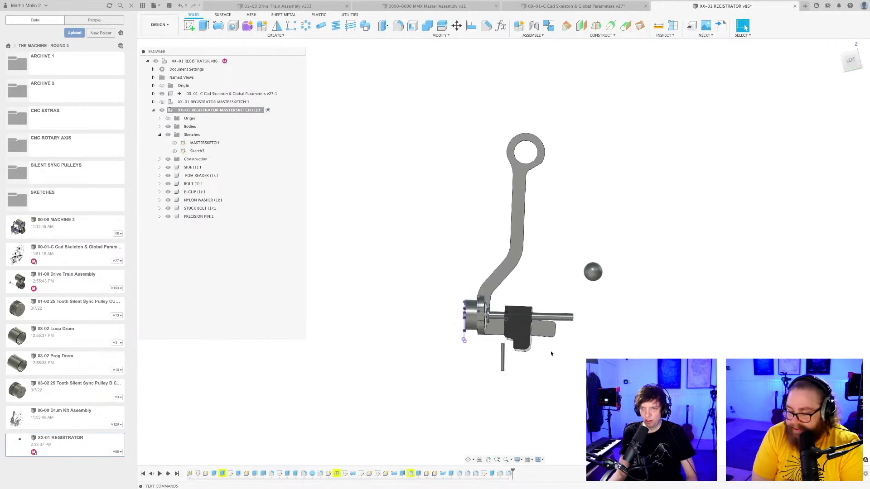
pyautogui.press('super+s')
pyautogui.press('Return')
pyautogui.scroll(1, 551, 351)
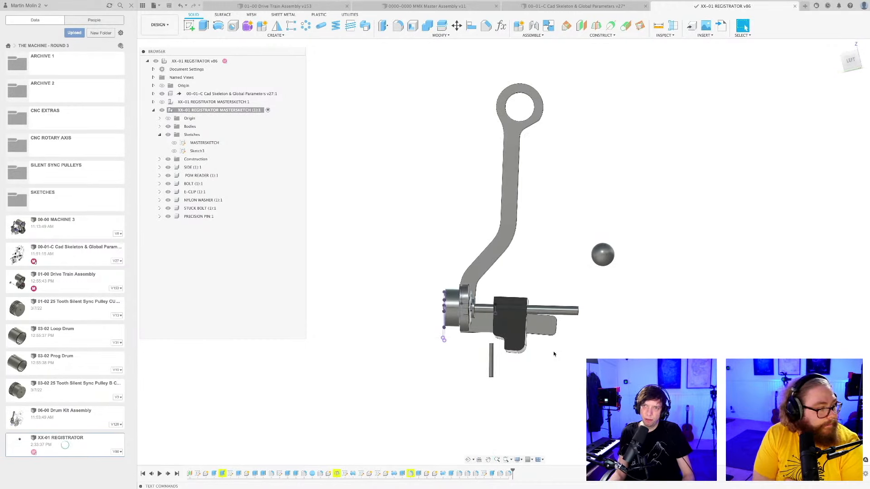
# Examine the side plate's arm, its bent mounting flange and the bolt head from the side and from behind.
pyautogui.moveTo(554, 351); pyautogui.dragTo(568, 382, button='middle')
pyautogui.scroll(-2, 554, 350)
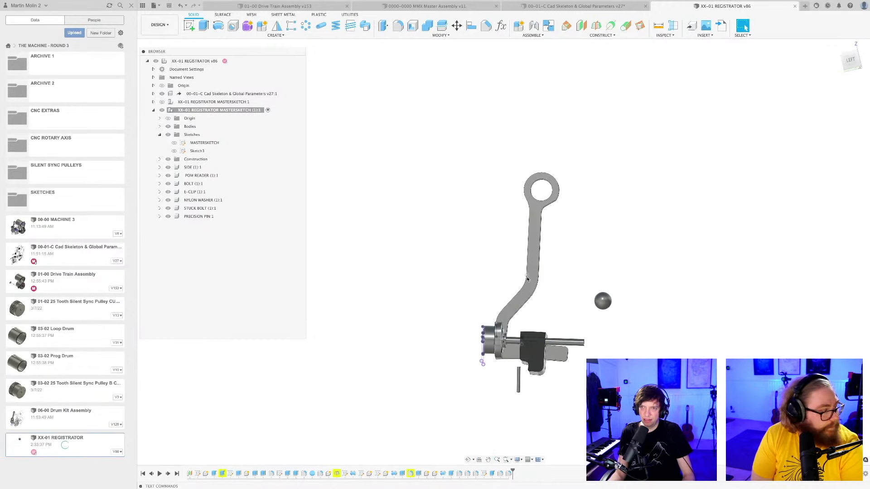
pyautogui.click(529, 285)
pyautogui.scroll(2, 531, 312)
pyautogui.keyDown('shift'); pyautogui.moveTo(544, 312); pyautogui.dragTo(431, 353, button='middle'); pyautogui.keyUp('shift')
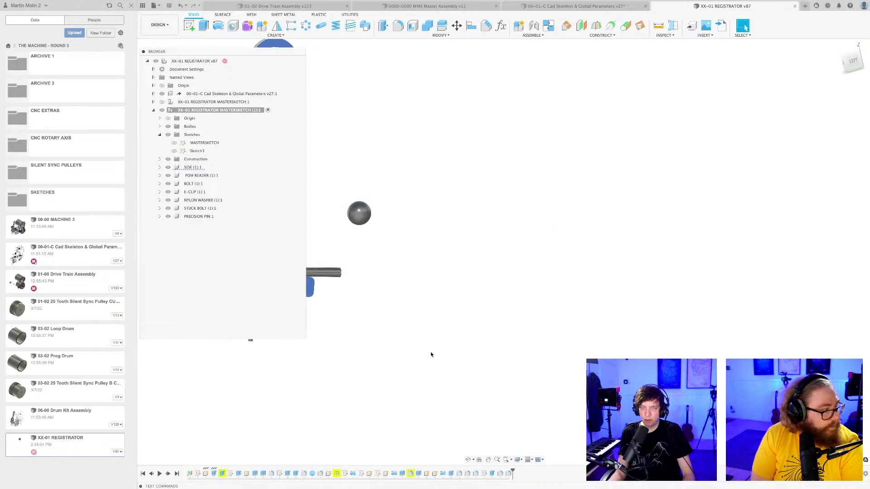
pyautogui.scroll(-3, 499, 355)
pyautogui.moveTo(499, 356); pyautogui.dragTo(509, 355, button='middle')
pyautogui.click(508, 355)
pyautogui.scroll(5, 454, 306)
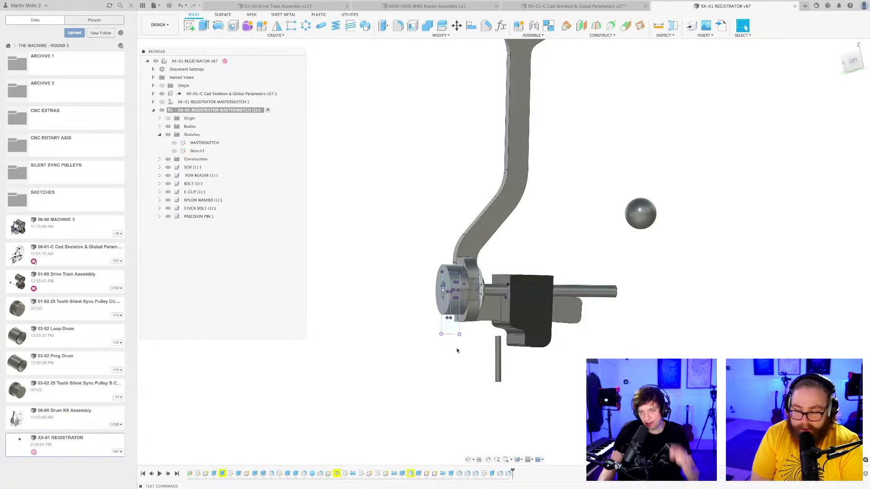
pyautogui.scroll(-3, 458, 352)
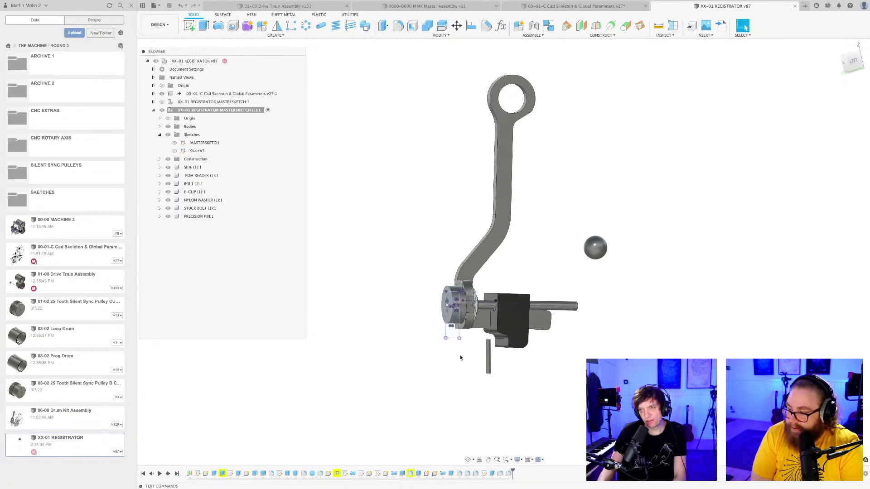
pyautogui.scroll(3, 458, 364)
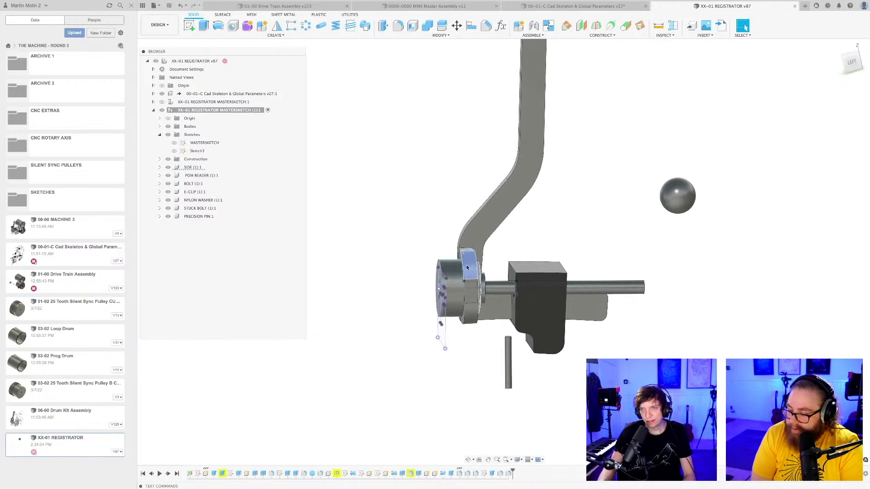
pyautogui.scroll(-3, 467, 371)
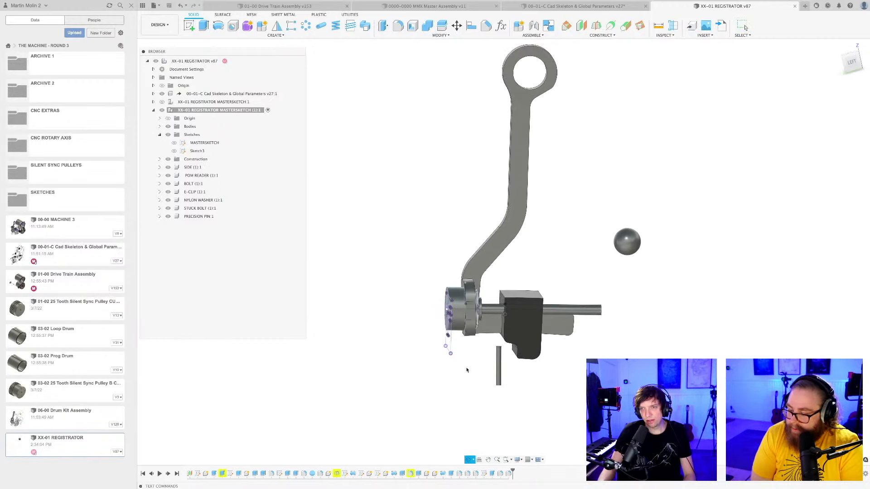
pyautogui.scroll(-1, 467, 358)
pyautogui.scroll(3, 469, 317)
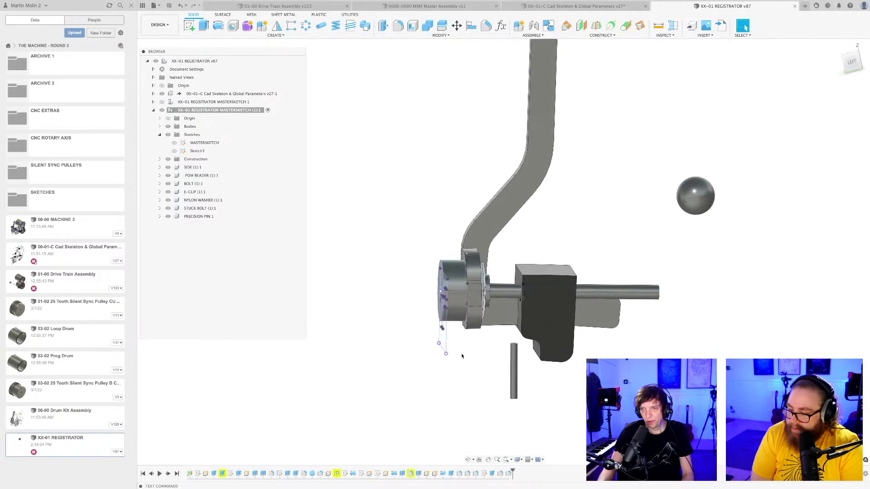
pyautogui.scroll(-2, 475, 266)
pyautogui.scroll(-3, 474, 266)
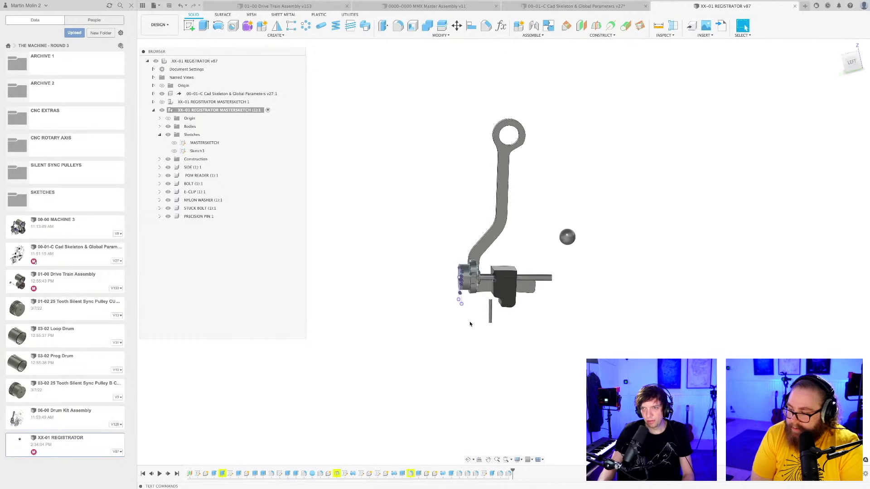
pyautogui.keyDown('shift'); pyautogui.moveTo(469, 323); pyautogui.dragTo(457, 294, button='middle'); pyautogui.keyUp('shift')
pyautogui.scroll(3, 461, 311)
pyautogui.scroll(-1, 432, 299)
pyautogui.keyDown('shift'); pyautogui.moveTo(376, 384); pyautogui.dragTo(365, 382, button='middle'); pyautogui.keyUp('shift')
pyautogui.scroll(3, 380, 360)
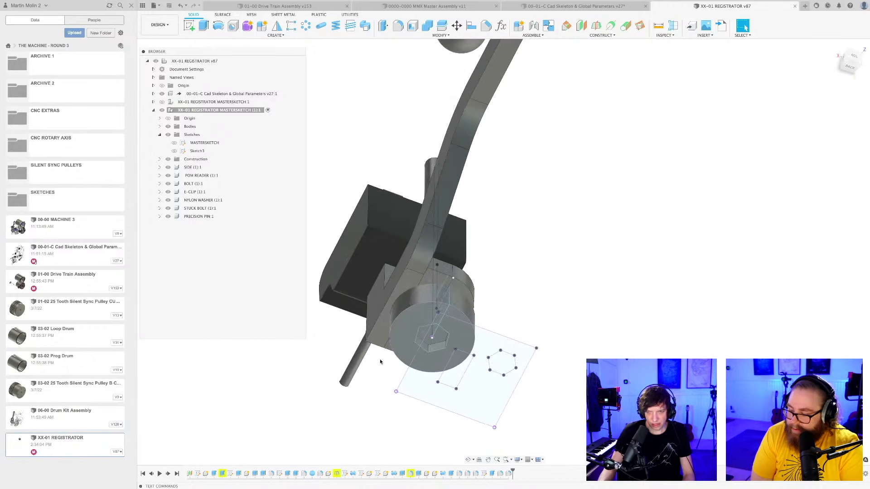
pyautogui.press('f')
pyautogui.keyDown('shift'); pyautogui.moveTo(371, 394); pyautogui.dragTo(450, 287, button='middle'); pyautogui.keyUp('shift')
pyautogui.scroll(5, 450, 288)
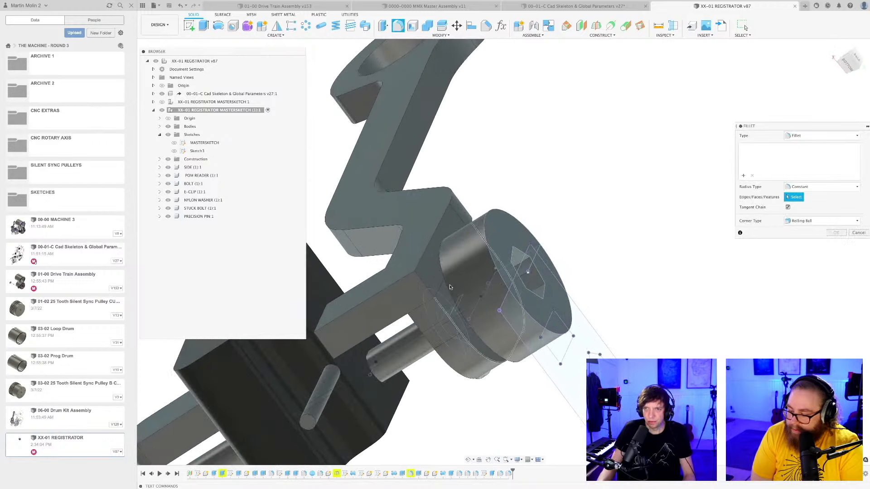
pyautogui.scroll(-2, 513, 196)
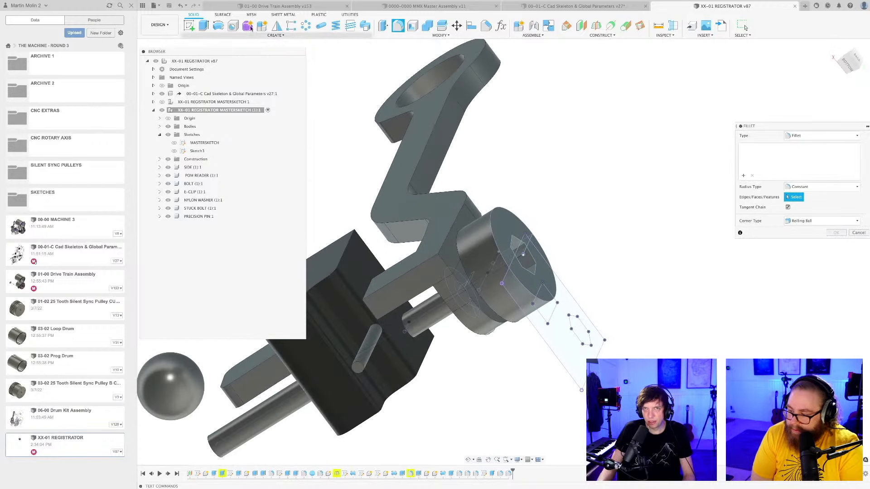
pyautogui.click(189, 26)
pyautogui.click(434, 267)
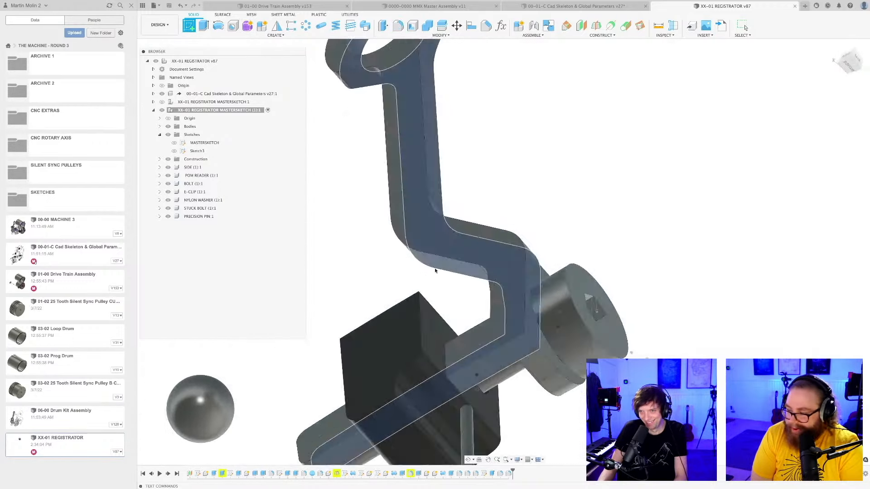
pyautogui.press('super+z')
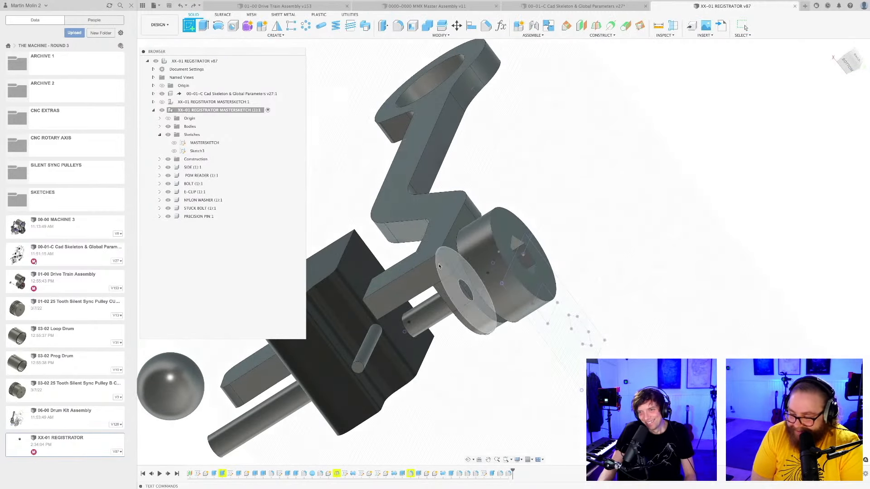
# Create a sketch on the back face of the side plate's flange, where the bolt head sits.
pyautogui.scroll(3, 439, 267)
pyautogui.scroll(-3, 433, 281)
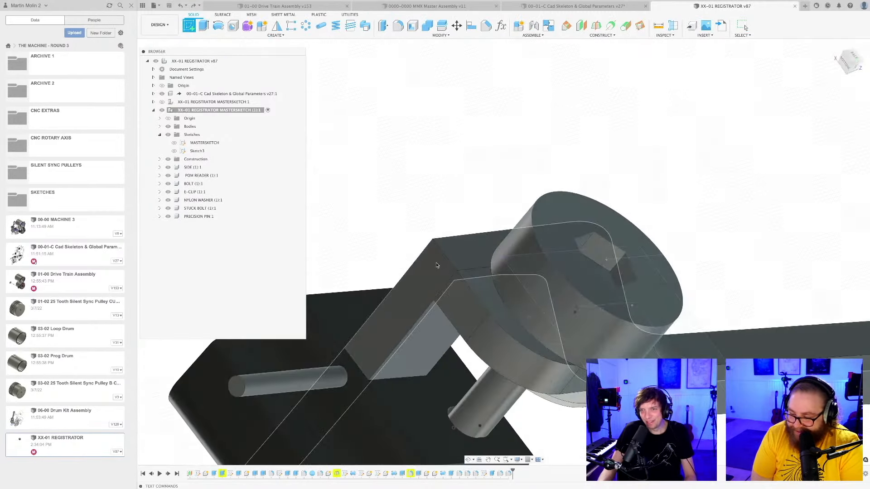
pyautogui.scroll(-2, 432, 284)
pyautogui.keyDown('shift'); pyautogui.moveTo(412, 316); pyautogui.dragTo(444, 282, button='middle'); pyautogui.keyUp('shift')
pyautogui.scroll(2, 515, 378)
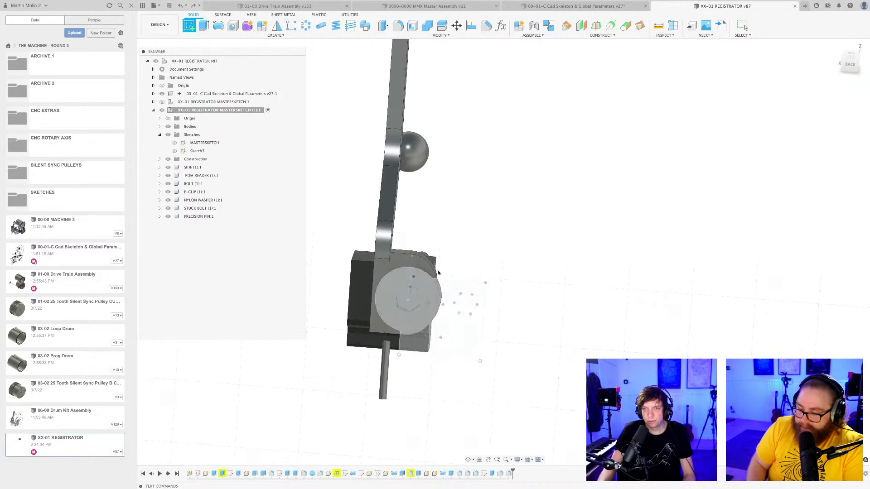
pyautogui.click(401, 257)
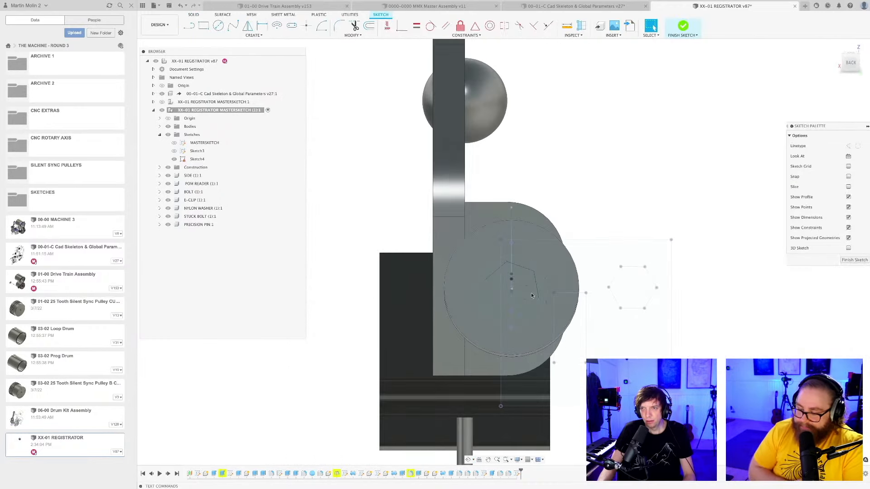
# Align the view to the left side and save the design with the new flange sketch as a new version.
pyautogui.moveTo(484, 215)
pyautogui.keyDown('shift'); pyautogui.mouseDown(button='middle')
pyautogui.moveTo(459, 221)
pyautogui.moveTo(522, 220)
pyautogui.mouseUp(button='middle'); pyautogui.keyUp('shift')
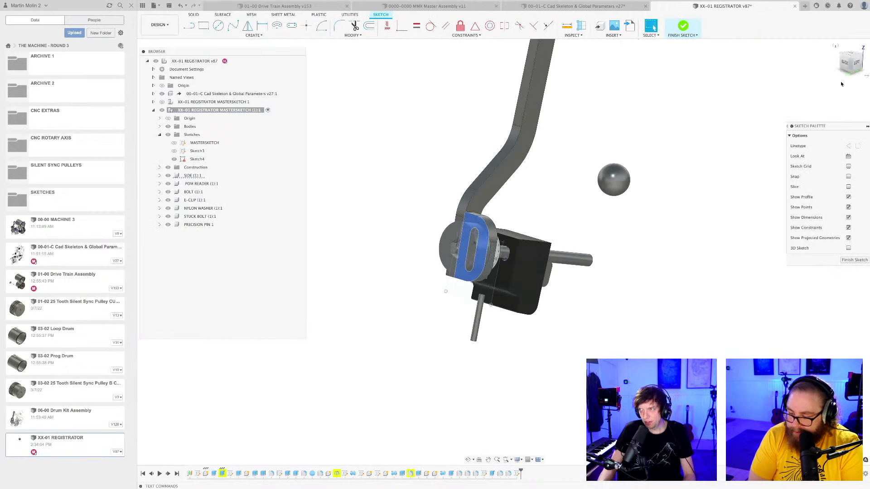
pyautogui.click(861, 61)
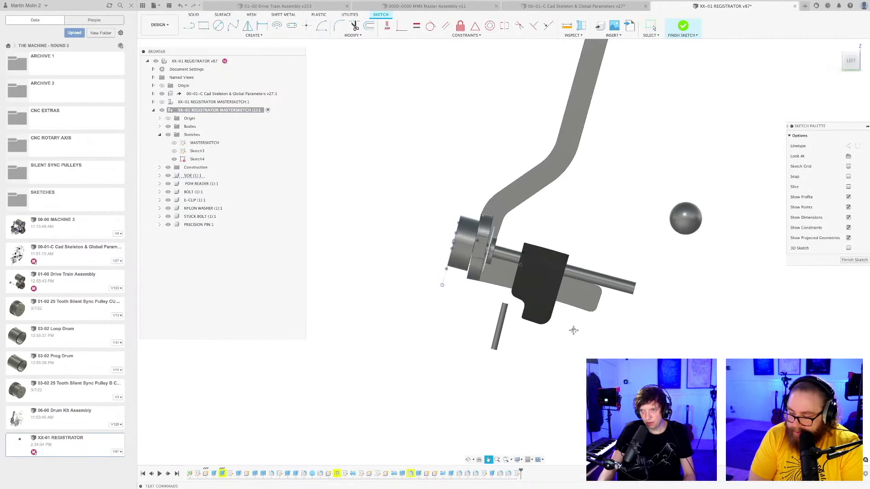
pyautogui.press('super+s')
pyautogui.press('Return')
pyautogui.scroll(2, 579, 292)
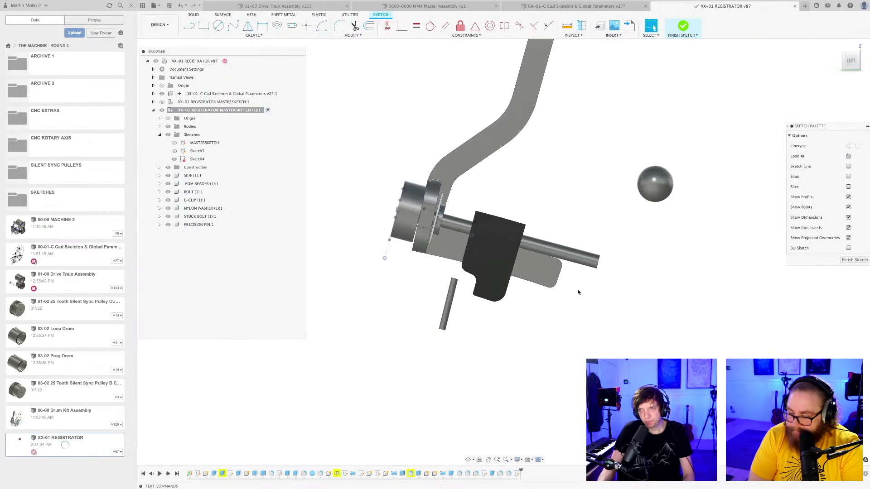
pyautogui.moveTo(578, 292); pyautogui.dragTo(612, 309, button='middle')
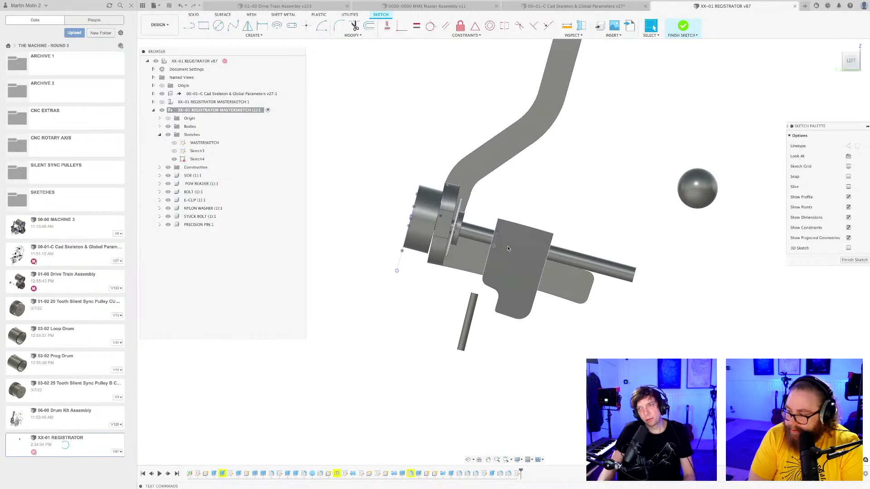
pyautogui.scroll(-2, 618, 309)
pyautogui.moveTo(617, 306); pyautogui.dragTo(580, 311, button='middle')
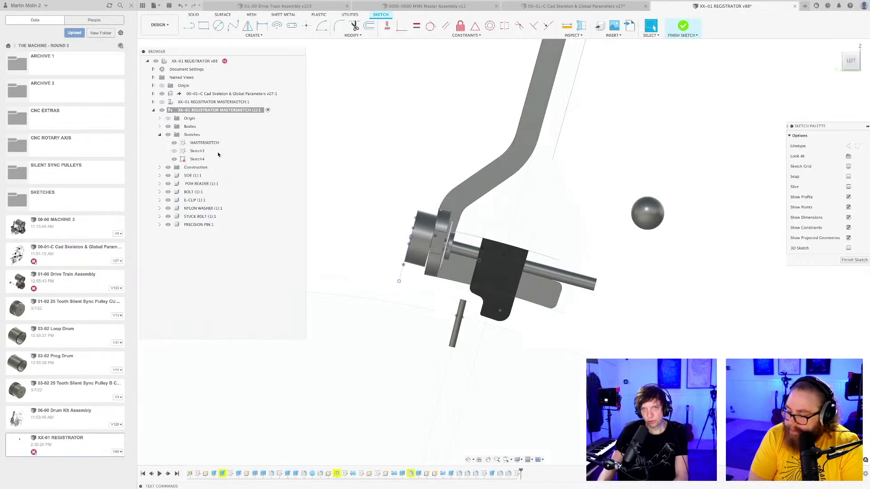
# Open the MASTERSKETCH of the registrator mastersketch component copy for editing.
pyautogui.click(202, 143)
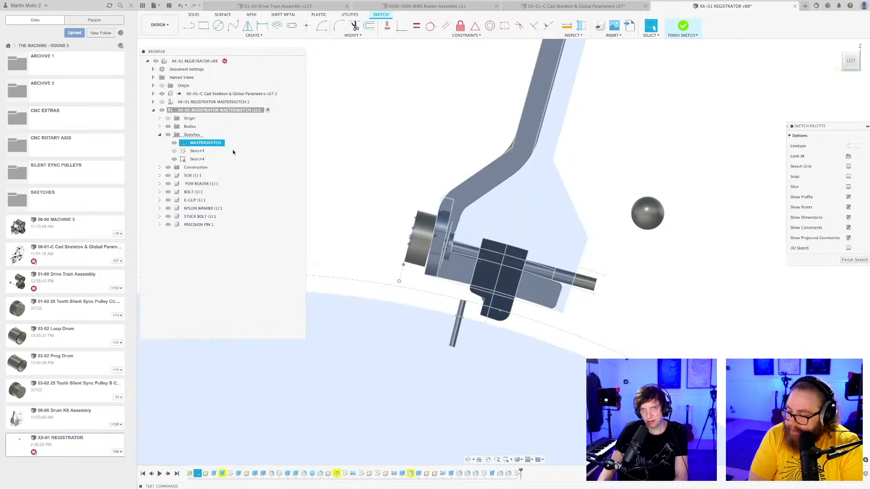
pyautogui.click(198, 143)
pyautogui.doubleClick(206, 143)
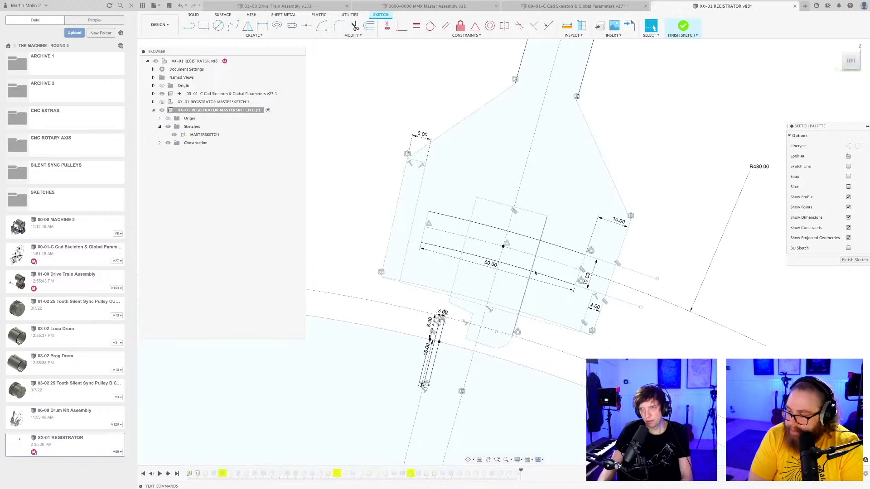
# Gauge the gap between the bolt's centre point and the nearby arc along the arm's centreline in the master sketch.
pyautogui.scroll(2, 532, 269)
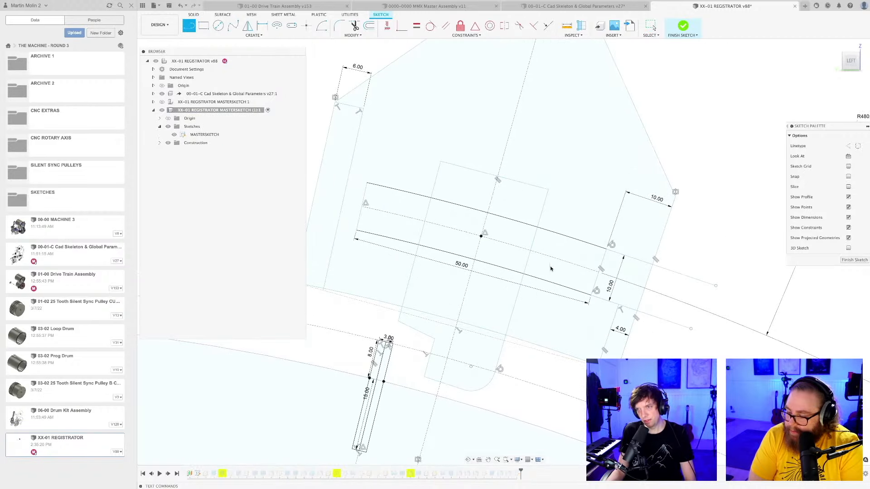
pyautogui.click(570, 263)
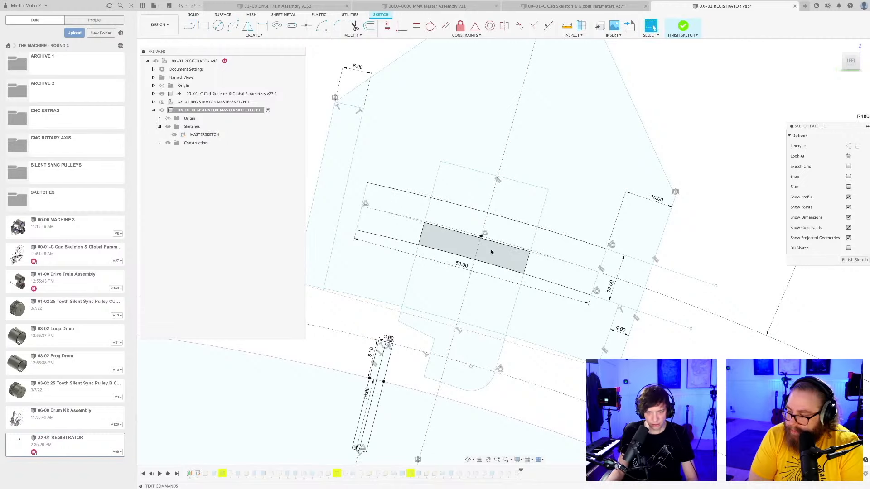
pyautogui.scroll(6, 491, 252)
pyautogui.moveTo(447, 213); pyautogui.dragTo(445, 325, button='middle')
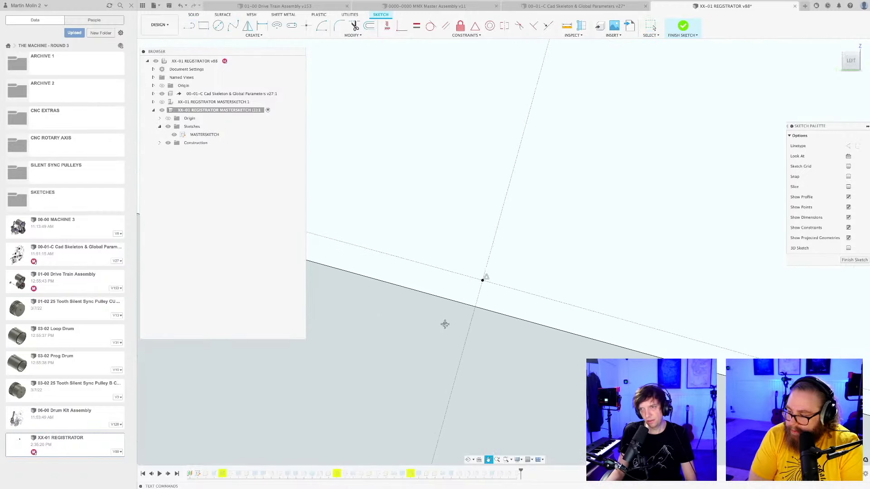
pyautogui.scroll(2, 457, 311)
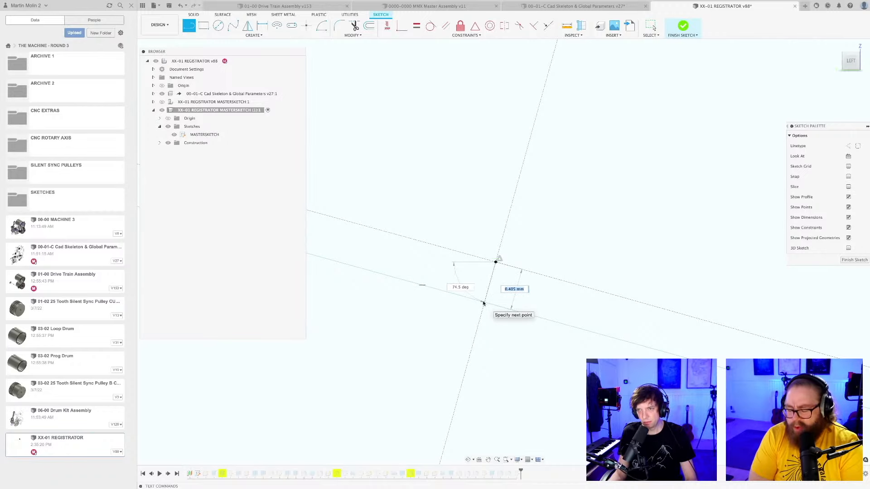
pyautogui.press('Escape')
pyautogui.scroll(-4, 489, 306)
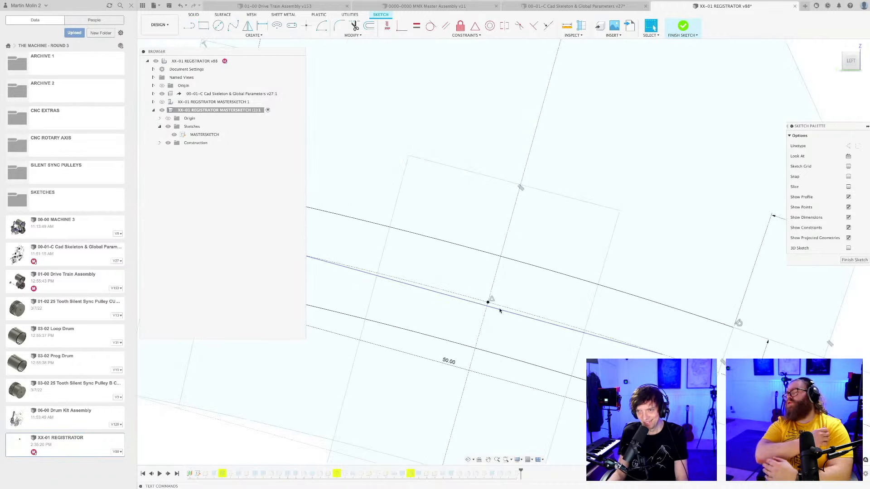
# Save the design, finish the master sketch, and save the updated model as a new version.
pyautogui.scroll(-5, 499, 311)
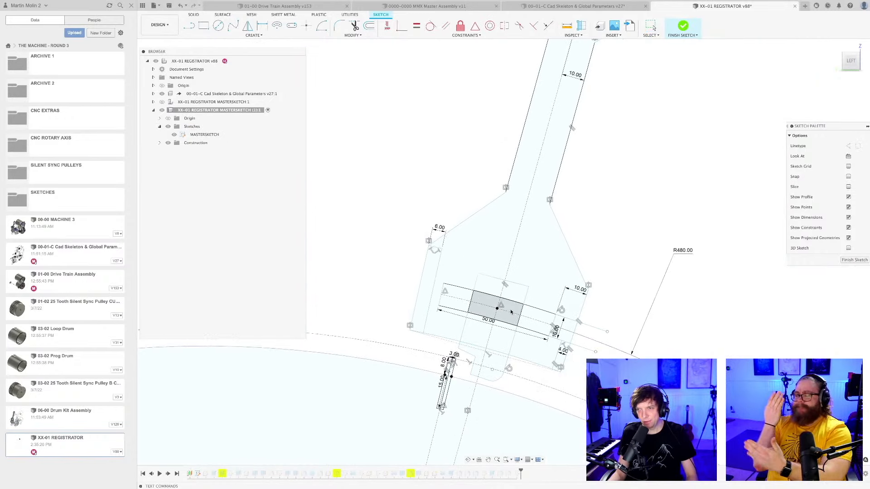
pyautogui.press('super+s')
pyautogui.press('Return')
pyautogui.scroll(-5, 517, 317)
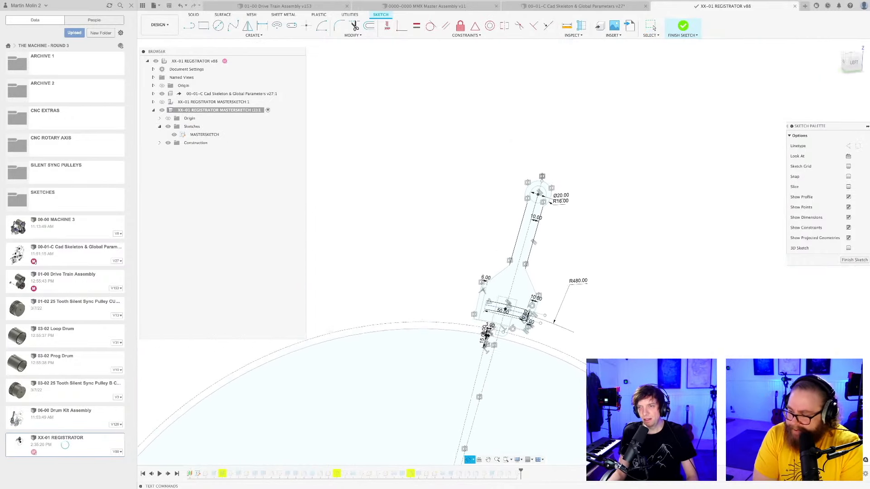
pyautogui.click(855, 261)
pyautogui.moveTo(583, 340); pyautogui.dragTo(539, 288, button='middle')
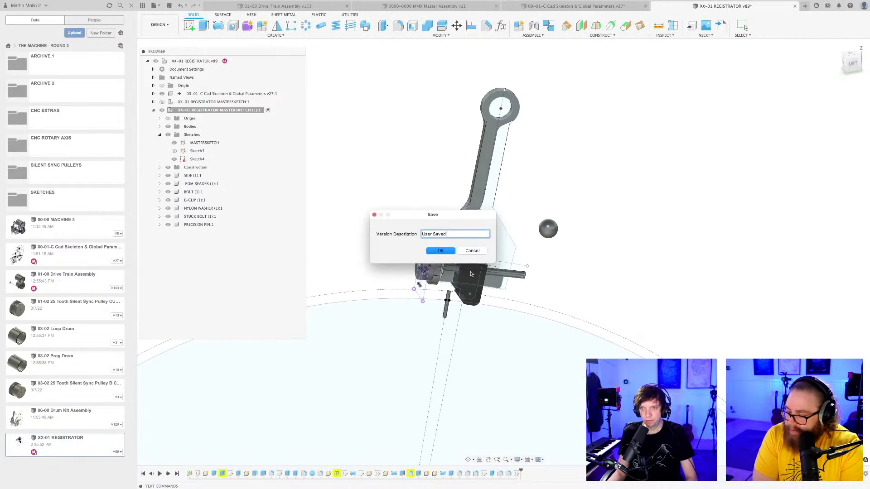
pyautogui.press('Return')
# Activate the SIDE component of the registrator copy and save the design as a new version.
pyautogui.scroll(5, 468, 274)
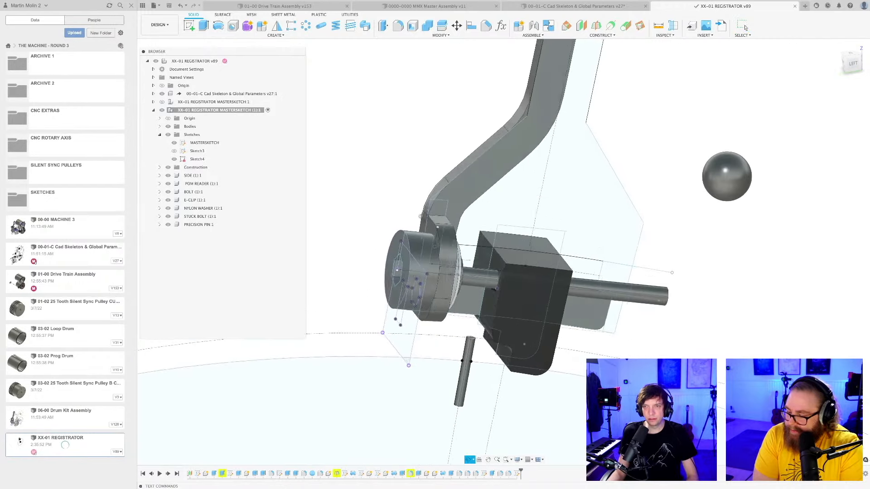
pyautogui.keyDown('shift'); pyautogui.moveTo(469, 274); pyautogui.dragTo(438, 276, button='middle'); pyautogui.keyUp('shift')
pyautogui.scroll(-5, 446, 234)
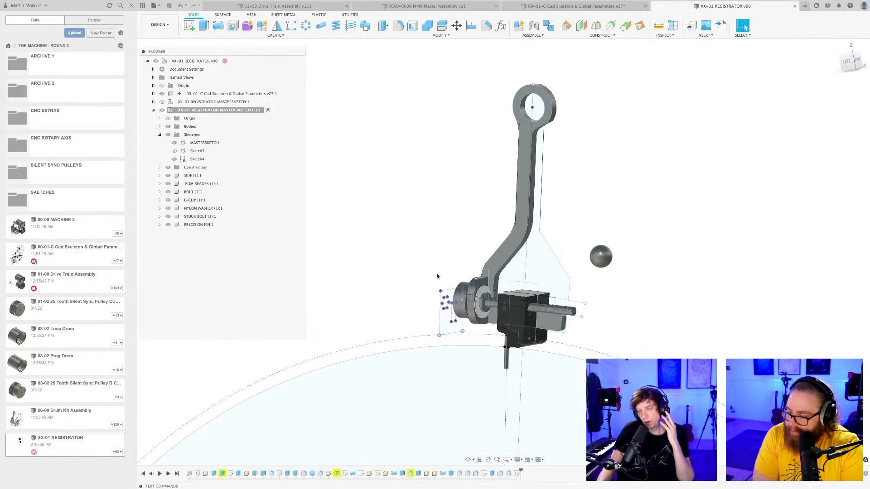
pyautogui.scroll(2, 436, 276)
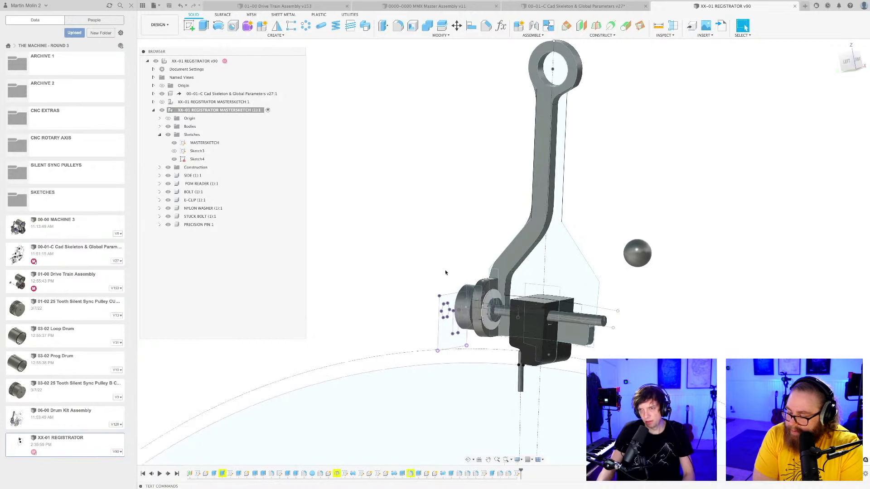
pyautogui.keyDown('shift'); pyautogui.moveTo(447, 266); pyautogui.dragTo(532, 244, button='middle'); pyautogui.keyUp('shift')
pyautogui.keyDown('shift'); pyautogui.moveTo(468, 249); pyautogui.dragTo(604, 231, button='middle'); pyautogui.keyUp('shift')
pyautogui.click(205, 143)
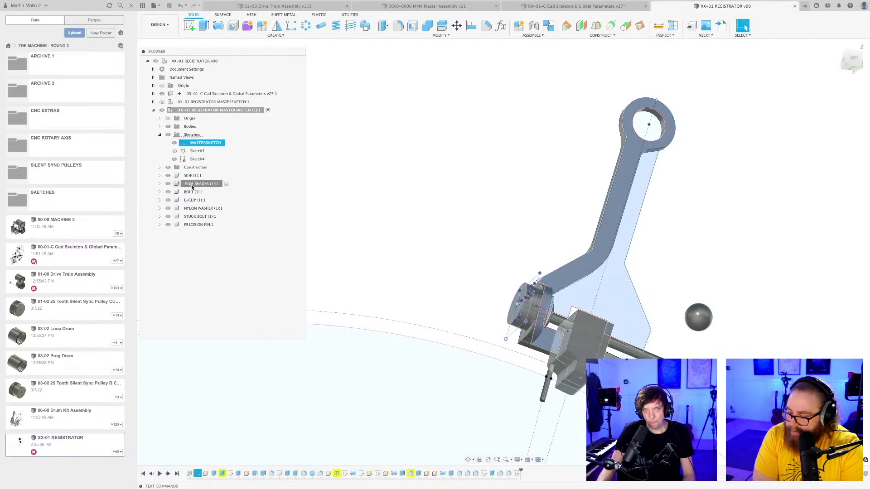
pyautogui.click(191, 177)
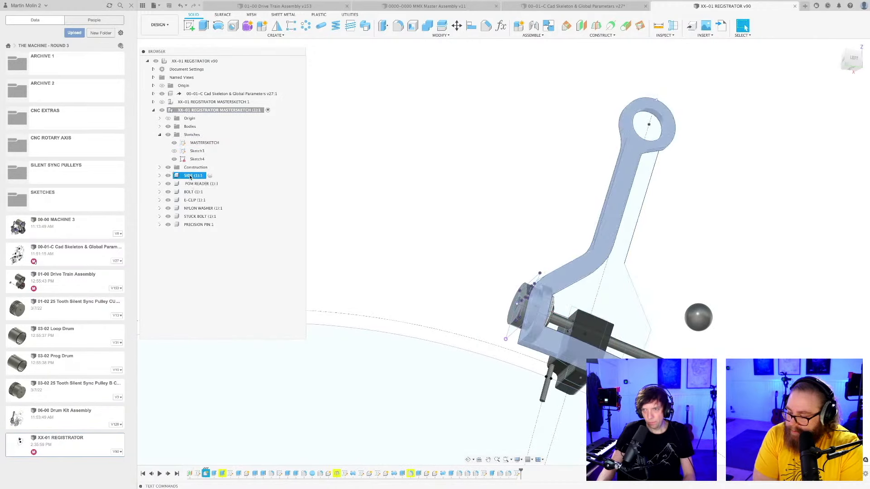
pyautogui.click(210, 175)
pyautogui.keyDown('shift'); pyautogui.moveTo(458, 216); pyautogui.dragTo(410, 222, button='middle'); pyautogui.keyUp('shift')
pyautogui.press('Return')
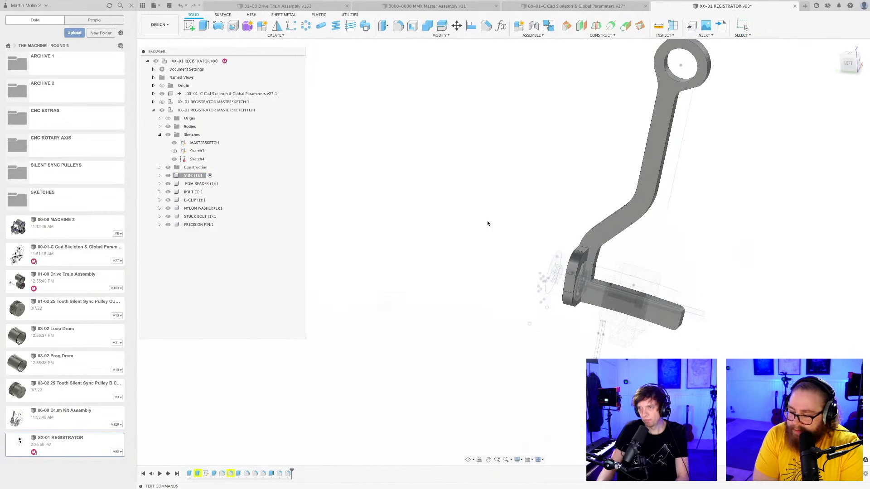
# Examine the isolated side plate's bent arm, mounting flange and lower leg from several angles.
pyautogui.scroll(-3, 488, 224)
pyautogui.moveTo(488, 224); pyautogui.dragTo(435, 203, button='middle')
pyautogui.scroll(-2, 427, 216)
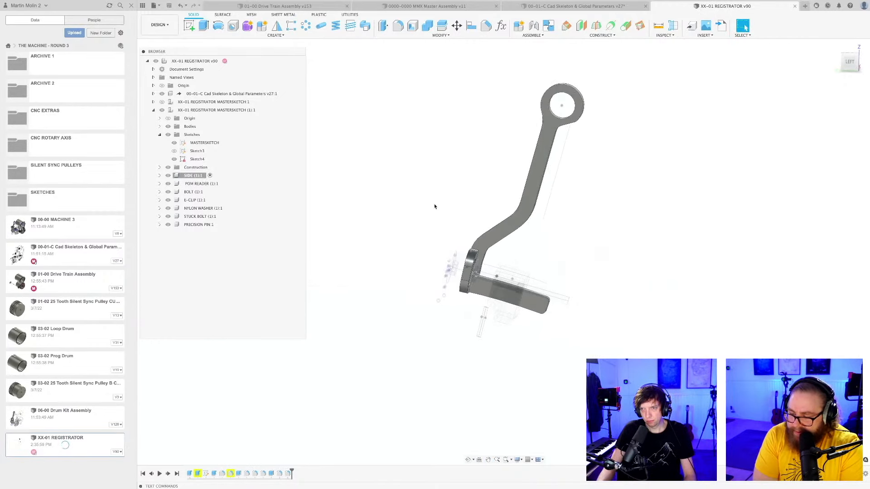
pyautogui.scroll(2, 434, 207)
pyautogui.scroll(-2, 434, 207)
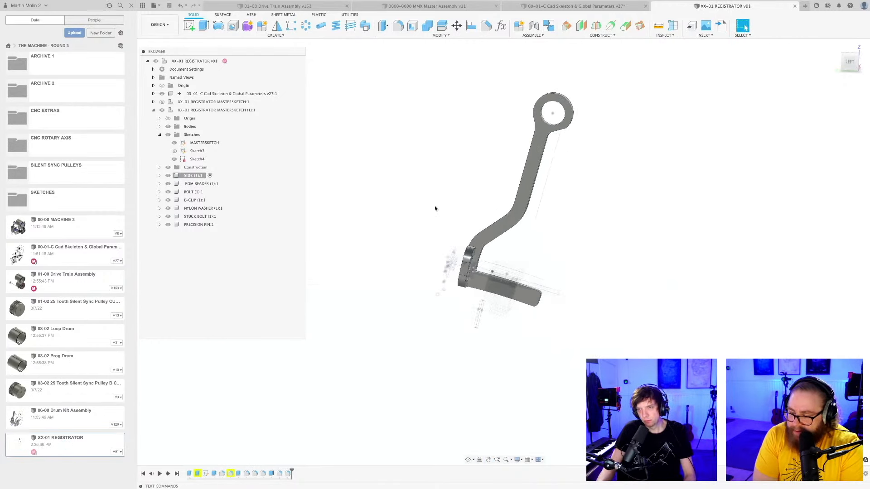
pyautogui.keyDown('shift'); pyautogui.moveTo(436, 208); pyautogui.dragTo(389, 288, button='middle'); pyautogui.keyUp('shift')
pyautogui.scroll(2, 439, 224)
pyautogui.scroll(3, 439, 224)
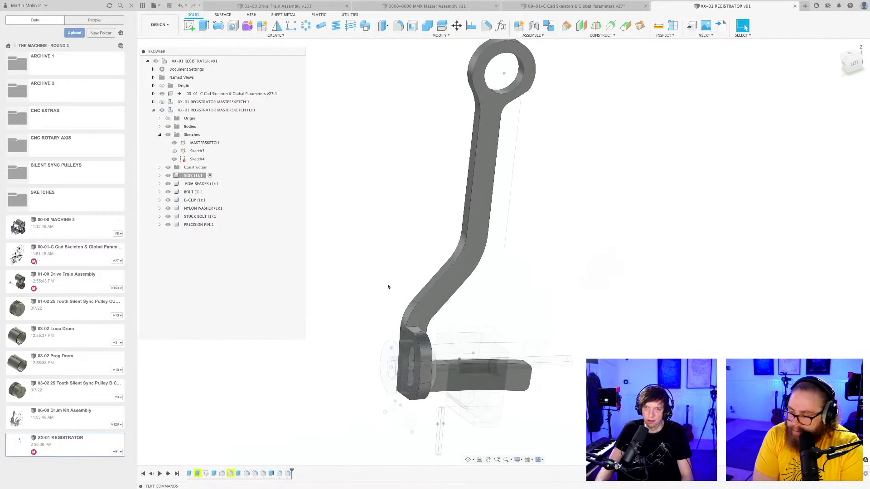
pyautogui.scroll(-3, 389, 286)
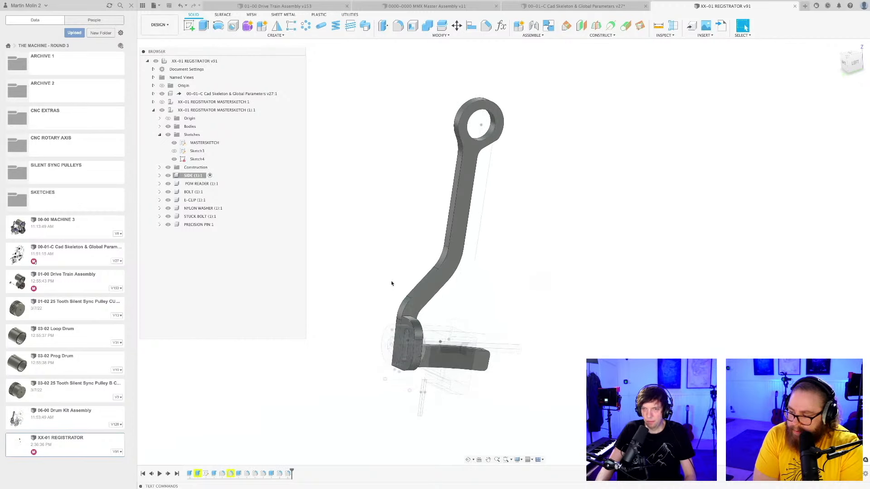
pyautogui.scroll(3, 392, 284)
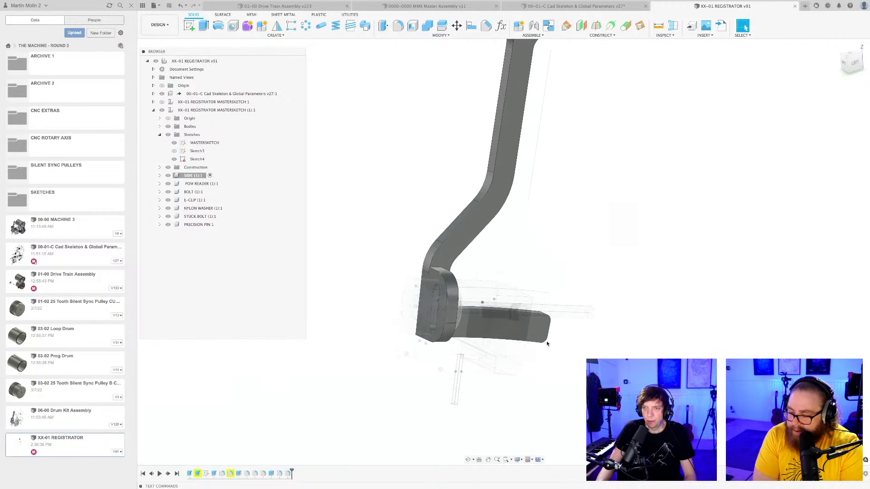
pyautogui.scroll(-3, 591, 354)
pyautogui.keyDown('shift'); pyautogui.moveTo(592, 354); pyautogui.dragTo(581, 354, button='middle'); pyautogui.keyUp('shift')
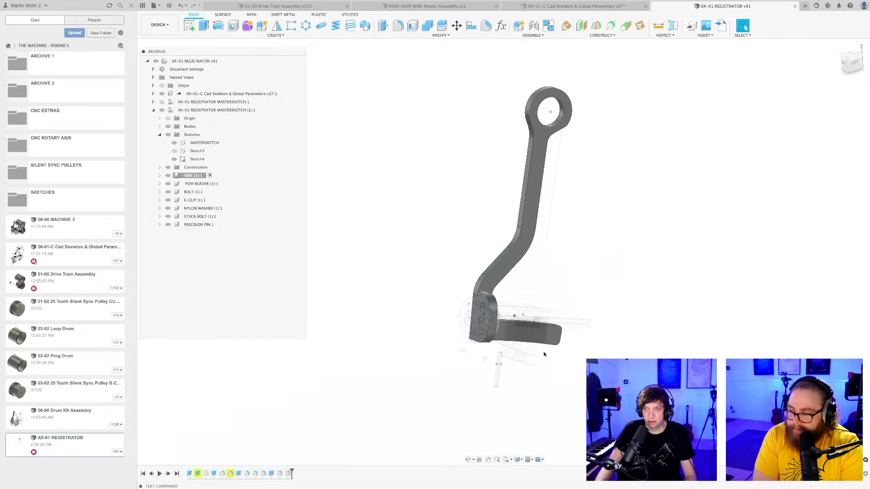
pyautogui.scroll(3, 491, 338)
# Activate the registrator mastersketch component copy again and save the design as a new version.
pyautogui.click(192, 113)
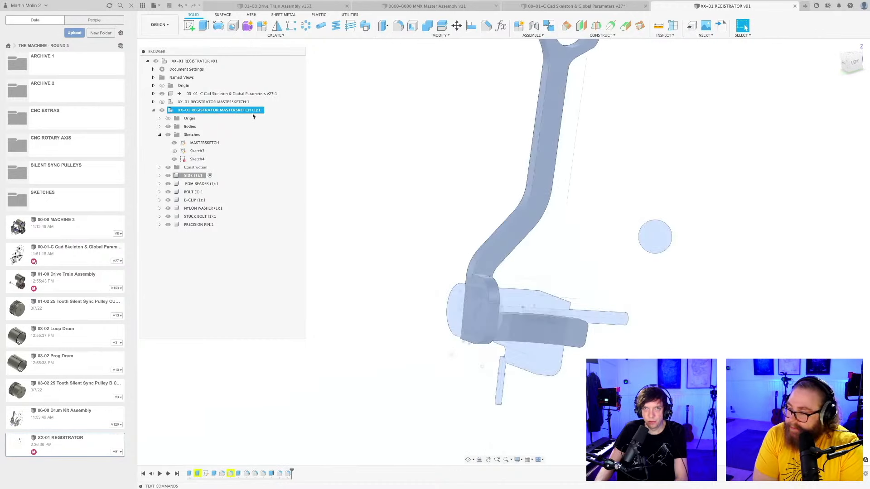
pyautogui.click(268, 110)
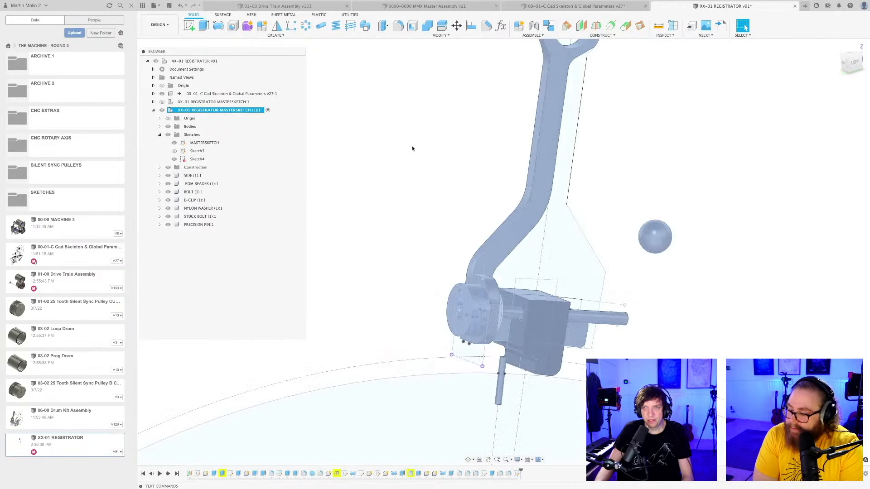
pyautogui.press('super+s')
pyautogui.press('Return')
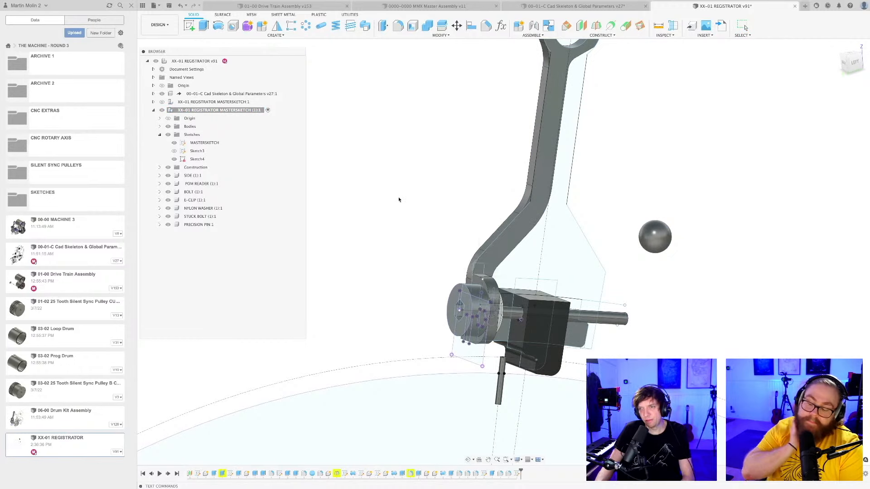
# Examine the bolt head and the side plate's flange in the full registrator assembly.
pyautogui.scroll(-3, 399, 202)
pyautogui.keyDown('shift'); pyautogui.moveTo(621, 220); pyautogui.dragTo(604, 291, button='middle'); pyautogui.keyUp('shift')
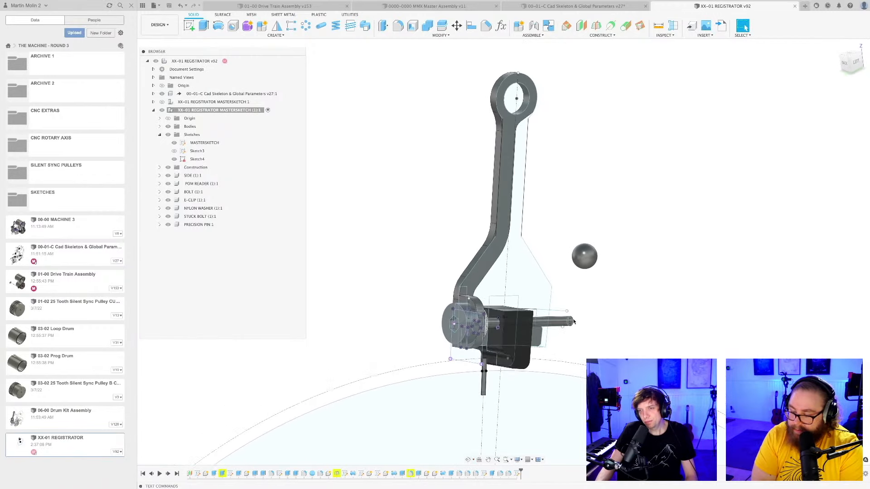
pyautogui.scroll(3, 573, 322)
pyautogui.moveTo(577, 351); pyautogui.dragTo(616, 322, button='middle')
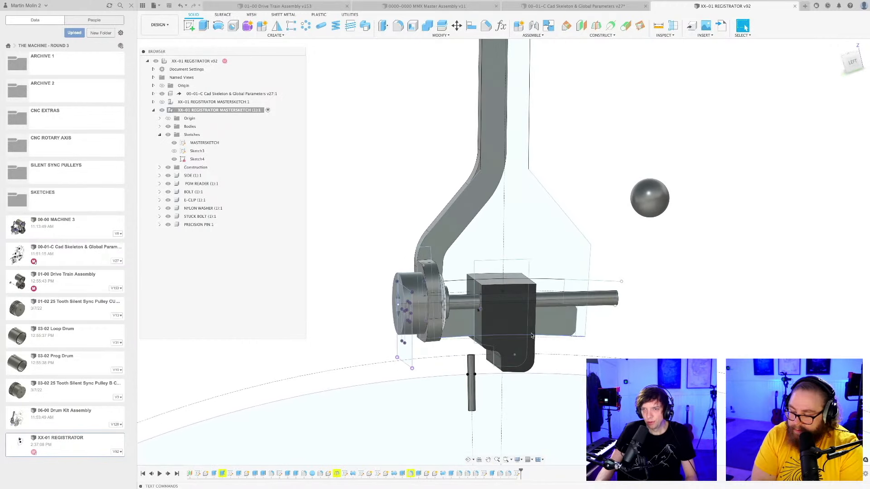
pyautogui.scroll(3, 420, 289)
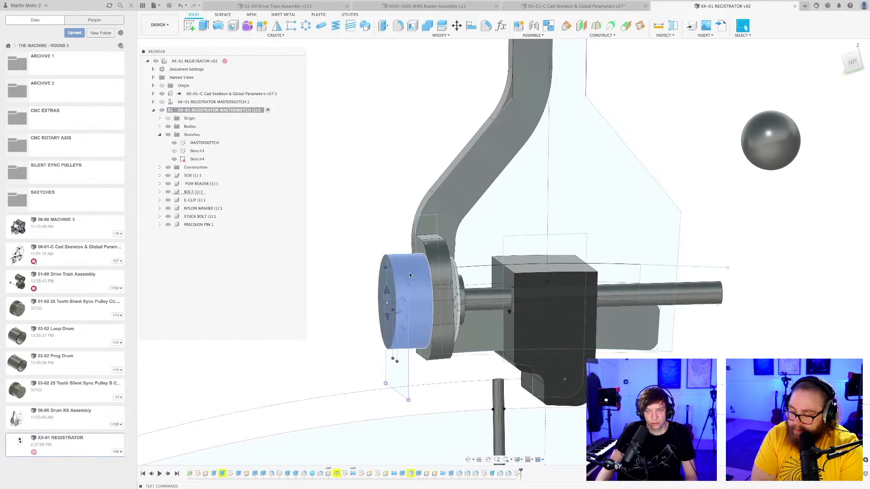
pyautogui.scroll(3, 409, 275)
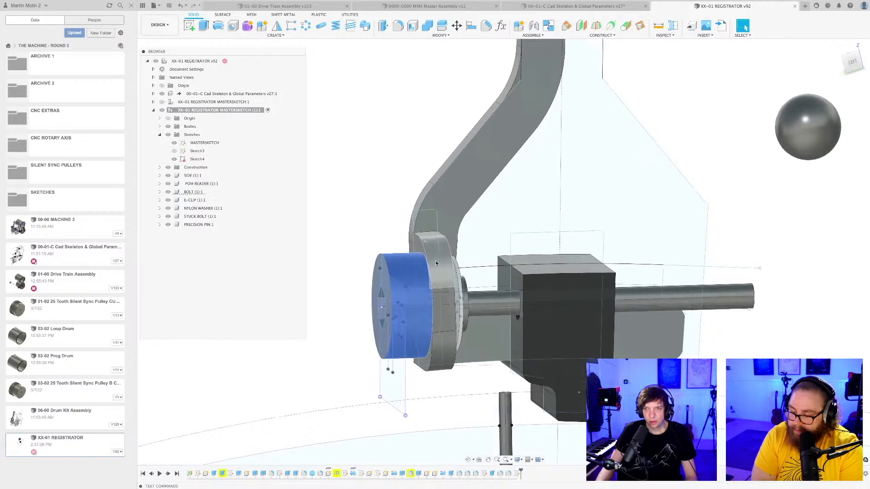
pyautogui.scroll(-2, 436, 263)
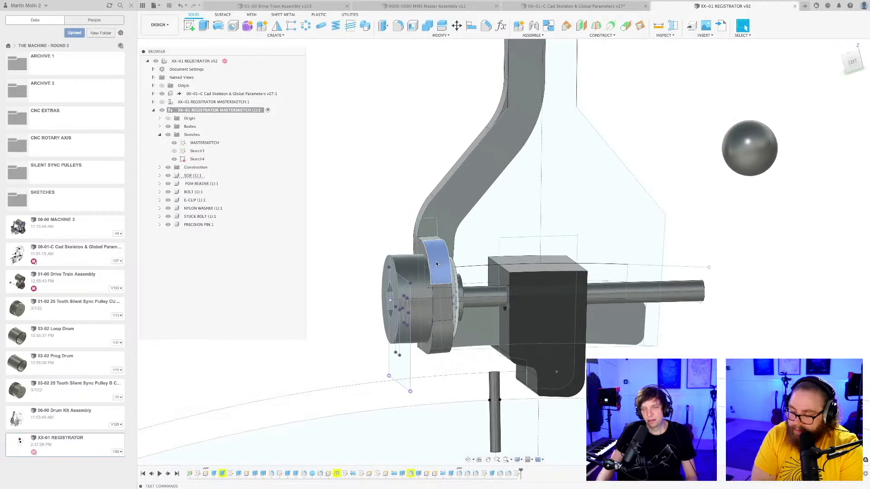
pyautogui.scroll(3, 415, 276)
pyautogui.click(418, 279)
pyautogui.scroll(-4, 589, 315)
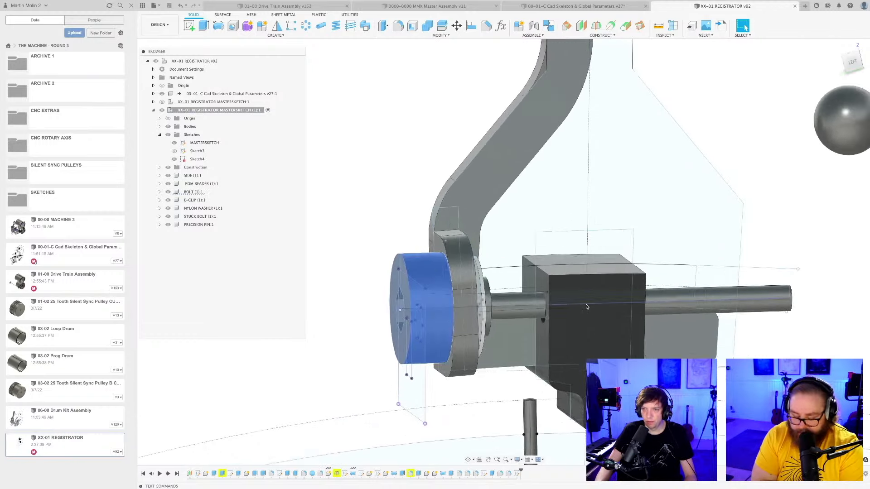
# Inspect the POM reader block and its lower face above the precision pin.
pyautogui.keyDown('shift'); pyautogui.moveTo(589, 315); pyautogui.dragTo(609, 316, button='middle'); pyautogui.keyUp('shift')
pyautogui.scroll(3, 584, 392)
pyautogui.click(573, 385)
pyautogui.scroll(-4, 573, 384)
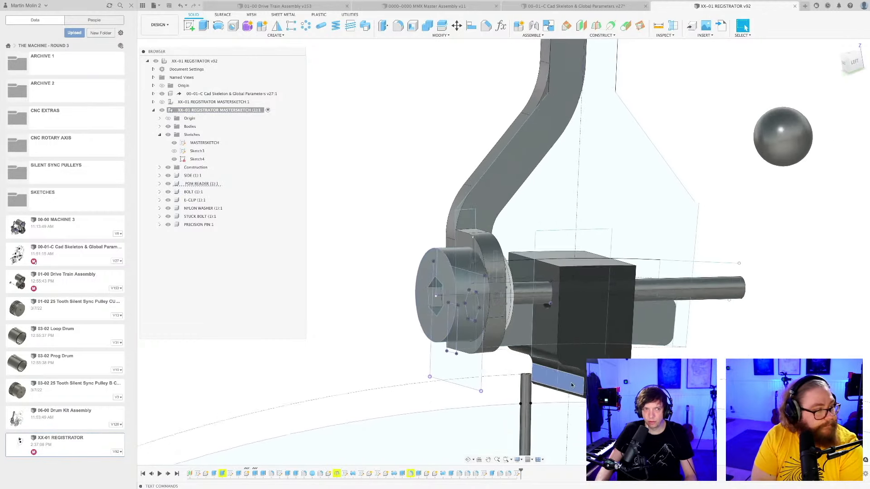
pyautogui.scroll(-4, 573, 374)
pyautogui.scroll(2, 566, 368)
pyautogui.moveTo(566, 368); pyautogui.dragTo(540, 346, button='middle')
pyautogui.scroll(-3, 524, 327)
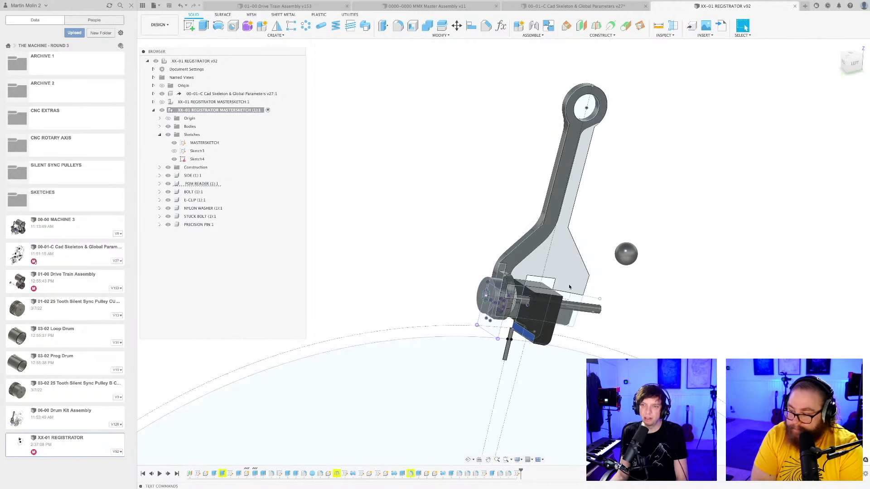
# Fillet the remaining sharp upper edges of the POM reader block to round its top face.
pyautogui.scroll(-2, 580, 286)
pyautogui.keyDown('shift'); pyautogui.moveTo(615, 295); pyautogui.dragTo(553, 322, button='middle'); pyautogui.keyUp('shift')
pyautogui.scroll(2, 627, 312)
pyautogui.scroll(3, 579, 321)
pyautogui.scroll(2, 481, 276)
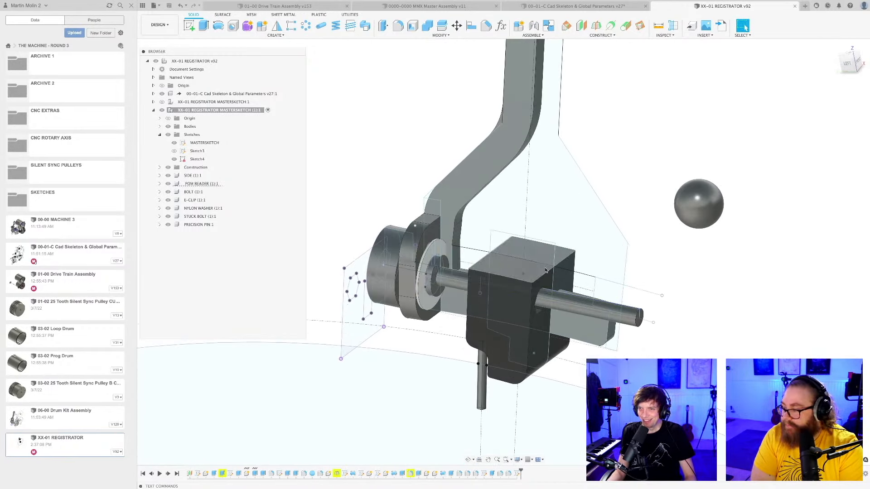
pyautogui.press('f')
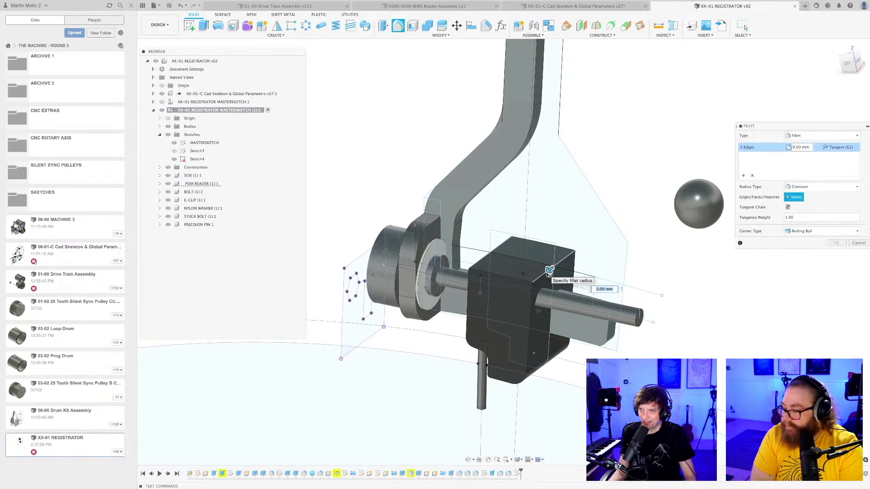
pyautogui.press('Return')
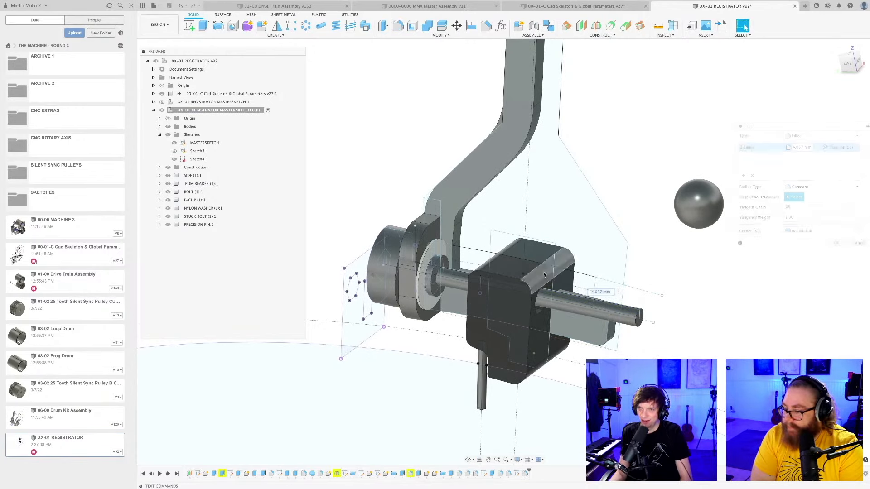
# Save the registrator design as a new version, keeping the default version description.
pyautogui.scroll(-3, 647, 333)
pyautogui.press('super+s')
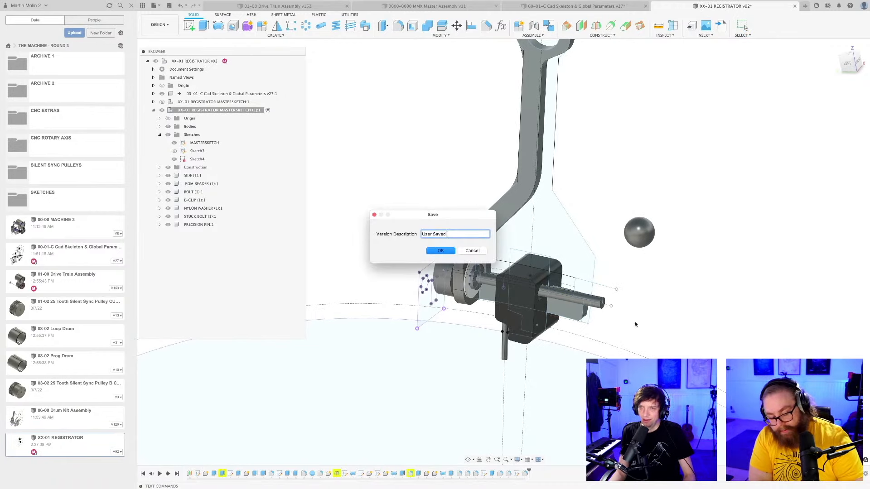
pyautogui.press('Return')
# Examine the POM reader block's stepped lower corner against the precision pin and the drum outline from the side and close up.
pyautogui.keyDown('shift'); pyautogui.moveTo(602, 316); pyautogui.dragTo(624, 295, button='middle'); pyautogui.keyUp('shift')
pyautogui.scroll(3, 624, 293)
pyautogui.scroll(-3, 566, 280)
pyautogui.keyDown('shift'); pyautogui.moveTo(566, 280); pyautogui.dragTo(583, 295, button='middle'); pyautogui.keyUp('shift')
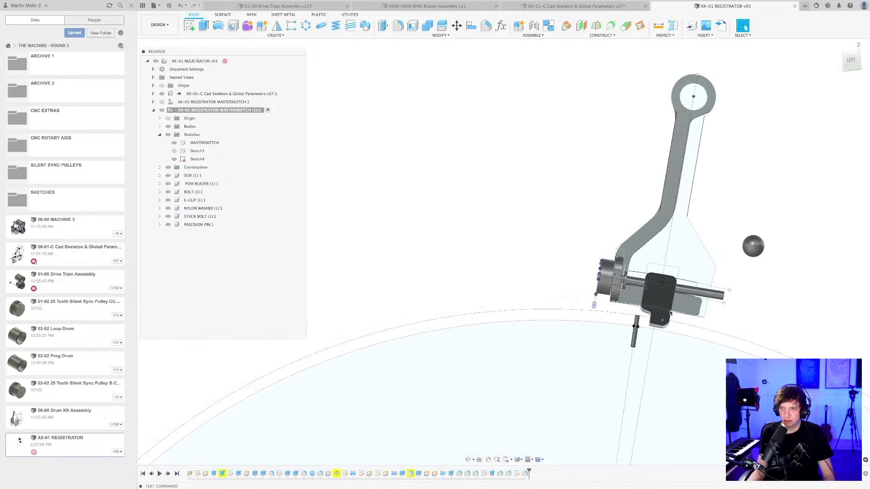
pyautogui.scroll(-2, 670, 313)
pyautogui.scroll(4, 615, 290)
pyautogui.moveTo(682, 322); pyautogui.dragTo(611, 286, button='middle')
pyautogui.scroll(3, 620, 295)
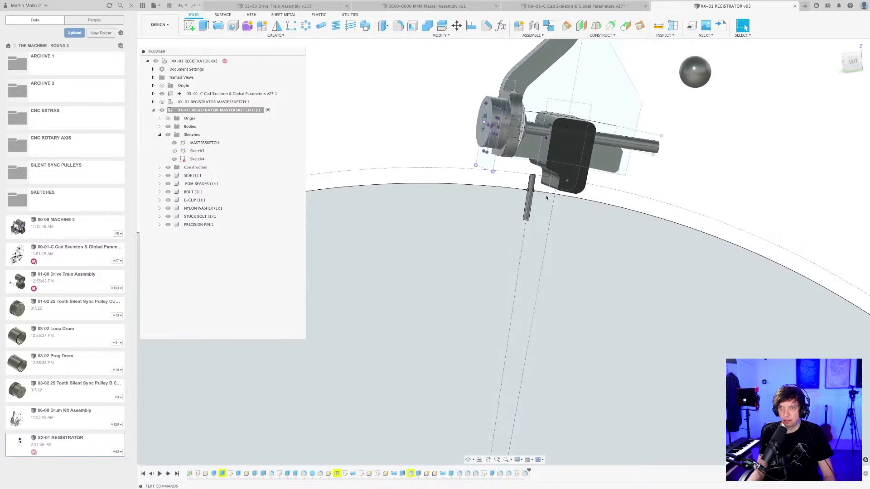
pyautogui.scroll(4, 547, 198)
pyautogui.scroll(-3, 519, 217)
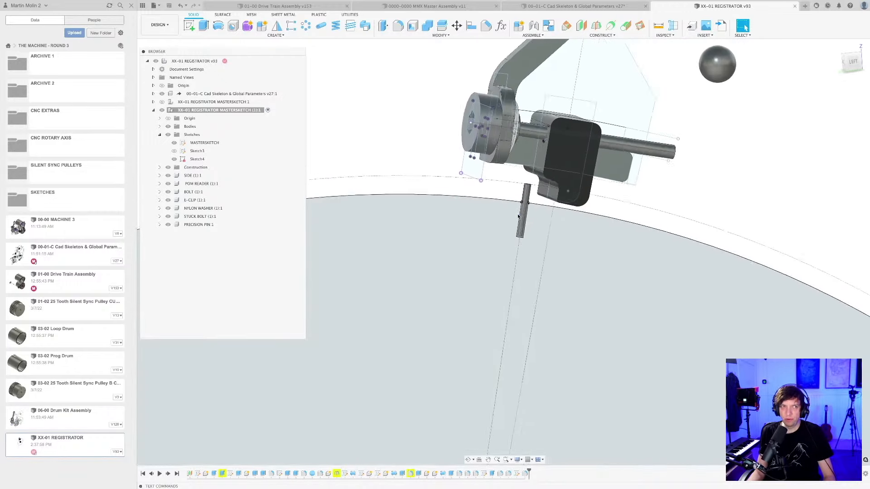
pyautogui.scroll(-1, 519, 217)
pyautogui.moveTo(532, 256); pyautogui.dragTo(501, 353, button='middle')
pyautogui.keyDown('shift'); pyautogui.moveTo(500, 297); pyautogui.dragTo(505, 303, button='middle'); pyautogui.keyUp('shift')
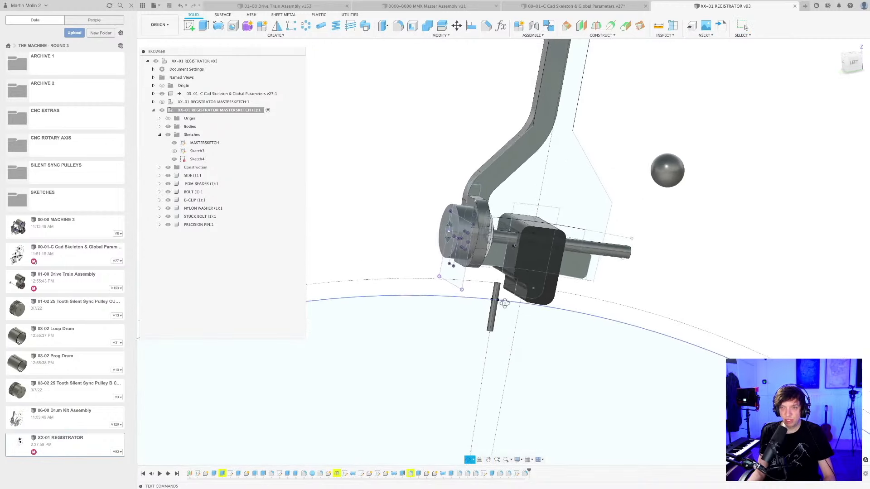
pyautogui.scroll(2, 503, 302)
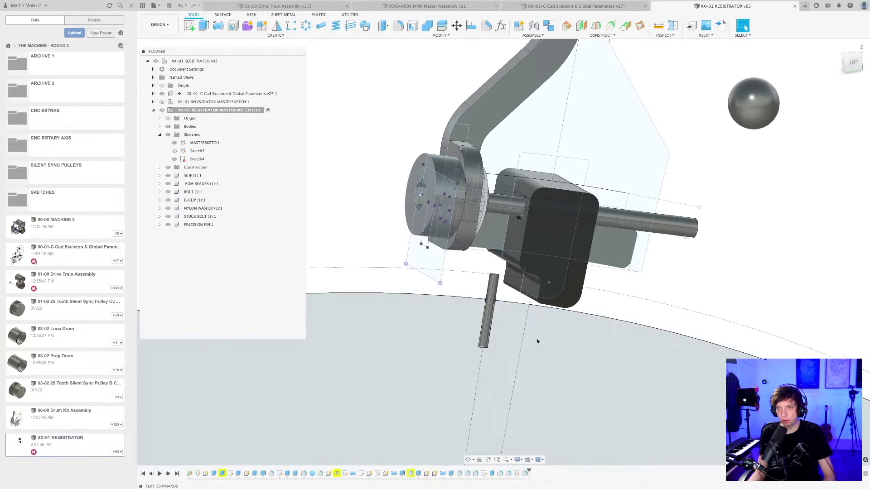
pyautogui.keyDown('shift'); pyautogui.moveTo(528, 347); pyautogui.dragTo(560, 321, button='middle'); pyautogui.keyUp('shift')
pyautogui.scroll(-3, 560, 322)
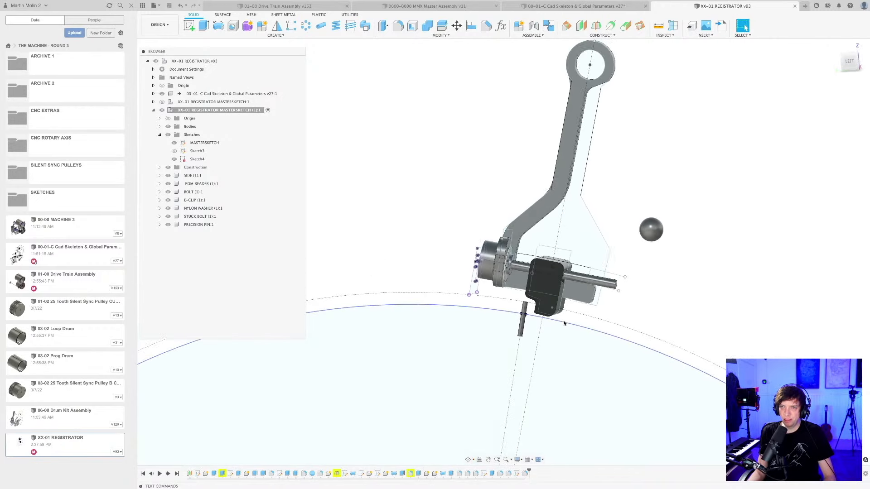
pyautogui.scroll(3, 559, 324)
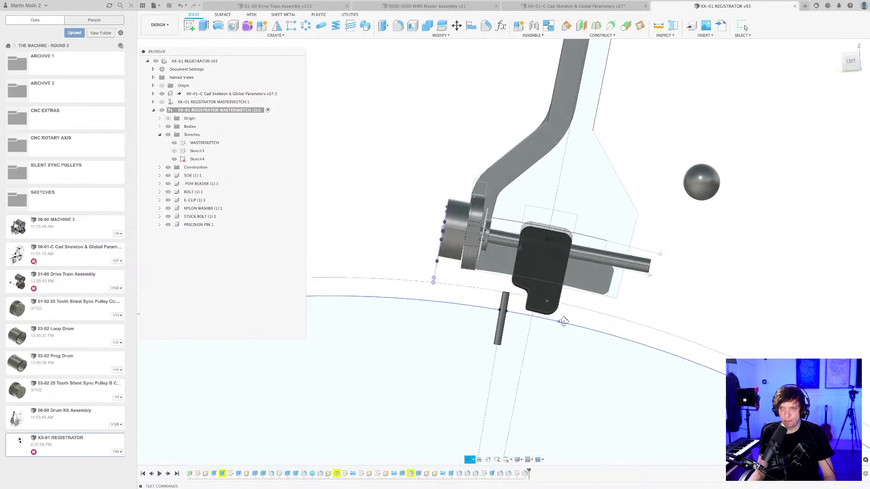
pyautogui.keyDown('shift'); pyautogui.moveTo(564, 322); pyautogui.dragTo(571, 322, button='middle'); pyautogui.keyUp('shift')
pyautogui.scroll(4, 545, 262)
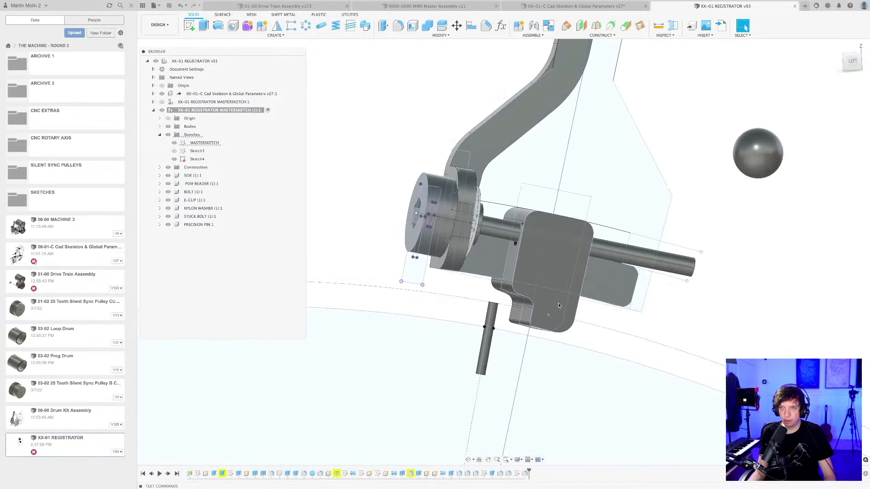
pyautogui.scroll(-2, 559, 303)
pyautogui.keyDown('shift'); pyautogui.moveTo(608, 330); pyautogui.dragTo(621, 332, button='middle'); pyautogui.keyUp('shift')
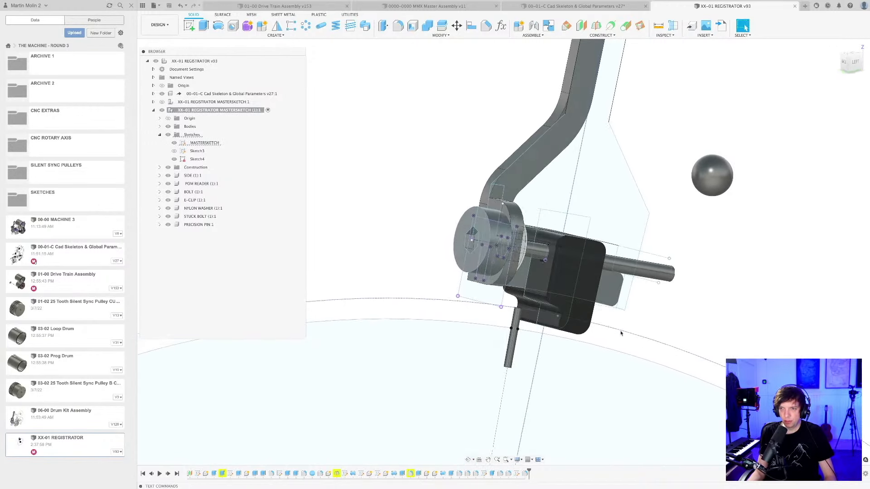
pyautogui.scroll(4, 593, 339)
pyautogui.scroll(2, 570, 331)
pyautogui.keyDown('shift'); pyautogui.moveTo(569, 325); pyautogui.dragTo(558, 323, button='middle'); pyautogui.keyUp('shift')
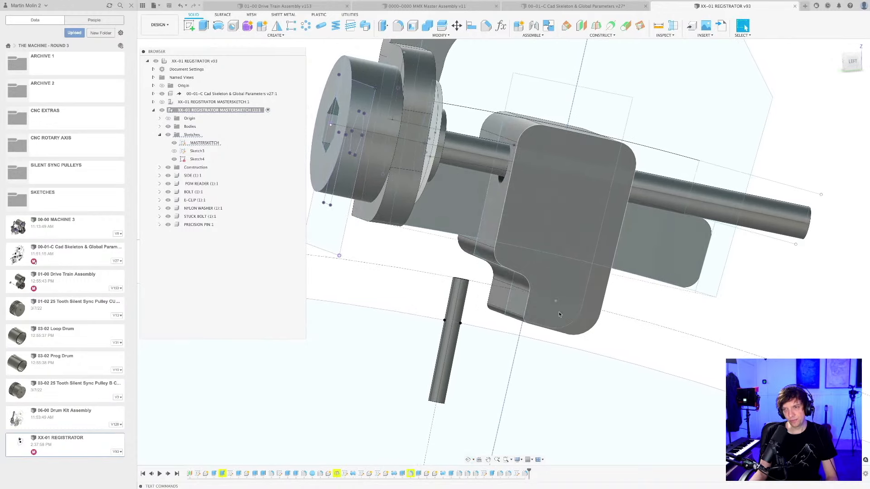
pyautogui.scroll(-4, 558, 312)
# Activate the POM reader component, start a sketch on its slotted front face and project that face's outline into it.
pyautogui.moveTo(559, 312)
pyautogui.keyDown('shift'); pyautogui.mouseDown(button='middle')
pyautogui.moveTo(497, 297)
pyautogui.moveTo(509, 330)
pyautogui.moveTo(435, 317)
pyautogui.moveTo(490, 340)
pyautogui.mouseUp(button='middle'); pyautogui.keyUp('shift')
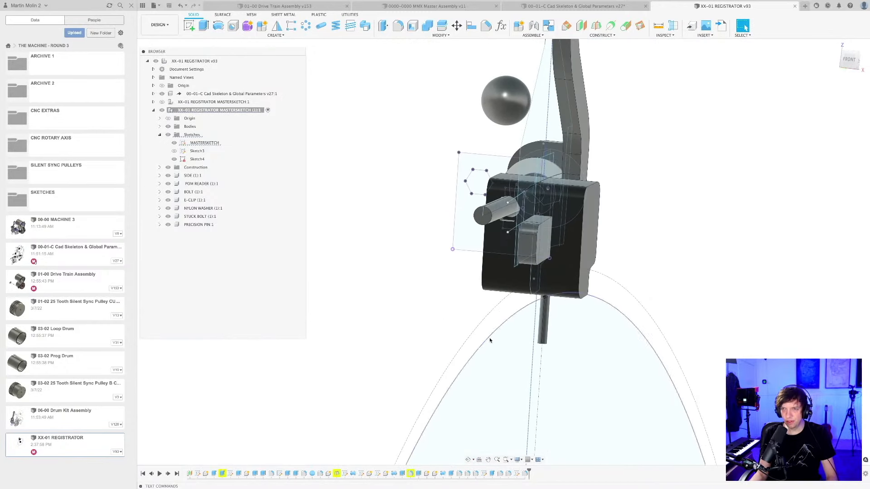
pyautogui.doubleClick(211, 185)
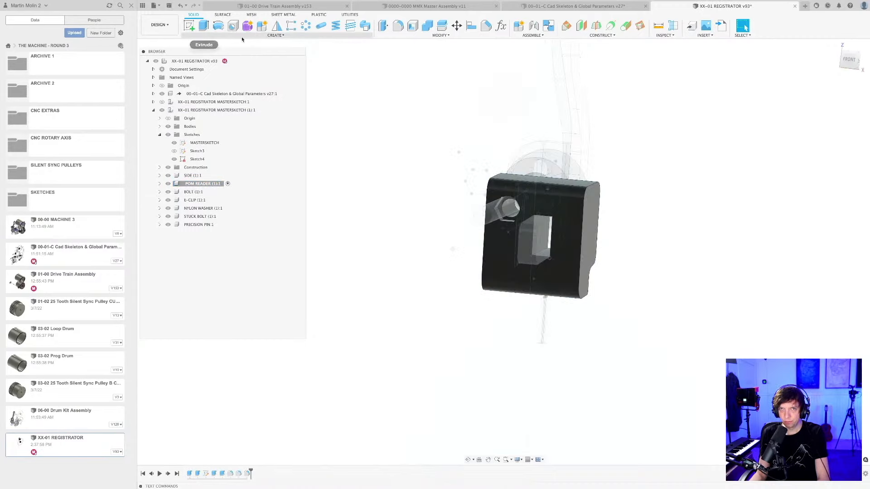
pyautogui.click(276, 35)
pyautogui.click(204, 50)
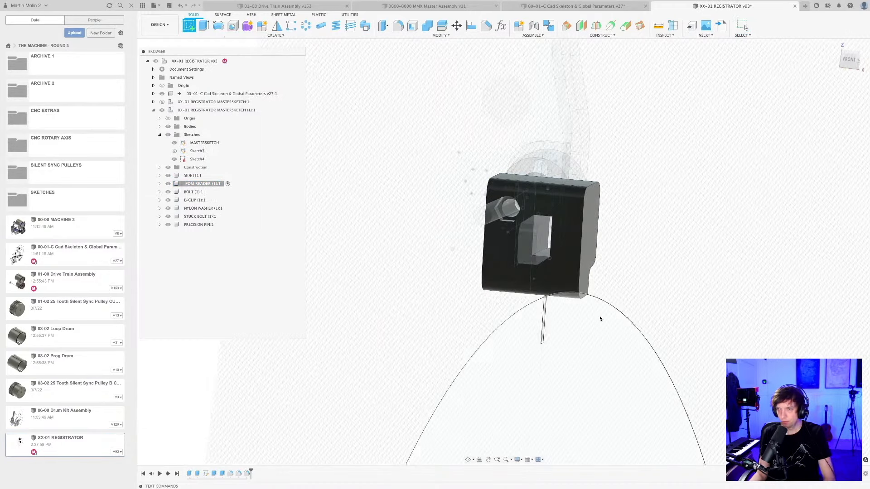
pyautogui.click(574, 262)
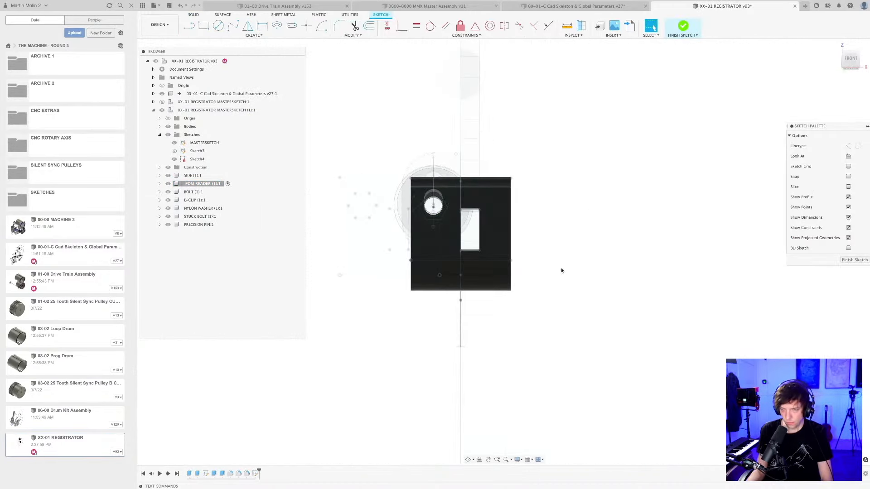
pyautogui.press('p')
pyautogui.click(503, 235)
pyautogui.press('Return')
# Sketch a row of four differently sized circles across the face beneath the slot, the largest about 7 mm in diameter.
pyautogui.scroll(3, 548, 275)
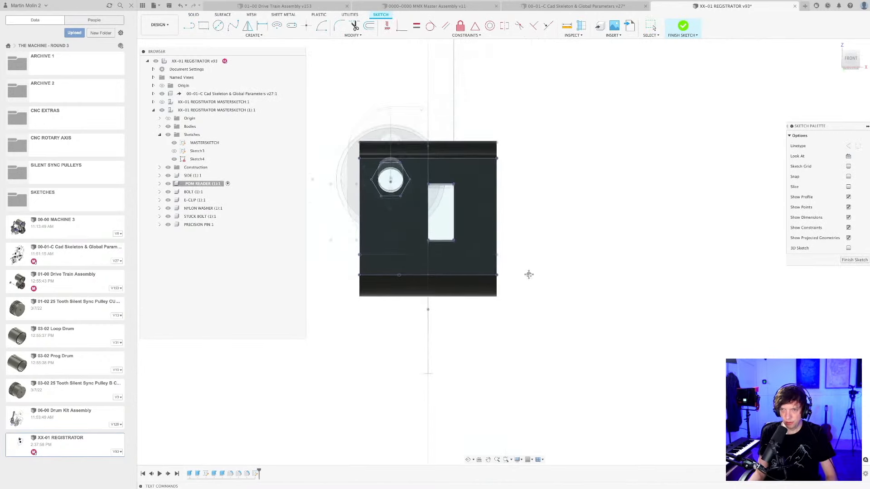
pyautogui.moveTo(529, 275)
pyautogui.mouseDown(button='middle')
pyautogui.moveTo(641, 307)
pyautogui.moveTo(655, 327)
pyautogui.mouseUp(button='middle')
pyautogui.scroll(2, 610, 305)
pyautogui.scroll(-2, 656, 322)
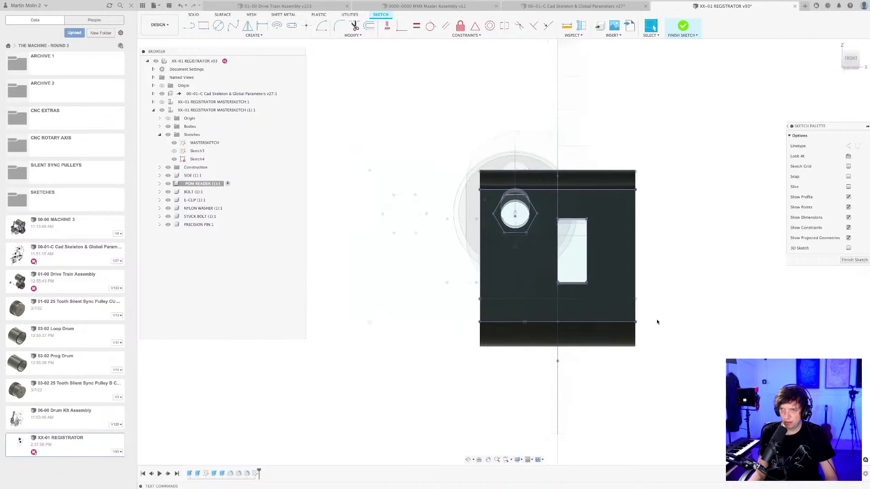
pyautogui.scroll(-1, 656, 321)
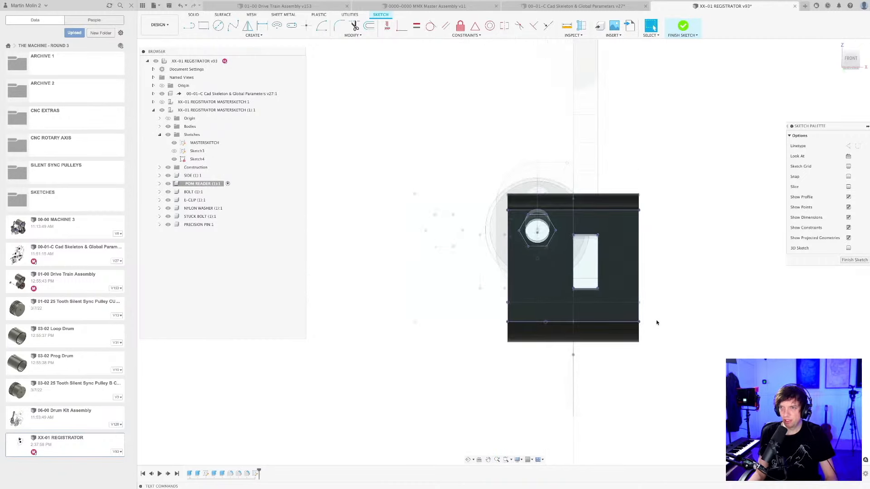
pyautogui.moveTo(659, 320)
pyautogui.keyDown('shift'); pyautogui.mouseDown(button='middle')
pyautogui.moveTo(723, 333)
pyautogui.moveTo(554, 305)
pyautogui.moveTo(594, 310)
pyautogui.mouseUp(button='middle'); pyautogui.keyUp('shift')
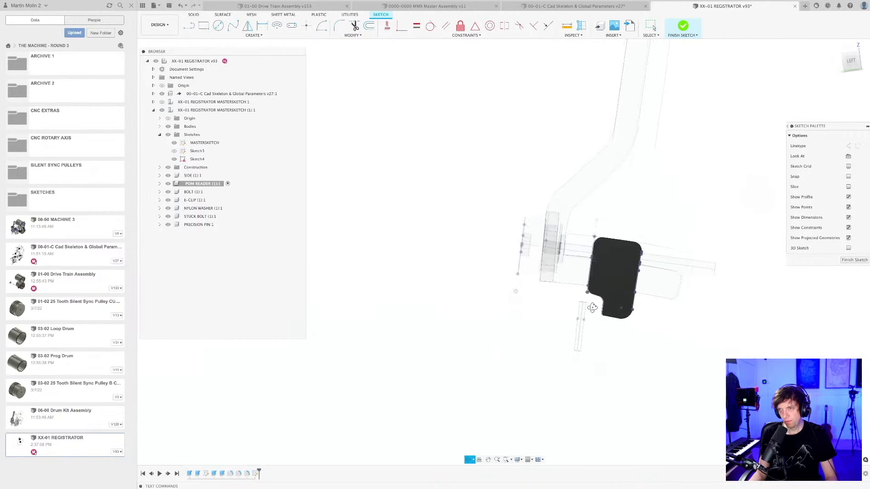
pyautogui.keyDown('shift'); pyautogui.moveTo(590, 307); pyautogui.dragTo(626, 299, button='middle'); pyautogui.keyUp('shift')
pyautogui.click(851, 59)
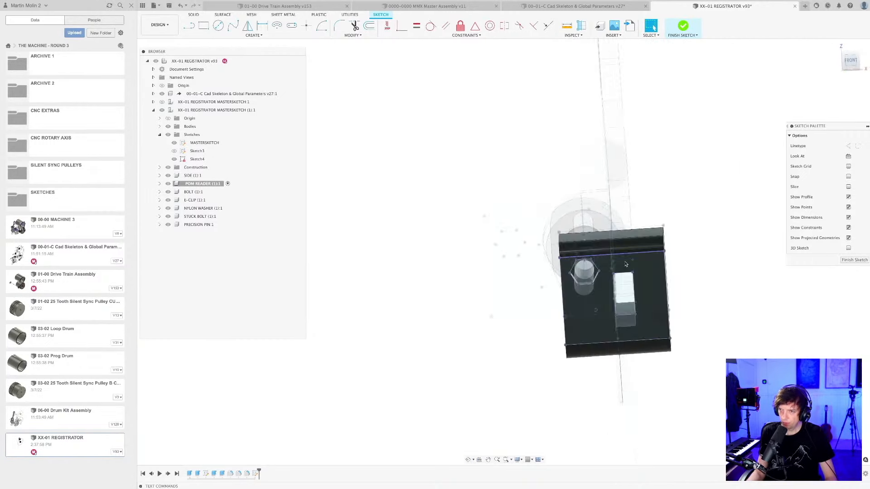
pyautogui.moveTo(639, 357); pyautogui.dragTo(545, 275, button='middle')
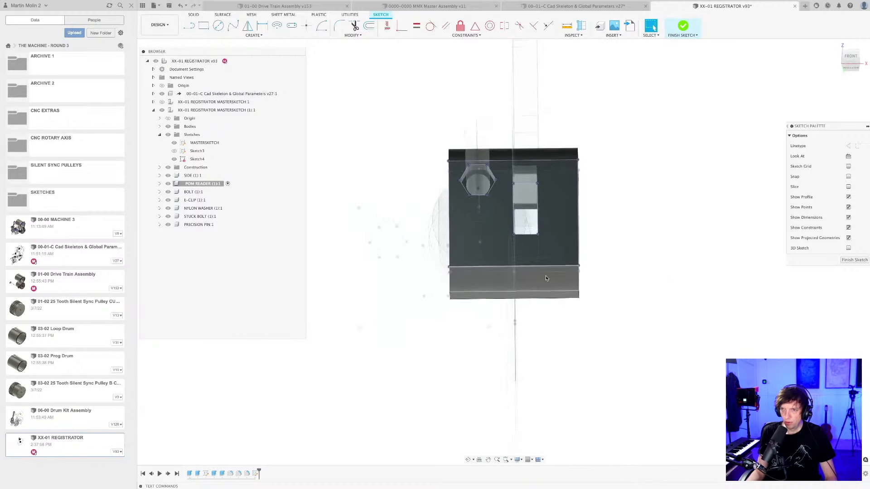
pyautogui.scroll(3, 548, 262)
pyautogui.scroll(2, 550, 253)
pyautogui.press('c')
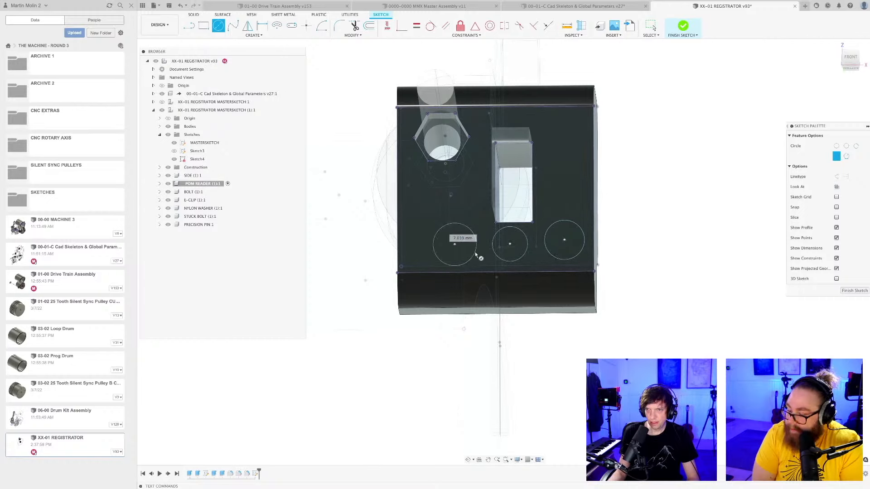
pyautogui.click(416, 247)
pyautogui.click(423, 254)
pyautogui.press('e')
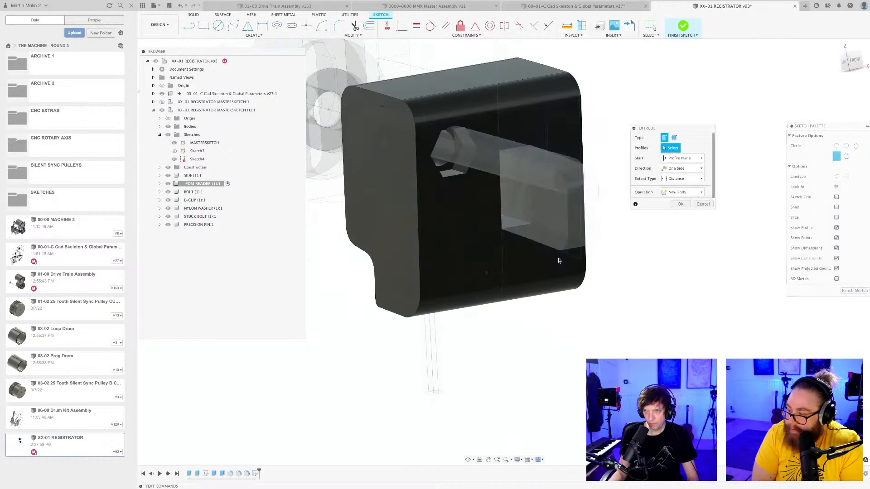
pyautogui.click(702, 203)
pyautogui.click(160, 183)
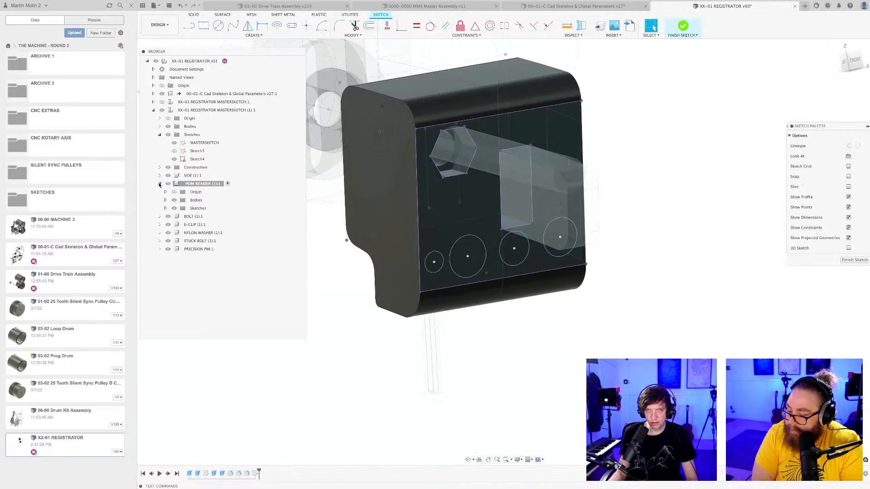
pyautogui.click(166, 209)
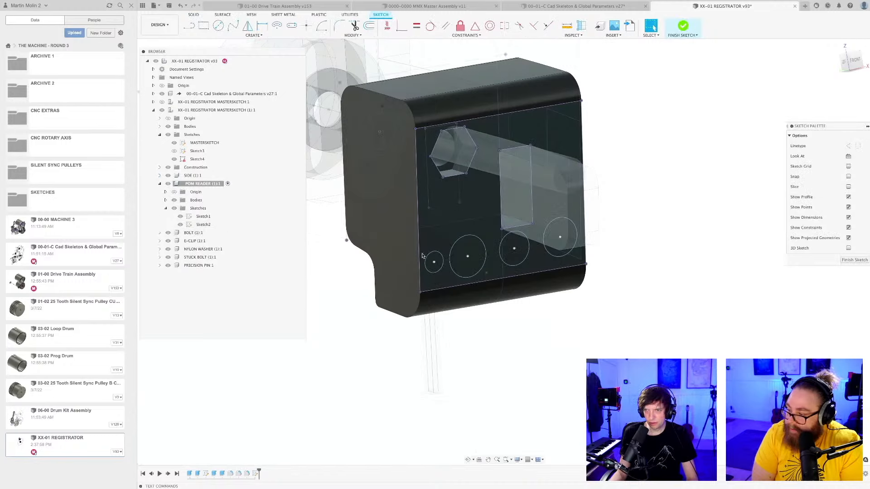
# Extrude the four circle profiles as a cut about 24 mm back through the lower part of the POM reader block.
pyautogui.click(436, 270)
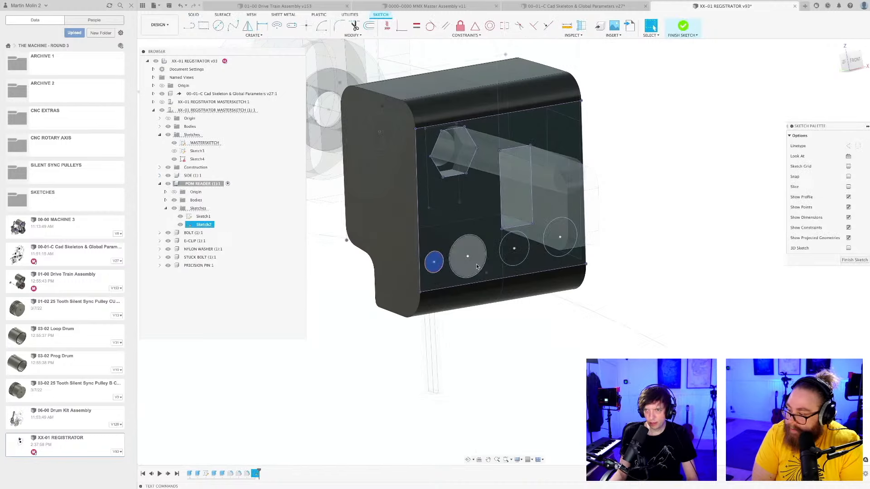
pyautogui.keyDown('shift'); pyautogui.click(471, 262); pyautogui.keyUp('shift')
pyautogui.keyDown('shift'); pyautogui.click(520, 259); pyautogui.keyUp('shift')
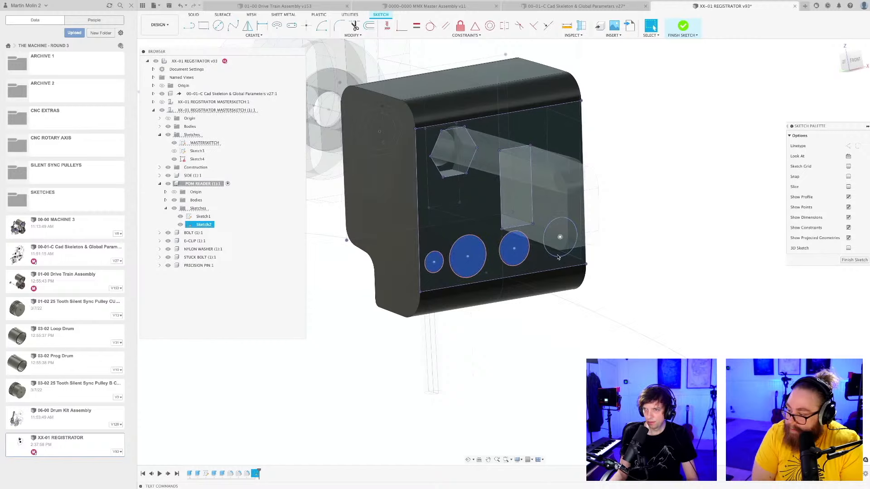
pyautogui.scroll(5, 558, 256)
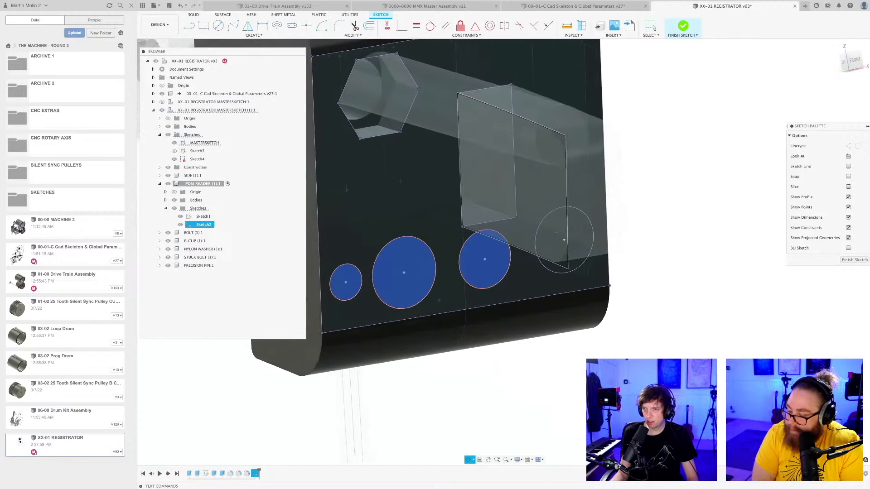
pyautogui.keyDown('shift'); pyautogui.moveTo(547, 221); pyautogui.dragTo(558, 229, button='middle'); pyautogui.keyUp('shift')
pyautogui.keyDown('shift'); pyautogui.click(645, 316); pyautogui.keyUp('shift')
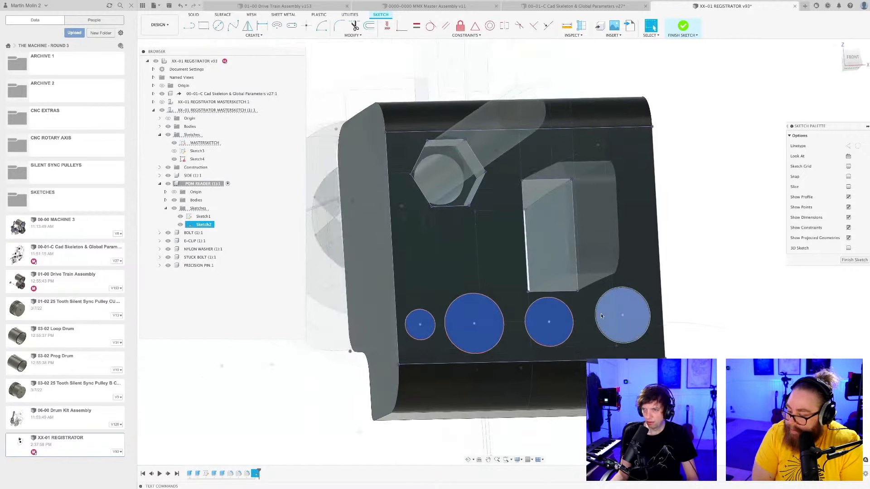
pyautogui.press('e')
pyautogui.moveTo(605, 320); pyautogui.dragTo(510, 307)
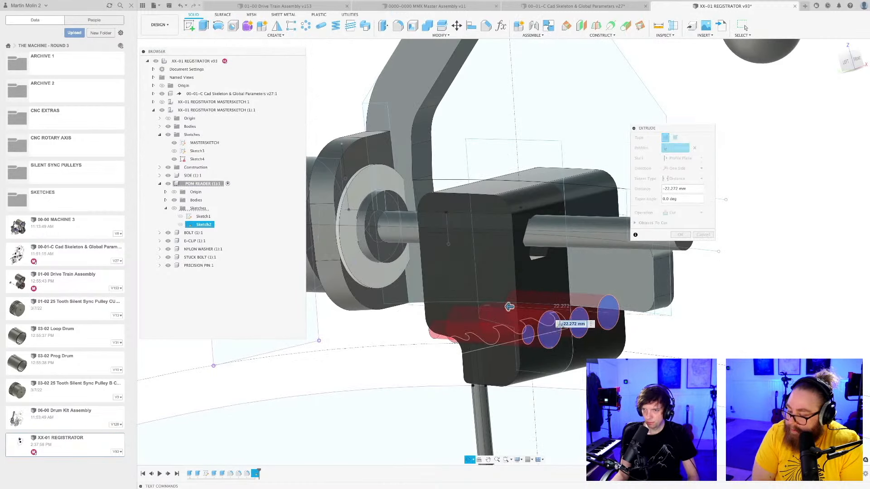
pyautogui.keyDown('shift'); pyautogui.moveTo(422, 313); pyautogui.dragTo(478, 317, button='middle'); pyautogui.keyUp('shift')
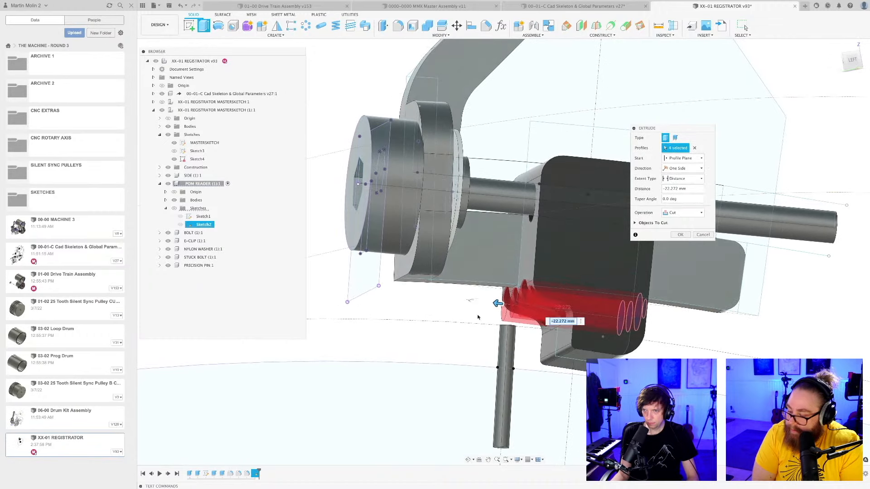
pyautogui.click(636, 223)
pyautogui.click(682, 257)
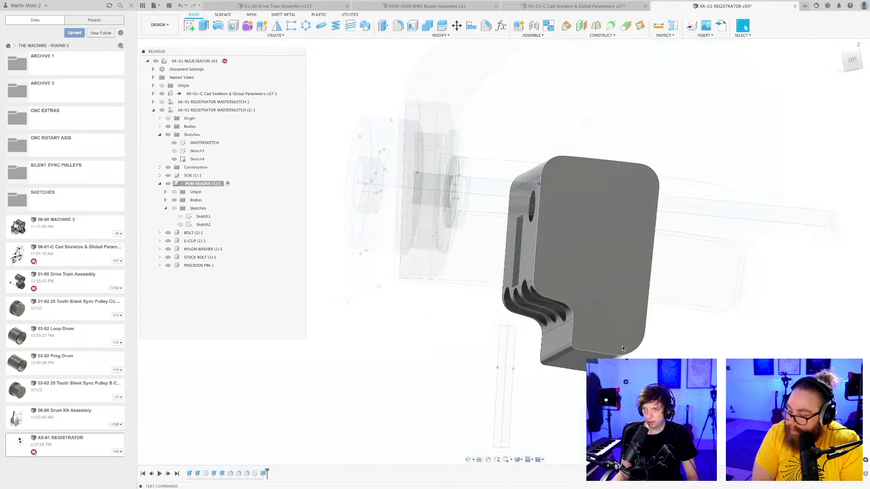
# Save the registrator design with the four holes cut through the POM reader block, keeping the default version description.
pyautogui.keyDown('shift'); pyautogui.moveTo(632, 341); pyautogui.dragTo(678, 350, button='middle'); pyautogui.keyUp('shift')
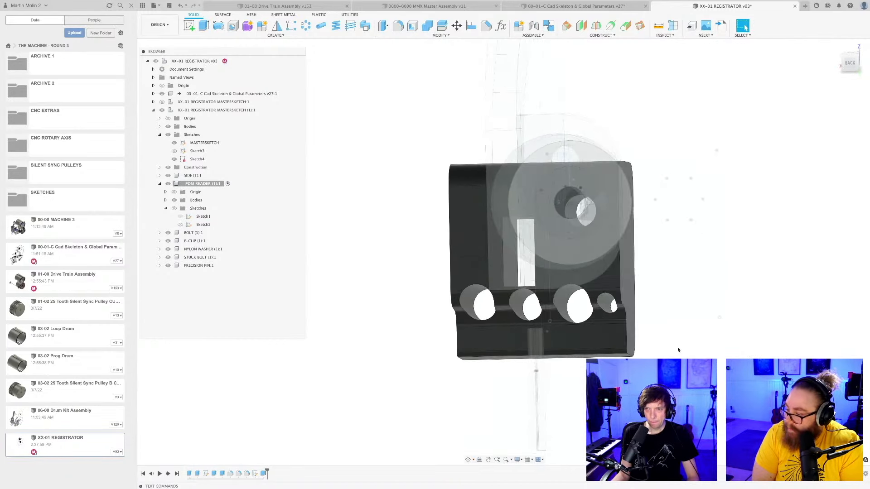
pyautogui.moveTo(621, 356)
pyautogui.keyDown('shift'); pyautogui.mouseDown(button='middle')
pyautogui.moveTo(614, 343)
pyautogui.moveTo(505, 346)
pyautogui.moveTo(538, 347)
pyautogui.moveTo(526, 361)
pyautogui.moveTo(539, 364)
pyautogui.moveTo(614, 350)
pyautogui.moveTo(608, 360)
pyautogui.moveTo(576, 358)
pyautogui.mouseUp(button='middle'); pyautogui.keyUp('shift')
pyautogui.press('super+s')
pyautogui.press('Return')
# Examine the POM reader block's lower step and its row of cut holes against the precision pin from the side and back.
pyautogui.scroll(3, 597, 354)
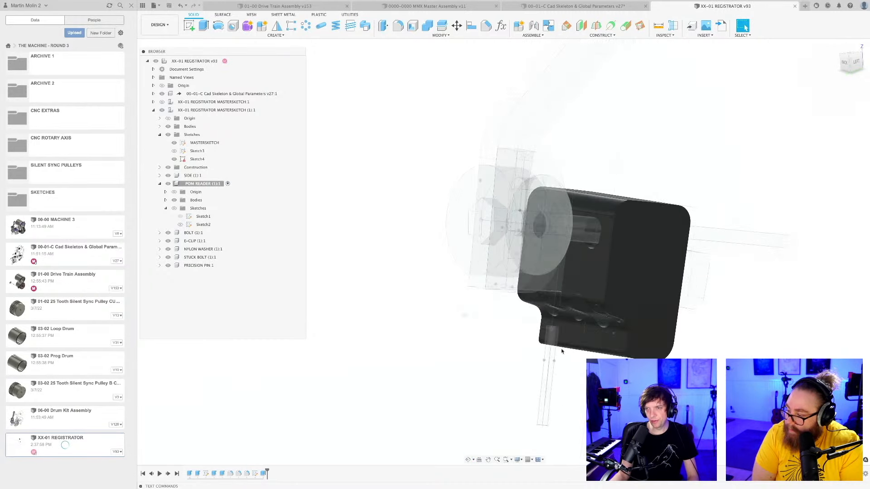
pyautogui.scroll(-6, 549, 350)
pyautogui.keyDown('shift'); pyautogui.moveTo(550, 350); pyautogui.dragTo(584, 350, button='middle'); pyautogui.keyUp('shift')
pyautogui.scroll(4, 584, 351)
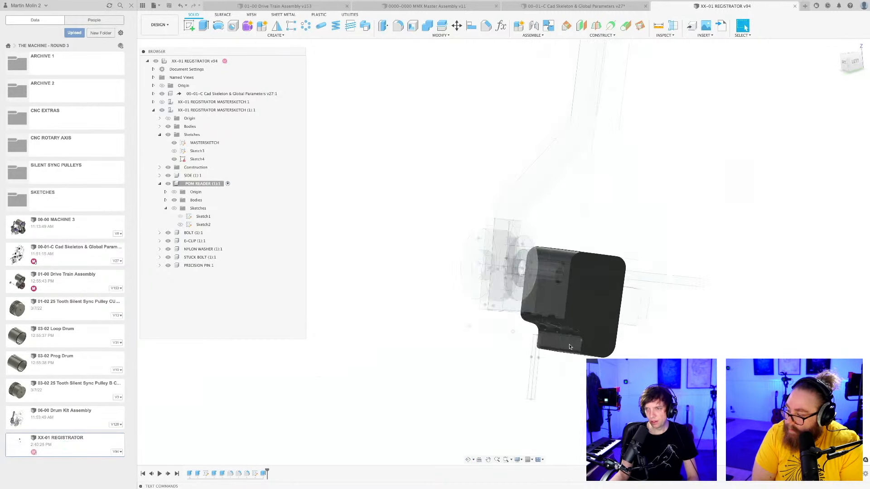
pyautogui.click(545, 336)
pyautogui.scroll(-4, 545, 336)
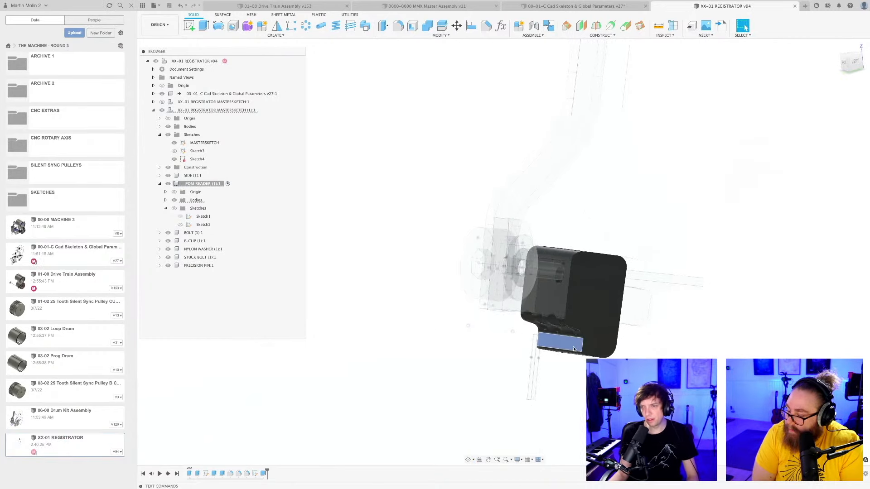
pyautogui.moveTo(545, 337); pyautogui.dragTo(512, 327, button='middle')
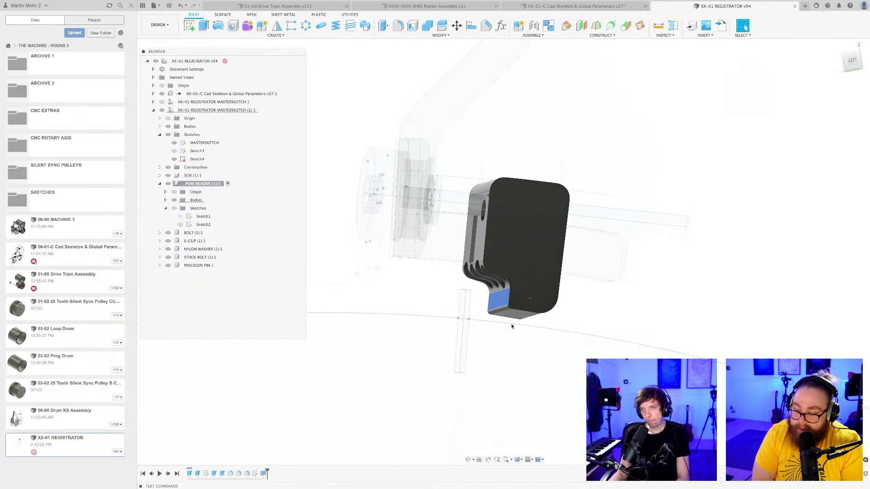
pyautogui.scroll(-3, 511, 324)
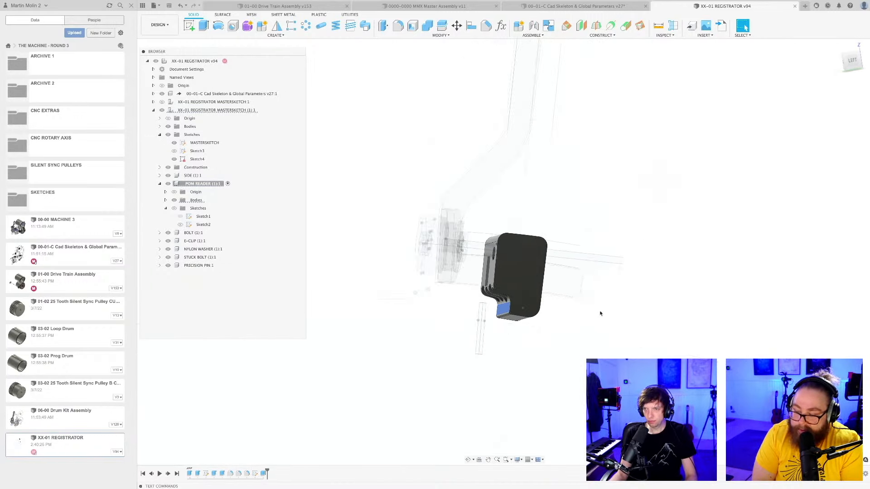
pyautogui.moveTo(600, 314)
pyautogui.keyDown('shift'); pyautogui.mouseDown(button='middle')
pyautogui.moveTo(577, 332)
pyautogui.moveTo(604, 328)
pyautogui.moveTo(599, 334)
pyautogui.moveTo(588, 320)
pyautogui.mouseUp(button='middle'); pyautogui.keyUp('shift')
pyautogui.scroll(-3, 588, 320)
pyautogui.click(844, 59)
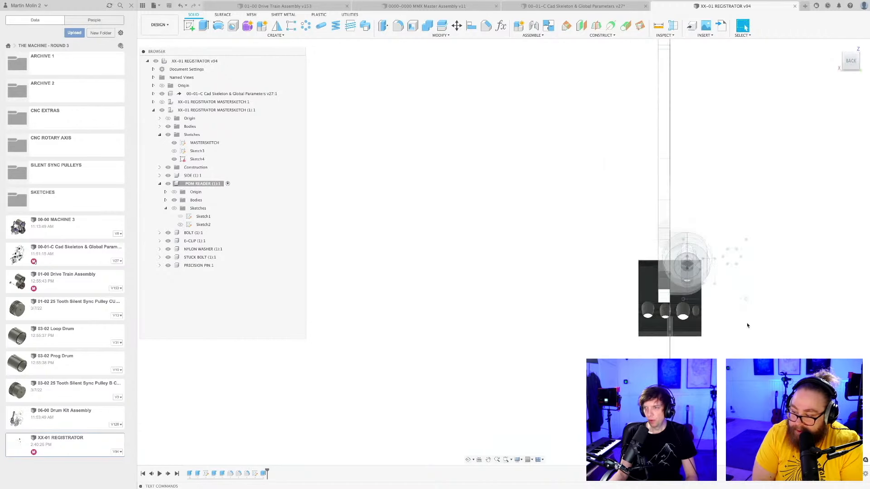
pyautogui.moveTo(524, 362); pyautogui.dragTo(494, 402, button='middle')
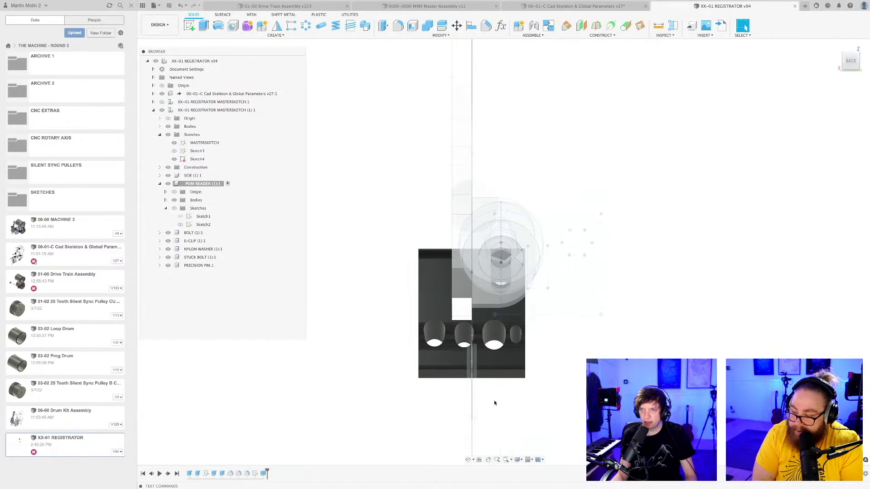
pyautogui.scroll(-2, 471, 372)
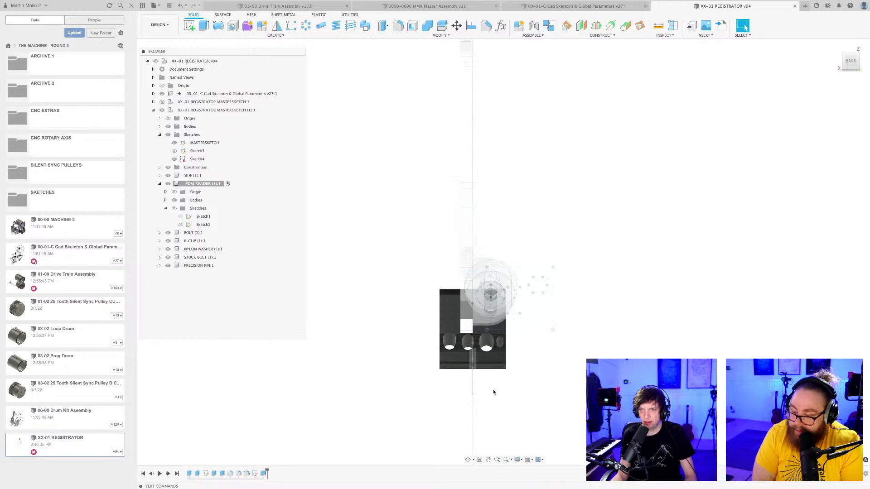
pyautogui.moveTo(493, 394); pyautogui.dragTo(508, 372, button='middle')
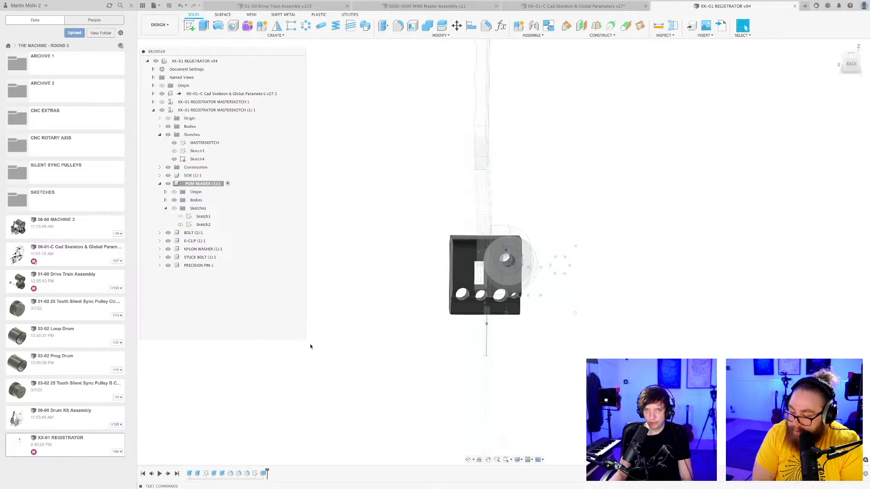
# Activate the precision pin component, shift it 2.828 mm along X to sit beneath the reader's slot and capture its position.
pyautogui.doubleClick(197, 266)
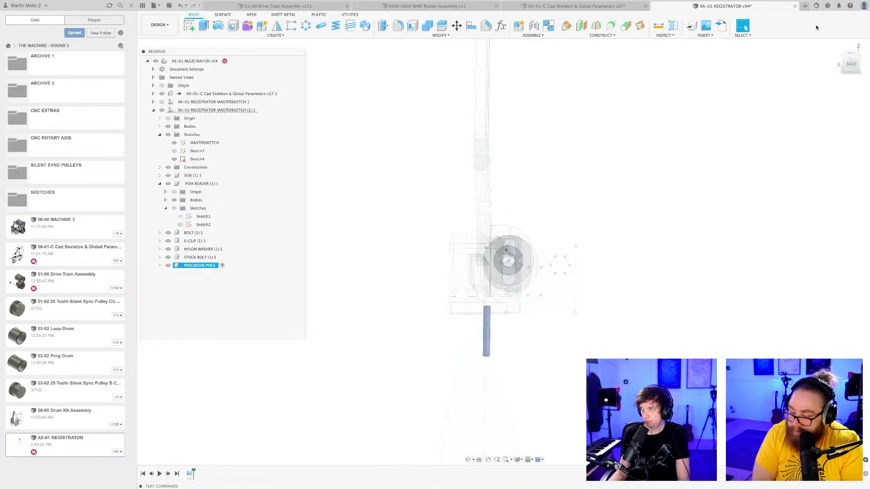
pyautogui.click(851, 63)
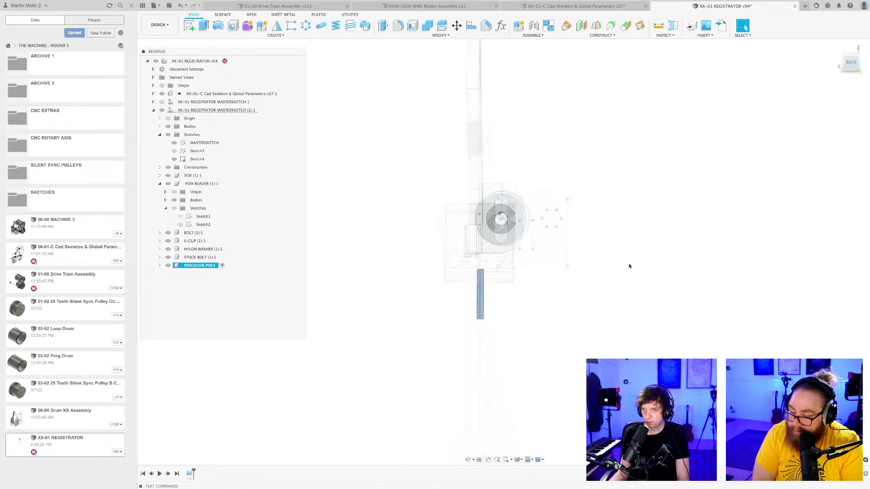
pyautogui.rightClick(198, 267)
pyautogui.click(215, 277)
pyautogui.scroll(3, 465, 208)
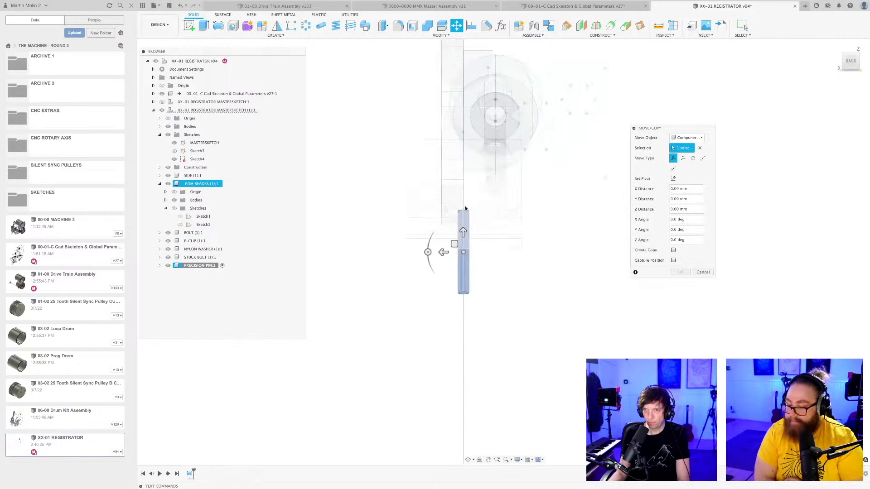
pyautogui.scroll(3, 465, 209)
pyautogui.moveTo(445, 274); pyautogui.dragTo(427, 275)
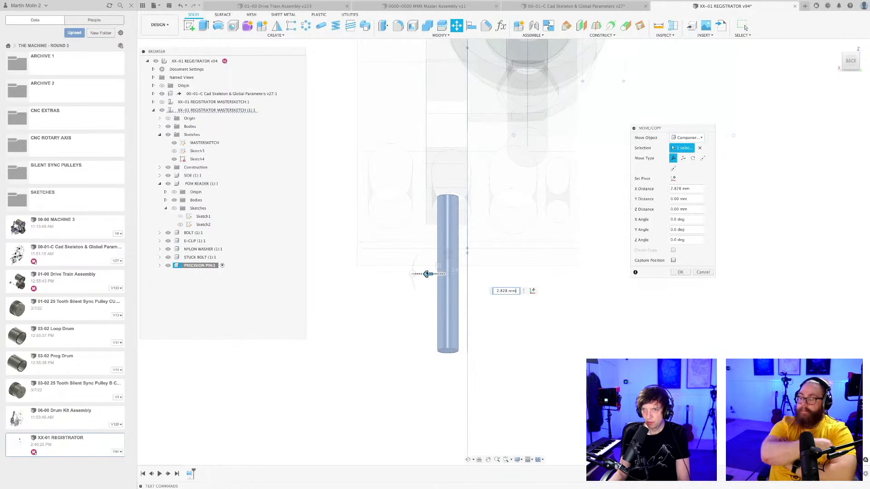
pyautogui.press('Return')
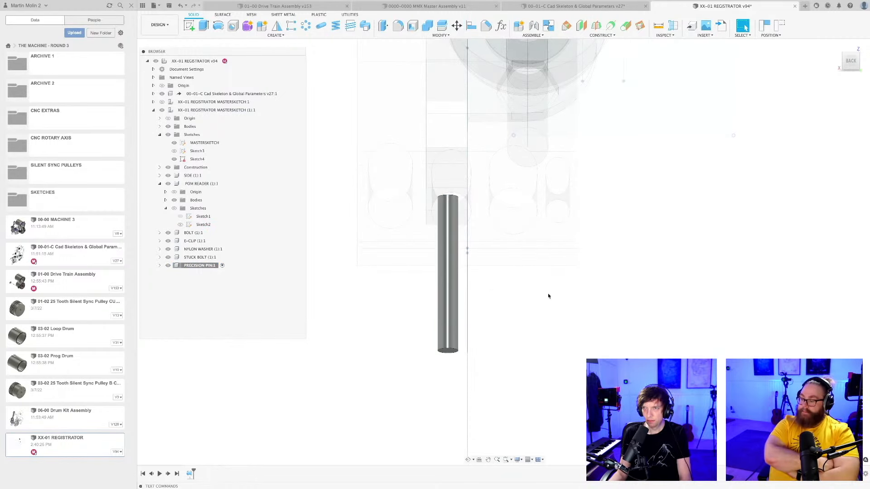
pyautogui.click(765, 27)
# Save the design with the precision pin in its shifted position, keeping the default version description.
pyautogui.scroll(-5, 542, 319)
pyautogui.keyDown('shift'); pyautogui.moveTo(566, 331); pyautogui.dragTo(525, 140, button='middle'); pyautogui.keyUp('shift')
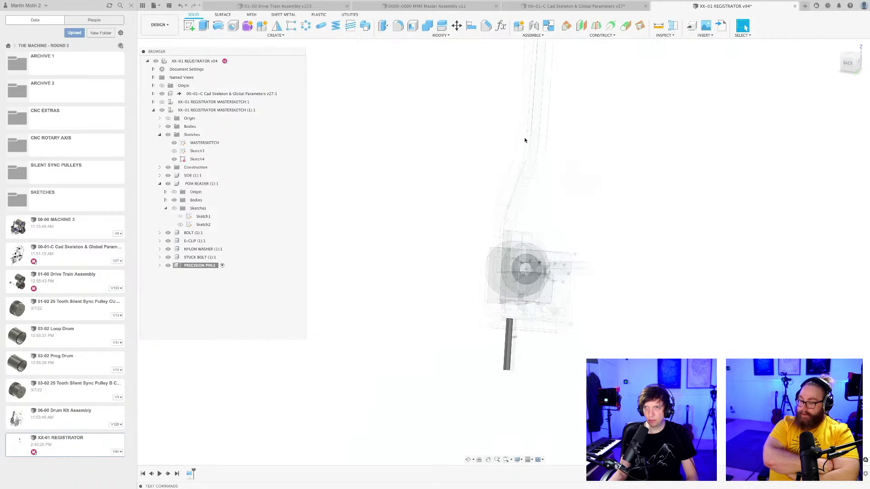
pyautogui.click(526, 114)
pyautogui.scroll(-6, 515, 181)
pyautogui.keyDown('shift'); pyautogui.moveTo(554, 168); pyautogui.dragTo(561, 219, button='middle'); pyautogui.keyUp('shift')
pyautogui.scroll(4, 535, 213)
pyautogui.press('super+s')
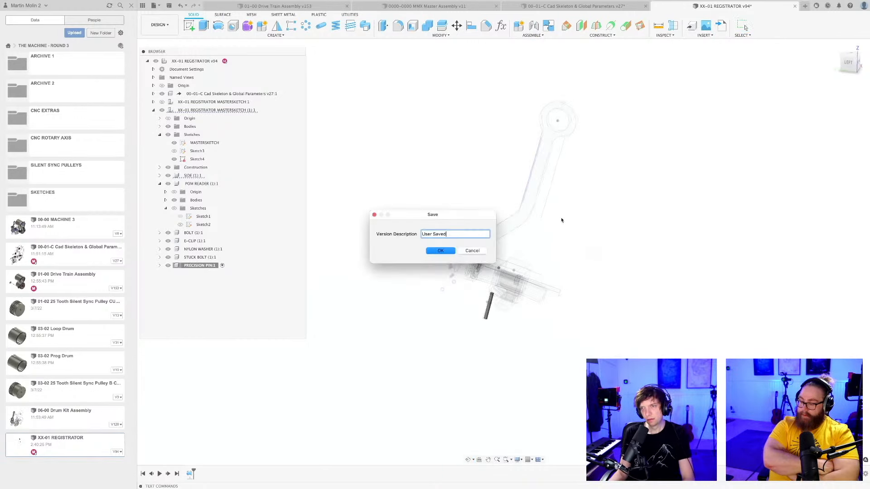
pyautogui.press('Return')
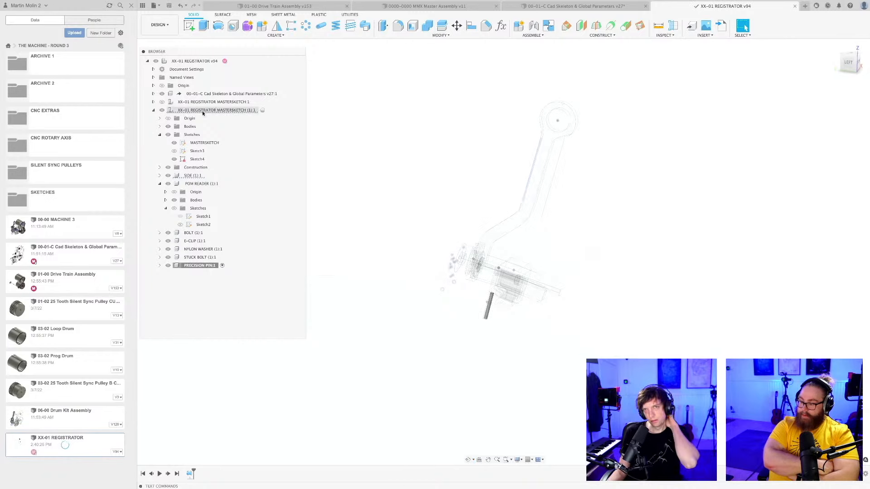
# Activate the top-level XX-01 REGISTRATOR assembly and save the design as another version.
pyautogui.doubleClick(194, 62)
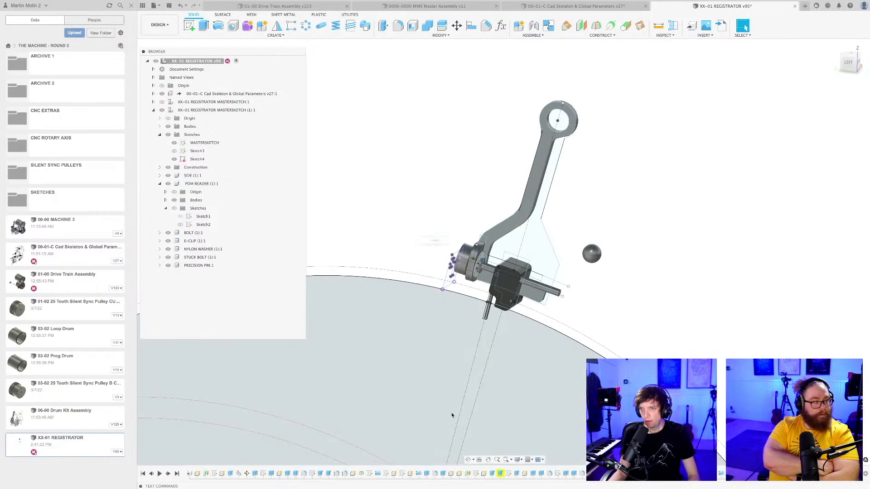
pyautogui.press('super+s')
pyautogui.press('Return')
# Hide all sketches in the view and examine the side plate, reader block and pin without them.
pyautogui.click(518, 460)
pyautogui.moveTo(535, 431)
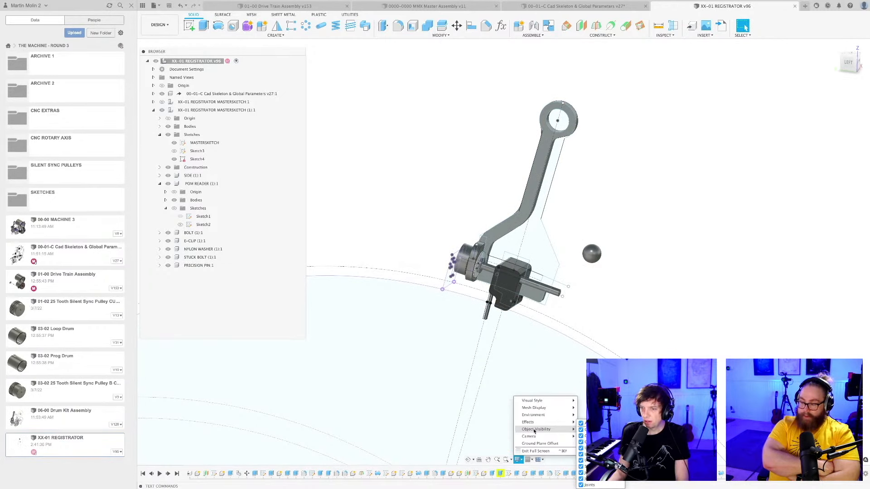
pyautogui.click(592, 467)
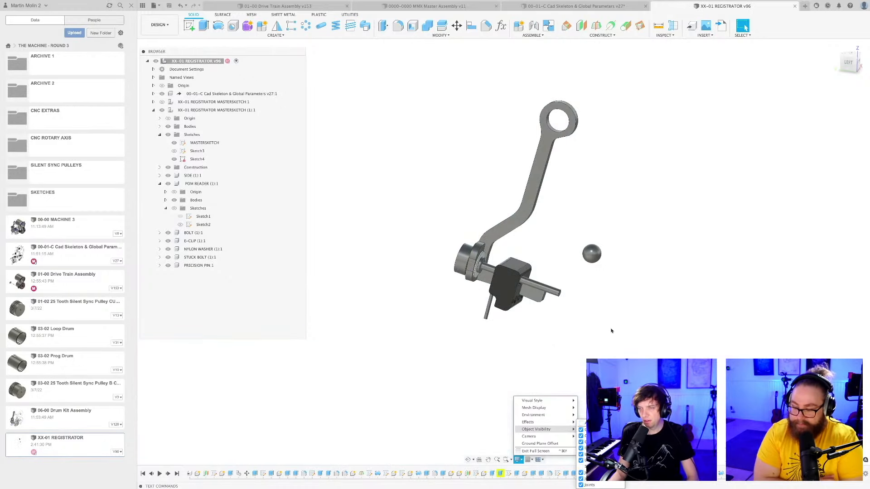
pyautogui.click(611, 331)
pyautogui.keyDown('shift'); pyautogui.moveTo(562, 332); pyautogui.dragTo(492, 365, button='middle'); pyautogui.keyUp('shift')
pyautogui.scroll(5, 520, 300)
pyautogui.scroll(-5, 499, 349)
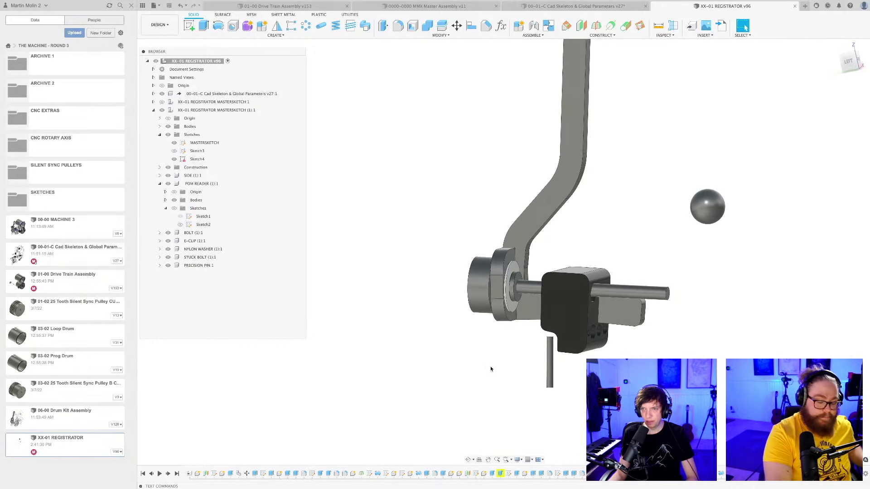
# Open the registrator master sketch for editing from the design history and make sketches visible.
pyautogui.click(529, 310)
pyautogui.doubleClick(214, 474)
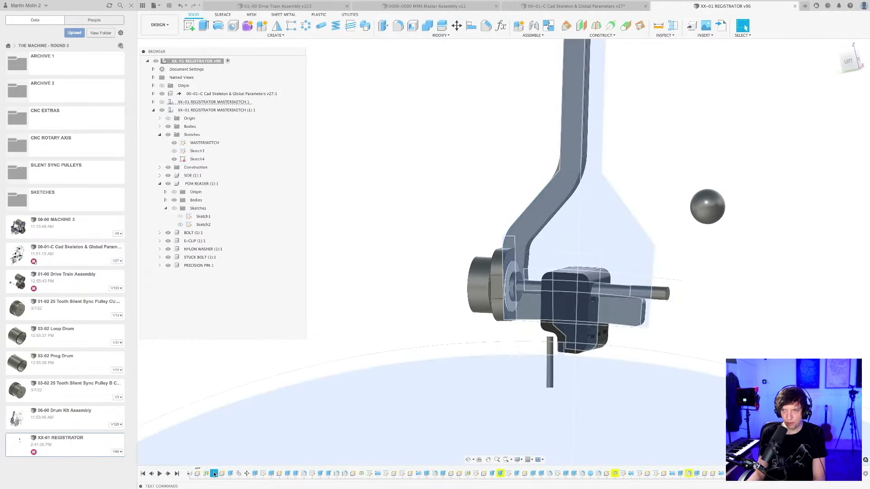
pyautogui.click(517, 462)
pyautogui.moveTo(542, 429)
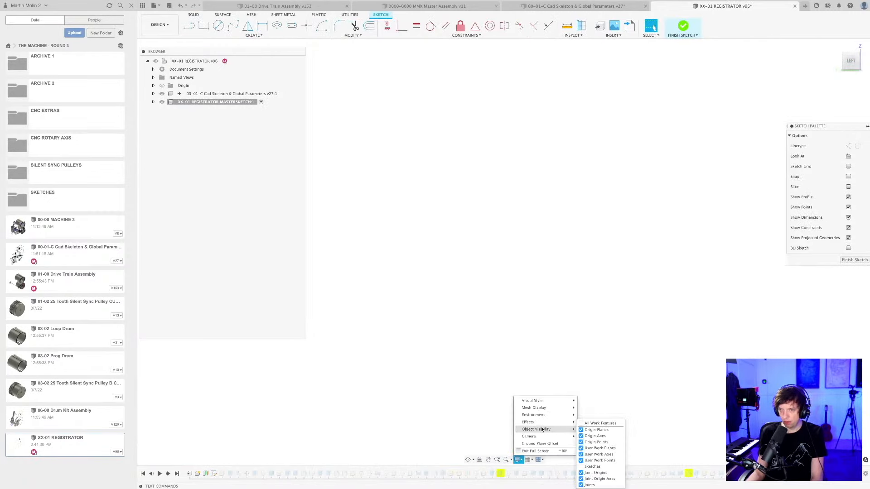
pyautogui.click(582, 467)
# Sketch a line about 15.8 mm long from the plate's bottom edge out past its lower-left corner, perpendicular to the plate's left edge.
pyautogui.scroll(5, 639, 303)
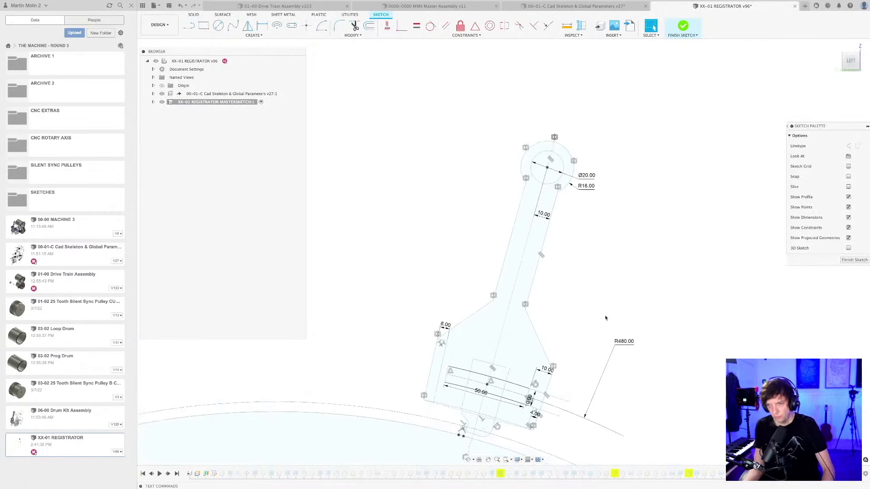
pyautogui.scroll(6, 464, 310)
pyautogui.scroll(1, 464, 310)
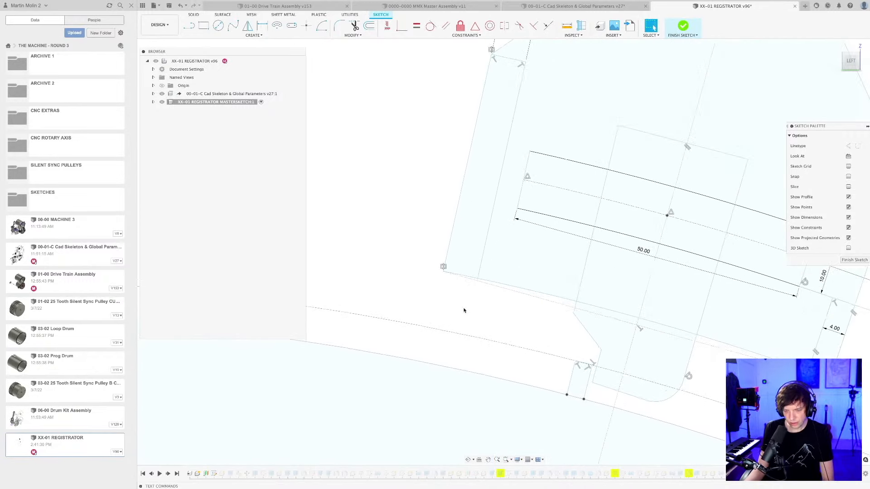
pyautogui.scroll(2, 471, 309)
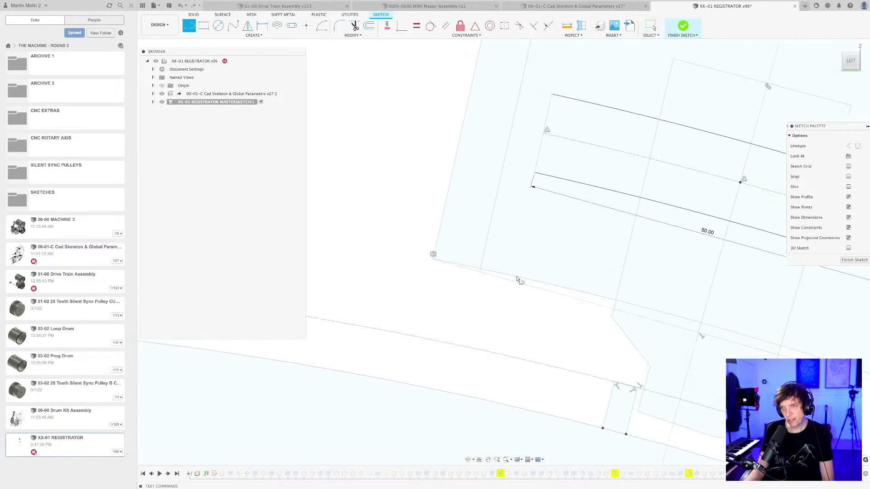
pyautogui.click(433, 256)
pyautogui.scroll(2, 433, 262)
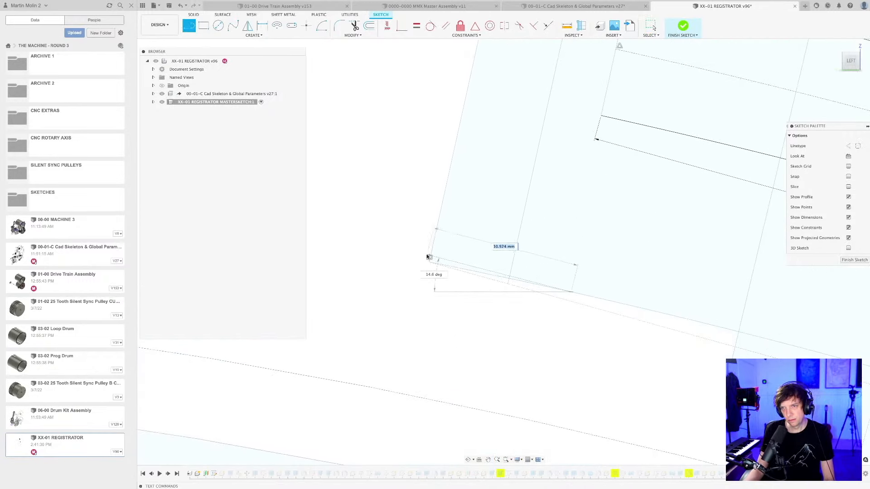
pyautogui.scroll(2, 363, 238)
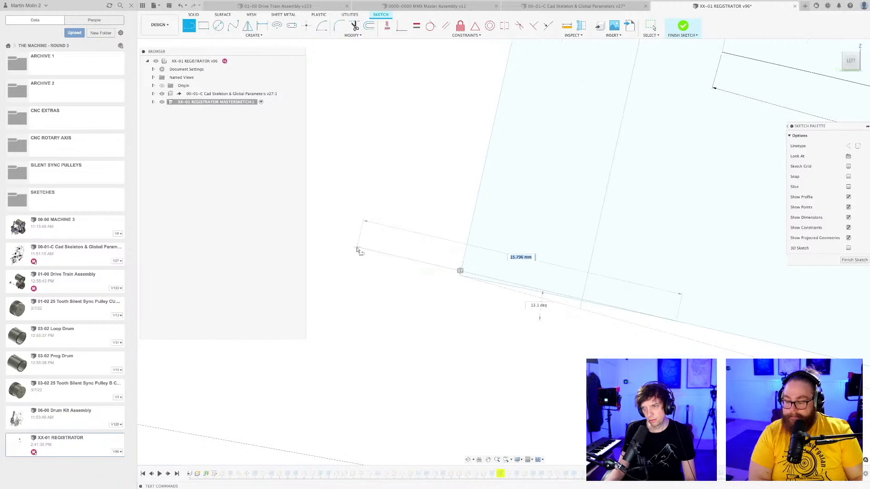
pyautogui.click(358, 248)
pyautogui.press('Escape')
pyautogui.scroll(-3, 456, 326)
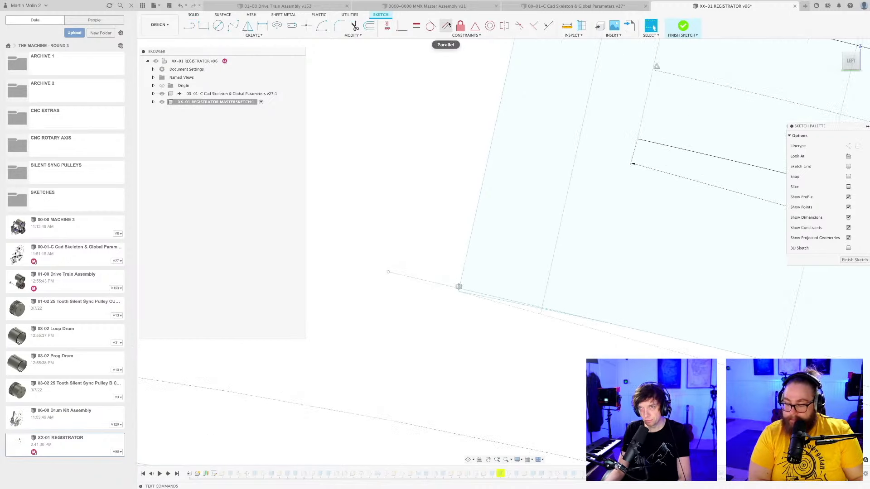
pyautogui.click(532, 25)
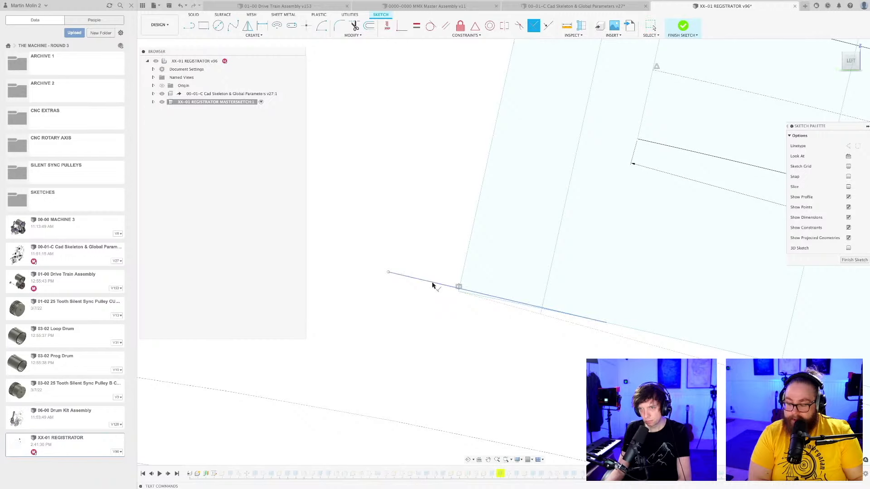
pyautogui.click(461, 277)
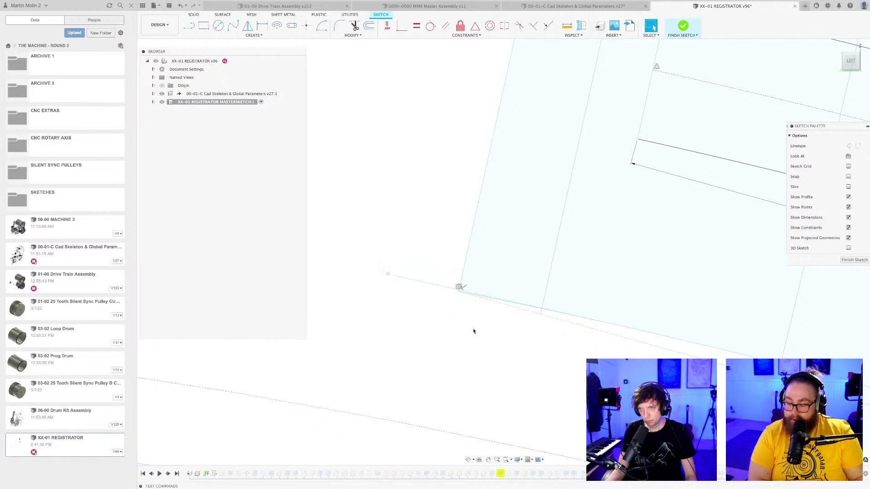
# Save the design with the added line and finish editing the master sketch.
pyautogui.press('super+s')
pyautogui.press('Return')
pyautogui.scroll(-5, 460, 316)
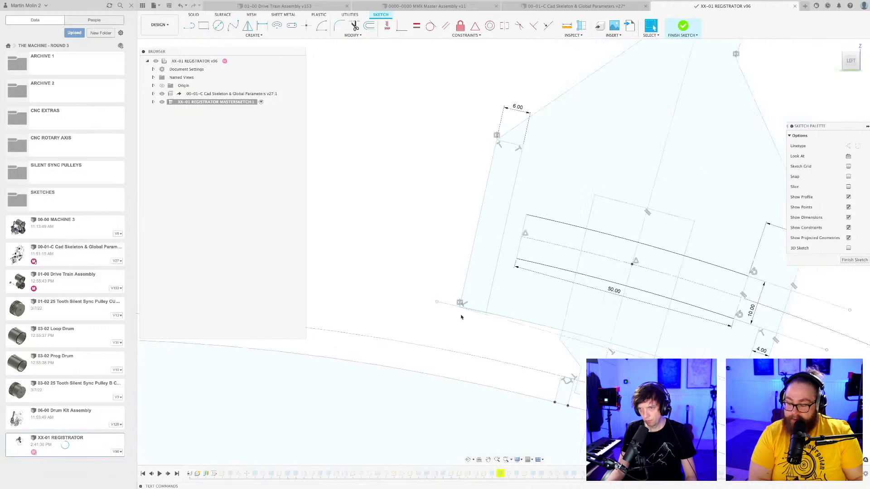
pyautogui.click(861, 260)
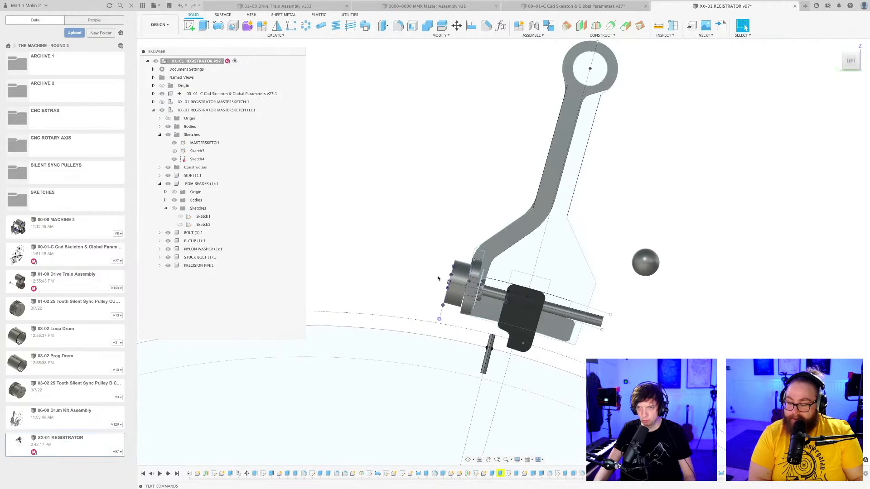
# Save the whole registrator assembly again with the master sketch closed.
pyautogui.scroll(-3, 437, 277)
pyautogui.moveTo(423, 289); pyautogui.dragTo(416, 249, button='middle')
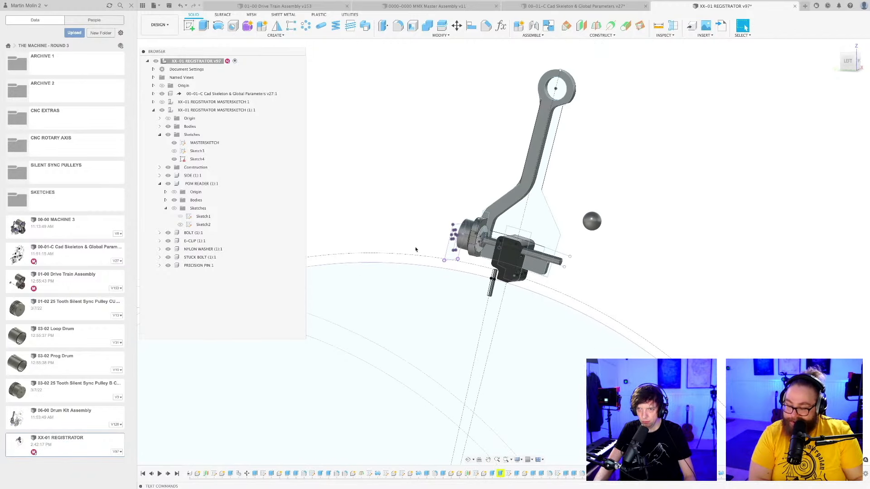
pyautogui.press('super+s')
pyautogui.press('Return')
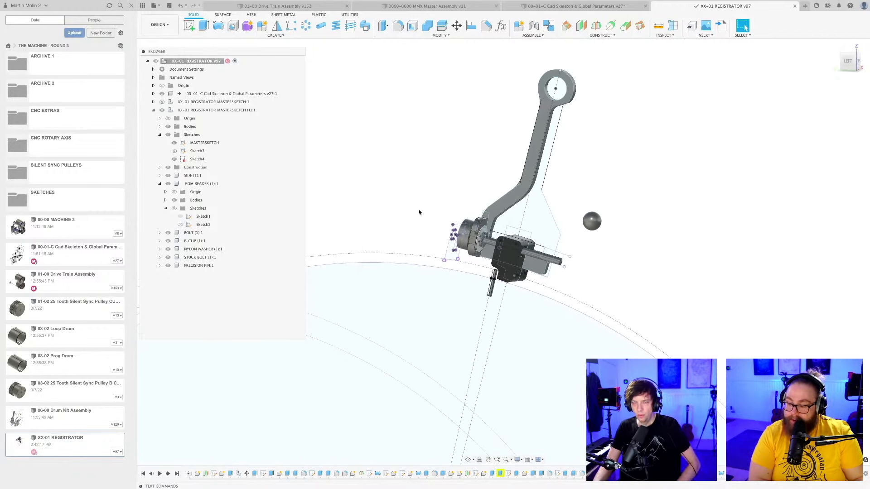
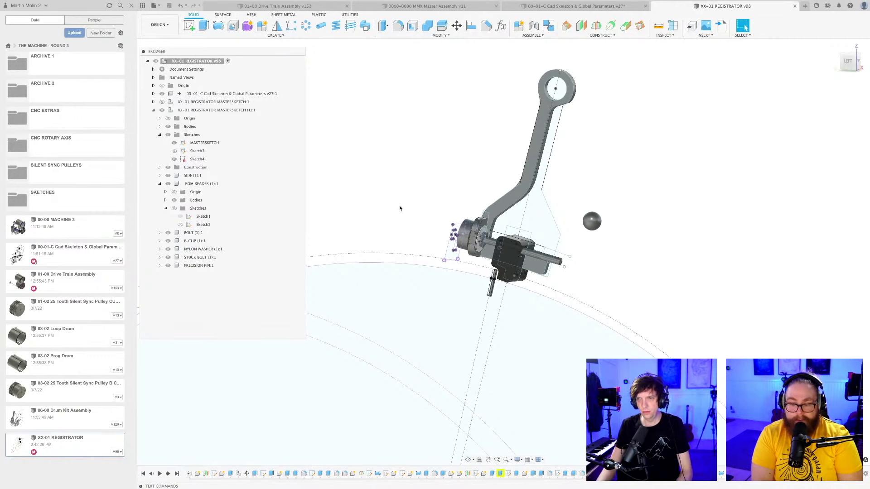
# Examine the POM reader block, the precision pin beneath it and the side plate's lower end from several angles.
pyautogui.scroll(4, 499, 295)
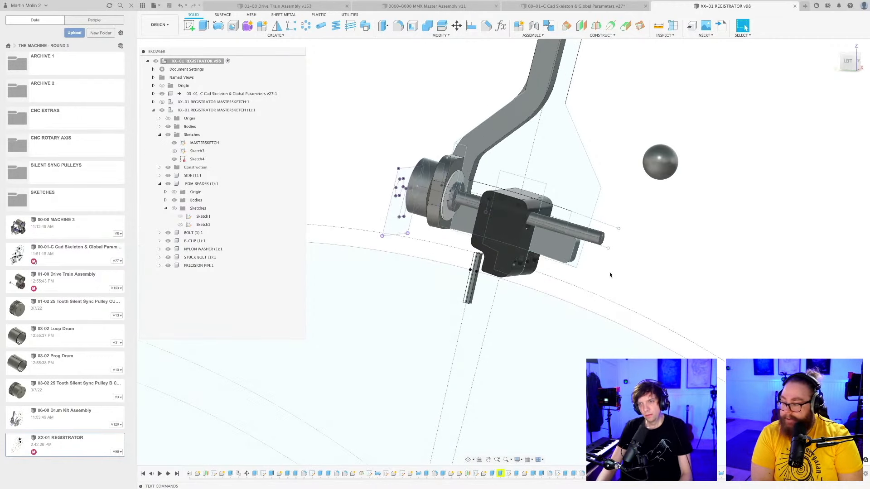
pyautogui.moveTo(597, 278); pyautogui.dragTo(597, 283, button='middle')
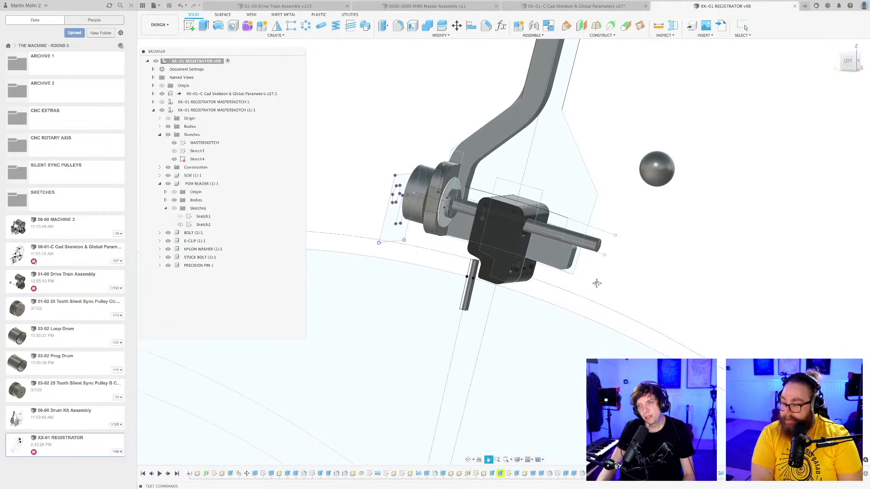
pyautogui.scroll(2, 516, 233)
pyautogui.click(513, 234)
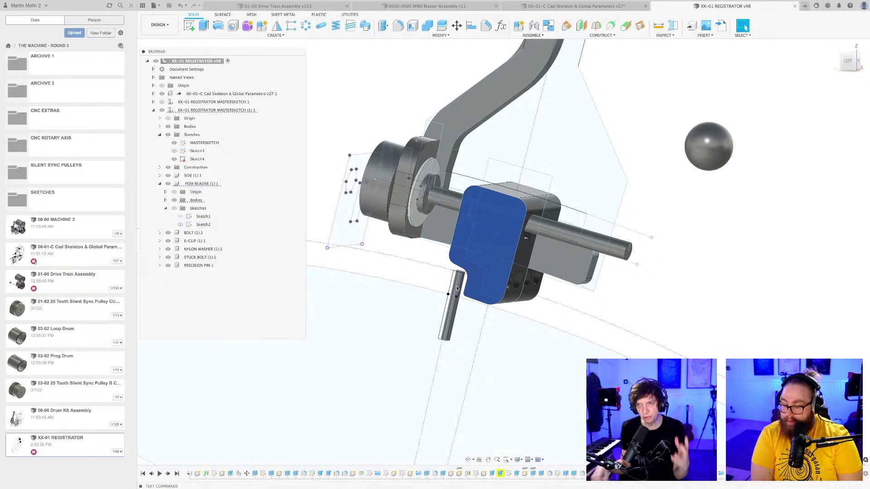
pyautogui.click(698, 293)
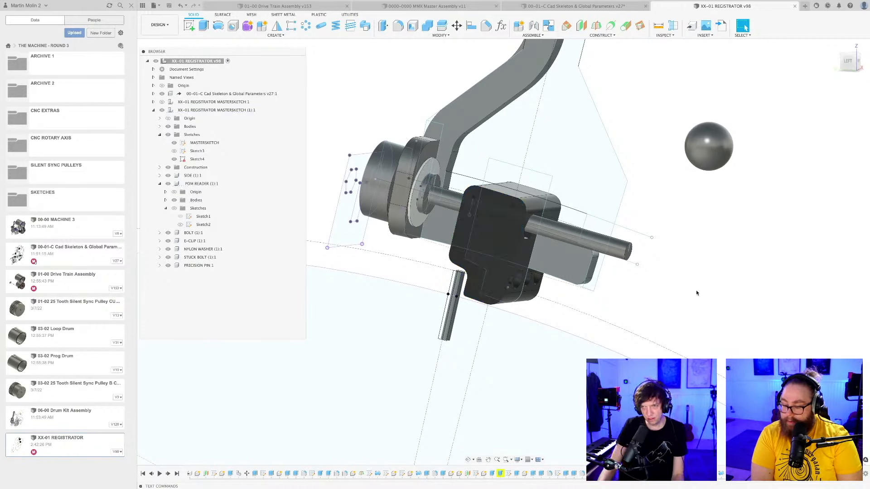
pyautogui.scroll(-2, 669, 295)
pyautogui.keyDown('shift'); pyautogui.moveTo(665, 295); pyautogui.dragTo(684, 295, button='middle'); pyautogui.keyUp('shift')
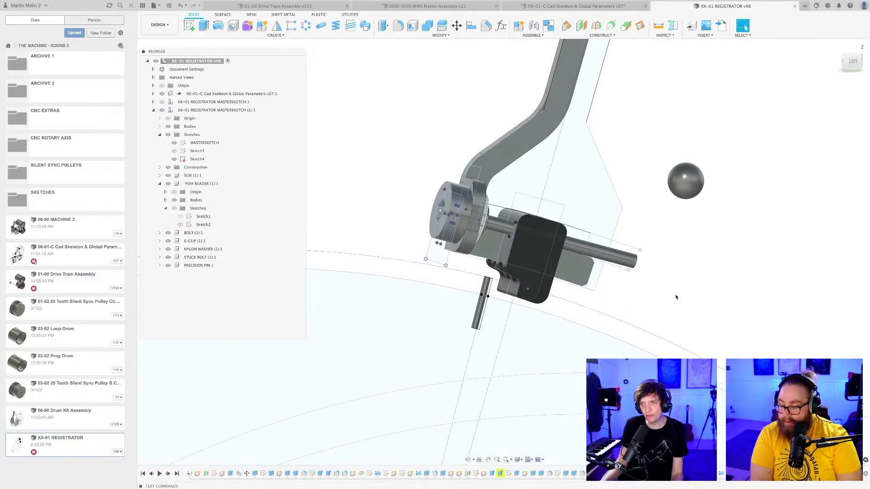
pyautogui.keyDown('shift'); pyautogui.moveTo(659, 297); pyautogui.dragTo(615, 208, button='middle'); pyautogui.keyUp('shift')
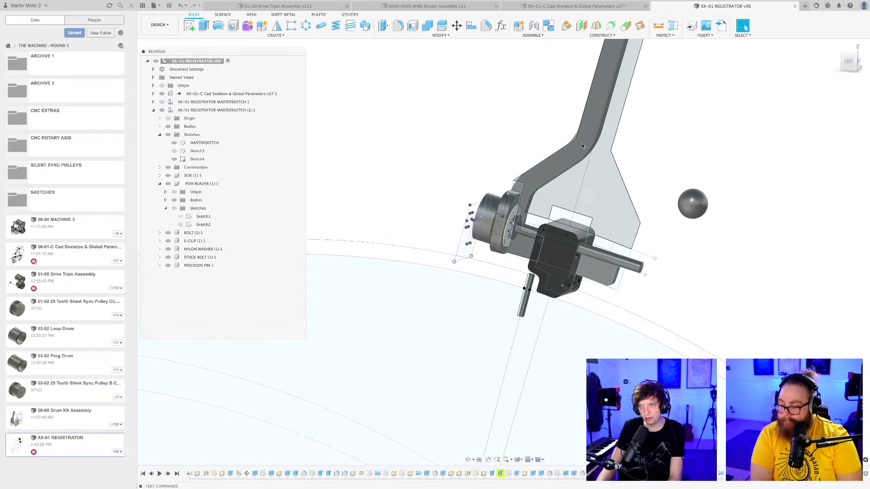
# Activate the XX-01 REGISTRATOR MASTERSKETCH (1) component and open its MASTERSKETCH for editing.
pyautogui.click(592, 125)
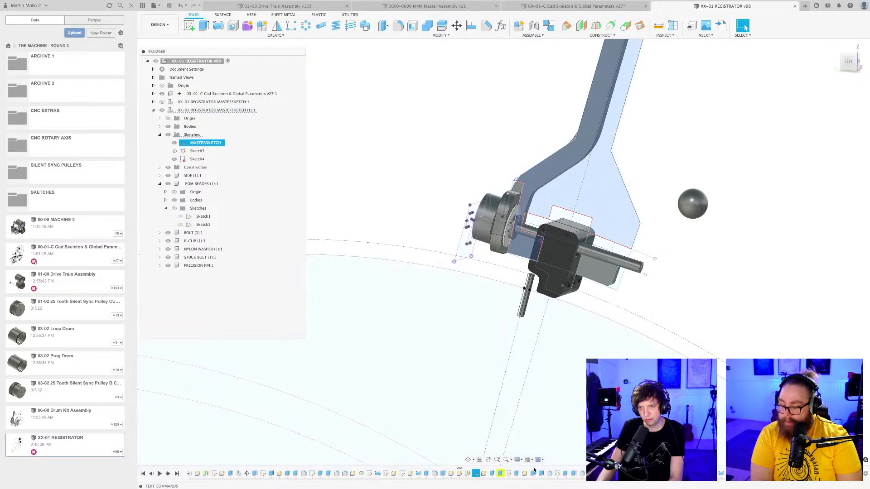
pyautogui.click(666, 314)
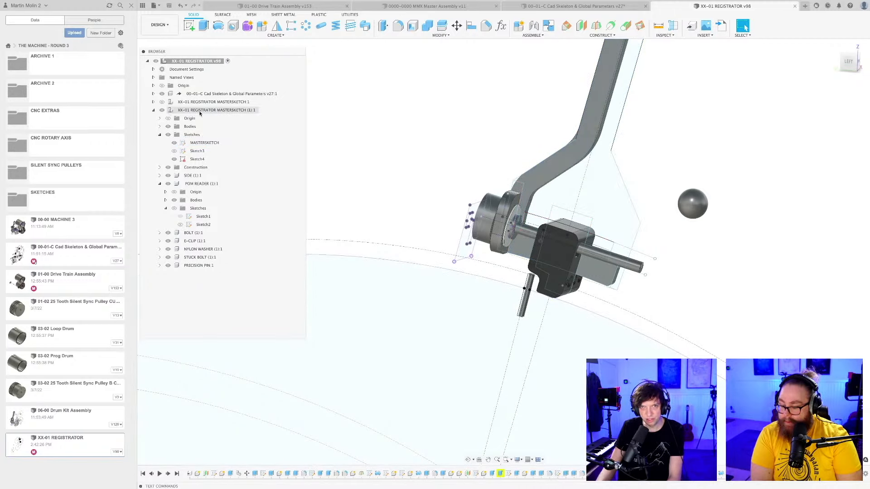
pyautogui.click(213, 110)
pyautogui.click(411, 142)
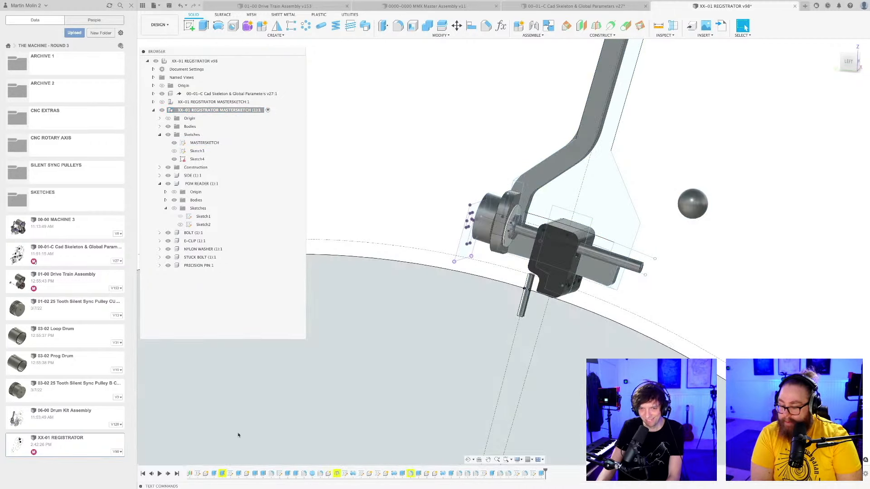
pyautogui.doubleClick(198, 474)
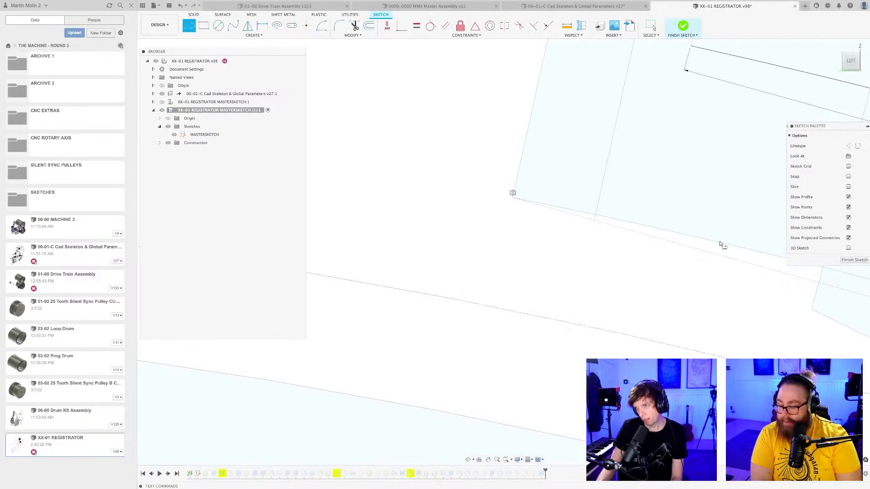
# Sketch a line from the plate's bottom edge past its lower-left corner, make it perpendicular to the left edge, and finish the sketch.
pyautogui.click(465, 180)
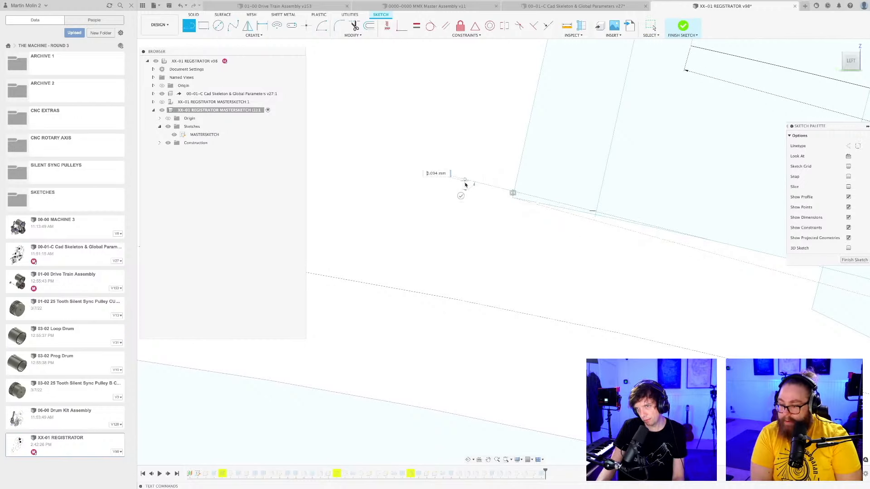
pyautogui.press('Escape')
pyautogui.click(534, 25)
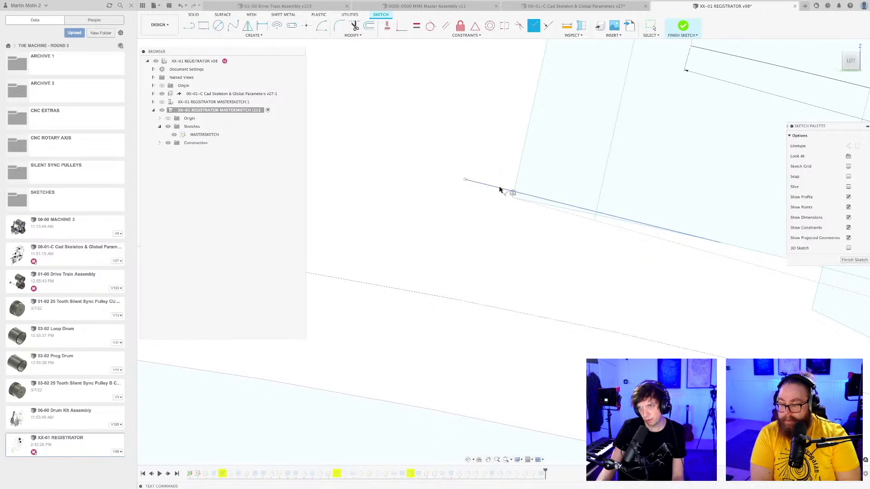
pyautogui.click(517, 174)
pyautogui.press('Escape')
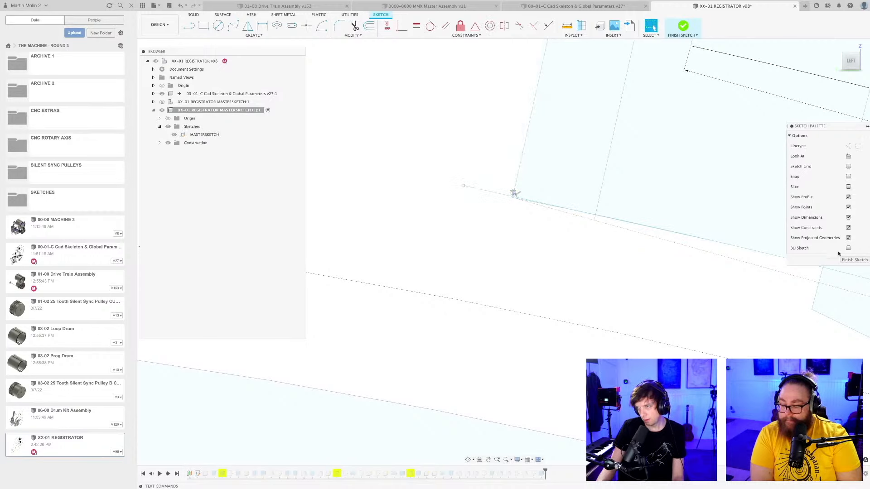
pyautogui.click(845, 260)
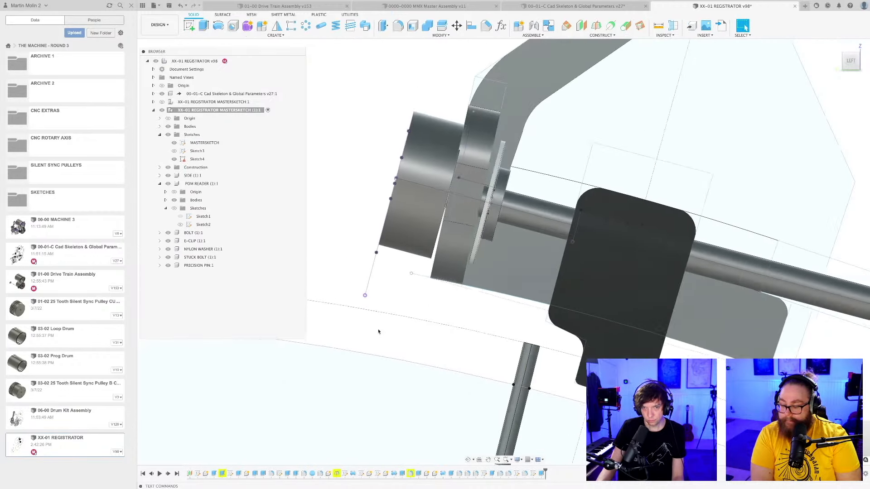
# Edit the side plate's 6 mm extrusion so its profiles follow the new line, and save the design.
pyautogui.rightClick(216, 474)
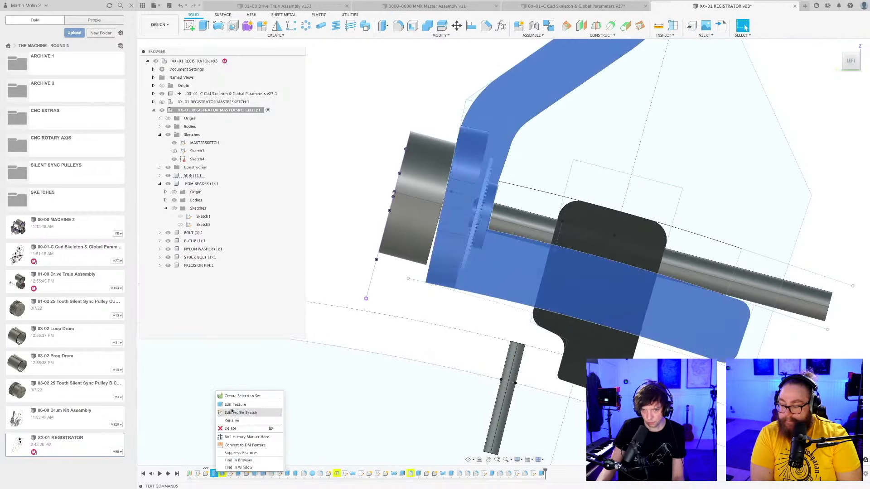
pyautogui.click(245, 404)
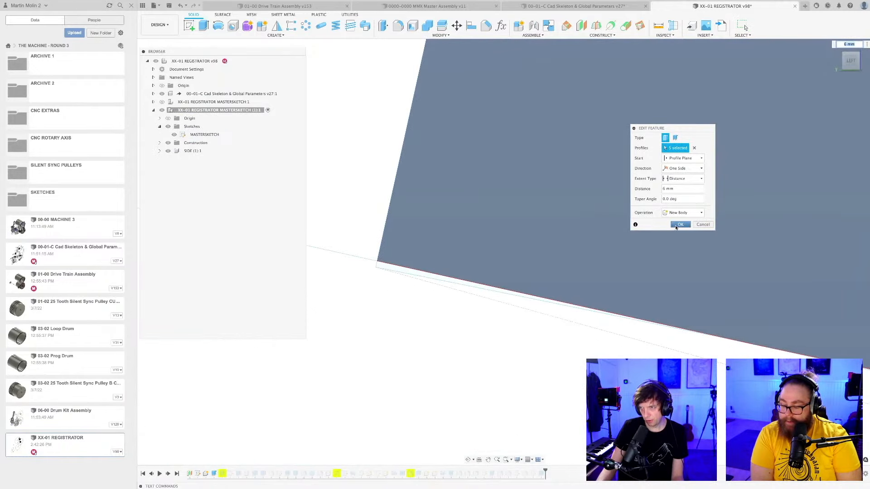
pyautogui.click(677, 225)
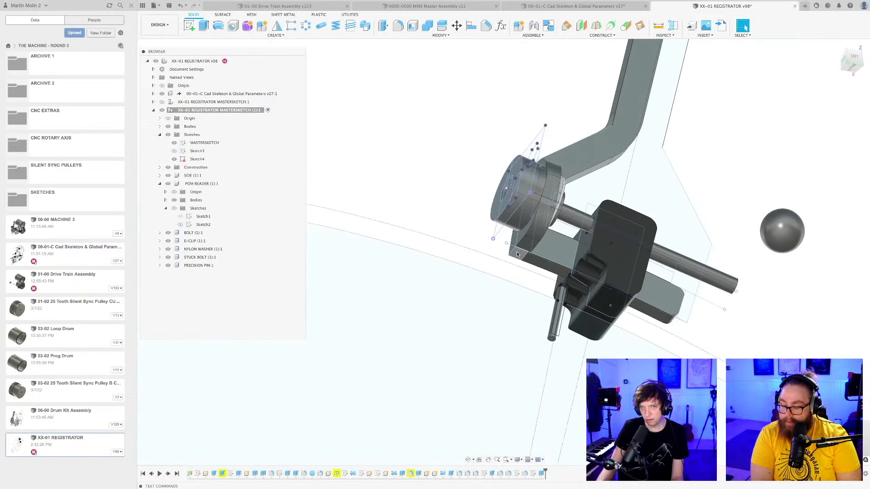
pyautogui.press('super+s')
pyautogui.press('Return')
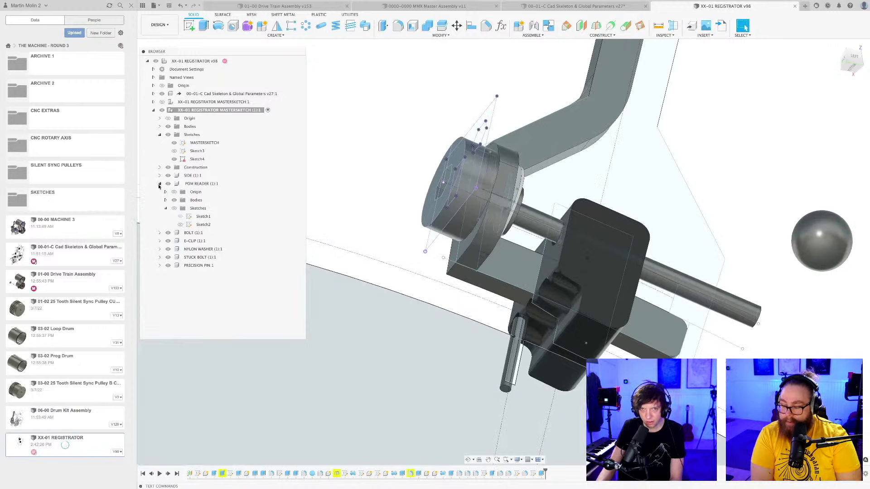
# Activate the SIDE component and start a sketch on the small underside face at the plate's outer corner.
pyautogui.click(160, 184)
pyautogui.click(194, 176)
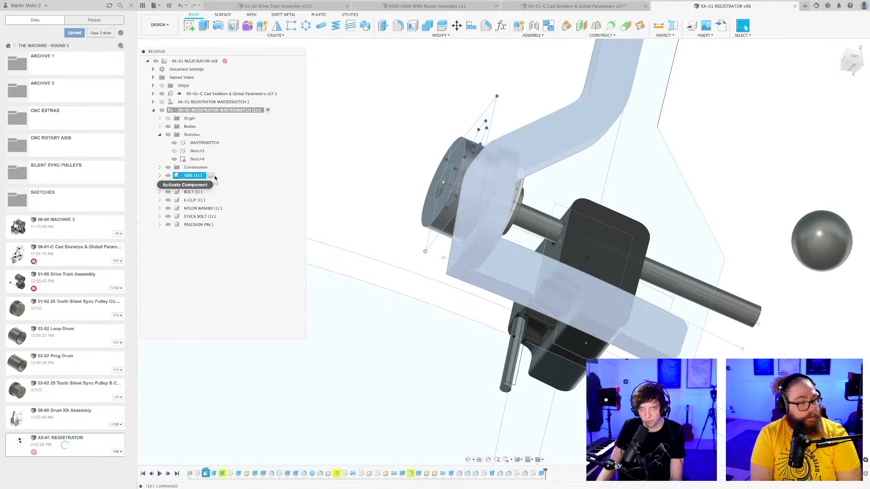
pyautogui.click(214, 177)
pyautogui.click(189, 26)
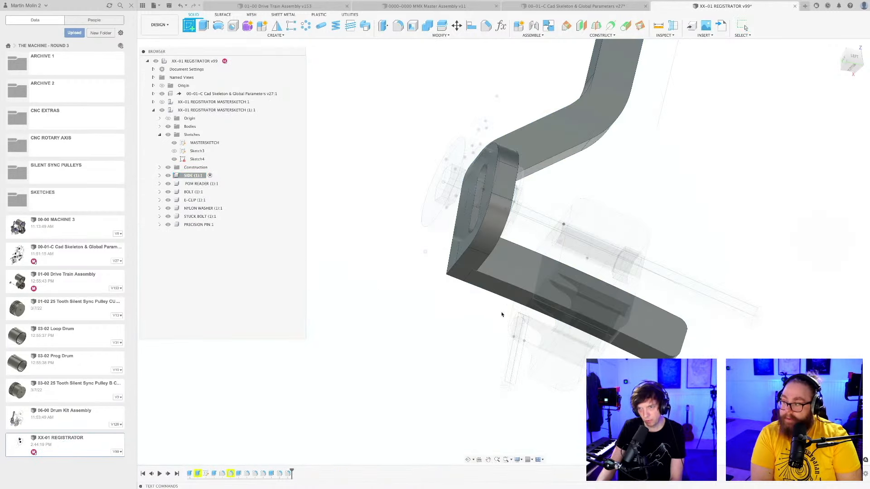
pyautogui.click(457, 268)
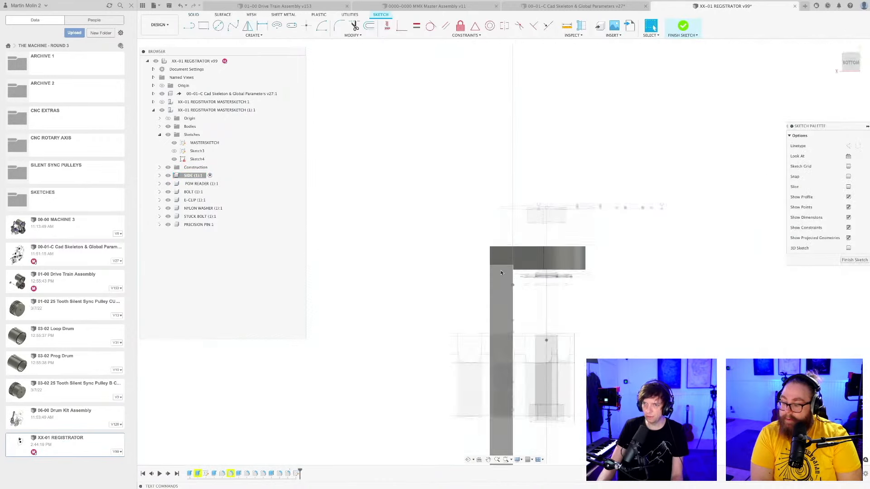
pyautogui.scroll(4, 501, 270)
pyautogui.moveTo(492, 241); pyautogui.dragTo(416, 194, button='middle')
pyautogui.scroll(3, 416, 194)
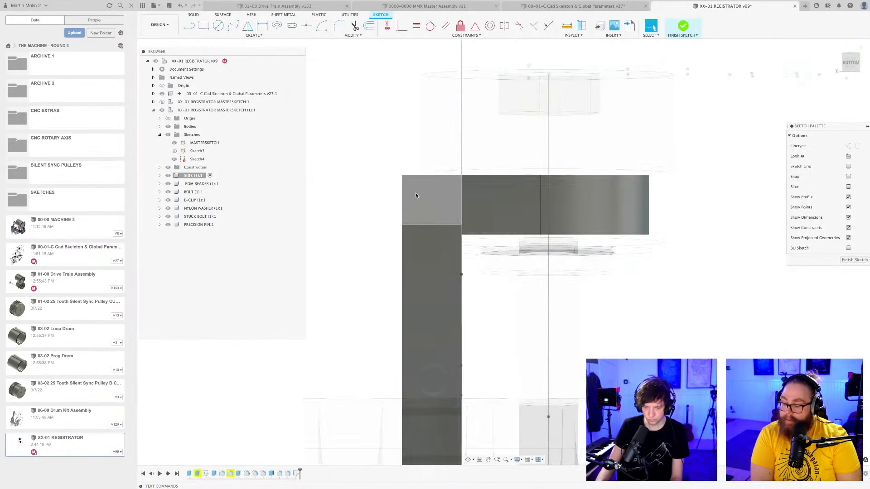
pyautogui.scroll(3, 426, 195)
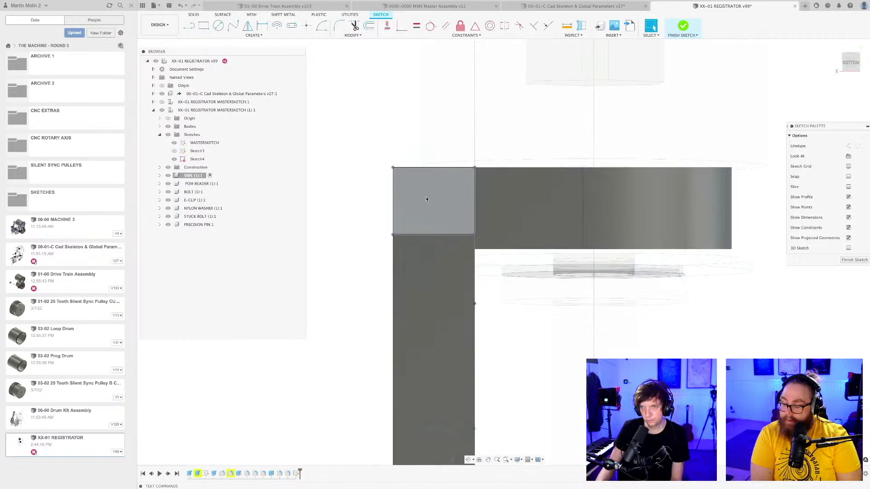
# Sketch a circle inside the small corner face.
pyautogui.press('c')
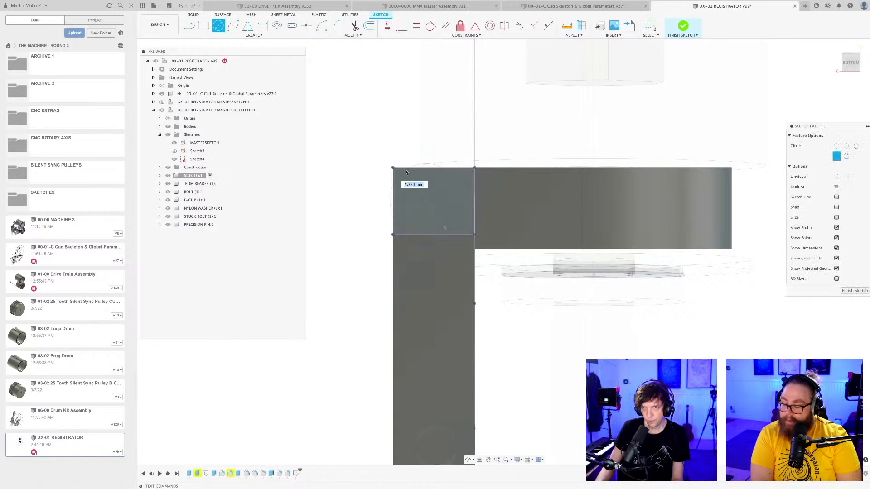
pyautogui.click(426, 200)
pyautogui.click(409, 177)
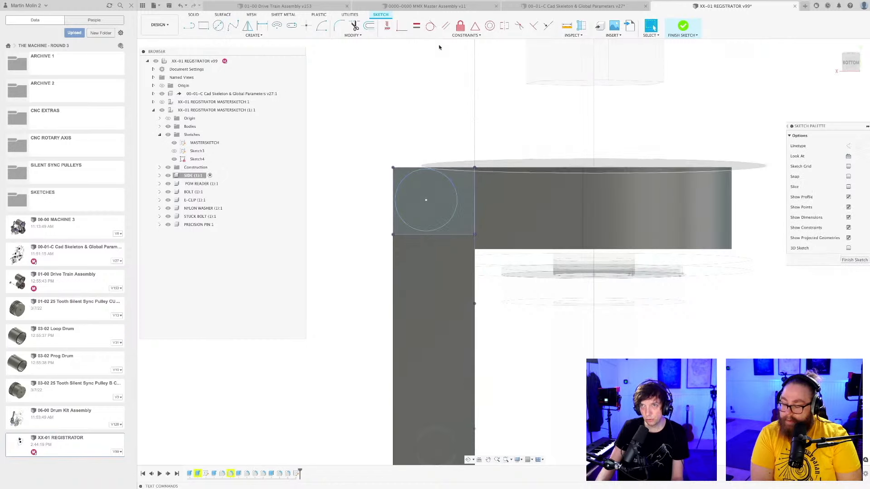
# Make the circle tangent to the corner face's two outer edges and enlarge it beyond the face's inner corner.
pyautogui.click(431, 25)
pyautogui.scroll(2, 407, 177)
pyautogui.click(410, 178)
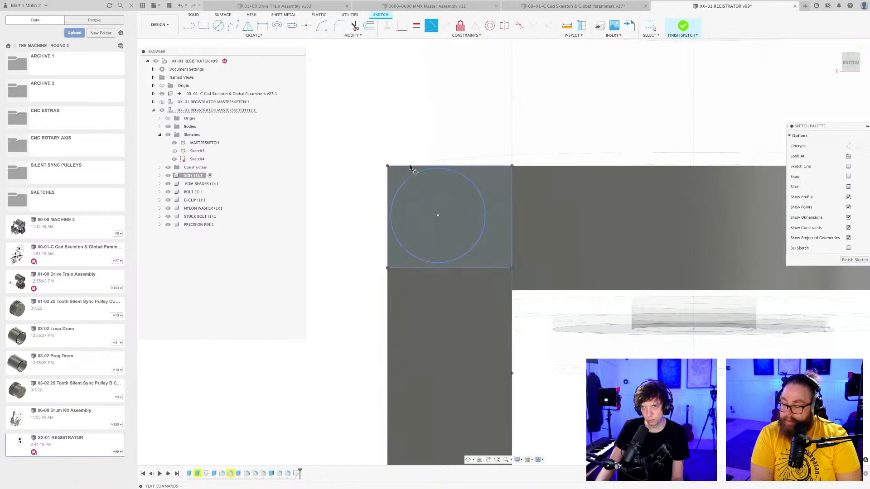
pyautogui.click(410, 166)
pyautogui.click(391, 208)
pyautogui.click(387, 208)
pyautogui.press('Escape')
pyautogui.moveTo(435, 216); pyautogui.dragTo(463, 253)
pyautogui.scroll(-3, 480, 250)
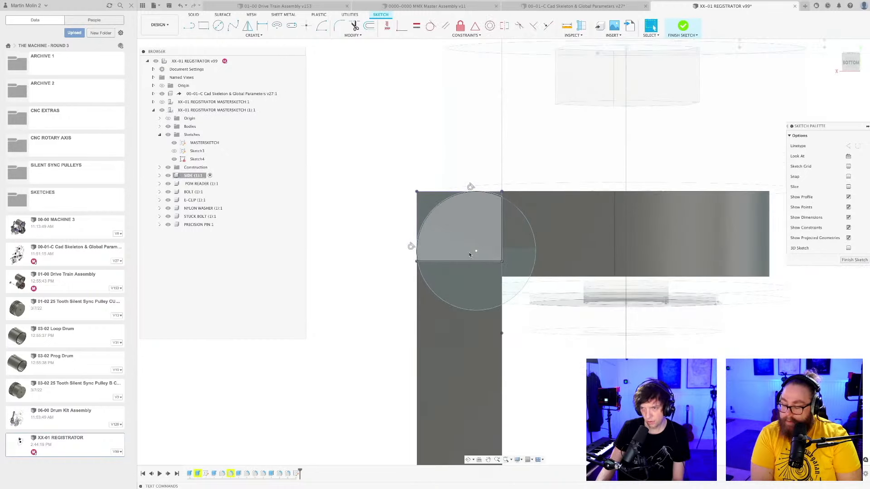
# Project the two edges that meet at the plate's inside corner into the sketch.
pyautogui.press('p')
pyautogui.click(550, 277)
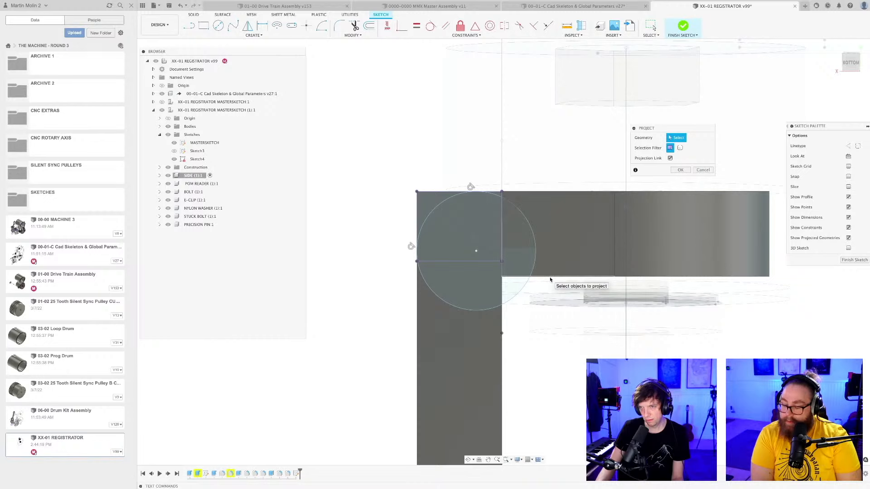
pyautogui.click(504, 315)
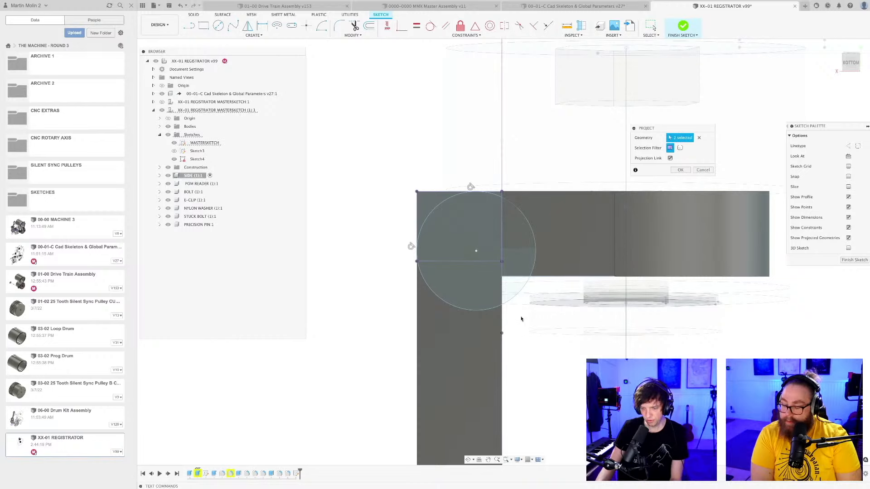
pyautogui.press('Return')
# Sketch a second, slightly larger circle in the open area by the inside corner, and save the design.
pyautogui.scroll(4, 523, 315)
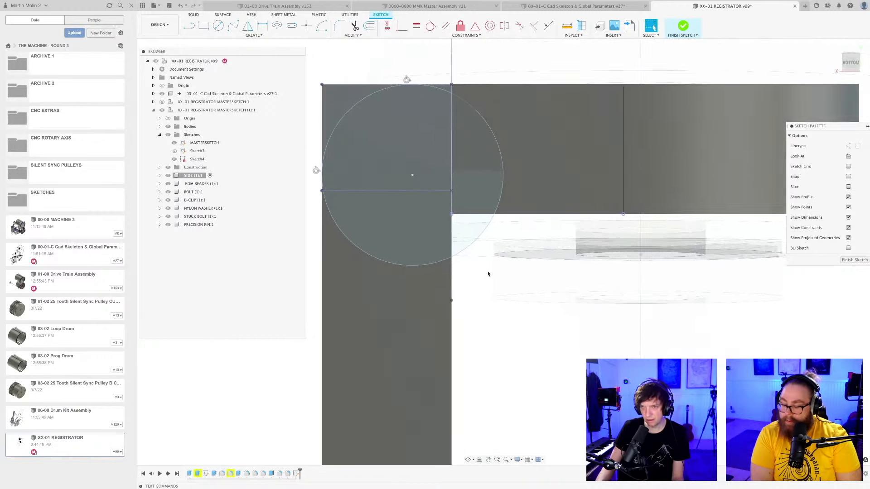
pyautogui.scroll(-3, 488, 274)
pyautogui.press('c')
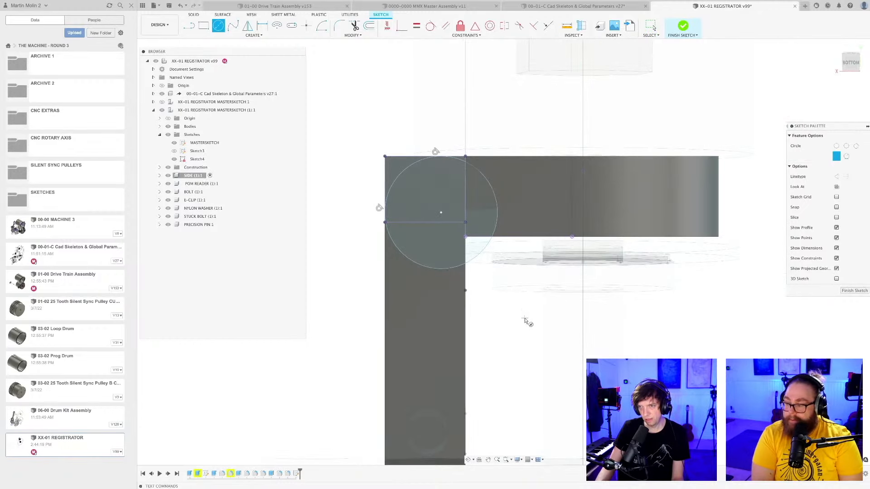
pyautogui.click(505, 252)
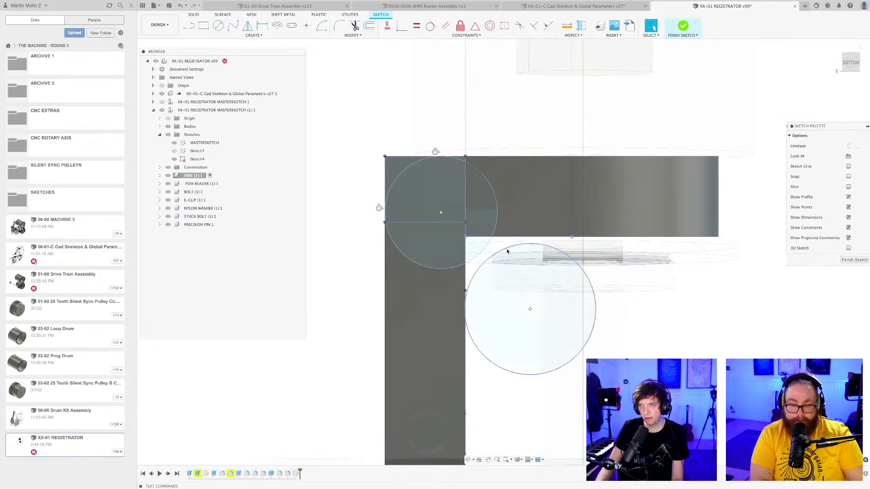
pyautogui.scroll(4, 514, 267)
pyautogui.hotkey('ctrl', 's')
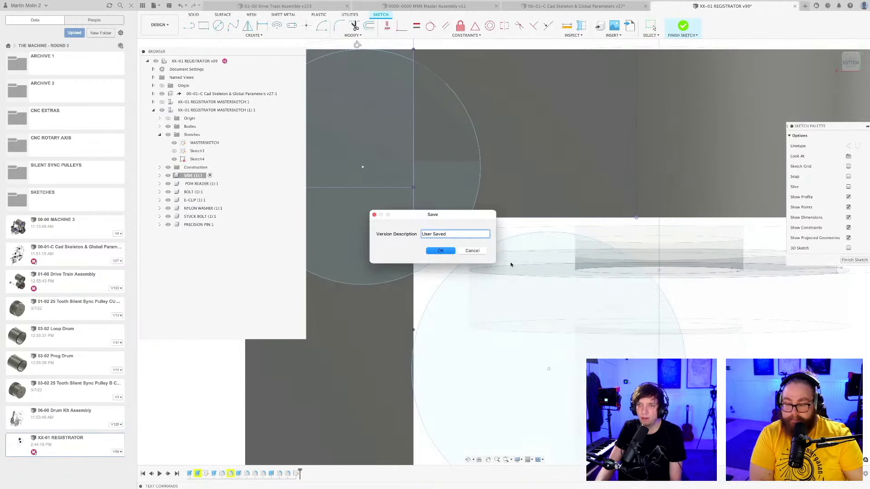
pyautogui.press('Return')
# Make the second circle tangent to the plate's two inside-corner edges and save the design.
pyautogui.scroll(-3, 512, 267)
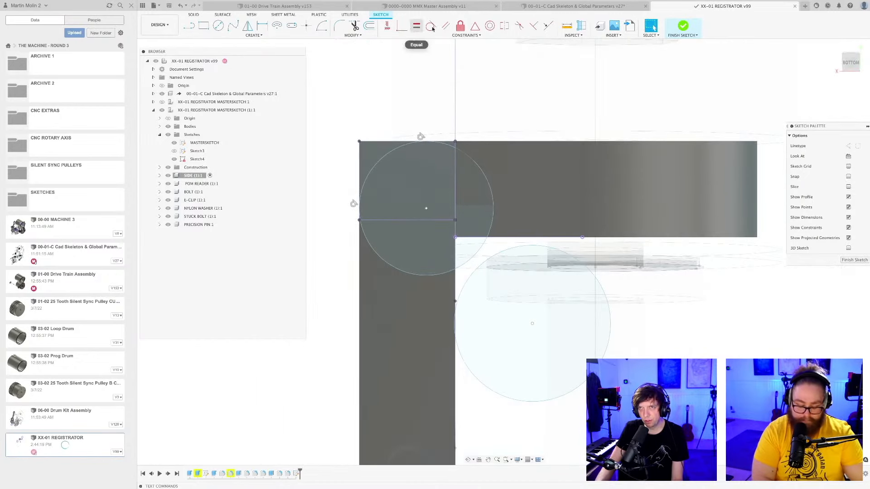
pyautogui.click(431, 26)
pyautogui.scroll(3, 514, 258)
pyautogui.click(503, 246)
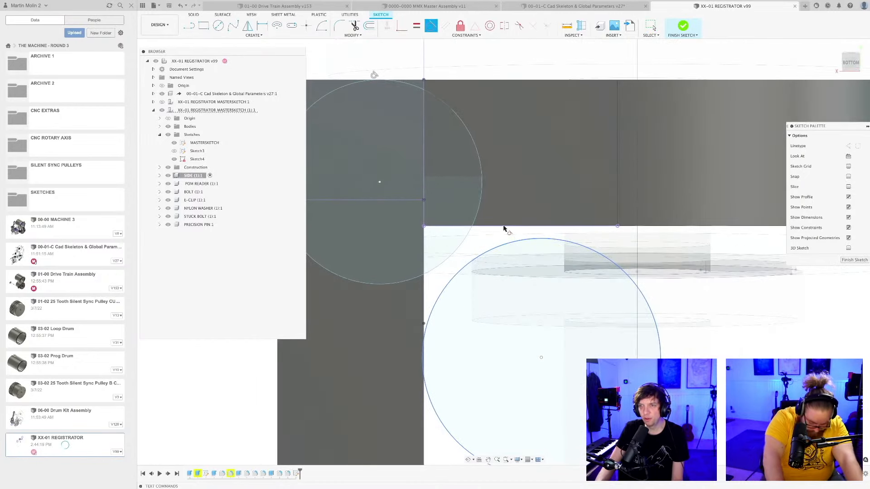
pyautogui.click(503, 228)
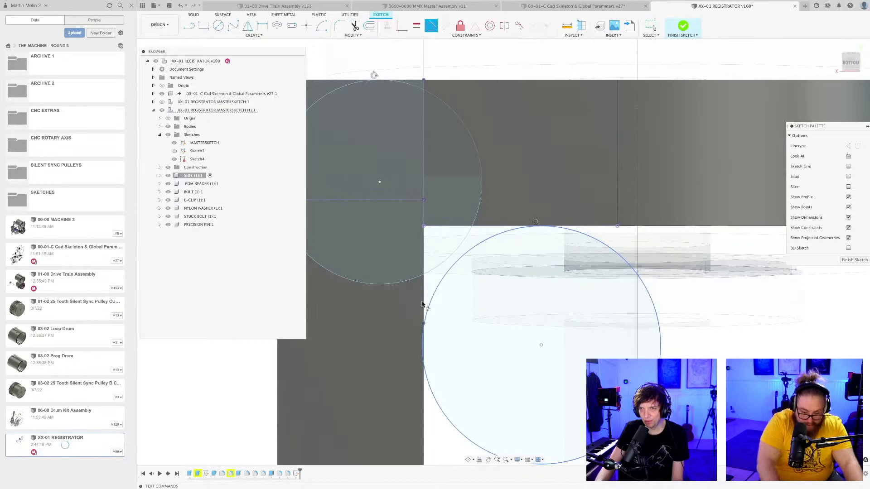
pyautogui.scroll(-3, 449, 298)
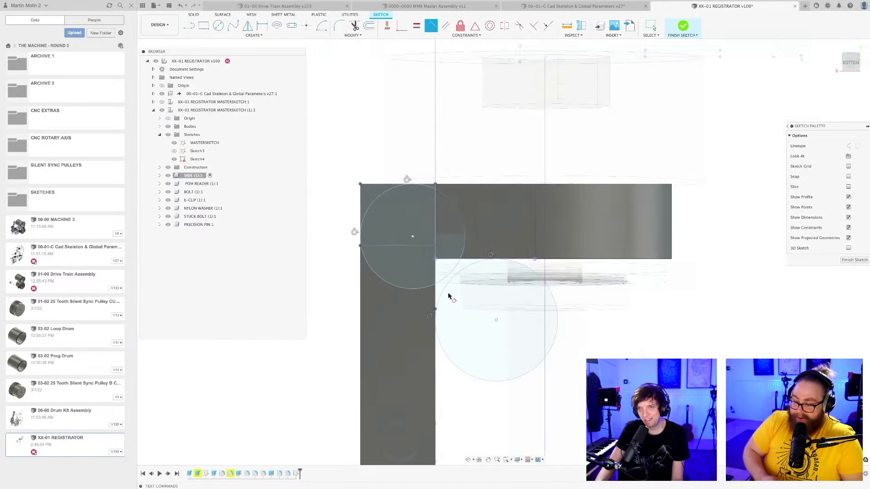
pyautogui.hotkey('ctrl', 's')
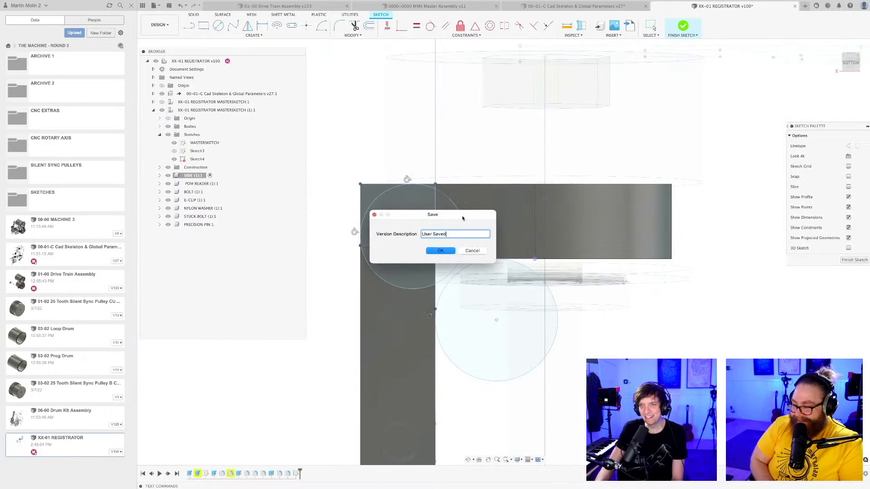
pyautogui.press('Return')
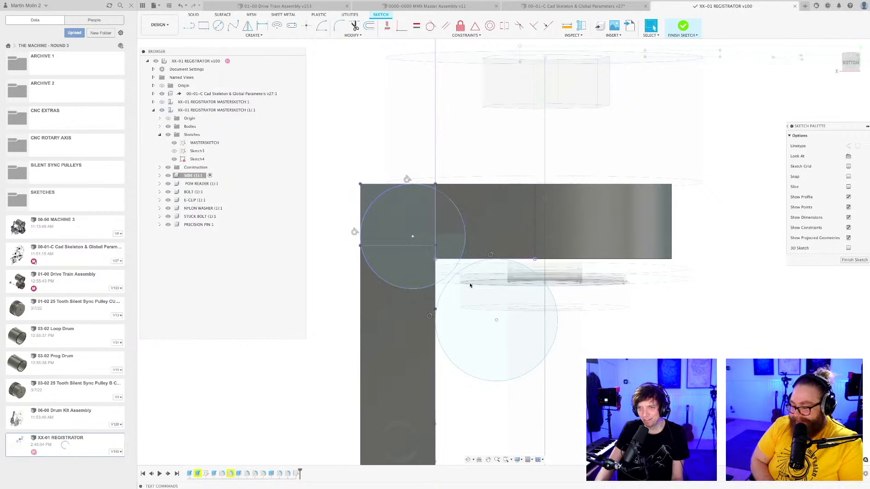
# Examine the two corner circles and the surrounding plate geometry from below and at an angle.
pyautogui.click(487, 379)
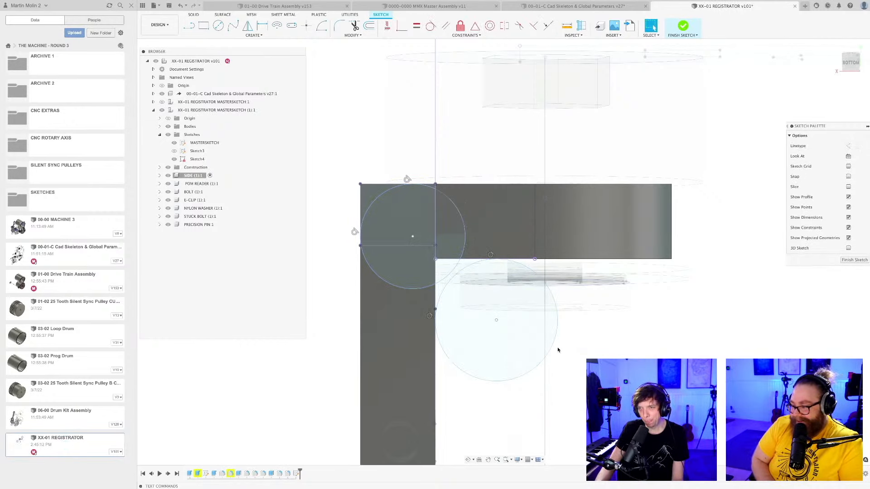
pyautogui.press('Escape')
pyautogui.scroll(-4, 515, 352)
pyautogui.keyDown('shift'); pyautogui.moveTo(514, 352); pyautogui.dragTo(513, 372, button='middle'); pyautogui.keyUp('shift')
pyautogui.click(508, 352)
pyautogui.press('Escape')
pyautogui.scroll(3, 510, 349)
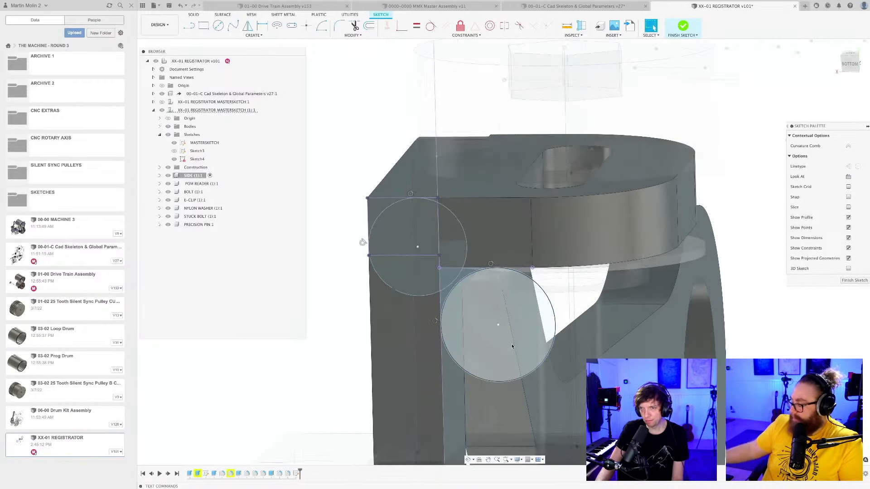
pyautogui.click(845, 68)
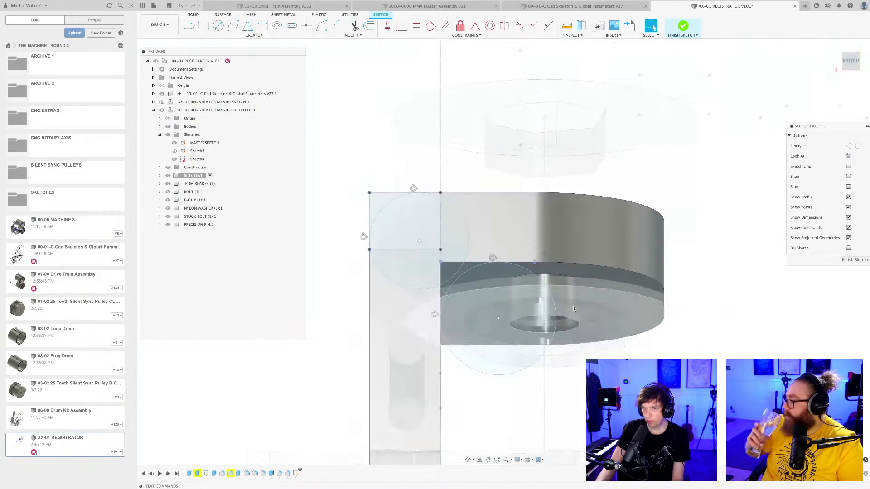
pyautogui.moveTo(543, 397)
pyautogui.mouseDown(button='middle')
pyautogui.moveTo(523, 304)
pyautogui.moveTo(577, 299)
pyautogui.mouseUp(button='middle')
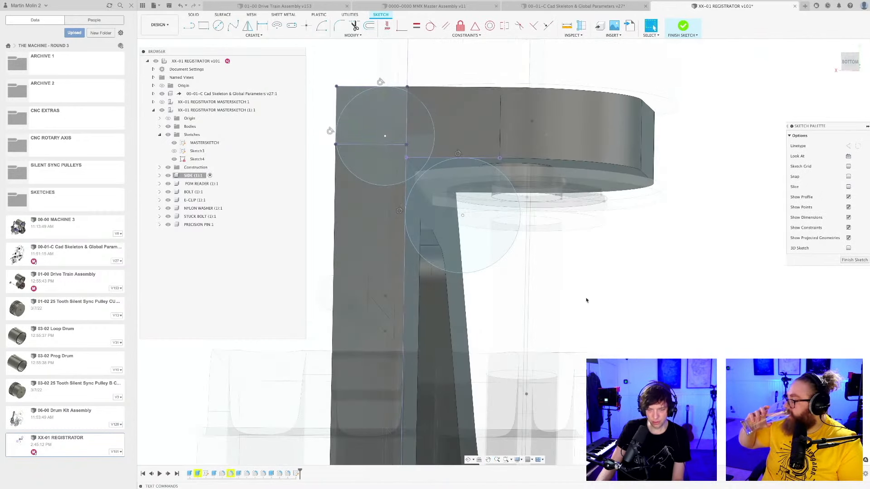
# Set the inside-corner circle's diameter to 5 mm and finish the sketch.
pyautogui.scroll(2, 587, 299)
pyautogui.press('d')
pyautogui.click(466, 263)
pyautogui.click(457, 288)
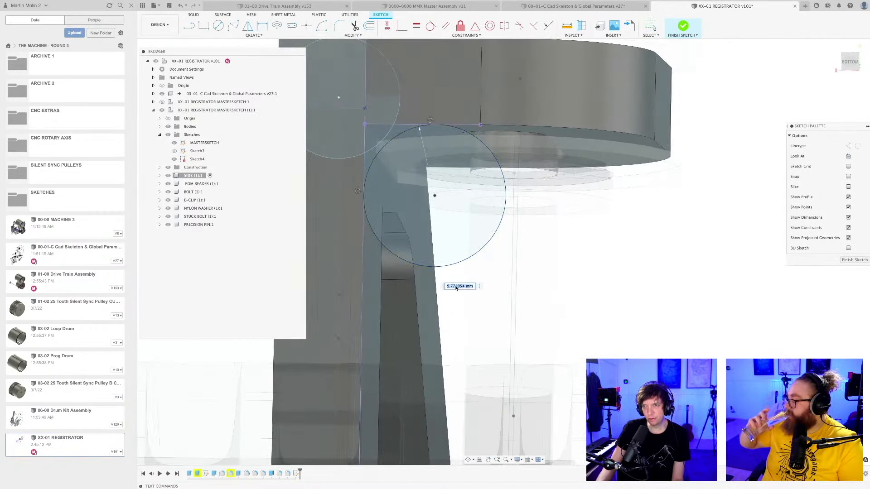
pyautogui.write('5')
pyautogui.press('Return')
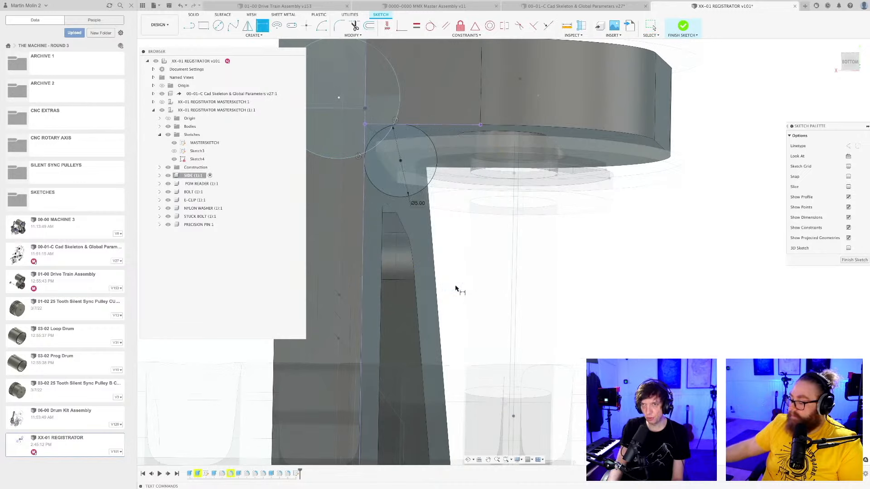
pyautogui.scroll(-3, 461, 283)
pyautogui.moveTo(460, 283); pyautogui.dragTo(497, 302, button='middle')
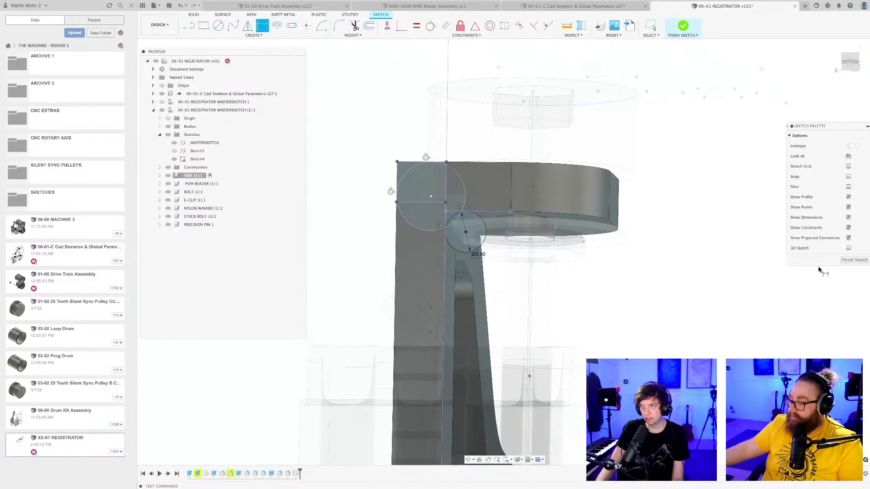
pyautogui.click(855, 260)
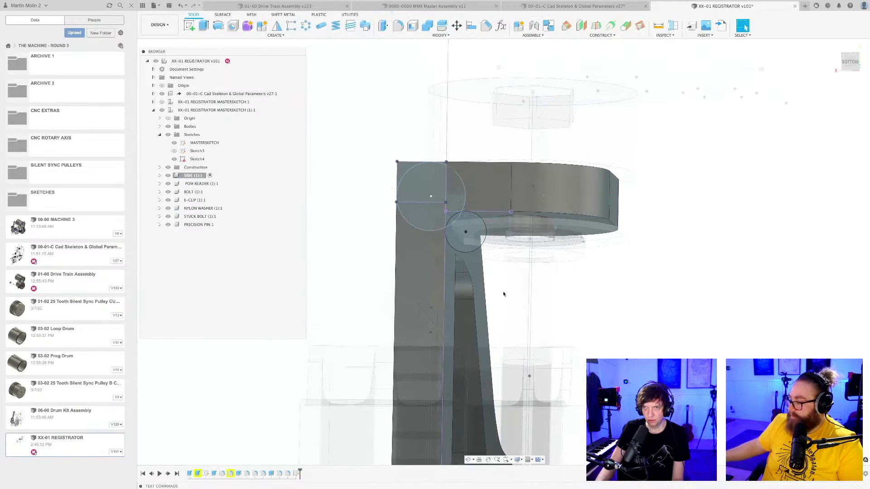
# Extrude the sliver outside the larger circle at the outer corner as a cut about 53.4 mm long along the plate.
pyautogui.press('e')
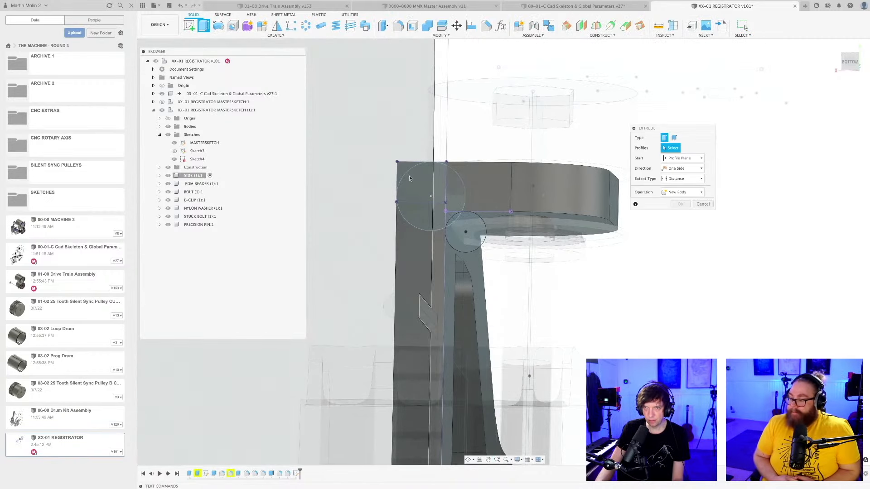
pyautogui.keyDown('shift'); pyautogui.moveTo(405, 170); pyautogui.dragTo(537, 280, button='middle'); pyautogui.keyUp('shift')
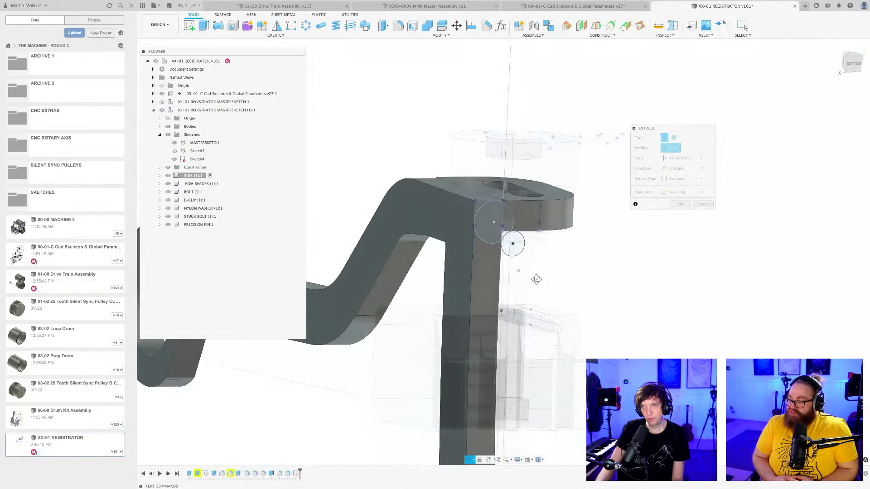
pyautogui.scroll(5, 467, 220)
pyautogui.click(485, 212)
pyautogui.keyDown('shift'); pyautogui.moveTo(485, 211); pyautogui.dragTo(518, 273, button='middle'); pyautogui.keyUp('shift')
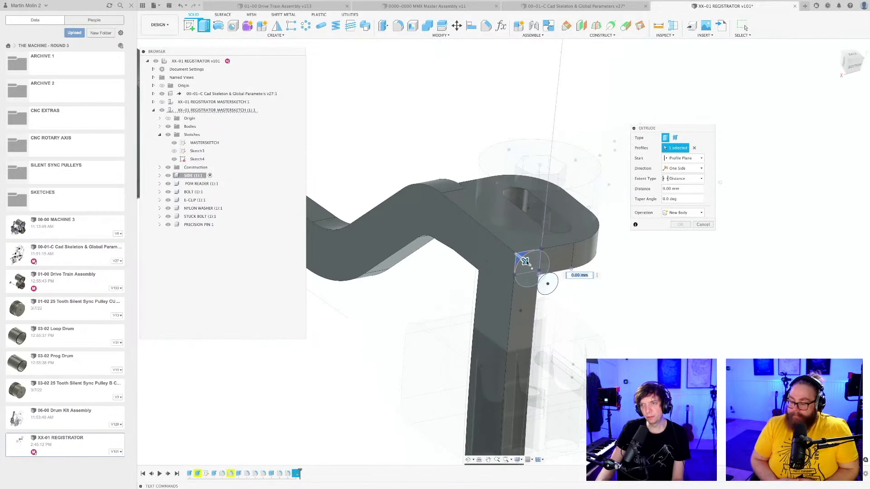
pyautogui.moveTo(525, 261); pyautogui.dragTo(461, 209)
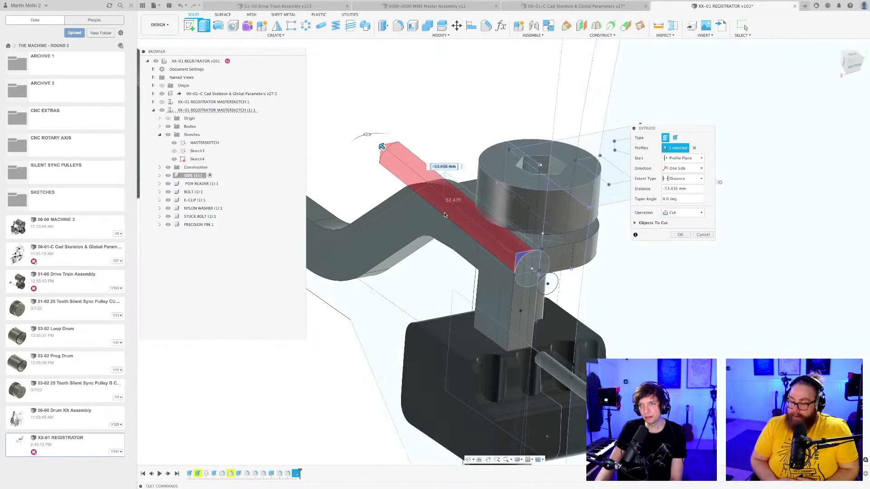
pyautogui.press('Return')
pyautogui.keyDown('shift'); pyautogui.moveTo(428, 225); pyautogui.dragTo(475, 270, button='middle'); pyautogui.keyUp('shift')
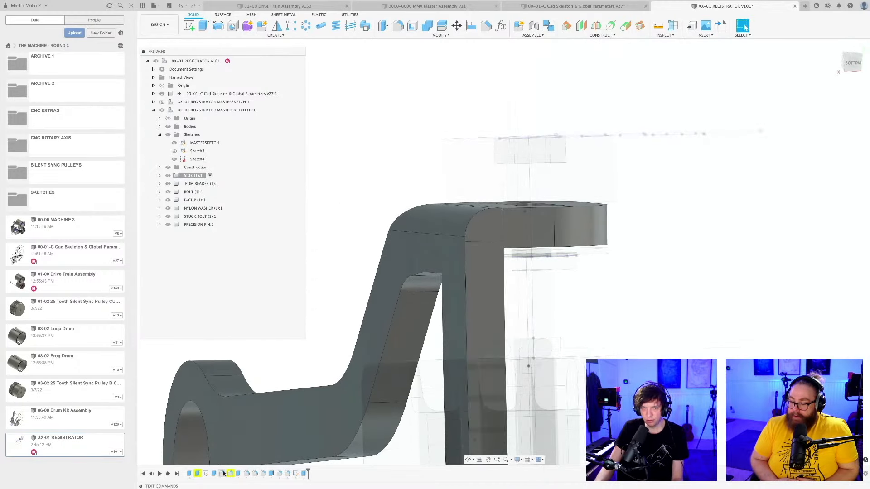
# Show Sketch2 of the SIDE component again.
pyautogui.click(159, 176)
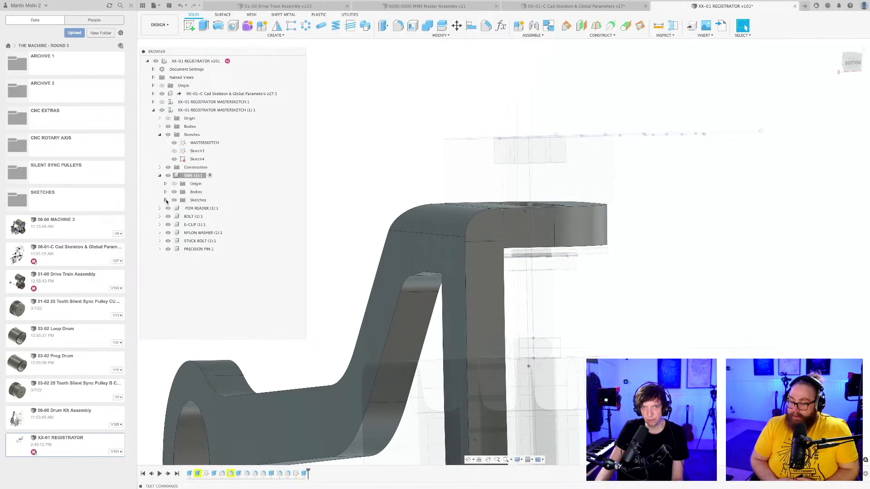
pyautogui.click(166, 200)
pyautogui.click(181, 216)
pyautogui.keyDown('shift'); pyautogui.moveTo(438, 285); pyautogui.dragTo(428, 287, button='middle'); pyautogui.keyUp('shift')
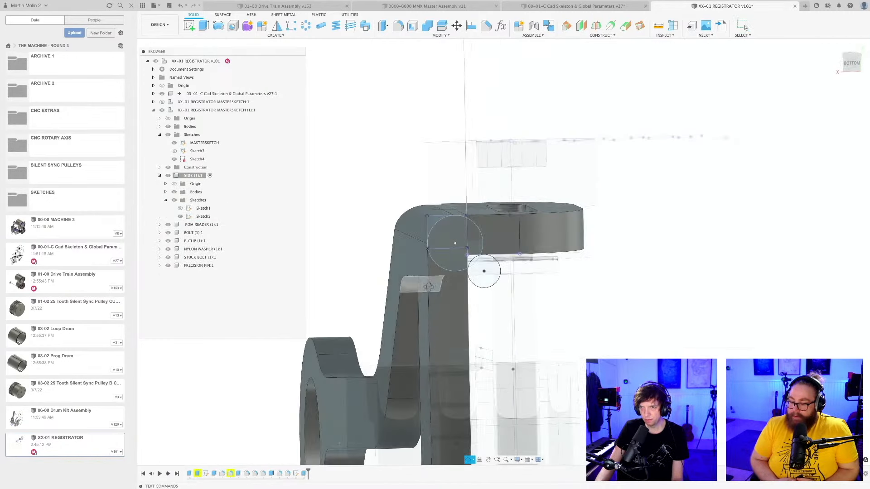
# Select the three profile regions between the 5 mm circle and the inside-corner edges, including the tiny slivers at both tangent ends.
pyautogui.scroll(5, 480, 270)
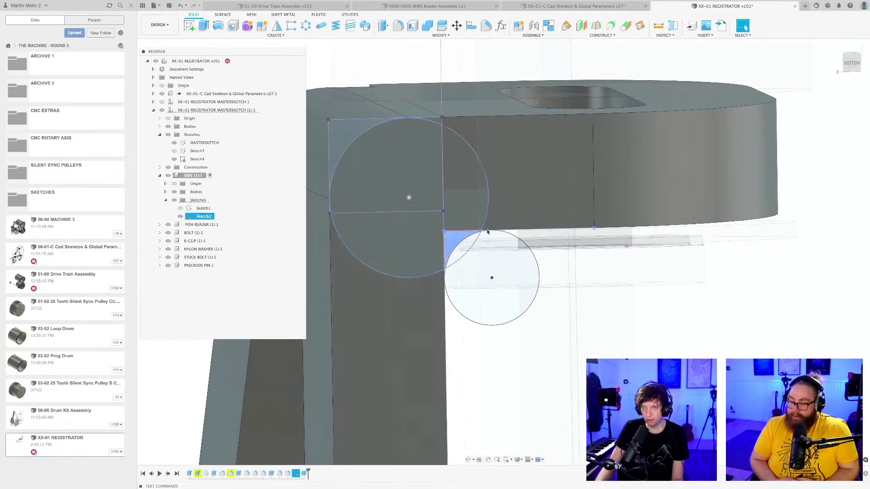
pyautogui.scroll(6, 486, 233)
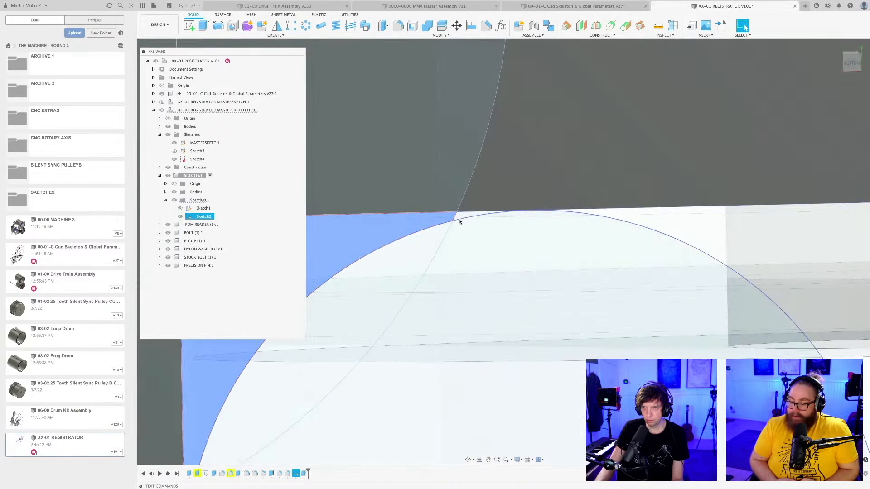
pyautogui.scroll(-5, 481, 251)
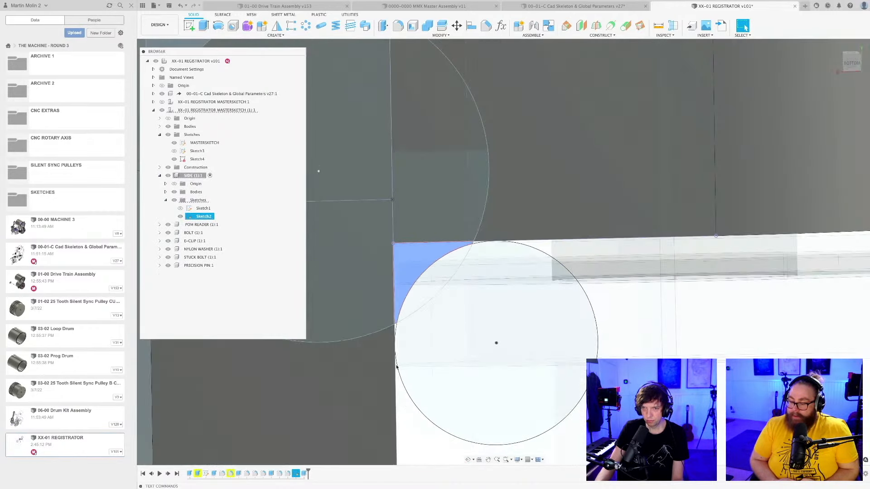
pyautogui.scroll(7, 398, 317)
pyautogui.scroll(-4, 398, 303)
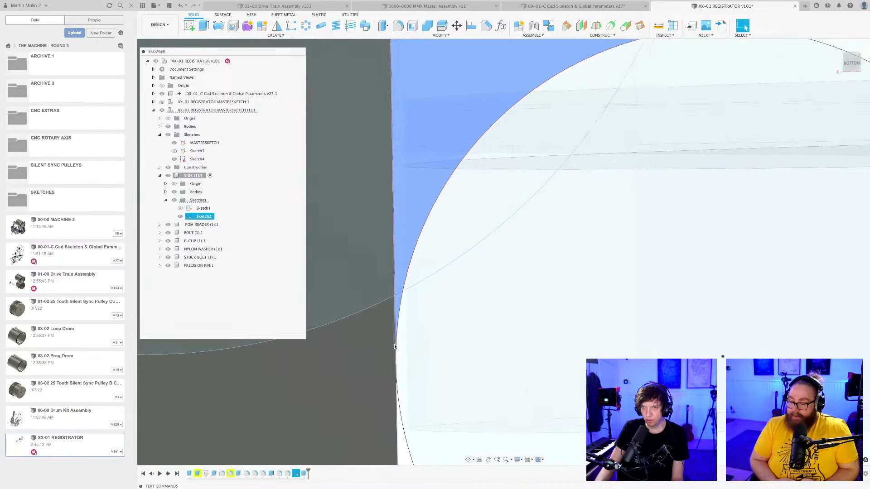
pyautogui.moveTo(509, 258); pyautogui.dragTo(510, 298, button='middle')
pyautogui.scroll(-5, 509, 298)
pyautogui.moveTo(513, 355); pyautogui.dragTo(518, 244, button='middle')
pyautogui.scroll(5, 495, 246)
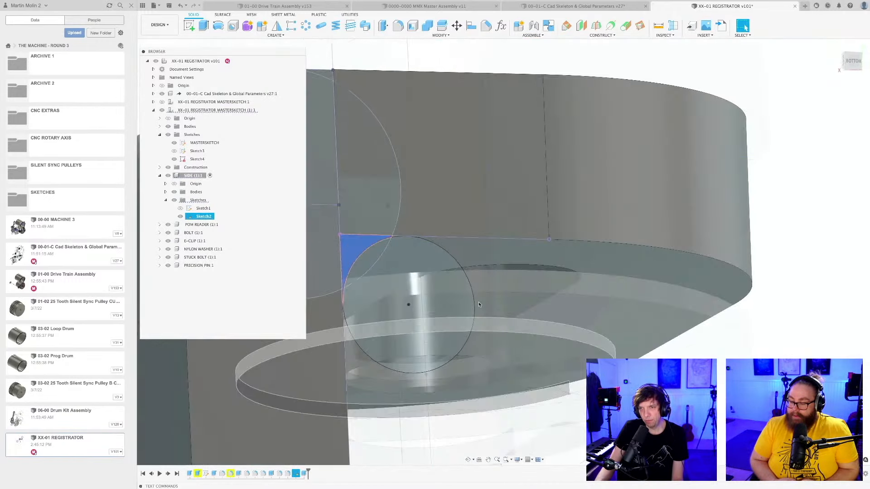
pyautogui.scroll(1, 402, 241)
pyautogui.moveTo(402, 242); pyautogui.dragTo(470, 252, button='middle')
pyautogui.scroll(8, 469, 253)
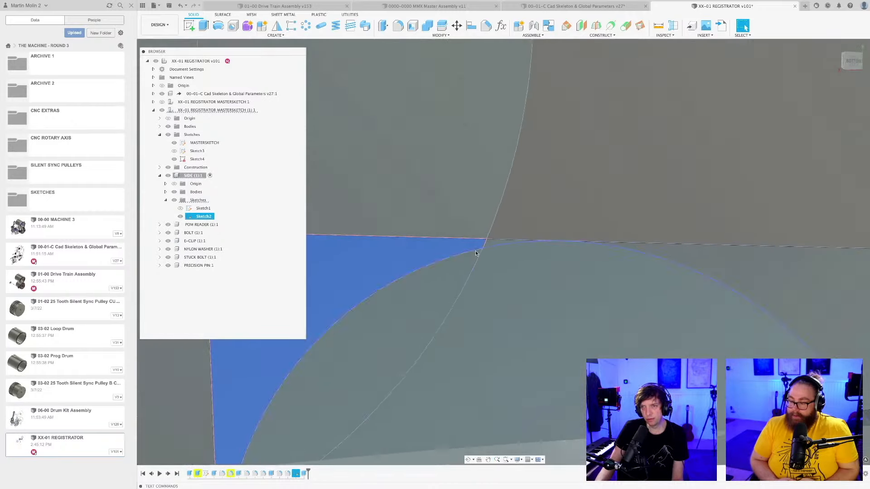
pyautogui.scroll(-8, 494, 243)
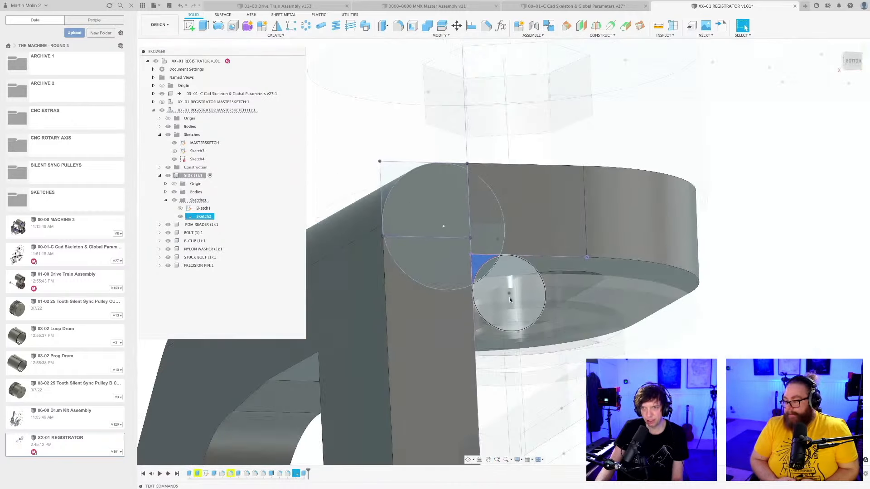
pyautogui.keyDown('shift'); pyautogui.moveTo(510, 297); pyautogui.dragTo(479, 289, button='middle'); pyautogui.keyUp('shift')
pyautogui.scroll(-4, 480, 289)
pyautogui.moveTo(521, 311); pyautogui.dragTo(462, 260, button='middle')
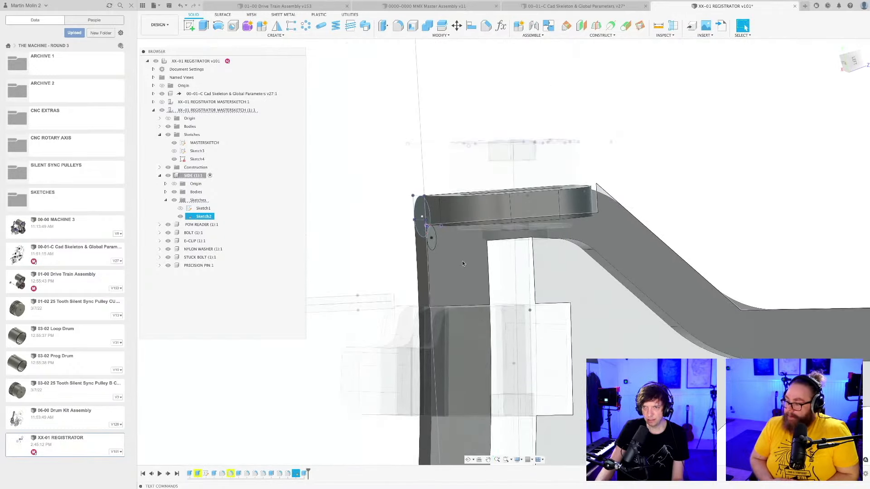
# Extrude the selected inside-corner regions To Object, ending at the plate's flat end face, with the Join operation.
pyautogui.press('e')
pyautogui.click(444, 247)
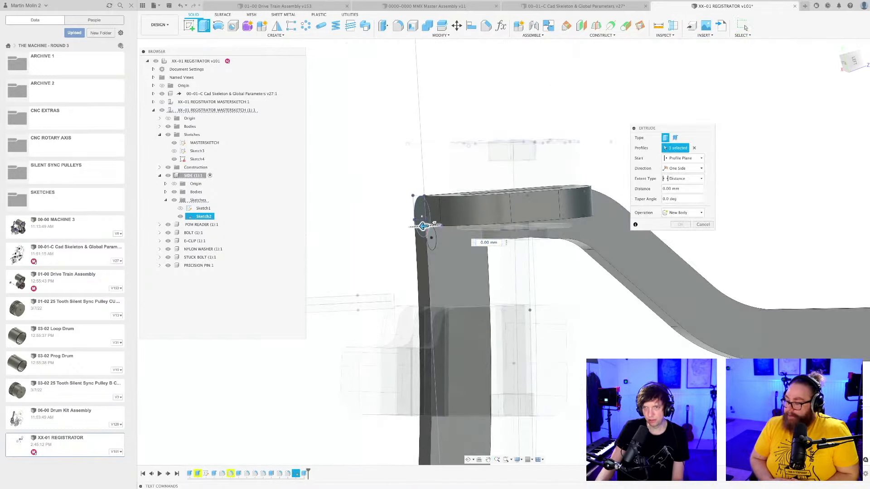
pyautogui.moveTo(434, 223); pyautogui.dragTo(551, 216)
pyautogui.scroll(5, 562, 226)
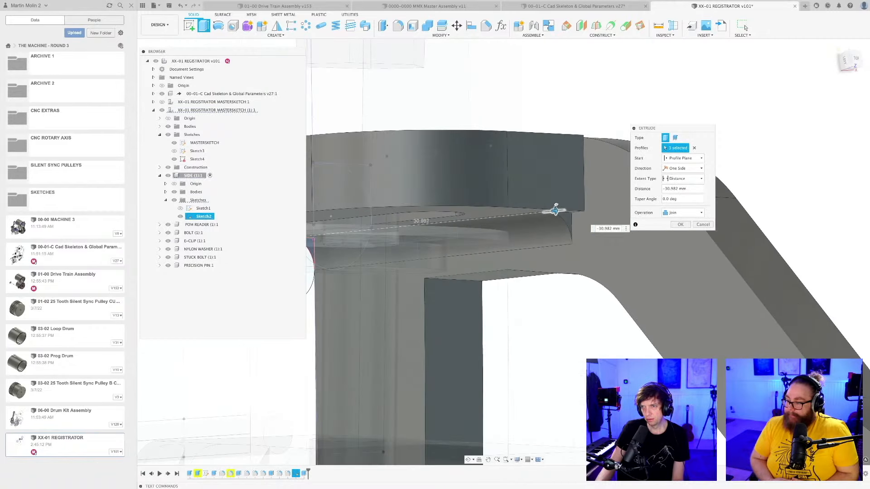
pyautogui.moveTo(568, 203); pyautogui.dragTo(552, 210)
pyautogui.click(698, 170)
pyautogui.click(678, 171)
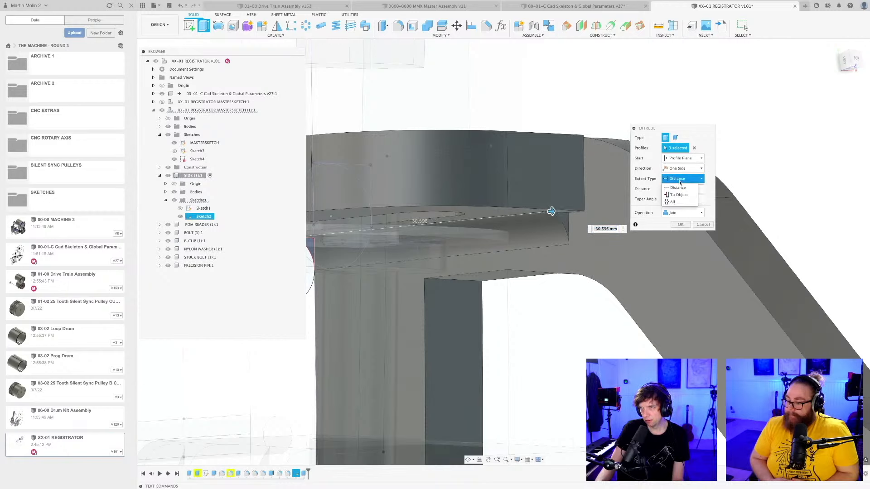
pyautogui.click(679, 195)
pyautogui.click(567, 197)
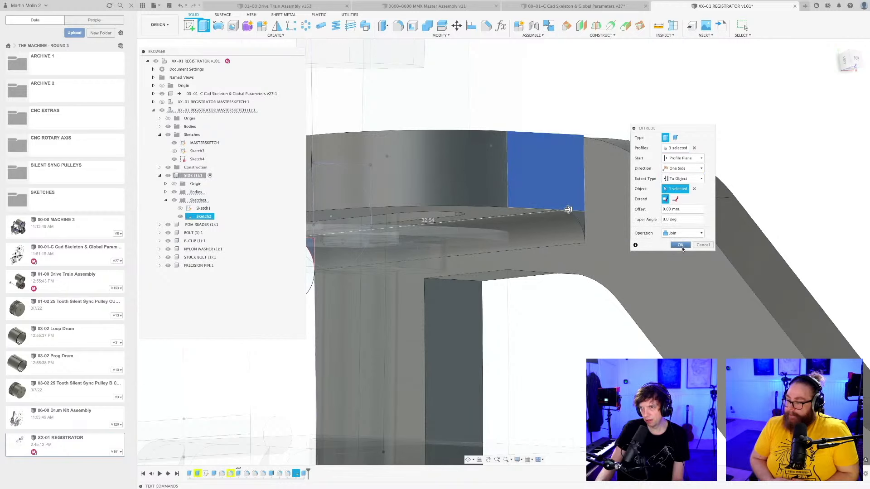
pyautogui.click(682, 245)
pyautogui.keyDown('shift'); pyautogui.moveTo(594, 263); pyautogui.dragTo(507, 319, button='middle'); pyautogui.keyUp('shift')
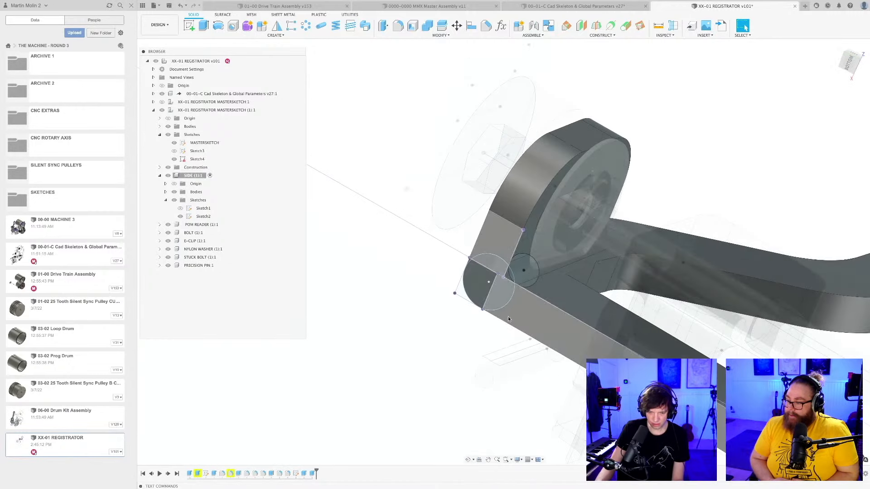
pyautogui.scroll(3, 508, 319)
pyautogui.press('e')
pyautogui.press('Escape')
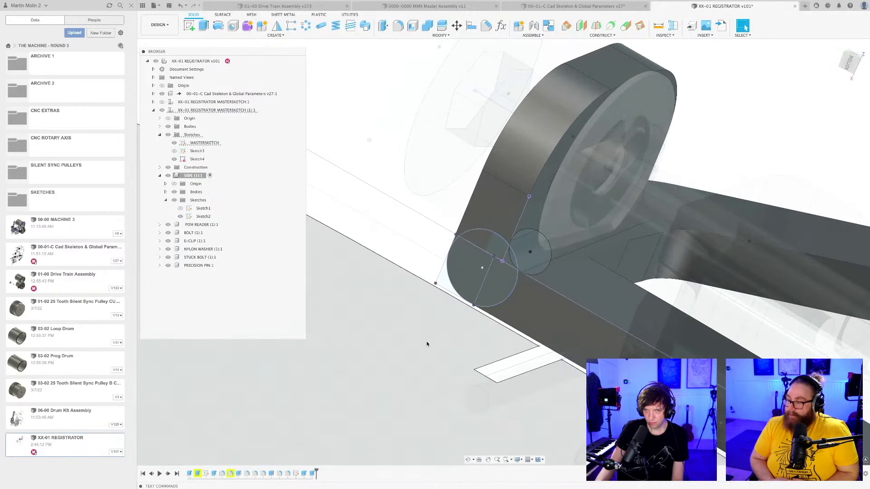
pyautogui.click(317, 383)
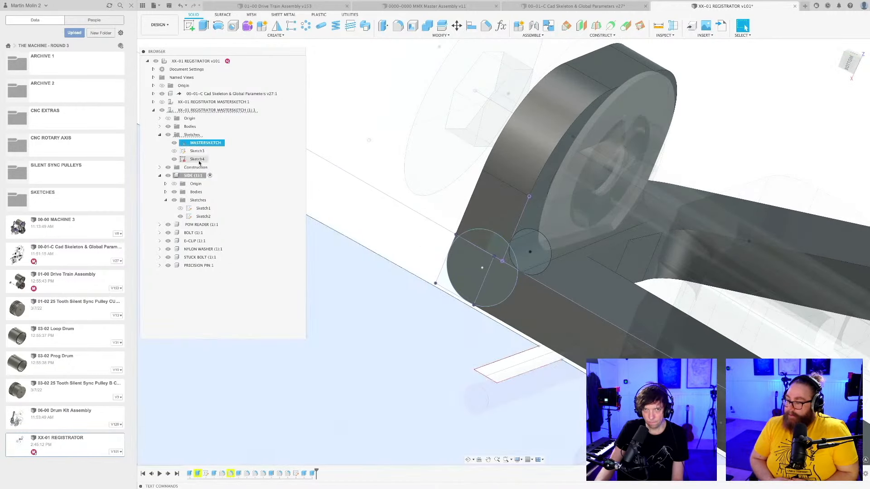
pyautogui.doubleClick(196, 160)
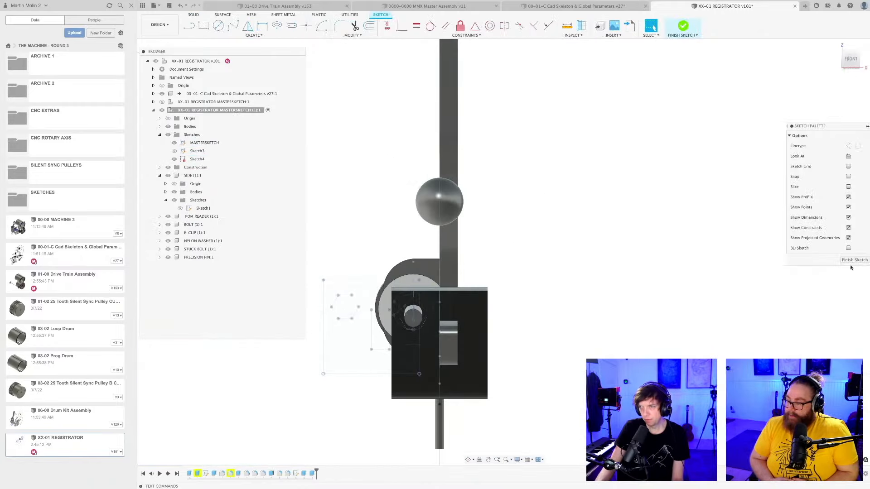
pyautogui.click(859, 261)
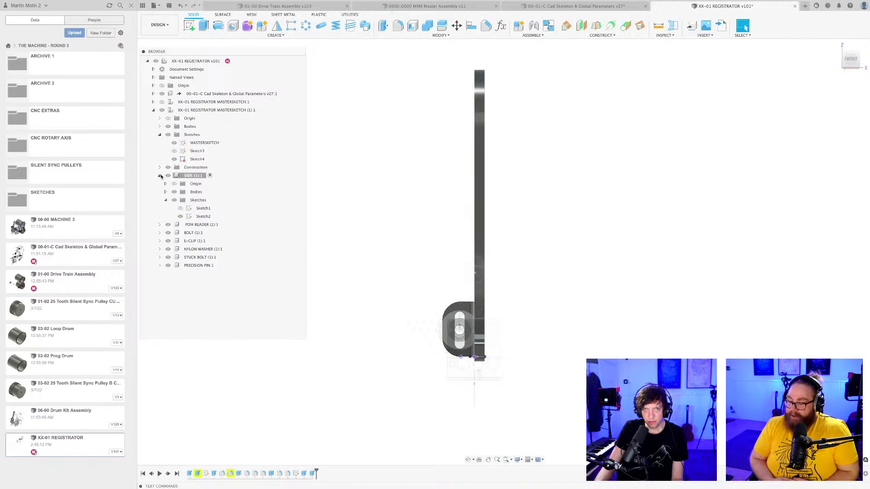
# Collapse the SIDE component in the browser tree and save a new version of the registrator design.
pyautogui.click(160, 176)
pyautogui.keyDown('shift'); pyautogui.moveTo(525, 289); pyautogui.dragTo(566, 276, button='middle'); pyautogui.keyUp('shift')
pyautogui.hotkey('ctrl', 's')
pyautogui.press('Return')
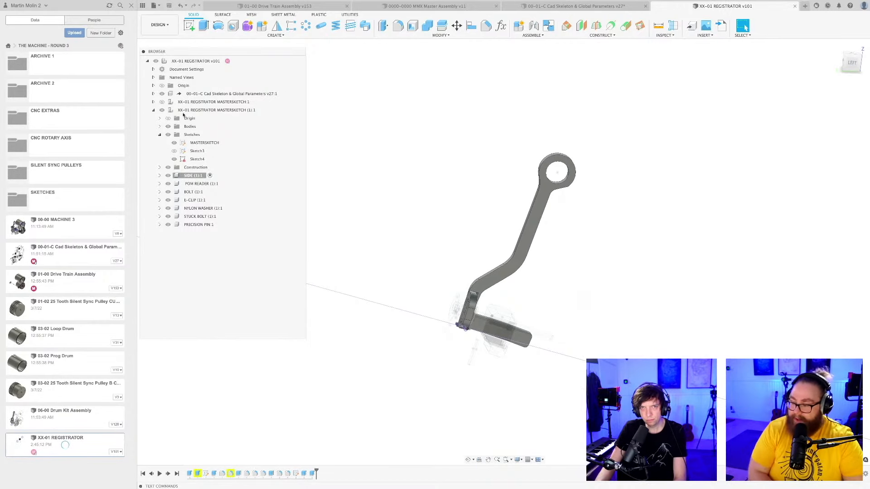
# Activate the parent XX-01 REGISTRATOR MASTERSKETCH (1) component and save the design again.
pyautogui.doubleClick(217, 111)
pyautogui.click(630, 252)
pyautogui.keyDown('shift'); pyautogui.moveTo(630, 252); pyautogui.dragTo(560, 362, button='middle'); pyautogui.keyUp('shift')
pyautogui.press('super+s')
pyautogui.press('Return')
pyautogui.scroll(2, 602, 264)
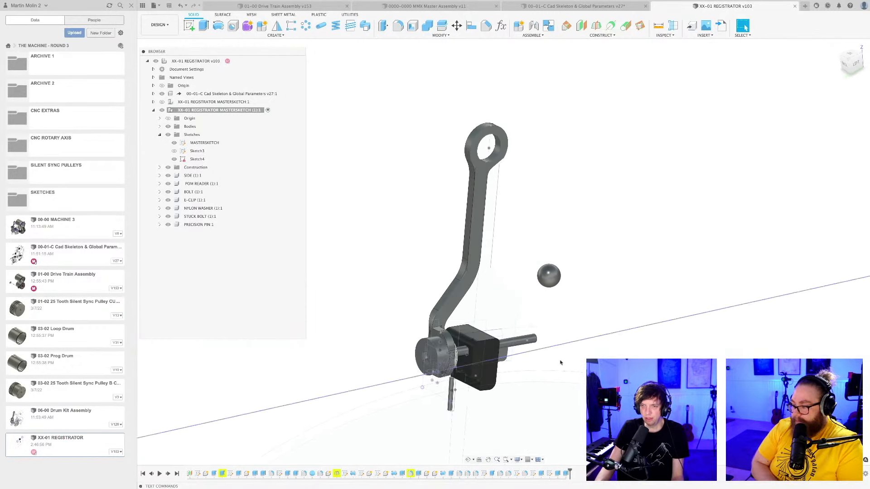
# Turn off the display of sketches in the object visibility settings so only the solid parts remain in the view.
pyautogui.click(518, 460)
pyautogui.moveTo(533, 436)
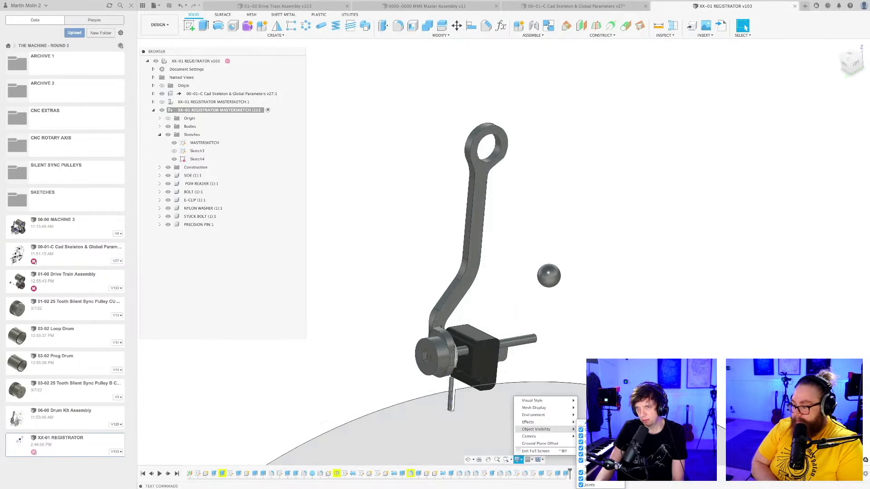
pyautogui.click(582, 468)
# Examine the registrator's side plate, reader block, bolt and precision pin from several angles.
pyautogui.scroll(-3, 589, 277)
pyautogui.moveTo(581, 324)
pyautogui.keyDown('shift'); pyautogui.mouseDown(button='middle')
pyautogui.moveTo(548, 352)
pyautogui.moveTo(557, 367)
pyautogui.moveTo(562, 345)
pyautogui.moveTo(547, 332)
pyautogui.moveTo(563, 360)
pyautogui.moveTo(552, 350)
pyautogui.moveTo(565, 348)
pyautogui.moveTo(538, 349)
pyautogui.moveTo(547, 357)
pyautogui.moveTo(553, 334)
pyautogui.moveTo(554, 351)
pyautogui.moveTo(568, 335)
pyautogui.moveTo(550, 332)
pyautogui.moveTo(527, 348)
pyautogui.mouseUp(button='middle'); pyautogui.keyUp('shift')
pyautogui.scroll(3, 519, 349)
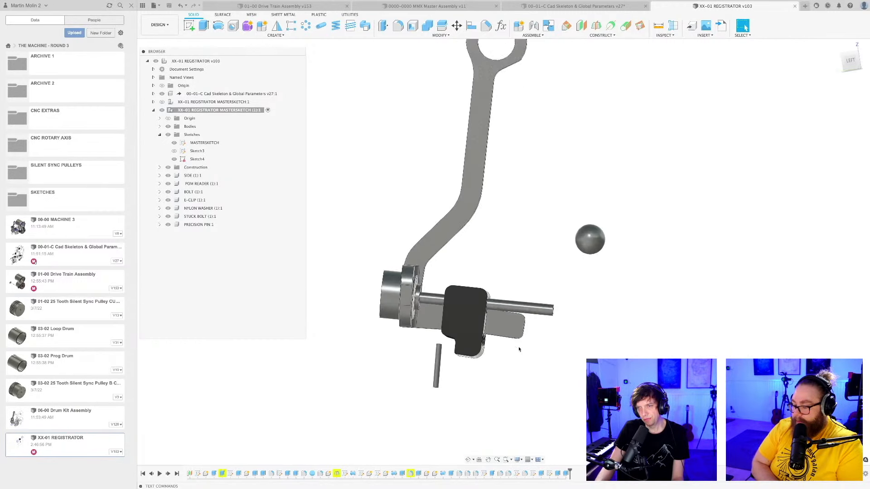
pyautogui.scroll(-3, 510, 327)
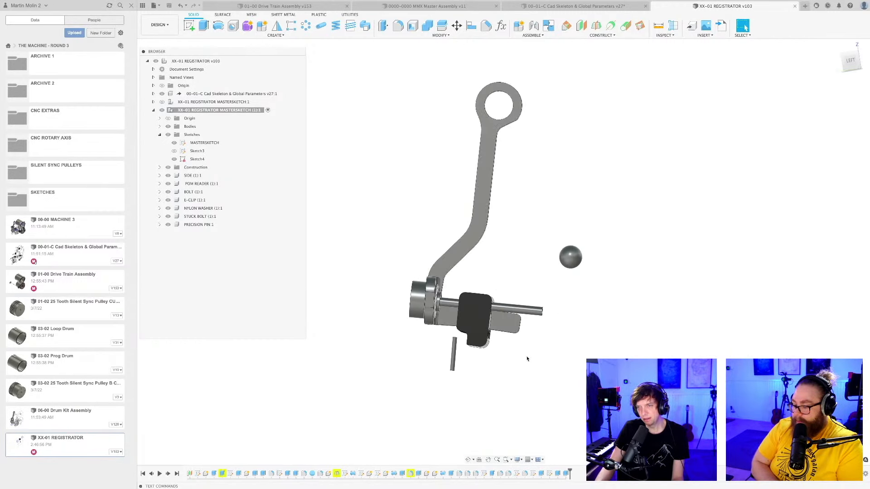
pyautogui.moveTo(527, 359)
pyautogui.keyDown('shift'); pyautogui.mouseDown(button='middle')
pyautogui.moveTo(521, 376)
pyautogui.moveTo(514, 357)
pyautogui.moveTo(534, 365)
pyautogui.moveTo(524, 365)
pyautogui.moveTo(526, 356)
pyautogui.mouseUp(button='middle'); pyautogui.keyUp('shift')
pyautogui.keyDown('shift'); pyautogui.moveTo(511, 324); pyautogui.dragTo(518, 362, button='middle'); pyautogui.keyUp('shift')
pyautogui.scroll(-2, 508, 350)
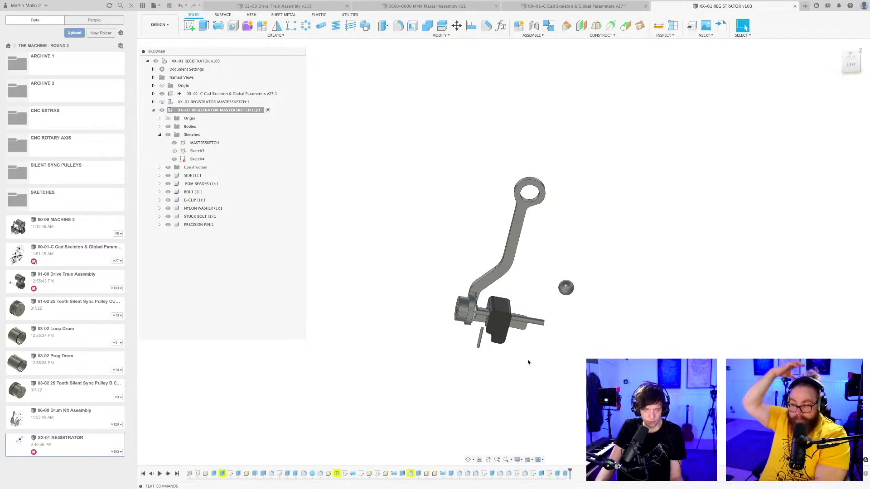
# Switch to Google Sheets in Firefox and open the part-number list in THE MACHINE - ROUND 3.
pyautogui.press('super+Tab')
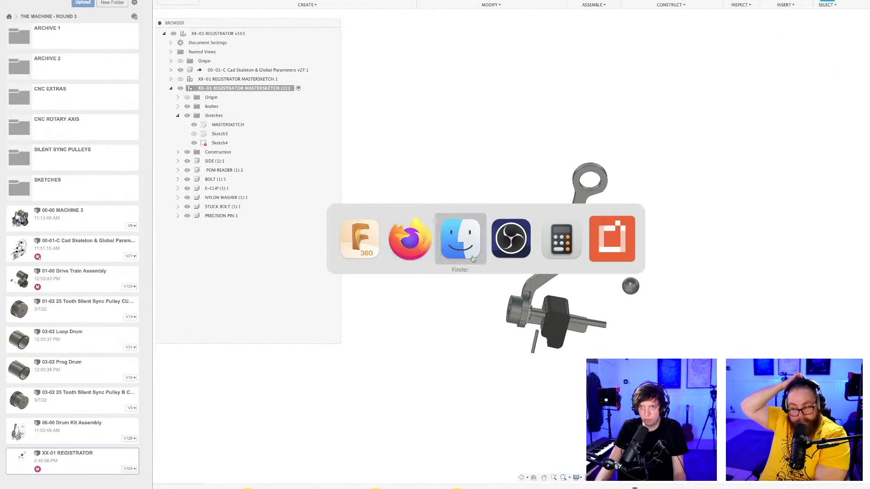
pyautogui.click(421, 242)
pyautogui.hotkey('ctrl', 'Tab')
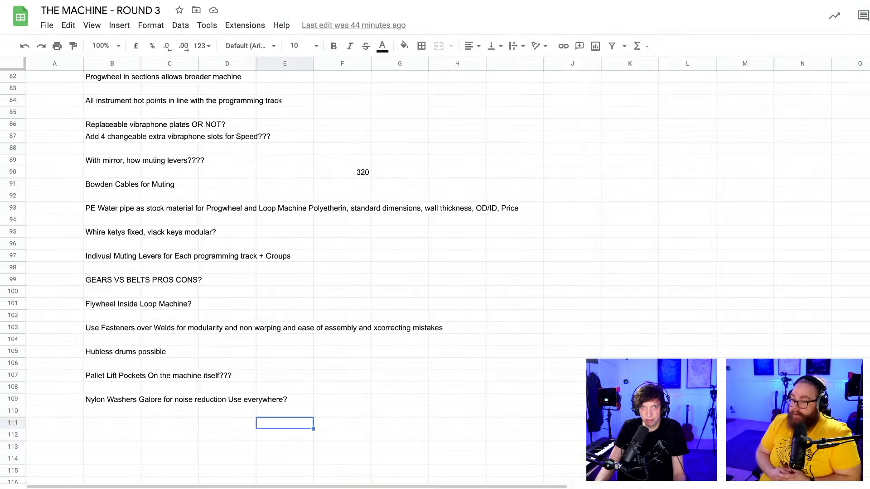
pyautogui.click(173, 488)
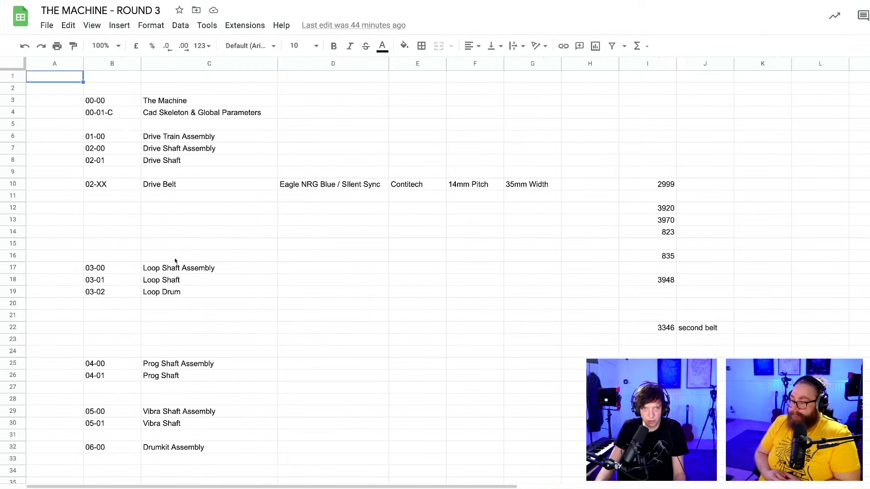
# Add part number 07-00 in cell B34 and the name "Registrator assembly" in cell C34.
pyautogui.scroll(-5, 166, 313)
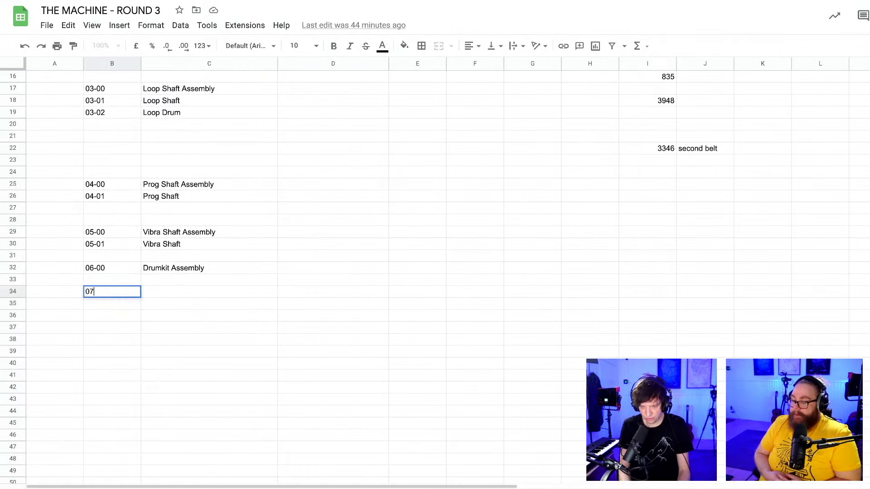
pyautogui.press('Tab')
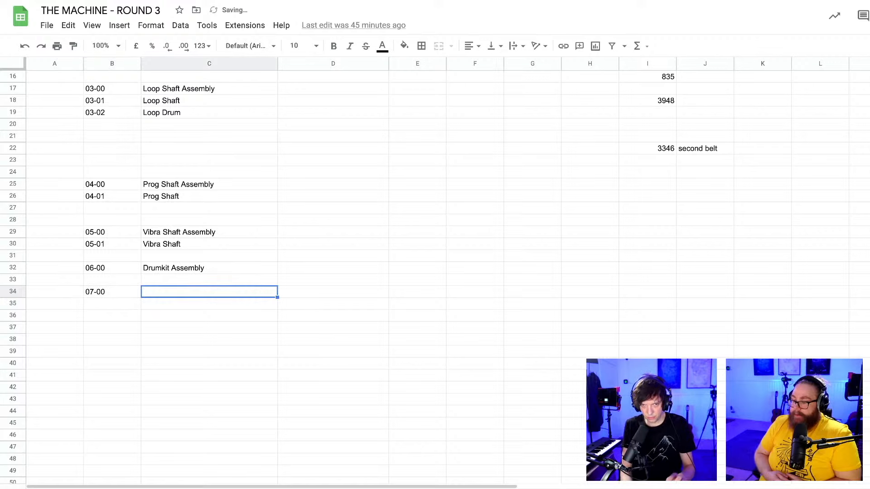
pyautogui.click(162, 308)
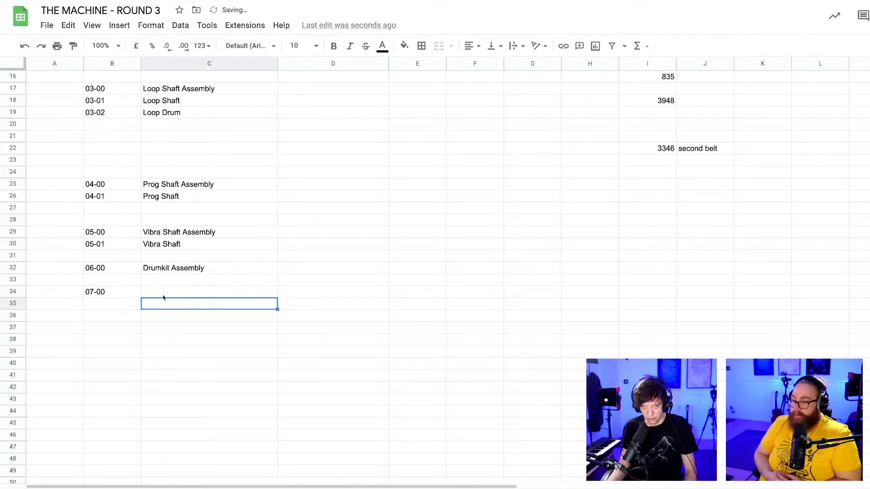
pyautogui.click(164, 296)
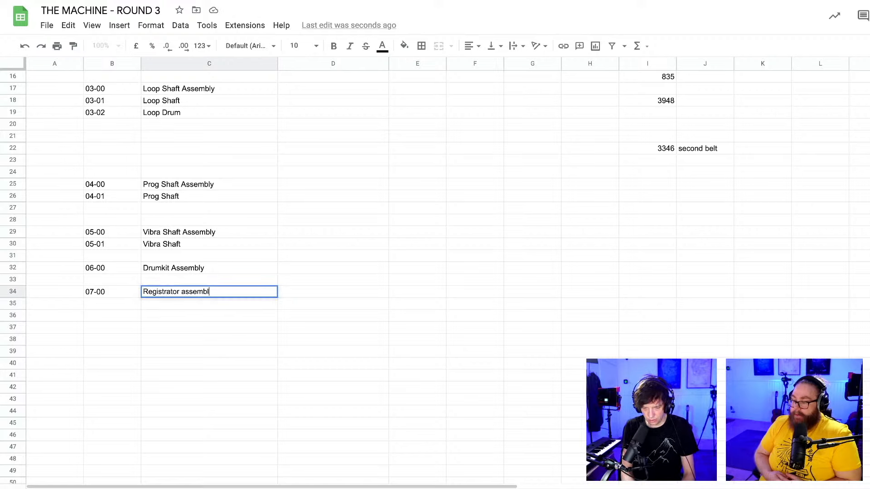
pyautogui.click(128, 305)
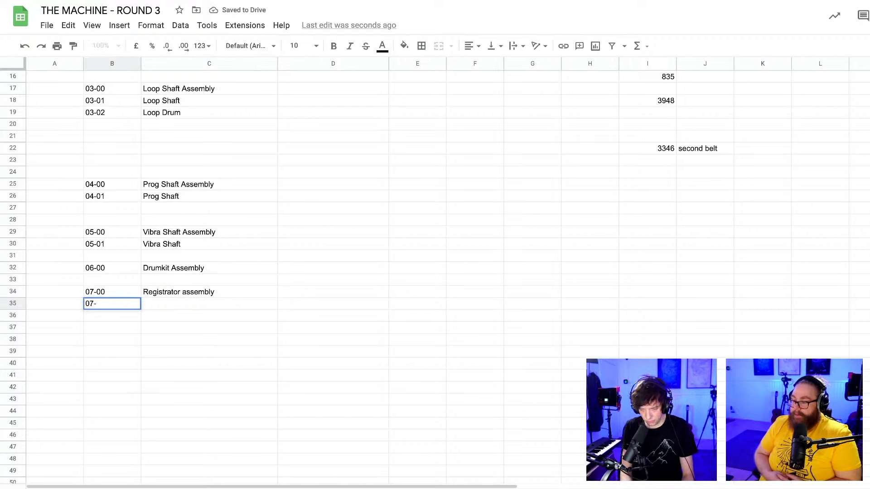
pyautogui.click(109, 295)
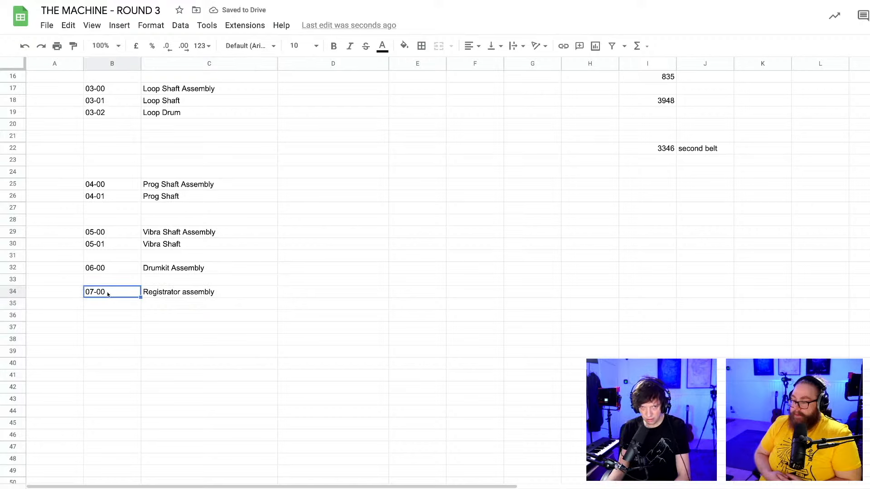
pyautogui.click(175, 307)
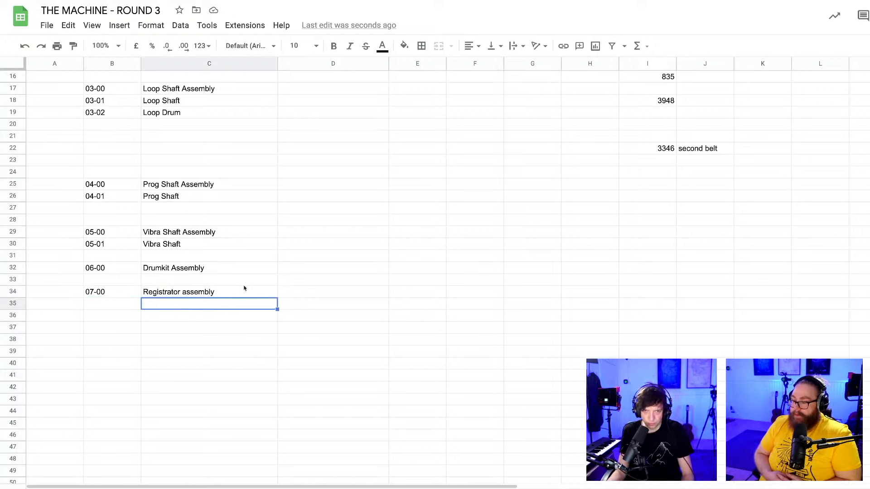
# Enter the note "Bent metal part?" in cell D34 beside the Registrator assembly entry.
pyautogui.click(324, 296)
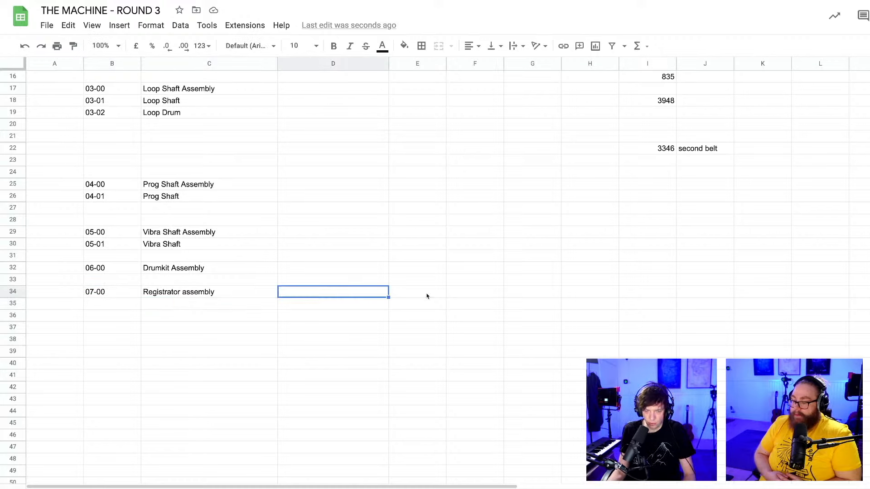
pyautogui.write('Bent metal part?')
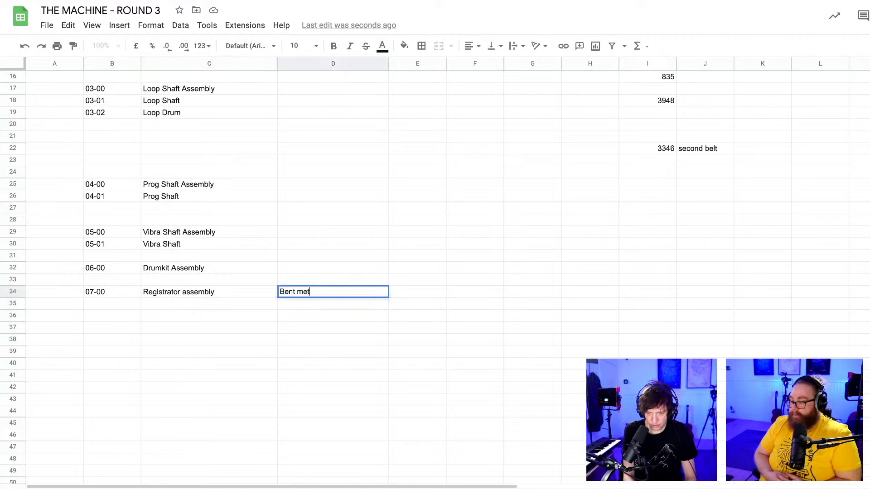
pyautogui.click(412, 323)
pyautogui.click(432, 284)
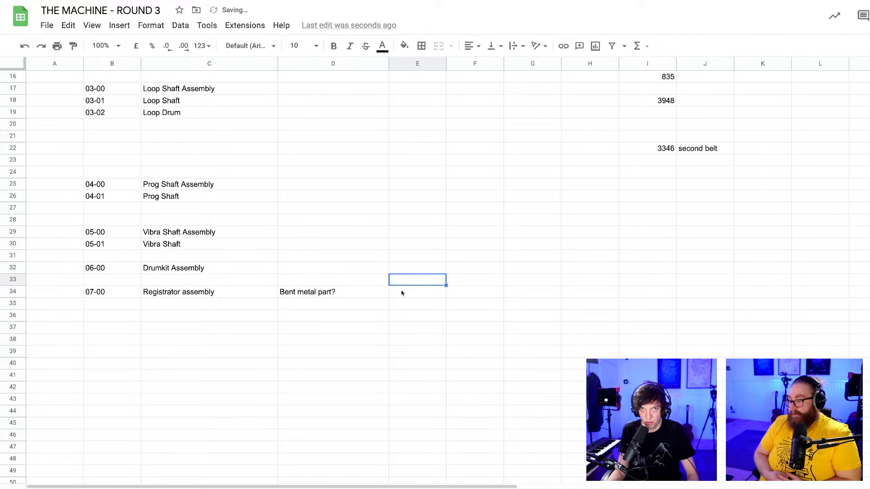
# Switch back to Fusion 360 and examine the registrator from different sides, focusing on how the side plate meets the block.
pyautogui.press('super+Tab')
pyautogui.click(420, 249)
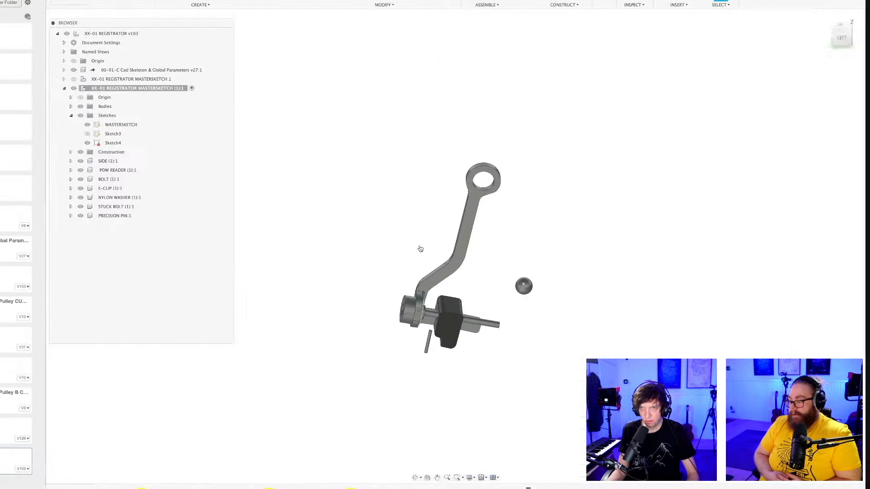
pyautogui.keyDown('shift'); pyautogui.moveTo(420, 248); pyautogui.dragTo(569, 345, button='middle'); pyautogui.keyUp('shift')
pyautogui.scroll(5, 546, 307)
pyautogui.scroll(-5, 527, 323)
pyautogui.scroll(3, 539, 360)
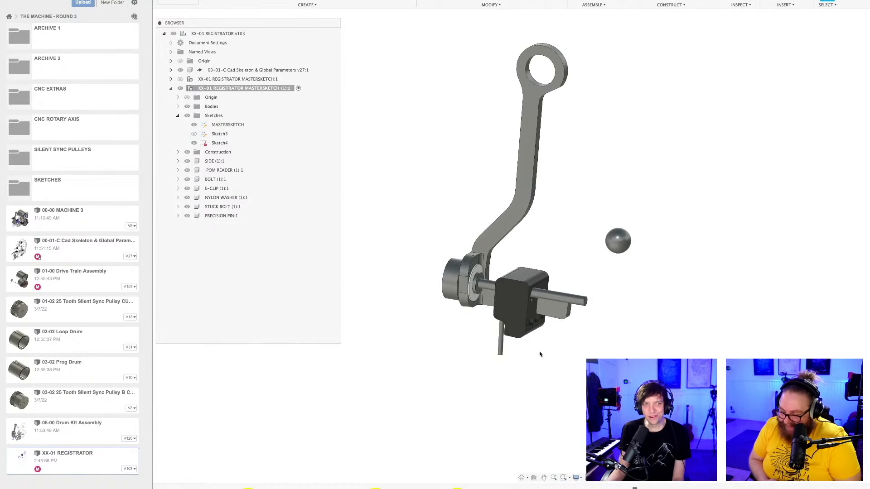
pyautogui.keyDown('shift'); pyautogui.moveTo(544, 350); pyautogui.dragTo(558, 389, button='middle'); pyautogui.keyUp('shift')
pyautogui.scroll(-3, 549, 348)
pyautogui.scroll(3, 566, 356)
pyautogui.scroll(2, 551, 357)
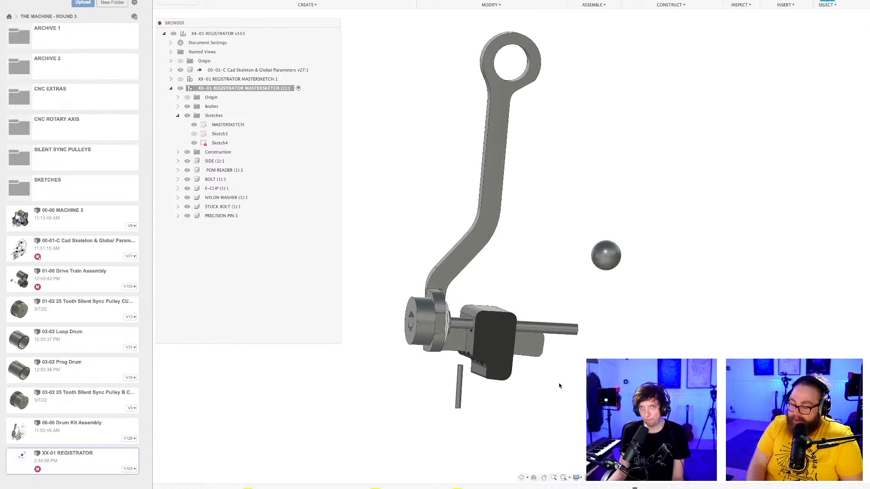
# Collapse the Sketches folder and the XX-01 REGISTRATOR MASTERSKETCH (1) component in the browser tree.
pyautogui.click(177, 115)
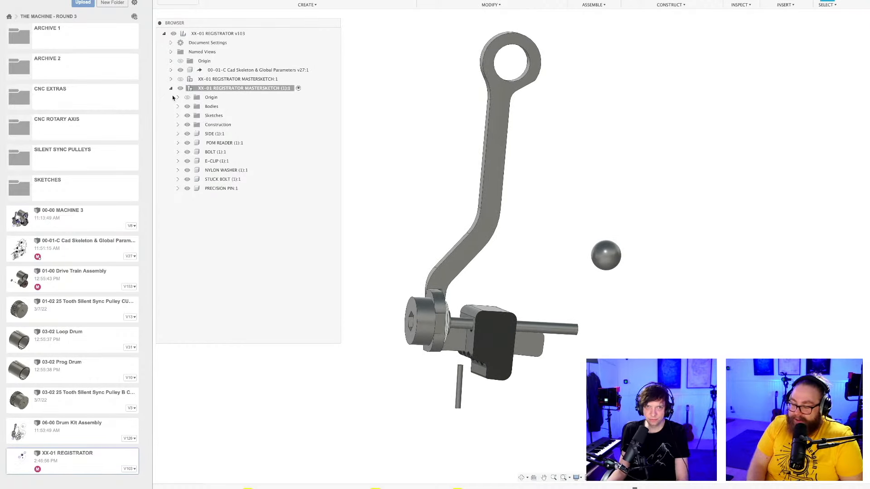
pyautogui.click(171, 89)
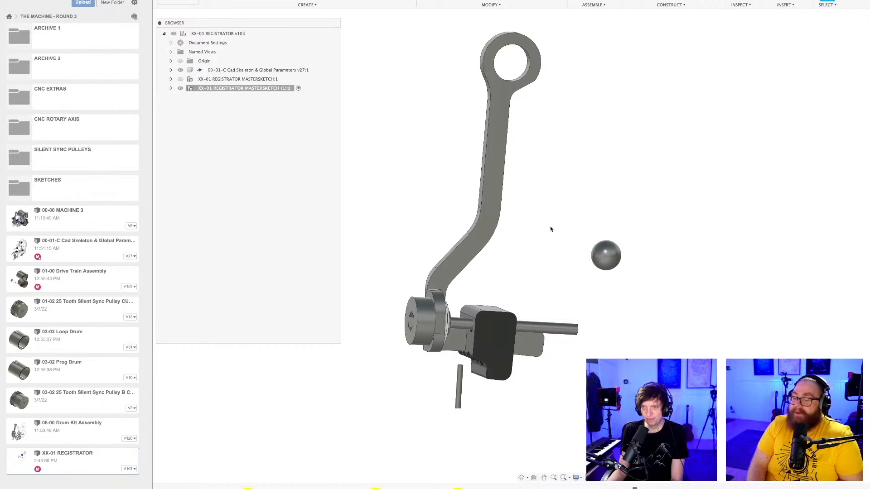
pyautogui.keyDown('shift'); pyautogui.moveTo(536, 235); pyautogui.dragTo(633, 261, button='middle'); pyautogui.keyUp('shift')
pyautogui.scroll(3, 500, 349)
pyautogui.press('e')
pyautogui.click(489, 292)
pyautogui.moveTo(487, 293); pyautogui.dragTo(495, 295)
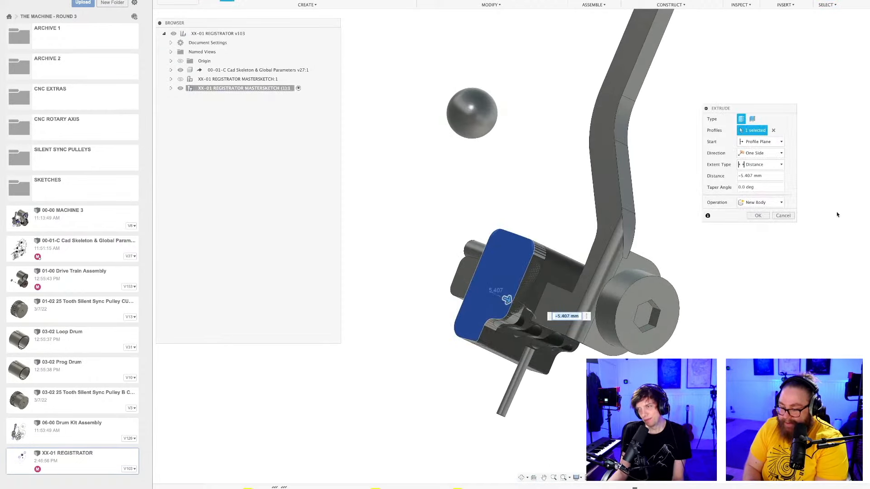
pyautogui.click(782, 216)
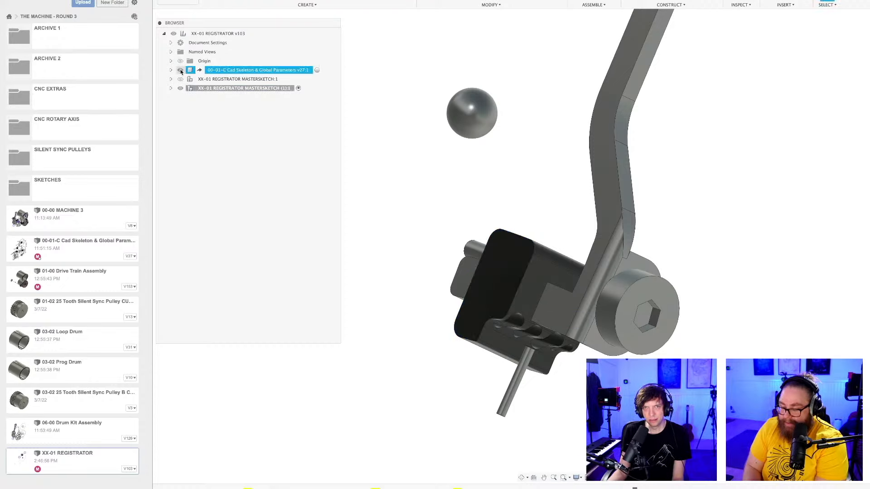
# Hide the 00-01-C Cad Skeleton & Global Parameters component and save a new version with the description "User Saved".
pyautogui.scroll(-5, 534, 215)
pyautogui.keyDown('shift'); pyautogui.moveTo(613, 243); pyautogui.dragTo(602, 258, button='middle'); pyautogui.keyUp('shift')
pyautogui.press('super+s')
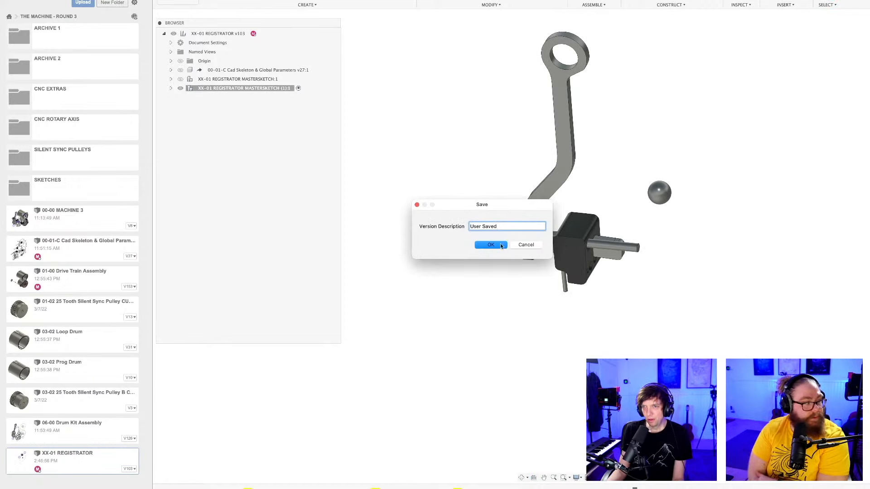
pyautogui.press('Return')
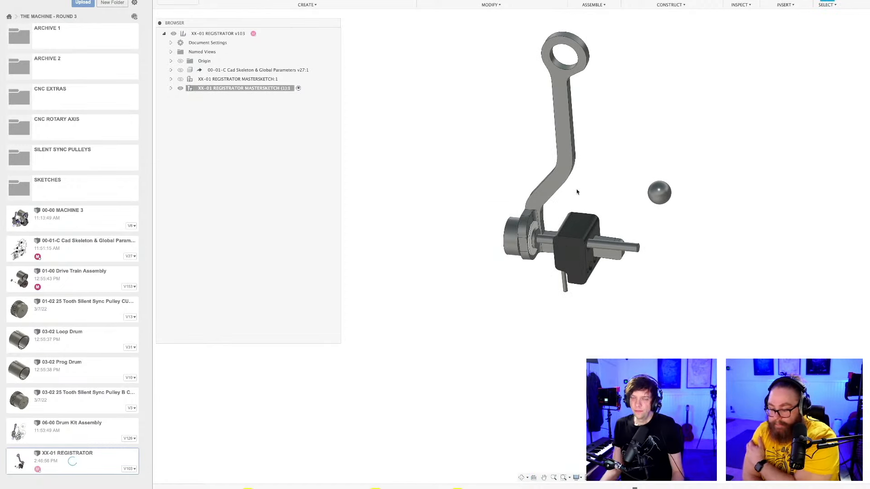
pyautogui.keyDown('shift'); pyautogui.moveTo(633, 156); pyautogui.dragTo(614, 221, button='middle'); pyautogui.keyUp('shift')
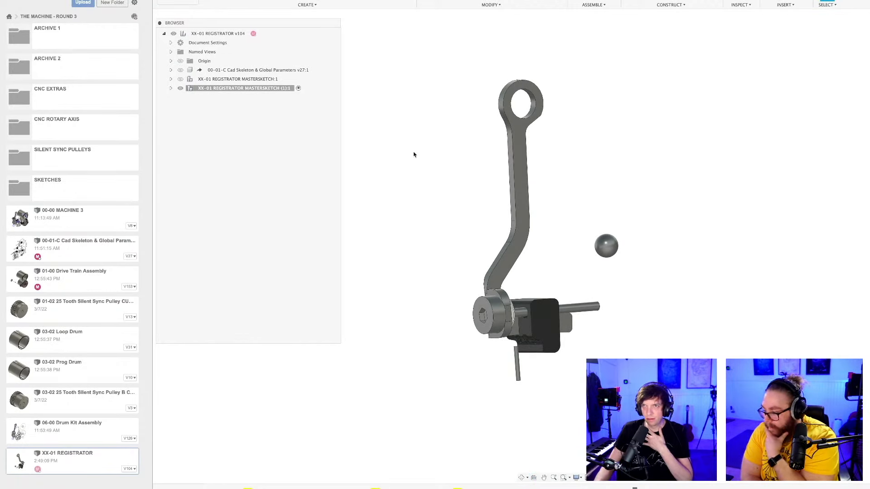
# Open the 01-00 Drive Train Assembly document and examine the small red pulley and its belts up close.
pyautogui.click(413, 1)
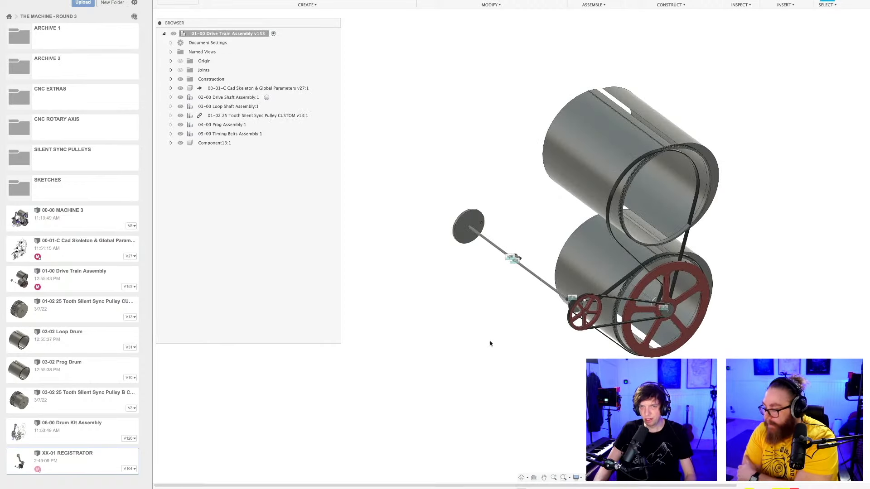
pyautogui.keyDown('shift'); pyautogui.moveTo(488, 333); pyautogui.dragTo(485, 360, button='middle'); pyautogui.keyUp('shift')
pyautogui.scroll(-2, 477, 342)
pyautogui.moveTo(485, 360)
pyautogui.keyDown('shift'); pyautogui.mouseDown(button='middle')
pyautogui.moveTo(533, 335)
pyautogui.moveTo(497, 360)
pyautogui.mouseUp(button='middle'); pyautogui.keyUp('shift')
pyautogui.moveTo(496, 359); pyautogui.dragTo(509, 382, button='middle')
pyautogui.scroll(4, 514, 298)
pyautogui.scroll(5, 514, 296)
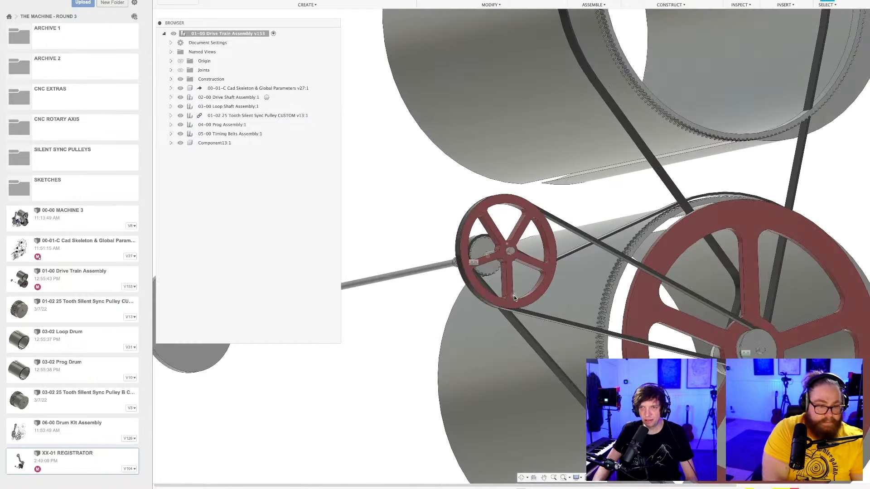
pyautogui.click(508, 228)
pyautogui.scroll(-4, 507, 228)
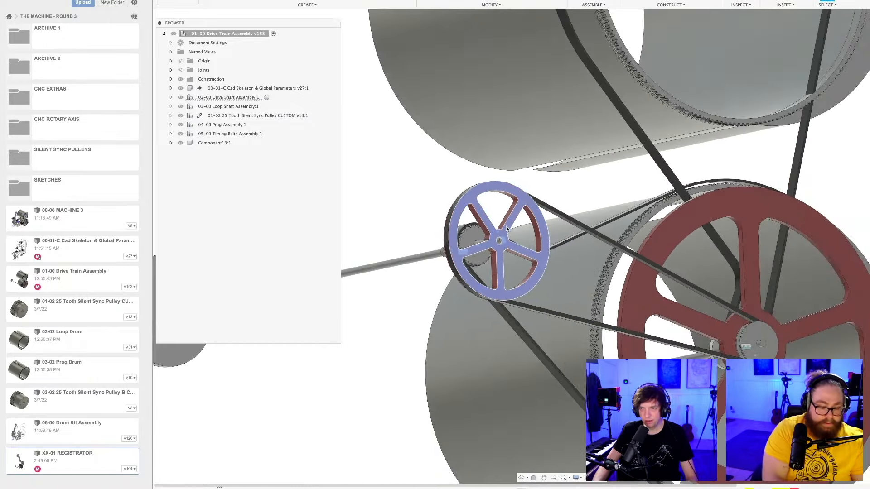
# Examine the drive train's red pulleys, belts and drive shaft up close and from farther away, from different sides.
pyautogui.keyDown('shift'); pyautogui.moveTo(572, 308); pyautogui.dragTo(511, 383, button='middle'); pyautogui.keyUp('shift')
pyautogui.click(433, 436)
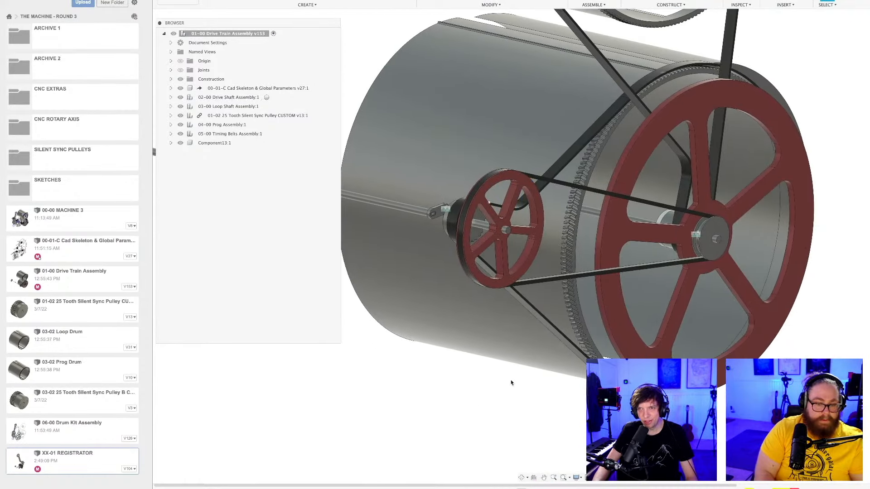
pyautogui.scroll(-2, 511, 383)
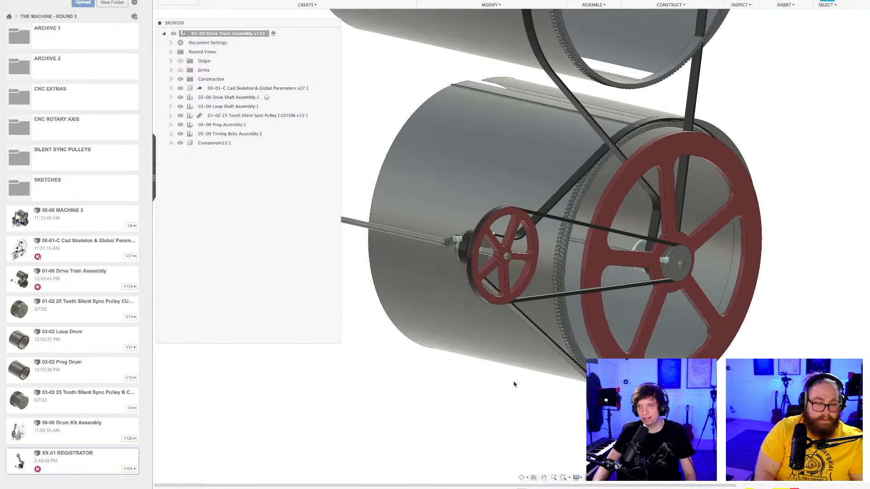
pyautogui.scroll(3, 498, 396)
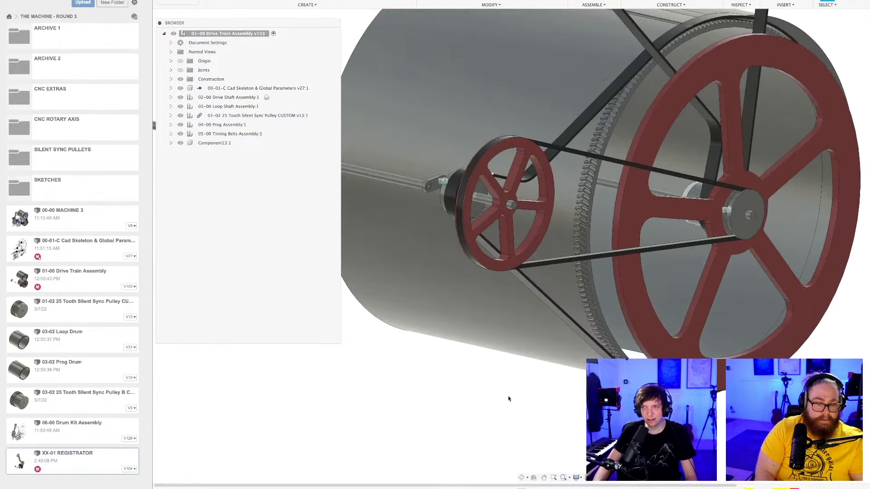
pyautogui.scroll(-2, 512, 399)
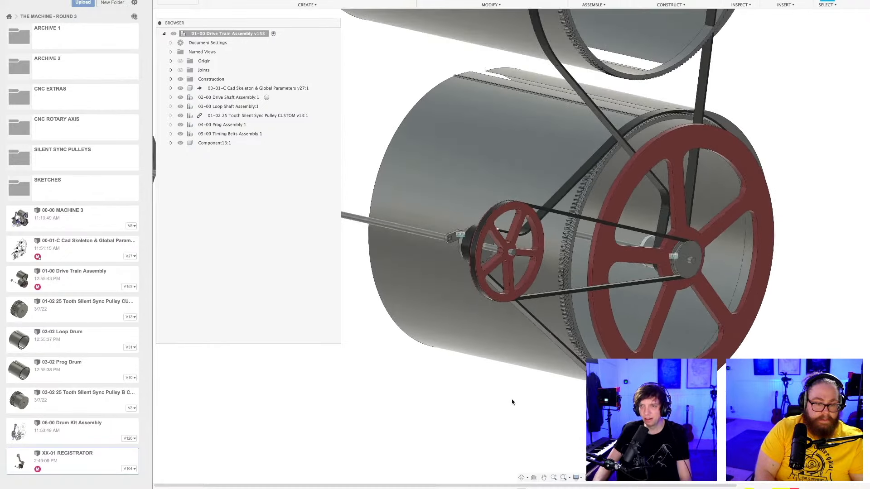
pyautogui.scroll(-2, 512, 402)
pyautogui.keyDown('shift'); pyautogui.moveTo(502, 420); pyautogui.dragTo(536, 401, button='middle'); pyautogui.keyUp('shift')
pyautogui.scroll(-3, 497, 413)
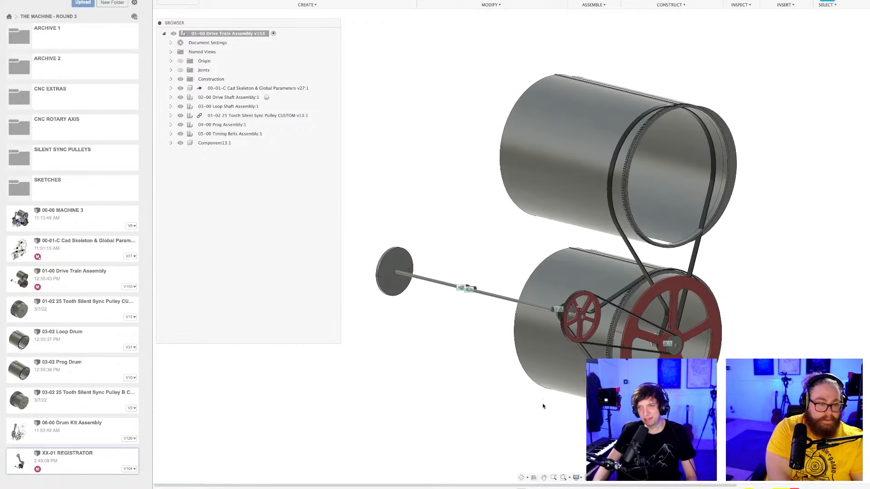
pyautogui.scroll(2, 537, 401)
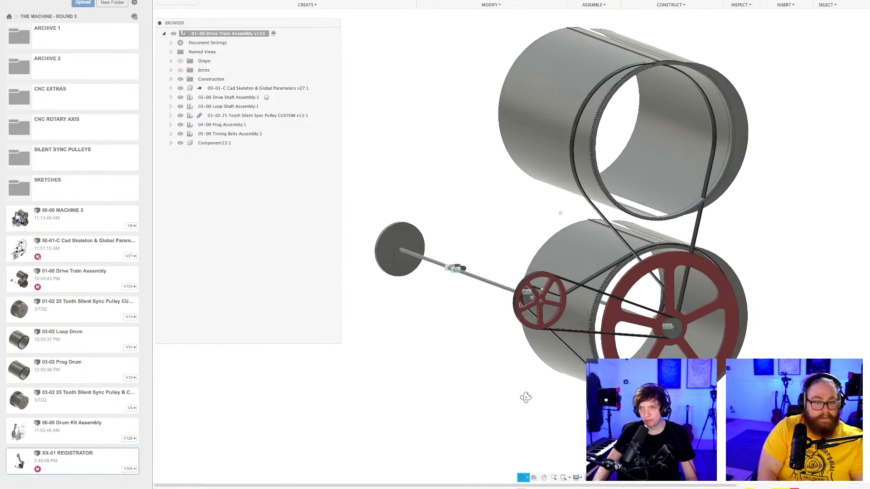
pyautogui.scroll(3, 530, 401)
pyautogui.scroll(-3, 551, 400)
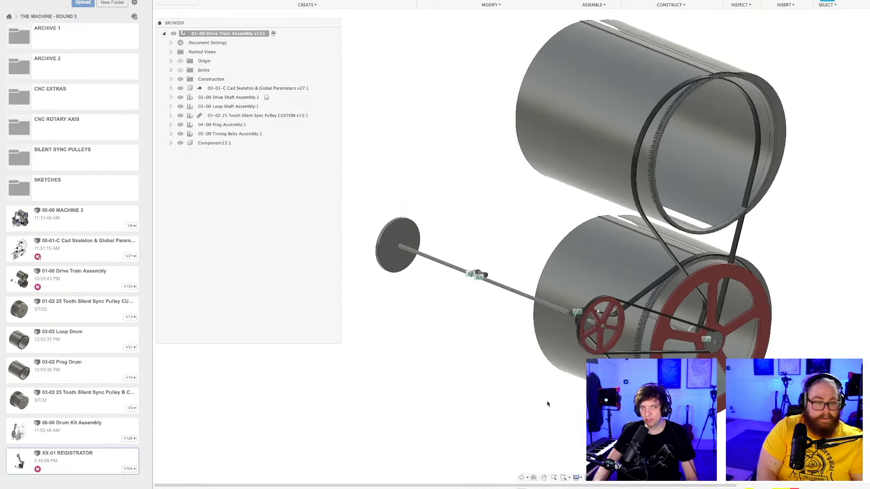
pyautogui.keyDown('shift'); pyautogui.moveTo(551, 403); pyautogui.dragTo(546, 399, button='middle'); pyautogui.keyUp('shift')
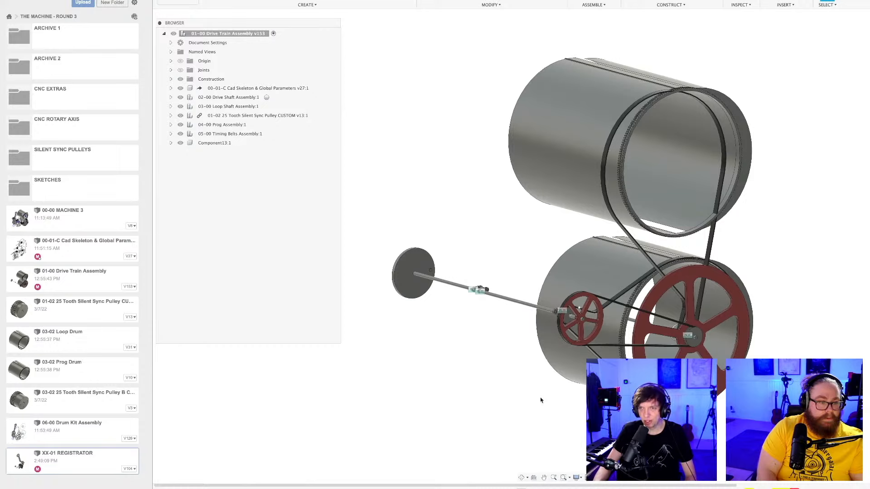
pyautogui.scroll(1, 540, 400)
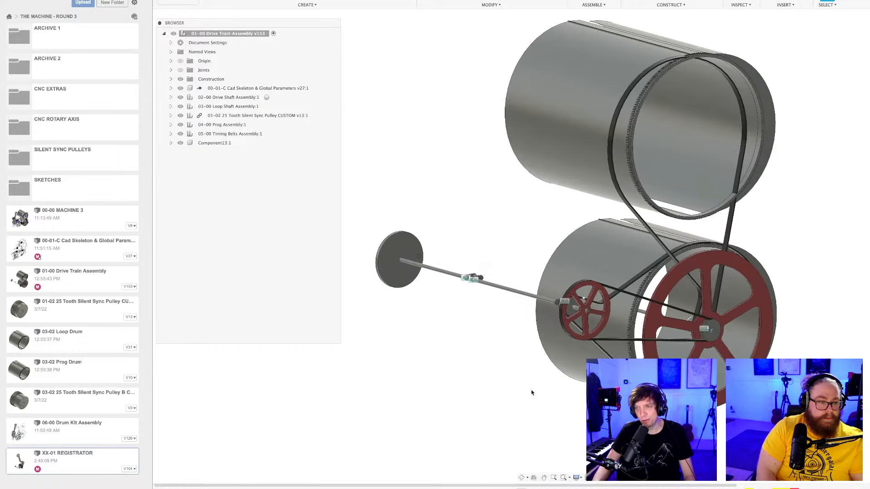
pyautogui.scroll(-1, 532, 392)
pyautogui.scroll(-1, 530, 393)
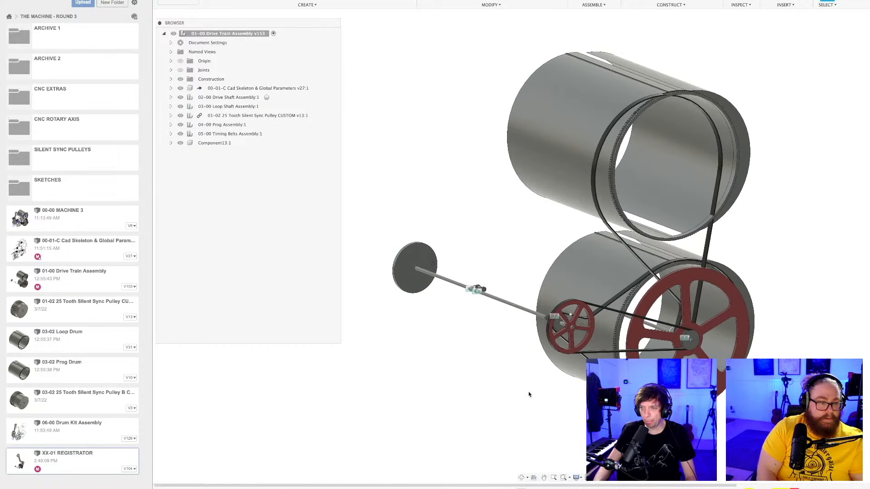
pyautogui.scroll(-1, 526, 392)
# Examine the upper drum's toothed rim and split shell, and view the whole drive train from several angles.
pyautogui.keyDown('shift'); pyautogui.moveTo(527, 392); pyautogui.dragTo(508, 415, button='middle'); pyautogui.keyUp('shift')
pyautogui.scroll(3, 612, 140)
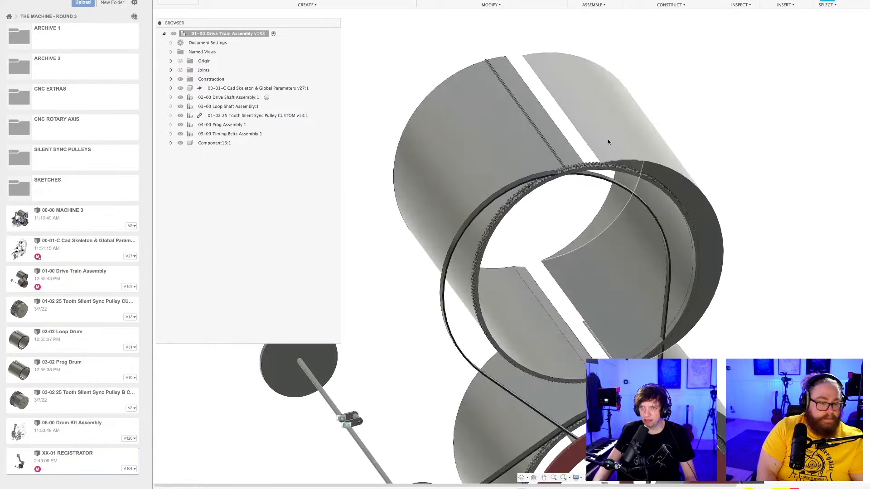
pyautogui.keyDown('shift'); pyautogui.moveTo(589, 152); pyautogui.dragTo(578, 168, button='middle'); pyautogui.keyUp('shift')
pyautogui.scroll(-5, 578, 168)
pyautogui.keyDown('shift'); pyautogui.moveTo(648, 277); pyautogui.dragTo(542, 352, button='middle'); pyautogui.keyUp('shift')
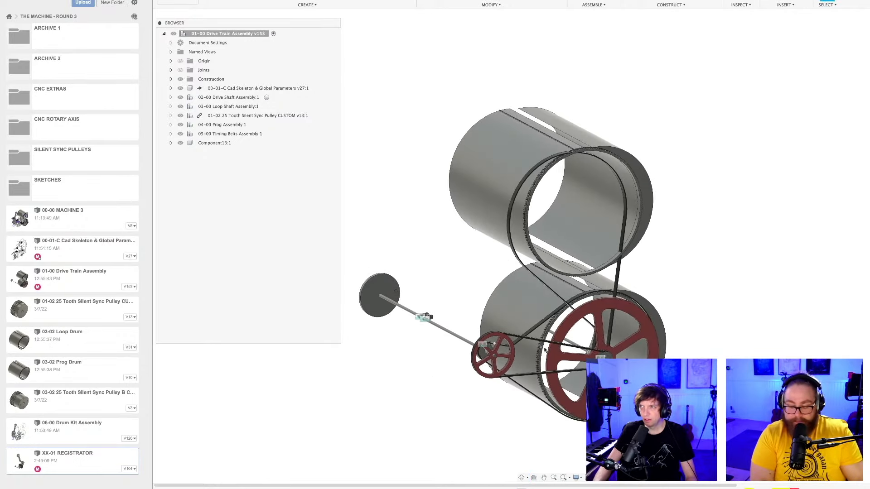
pyautogui.scroll(-2, 627, 157)
pyautogui.moveTo(627, 156); pyautogui.dragTo(633, 165, button='middle')
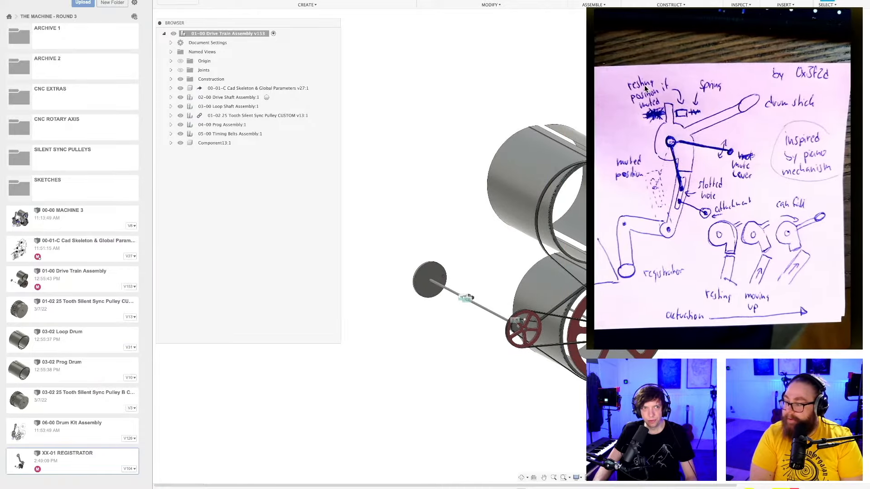
pyautogui.keyDown('shift'); pyautogui.moveTo(646, 89); pyautogui.dragTo(646, 89, button='middle'); pyautogui.keyUp('shift')
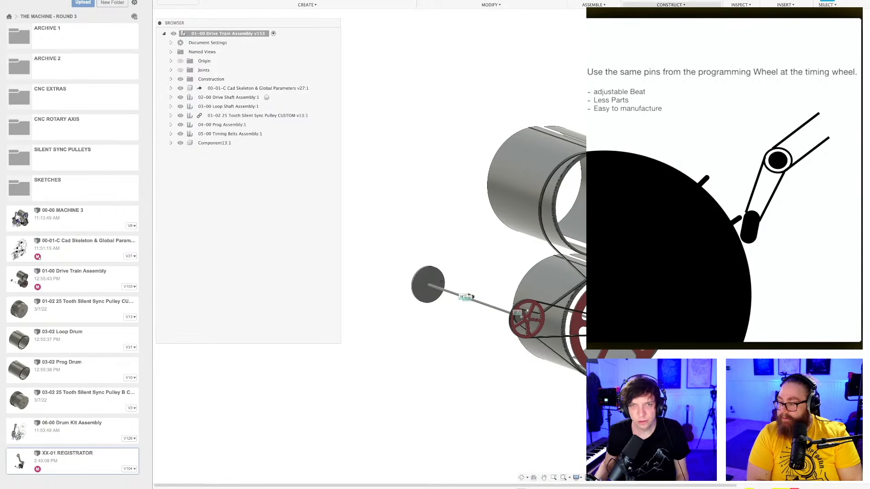
pyautogui.moveTo(542, 110); pyautogui.dragTo(489, 97, button='middle')
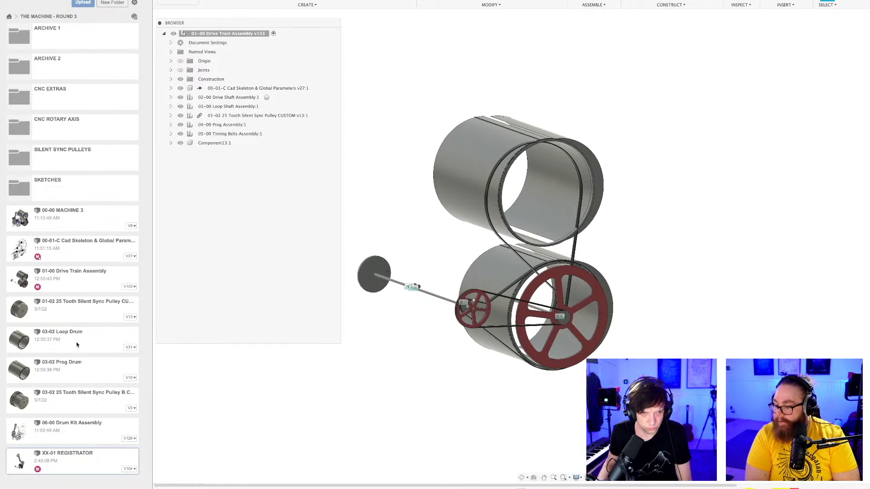
# Open the 00-00 MACHINE 3 document and examine the timing wheel, drum kit levers and drums from different sides.
pyautogui.click(81, 227)
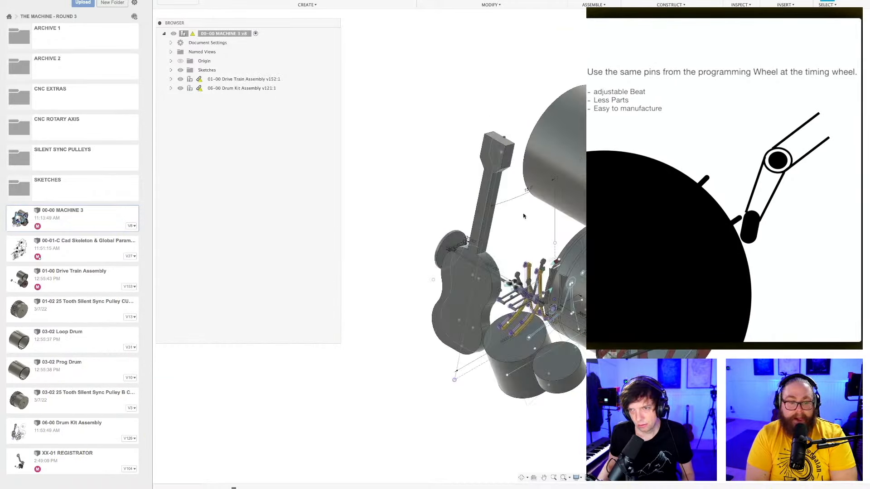
pyautogui.scroll(-2, 565, 244)
pyautogui.keyDown('shift'); pyautogui.moveTo(565, 245); pyautogui.dragTo(648, 218, button='middle'); pyautogui.keyUp('shift')
pyautogui.moveTo(590, 308); pyautogui.dragTo(481, 287, button='middle')
pyautogui.scroll(8, 476, 288)
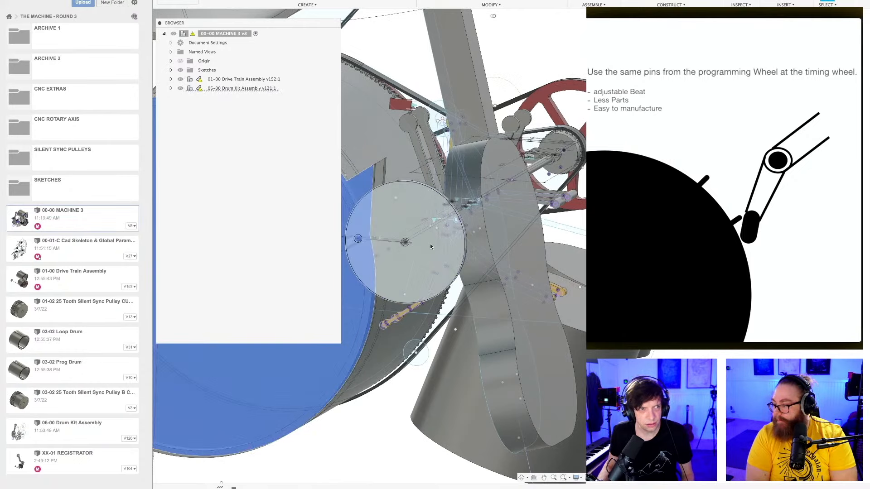
pyautogui.moveTo(430, 243); pyautogui.dragTo(481, 237, button='middle')
pyautogui.scroll(-5, 533, 232)
pyautogui.moveTo(517, 287)
pyautogui.keyDown('shift'); pyautogui.mouseDown(button='middle')
pyautogui.moveTo(535, 271)
pyautogui.moveTo(496, 274)
pyautogui.moveTo(535, 262)
pyautogui.moveTo(517, 290)
pyautogui.mouseUp(button='middle'); pyautogui.keyUp('shift')
pyautogui.scroll(-3, 536, 272)
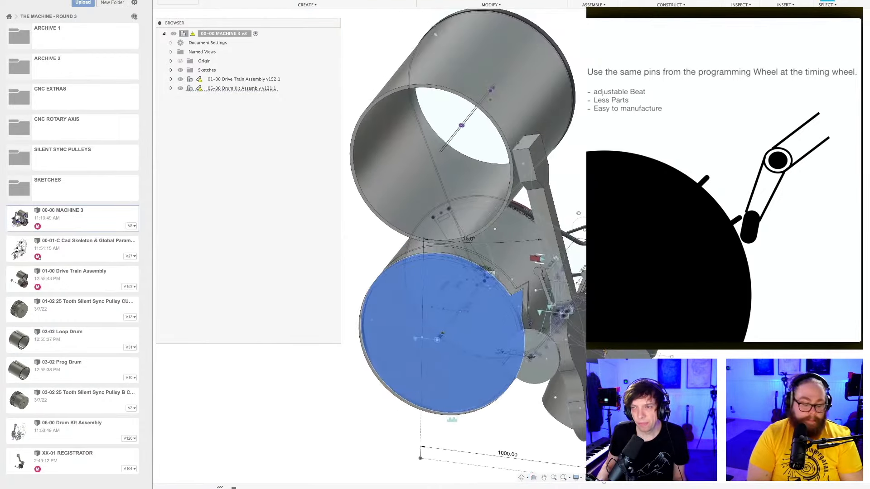
pyautogui.scroll(-3, 580, 272)
pyautogui.keyDown('shift'); pyautogui.moveTo(581, 271); pyautogui.dragTo(556, 269, button='middle'); pyautogui.keyUp('shift')
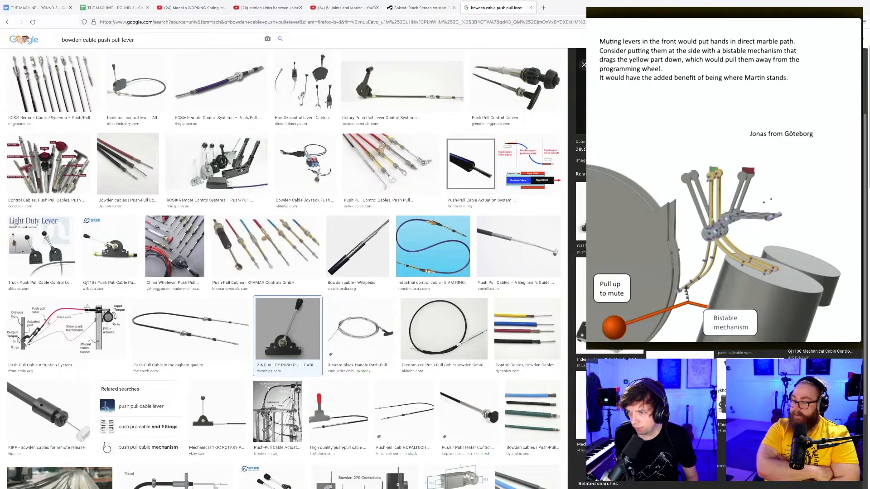
# Preview the China Wholewin Yk2 throttle push pull control lever and look through the other bowden cable lever images and related images.
pyautogui.click(750, 390)
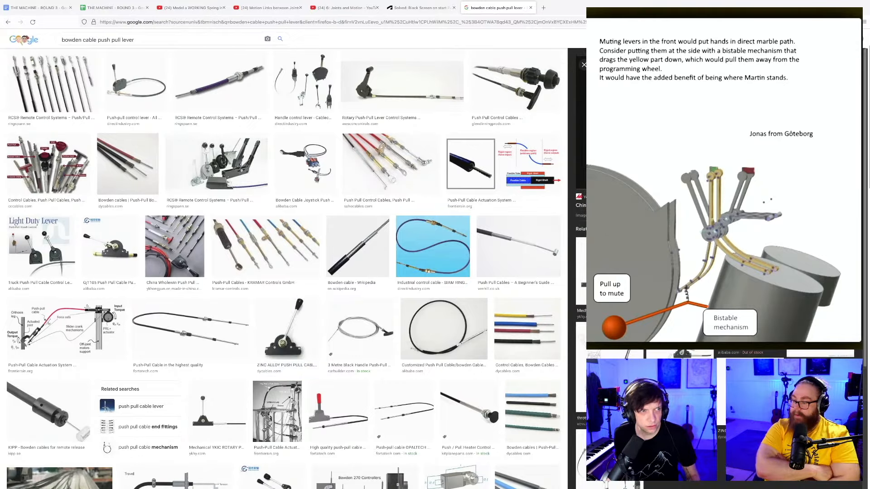
pyautogui.scroll(-4, 354, 325)
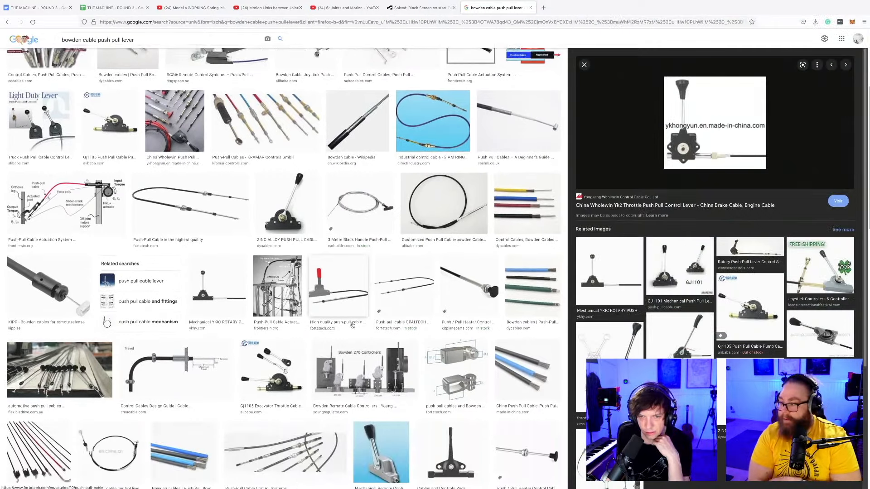
pyautogui.scroll(-2, 366, 327)
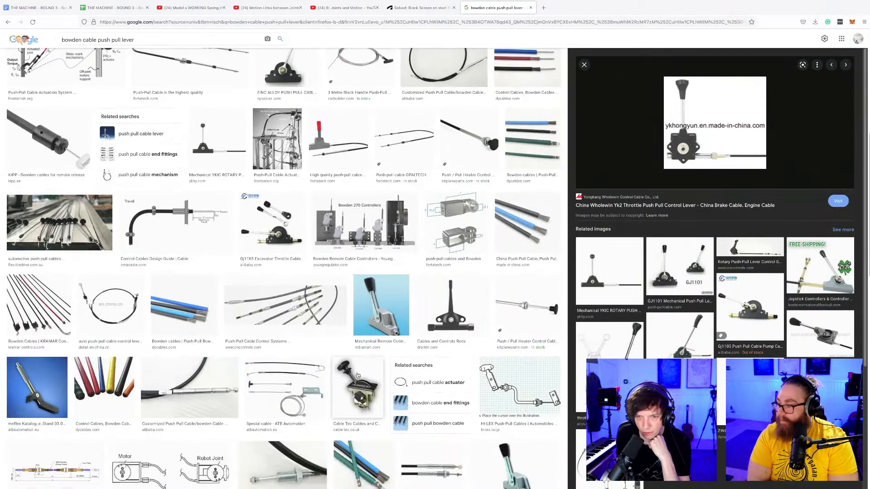
pyautogui.scroll(-1, 376, 320)
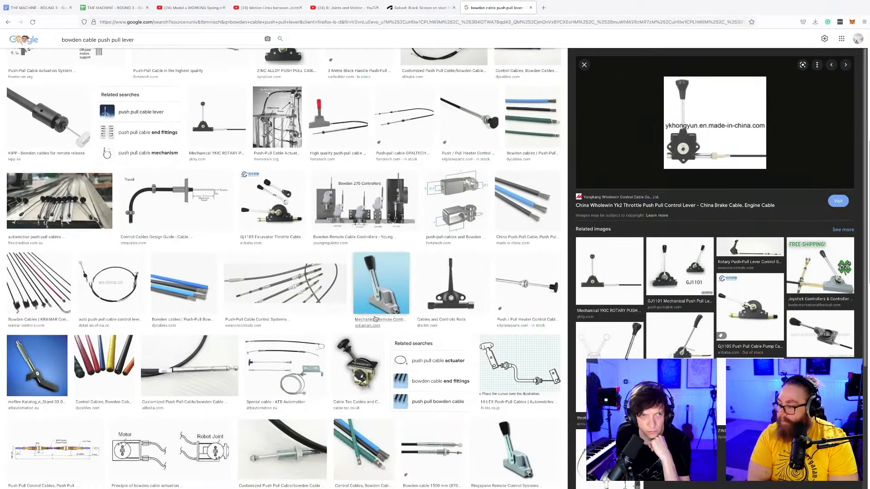
pyautogui.scroll(-1, 732, 335)
pyautogui.scroll(-2, 737, 306)
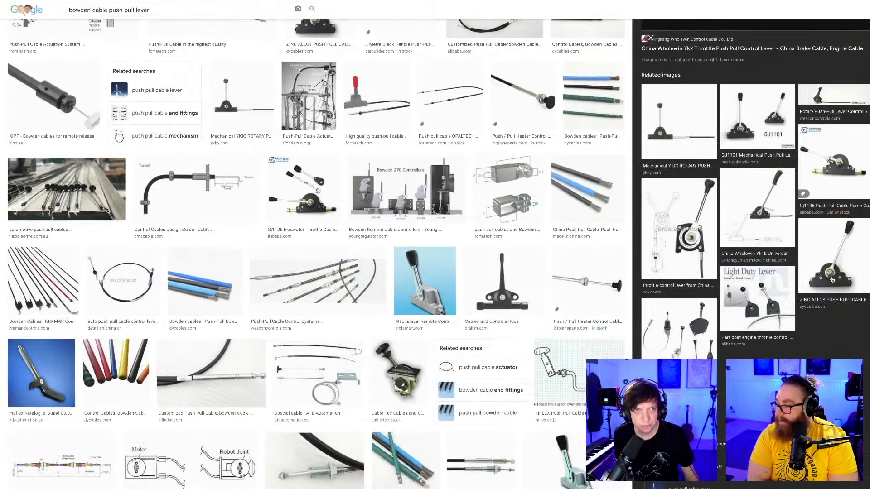
pyautogui.scroll(-1, 746, 279)
pyautogui.scroll(-1, 833, 281)
pyautogui.scroll(1, 832, 281)
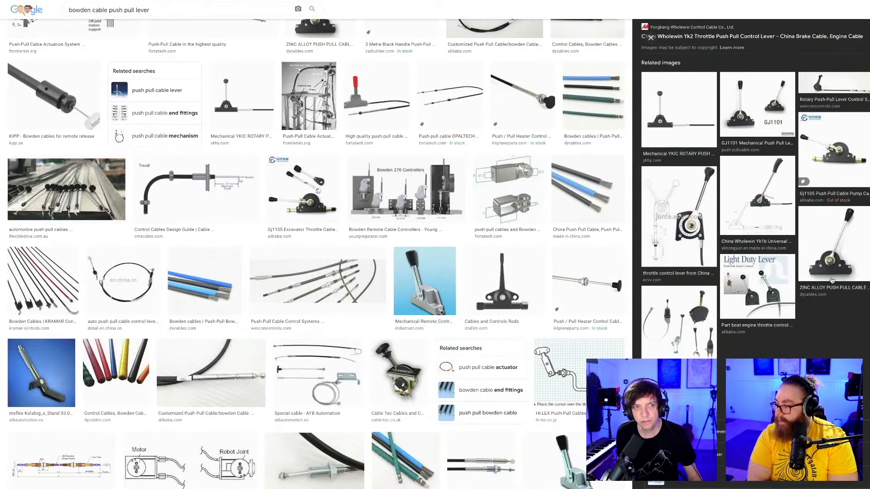
pyautogui.scroll(-1, 832, 280)
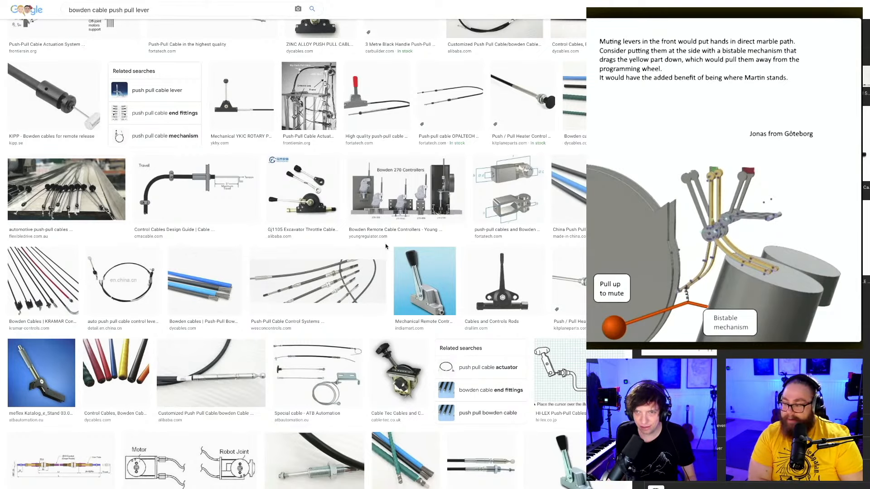
# Switch back to Fusion 360 and examine the full machine around the guitar, drum kit levers and drums.
pyautogui.press('super+Tab')
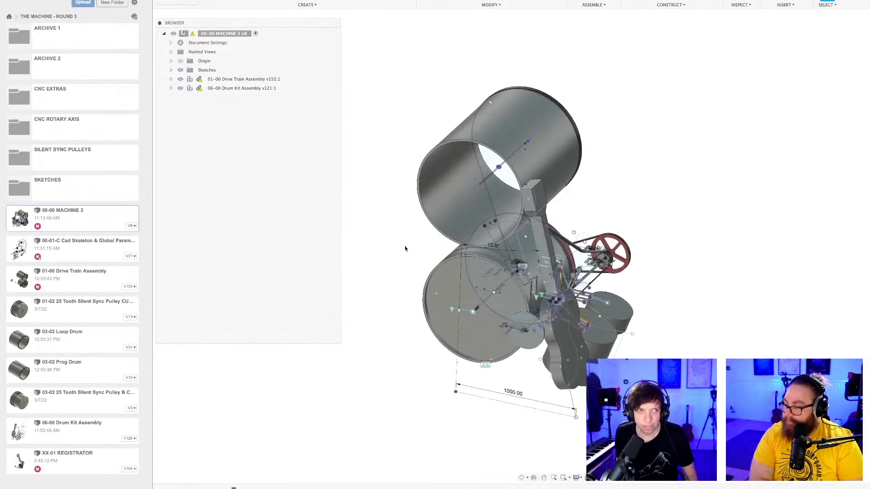
pyautogui.keyDown('shift'); pyautogui.moveTo(405, 248); pyautogui.dragTo(322, 262, button='middle'); pyautogui.keyUp('shift')
pyautogui.moveTo(508, 289); pyautogui.dragTo(571, 281, button='middle')
pyautogui.scroll(4, 565, 318)
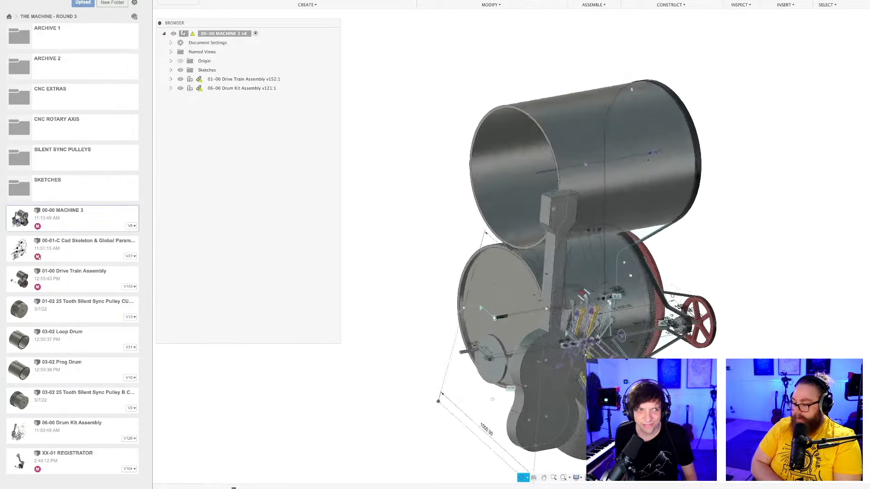
pyautogui.keyDown('shift'); pyautogui.moveTo(480, 218); pyautogui.dragTo(571, 299, button='middle'); pyautogui.keyUp('shift')
pyautogui.scroll(4, 522, 239)
pyautogui.scroll(-4, 516, 254)
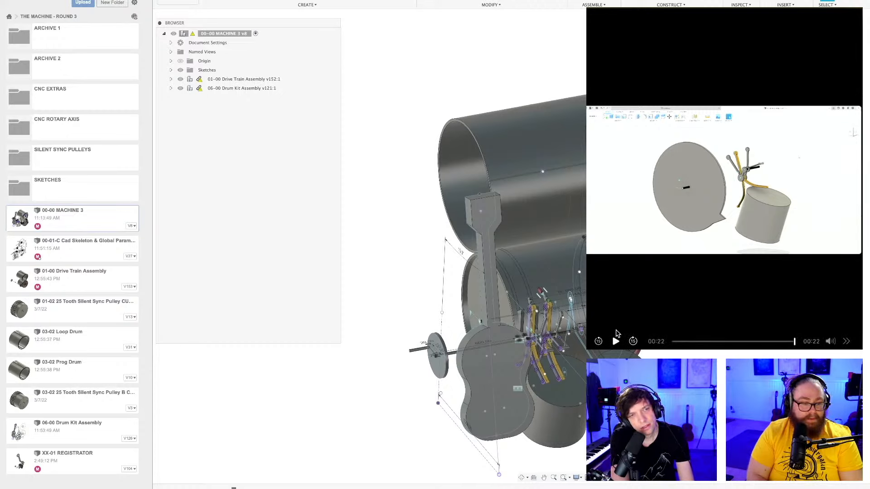
# Replay the muting mechanism clip and widen the preview window to study the active and muted lever sketch.
pyautogui.click(615, 339)
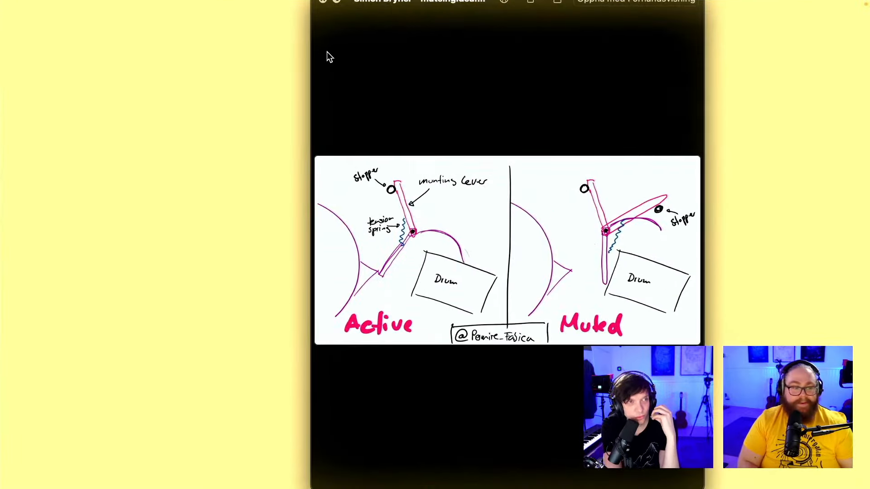
pyautogui.moveTo(312, 70)
pyautogui.mouseDown()
pyautogui.moveTo(0, 82)
pyautogui.moveTo(86, 81)
pyautogui.mouseUp()
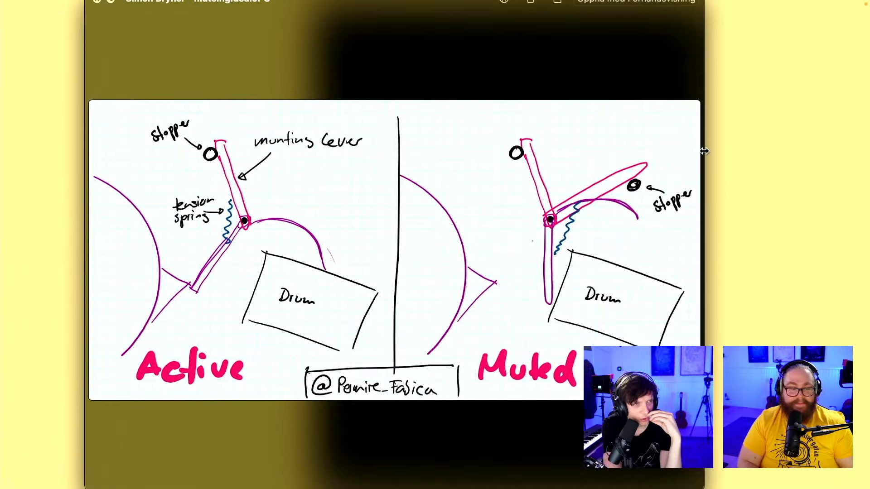
pyautogui.moveTo(704, 153)
pyautogui.mouseDown()
pyautogui.moveTo(869, 163)
pyautogui.moveTo(833, 173)
pyautogui.mouseUp()
pyautogui.moveTo(619, 0); pyautogui.dragTo(620, 0)
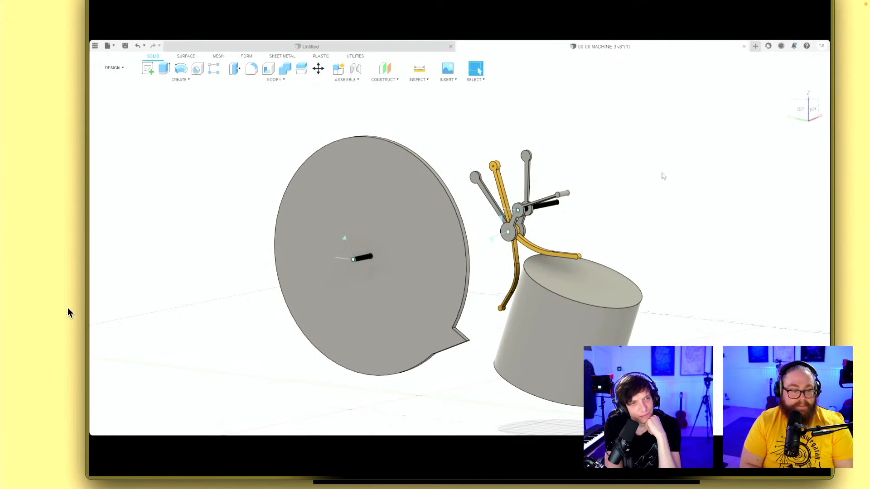
pyautogui.moveTo(180, 363)
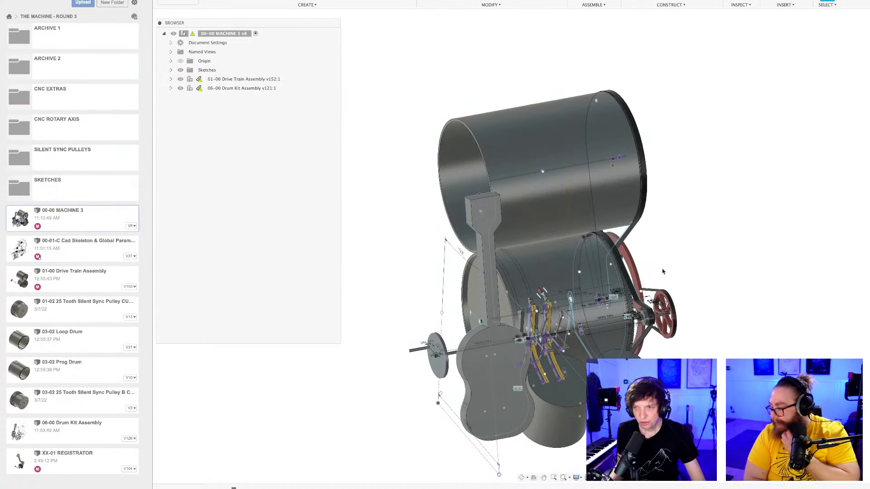
# View the full machine from its pulley side and open the 00-01-C Cad Skeleton & Global Parameters document.
pyautogui.moveTo(676, 246); pyautogui.dragTo(674, 301, button='middle')
pyautogui.scroll(-3, 665, 247)
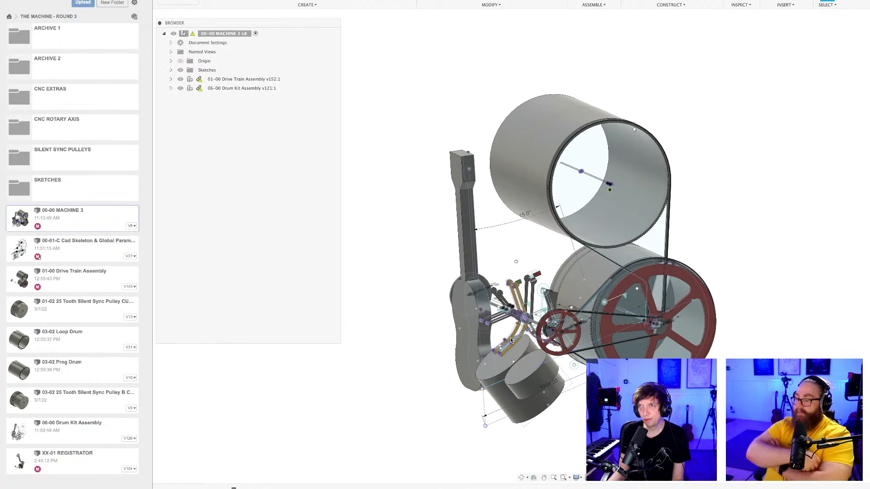
pyautogui.doubleClick(77, 247)
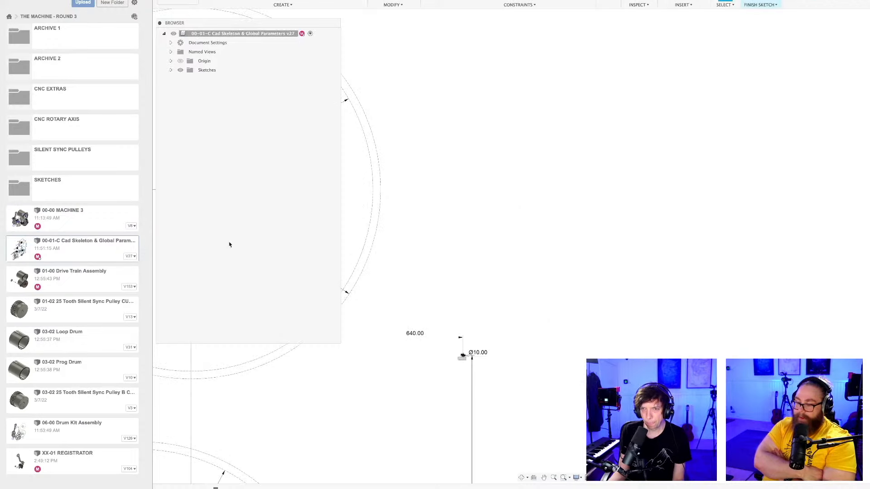
# Examine the skeleton sketch's drum circles, shaft axes and spacing dimensions.
pyautogui.scroll(-6, 551, 248)
pyautogui.scroll(-3, 534, 254)
pyautogui.moveTo(560, 226); pyautogui.dragTo(617, 176, button='middle')
pyautogui.scroll(2, 548, 252)
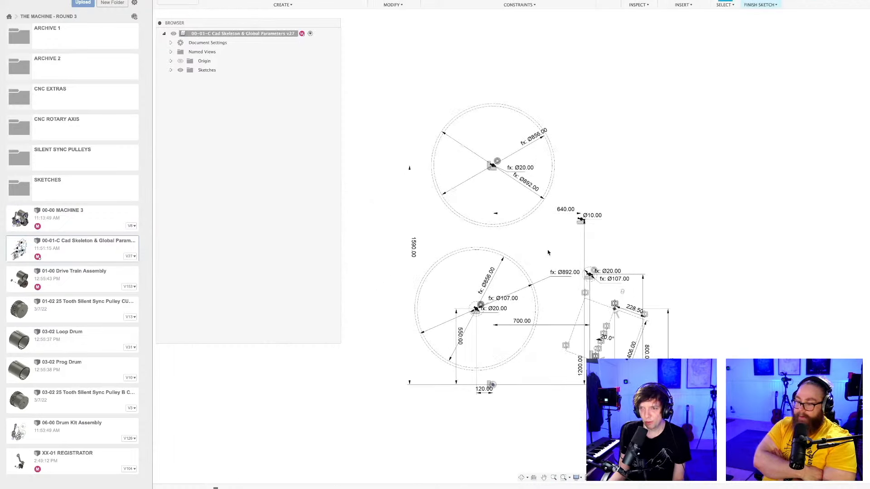
pyautogui.moveTo(548, 252); pyautogui.dragTo(574, 242, button='middle')
pyautogui.scroll(2, 563, 248)
pyautogui.scroll(2, 562, 248)
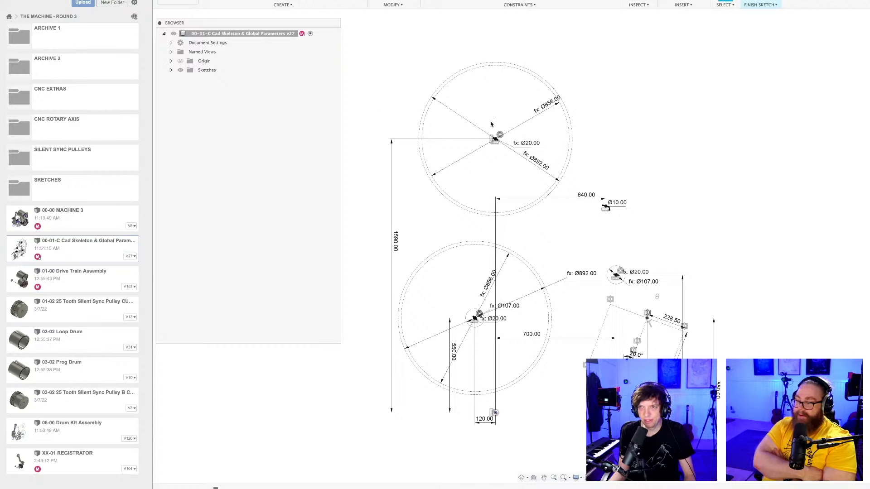
pyautogui.scroll(-1, 631, 169)
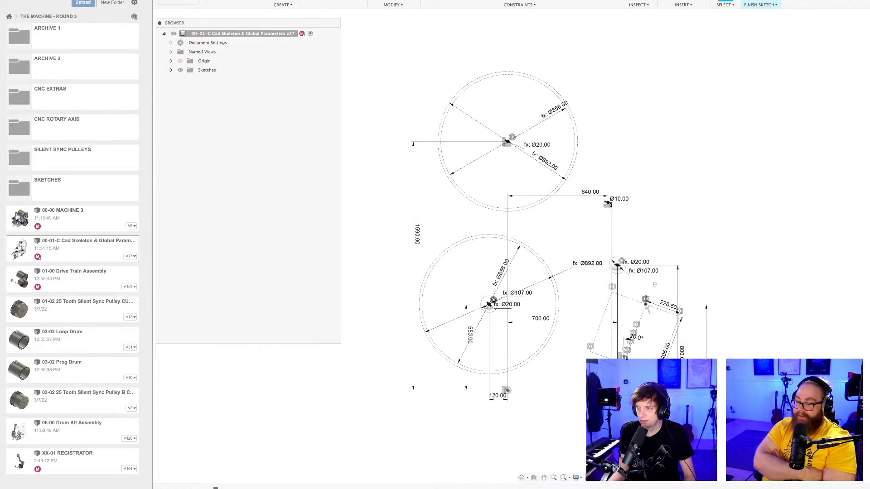
# Finish the skeleton sketch and save the document as a new version with the default description.
pyautogui.click(760, 2)
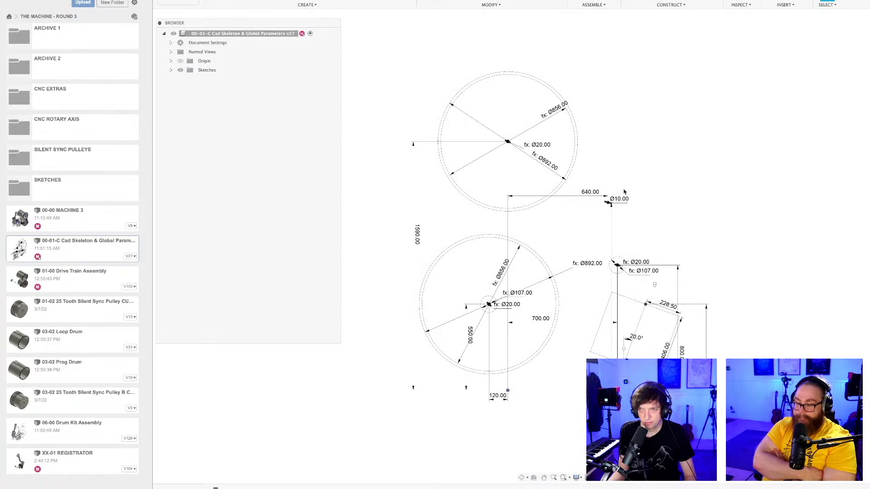
pyautogui.press('super+s')
pyautogui.press('Return')
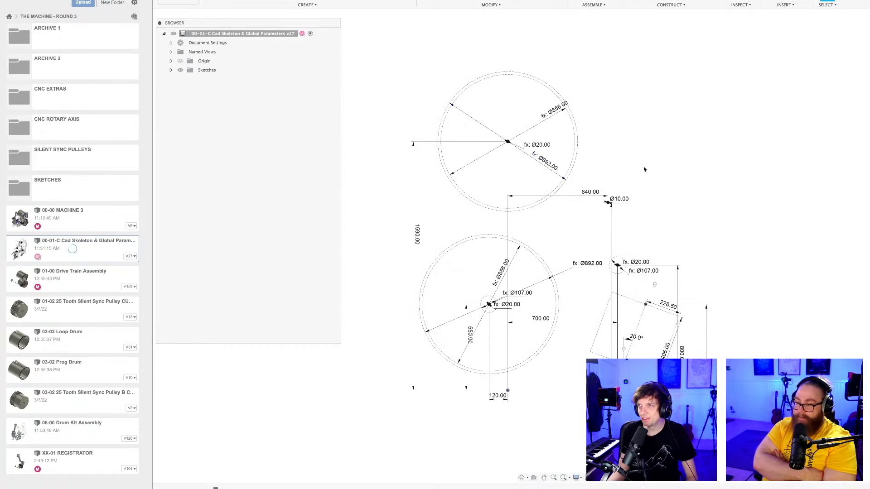
# Review the whole skeleton layout, including both drum circles, the guitar outline and their reference dimensions.
pyautogui.scroll(-1, 621, 171)
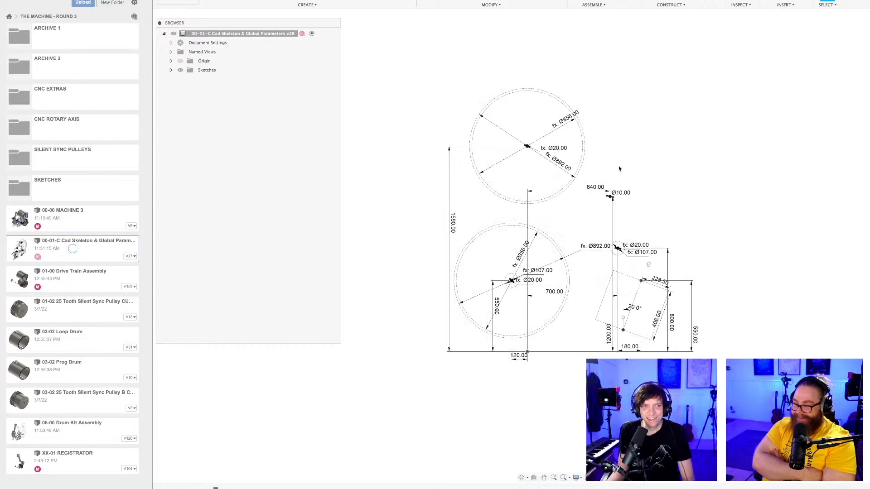
pyautogui.moveTo(601, 128)
pyautogui.mouseDown(button='middle')
pyautogui.moveTo(608, 124)
pyautogui.moveTo(569, 159)
pyautogui.mouseUp(button='middle')
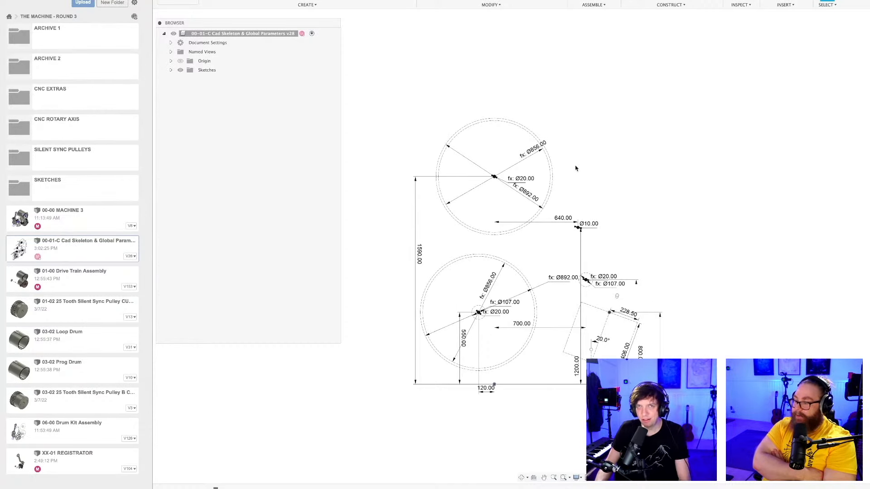
pyautogui.scroll(1, 576, 169)
pyautogui.moveTo(592, 169)
pyautogui.mouseDown(button='middle')
pyautogui.moveTo(618, 151)
pyautogui.moveTo(612, 157)
pyautogui.moveTo(583, 143)
pyautogui.moveTo(593, 138)
pyautogui.moveTo(598, 153)
pyautogui.mouseUp(button='middle')
pyautogui.scroll(1, 590, 142)
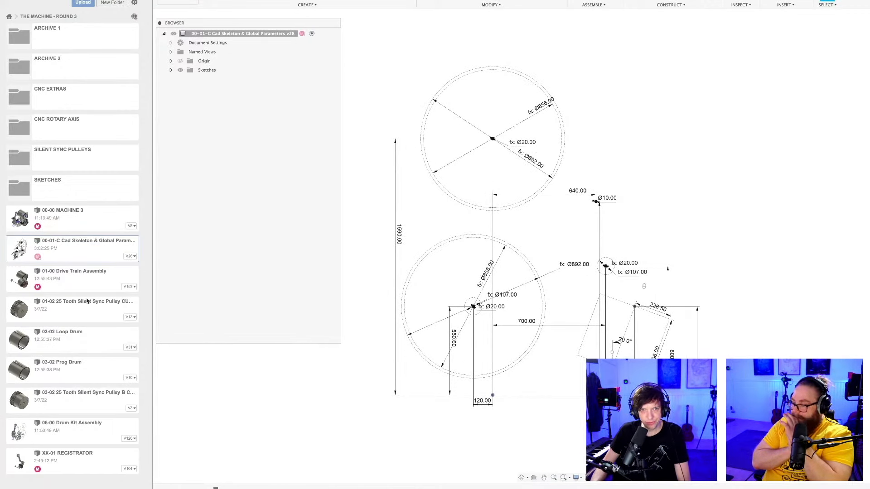
pyautogui.scroll(-1, 670, 140)
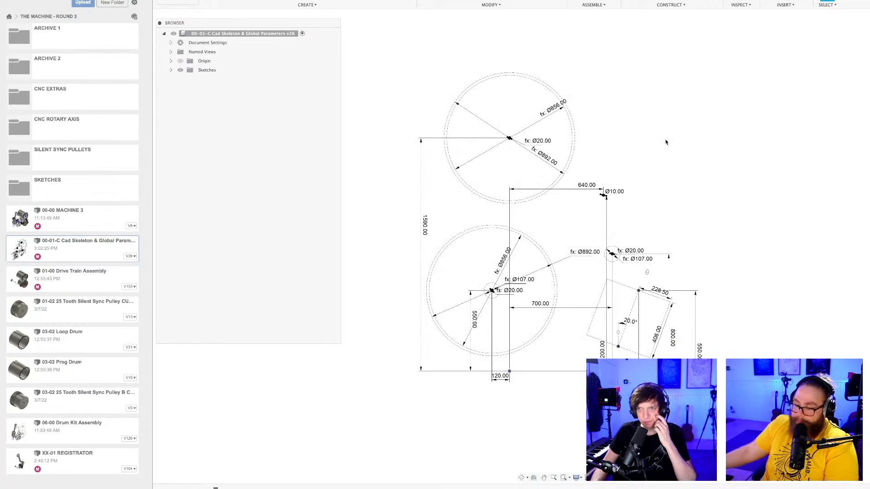
pyautogui.scroll(3, 576, 321)
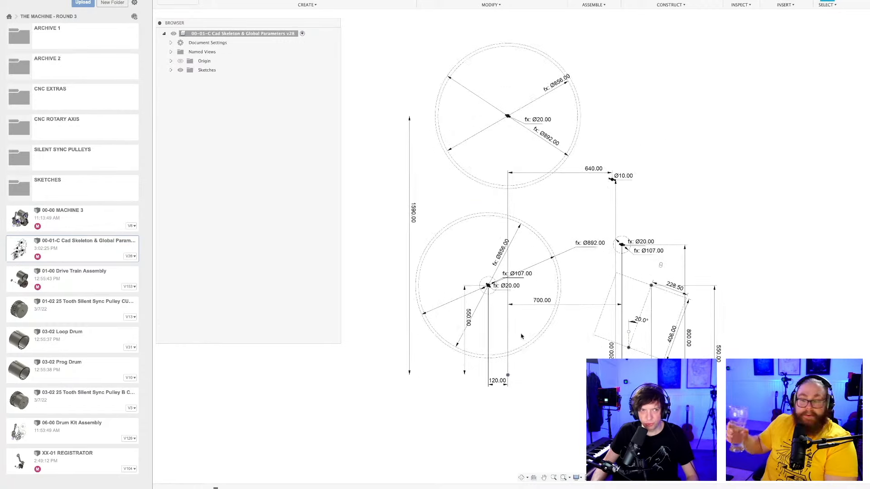
pyautogui.scroll(4, 474, 390)
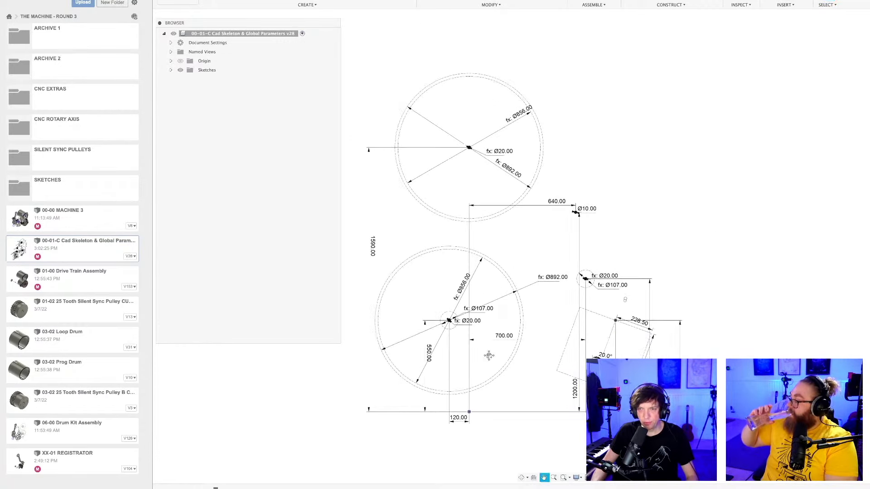
pyautogui.scroll(-5, 537, 294)
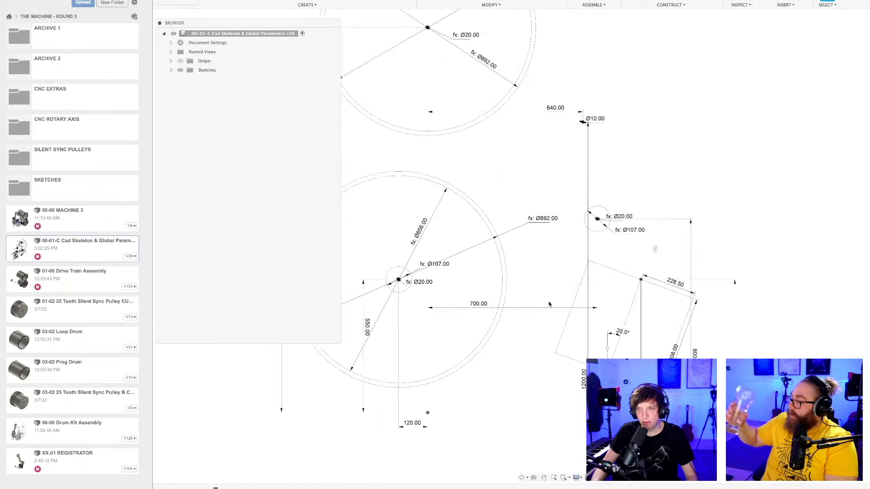
pyautogui.moveTo(536, 312); pyautogui.dragTo(563, 318, button='middle')
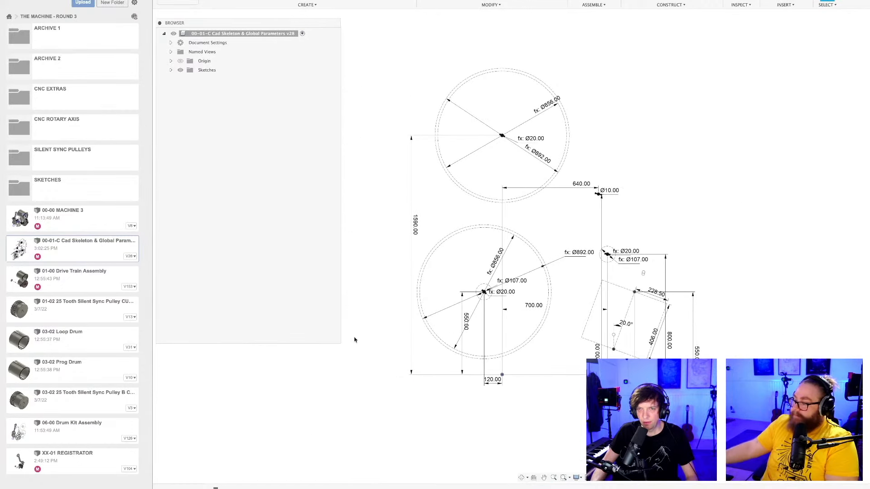
# Shrink the browser panel, open the 03-02 Loop Drum document and orbit around the drum.
pyautogui.moveTo(340, 342)
pyautogui.mouseDown()
pyautogui.moveTo(303, 280)
pyautogui.moveTo(331, 217)
pyautogui.mouseUp()
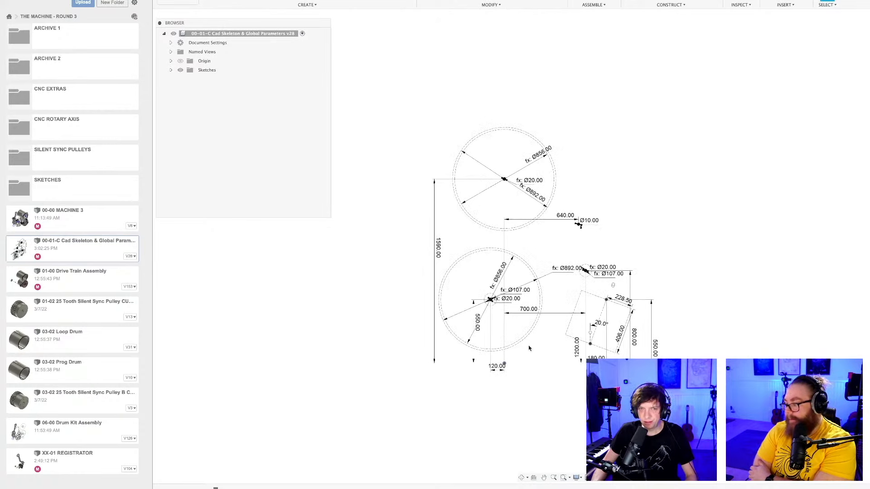
pyautogui.click(88, 341)
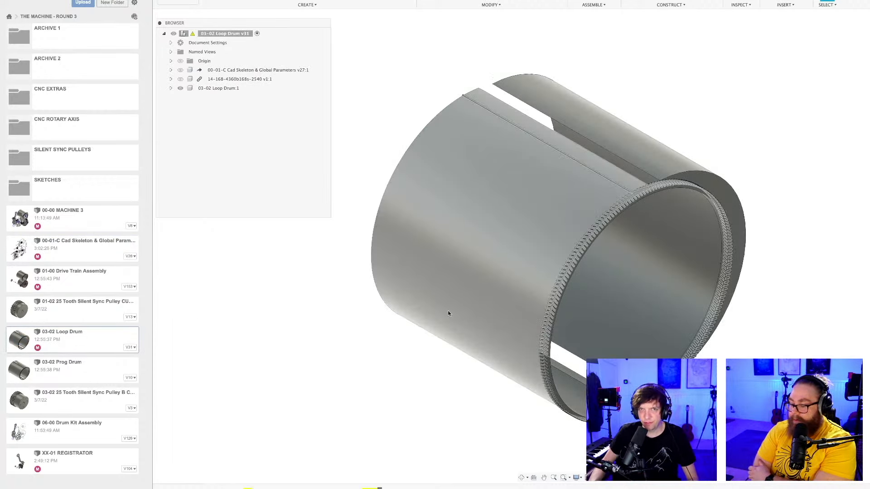
pyautogui.keyDown('shift'); pyautogui.moveTo(435, 303); pyautogui.dragTo(556, 274, button='middle'); pyautogui.keyUp('shift')
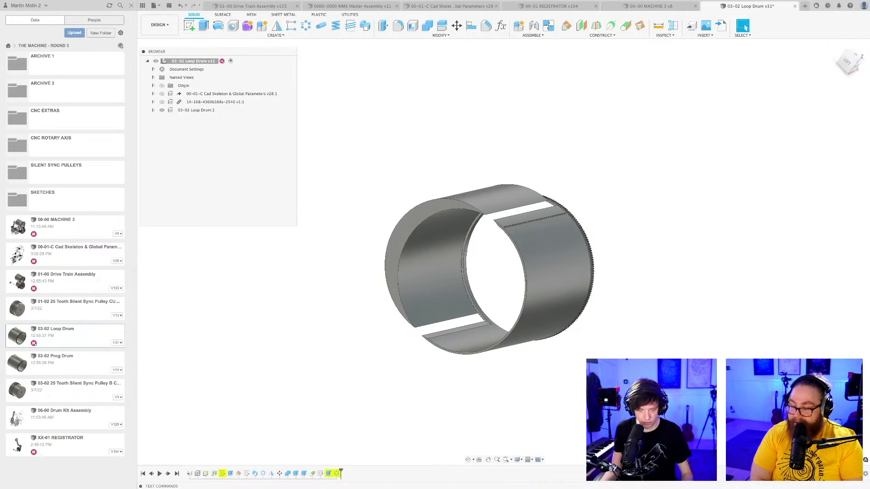
# Inspect the loop drum from its toothed end and save it with the version description User Saved.
pyautogui.scroll(-1, 609, 375)
pyautogui.moveTo(609, 371); pyautogui.dragTo(585, 367, button='middle')
pyautogui.scroll(1, 597, 375)
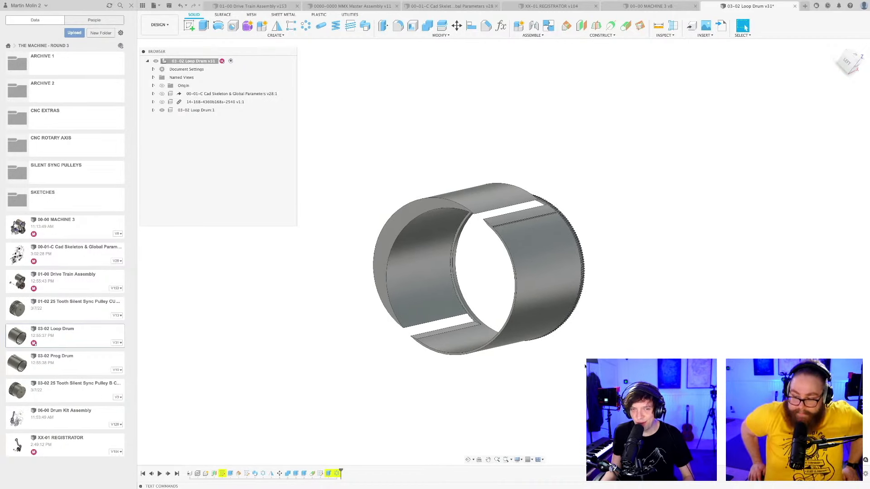
pyautogui.scroll(-1, 581, 367)
pyautogui.keyDown('shift'); pyautogui.moveTo(581, 367); pyautogui.dragTo(515, 389, button='middle'); pyautogui.keyUp('shift')
pyautogui.scroll(3, 479, 383)
pyautogui.scroll(1, 514, 389)
pyautogui.press('super+s')
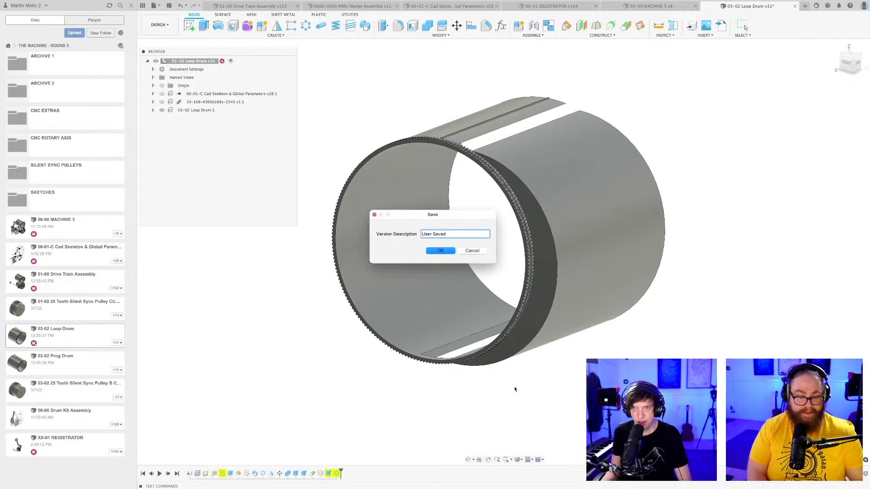
pyautogui.press('Return')
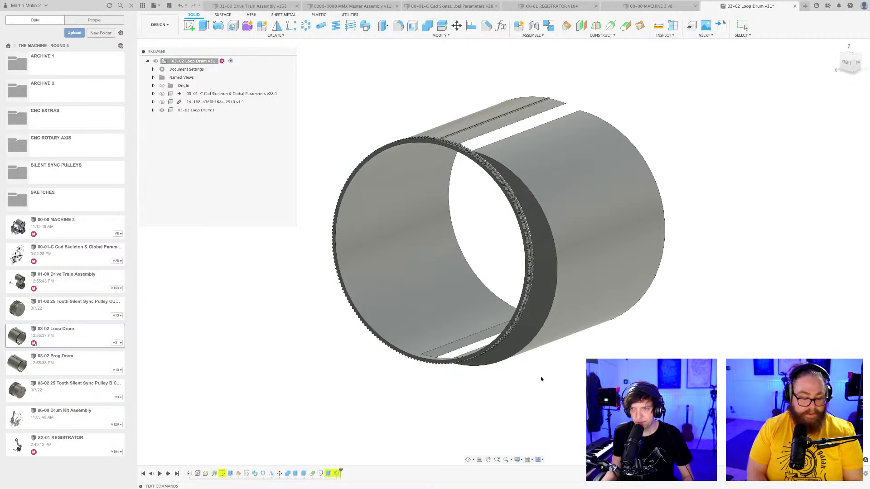
# Open the loop drum's first flagged sketch in the timeline for editing and check its concentric circles.
pyautogui.scroll(-3, 542, 379)
pyautogui.scroll(2, 541, 379)
pyautogui.keyDown('shift'); pyautogui.moveTo(544, 379); pyautogui.dragTo(537, 375, button='middle'); pyautogui.keyUp('shift')
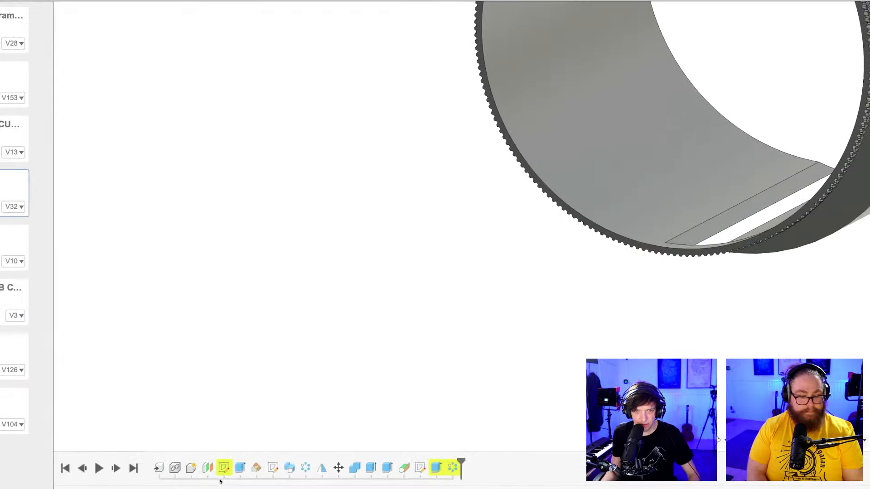
pyautogui.doubleClick(223, 468)
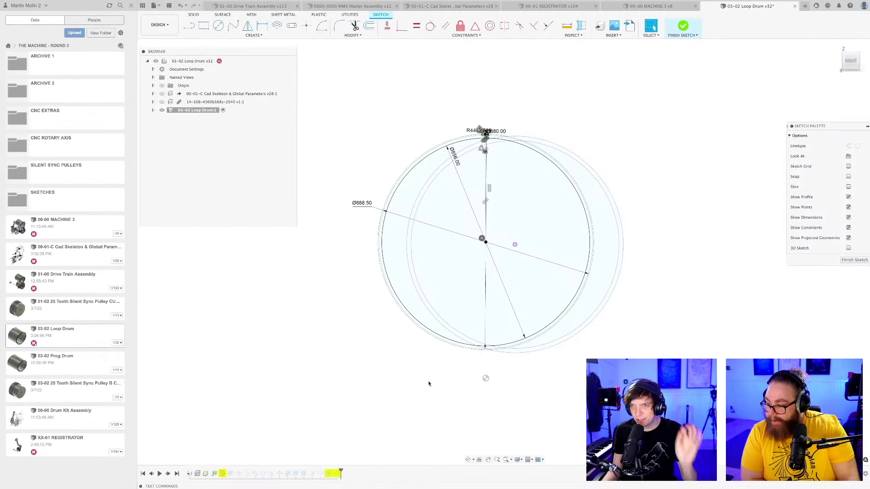
pyautogui.scroll(1, 615, 378)
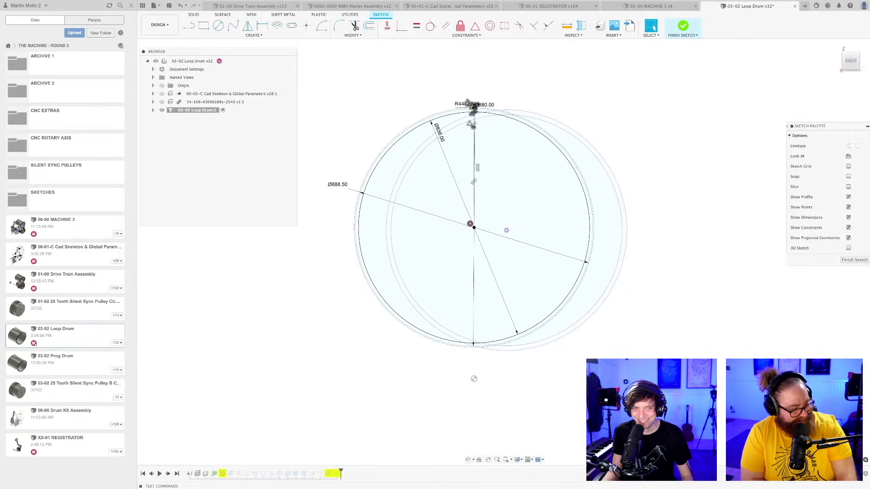
pyautogui.moveTo(604, 375); pyautogui.dragTo(580, 375, button='middle')
pyautogui.scroll(-2, 580, 375)
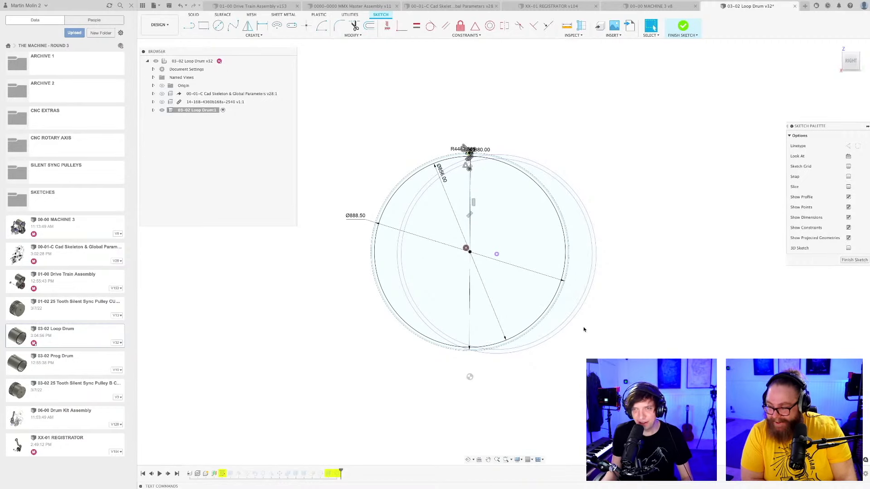
pyautogui.moveTo(613, 340)
pyautogui.keyDown('shift'); pyautogui.mouseDown(button='middle')
pyautogui.moveTo(631, 341)
pyautogui.moveTo(557, 345)
pyautogui.moveTo(546, 334)
pyautogui.moveTo(547, 350)
pyautogui.moveTo(524, 349)
pyautogui.moveTo(553, 355)
pyautogui.moveTo(612, 328)
pyautogui.moveTo(618, 341)
pyautogui.mouseUp(button='middle'); pyautogui.keyUp('shift')
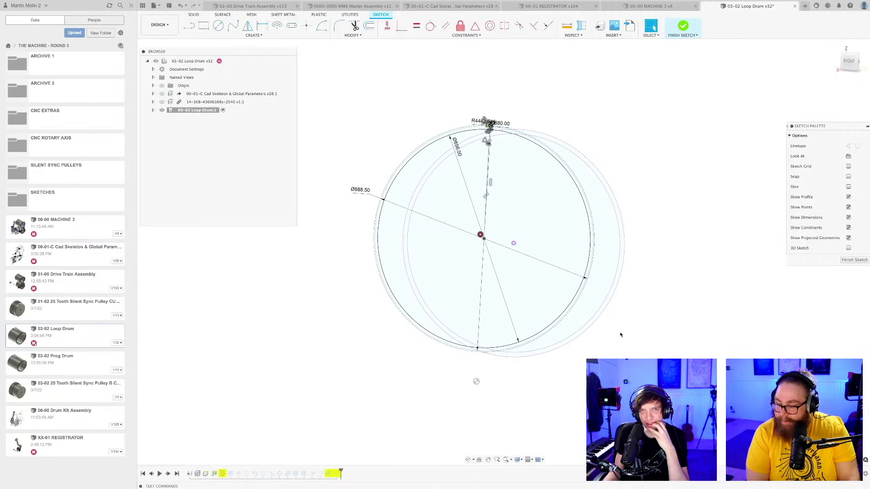
# Expand the loop drum component and its sketches, and show the linked CAD skeleton component.
pyautogui.click(154, 110)
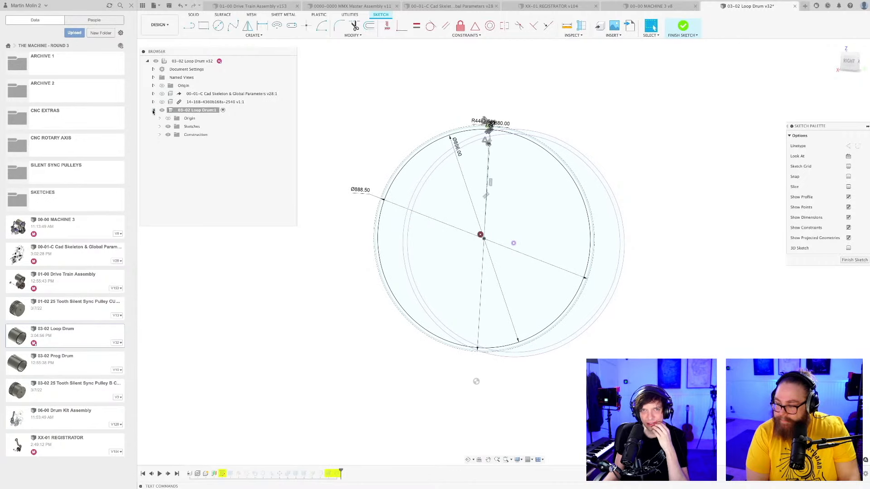
pyautogui.click(159, 126)
pyautogui.click(192, 135)
pyautogui.click(281, 325)
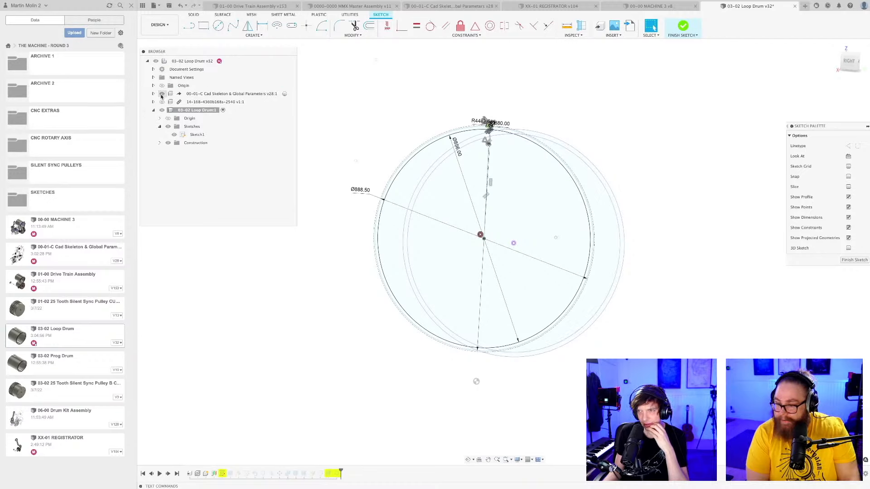
# View the sketch from the left side and compare the loop drum's circles and centre with the skeleton's offset circles.
pyautogui.click(849, 61)
pyautogui.moveTo(675, 146)
pyautogui.mouseDown(button='middle')
pyautogui.moveTo(592, 233)
pyautogui.moveTo(567, 245)
pyautogui.moveTo(670, 253)
pyautogui.moveTo(667, 245)
pyautogui.mouseUp(button='middle')
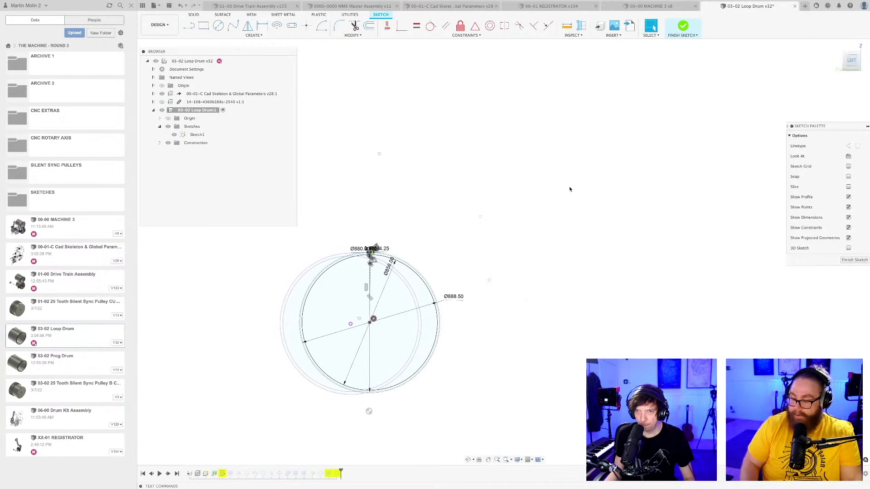
pyautogui.keyDown('shift'); pyautogui.moveTo(570, 190); pyautogui.dragTo(562, 193, button='middle'); pyautogui.keyUp('shift')
pyautogui.moveTo(508, 217); pyautogui.dragTo(604, 225, button='middle')
pyautogui.scroll(3, 515, 249)
pyautogui.moveTo(518, 240); pyautogui.dragTo(536, 214, button='middle')
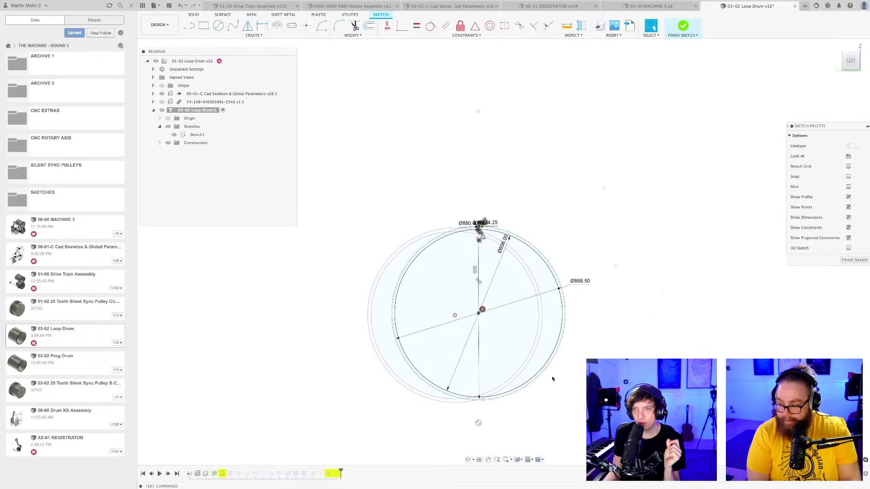
pyautogui.moveTo(548, 396)
pyautogui.mouseDown(button='middle')
pyautogui.moveTo(540, 400)
pyautogui.moveTo(545, 385)
pyautogui.mouseUp(button='middle')
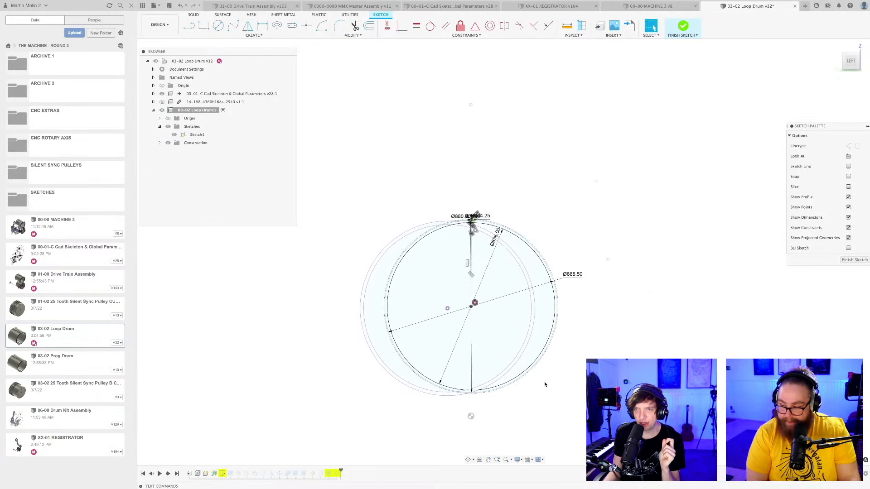
pyautogui.scroll(10, 472, 303)
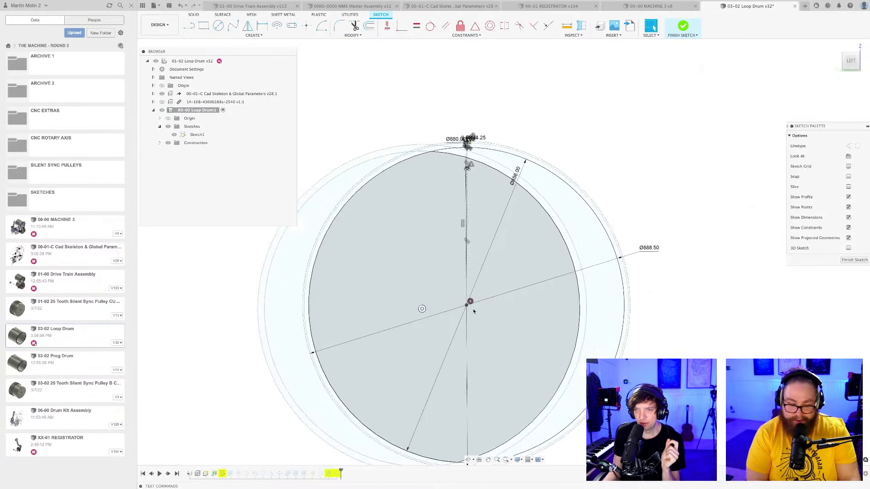
pyautogui.scroll(-10, 453, 281)
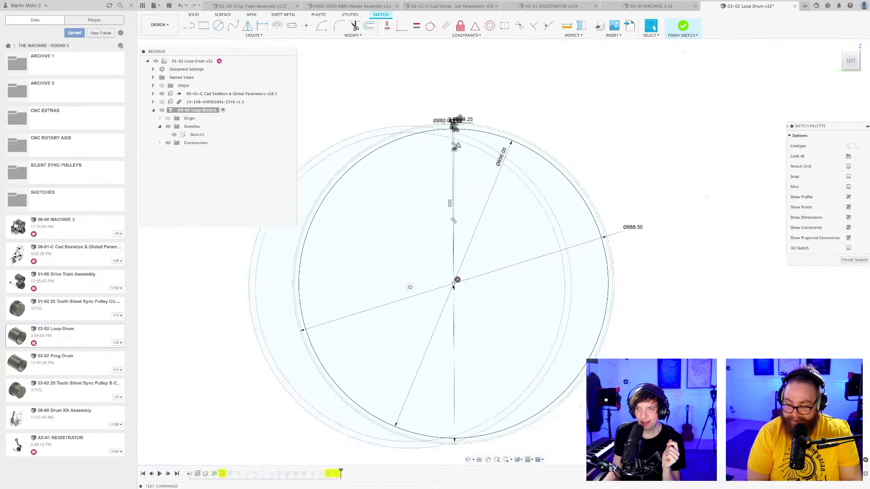
pyautogui.moveTo(540, 374)
pyautogui.mouseDown(button='middle')
pyautogui.moveTo(556, 357)
pyautogui.moveTo(552, 364)
pyautogui.mouseUp(button='middle')
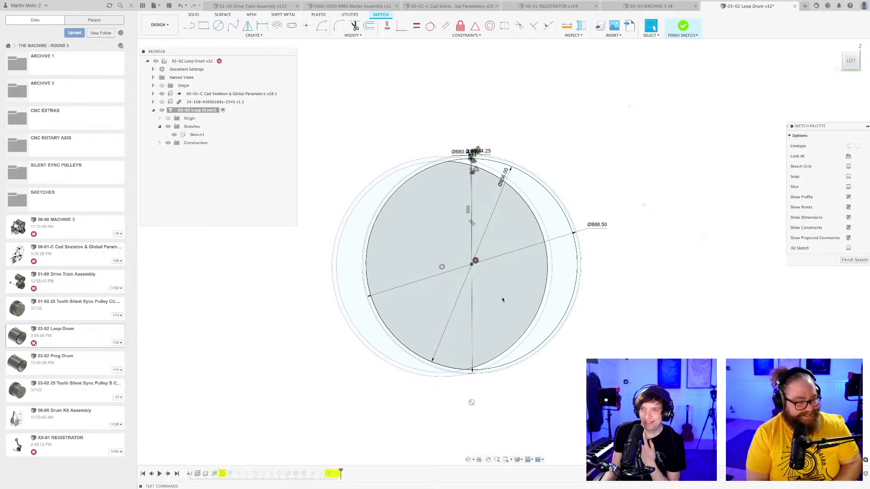
pyautogui.scroll(-4, 456, 305)
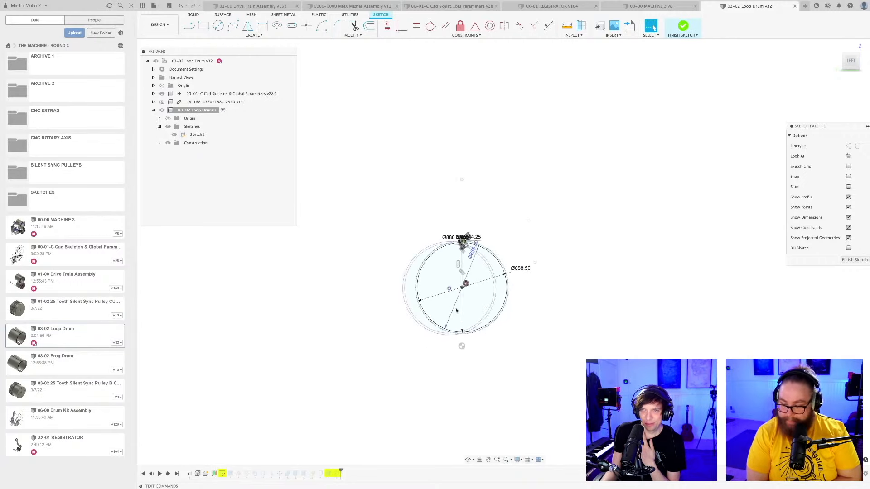
pyautogui.scroll(5, 393, 288)
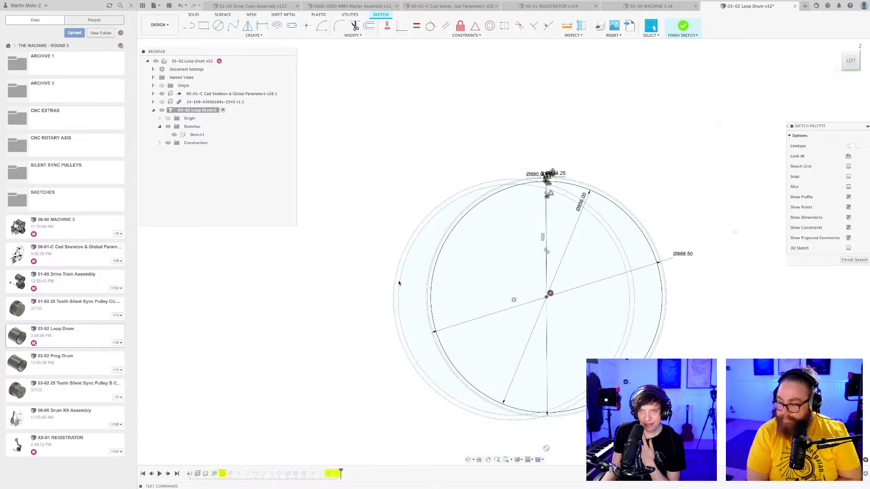
pyautogui.scroll(2, 410, 282)
pyautogui.scroll(-2, 391, 253)
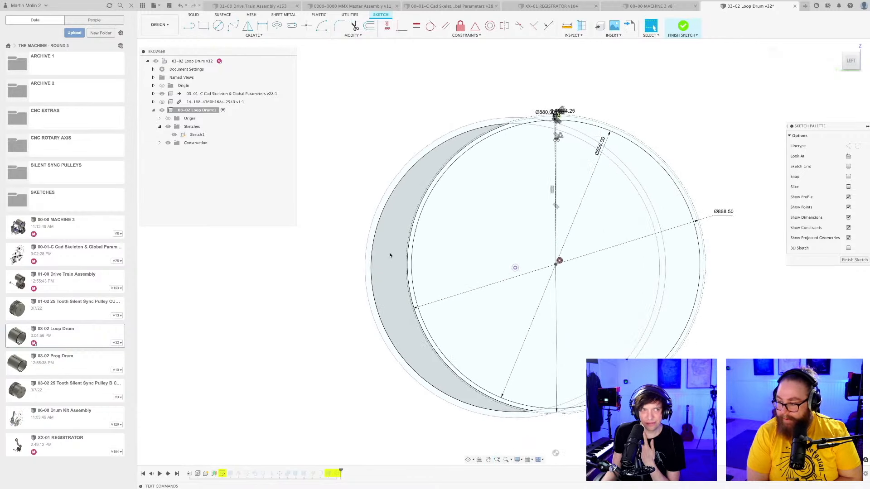
# Examine the sketch's offset circles and the constraints and dimensions of the tooth profile on the drum's upper rim.
pyautogui.scroll(-1, 319, 319)
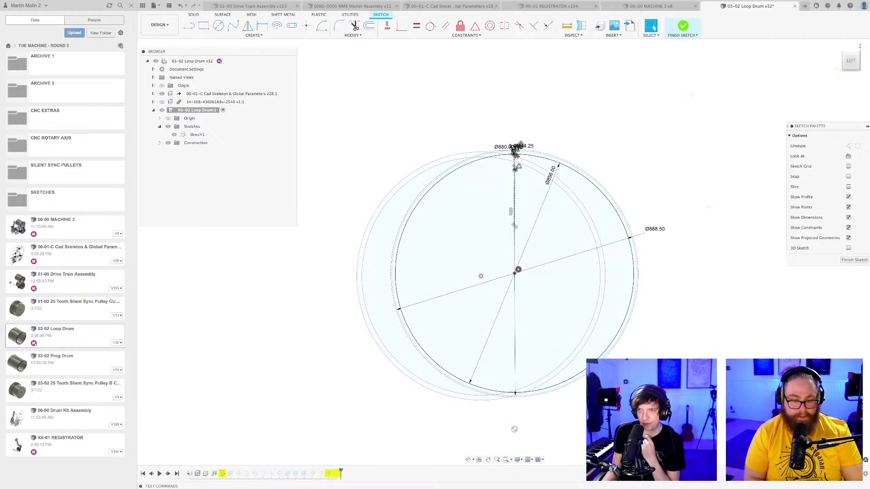
pyautogui.scroll(-2, 636, 393)
pyautogui.scroll(-1, 643, 395)
pyautogui.moveTo(644, 396); pyautogui.dragTo(579, 359, button='middle')
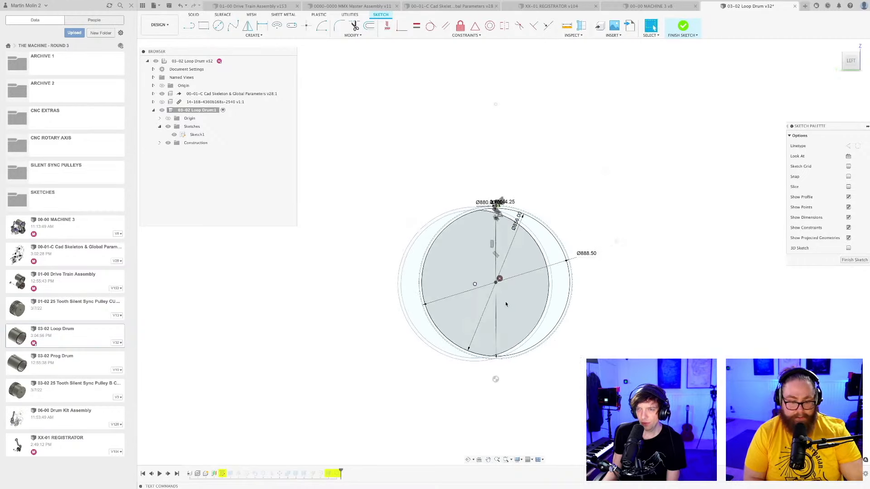
pyautogui.scroll(1, 506, 304)
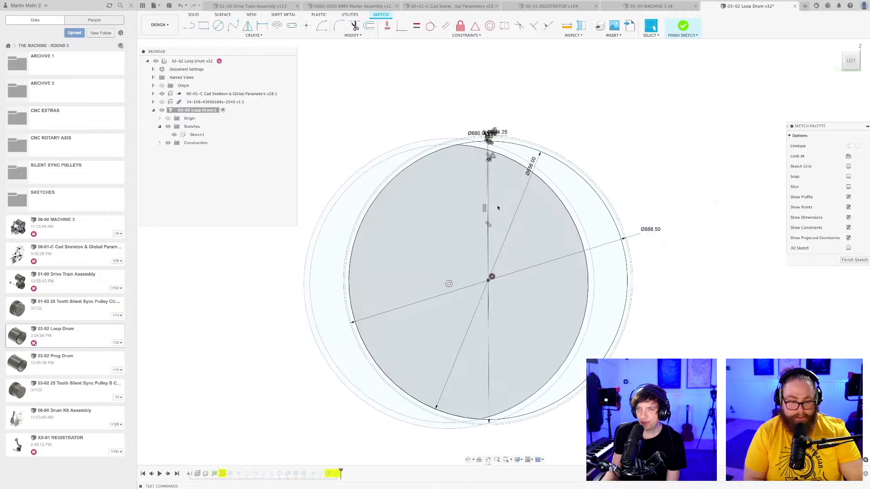
pyautogui.scroll(3, 482, 202)
pyautogui.scroll(3, 521, 271)
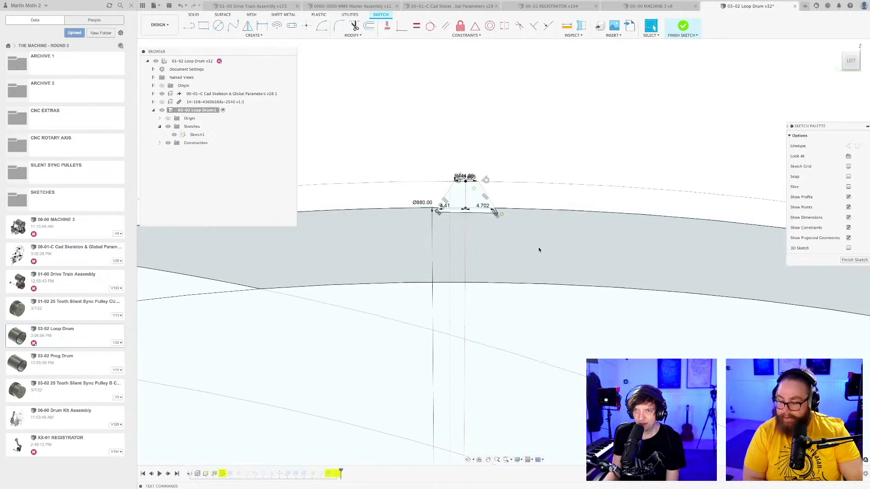
pyautogui.scroll(3, 553, 234)
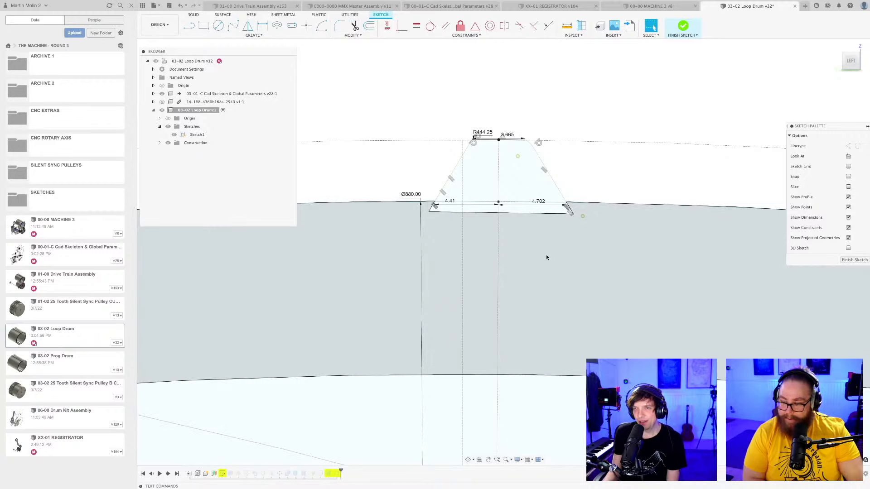
pyautogui.scroll(4, 547, 258)
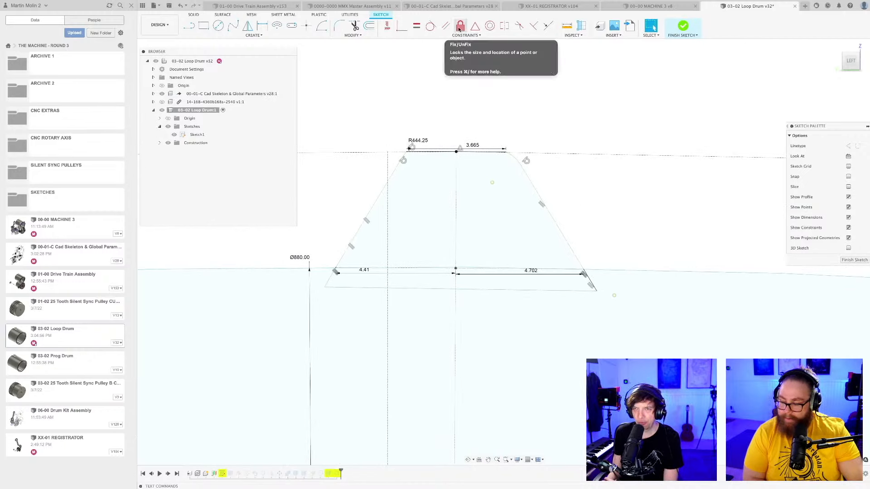
pyautogui.scroll(-10, 588, 204)
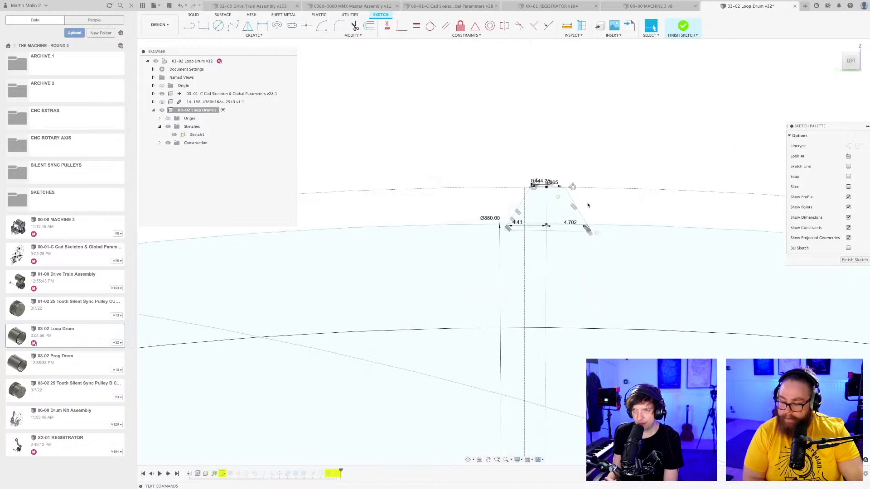
pyautogui.scroll(-10, 588, 205)
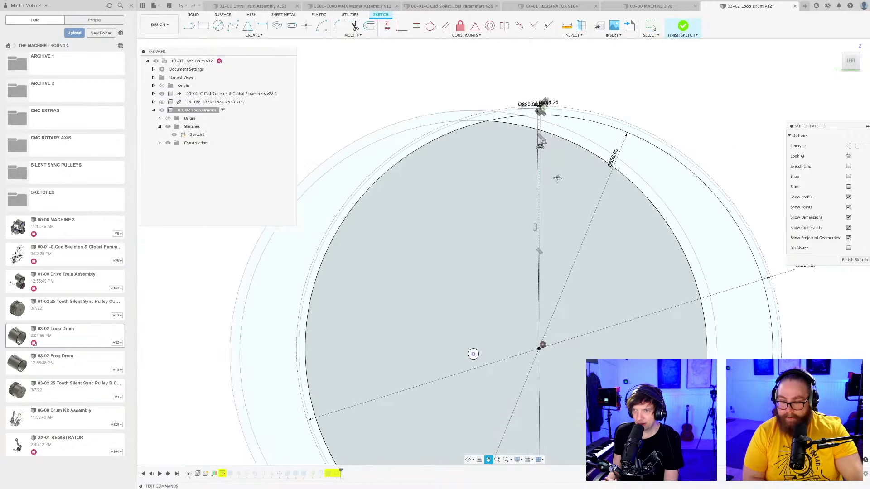
pyautogui.scroll(-5, 553, 164)
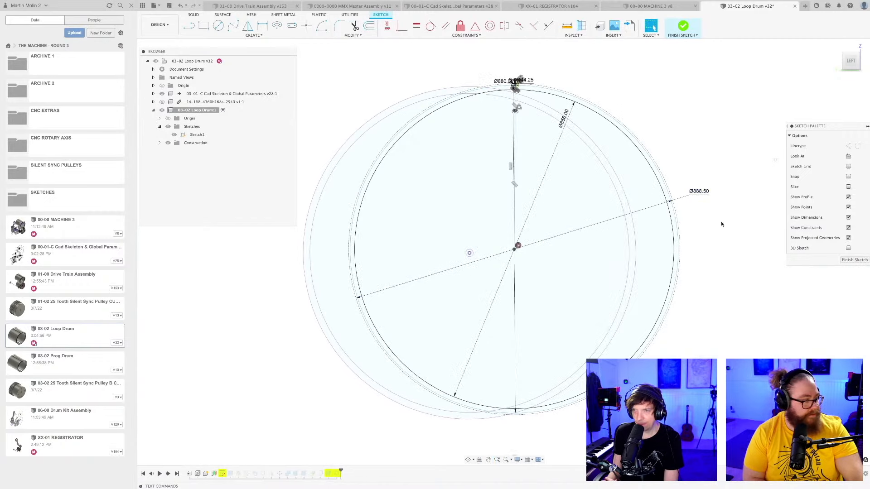
pyautogui.moveTo(531, 135); pyautogui.dragTo(498, 259, button='middle')
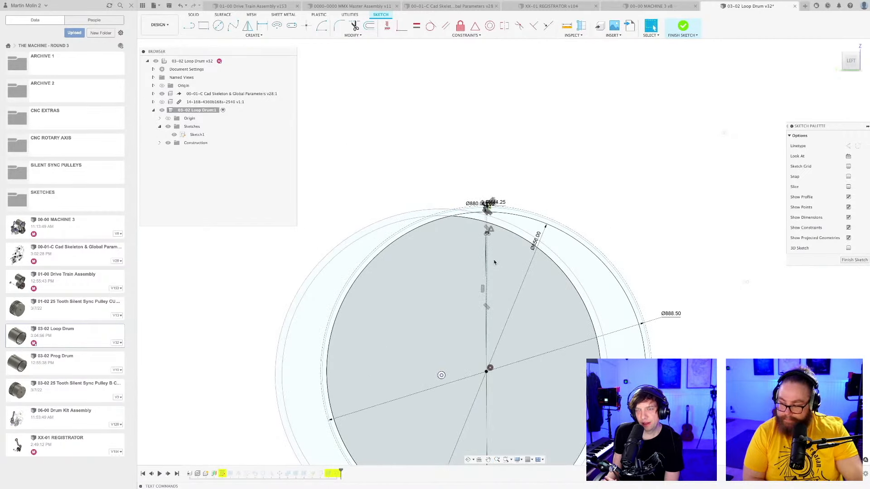
# Try to unfix the tooth profile's lines and the drum circles with Fix/UnFix, and undo the change.
pyautogui.scroll(10, 491, 267)
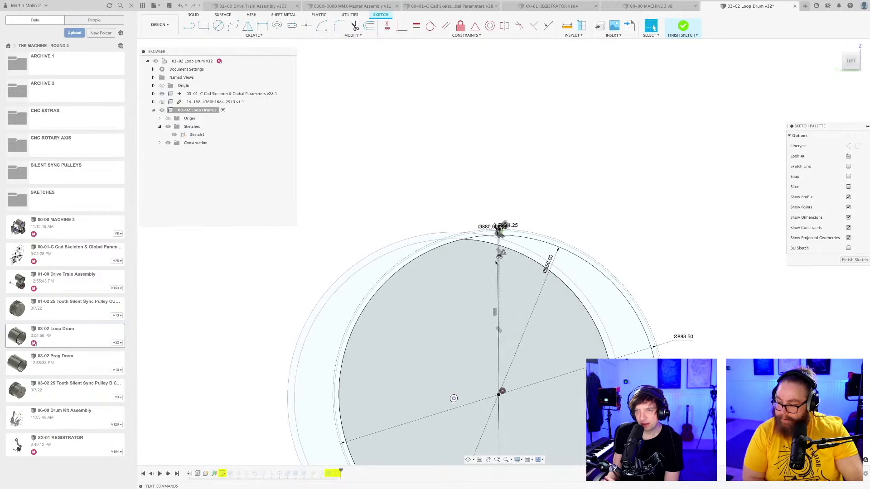
pyautogui.scroll(8, 501, 235)
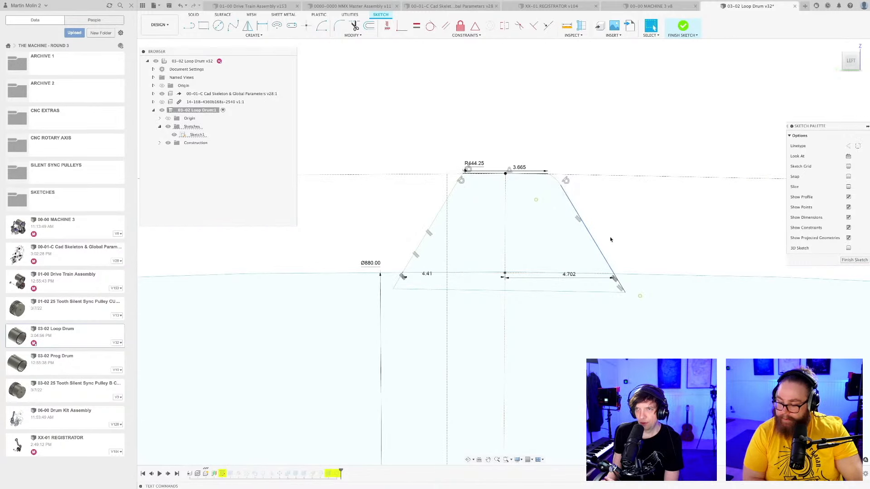
pyautogui.click(460, 26)
pyautogui.scroll(3, 554, 182)
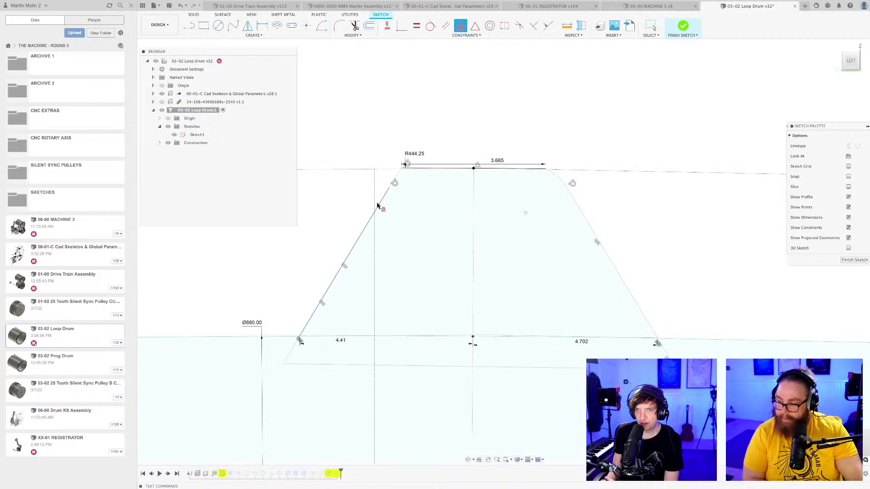
pyautogui.scroll(3, 399, 180)
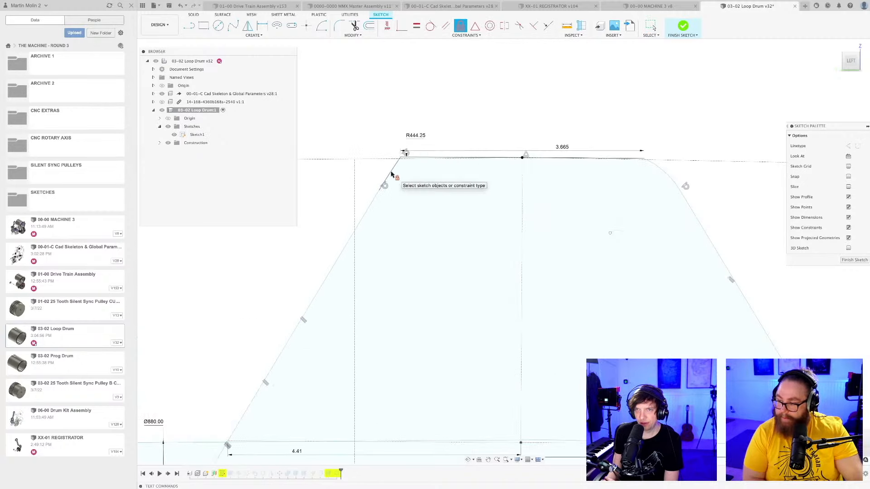
pyautogui.scroll(5, 621, 216)
pyautogui.scroll(-5, 598, 243)
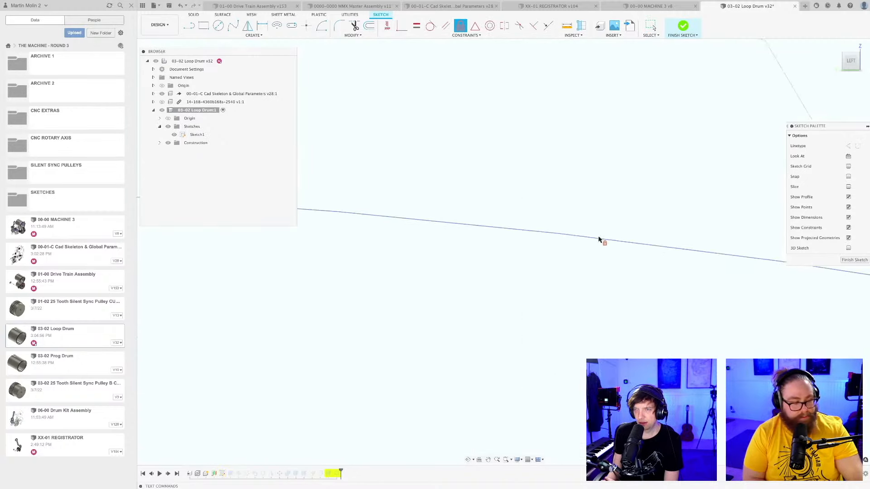
pyautogui.scroll(-5, 596, 244)
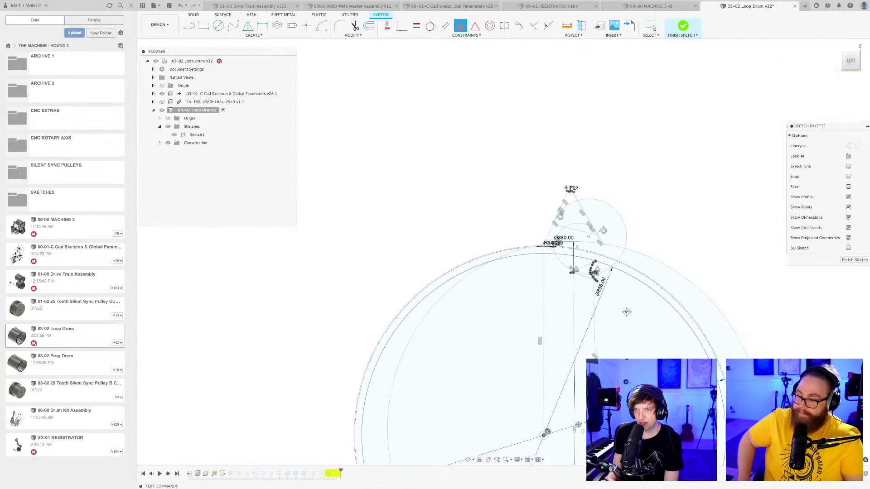
pyautogui.scroll(-2, 537, 244)
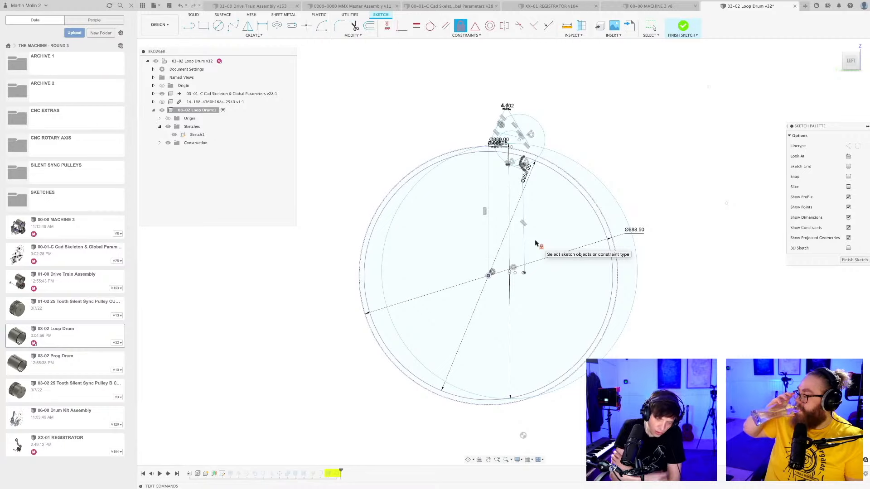
pyautogui.press('Escape')
pyautogui.press('super+z')
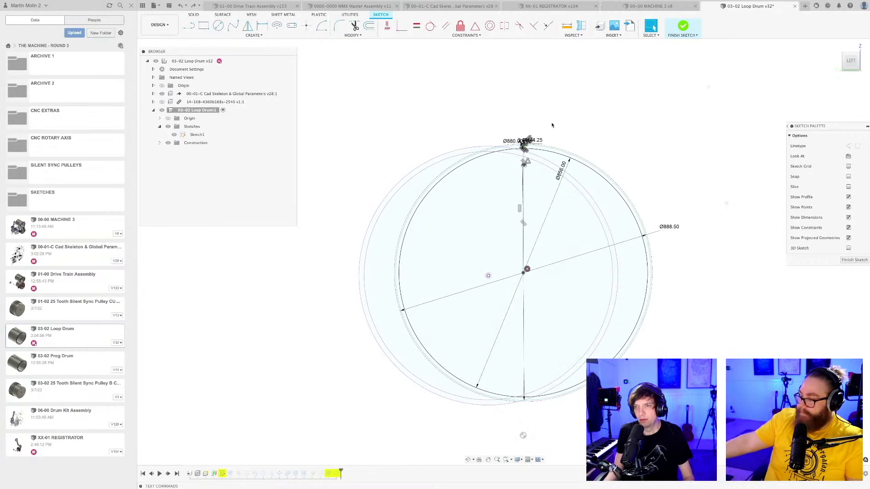
# Select the loop drum's circles and tooth profile lines, and move them freely by 541.251 mm in X and -390.176 mm in Y.
pyautogui.scroll(5, 550, 122)
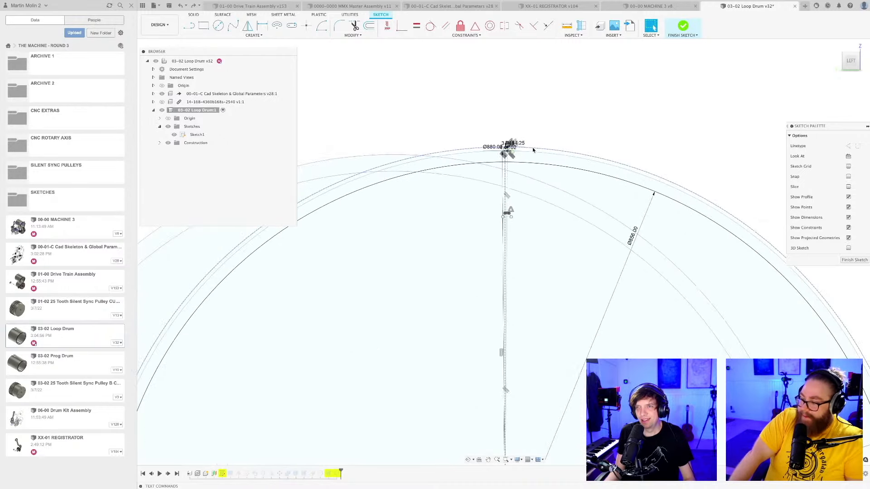
pyautogui.scroll(4, 530, 148)
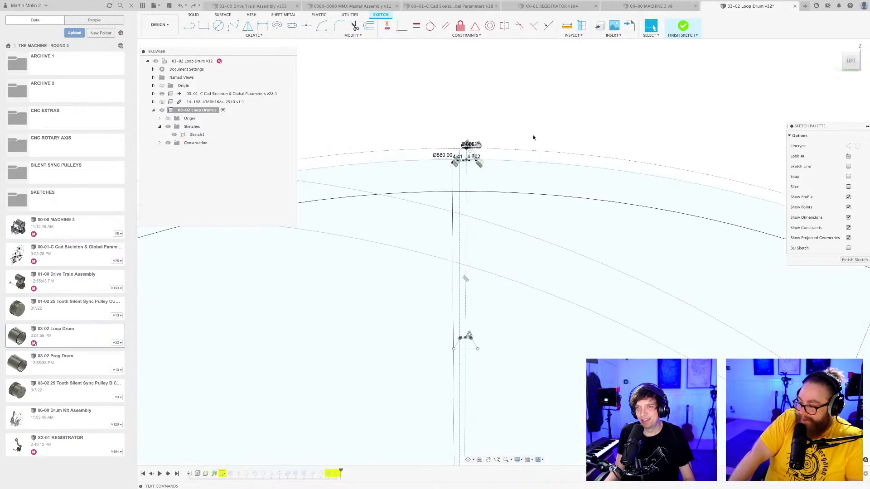
pyautogui.scroll(-6, 536, 137)
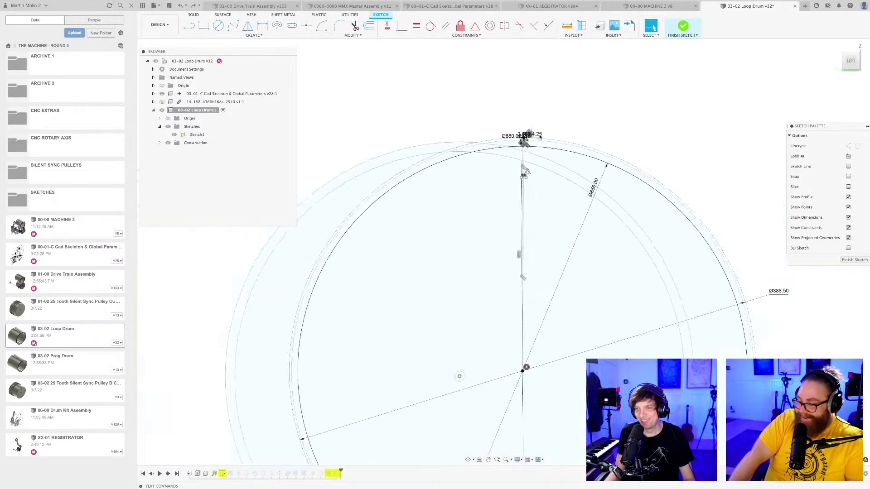
pyautogui.moveTo(562, 278); pyautogui.dragTo(580, 238, button='middle')
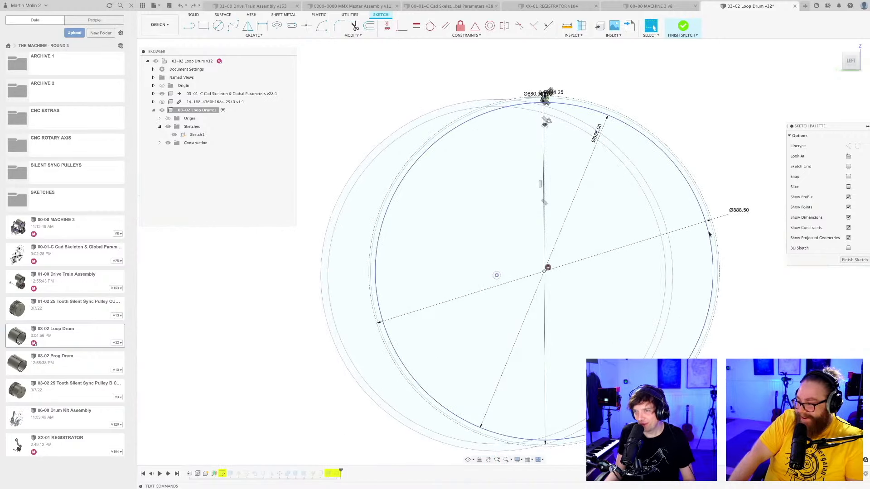
pyautogui.click(667, 159)
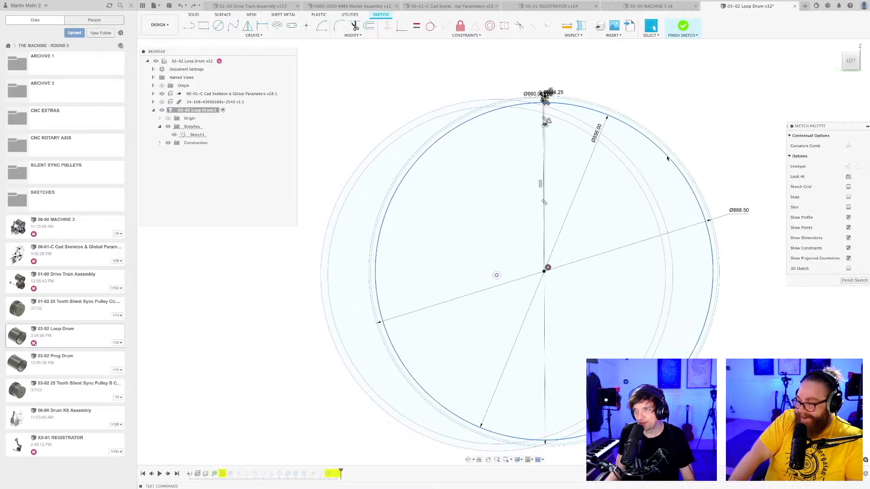
pyautogui.scroll(3, 667, 156)
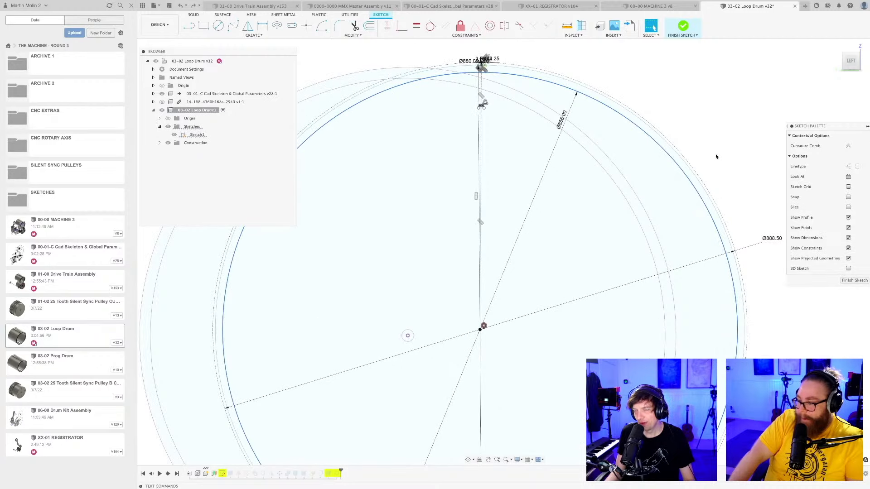
pyautogui.keyDown('shift'); pyautogui.click(698, 175); pyautogui.keyUp('shift')
pyautogui.scroll(-3, 715, 153)
pyautogui.moveTo(681, 104)
pyautogui.mouseDown(button='middle')
pyautogui.moveTo(692, 174)
pyautogui.moveTo(749, 196)
pyautogui.mouseUp(button='middle')
pyautogui.scroll(12, 646, 185)
pyautogui.scroll(10, 569, 177)
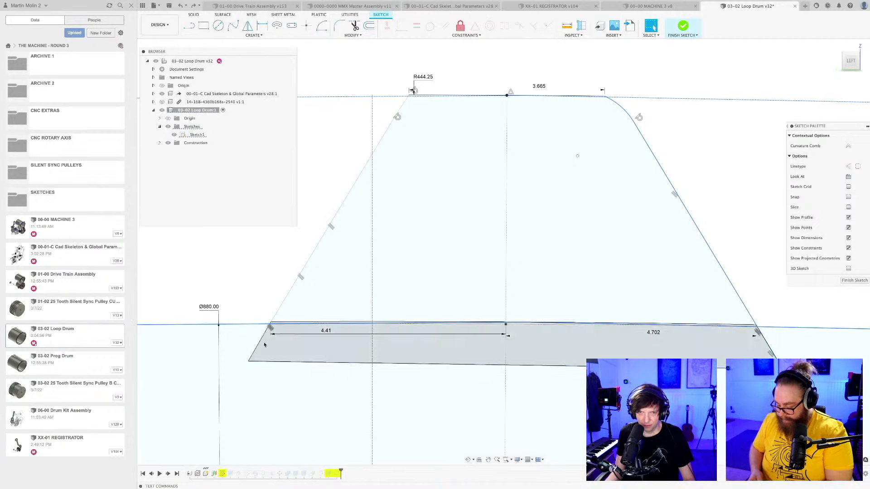
pyautogui.scroll(4, 381, 108)
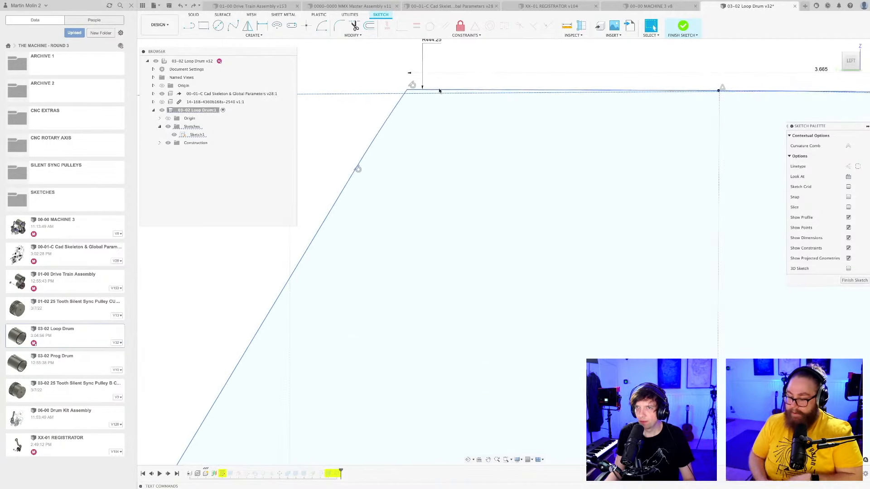
pyautogui.scroll(-2, 464, 217)
pyautogui.scroll(-10, 464, 217)
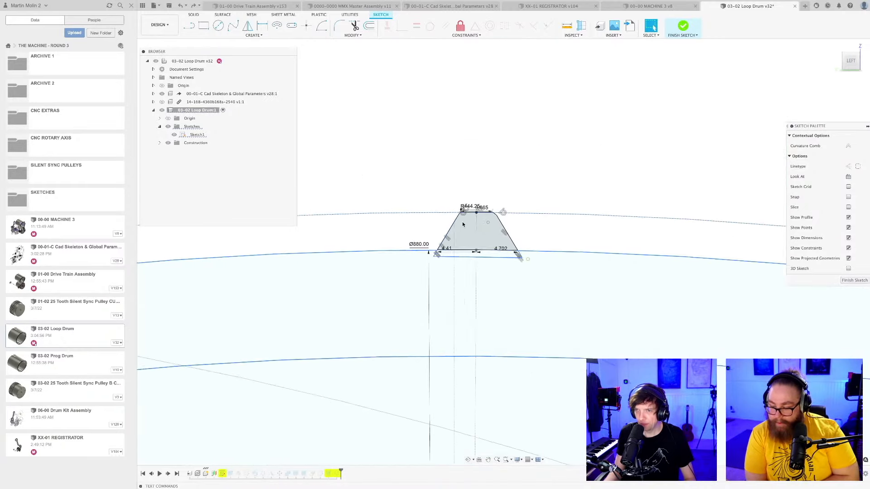
pyautogui.scroll(-5, 480, 252)
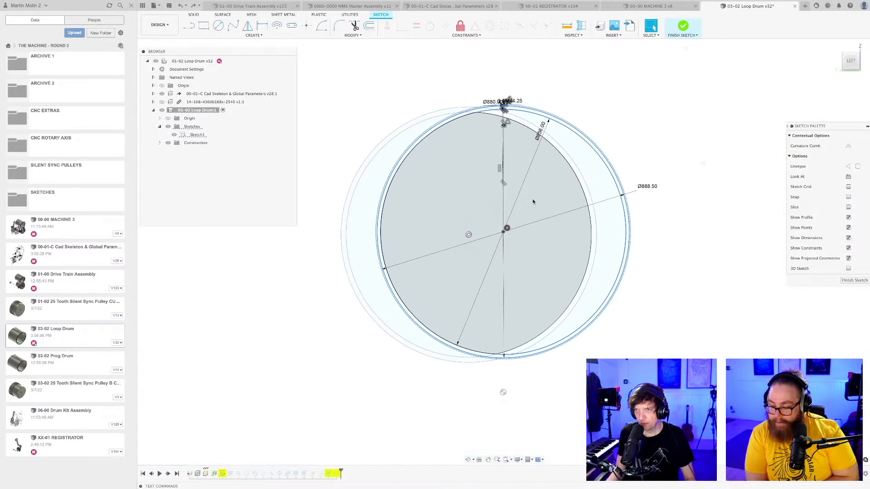
pyautogui.press('m')
pyautogui.moveTo(497, 222)
pyautogui.mouseDown()
pyautogui.moveTo(455, 305)
pyautogui.moveTo(340, 335)
pyautogui.mouseUp()
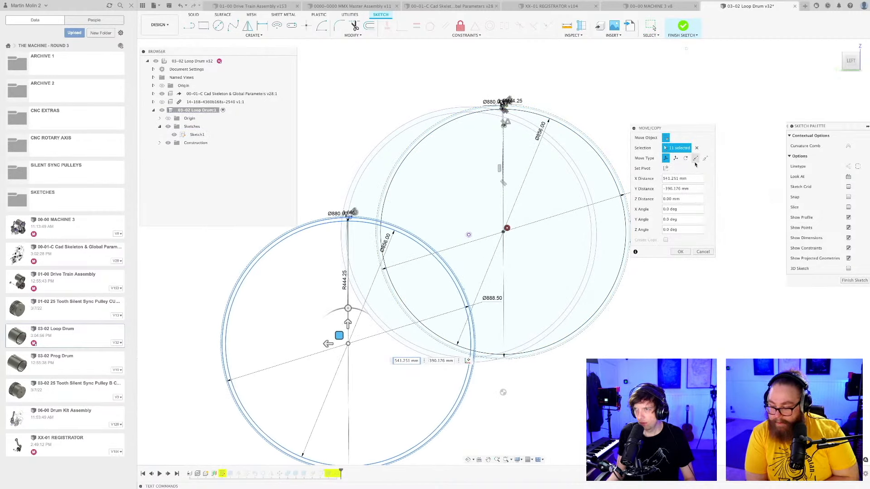
# Move the selected loop drum circles and tooth profile point to point, placing their common centre on the skeleton's offset circle centre.
pyautogui.click(695, 159)
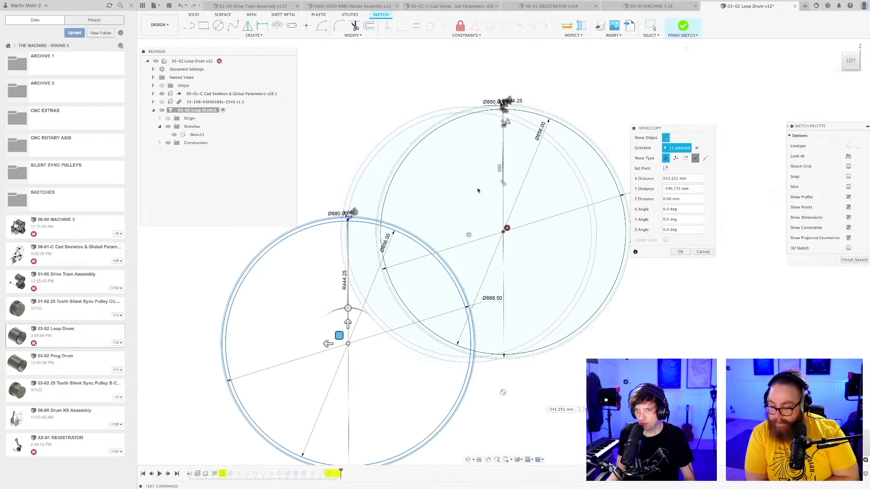
pyautogui.click(462, 241)
pyautogui.scroll(5, 468, 237)
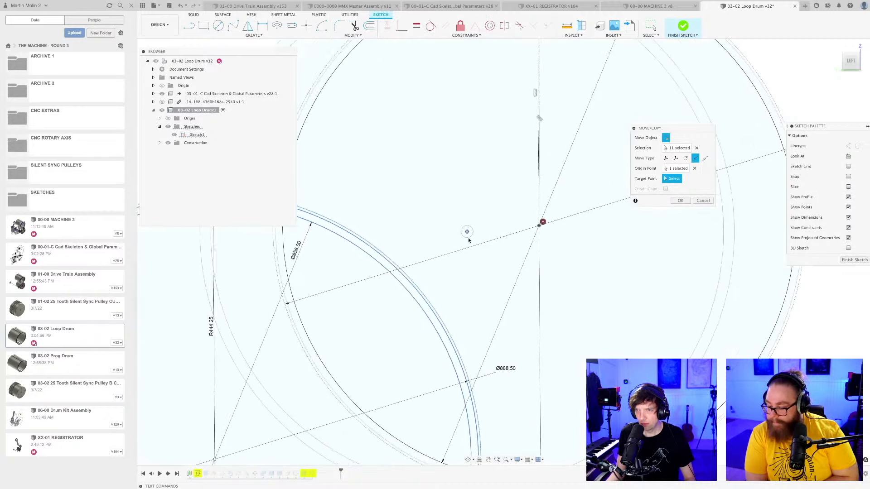
pyautogui.scroll(-5, 467, 237)
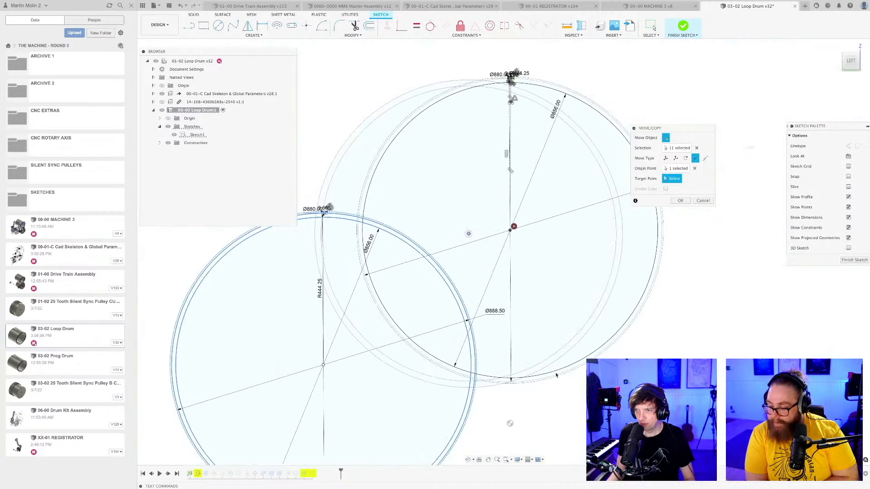
pyautogui.scroll(8, 484, 247)
pyautogui.click(443, 210)
pyautogui.scroll(-5, 454, 296)
pyautogui.scroll(10, 436, 149)
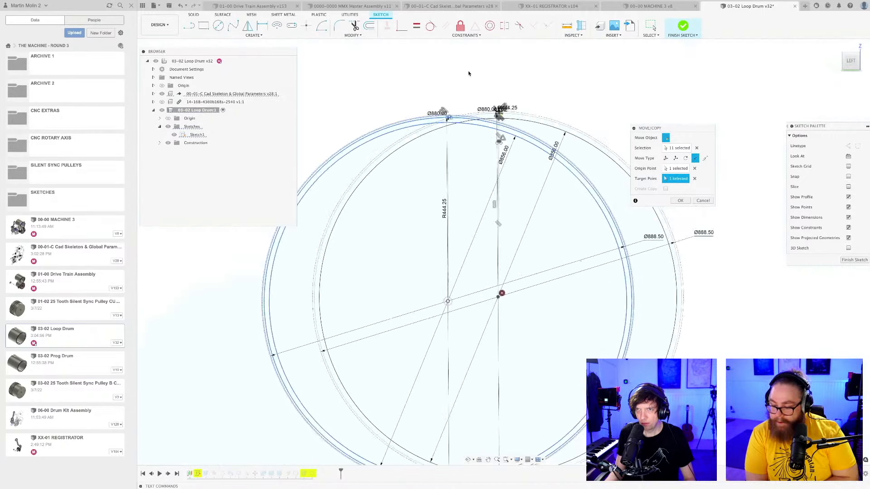
pyautogui.scroll(6, 439, 164)
pyautogui.scroll(-8, 441, 169)
pyautogui.scroll(-8, 441, 169)
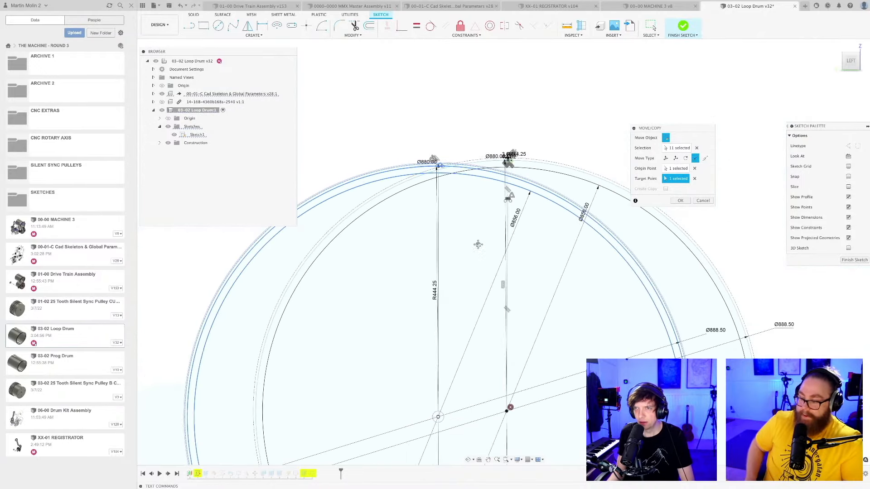
pyautogui.moveTo(495, 155); pyautogui.dragTo(485, 169, button='middle')
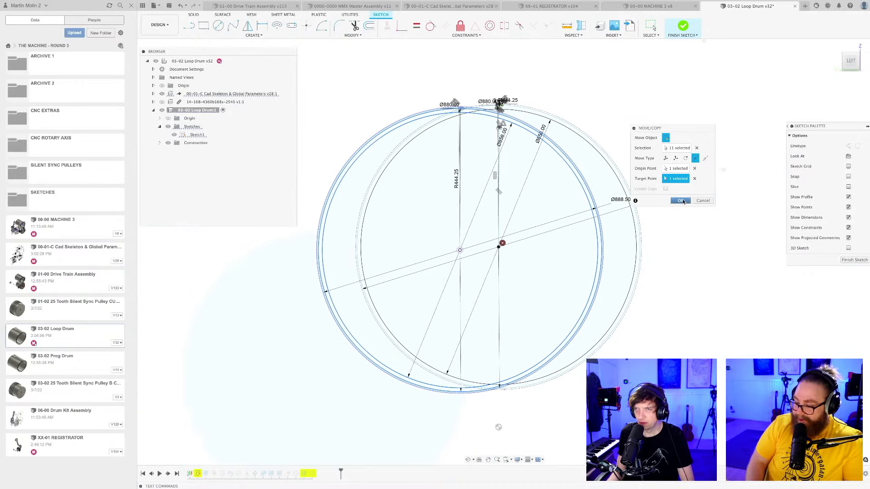
pyautogui.click(682, 200)
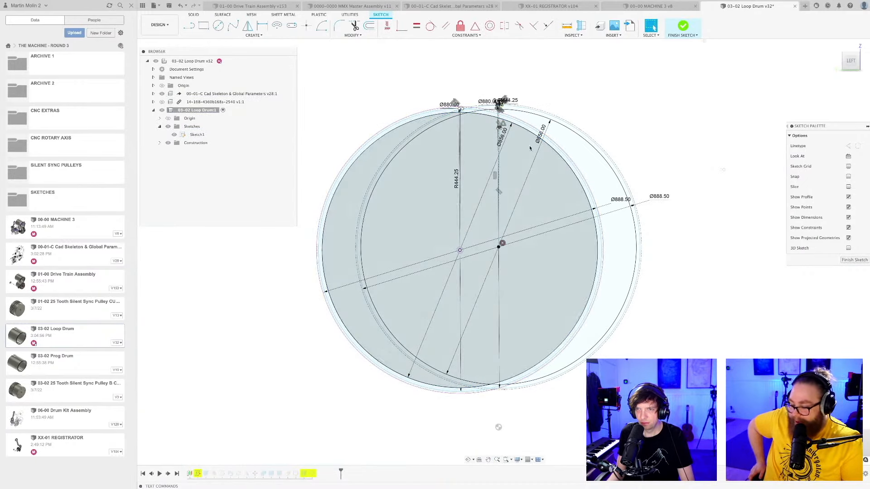
# Draw a line from the moved drum circles' centre to the midpoint of the tooth profile's top edge.
pyautogui.scroll(5, 455, 111)
pyautogui.scroll(3, 455, 111)
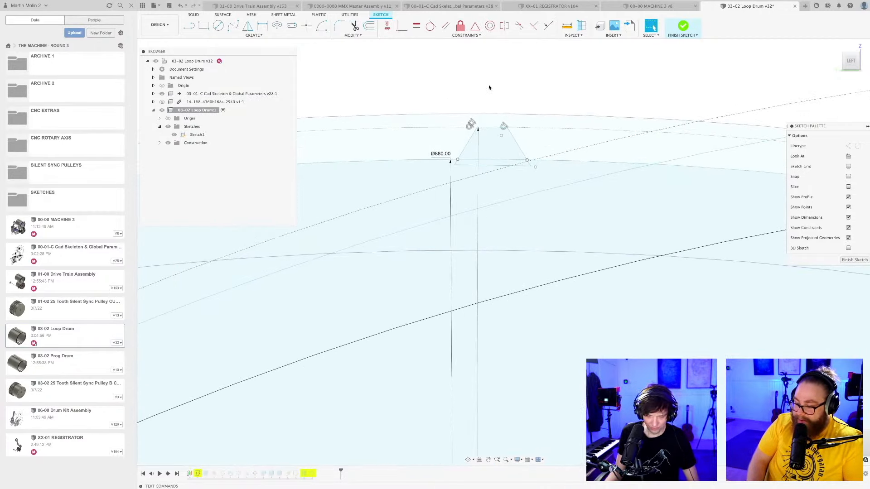
pyautogui.press('l')
pyautogui.scroll(-5, 489, 114)
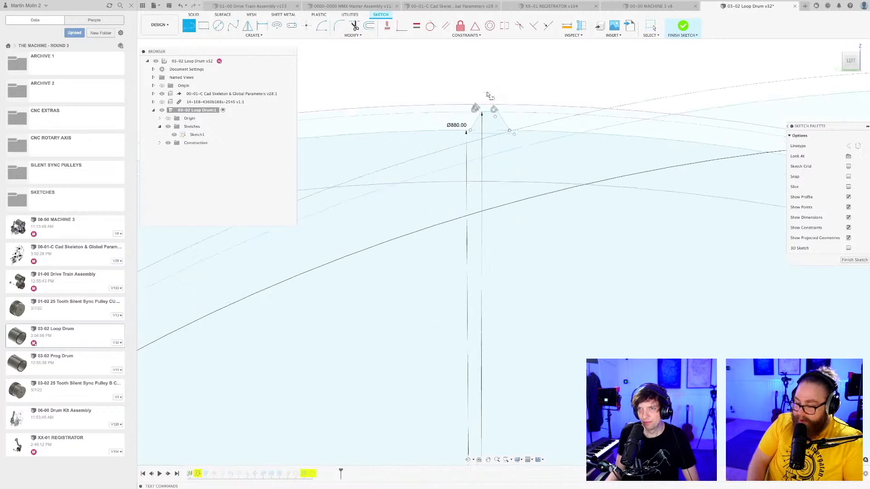
pyautogui.scroll(8, 508, 350)
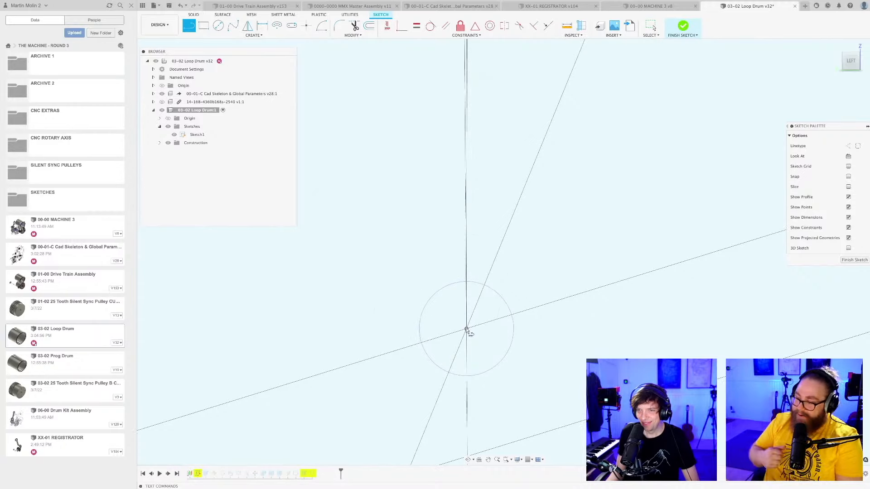
pyautogui.click(466, 329)
pyautogui.scroll(-6, 476, 309)
pyautogui.moveTo(500, 209); pyautogui.dragTo(484, 453, button='middle')
pyautogui.moveTo(485, 192); pyautogui.dragTo(501, 296, button='middle')
pyautogui.scroll(8, 476, 270)
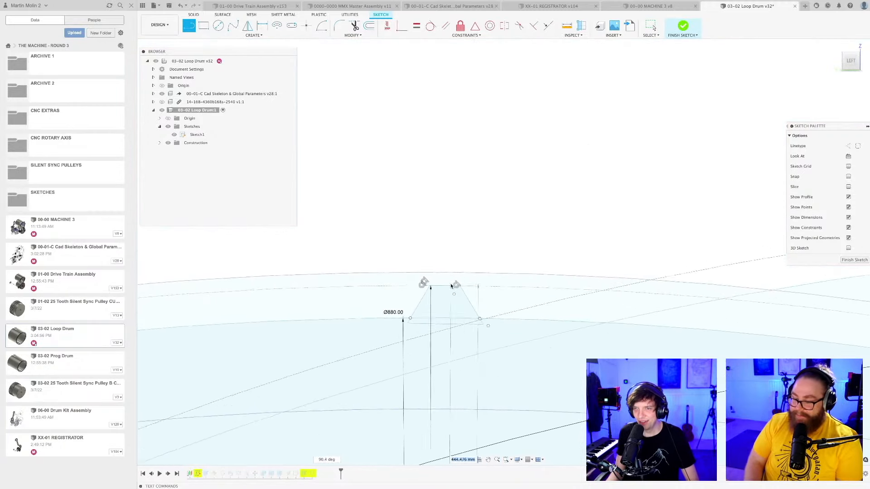
pyautogui.scroll(3, 451, 285)
pyautogui.click(439, 287)
pyautogui.press('Escape')
# Project the skeleton's short horizontal line at the drum centre into the sketch with the projection linked.
pyautogui.scroll(-12, 446, 310)
pyautogui.moveTo(493, 287)
pyautogui.mouseDown(button='middle')
pyautogui.moveTo(513, 84)
pyautogui.moveTo(524, 70)
pyautogui.mouseUp(button='middle')
pyautogui.scroll(-3, 524, 70)
pyautogui.scroll(1, 510, 297)
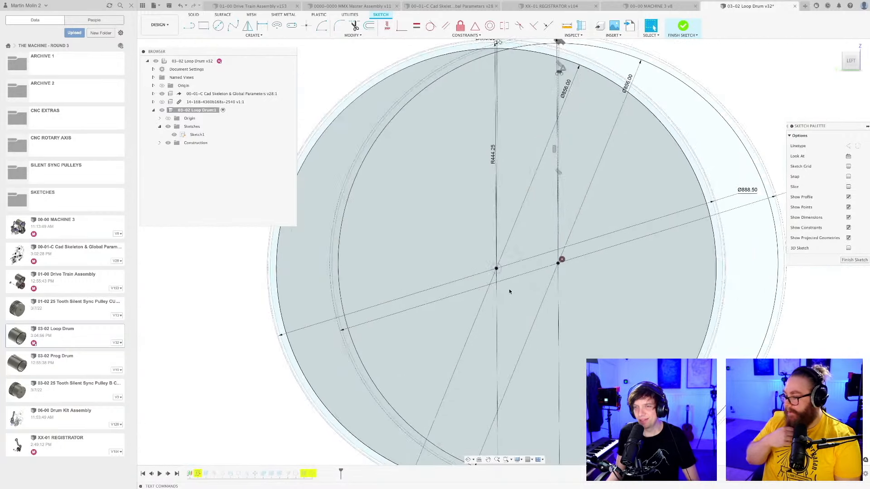
pyautogui.scroll(3, 509, 291)
pyautogui.scroll(7, 491, 260)
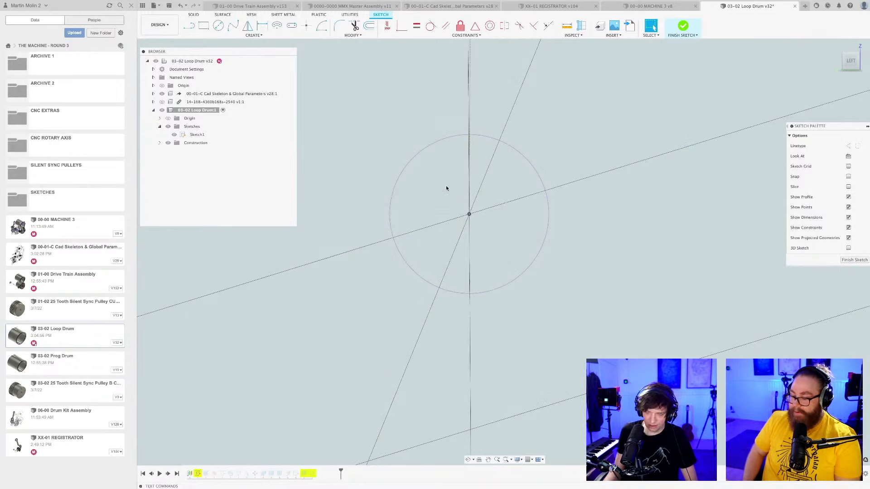
pyautogui.press('p')
pyautogui.click(433, 215)
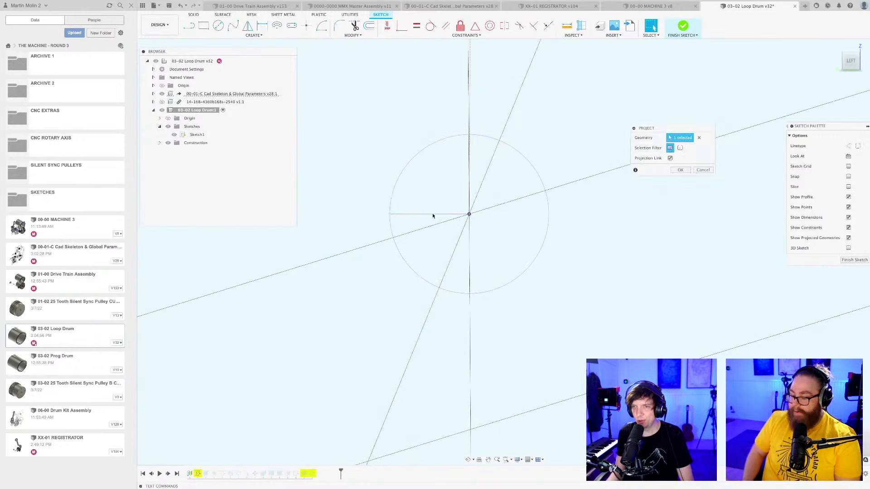
pyautogui.press('Return')
pyautogui.scroll(4, 443, 198)
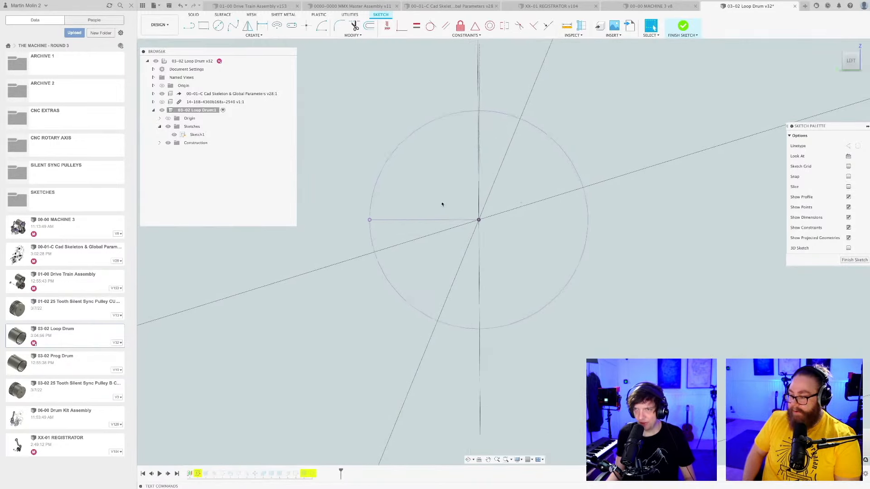
# Add an angular dimension between the projected horizontal line and the line running from the drum centre to the tooth.
pyautogui.moveTo(442, 171); pyautogui.dragTo(407, 312, button='middle')
pyautogui.press('d')
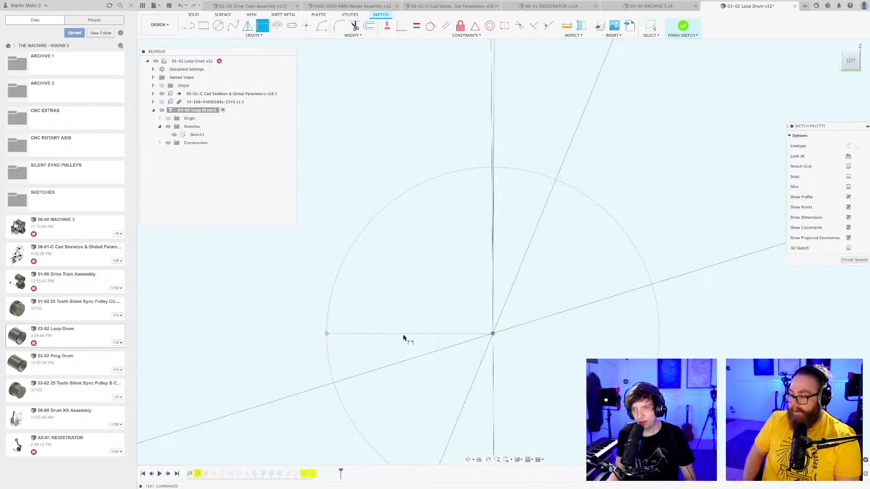
pyautogui.scroll(-2, 444, 258)
pyautogui.scroll(-2, 445, 258)
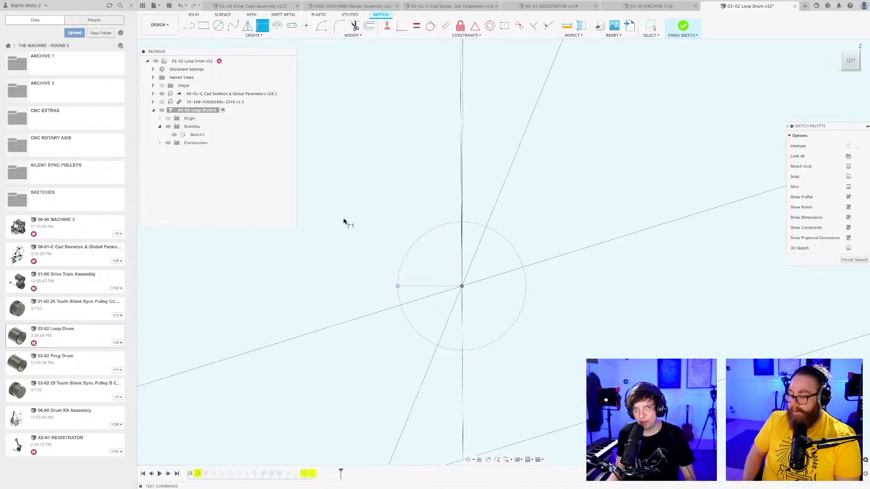
pyautogui.scroll(2, 424, 292)
pyautogui.click(420, 282)
pyautogui.scroll(5, 484, 164)
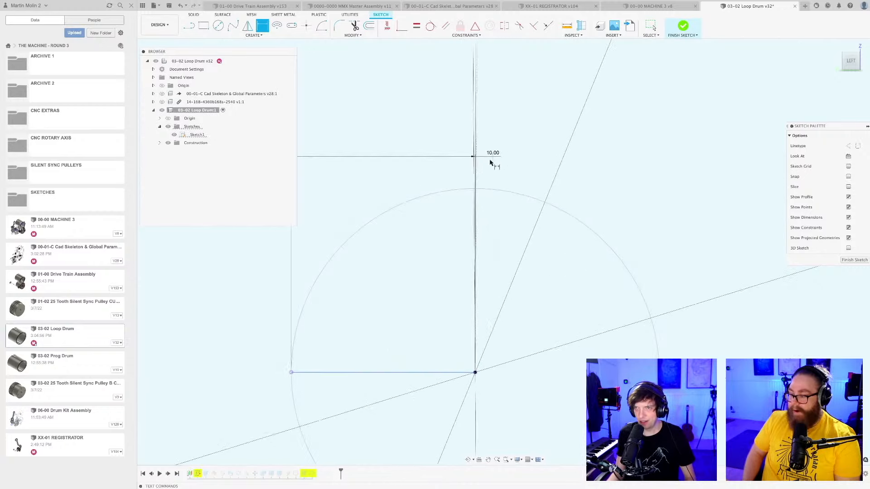
pyautogui.scroll(2, 479, 165)
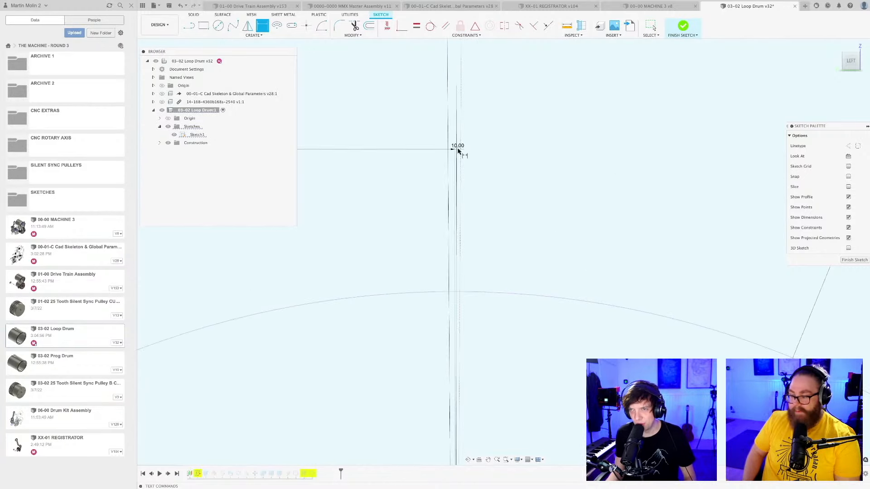
pyautogui.click(461, 151)
pyautogui.scroll(-5, 491, 247)
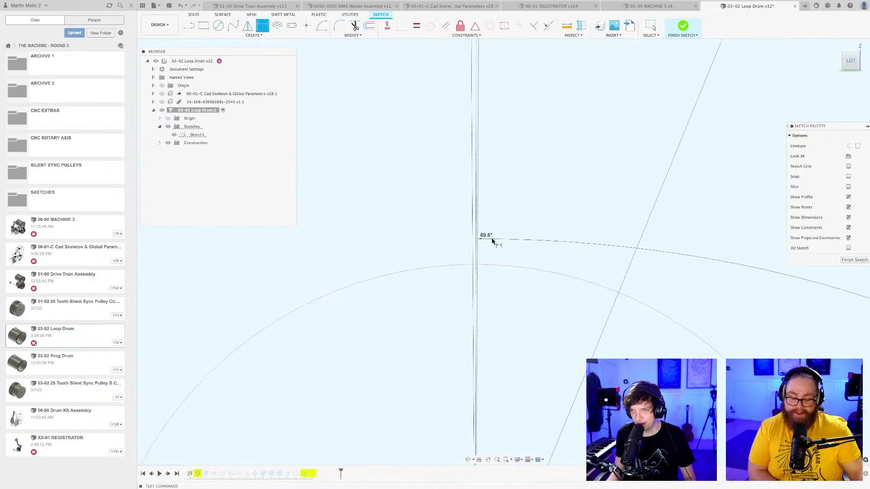
pyautogui.moveTo(445, 383); pyautogui.dragTo(450, 296, button='middle')
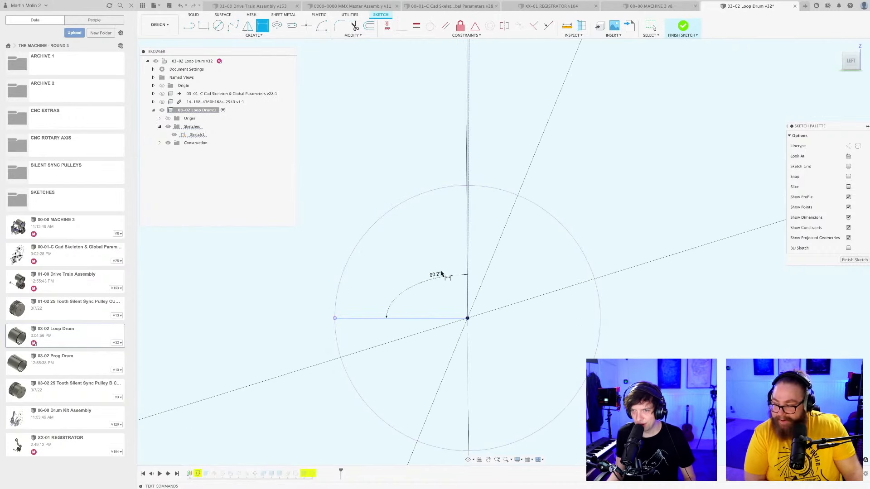
pyautogui.click(440, 270)
pyautogui.write('90.174356')
pyautogui.press('Return')
pyautogui.scroll(-8, 445, 289)
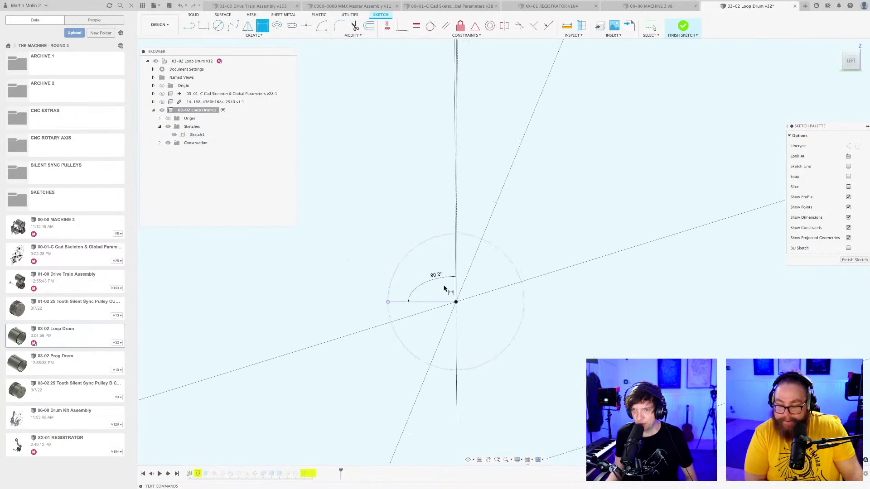
# Try to dimension the top edge of the tooth profile on the drum's upper rim.
pyautogui.moveTo(450, 277); pyautogui.dragTo(448, 450, button='middle')
pyautogui.scroll(-6, 449, 406)
pyautogui.moveTo(456, 371); pyautogui.dragTo(474, 471, button='middle')
pyautogui.scroll(7, 456, 270)
pyautogui.scroll(8, 472, 186)
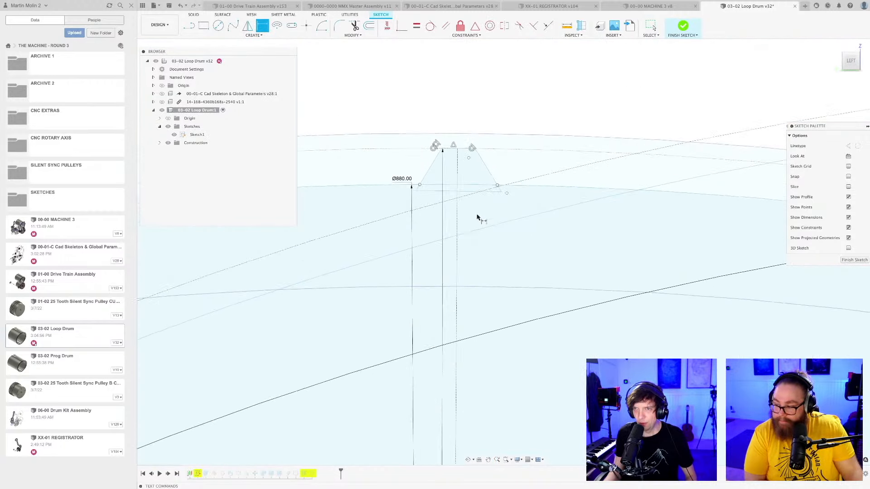
pyautogui.moveTo(466, 175)
pyautogui.mouseDown(button='middle')
pyautogui.moveTo(502, 269)
pyautogui.moveTo(502, 219)
pyautogui.mouseUp(button='middle')
pyautogui.scroll(3, 502, 269)
pyautogui.scroll(3, 501, 232)
pyautogui.scroll(-3, 501, 261)
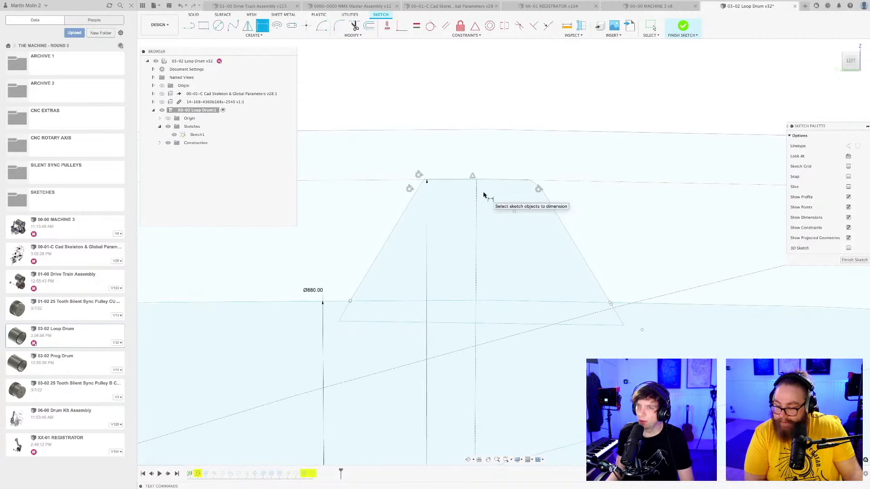
pyautogui.scroll(5, 452, 195)
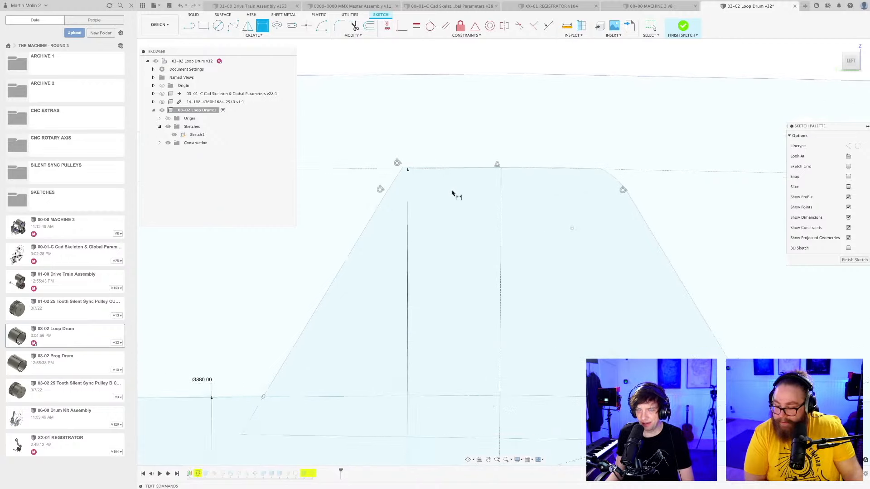
pyautogui.click(469, 168)
pyautogui.click(474, 147)
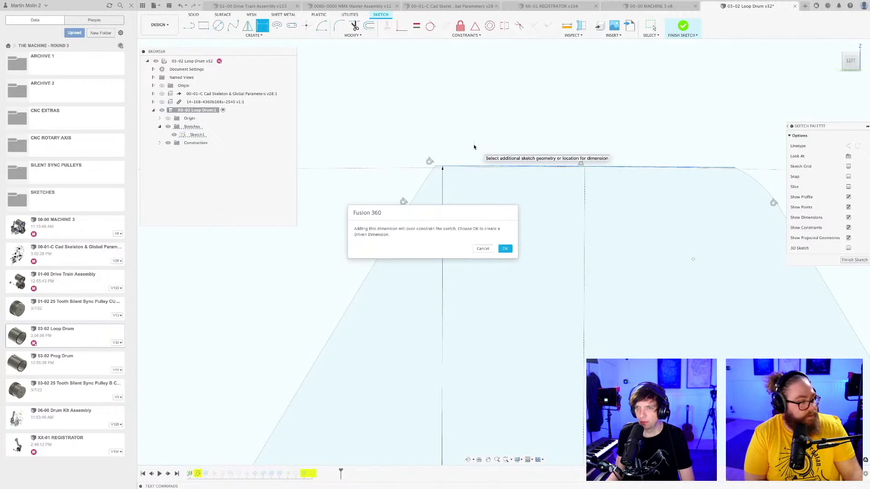
pyautogui.click(484, 249)
pyautogui.scroll(-4, 536, 221)
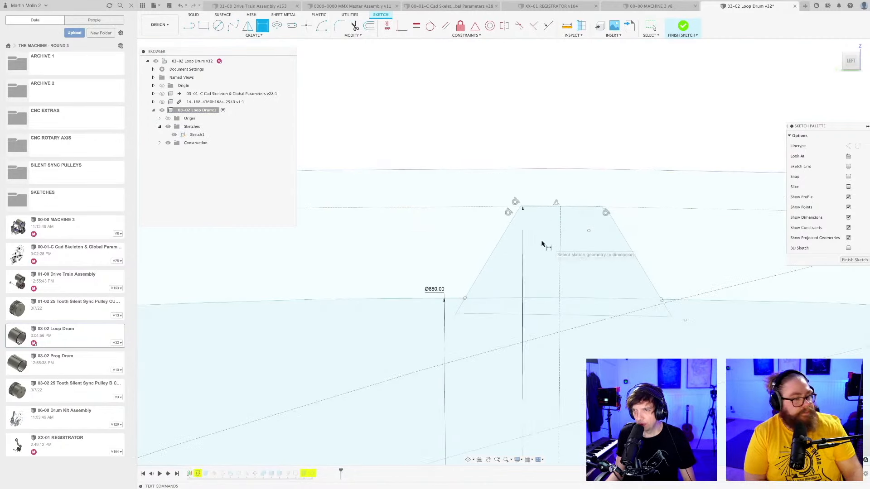
pyautogui.scroll(2, 544, 245)
pyautogui.click(476, 266)
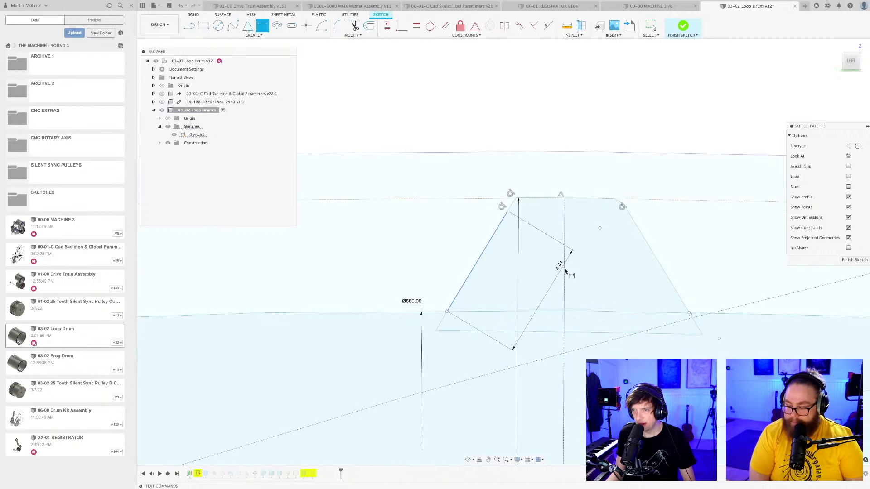
pyautogui.press('Escape')
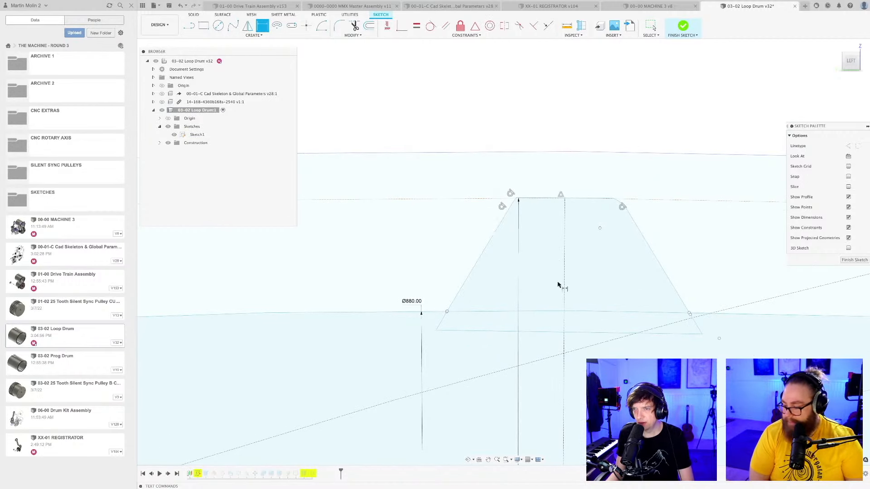
pyautogui.click(477, 263)
pyautogui.press('Escape')
pyautogui.scroll(-5, 539, 265)
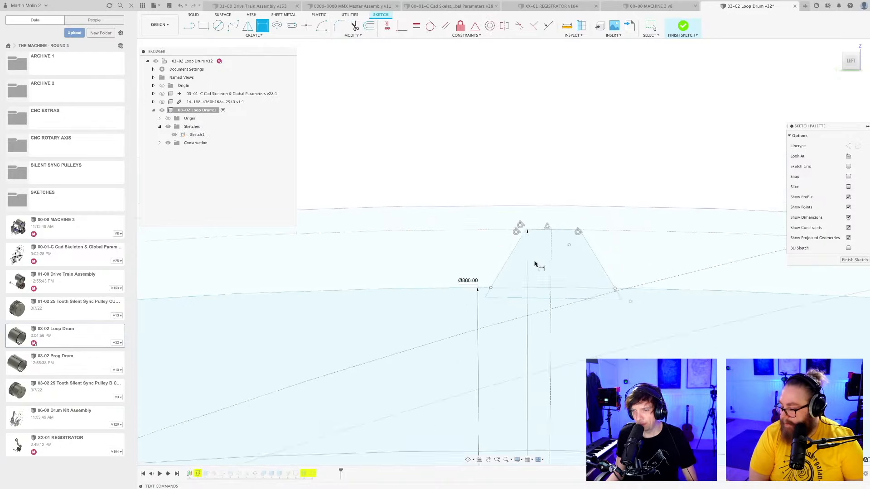
pyautogui.press('Escape')
# Compare the moved drum circles with the original ones and examine the tooth profile's constraints on the upper rim.
pyautogui.scroll(-6, 496, 160)
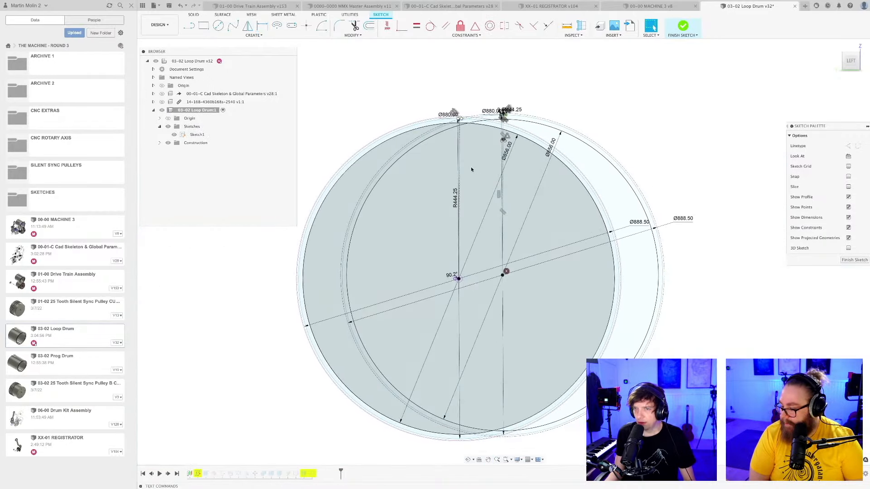
pyautogui.scroll(5, 467, 136)
pyautogui.scroll(10, 484, 148)
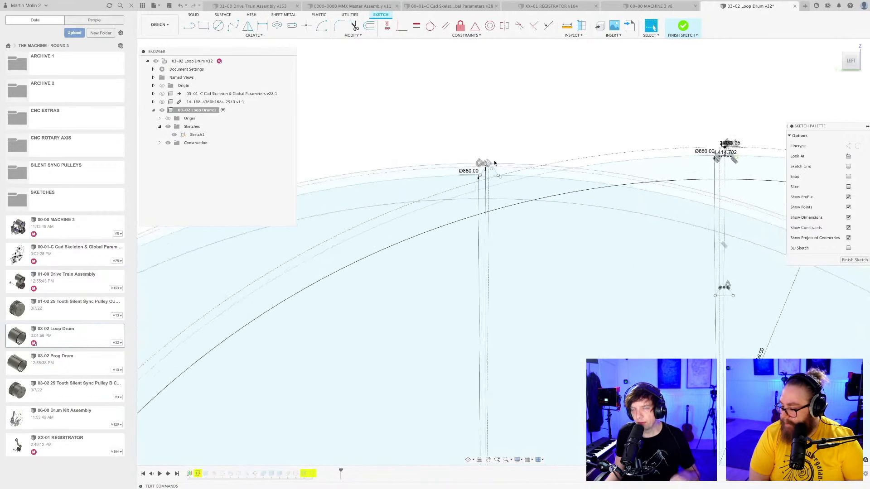
pyautogui.moveTo(491, 159); pyautogui.dragTo(529, 124, button='middle')
pyautogui.scroll(2, 528, 124)
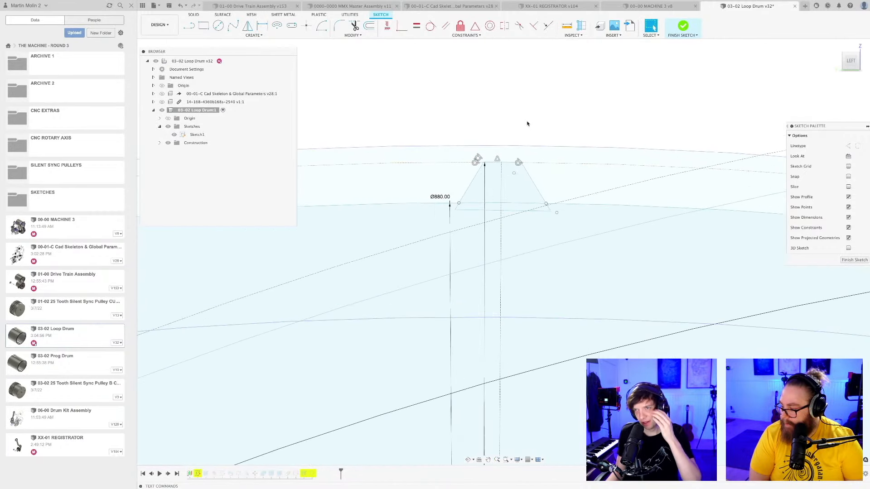
pyautogui.scroll(2, 526, 124)
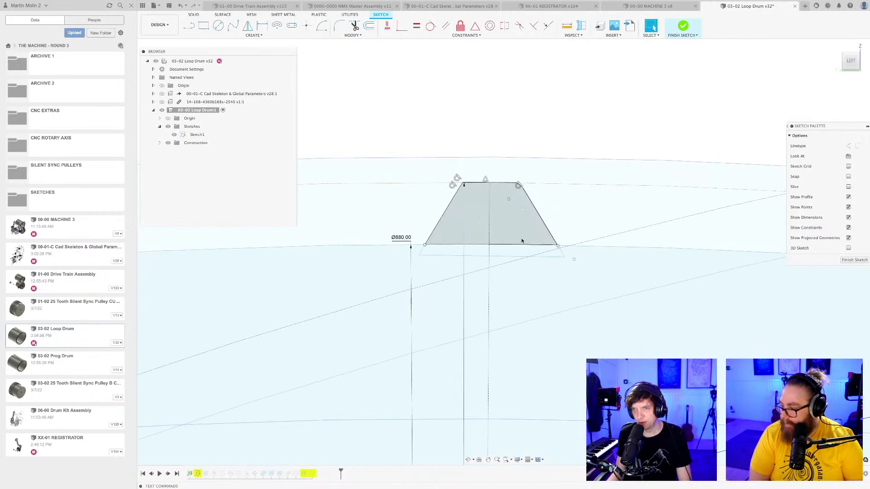
pyautogui.scroll(1, 454, 272)
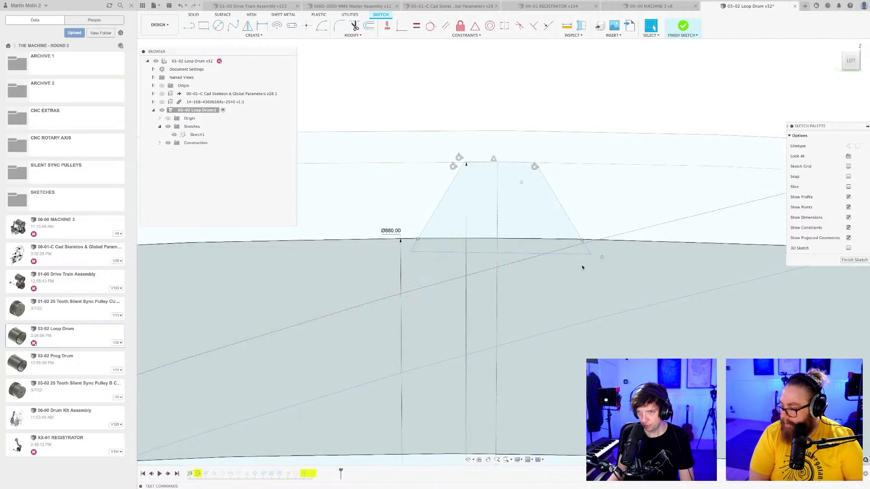
# Inspect the tooth profile's edges and rounded corner against the drum rim, and select the 880 mm circle of the right-hand circle set.
pyautogui.scroll(-1, 514, 245)
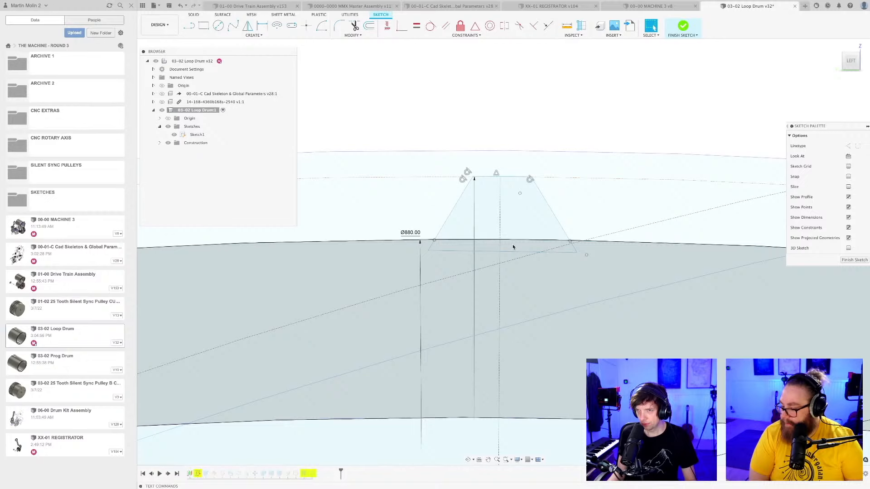
pyautogui.scroll(3, 523, 195)
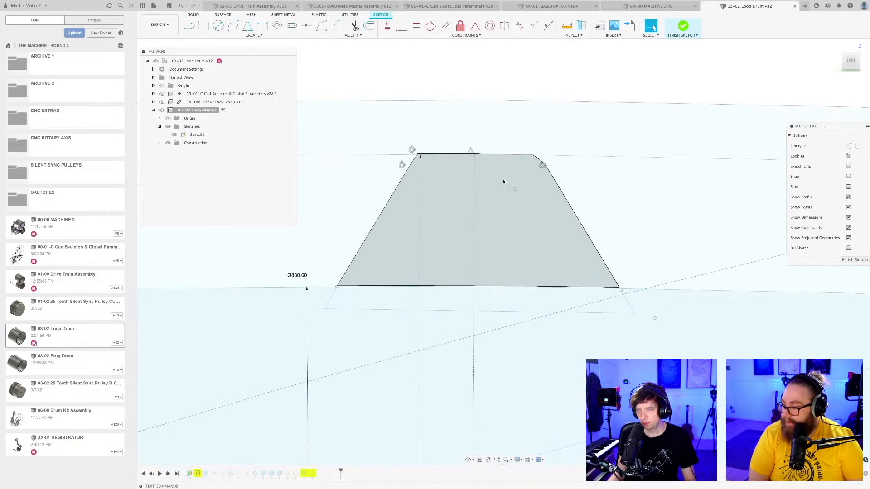
pyautogui.scroll(2, 454, 152)
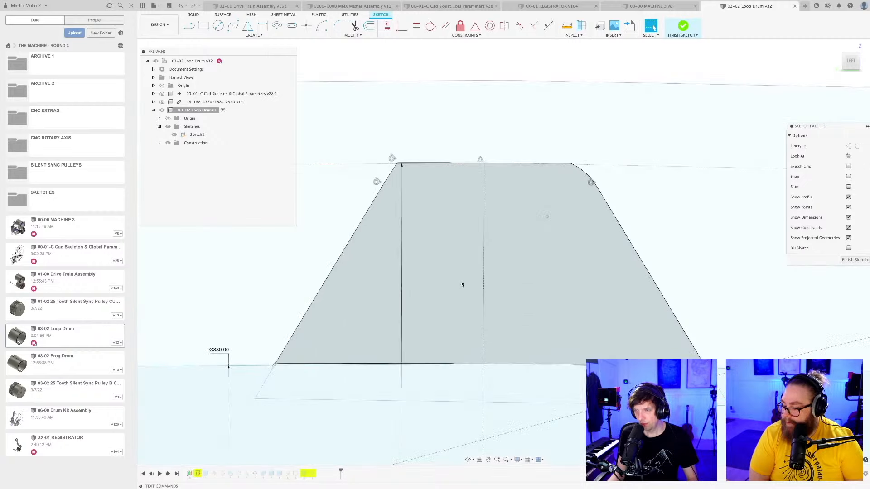
pyautogui.scroll(-5, 463, 284)
pyautogui.scroll(-8, 464, 284)
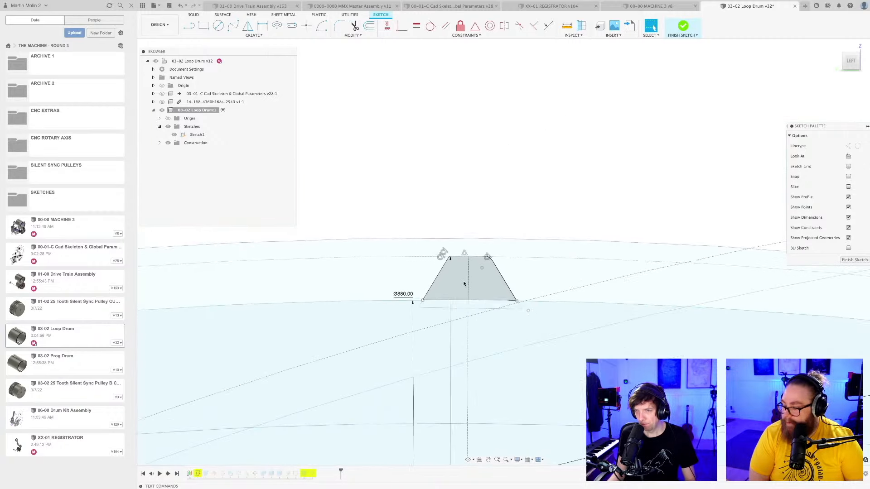
pyautogui.scroll(-6, 462, 284)
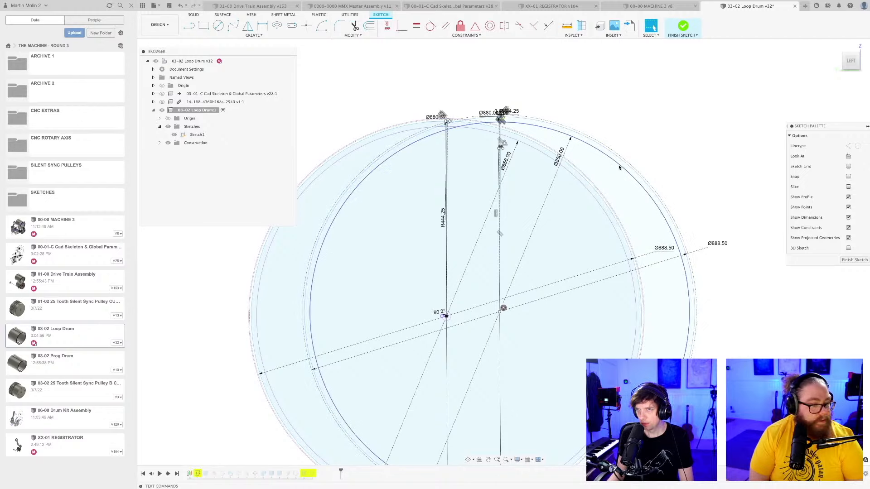
pyautogui.click(620, 168)
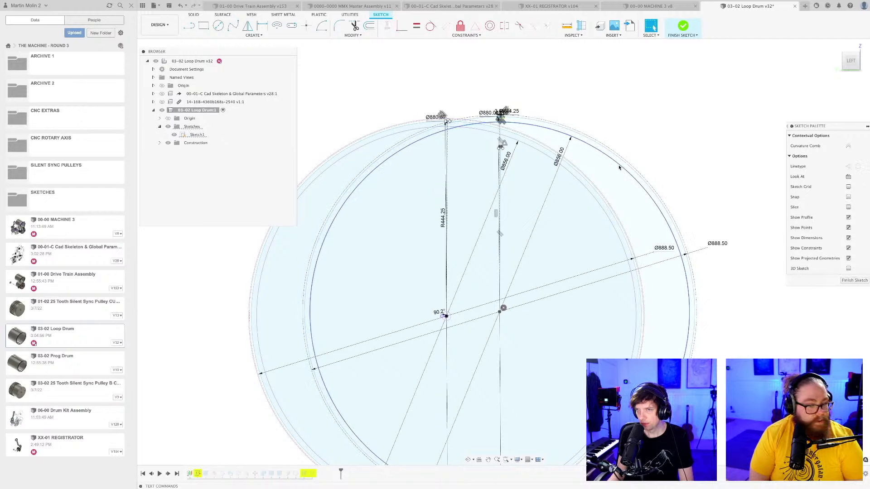
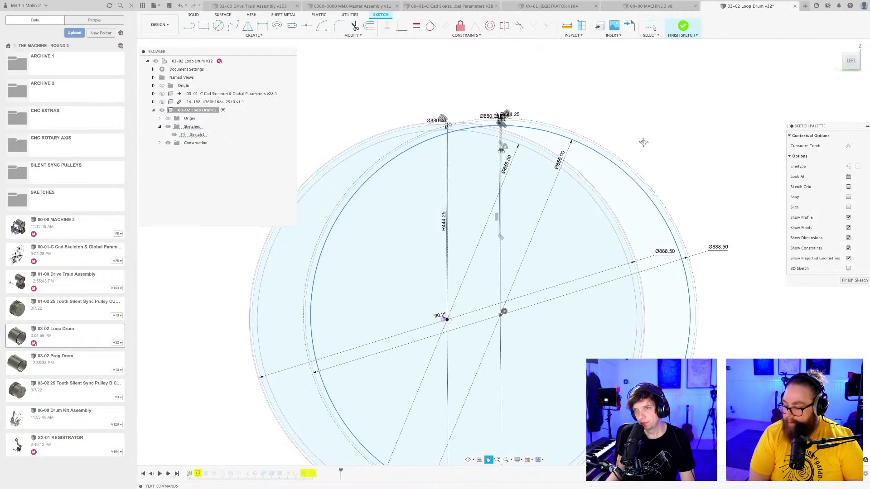
# Delete the original drum circles of the right-hand set.
pyautogui.moveTo(638, 153); pyautogui.dragTo(643, 165, button='middle')
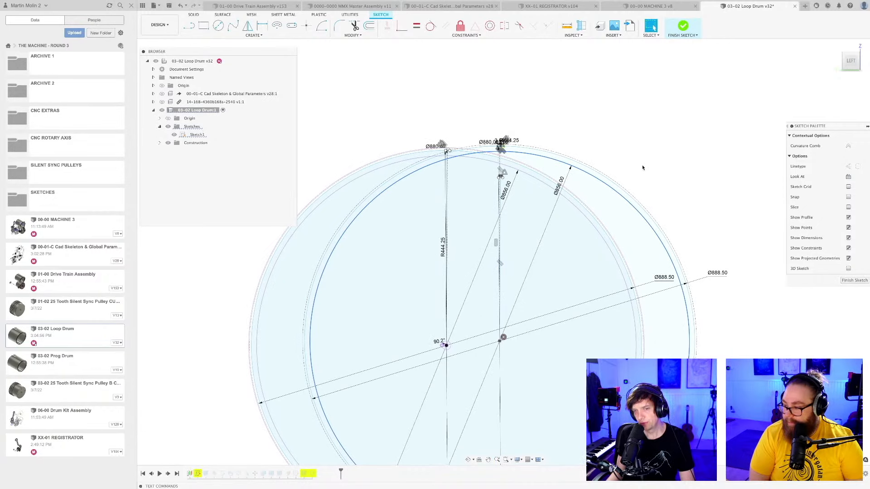
pyautogui.press('Delete')
pyautogui.scroll(4, 552, 155)
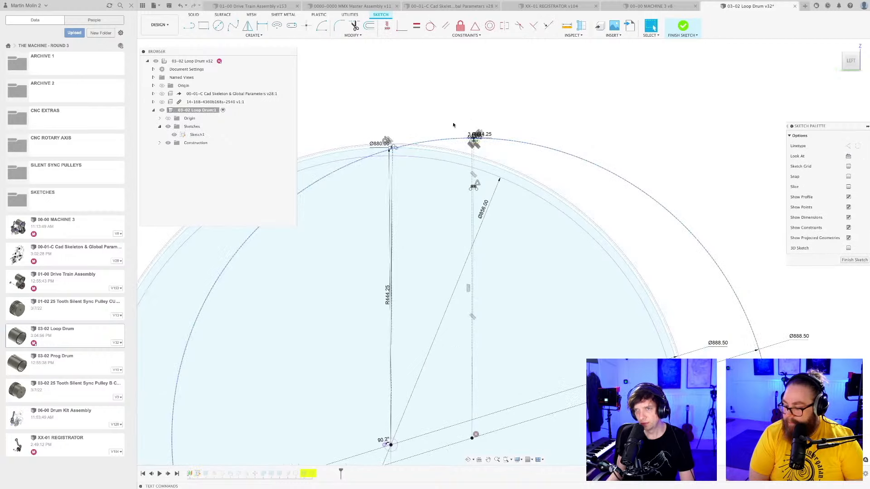
# Delete the left flank, rounded upper corners and top edge of the original tooth profile.
pyautogui.scroll(5, 456, 136)
pyautogui.scroll(5, 458, 145)
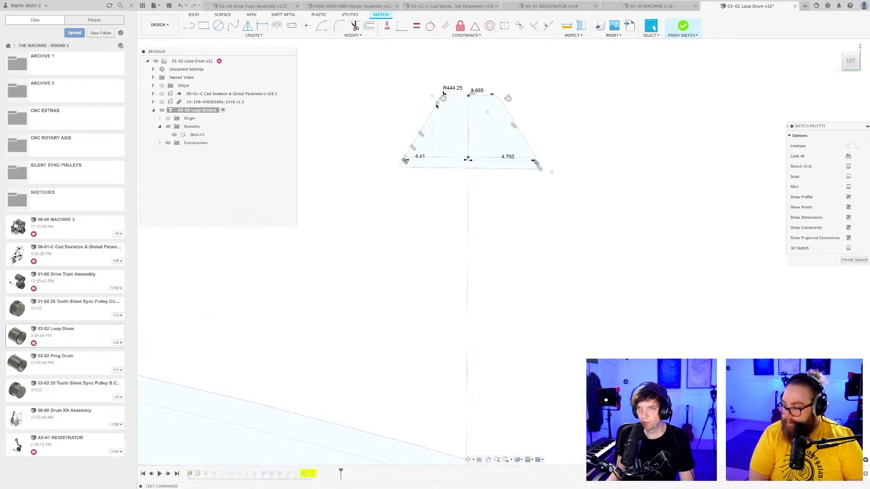
pyautogui.press('Delete')
pyautogui.click(444, 92)
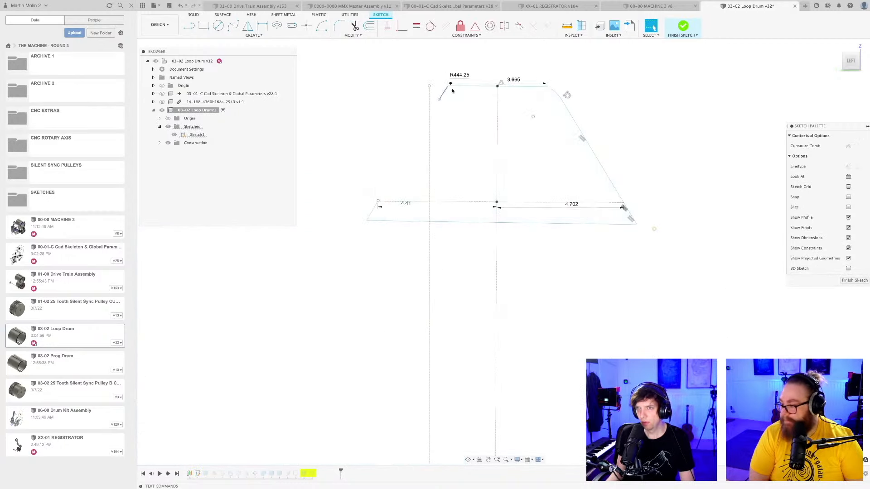
pyautogui.press('Delete')
pyautogui.click(466, 86)
pyautogui.press('Delete')
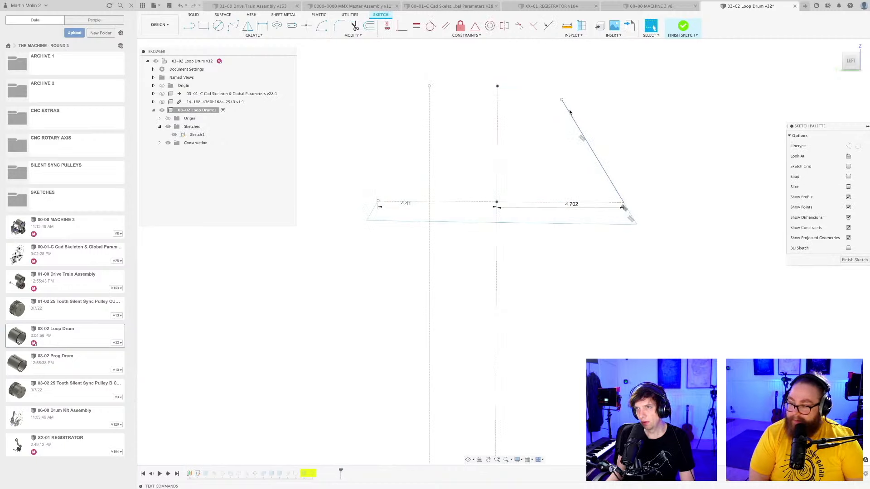
# Delete the right flank and the two base lines of the original tooth profile.
pyautogui.scroll(4, 624, 209)
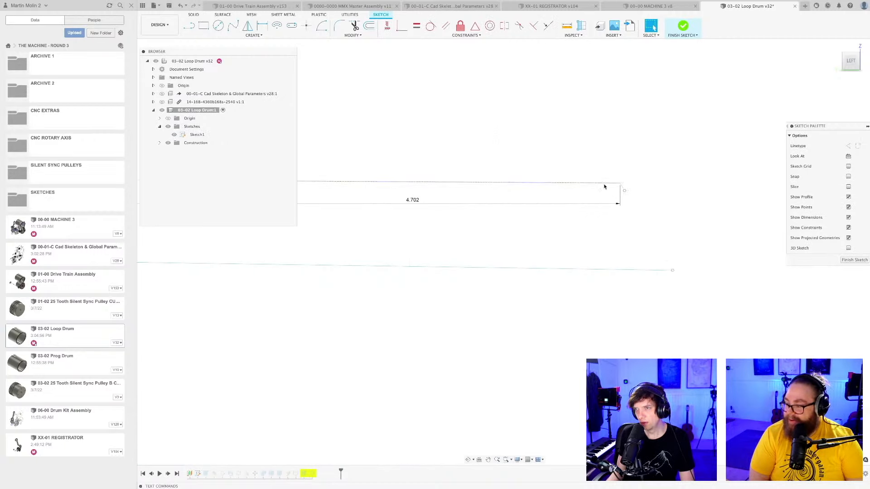
pyautogui.scroll(3, 620, 188)
pyautogui.scroll(-3, 623, 188)
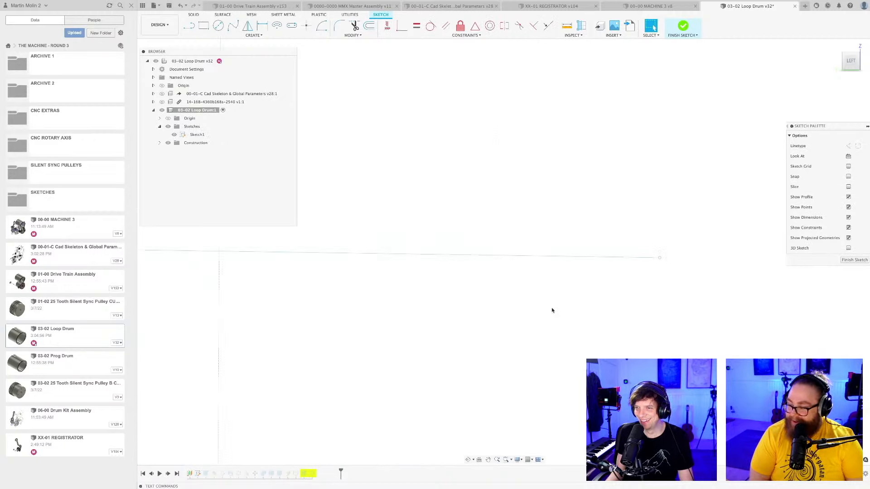
pyautogui.press('Delete')
pyautogui.scroll(-6, 525, 262)
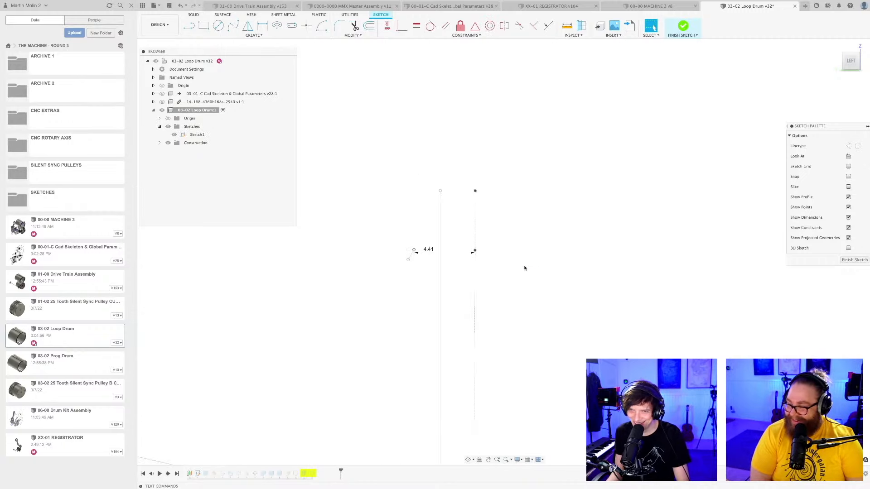
# Delete the remaining short line at the original tooth's lower left corner together with the 4.41 dimension.
pyautogui.moveTo(525, 267); pyautogui.dragTo(590, 255, button='middle')
pyautogui.scroll(5, 509, 248)
pyautogui.click(493, 244)
pyautogui.press('Delete')
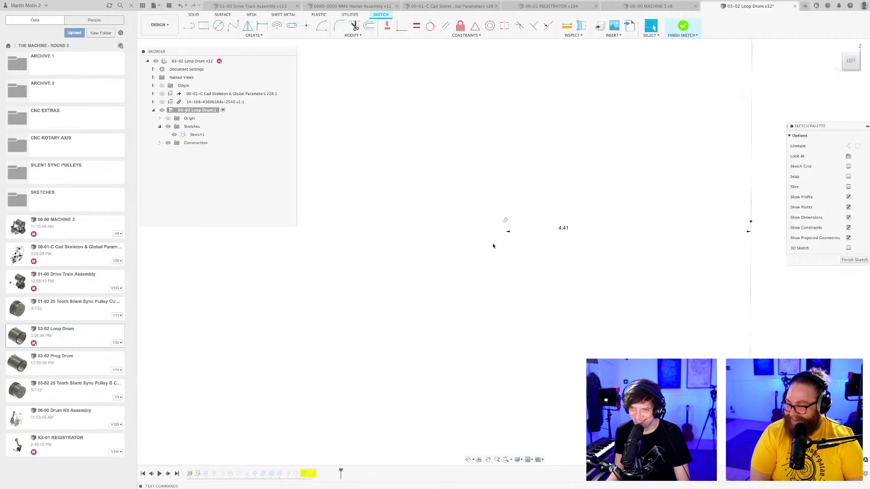
pyautogui.scroll(4, 516, 223)
pyautogui.moveTo(483, 210); pyautogui.dragTo(515, 223, button='middle')
pyautogui.scroll(4, 506, 219)
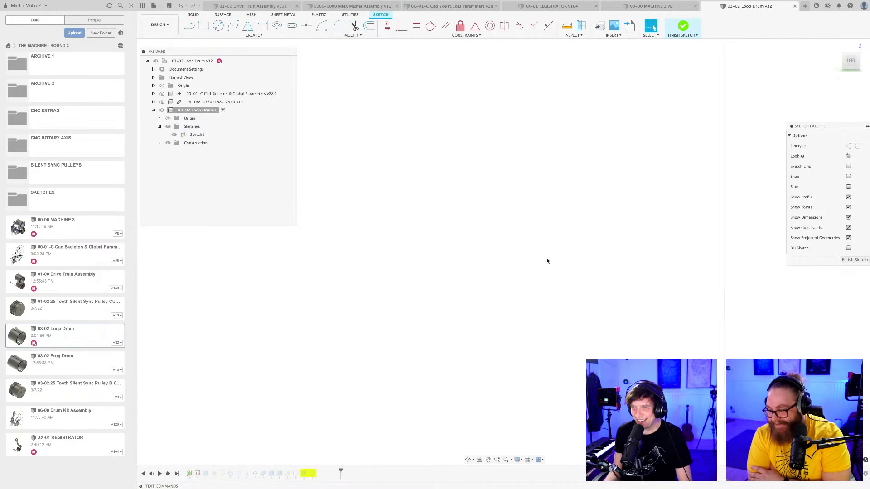
# Delete the original vertical construction line and its leftover points above the drum rim.
pyautogui.scroll(-5, 549, 263)
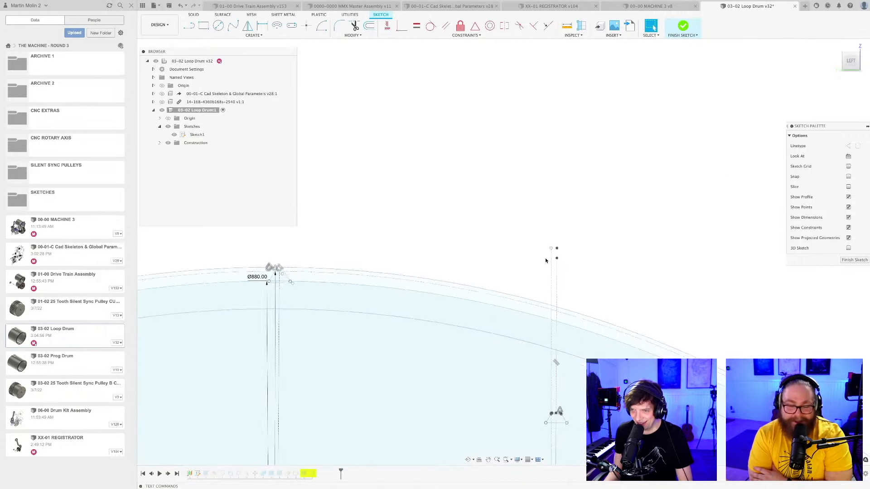
pyautogui.scroll(-4, 544, 270)
pyautogui.moveTo(544, 268); pyautogui.dragTo(530, 172, button='middle')
pyautogui.scroll(3, 527, 273)
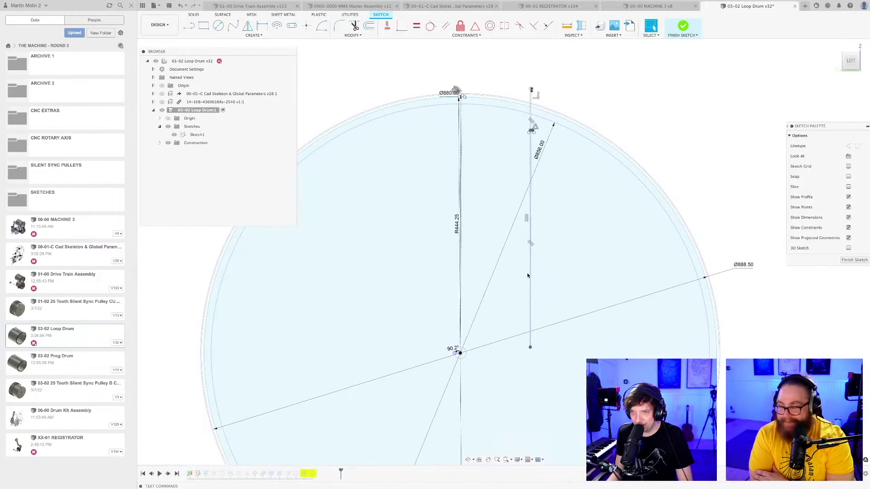
pyautogui.scroll(3, 531, 276)
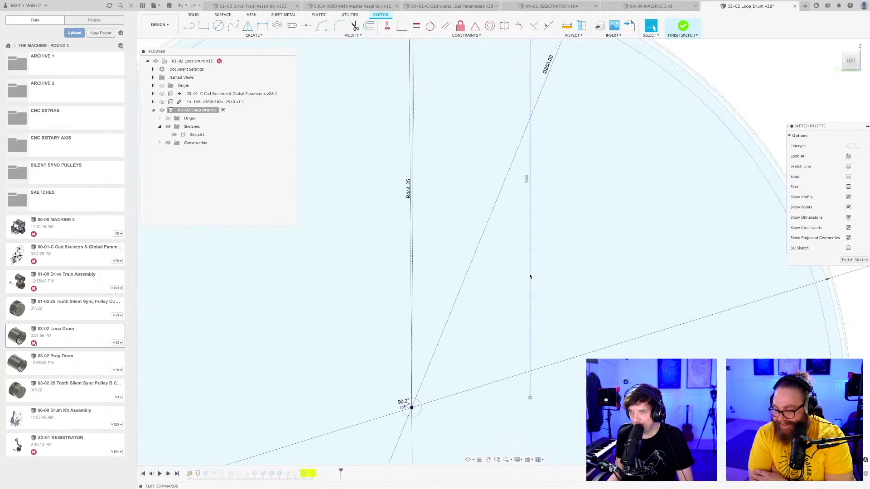
pyautogui.scroll(-5, 530, 276)
pyautogui.scroll(3, 529, 276)
pyautogui.scroll(3, 515, 180)
pyautogui.scroll(3, 517, 181)
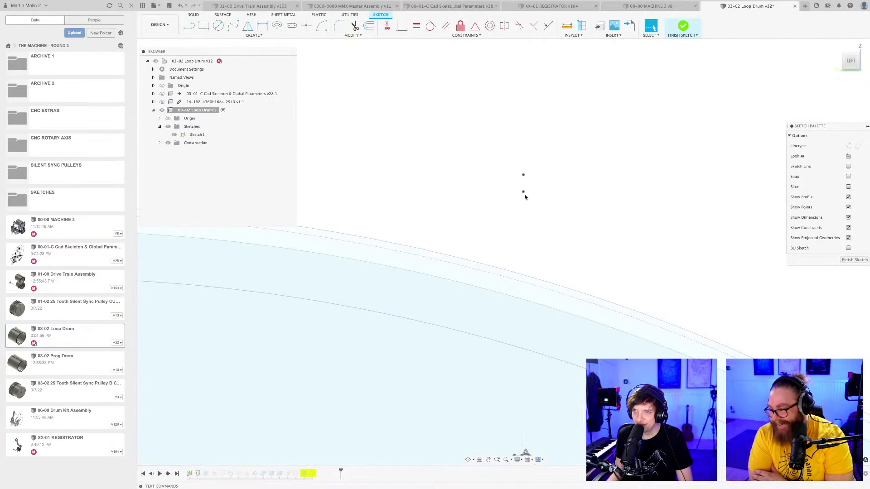
pyautogui.scroll(2, 524, 191)
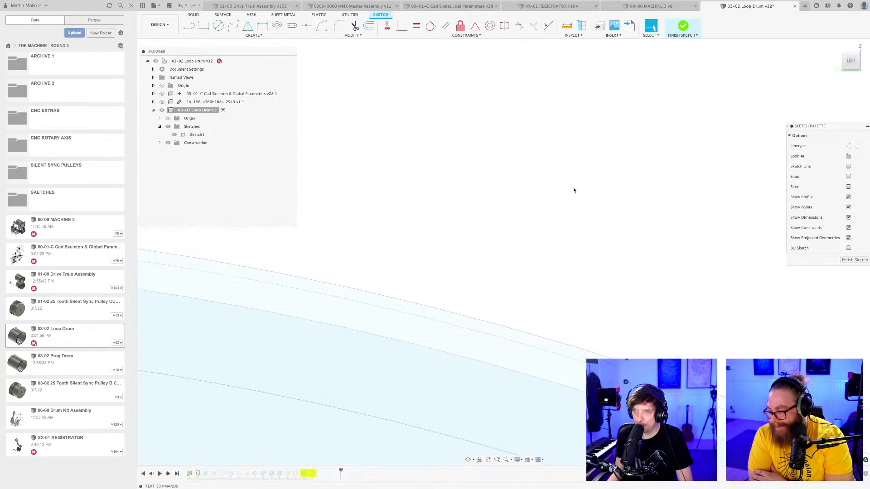
# Delete the left corner curve, short corner line, top edge and upper cross line of the small tooth profile inside the drum.
pyautogui.scroll(-5, 574, 191)
pyautogui.scroll(6, 639, 221)
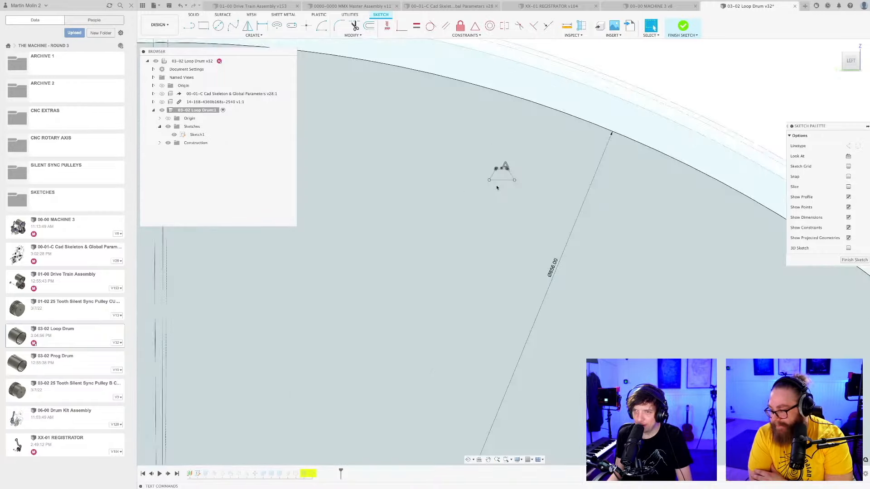
pyautogui.scroll(8, 497, 187)
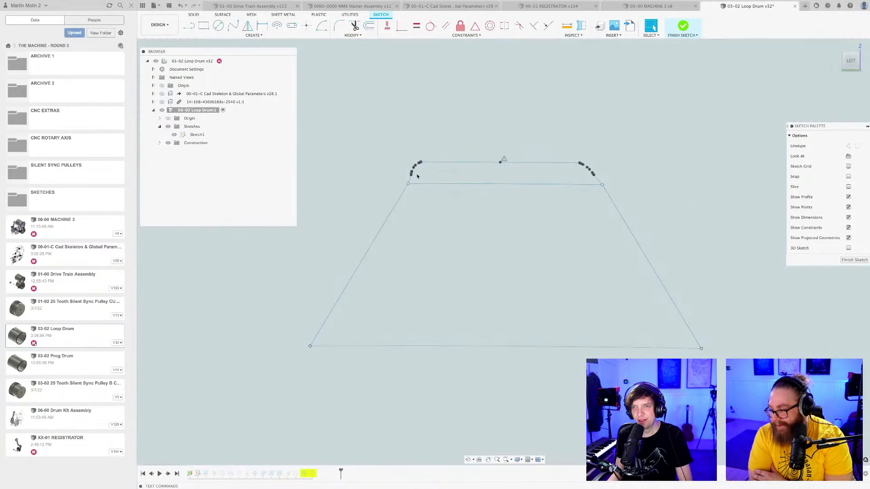
pyautogui.scroll(2, 412, 171)
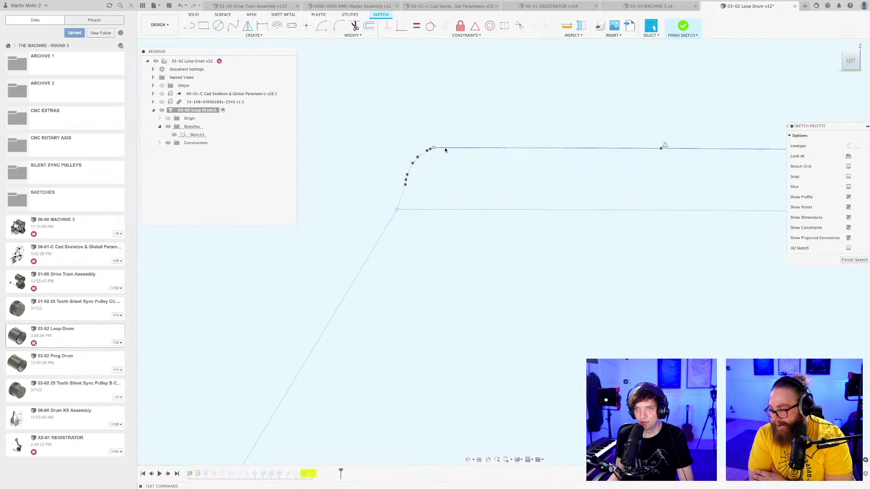
pyautogui.click(422, 153)
pyautogui.press('Delete')
pyautogui.click(451, 149)
pyautogui.press('Delete')
pyautogui.click(401, 199)
pyautogui.press('Delete')
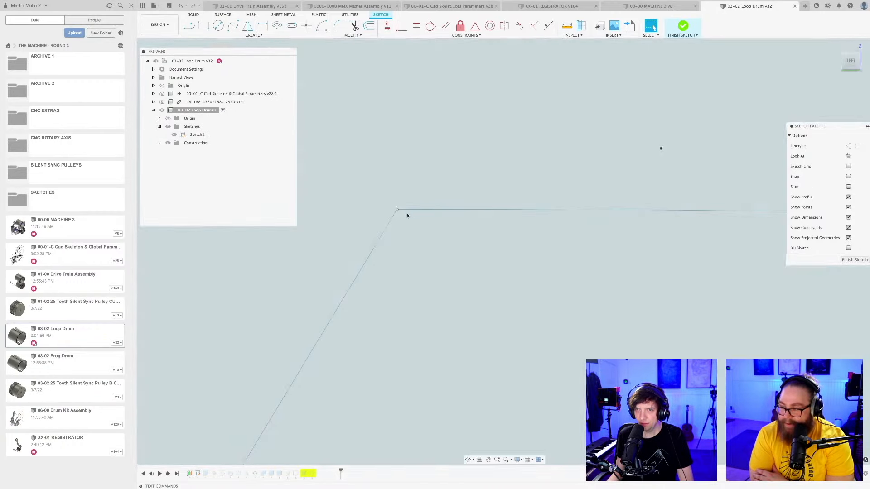
pyautogui.click(406, 211)
pyautogui.press('Delete')
# Delete the right corner curve of the small tooth profile and the short line joining it to the flank.
pyautogui.scroll(-8, 462, 193)
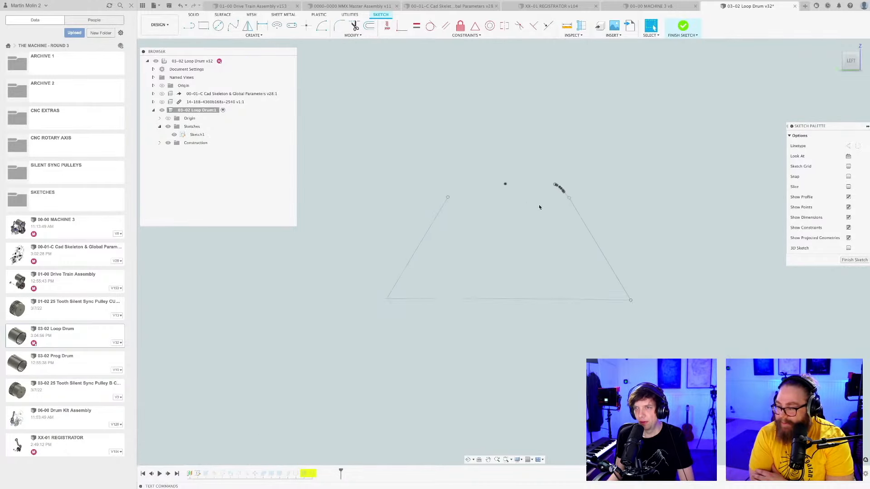
pyautogui.scroll(4, 539, 205)
pyautogui.scroll(5, 587, 170)
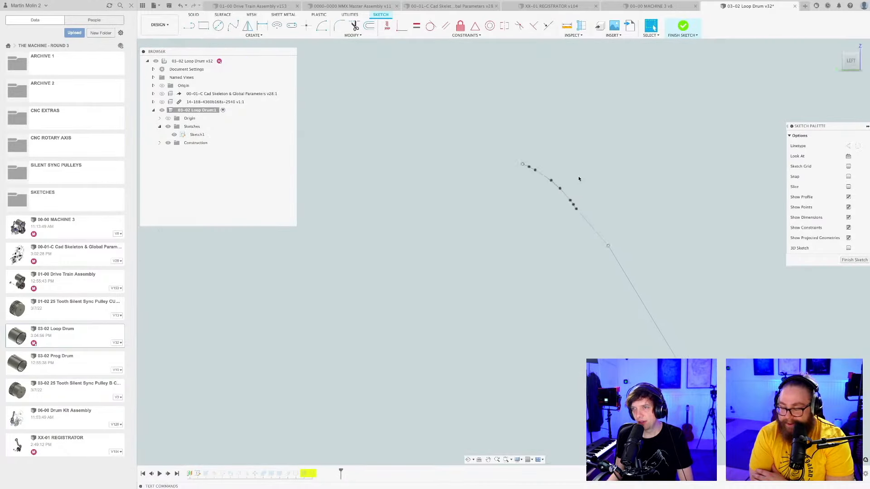
pyautogui.click(594, 229)
pyautogui.press('Delete')
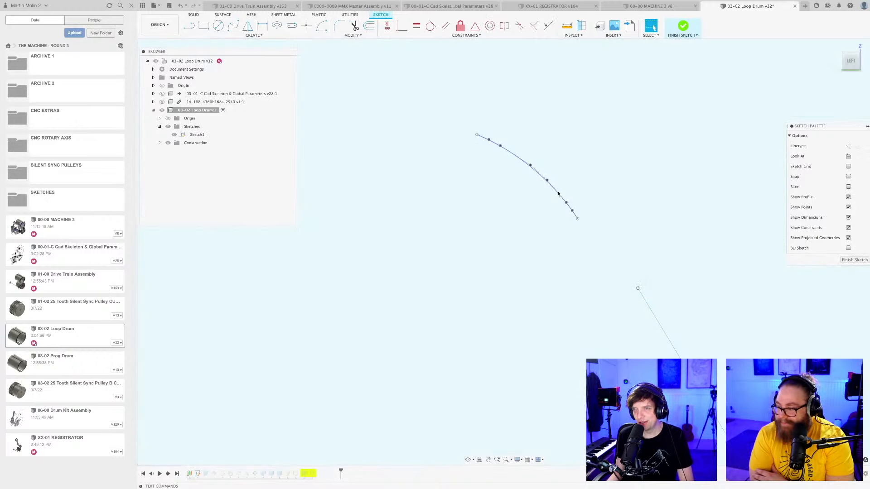
pyautogui.click(558, 194)
pyautogui.press('Delete')
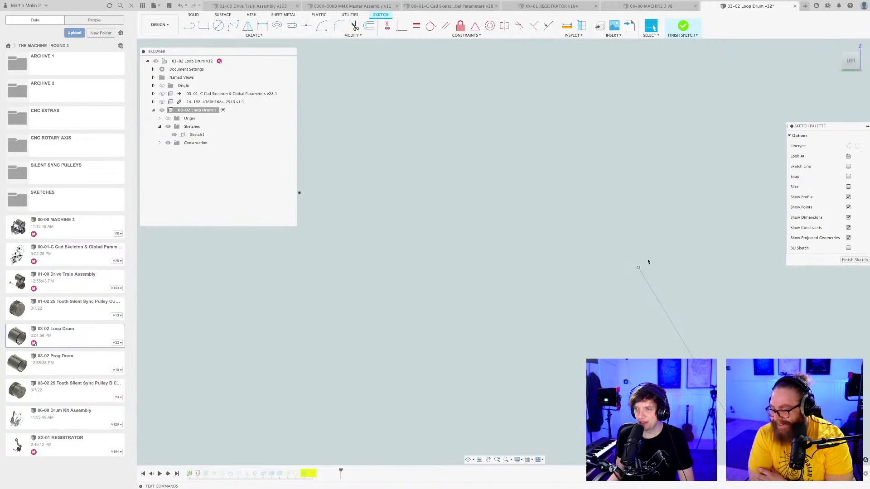
# Delete both flanks and the base line of the small tooth profile.
pyautogui.scroll(-10, 647, 269)
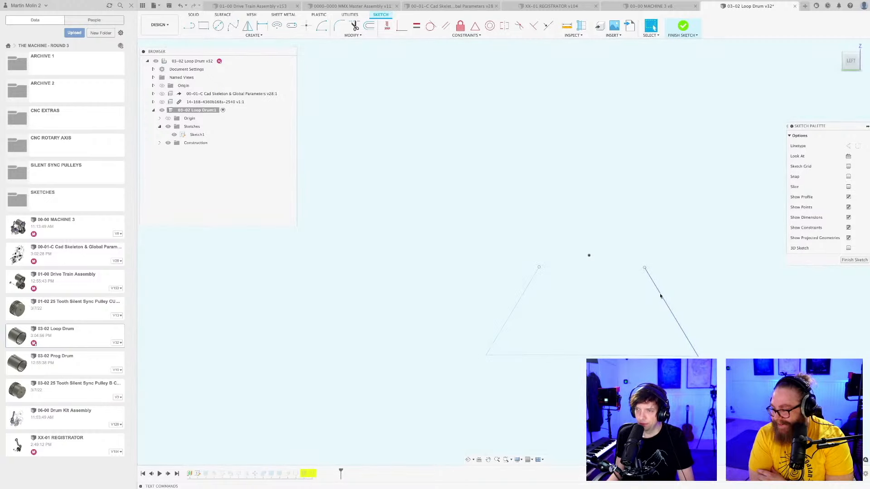
pyautogui.click(659, 295)
pyautogui.press('Delete')
pyautogui.click(638, 355)
pyautogui.press('Delete')
pyautogui.click(525, 293)
pyautogui.press('Delete')
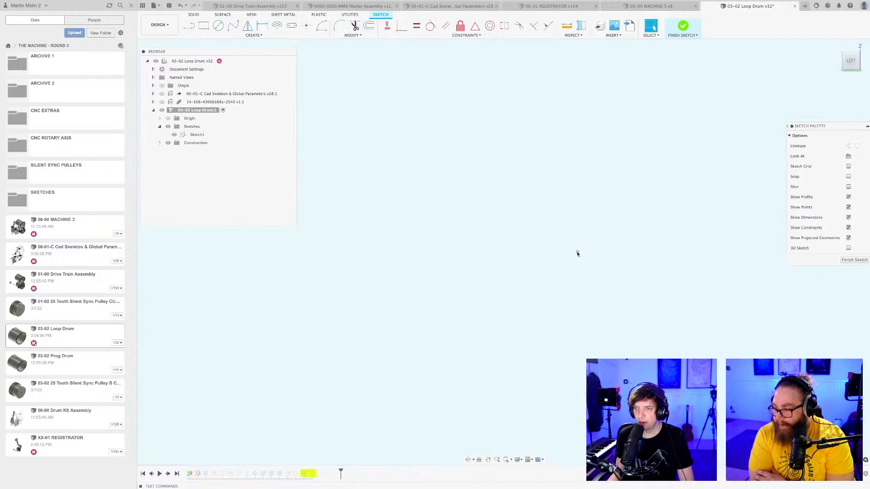
# Delete the leftover sketch point inside the drum near the 856 mm diameter dimension.
pyautogui.scroll(-5, 576, 254)
pyautogui.scroll(-4, 576, 255)
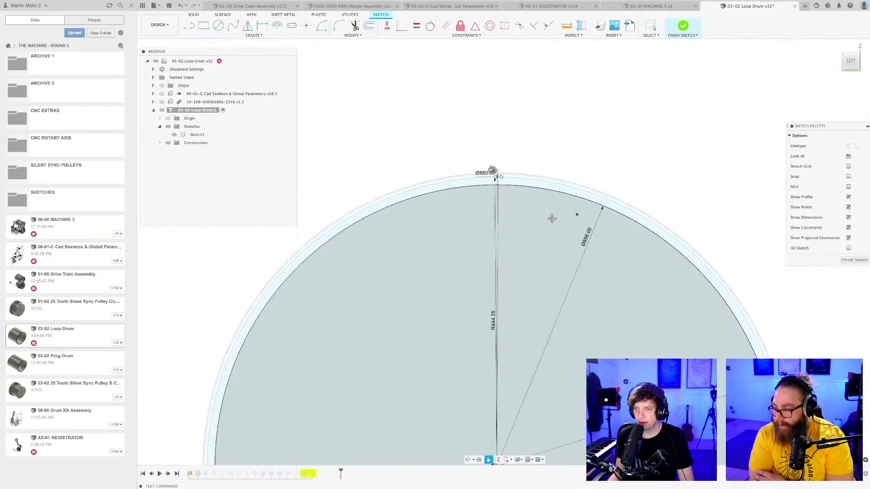
pyautogui.scroll(-2, 538, 172)
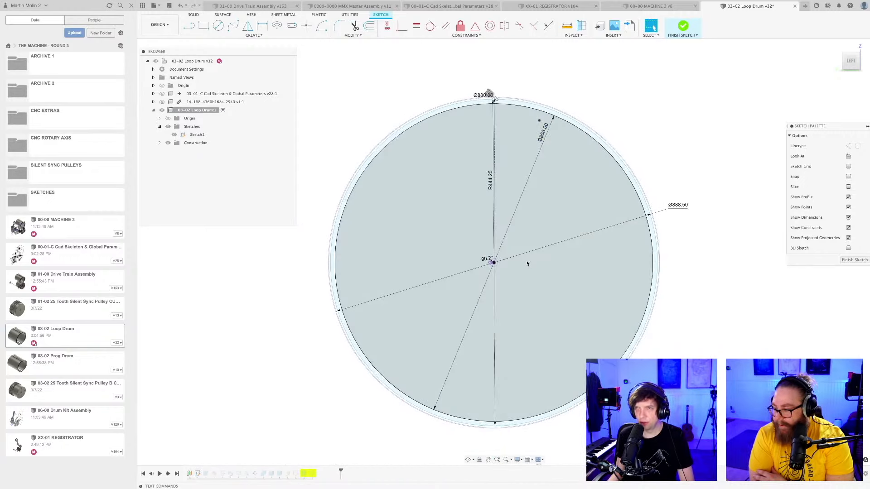
pyautogui.scroll(2, 535, 121)
pyautogui.scroll(-2, 534, 123)
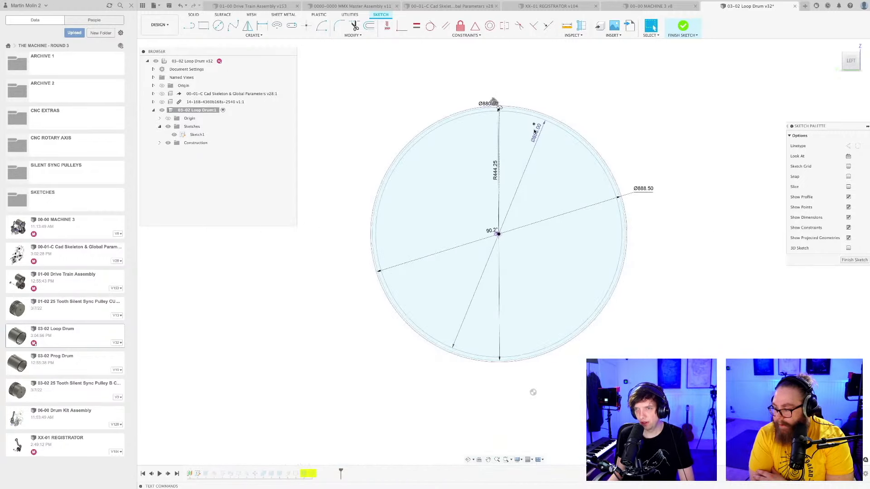
pyautogui.scroll(5, 534, 124)
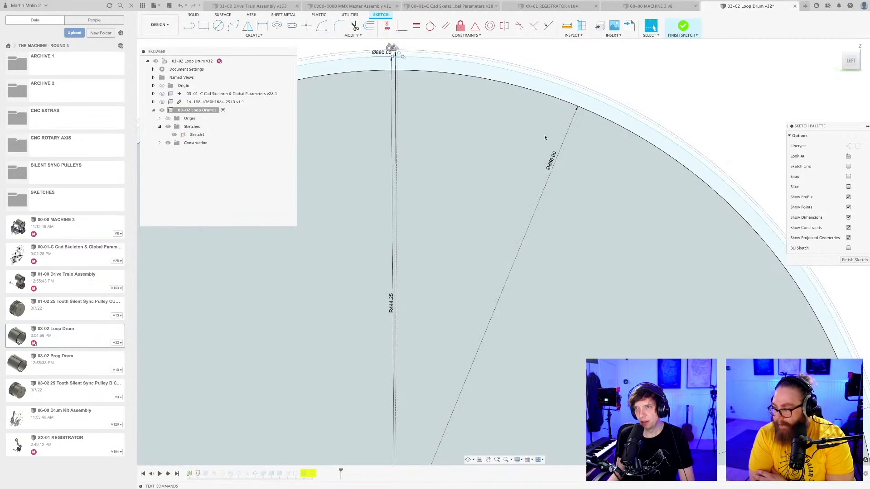
pyautogui.scroll(-5, 545, 257)
pyautogui.moveTo(543, 326); pyautogui.dragTo(521, 309, button='middle')
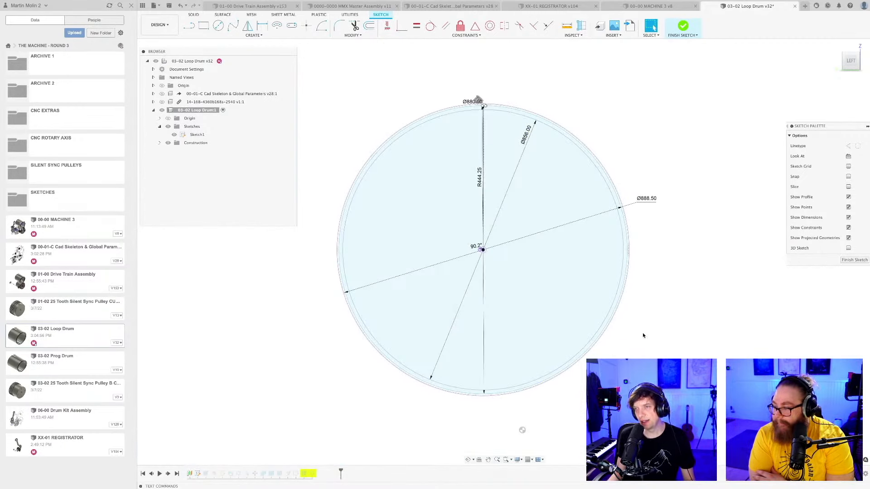
pyautogui.scroll(2, 625, 366)
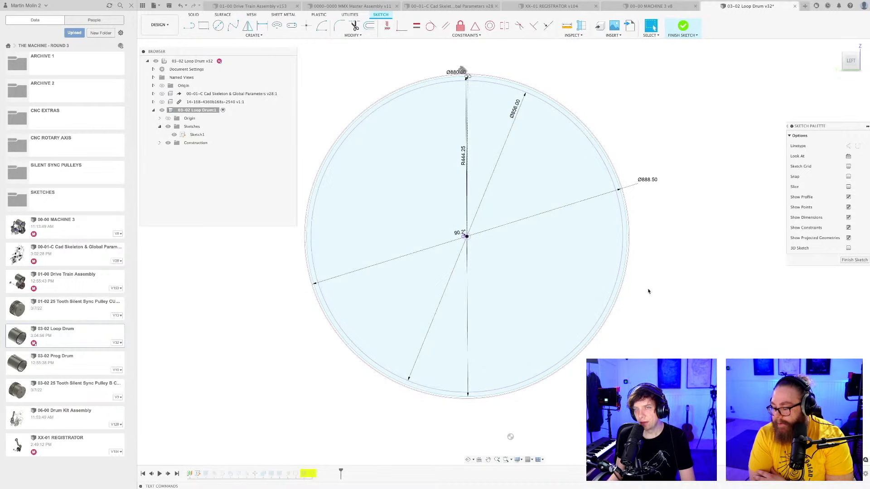
pyautogui.scroll(6, 480, 124)
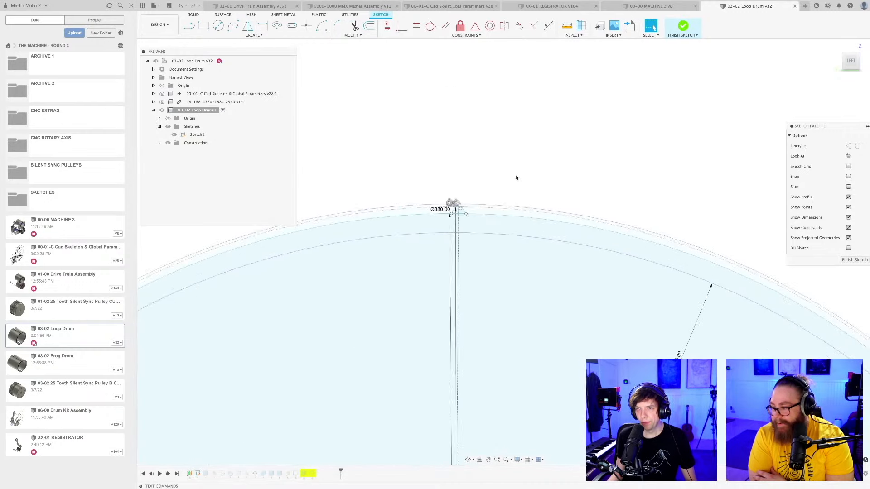
pyautogui.scroll(1, 515, 178)
pyautogui.scroll(2, 484, 236)
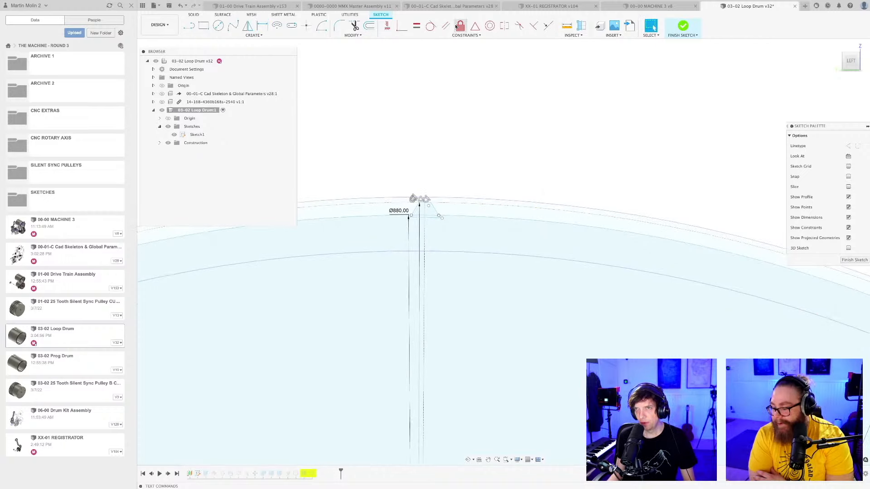
pyautogui.click(490, 26)
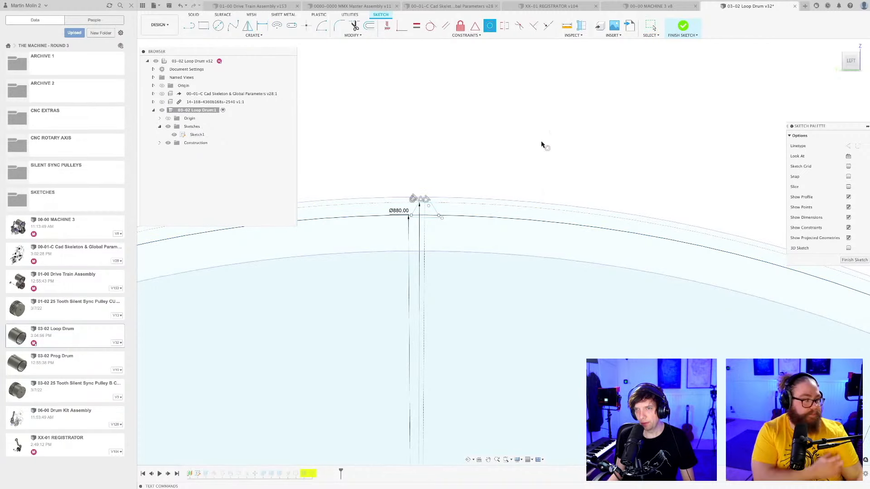
pyautogui.press('Escape')
pyautogui.scroll(-2, 532, 148)
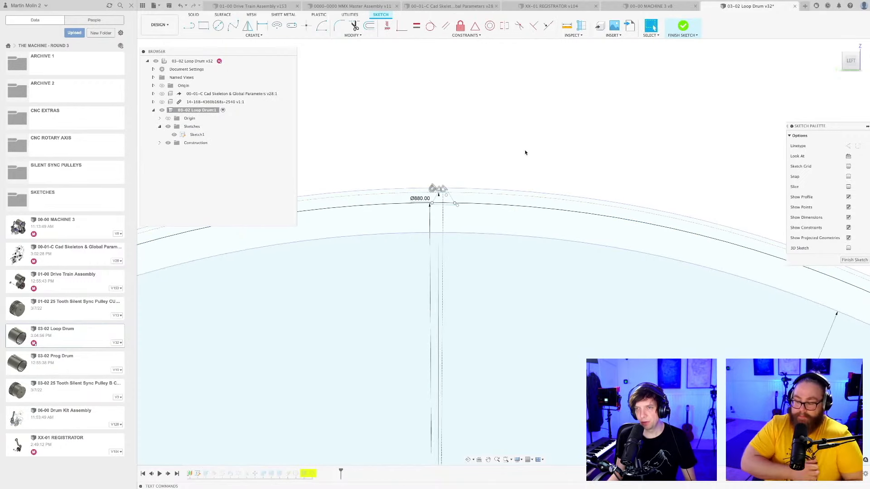
# Try to make the outer circle around the tooth concentric with the other selected sketch geometry.
pyautogui.moveTo(482, 197); pyautogui.dragTo(510, 155, button='middle')
pyautogui.scroll(5, 509, 154)
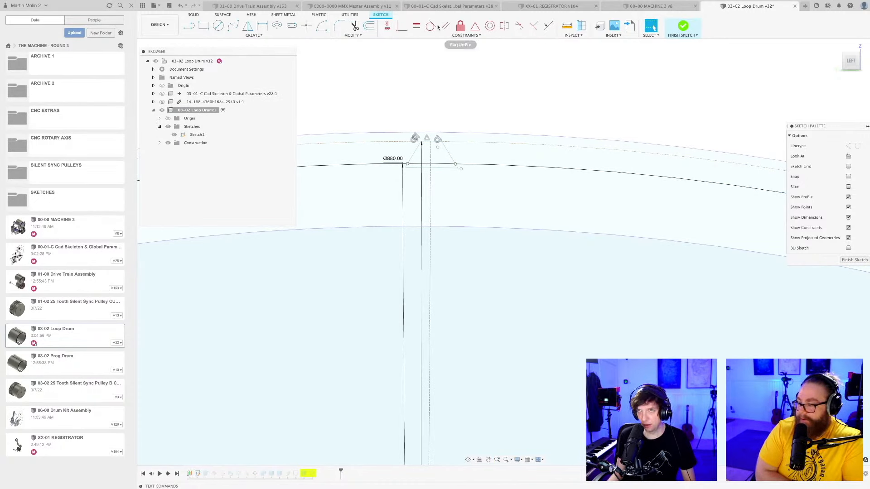
pyautogui.click(490, 25)
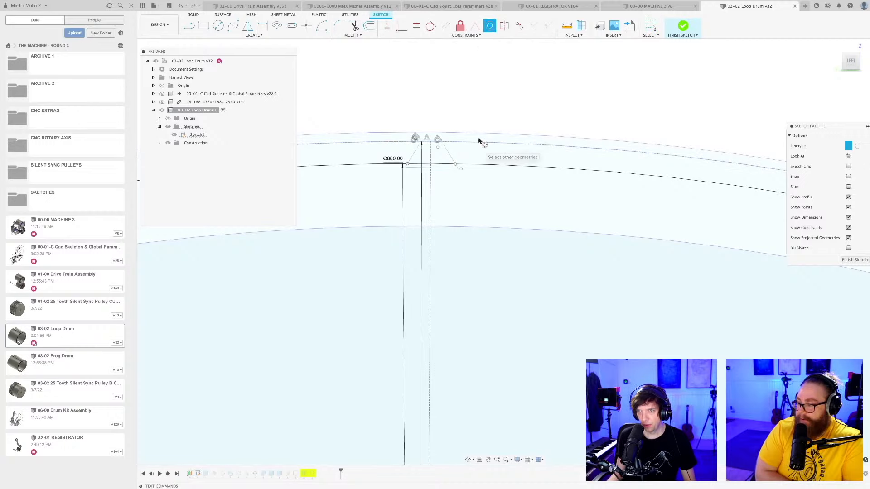
pyautogui.click(479, 133)
pyautogui.scroll(-3, 496, 222)
pyautogui.scroll(-5, 497, 224)
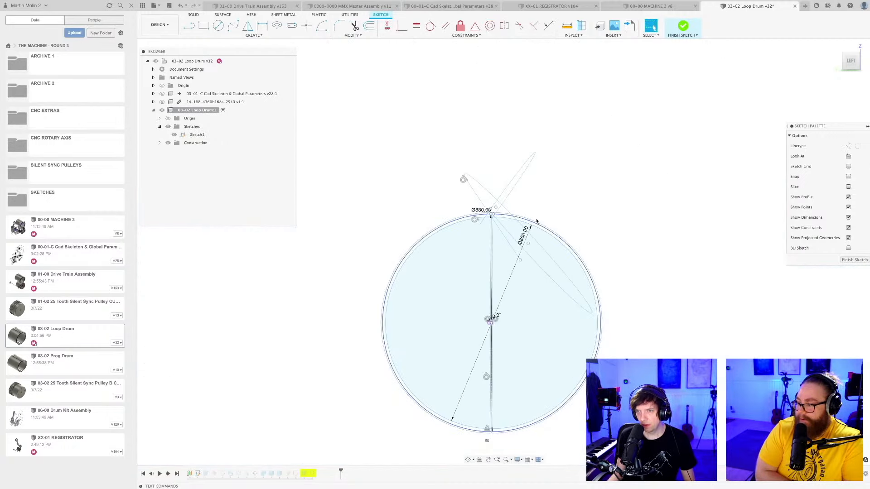
pyautogui.scroll(5, 508, 227)
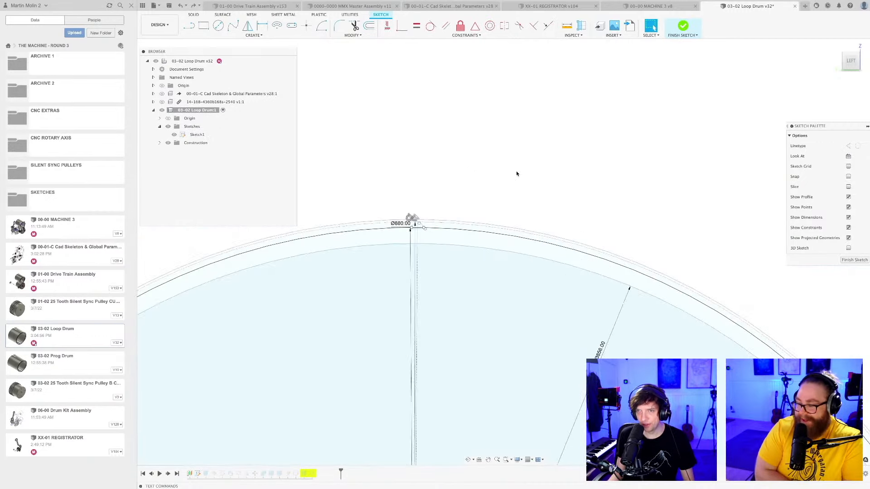
# Try adding a driven diameter dimension to the circle at the tooth tip, and undo it.
pyautogui.scroll(-3, 518, 172)
pyautogui.scroll(6, 470, 178)
pyautogui.moveTo(466, 210)
pyautogui.mouseDown(button='middle')
pyautogui.moveTo(494, 102)
pyautogui.moveTo(511, 104)
pyautogui.moveTo(497, 146)
pyautogui.mouseUp(button='middle')
pyautogui.press('d')
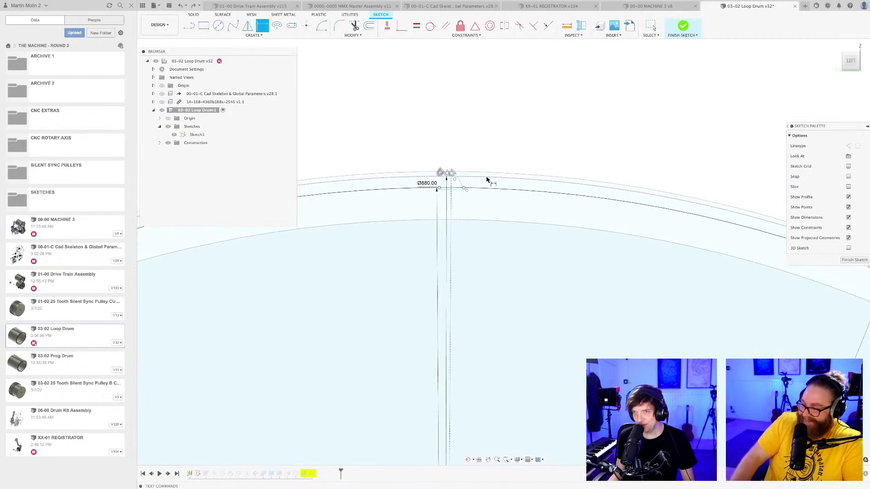
pyautogui.click(488, 178)
pyautogui.click(499, 136)
pyautogui.press('Return')
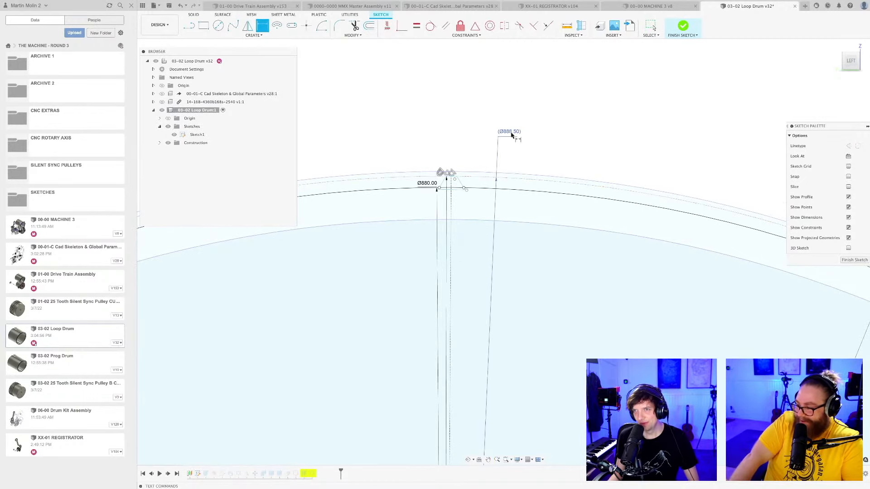
pyautogui.hotkey('ctrl', 'z')
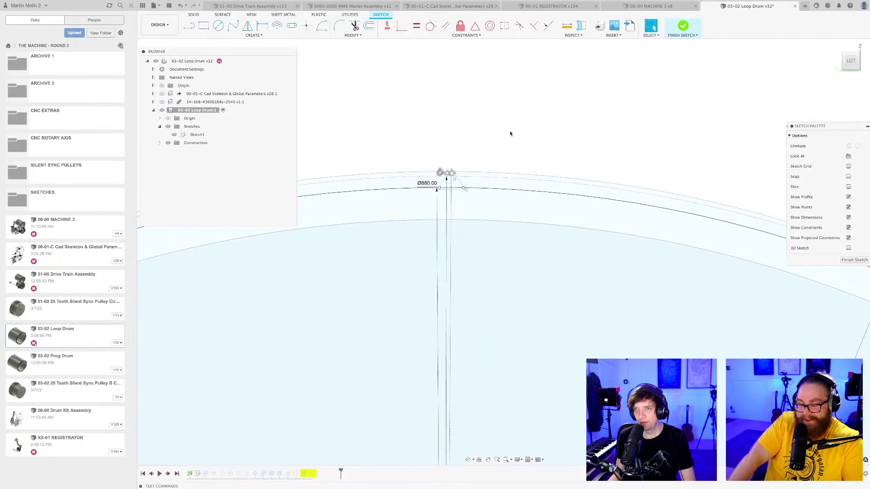
# Delete both flanks of the tooth profile, including the short segments below the 880 mm circle.
pyautogui.scroll(2, 453, 187)
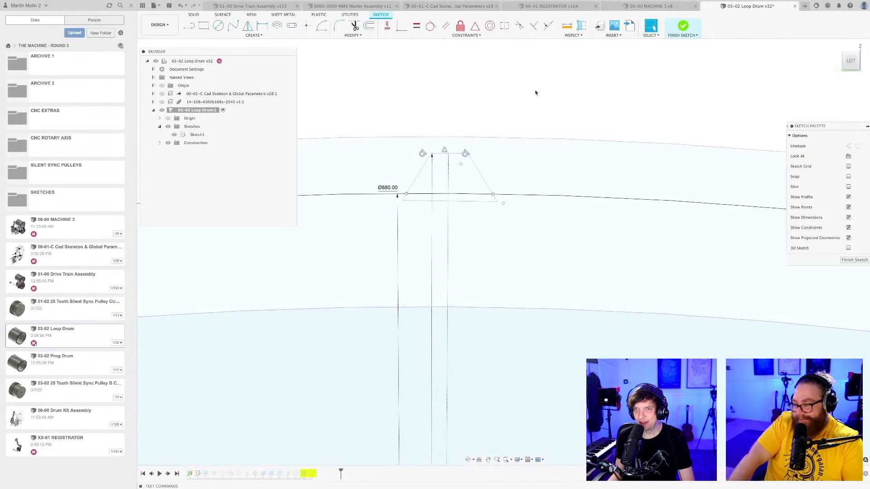
pyautogui.scroll(-1, 532, 96)
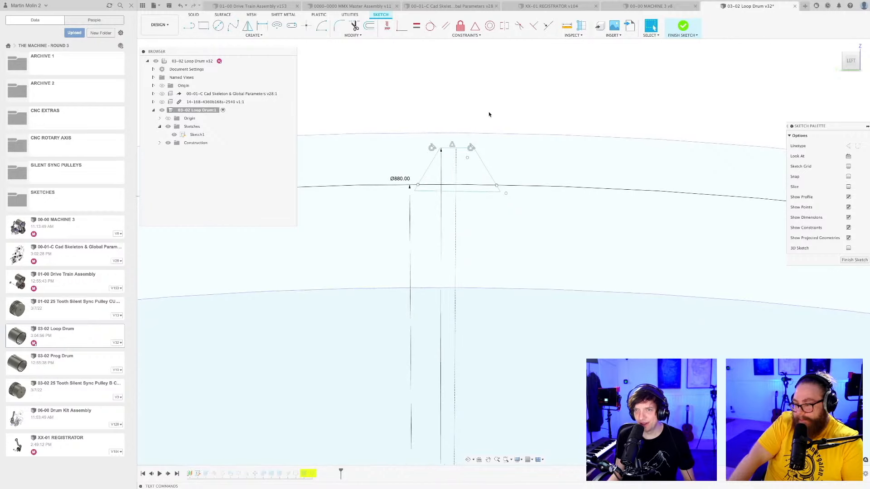
pyautogui.scroll(2, 515, 197)
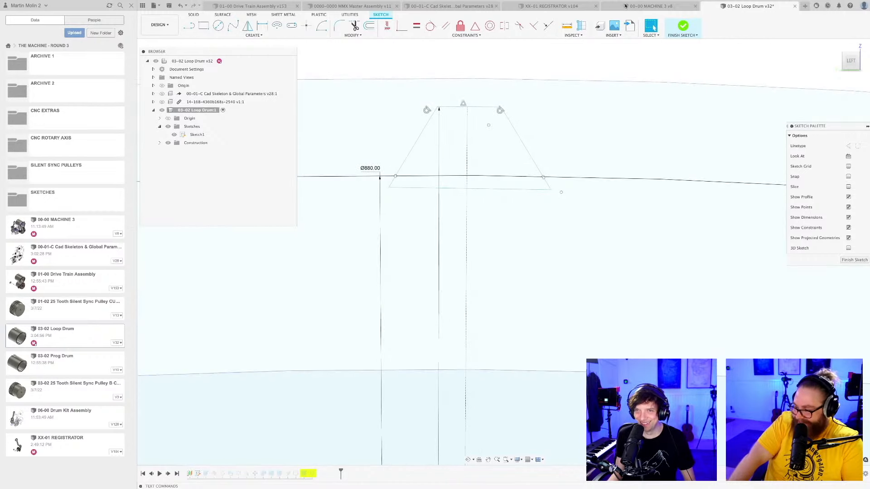
pyautogui.scroll(4, 546, 175)
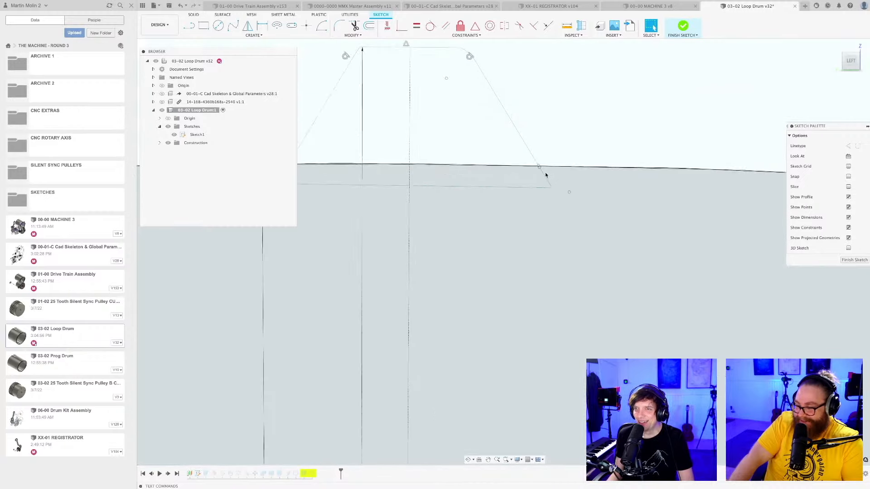
pyautogui.scroll(-5, 529, 149)
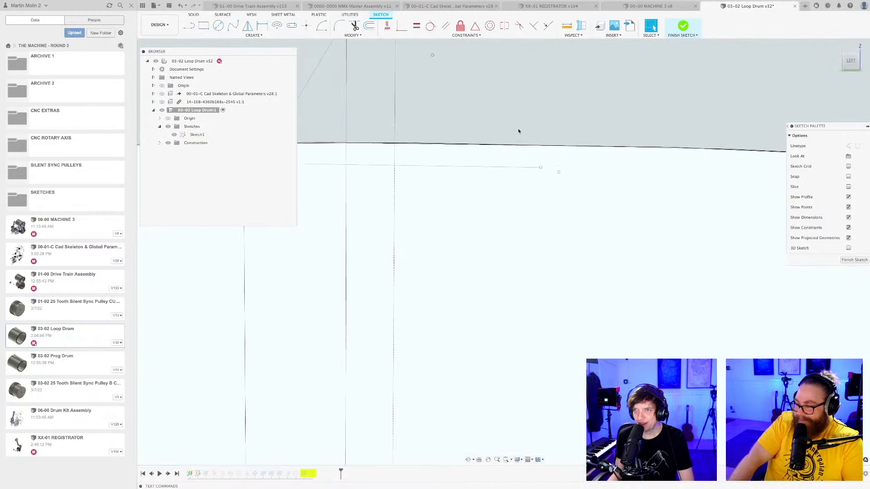
pyautogui.scroll(-3, 518, 130)
pyautogui.moveTo(492, 120); pyautogui.dragTo(582, 131, button='middle')
pyautogui.scroll(5, 445, 178)
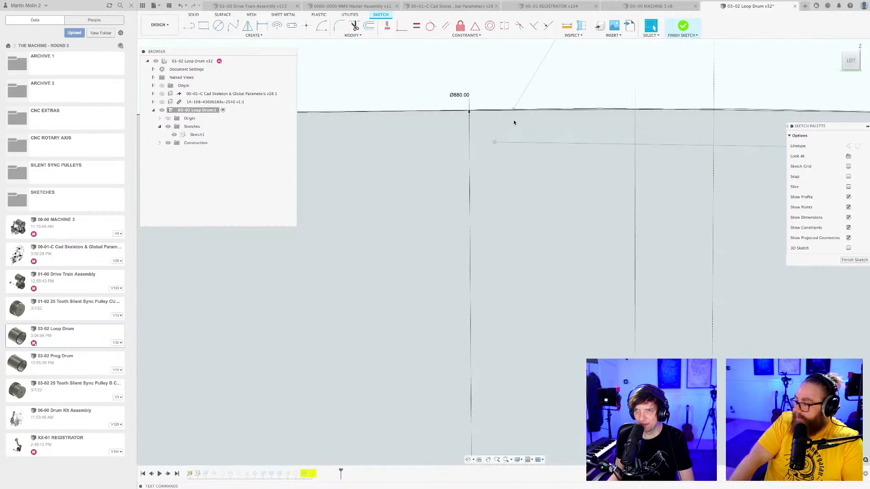
pyautogui.scroll(4, 516, 115)
pyautogui.scroll(-5, 505, 149)
pyautogui.scroll(-3, 549, 88)
pyautogui.moveTo(556, 99); pyautogui.dragTo(486, 174, button='middle')
pyautogui.scroll(3, 486, 174)
pyautogui.click(474, 157)
pyautogui.press('Delete')
# Redraw both tooth flanks as straight lines from the rounded corner ends to the matching ends of the base line.
pyautogui.press('l')
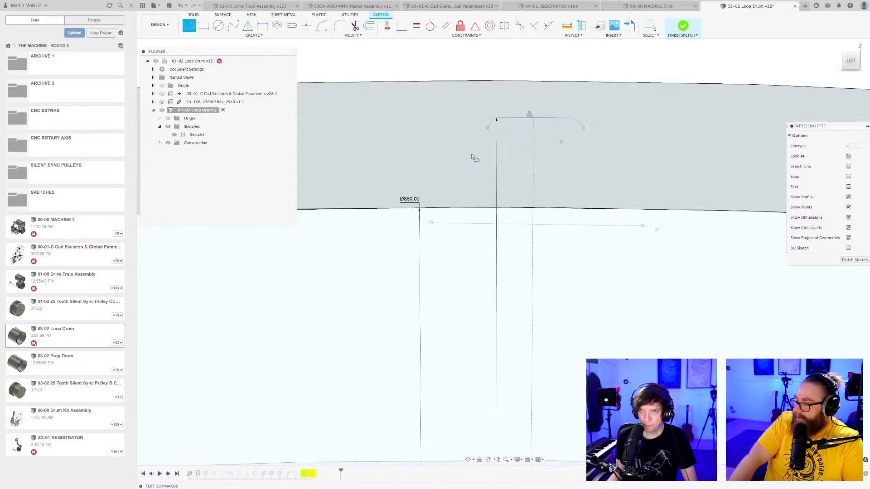
pyautogui.click(488, 131)
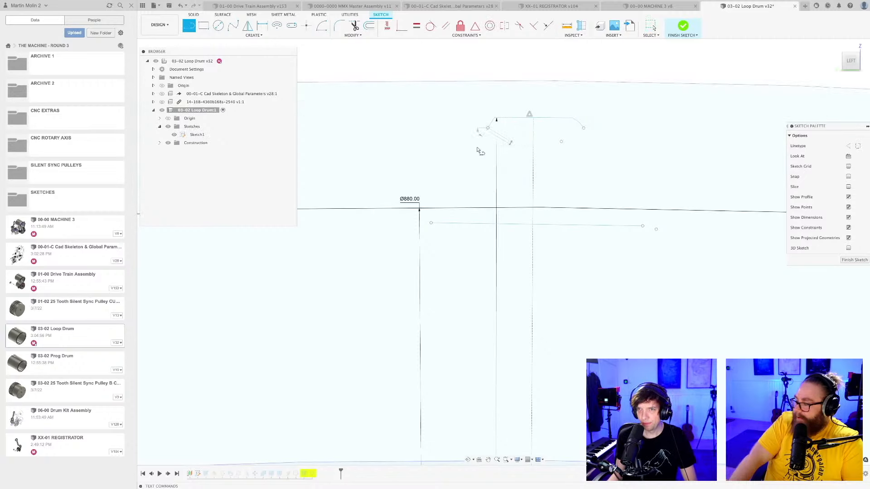
pyautogui.click(431, 223)
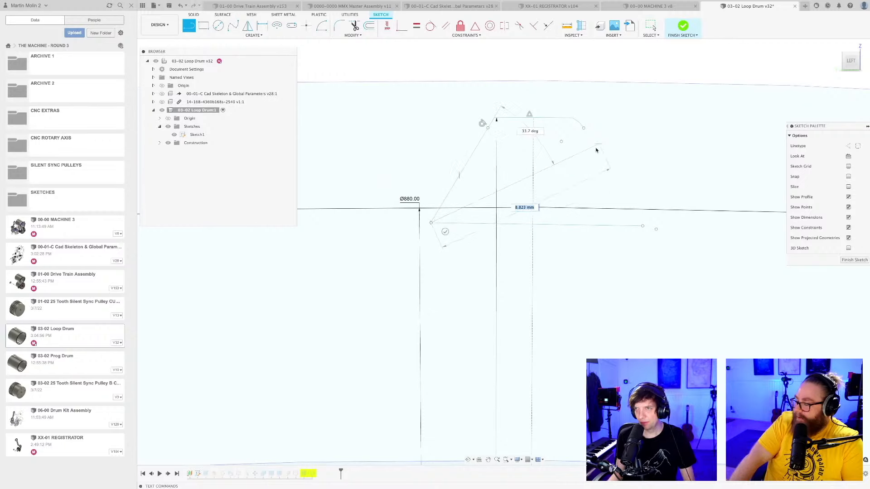
pyautogui.press('Escape')
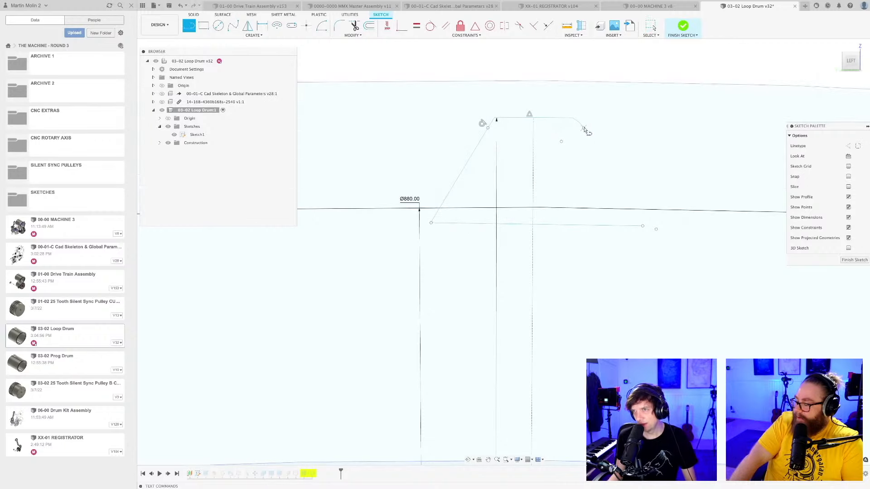
pyautogui.click(584, 128)
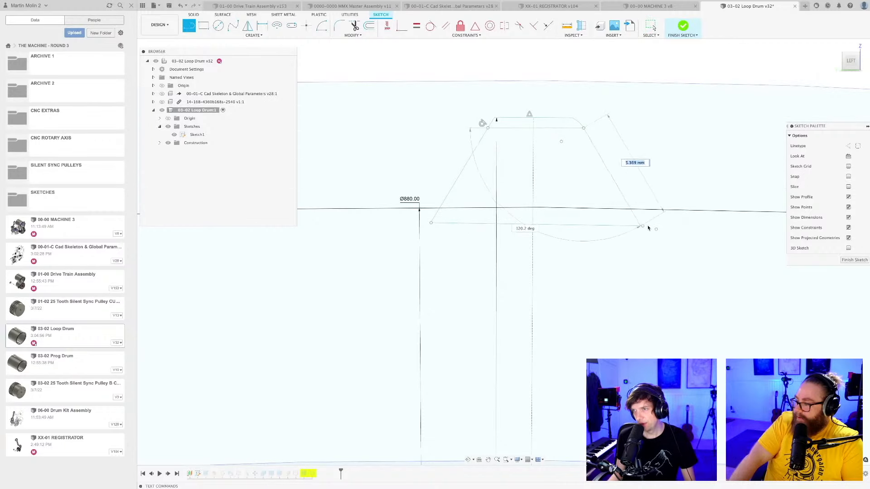
pyautogui.click(643, 228)
pyautogui.scroll(4, 644, 228)
pyautogui.scroll(-3, 643, 252)
pyautogui.press('Escape')
pyautogui.scroll(-2, 582, 333)
pyautogui.moveTo(593, 312); pyautogui.dragTo(568, 259, button='middle')
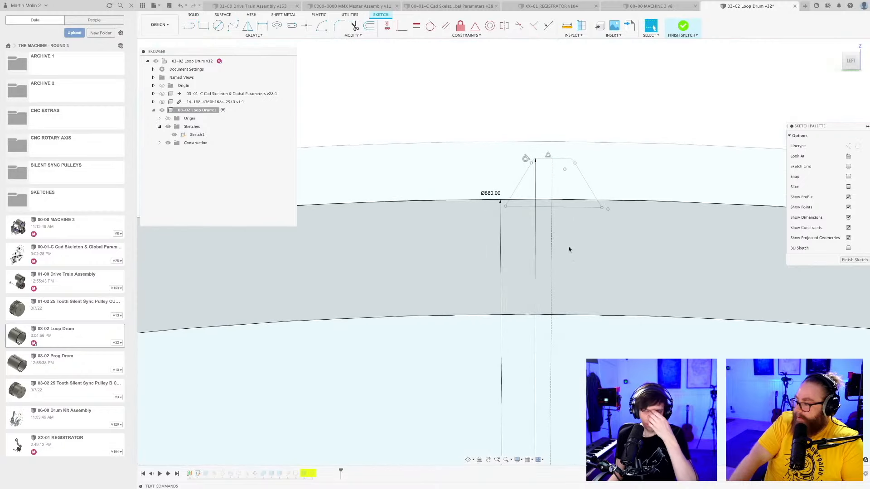
pyautogui.scroll(4, 563, 212)
pyautogui.scroll(2, 563, 213)
pyautogui.press('d')
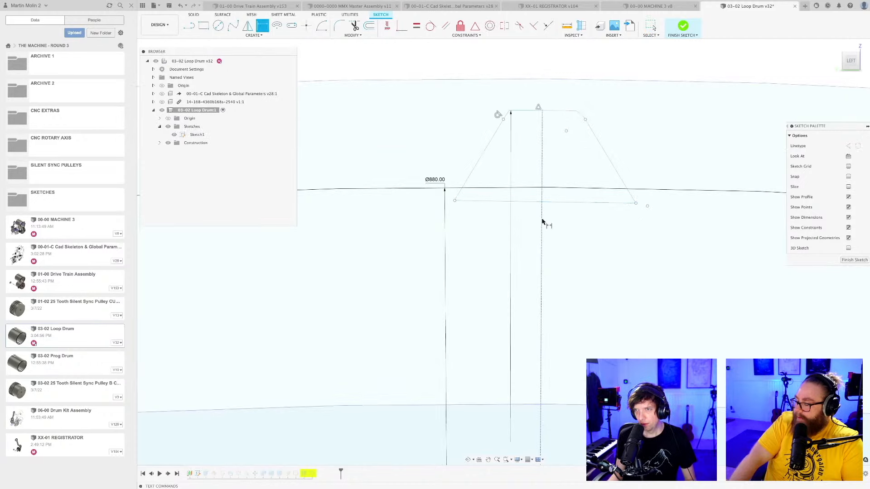
pyautogui.click(553, 202)
pyautogui.press('Escape')
pyautogui.press('Escape')
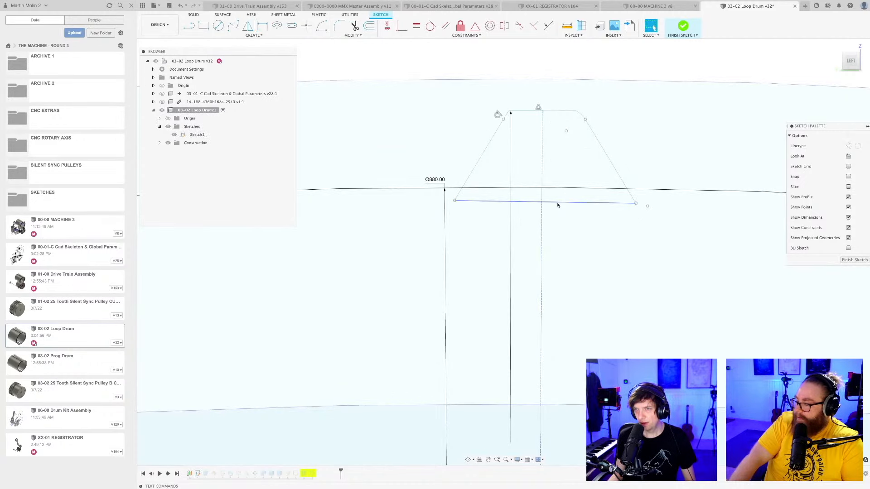
# Delete the diagonal line joining the centre of the near circles to the tooth on the offset circle.
pyautogui.moveTo(557, 204)
pyautogui.keyDown('shift'); pyautogui.mouseDown(button='middle')
pyautogui.moveTo(569, 258)
pyautogui.moveTo(604, 293)
pyautogui.moveTo(543, 159)
pyautogui.moveTo(585, 225)
pyautogui.moveTo(430, 210)
pyautogui.moveTo(337, 292)
pyautogui.moveTo(481, 229)
pyautogui.moveTo(521, 249)
pyautogui.moveTo(601, 256)
pyautogui.moveTo(539, 254)
pyautogui.moveTo(548, 247)
pyautogui.moveTo(504, 266)
pyautogui.mouseUp(button='middle'); pyautogui.keyUp('shift')
pyautogui.scroll(-6, 585, 278)
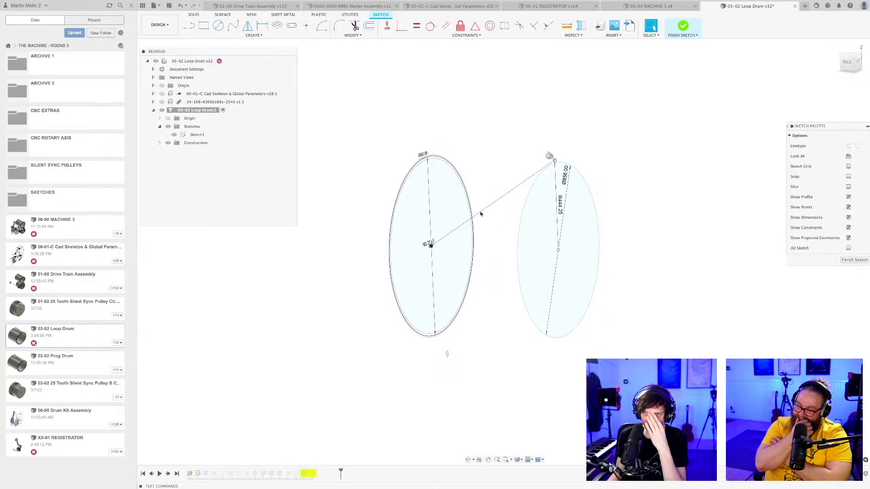
pyautogui.moveTo(486, 234)
pyautogui.keyDown('shift'); pyautogui.mouseDown(button='middle')
pyautogui.moveTo(503, 237)
pyautogui.moveTo(489, 234)
pyautogui.mouseUp(button='middle'); pyautogui.keyUp('shift')
pyautogui.click(197, 135)
pyautogui.click(252, 356)
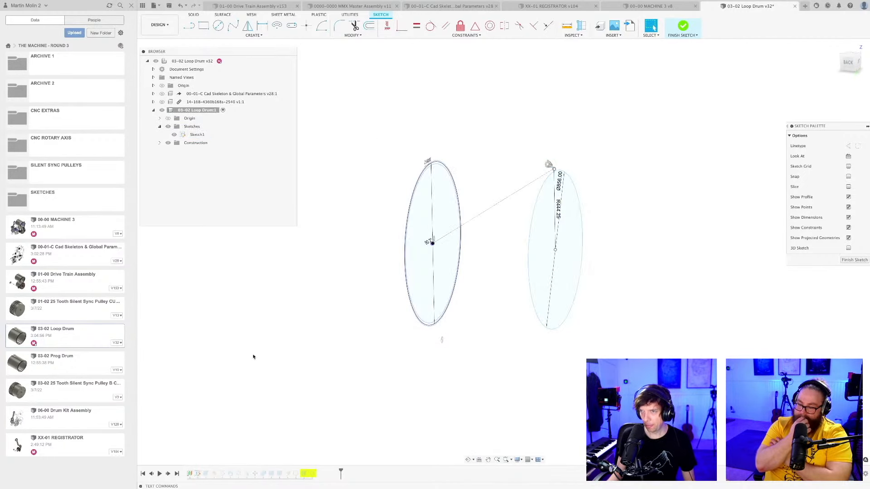
pyautogui.click(495, 206)
pyautogui.press('Delete')
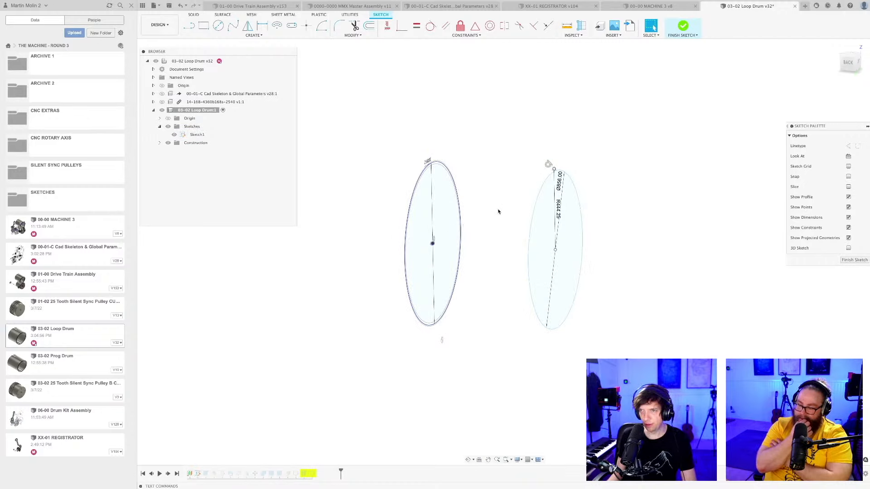
# Highlight Sketch1's geometry to check what belongs to it, and finish editing the sketch.
pyautogui.scroll(-2, 491, 223)
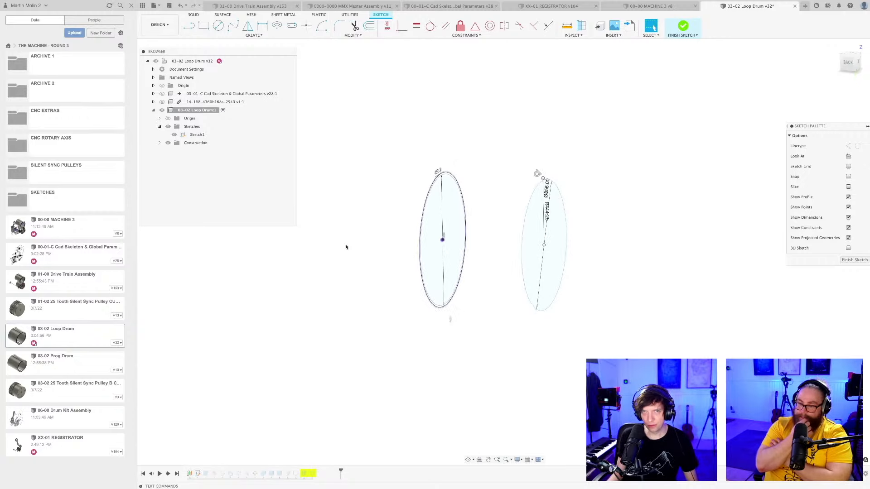
pyautogui.click(195, 134)
pyautogui.click(392, 140)
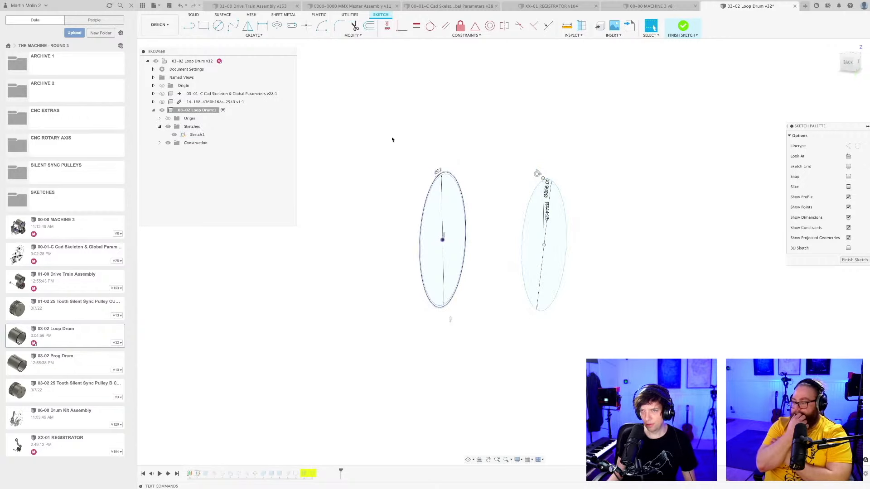
pyautogui.click(197, 134)
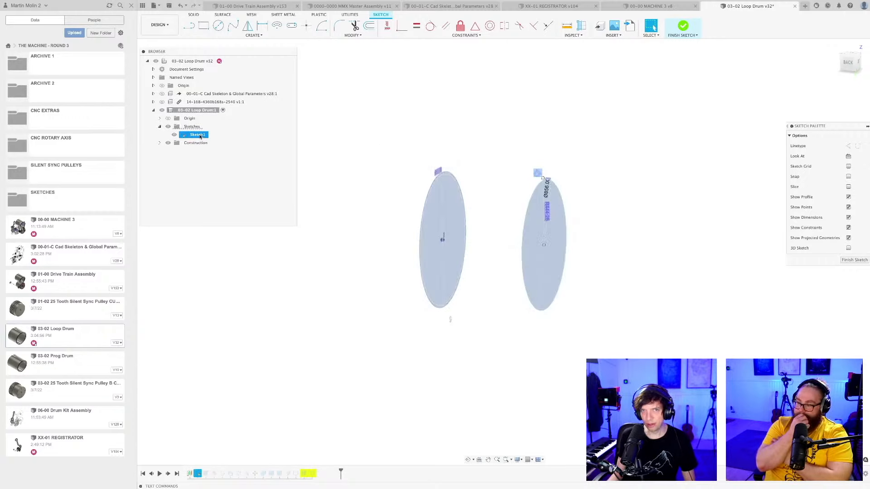
pyautogui.click(325, 460)
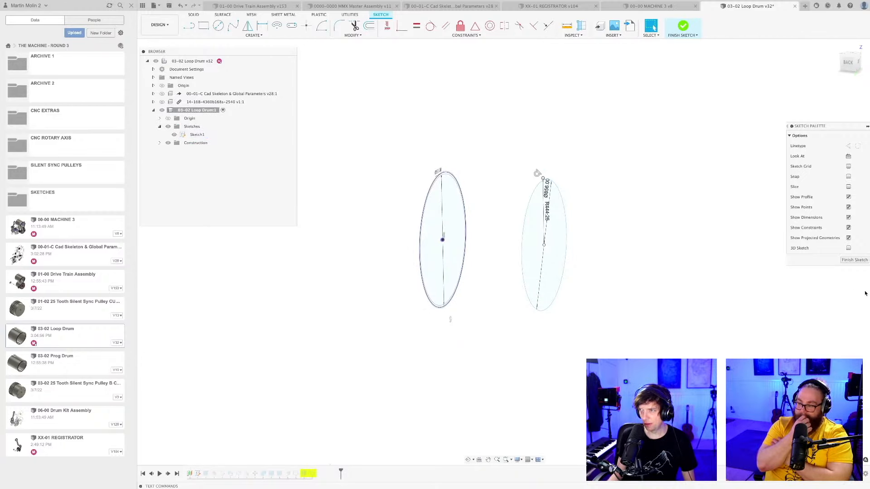
pyautogui.click(855, 260)
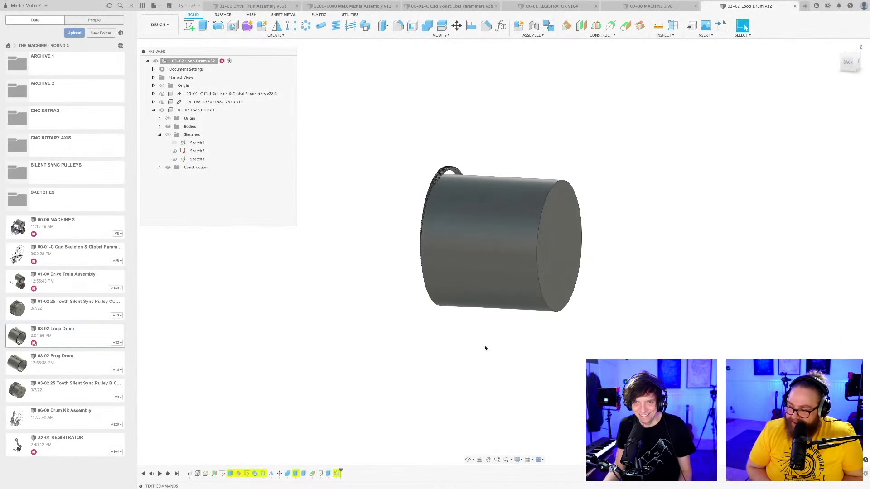
# Show Sketch1 and examine how its circles line up with the drum body and the toothed ring.
pyautogui.moveTo(485, 346)
pyautogui.keyDown('shift'); pyautogui.mouseDown(button='middle')
pyautogui.moveTo(422, 348)
pyautogui.moveTo(534, 349)
pyautogui.moveTo(493, 336)
pyautogui.moveTo(440, 336)
pyautogui.moveTo(477, 328)
pyautogui.moveTo(511, 338)
pyautogui.moveTo(524, 326)
pyautogui.moveTo(442, 320)
pyautogui.moveTo(477, 325)
pyautogui.moveTo(476, 334)
pyautogui.mouseUp(button='middle'); pyautogui.keyUp('shift')
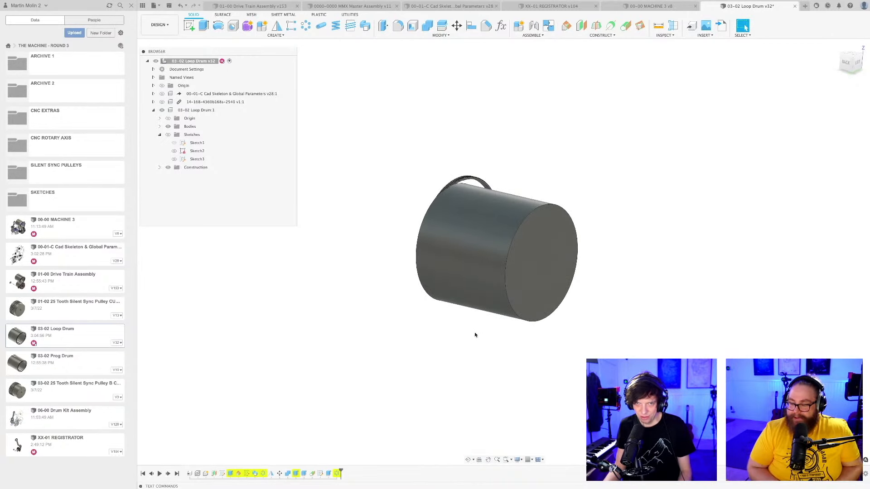
pyautogui.click(168, 135)
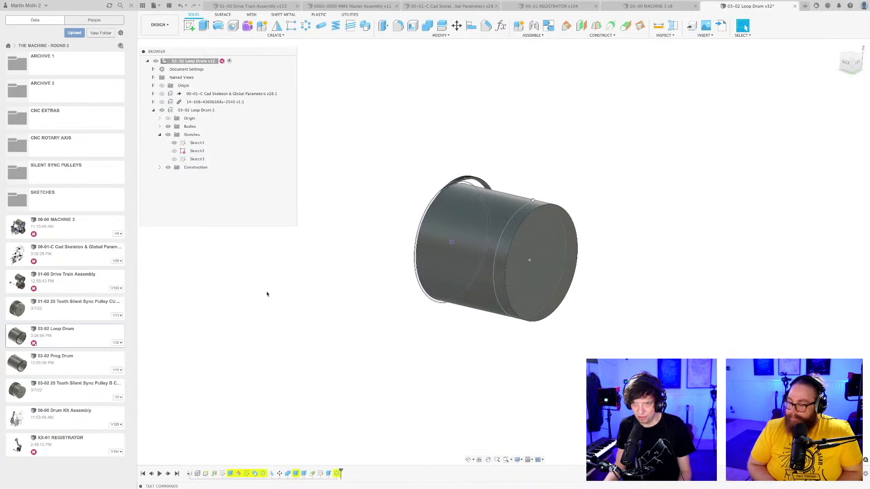
pyautogui.keyDown('shift'); pyautogui.moveTo(268, 295); pyautogui.dragTo(294, 295, button='middle'); pyautogui.keyUp('shift')
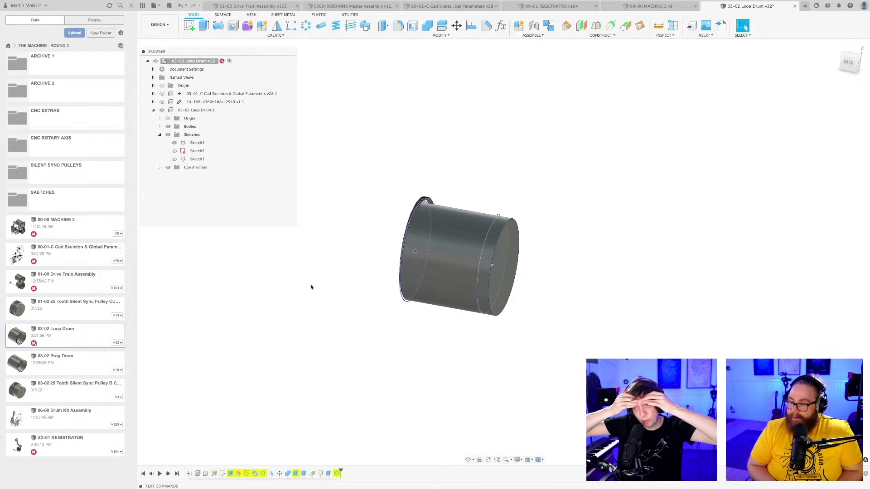
pyautogui.keyDown('shift'); pyautogui.moveTo(416, 205); pyautogui.dragTo(458, 212, button='middle'); pyautogui.keyUp('shift')
pyautogui.scroll(10, 425, 211)
pyautogui.scroll(-6, 425, 211)
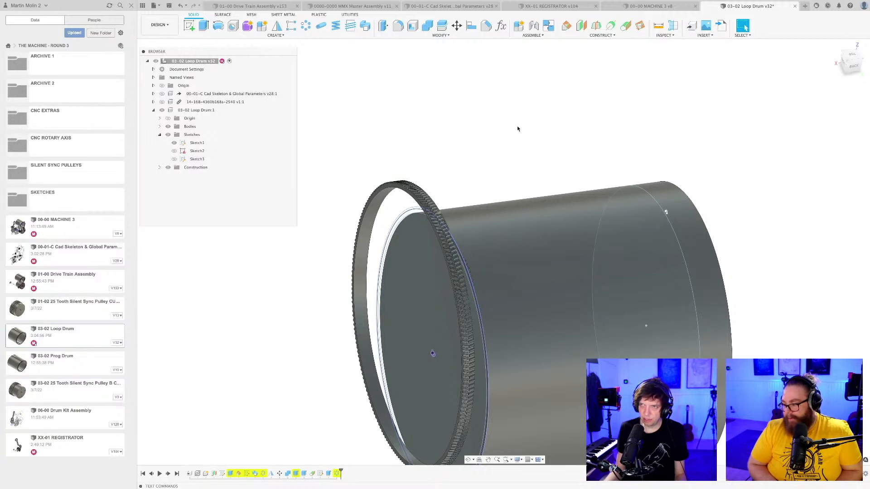
# Save the loop drum design.
pyautogui.keyDown('shift'); pyautogui.moveTo(499, 151); pyautogui.dragTo(530, 159, button='middle'); pyautogui.keyUp('shift')
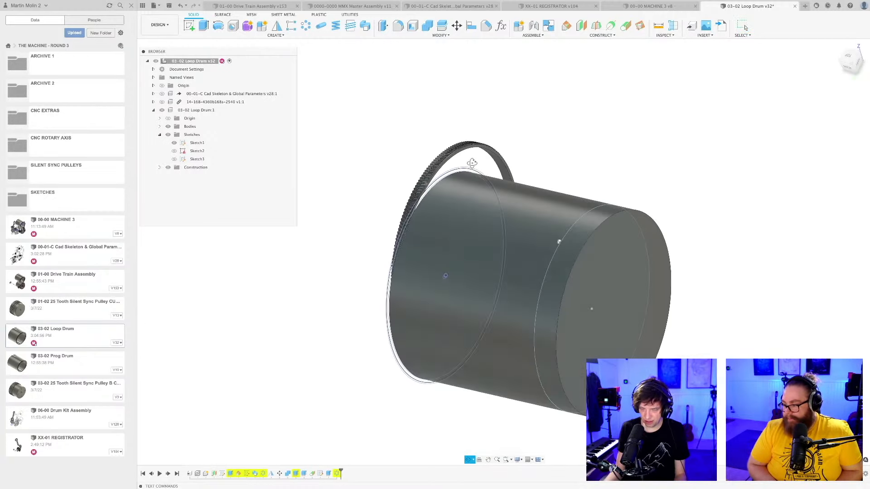
pyautogui.press('super+s')
pyautogui.press('Escape')
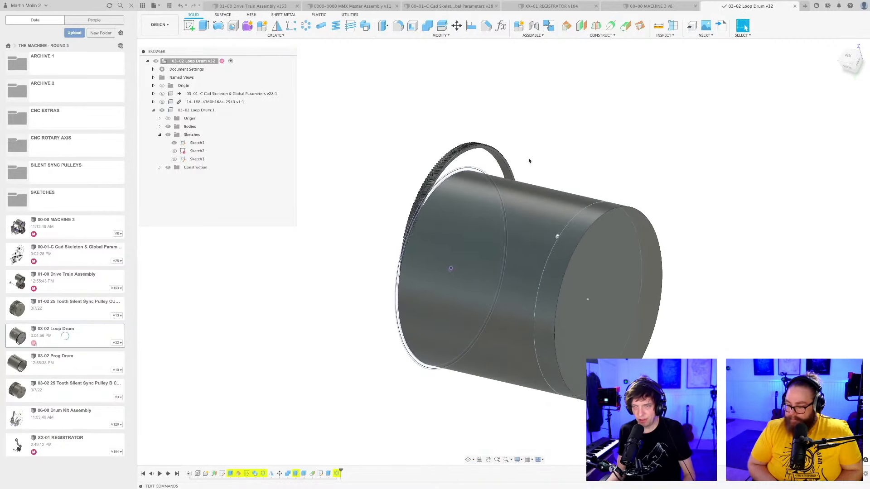
# Open Sketch1 for editing and examine its concentric circles head-on and at an angle.
pyautogui.moveTo(529, 161)
pyautogui.keyDown('shift'); pyautogui.mouseDown(button='middle')
pyautogui.moveTo(575, 151)
pyautogui.moveTo(557, 138)
pyautogui.moveTo(585, 139)
pyautogui.moveTo(548, 151)
pyautogui.moveTo(490, 148)
pyautogui.moveTo(553, 156)
pyautogui.moveTo(530, 165)
pyautogui.mouseUp(button='middle'); pyautogui.keyUp('shift')
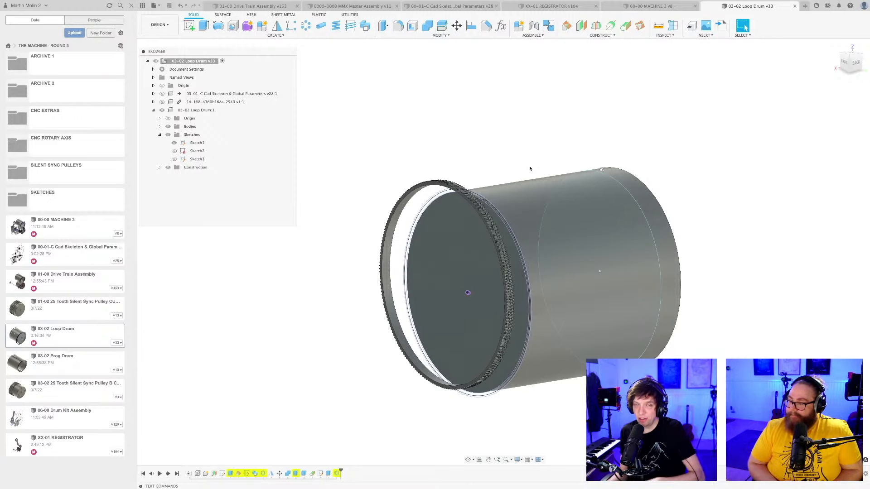
pyautogui.doubleClick(197, 143)
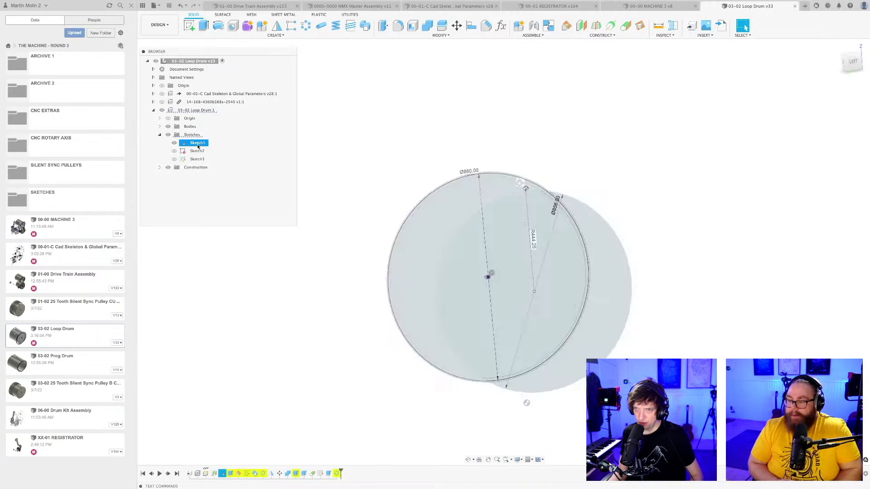
pyautogui.scroll(5, 510, 197)
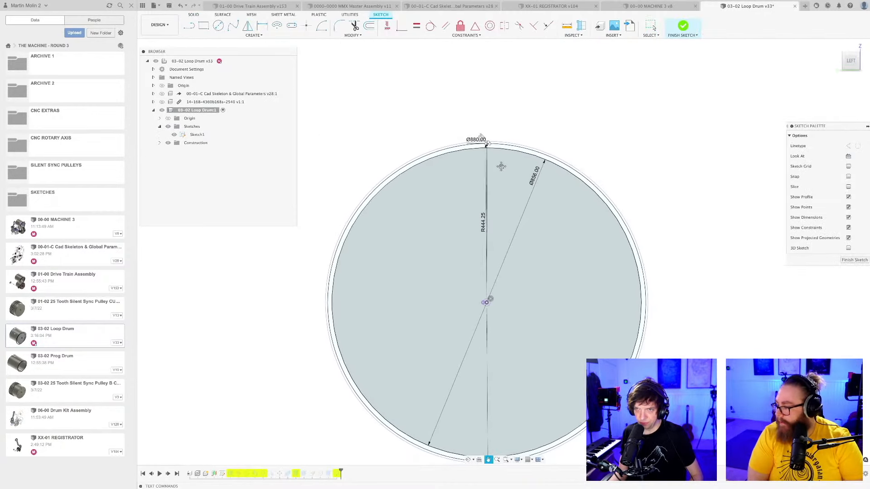
pyautogui.scroll(-5, 491, 156)
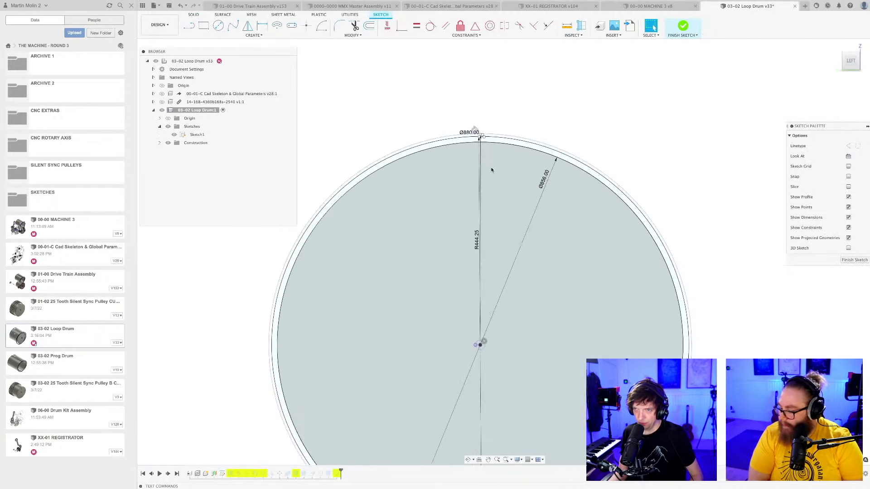
pyautogui.moveTo(492, 169)
pyautogui.keyDown('shift'); pyautogui.mouseDown(button='middle')
pyautogui.moveTo(510, 184)
pyautogui.moveTo(550, 152)
pyautogui.mouseUp(button='middle'); pyautogui.keyUp('shift')
pyautogui.scroll(-5, 510, 185)
pyautogui.click(687, 221)
pyautogui.moveTo(659, 232)
pyautogui.keyDown('shift'); pyautogui.mouseDown(button='middle')
pyautogui.moveTo(684, 225)
pyautogui.moveTo(685, 238)
pyautogui.mouseUp(button='middle'); pyautogui.keyUp('shift')
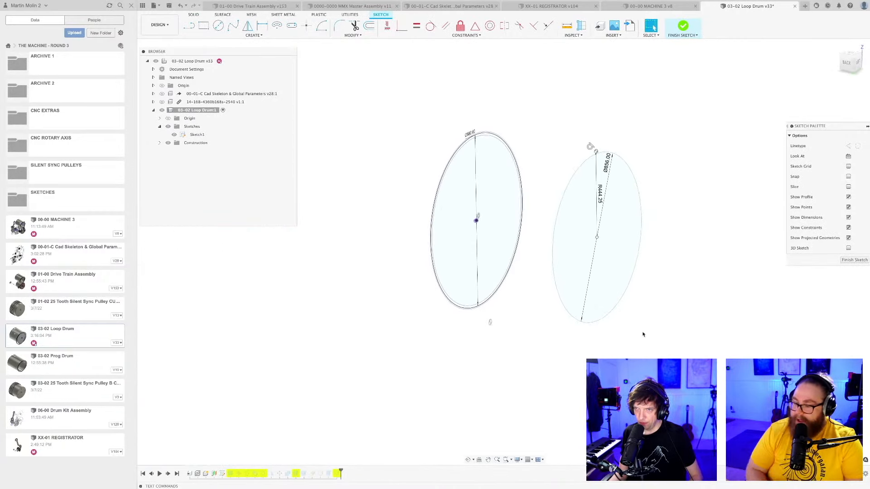
# Inspect the separate 856 mm circle that sits away from the main circles of Sketch1.
pyautogui.scroll(-2, 639, 331)
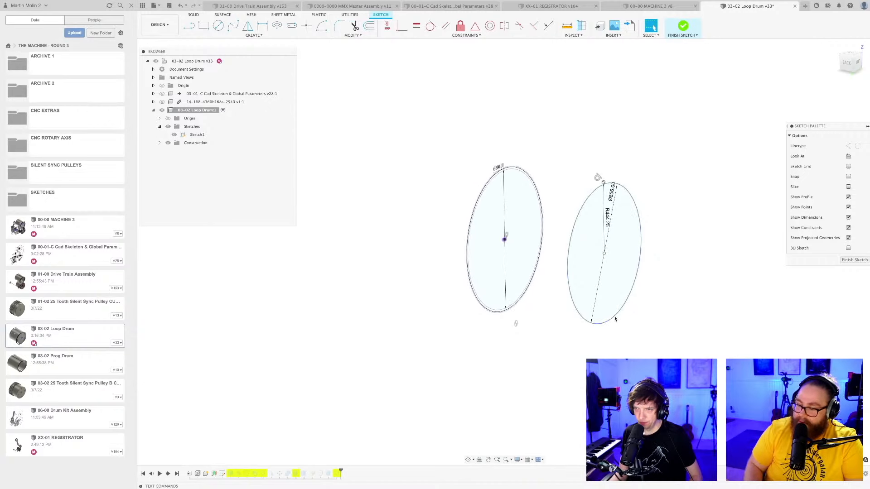
pyautogui.click(615, 319)
pyautogui.click(637, 317)
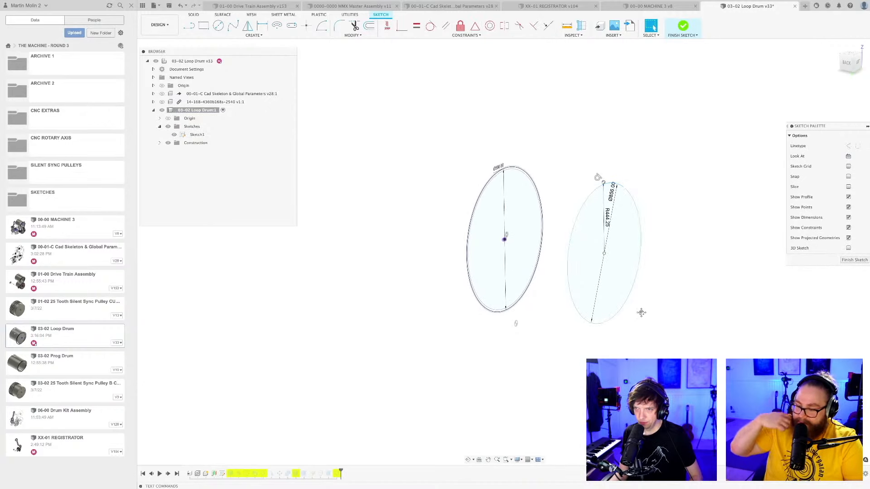
pyautogui.moveTo(641, 313); pyautogui.dragTo(613, 322, button='middle')
pyautogui.scroll(1, 613, 322)
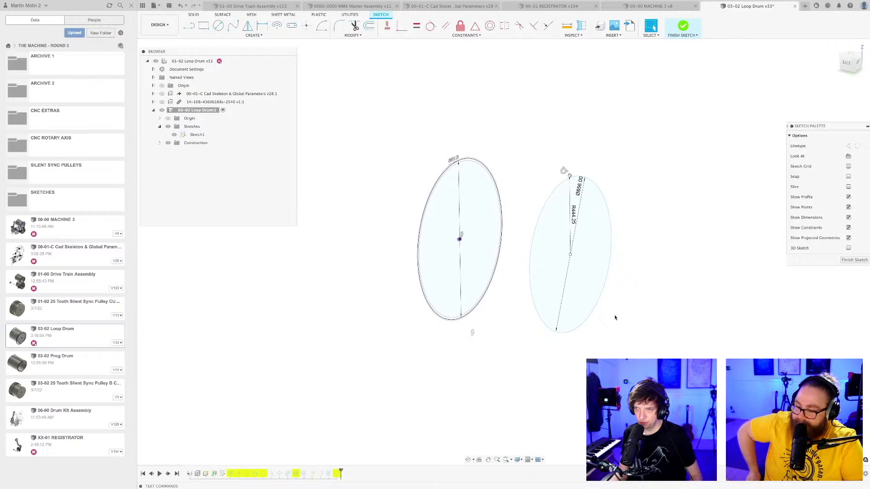
pyautogui.moveTo(617, 310)
pyautogui.keyDown('shift'); pyautogui.mouseDown(button='middle')
pyautogui.moveTo(565, 319)
pyautogui.moveTo(592, 309)
pyautogui.moveTo(575, 306)
pyautogui.moveTo(587, 311)
pyautogui.mouseUp(button='middle'); pyautogui.keyUp('shift')
pyautogui.click(567, 321)
pyautogui.click(585, 312)
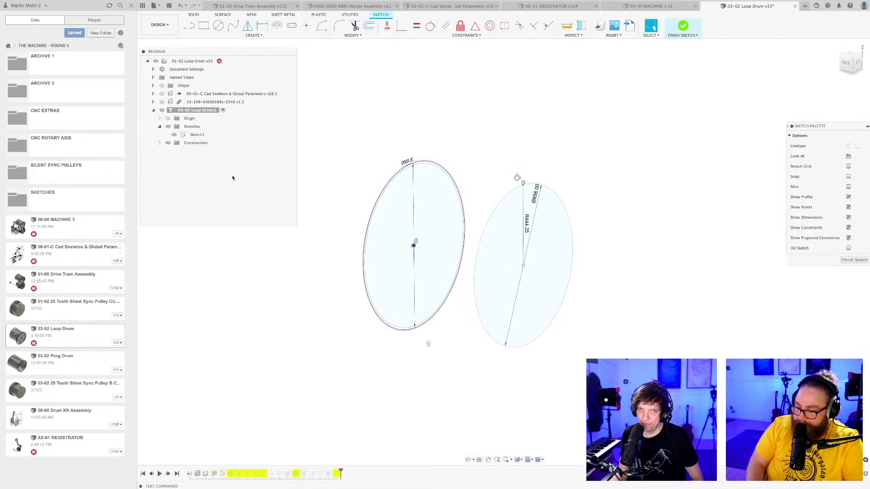
# Hide Sketch1 and bring the sketch options closer to check the 3D Sketch setting.
pyautogui.click(174, 134)
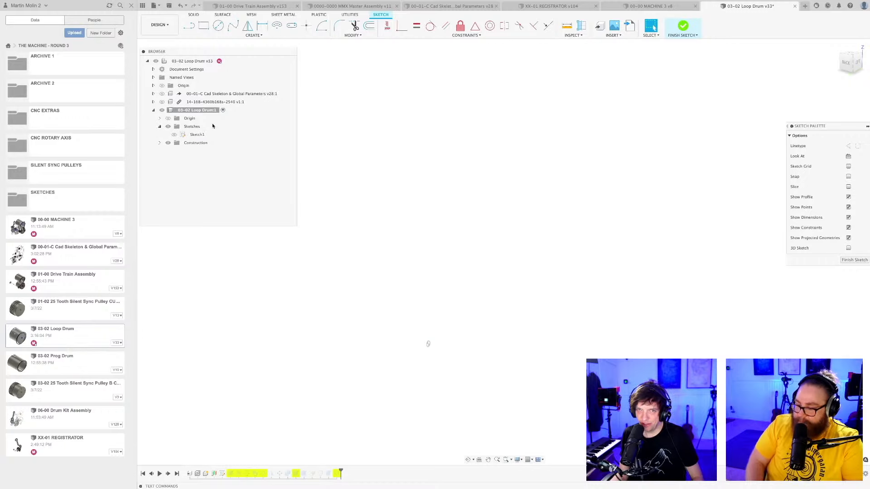
pyautogui.moveTo(798, 126)
pyautogui.mouseDown()
pyautogui.moveTo(680, 126)
pyautogui.moveTo(417, 88)
pyautogui.mouseUp()
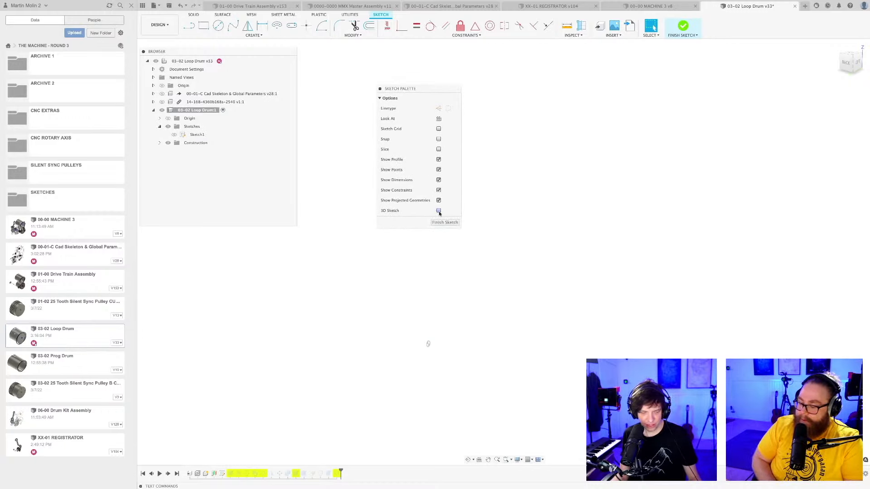
pyautogui.click(439, 211)
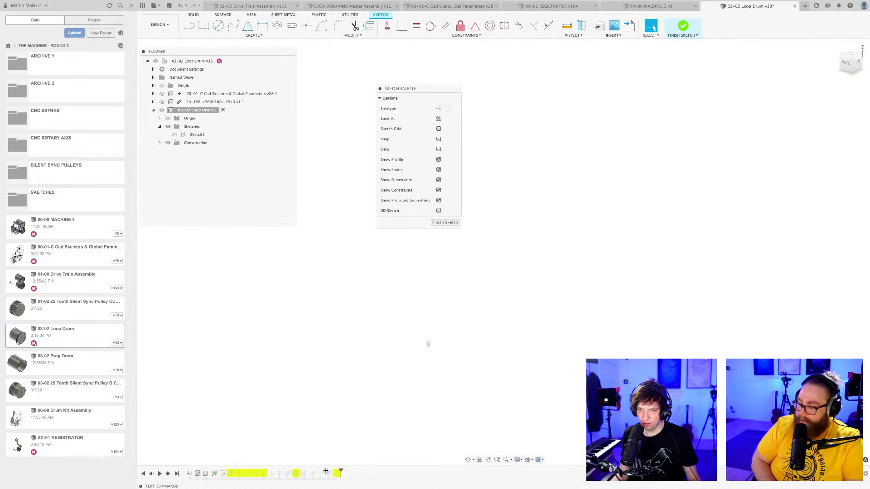
# Roll the design history back to just after Sketch1, reopen the sketch and examine how its circles are spaced apart.
pyautogui.moveTo(232, 470); pyautogui.dragTo(341, 471)
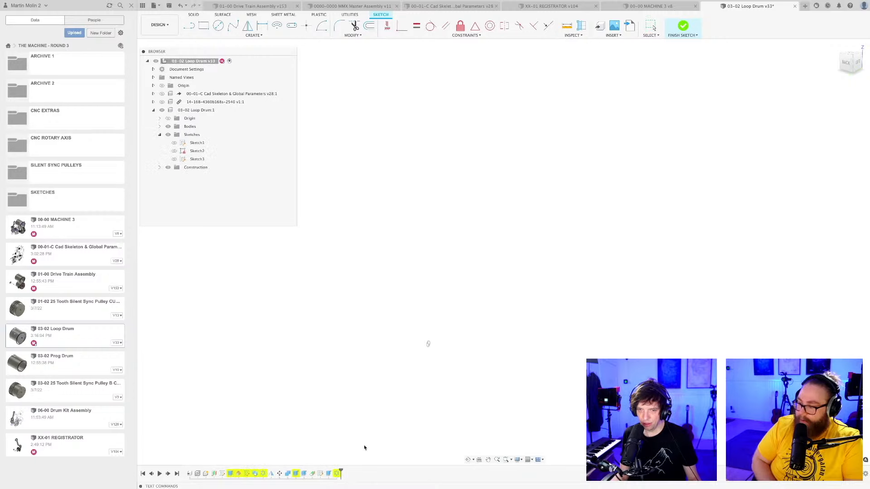
pyautogui.moveTo(341, 472); pyautogui.dragTo(227, 472)
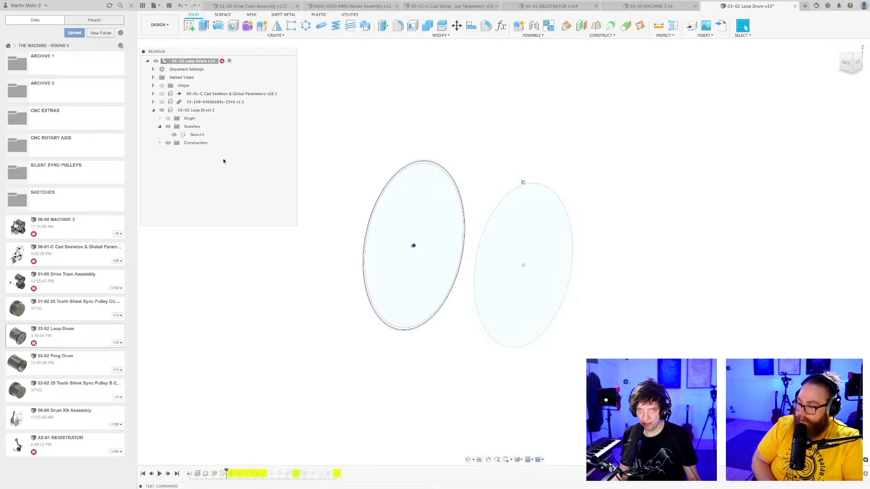
pyautogui.click(198, 135)
pyautogui.rightClick(196, 135)
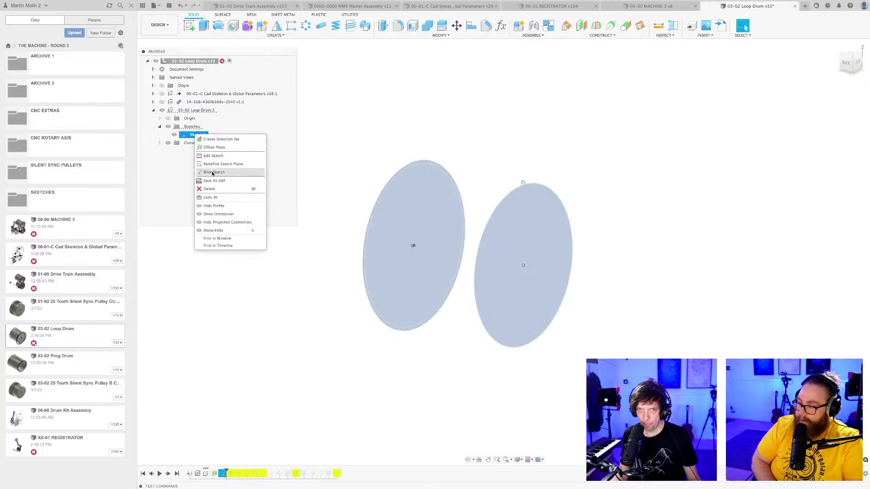
pyautogui.click(217, 157)
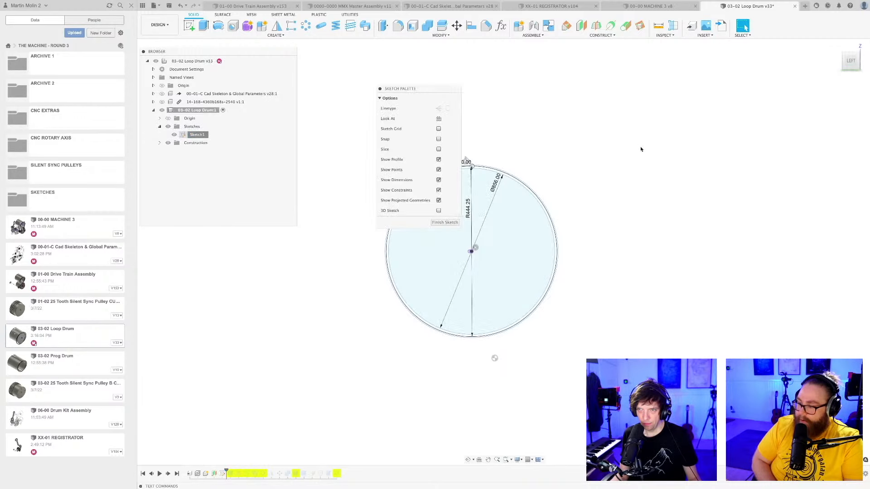
pyautogui.keyDown('shift'); pyautogui.moveTo(548, 173); pyautogui.dragTo(693, 198, button='middle'); pyautogui.keyUp('shift')
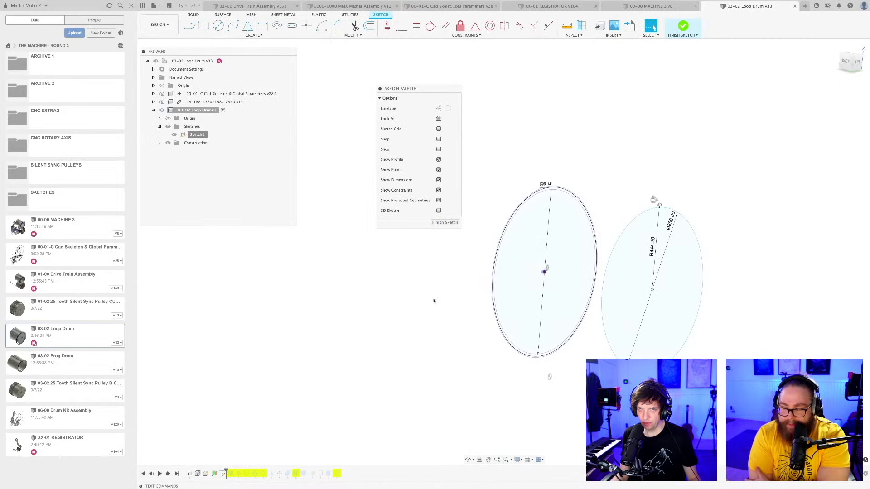
pyautogui.scroll(-1, 435, 301)
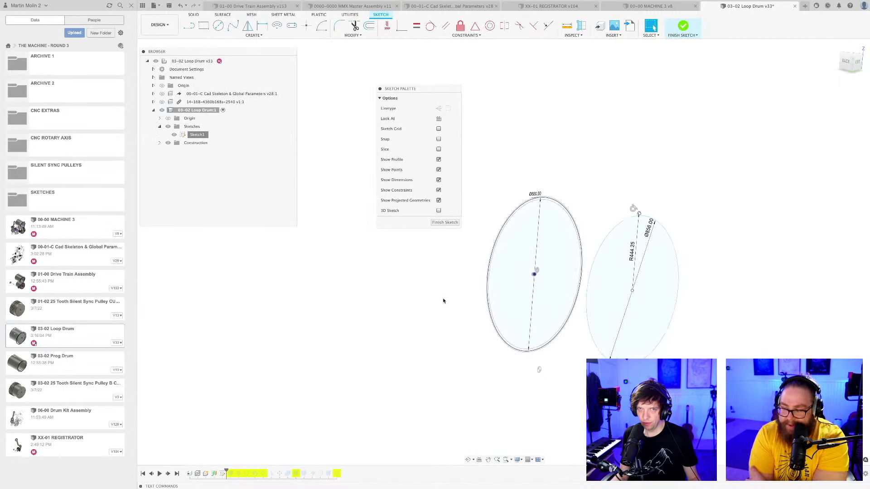
pyautogui.moveTo(443, 300)
pyautogui.mouseDown(button='middle')
pyautogui.moveTo(419, 305)
pyautogui.moveTo(431, 313)
pyautogui.mouseUp(button='middle')
pyautogui.scroll(-1, 419, 305)
pyautogui.scroll(1, 421, 314)
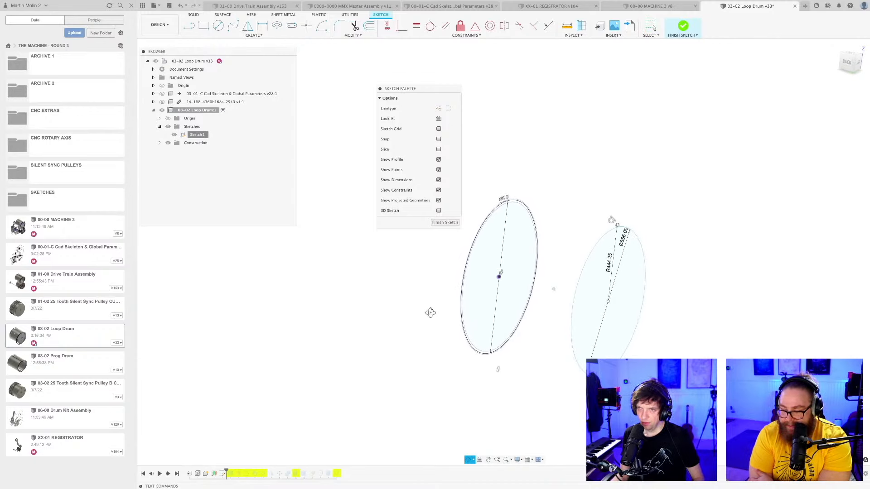
# Finish editing Sketch1 and roll the design history forward to its end to restore the drum model.
pyautogui.click(445, 222)
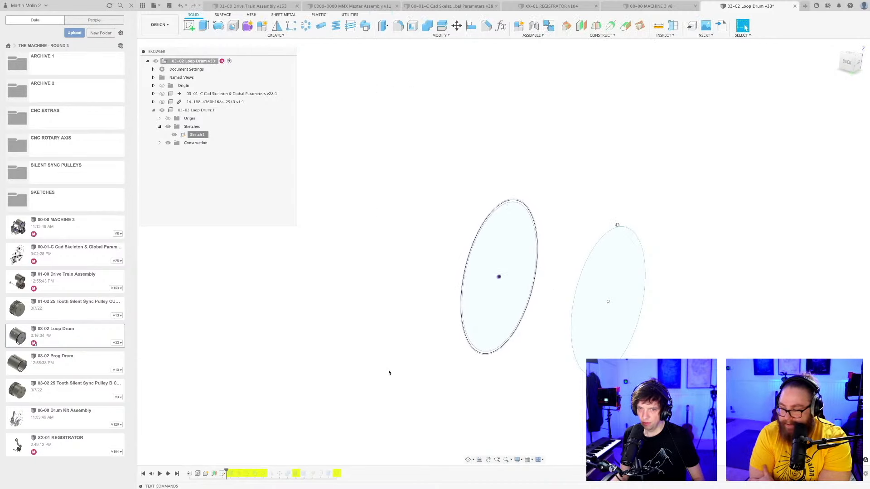
pyautogui.moveTo(226, 470); pyautogui.dragTo(341, 473)
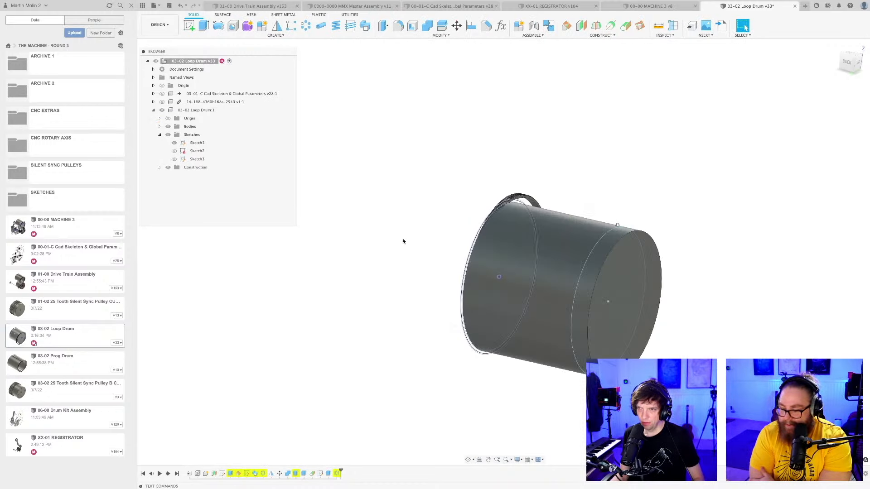
pyautogui.moveTo(398, 247)
pyautogui.keyDown('shift'); pyautogui.mouseDown(button='middle')
pyautogui.moveTo(437, 255)
pyautogui.moveTo(398, 247)
pyautogui.moveTo(383, 257)
pyautogui.moveTo(393, 258)
pyautogui.mouseUp(button='middle'); pyautogui.keyUp('shift')
# Save the loop drum as a new version with the description "User Saved".
pyautogui.press('super+s')
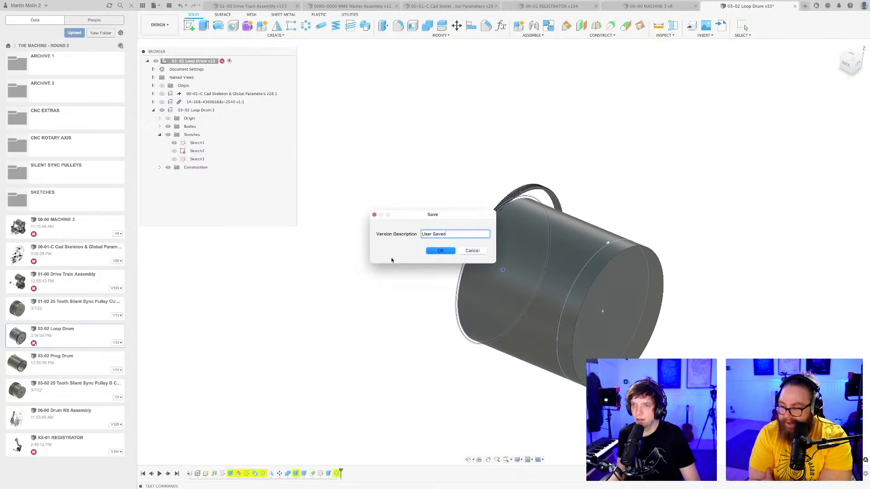
pyautogui.press('Escape')
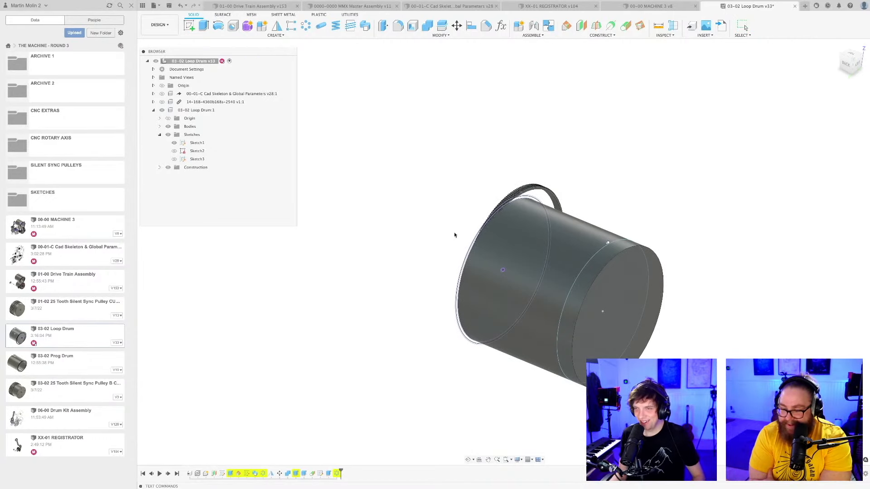
# Examine the drum body, the toothed ring and the Sketch1 circles from both ends of the model.
pyautogui.keyDown('shift'); pyautogui.moveTo(434, 250); pyautogui.dragTo(326, 274, button='middle'); pyautogui.keyUp('shift')
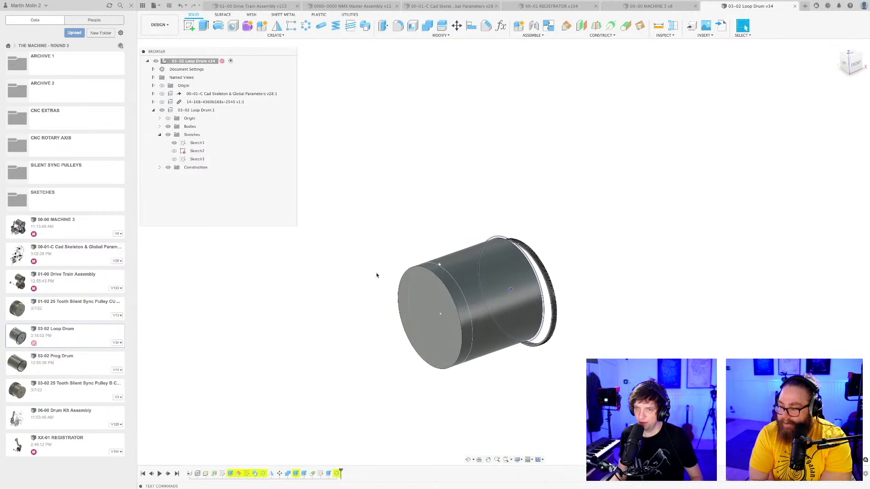
pyautogui.scroll(5, 467, 290)
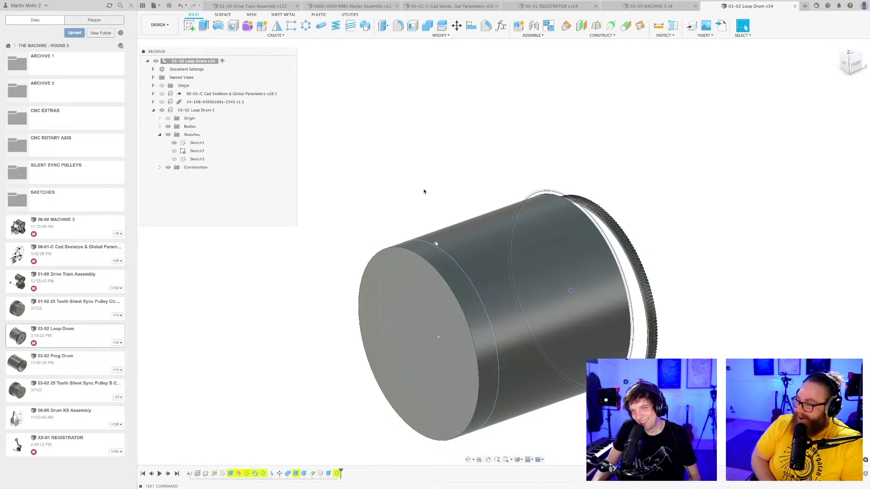
pyautogui.scroll(-3, 437, 192)
pyautogui.moveTo(439, 191); pyautogui.dragTo(478, 151, button='middle')
pyautogui.scroll(-3, 454, 168)
pyautogui.scroll(3, 442, 168)
pyautogui.scroll(-2, 468, 159)
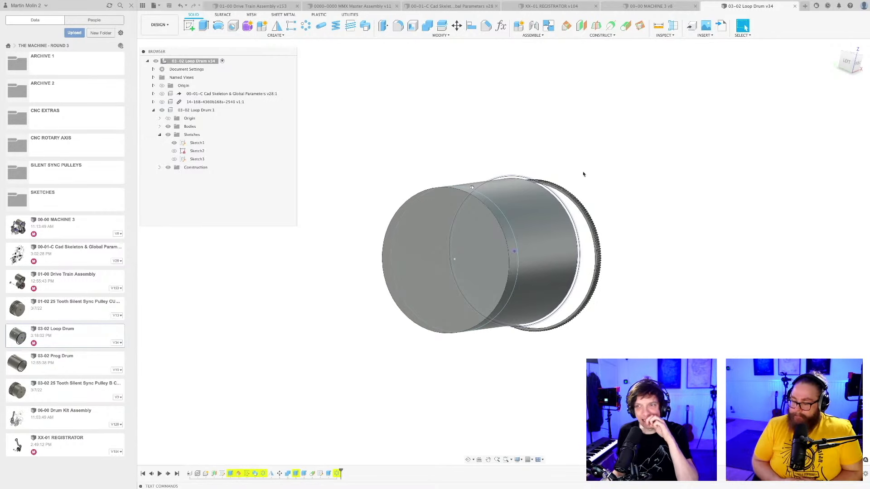
pyautogui.keyDown('shift'); pyautogui.moveTo(597, 191); pyautogui.dragTo(650, 210, button='middle'); pyautogui.keyUp('shift')
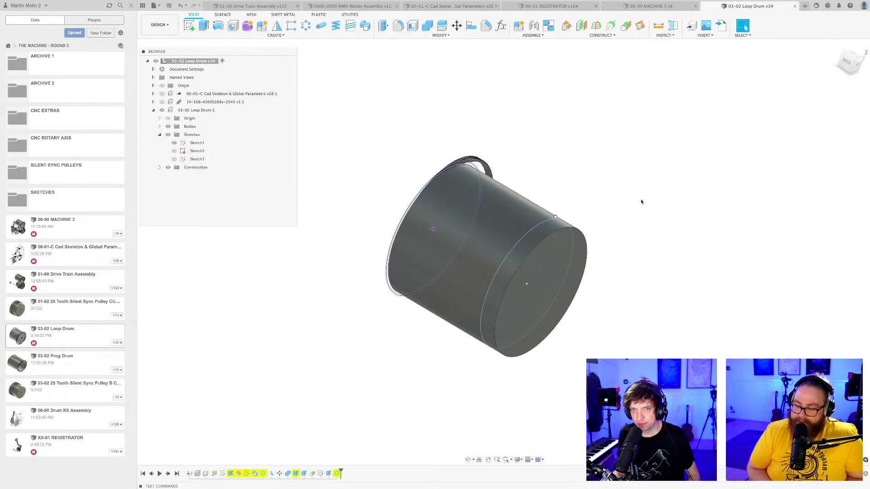
# Check Sketch1 briefly in edit mode, finish it, and roll the design history back to just after it.
pyautogui.doubleClick(222, 475)
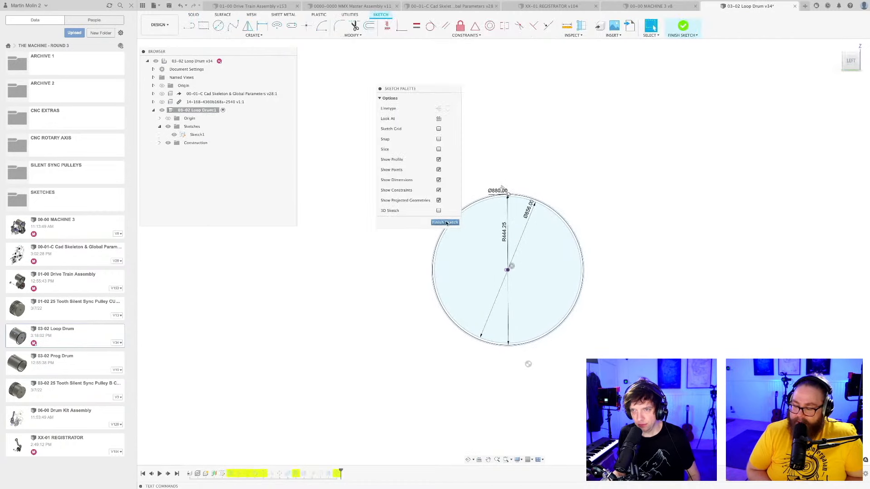
pyautogui.click(446, 222)
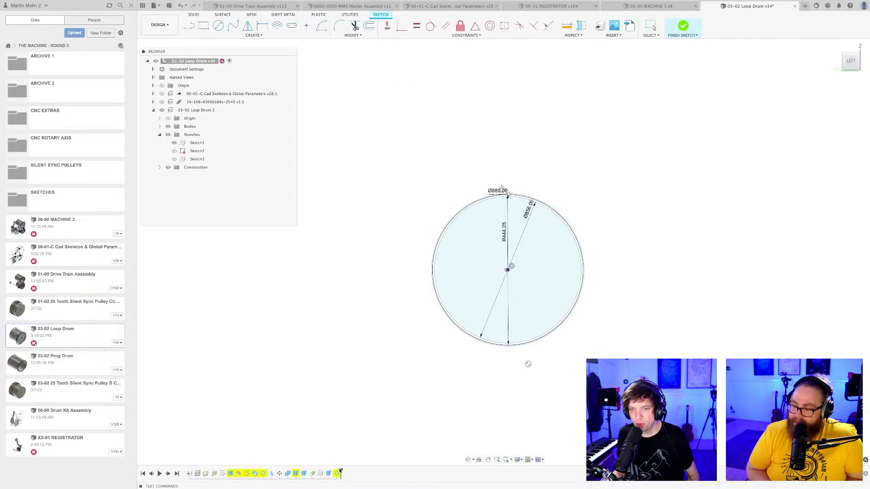
pyautogui.moveTo(341, 471); pyautogui.dragTo(226, 472)
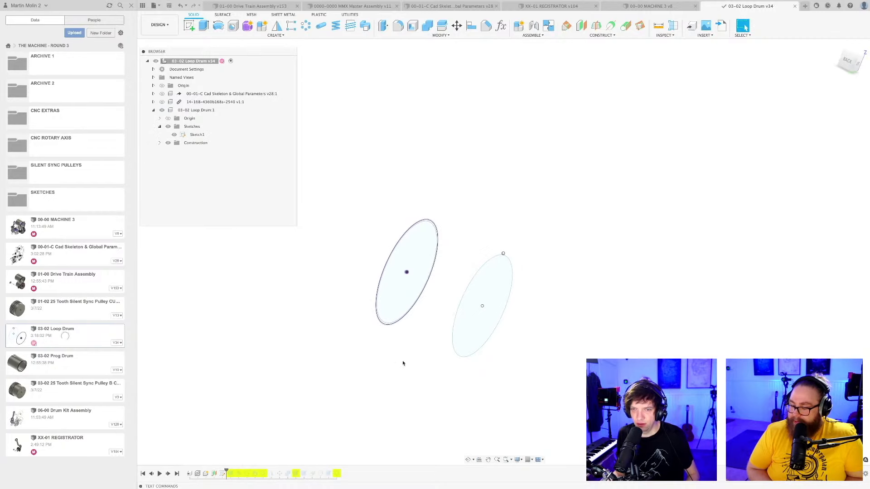
pyautogui.moveTo(404, 363)
pyautogui.keyDown('shift'); pyautogui.mouseDown(button='middle')
pyautogui.moveTo(425, 332)
pyautogui.moveTo(412, 344)
pyautogui.mouseUp(button='middle'); pyautogui.keyUp('shift')
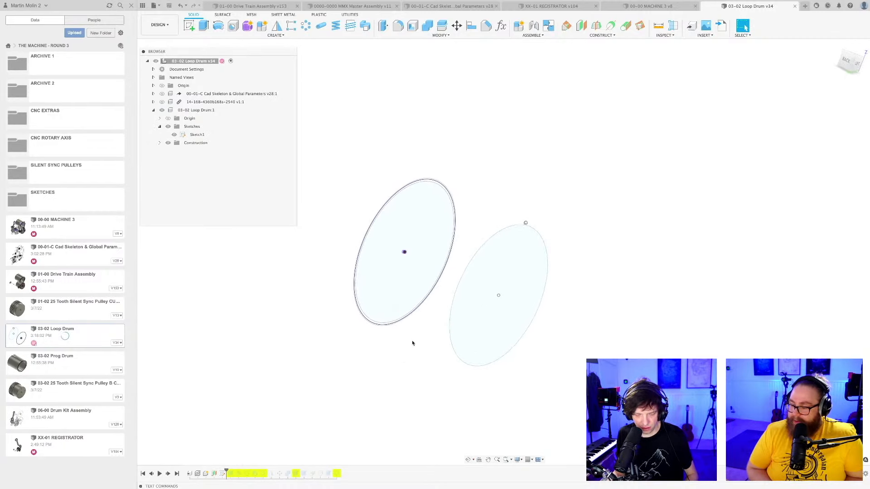
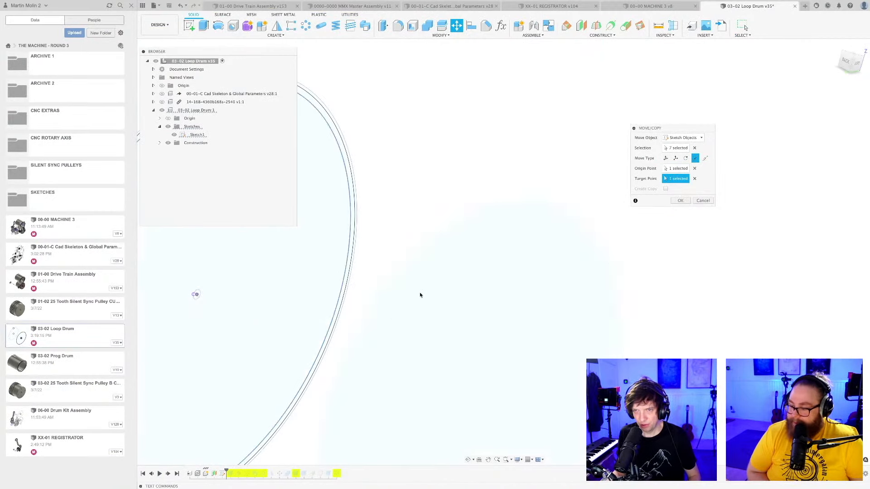
# Confirm the point-to-point move of the selected sketch objects and activate the 03-02 Loop Drum component.
pyautogui.scroll(-5, 420, 295)
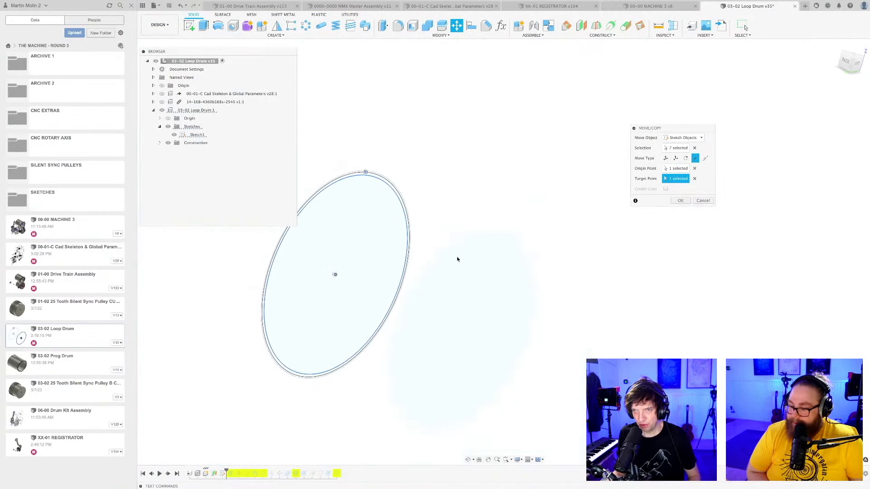
pyautogui.click(681, 201)
pyautogui.keyDown('shift'); pyautogui.moveTo(534, 241); pyautogui.dragTo(443, 270, button='middle'); pyautogui.keyUp('shift')
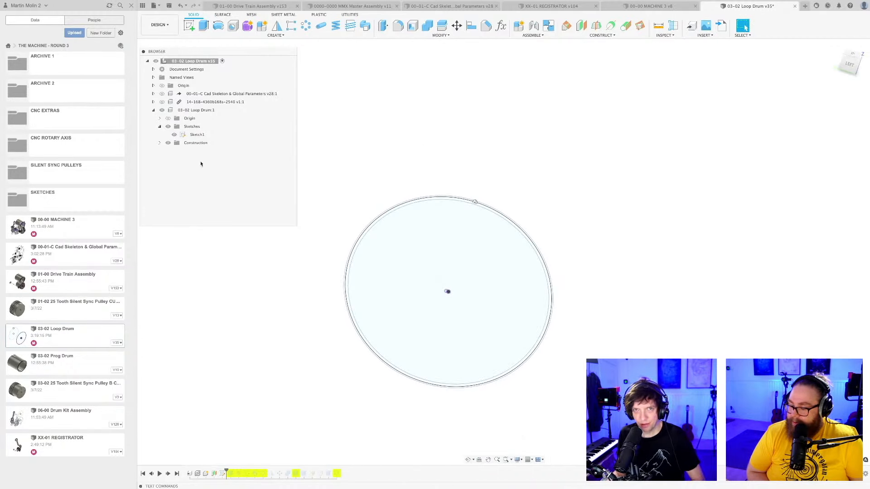
pyautogui.click(223, 110)
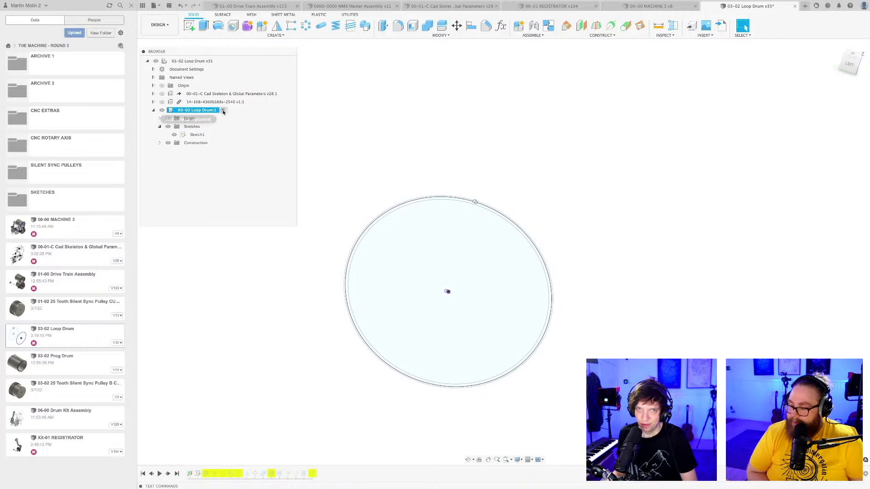
# Examine the moved tooth profile on the drum's rim and its position relative to the sketch circles and drum centre.
pyautogui.moveTo(480, 229)
pyautogui.keyDown('shift'); pyautogui.mouseDown(button='middle')
pyautogui.moveTo(467, 210)
pyautogui.moveTo(480, 218)
pyautogui.mouseUp(button='middle'); pyautogui.keyUp('shift')
pyautogui.scroll(5, 449, 296)
pyautogui.scroll(3, 450, 294)
pyautogui.scroll(-10, 448, 293)
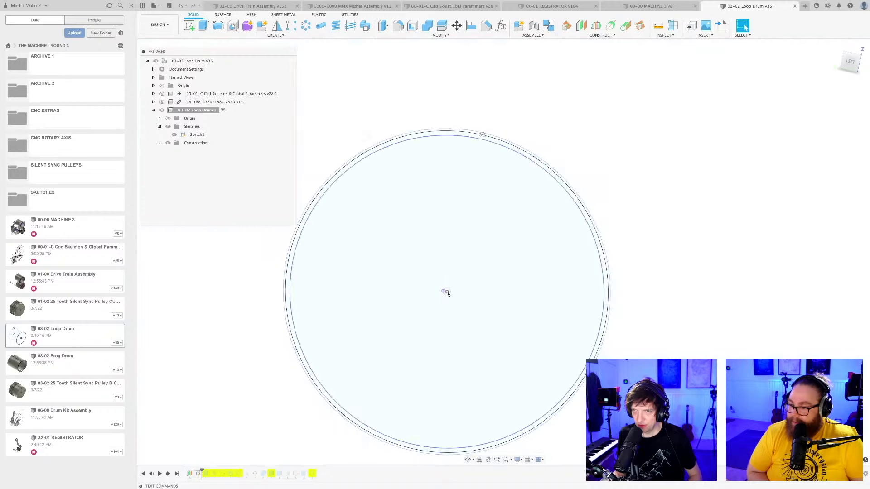
pyautogui.keyDown('shift'); pyautogui.moveTo(462, 267); pyautogui.dragTo(469, 197, button='middle'); pyautogui.keyUp('shift')
pyautogui.scroll(5, 460, 213)
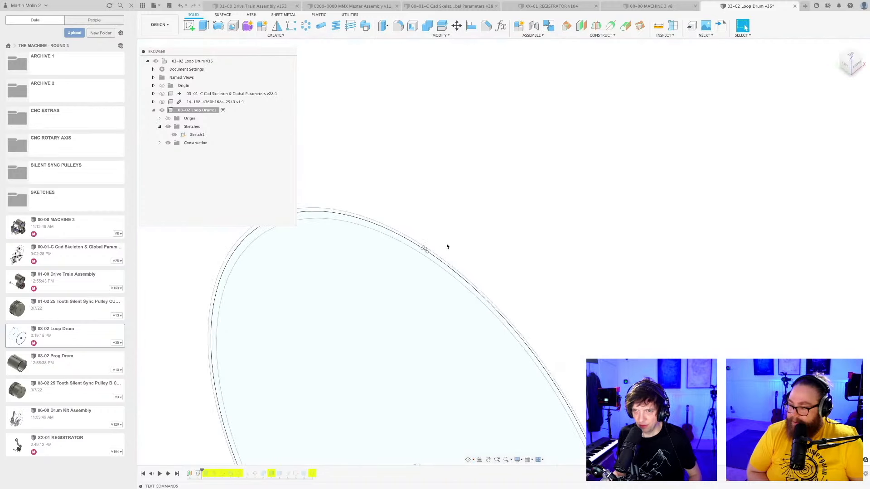
pyautogui.scroll(3, 446, 246)
pyautogui.moveTo(442, 245); pyautogui.dragTo(530, 145, button='middle')
pyautogui.scroll(-3, 538, 181)
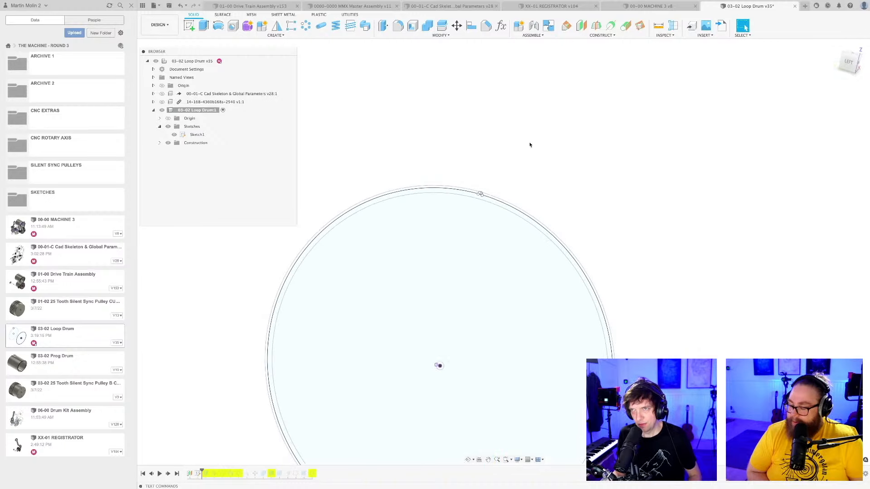
pyautogui.click(847, 63)
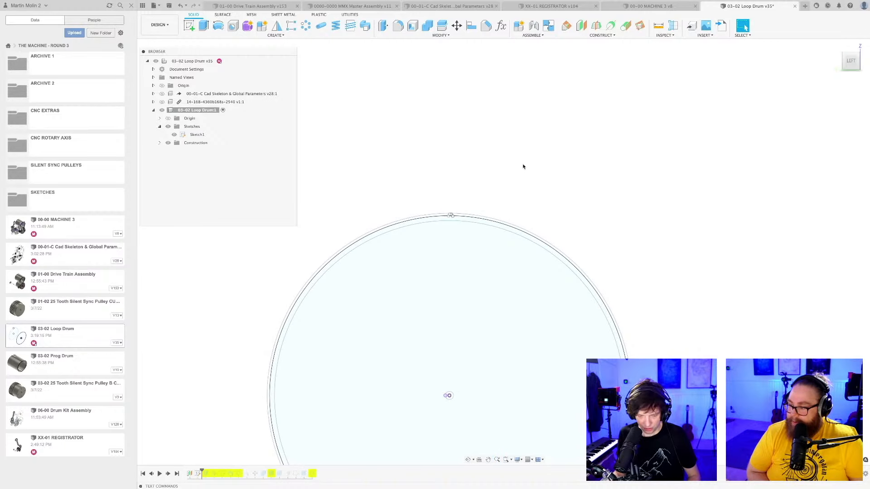
pyautogui.keyDown('shift'); pyautogui.moveTo(511, 179); pyautogui.dragTo(522, 88, button='middle'); pyautogui.keyUp('shift')
pyautogui.scroll(5, 504, 143)
pyautogui.keyDown('shift'); pyautogui.moveTo(504, 142); pyautogui.dragTo(529, 130, button='middle'); pyautogui.keyUp('shift')
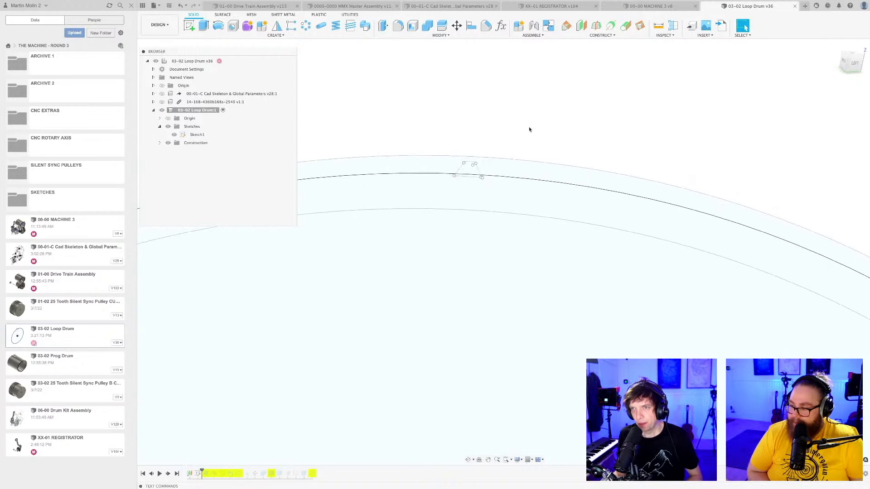
pyautogui.scroll(3, 525, 128)
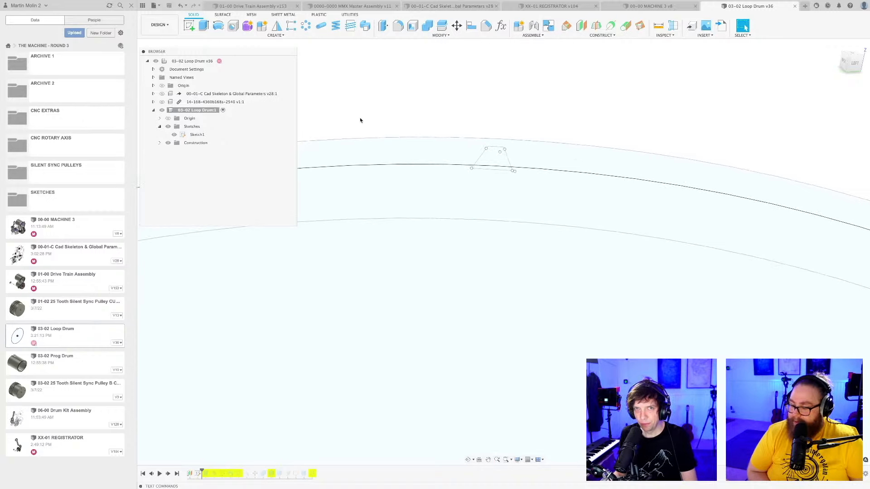
# Open the Loop Drum component's Sketch1 for editing.
pyautogui.doubleClick(197, 135)
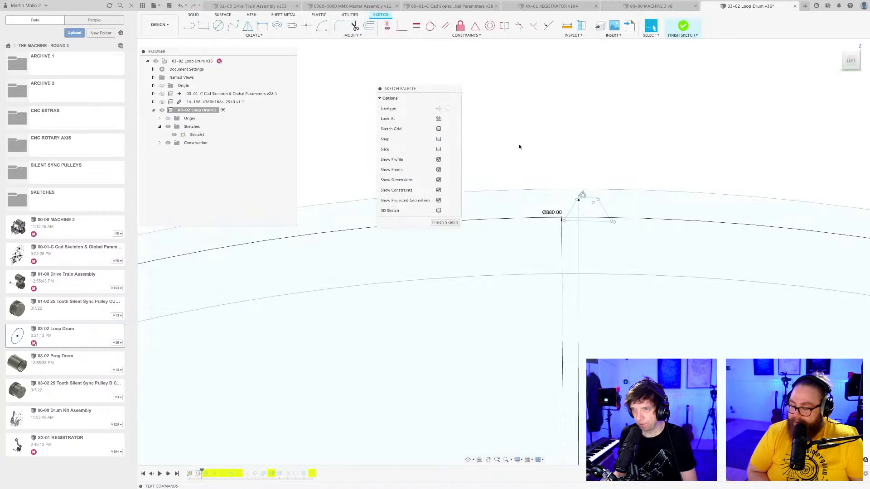
pyautogui.scroll(-2, 520, 147)
pyautogui.scroll(-5, 558, 142)
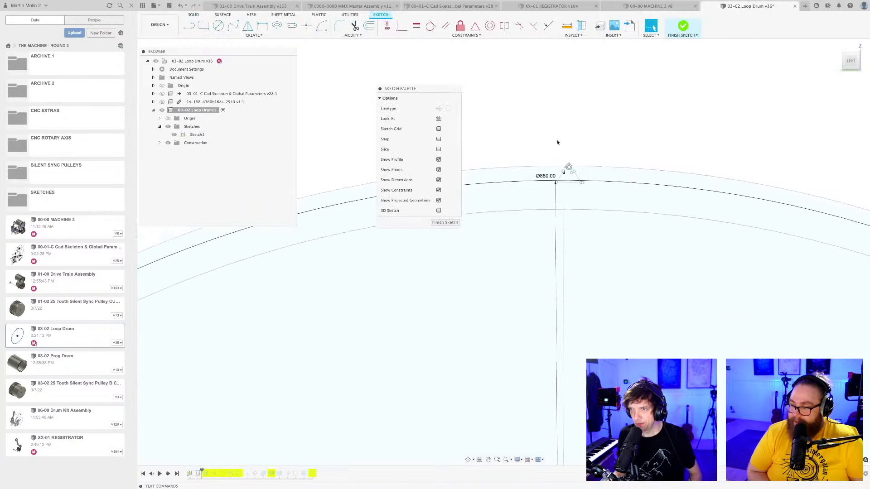
pyautogui.scroll(-10, 569, 141)
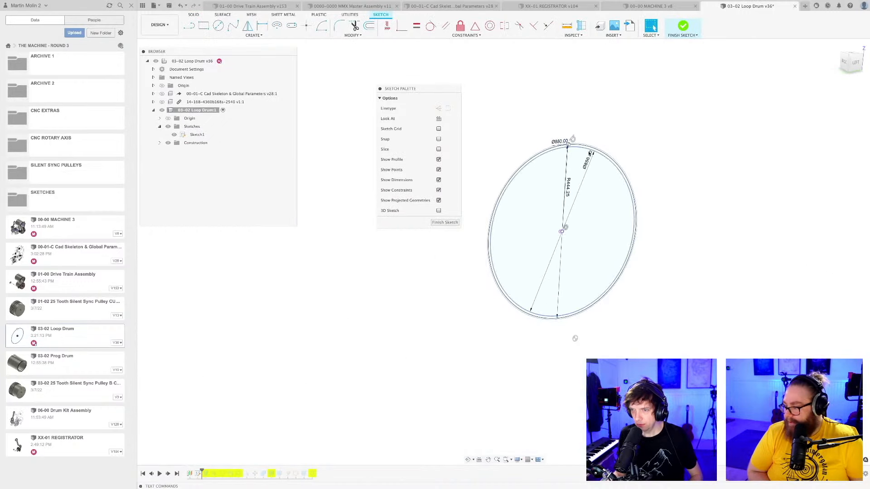
pyautogui.moveTo(675, 191); pyautogui.dragTo(653, 198, button='middle')
pyautogui.scroll(5, 622, 182)
pyautogui.moveTo(529, 98); pyautogui.dragTo(592, 130, button='middle')
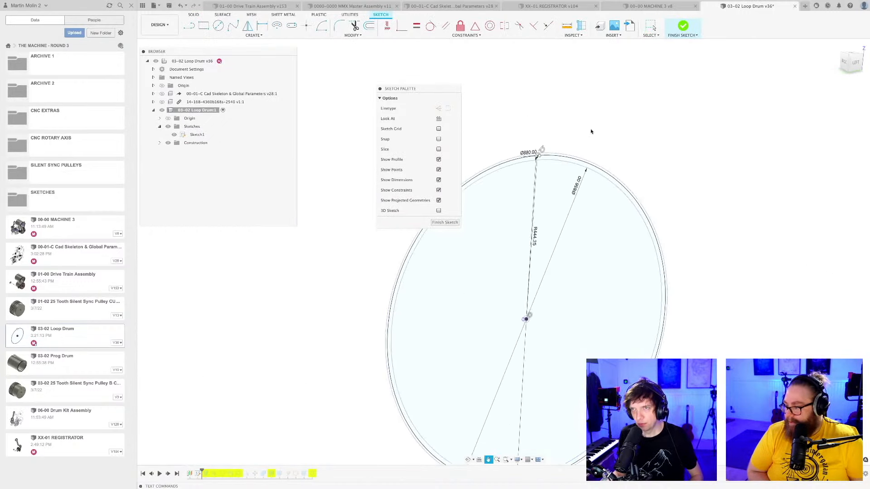
# Delete the Ø856.00 diameter dimension of the drum's inner circle.
pyautogui.scroll(5, 540, 110)
pyautogui.click(489, 27)
pyautogui.scroll(3, 554, 177)
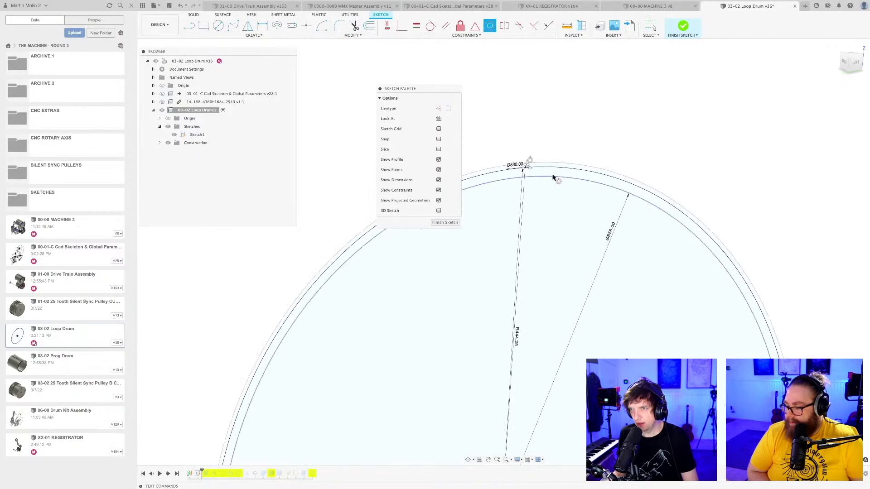
pyautogui.scroll(1, 560, 218)
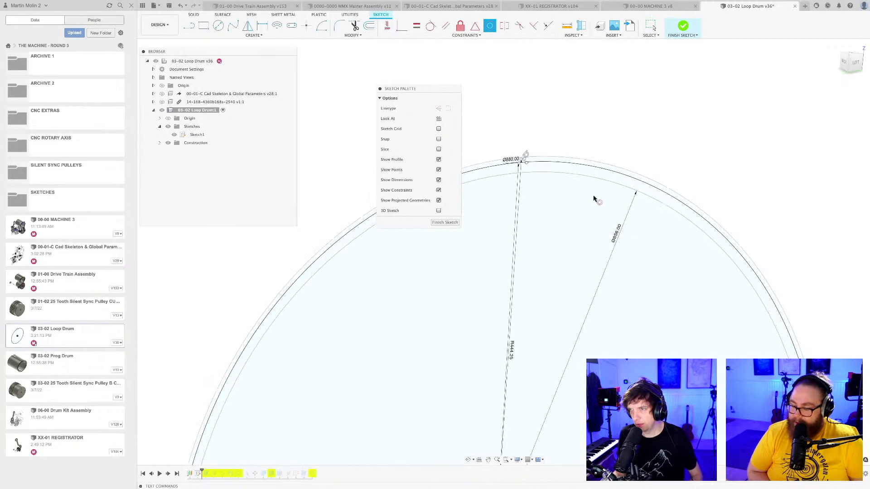
pyautogui.scroll(-6, 591, 202)
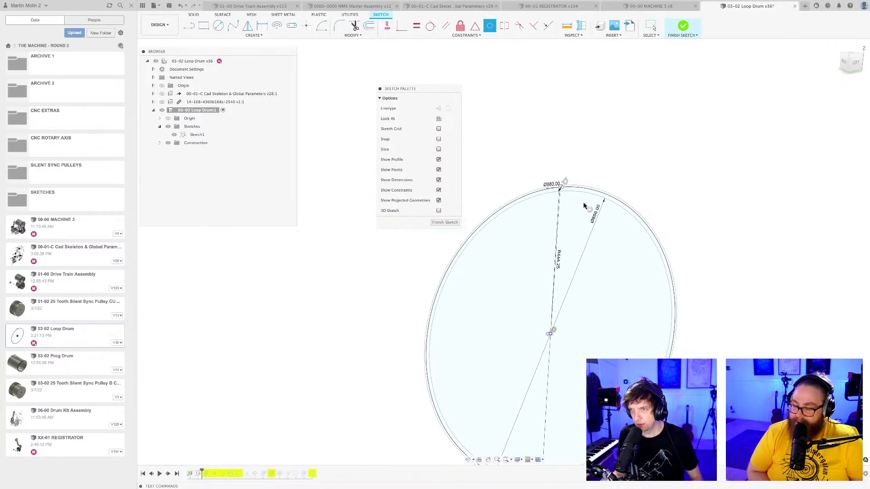
pyautogui.click(584, 194)
pyautogui.press('Delete')
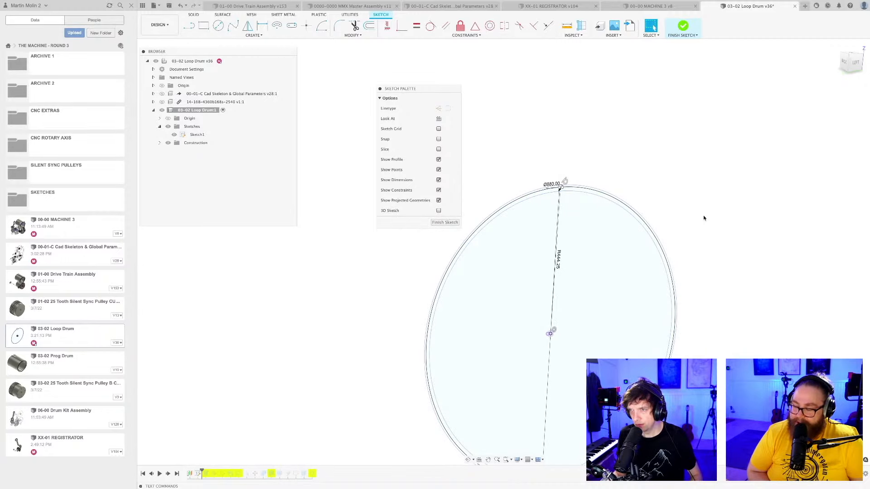
# Sketch a straight line from the drum's centre point to the midpoint of the tooth profile's outer edge.
pyautogui.scroll(8, 542, 188)
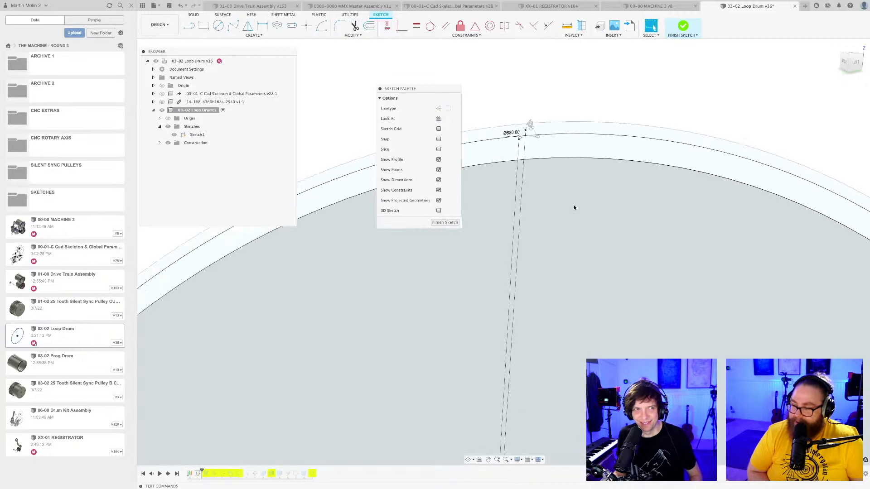
pyautogui.moveTo(569, 217); pyautogui.dragTo(598, 301, button='middle')
pyautogui.scroll(3, 598, 301)
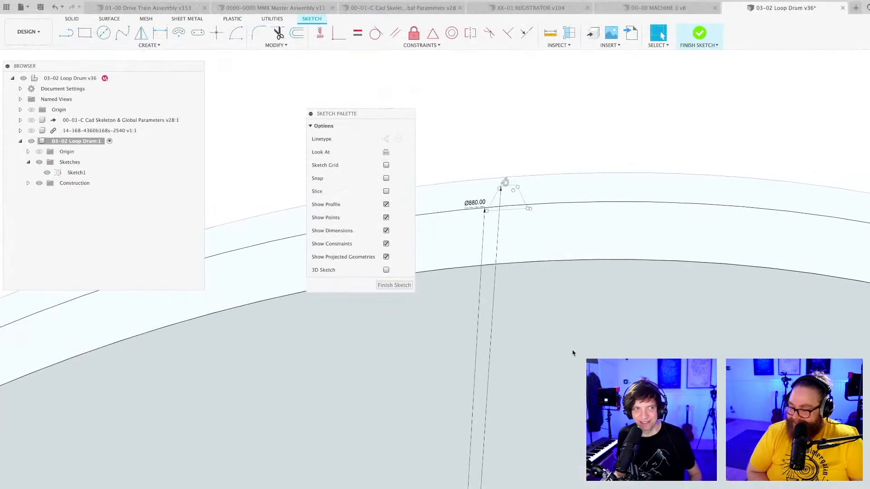
pyautogui.moveTo(498, 182); pyautogui.dragTo(575, 280, button='middle')
pyautogui.scroll(5, 575, 280)
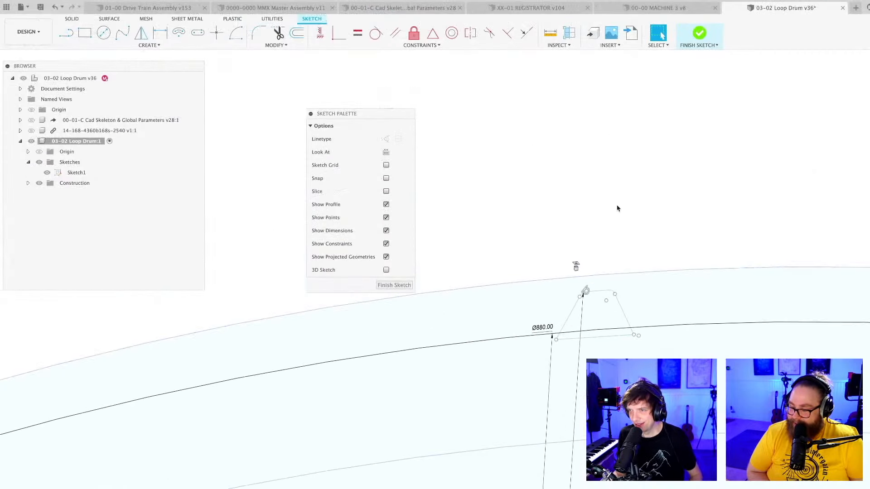
pyautogui.moveTo(614, 219)
pyautogui.mouseDown(button='middle')
pyautogui.moveTo(585, 188)
pyautogui.moveTo(571, 192)
pyautogui.mouseUp(button='middle')
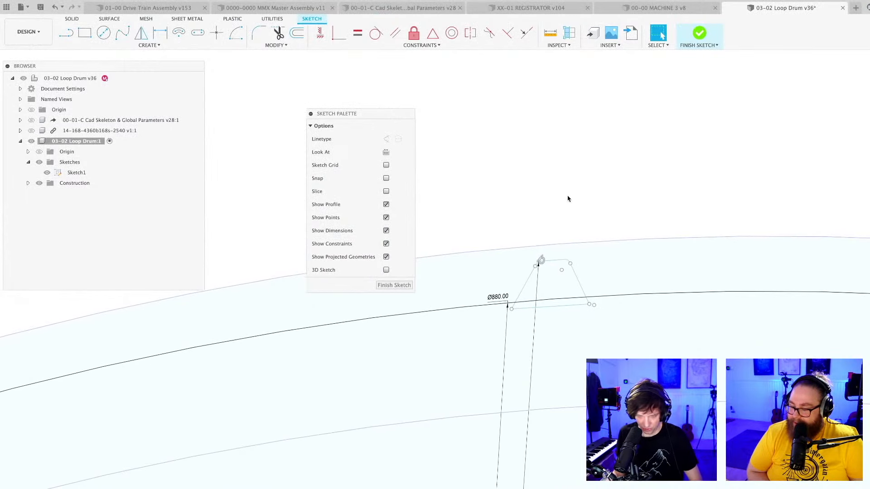
pyautogui.press('l')
pyautogui.scroll(-6, 569, 198)
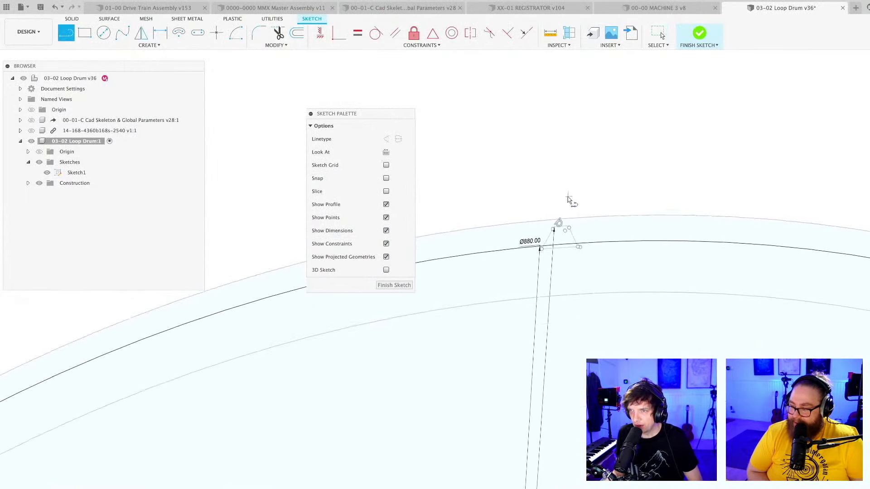
pyautogui.keyDown('shift'); pyautogui.moveTo(599, 392); pyautogui.dragTo(567, 368, button='middle'); pyautogui.keyUp('shift')
pyautogui.scroll(8, 567, 354)
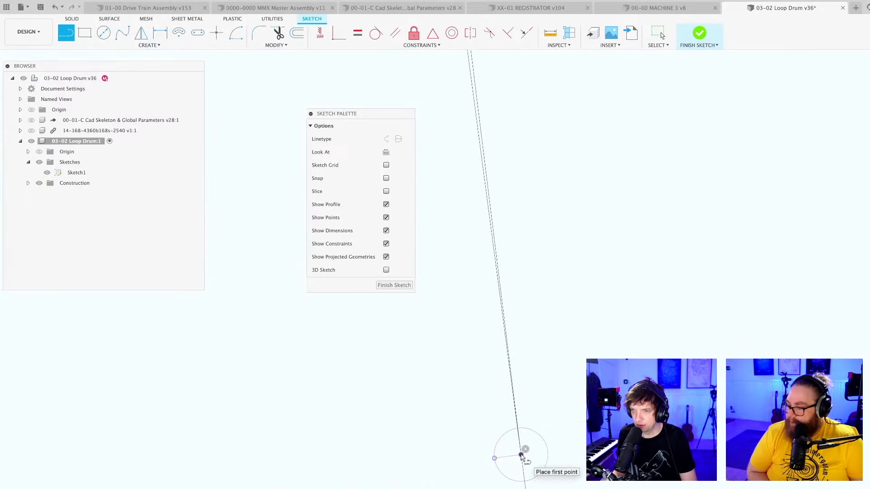
pyautogui.scroll(-8, 533, 452)
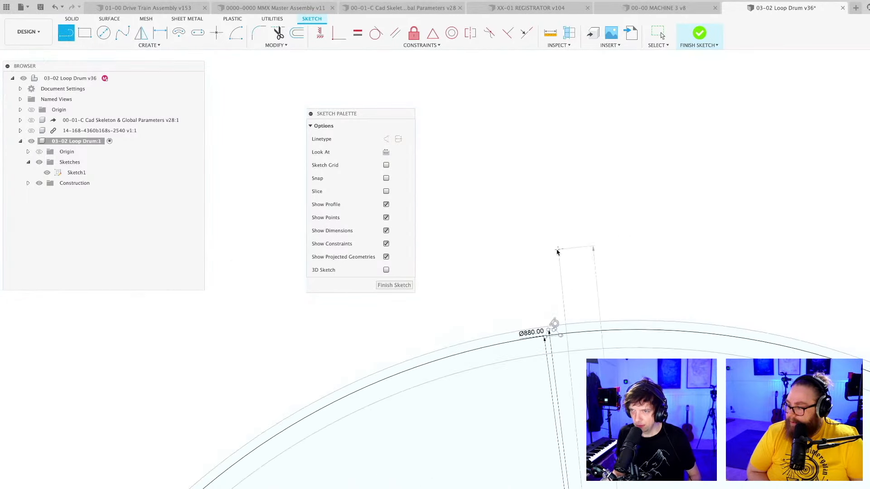
pyautogui.scroll(10, 557, 252)
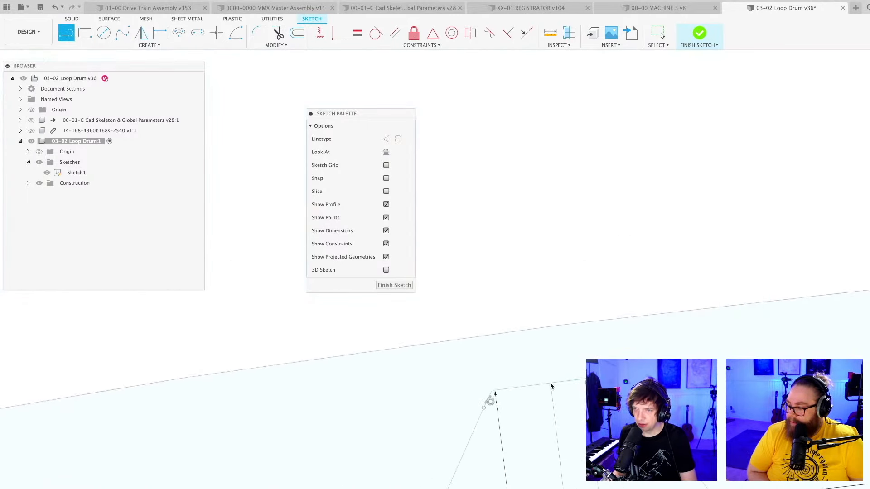
pyautogui.click(552, 386)
pyautogui.press('Escape')
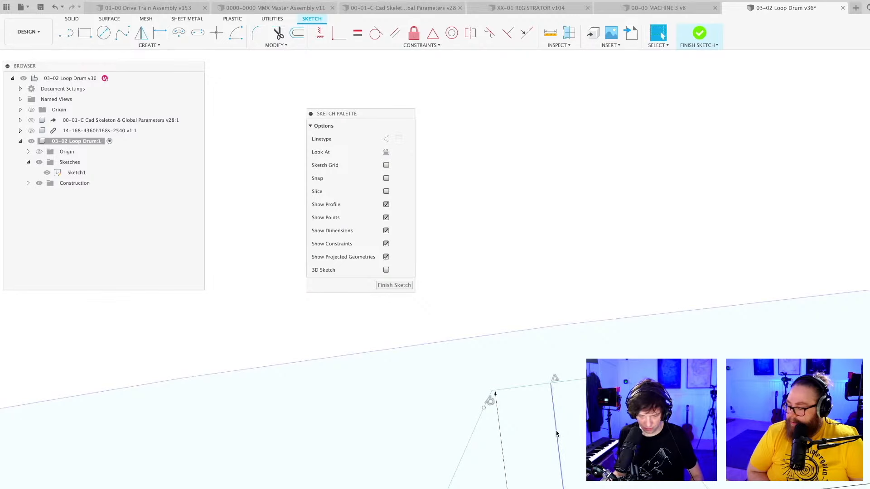
# Move the Sketch Palette away from the area around the tooth profile.
pyautogui.moveTo(568, 433)
pyautogui.mouseDown(button='middle')
pyautogui.moveTo(486, 229)
pyautogui.moveTo(477, 227)
pyautogui.mouseUp(button='middle')
pyautogui.moveTo(388, 117); pyautogui.dragTo(789, 264)
pyautogui.scroll(-2, 524, 266)
pyautogui.click(472, 91)
pyautogui.scroll(-8, 508, 250)
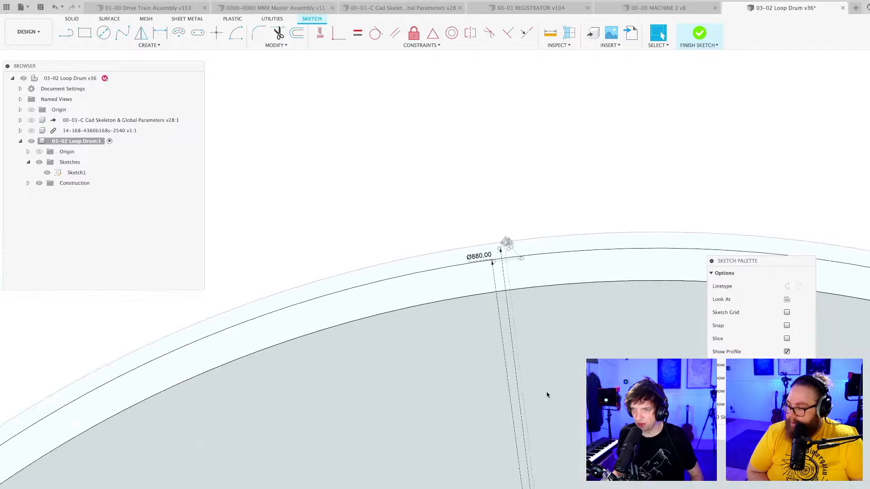
# Dimension the angle between the small centre circle's horizontal radius line and the new line running to the tooth profile.
pyautogui.moveTo(547, 395); pyautogui.dragTo(438, 130, button='middle')
pyautogui.scroll(-4, 440, 128)
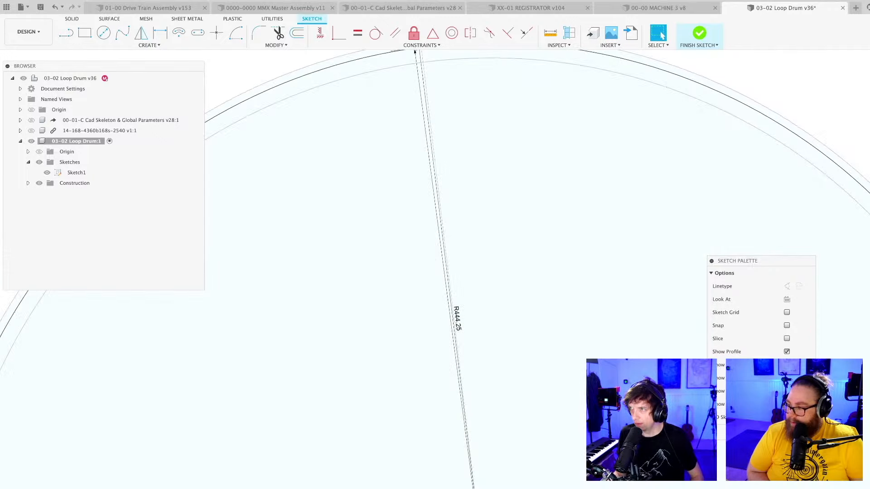
pyautogui.scroll(-6, 467, 362)
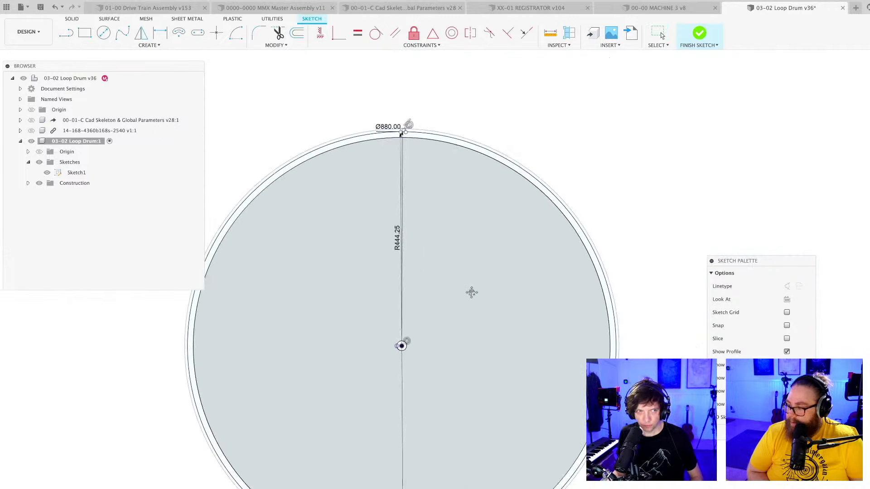
pyautogui.scroll(10, 404, 369)
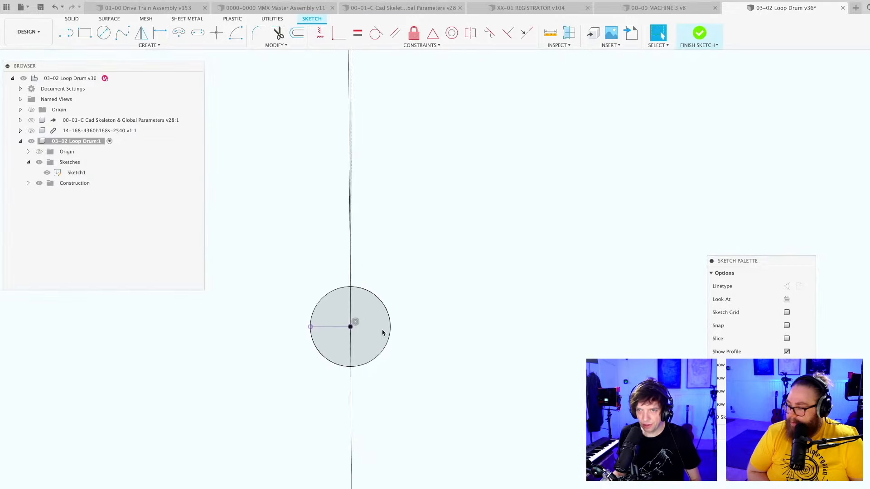
pyautogui.scroll(5, 340, 324)
pyautogui.press('d')
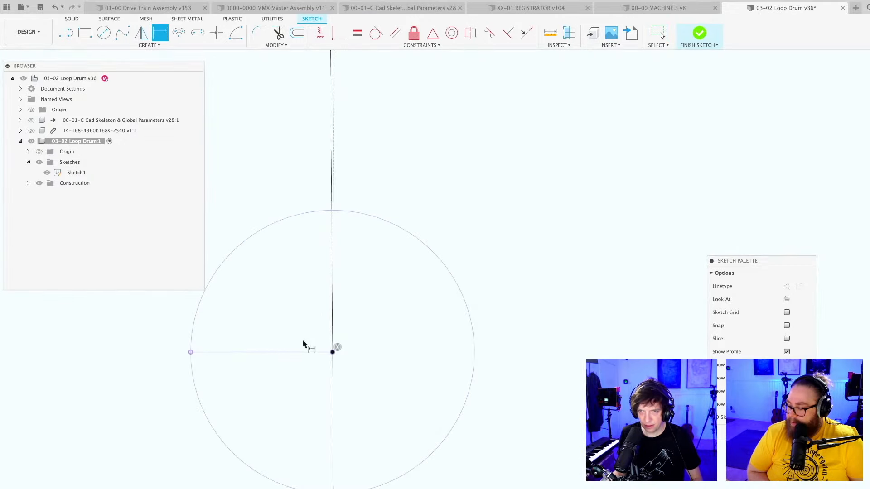
pyautogui.click(300, 354)
pyautogui.scroll(5, 332, 153)
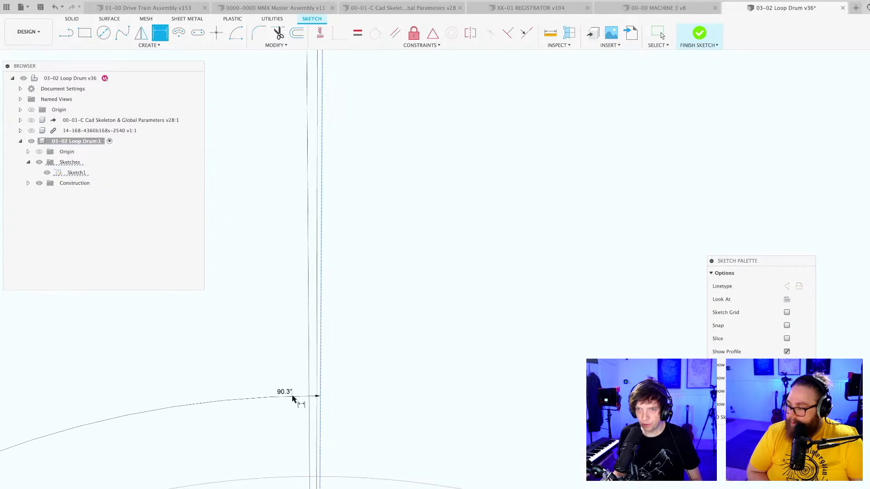
pyautogui.scroll(-5, 268, 406)
pyautogui.moveTo(229, 424); pyautogui.dragTo(574, 199, button='middle')
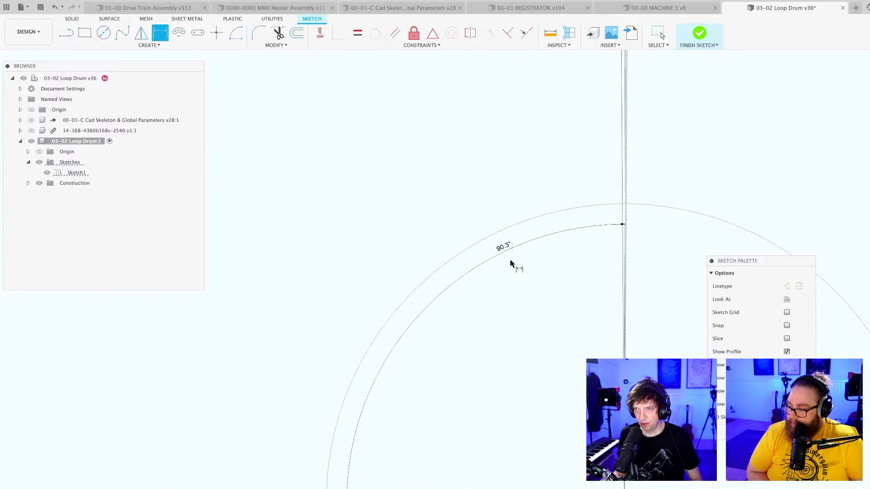
pyautogui.scroll(-3, 512, 267)
pyautogui.click(517, 279)
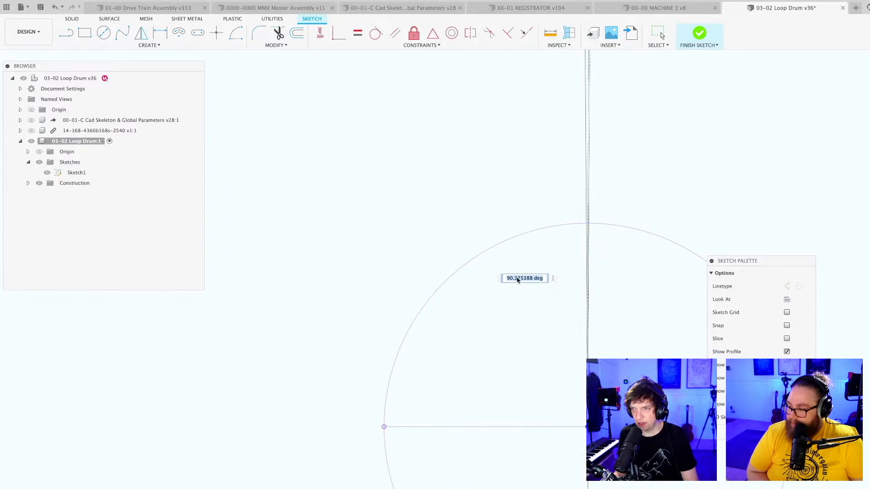
pyautogui.press('Return')
pyautogui.scroll(-5, 526, 296)
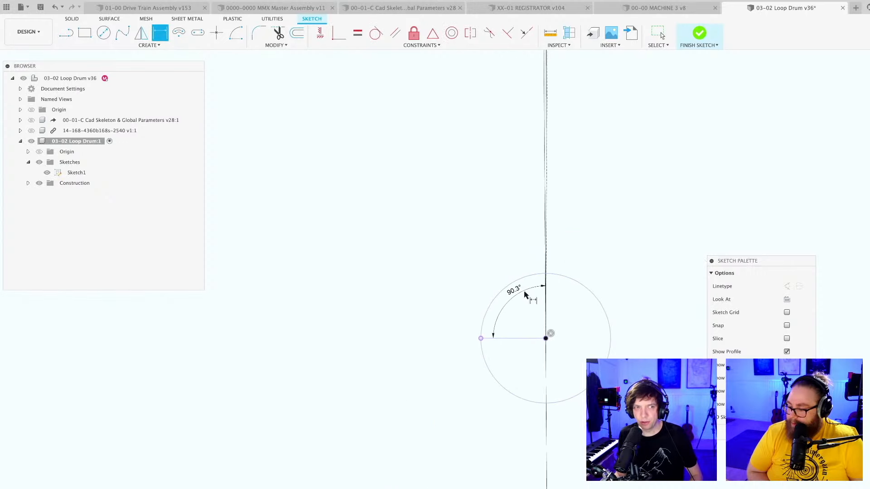
# Try to dimension the length of the tooth profile's outer edge.
pyautogui.moveTo(524, 293); pyautogui.dragTo(432, 408, button='middle')
pyautogui.scroll(-6, 432, 384)
pyautogui.moveTo(469, 294); pyautogui.dragTo(459, 409, button='middle')
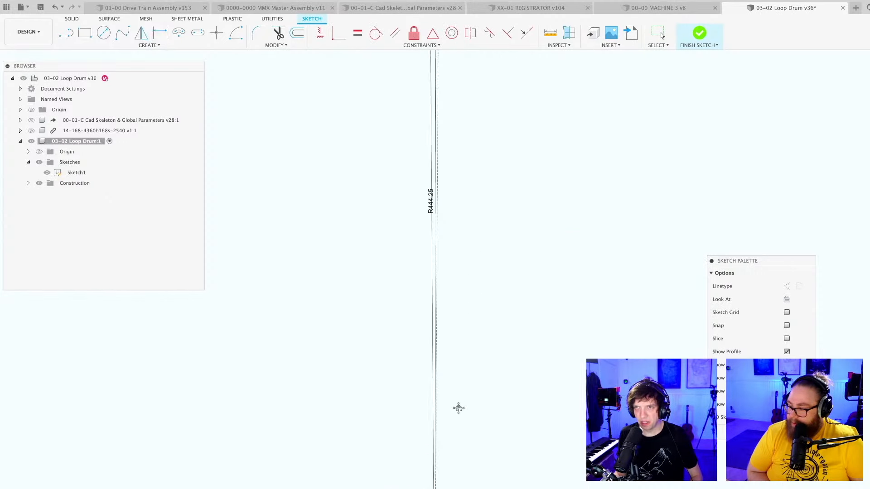
pyautogui.moveTo(450, 188); pyautogui.dragTo(440, 389, button='middle')
pyautogui.moveTo(437, 133)
pyautogui.mouseDown(button='middle')
pyautogui.moveTo(426, 328)
pyautogui.moveTo(453, 448)
pyautogui.mouseUp(button='middle')
pyautogui.scroll(5, 460, 208)
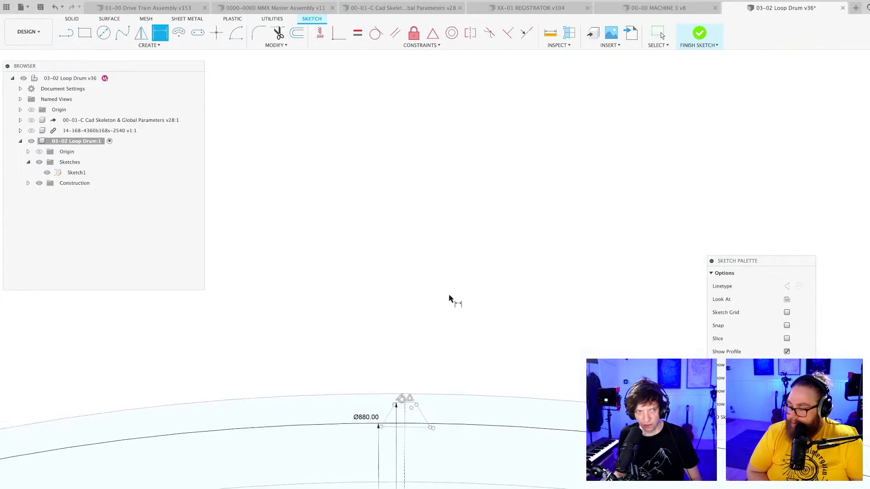
pyautogui.moveTo(449, 299); pyautogui.dragTo(546, 113, button='middle')
pyautogui.press('Escape')
pyautogui.scroll(5, 513, 145)
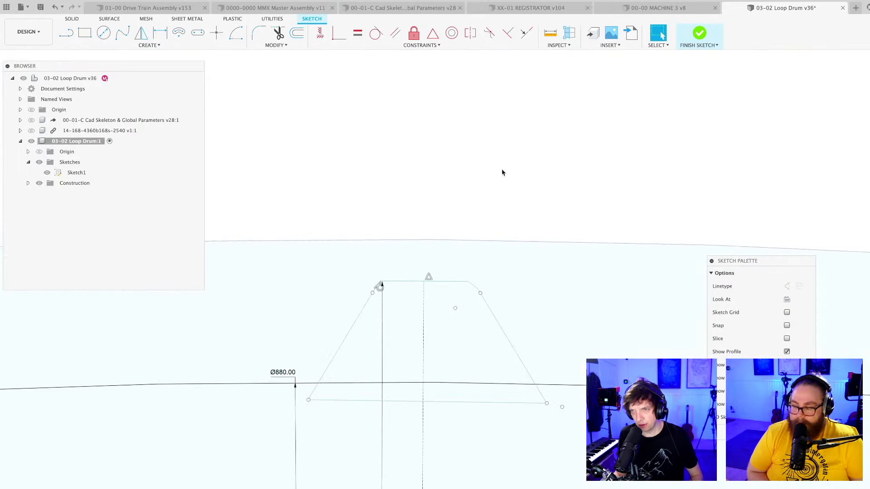
pyautogui.moveTo(502, 173); pyautogui.dragTo(571, 88, button='middle')
pyautogui.scroll(3, 564, 93)
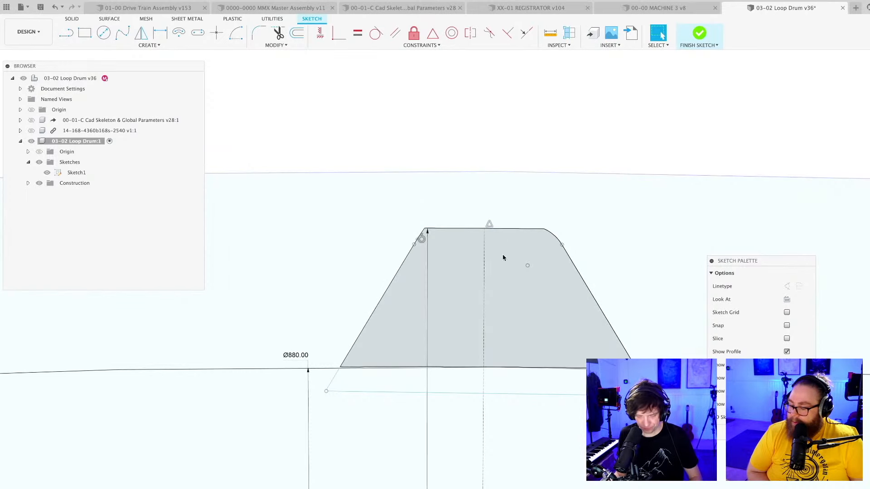
pyautogui.click(502, 230)
pyautogui.click(502, 210)
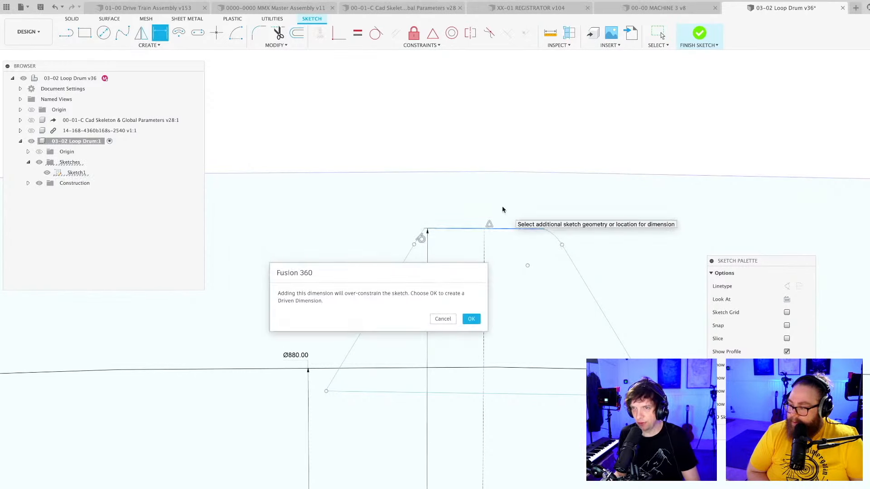
pyautogui.click(442, 320)
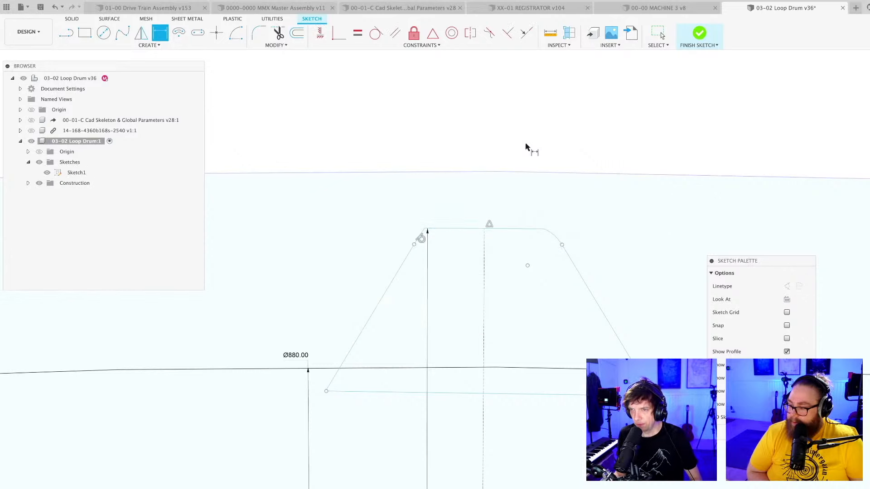
# Dimension the angle between the dashed centre line and the tooth profile's base edge.
pyautogui.scroll(-3, 525, 147)
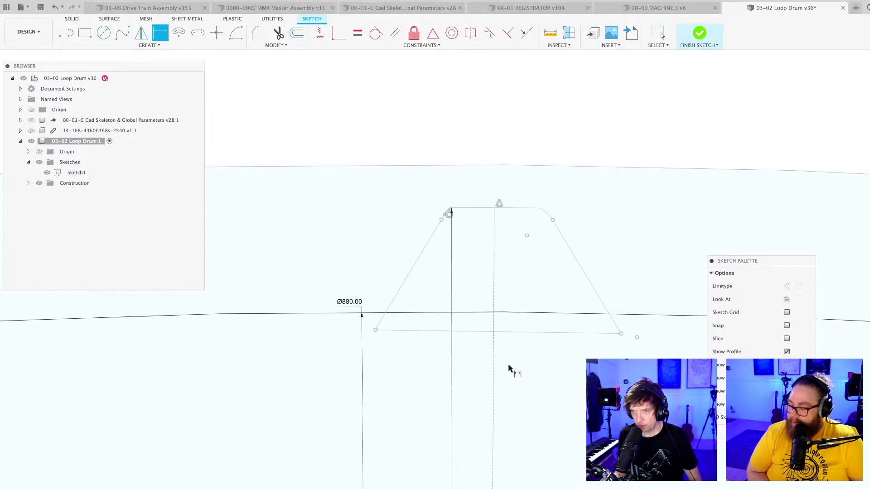
pyautogui.click(494, 353)
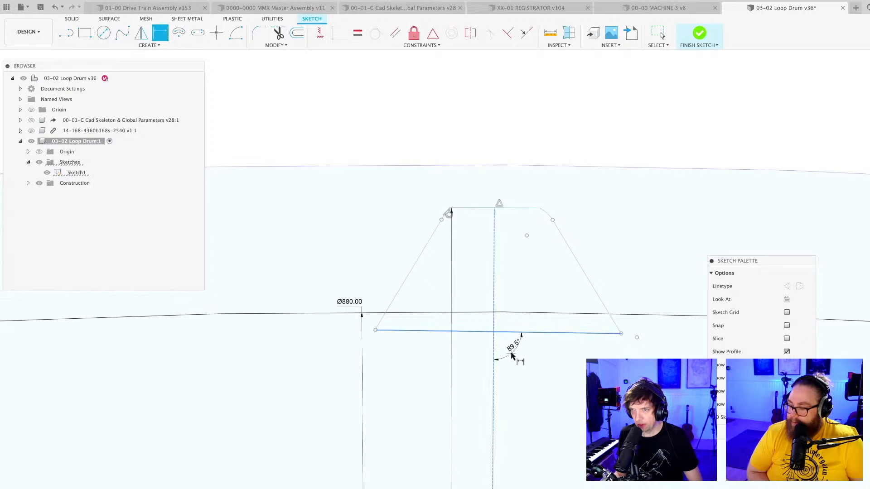
pyautogui.click(515, 350)
pyautogui.press('Return')
pyautogui.scroll(2, 518, 359)
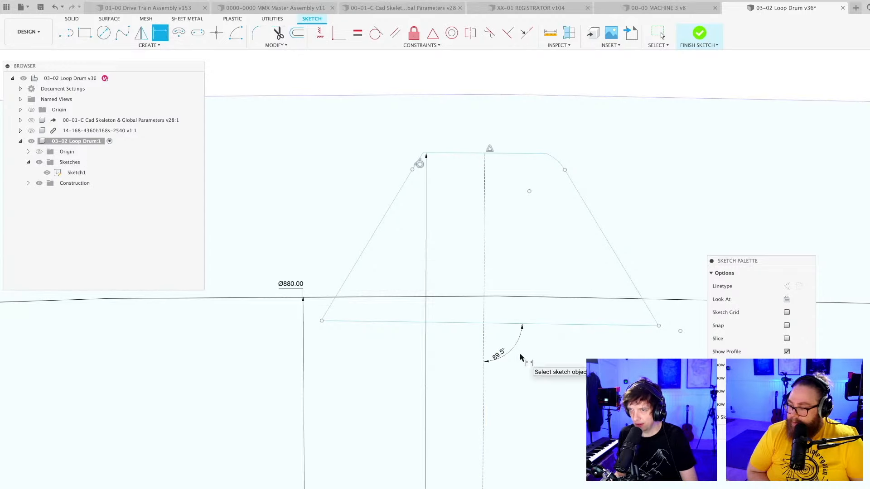
pyautogui.press('Escape')
# Place a sketch point where the dashed centre line crosses the tooth's base edge and dimension its distance to the base edge's right end.
pyautogui.click(216, 33)
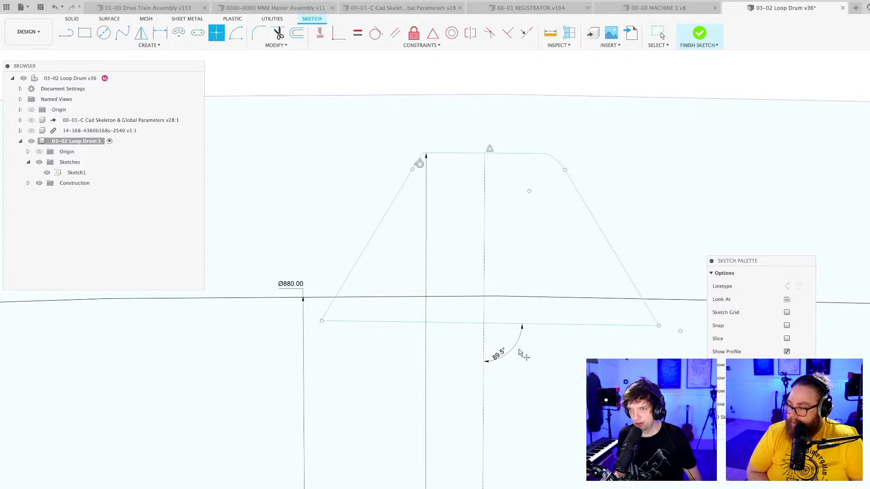
pyautogui.press('Escape')
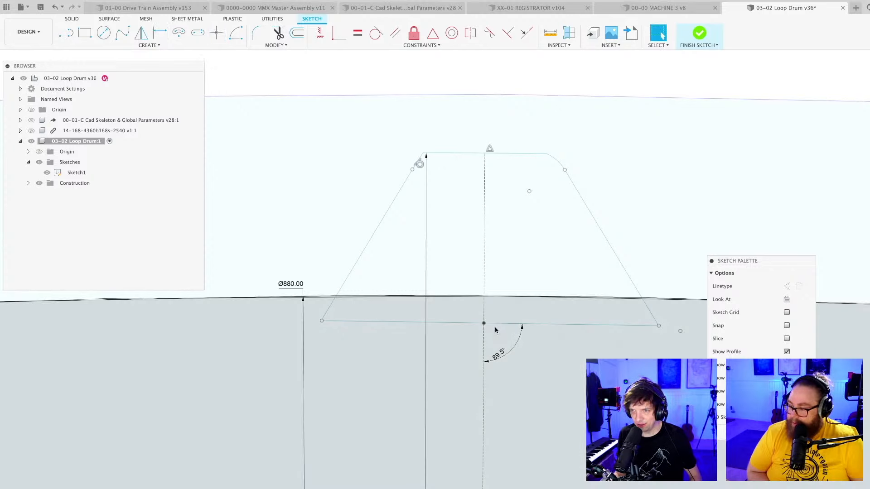
pyautogui.scroll(-1, 497, 332)
pyautogui.press('d')
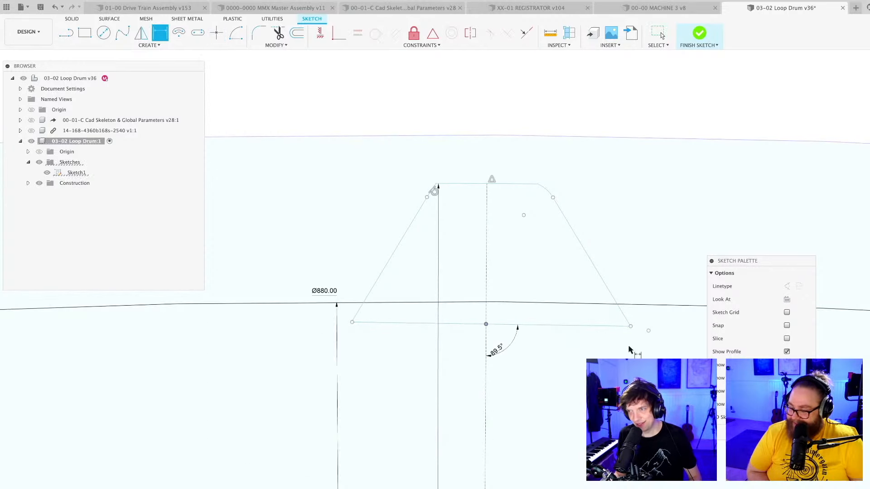
pyautogui.scroll(5, 535, 330)
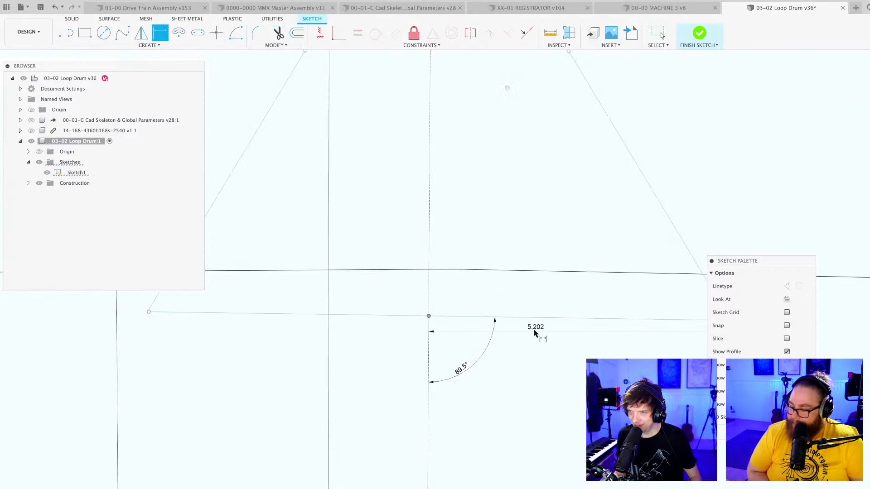
pyautogui.scroll(2, 505, 309)
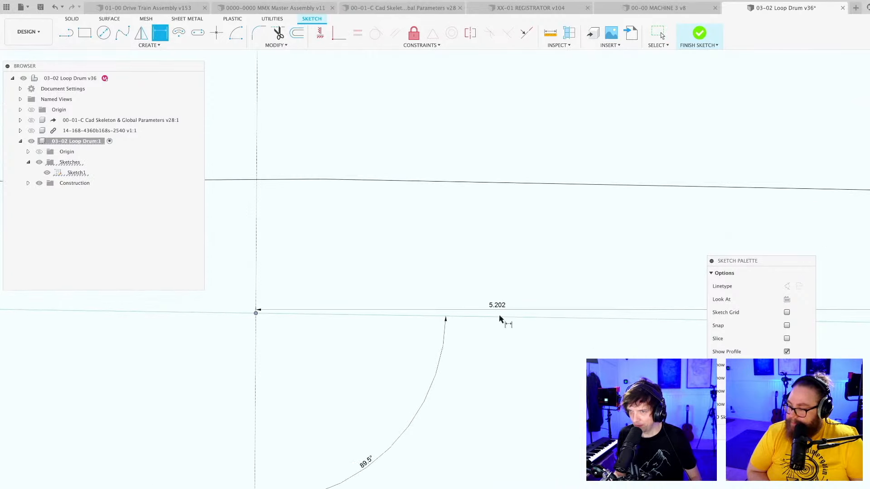
pyautogui.click(500, 303)
# Dimension the distance from the base edge's sketch point to the left end of the tooth's base edge.
pyautogui.scroll(-3, 517, 314)
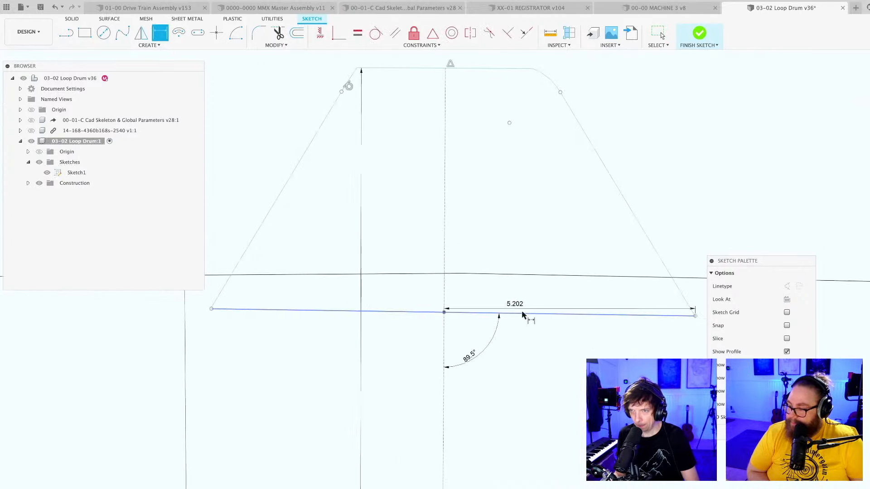
pyautogui.click(452, 313)
pyautogui.click(281, 341)
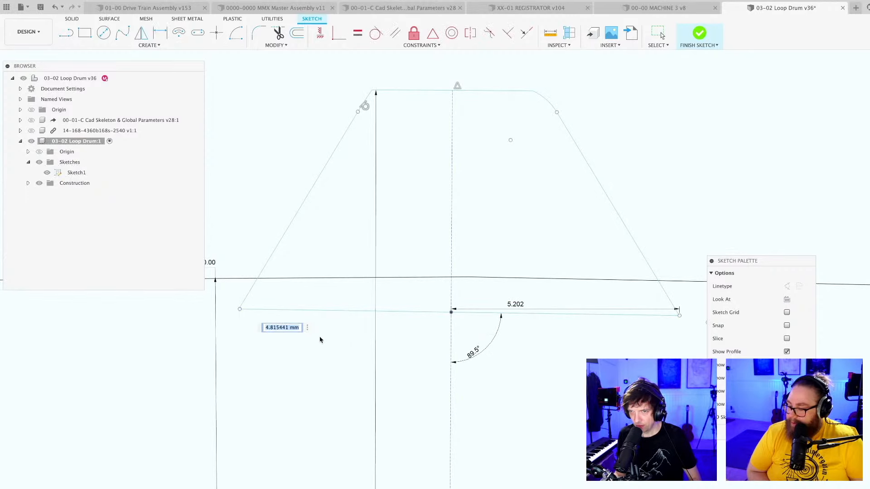
pyautogui.press('Return')
pyautogui.scroll(-5, 441, 369)
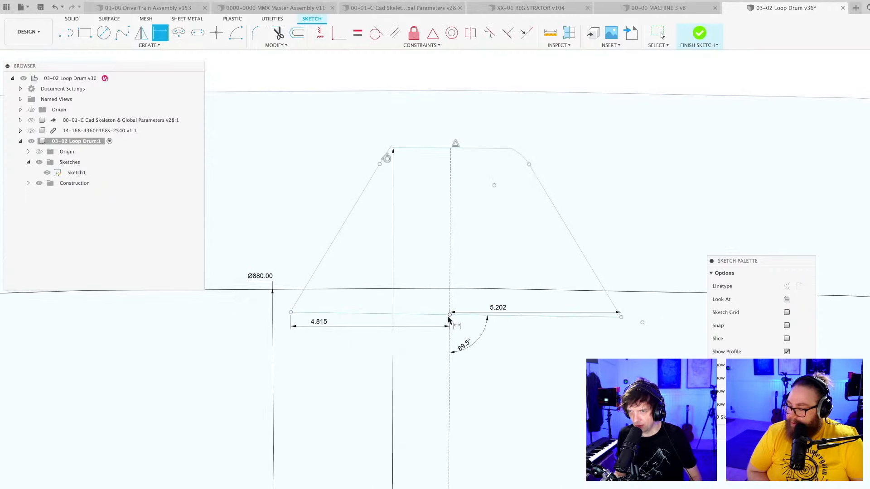
# Dimension the distance between the drum's centre point and the sketch point on the tooth's base edge.
pyautogui.scroll(-8, 480, 424)
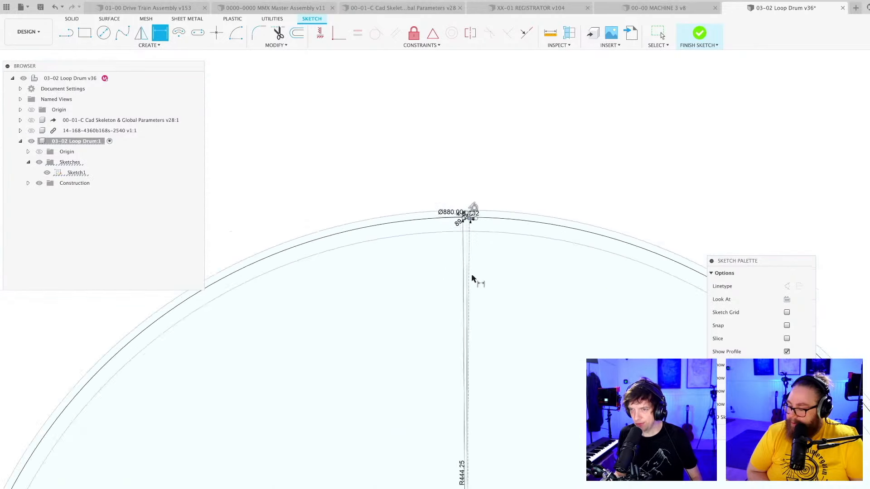
pyautogui.scroll(10, 453, 462)
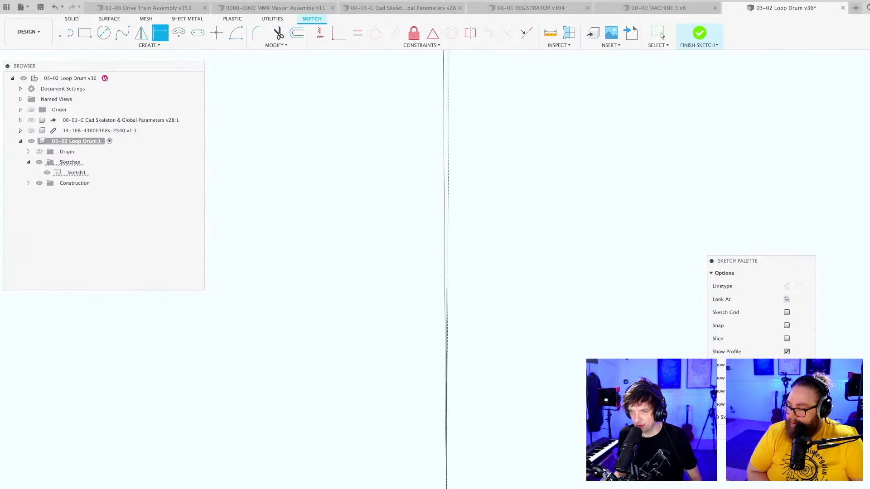
pyautogui.press('Escape')
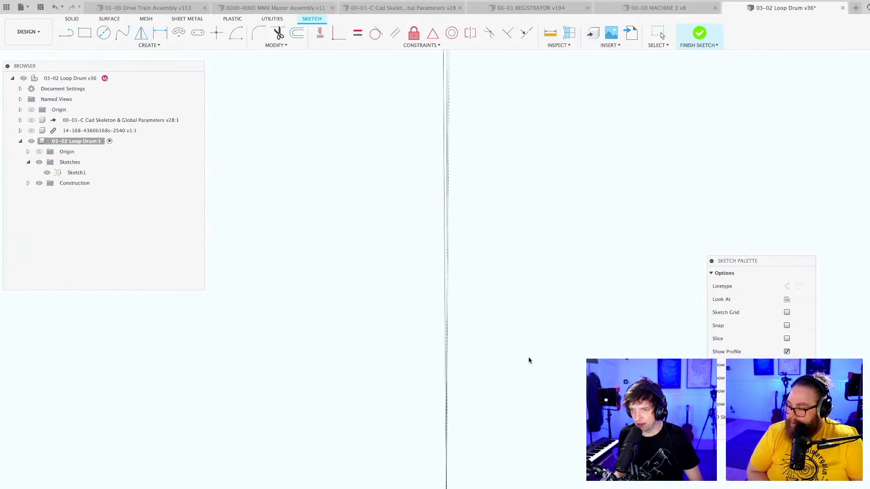
pyautogui.press('d')
pyautogui.scroll(-10, 517, 386)
pyautogui.moveTo(516, 245); pyautogui.dragTo(454, 431, button='middle')
pyautogui.scroll(4, 455, 282)
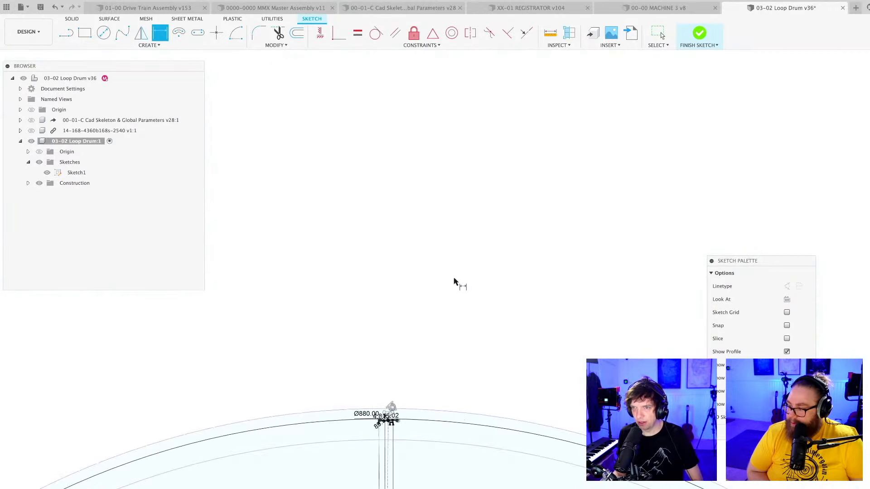
# Dimension the angle between the tooth profile's left flank and its base edge.
pyautogui.scroll(8, 429, 355)
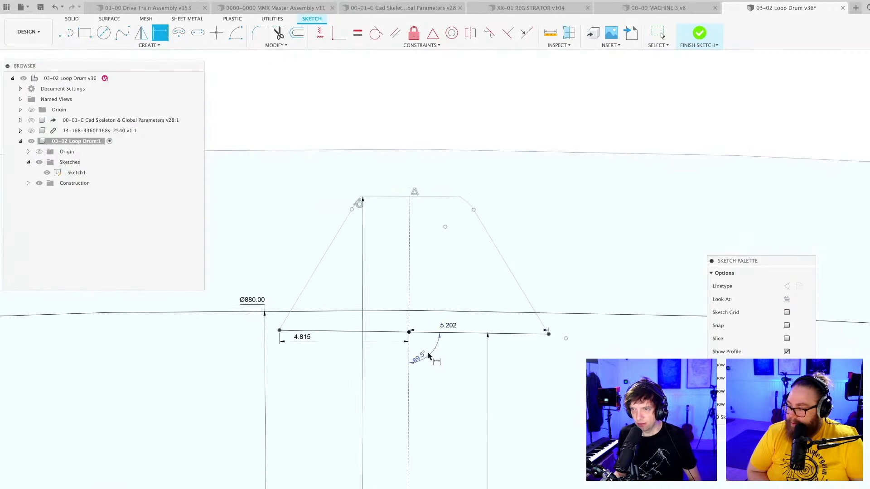
pyautogui.scroll(3, 428, 355)
pyautogui.scroll(-3, 508, 379)
pyautogui.scroll(3, 368, 335)
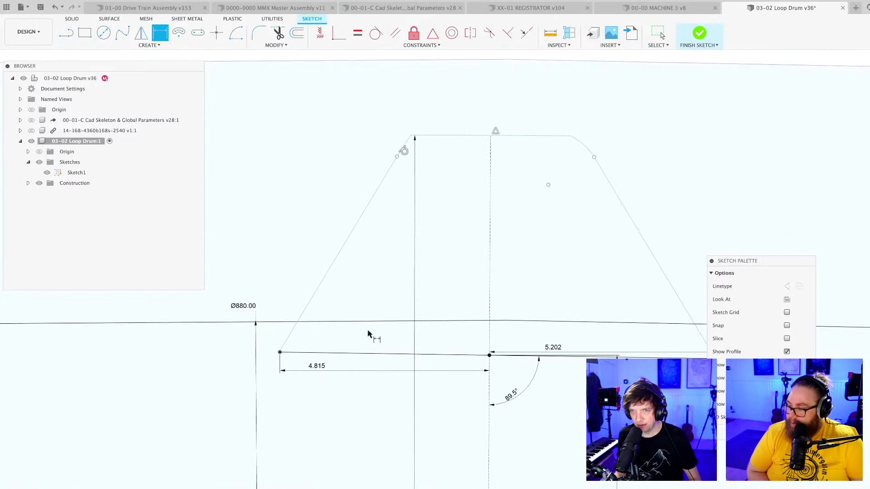
pyautogui.click(290, 338)
pyautogui.click(308, 353)
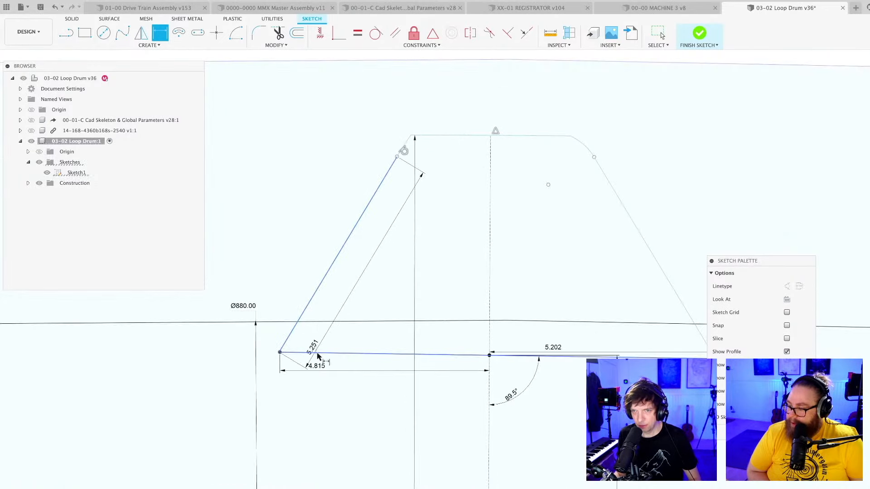
pyautogui.click(319, 339)
pyautogui.press('Return')
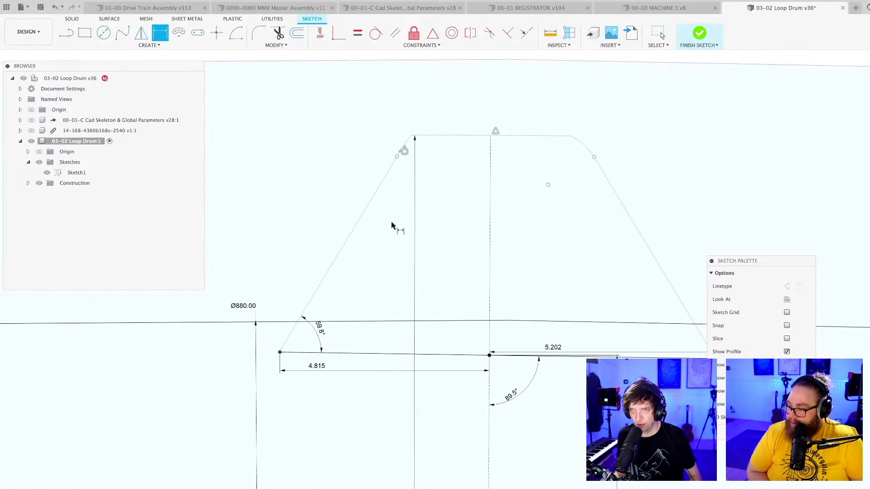
# Dimension the length of the tooth profile's left flank.
pyautogui.click(352, 237)
pyautogui.click(358, 239)
pyautogui.press('Return')
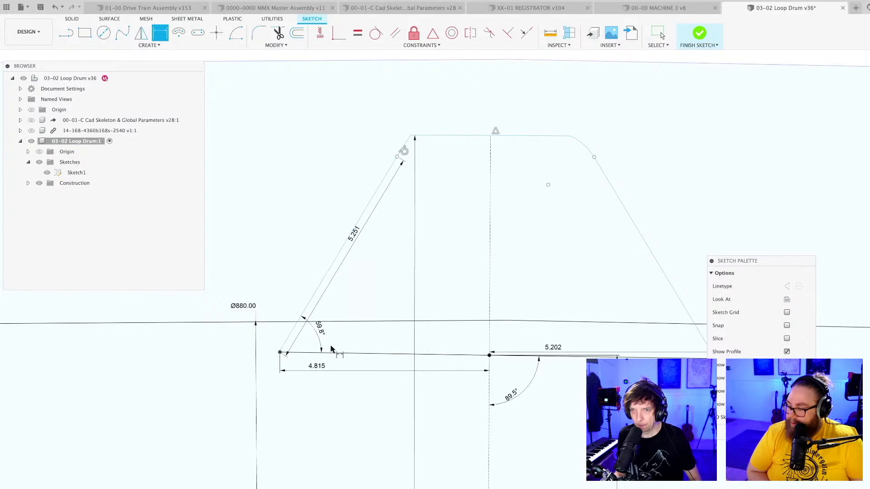
pyautogui.press('Escape')
# Make the left flank's lower endpoint coincident with the left end of the tooth's base edge.
pyautogui.scroll(2, 281, 353)
pyautogui.moveTo(283, 348); pyautogui.dragTo(280, 345)
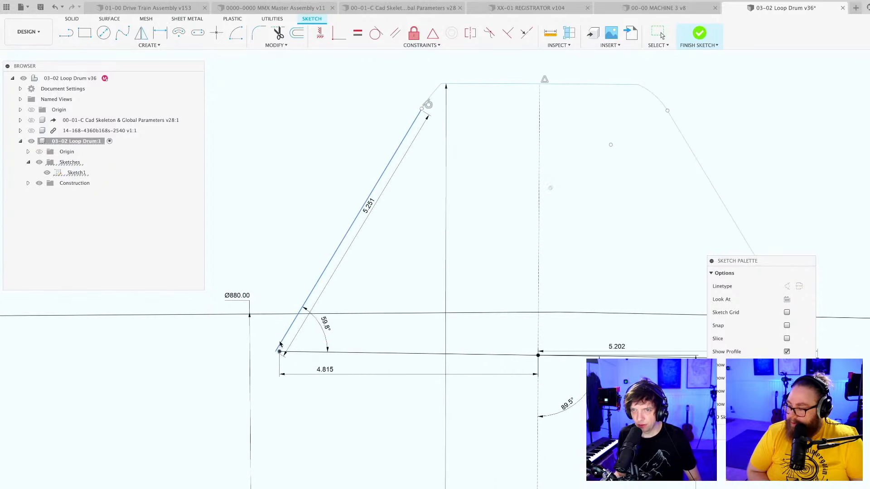
pyautogui.click(339, 33)
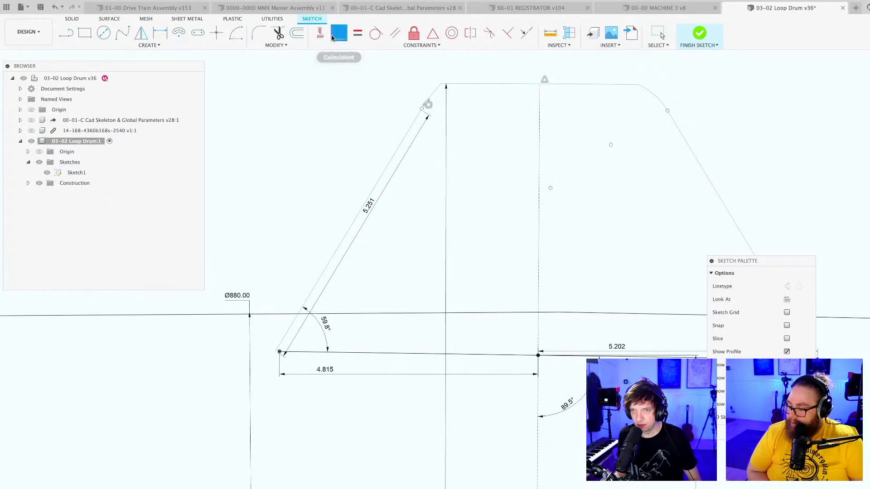
pyautogui.scroll(2, 281, 362)
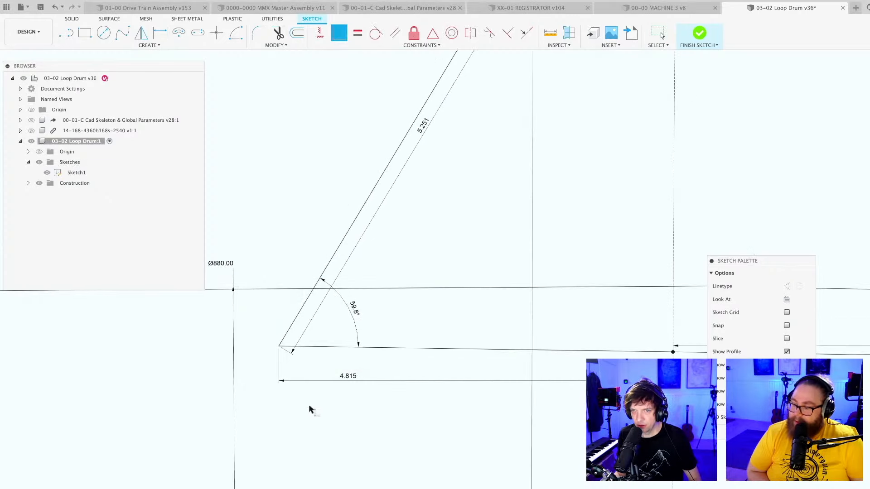
# Dimension the angle between the tooth profile's right flank and its base edge as 58.1°.
pyautogui.scroll(-3, 350, 363)
pyautogui.moveTo(443, 300)
pyautogui.mouseDown(button='middle')
pyautogui.moveTo(404, 258)
pyautogui.moveTo(348, 232)
pyautogui.mouseUp(button='middle')
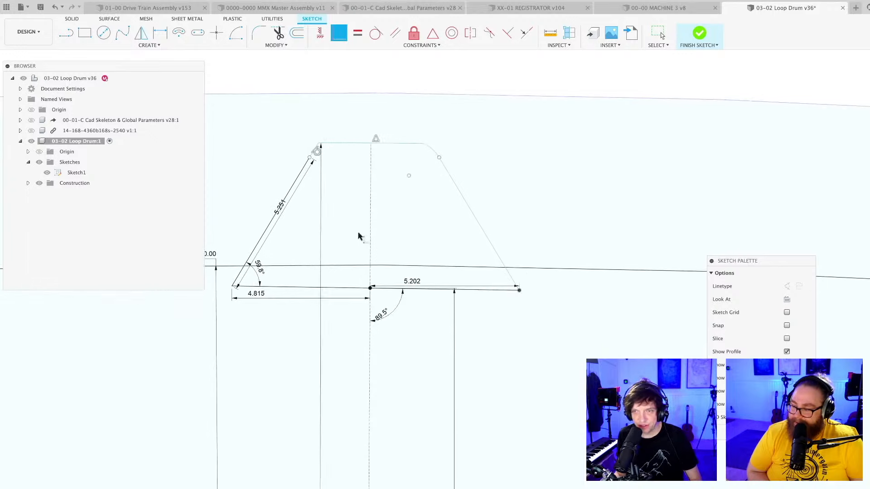
pyautogui.scroll(2, 544, 282)
pyautogui.scroll(2, 509, 288)
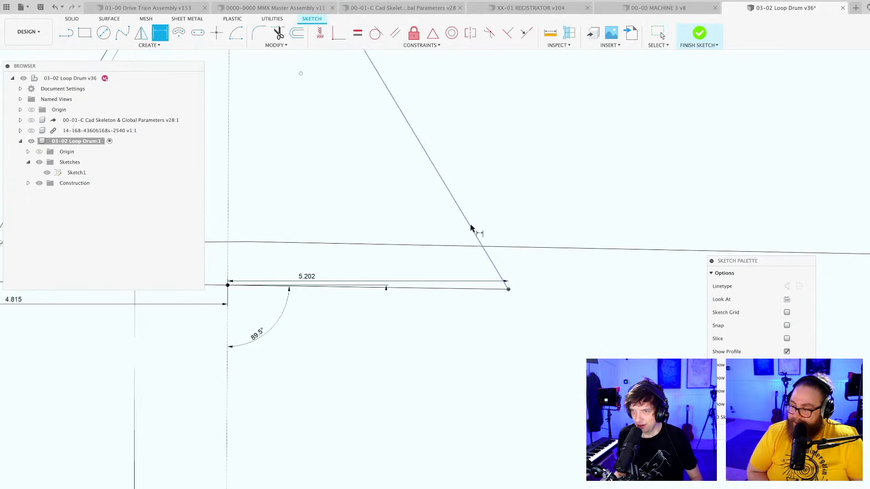
pyautogui.press('d')
pyautogui.click(477, 241)
pyautogui.click(482, 290)
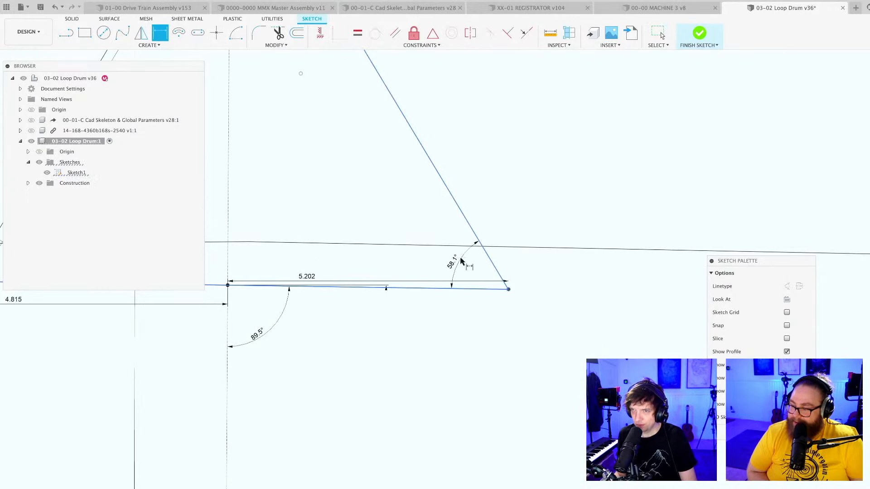
pyautogui.click(463, 259)
pyautogui.write('58.1')
pyautogui.press('Return')
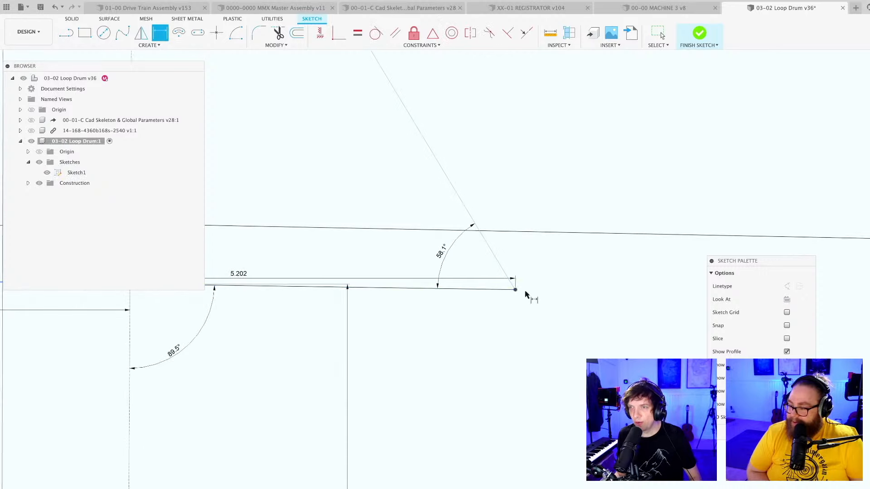
pyautogui.press('Escape')
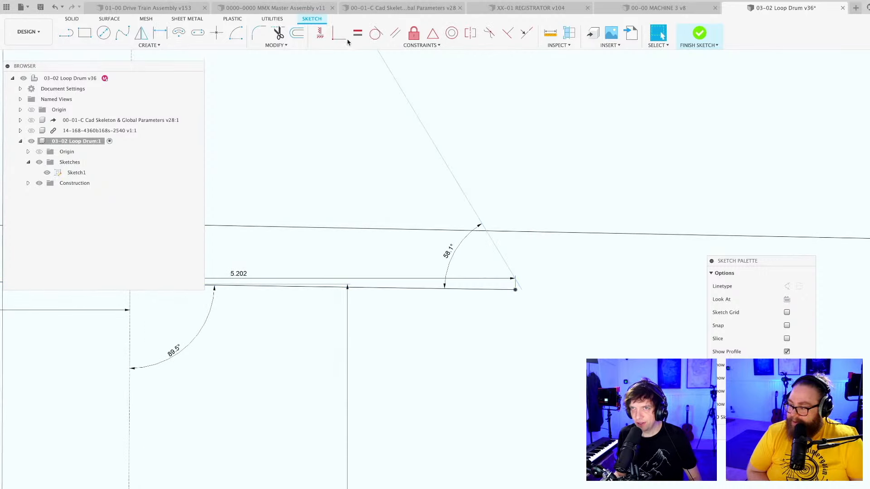
# Make the right flank's lower endpoint coincident with the right end of the tooth's base edge and save the design.
pyautogui.click(347, 39)
pyautogui.scroll(2, 521, 290)
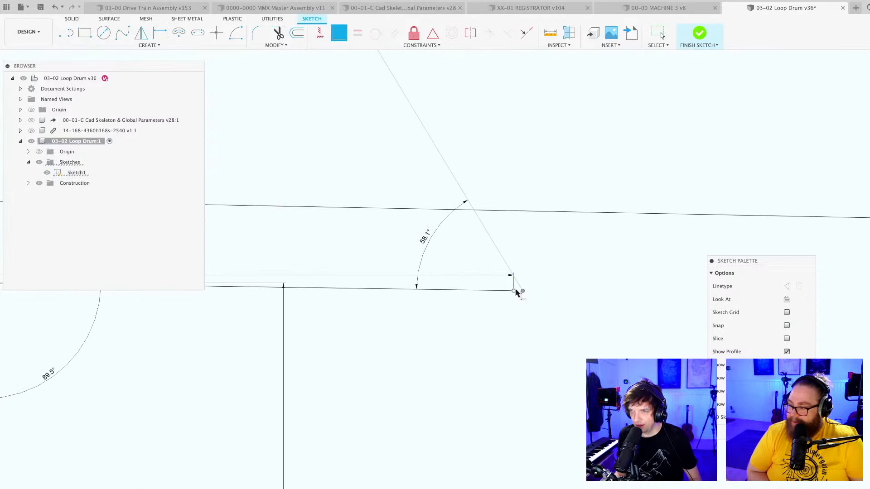
pyautogui.click(516, 292)
pyautogui.scroll(-5, 529, 341)
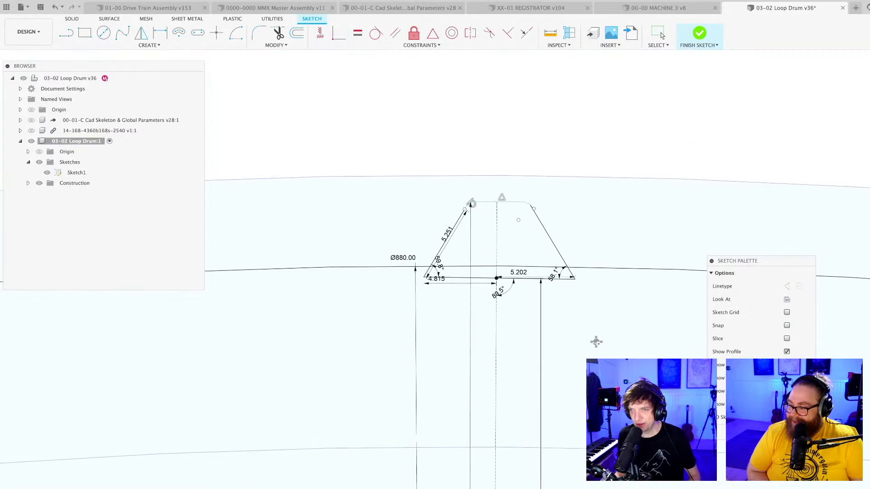
pyautogui.press('super+s')
pyautogui.press('Return')
# Make the right flank's upper endpoint coincident with the lower end of the tooth's top right corner arc.
pyautogui.scroll(2, 539, 225)
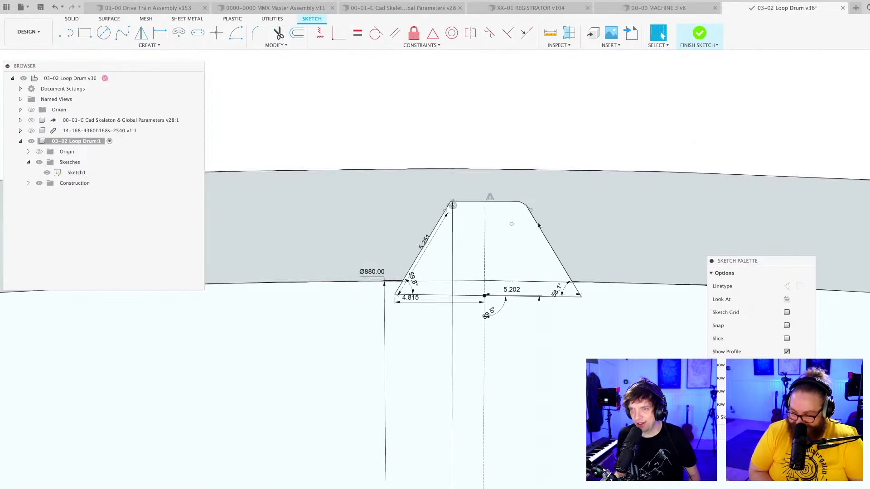
pyautogui.scroll(5, 539, 225)
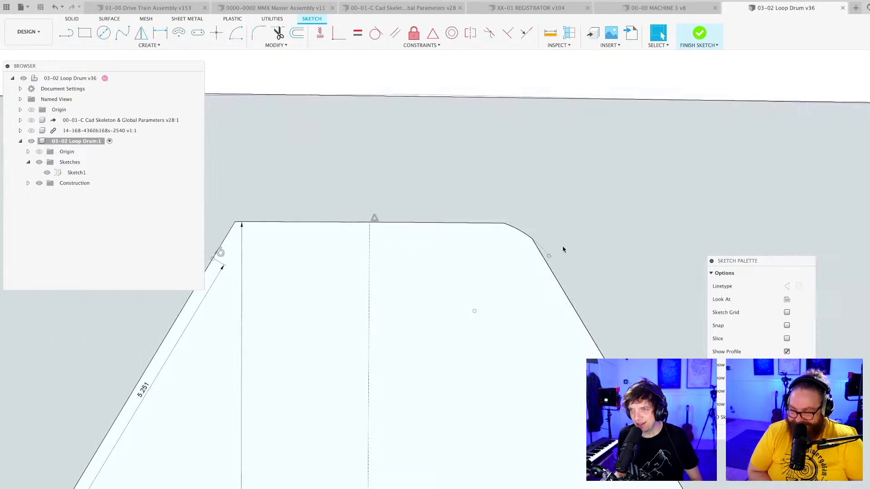
pyautogui.scroll(-3, 563, 250)
pyautogui.scroll(2, 557, 254)
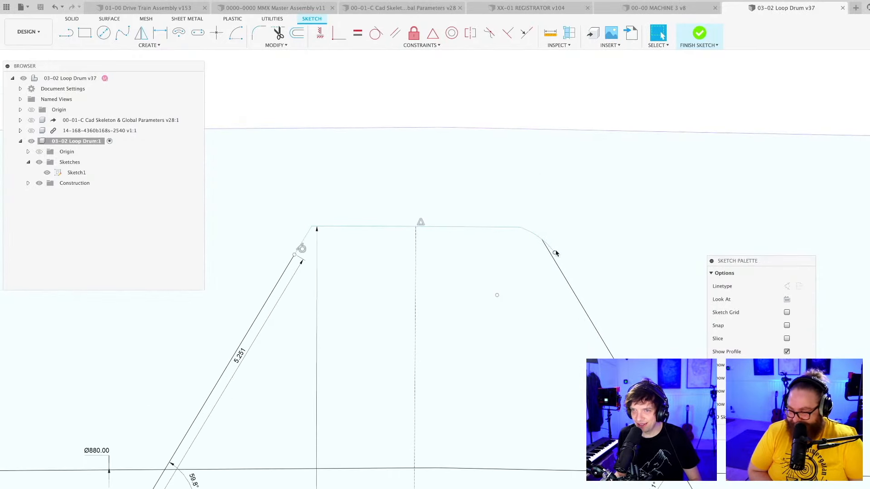
pyautogui.scroll(3, 554, 252)
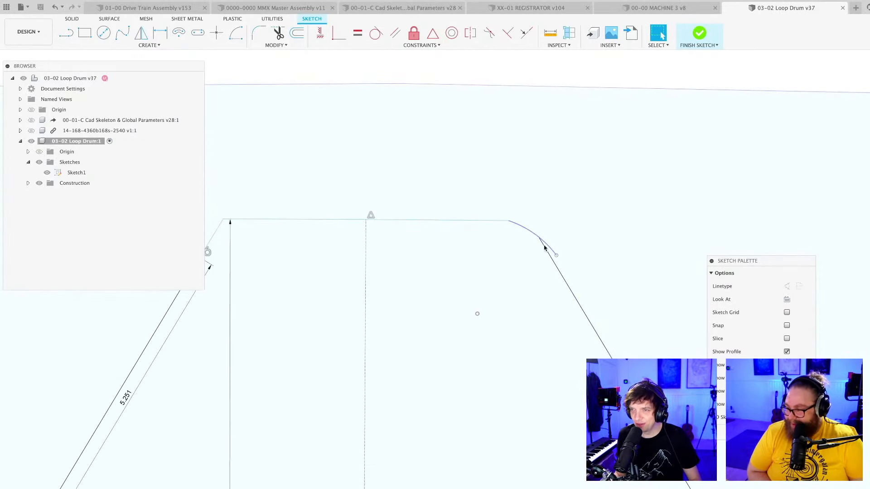
pyautogui.scroll(-2, 549, 248)
pyautogui.scroll(2, 550, 236)
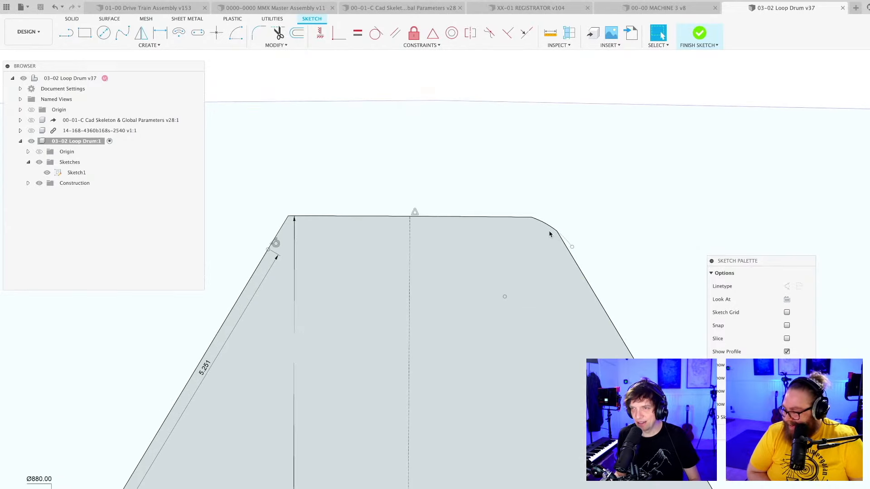
pyautogui.scroll(-1, 550, 236)
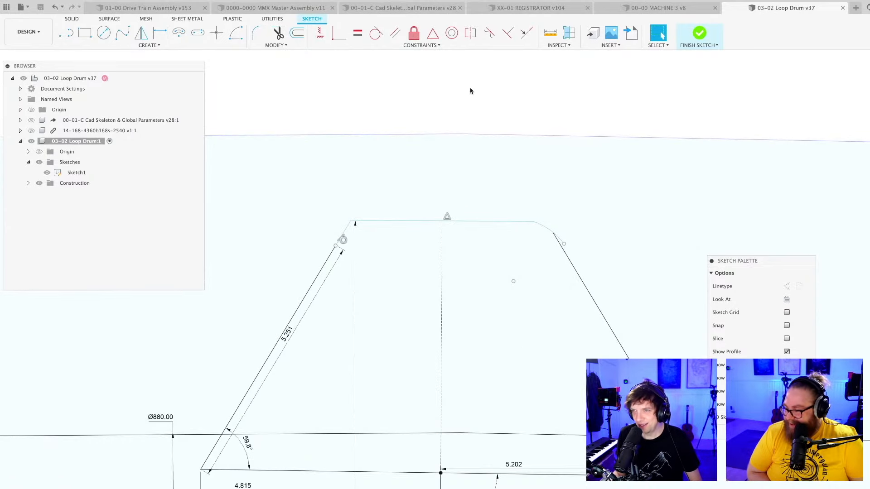
pyautogui.scroll(3, 565, 245)
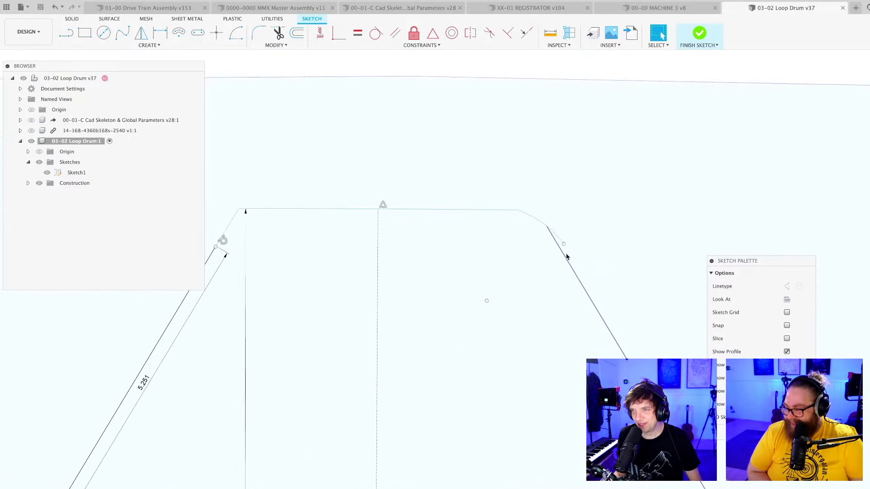
pyautogui.click(339, 32)
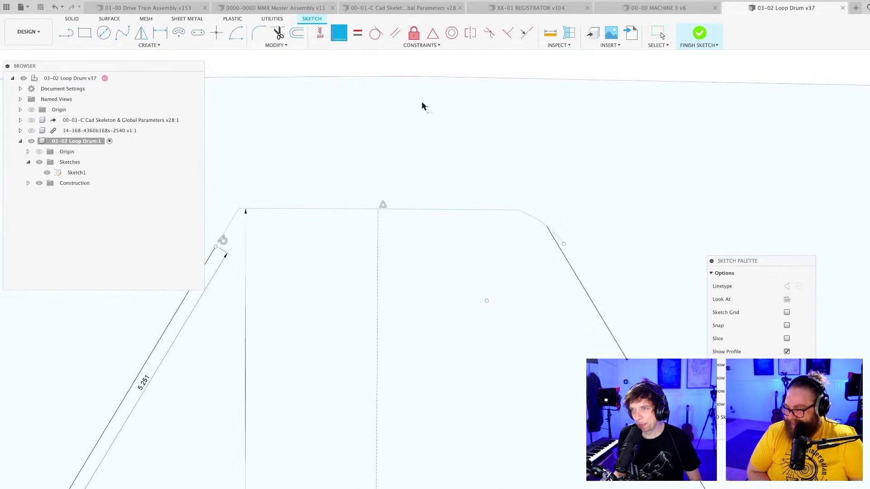
pyautogui.click(547, 227)
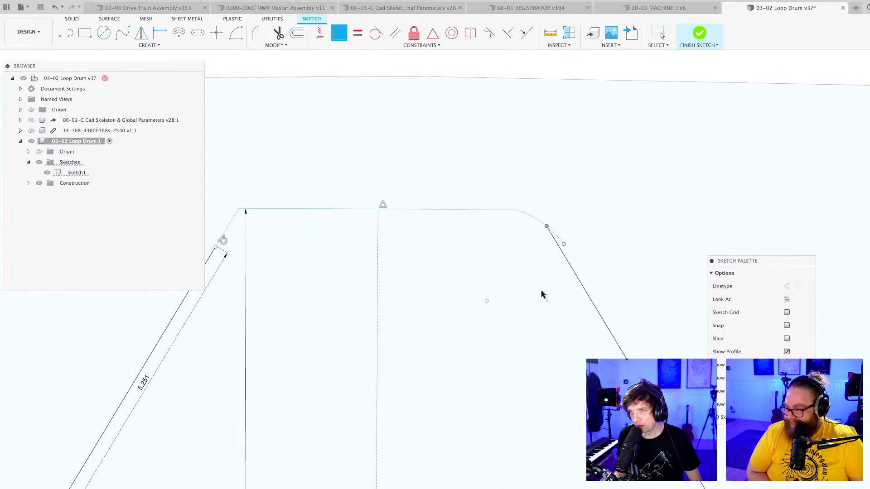
pyautogui.scroll(-4, 539, 326)
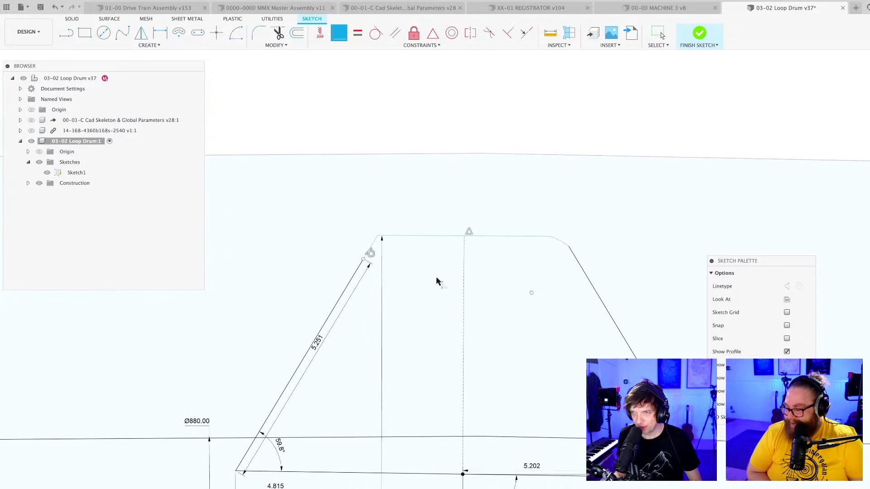
# Apply a tangent constraint between the top right corner arc and the tooth's right flank.
pyautogui.click(377, 33)
pyautogui.scroll(2, 540, 227)
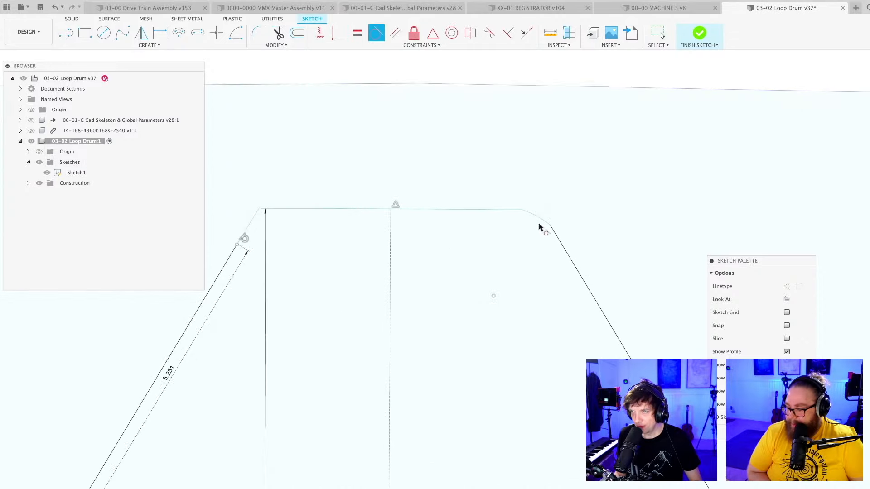
pyautogui.click(560, 241)
pyautogui.press('Escape')
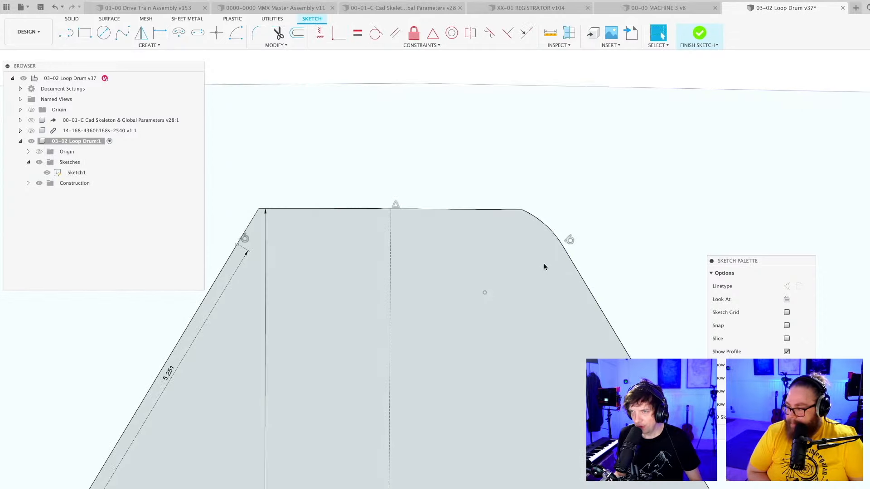
# Dimension the radius of the tooth's top right corner arc.
pyautogui.scroll(-2, 554, 270)
pyautogui.press('d')
pyautogui.click(552, 238)
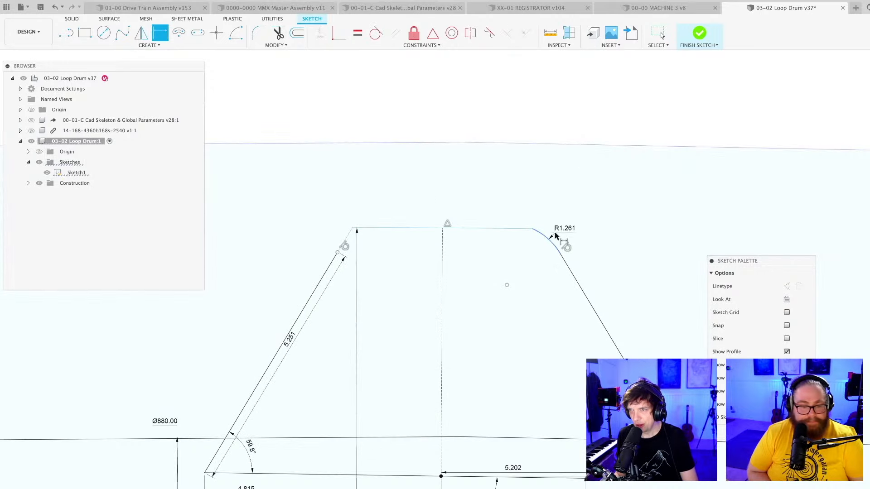
pyautogui.click(555, 235)
pyautogui.scroll(3, 355, 254)
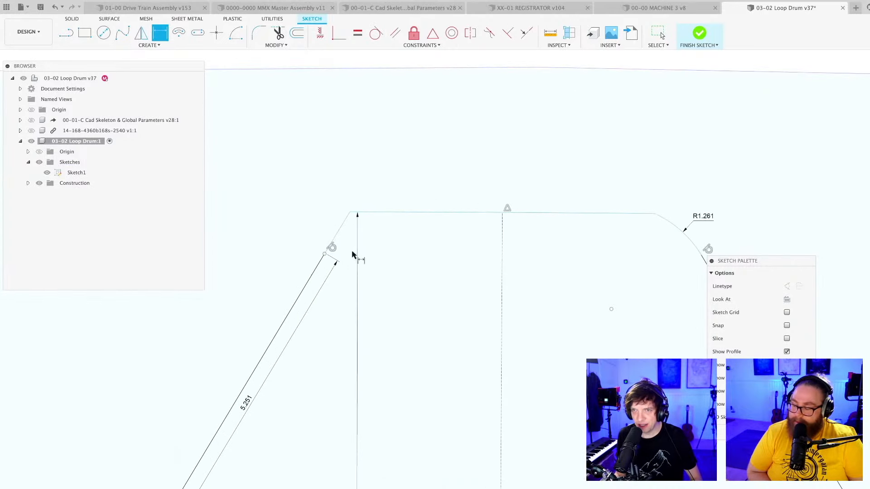
pyautogui.press('Escape')
pyautogui.scroll(3, 339, 241)
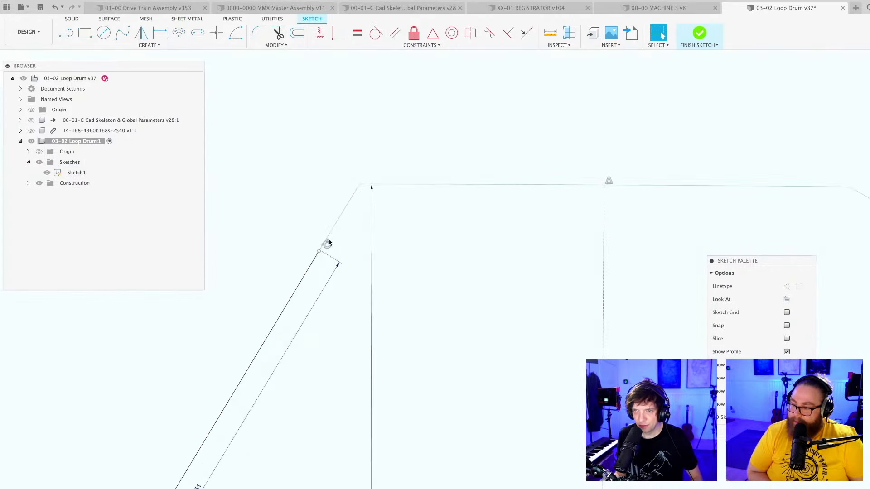
pyautogui.scroll(-1, 339, 241)
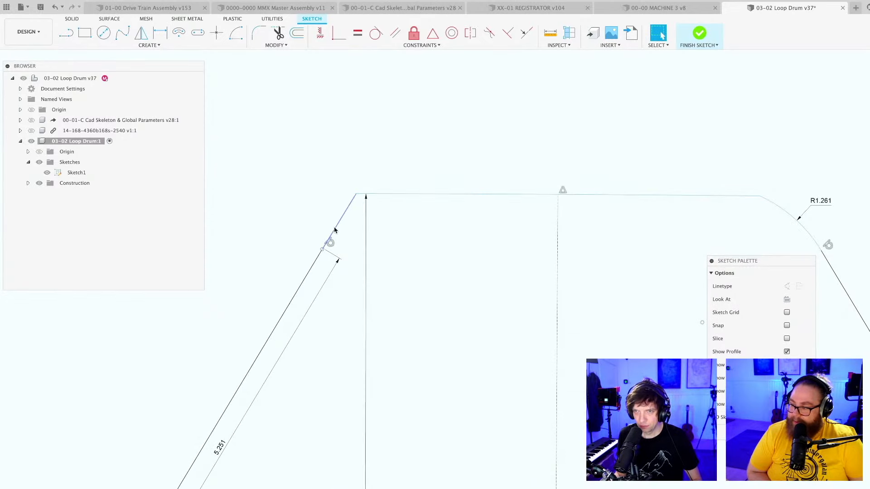
pyautogui.click(333, 226)
pyautogui.press('super+z')
pyautogui.scroll(-2, 344, 237)
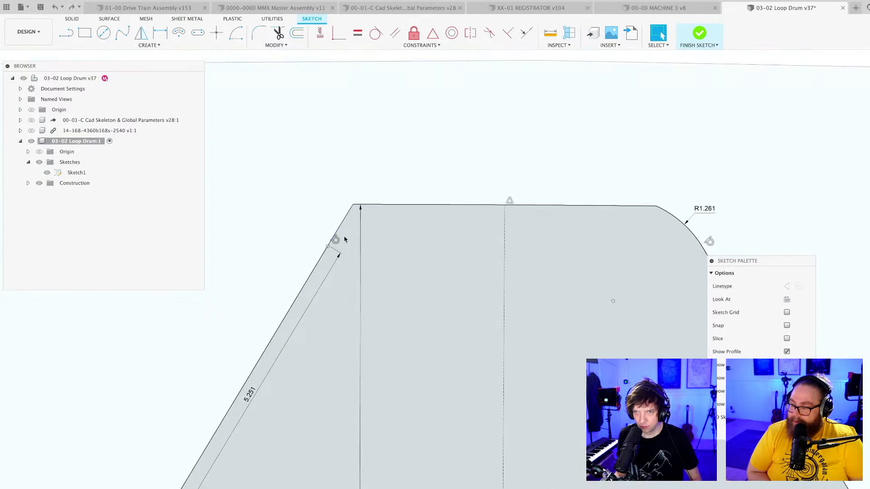
pyautogui.click(324, 190)
pyautogui.press('Escape')
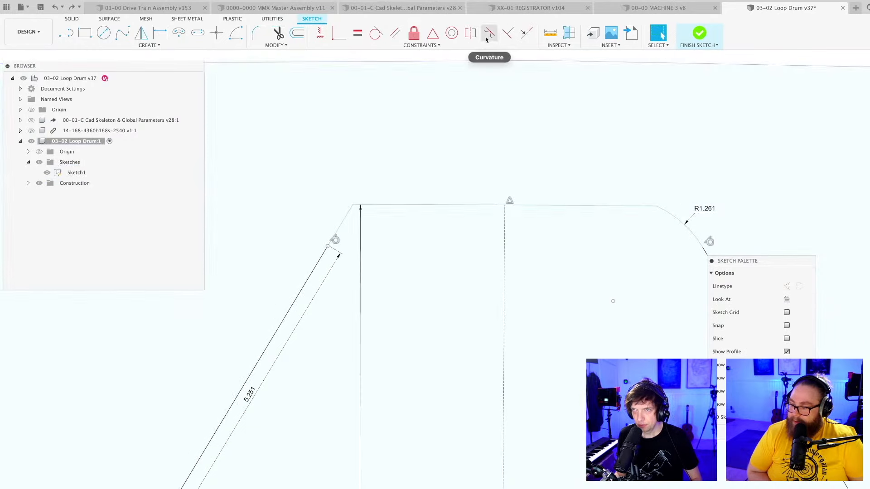
# Try to dimension the radius of the short arc between the tooth's left flank and its top edge.
pyautogui.scroll(3, 352, 253)
pyautogui.press('d')
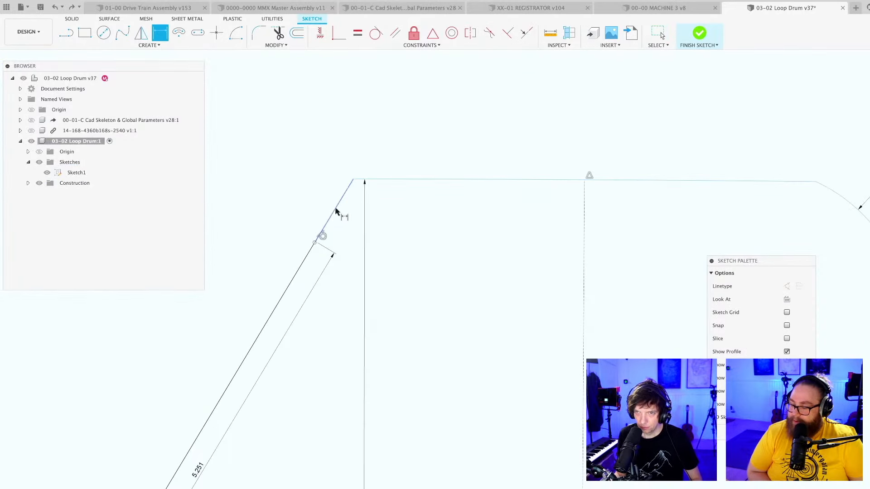
pyautogui.click(338, 209)
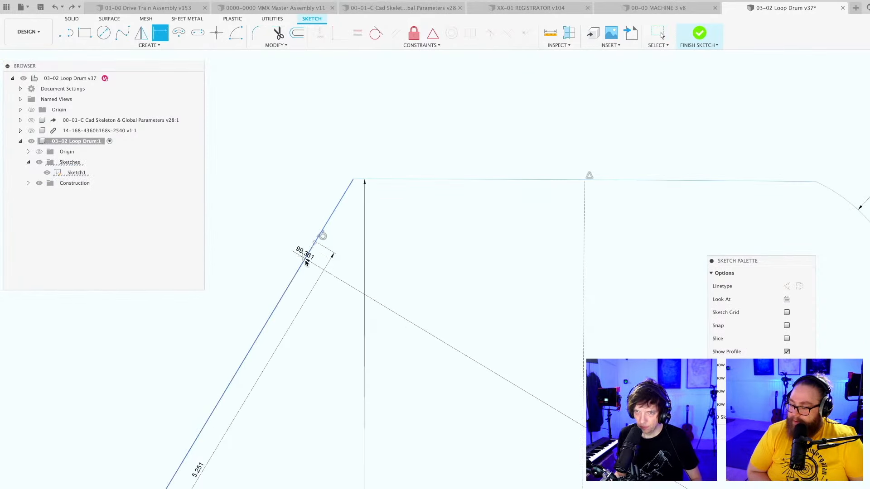
pyautogui.press('Escape')
pyautogui.scroll(-2, 306, 208)
pyautogui.press('d')
pyautogui.click(321, 218)
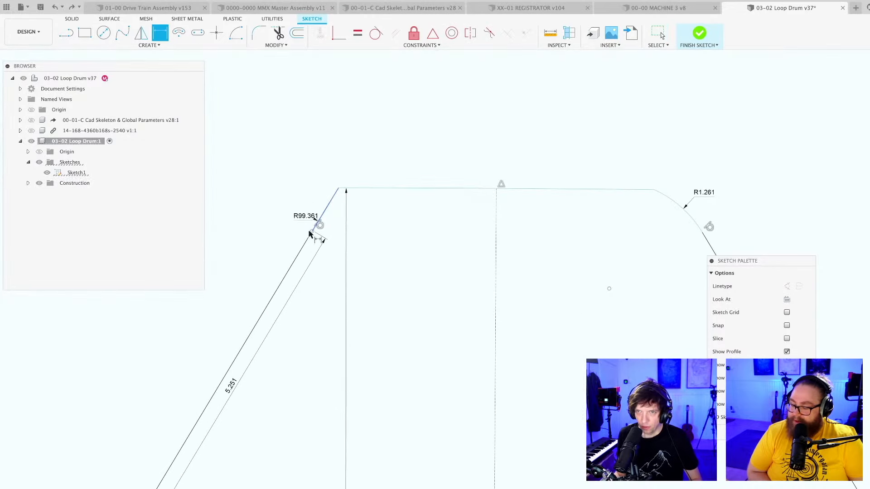
pyautogui.press('Escape')
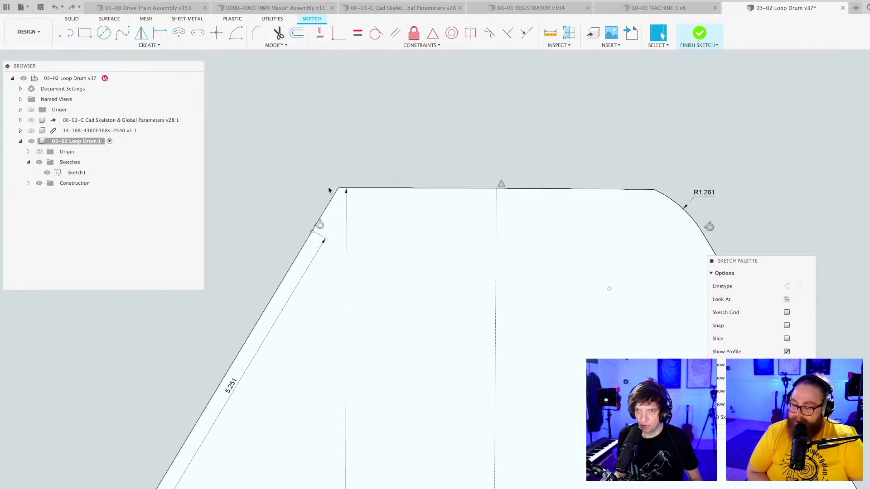
pyautogui.scroll(-2, 346, 190)
pyautogui.scroll(-1, 347, 190)
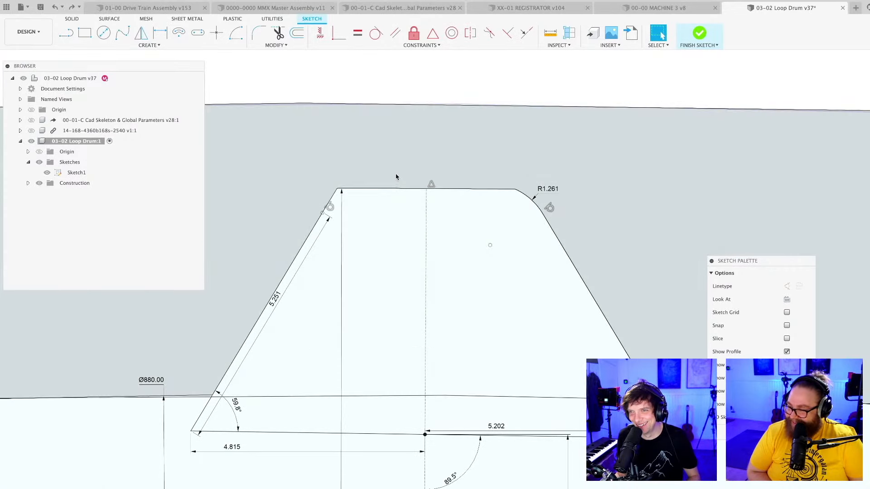
pyautogui.press('d')
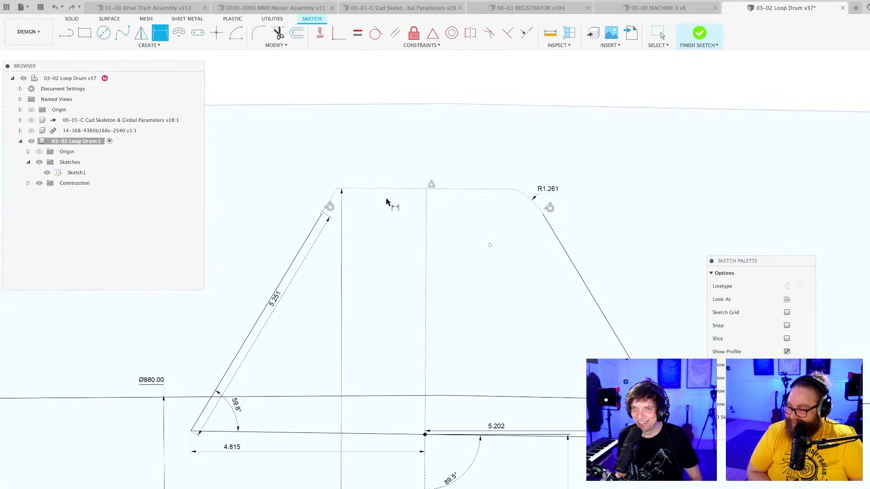
pyautogui.scroll(-3, 394, 188)
pyautogui.scroll(3, 399, 191)
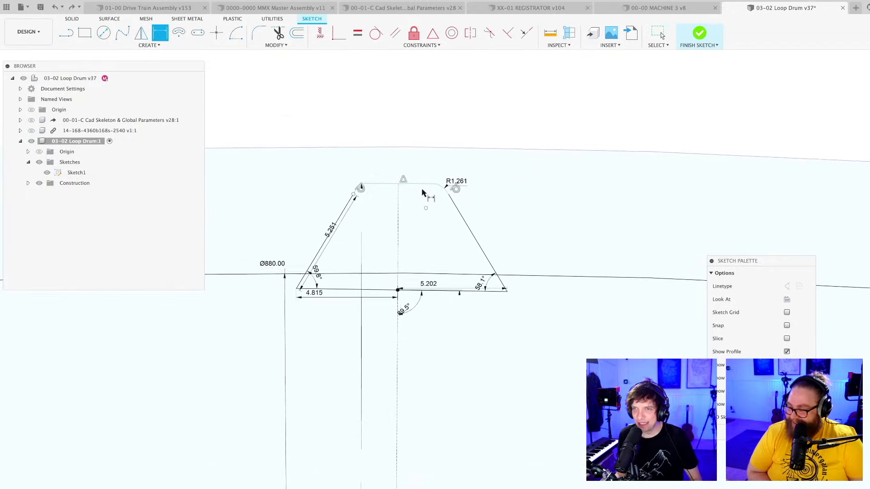
pyautogui.press('Escape')
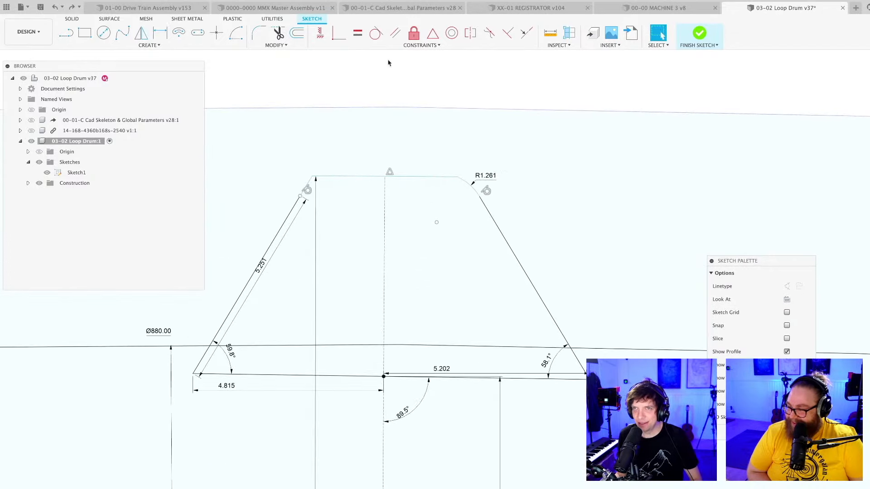
# Place a sketch point where the centreline meets the tooth's top edge and dimension its distance to that edge's right end.
pyautogui.click(217, 33)
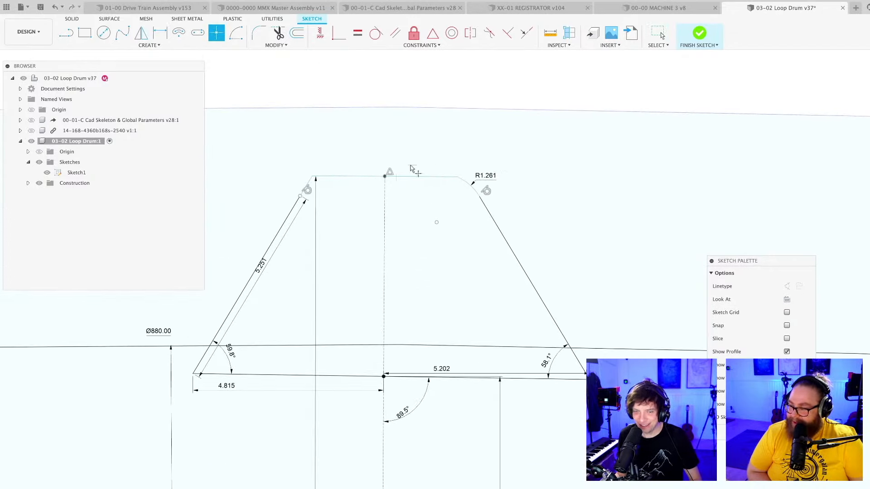
pyautogui.press('Escape')
pyautogui.scroll(3, 442, 190)
pyautogui.scroll(1, 481, 282)
pyautogui.press('d')
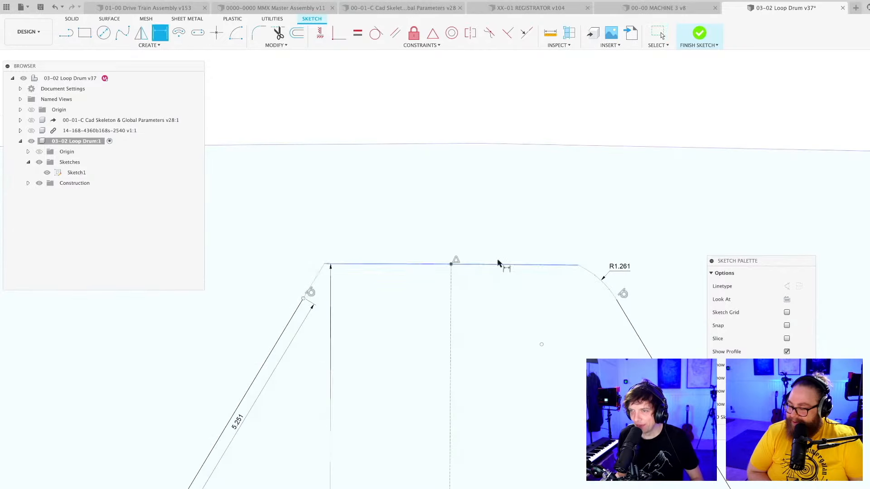
pyautogui.click(578, 266)
pyautogui.click(560, 254)
pyautogui.press('Return')
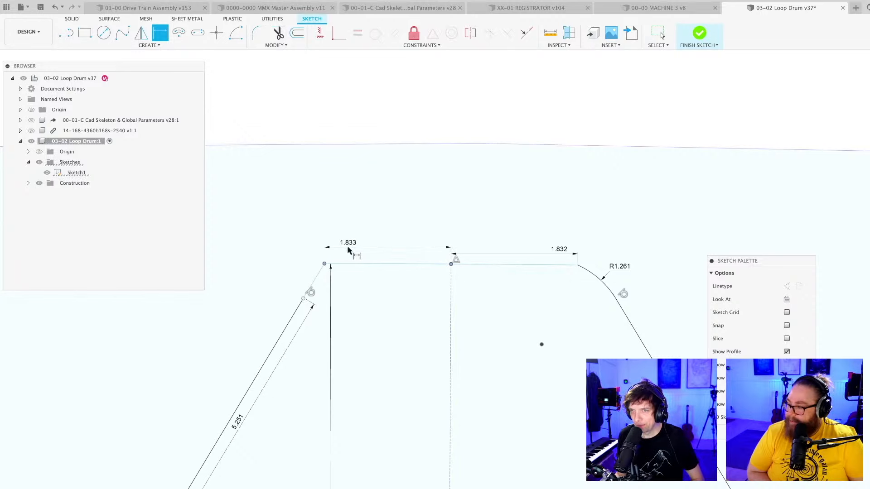
# Try to dimension the distance from the centreline point to the left end of the tooth's top edge.
pyautogui.click(349, 250)
pyautogui.press('Return')
pyautogui.press('Escape')
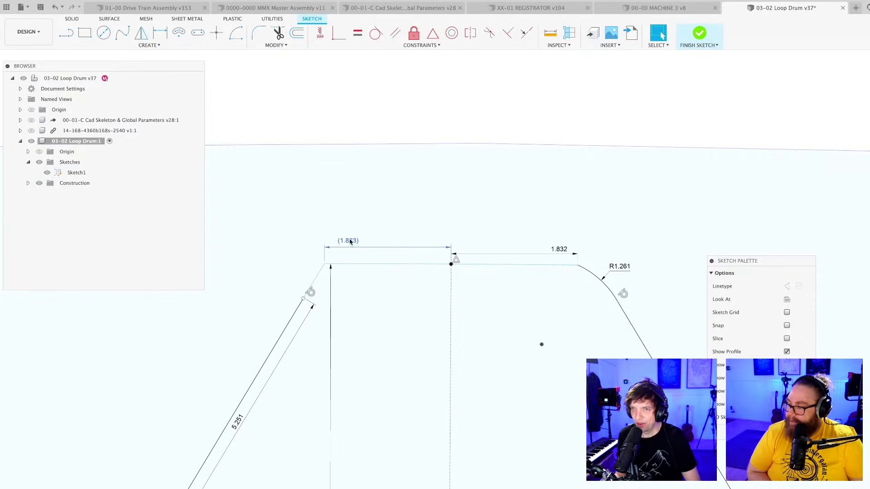
pyautogui.click(350, 242)
pyautogui.press('Delete')
# Dimension the radius of the short arc joining the tooth's left flank to its top edge.
pyautogui.click(339, 33)
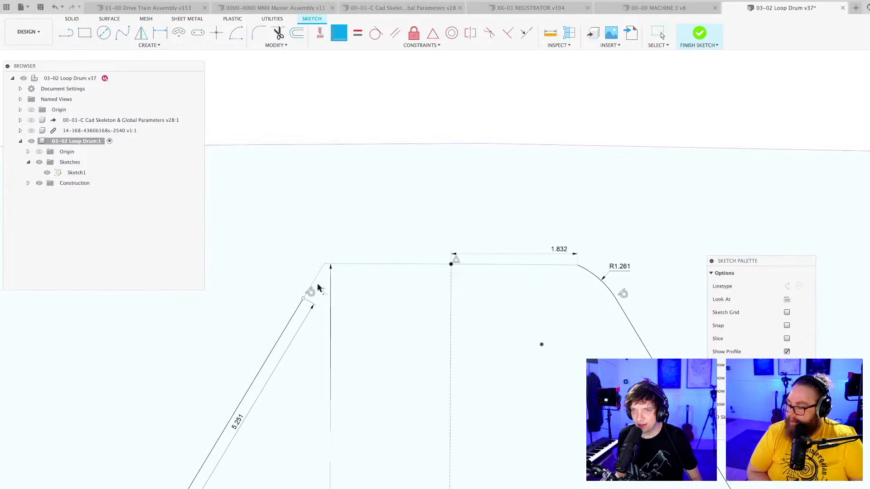
pyautogui.press('d')
pyautogui.scroll(3, 319, 291)
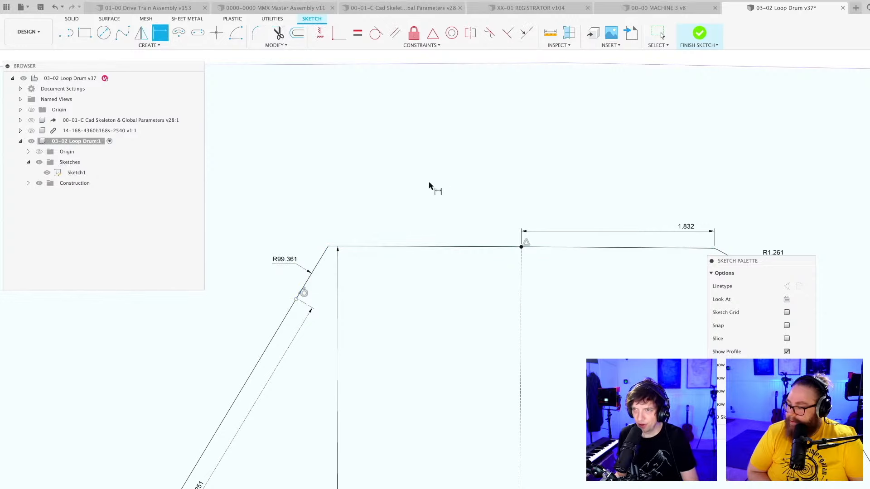
pyautogui.scroll(-3, 430, 187)
pyautogui.scroll(-3, 429, 191)
pyautogui.scroll(-2, 430, 195)
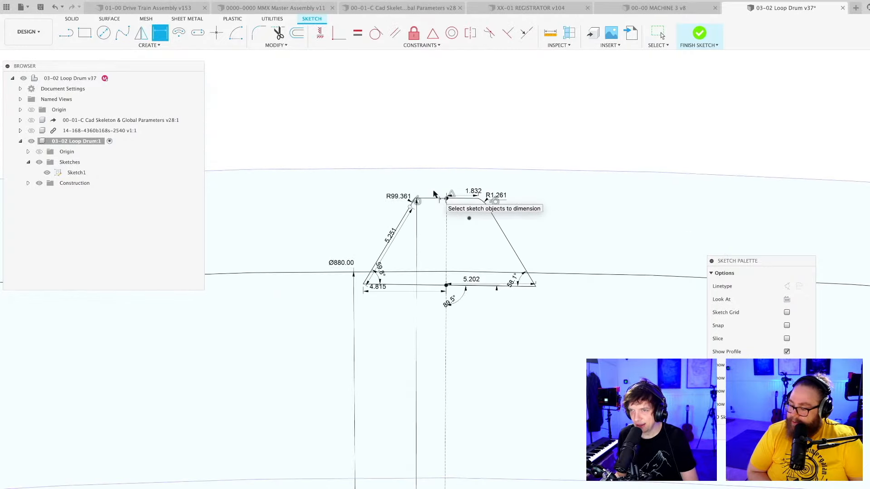
# Save the Loop Drum design and finish editing the tooth profile sketch.
pyautogui.scroll(-4, 469, 251)
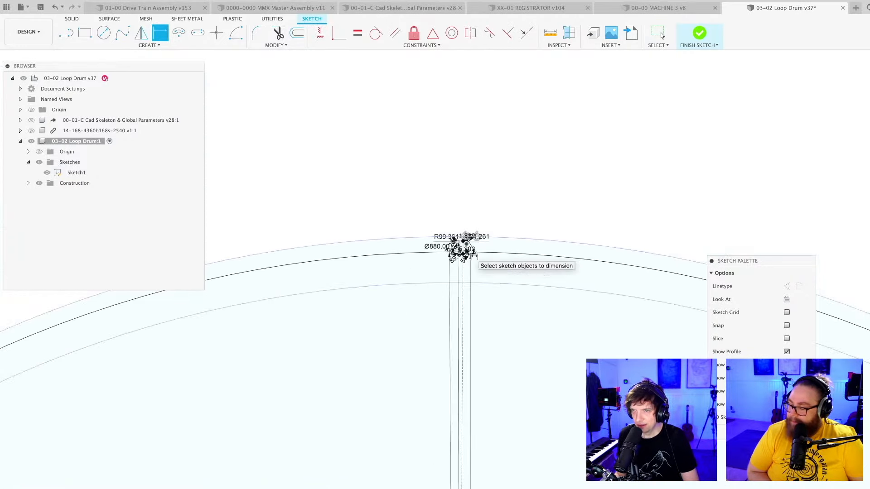
pyautogui.scroll(-3, 480, 318)
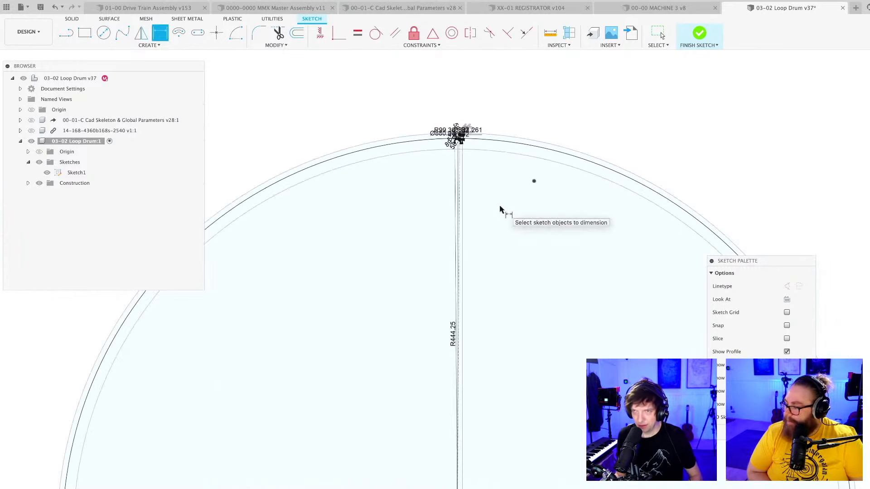
pyautogui.press('super+s')
pyautogui.press('Return')
pyautogui.scroll(-5, 499, 221)
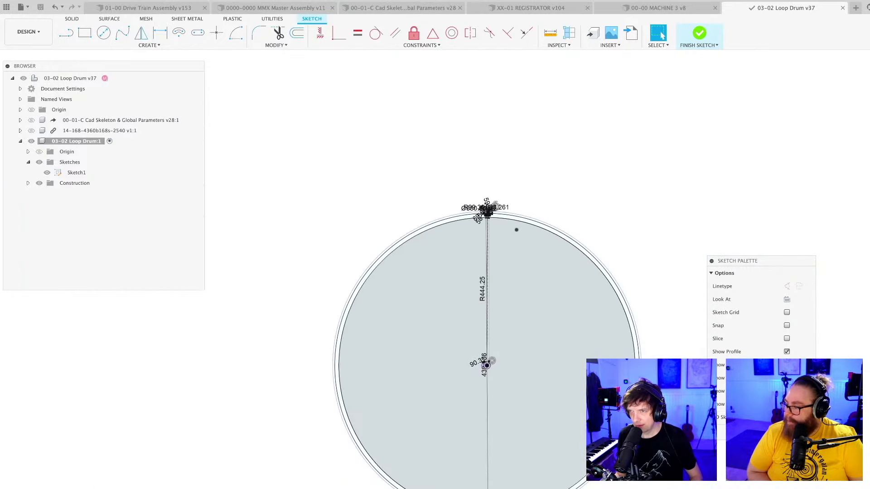
pyautogui.click(699, 33)
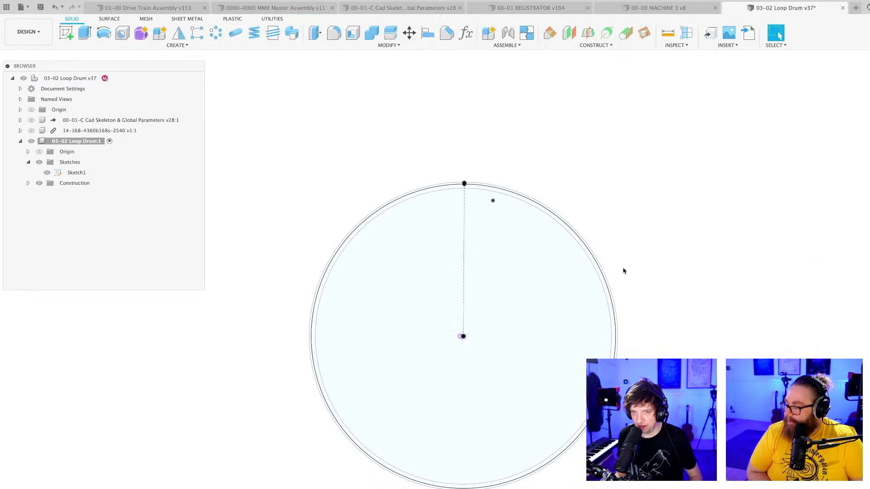
# Save another version of the Loop Drum with the tooth sketch closed.
pyautogui.scroll(-2, 623, 270)
pyautogui.moveTo(644, 283)
pyautogui.keyDown('shift'); pyautogui.mouseDown(button='middle')
pyautogui.moveTo(625, 293)
pyautogui.moveTo(617, 272)
pyautogui.moveTo(610, 277)
pyautogui.mouseUp(button='middle'); pyautogui.keyUp('shift')
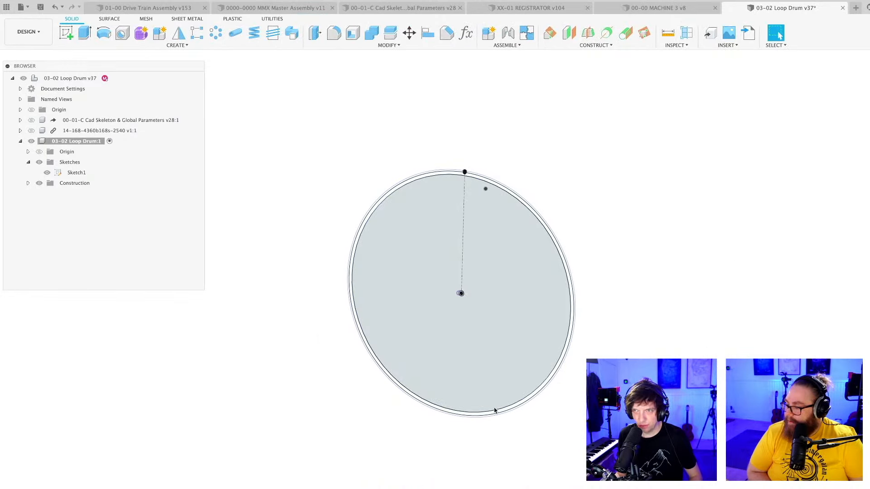
pyautogui.hotkey('ctrl', 's')
pyautogui.press('Return')
pyautogui.scroll(2, 401, 376)
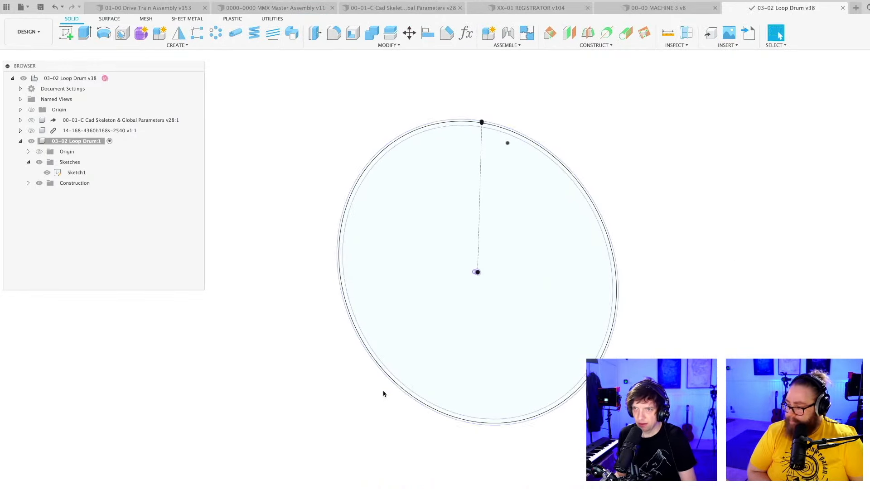
# Roll the timeline forward to include the drum ring's extrusion.
pyautogui.scroll(-3, 327, 419)
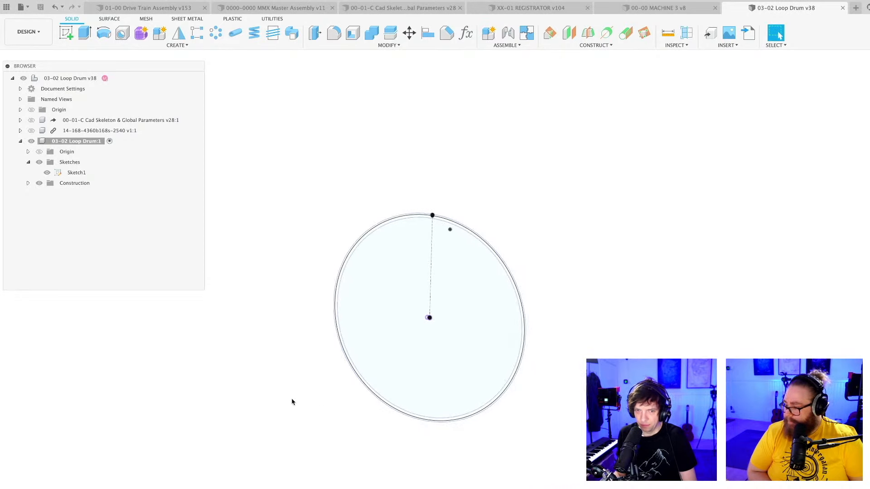
pyautogui.moveTo(292, 402); pyautogui.dragTo(272, 404, button='middle')
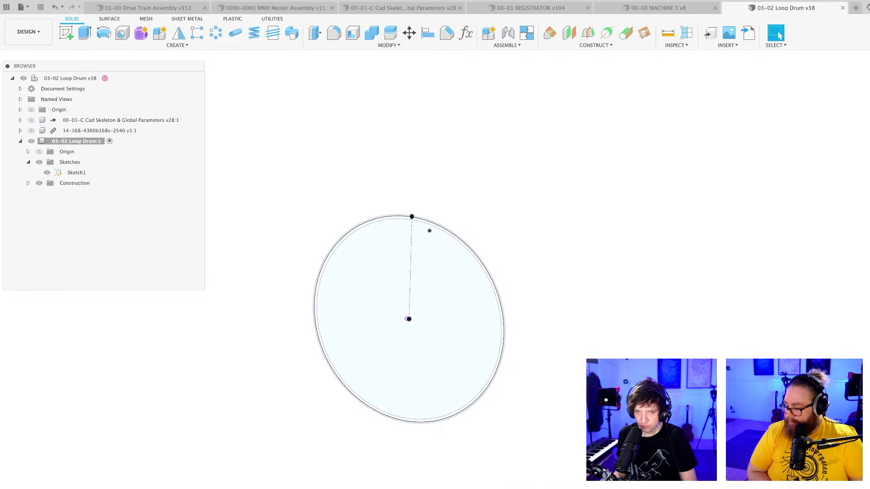
pyautogui.moveTo(207, 488); pyautogui.dragTo(218, 488)
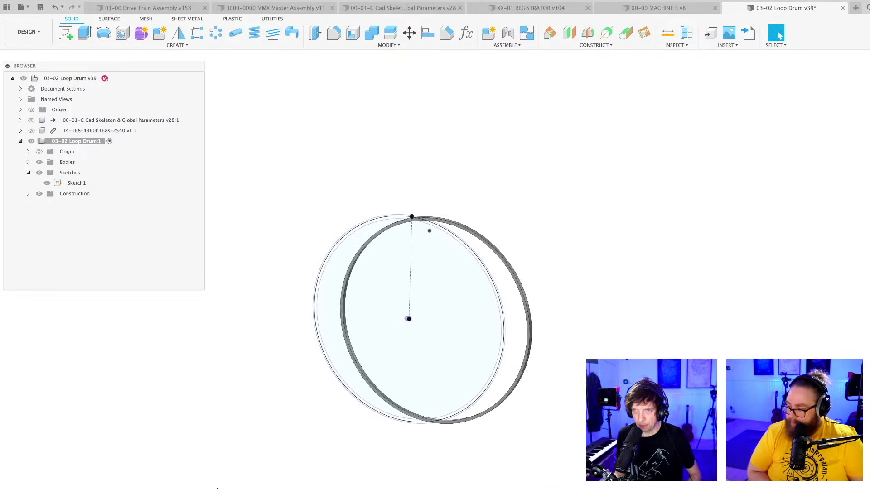
# Edit the drum ring's extrusion to also include the thin profile at the base of the tooth.
pyautogui.doubleClick(217, 488)
pyautogui.scroll(5, 424, 234)
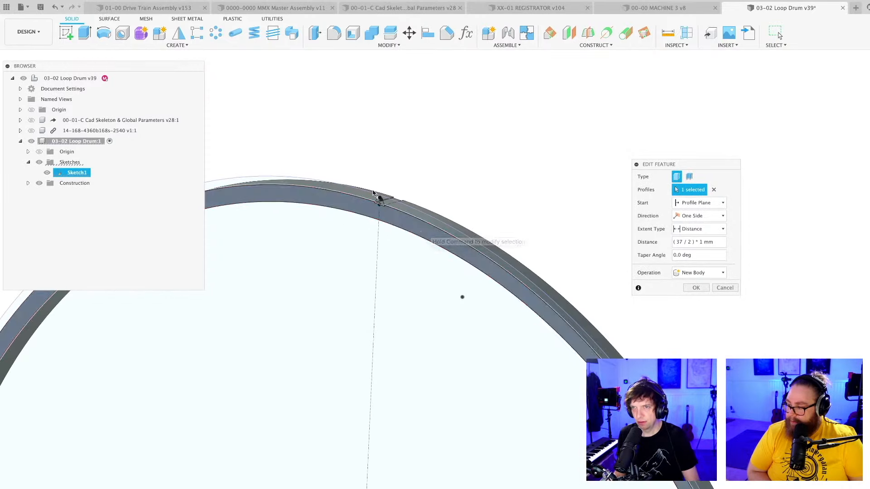
pyautogui.moveTo(381, 196)
pyautogui.keyDown('shift'); pyautogui.mouseDown(button='middle')
pyautogui.moveTo(394, 208)
pyautogui.moveTo(380, 240)
pyautogui.mouseUp(button='middle'); pyautogui.keyUp('shift')
pyautogui.scroll(3, 378, 240)
pyautogui.click(368, 240)
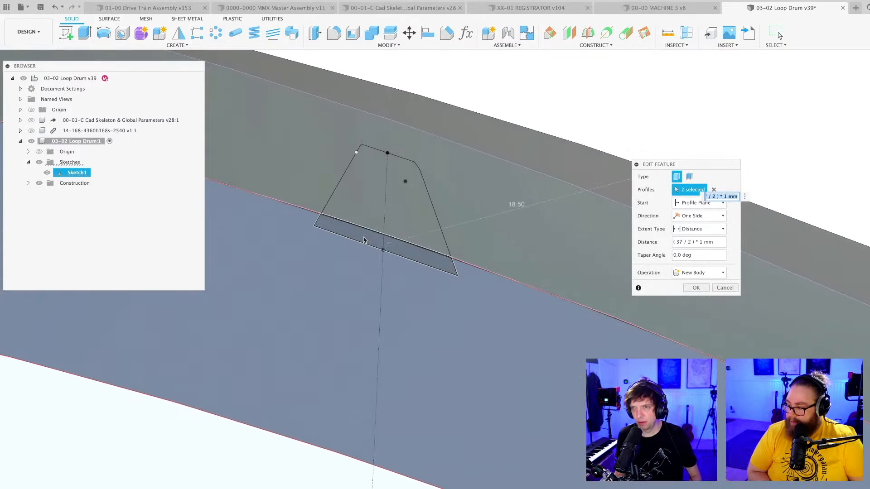
pyautogui.scroll(-8, 367, 247)
pyautogui.scroll(-10, 366, 249)
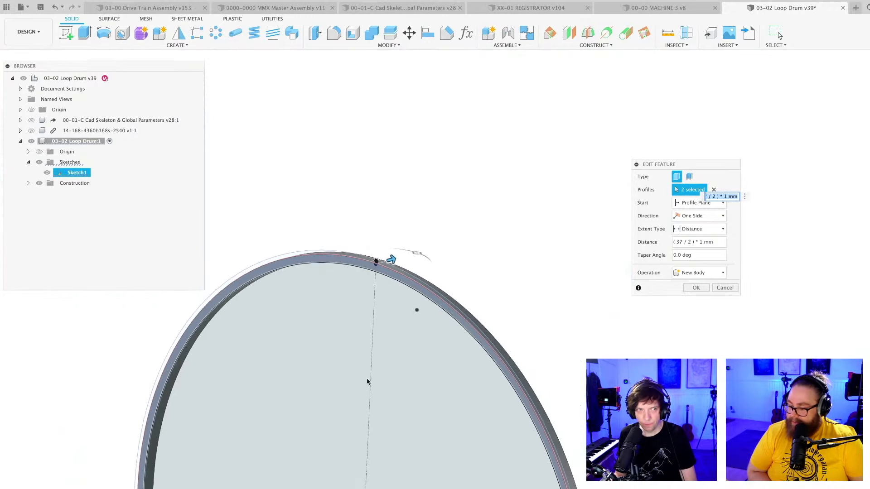
pyautogui.press('Return')
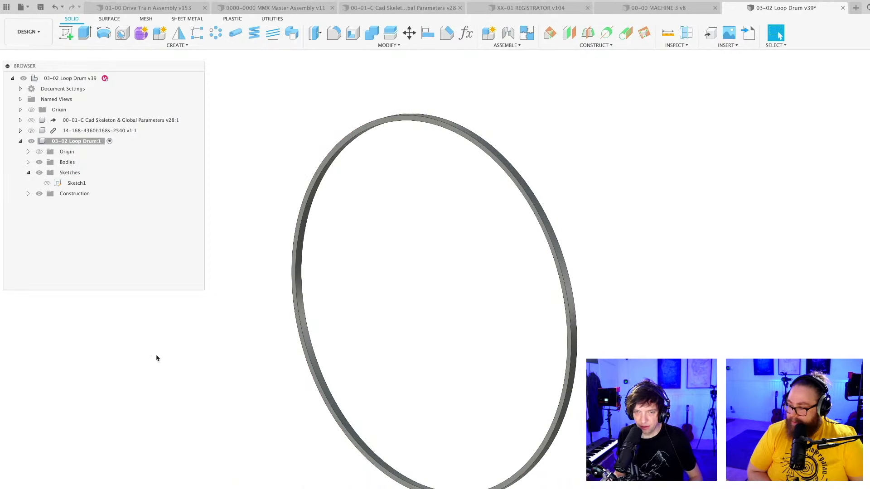
# Show Sketch1 and redefine the construction plane Plane2 with the tooth's base line as its reference line.
pyautogui.click(47, 184)
pyautogui.click(28, 194)
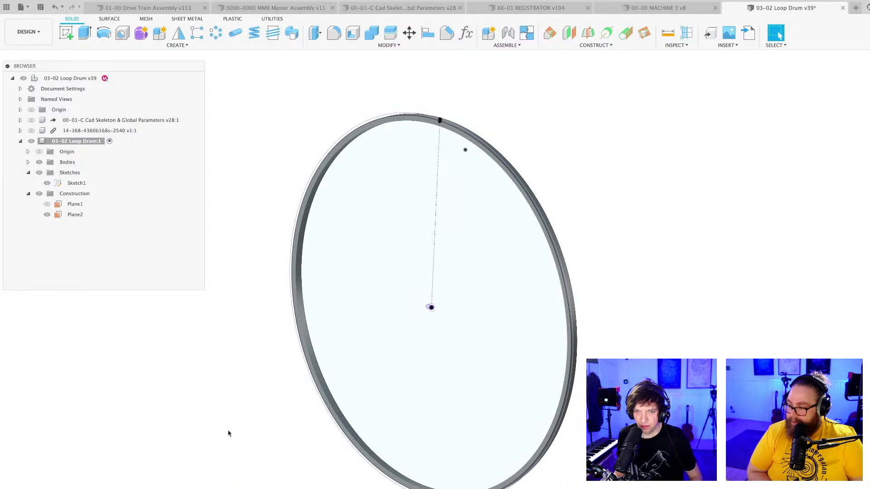
pyautogui.moveTo(451, 168)
pyautogui.keyDown('shift'); pyautogui.mouseDown(button='middle')
pyautogui.moveTo(474, 175)
pyautogui.moveTo(462, 165)
pyautogui.mouseUp(button='middle'); pyautogui.keyUp('shift')
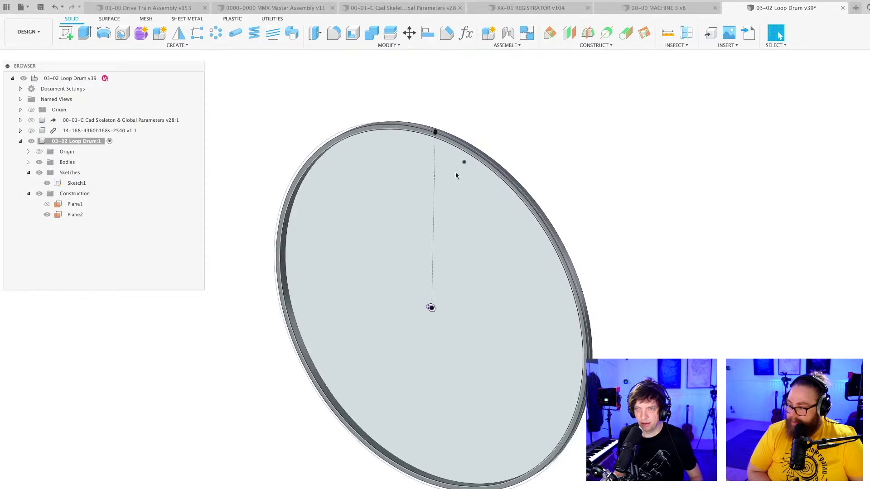
pyautogui.scroll(5, 419, 307)
pyautogui.scroll(4, 419, 307)
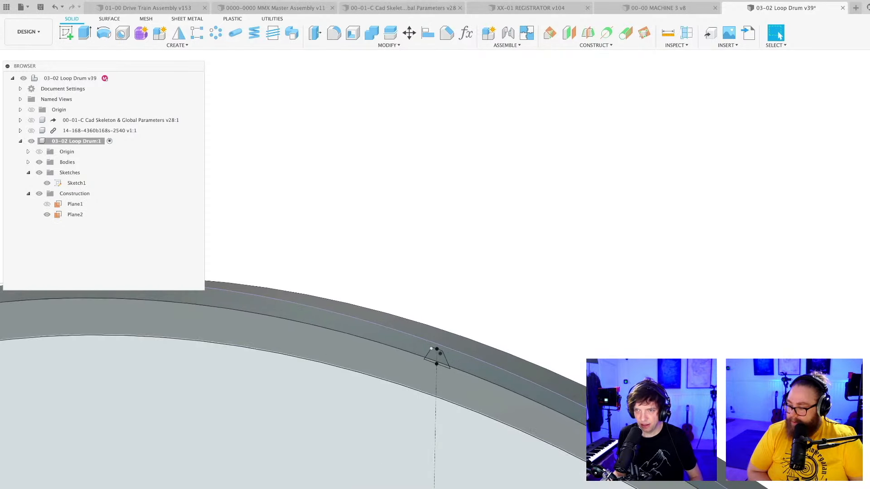
pyautogui.click(75, 215)
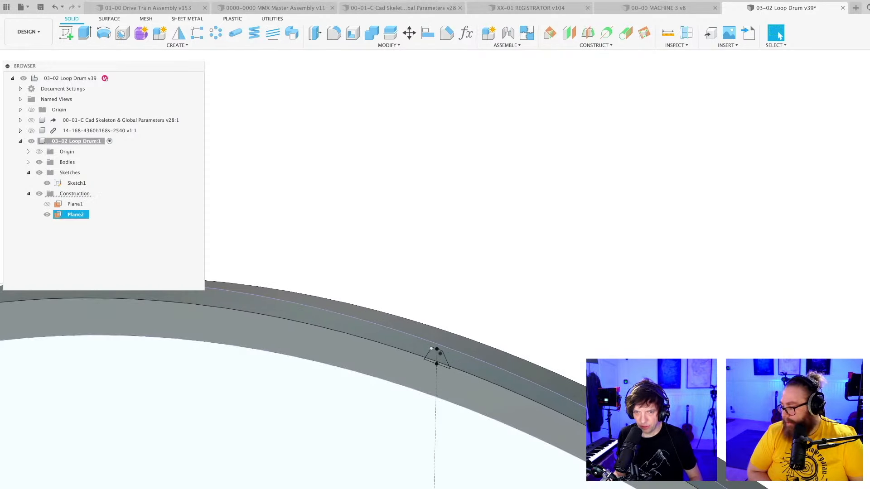
pyautogui.doubleClick(214, 473)
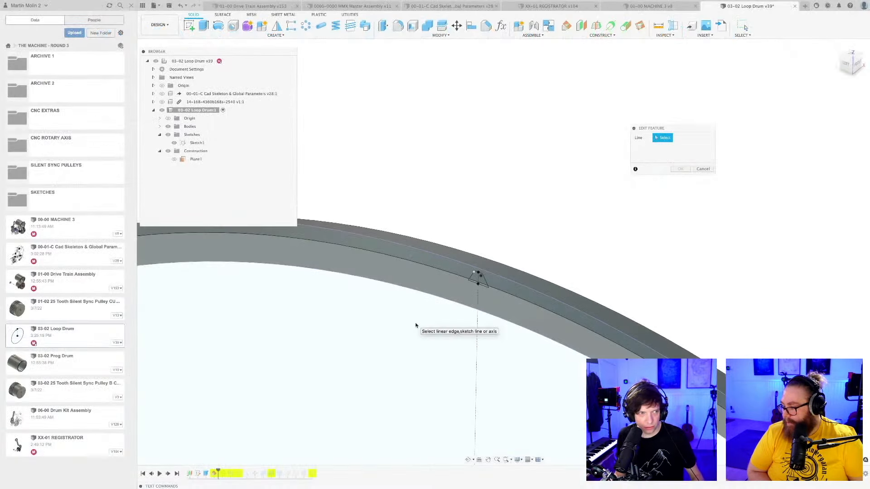
pyautogui.scroll(-1, 415, 325)
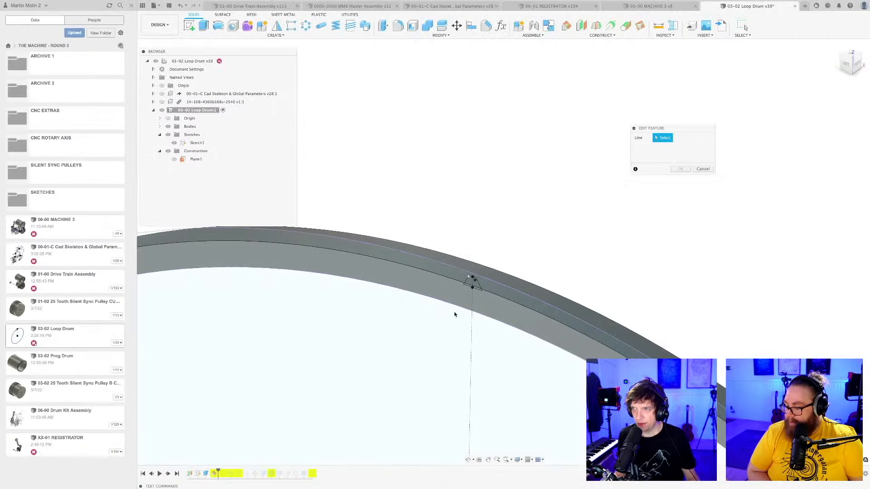
pyautogui.moveTo(454, 314)
pyautogui.keyDown('shift'); pyautogui.mouseDown(button='middle')
pyautogui.moveTo(466, 285)
pyautogui.moveTo(489, 276)
pyautogui.mouseUp(button='middle'); pyautogui.keyUp('shift')
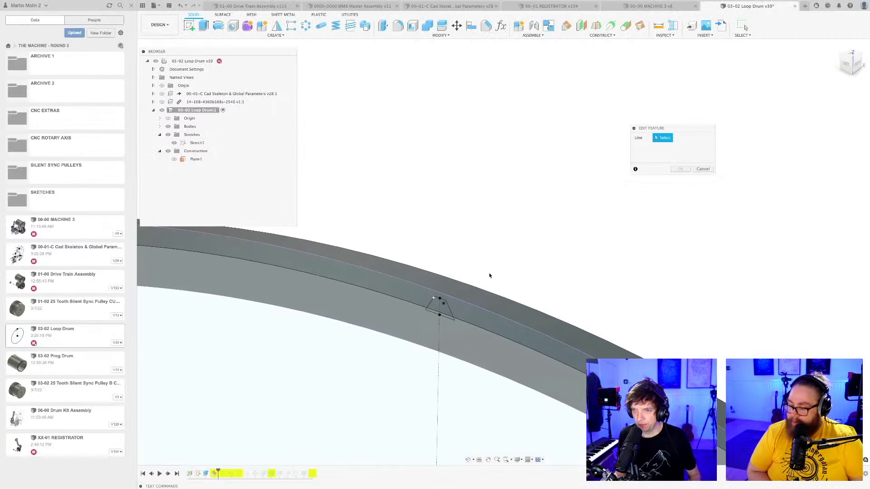
pyautogui.click(446, 321)
pyautogui.click(680, 169)
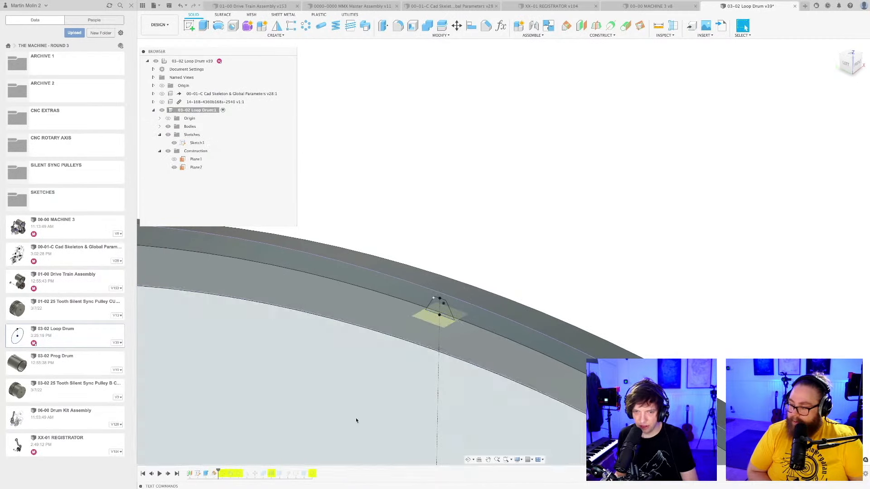
# Roll the timeline forward past Sketch2 and open Sketch2 for editing.
pyautogui.moveTo(267, 429)
pyautogui.keyDown('shift'); pyautogui.mouseDown(button='middle')
pyautogui.moveTo(361, 382)
pyautogui.moveTo(420, 274)
pyautogui.mouseUp(button='middle'); pyautogui.keyUp('shift')
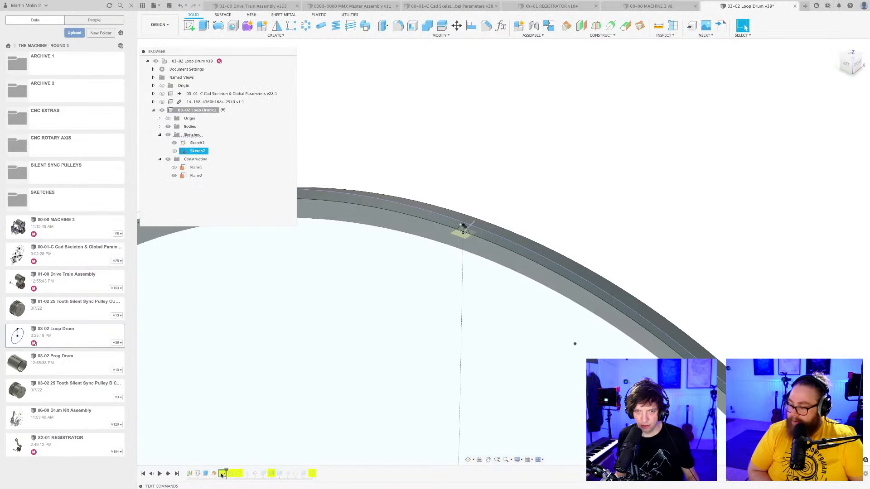
pyautogui.rightClick(223, 474)
pyautogui.click(242, 437)
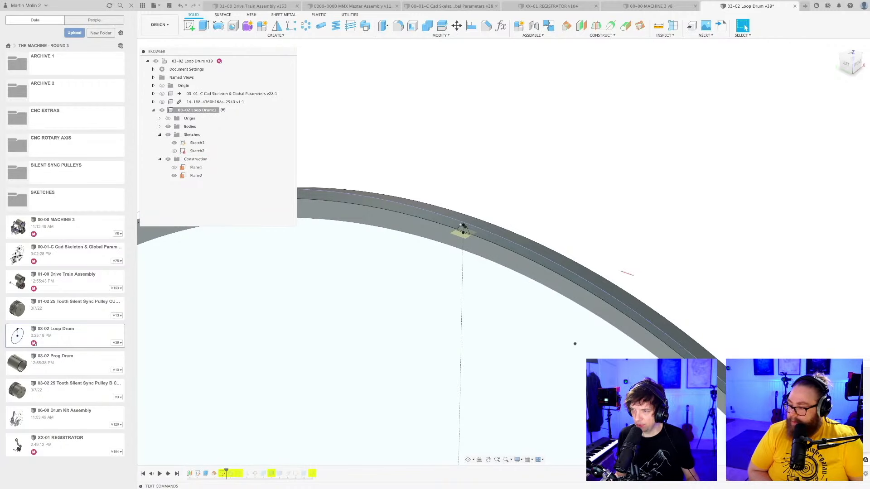
pyautogui.doubleClick(222, 473)
pyautogui.scroll(5, 397, 279)
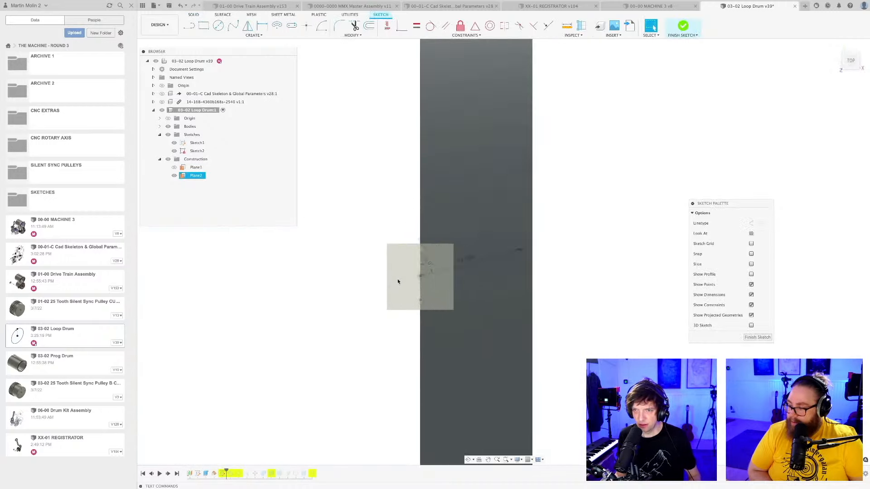
pyautogui.moveTo(398, 279)
pyautogui.keyDown('shift'); pyautogui.mouseDown(button='middle')
pyautogui.moveTo(436, 285)
pyautogui.moveTo(448, 279)
pyautogui.moveTo(412, 286)
pyautogui.moveTo(517, 242)
pyautogui.mouseUp(button='middle'); pyautogui.keyUp('shift')
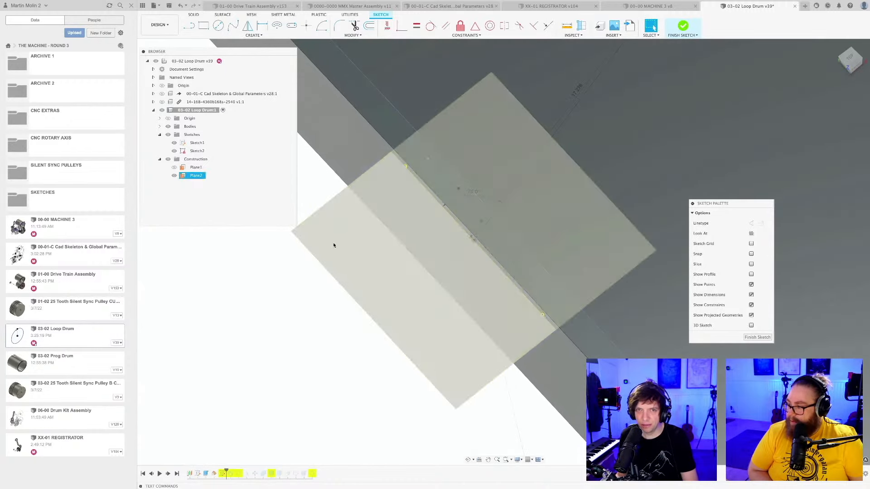
# Remove the broken projected line from Sketch2 and project the tooth's base line from Sketch1 in its place.
pyautogui.click(174, 144)
pyautogui.click(174, 144)
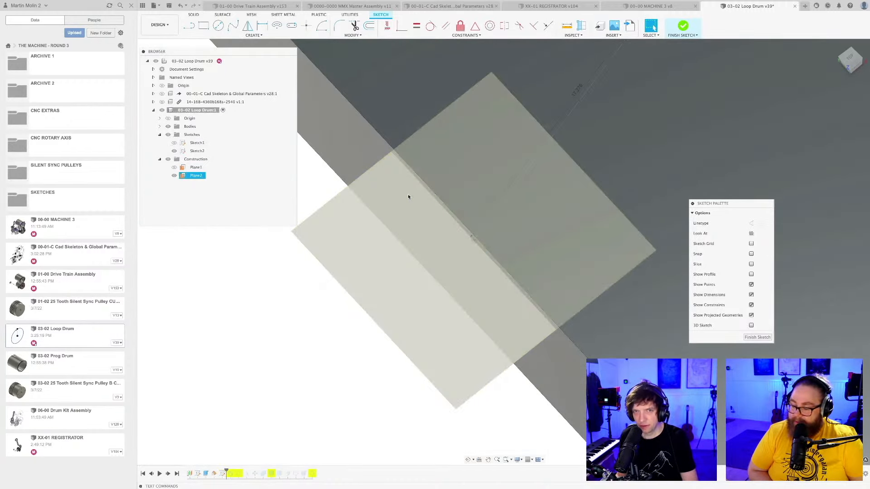
pyautogui.click(174, 143)
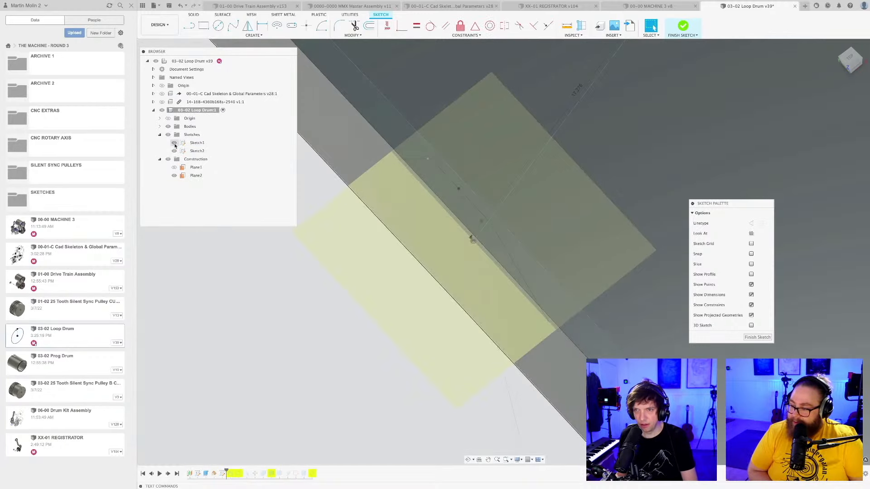
pyautogui.press('p')
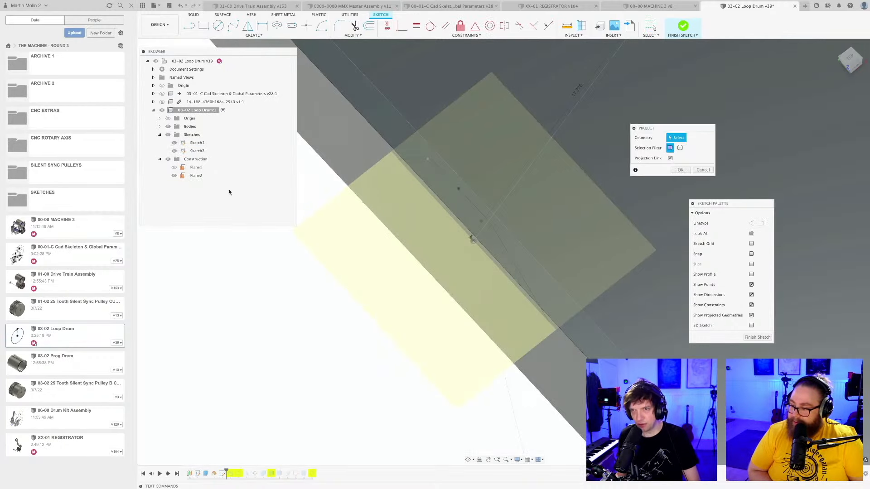
pyautogui.click(417, 181)
pyautogui.press('Return')
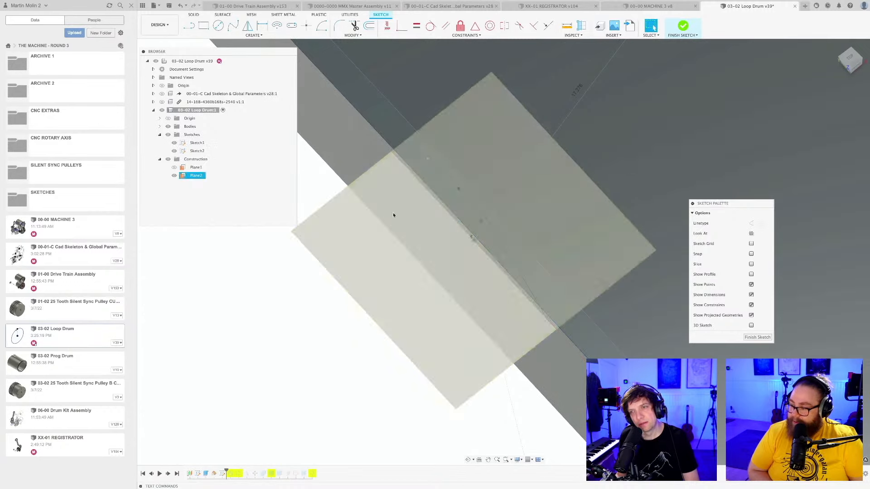
# Dimension the angle between the path line across the drum's rim and the projected base line, and finish Sketch2.
pyautogui.scroll(-1, 383, 226)
pyautogui.scroll(-2, 466, 232)
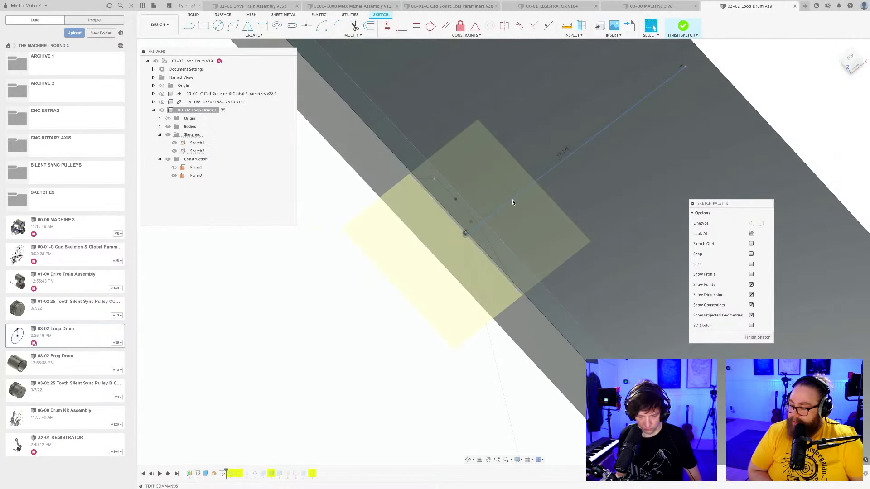
pyautogui.press('r')
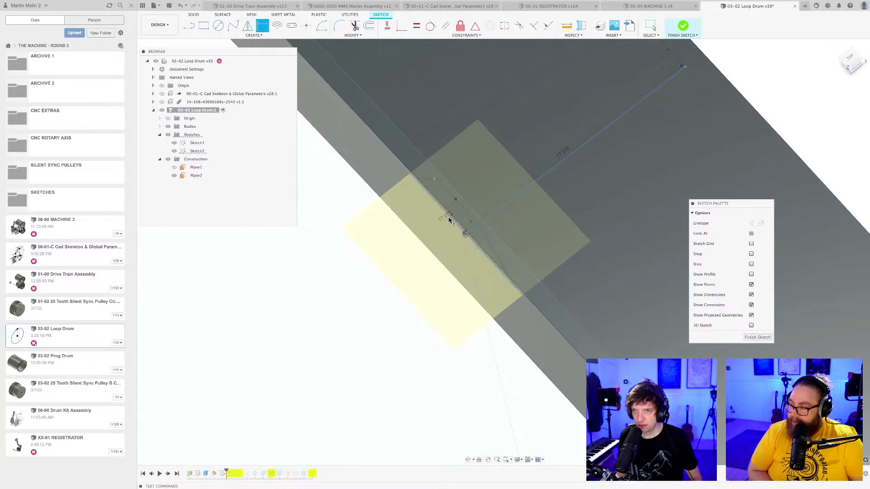
pyautogui.click(449, 217)
pyautogui.click(487, 183)
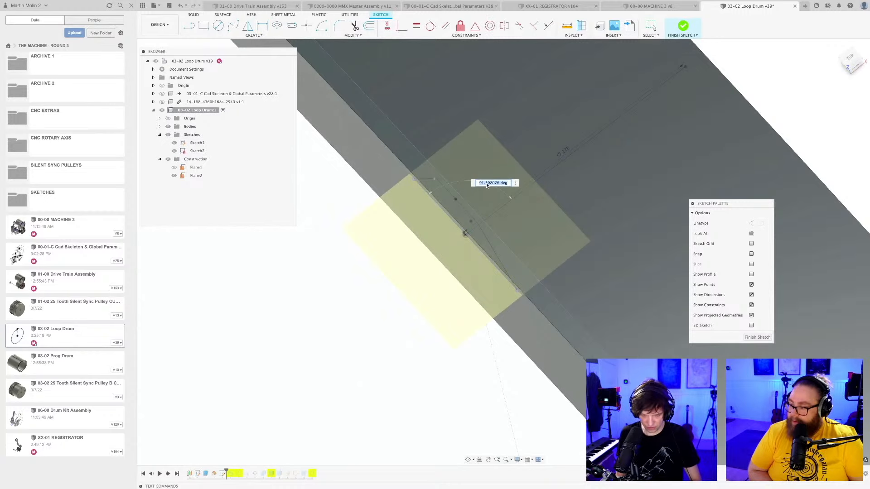
pyautogui.press('Return')
pyautogui.scroll(-5, 462, 240)
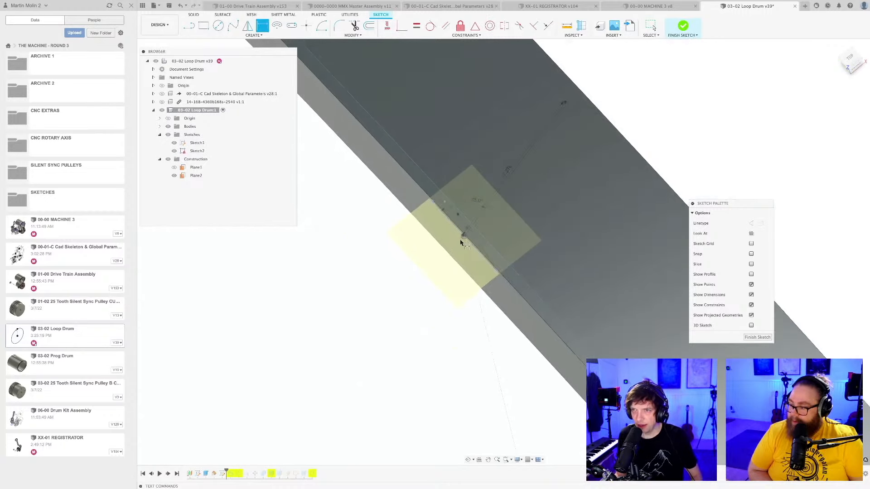
pyautogui.scroll(-4, 463, 243)
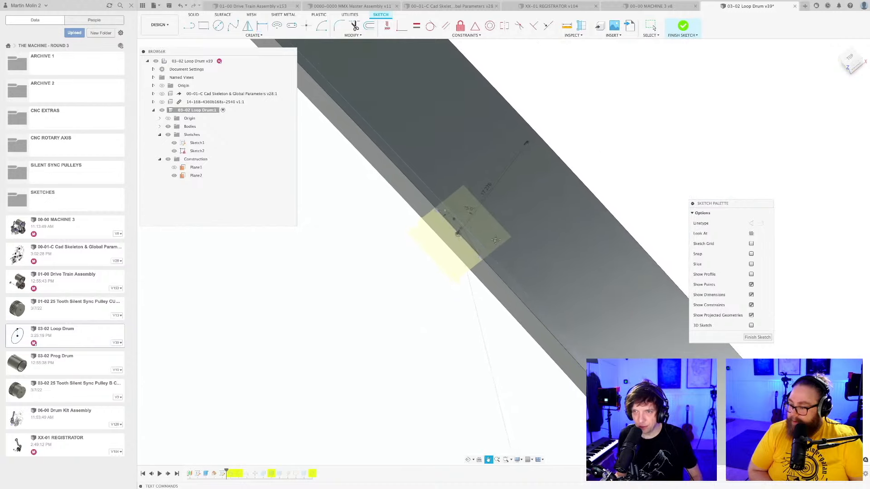
pyautogui.click(757, 338)
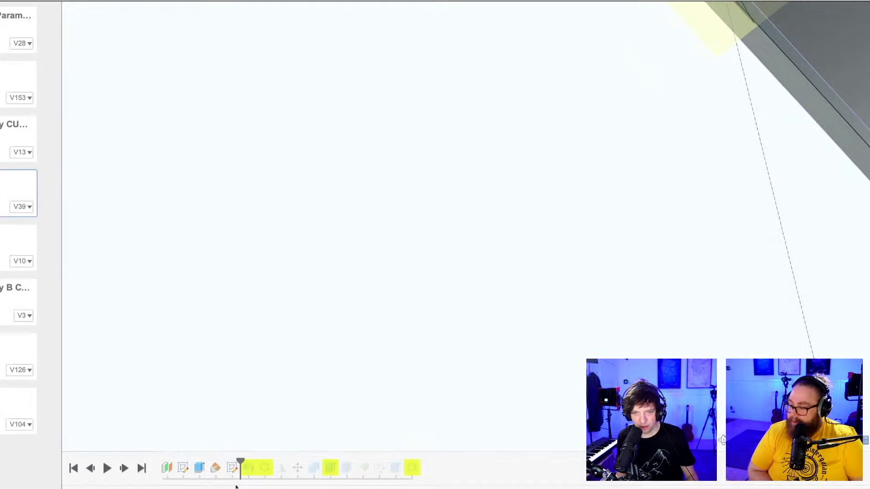
# Roll the timeline forward past Sweep1 and open the sweep for editing.
pyautogui.moveTo(227, 472); pyautogui.dragTo(235, 472)
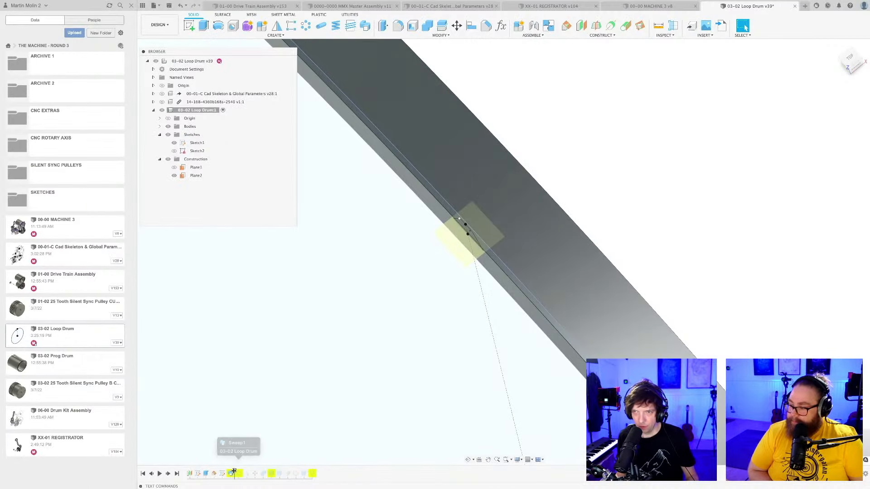
pyautogui.rightClick(231, 474)
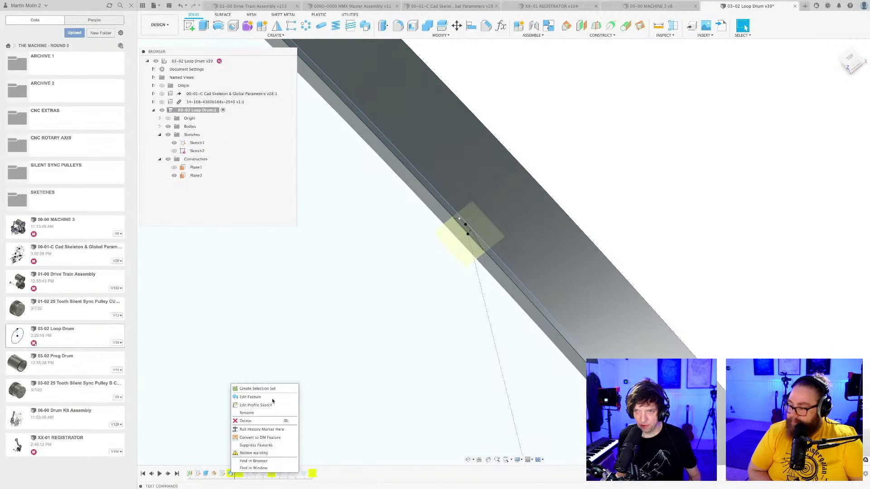
pyautogui.click(265, 399)
pyautogui.keyDown('shift'); pyautogui.moveTo(434, 312); pyautogui.dragTo(438, 297, button='middle'); pyautogui.keyUp('shift')
pyautogui.moveTo(421, 336); pyautogui.dragTo(386, 446, button='middle')
pyautogui.scroll(4, 431, 252)
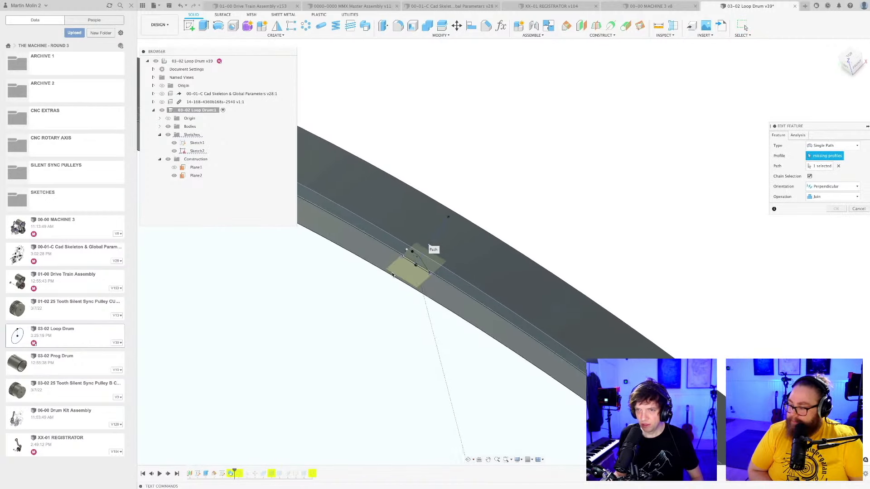
# Pick both regions of the tooth outline in Sketch1 as the sweep's missing profile and apply the sweep.
pyautogui.click(438, 257)
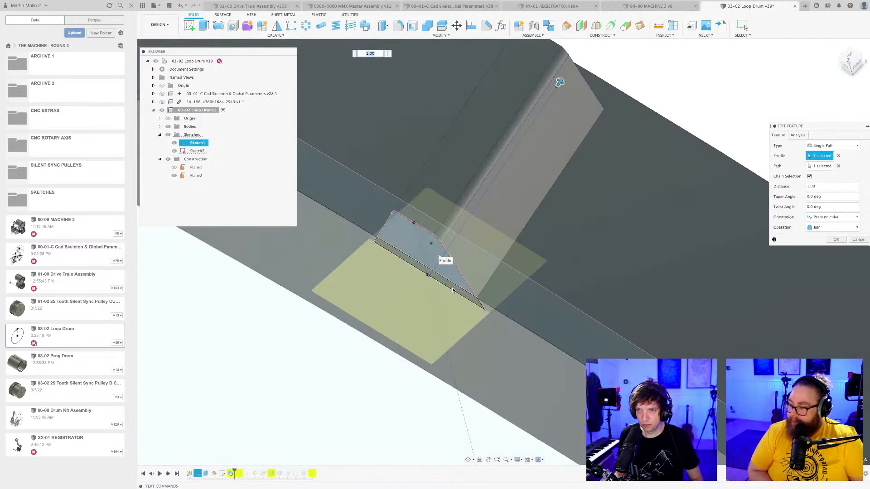
pyautogui.click(452, 288)
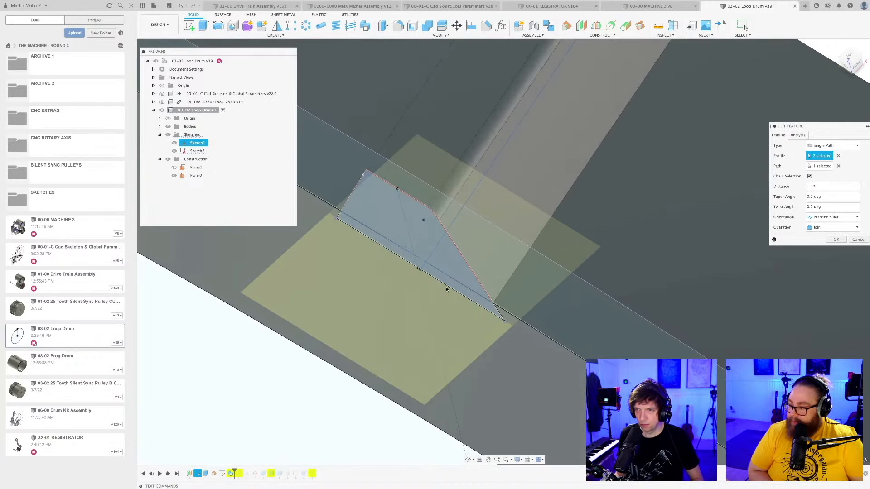
pyautogui.scroll(-4, 446, 290)
pyautogui.click(837, 239)
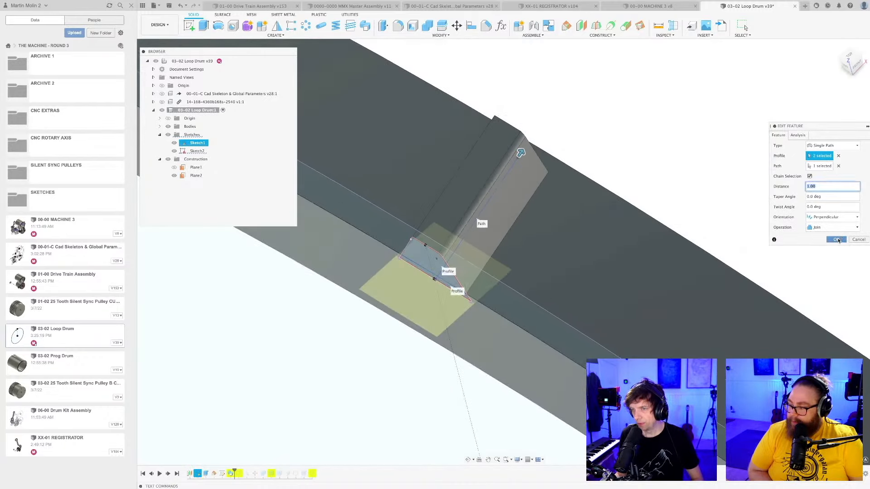
pyautogui.scroll(-5, 505, 258)
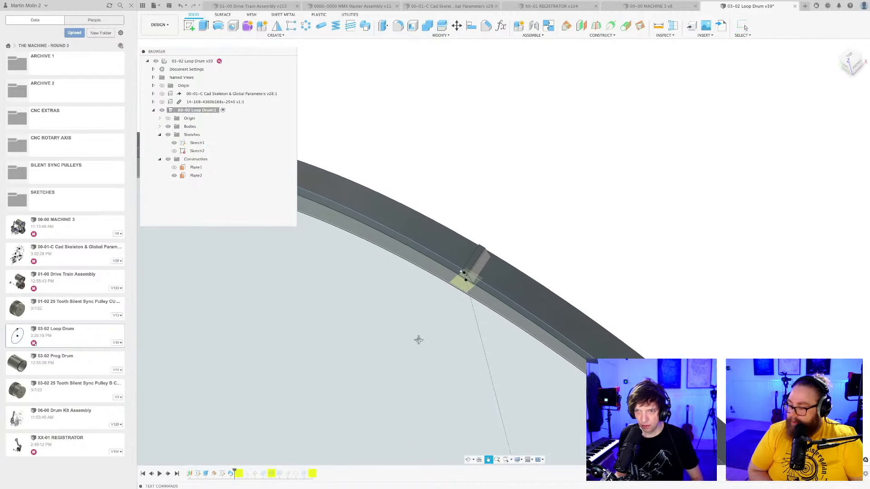
# Roll the timeline forward past the circular pattern of teeth and save the design.
pyautogui.scroll(3, 439, 253)
pyautogui.click(198, 473)
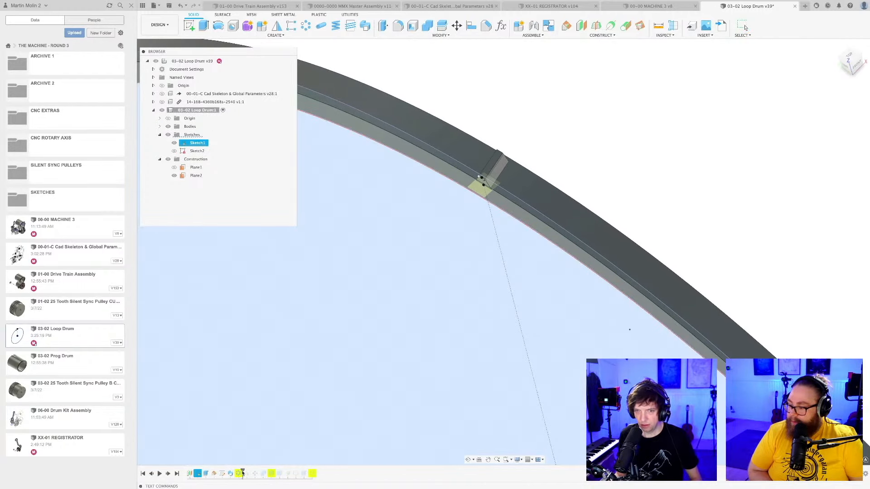
pyautogui.scroll(-6, 360, 371)
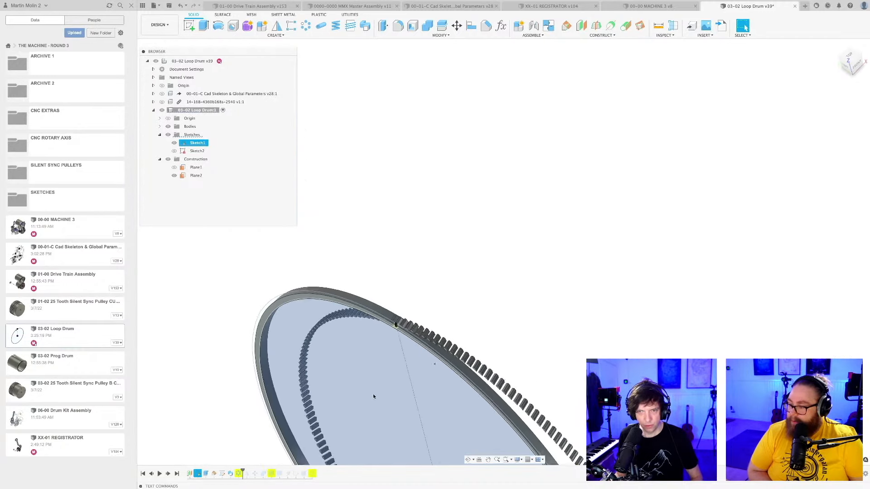
pyautogui.keyDown('shift'); pyautogui.moveTo(373, 396); pyautogui.dragTo(450, 218, button='middle'); pyautogui.keyUp('shift')
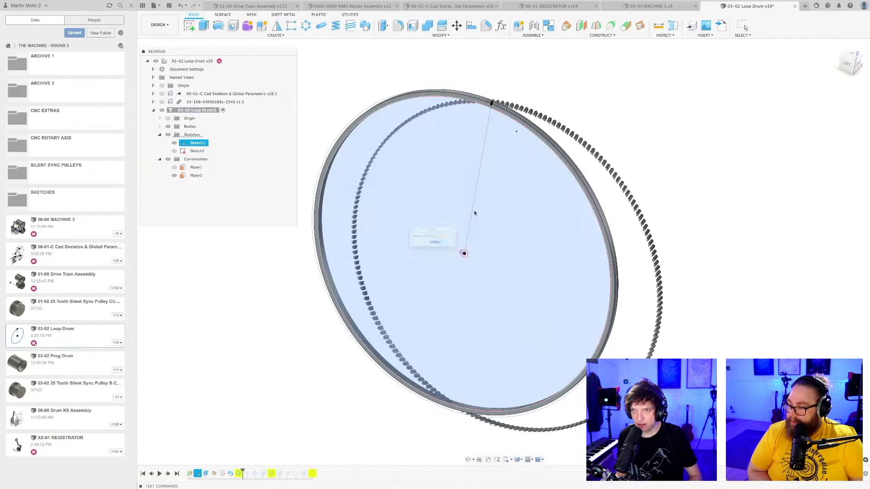
pyautogui.press('Return')
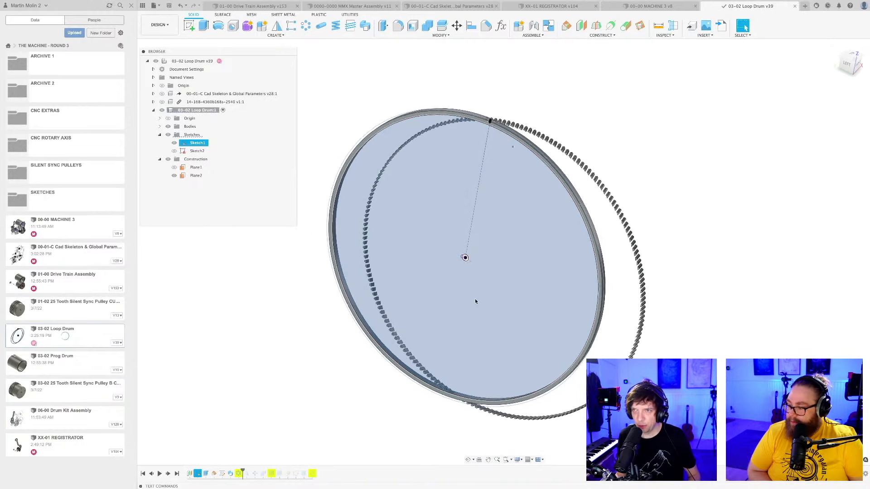
pyautogui.keyDown('shift'); pyautogui.moveTo(475, 300); pyautogui.dragTo(489, 312, button='middle'); pyautogui.keyUp('shift')
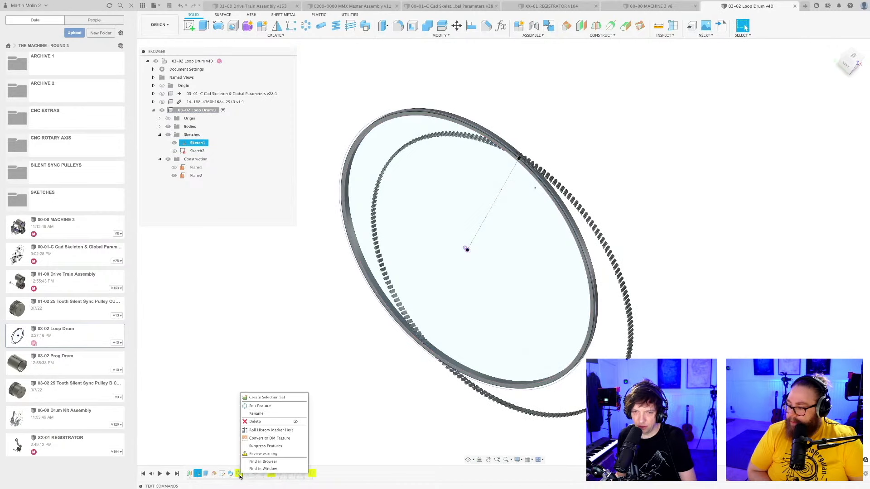
# Edit the circular pattern and pick the drum's rim circle from Sketch1 as its missing axis.
pyautogui.click(259, 406)
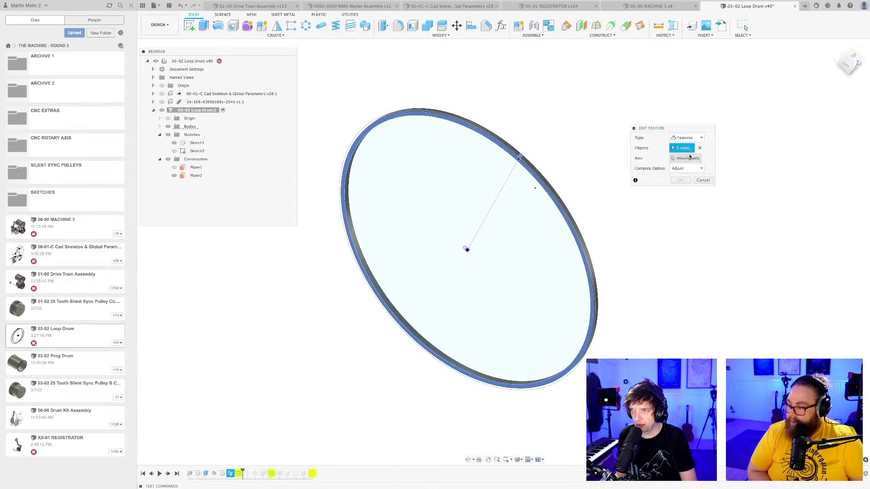
pyautogui.click(689, 158)
pyautogui.scroll(6, 495, 162)
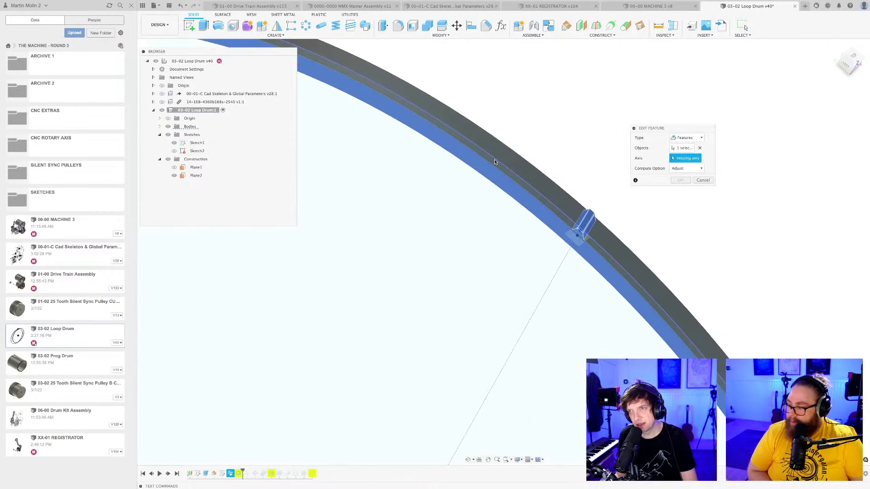
pyautogui.click(500, 161)
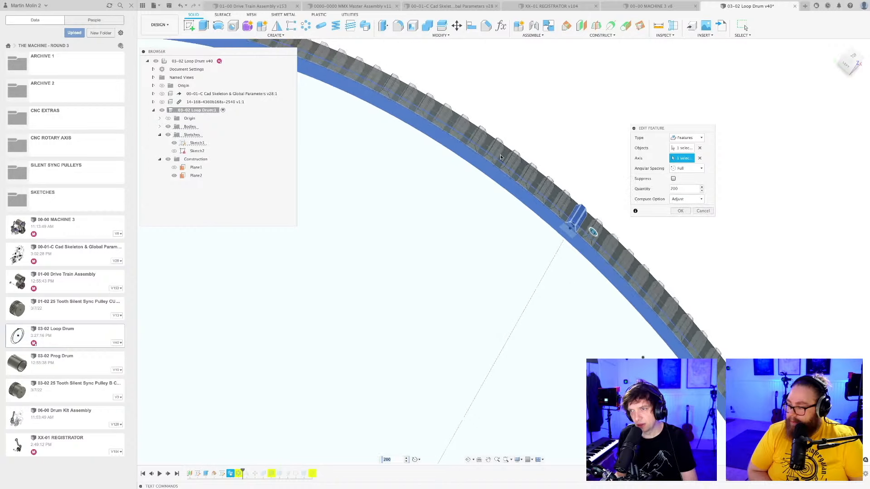
pyautogui.scroll(-5, 500, 157)
pyautogui.click(681, 211)
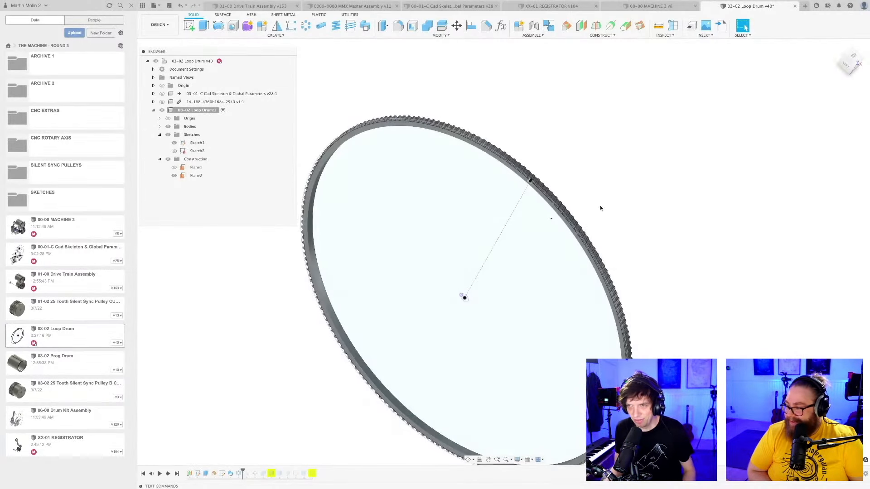
pyautogui.scroll(-3, 602, 208)
# Roll the timeline forward past the mirror feature and save the design again.
pyautogui.moveTo(603, 208); pyautogui.dragTo(561, 196, button='middle')
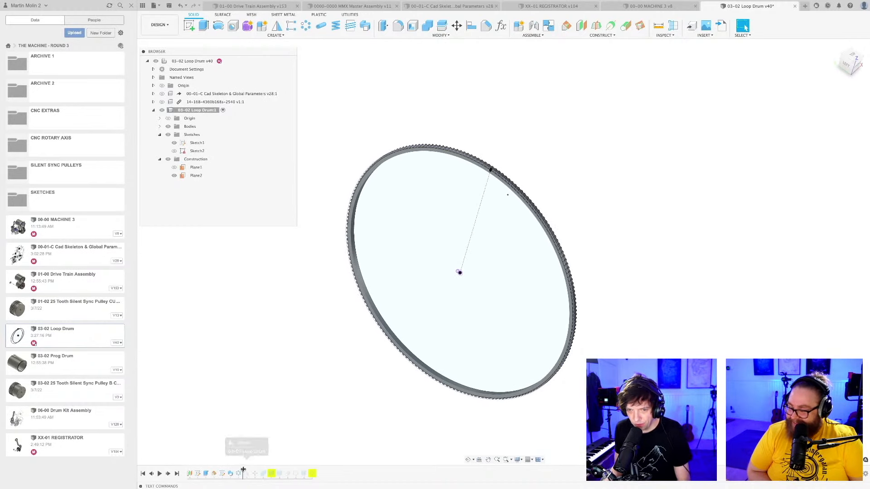
pyautogui.moveTo(243, 471); pyautogui.dragTo(248, 471)
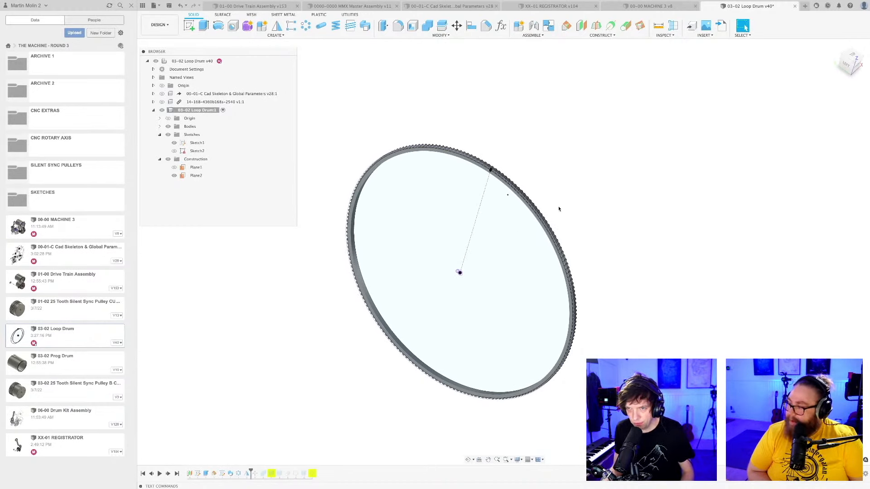
pyautogui.scroll(6, 542, 190)
pyautogui.keyDown('shift'); pyautogui.moveTo(541, 195); pyautogui.dragTo(547, 189, button='middle'); pyautogui.keyUp('shift')
pyautogui.scroll(-5, 553, 194)
pyautogui.press('super+s')
pyautogui.press('Return')
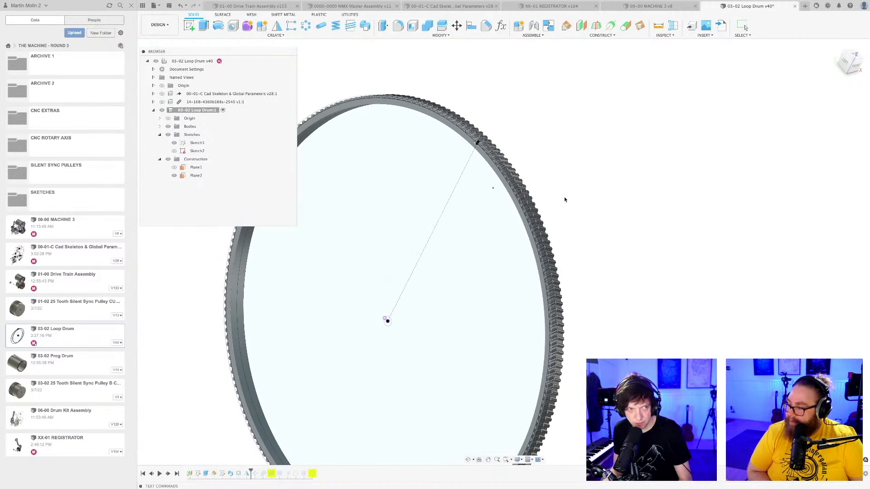
pyautogui.scroll(-2, 562, 190)
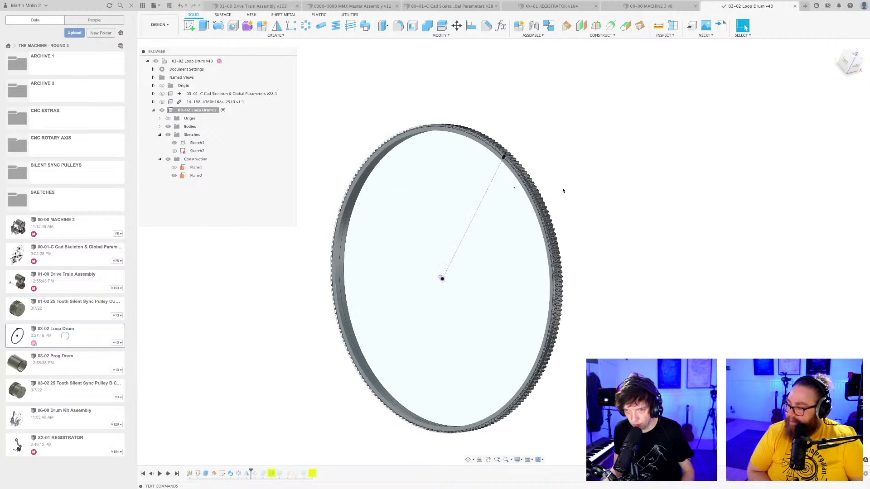
pyautogui.keyDown('shift'); pyautogui.moveTo(563, 191); pyautogui.dragTo(559, 211, button='middle'); pyautogui.keyUp('shift')
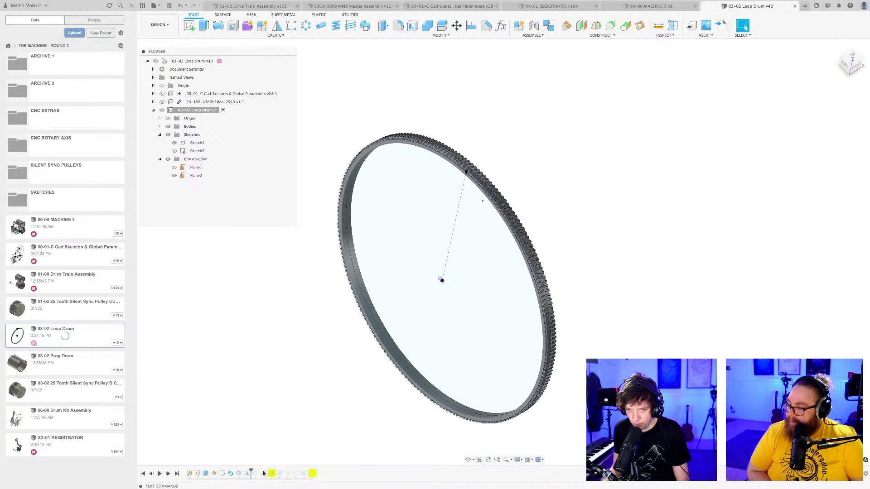
# Roll the timeline forward past the broken move feature and open it for editing.
pyautogui.moveTo(251, 469); pyautogui.dragTo(256, 472)
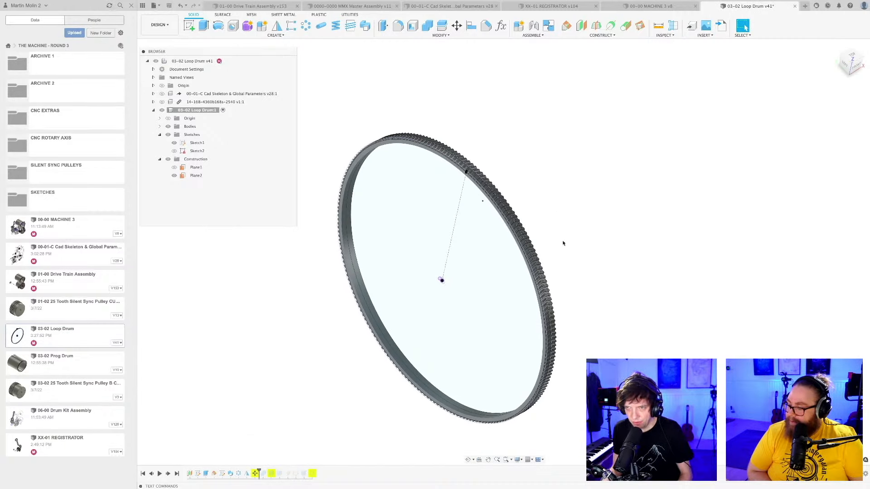
pyautogui.keyDown('shift'); pyautogui.moveTo(544, 255); pyautogui.dragTo(535, 222, button='middle'); pyautogui.keyUp('shift')
pyautogui.scroll(5, 545, 252)
pyautogui.scroll(3, 546, 240)
pyautogui.rightClick(256, 474)
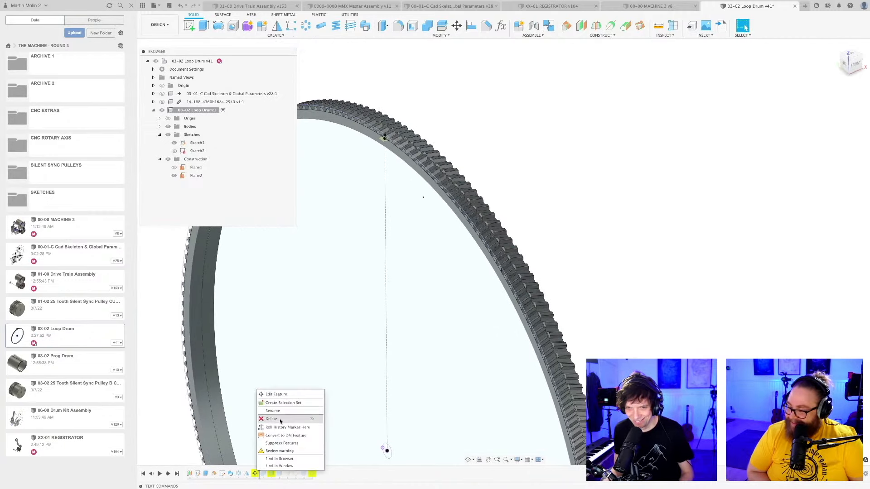
pyautogui.click(279, 397)
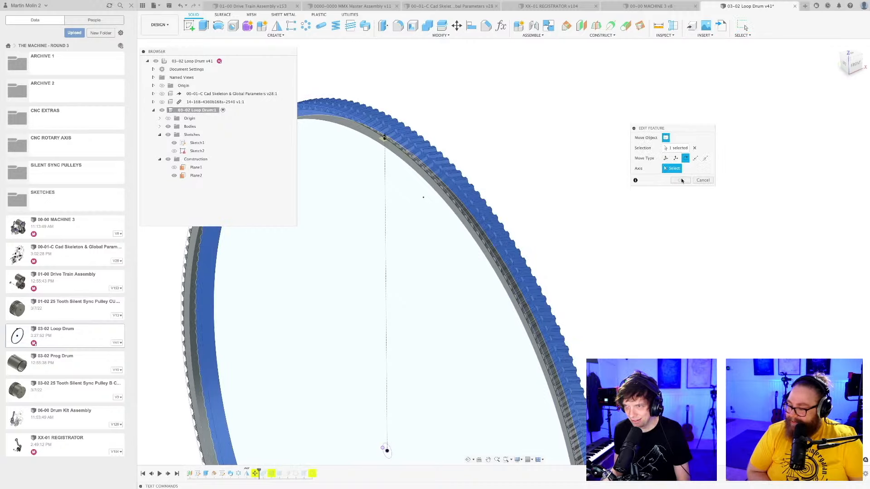
# Pick the drum's rim circle from Sketch1 as the rotation axis of the move feature.
pyautogui.moveTo(632, 229)
pyautogui.keyDown('shift'); pyautogui.mouseDown(button='middle')
pyautogui.moveTo(623, 237)
pyautogui.moveTo(633, 249)
pyautogui.moveTo(643, 243)
pyautogui.moveTo(633, 240)
pyautogui.mouseUp(button='middle'); pyautogui.keyUp('shift')
pyautogui.moveTo(540, 236); pyautogui.dragTo(583, 225, button='middle')
pyautogui.scroll(4, 582, 225)
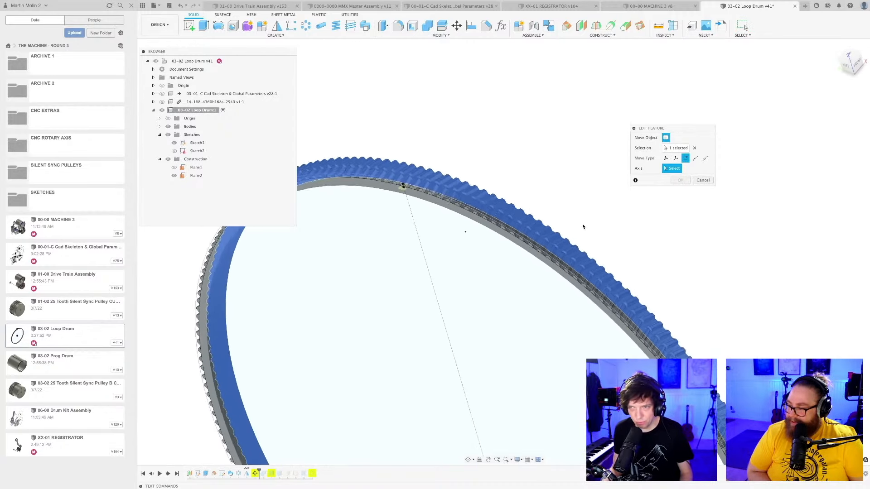
pyautogui.moveTo(696, 131); pyautogui.dragTo(451, 253)
pyautogui.keyDown('shift'); pyautogui.moveTo(480, 246); pyautogui.dragTo(526, 212, button='middle'); pyautogui.keyUp('shift')
pyautogui.scroll(1, 487, 225)
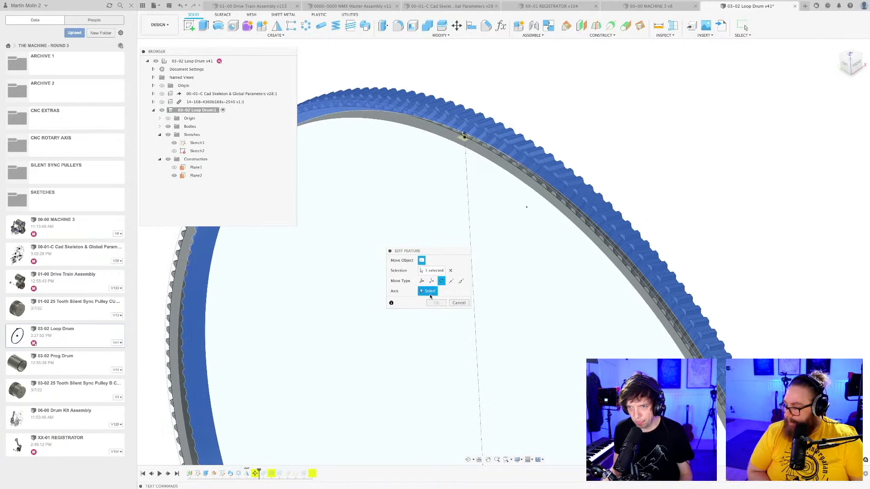
pyautogui.click(570, 208)
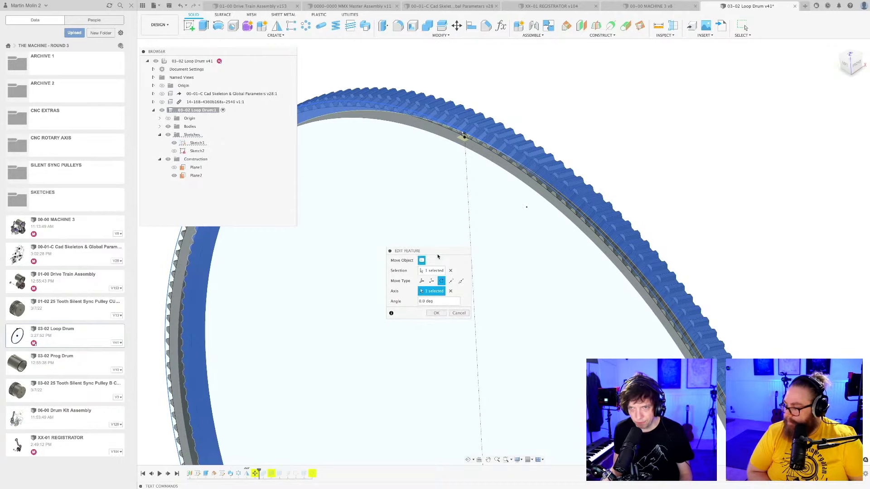
# Set the rotation angle to (360/200)*0.5 so the selected ring body turns half a tooth pitch, and apply the move.
pyautogui.moveTo(437, 254); pyautogui.dragTo(453, 233)
pyautogui.keyDown('shift'); pyautogui.moveTo(535, 207); pyautogui.dragTo(525, 293, button='middle'); pyautogui.keyUp('shift')
pyautogui.scroll(5, 522, 203)
pyautogui.scroll(4, 526, 292)
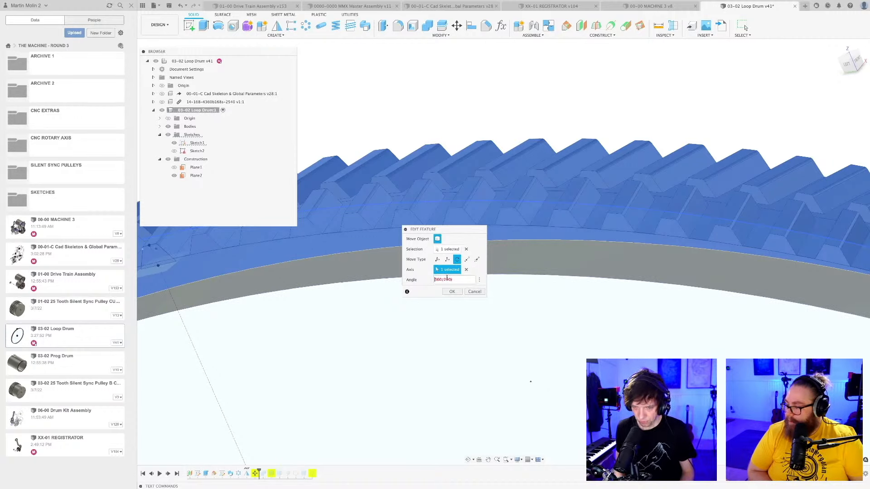
pyautogui.write('(')
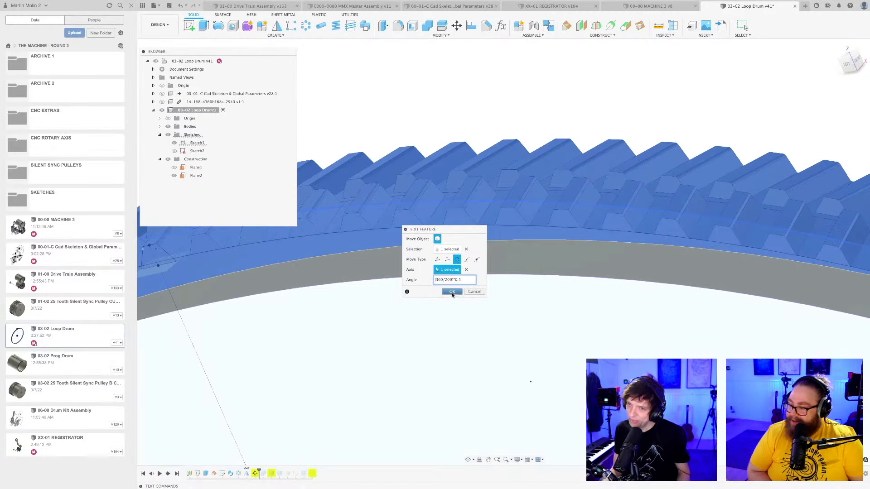
pyautogui.click(452, 292)
pyautogui.click(508, 300)
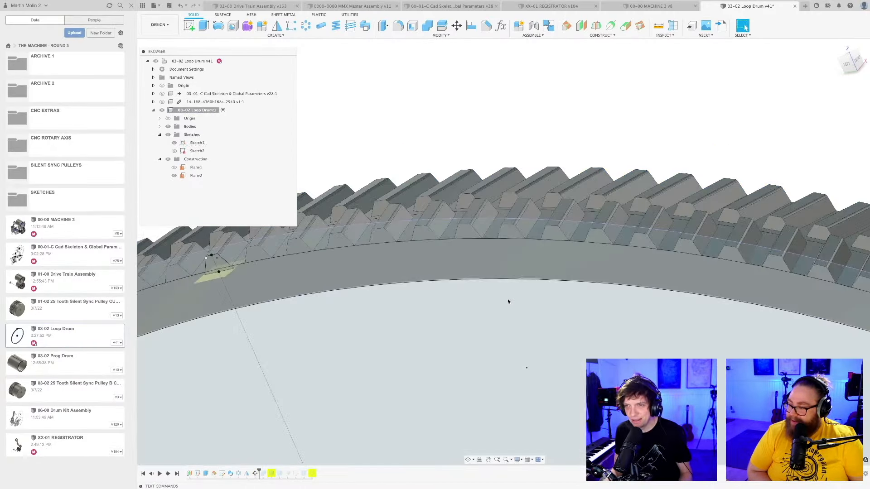
# Check how the offset tooth rows meet around the rim and save the design.
pyautogui.scroll(-2, 507, 299)
pyautogui.moveTo(506, 305); pyautogui.dragTo(497, 235, button='middle')
pyautogui.scroll(-3, 499, 234)
pyautogui.keyDown('shift'); pyautogui.moveTo(504, 268); pyautogui.dragTo(494, 279, button='middle'); pyautogui.keyUp('shift')
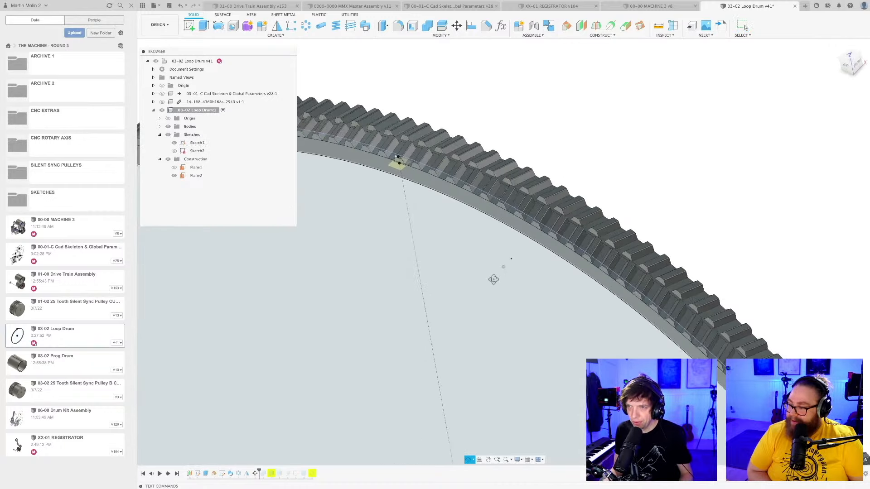
pyautogui.scroll(4, 580, 233)
pyautogui.keyDown('shift'); pyautogui.moveTo(576, 229); pyautogui.dragTo(535, 273, button='middle'); pyautogui.keyUp('shift')
pyautogui.scroll(3, 566, 247)
pyautogui.scroll(-5, 527, 279)
pyautogui.scroll(-3, 535, 273)
pyautogui.press('super+s')
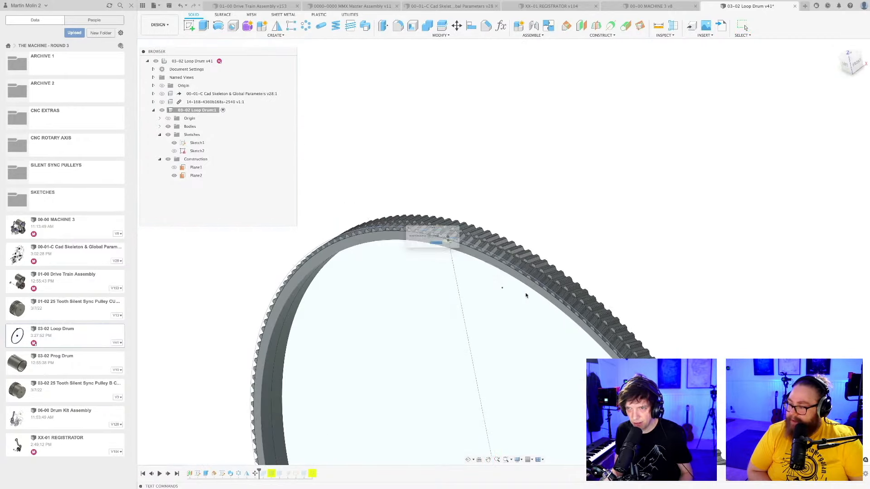
pyautogui.press('Return')
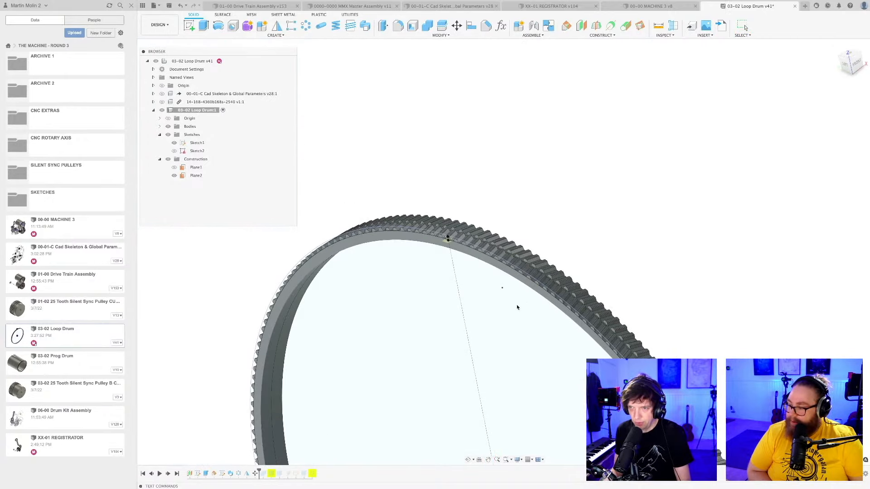
# Roll the timeline forward past the combine feature and list the component's bodies.
pyautogui.scroll(-5, 517, 305)
pyautogui.moveTo(516, 305); pyautogui.dragTo(499, 193, button='middle')
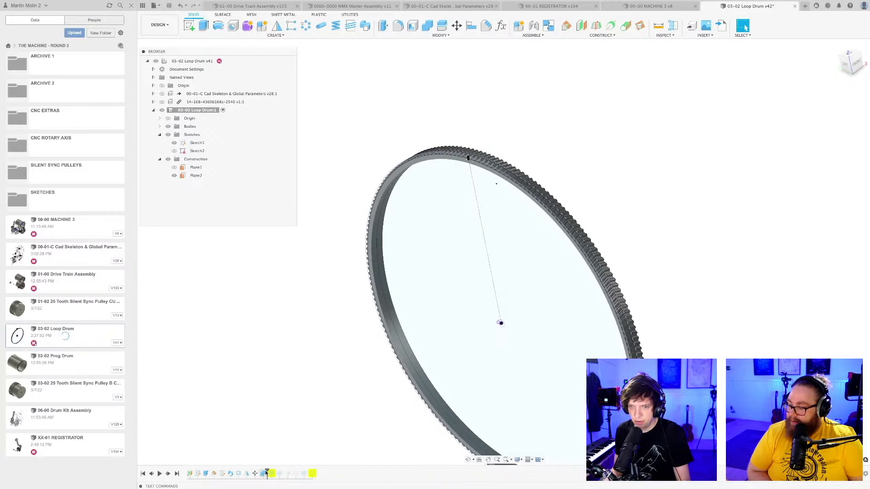
pyautogui.click(160, 126)
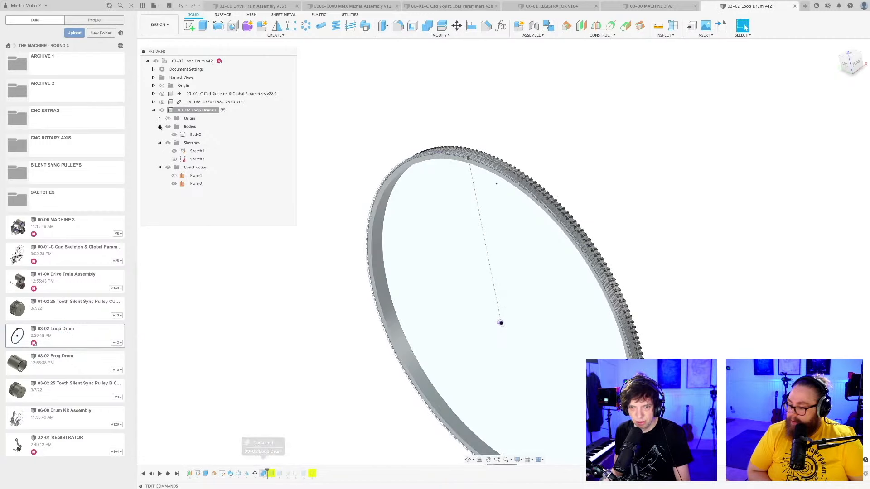
# Check which geometry belongs to Body2 and roll the timeline forward past the first extrude after the combine feature.
pyautogui.click(174, 135)
pyautogui.click(174, 135)
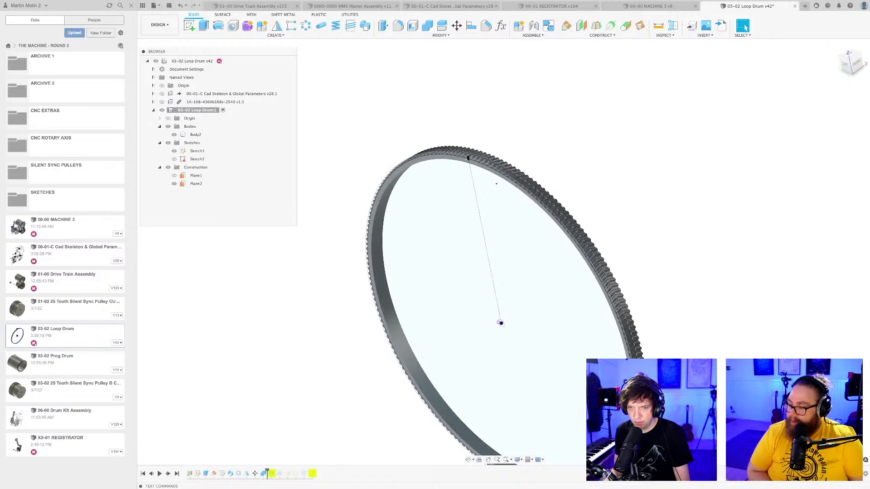
pyautogui.moveTo(268, 472); pyautogui.dragTo(275, 472)
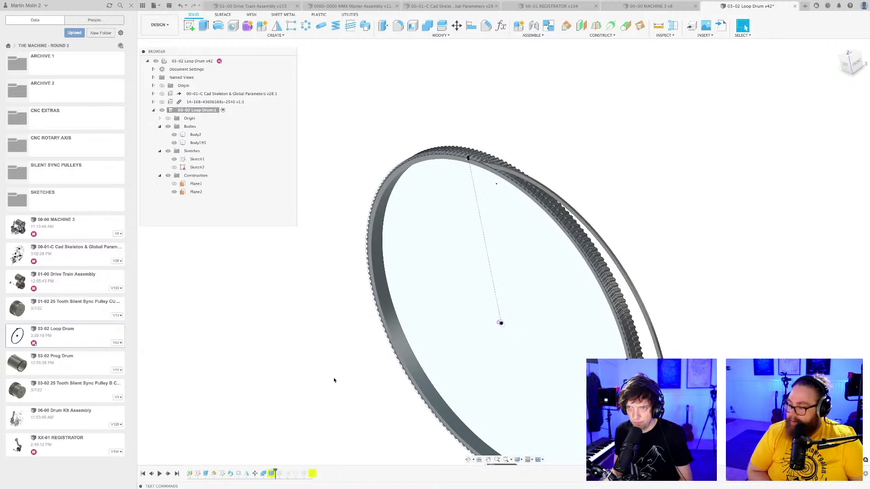
pyautogui.scroll(-4, 404, 316)
pyautogui.scroll(-2, 404, 316)
pyautogui.keyDown('shift'); pyautogui.moveTo(414, 341); pyautogui.dragTo(403, 349, button='middle'); pyautogui.keyUp('shift')
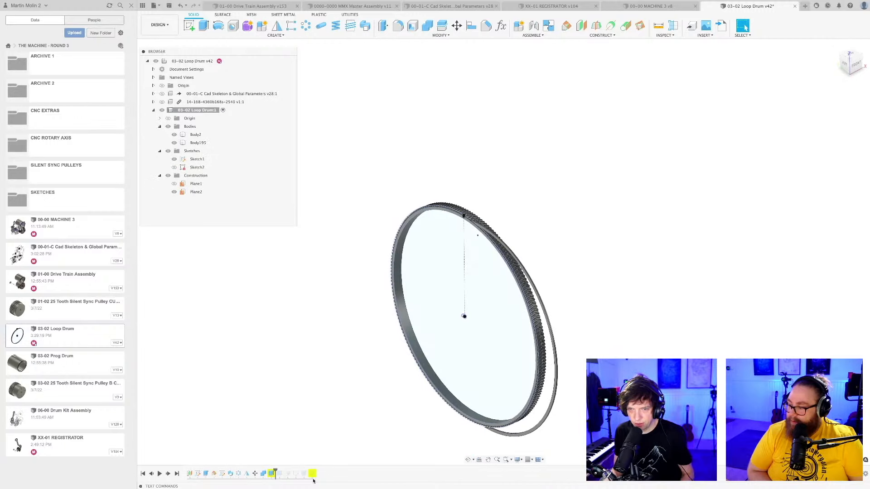
# Repair that extrude by selecting the two concentric ring profiles of Sketch1, keeping the -5 mm joined distance, and apply it.
pyautogui.rightClick(274, 475)
pyautogui.click(295, 393)
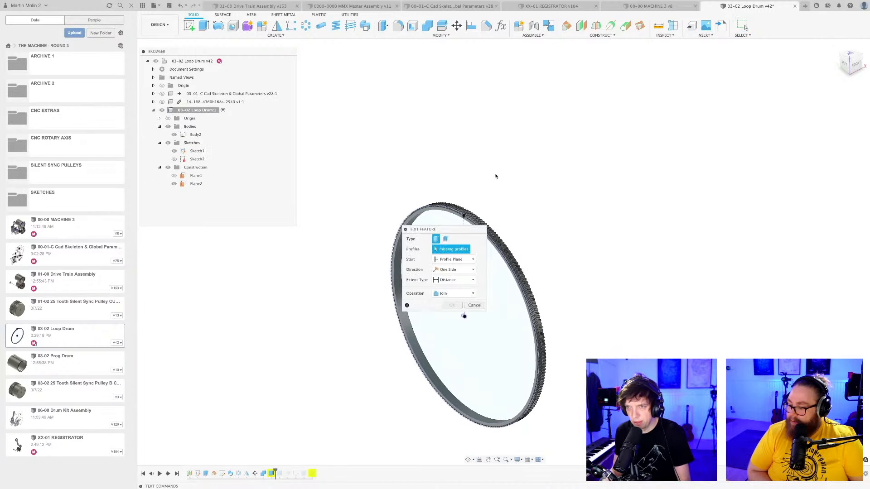
pyautogui.scroll(3, 458, 212)
pyautogui.scroll(2, 462, 206)
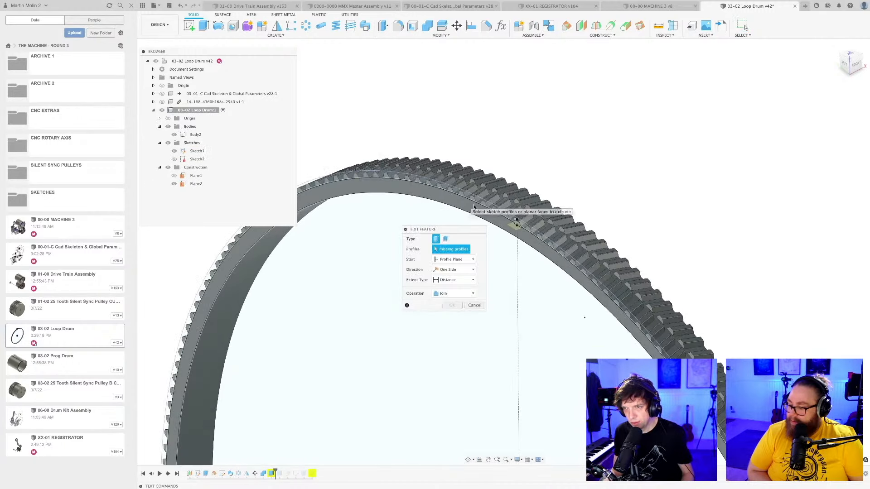
pyautogui.scroll(2, 542, 238)
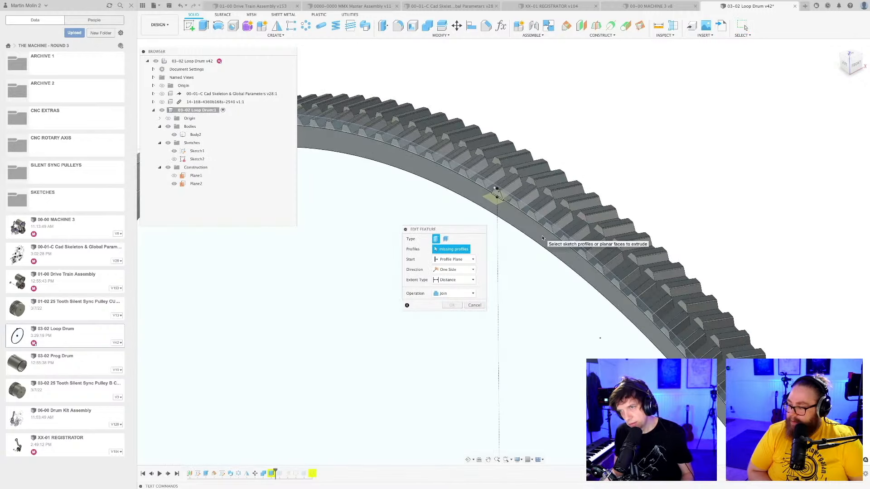
pyautogui.click(500, 203)
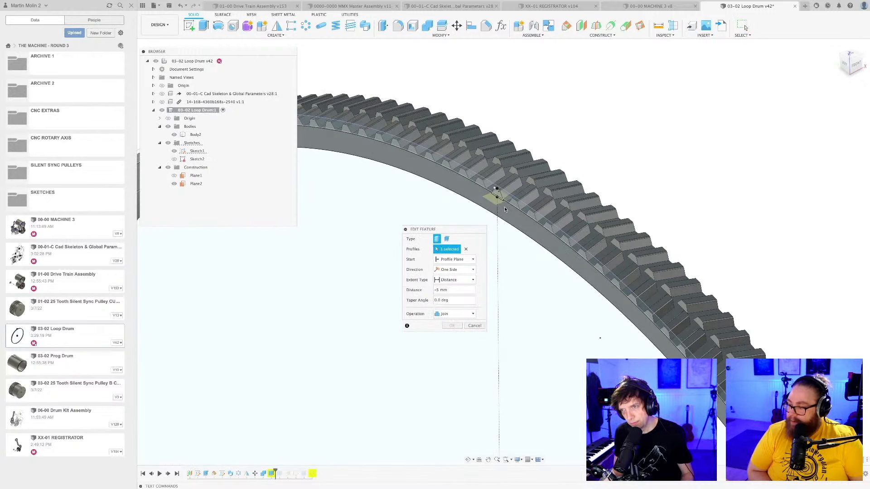
pyautogui.scroll(8, 506, 210)
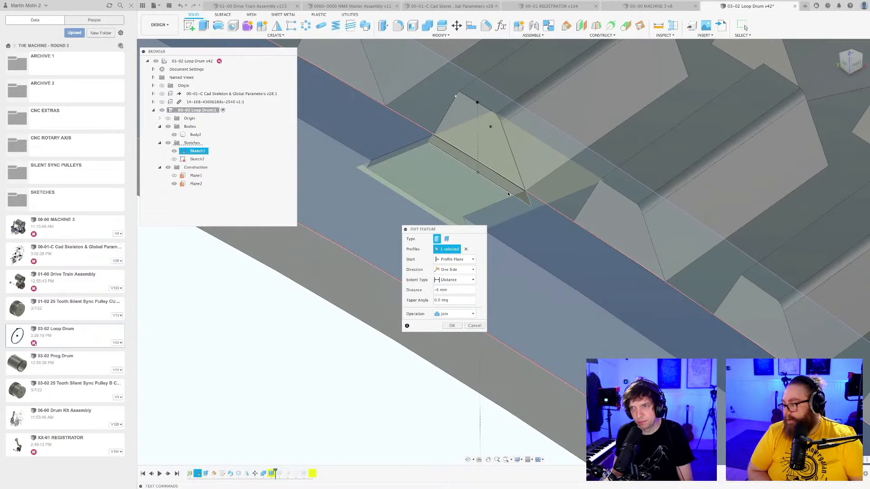
pyautogui.click(540, 280)
pyautogui.scroll(-10, 538, 278)
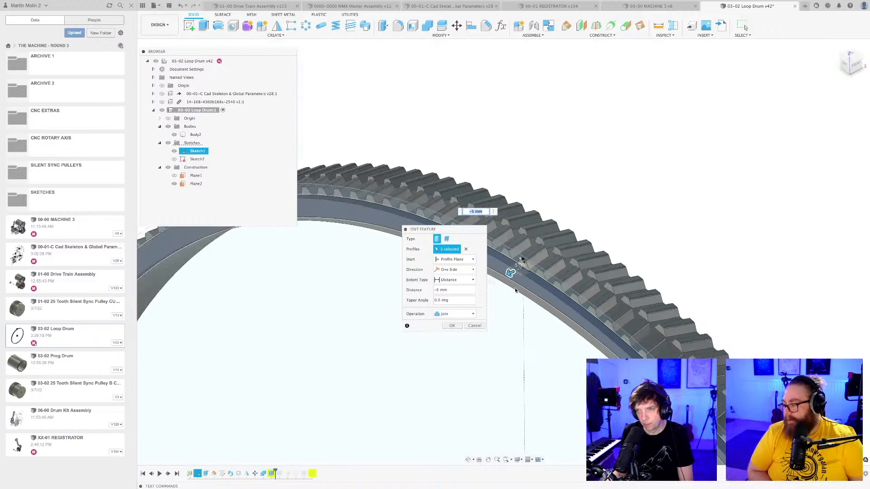
pyautogui.scroll(-3, 517, 293)
pyautogui.moveTo(536, 261); pyautogui.dragTo(558, 68, button='middle')
pyautogui.scroll(-3, 533, 247)
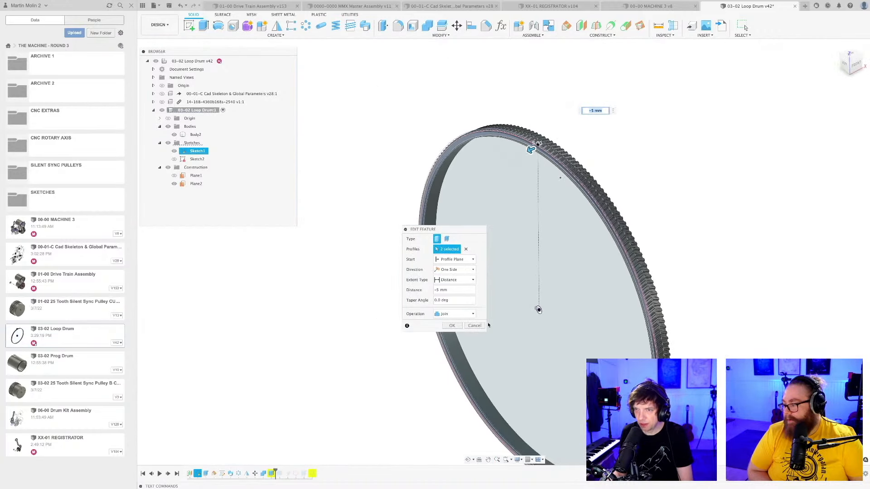
pyautogui.click(451, 326)
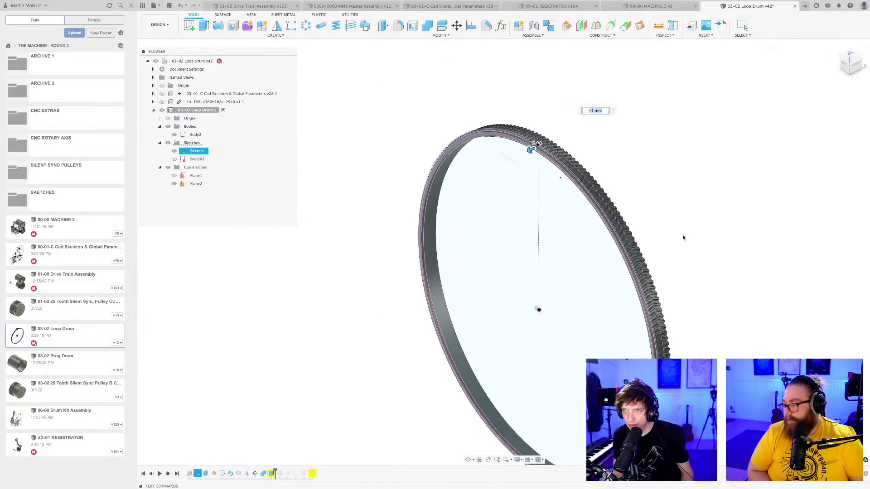
# Roll the timeline forward past the next extrude, the long cylinder joined to the toothed ring.
pyautogui.keyDown('shift'); pyautogui.moveTo(677, 239); pyautogui.dragTo(635, 236, button='middle'); pyautogui.keyUp('shift')
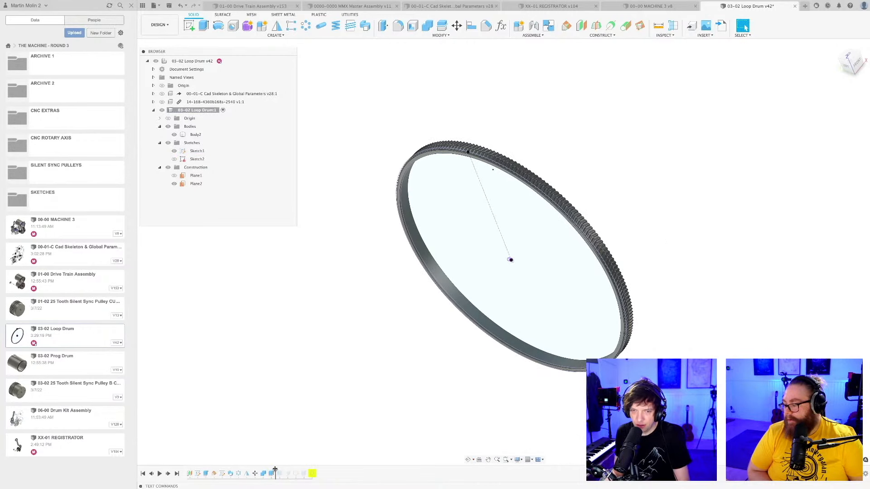
pyautogui.moveTo(275, 471); pyautogui.dragTo(283, 472)
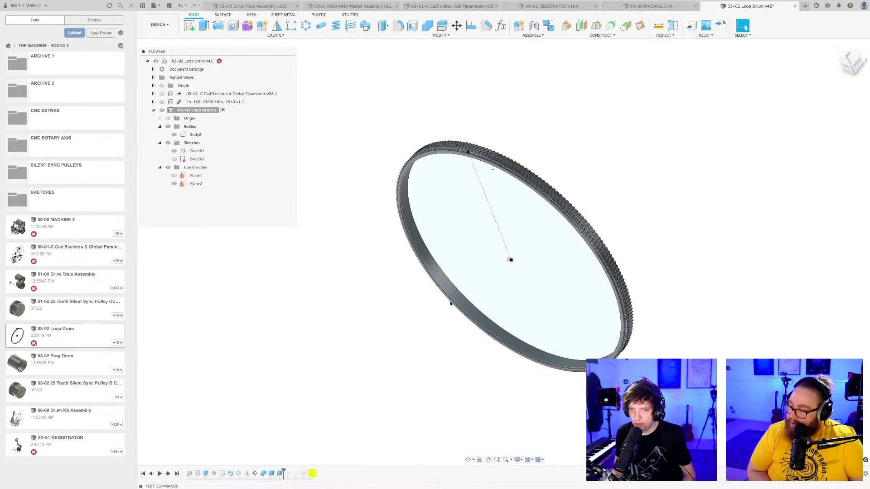
pyautogui.scroll(-4, 446, 300)
pyautogui.moveTo(446, 300)
pyautogui.keyDown('shift'); pyautogui.mouseDown(button='middle')
pyautogui.moveTo(464, 303)
pyautogui.moveTo(456, 295)
pyautogui.moveTo(449, 301)
pyautogui.mouseUp(button='middle'); pyautogui.keyUp('shift')
pyautogui.press('Escape')
pyautogui.rightClick(278, 474)
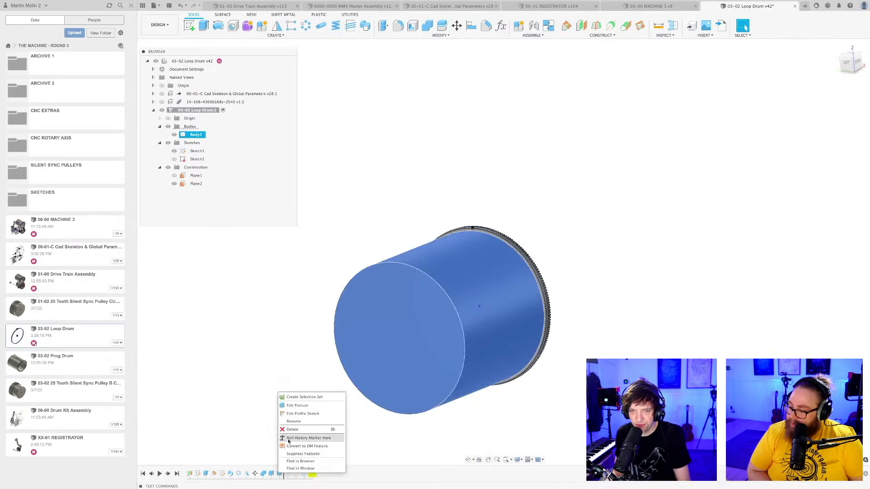
pyautogui.click(314, 406)
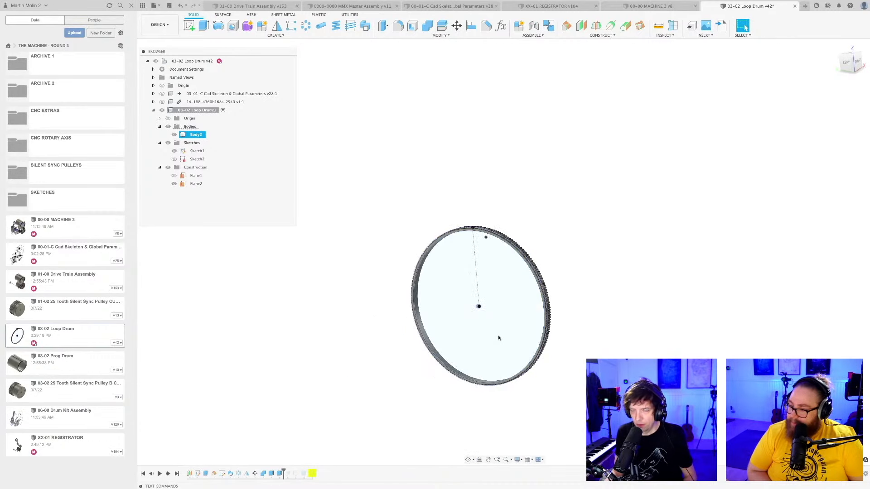
pyautogui.click(523, 314)
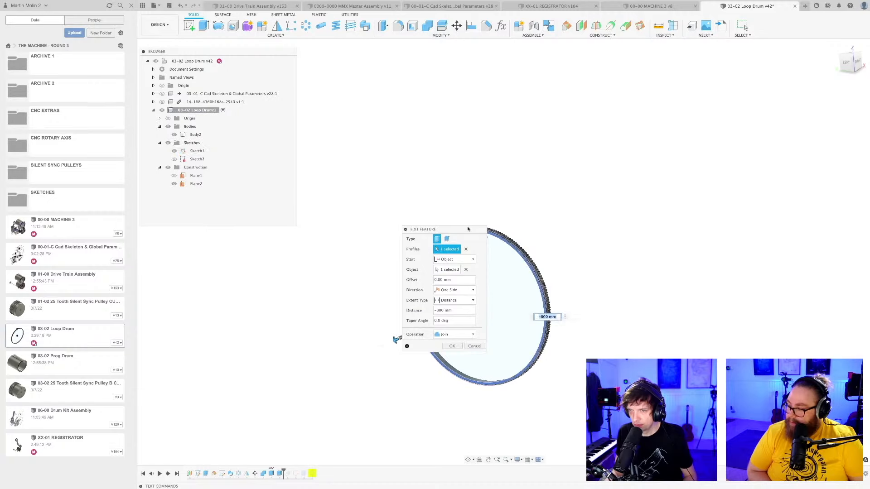
pyautogui.moveTo(465, 231); pyautogui.dragTo(666, 154)
pyautogui.keyDown('shift'); pyautogui.moveTo(523, 333); pyautogui.dragTo(495, 337, button='middle'); pyautogui.keyUp('shift')
pyautogui.scroll(3, 472, 303)
pyautogui.scroll(10, 473, 304)
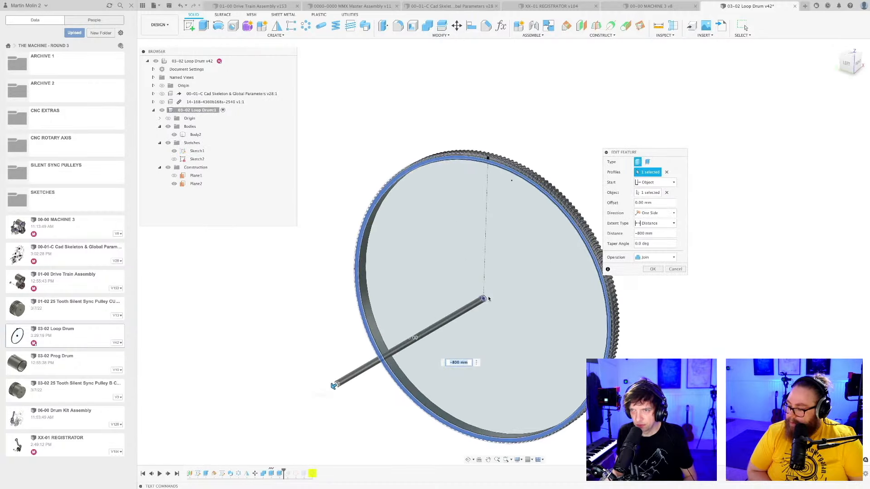
pyautogui.keyDown('shift'); pyautogui.moveTo(473, 299); pyautogui.dragTo(485, 298, button='middle'); pyautogui.keyUp('shift')
pyautogui.click(485, 298)
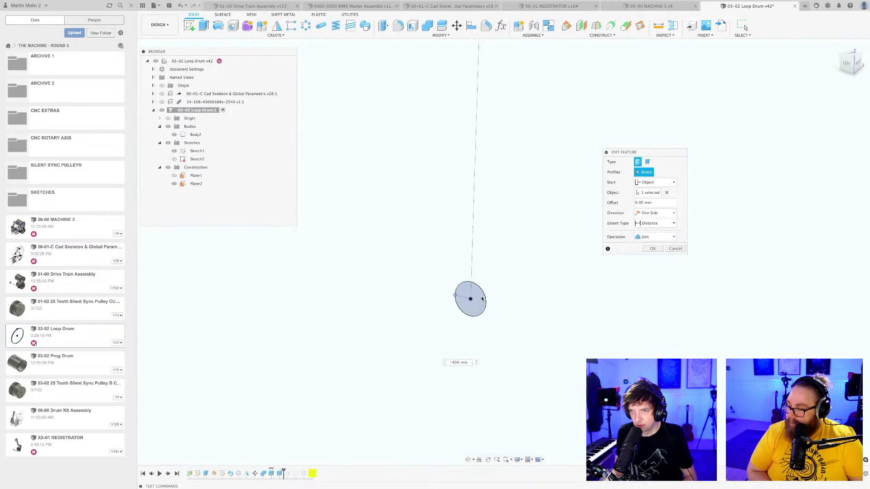
pyautogui.scroll(-5, 494, 316)
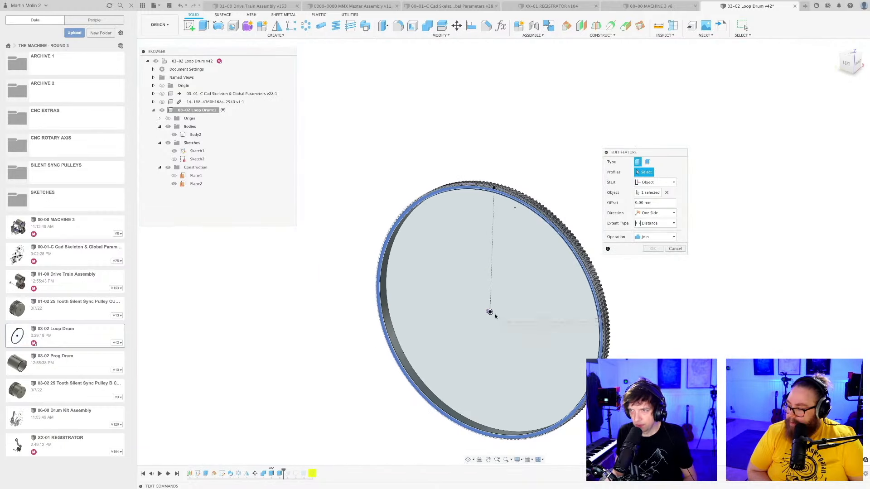
pyautogui.moveTo(494, 316)
pyautogui.keyDown('shift'); pyautogui.mouseDown(button='middle')
pyautogui.moveTo(481, 322)
pyautogui.moveTo(489, 317)
pyautogui.mouseUp(button='middle'); pyautogui.keyUp('shift')
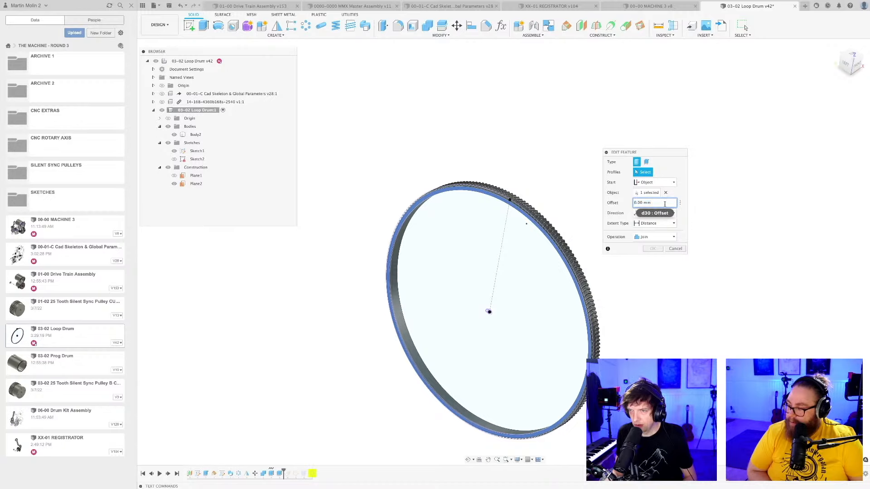
pyautogui.moveTo(527, 208)
pyautogui.keyDown('shift'); pyautogui.mouseDown(button='middle')
pyautogui.moveTo(499, 209)
pyautogui.moveTo(517, 208)
pyautogui.mouseUp(button='middle'); pyautogui.keyUp('shift')
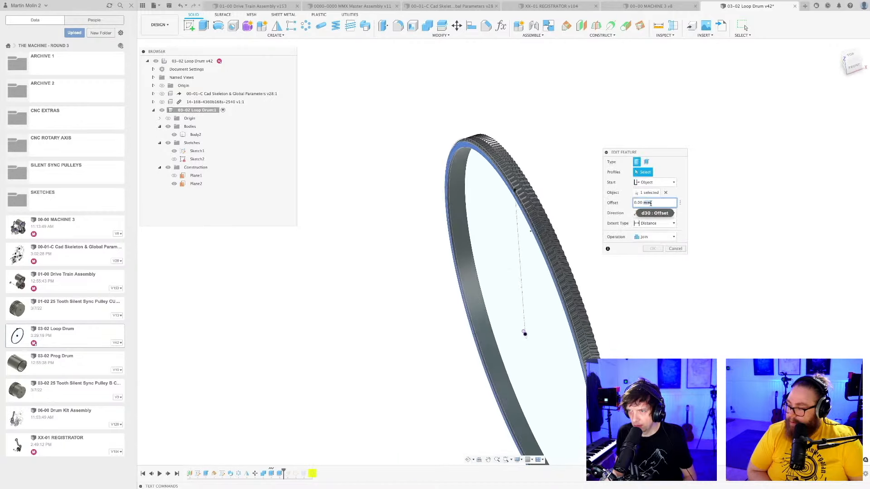
pyautogui.tripleClick(651, 203)
pyautogui.write('5')
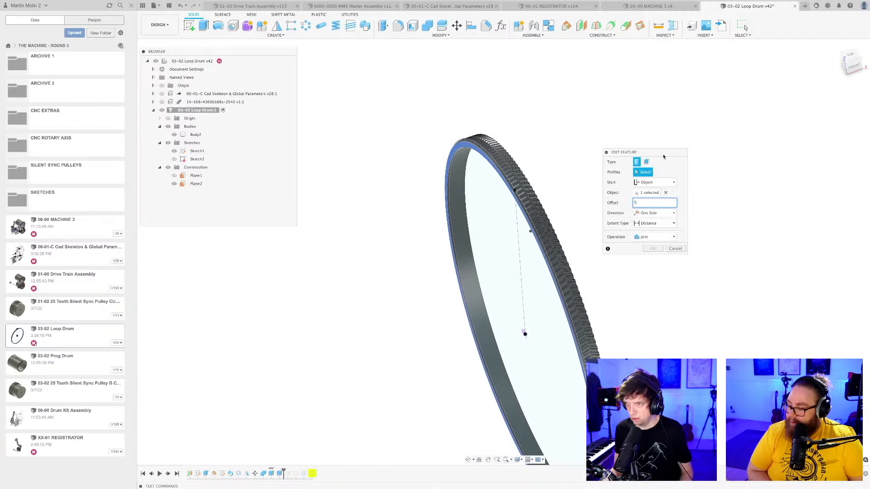
pyautogui.moveTo(663, 154); pyautogui.dragTo(672, 116)
pyautogui.moveTo(694, 216); pyautogui.dragTo(715, 348)
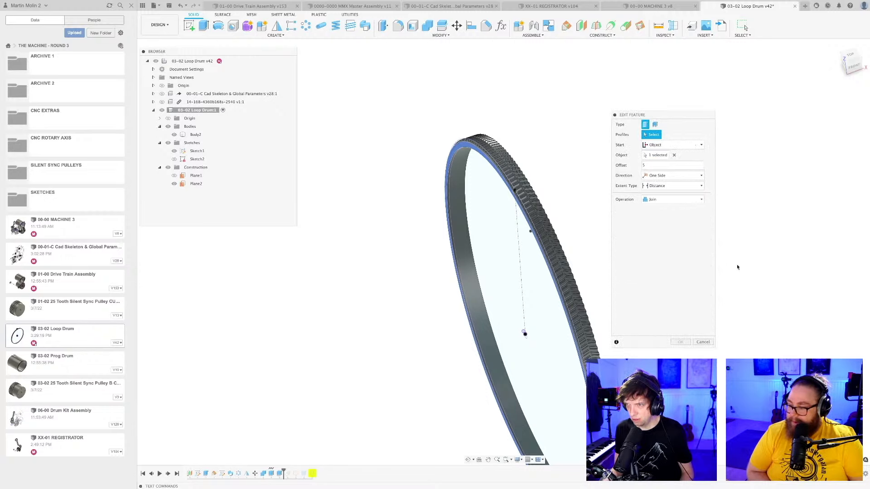
pyautogui.click(687, 187)
pyautogui.click(662, 195)
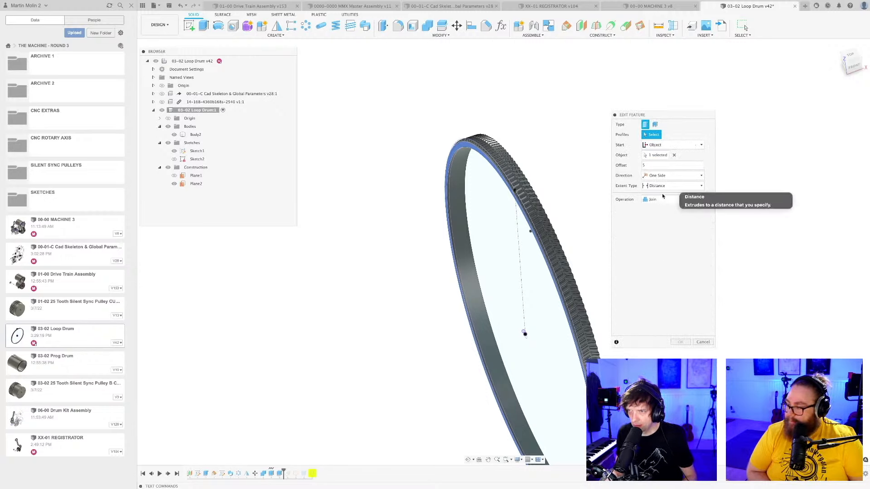
pyautogui.scroll(-3, 466, 304)
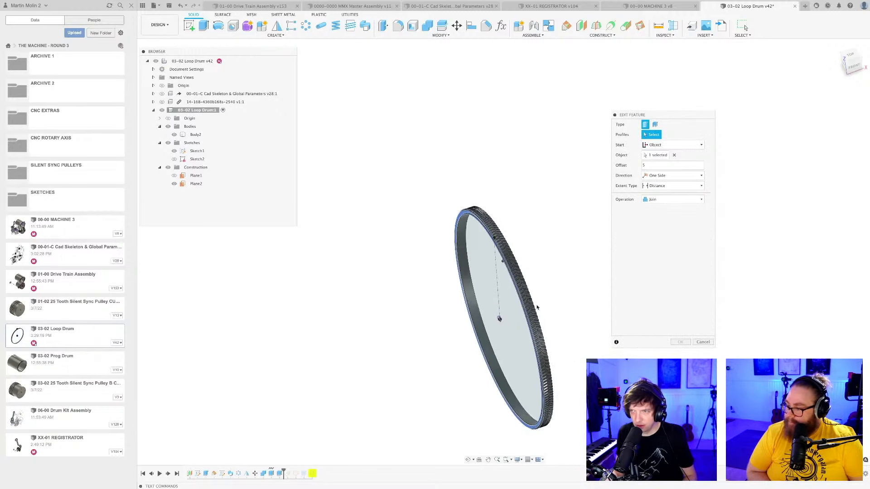
pyautogui.click(703, 343)
# Inspect the long cylinder on the toothed ring and save the Loop Drum design as a new version.
pyautogui.moveTo(611, 272); pyautogui.dragTo(578, 223, button='middle')
pyautogui.scroll(-2, 543, 250)
pyautogui.keyDown('shift'); pyautogui.moveTo(581, 230); pyautogui.dragTo(578, 221, button='middle'); pyautogui.keyUp('shift')
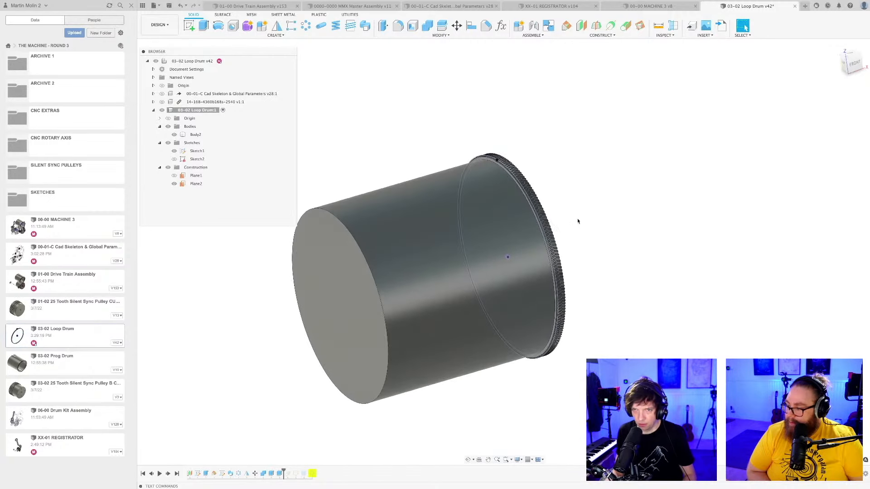
pyautogui.press('super+s')
pyautogui.press('Return')
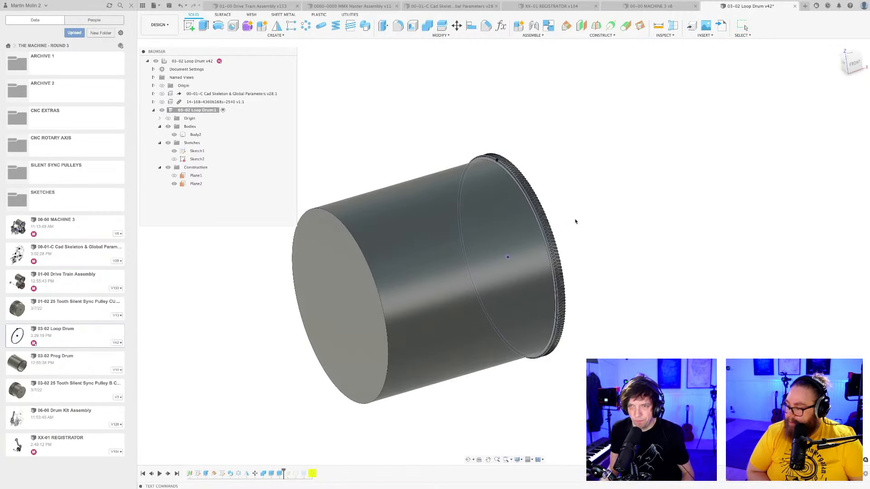
pyautogui.scroll(-2, 575, 221)
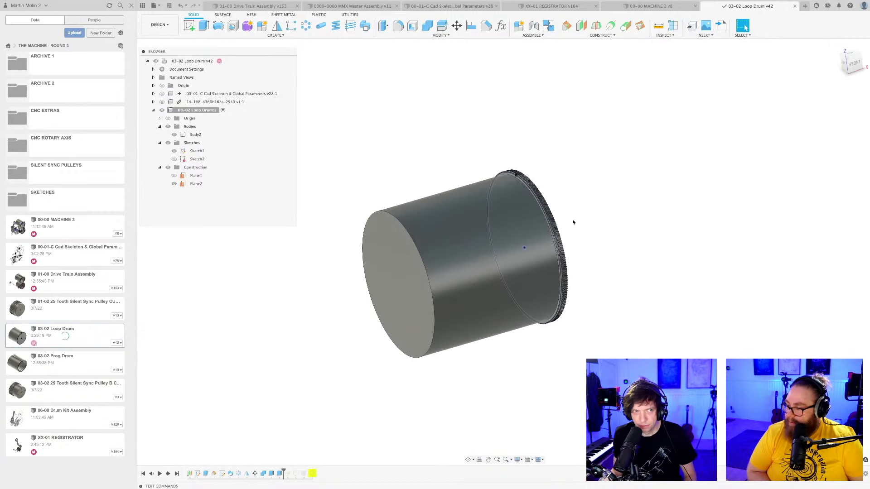
pyautogui.keyDown('shift'); pyautogui.moveTo(573, 222); pyautogui.dragTo(583, 216, button='middle'); pyautogui.keyUp('shift')
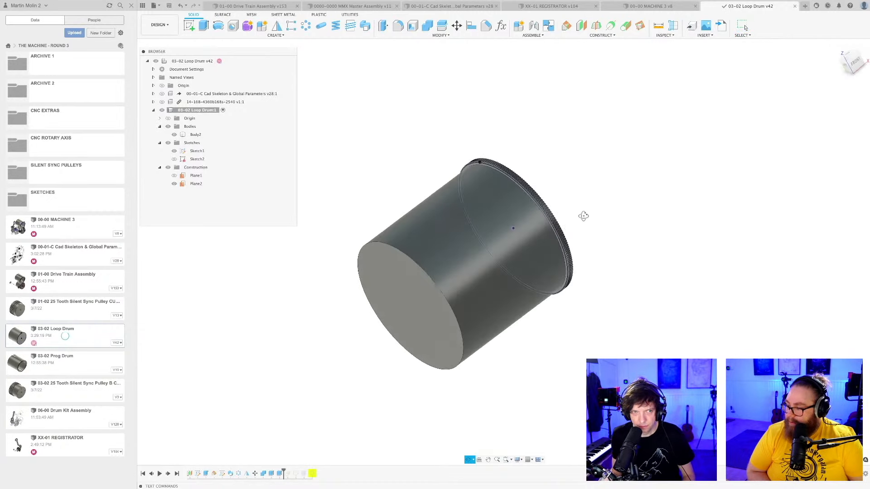
pyautogui.rightClick(277, 475)
pyautogui.click(308, 415)
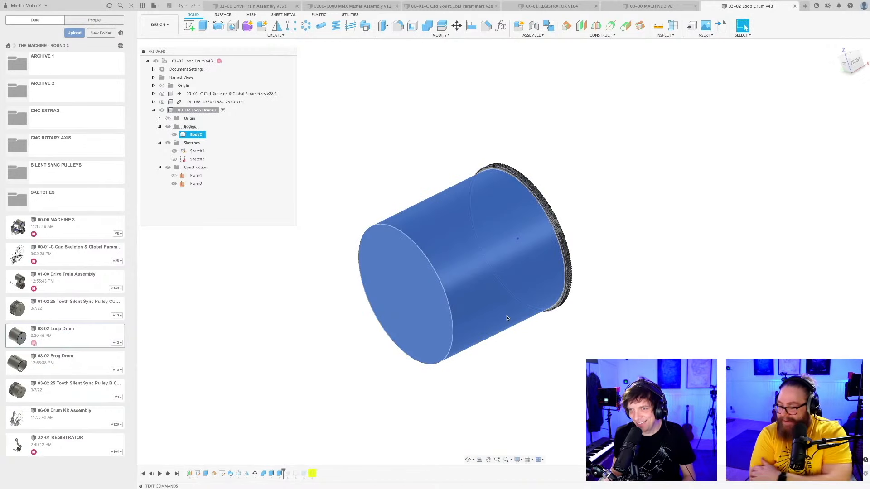
pyautogui.press('v')
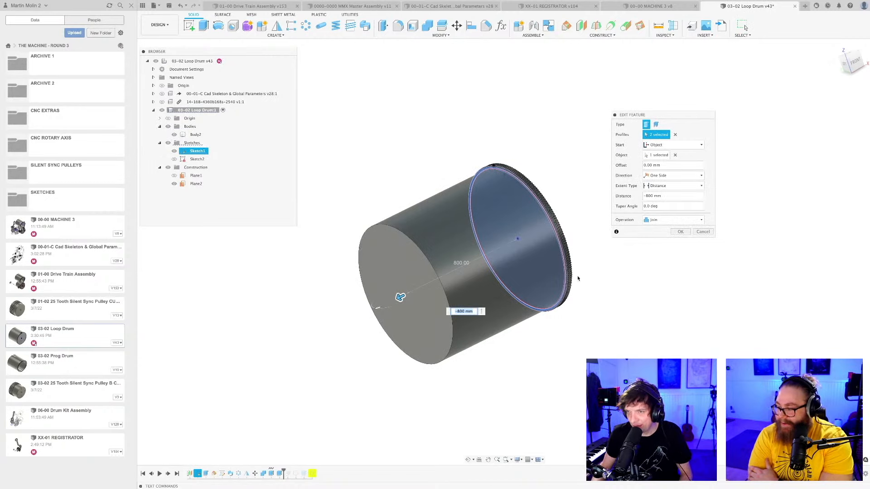
pyautogui.click(676, 136)
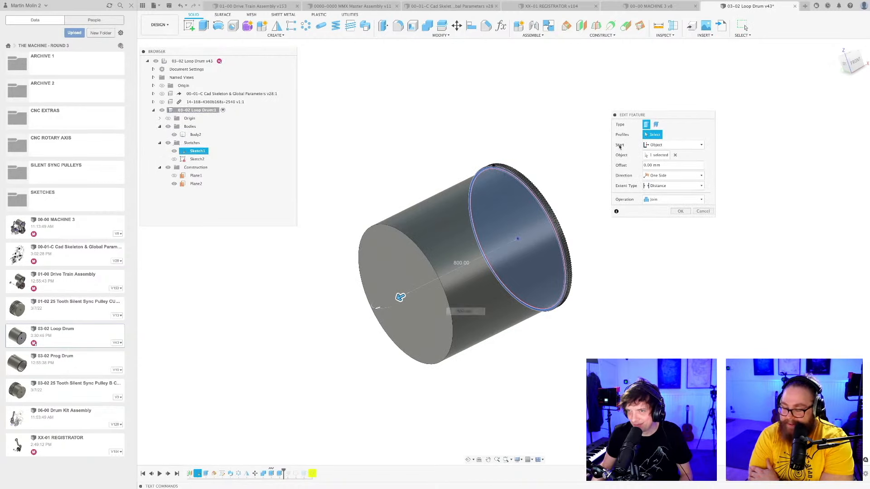
pyautogui.keyDown('shift'); pyautogui.moveTo(562, 163); pyautogui.dragTo(539, 157, button='middle'); pyautogui.keyUp('shift')
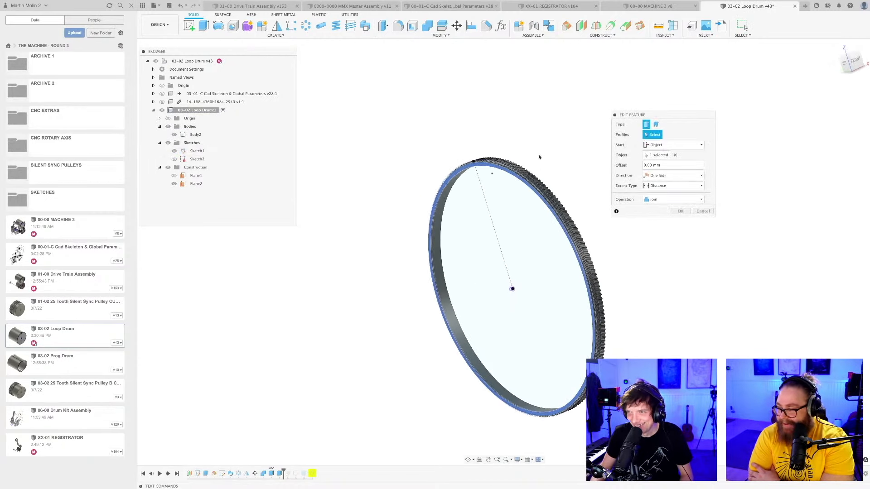
pyautogui.scroll(4, 508, 164)
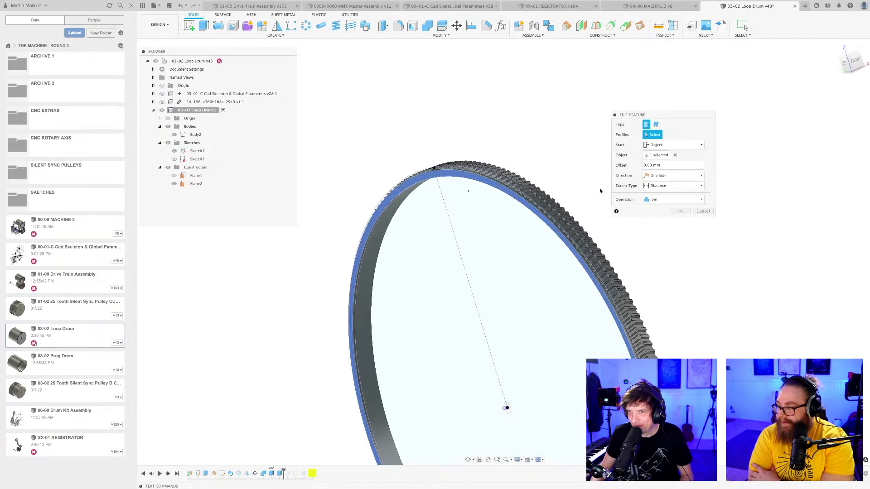
pyautogui.scroll(3, 517, 209)
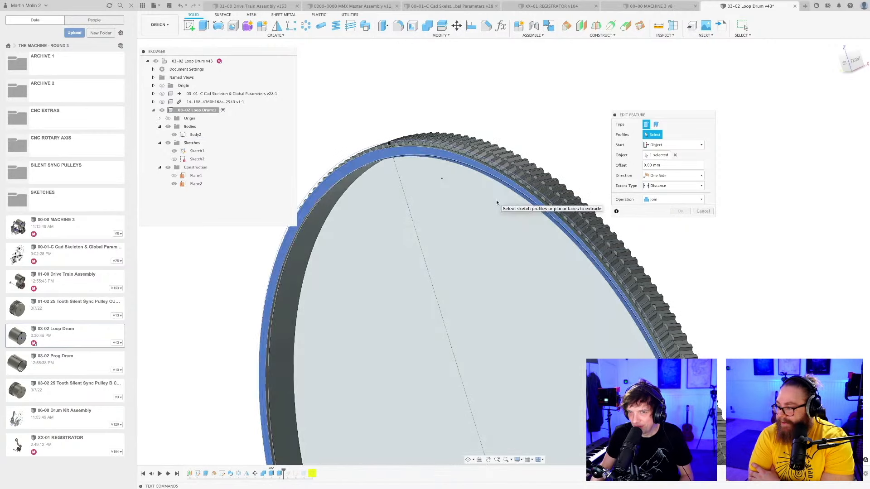
pyautogui.scroll(-5, 497, 201)
pyautogui.moveTo(501, 253); pyautogui.dragTo(499, 206, button='middle')
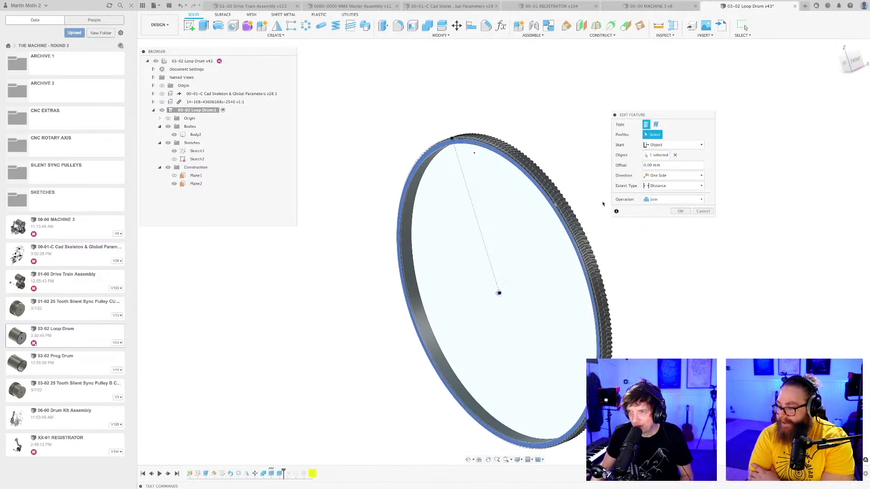
pyautogui.click(703, 212)
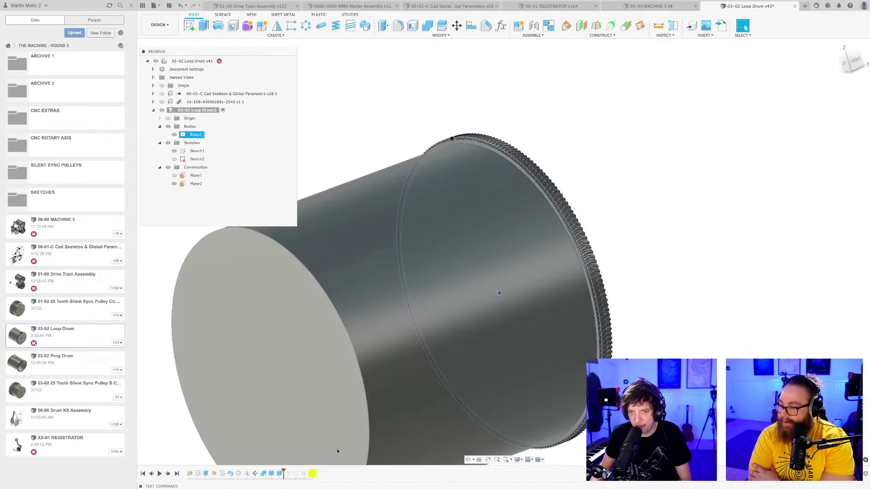
# Delete the extrude feature that forms the long cylinder on the toothed ring.
pyautogui.rightClick(280, 477)
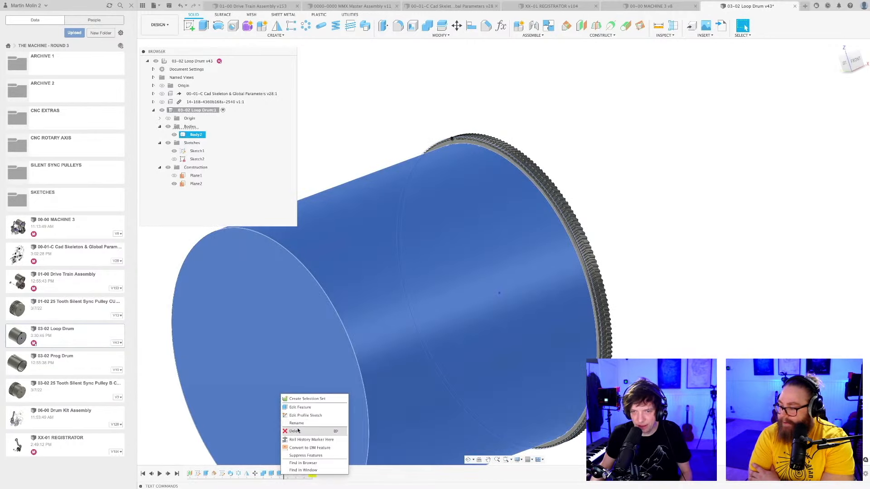
pyautogui.click(298, 429)
pyautogui.click(397, 252)
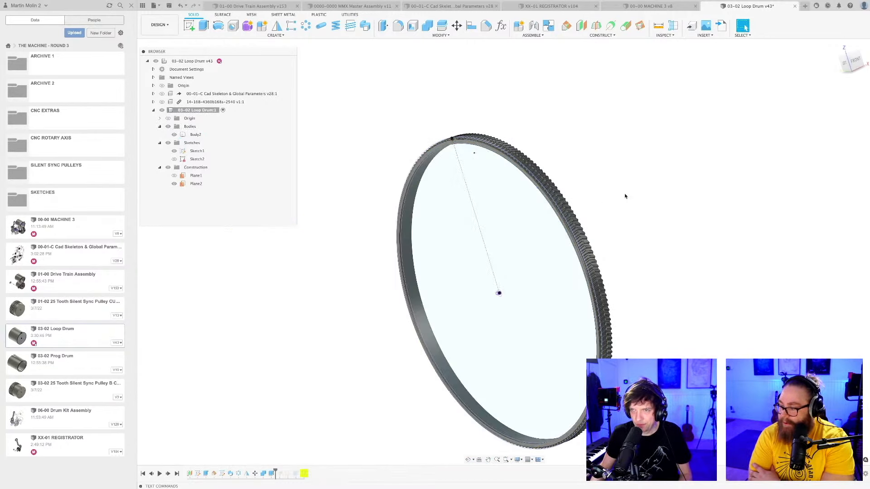
# Start a new extrude of the thin outer ring profile of Sketch1 with a distance of -5 mm.
pyautogui.scroll(-3, 625, 198)
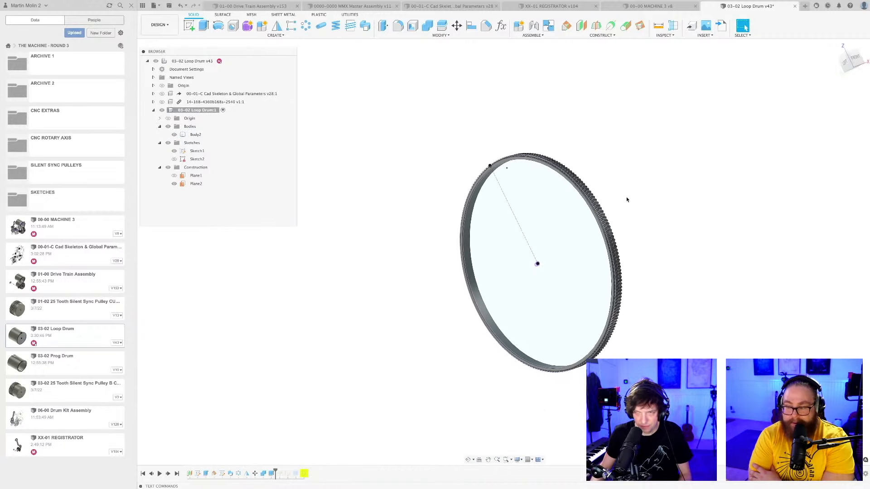
pyautogui.press('e')
pyautogui.scroll(10, 626, 196)
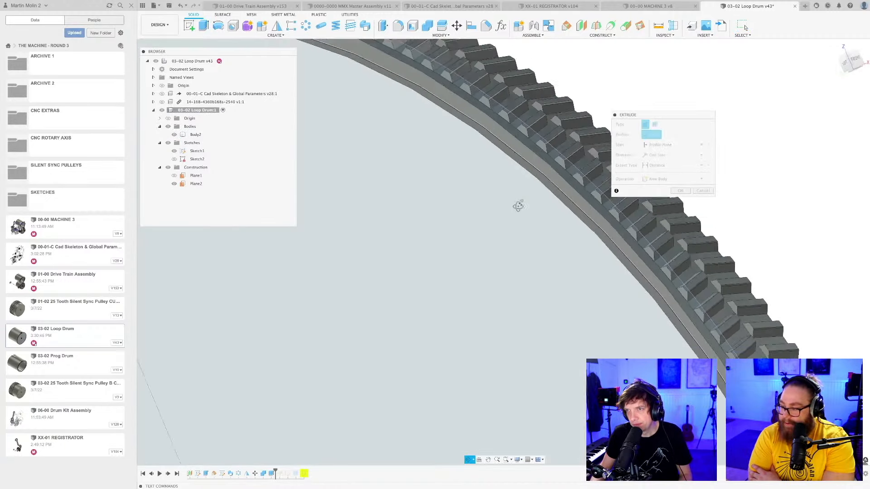
pyautogui.keyDown('shift'); pyautogui.moveTo(518, 206); pyautogui.dragTo(544, 147, button='middle'); pyautogui.keyUp('shift')
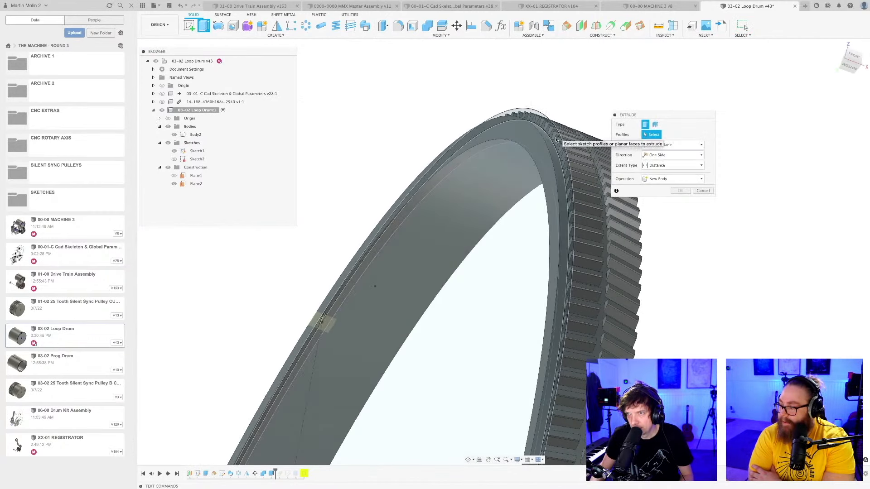
pyautogui.click(545, 147)
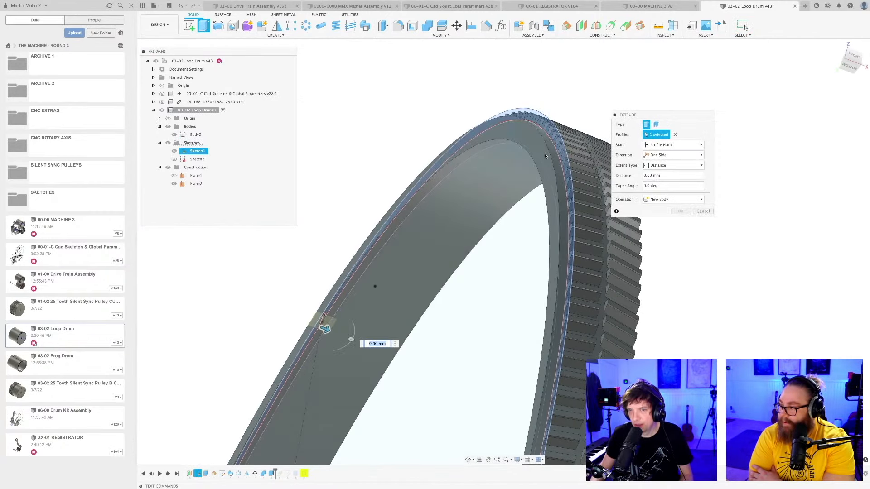
pyautogui.moveTo(325, 330); pyautogui.dragTo(303, 319)
pyautogui.scroll(-3, 500, 204)
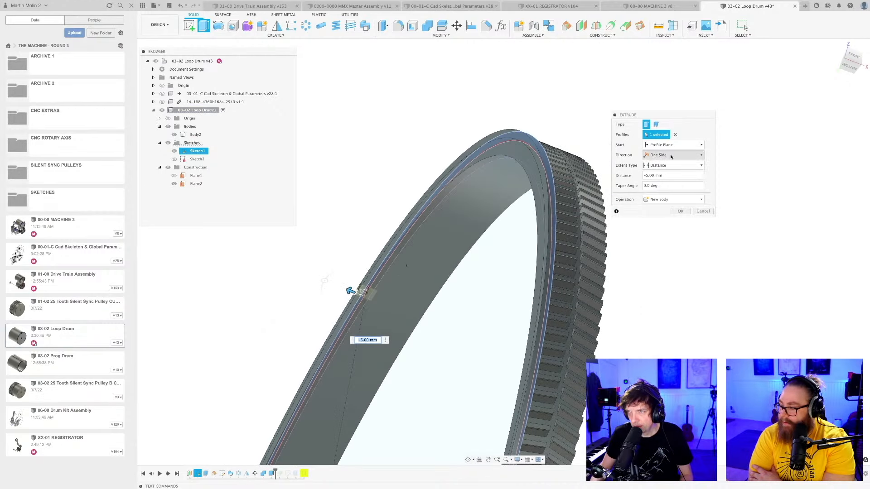
# Make the ring extrude start from an offset of 5 mm instead of the profile plane.
pyautogui.click(671, 157)
pyautogui.click(678, 167)
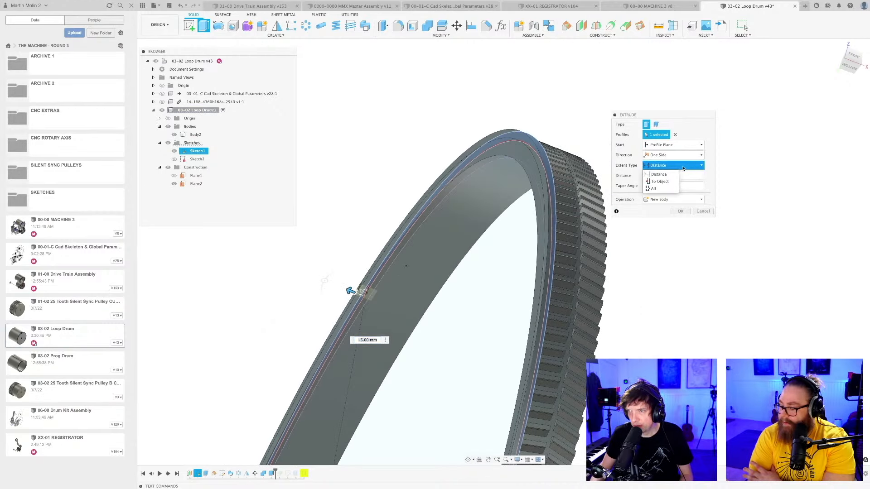
pyautogui.click(666, 156)
pyautogui.click(663, 146)
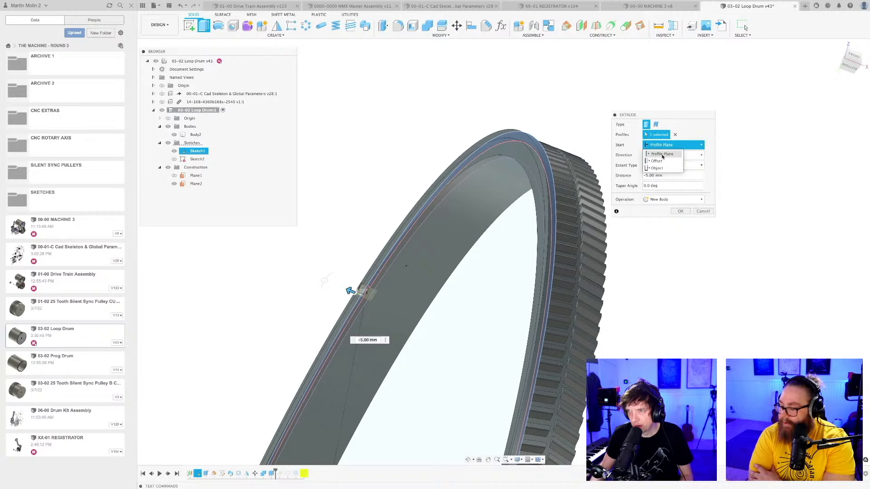
pyautogui.click(664, 161)
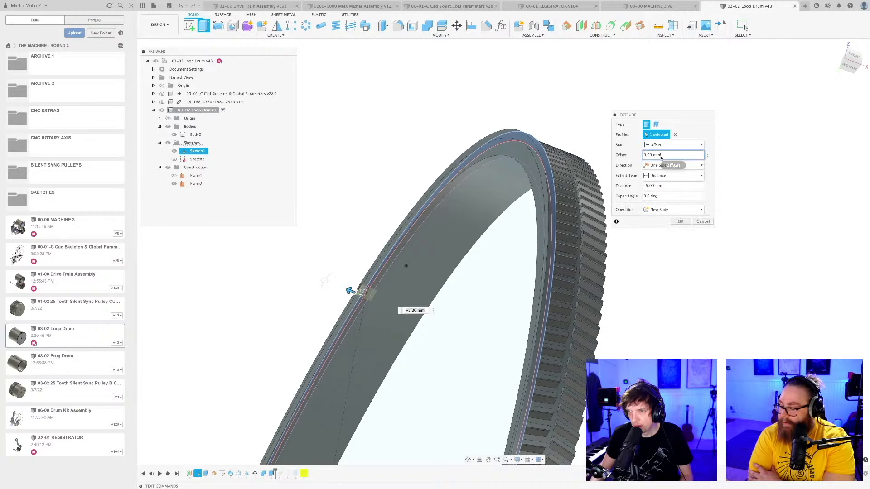
pyautogui.click(660, 156)
pyautogui.write('5')
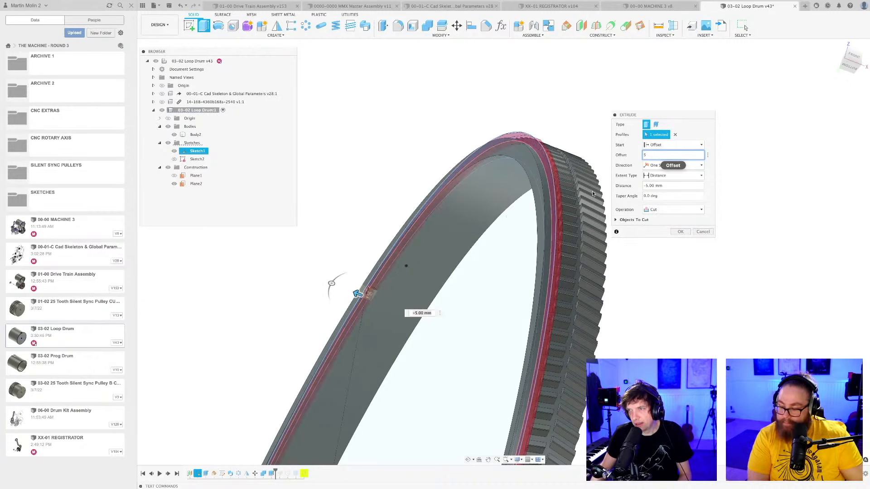
# Examine where the offset ring extrude sits relative to the teeth, obliquely and in the front view.
pyautogui.scroll(-3, 537, 202)
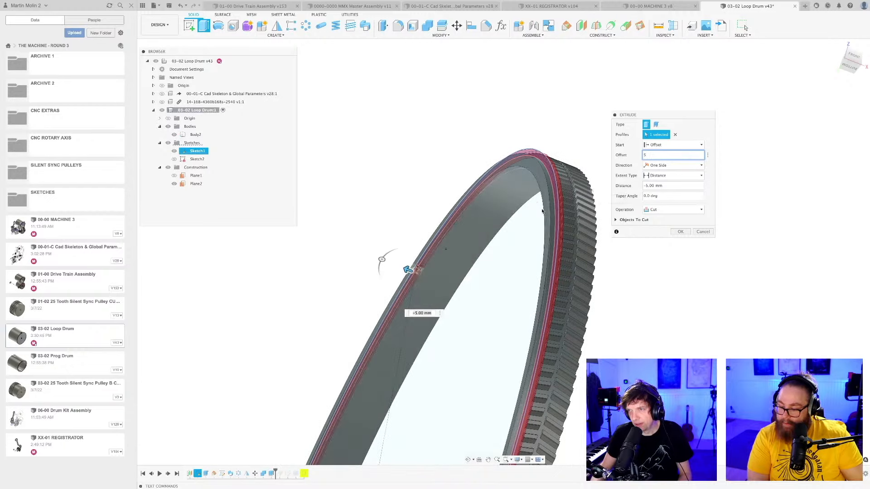
pyautogui.scroll(-3, 537, 202)
pyautogui.keyDown('shift'); pyautogui.moveTo(535, 207); pyautogui.dragTo(532, 209, button='middle'); pyautogui.keyUp('shift')
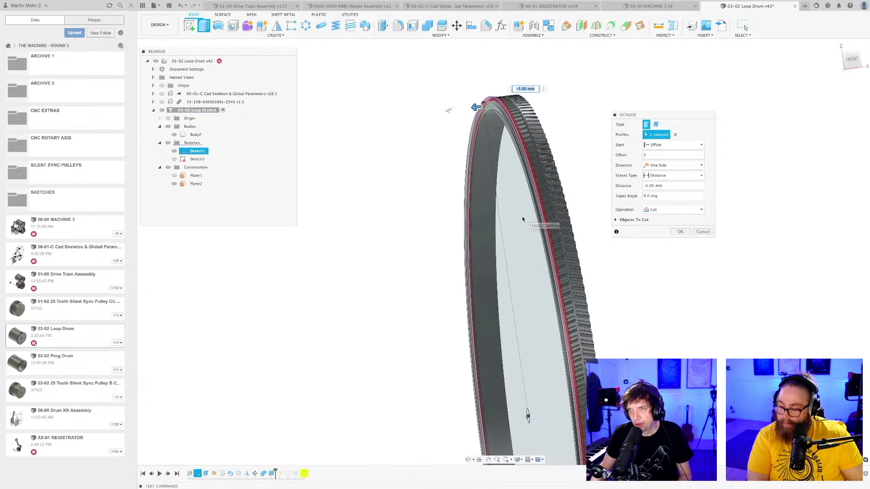
pyautogui.moveTo(522, 217)
pyautogui.keyDown('shift'); pyautogui.mouseDown(button='middle')
pyautogui.moveTo(544, 237)
pyautogui.moveTo(529, 233)
pyautogui.mouseUp(button='middle'); pyautogui.keyUp('shift')
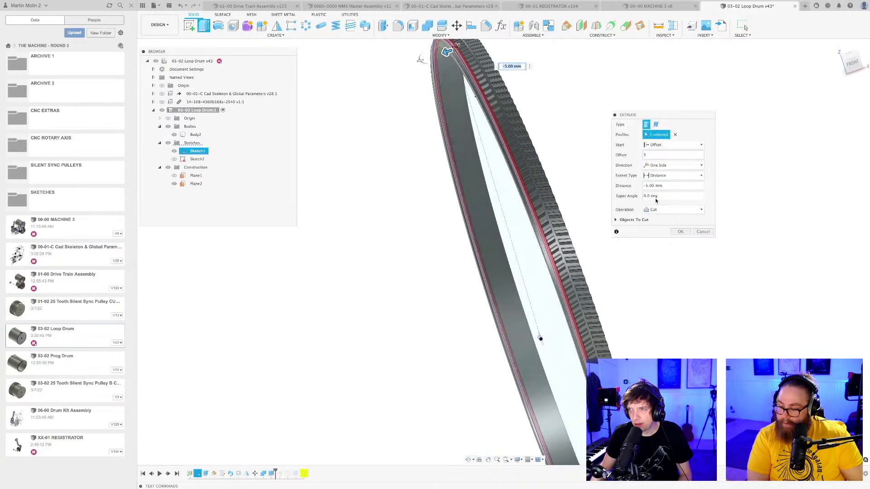
pyautogui.scroll(-3, 564, 202)
pyautogui.moveTo(551, 213); pyautogui.dragTo(577, 194, button='middle')
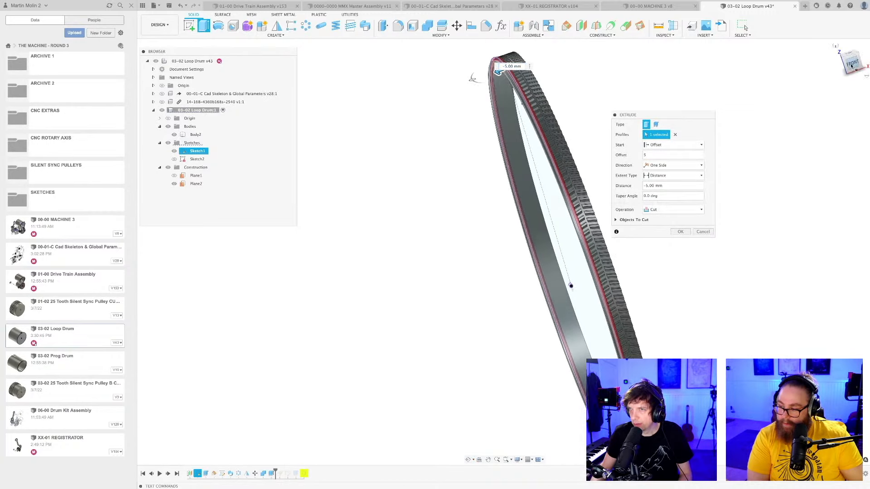
pyautogui.moveTo(627, 239); pyautogui.dragTo(559, 260, button='middle')
pyautogui.scroll(5, 542, 215)
pyautogui.scroll(4, 530, 195)
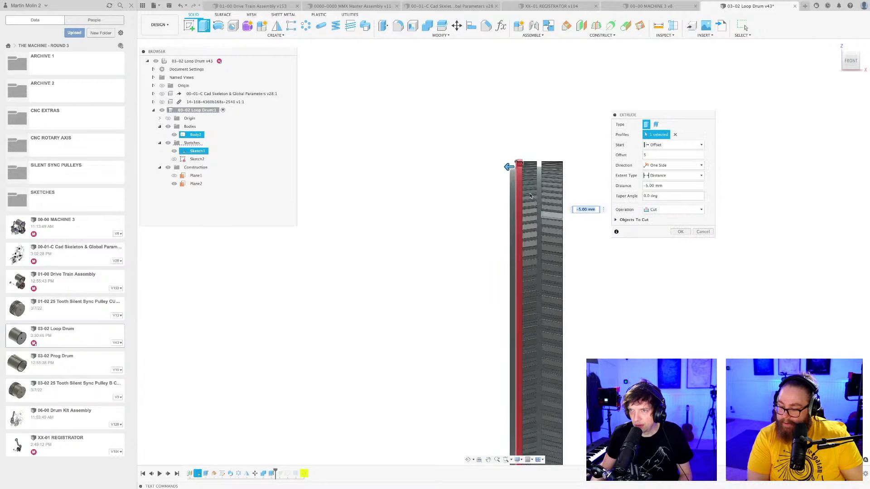